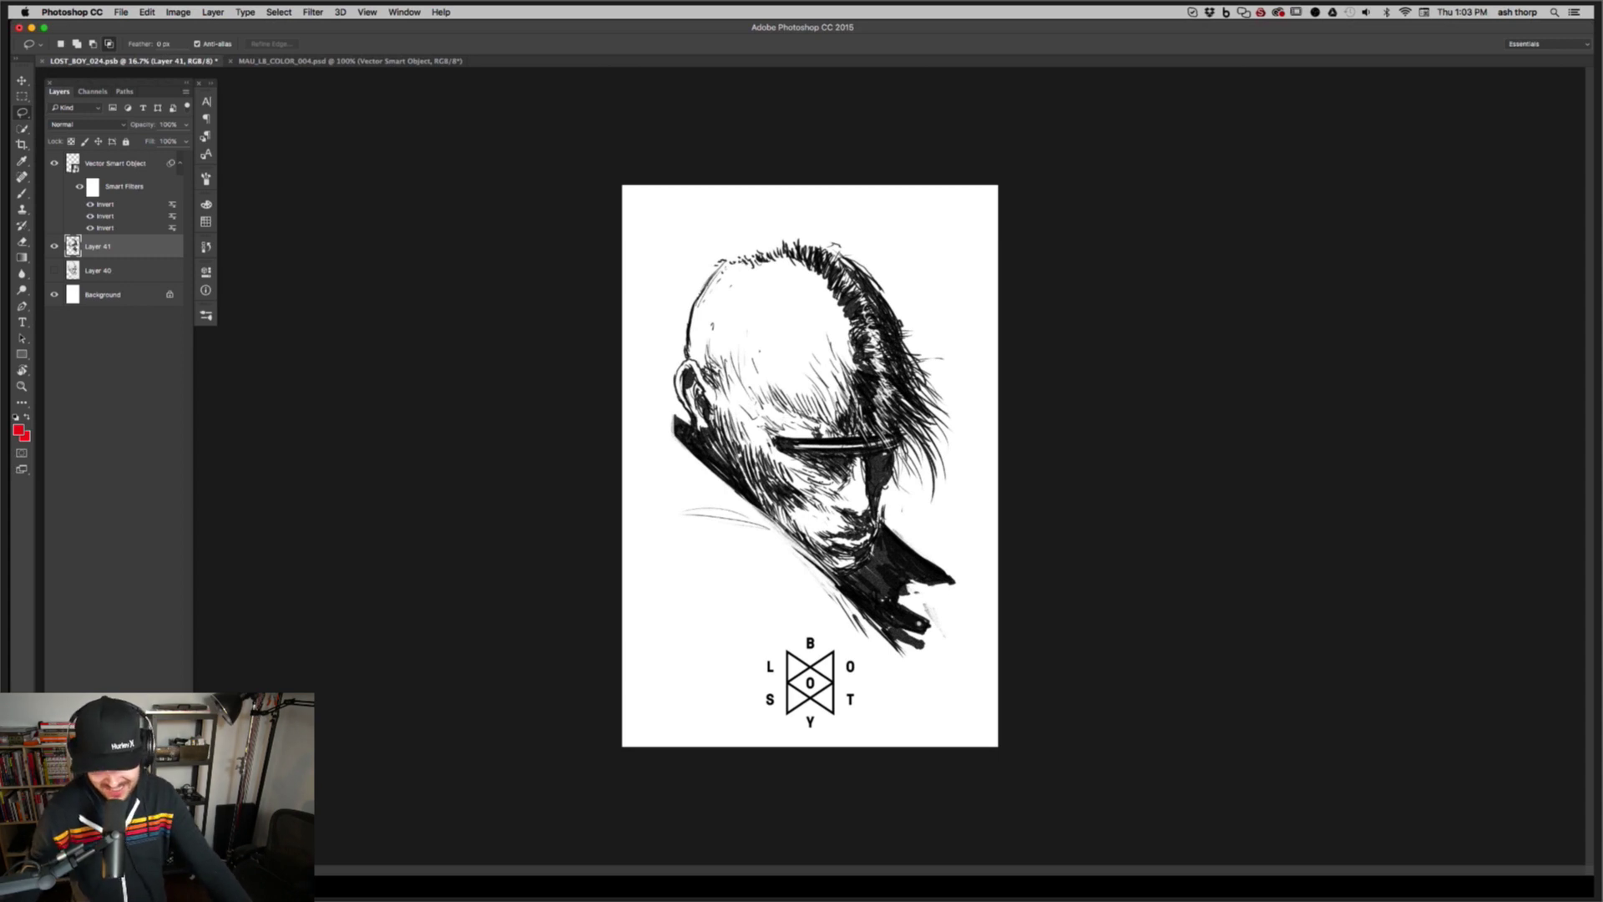
Set the foreground colour to black
{"action": "key", "text": "shift+Tab"}
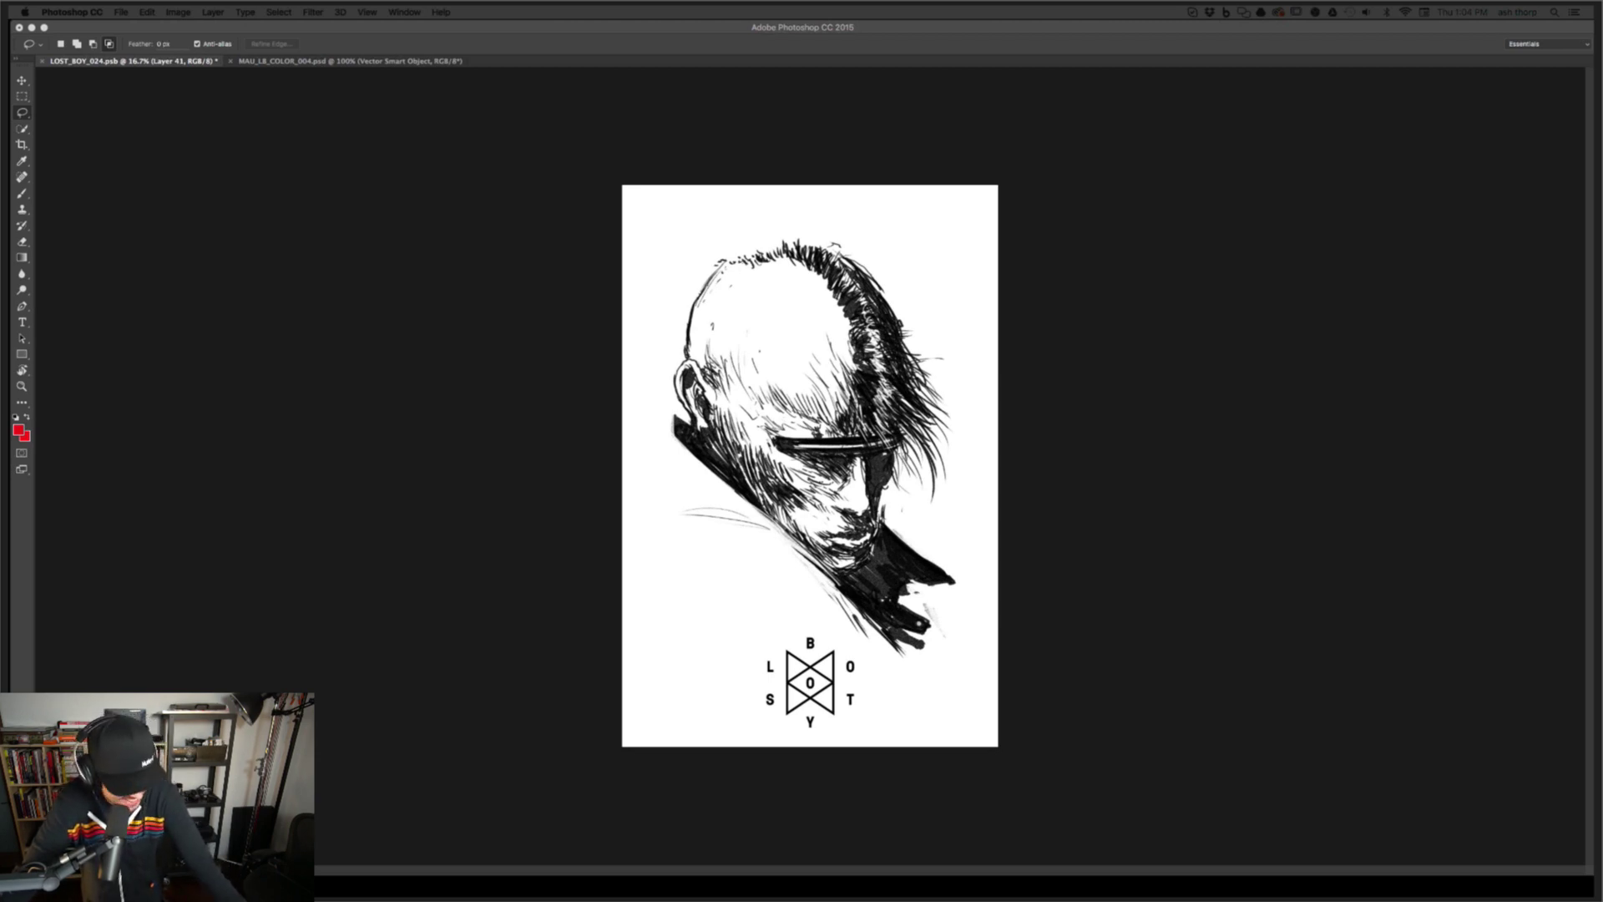
{"action": "left_click", "coordinate": [18, 430]}
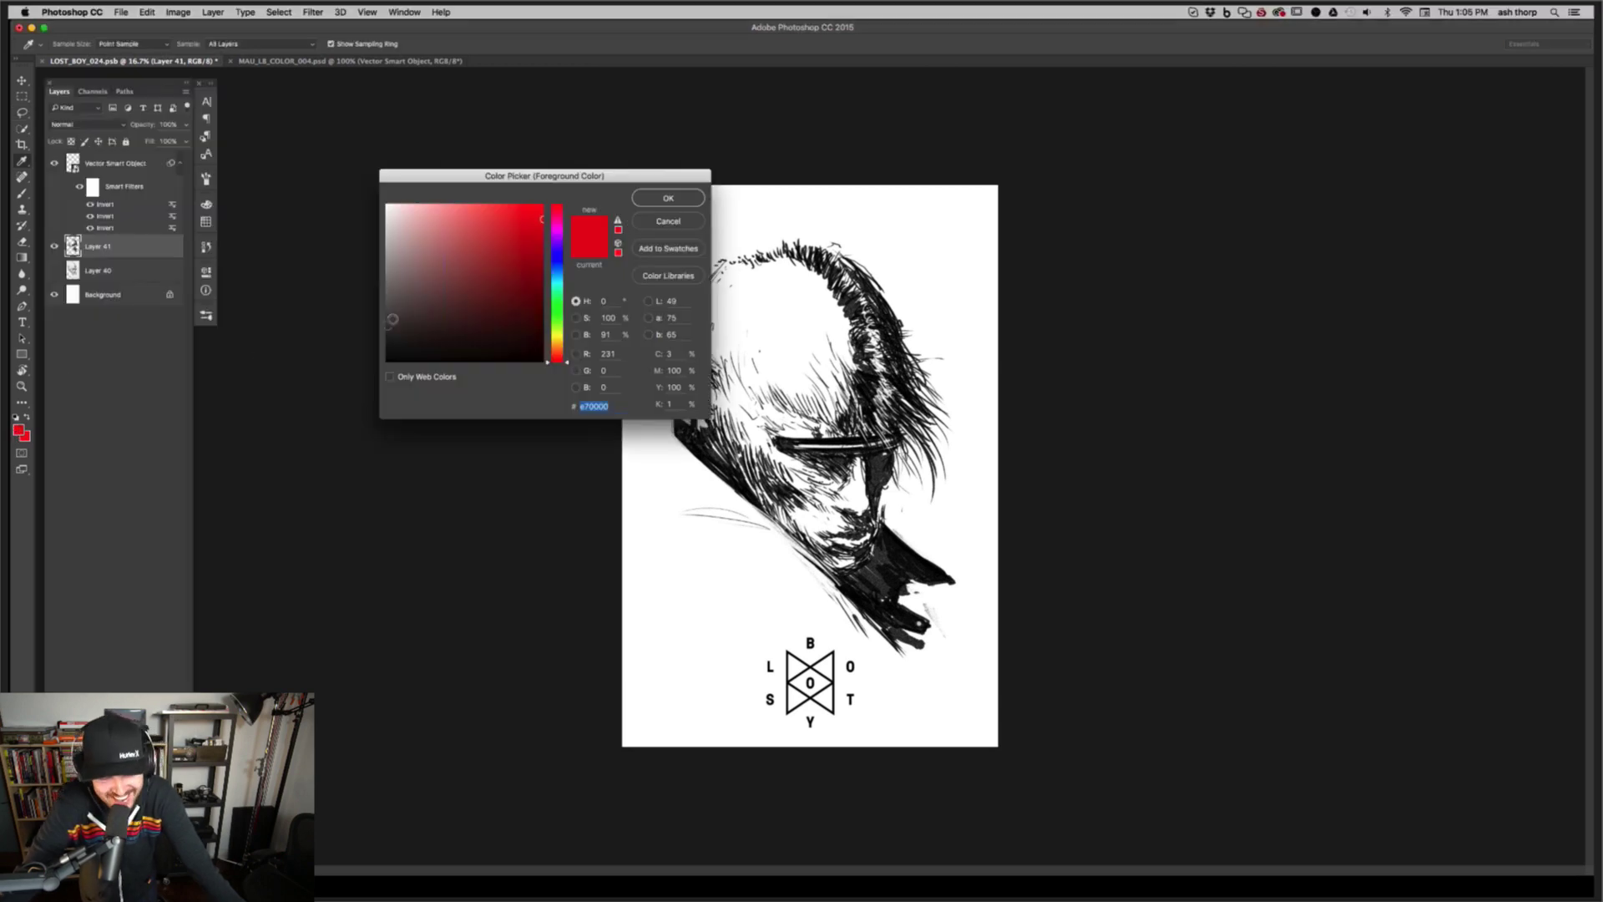
{"action": "left_click_drag", "start_coordinate": [392, 319], "coordinate": [387, 361]}
{"action": "left_click", "coordinate": [668, 198]}
{"action": "key", "text": "l"}
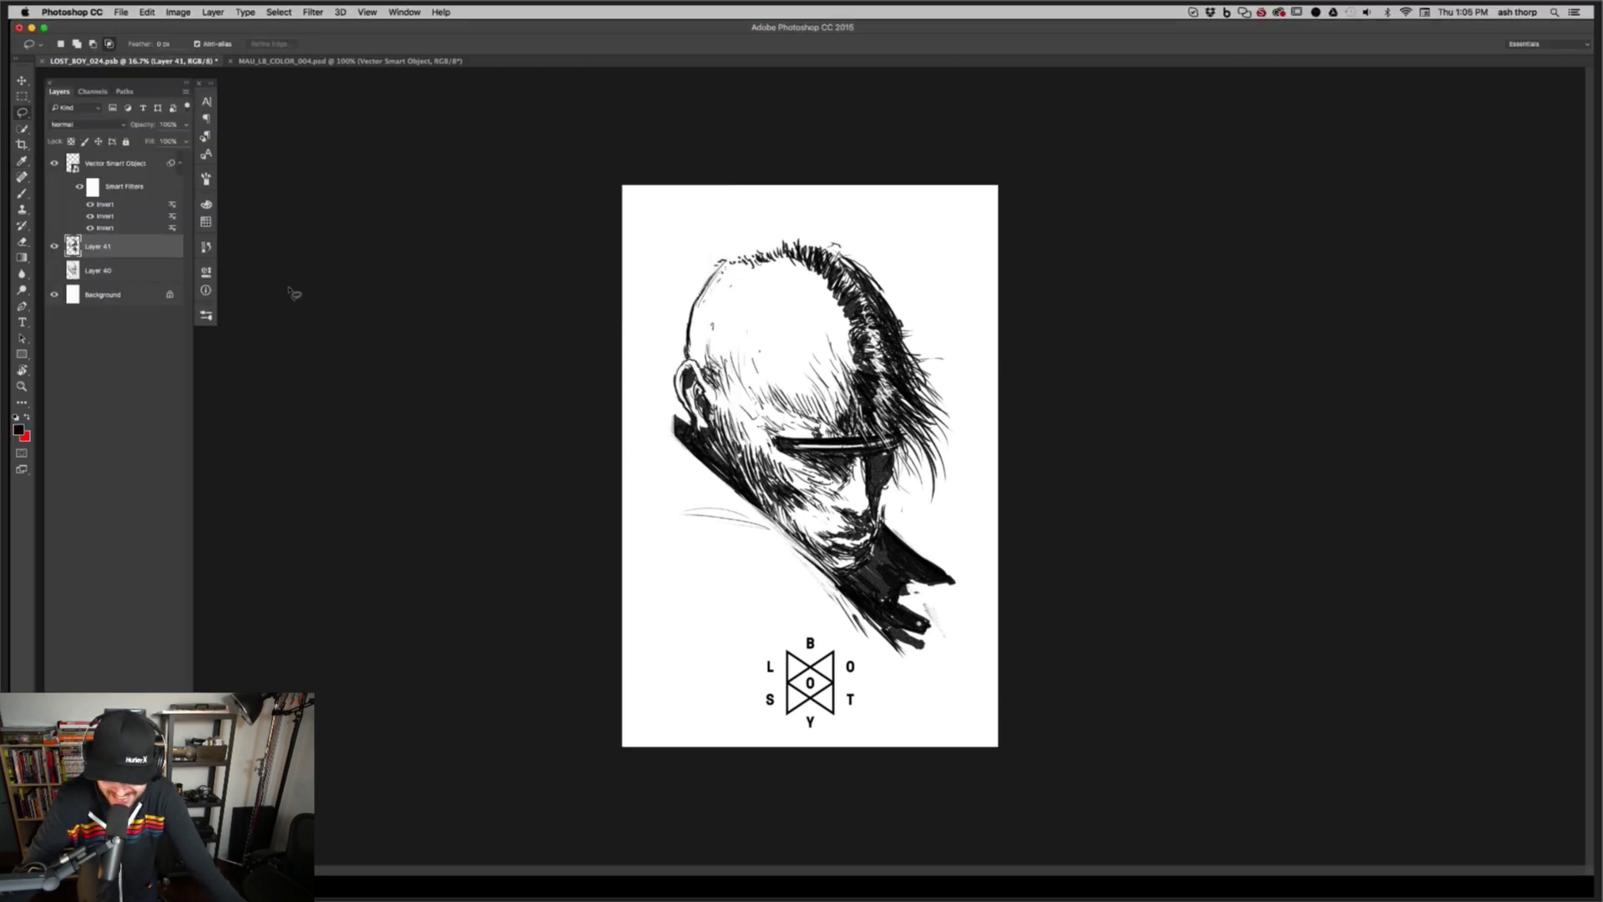
Swap the foreground and background colours and change the red foreground colour to white
{"action": "left_click", "coordinate": [26, 436]}
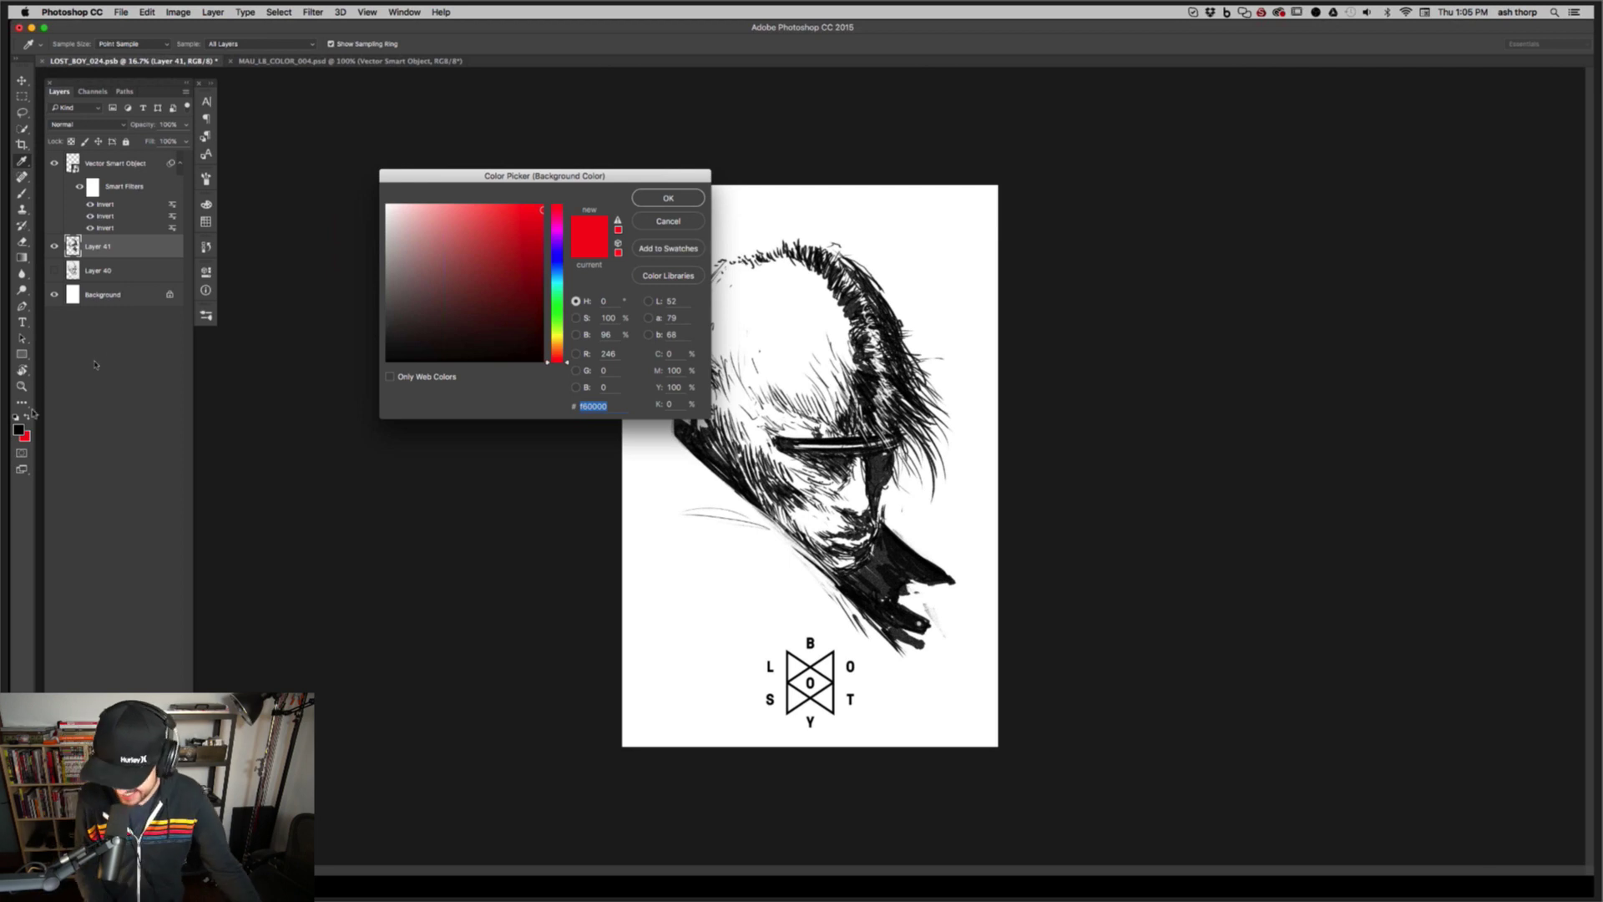
{"action": "left_click", "coordinate": [679, 224]}
{"action": "left_click", "coordinate": [28, 416]}
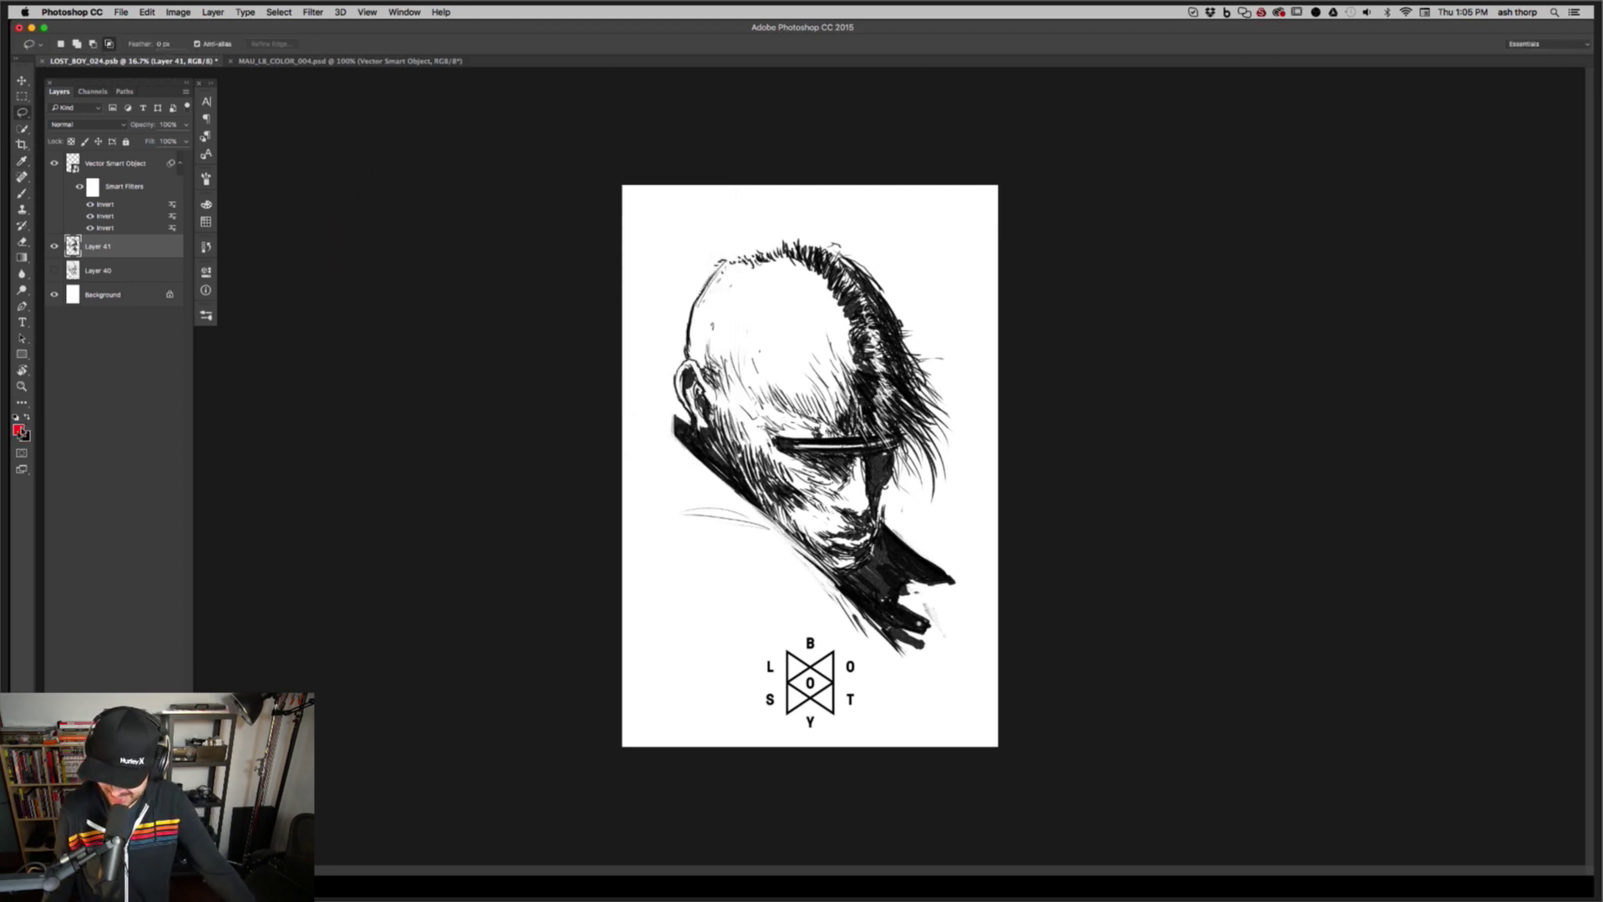
{"action": "left_click", "coordinate": [19, 429]}
{"action": "left_click", "coordinate": [392, 203]}
{"action": "left_click", "coordinate": [668, 196]}
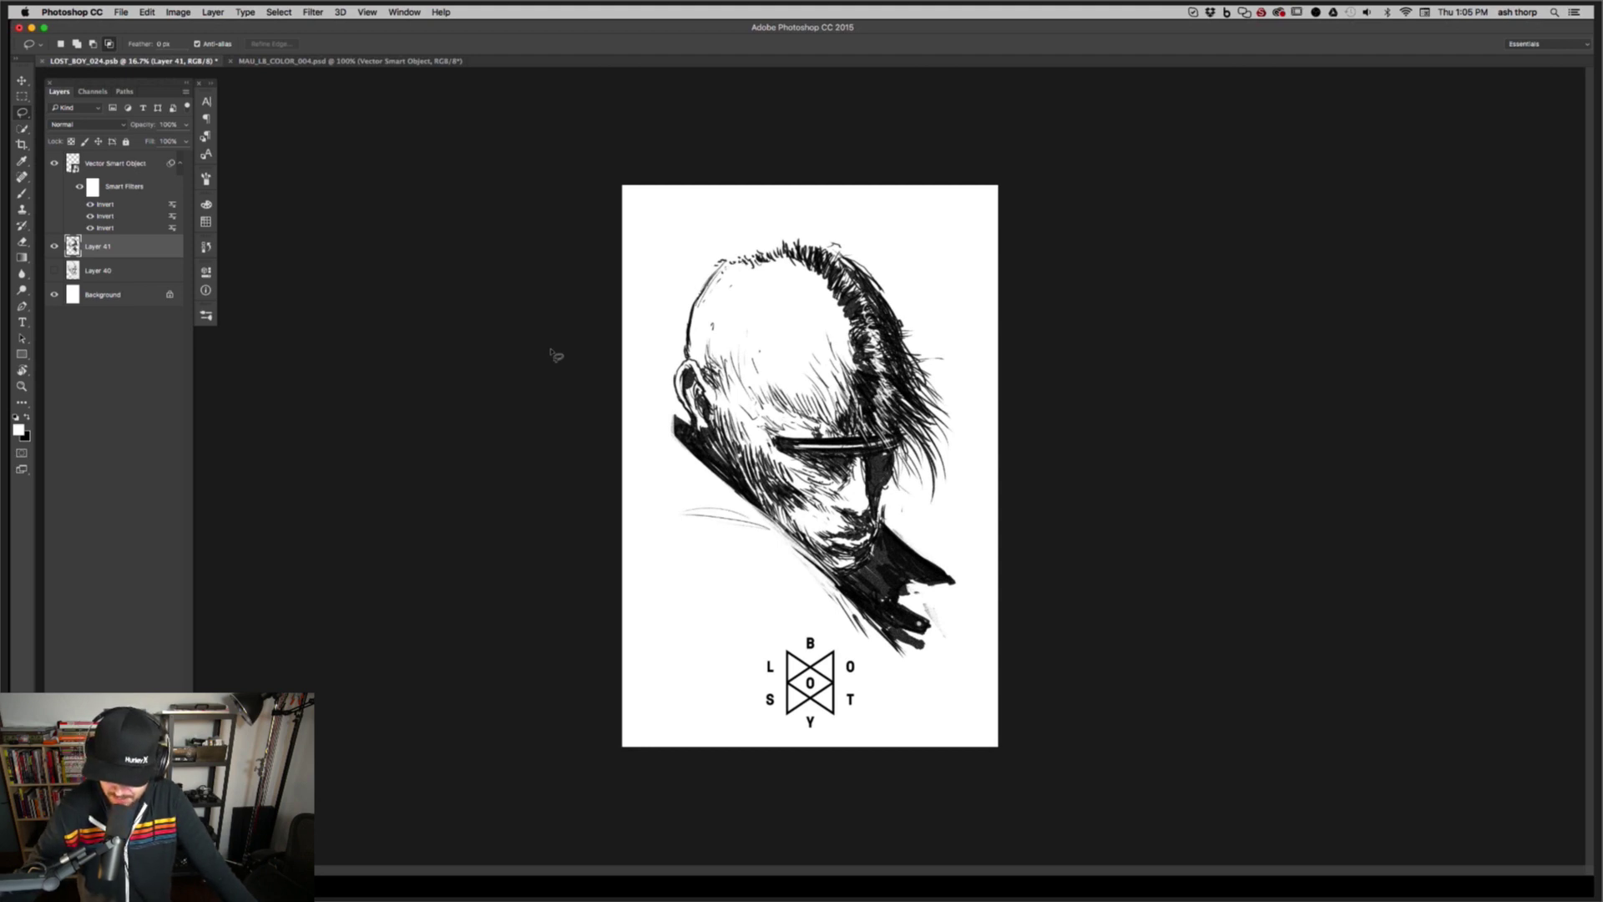
Hide the Vector Smart Object logo layer and show the enlarged portrait in full-screen mode
{"action": "left_click", "coordinate": [54, 163]}
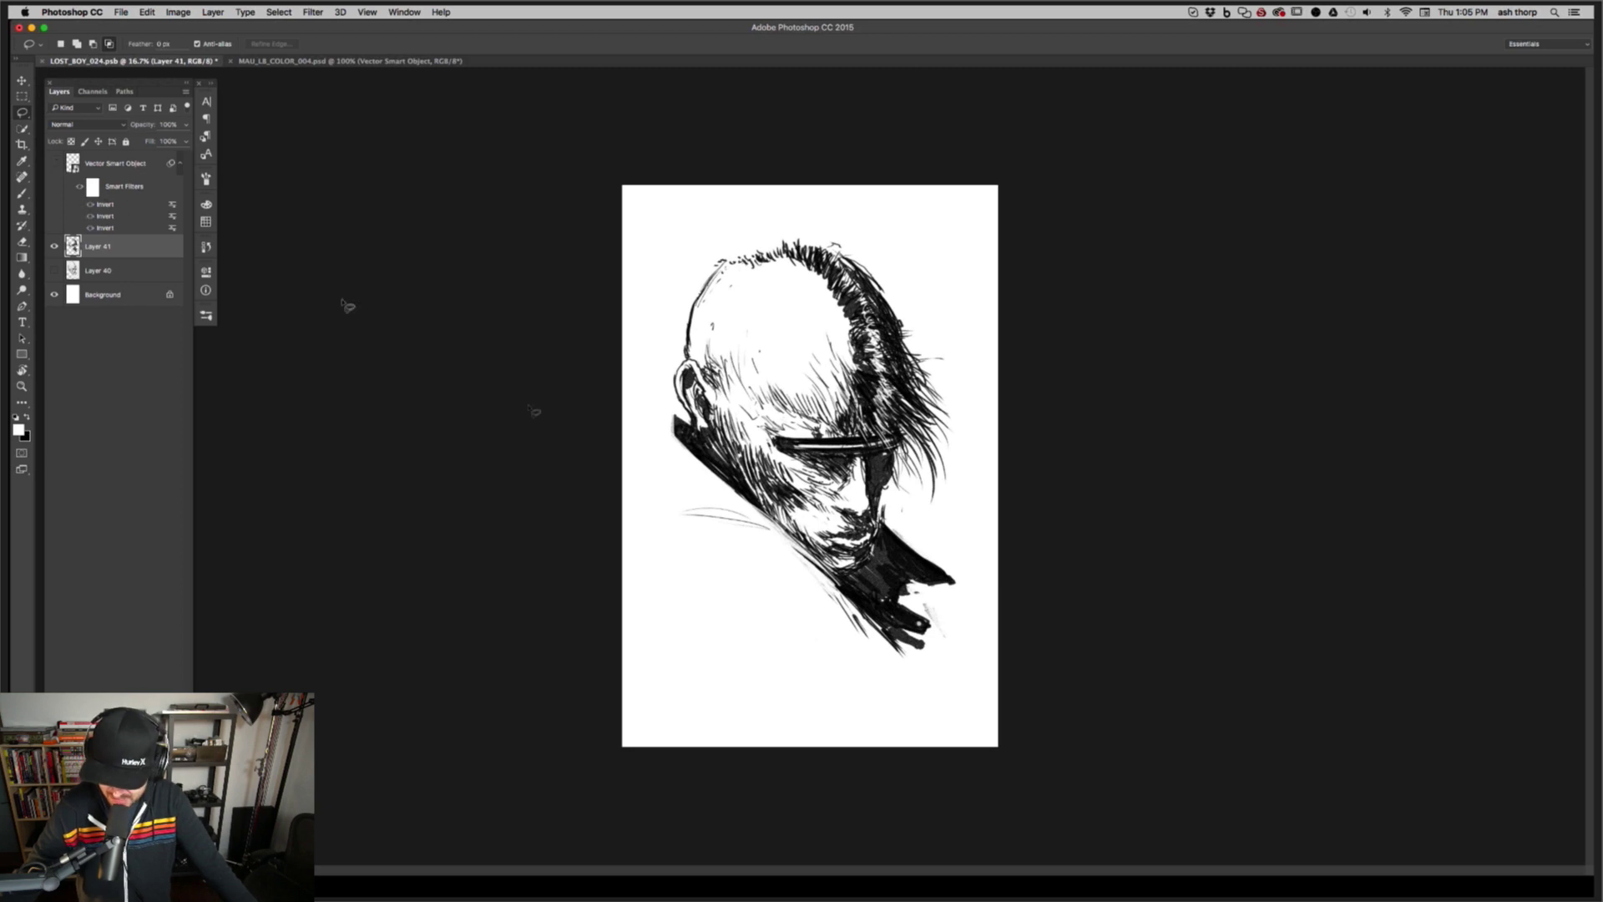
{"action": "key", "text": "super+equal"}
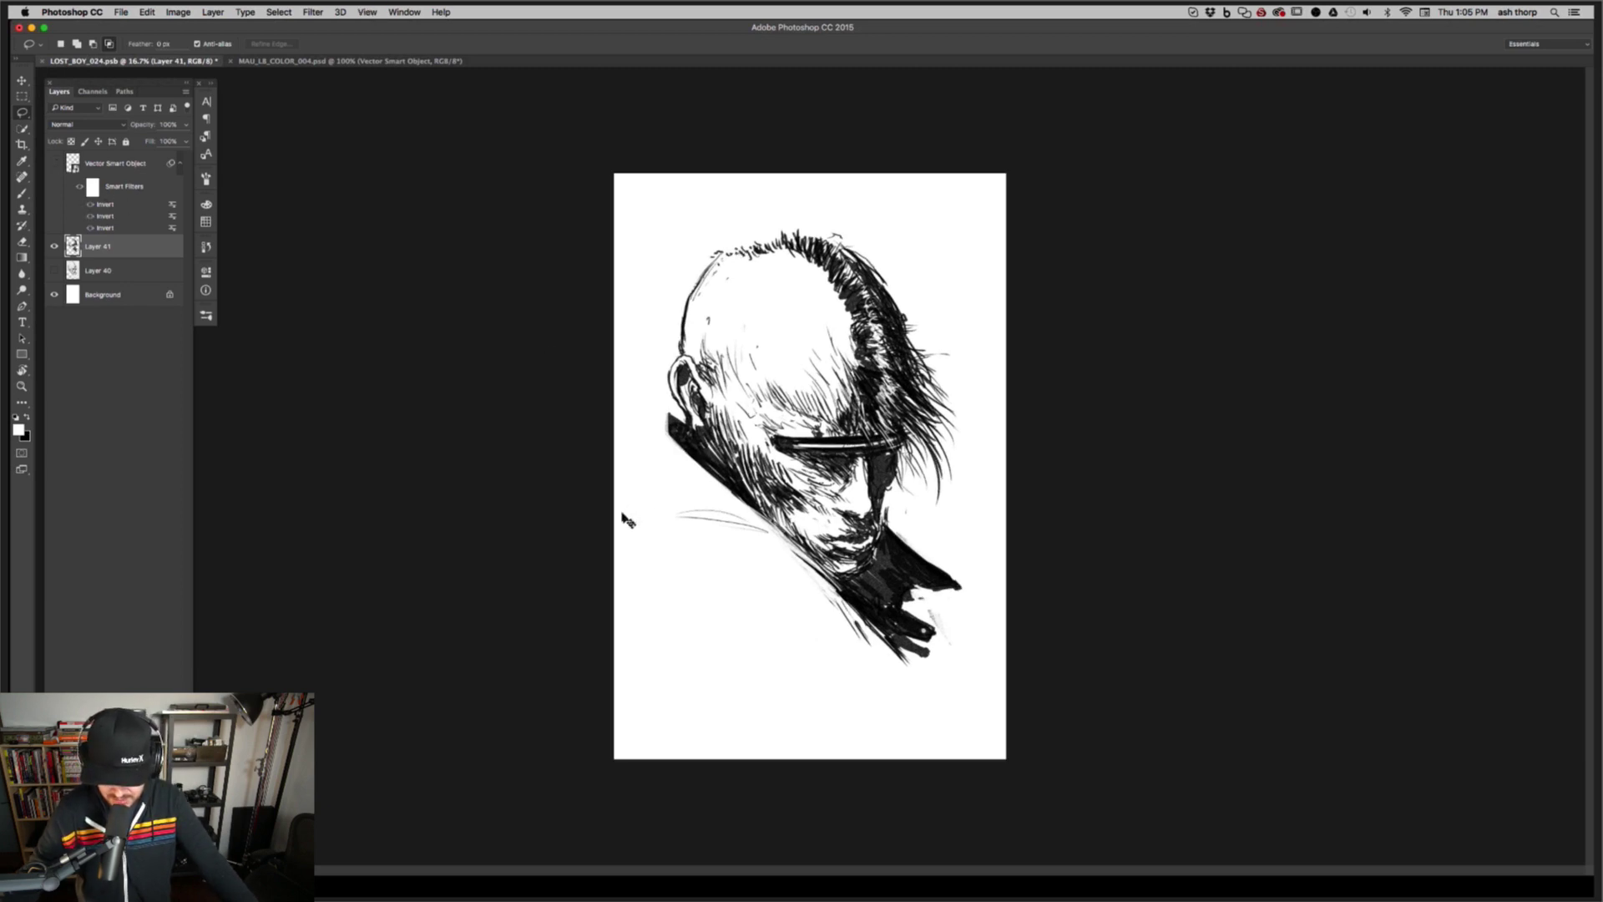
{"action": "key", "text": "super+equal"}
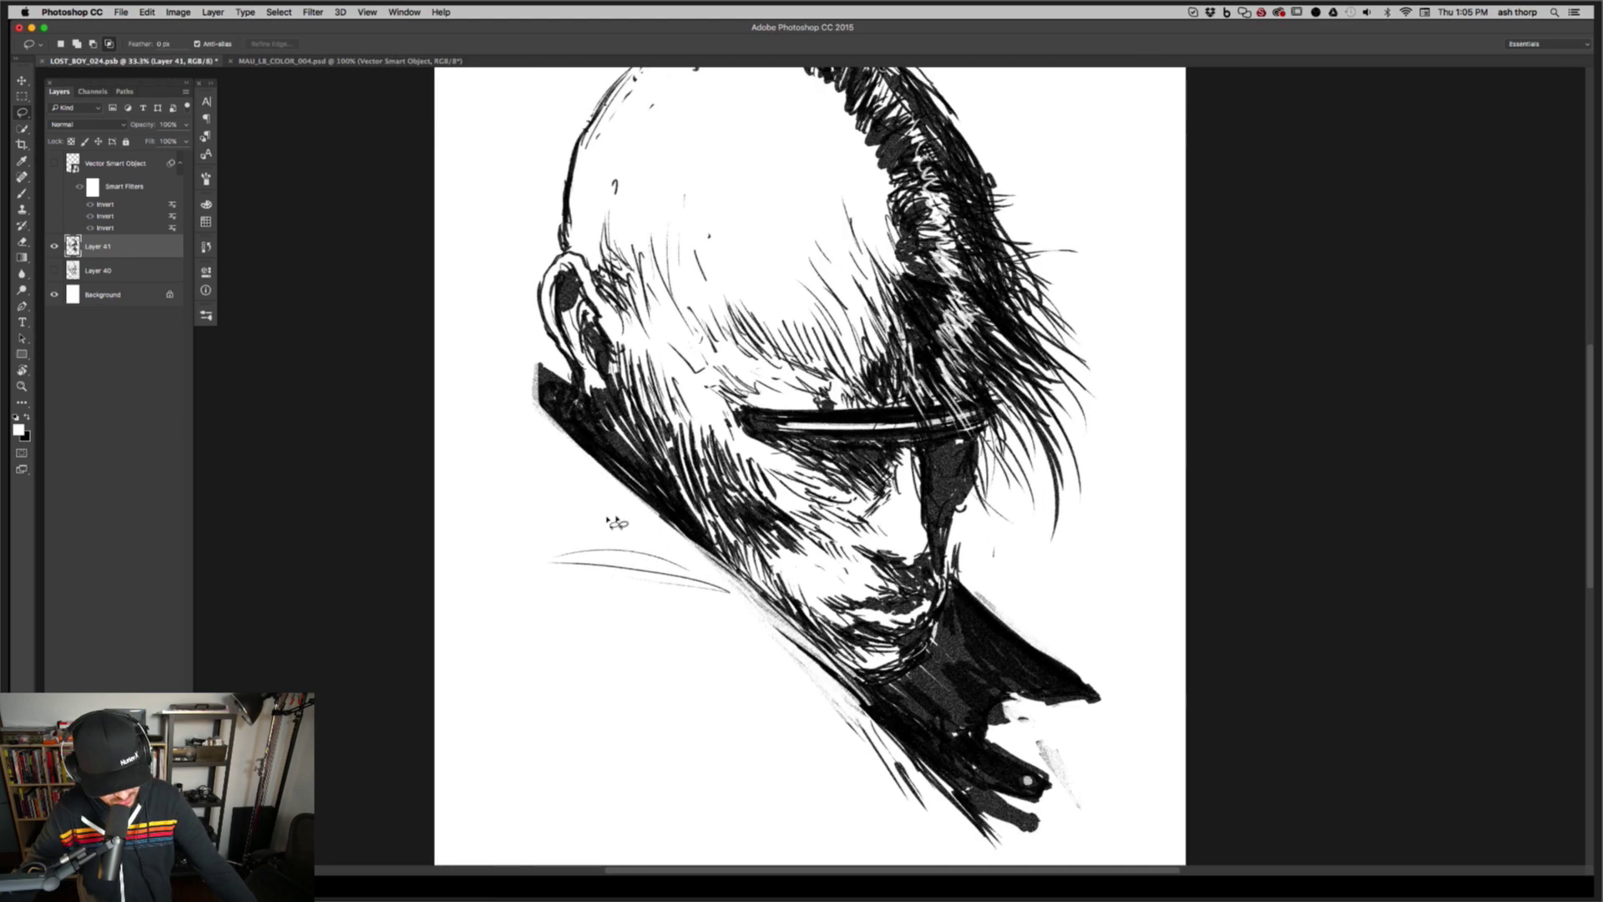
{"action": "key", "text": "f"}
{"action": "scroll", "coordinate": [576, 514], "scroll_direction": "up", "scroll_amount": 3}
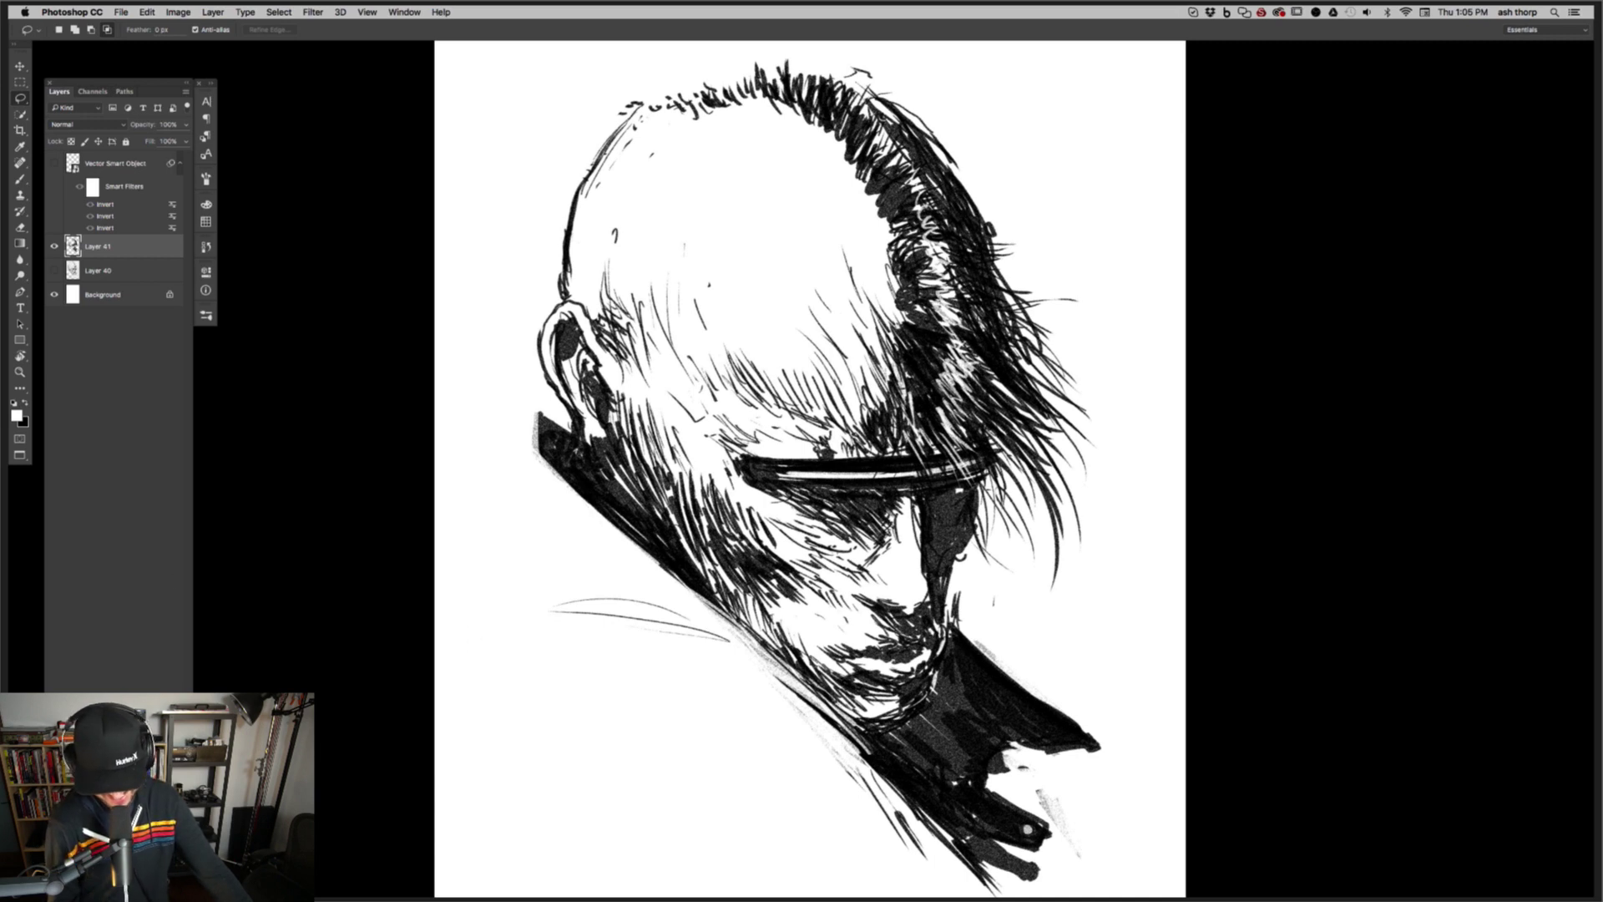
Add a new layer above Layer 41 and prepare a larger Brush with black as the foreground colour
{"action": "key", "text": "ctrl+alt+shift+n"}
{"action": "key", "text": "b"}
{"action": "key", "text": "x"}
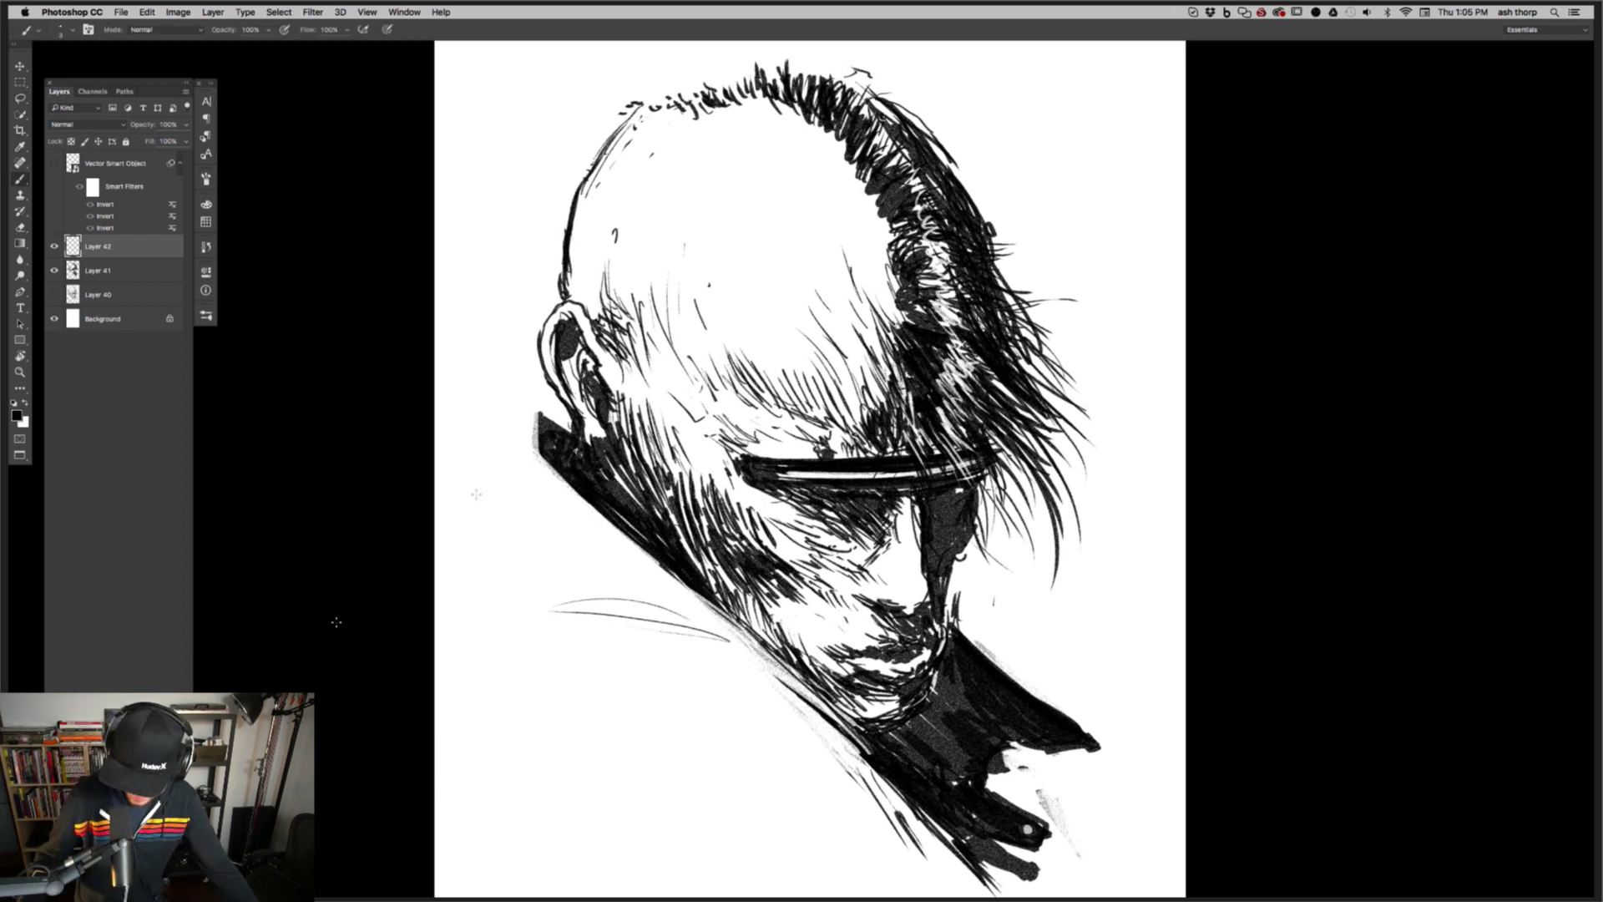
{"action": "key", "text": "bracketright"}
{"action": "key", "text": "bracketright"}
{"action": "key", "text": "bracketright"}
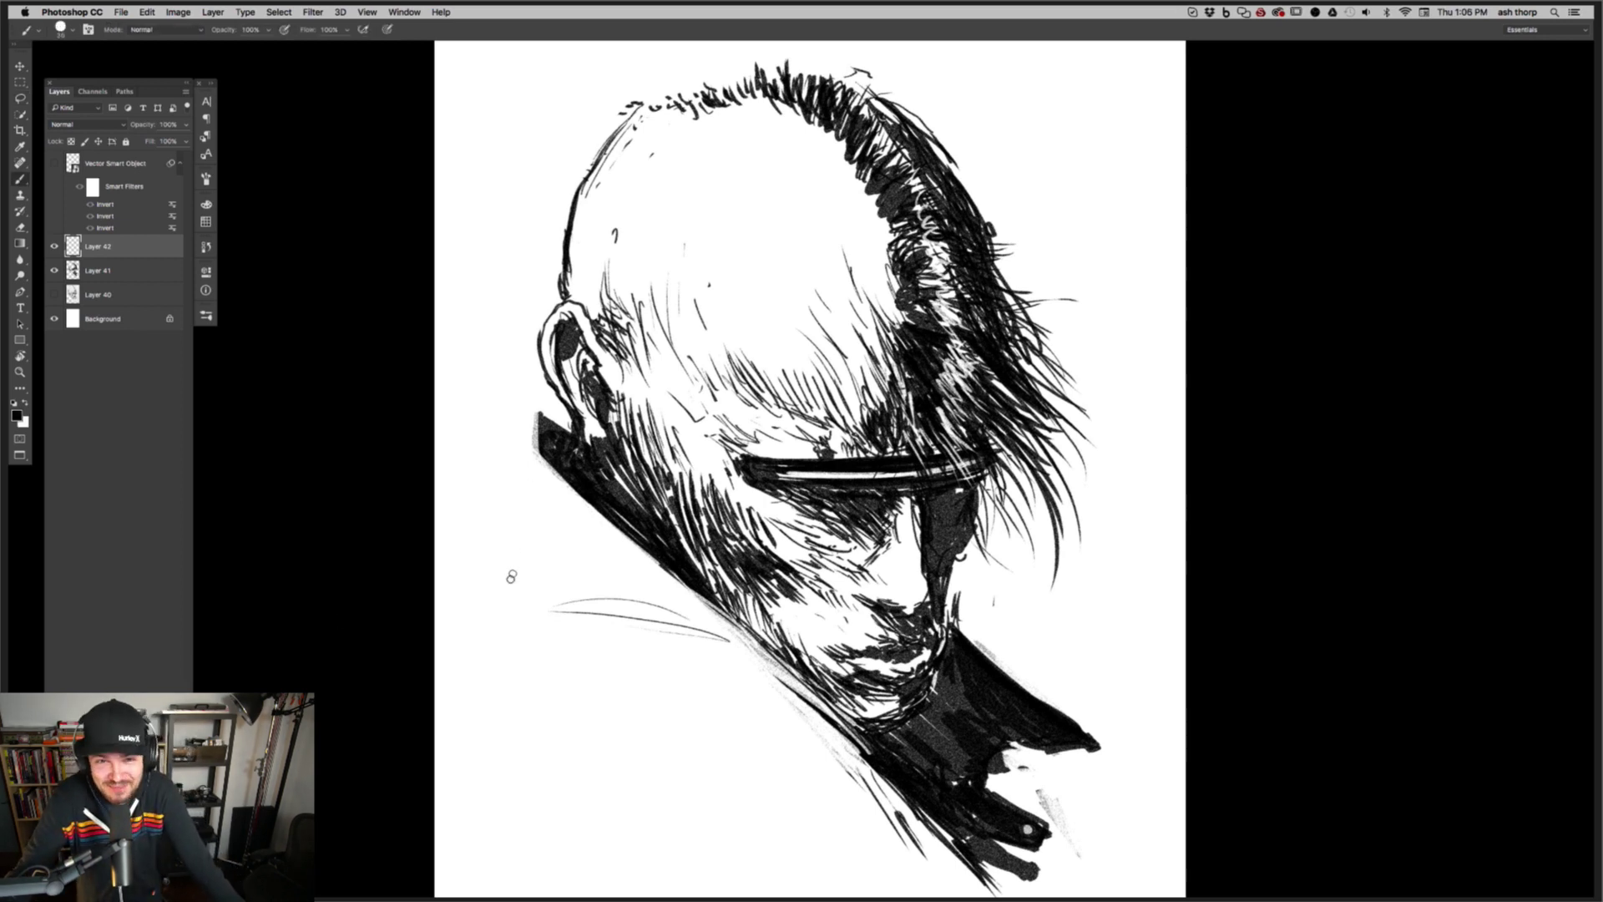
Handwrite "BROTIME" in black brush strokes below the portrait's collar, with a second line of scribbled lettering beneath it
{"action": "mouse_move", "coordinate": [486, 642]}
{"action": "left_mouse_down"}
{"action": "mouse_move", "coordinate": [507, 686]}
{"action": "mouse_move", "coordinate": [527, 659]}
{"action": "mouse_move", "coordinate": [488, 710]}
{"action": "mouse_move", "coordinate": [534, 711]}
{"action": "left_mouse_up"}
{"action": "mouse_move", "coordinate": [529, 643]}
{"action": "left_mouse_down"}
{"action": "mouse_move", "coordinate": [547, 683]}
{"action": "mouse_move", "coordinate": [589, 687]}
{"action": "mouse_move", "coordinate": [595, 657]}
{"action": "mouse_move", "coordinate": [648, 616]}
{"action": "left_mouse_up"}
{"action": "left_click_drag", "start_coordinate": [635, 620], "coordinate": [641, 695]}
{"action": "left_click_drag", "start_coordinate": [656, 617], "coordinate": [657, 668]}
{"action": "left_click_drag", "start_coordinate": [653, 595], "coordinate": [654, 601]}
{"action": "mouse_move", "coordinate": [668, 668]}
{"action": "left_mouse_down"}
{"action": "mouse_move", "coordinate": [700, 661]}
{"action": "mouse_move", "coordinate": [720, 693]}
{"action": "mouse_move", "coordinate": [735, 636]}
{"action": "mouse_move", "coordinate": [749, 672]}
{"action": "left_mouse_up"}
{"action": "mouse_move", "coordinate": [491, 761]}
{"action": "left_mouse_down"}
{"action": "mouse_move", "coordinate": [527, 757]}
{"action": "mouse_move", "coordinate": [518, 778]}
{"action": "mouse_move", "coordinate": [548, 759]}
{"action": "left_mouse_up"}
{"action": "left_click", "coordinate": [494, 788]}
{"action": "mouse_move", "coordinate": [555, 752]}
{"action": "left_mouse_down"}
{"action": "mouse_move", "coordinate": [556, 778]}
{"action": "mouse_move", "coordinate": [573, 768]}
{"action": "left_mouse_up"}
{"action": "mouse_move", "coordinate": [588, 764]}
{"action": "left_mouse_down"}
{"action": "mouse_move", "coordinate": [604, 790]}
{"action": "mouse_move", "coordinate": [608, 772]}
{"action": "left_mouse_up"}
{"action": "left_click_drag", "start_coordinate": [620, 745], "coordinate": [697, 790]}
{"action": "mouse_move", "coordinate": [678, 810]}
{"action": "left_mouse_down"}
{"action": "mouse_move", "coordinate": [723, 761]}
{"action": "mouse_move", "coordinate": [734, 776]}
{"action": "left_mouse_up"}
{"action": "left_click_drag", "start_coordinate": [740, 738], "coordinate": [762, 782]}
{"action": "mouse_move", "coordinate": [767, 741]}
{"action": "left_mouse_down"}
{"action": "mouse_move", "coordinate": [779, 783]}
{"action": "mouse_move", "coordinate": [782, 764]}
{"action": "left_mouse_up"}
{"action": "left_click_drag", "start_coordinate": [788, 734], "coordinate": [820, 761]}
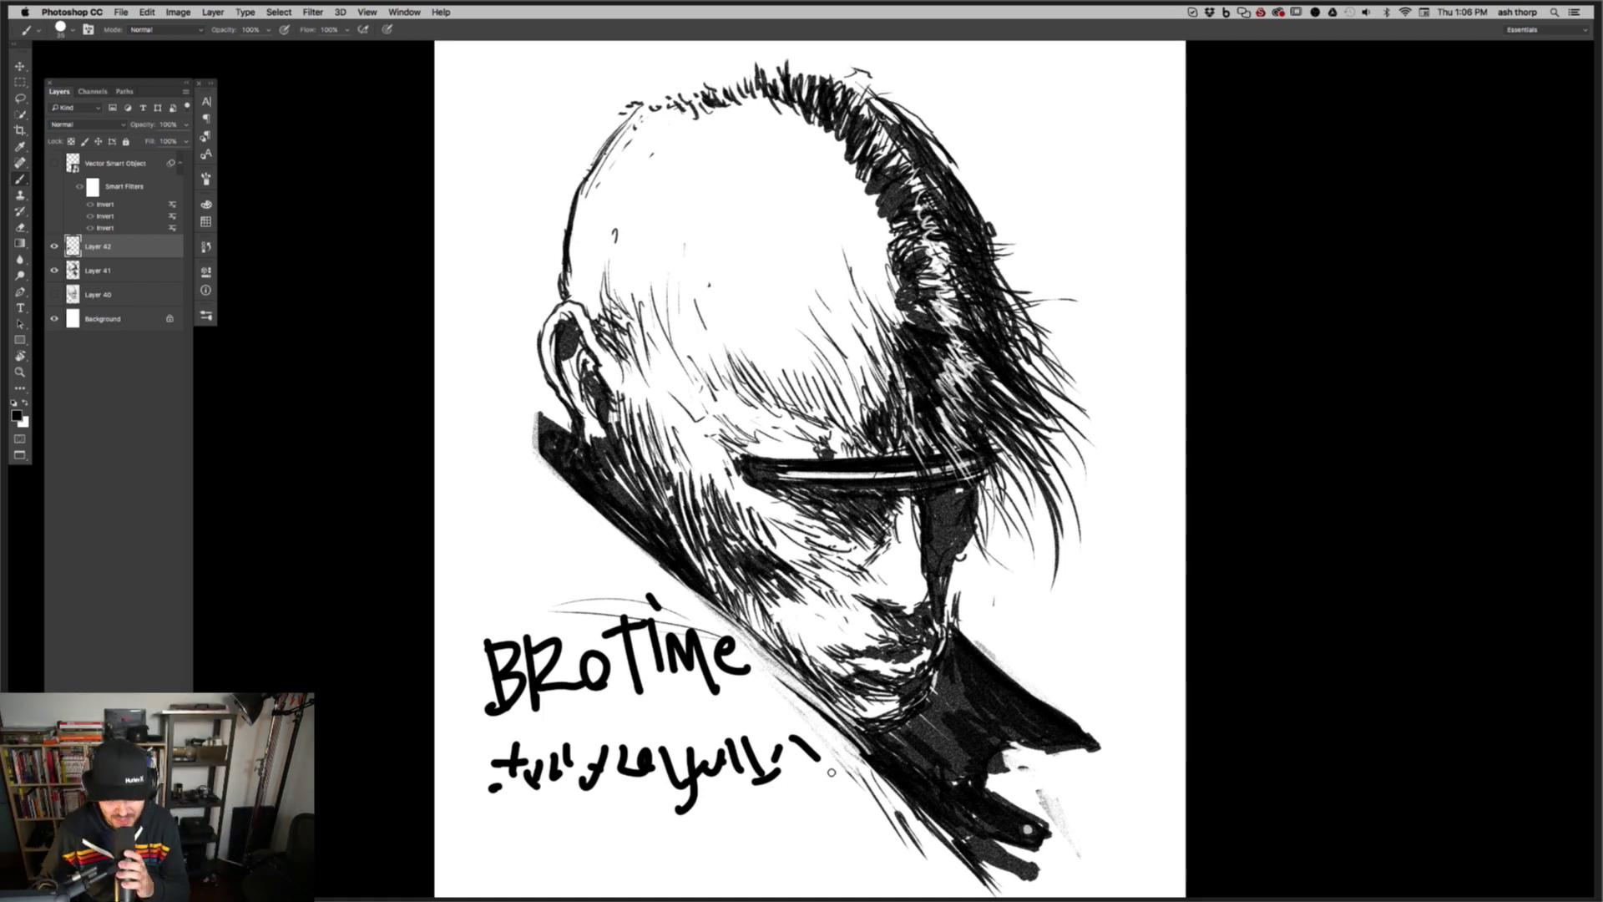
Lasso all the handwriting on the new layer, delete it and clear the selection
{"action": "key", "text": "l"}
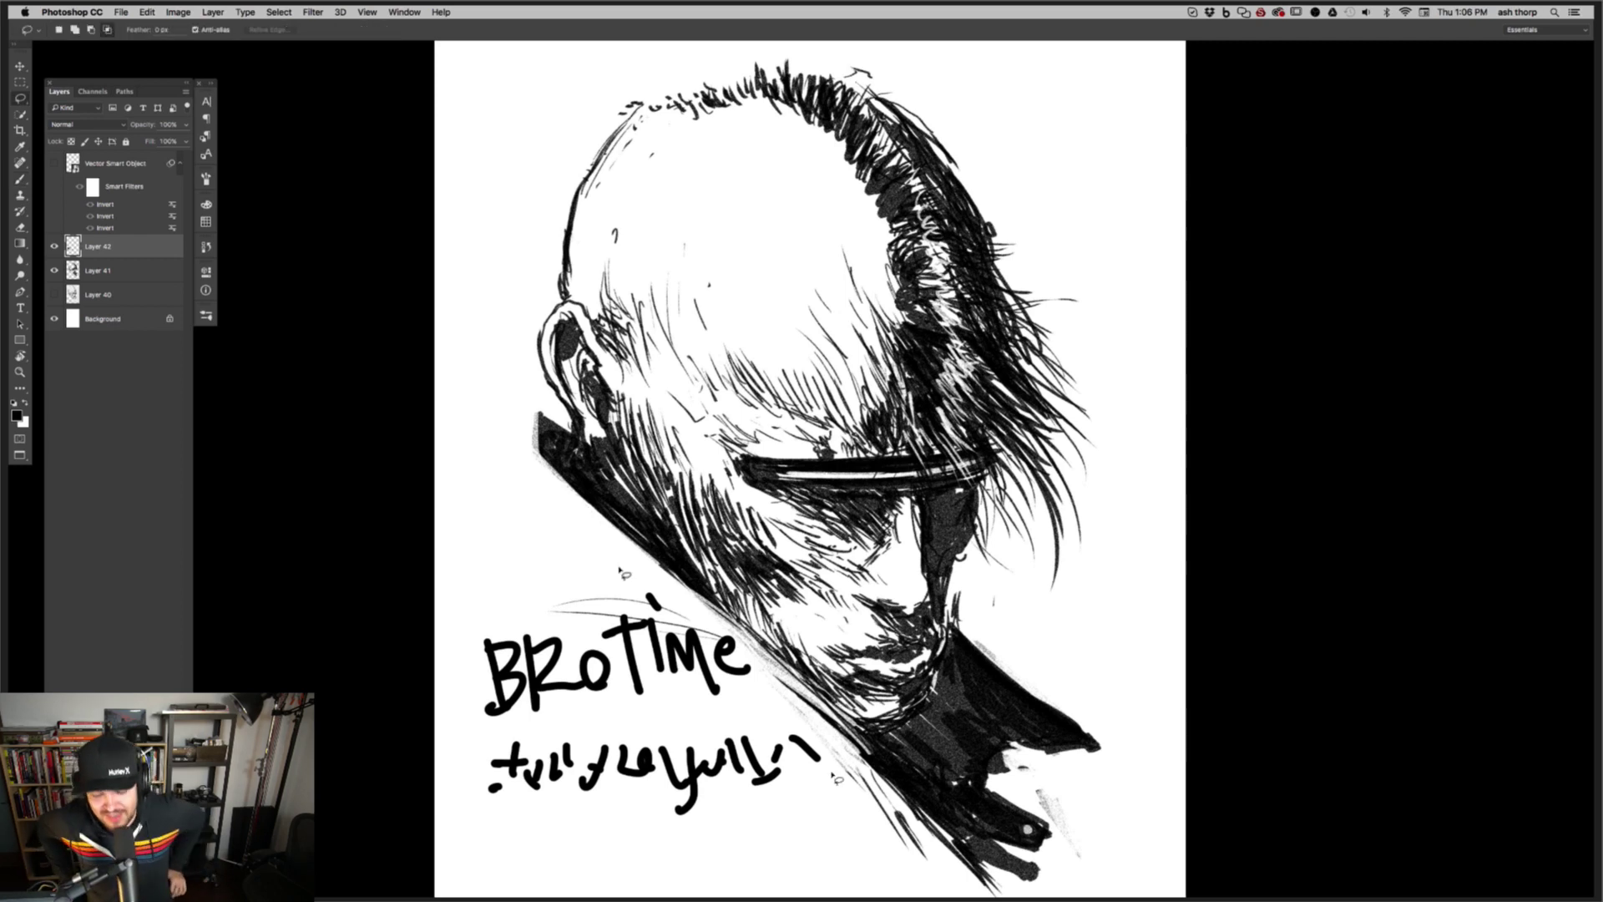
{"action": "mouse_move", "coordinate": [562, 556]}
{"action": "left_mouse_down"}
{"action": "mouse_move", "coordinate": [439, 643]}
{"action": "mouse_move", "coordinate": [693, 581]}
{"action": "left_mouse_up"}
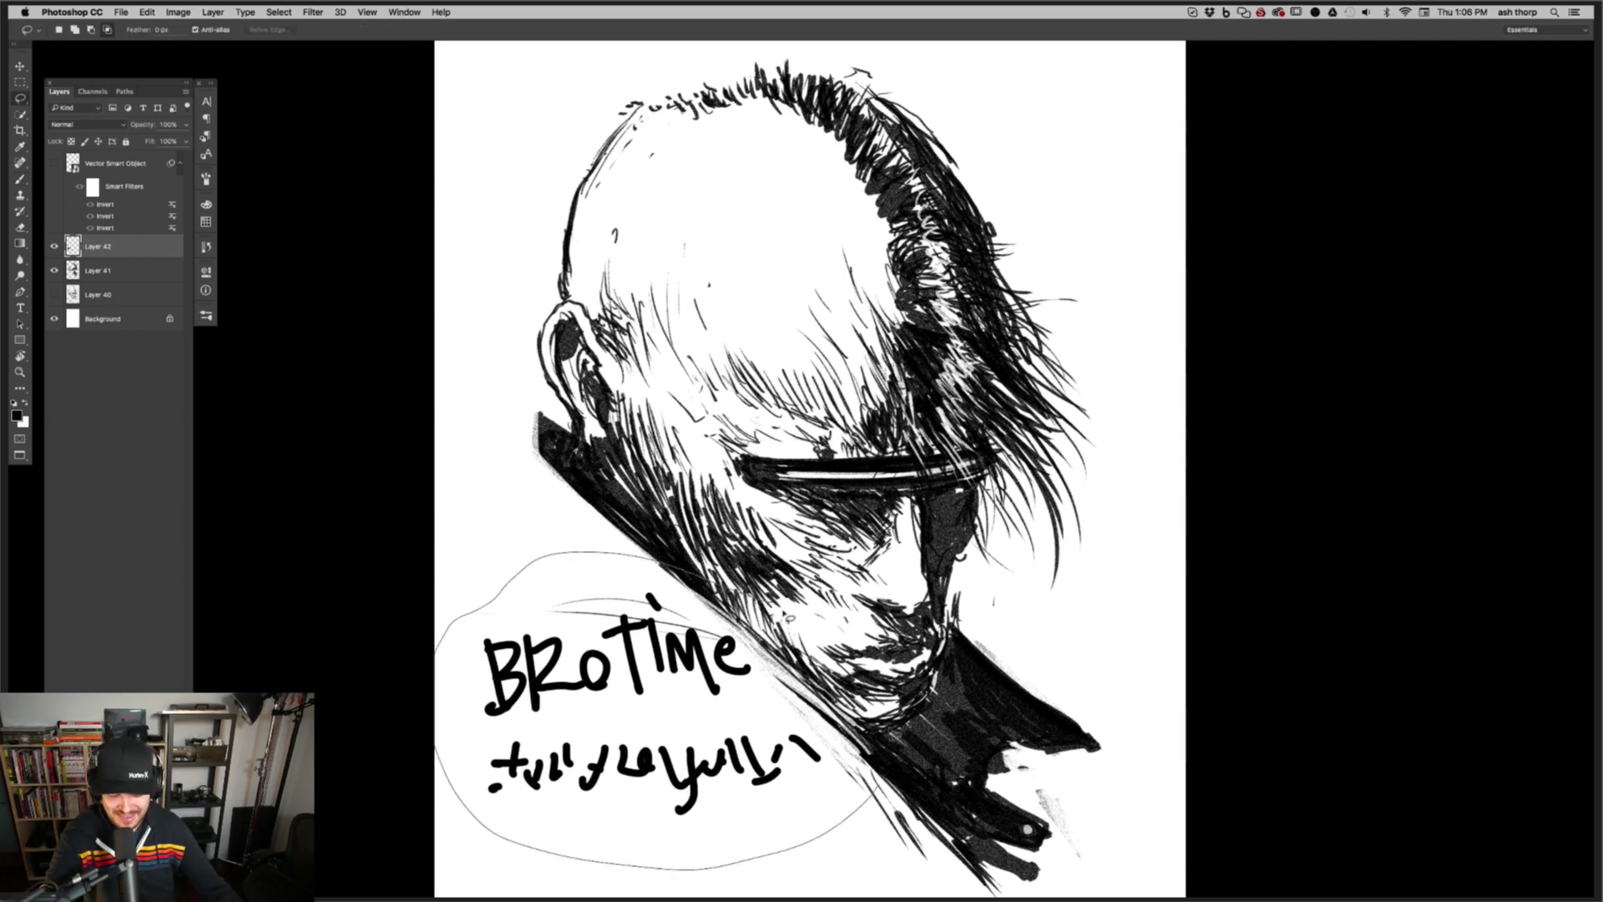
{"action": "key", "text": "BackSpace"}
{"action": "left_click", "coordinate": [414, 599]}
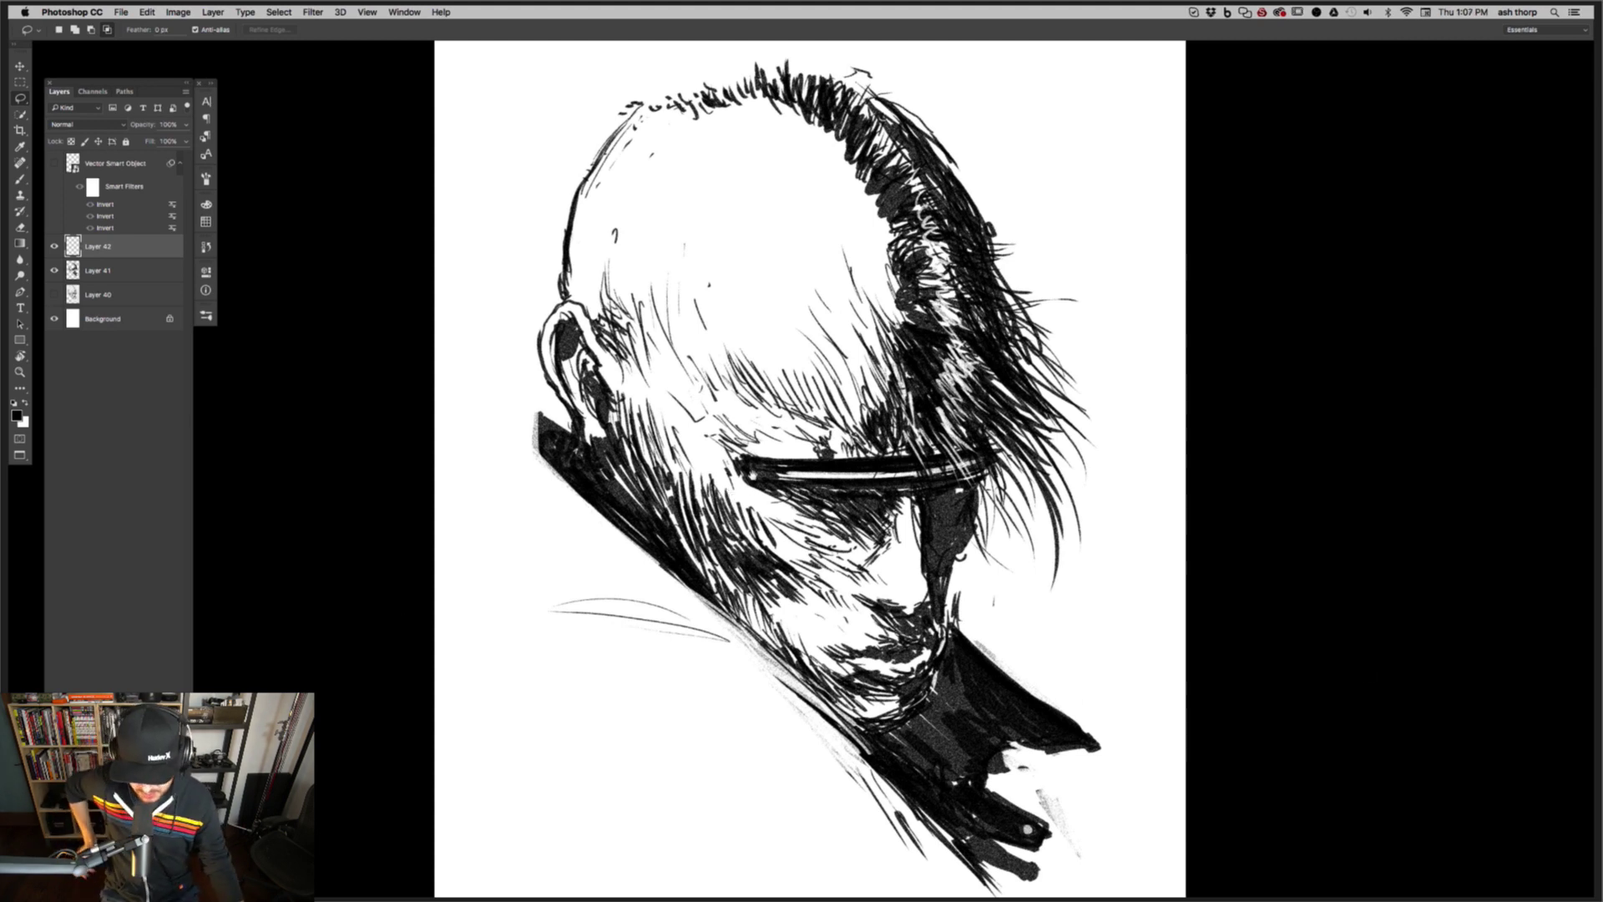
Save the document under the name LOST_BOY_024 as a PSD file
{"action": "scroll", "coordinate": [810, 468], "scroll_direction": "up", "scroll_amount": 1}
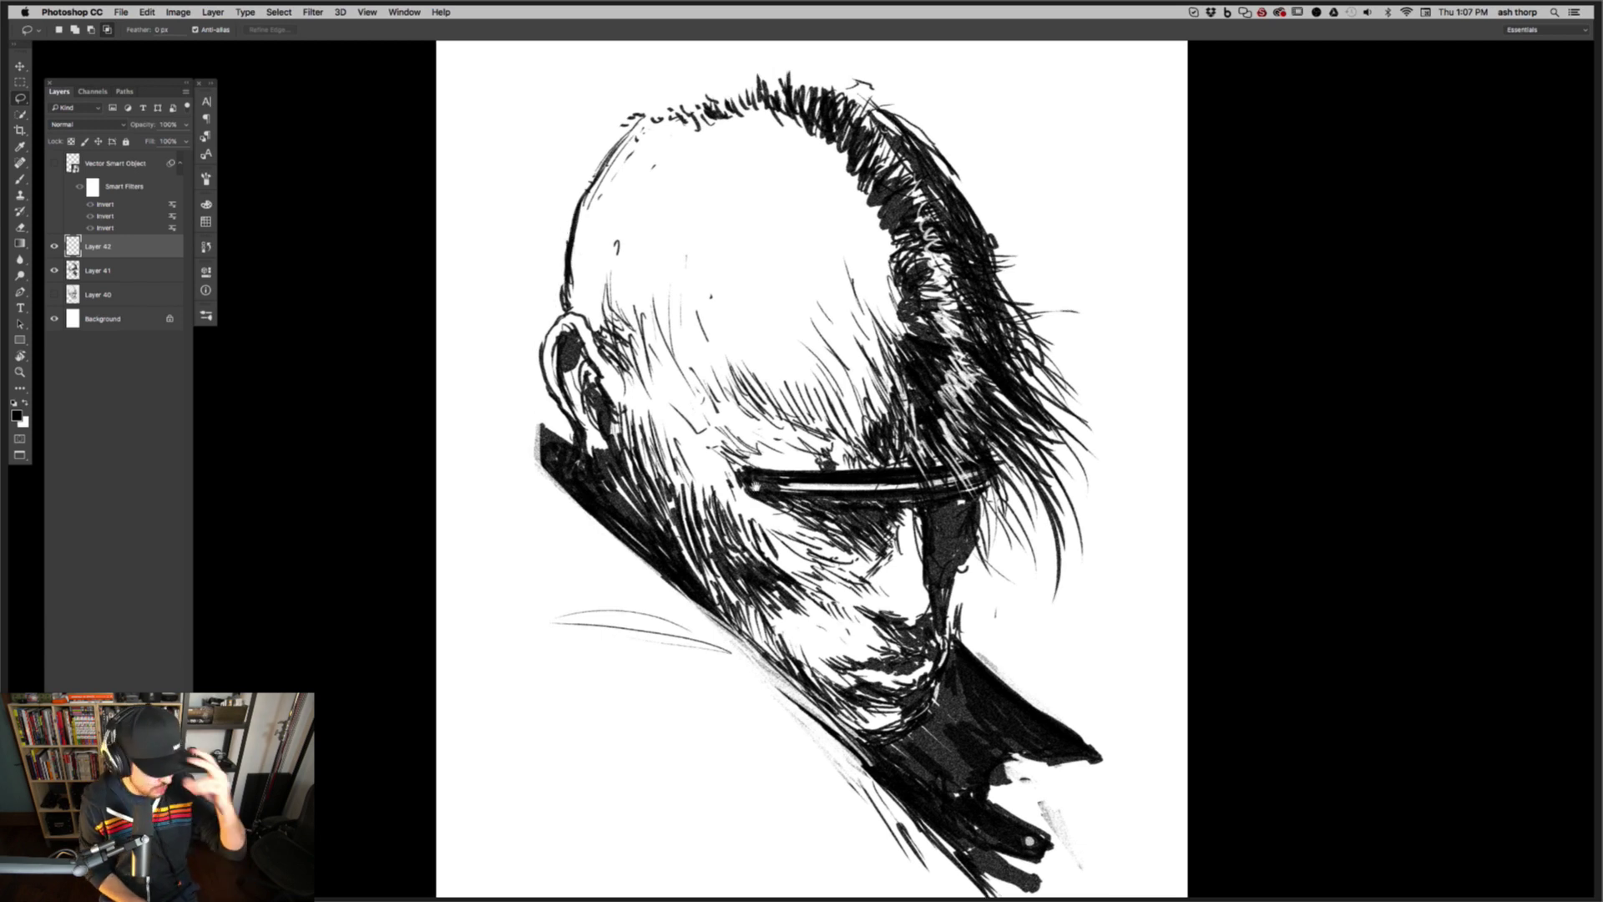
{"action": "scroll", "coordinate": [844, 368], "scroll_direction": "up", "scroll_amount": 1}
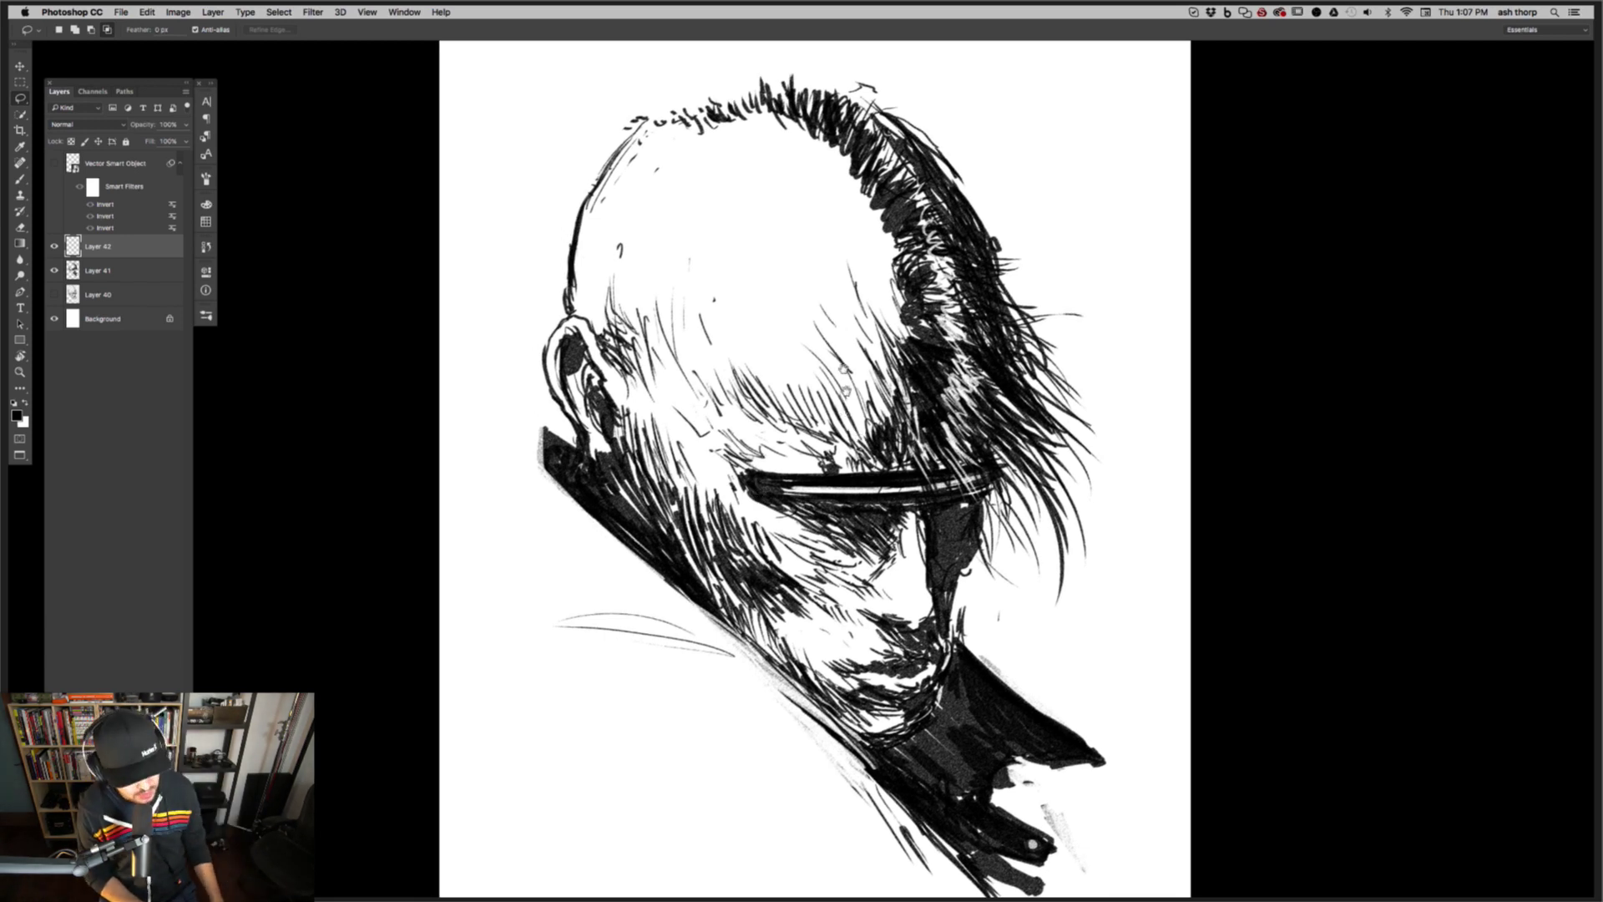
{"action": "scroll", "coordinate": [844, 368], "scroll_direction": "down", "scroll_amount": 1}
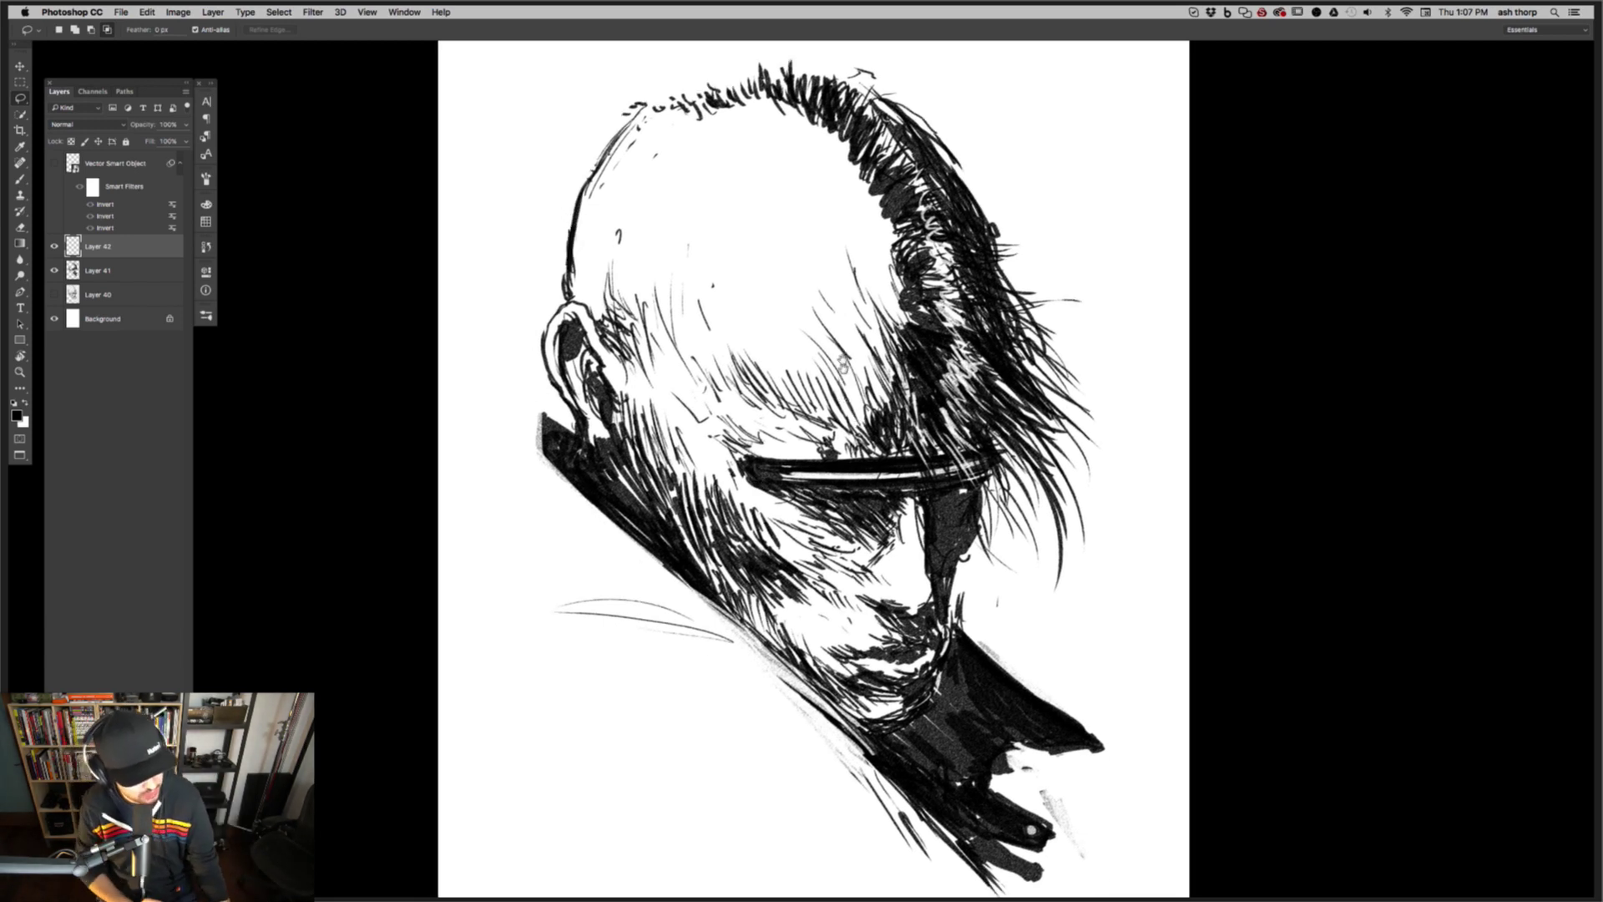
{"action": "scroll", "coordinate": [844, 365], "scroll_direction": "down", "scroll_amount": 1}
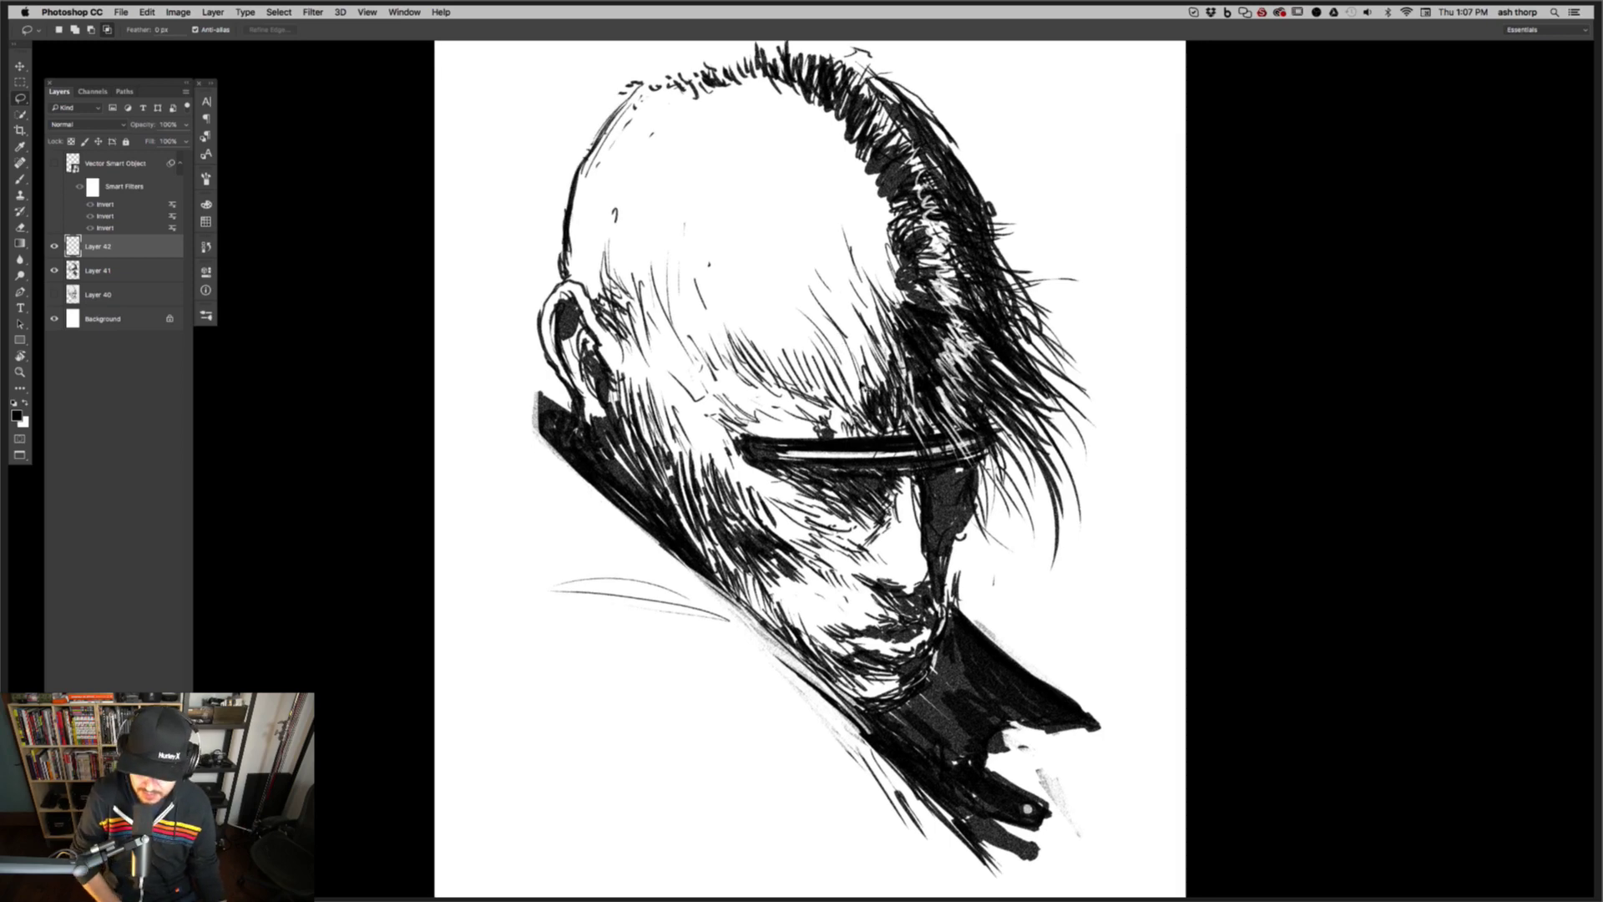
{"action": "key", "text": "super+shift+s"}
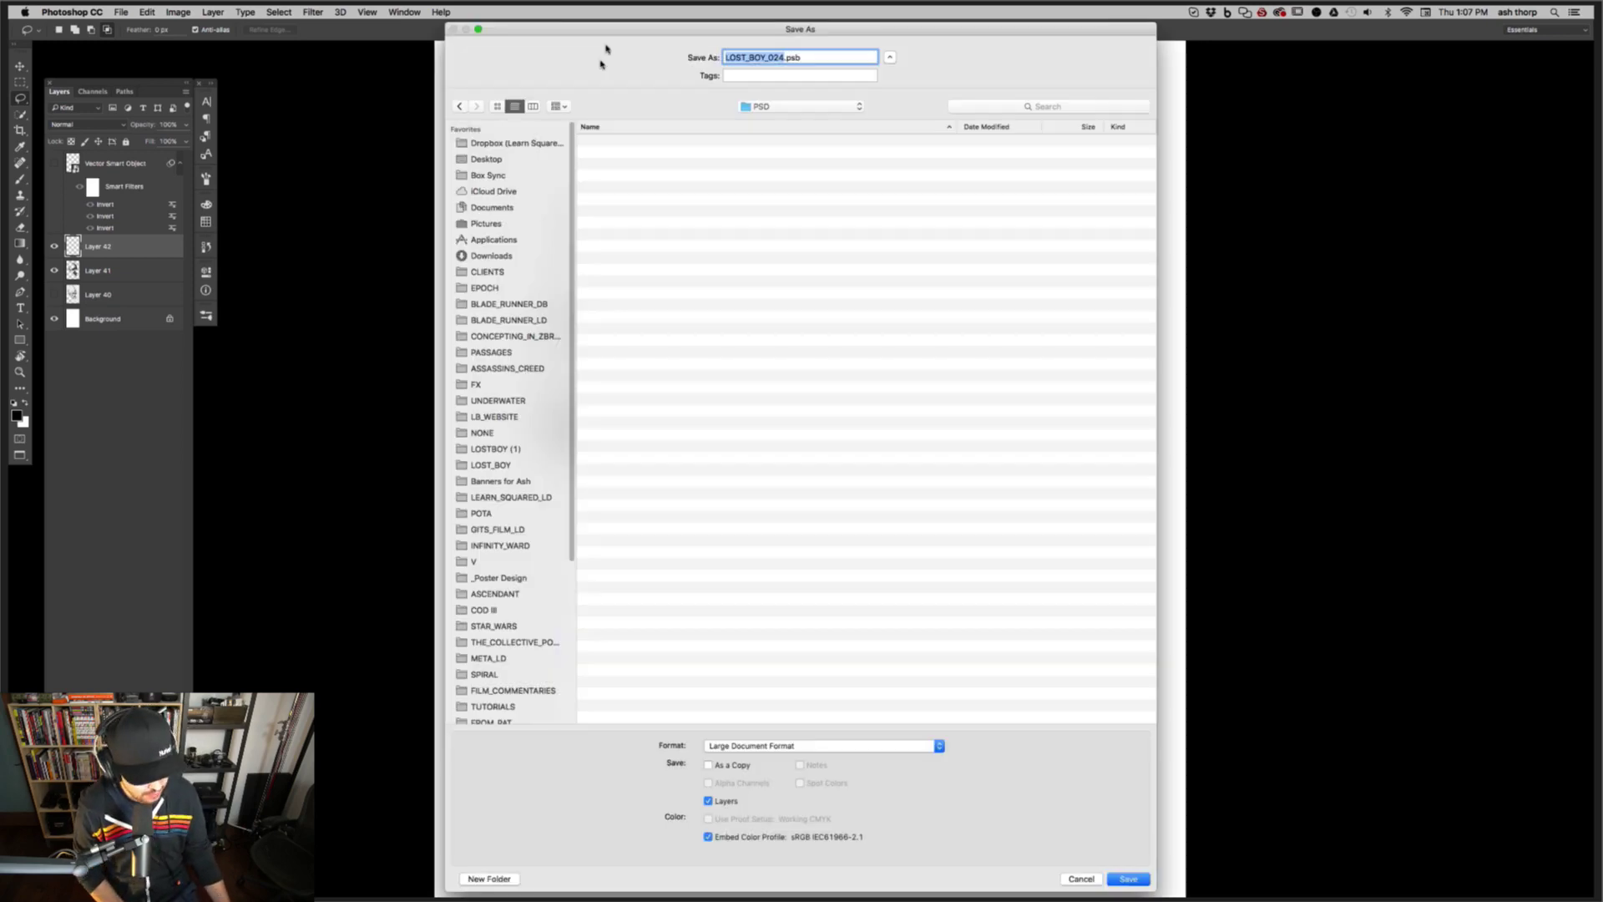
{"action": "key", "text": "Return"}
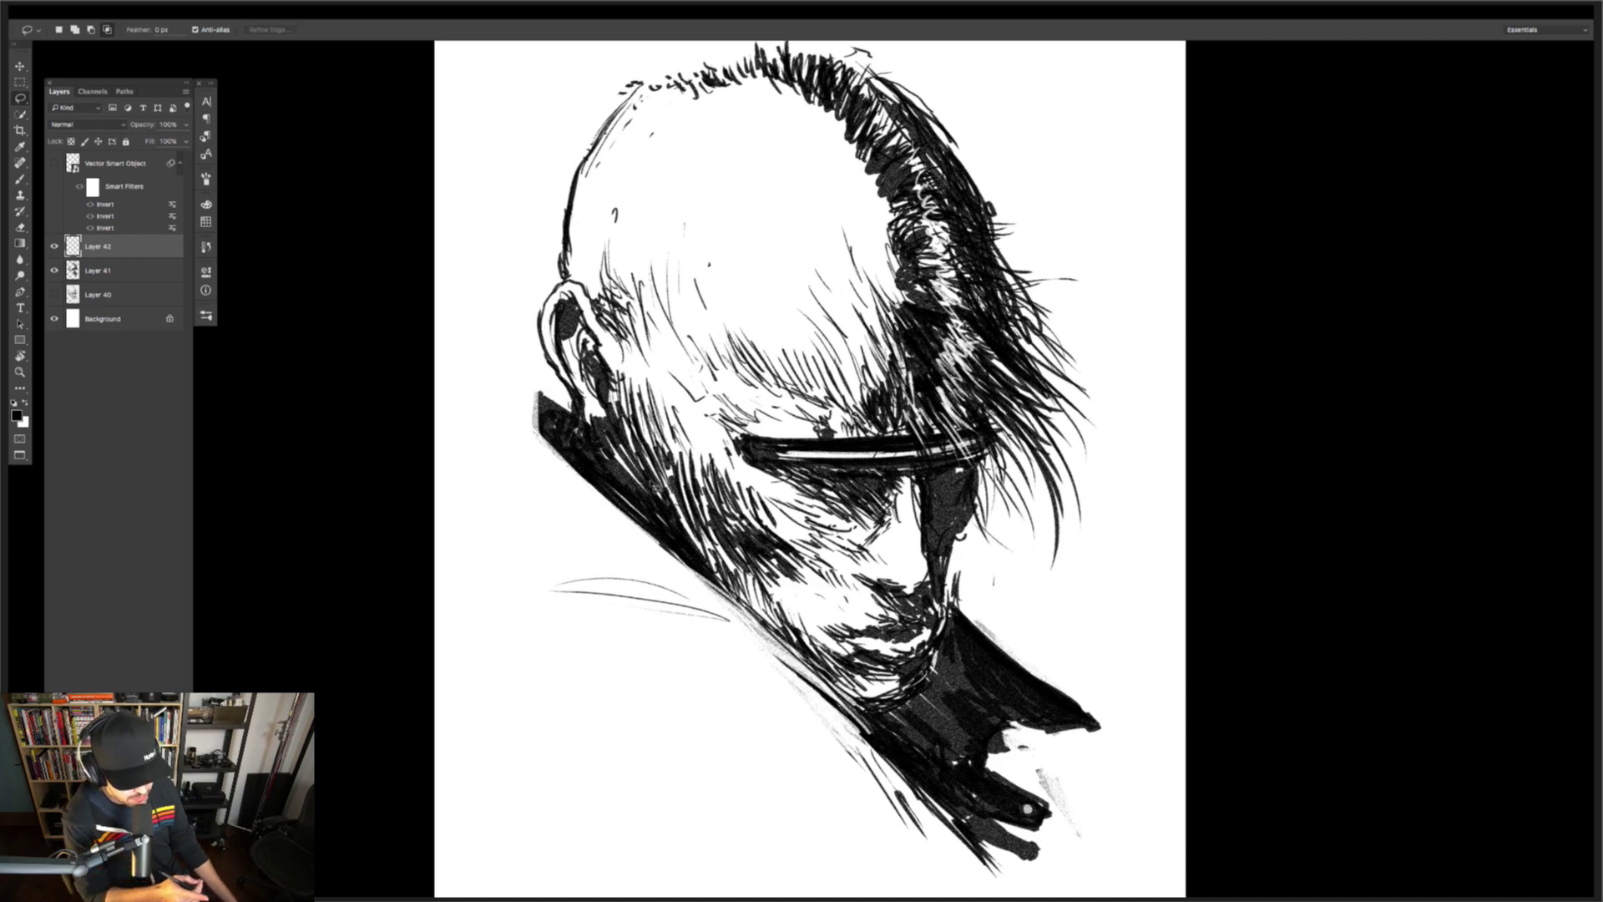
Return to the standard screen mode and switch to Manga Studio
{"action": "key", "text": "Tab"}
{"action": "key", "text": "Tab"}
{"action": "key", "text": "f"}
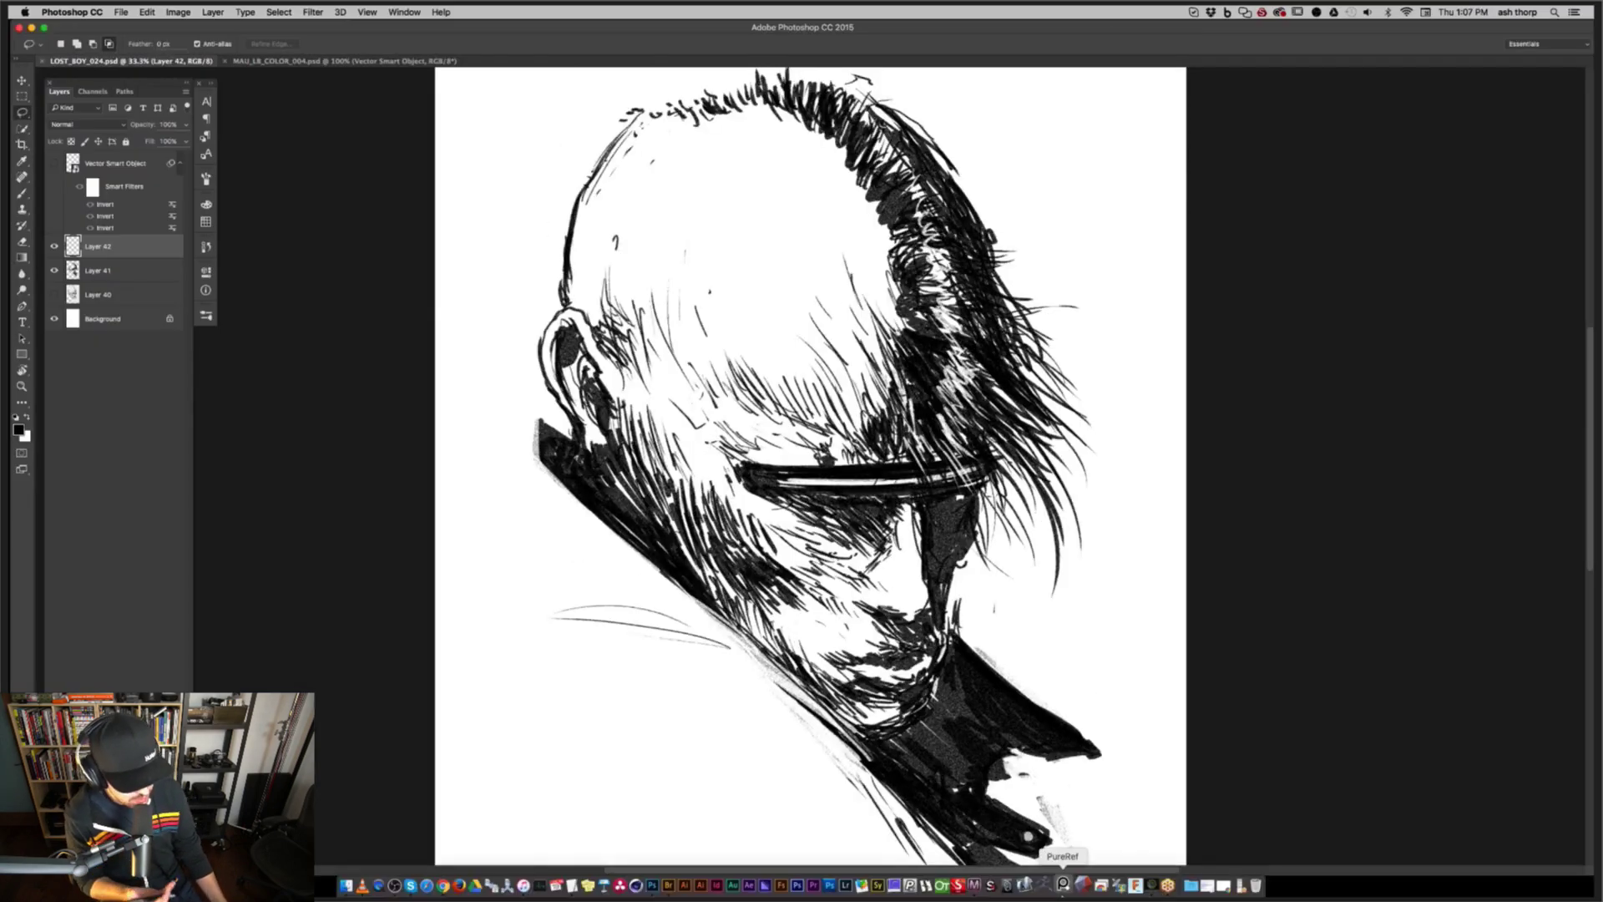
{"action": "left_click", "coordinate": [983, 885]}
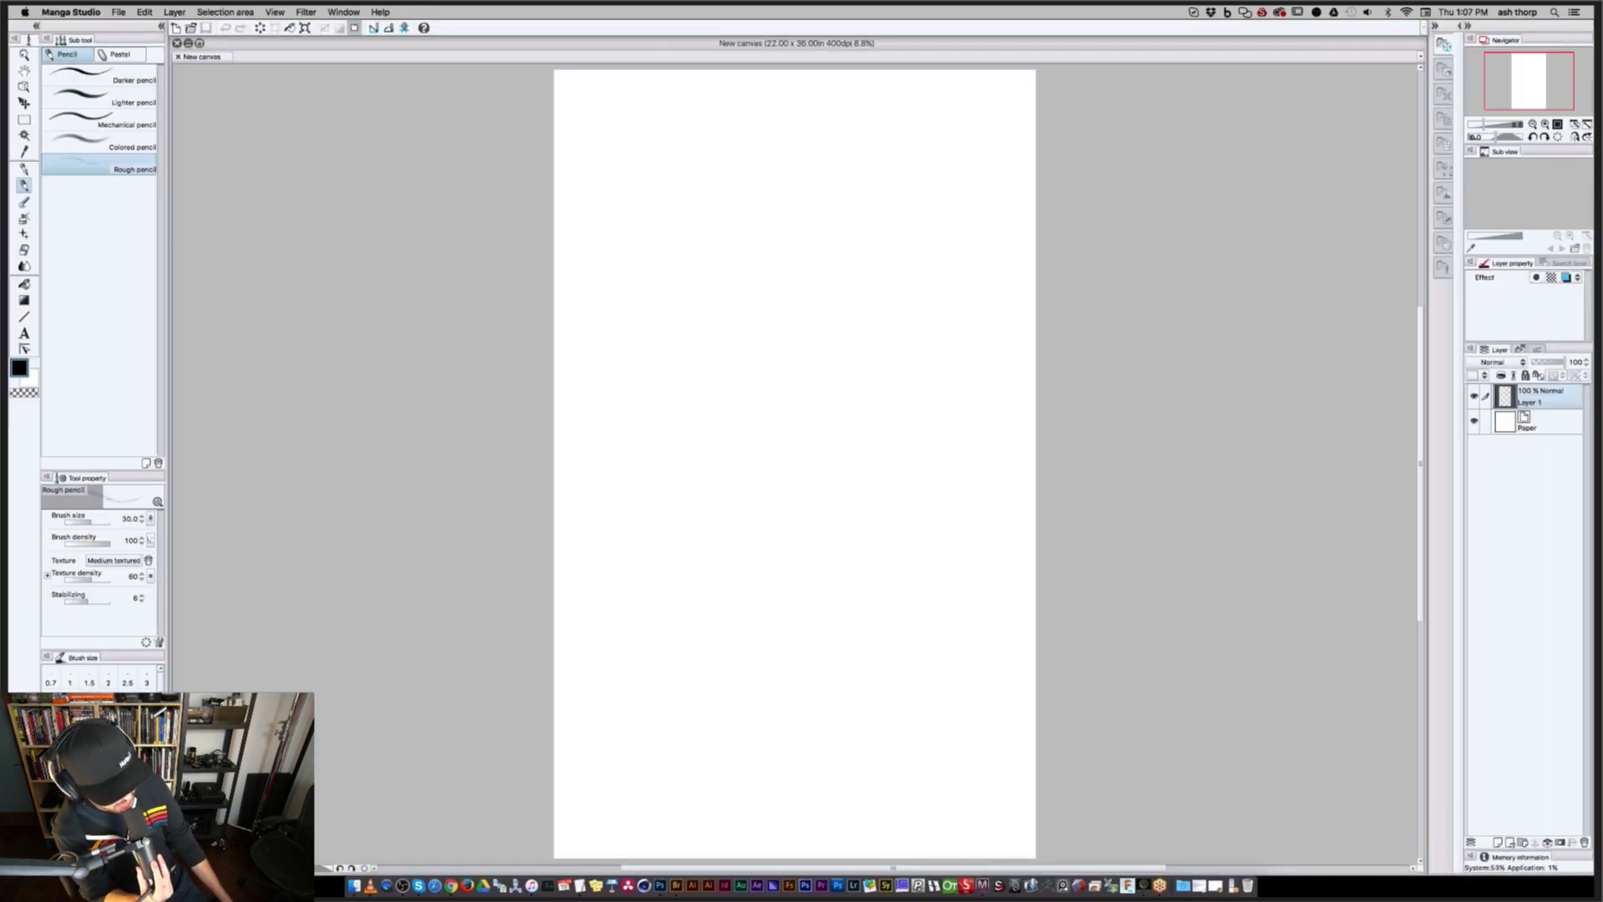
Open the Canvas preferences and set transparent Color 2 to dark grey
{"action": "left_click", "coordinate": [120, 15]}
{"action": "mouse_move", "coordinate": [83, 15]}
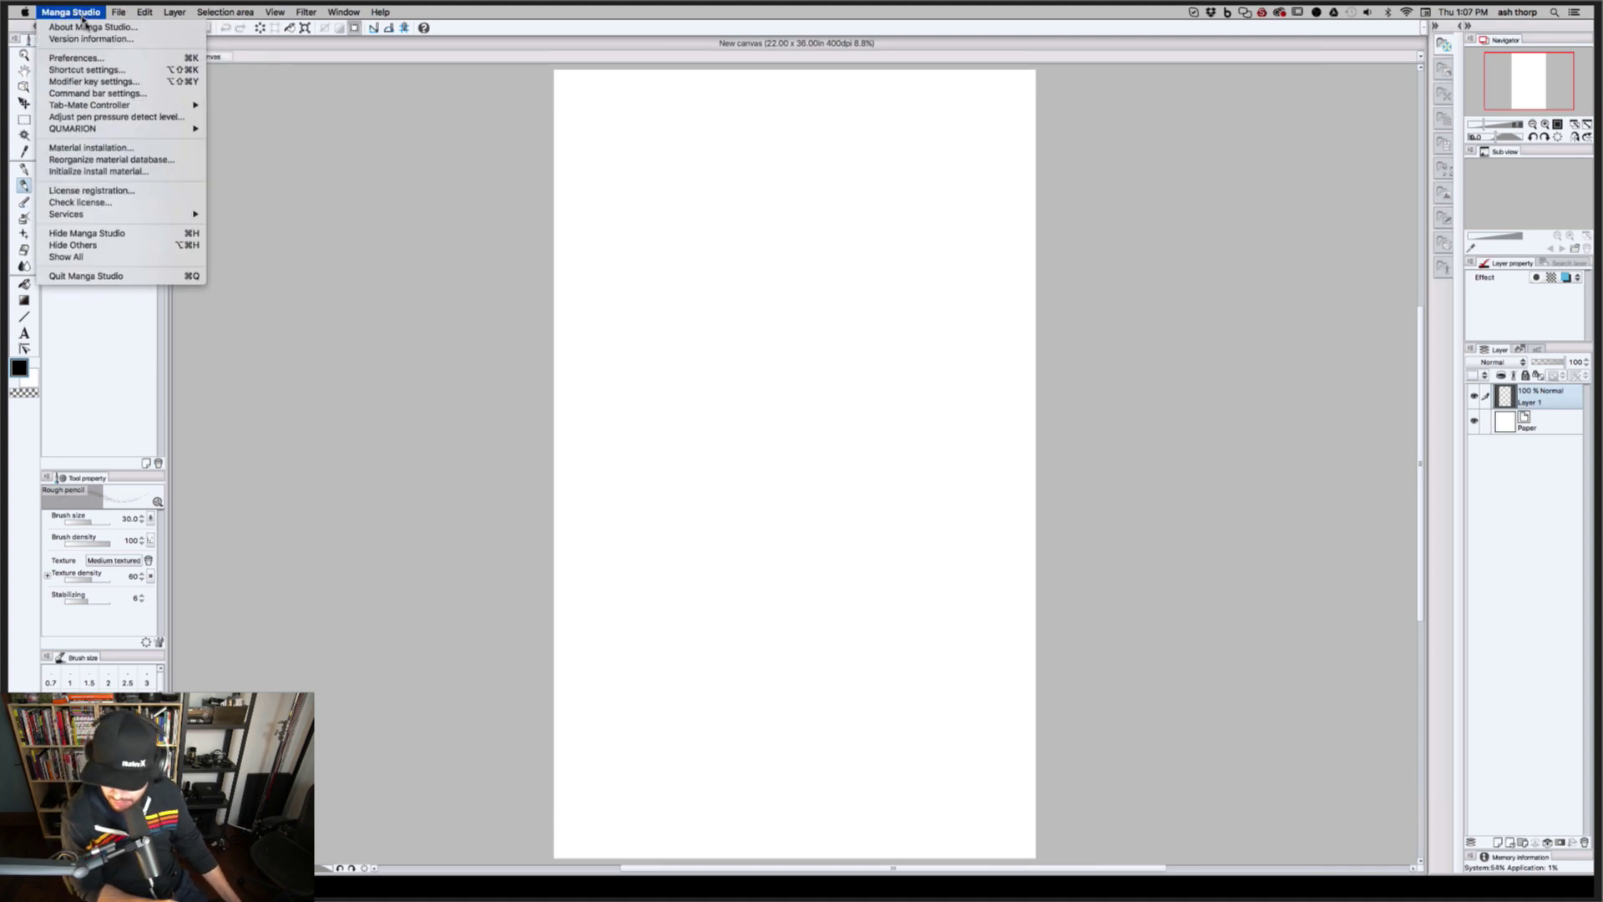
{"action": "left_click", "coordinate": [97, 59]}
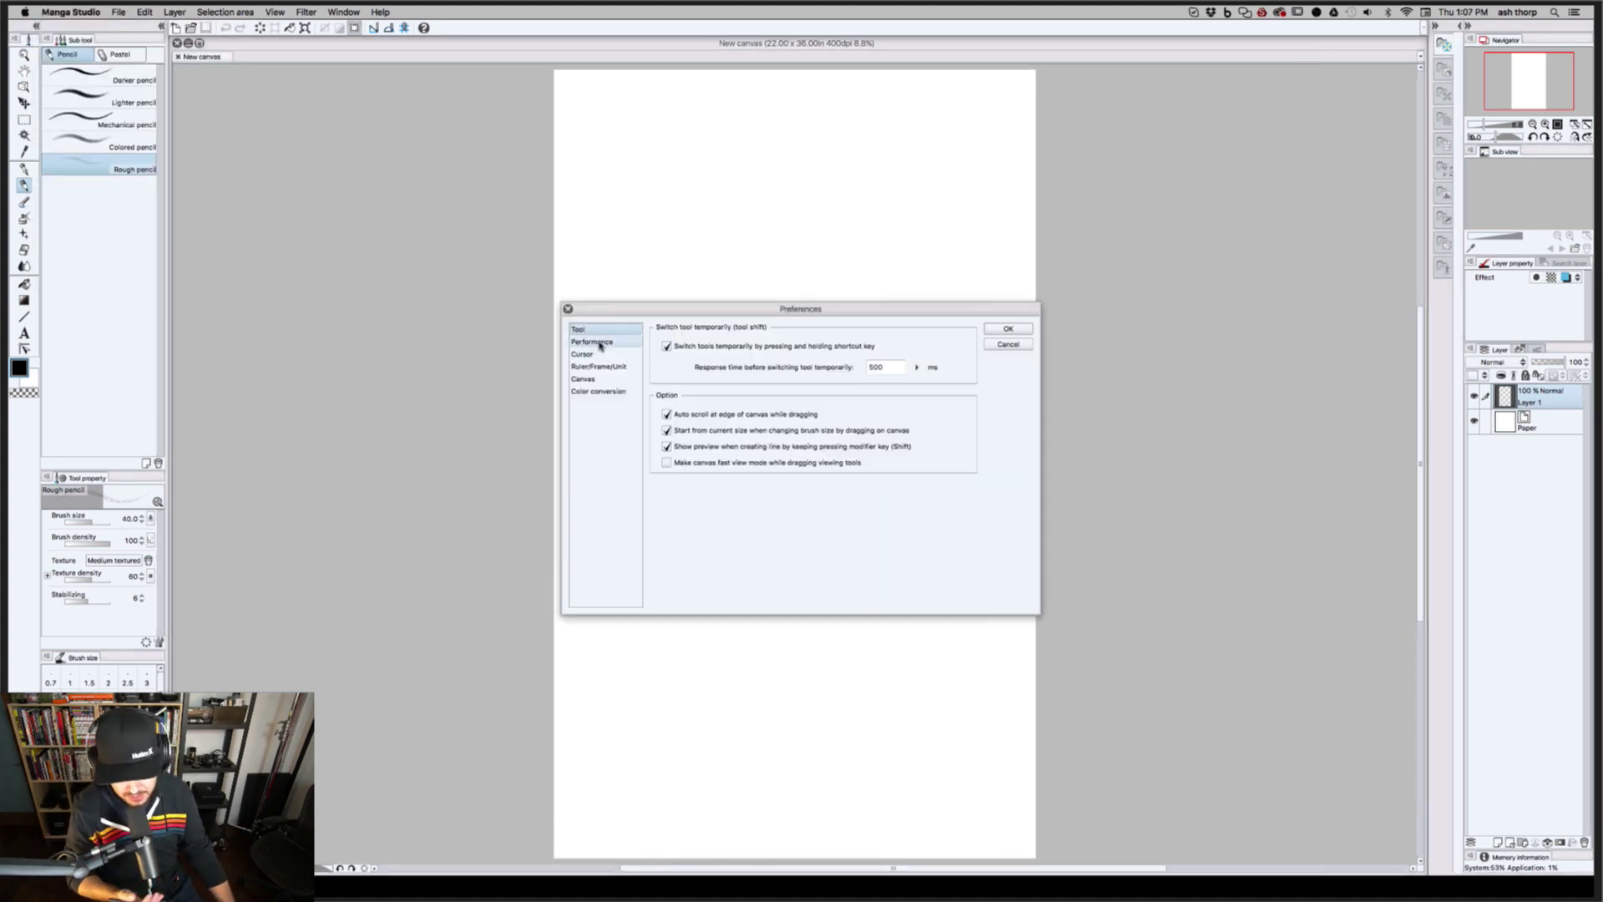
{"action": "left_click", "coordinate": [584, 379]}
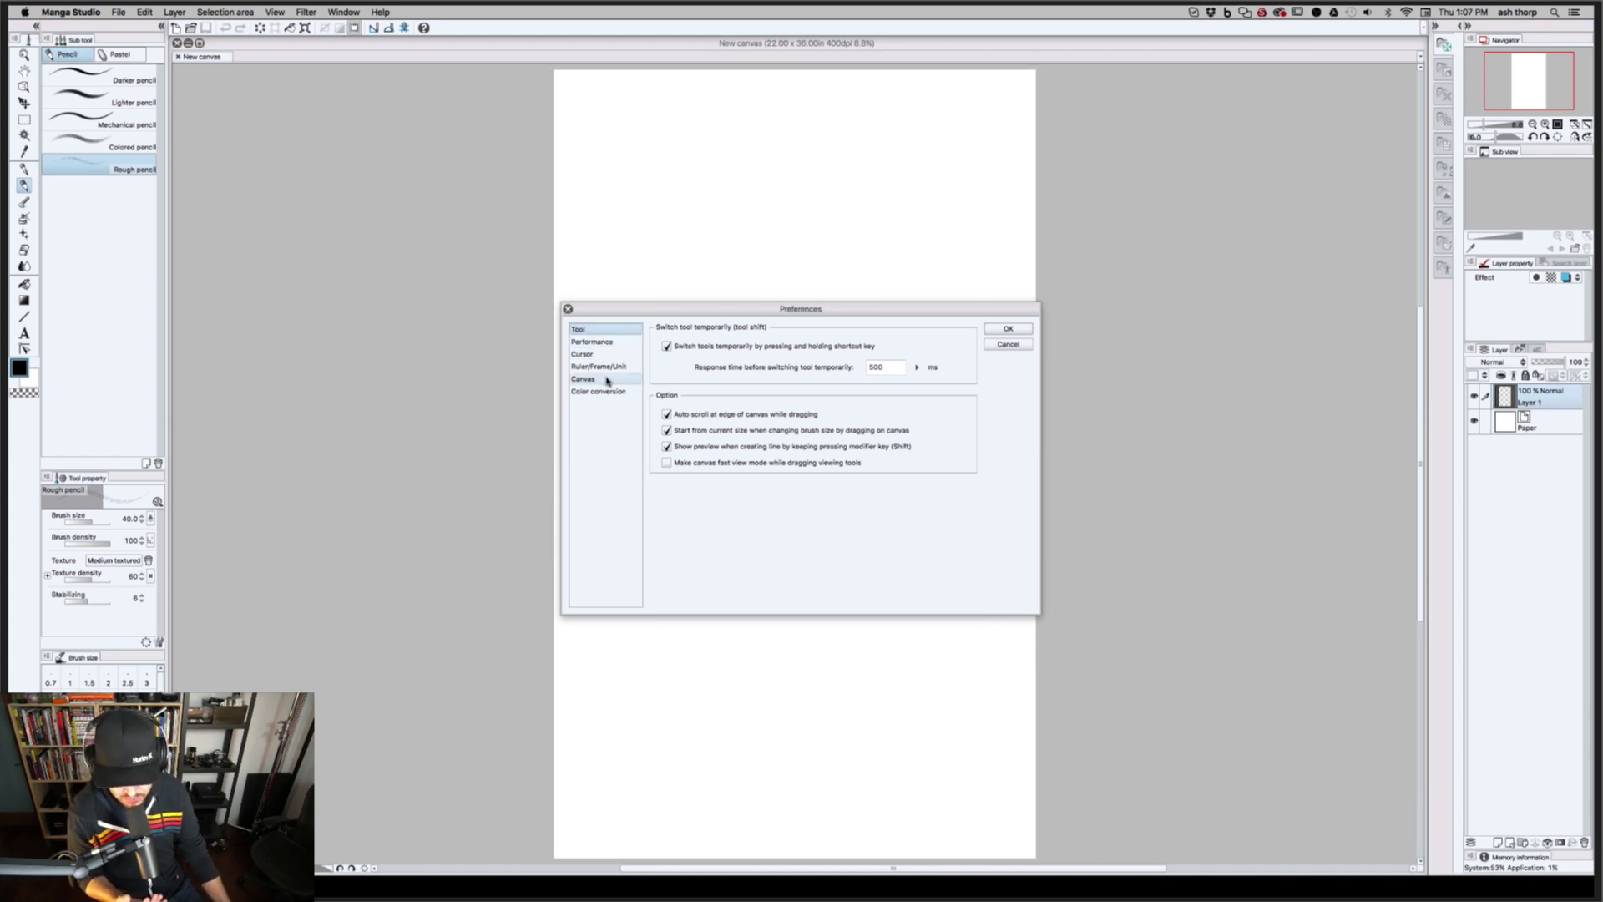
{"action": "left_click", "coordinate": [884, 387]}
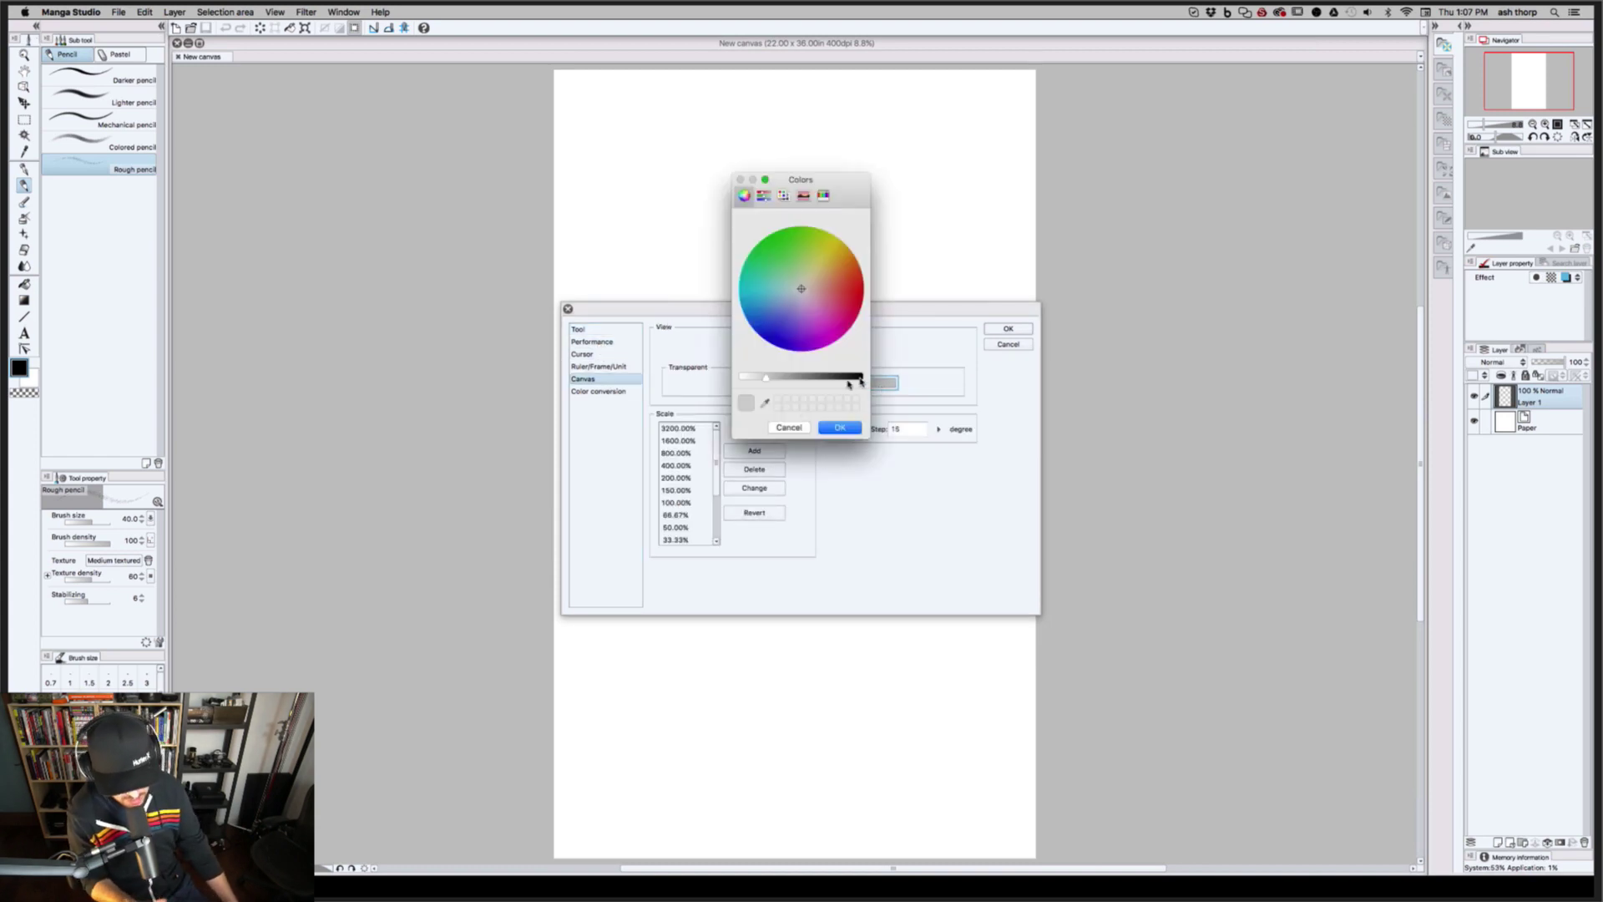
{"action": "left_click_drag", "start_coordinate": [863, 376], "coordinate": [819, 377]}
{"action": "left_click", "coordinate": [837, 427]}
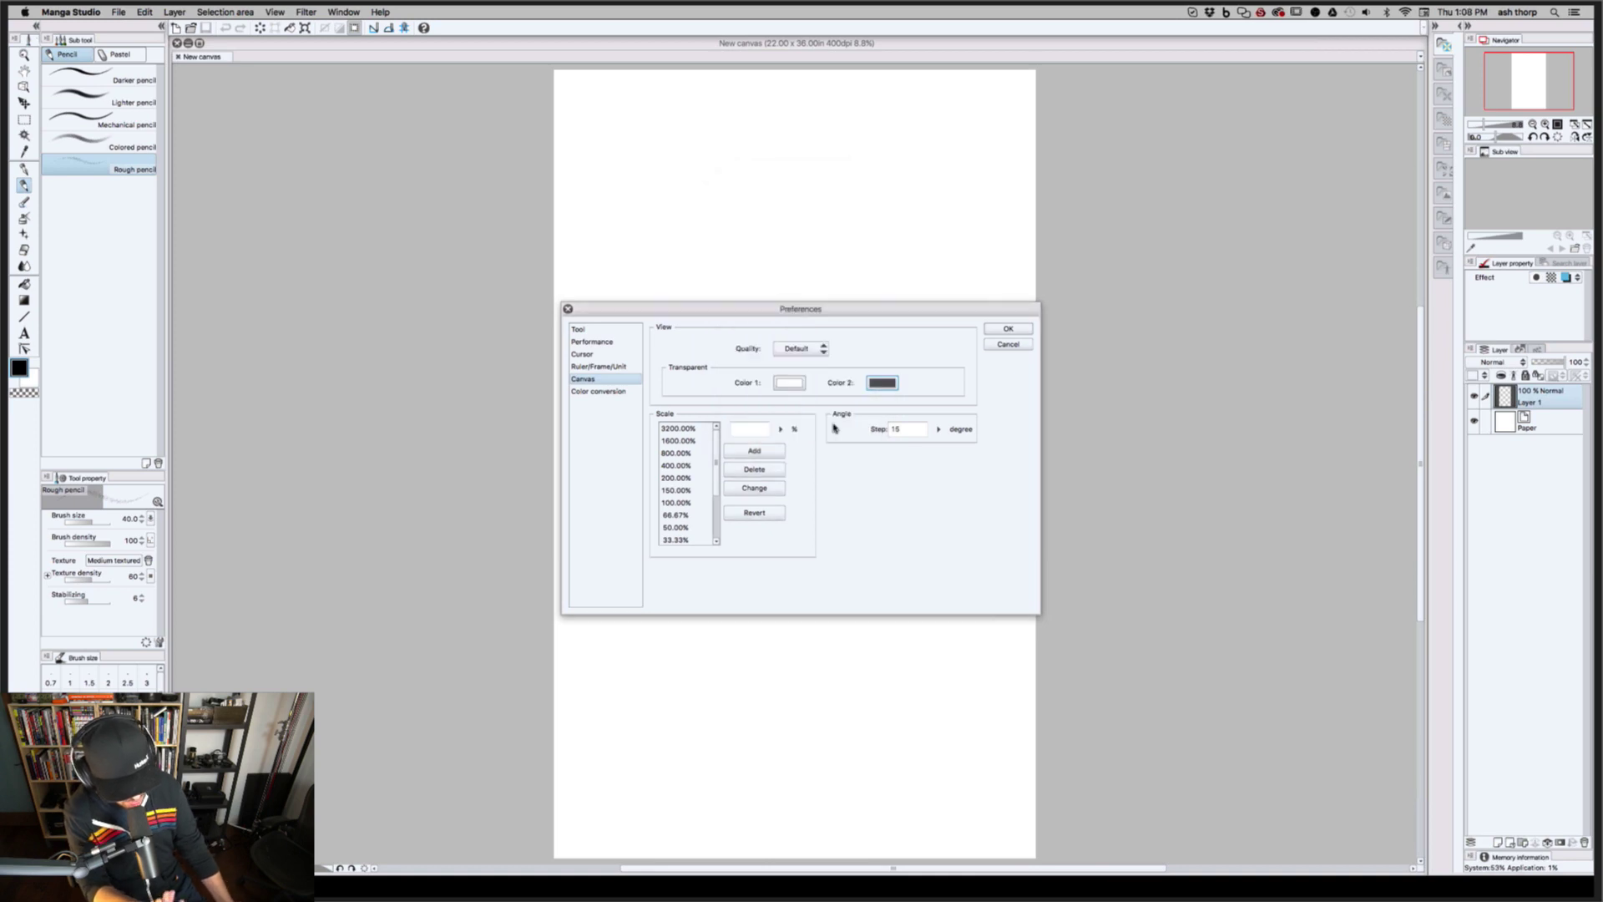
Set transparent Color 1 to dark grey in the Canvas preferences
{"action": "left_click", "coordinate": [789, 384]}
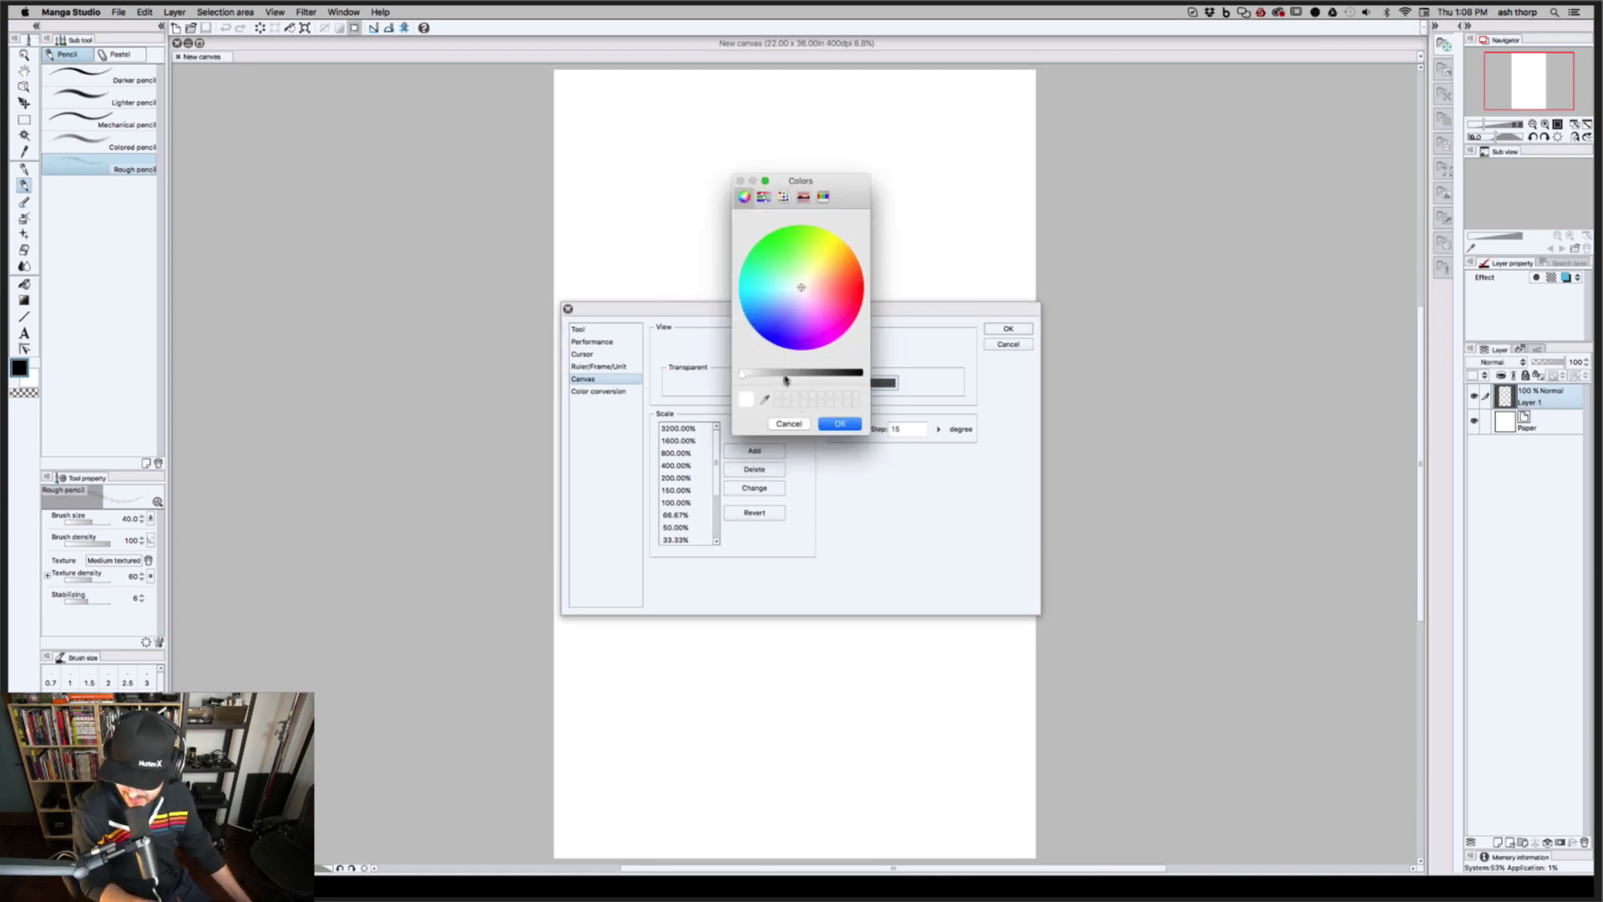
{"action": "left_click_drag", "start_coordinate": [790, 378], "coordinate": [817, 376]}
{"action": "left_click", "coordinate": [840, 424]}
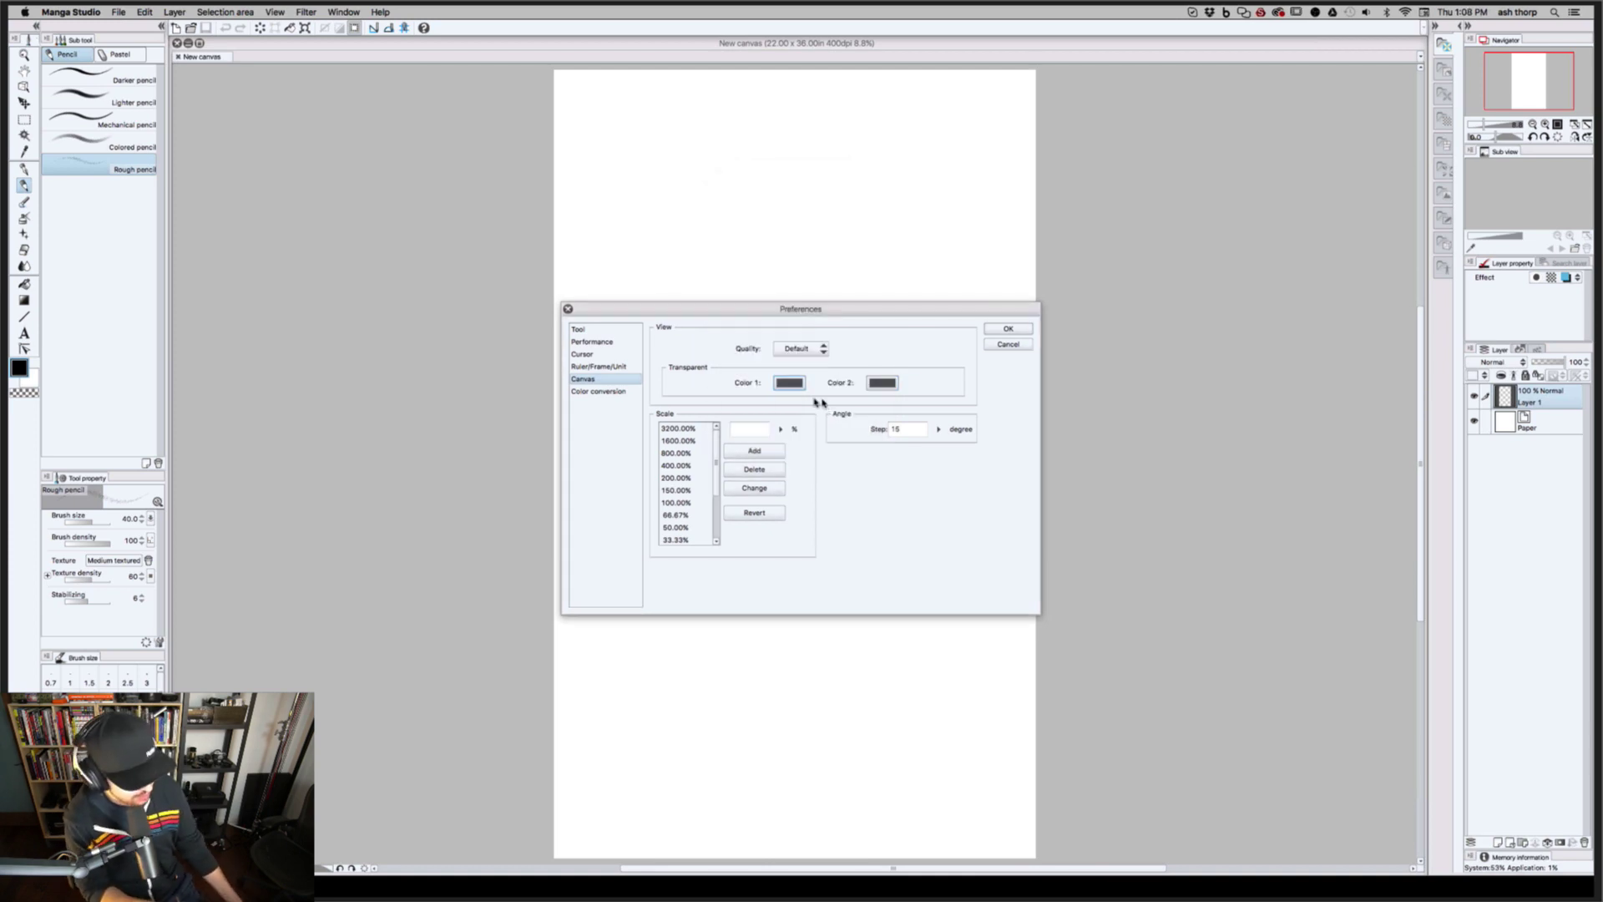
{"action": "left_click", "coordinate": [783, 382]}
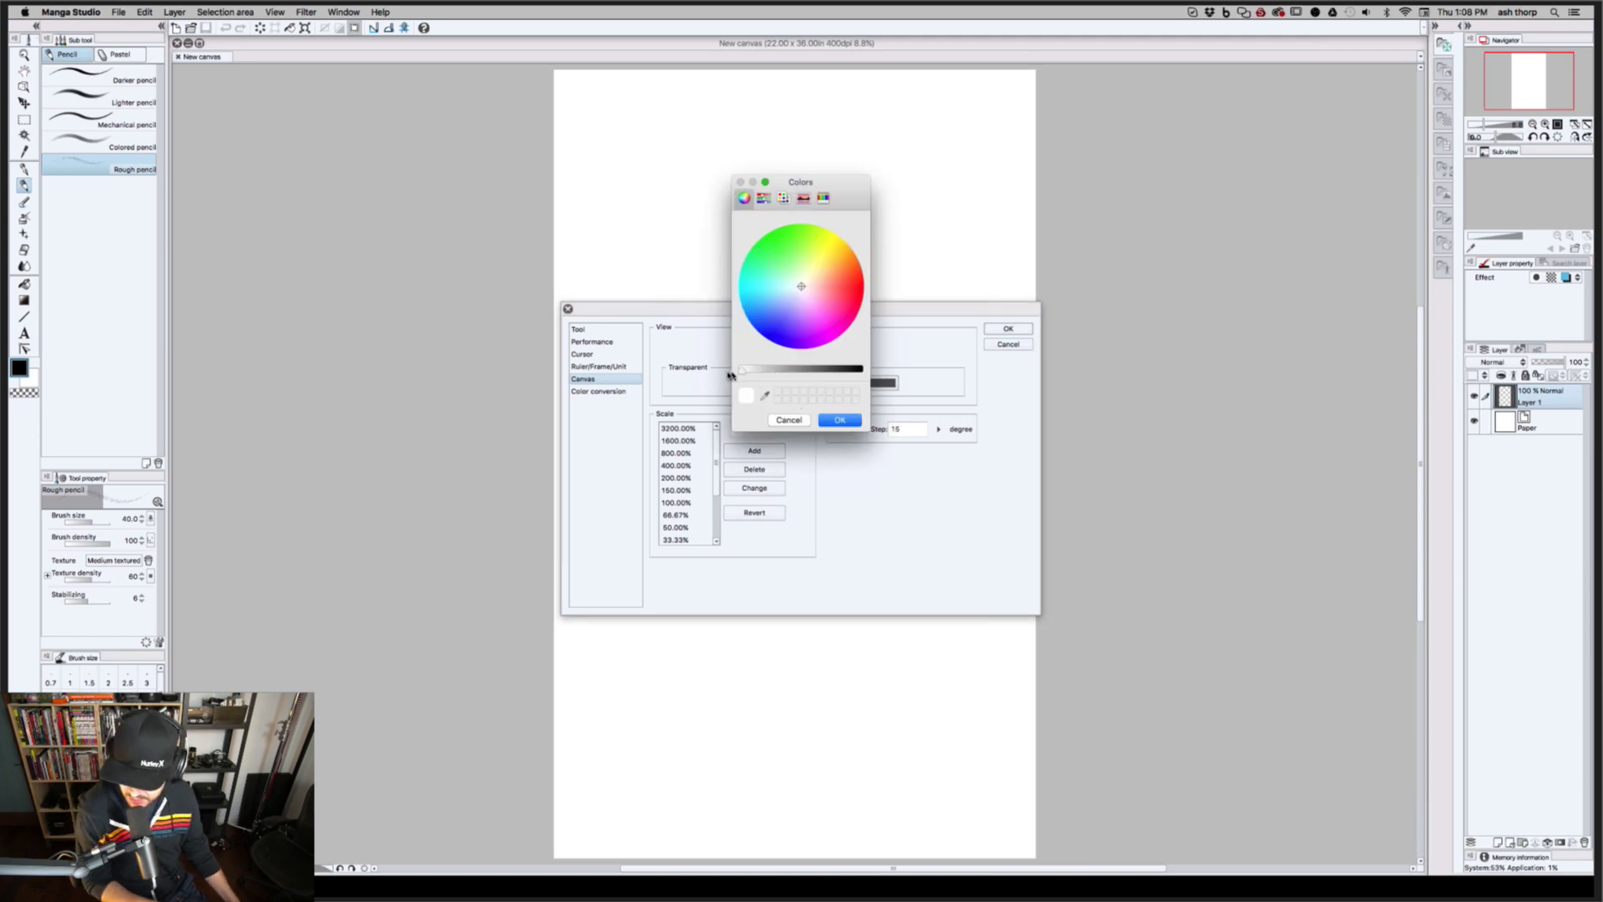
{"action": "left_click", "coordinate": [840, 420]}
Readjust the dark grey of transparent Color 2 and apply the preferences
{"action": "left_click", "coordinate": [881, 382]}
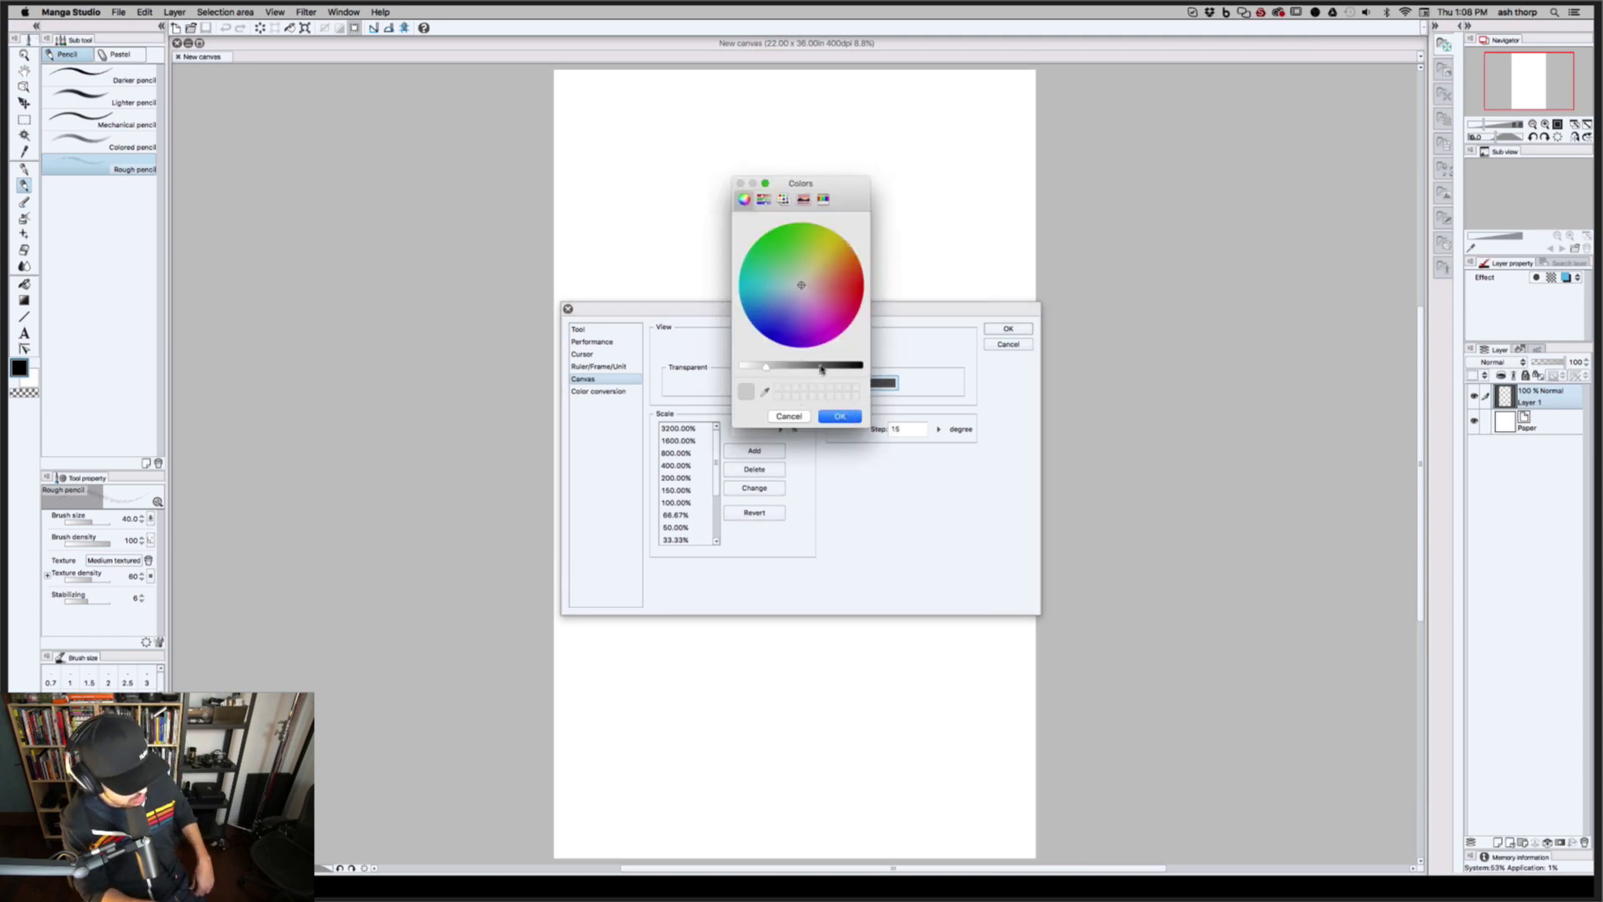
{"action": "left_click", "coordinate": [822, 365]}
{"action": "left_click", "coordinate": [838, 416]}
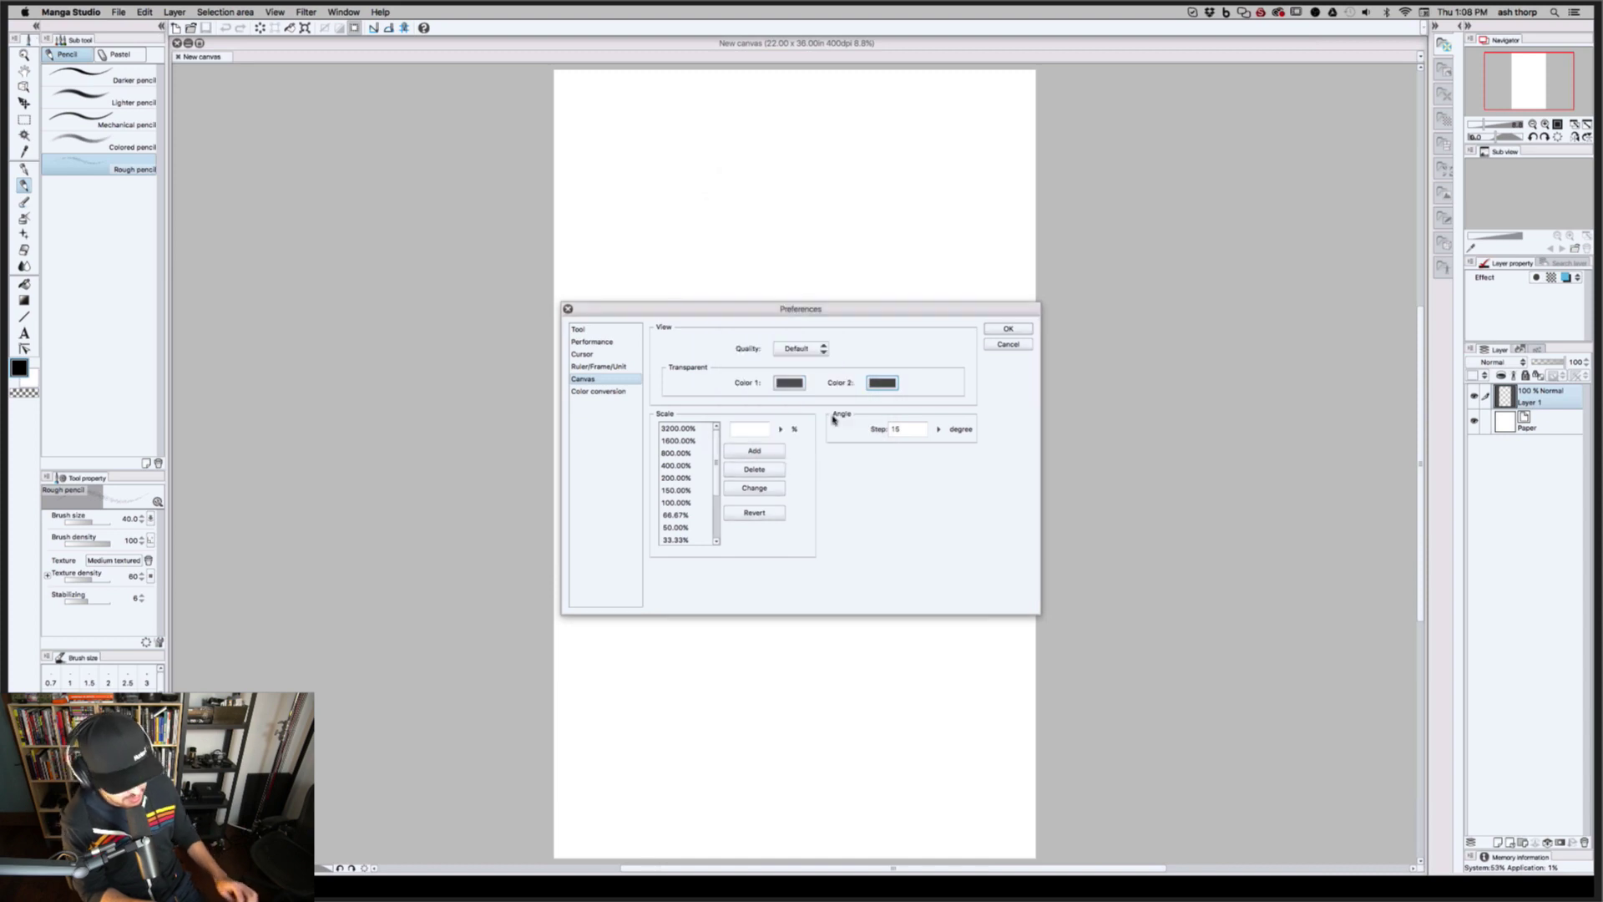
{"action": "left_click", "coordinate": [1002, 332]}
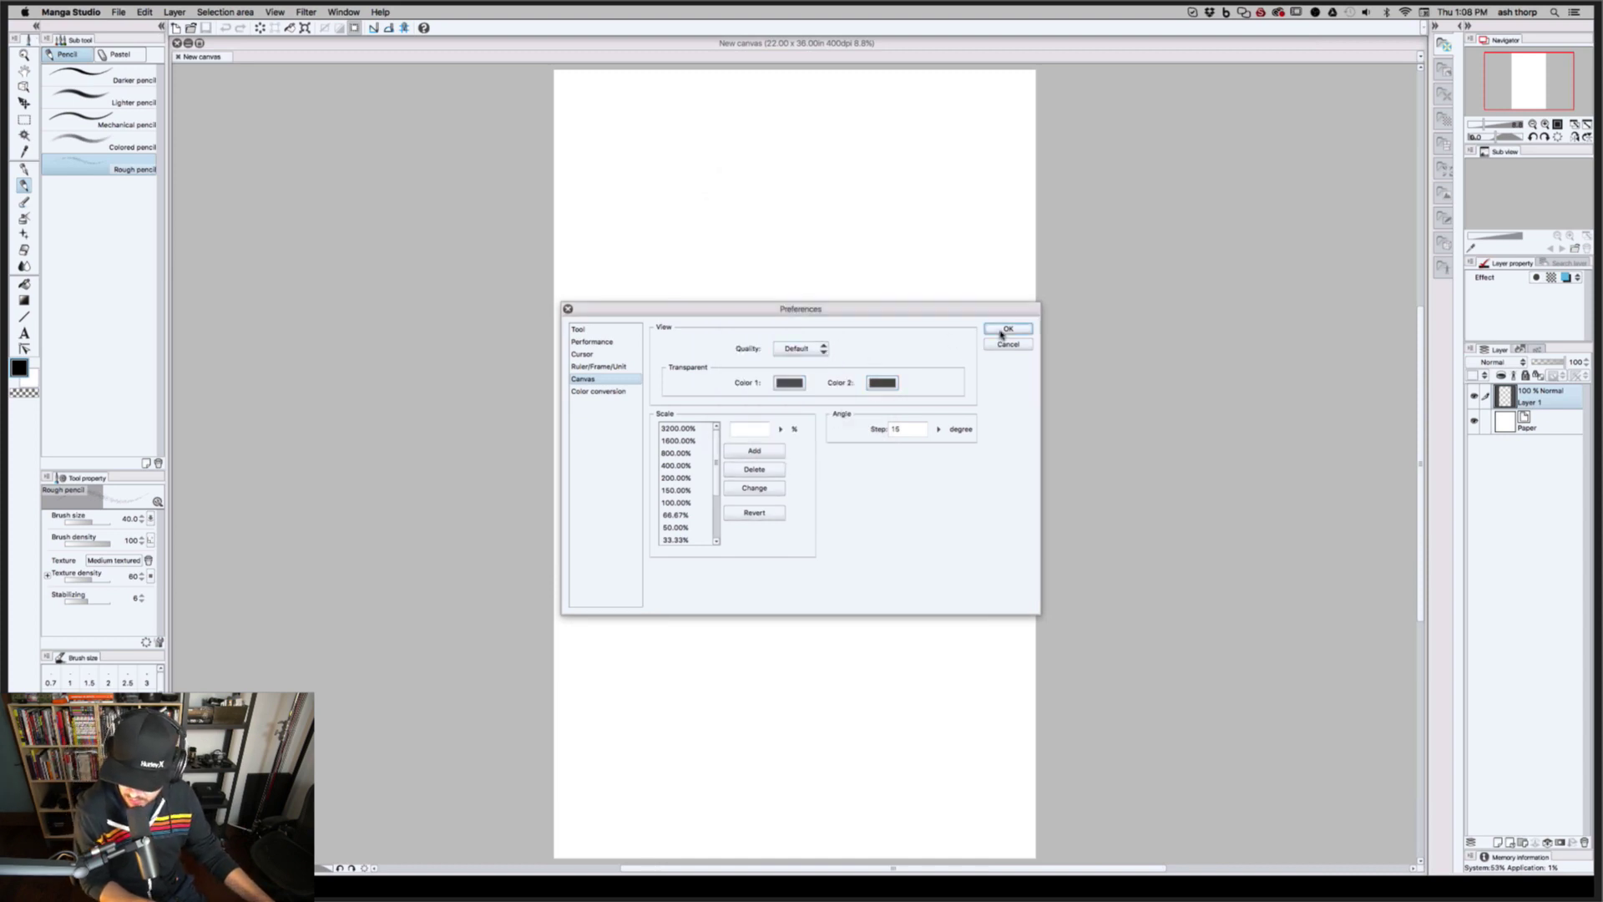
Increase the Rough pencil's brush size to 50 and open LOST_BOY_024.psd
{"action": "key", "text": "bracketright"}
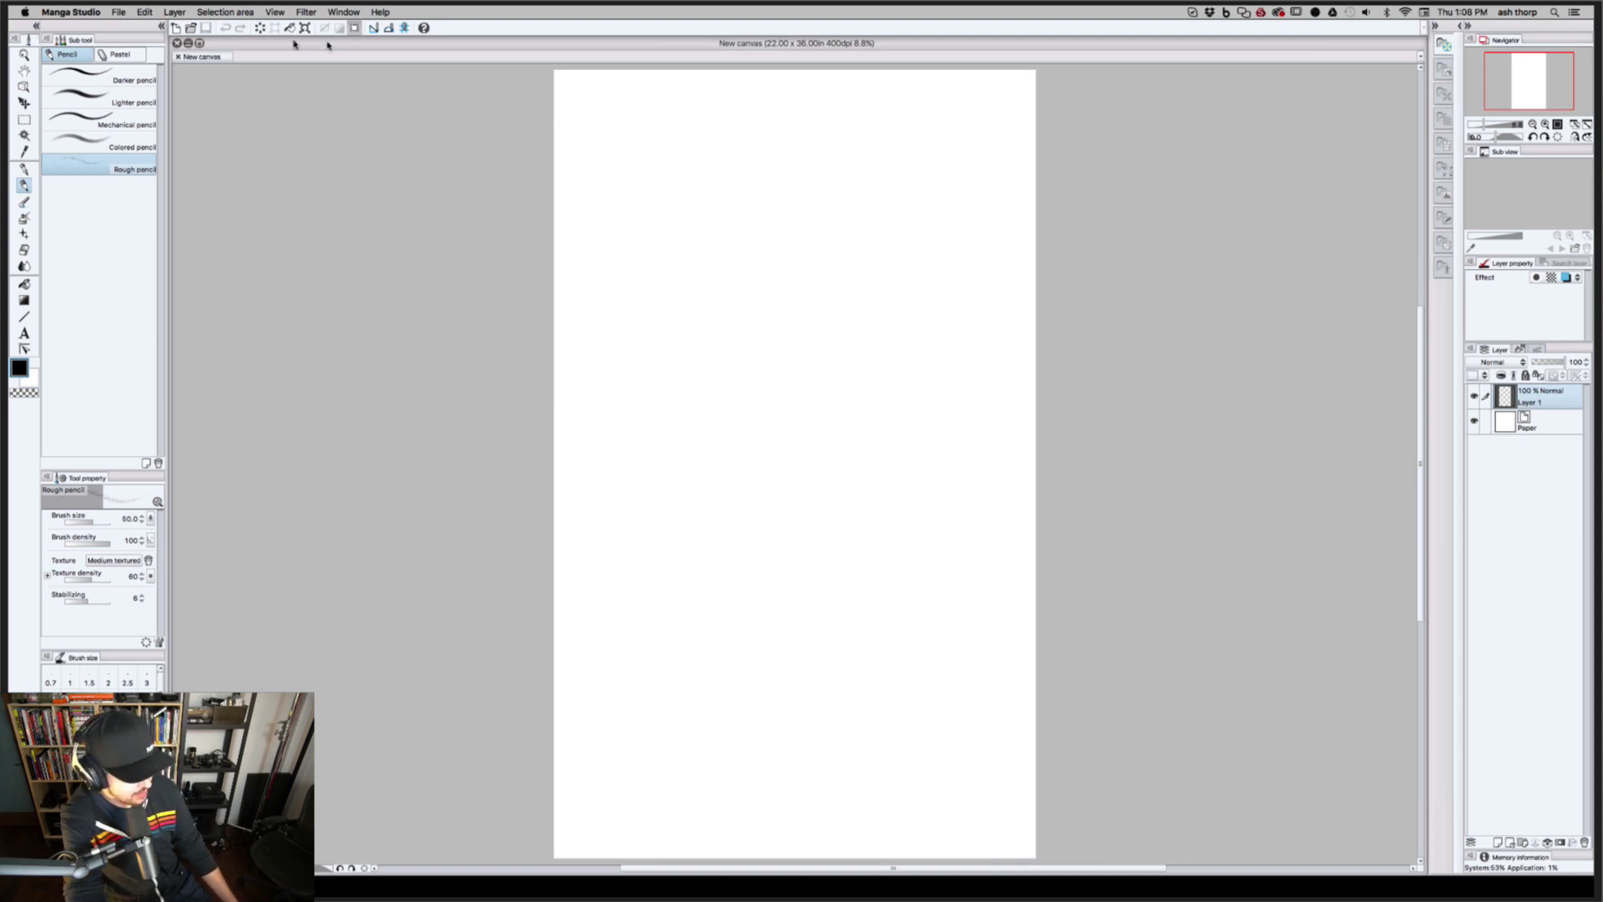
{"action": "left_click", "coordinate": [118, 12]}
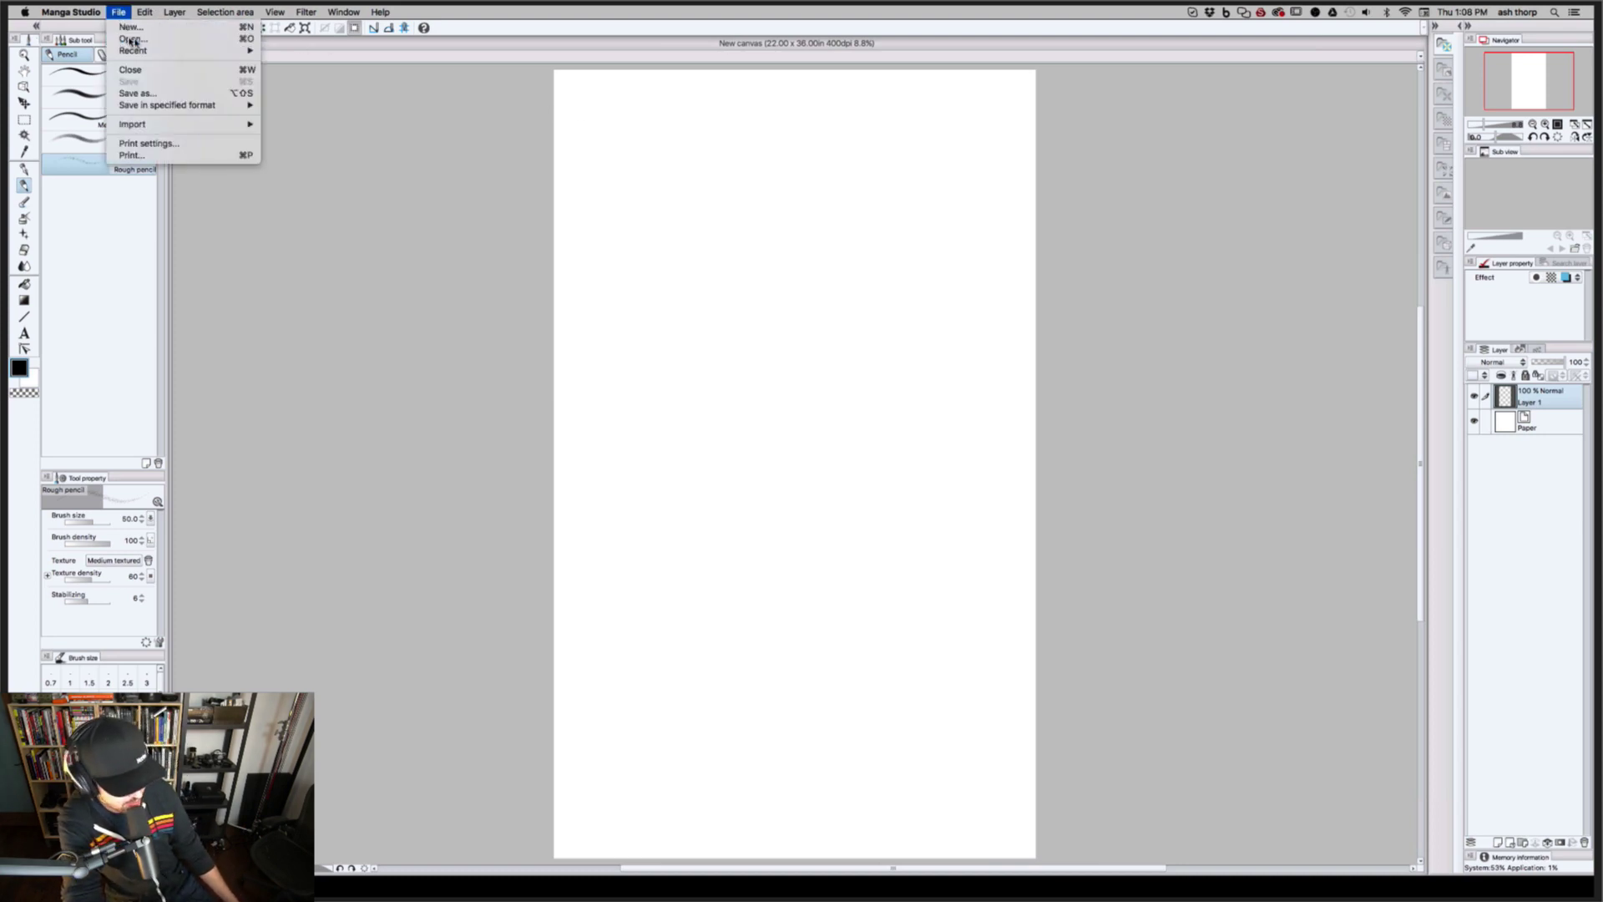
{"action": "left_click", "coordinate": [645, 93]}
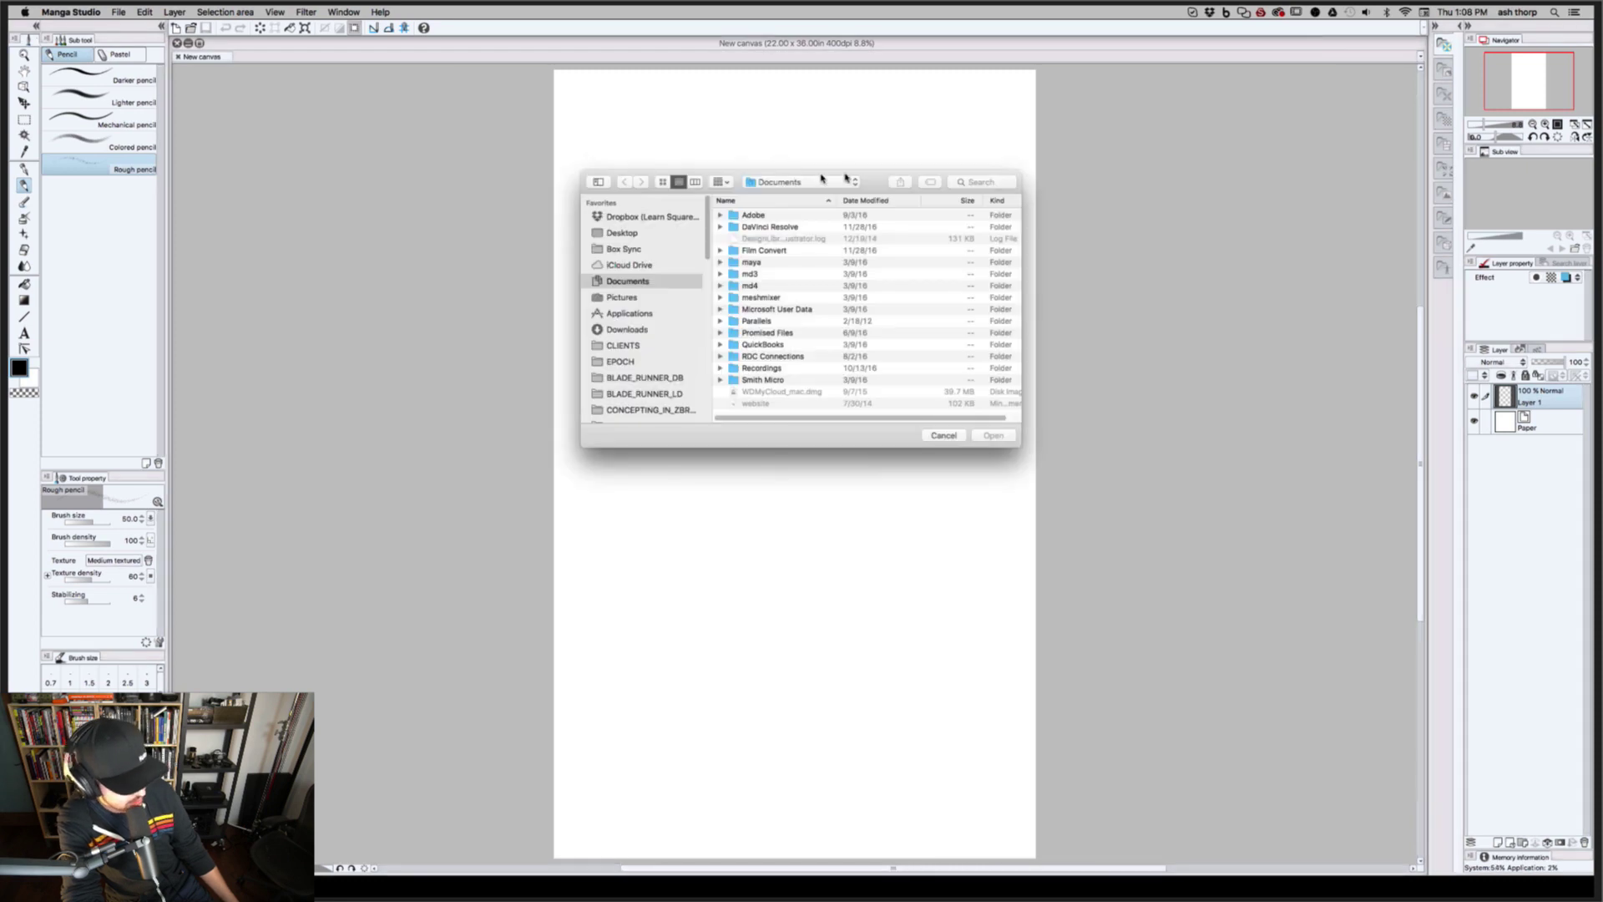
{"action": "key", "text": "Escape"}
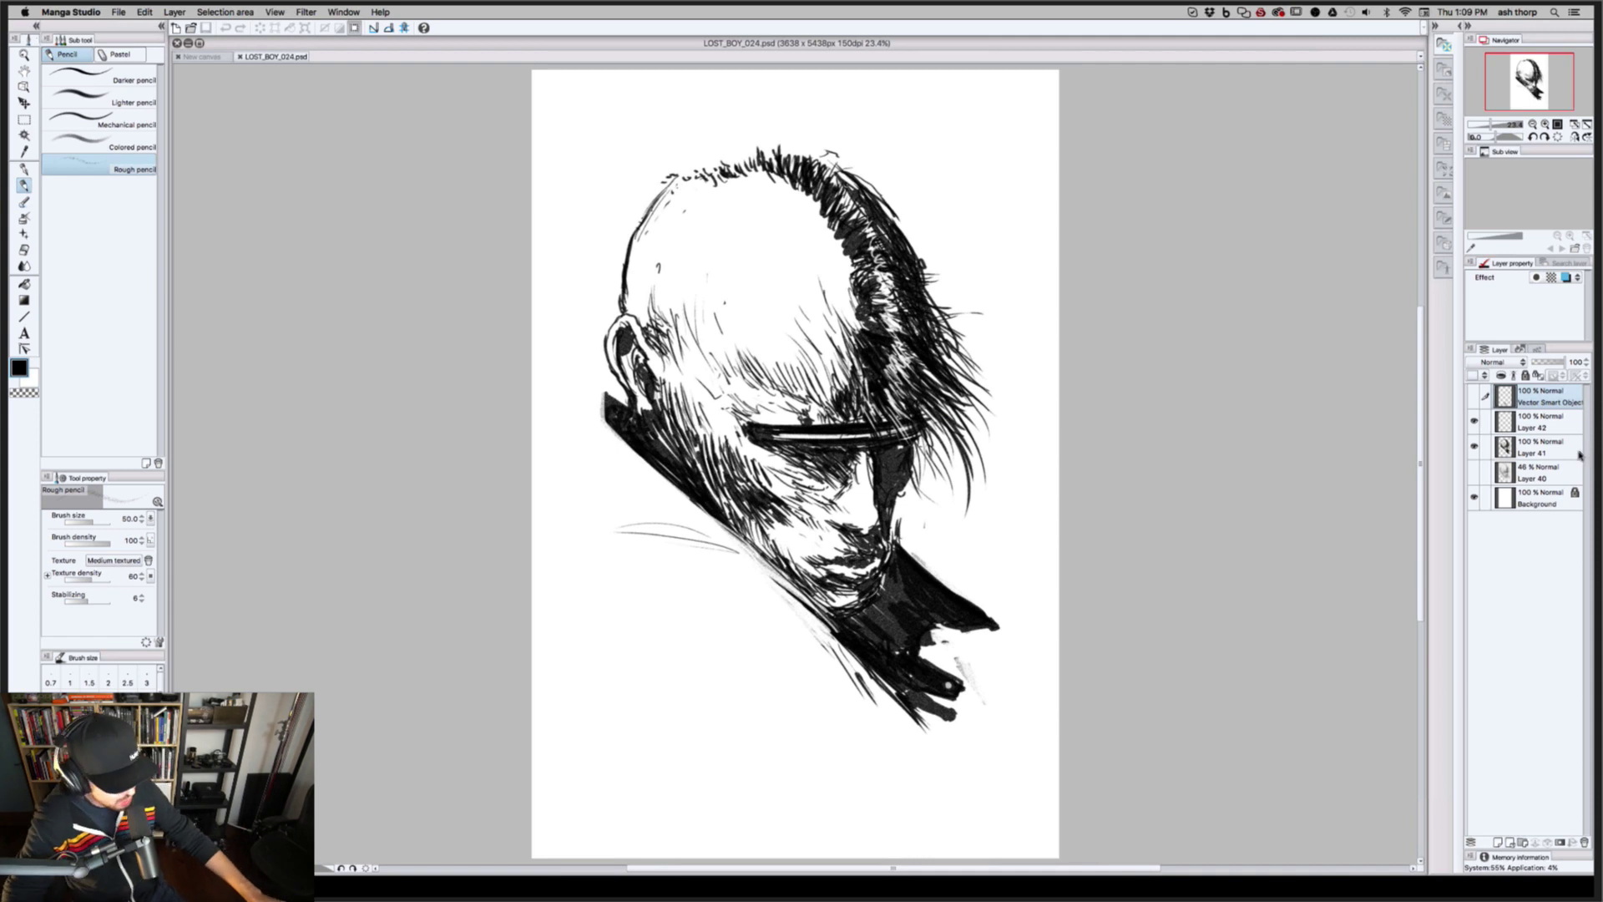
Delete Layer 40 and the Vector Smart Object layer from the portrait file
{"action": "left_click", "coordinate": [1558, 468]}
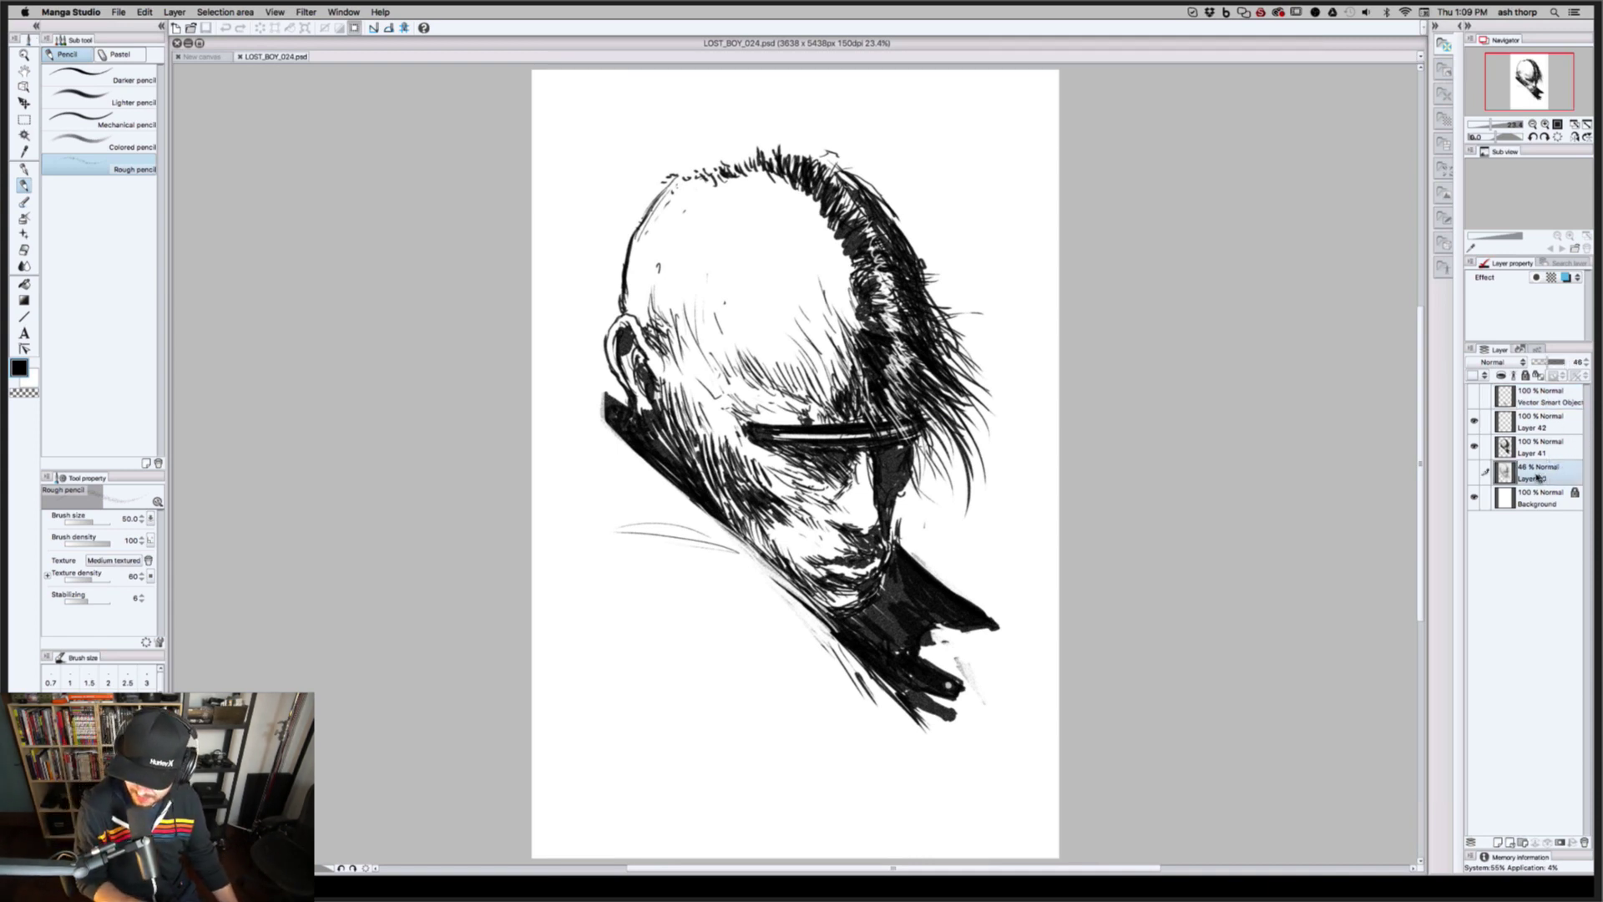
{"action": "left_click", "coordinate": [1586, 843]}
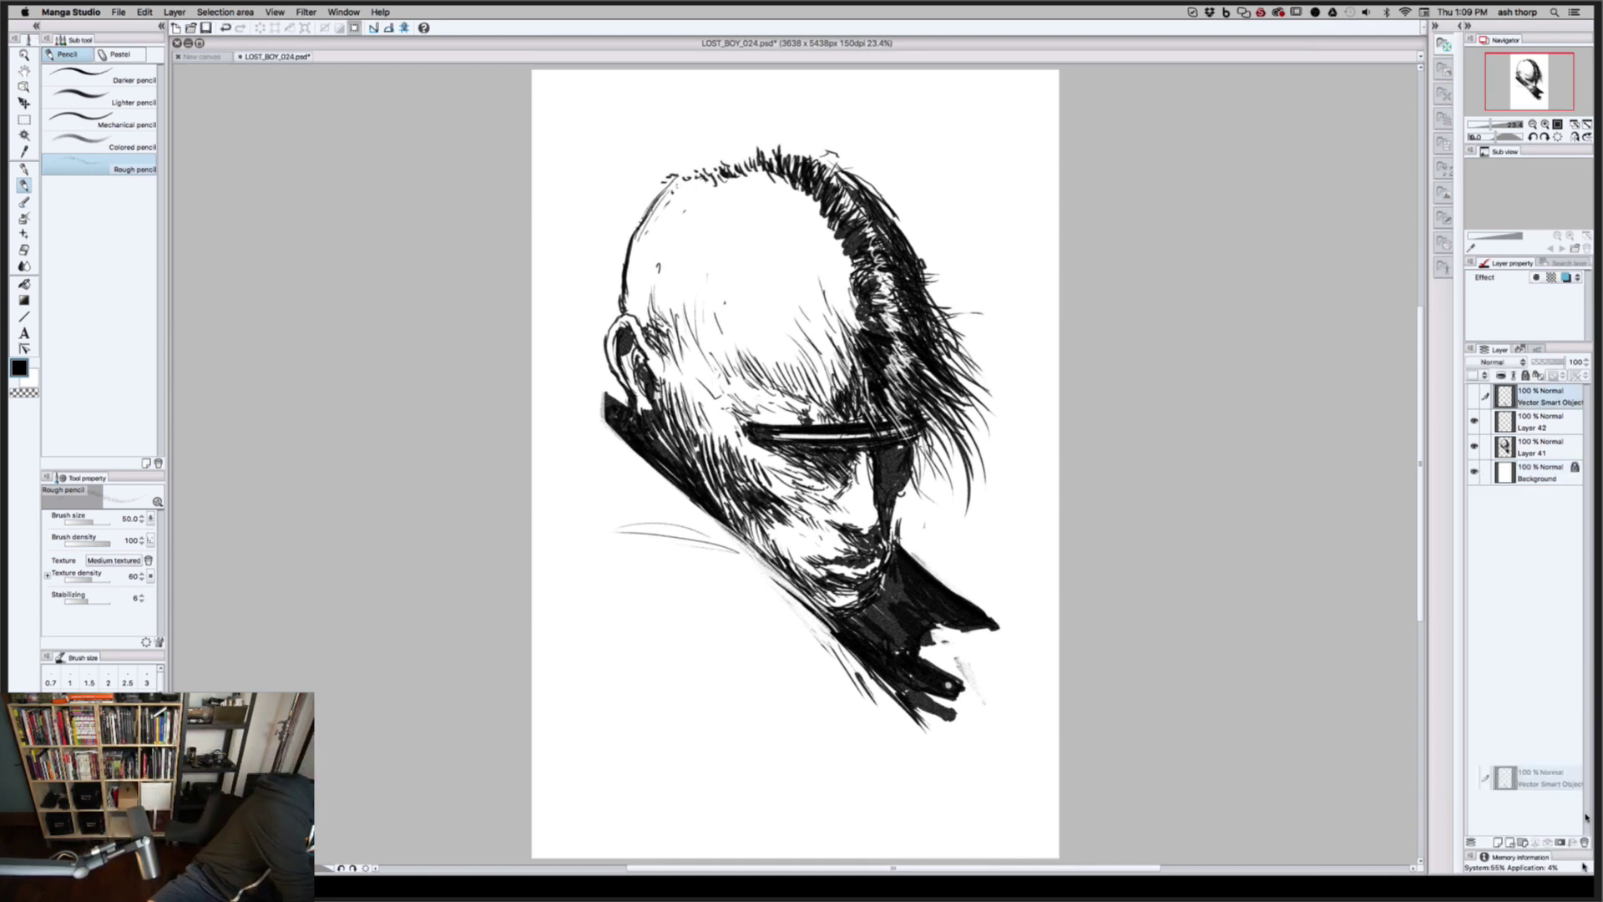
{"action": "left_click_drag", "start_coordinate": [1586, 817], "coordinate": [1584, 842]}
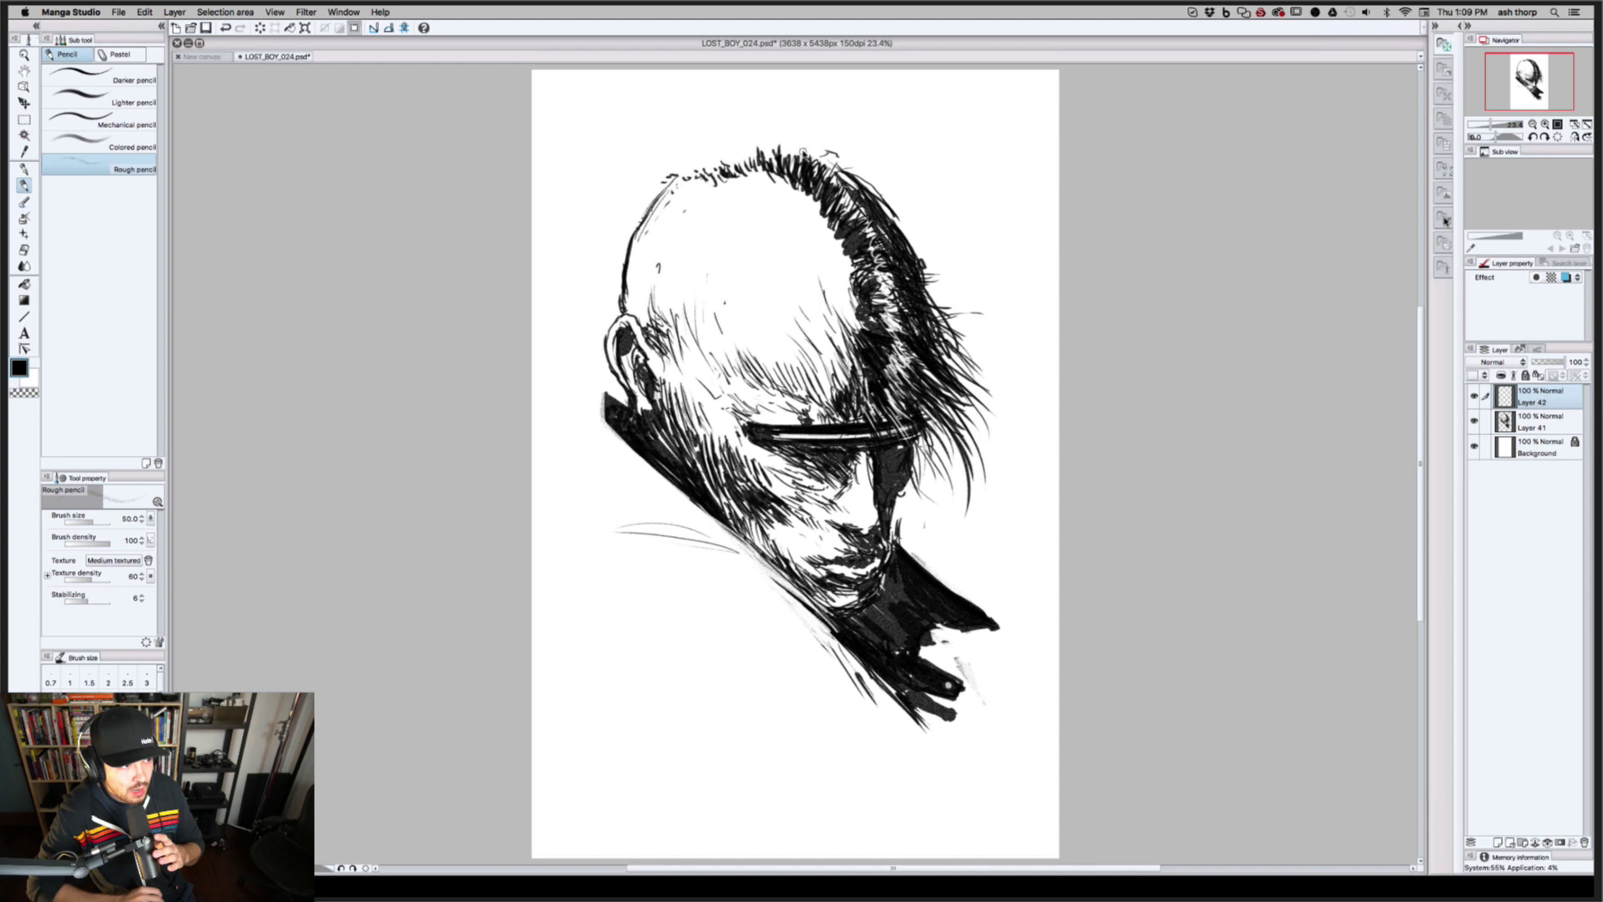
Review the Color conversion, Canvas, Ruler/Frame/Unit, Cursor, Performance and Tool preferences, then close them without changes
{"action": "left_click", "coordinate": [73, 12]}
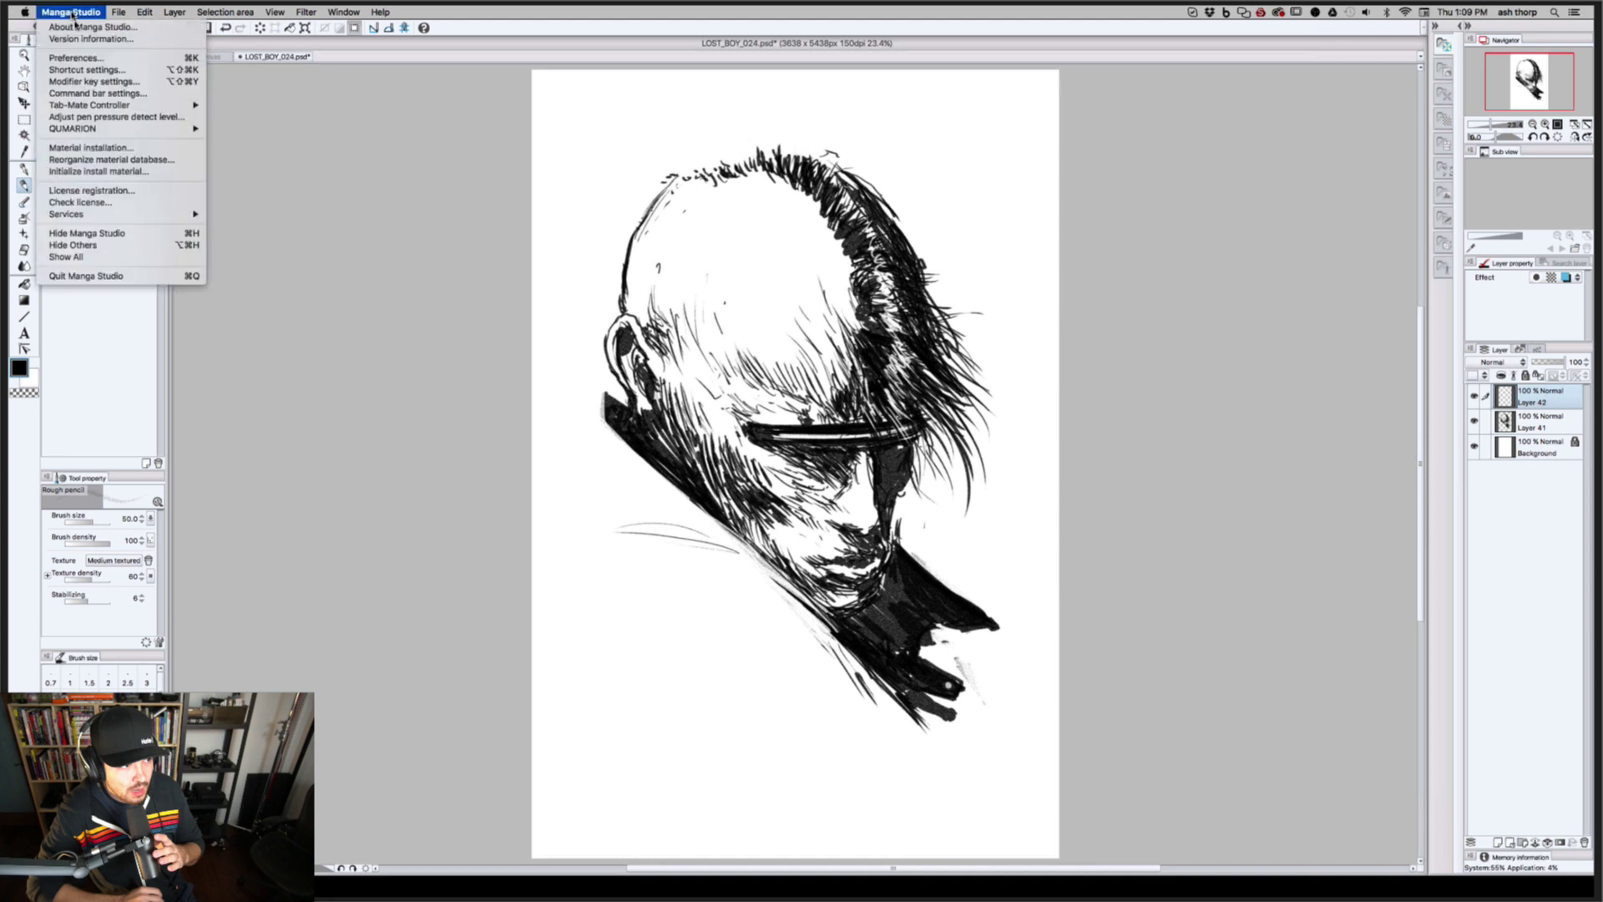
{"action": "left_click", "coordinate": [81, 59]}
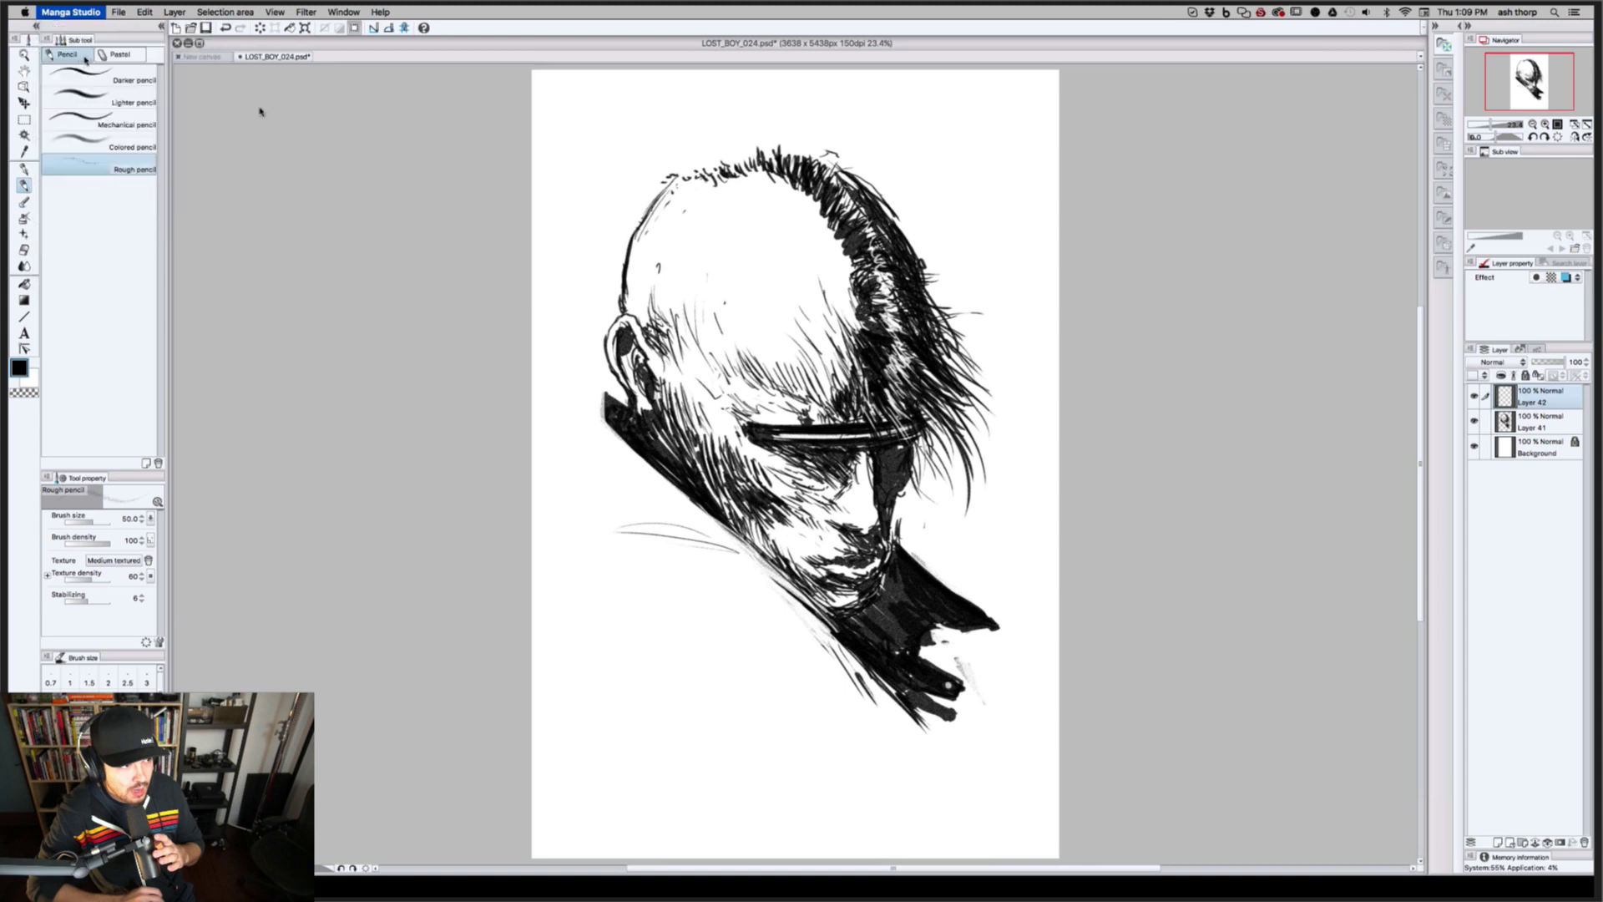
{"action": "left_click", "coordinate": [587, 392]}
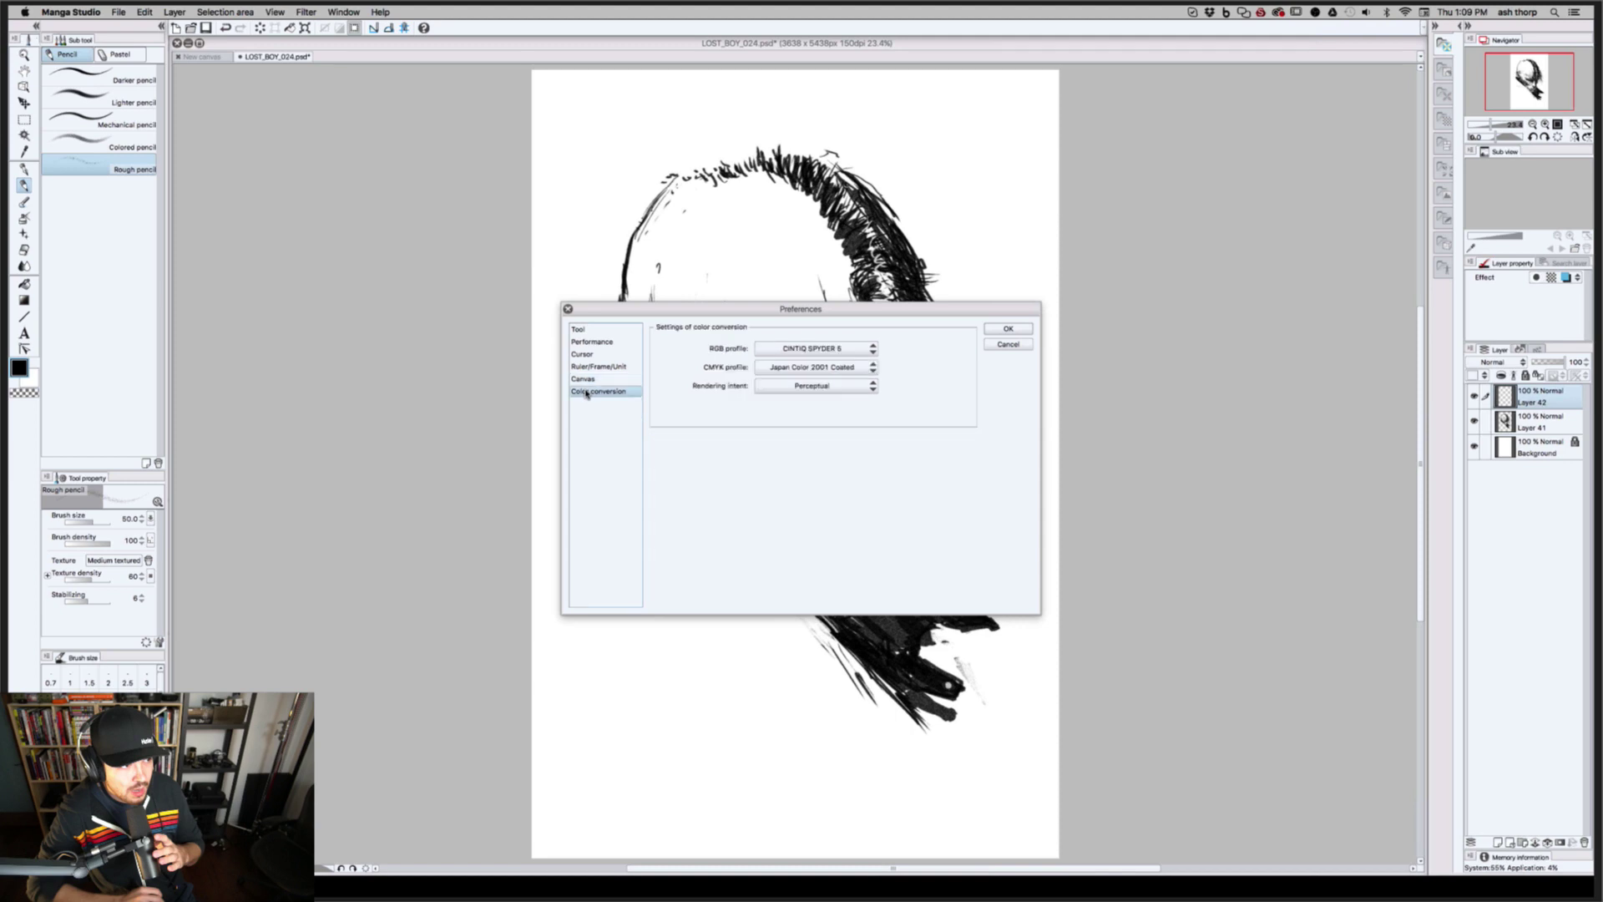
{"action": "left_click", "coordinate": [586, 380]}
{"action": "left_click", "coordinate": [590, 392]}
{"action": "left_click", "coordinate": [591, 379]}
{"action": "left_click", "coordinate": [590, 367]}
{"action": "left_click", "coordinate": [589, 357]}
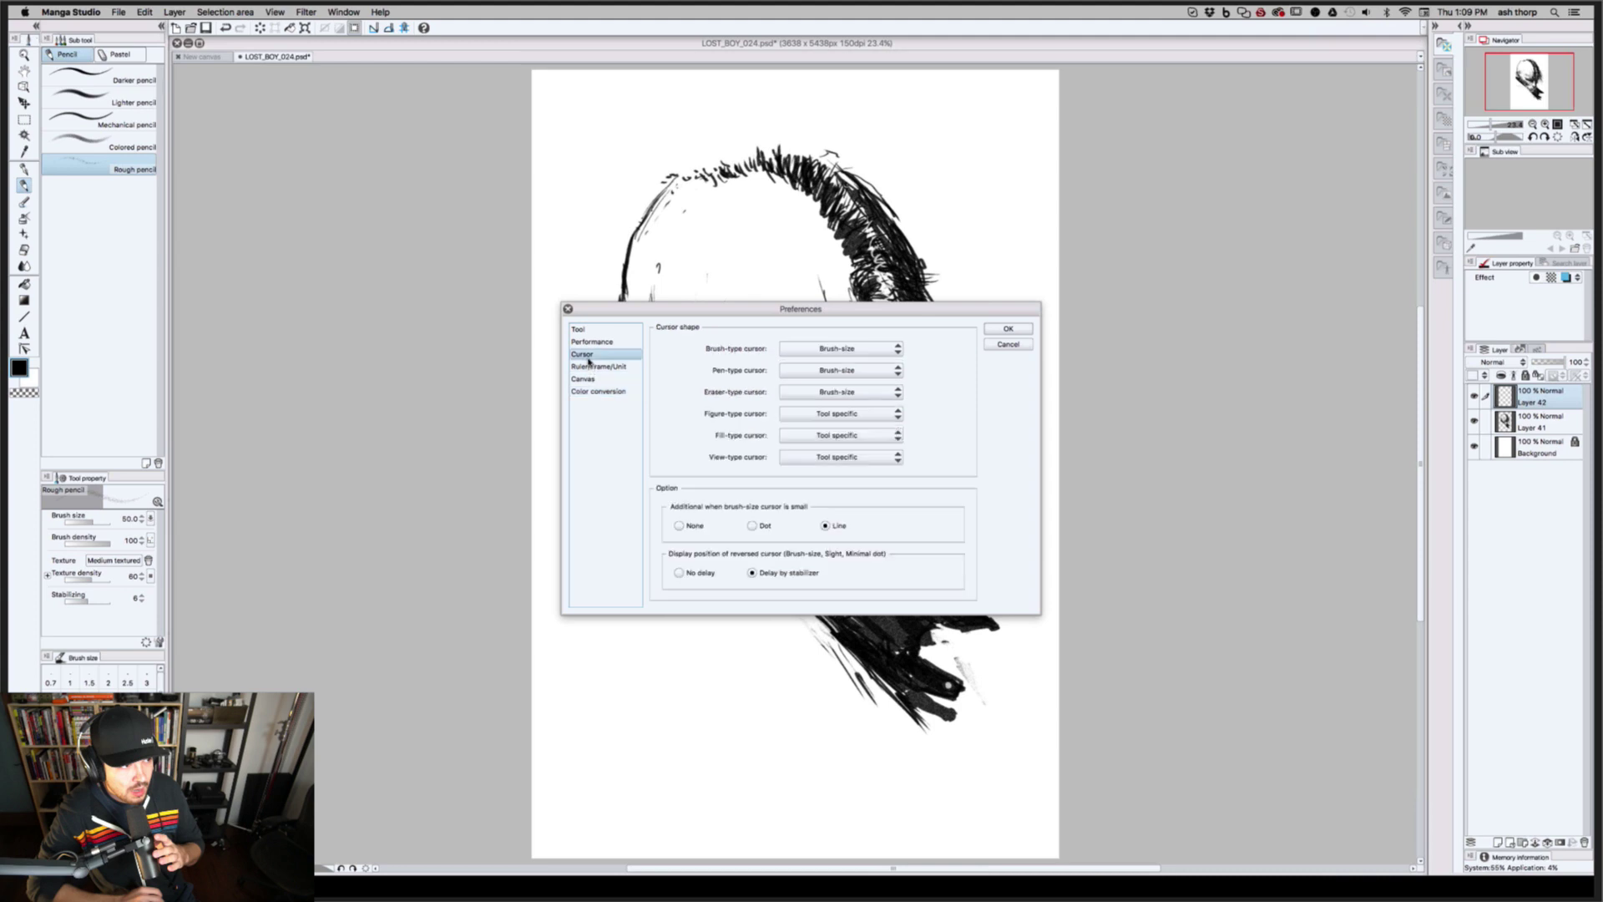
{"action": "left_click", "coordinate": [587, 342]}
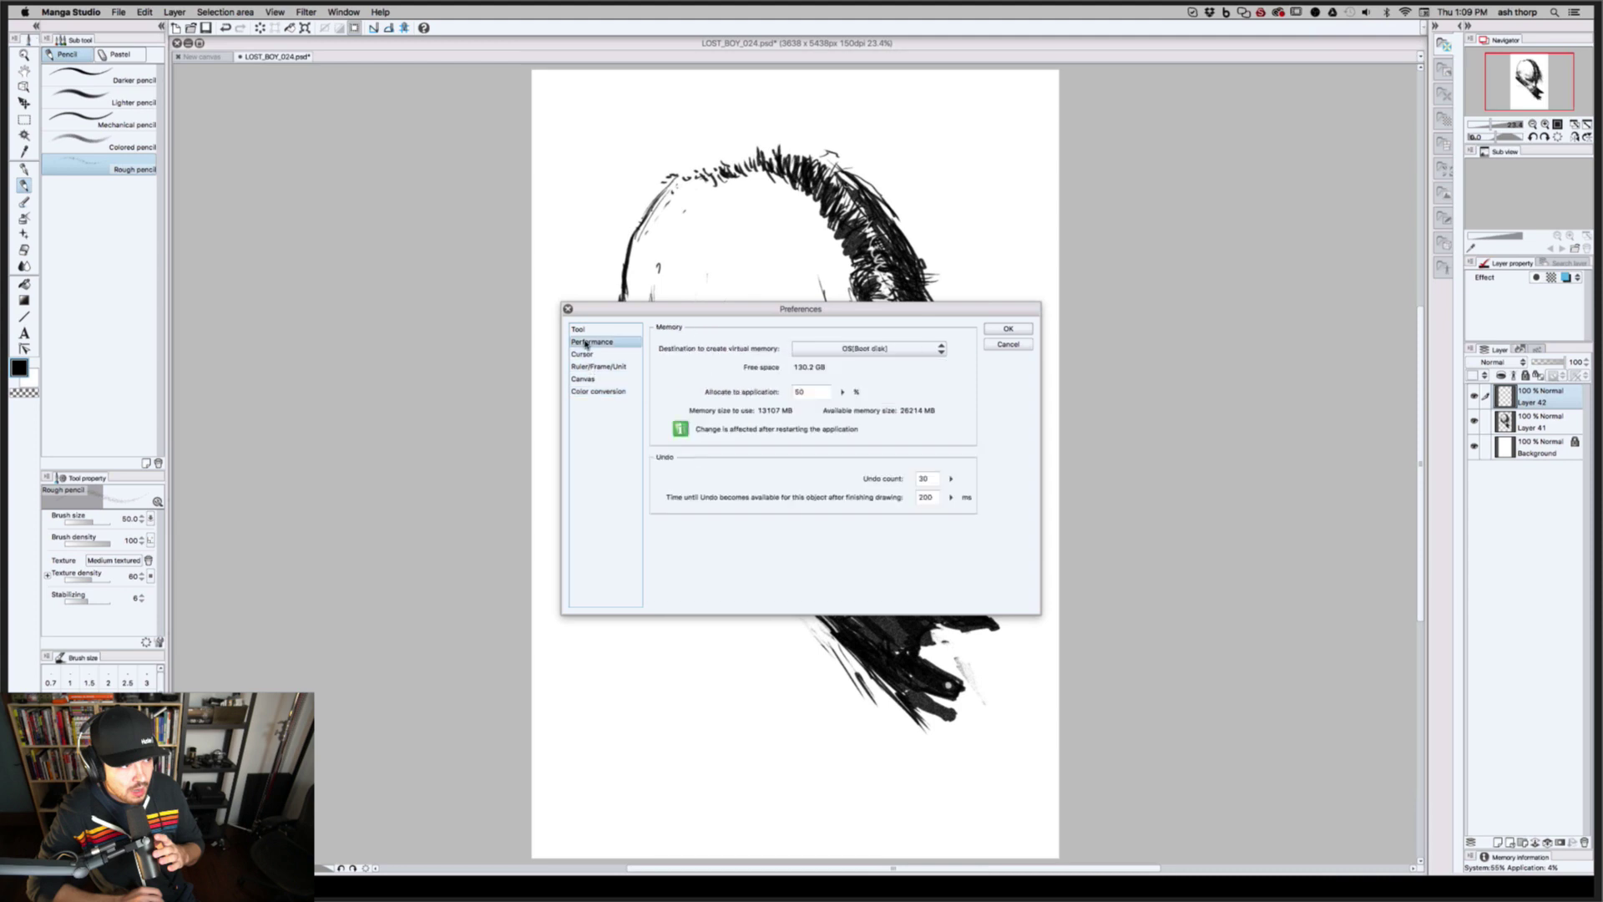
{"action": "left_click", "coordinate": [586, 330]}
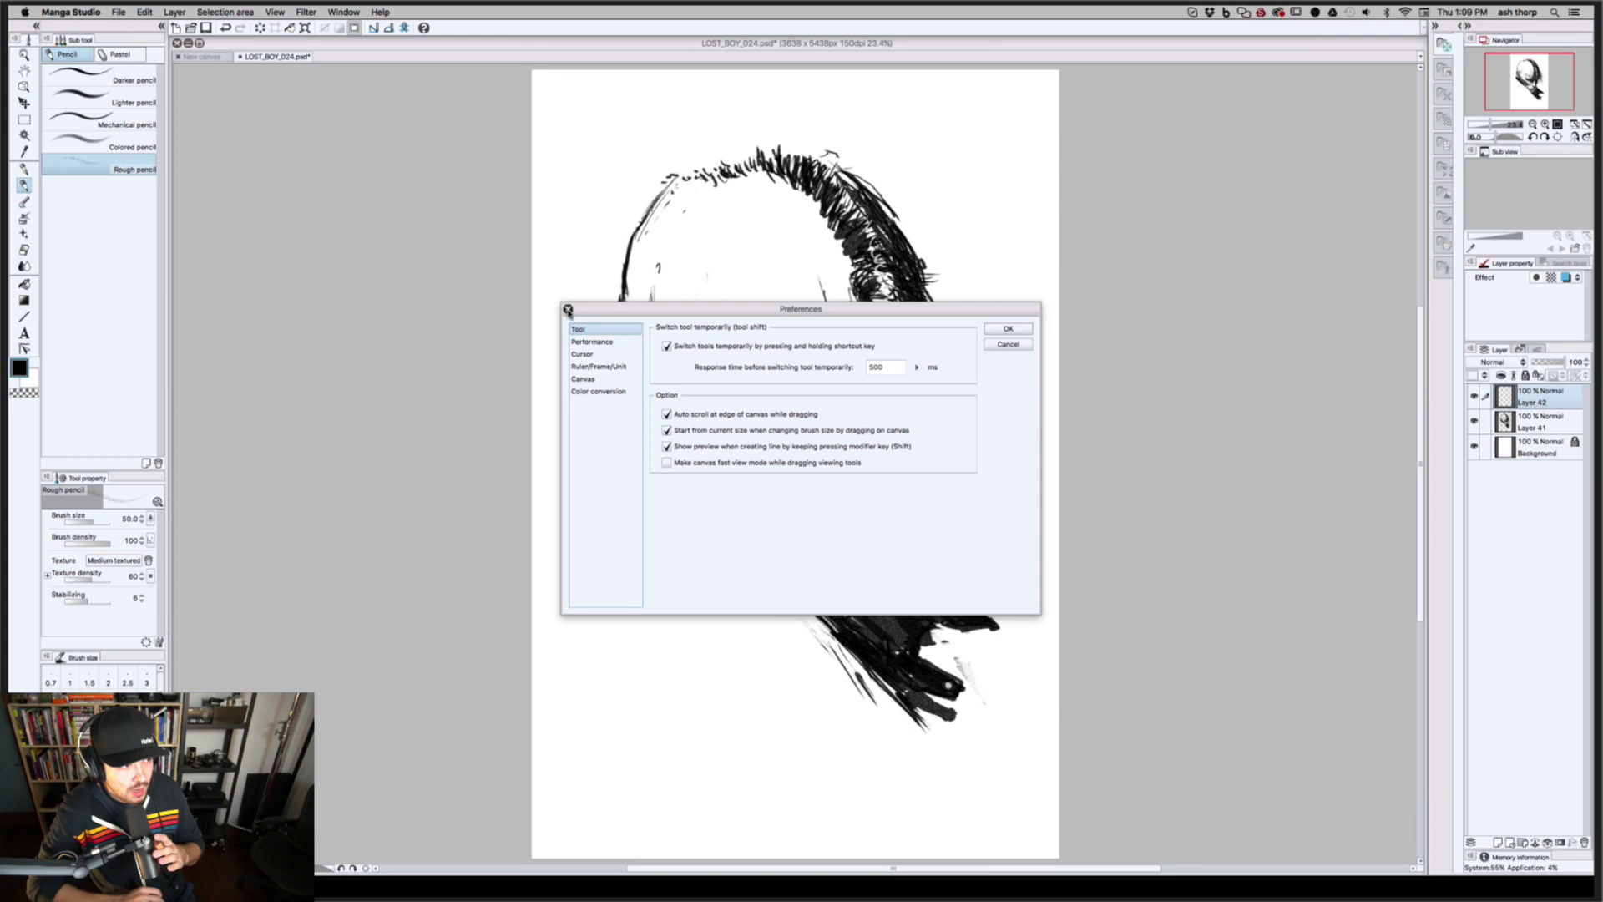
{"action": "left_click", "coordinate": [568, 311]}
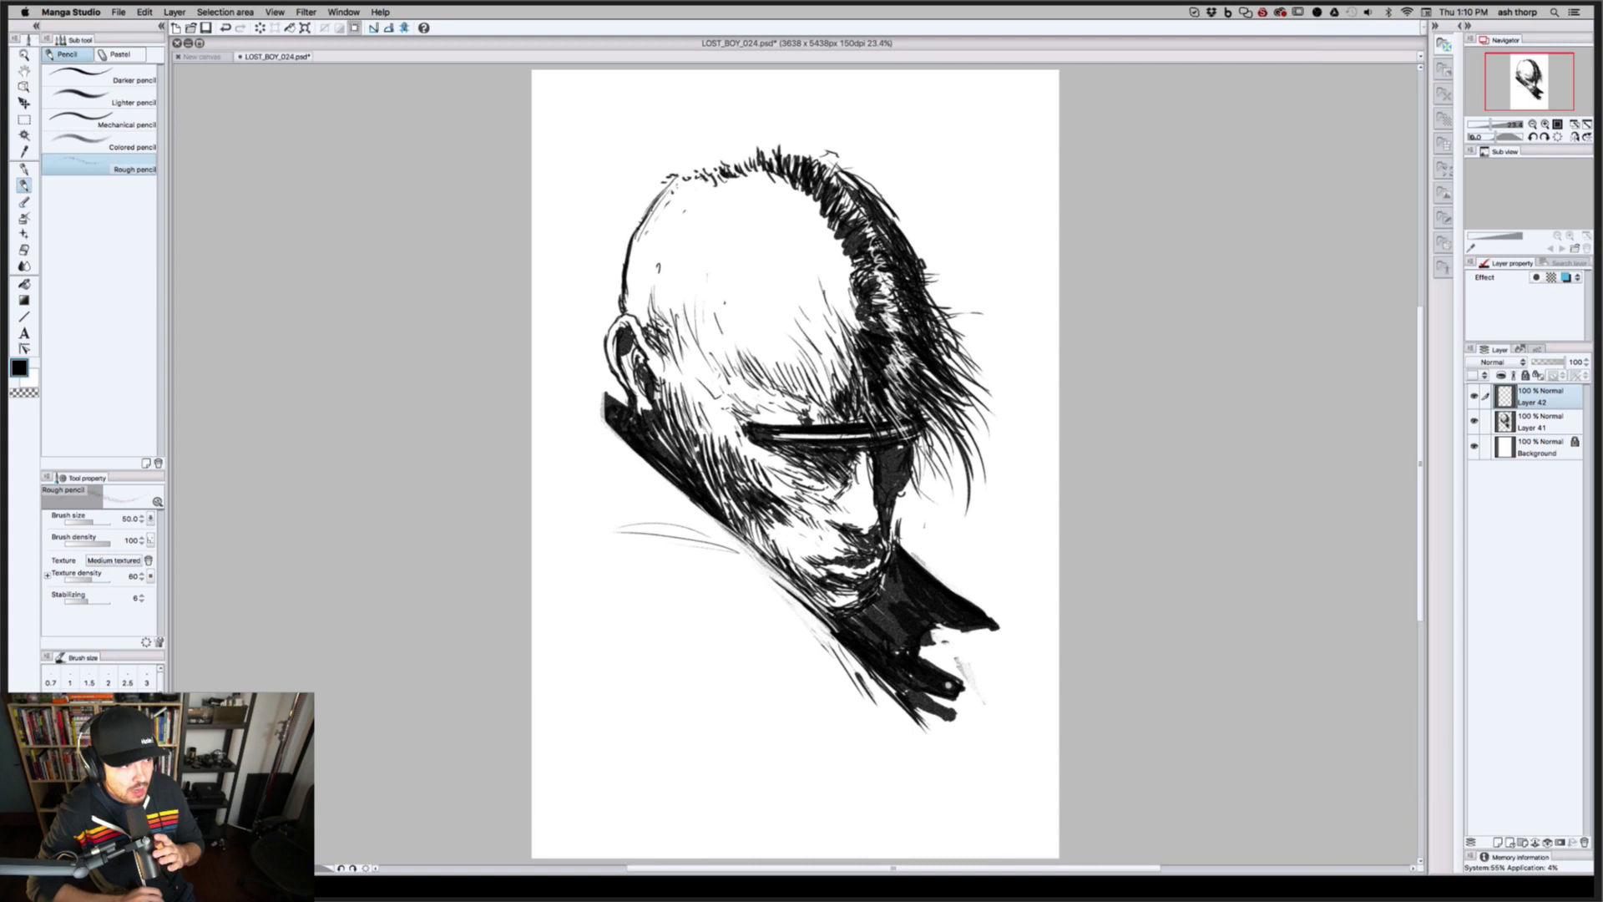
{"action": "key", "text": "super+Tab"}
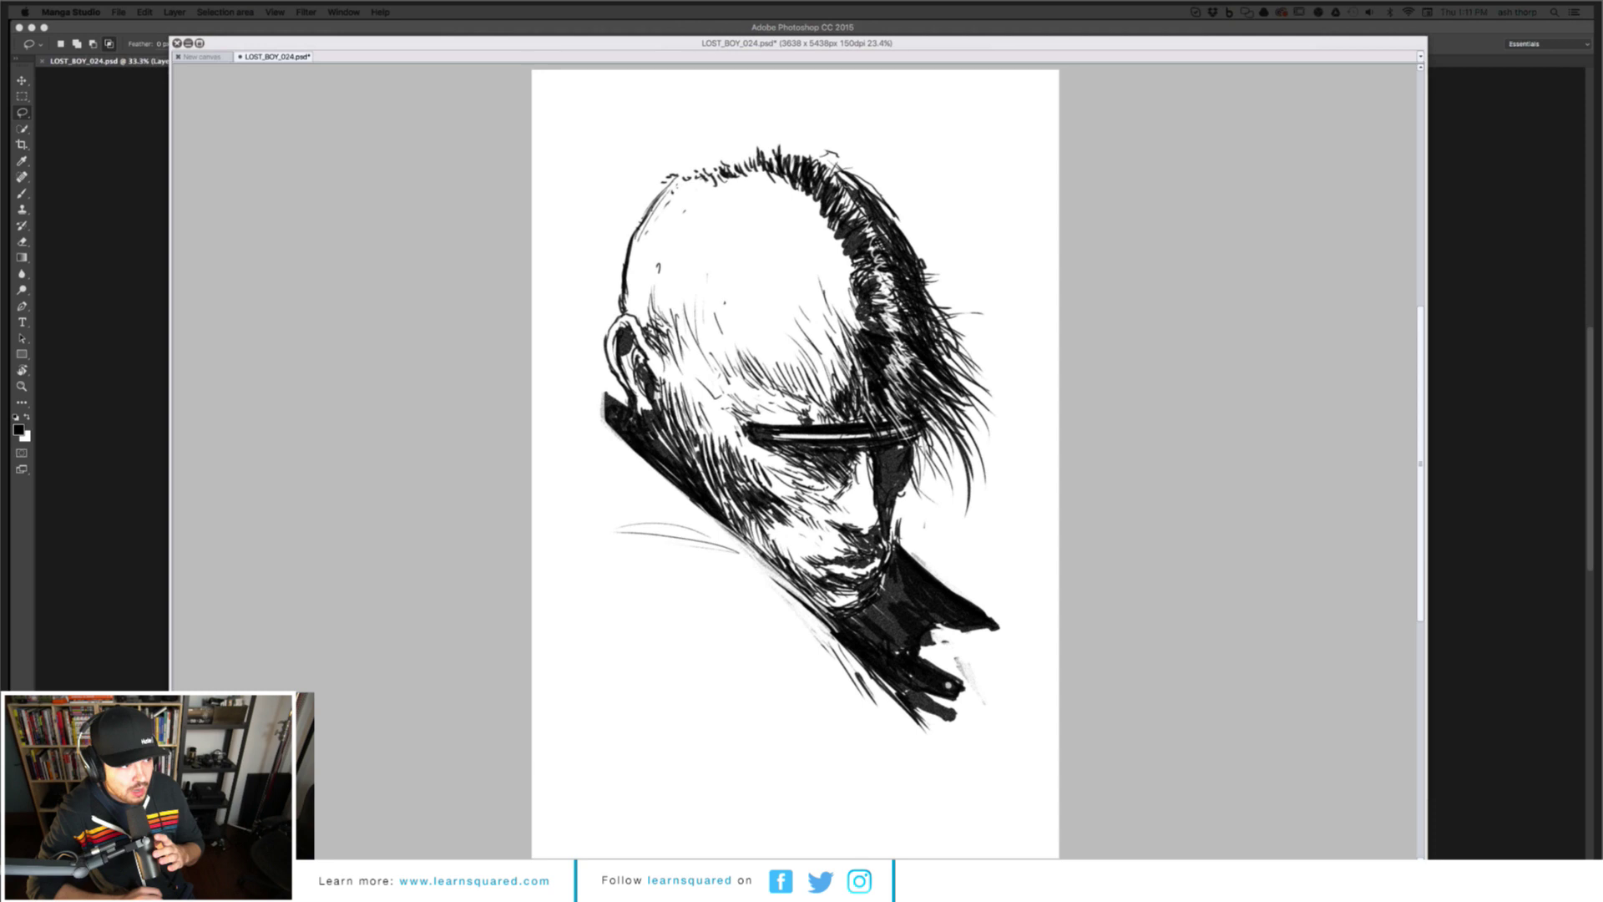
{"action": "key", "text": "Tab"}
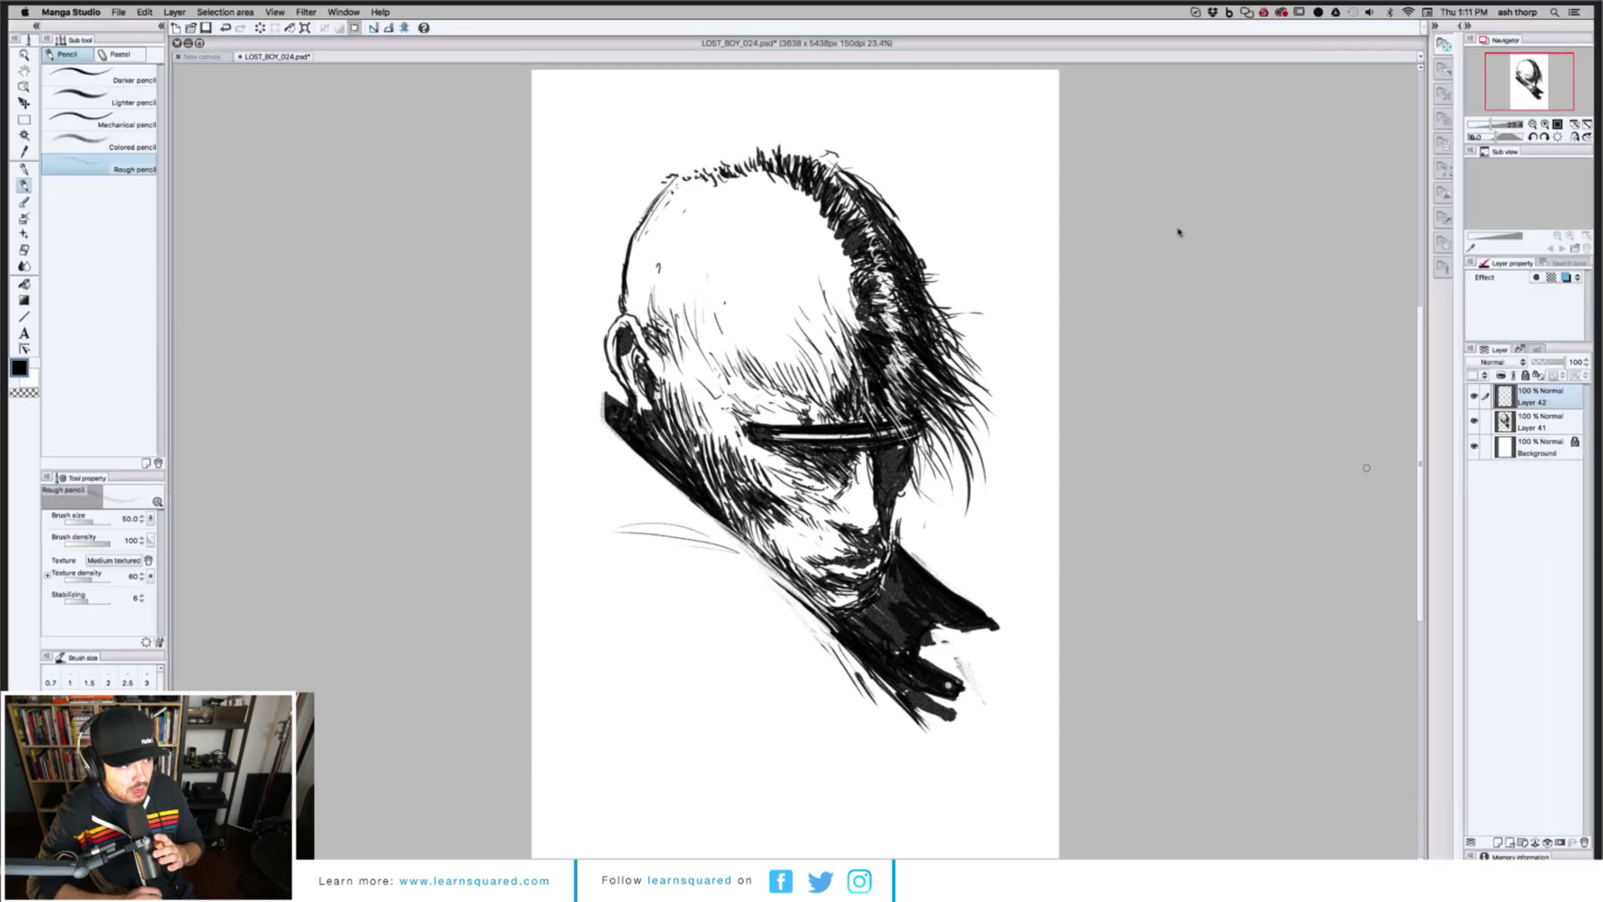
Lower Layer 41's opacity to 15% and delete Layer 42
{"action": "left_click", "coordinate": [1520, 424]}
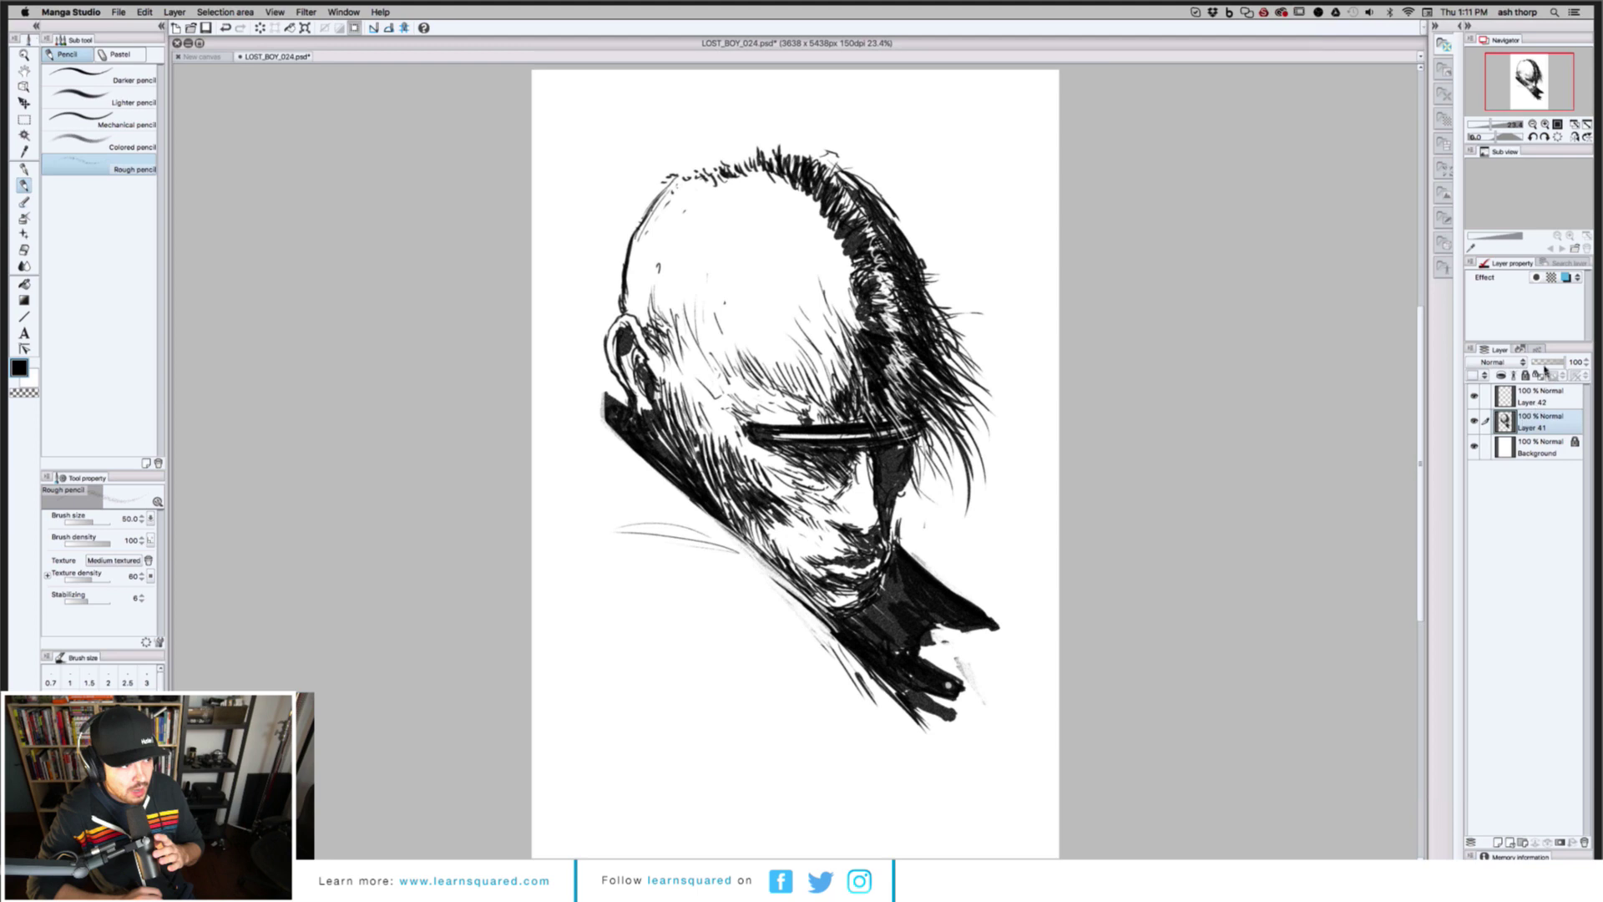
{"action": "left_click_drag", "start_coordinate": [1544, 369], "coordinate": [1536, 365]}
{"action": "left_click", "coordinate": [1486, 400]}
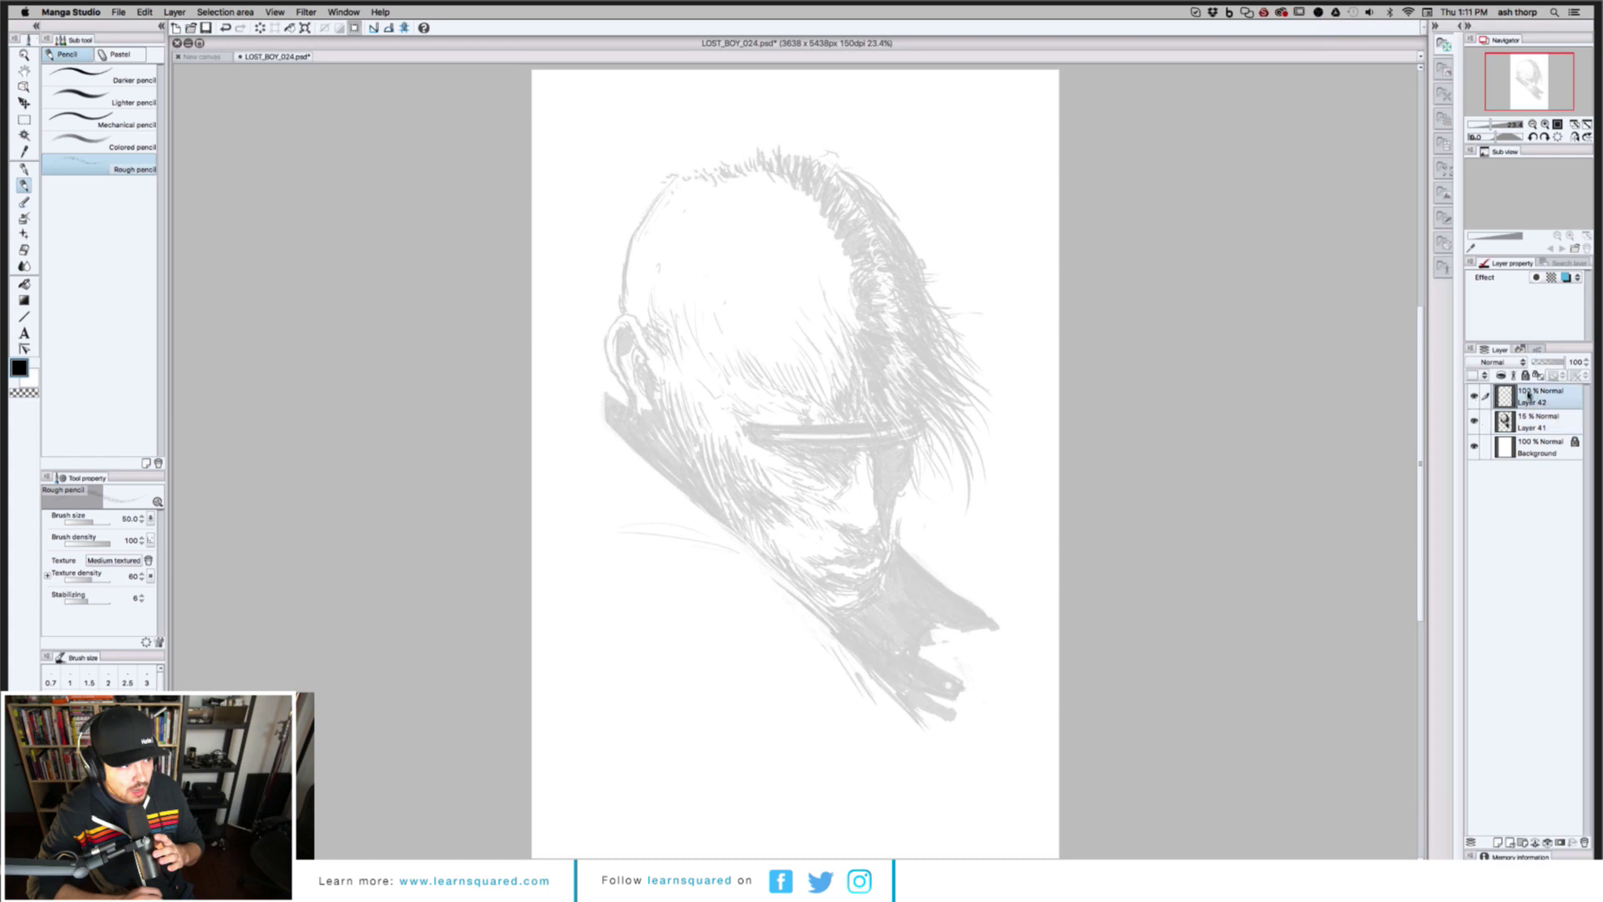
{"action": "left_click_drag", "start_coordinate": [1528, 395], "coordinate": [1584, 842]}
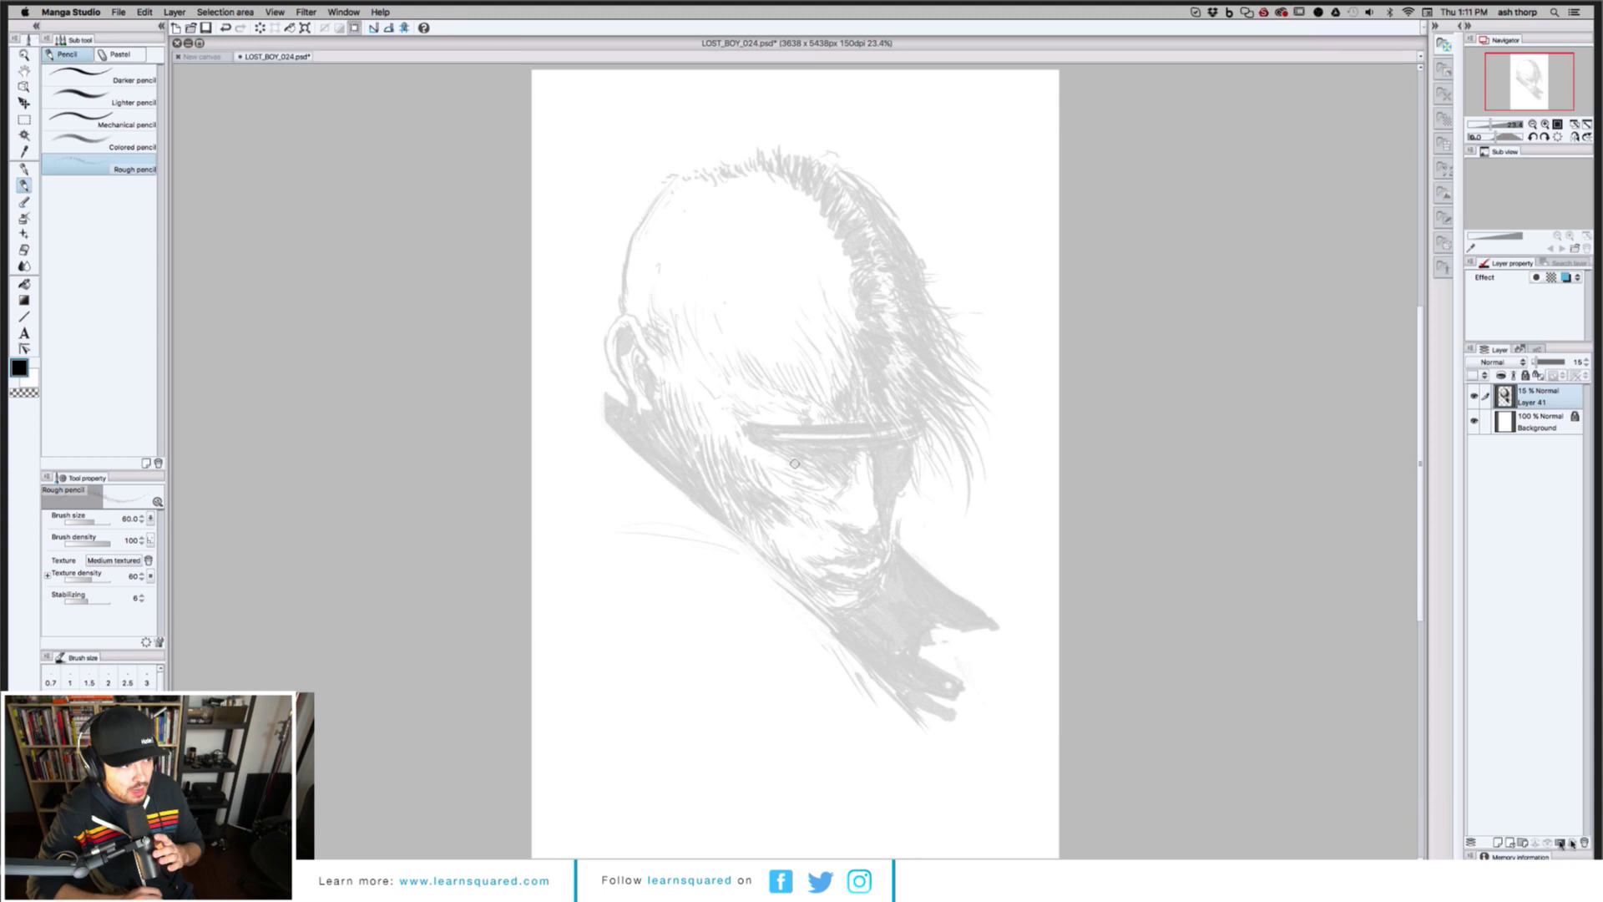
Add a new layer above Layer 41 and reduce the Rough pencil's brush size to 20
{"action": "left_click", "coordinate": [1499, 843]}
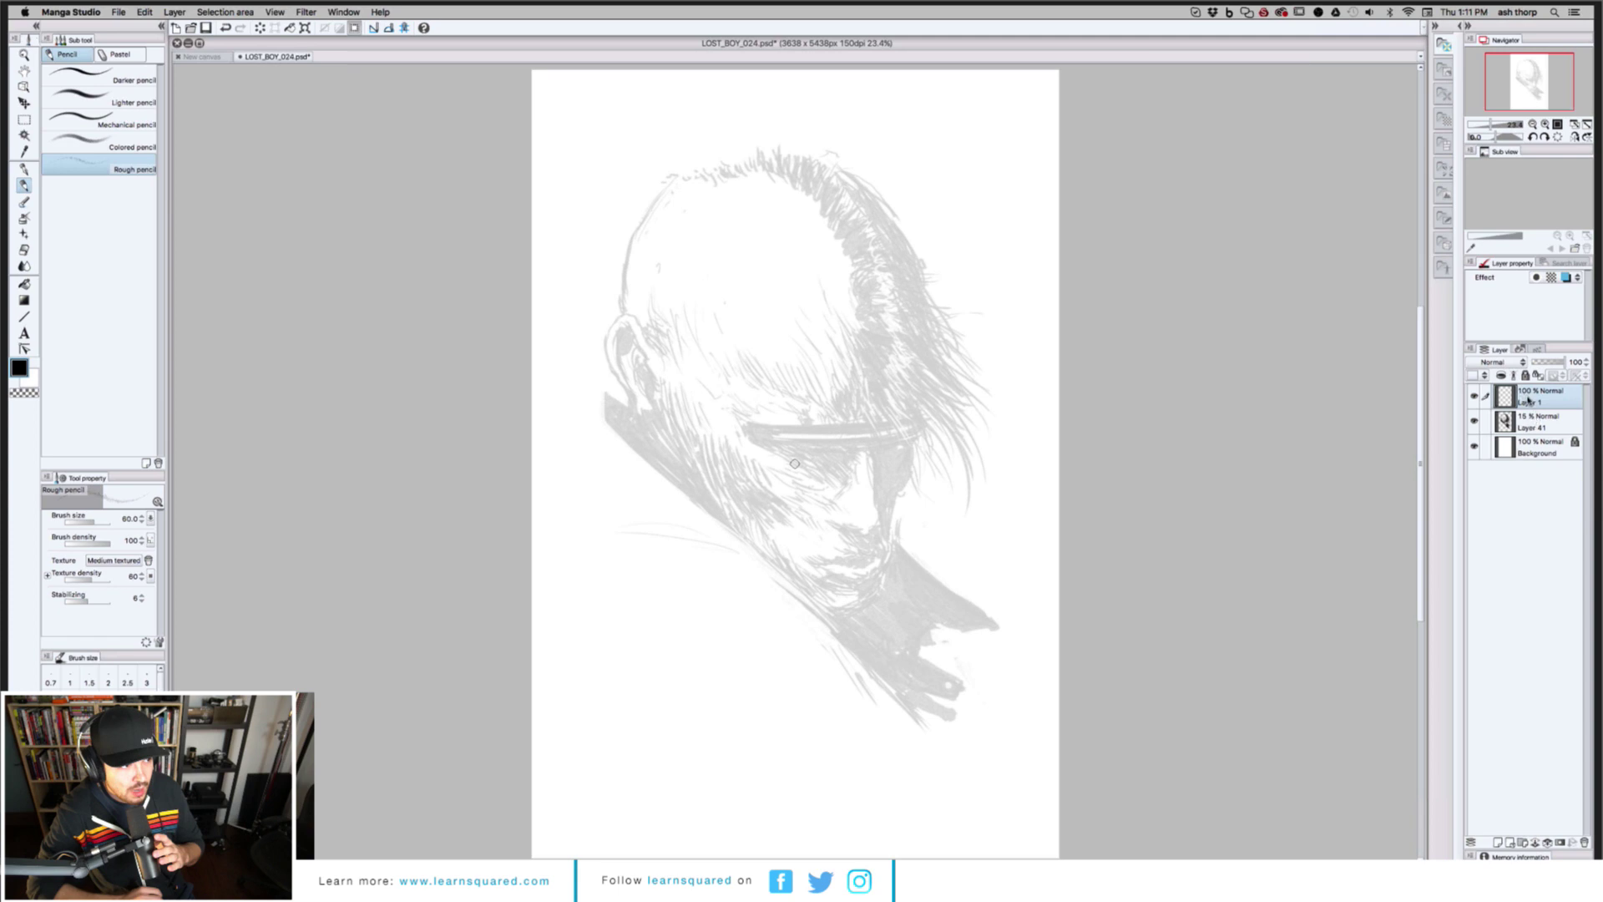
{"action": "key", "text": "bracketleft"}
{"action": "key", "text": "bracketleft"}
{"action": "key", "text": "bracketleft"}
{"action": "key", "text": "bracketleft"}
{"action": "left_click", "coordinate": [86, 12]}
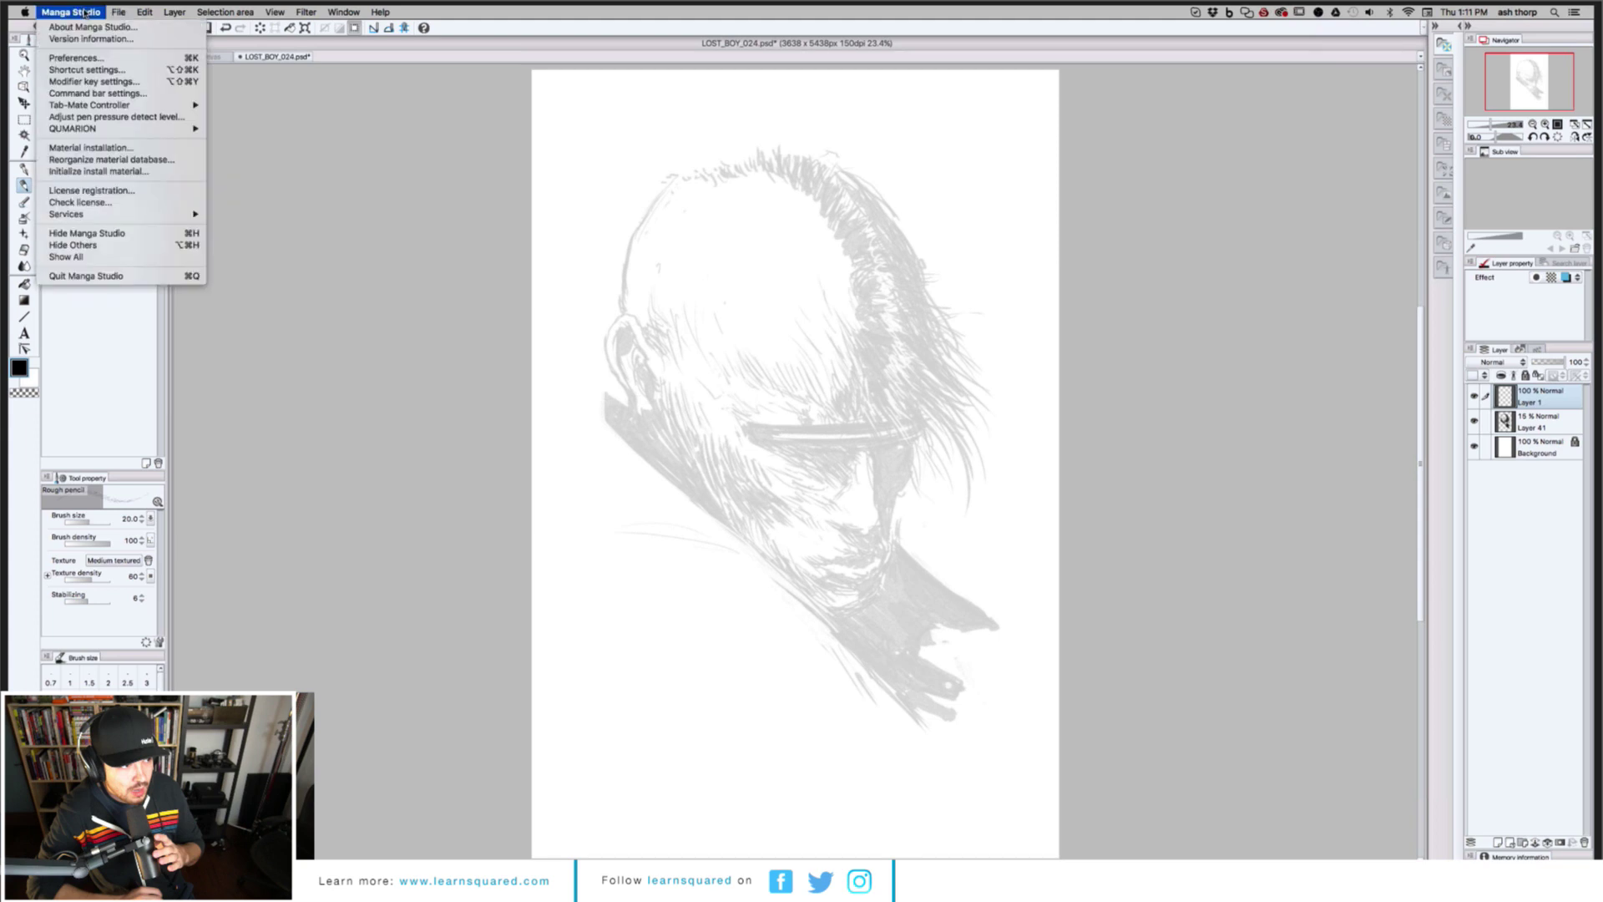
{"action": "left_click", "coordinate": [311, 117]}
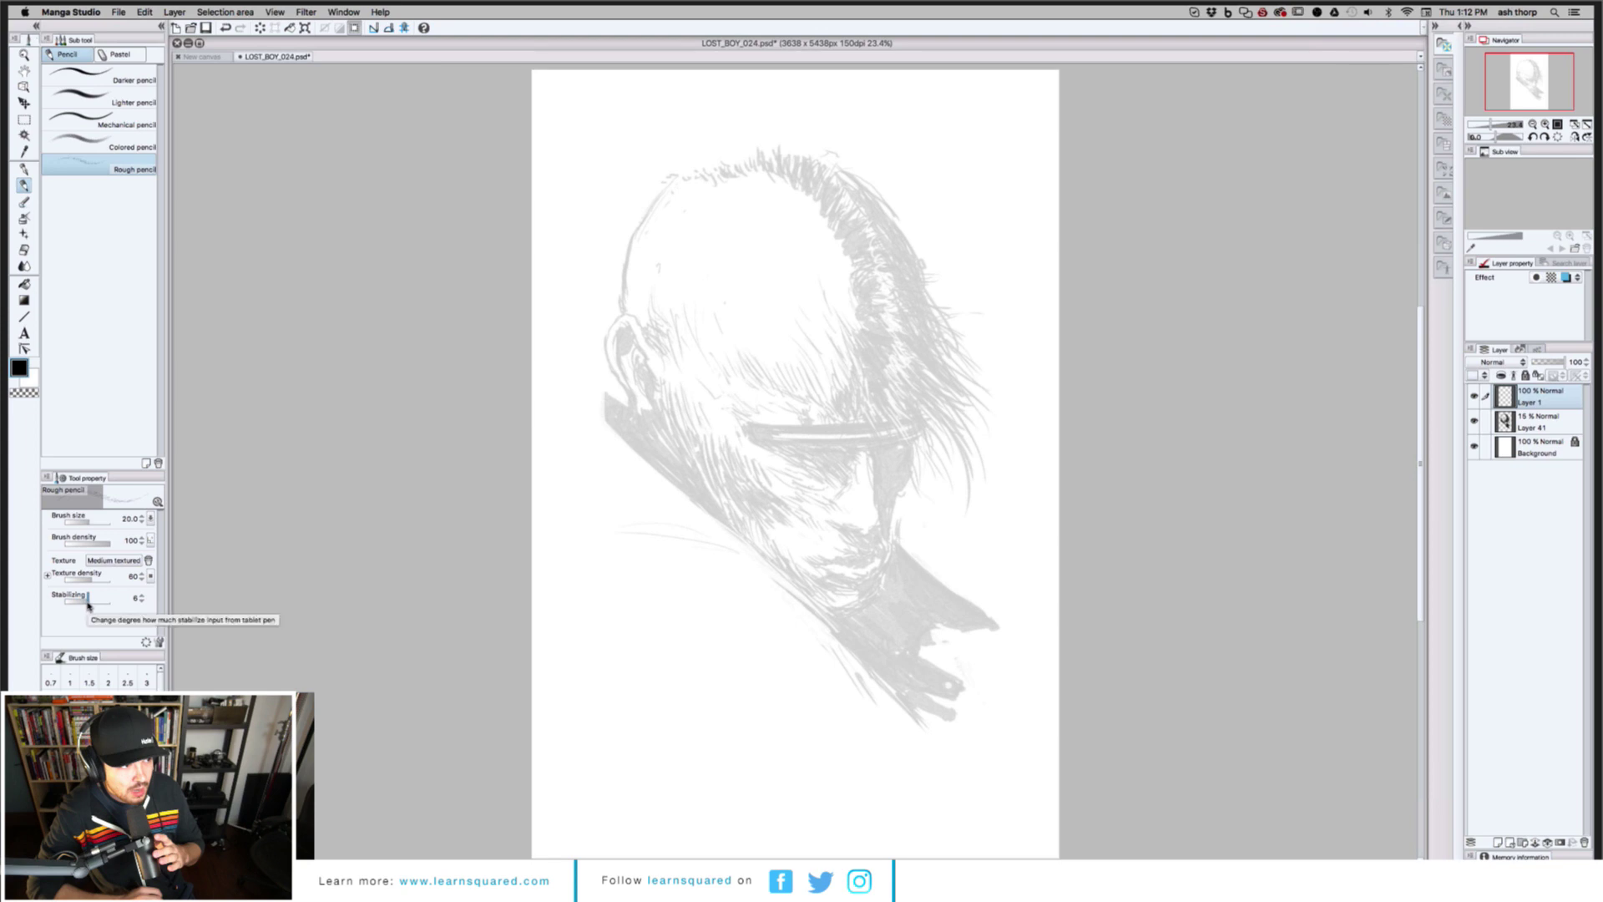
Set the Rough pencil's Stabilizing to 100 and draw test strokes along the jaw and collar edge
{"action": "left_click_drag", "start_coordinate": [88, 605], "coordinate": [118, 607]}
{"action": "mouse_move", "coordinate": [656, 357]}
{"action": "left_mouse_down"}
{"action": "mouse_move", "coordinate": [747, 481]}
{"action": "mouse_move", "coordinate": [657, 374]}
{"action": "mouse_move", "coordinate": [768, 552]}
{"action": "left_mouse_up"}
{"action": "left_click_drag", "start_coordinate": [627, 440], "coordinate": [785, 569]}
{"action": "left_click_drag", "start_coordinate": [667, 471], "coordinate": [822, 614]}
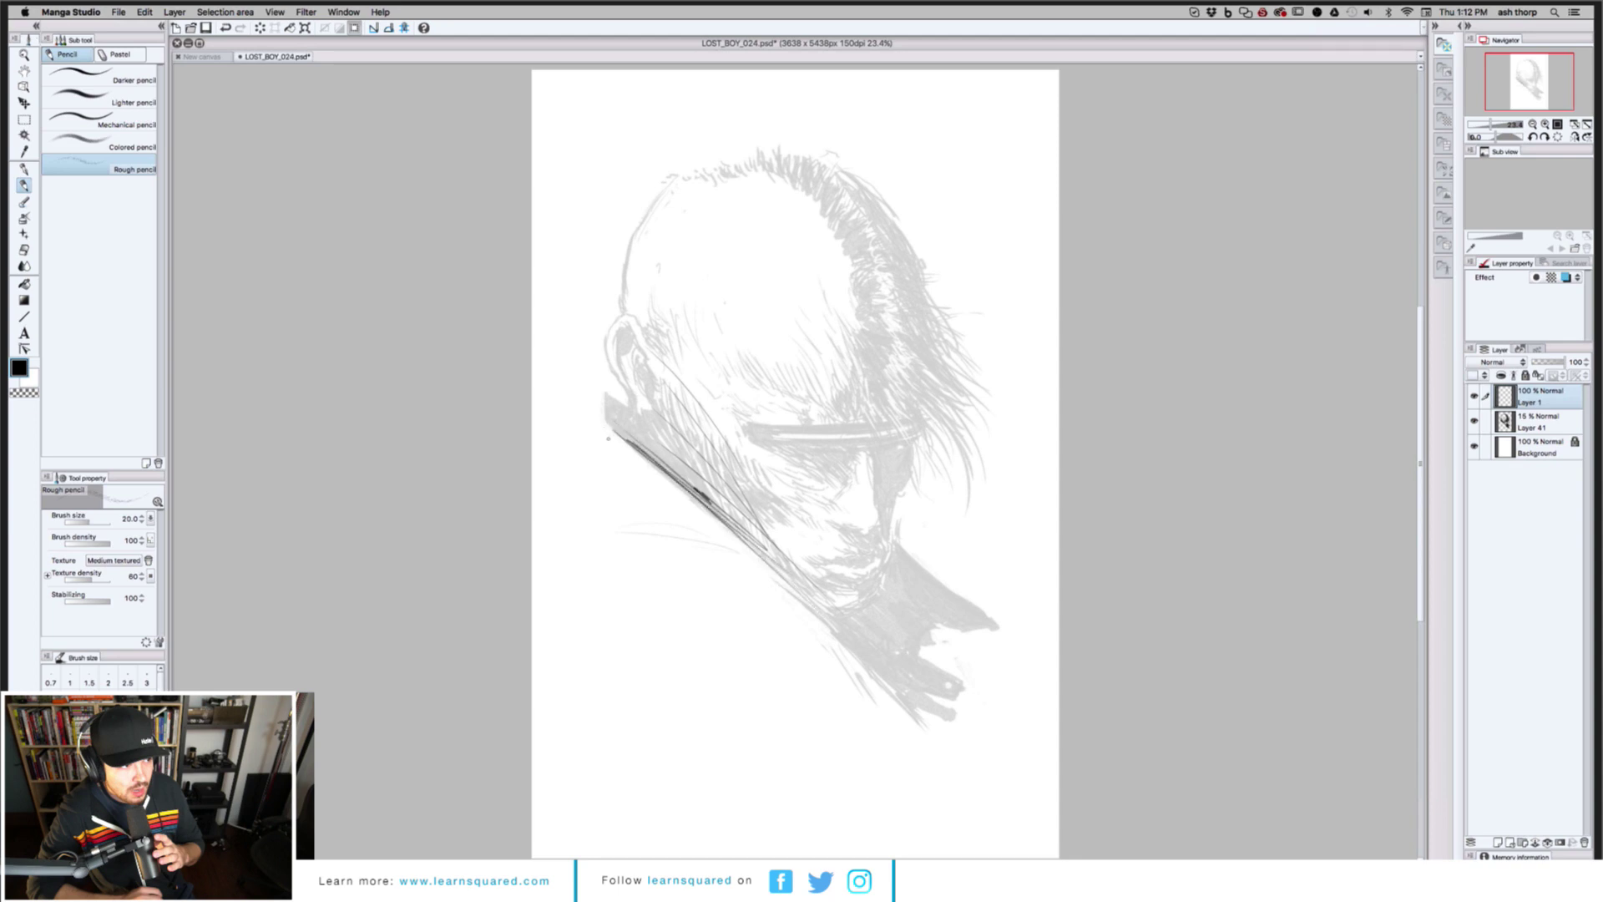
Clear the test pencil strokes with a rectangular selection around them, then deselect
{"action": "left_click", "coordinate": [23, 119]}
{"action": "mouse_move", "coordinate": [517, 266]}
{"action": "left_mouse_down"}
{"action": "mouse_move", "coordinate": [765, 459]}
{"action": "mouse_move", "coordinate": [977, 724]}
{"action": "left_mouse_up"}
{"action": "key", "text": "Delete"}
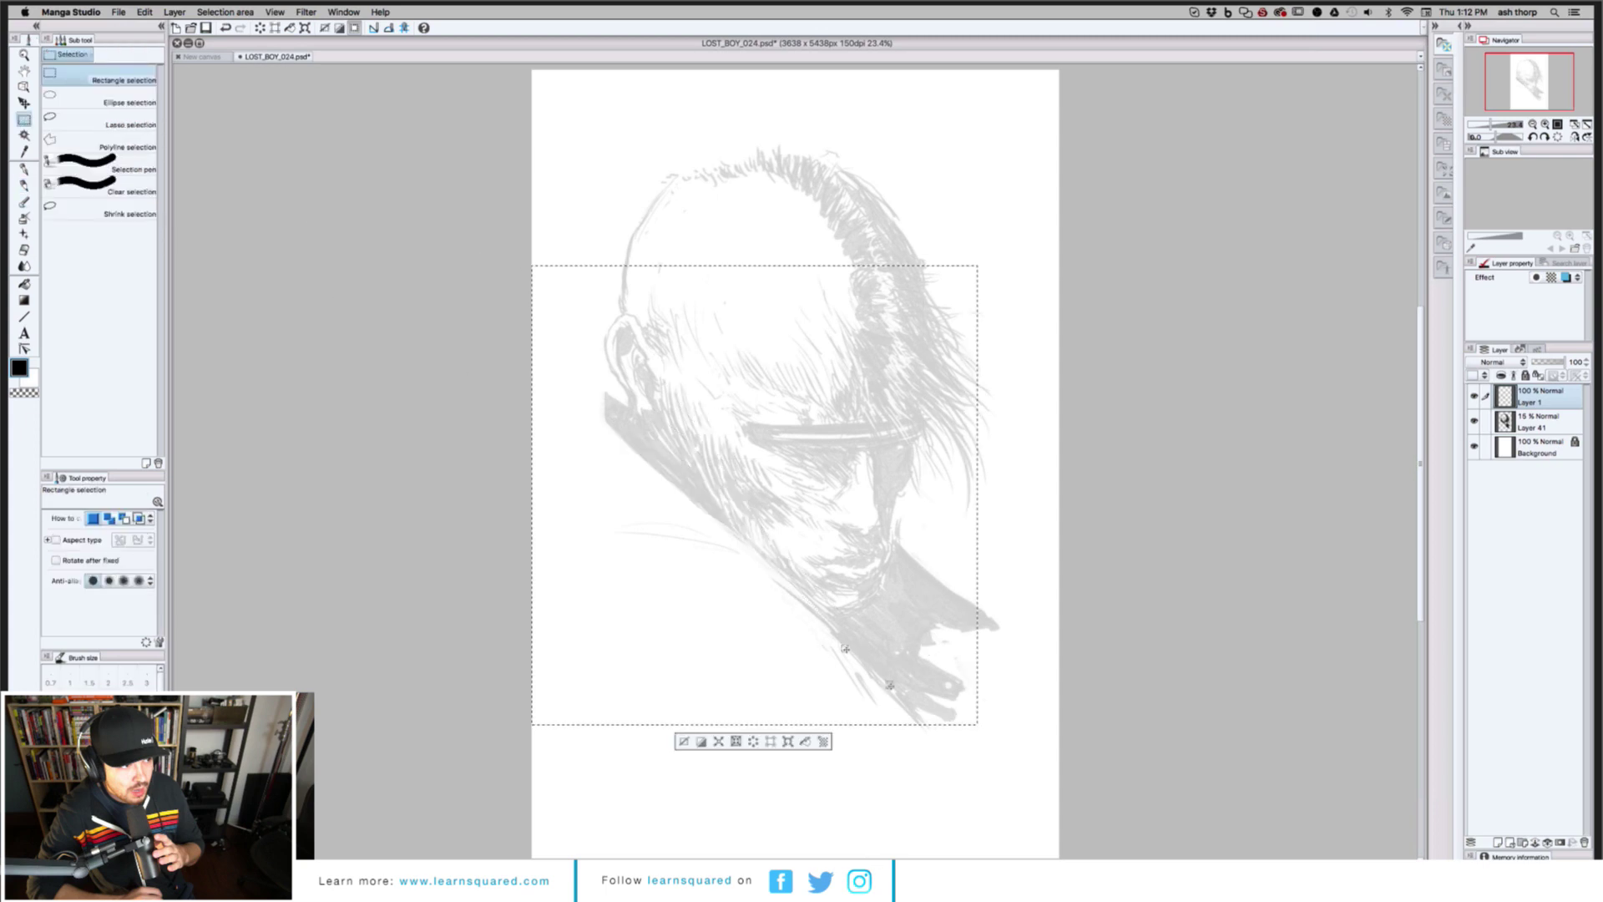
{"action": "key", "text": "super+d"}
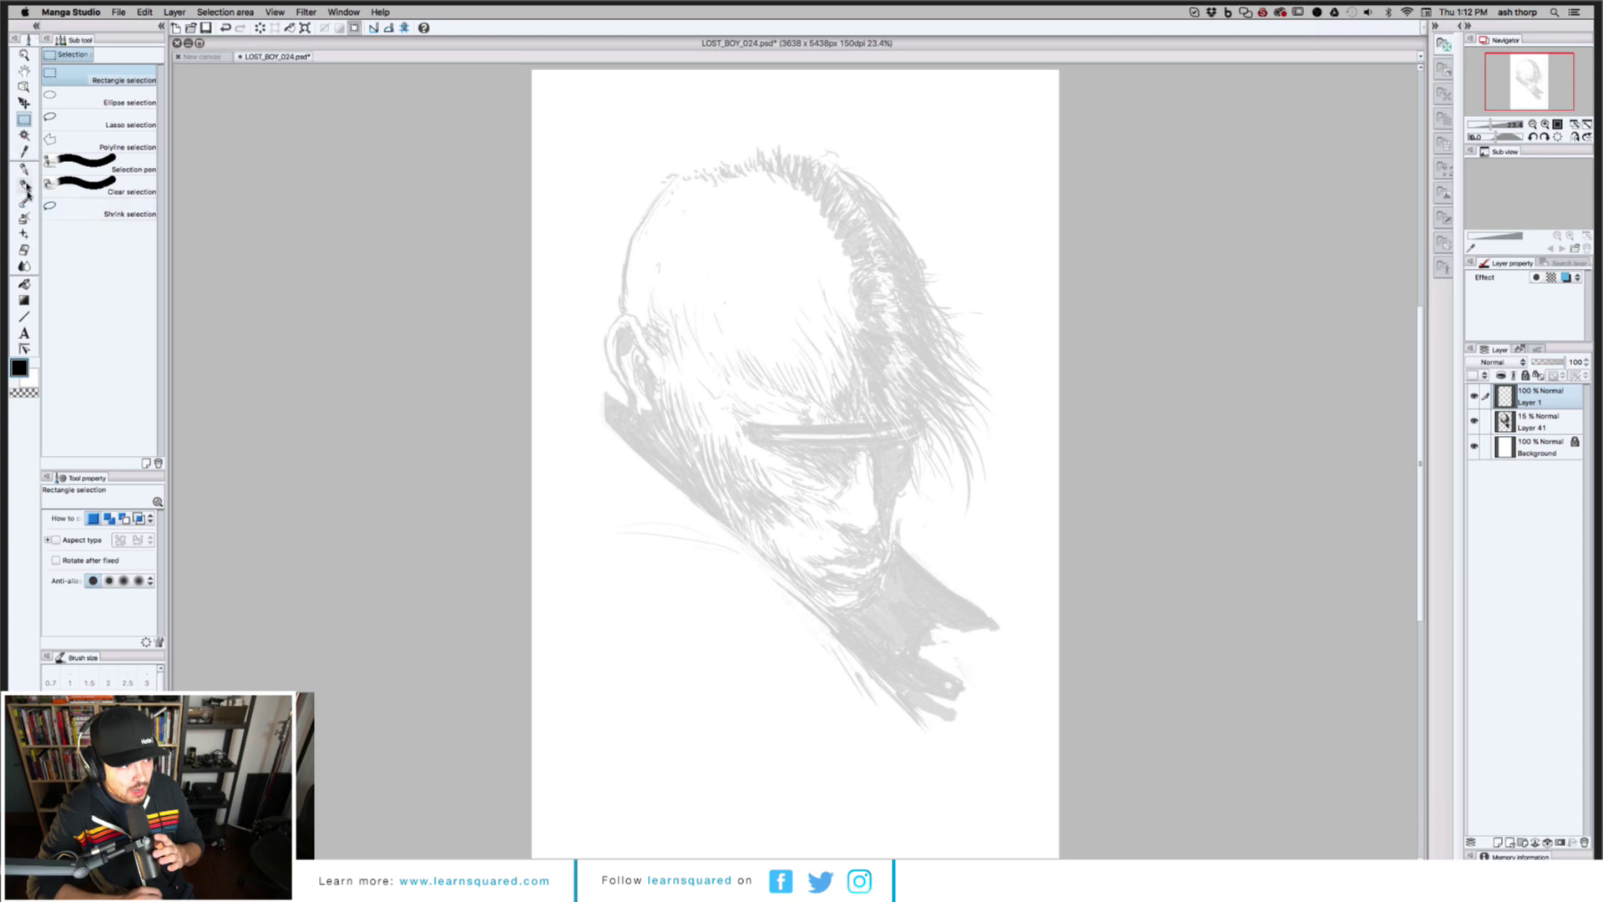
Add the custom Japanese-named brush file from Finder to the Pen sub tools in Manga Studio
{"action": "left_click", "coordinate": [25, 170]}
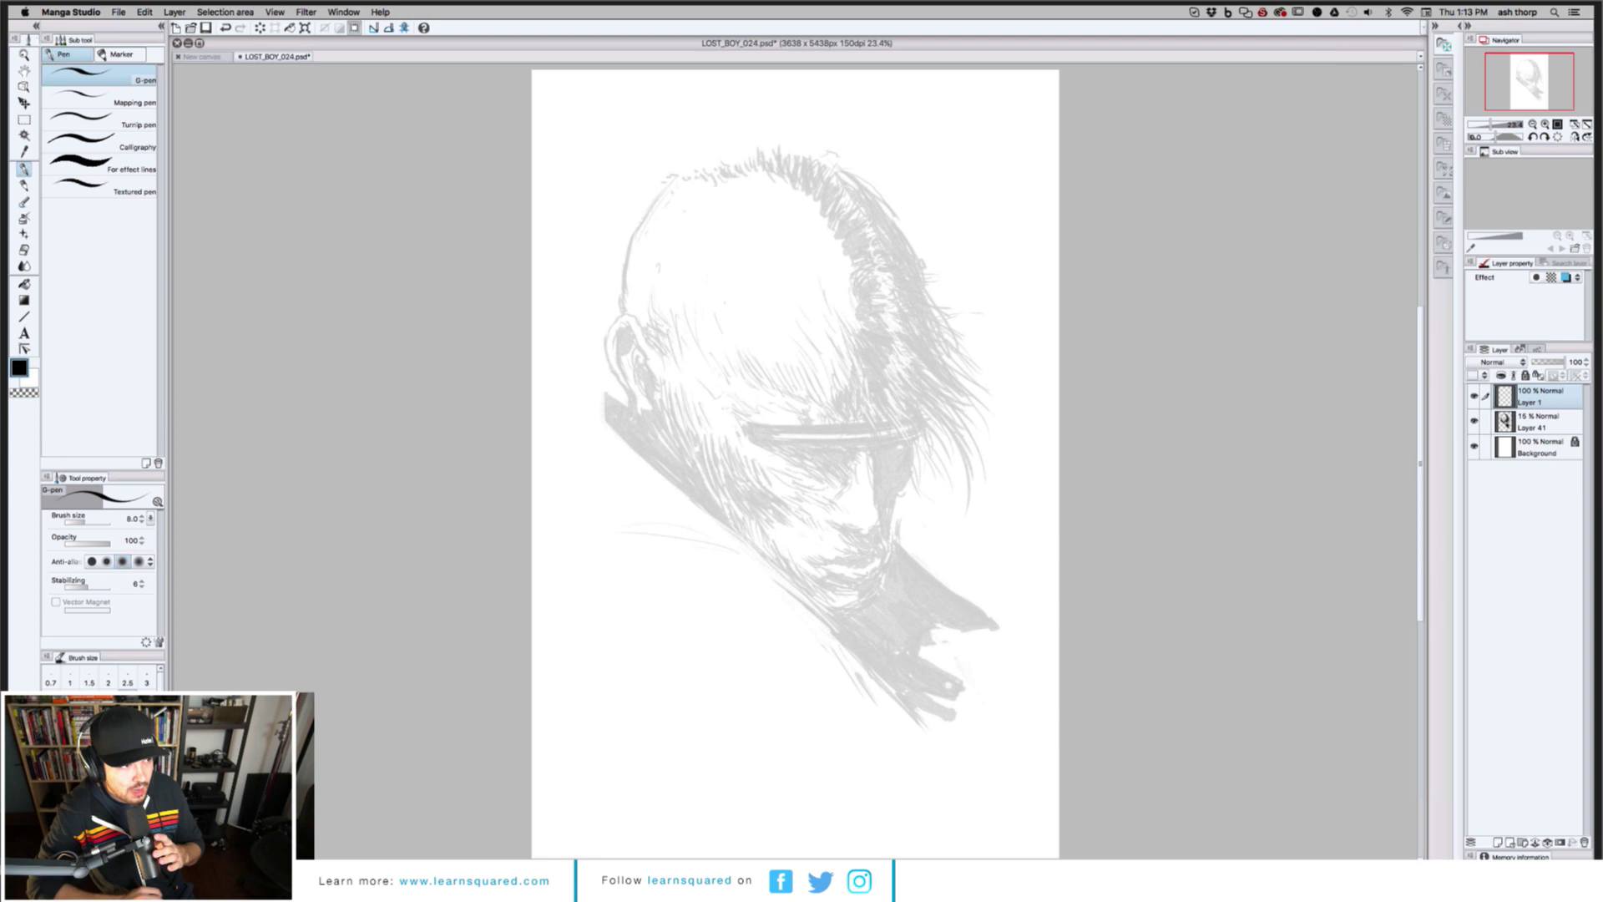
{"action": "key", "text": "super+Tab"}
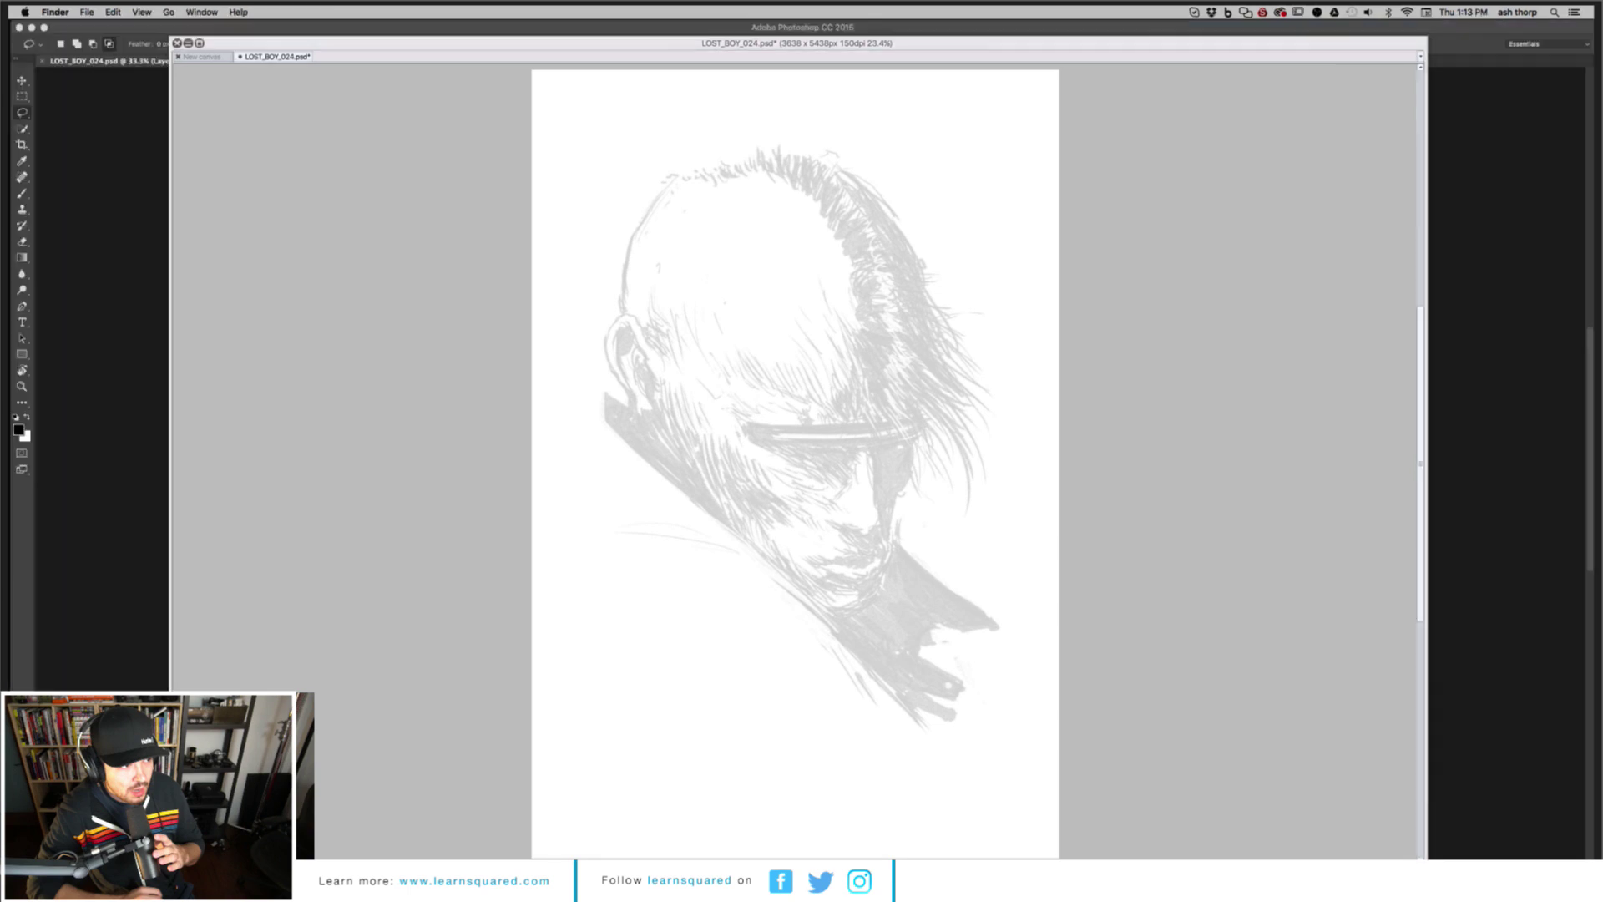
{"action": "key", "text": "super+Tab"}
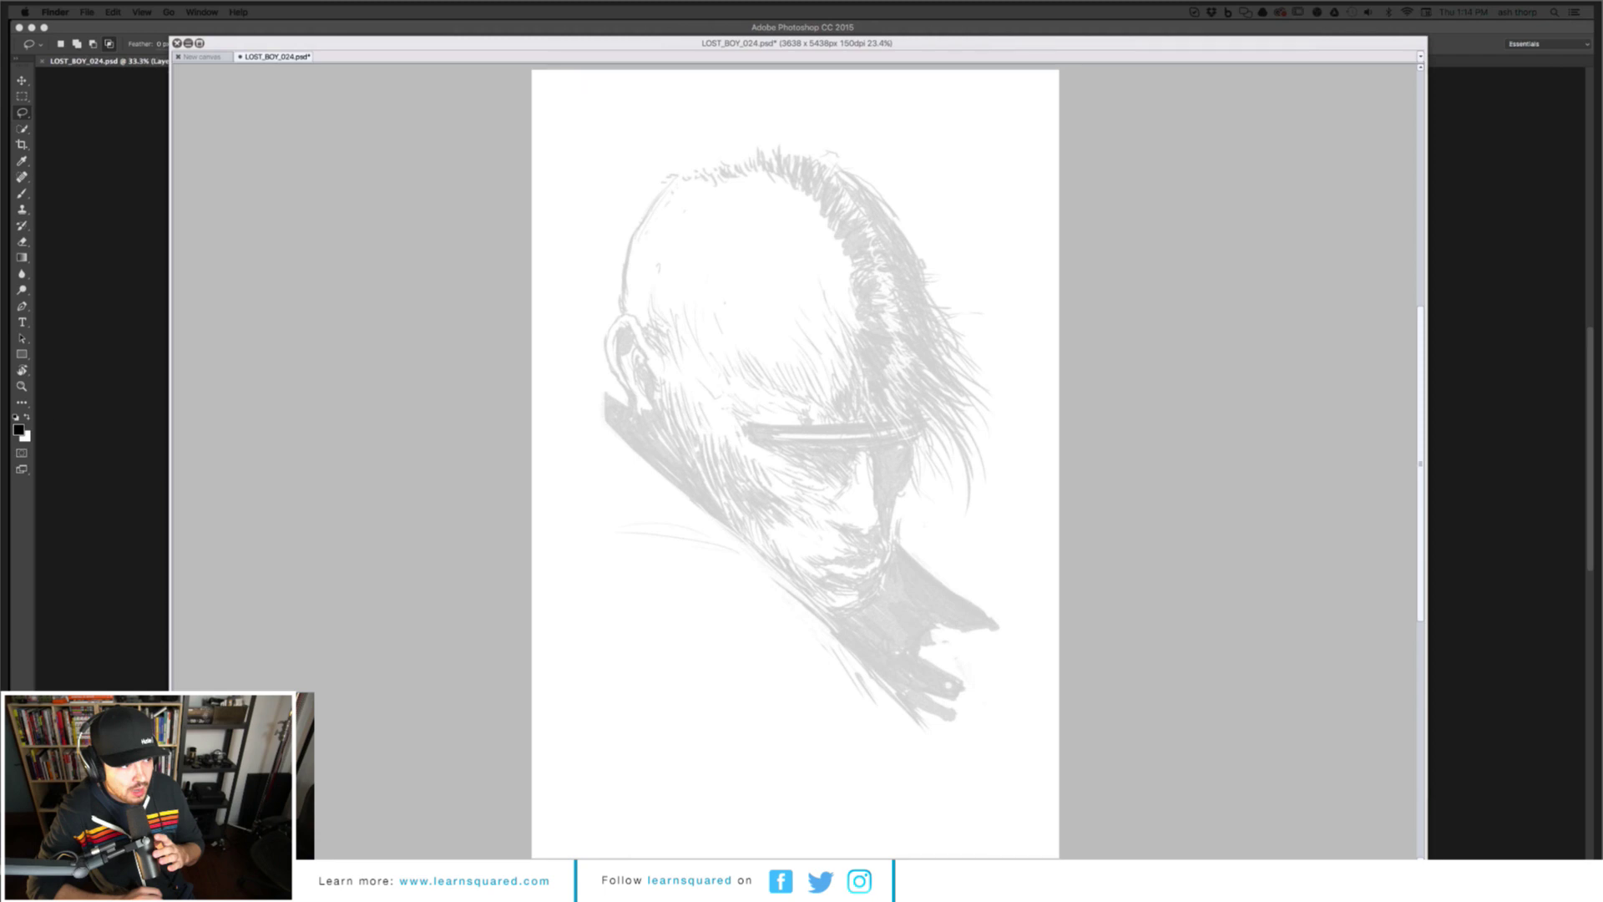
{"action": "key", "text": "super+Tab"}
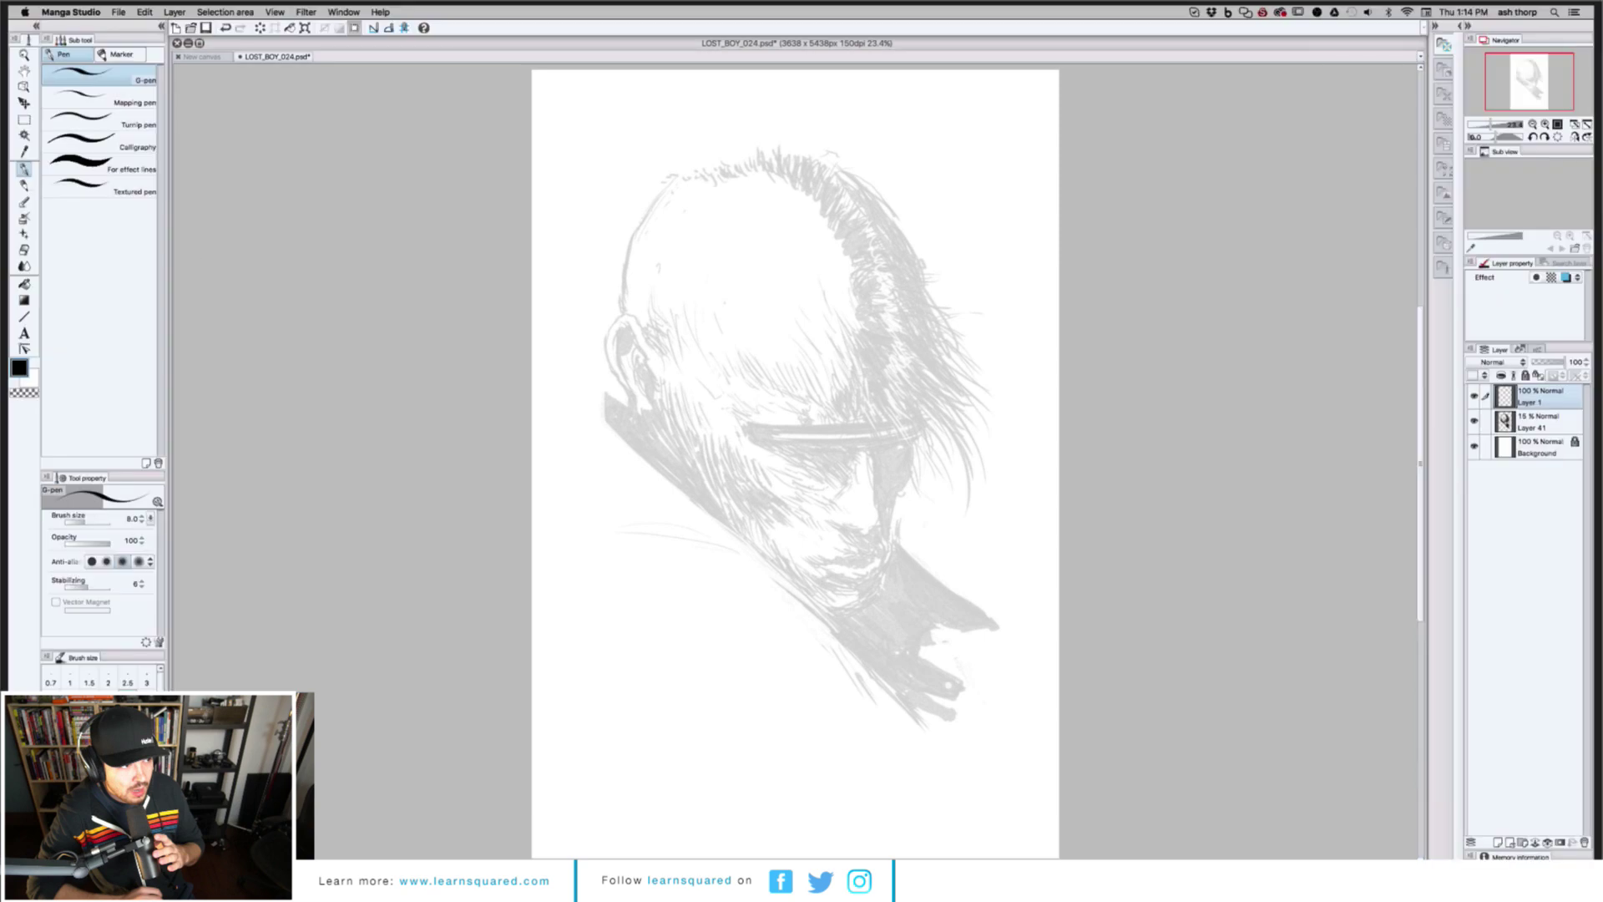
{"action": "left_click_drag", "start_coordinate": [203, 428], "coordinate": [103, 332]}
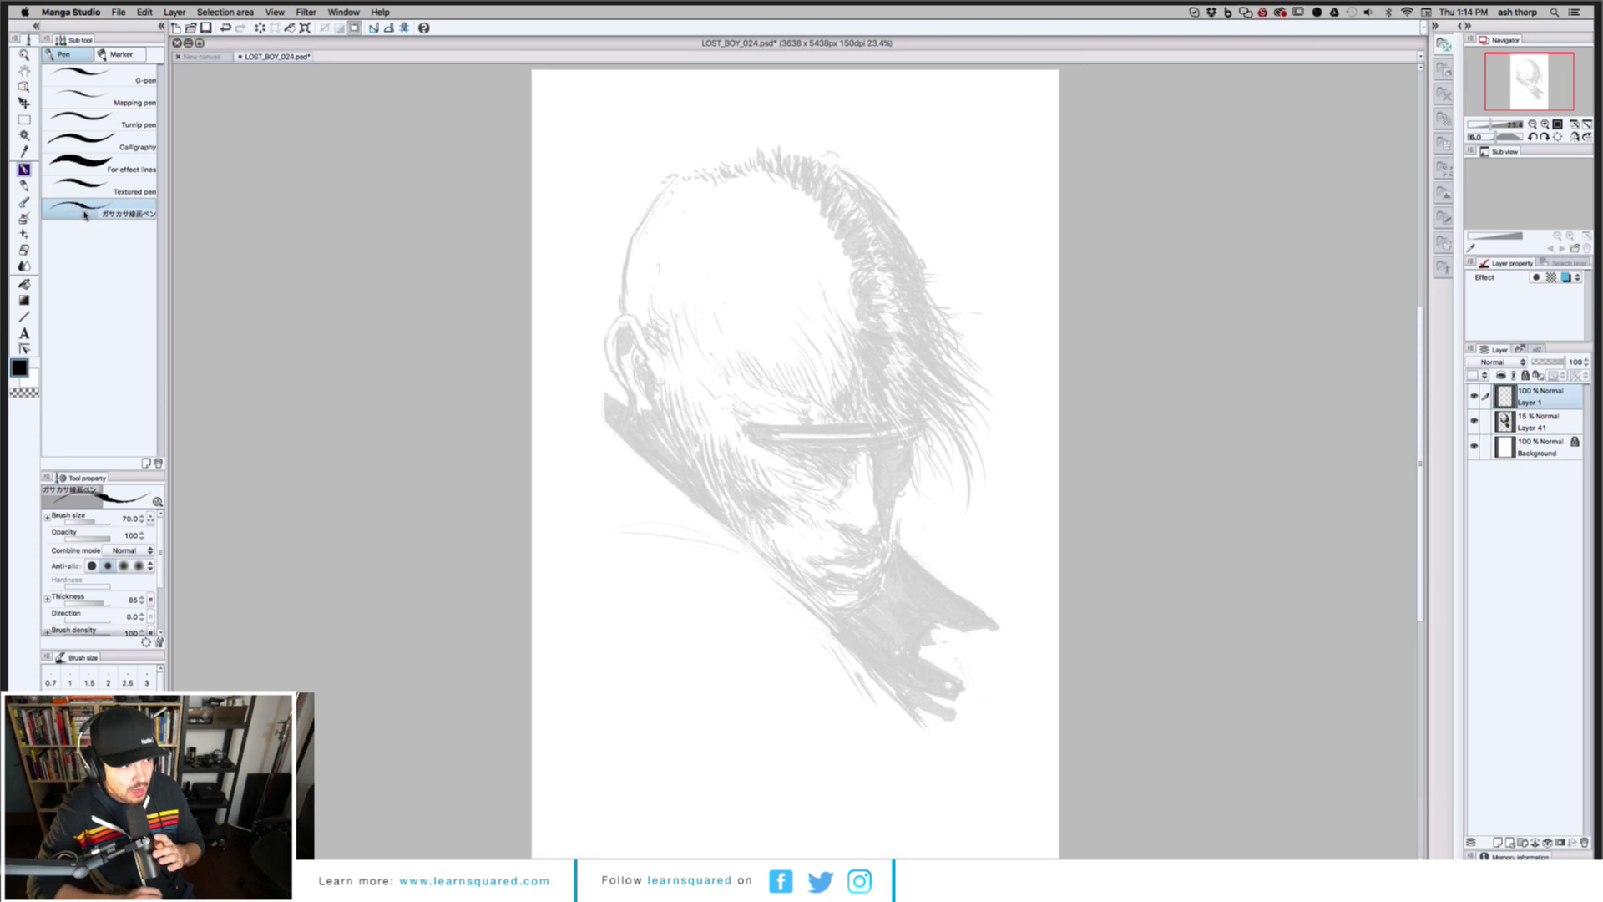
Set the drawing color to black and ink test lines along the lower collar edge with the imported pen
{"action": "key", "text": "x"}
{"action": "left_click", "coordinate": [19, 368]}
{"action": "left_click_drag", "start_coordinate": [756, 361], "coordinate": [860, 361]}
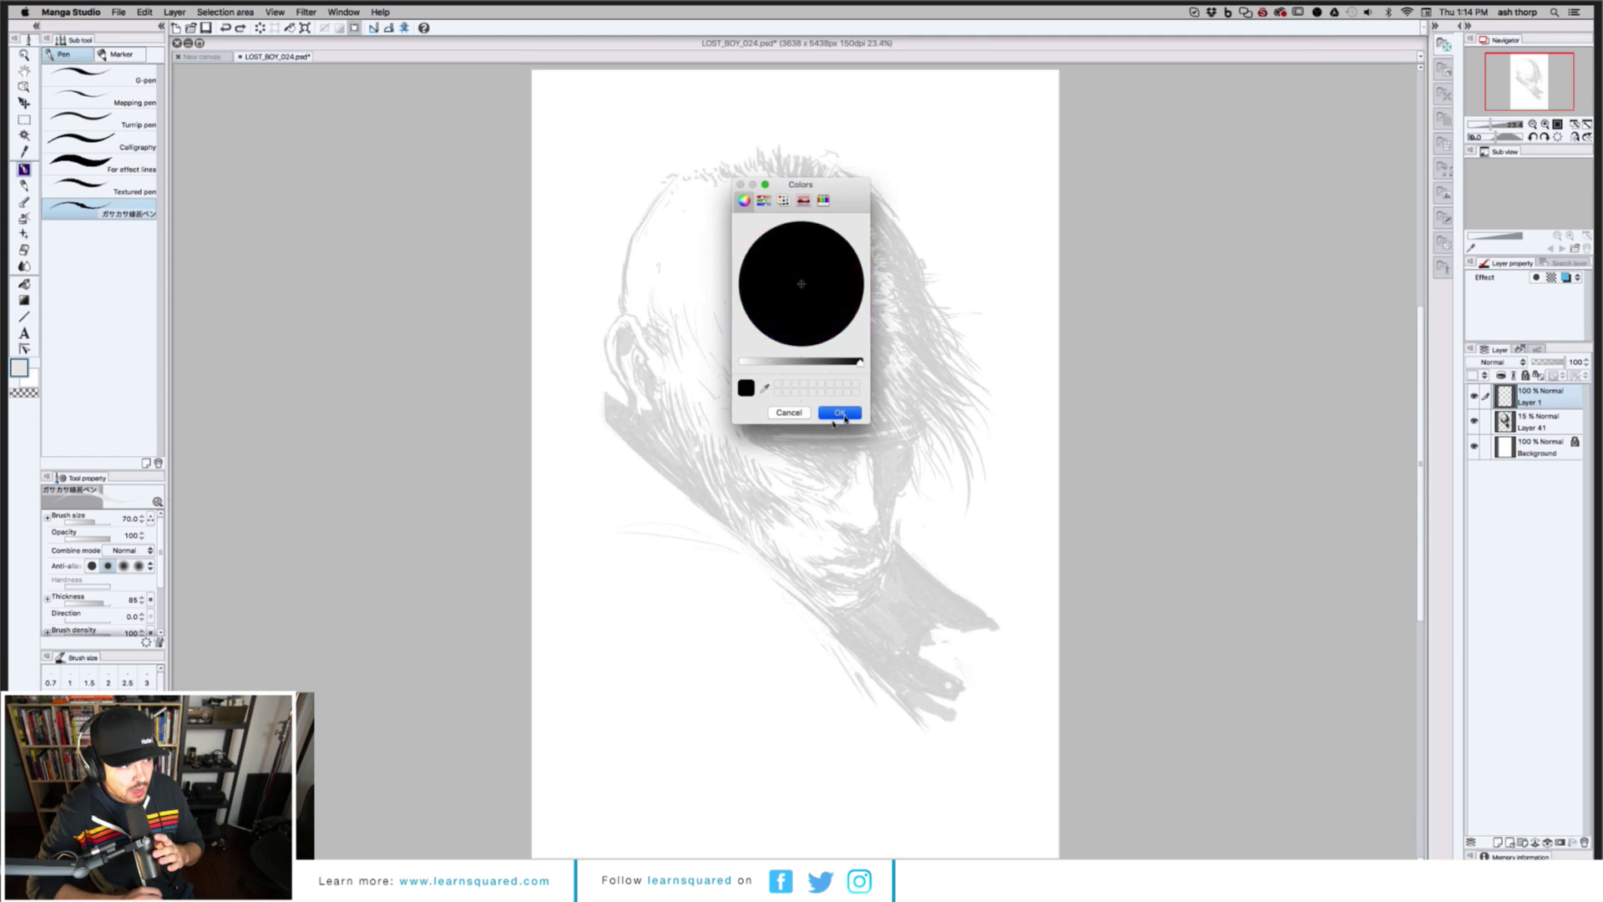
{"action": "left_click", "coordinate": [840, 412]}
{"action": "left_click_drag", "start_coordinate": [615, 427], "coordinate": [785, 572]}
{"action": "left_click_drag", "start_coordinate": [644, 449], "coordinate": [813, 603]}
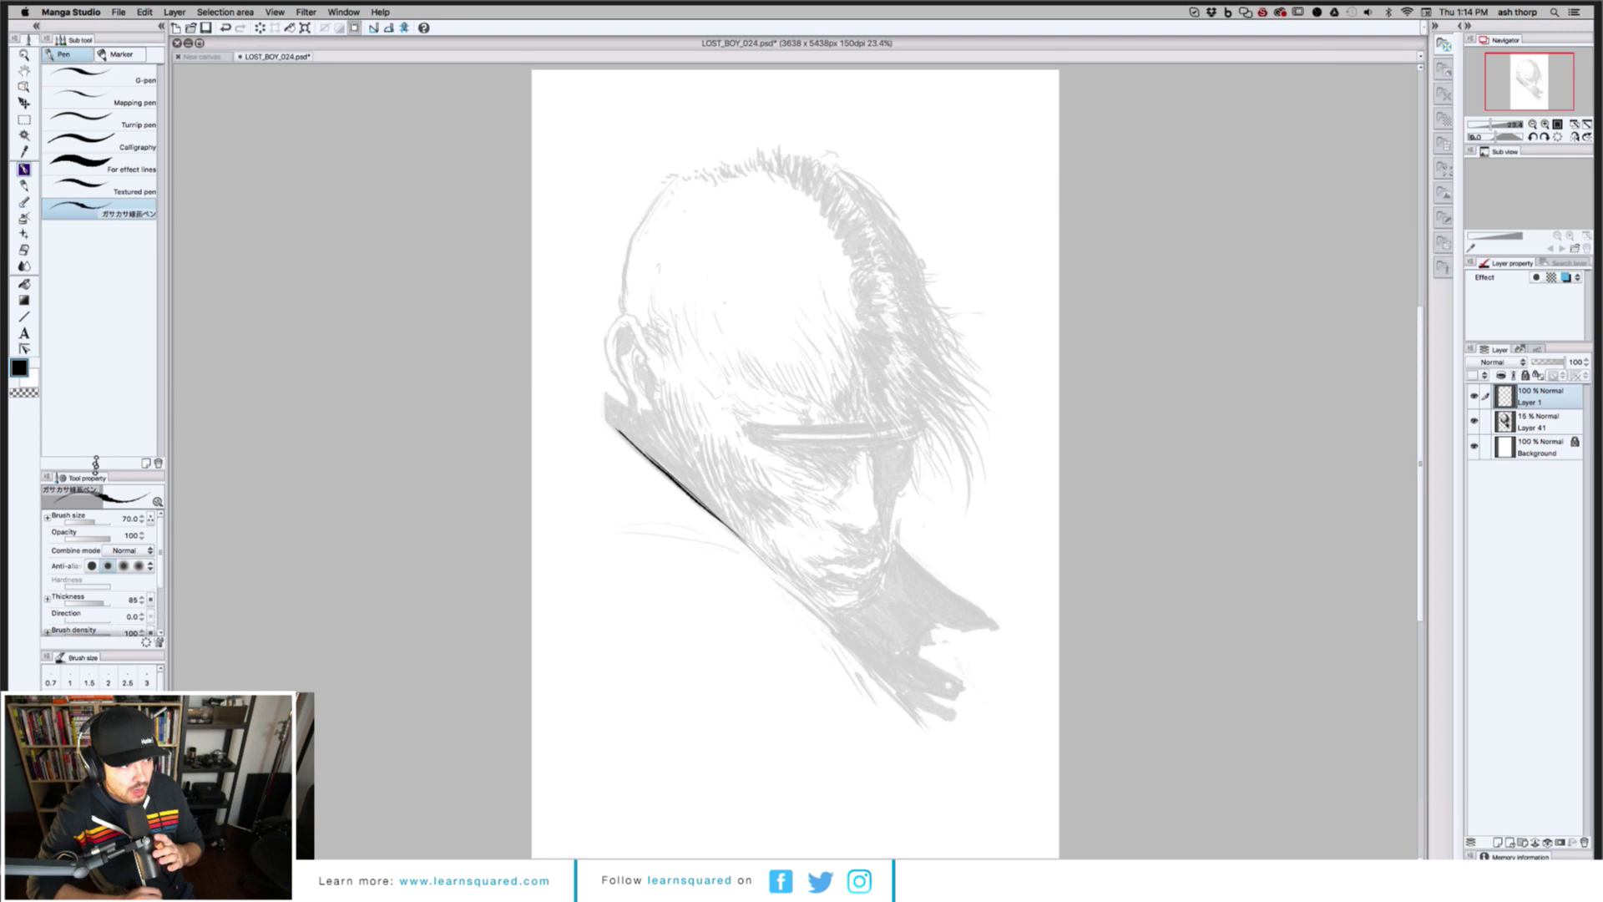
Expand the pen's property list, set Stabilizing to 3, and ink another line along the collar edge
{"action": "left_click_drag", "start_coordinate": [96, 463], "coordinate": [100, 383]}
{"action": "left_click_drag", "start_coordinate": [93, 603], "coordinate": [82, 603]}
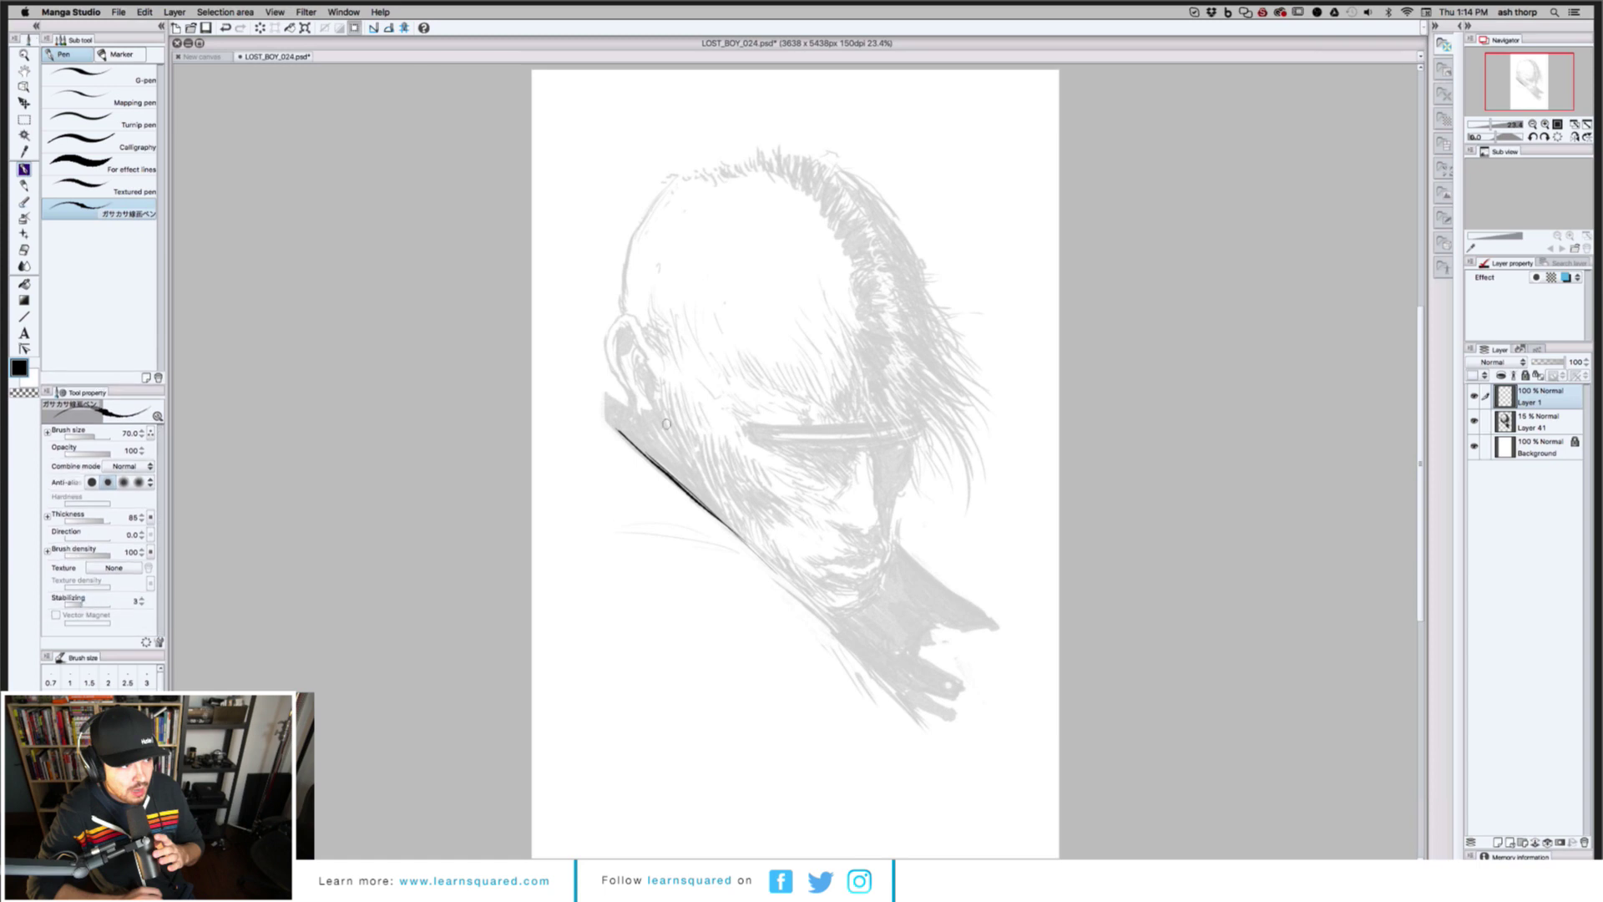
{"action": "left_click_drag", "start_coordinate": [614, 418], "coordinate": [727, 518]}
Set the imported pen's Stabilizing to 1 and ink the ear's outer contour and the visor's upper edge at brush size 80
{"action": "left_click_drag", "start_coordinate": [83, 603], "coordinate": [73, 603]}
{"action": "scroll", "coordinate": [635, 390], "scroll_direction": "up", "scroll_amount": 1}
{"action": "scroll", "coordinate": [633, 390], "scroll_direction": "up", "scroll_amount": 1}
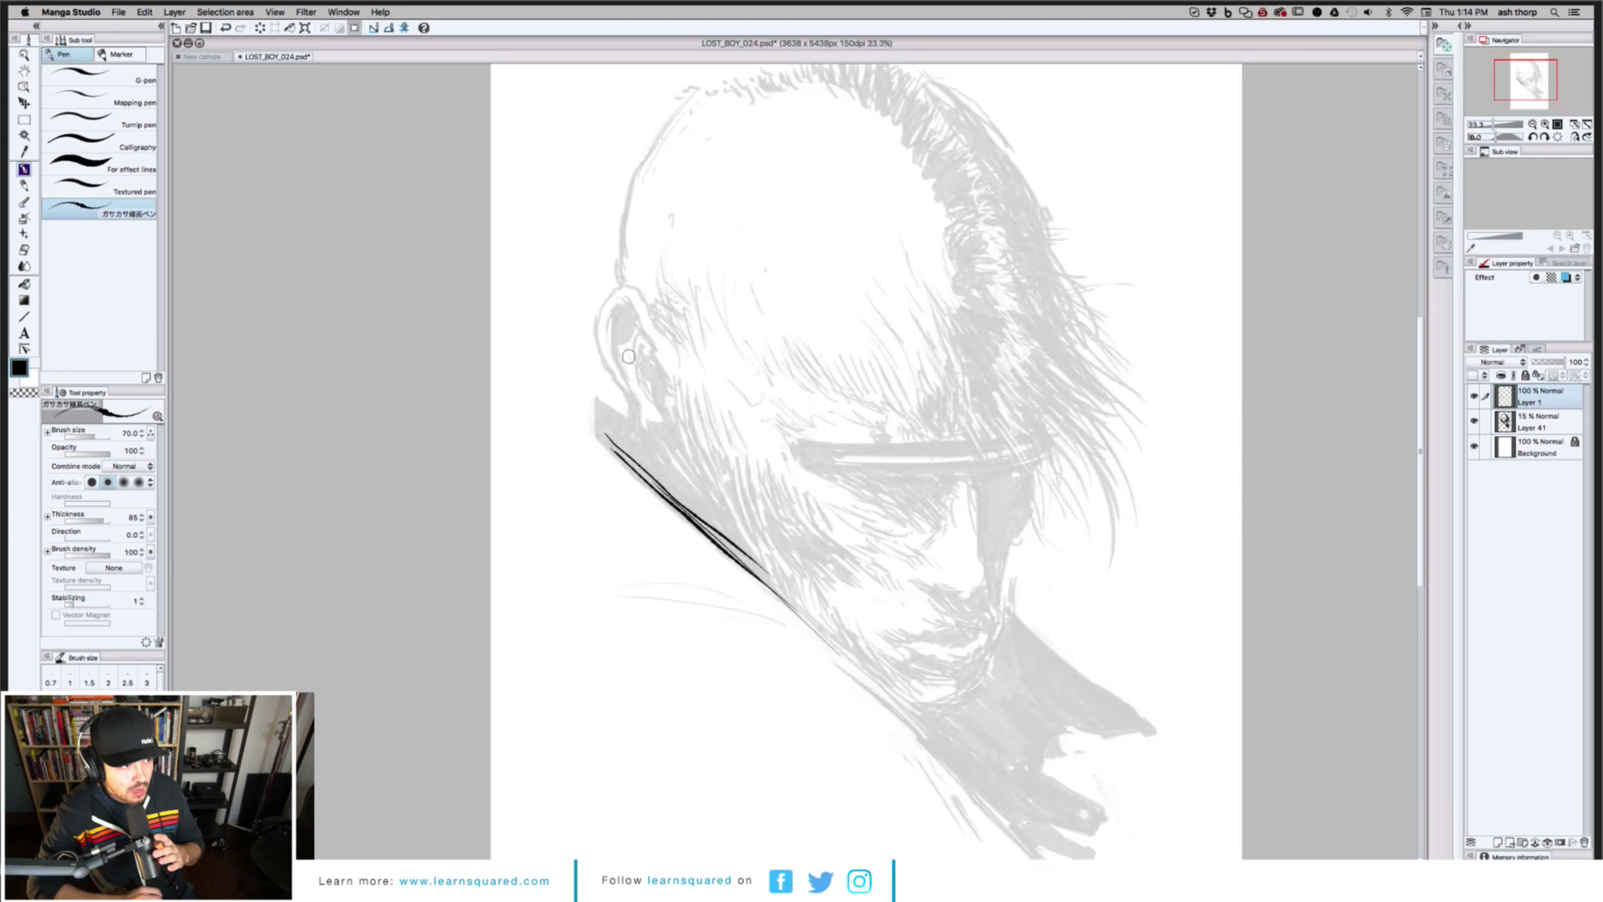
{"action": "mouse_move", "coordinate": [654, 346]}
{"action": "left_mouse_down"}
{"action": "mouse_move", "coordinate": [684, 392]}
{"action": "mouse_move", "coordinate": [622, 303]}
{"action": "mouse_move", "coordinate": [634, 294]}
{"action": "mouse_move", "coordinate": [658, 329]}
{"action": "left_mouse_up"}
{"action": "left_click_drag", "start_coordinate": [1014, 435], "coordinate": [846, 452]}
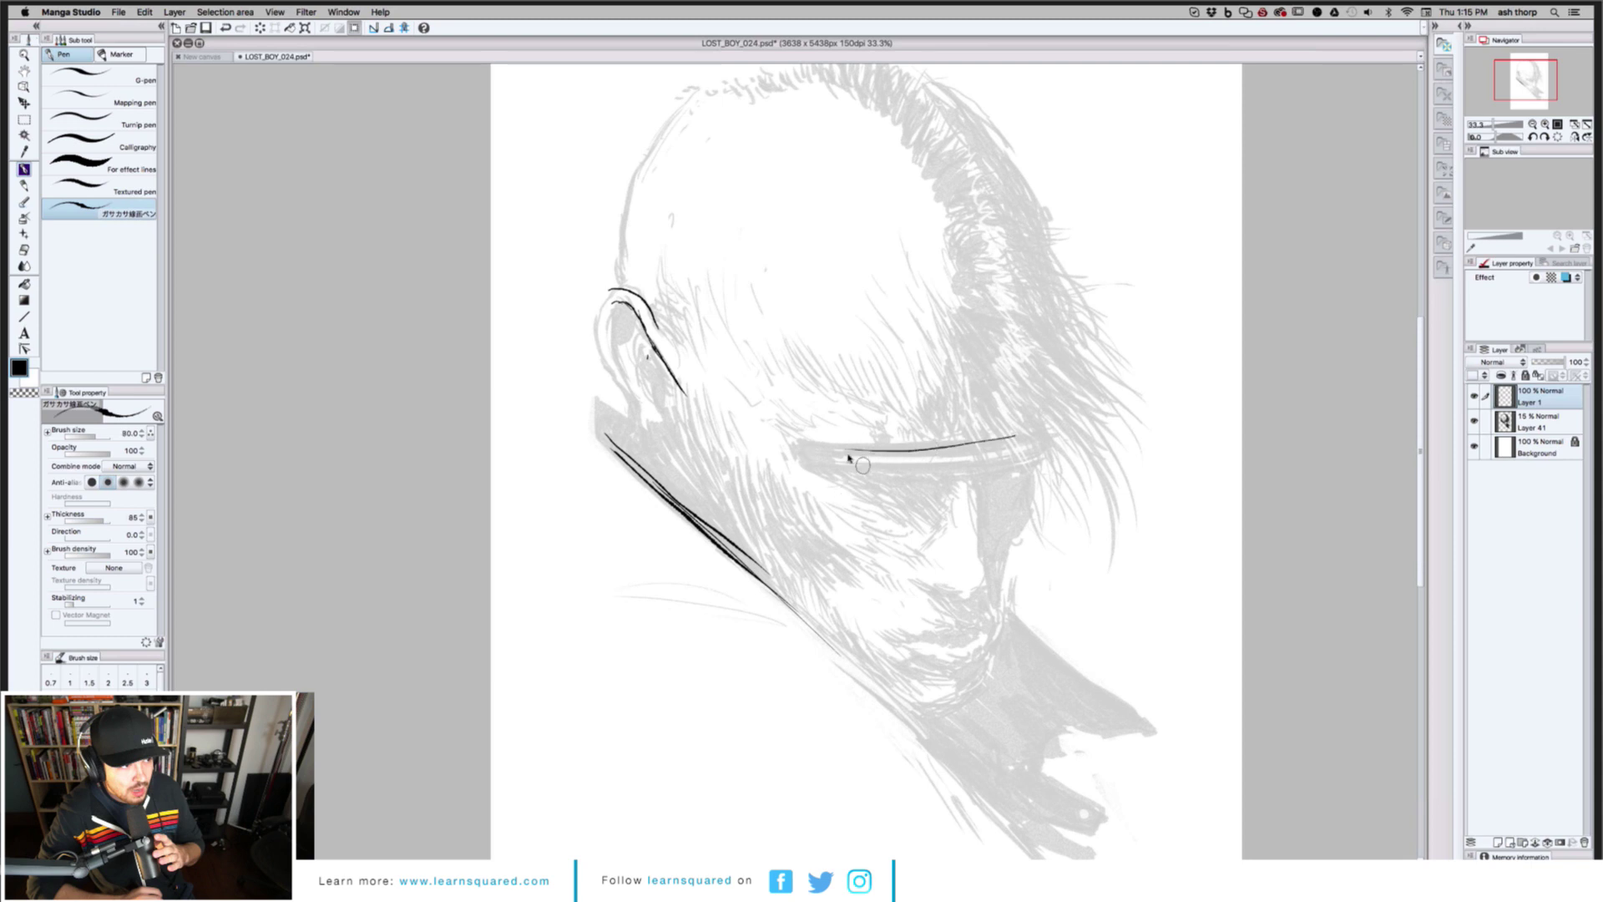
{"action": "key", "text": "bracketright"}
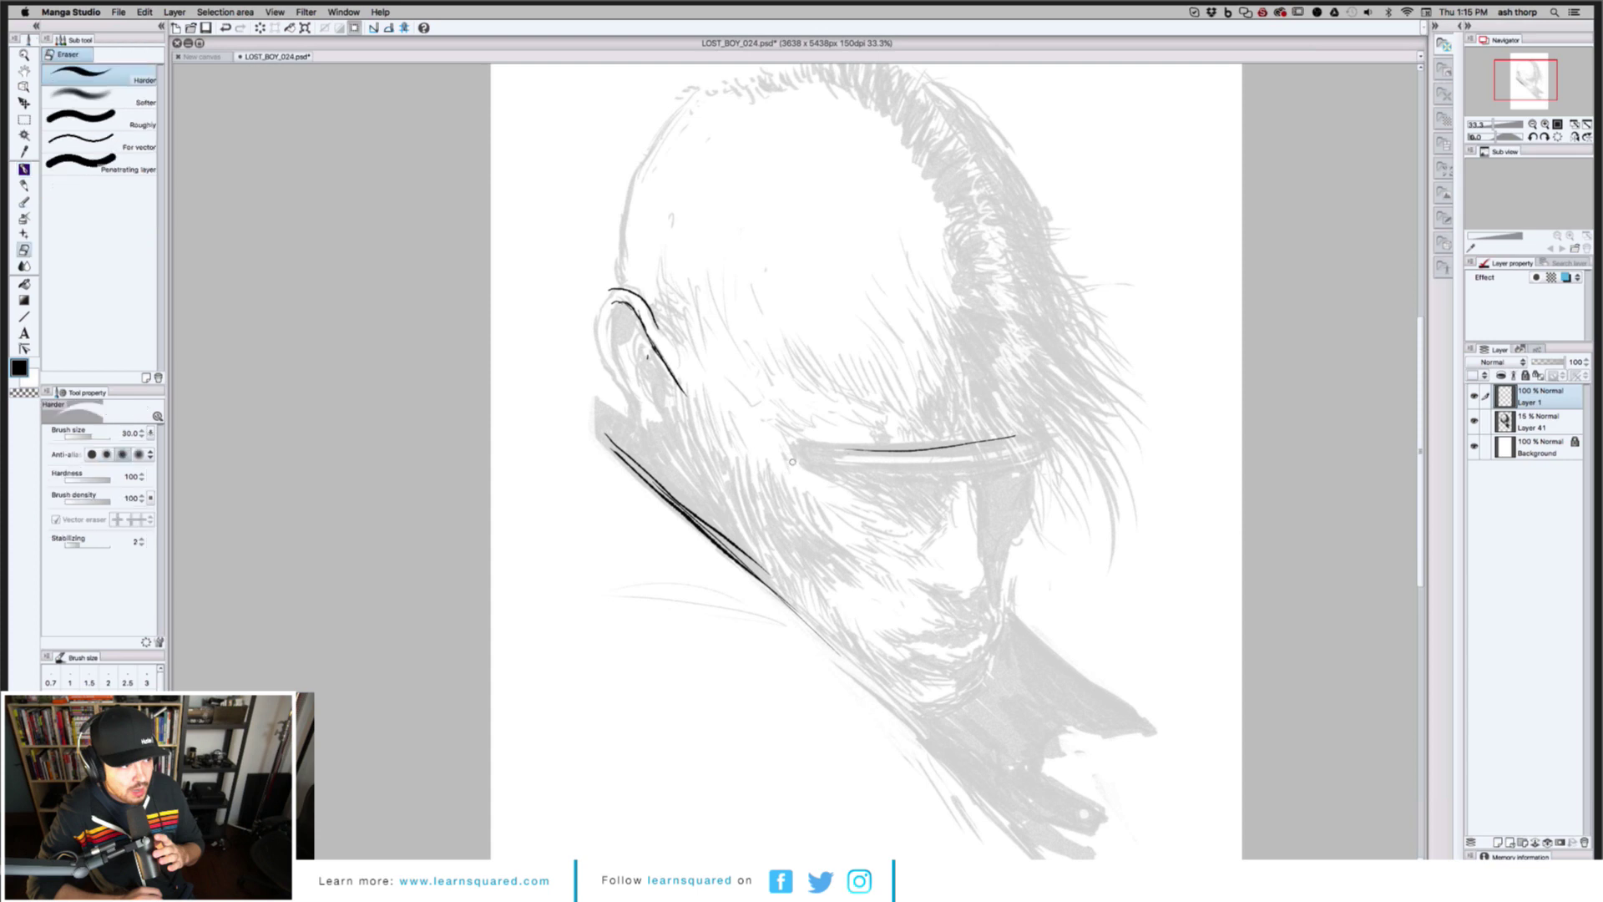
Enlarge the Harder eraser to size 80 and erase the ink line along the visor
{"action": "key", "text": "e"}
{"action": "key", "text": "bracketright"}
{"action": "key", "text": "bracketright"}
{"action": "key", "text": "bracketright"}
{"action": "key", "text": "bracketright"}
{"action": "key", "text": "bracketright"}
{"action": "key", "text": "bracketright"}
{"action": "mouse_move", "coordinate": [860, 451]}
{"action": "left_mouse_down"}
{"action": "mouse_move", "coordinate": [1000, 436]}
{"action": "mouse_move", "coordinate": [875, 454]}
{"action": "mouse_move", "coordinate": [1030, 427]}
{"action": "mouse_move", "coordinate": [797, 451]}
{"action": "left_mouse_up"}
{"action": "key", "text": "m"}
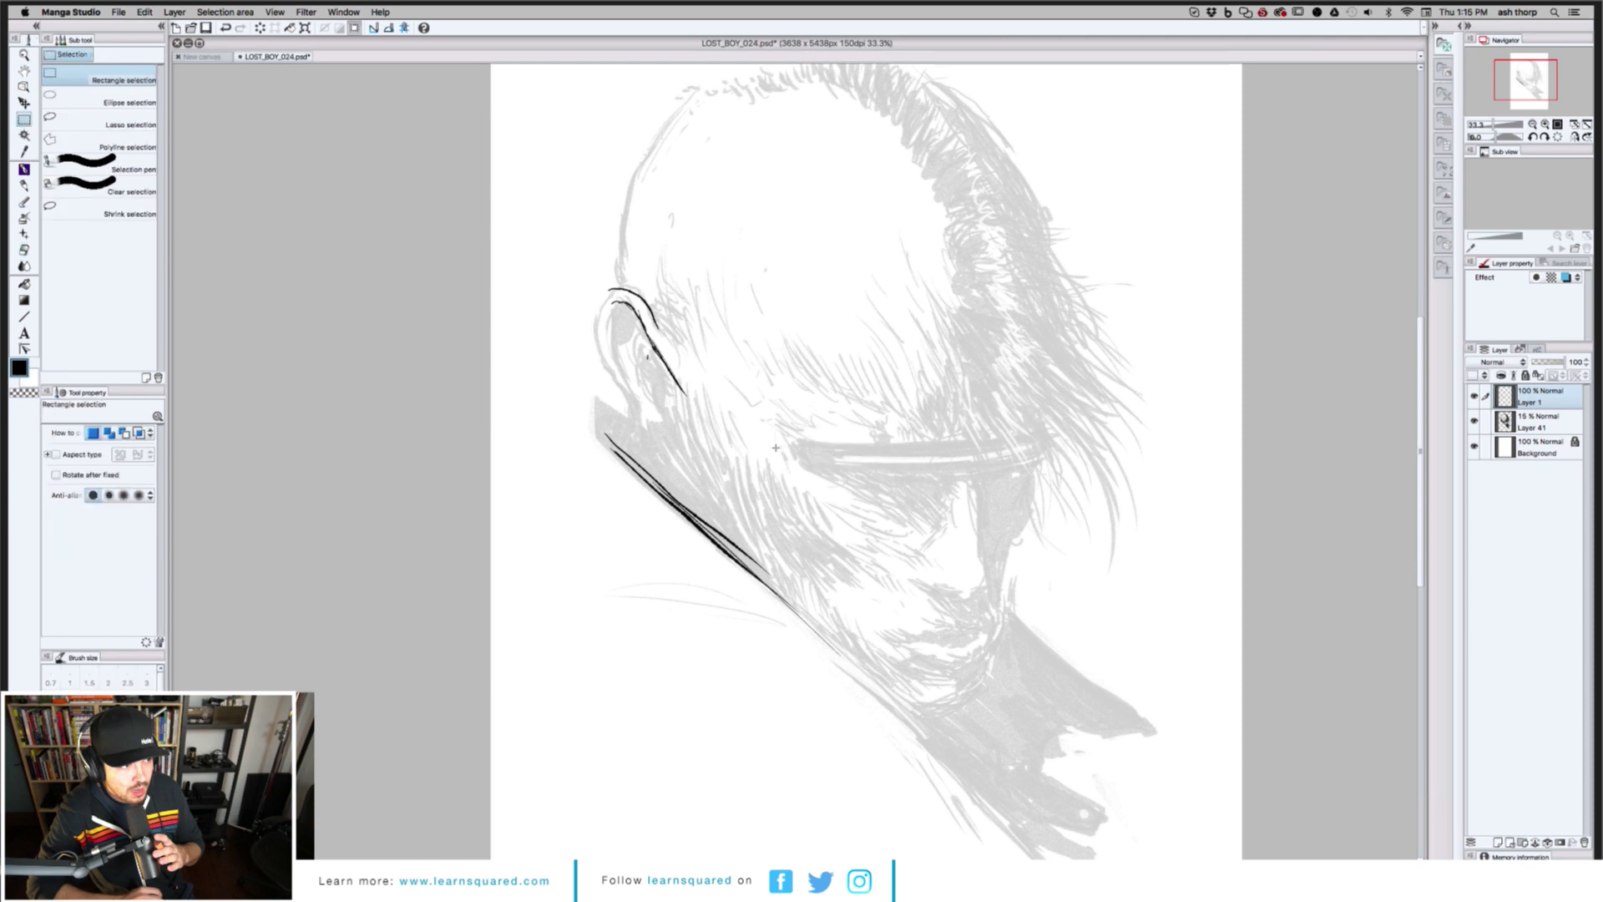
{"action": "key", "text": "b"}
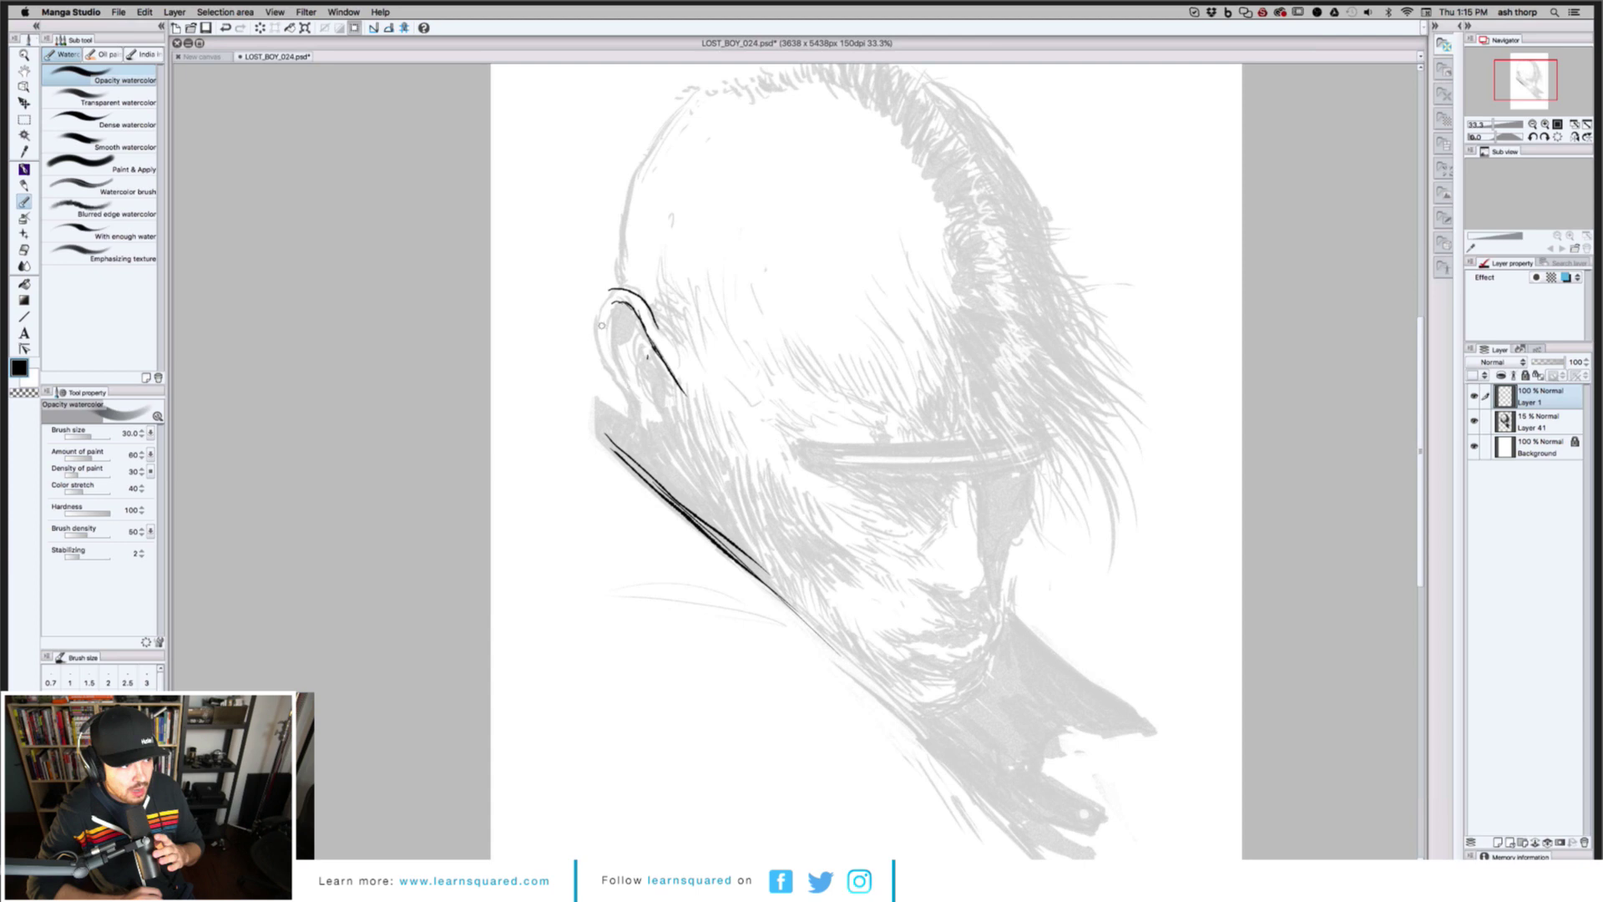
{"action": "left_click_drag", "start_coordinate": [975, 484], "coordinate": [979, 561]}
{"action": "key", "text": "super+z"}
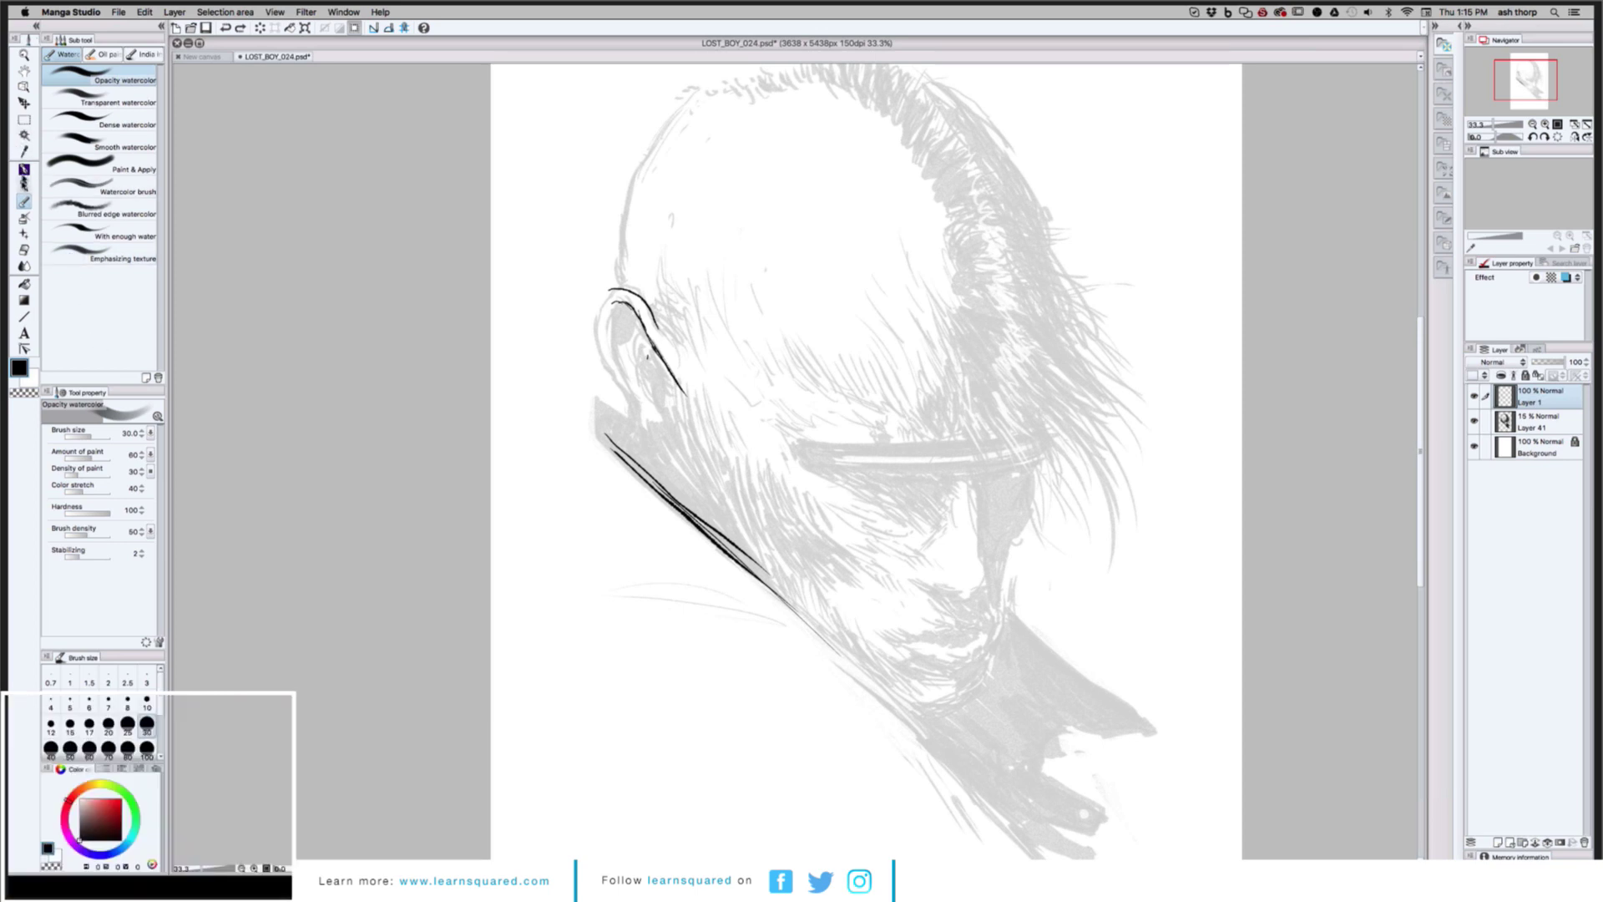
Reselect the imported pen and ink the ear's inner contour and the outline of the mouth opening
{"action": "left_click", "coordinate": [23, 171]}
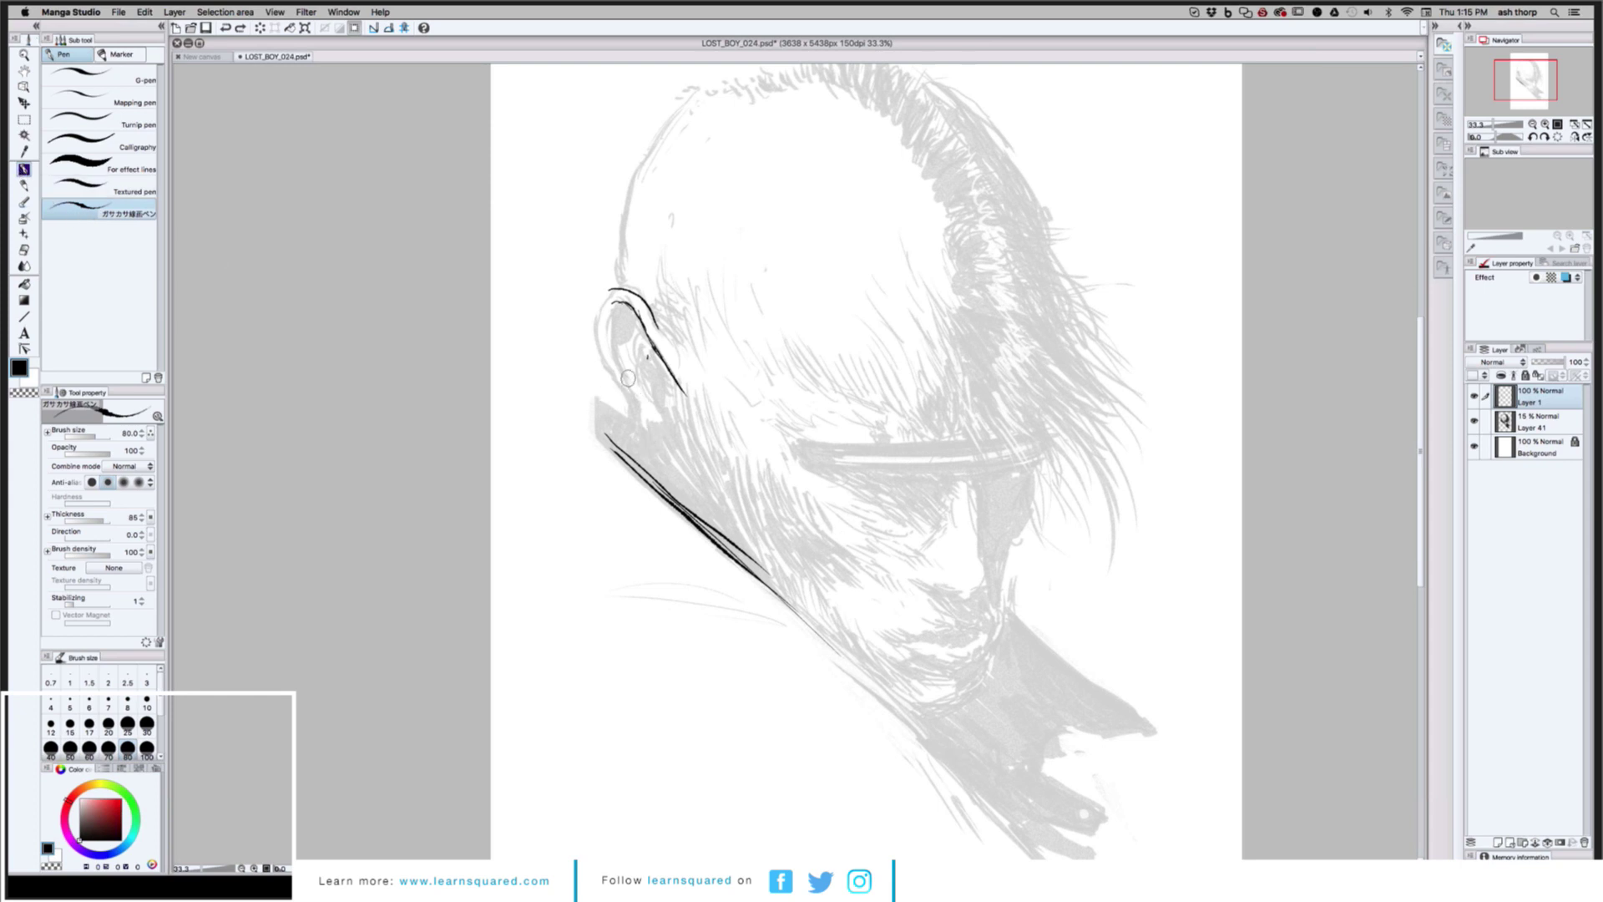
{"action": "mouse_move", "coordinate": [636, 304]}
{"action": "left_mouse_down"}
{"action": "mouse_move", "coordinate": [608, 327]}
{"action": "mouse_move", "coordinate": [616, 365]}
{"action": "left_mouse_up"}
{"action": "mouse_move", "coordinate": [979, 628]}
{"action": "left_mouse_down"}
{"action": "mouse_move", "coordinate": [903, 635]}
{"action": "mouse_move", "coordinate": [989, 629]}
{"action": "left_mouse_up"}
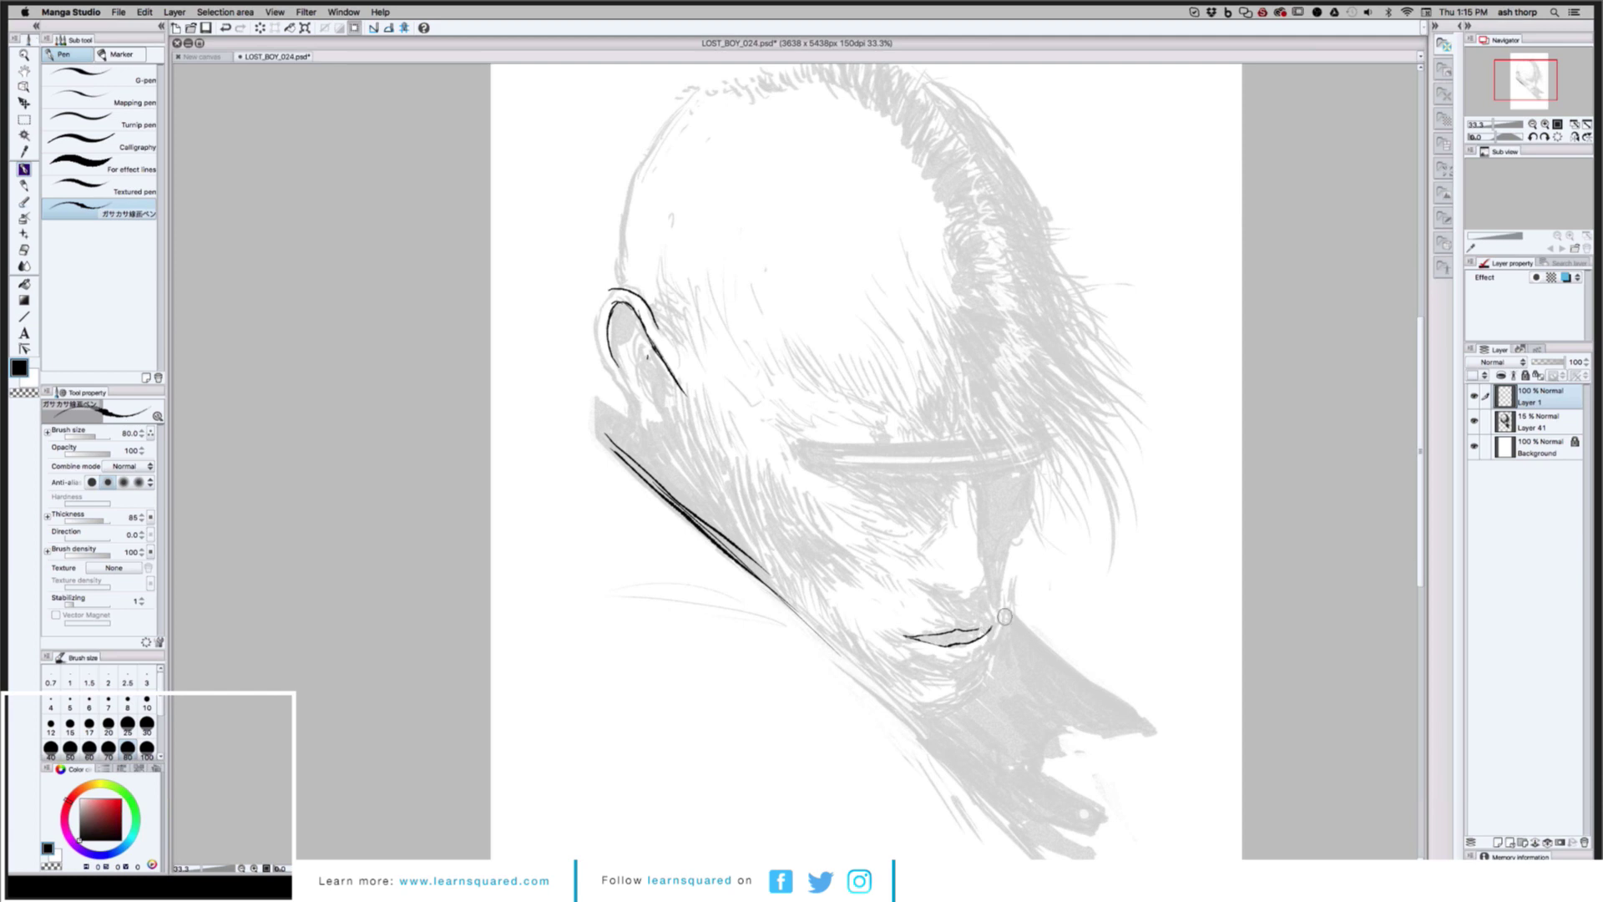
Ink the lower lip line and build up hatching beneath the lip and at the corner of the mouth
{"action": "mouse_move", "coordinate": [509, 412]}
{"action": "left_mouse_down"}
{"action": "mouse_move", "coordinate": [425, 358]}
{"action": "mouse_move", "coordinate": [419, 329]}
{"action": "left_mouse_up"}
{"action": "left_click_drag", "start_coordinate": [891, 561], "coordinate": [808, 571]}
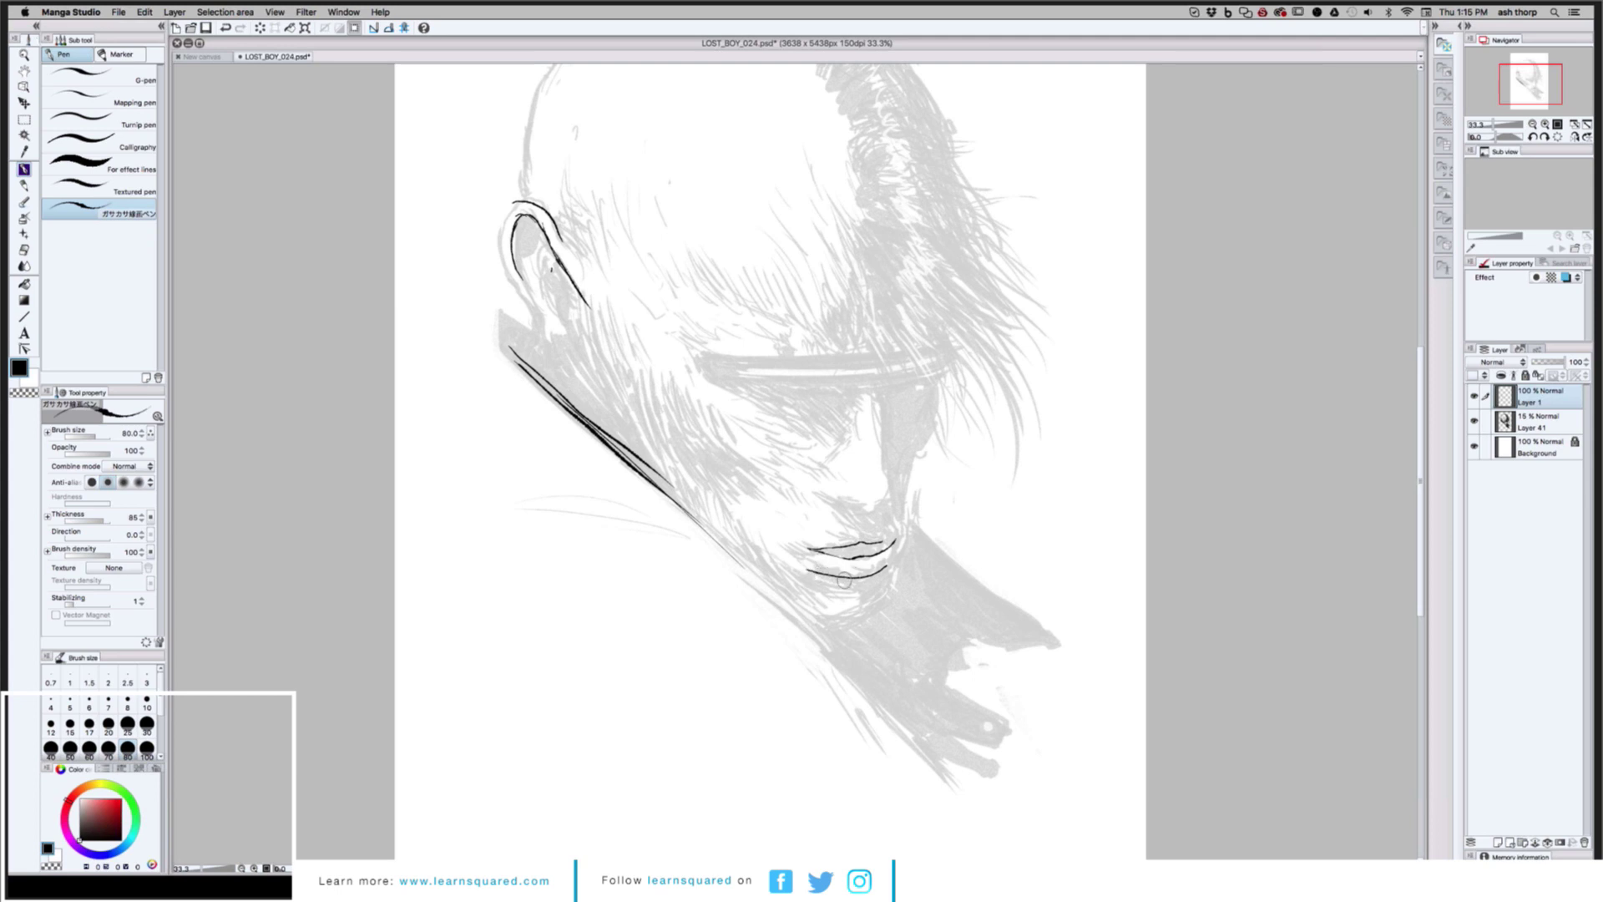
{"action": "mouse_move", "coordinate": [818, 571]}
{"action": "left_mouse_down"}
{"action": "mouse_move", "coordinate": [883, 566]}
{"action": "mouse_move", "coordinate": [822, 576]}
{"action": "mouse_move", "coordinate": [860, 581]}
{"action": "mouse_move", "coordinate": [810, 582]}
{"action": "mouse_move", "coordinate": [868, 571]}
{"action": "mouse_move", "coordinate": [825, 546]}
{"action": "mouse_move", "coordinate": [848, 559]}
{"action": "mouse_move", "coordinate": [875, 547]}
{"action": "left_mouse_up"}
{"action": "scroll", "coordinate": [875, 547], "scroll_direction": "up", "scroll_amount": 1}
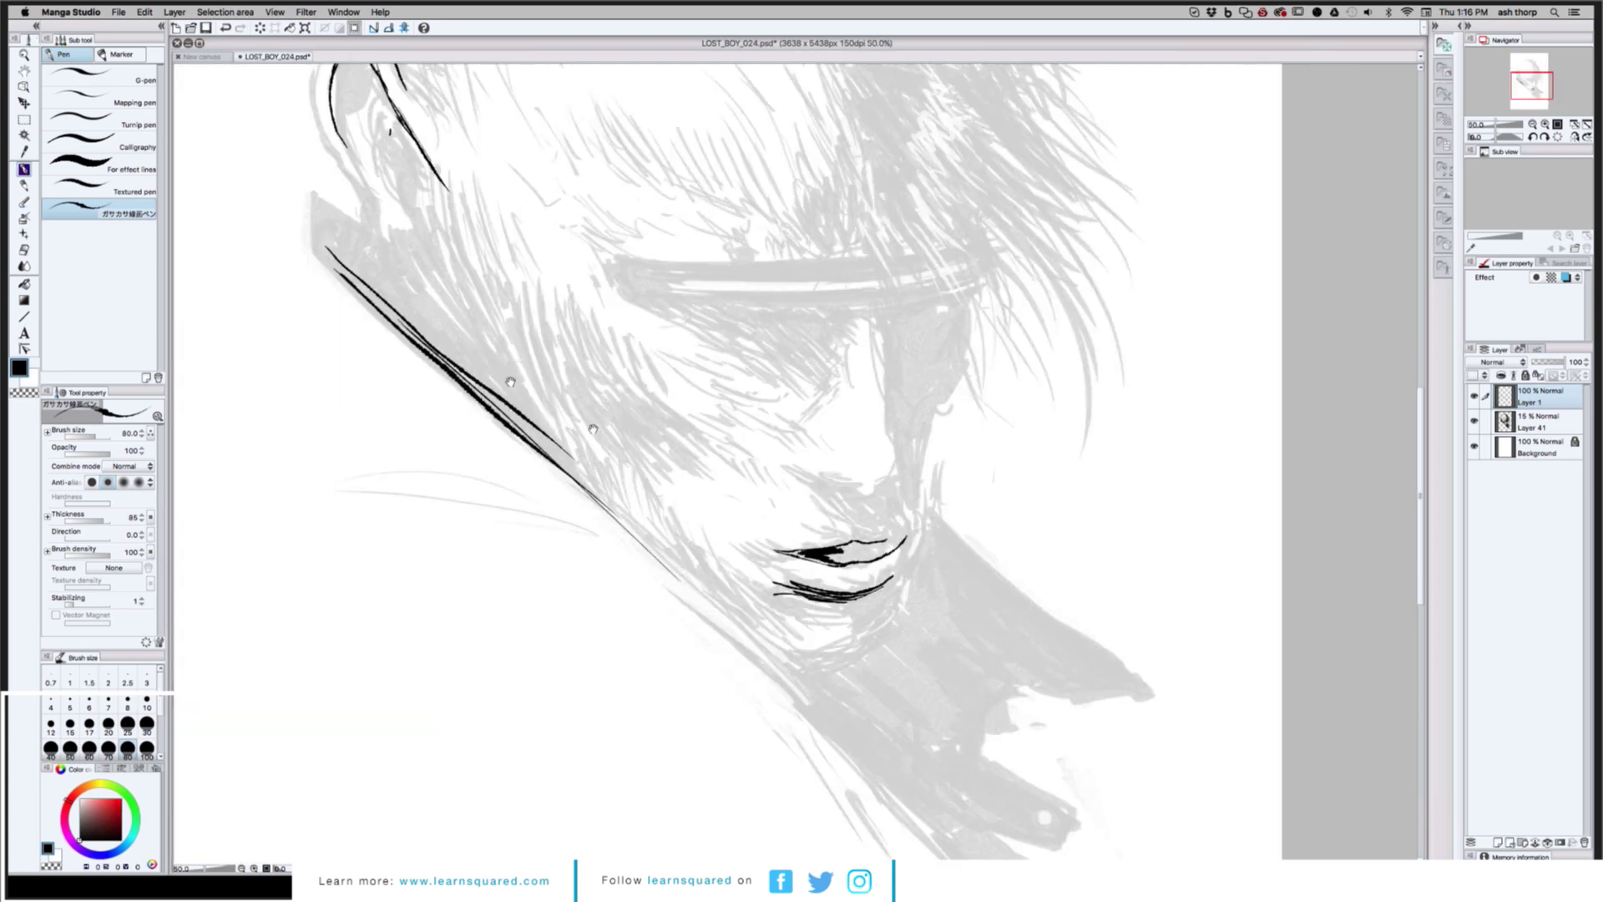
{"action": "left_click_drag", "start_coordinate": [593, 429], "coordinate": [435, 333]}
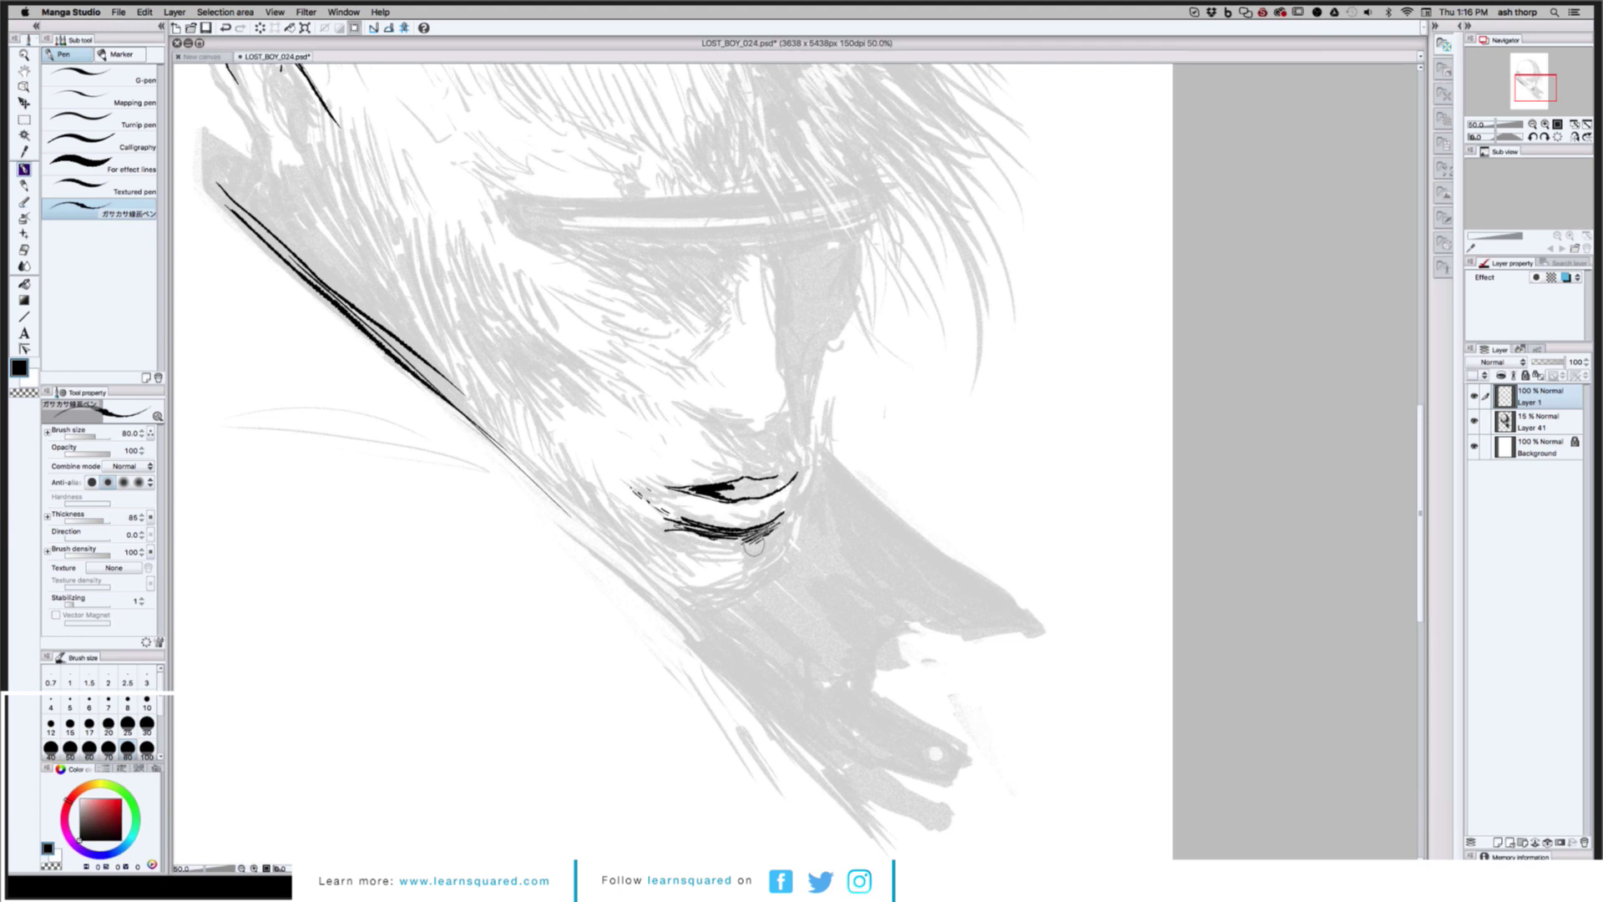
{"action": "mouse_move", "coordinate": [754, 546]}
{"action": "left_mouse_down"}
{"action": "mouse_move", "coordinate": [781, 522]}
{"action": "mouse_move", "coordinate": [728, 526]}
{"action": "left_mouse_up"}
{"action": "left_click_drag", "start_coordinate": [683, 447], "coordinate": [703, 456]}
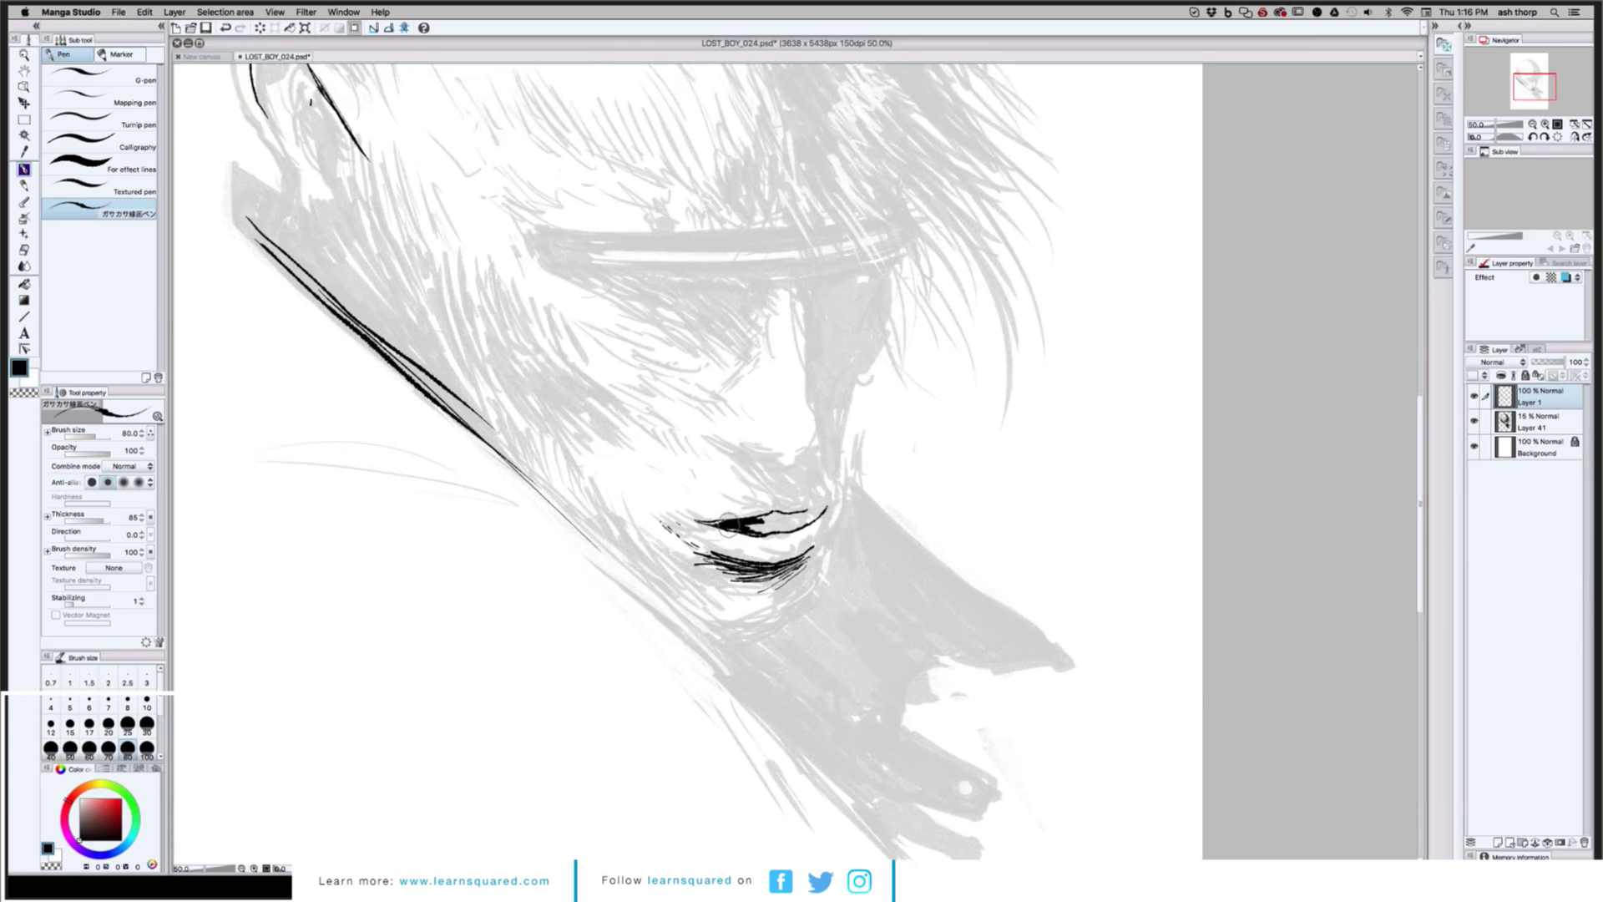
Fill the mouth opening solid black using the Textured pen at brush size 17 with Stabilizing 0
{"action": "left_click", "coordinate": [129, 188]}
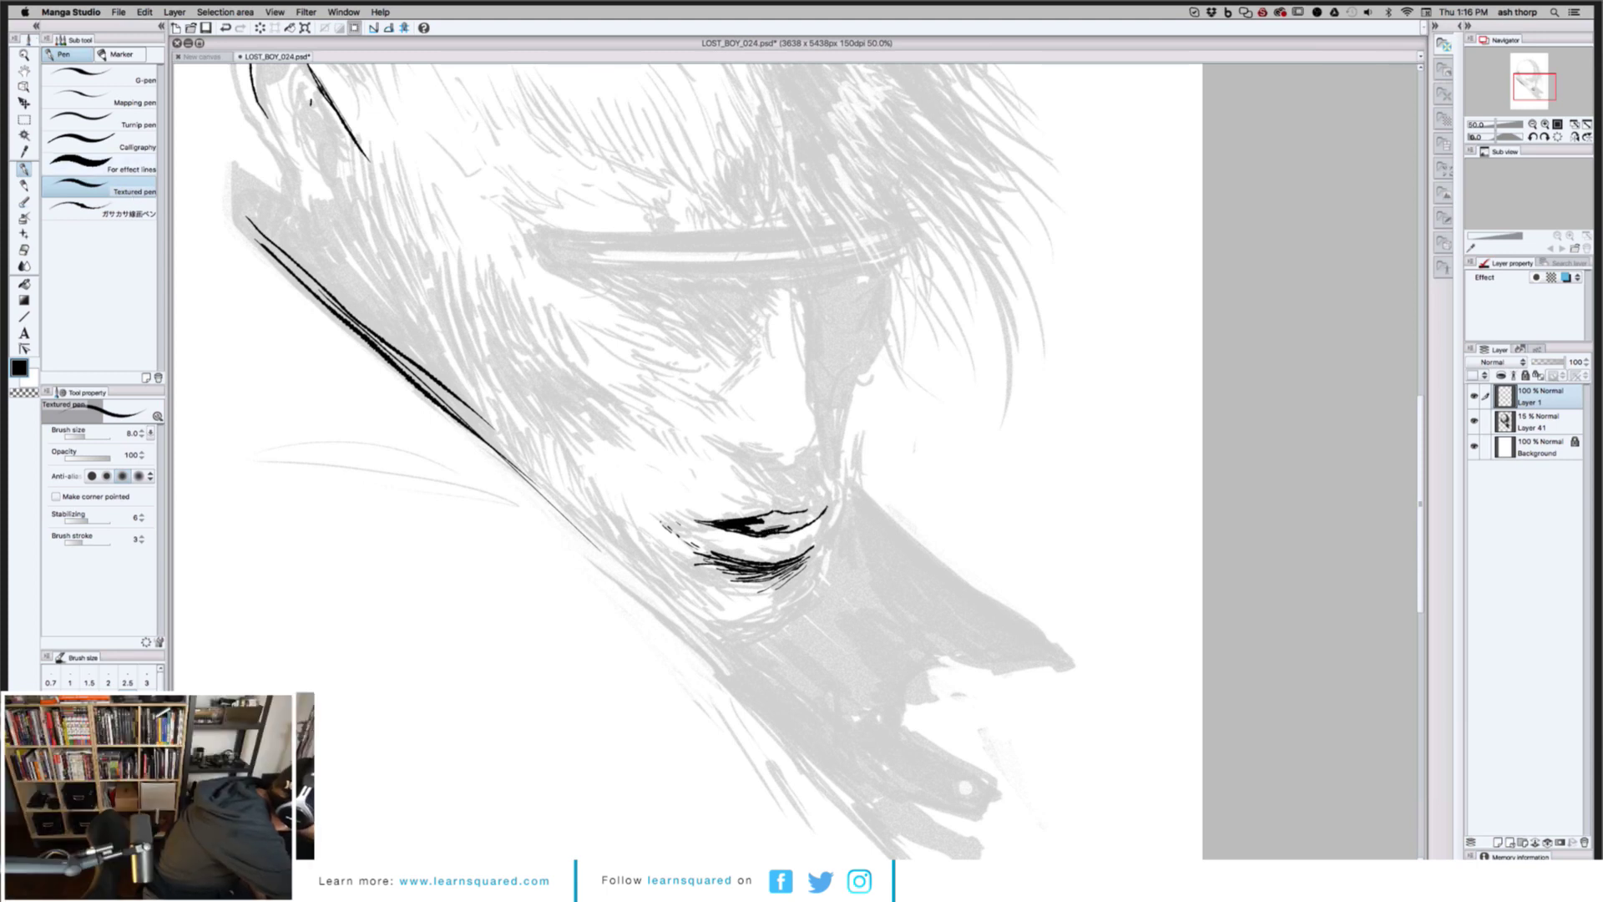
{"action": "key", "text": "bracketright"}
{"action": "key", "text": "bracketright"}
{"action": "key", "text": "bracketright"}
{"action": "key", "text": "bracketright"}
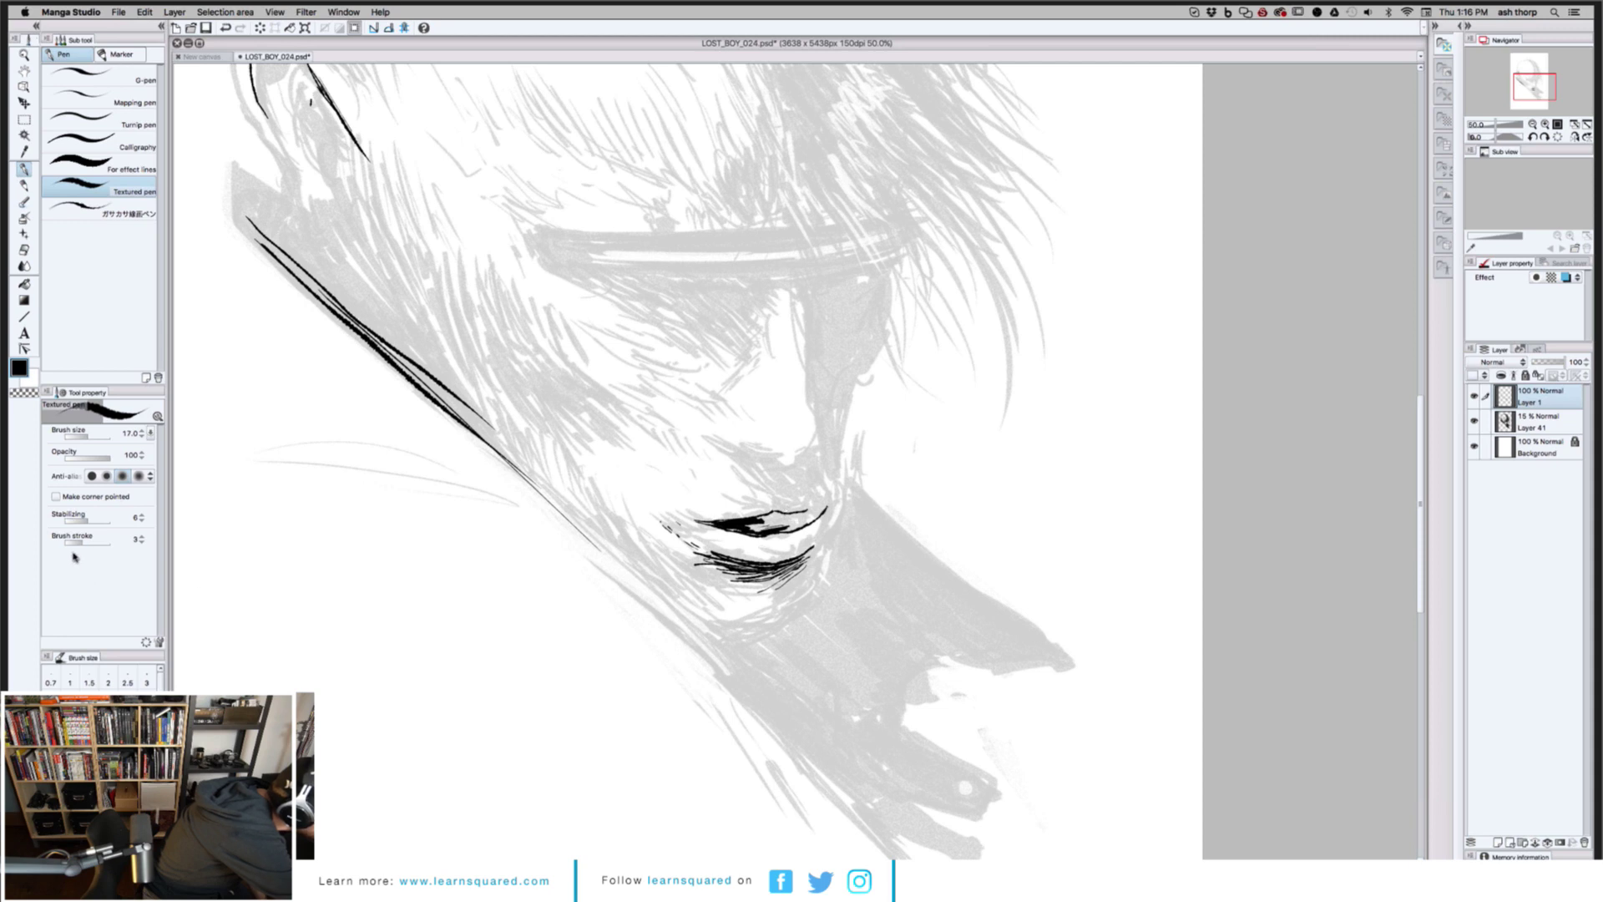
{"action": "left_click", "coordinate": [70, 517]}
{"action": "mouse_move", "coordinate": [792, 523]}
{"action": "left_mouse_down"}
{"action": "mouse_move", "coordinate": [749, 529]}
{"action": "mouse_move", "coordinate": [792, 519]}
{"action": "mouse_move", "coordinate": [775, 533]}
{"action": "left_mouse_up"}
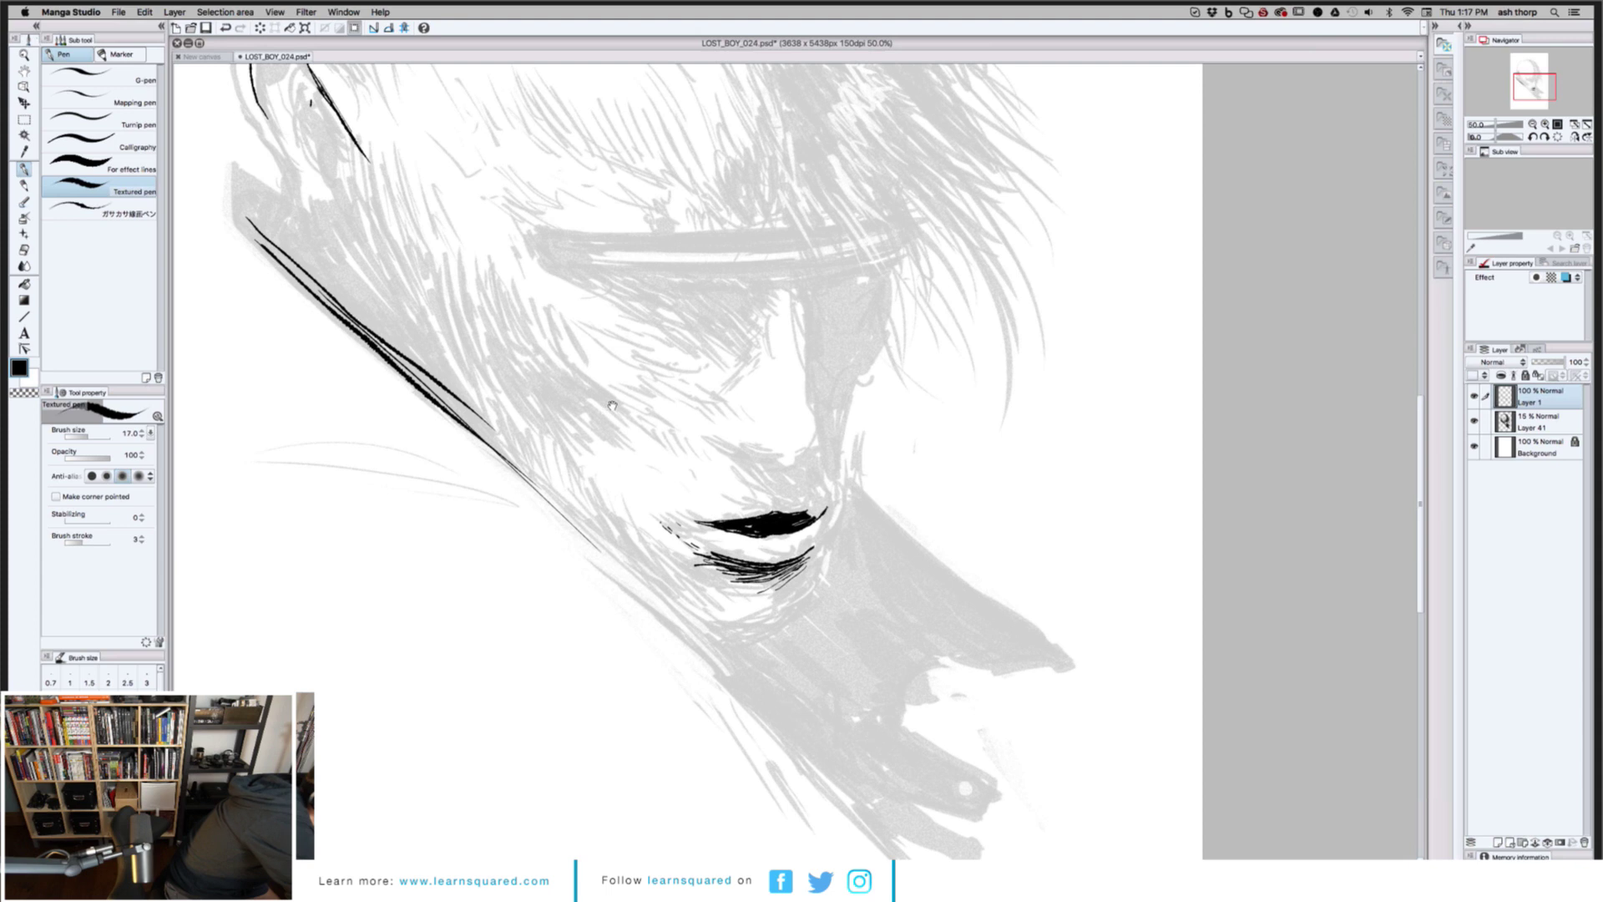
Ink the underside of the nose with the Textured pen and extend it toward the tip with the imported pen at size 30
{"action": "left_click_drag", "start_coordinate": [613, 406], "coordinate": [607, 420]}
{"action": "left_click_drag", "start_coordinate": [726, 458], "coordinate": [789, 483]}
{"action": "left_click", "coordinate": [92, 212]}
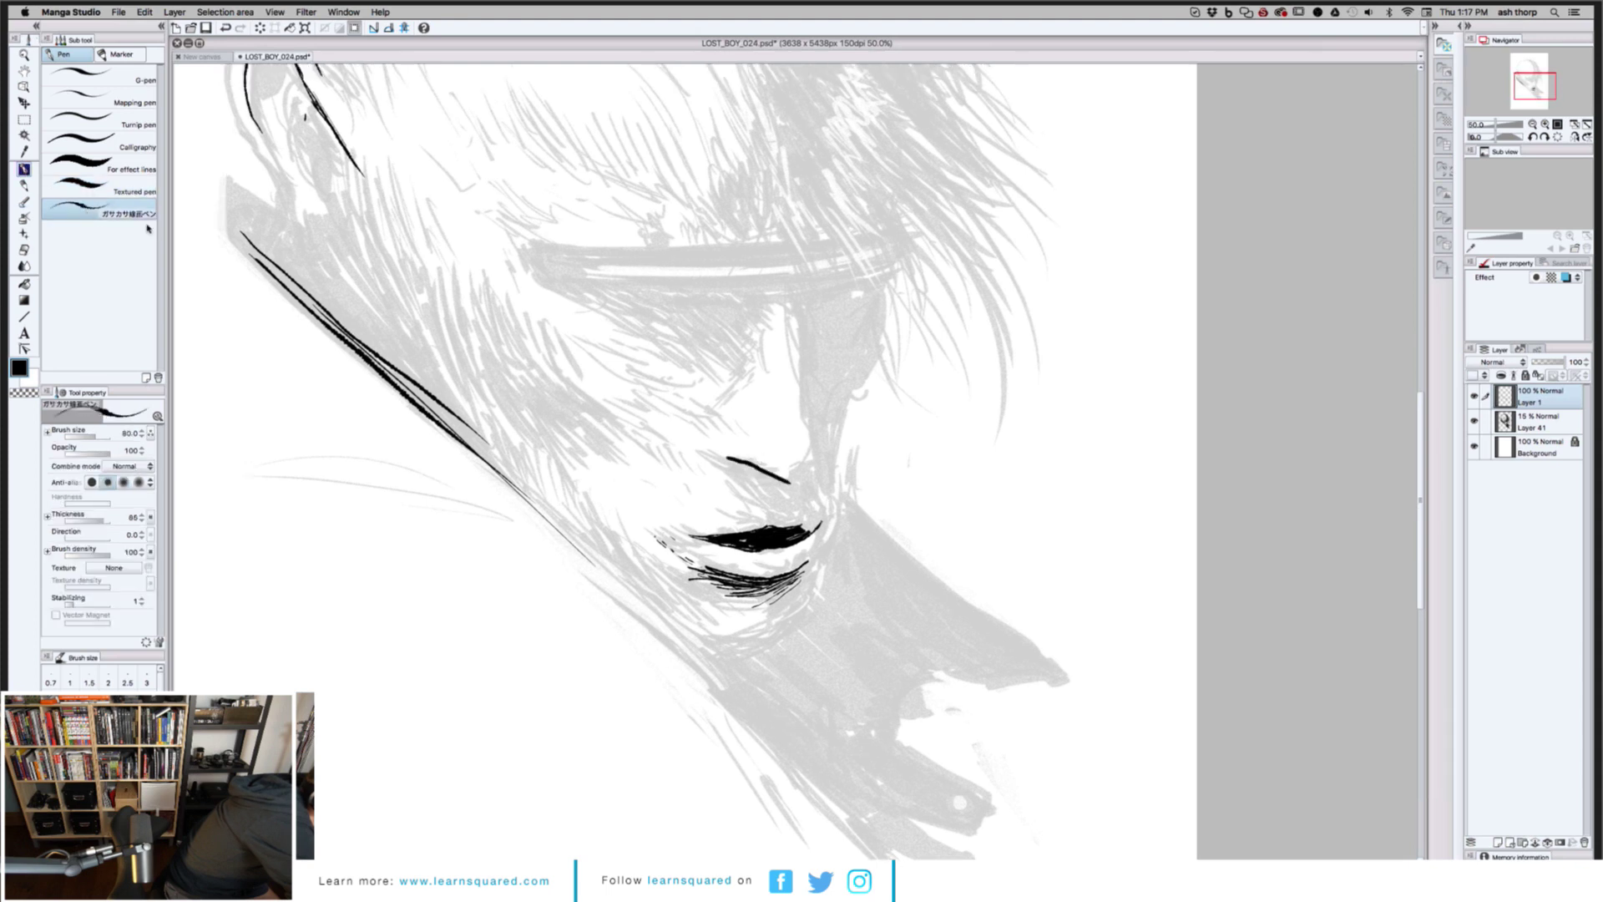
{"action": "key", "text": "bracketleft"}
{"action": "key", "text": "bracketleft"}
{"action": "key", "text": "bracketleft"}
{"action": "key", "text": "bracketleft"}
{"action": "key", "text": "bracketleft"}
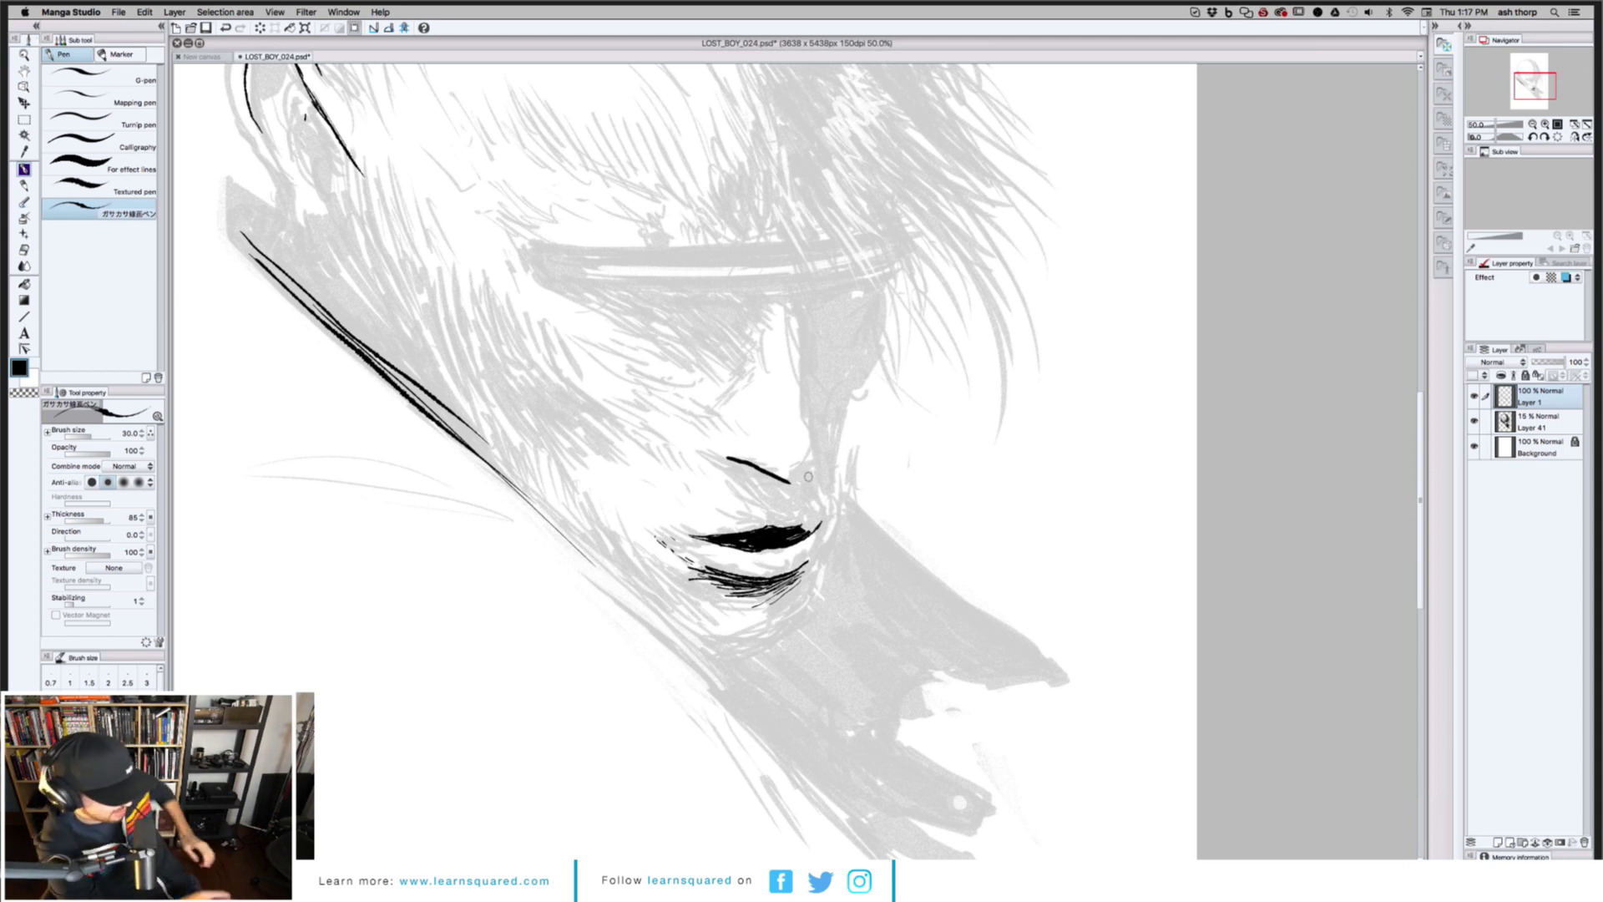
{"action": "left_click_drag", "start_coordinate": [808, 475], "coordinate": [800, 476]}
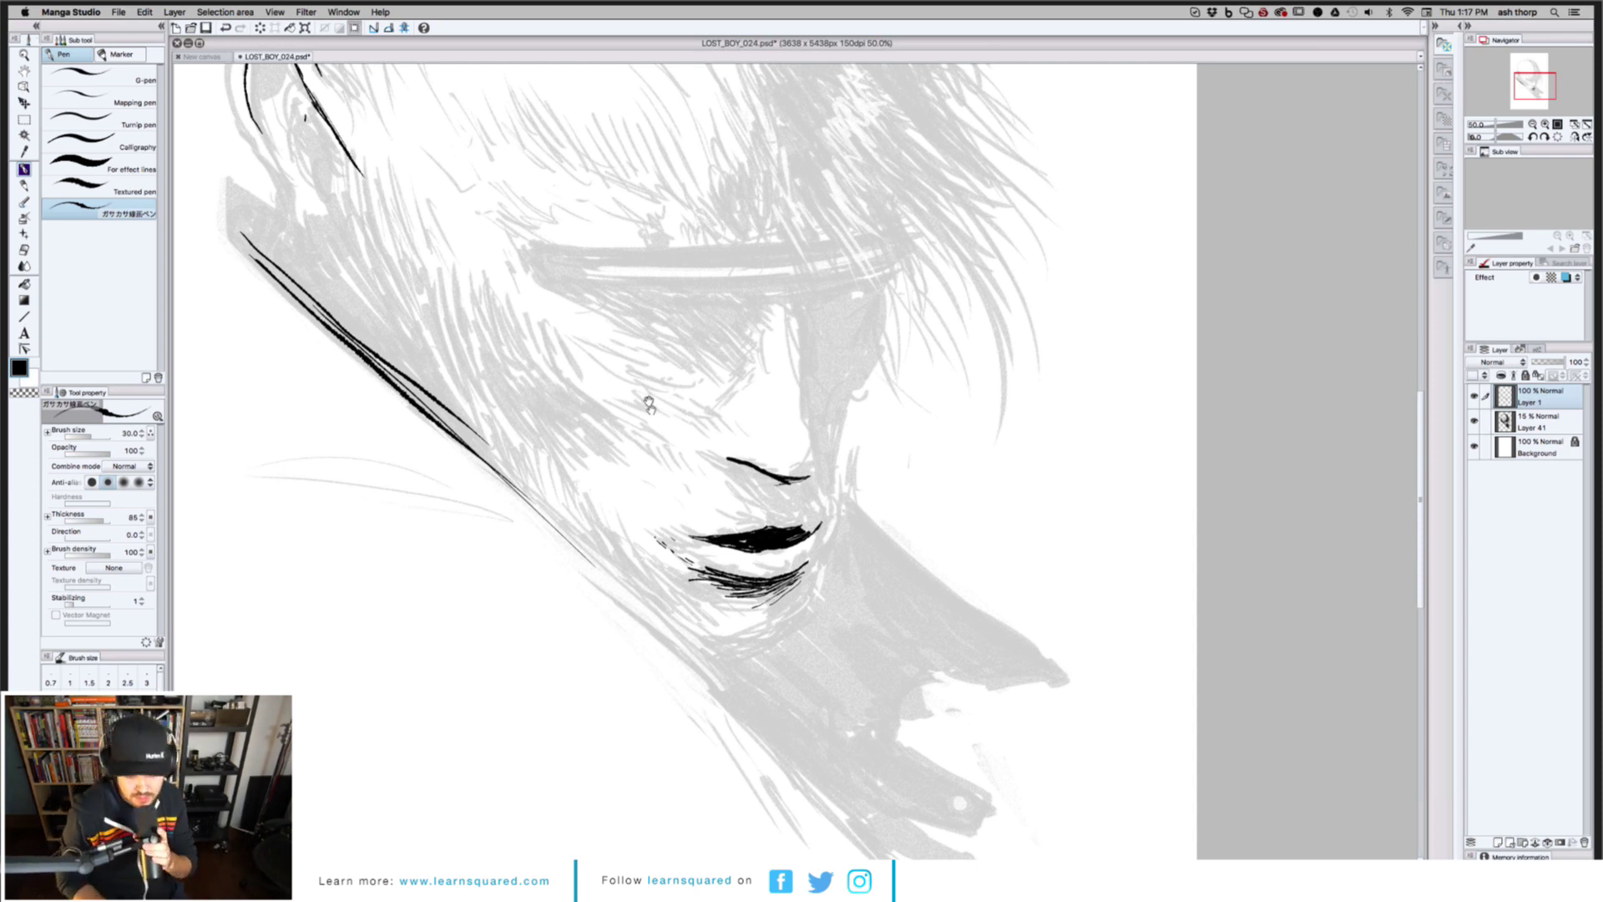
Ink the nostril curve and philtrum line, and add fine hatching beside the nose and at the lips' edge
{"action": "mouse_move", "coordinate": [649, 405]}
{"action": "left_mouse_down"}
{"action": "mouse_move", "coordinate": [626, 393]}
{"action": "mouse_move", "coordinate": [710, 450]}
{"action": "left_mouse_up"}
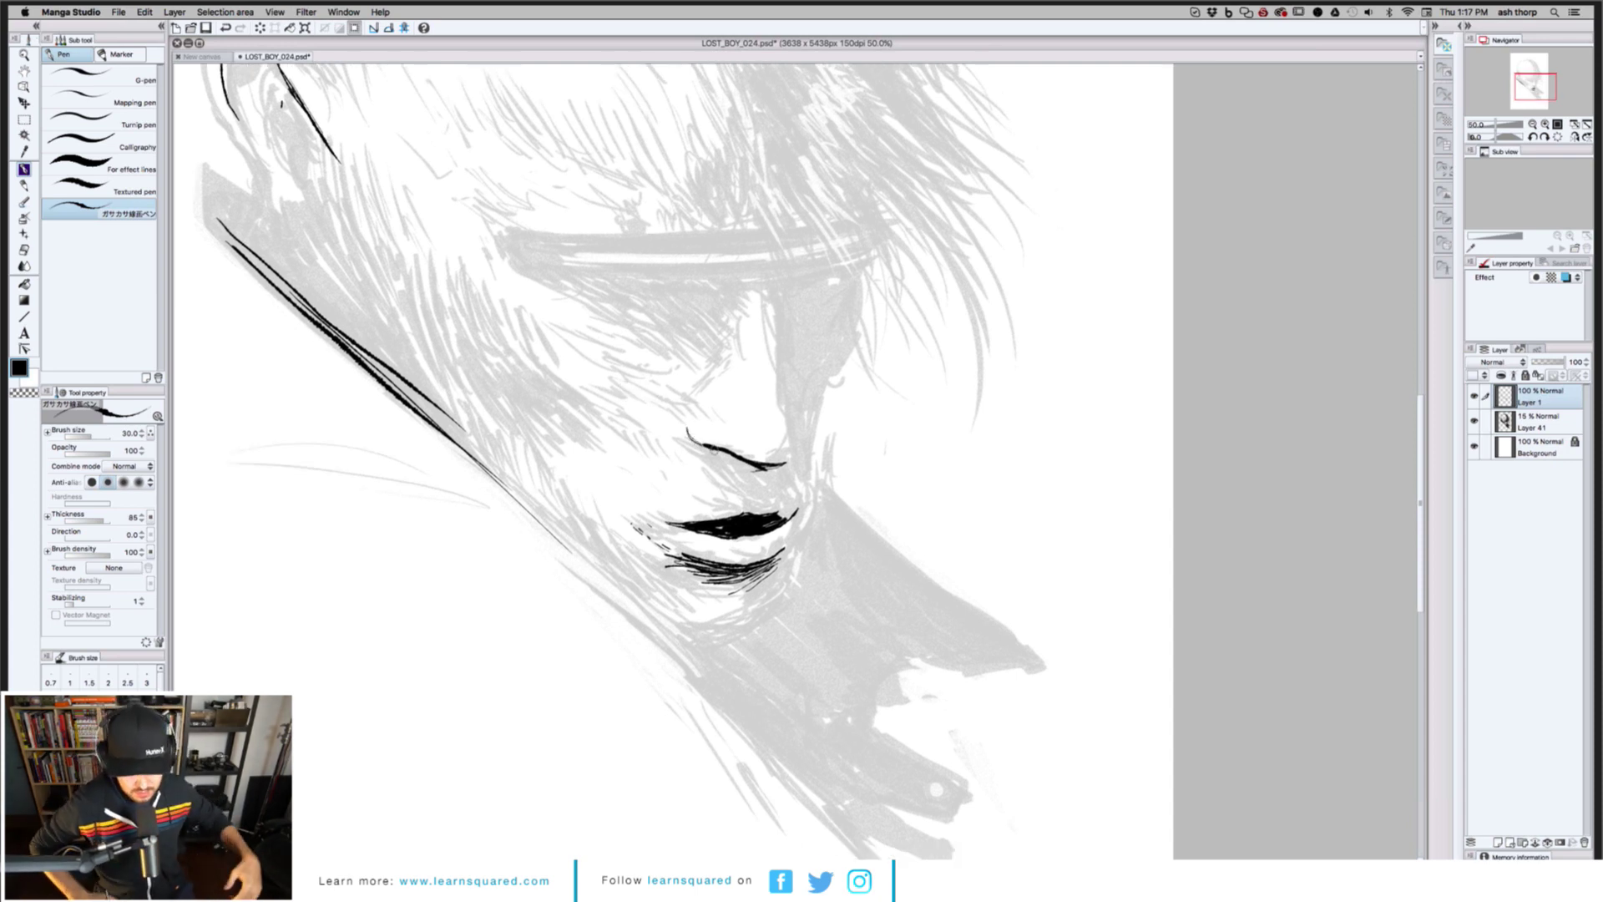
{"action": "left_click_drag", "start_coordinate": [745, 507], "coordinate": [734, 473]}
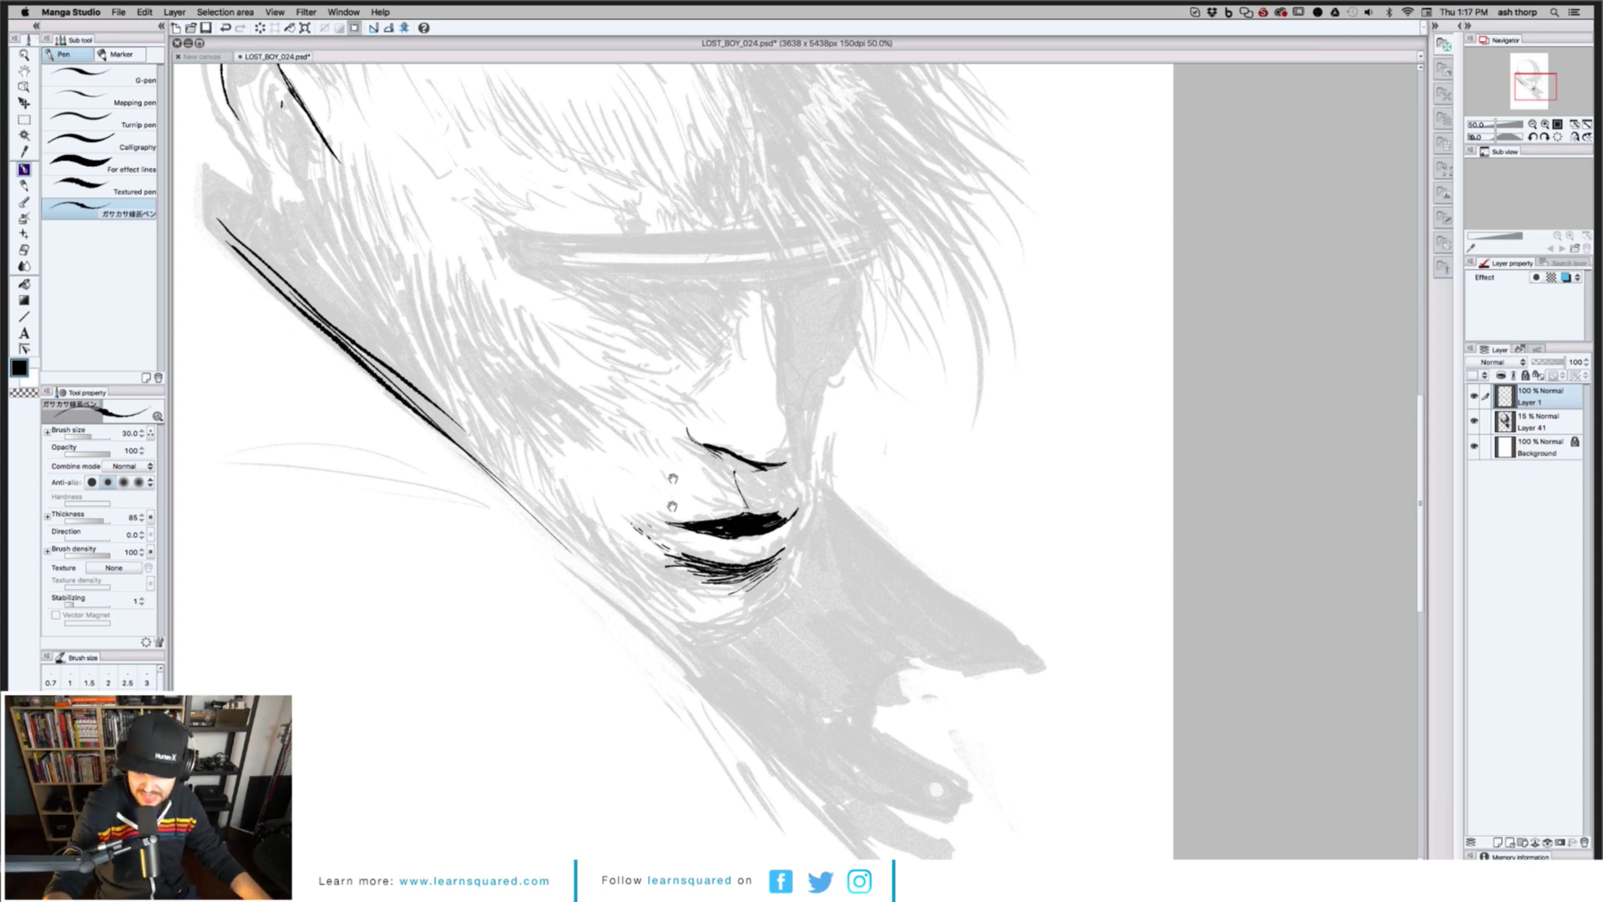
{"action": "mouse_move", "coordinate": [672, 478]}
{"action": "left_mouse_down"}
{"action": "mouse_move", "coordinate": [672, 507]}
{"action": "mouse_move", "coordinate": [695, 472]}
{"action": "left_mouse_up"}
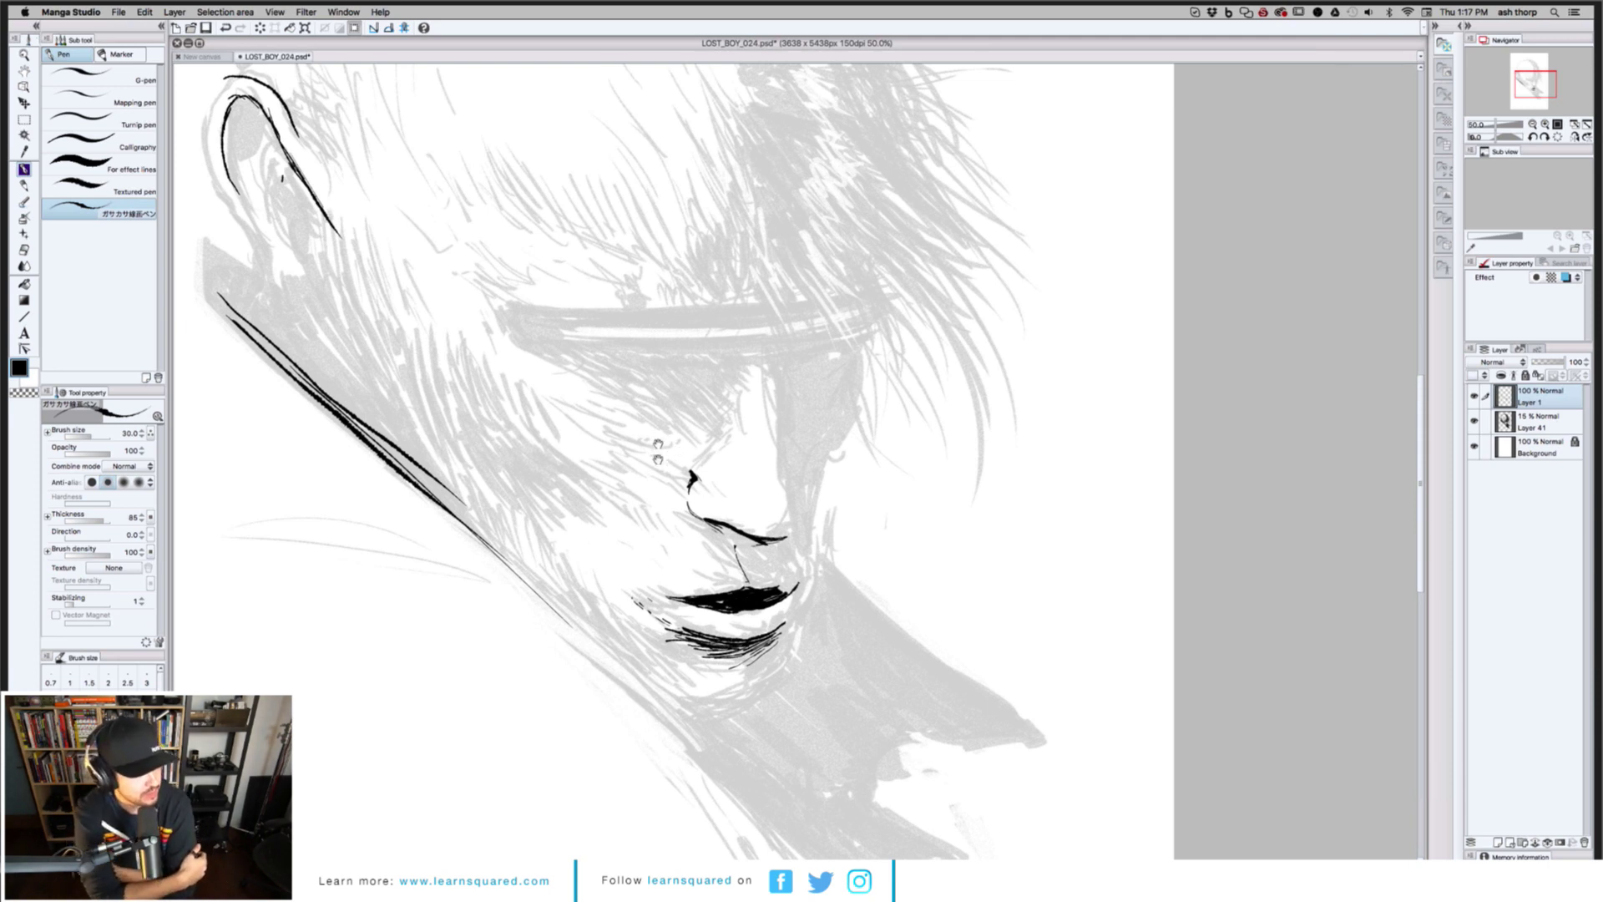
{"action": "left_click_drag", "start_coordinate": [658, 453], "coordinate": [658, 465]}
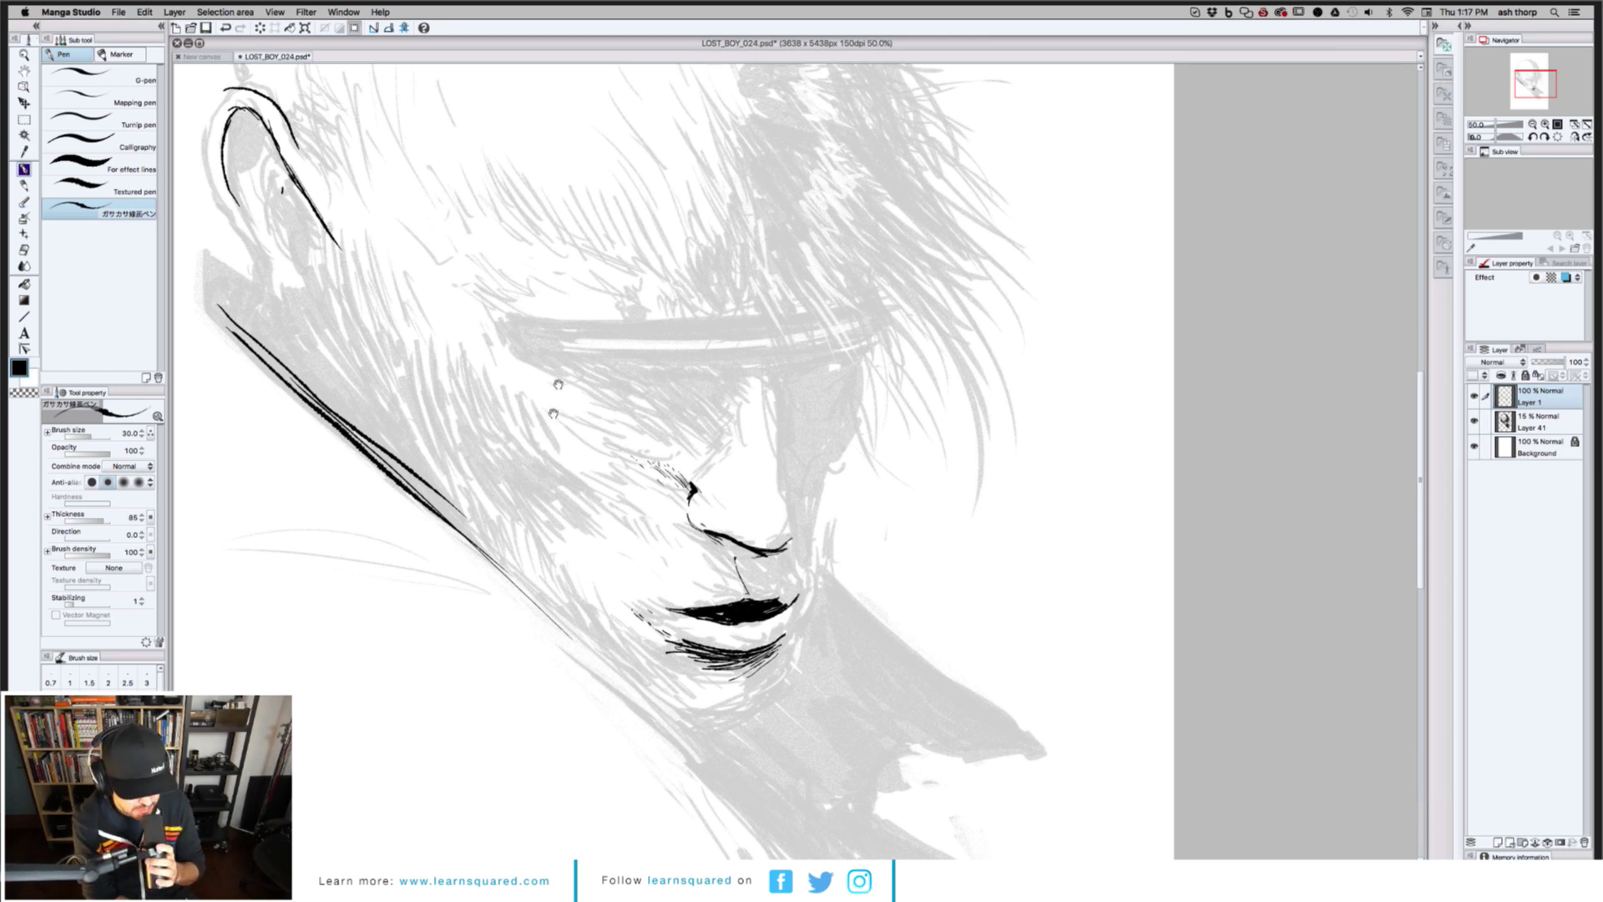
{"action": "left_click_drag", "start_coordinate": [552, 413], "coordinate": [564, 364]}
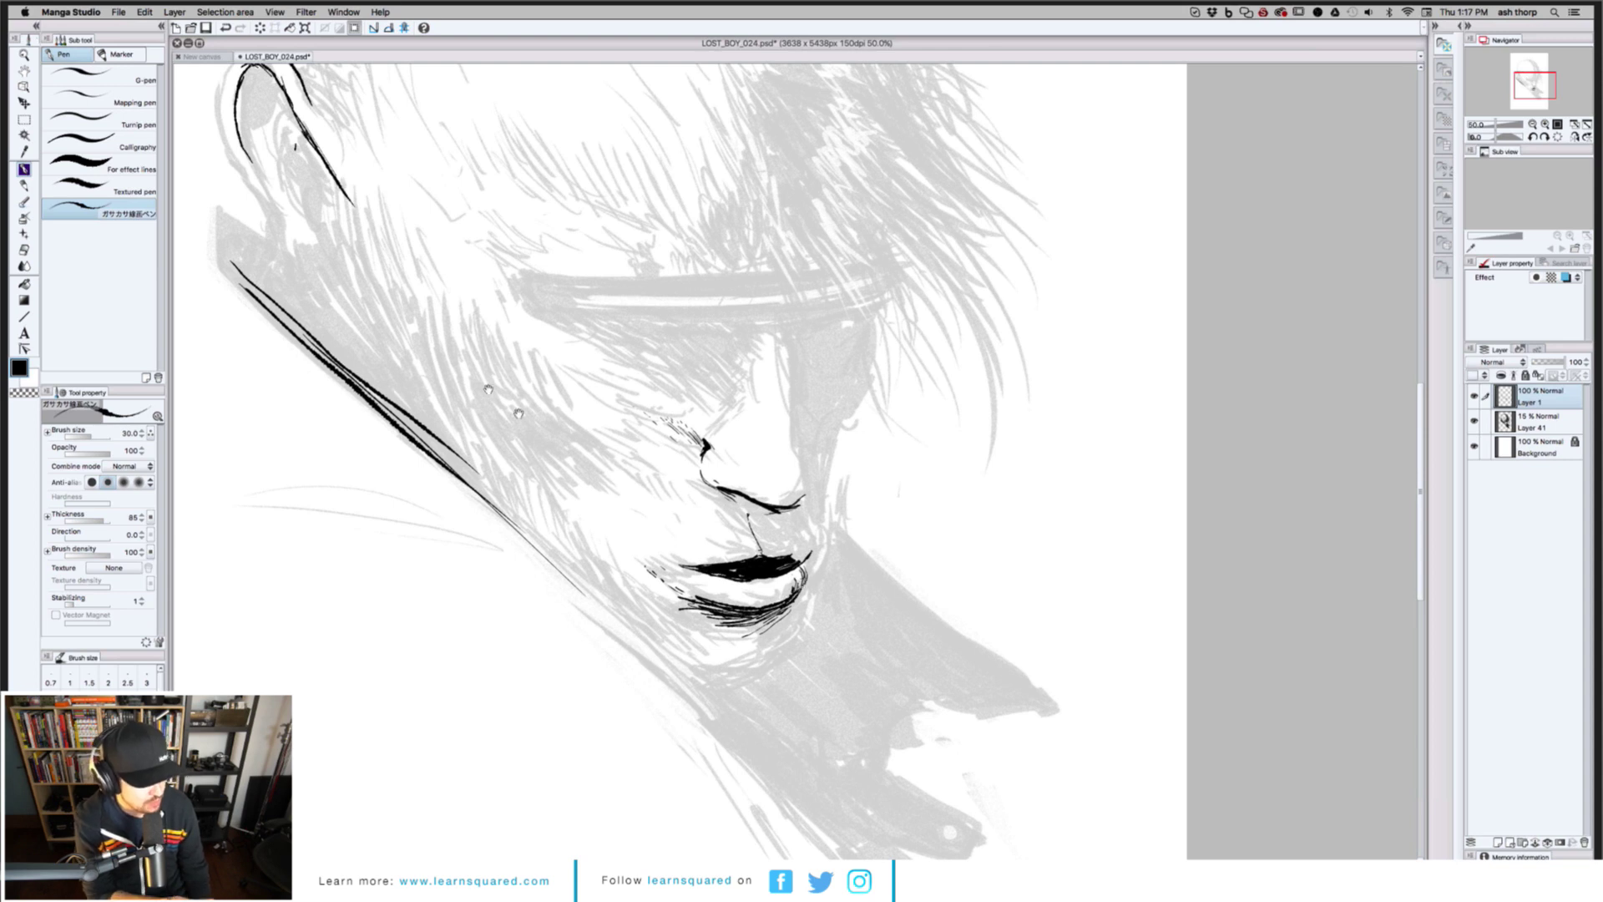
{"action": "left_click_drag", "start_coordinate": [533, 420], "coordinate": [588, 461]}
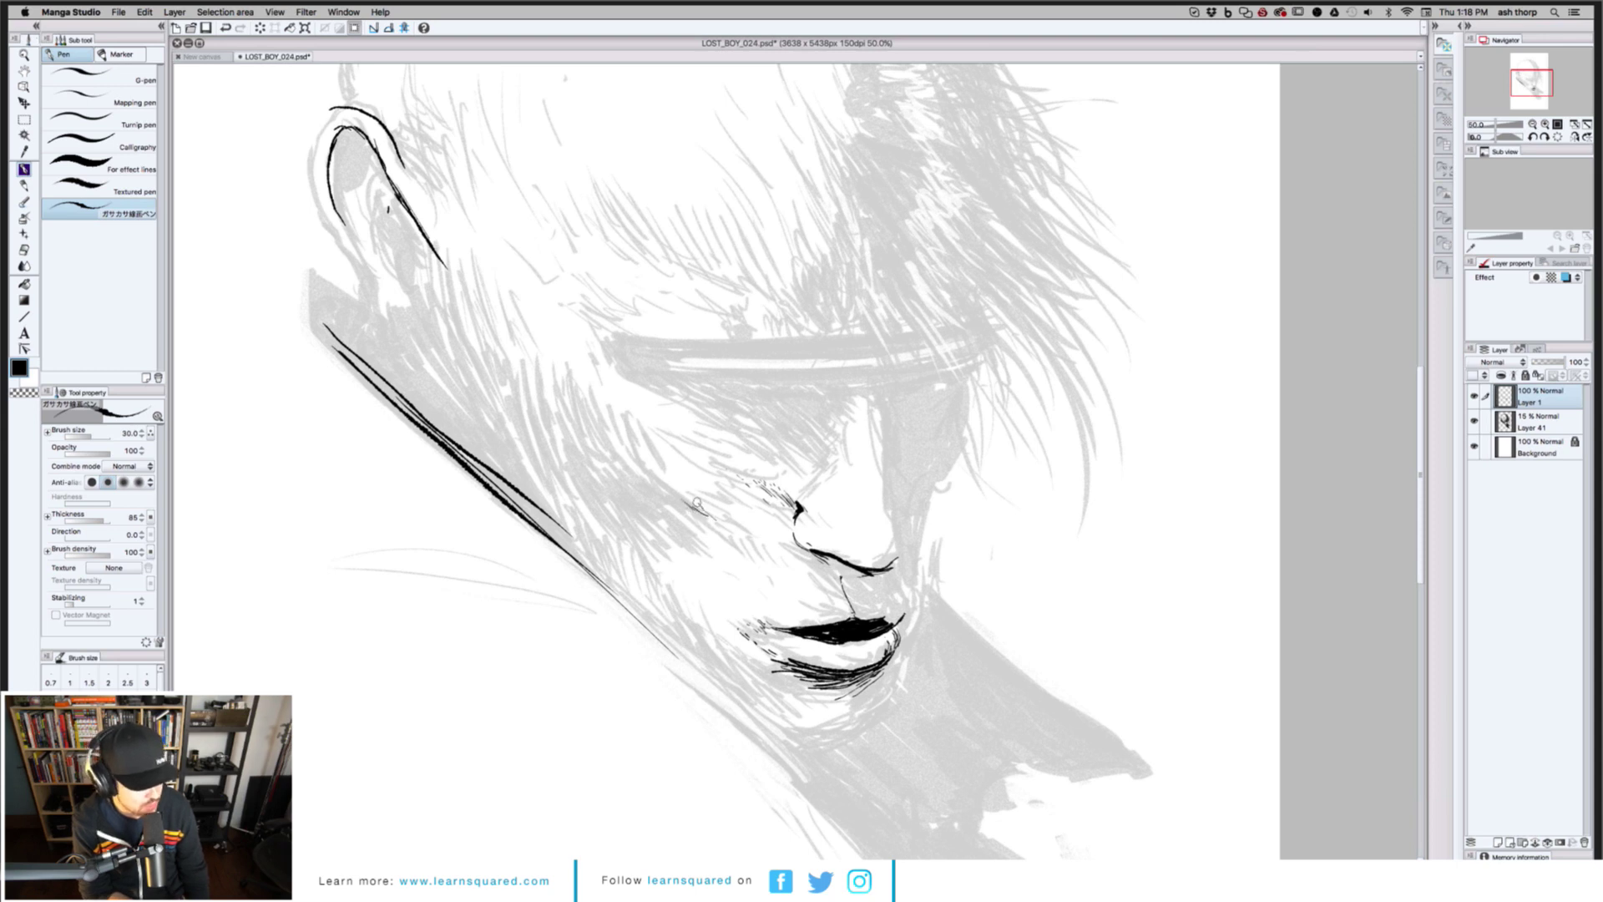
Ink the front edge of the nose bridge with the G-pen at brush size 15
{"action": "left_click", "coordinate": [81, 74]}
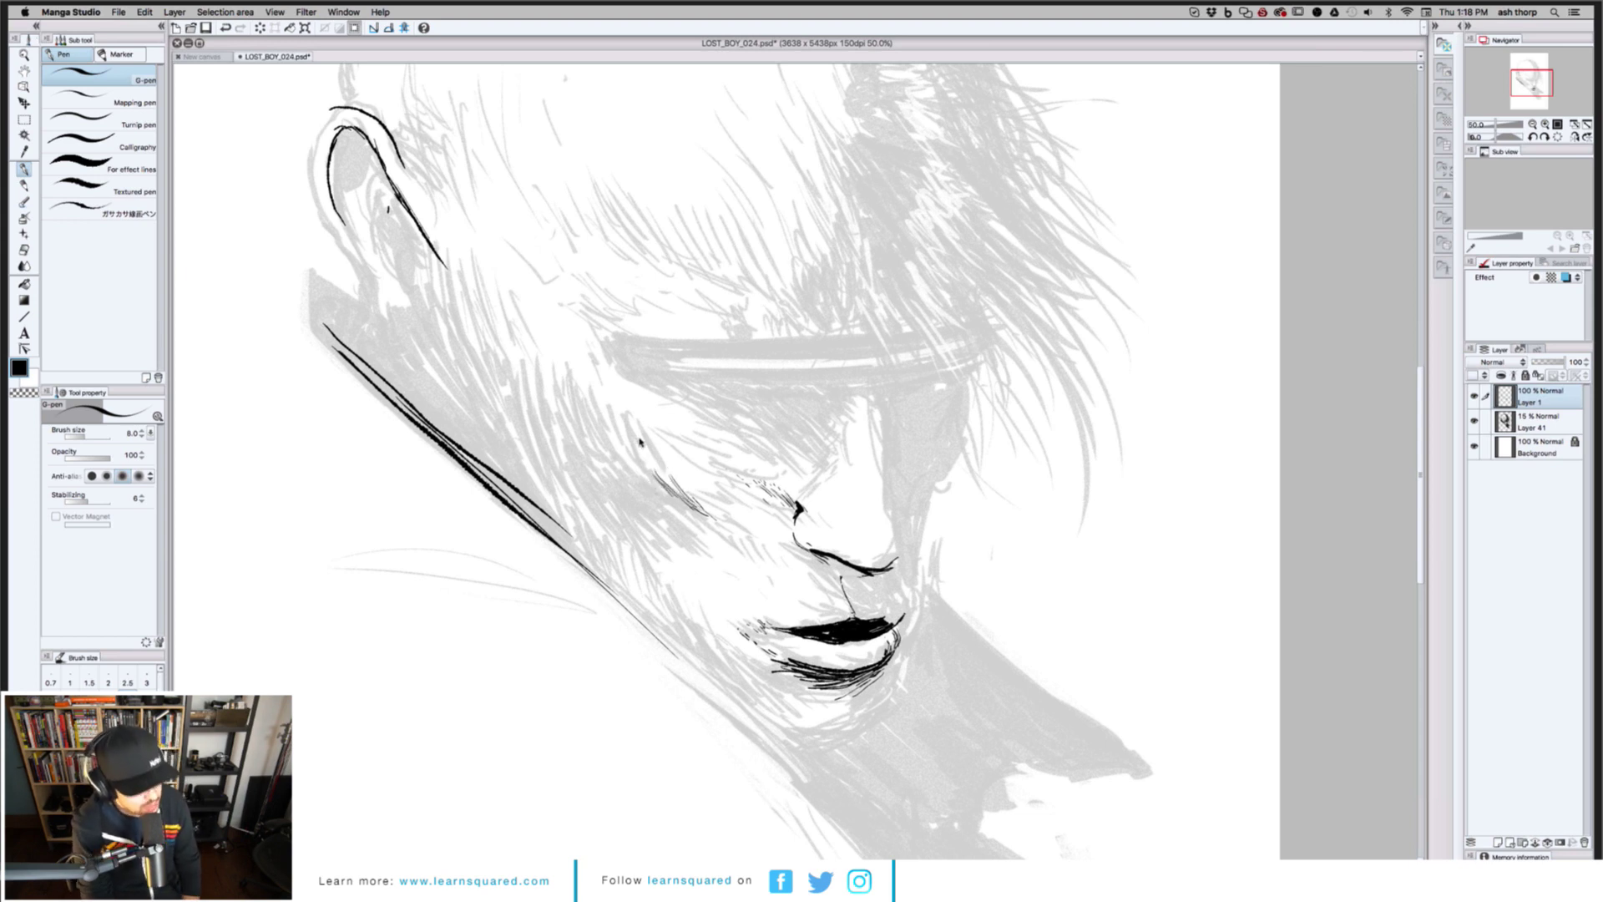
{"action": "scroll", "coordinate": [639, 442], "scroll_direction": "down", "scroll_amount": 1}
{"action": "key", "text": "bracketright"}
{"action": "key", "text": "bracketright"}
{"action": "key", "text": "bracketright"}
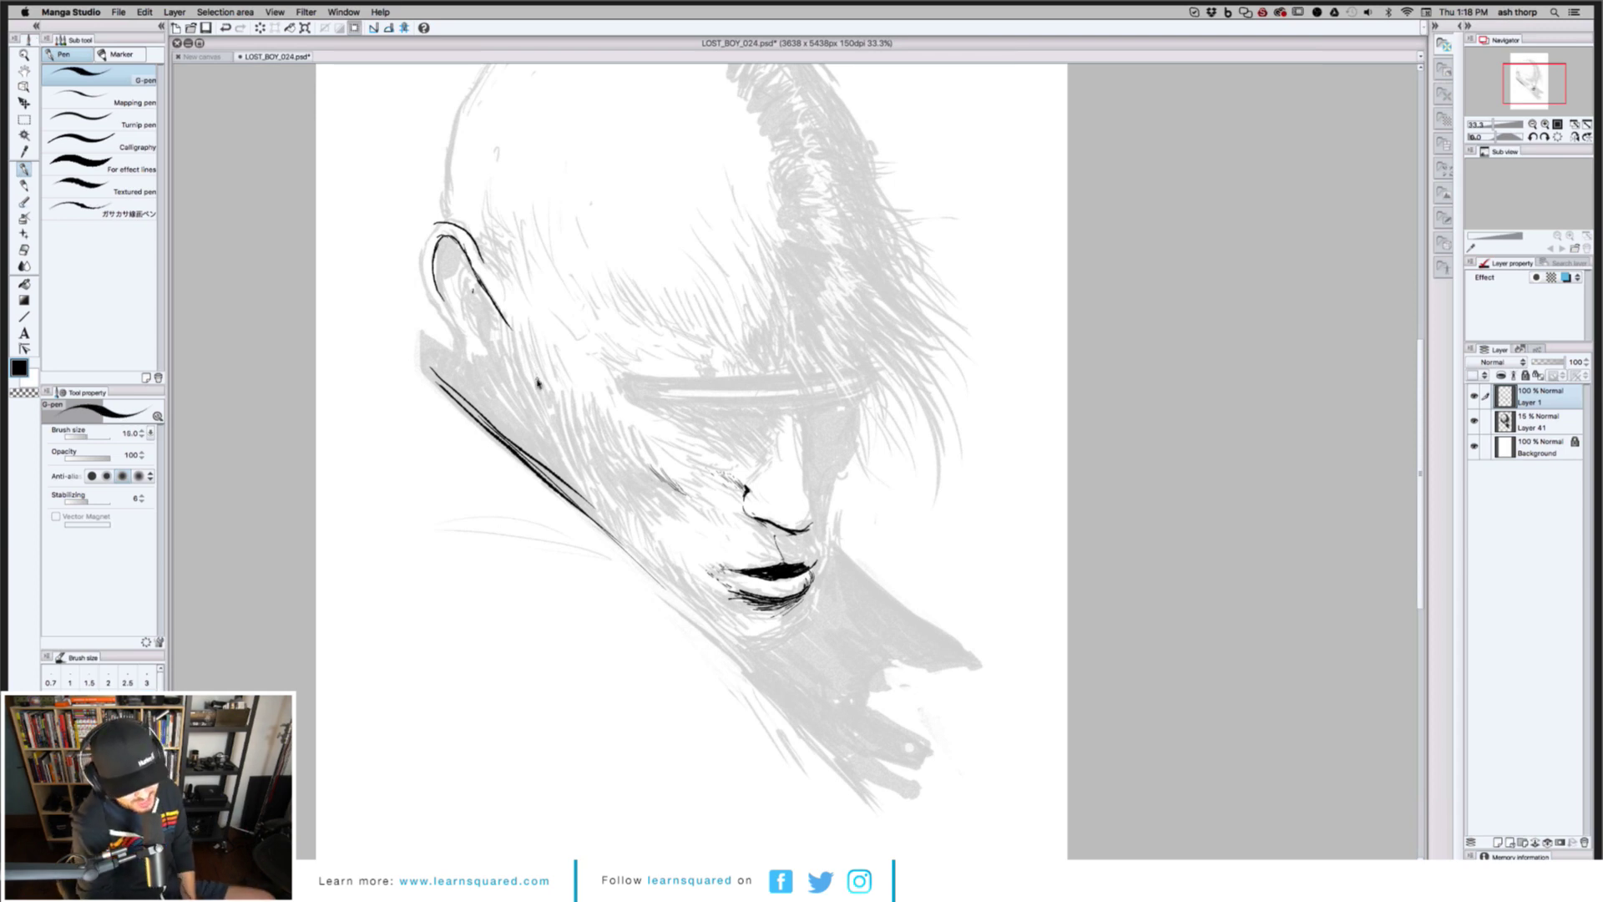
{"action": "scroll", "coordinate": [538, 383], "scroll_direction": "up", "scroll_amount": 1}
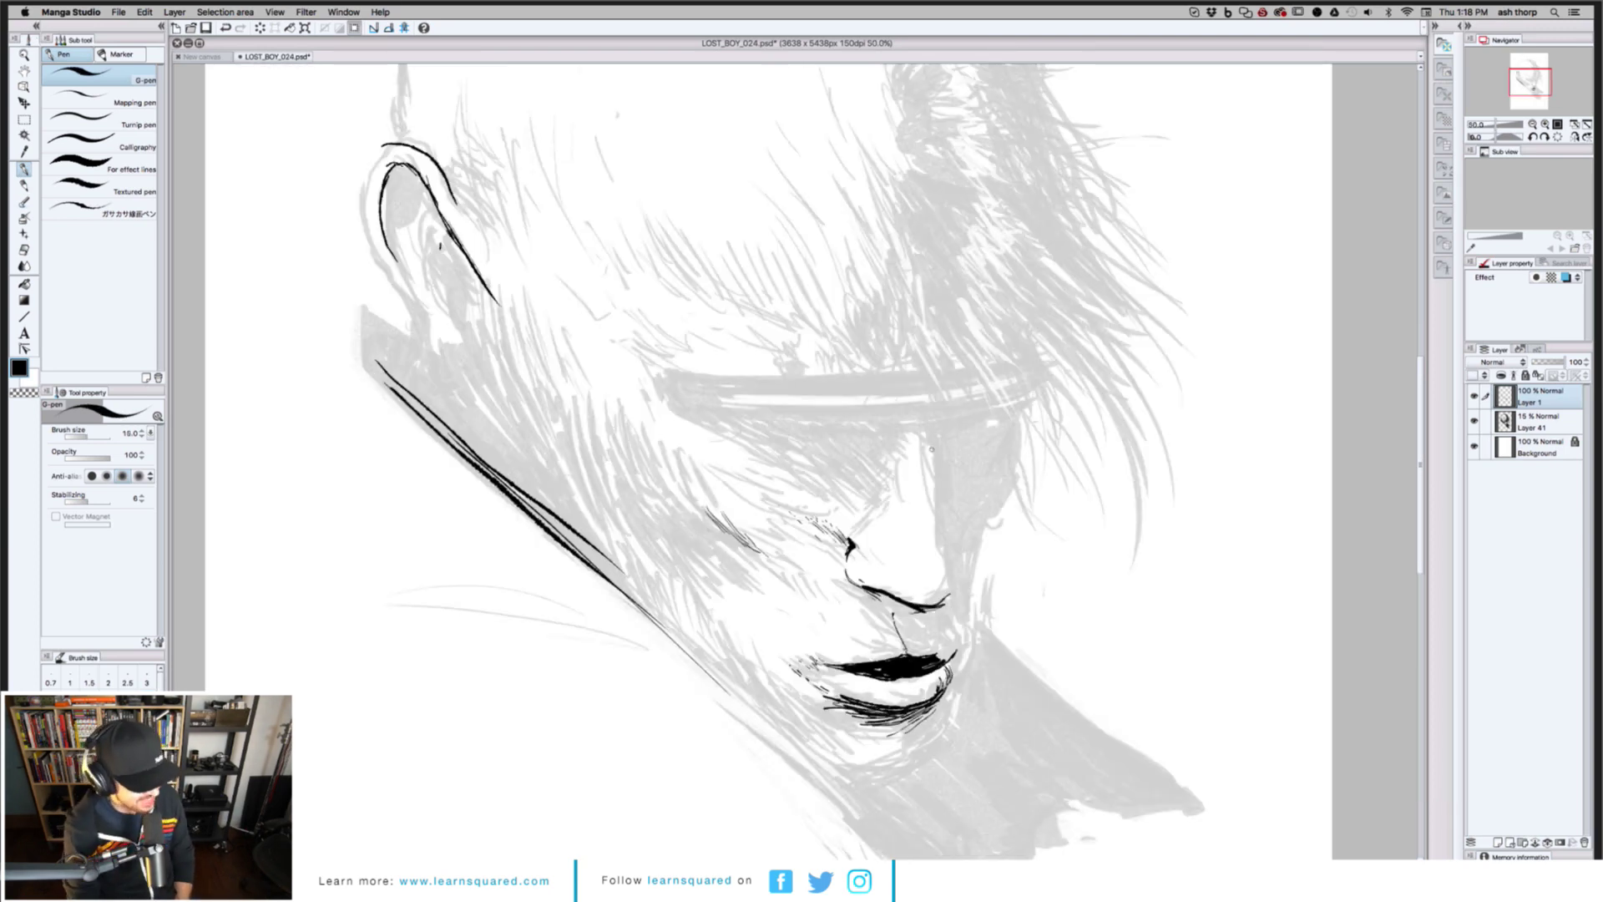
{"action": "left_click_drag", "start_coordinate": [934, 460], "coordinate": [939, 549]}
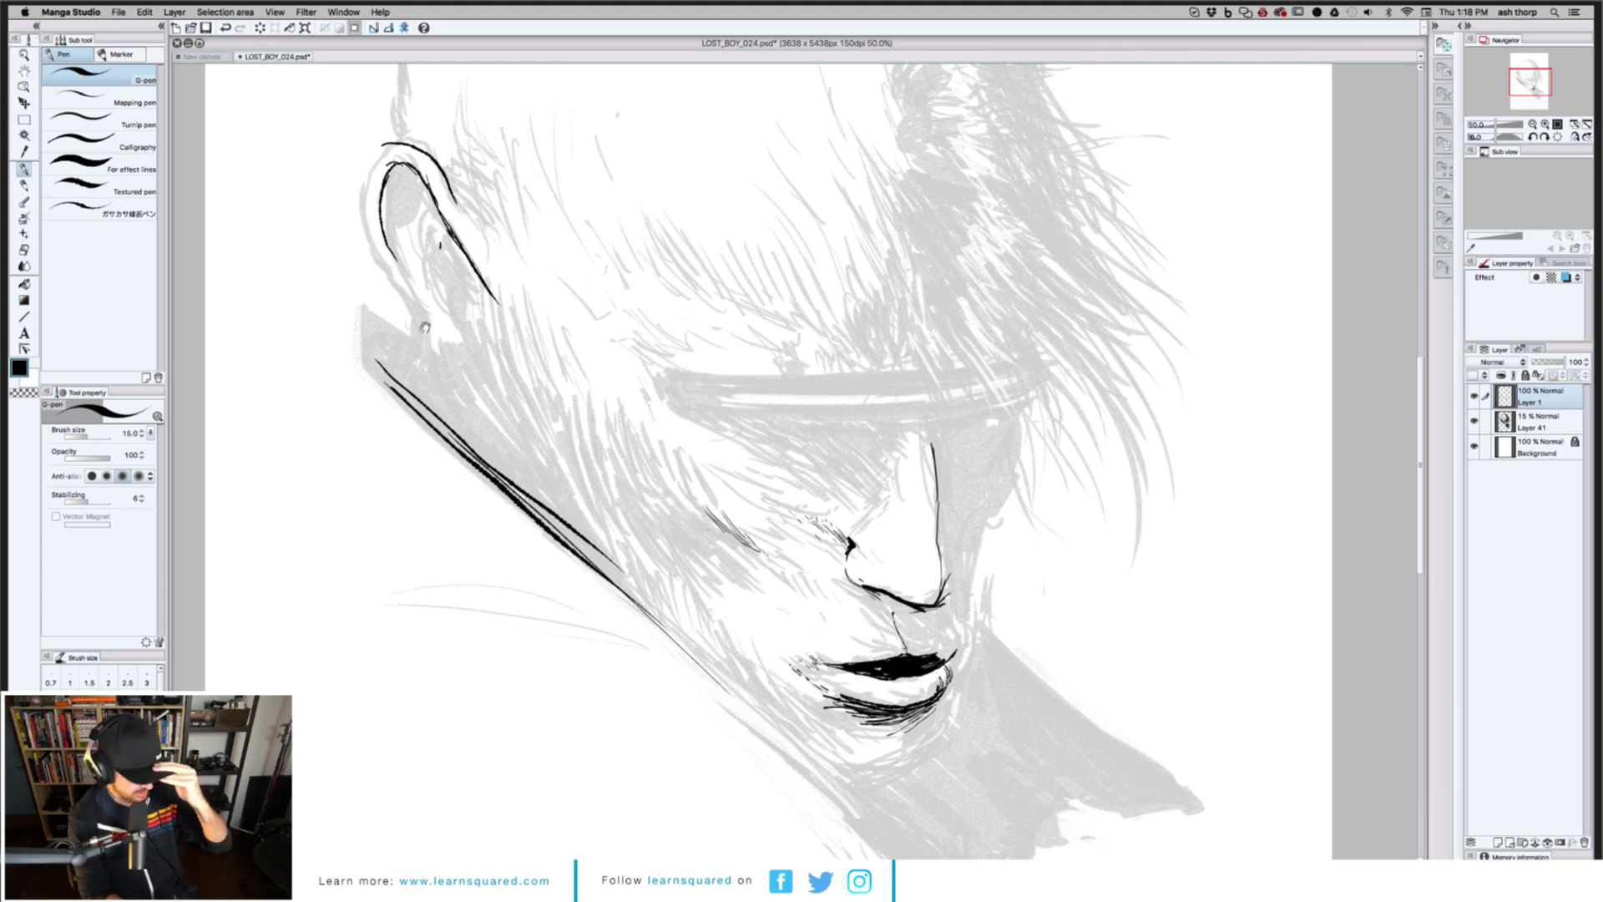
Ink a second philtrum line above the lip and several tapering strokes along the neck beside the collar edge
{"action": "left_click_drag", "start_coordinate": [424, 327], "coordinate": [420, 305]}
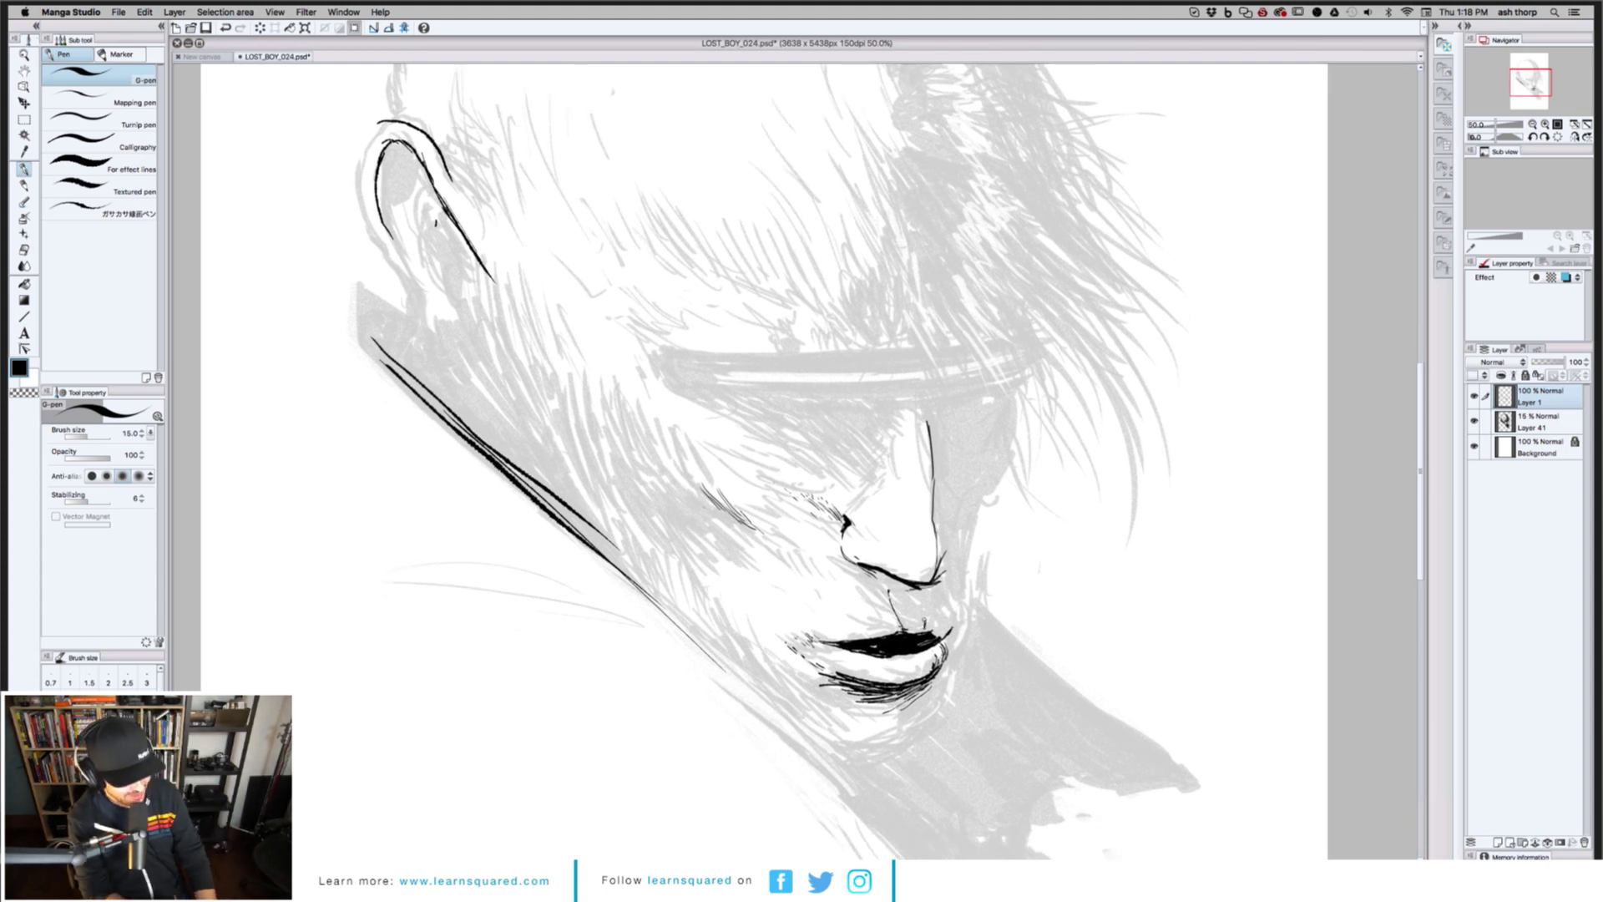
{"action": "left_click_drag", "start_coordinate": [925, 622], "coordinate": [914, 600]}
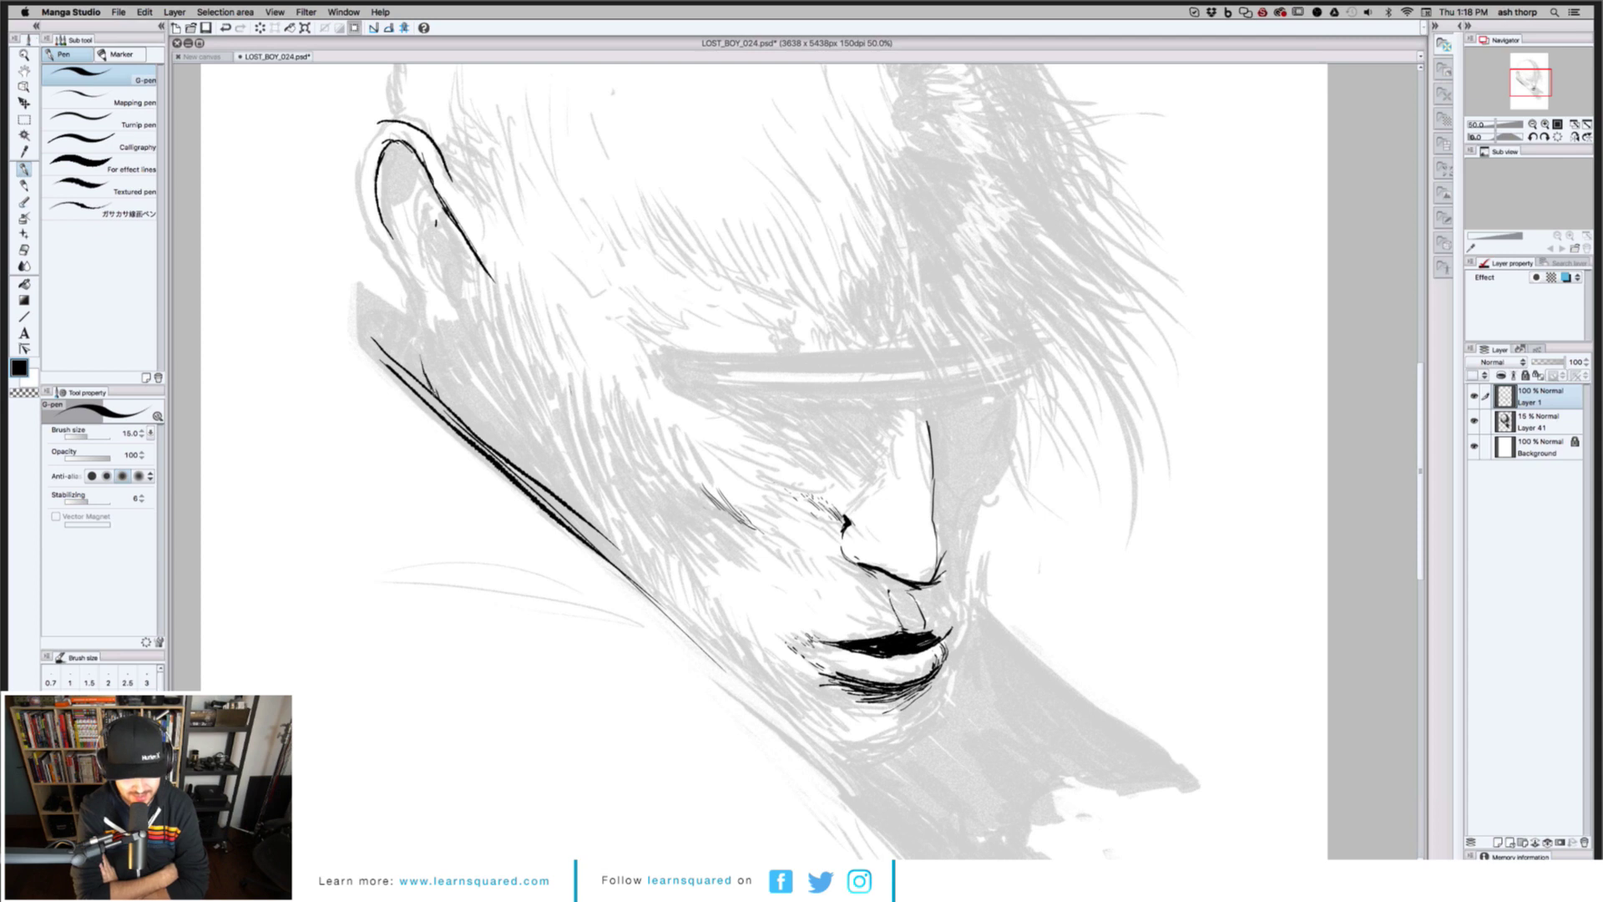
{"action": "mouse_move", "coordinate": [425, 365]}
{"action": "left_mouse_down"}
{"action": "mouse_move", "coordinate": [470, 426]}
{"action": "mouse_move", "coordinate": [447, 397]}
{"action": "left_mouse_up"}
{"action": "left_click_drag", "start_coordinate": [424, 357], "coordinate": [468, 429]}
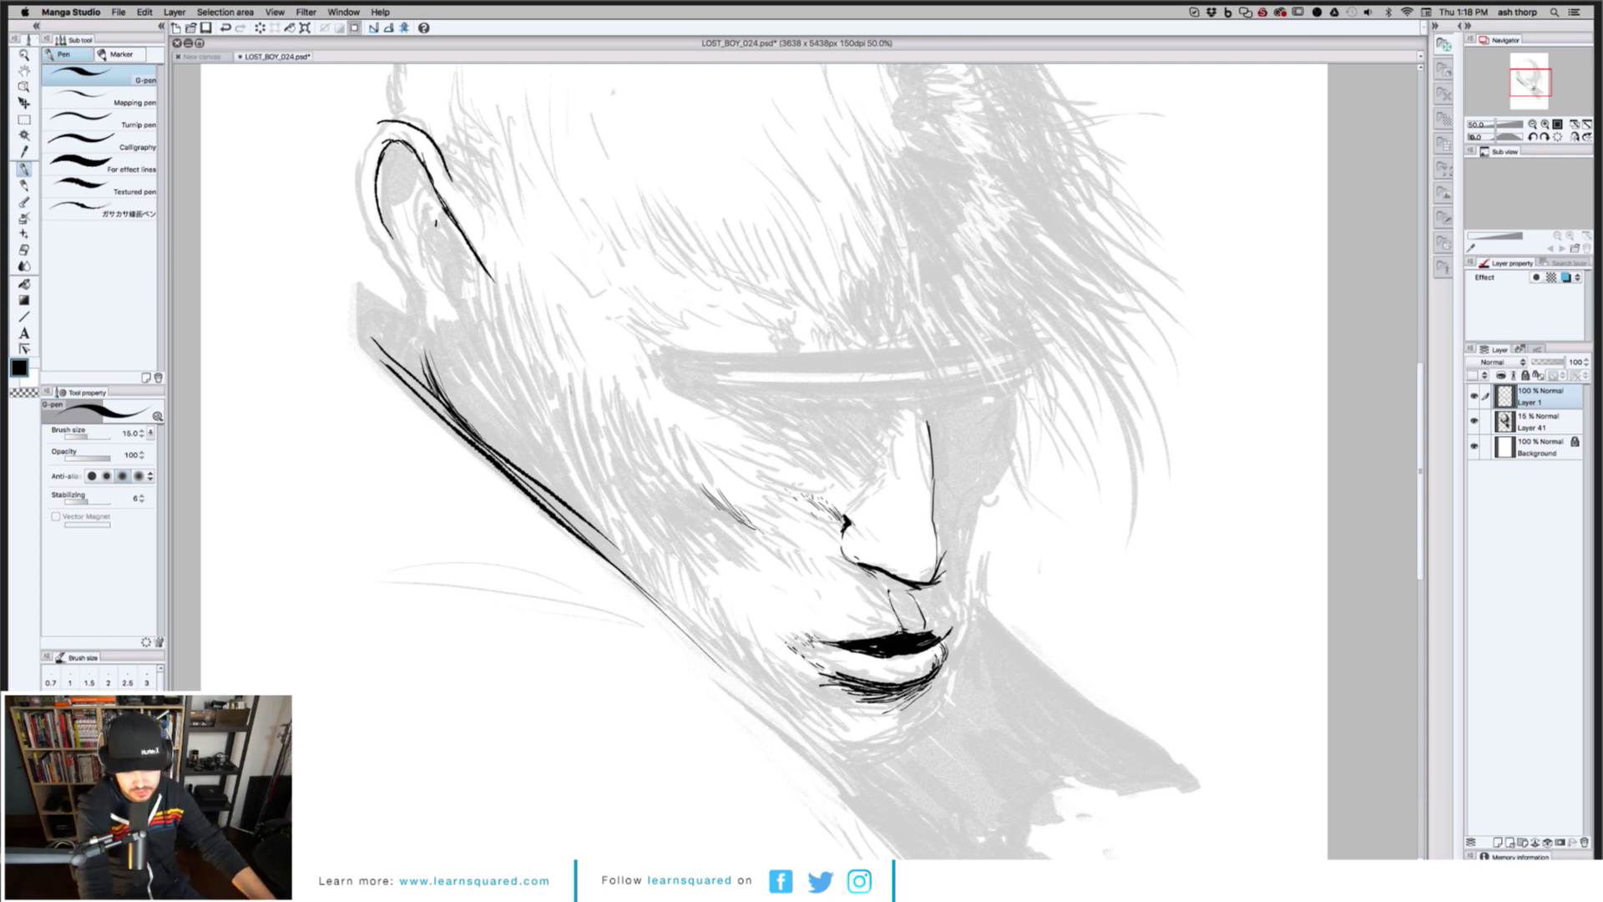
Hatch the cheekbone and dot the nose tip with the imported pen, and trim the nose bridge line with the Harder eraser reduced to size 30
{"action": "left_click", "coordinate": [95, 209]}
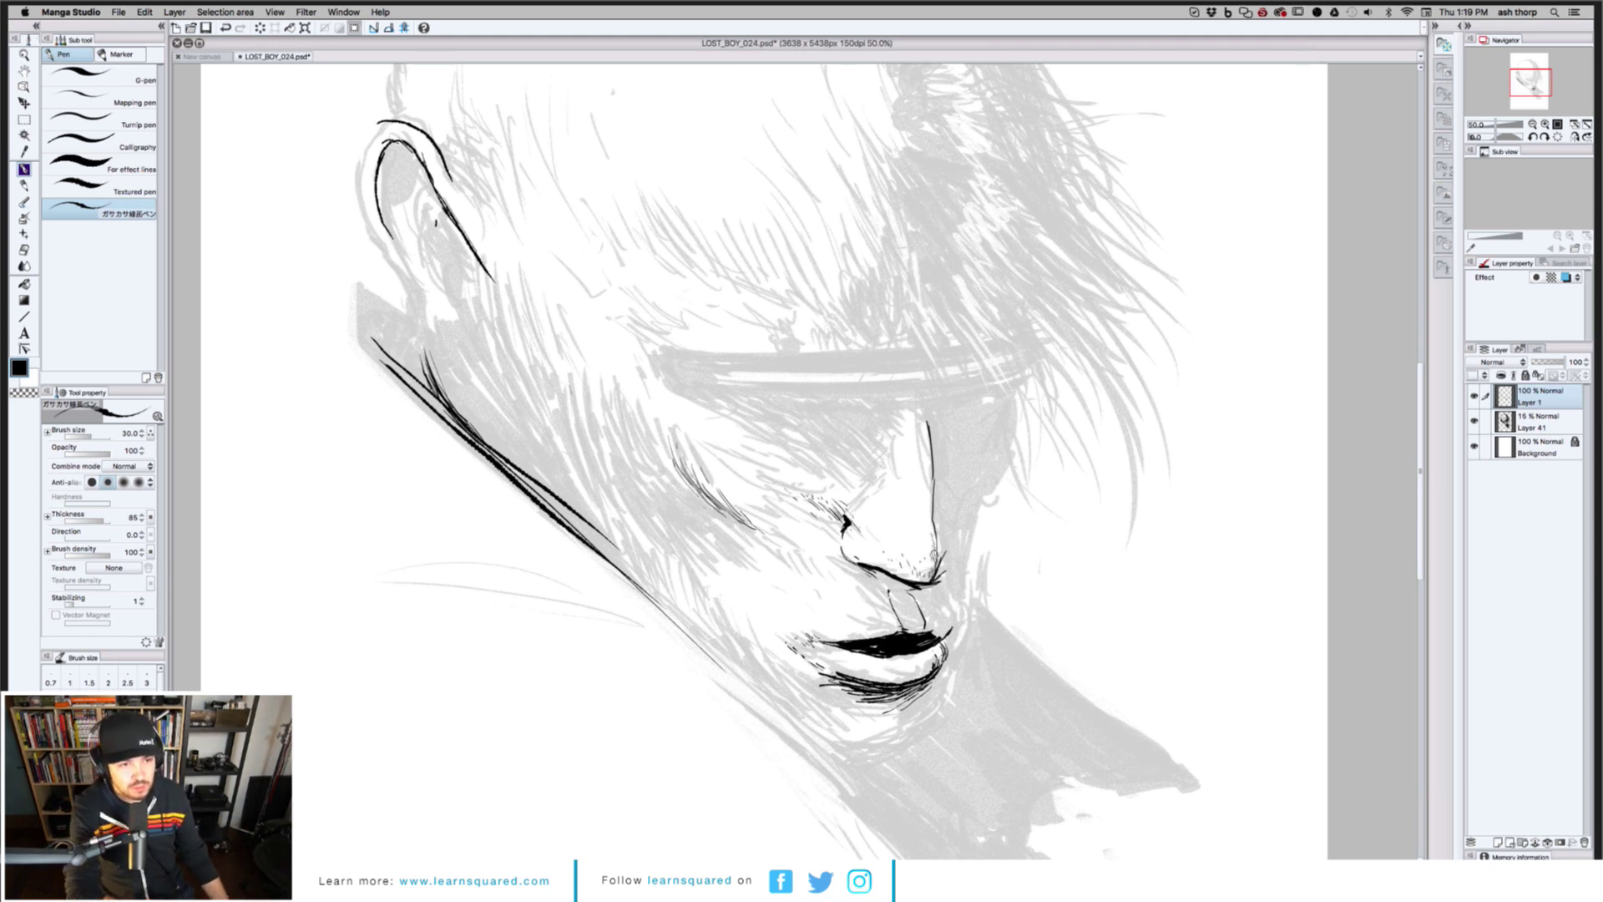
{"action": "key", "text": "e"}
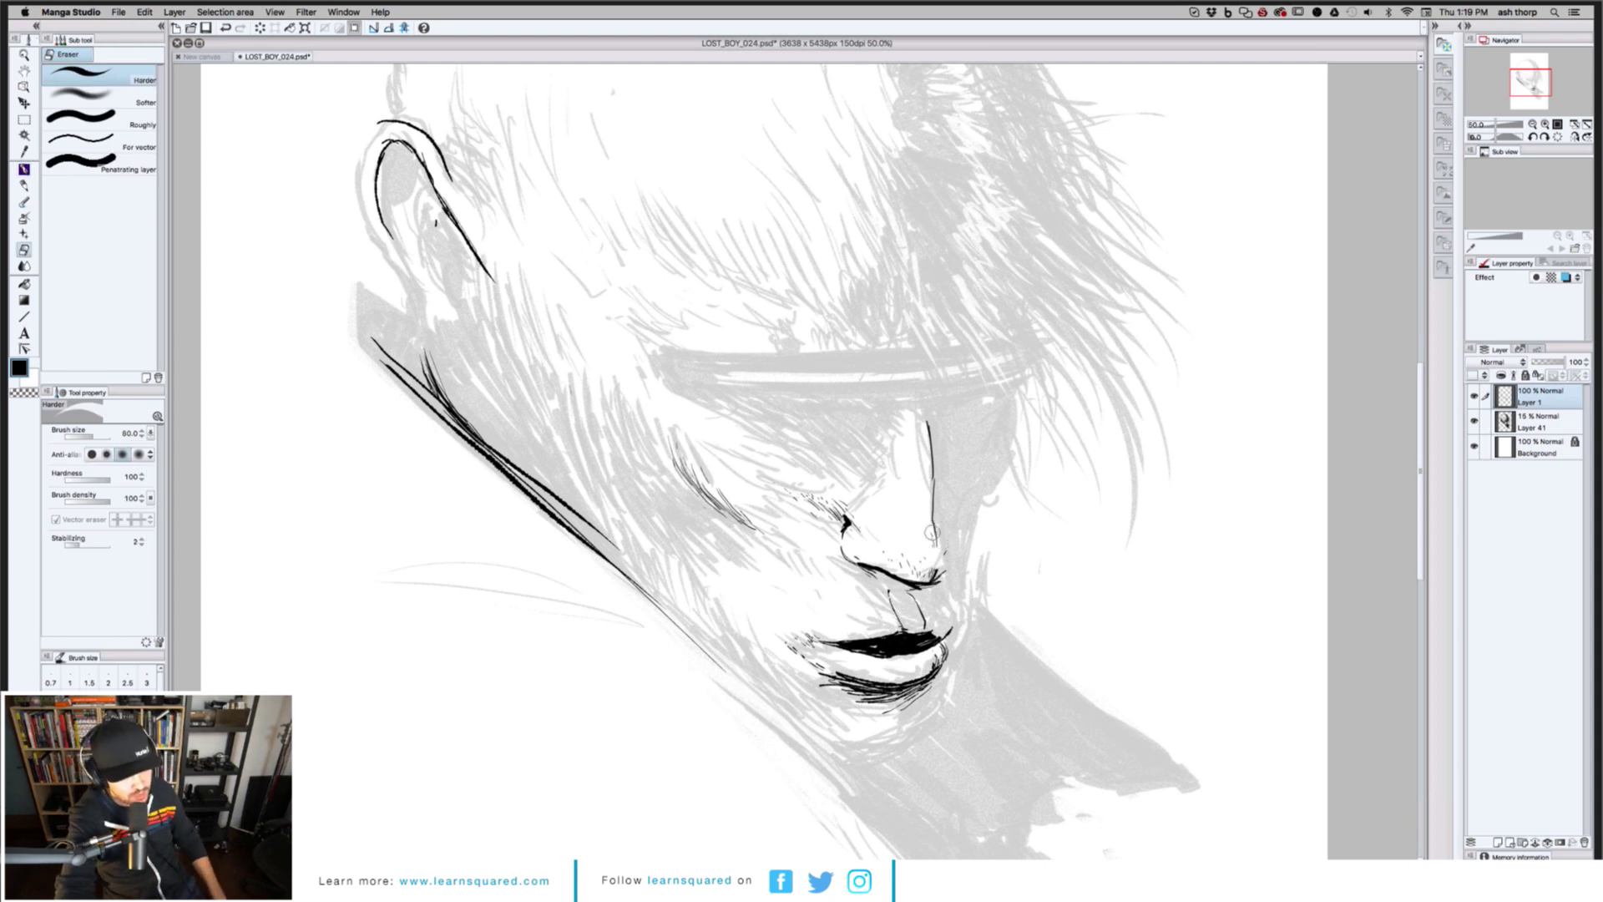
{"action": "key", "text": "bracketleft"}
{"action": "key", "text": "bracketleft"}
{"action": "key", "text": "bracketleft"}
{"action": "key", "text": "bracketleft"}
{"action": "key", "text": "bracketleft"}
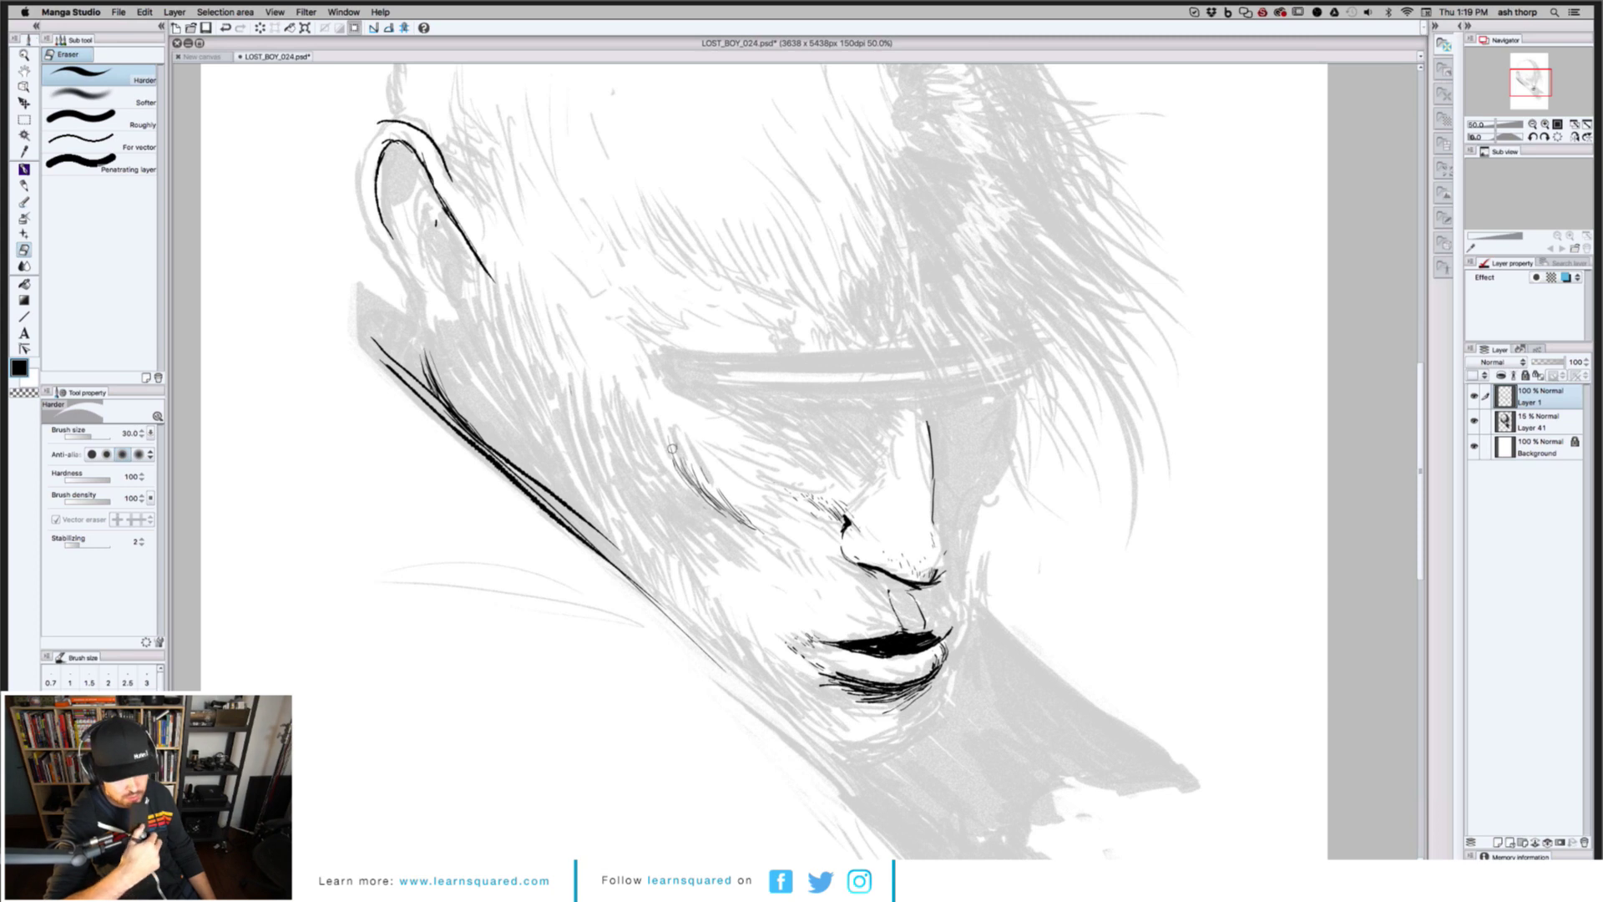
{"action": "key", "text": "b"}
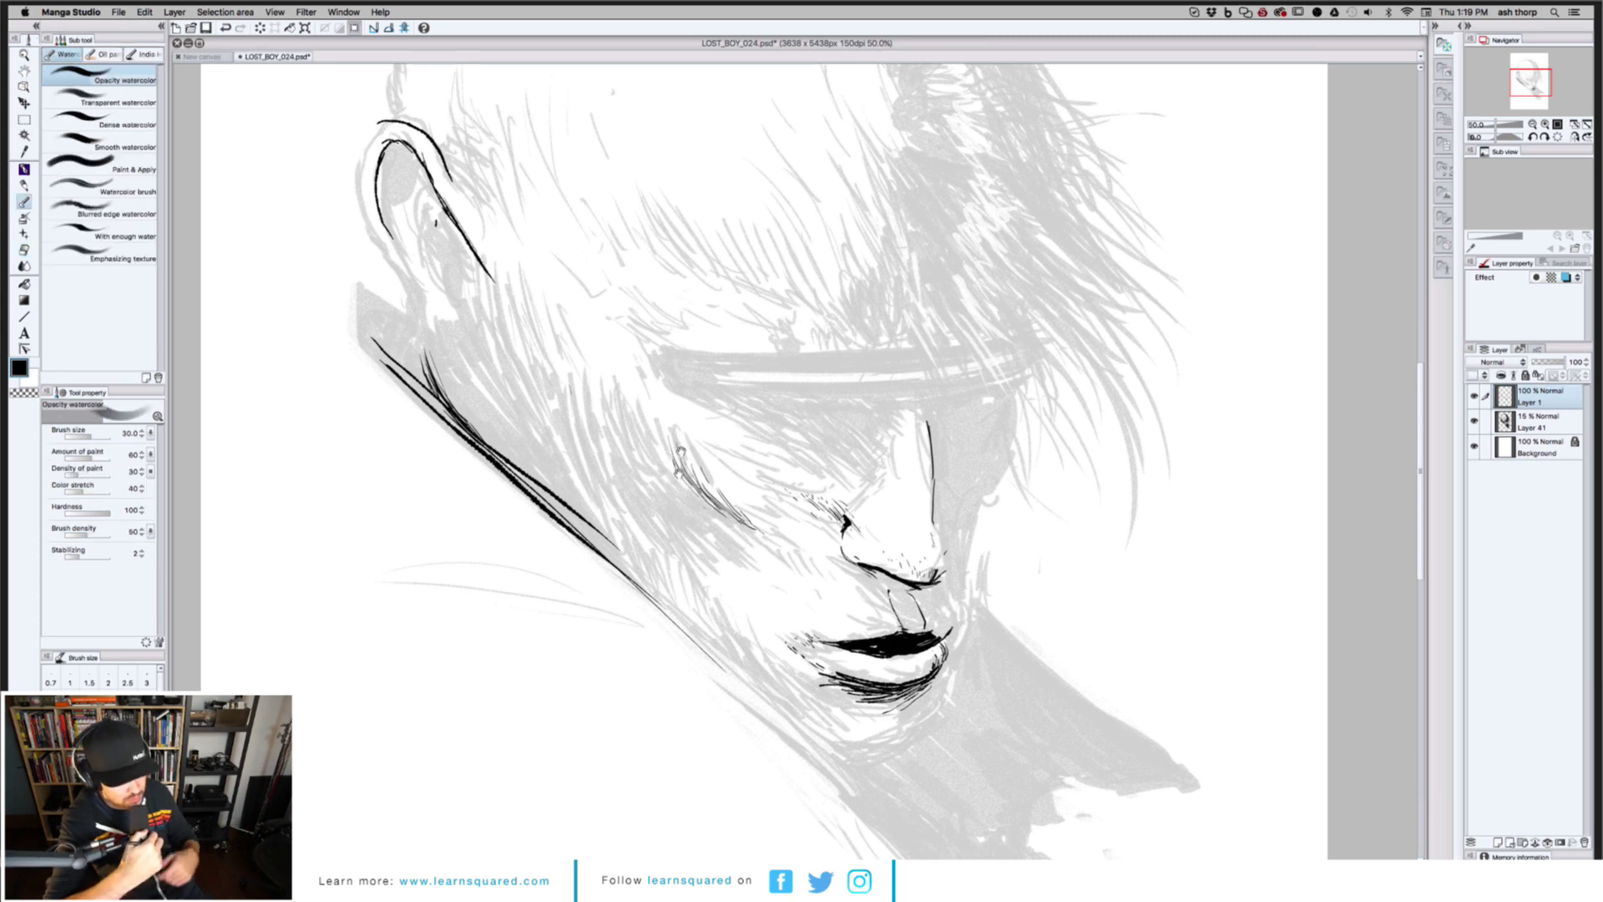
Hatch the closed eye's lash line with the imported pen, building dense strokes from its outer corner toward the nose
{"action": "left_click_drag", "start_coordinate": [678, 472], "coordinate": [682, 482]}
{"action": "key", "text": "super+z"}
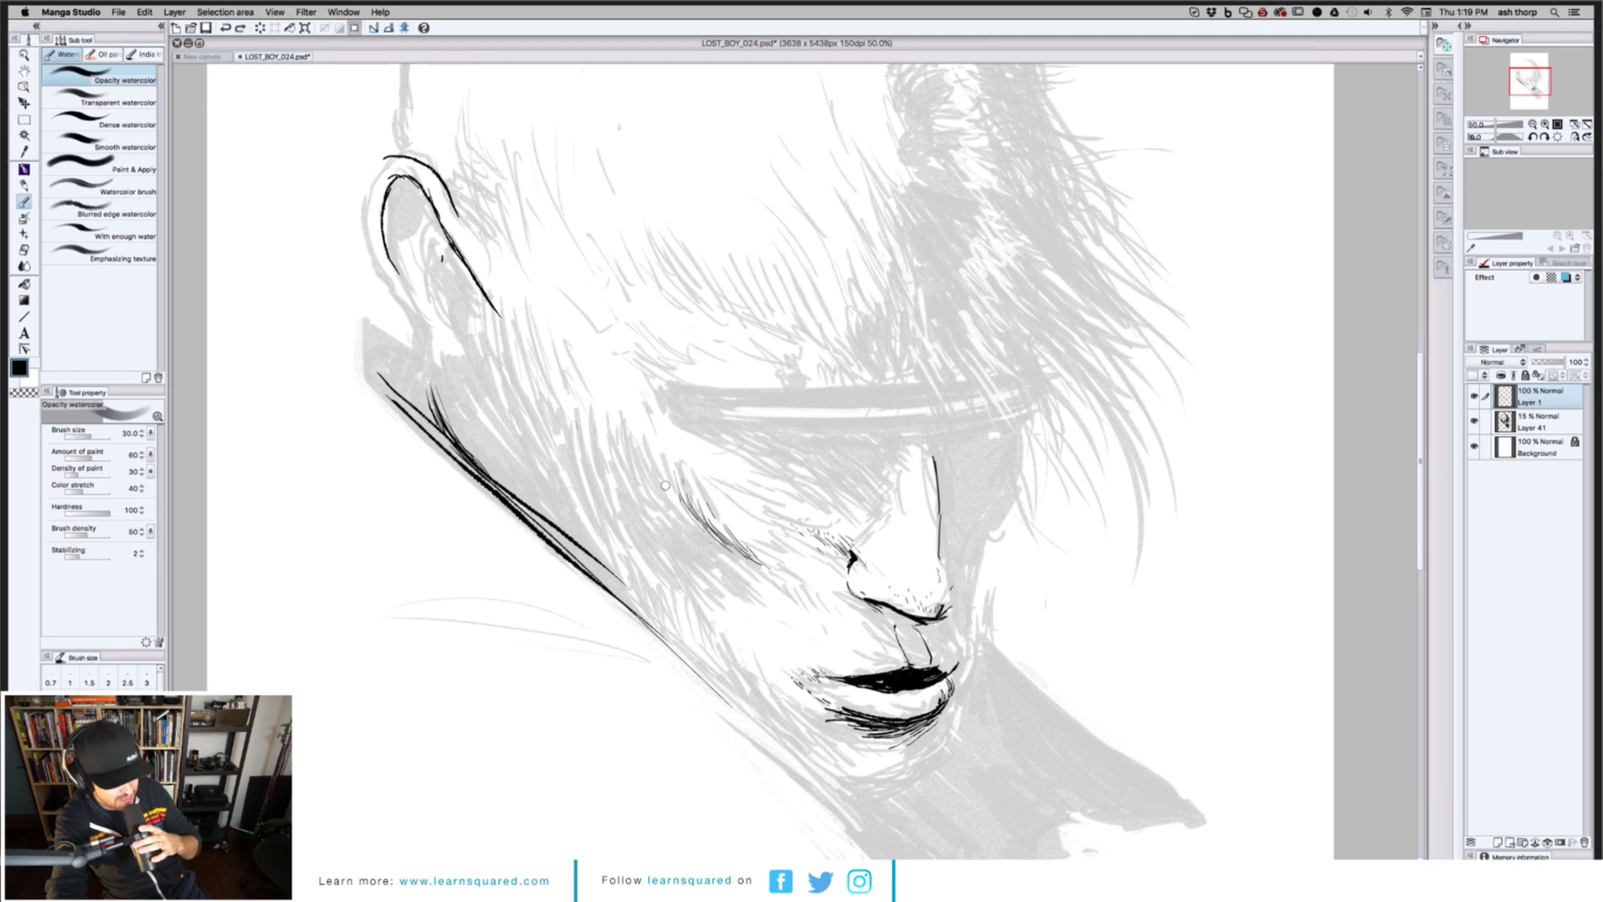
{"action": "left_click", "coordinate": [25, 170]}
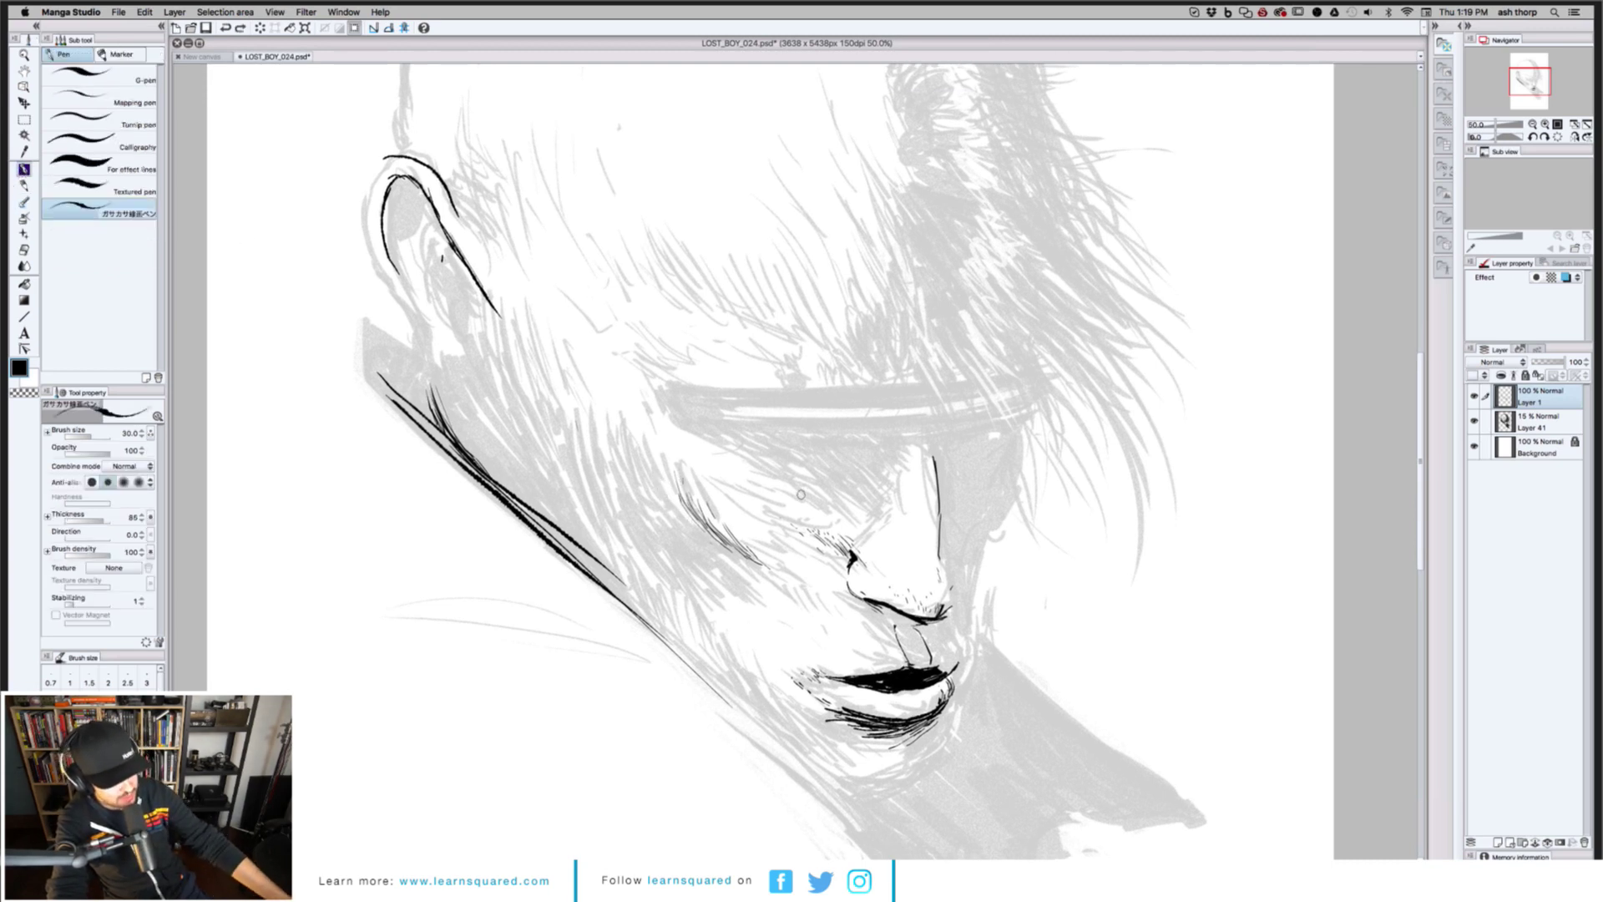
{"action": "mouse_move", "coordinate": [778, 481]}
{"action": "left_mouse_down"}
{"action": "mouse_move", "coordinate": [669, 415]}
{"action": "mouse_move", "coordinate": [764, 476]}
{"action": "mouse_move", "coordinate": [718, 430]}
{"action": "mouse_move", "coordinate": [733, 452]}
{"action": "left_mouse_up"}
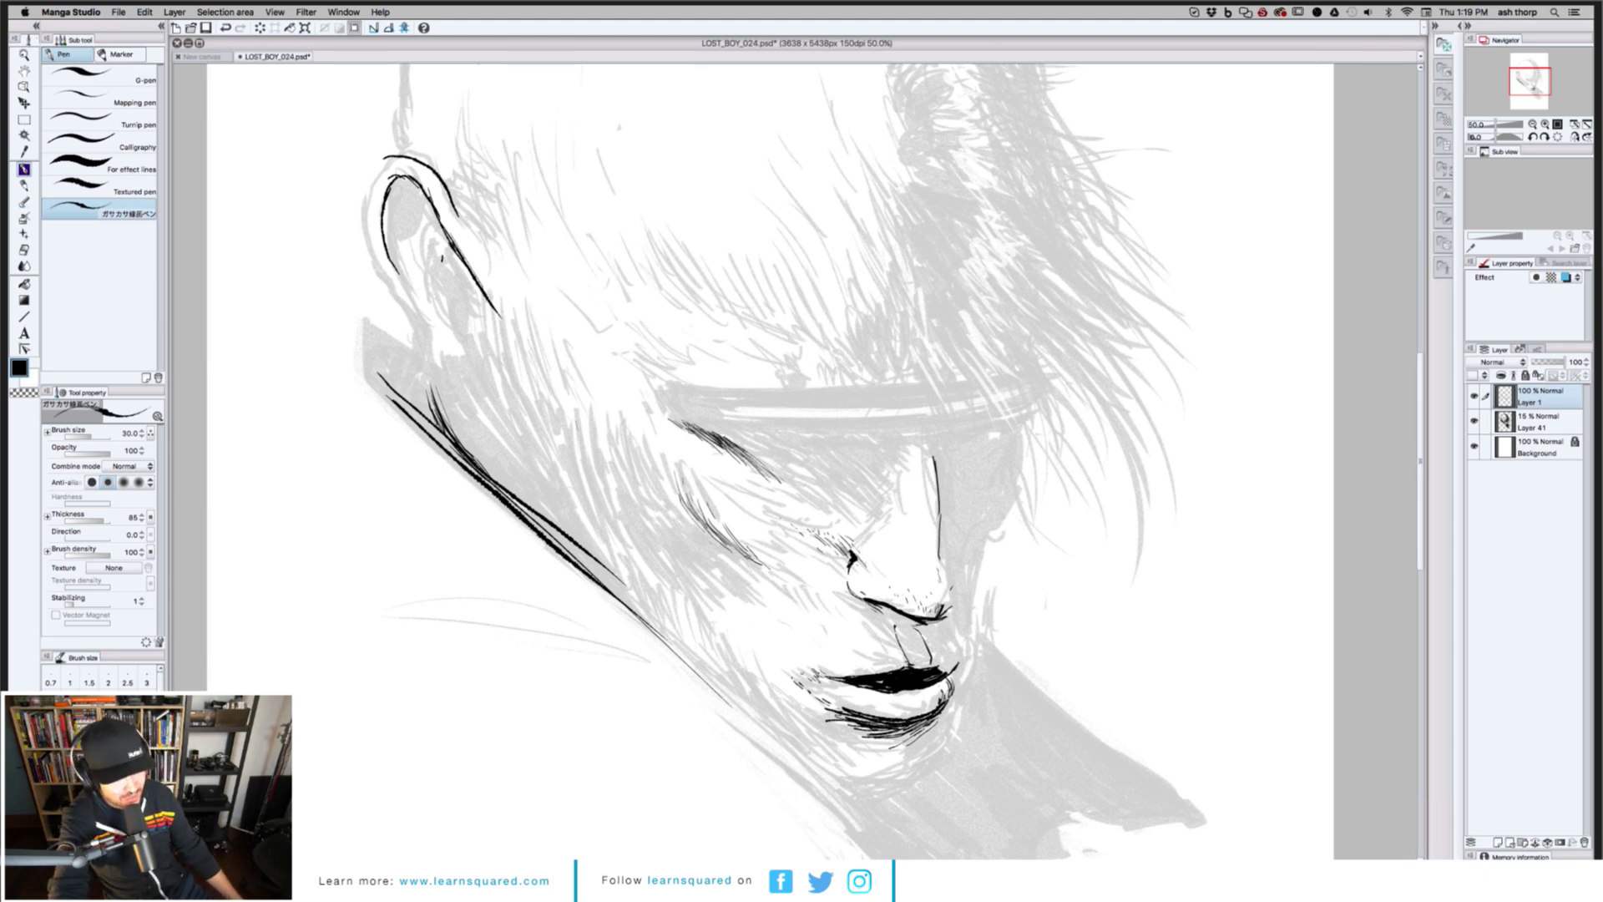
{"action": "left_click_drag", "start_coordinate": [689, 425], "coordinate": [742, 465]}
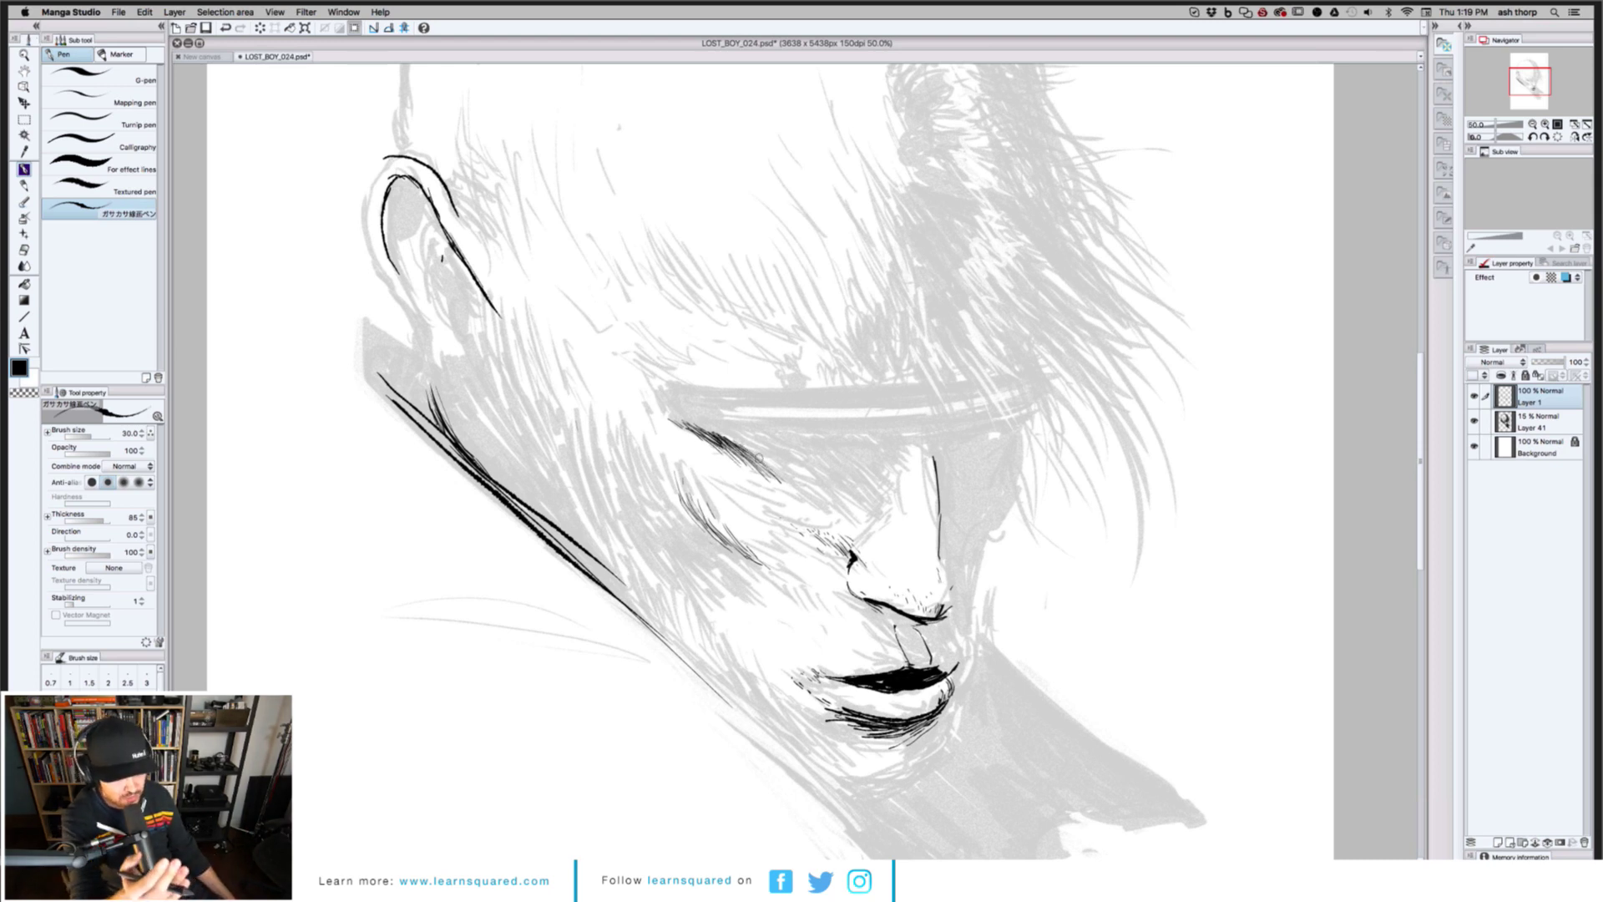
{"action": "mouse_move", "coordinate": [741, 443]}
{"action": "left_mouse_down"}
{"action": "mouse_move", "coordinate": [820, 501]}
{"action": "mouse_move", "coordinate": [774, 475]}
{"action": "left_mouse_up"}
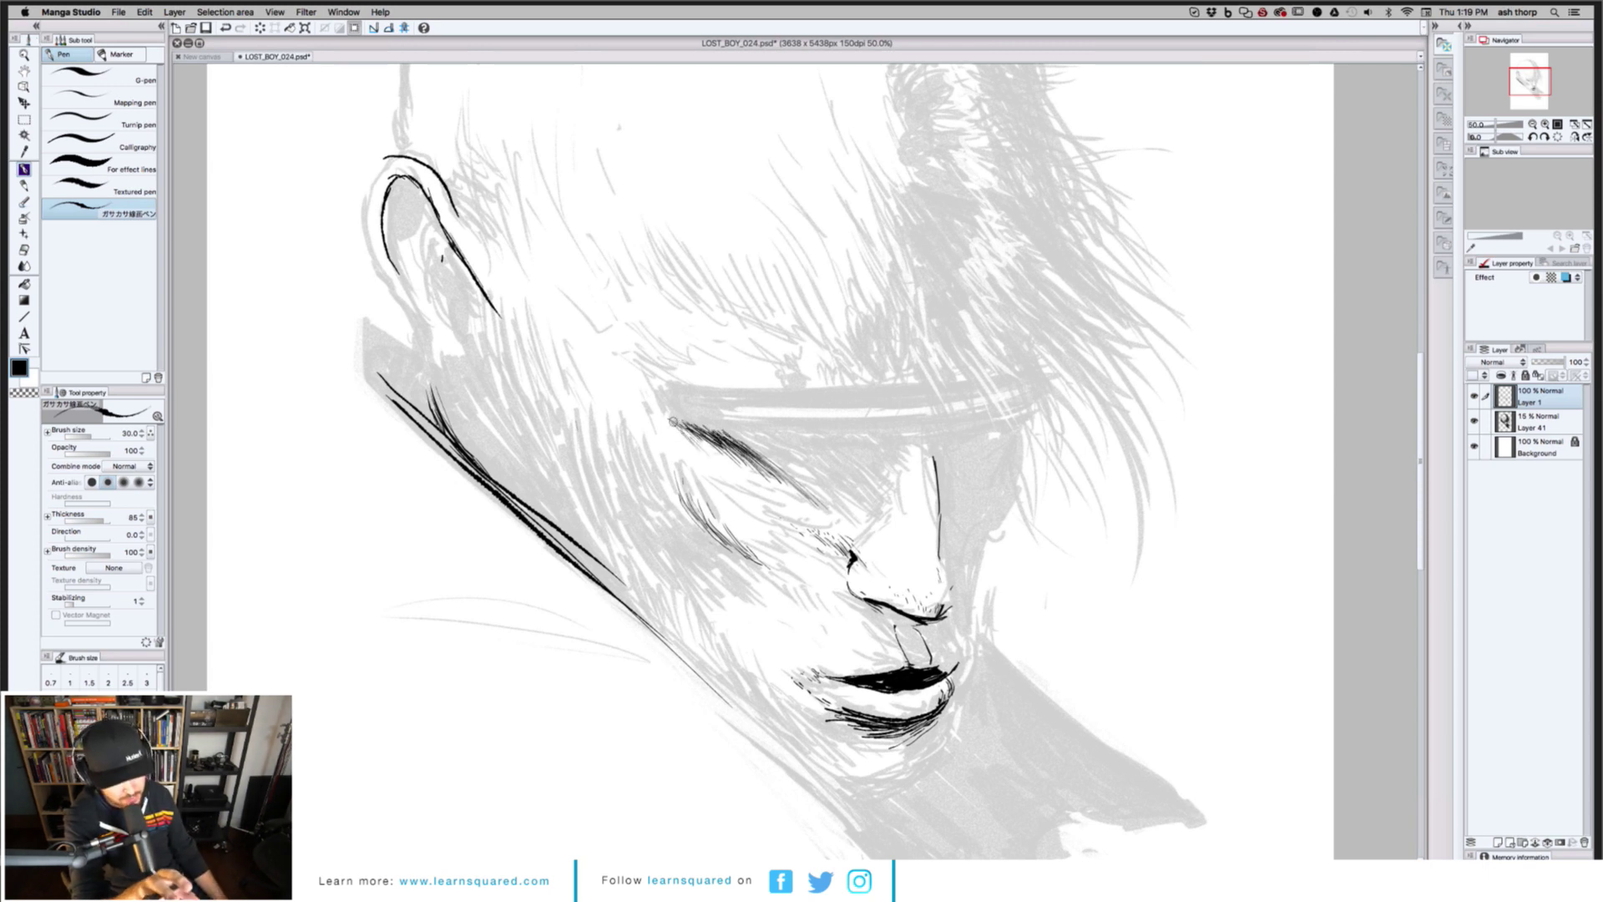
{"action": "left_click_drag", "start_coordinate": [673, 421], "coordinate": [680, 436]}
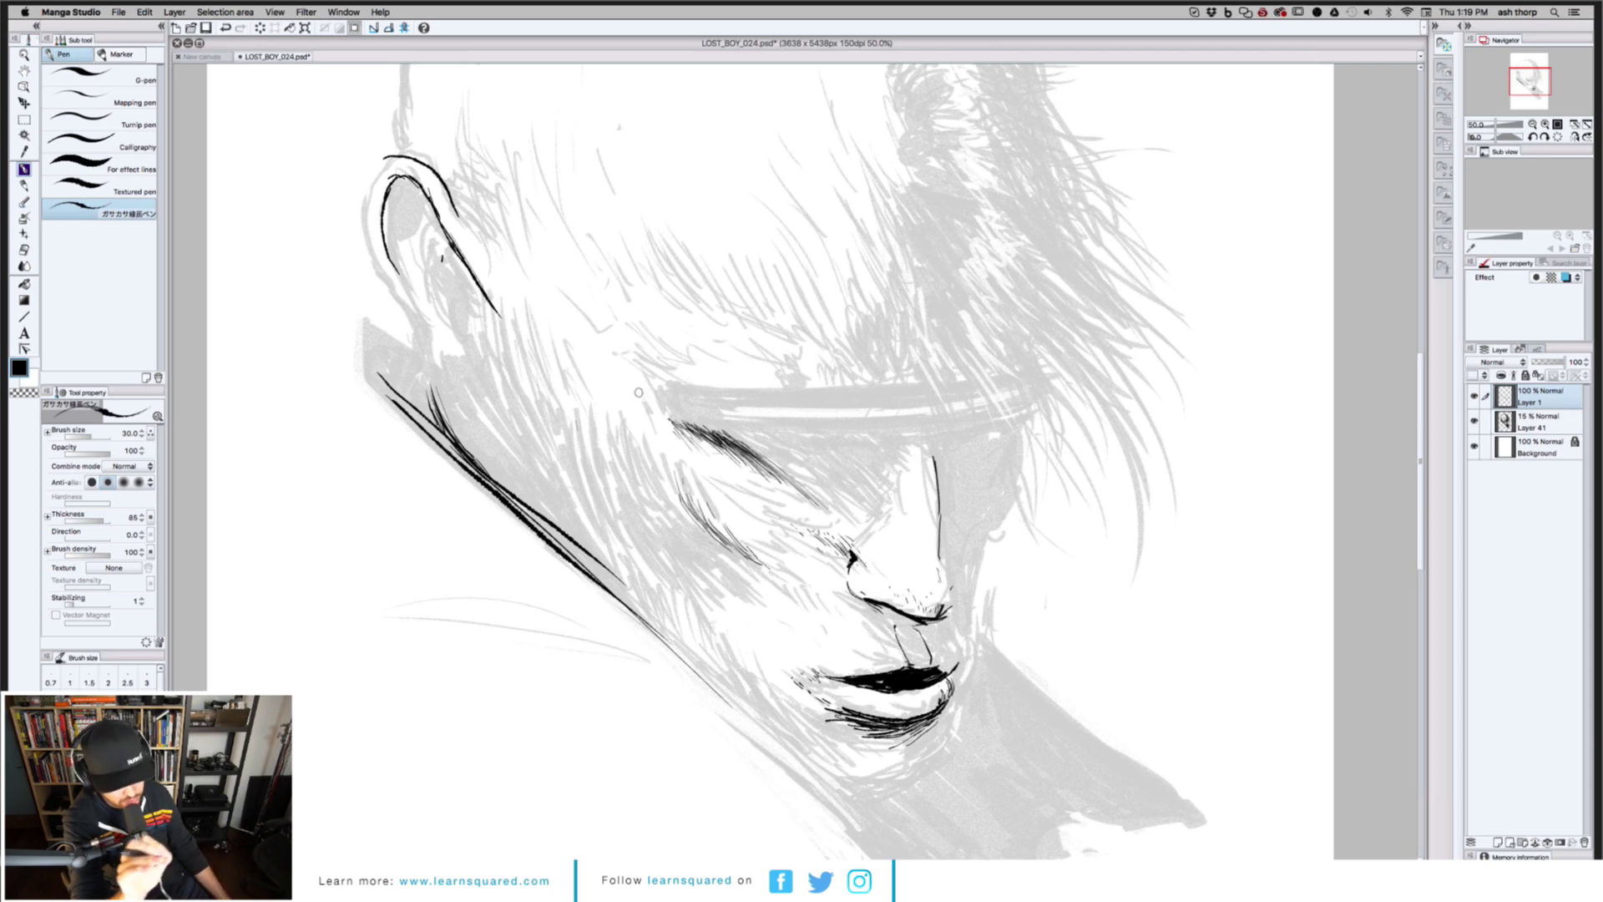
Thicken the cheekbone hatching below the eye with the imported pen and set the pen's stabilizing to 27
{"action": "key", "text": "r"}
{"action": "left_click_drag", "start_coordinate": [574, 314], "coordinate": [790, 240]}
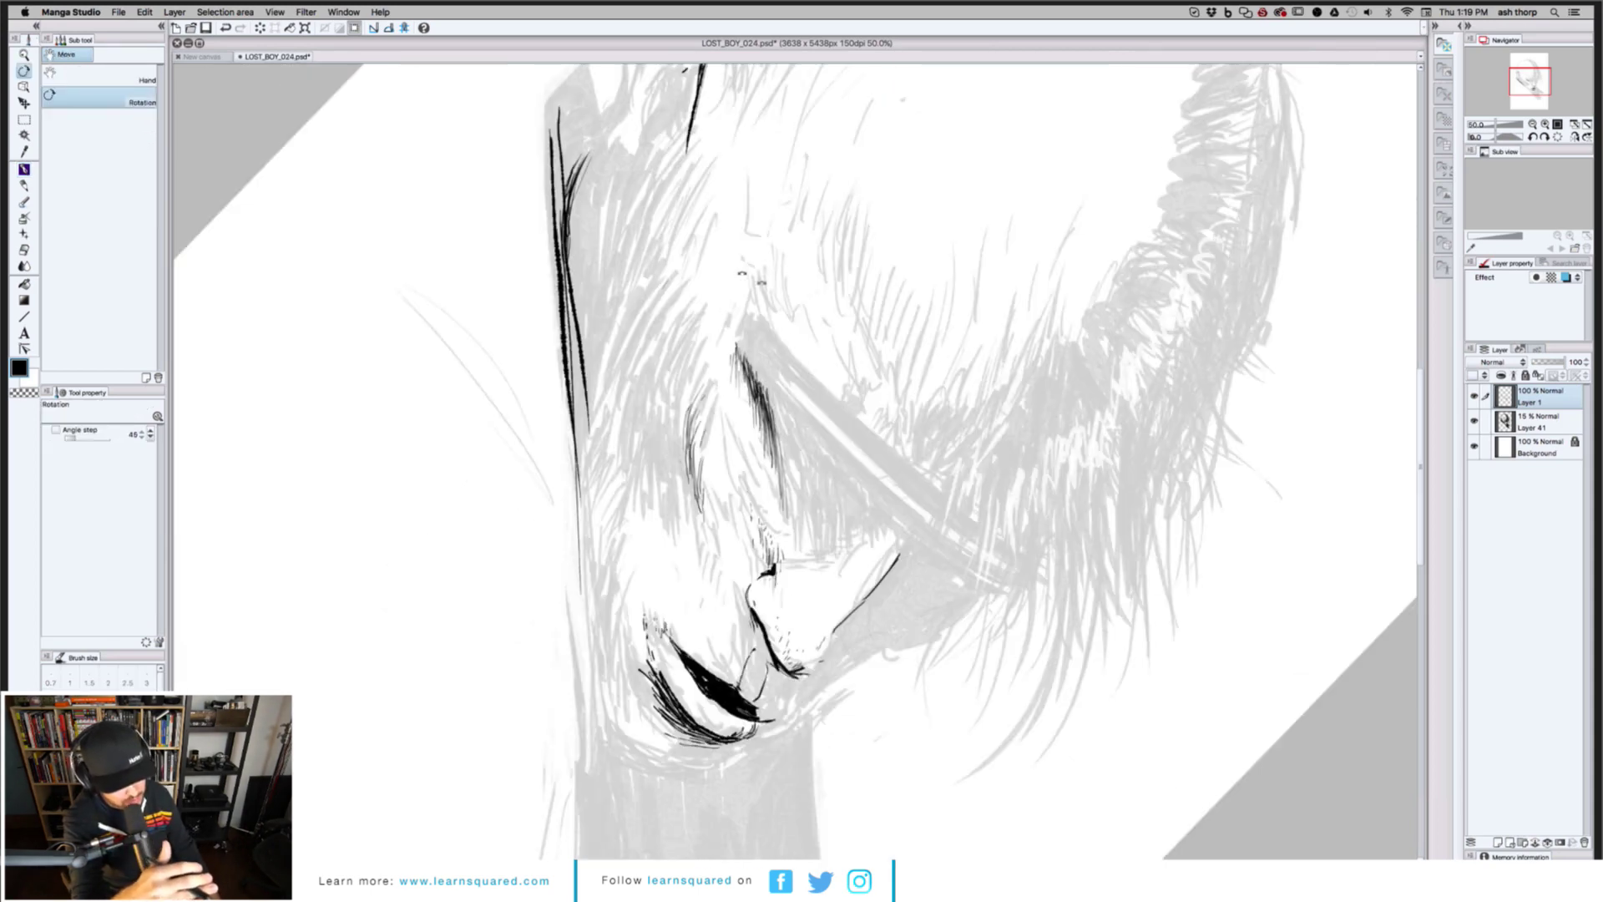
{"action": "key", "text": "p"}
{"action": "key", "text": "r"}
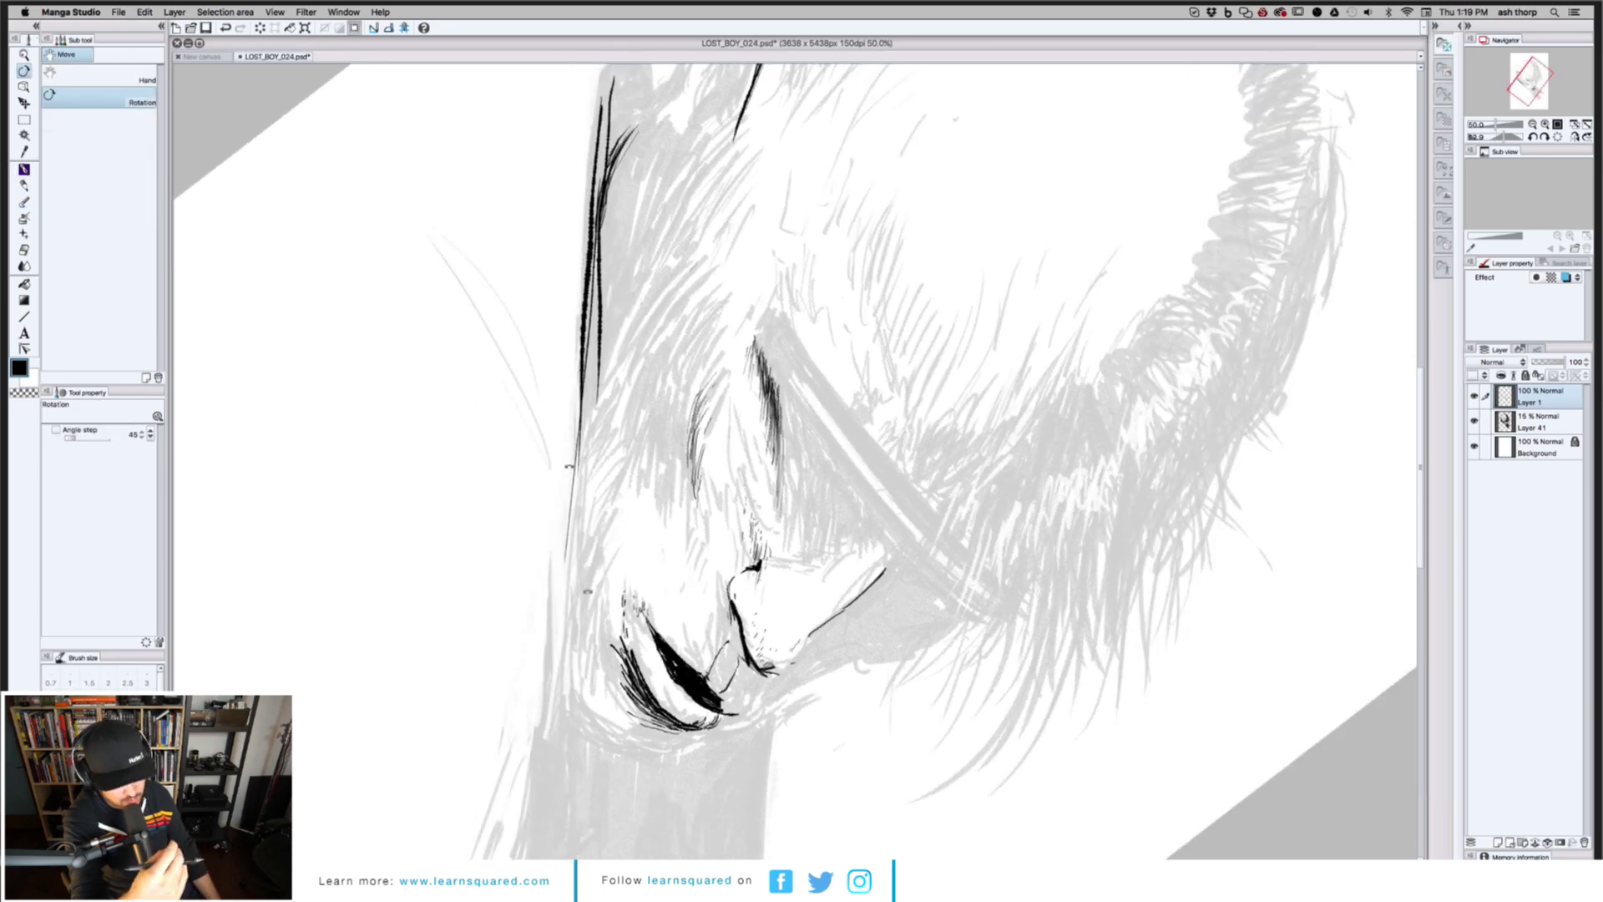
{"action": "left_click_drag", "start_coordinate": [569, 466], "coordinate": [873, 560]}
{"action": "key", "text": "p"}
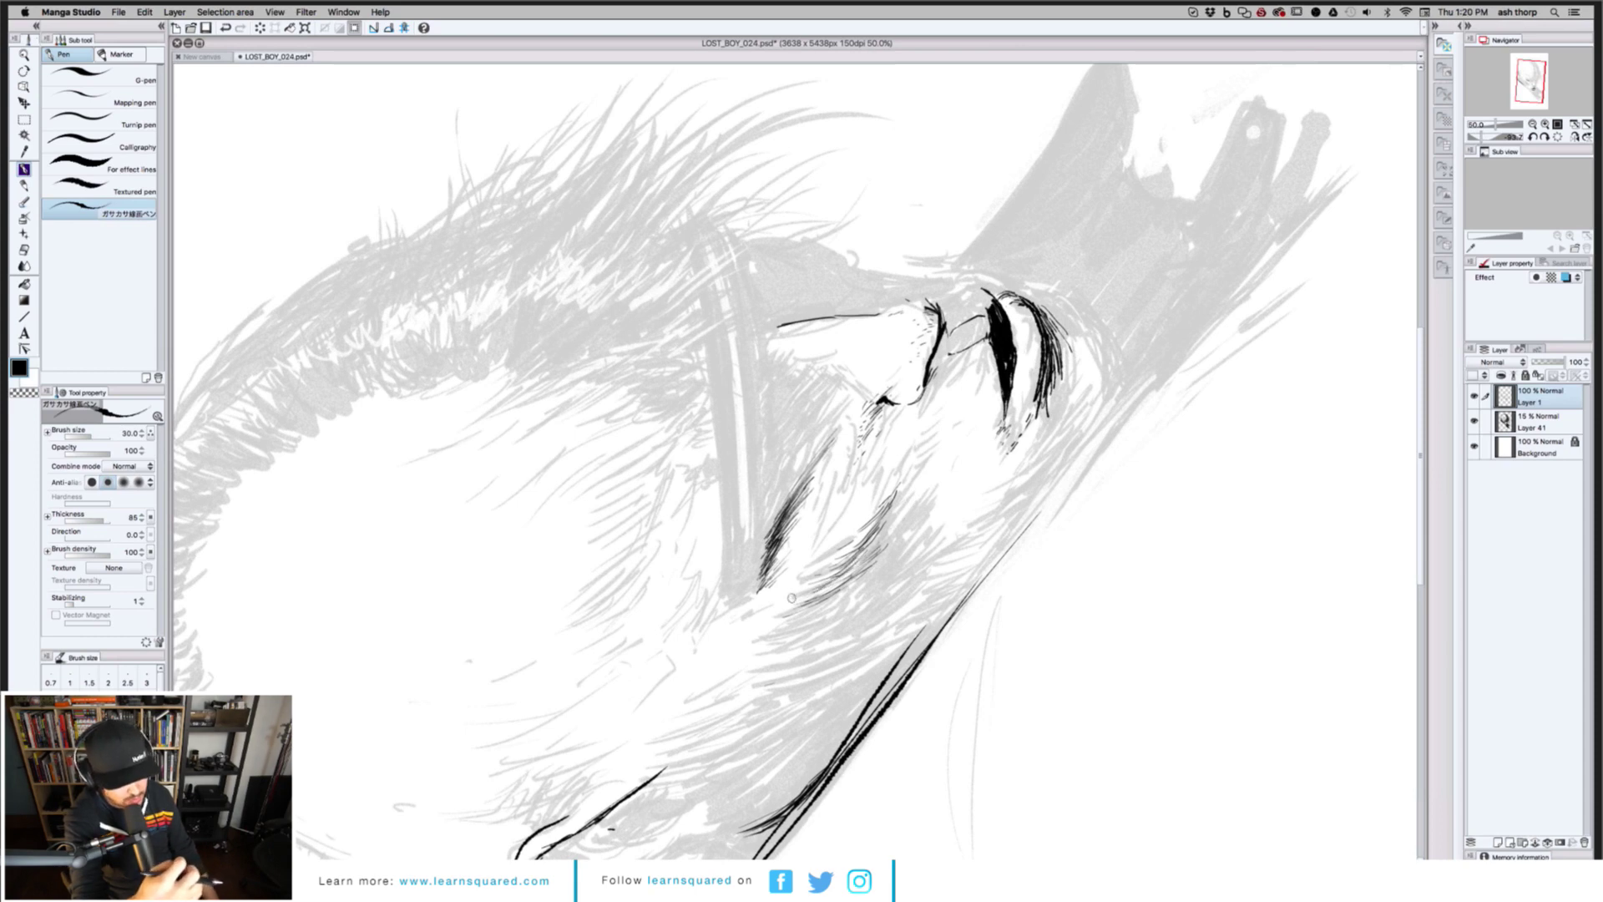
{"action": "mouse_move", "coordinate": [792, 597]}
{"action": "left_mouse_down"}
{"action": "mouse_move", "coordinate": [908, 494]}
{"action": "mouse_move", "coordinate": [784, 607]}
{"action": "mouse_move", "coordinate": [901, 533]}
{"action": "mouse_move", "coordinate": [932, 491]}
{"action": "mouse_move", "coordinate": [812, 613]}
{"action": "mouse_move", "coordinate": [863, 574]}
{"action": "left_mouse_up"}
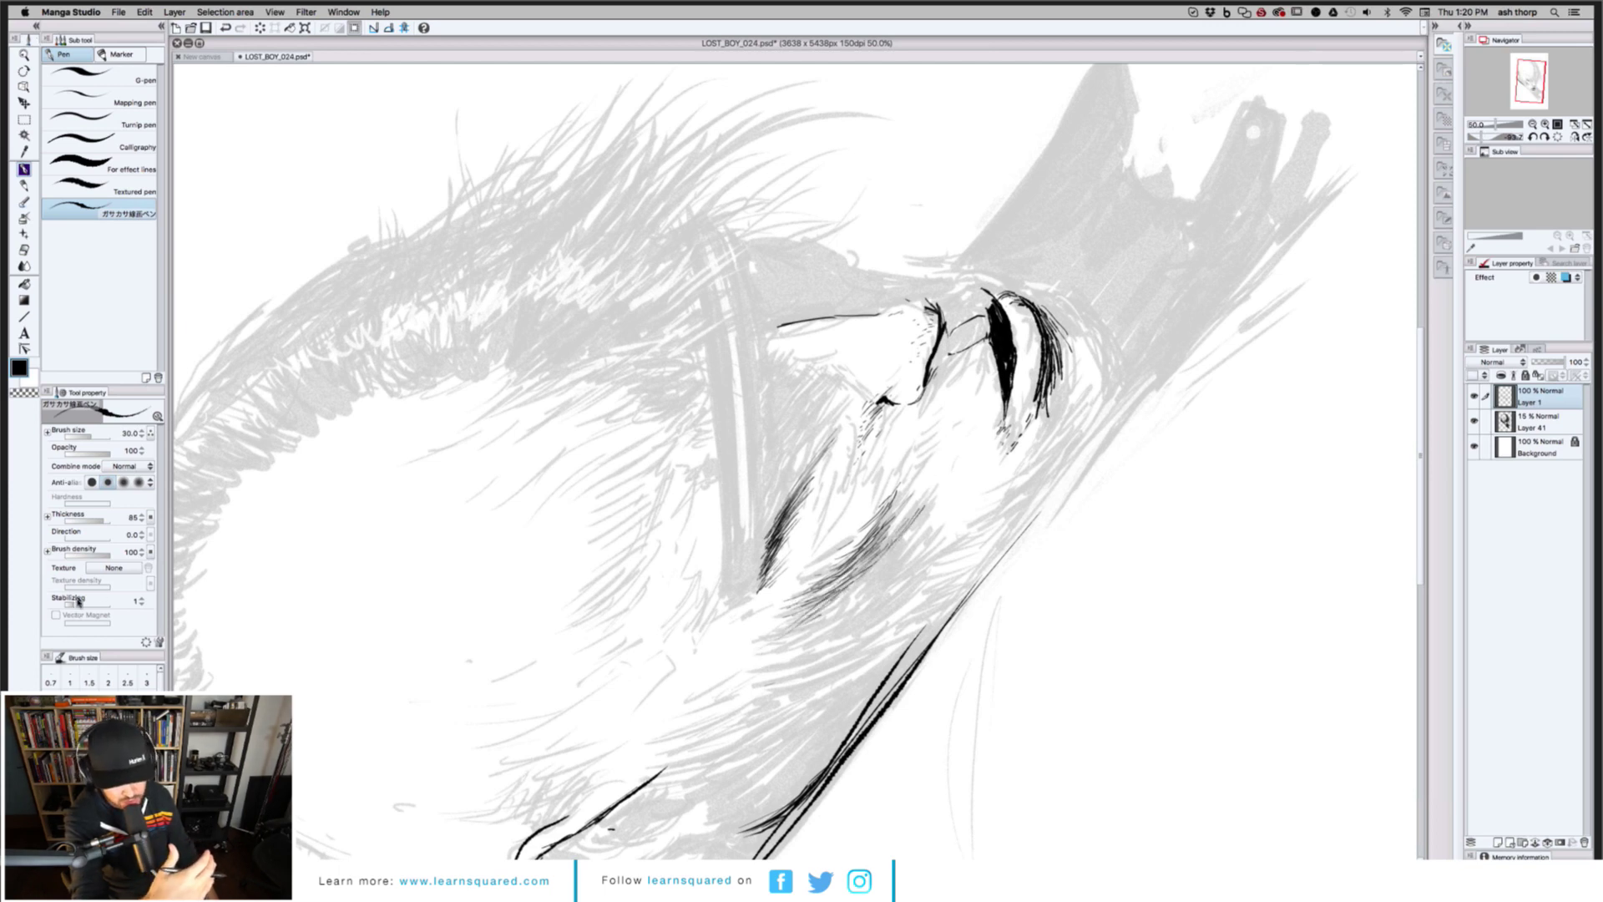
{"action": "left_click_drag", "start_coordinate": [78, 602], "coordinate": [107, 603]}
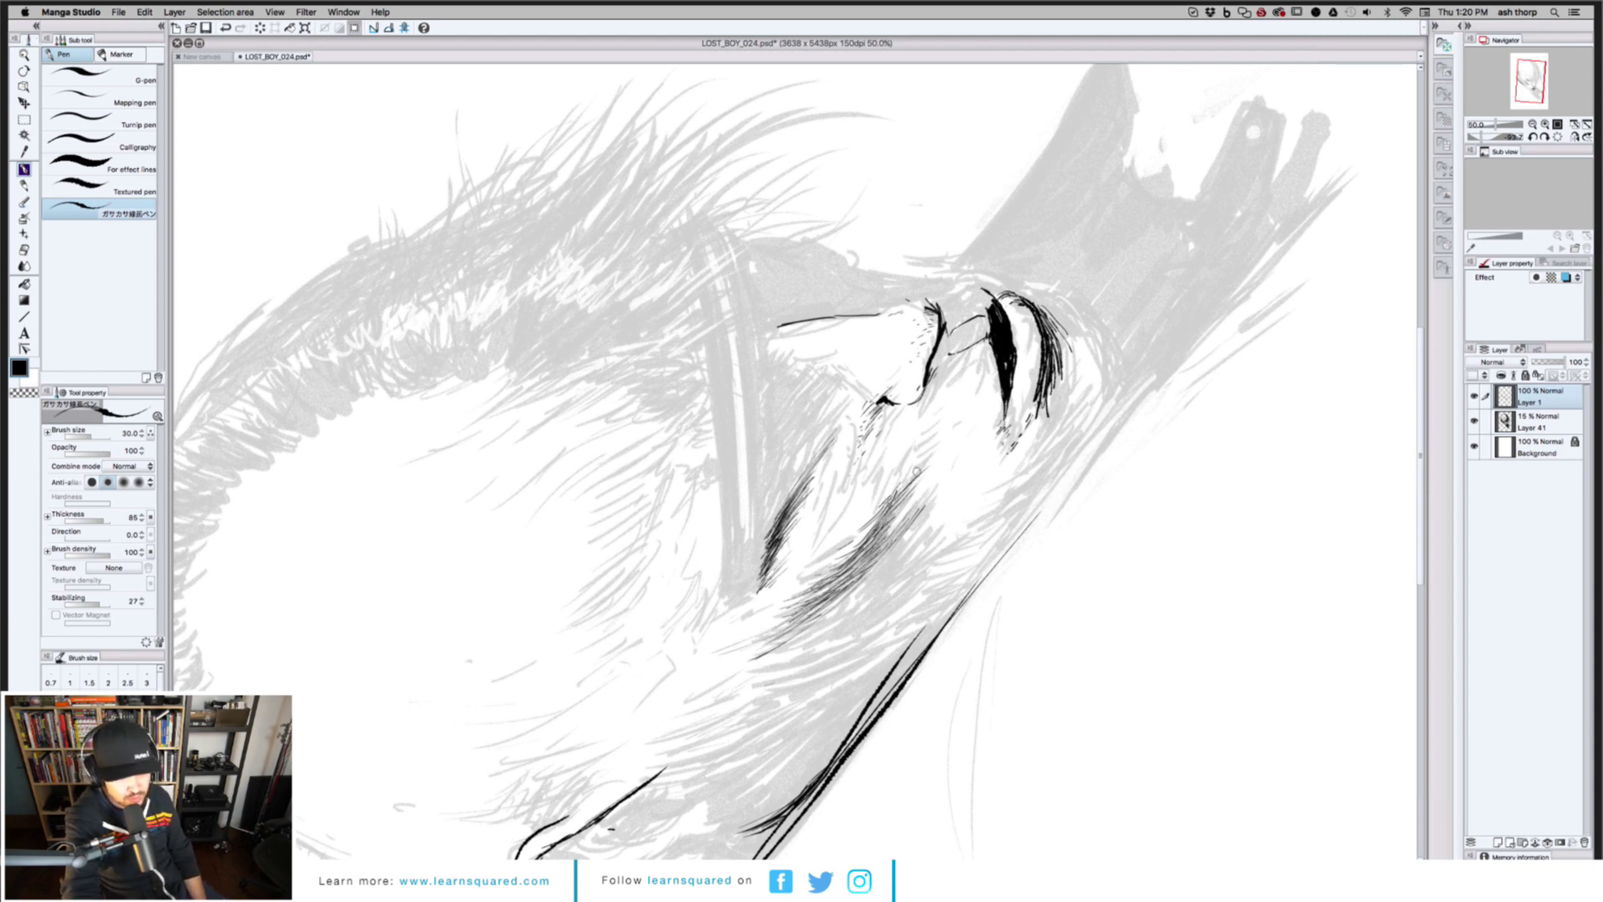
Ink short hatching around the top of the nose bridge and accent the far corner of the mouth
{"action": "key", "text": "r"}
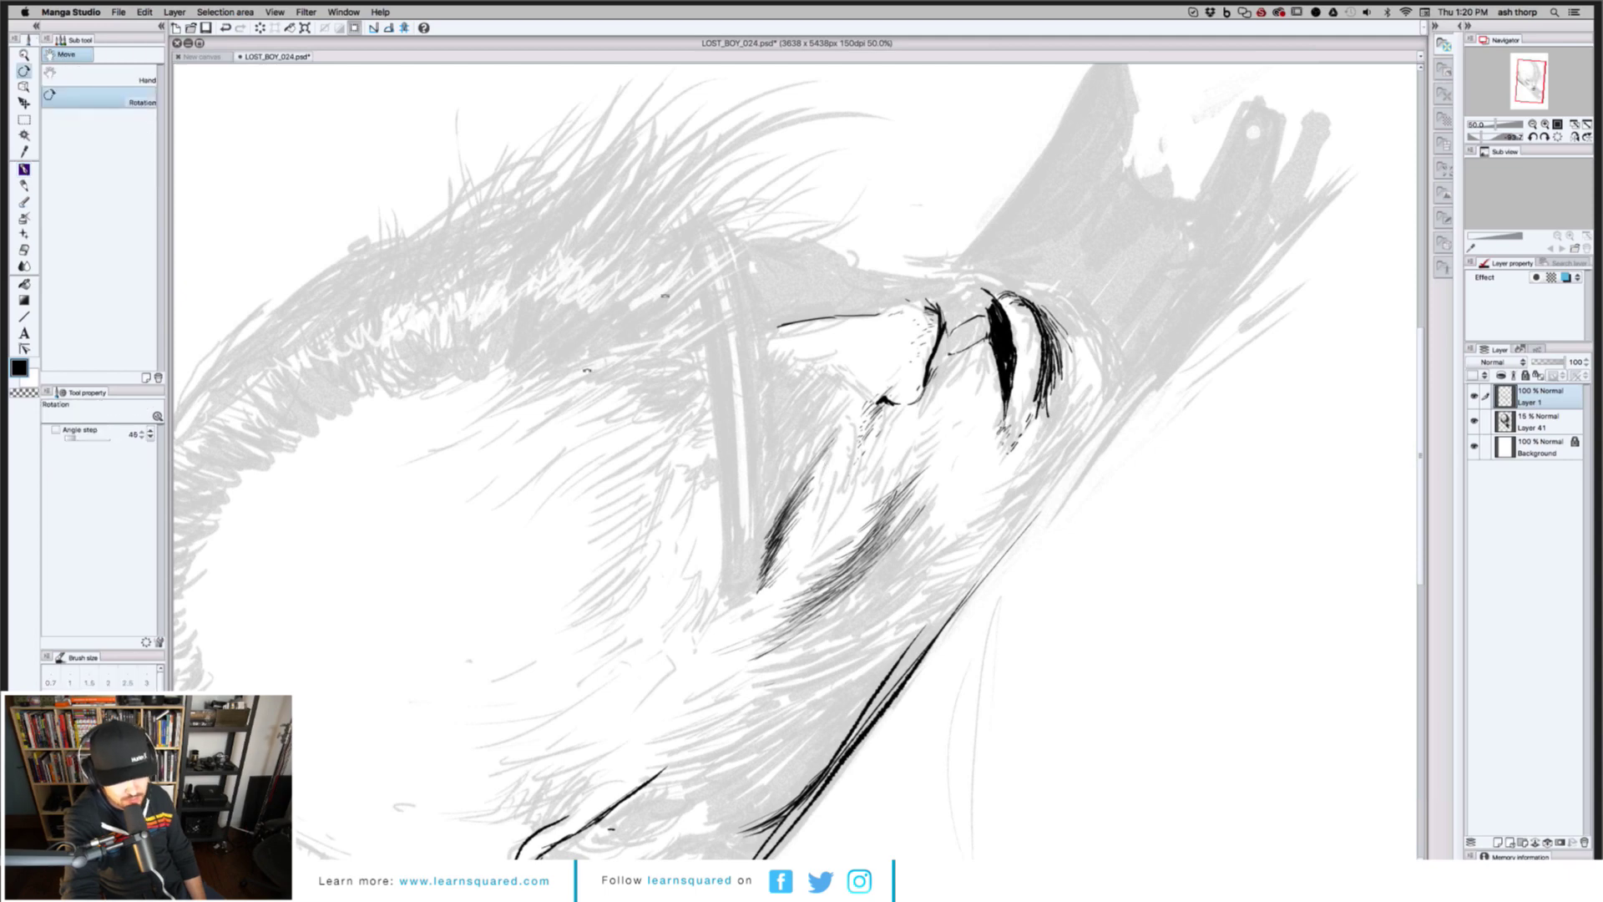
{"action": "left_click_drag", "start_coordinate": [1044, 293], "coordinate": [1127, 584]}
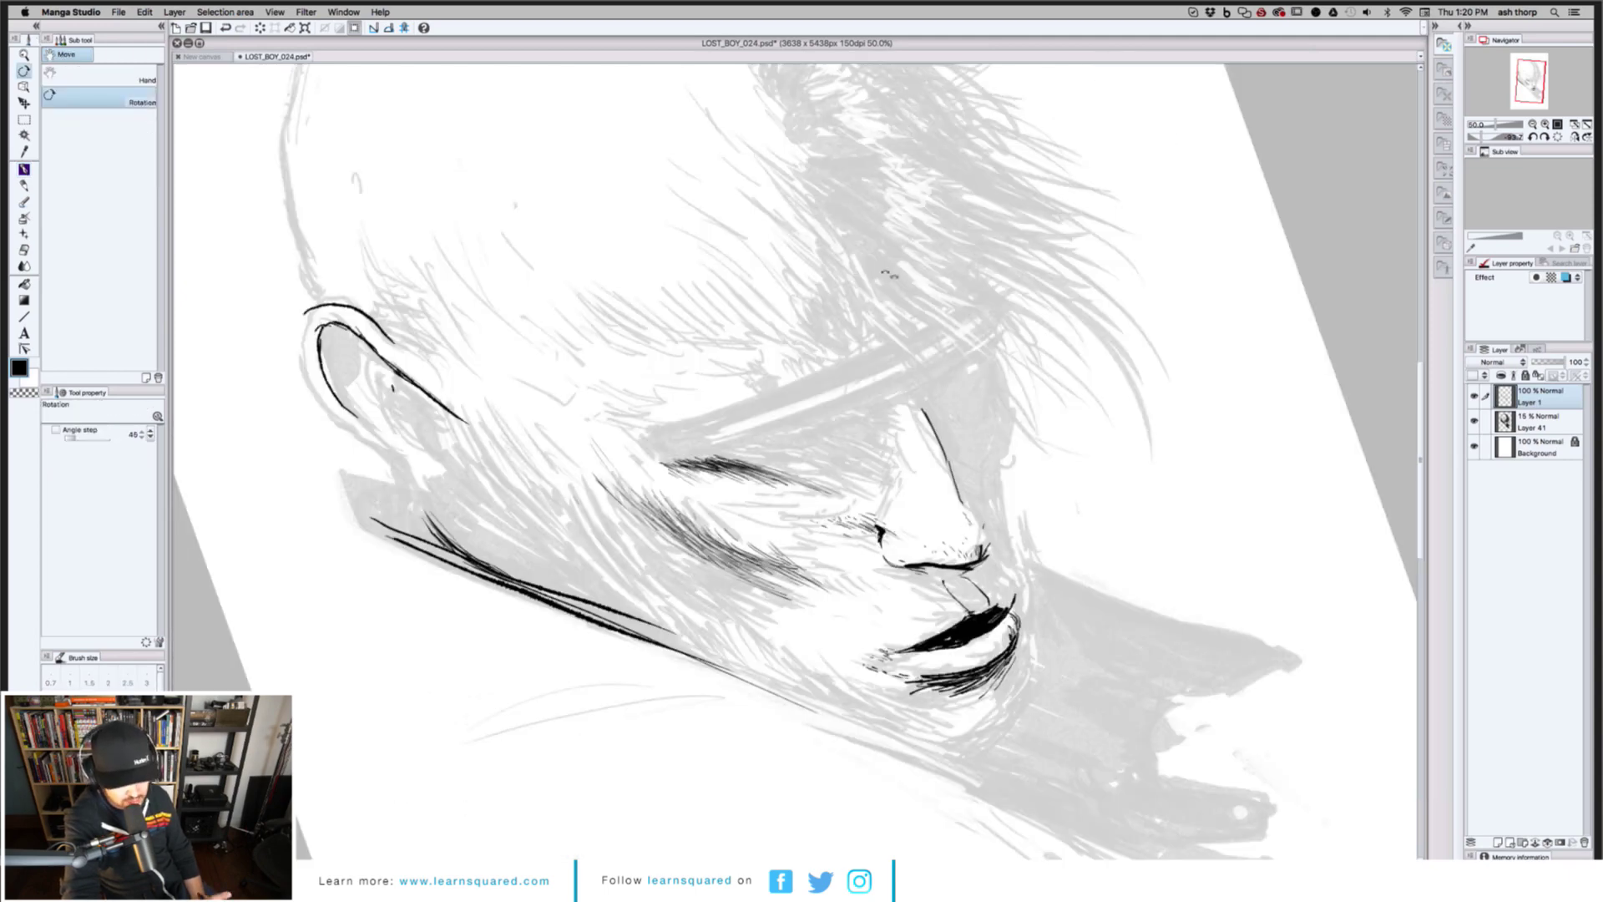
{"action": "left_click_drag", "start_coordinate": [888, 274], "coordinate": [904, 304]}
{"action": "key", "text": "p"}
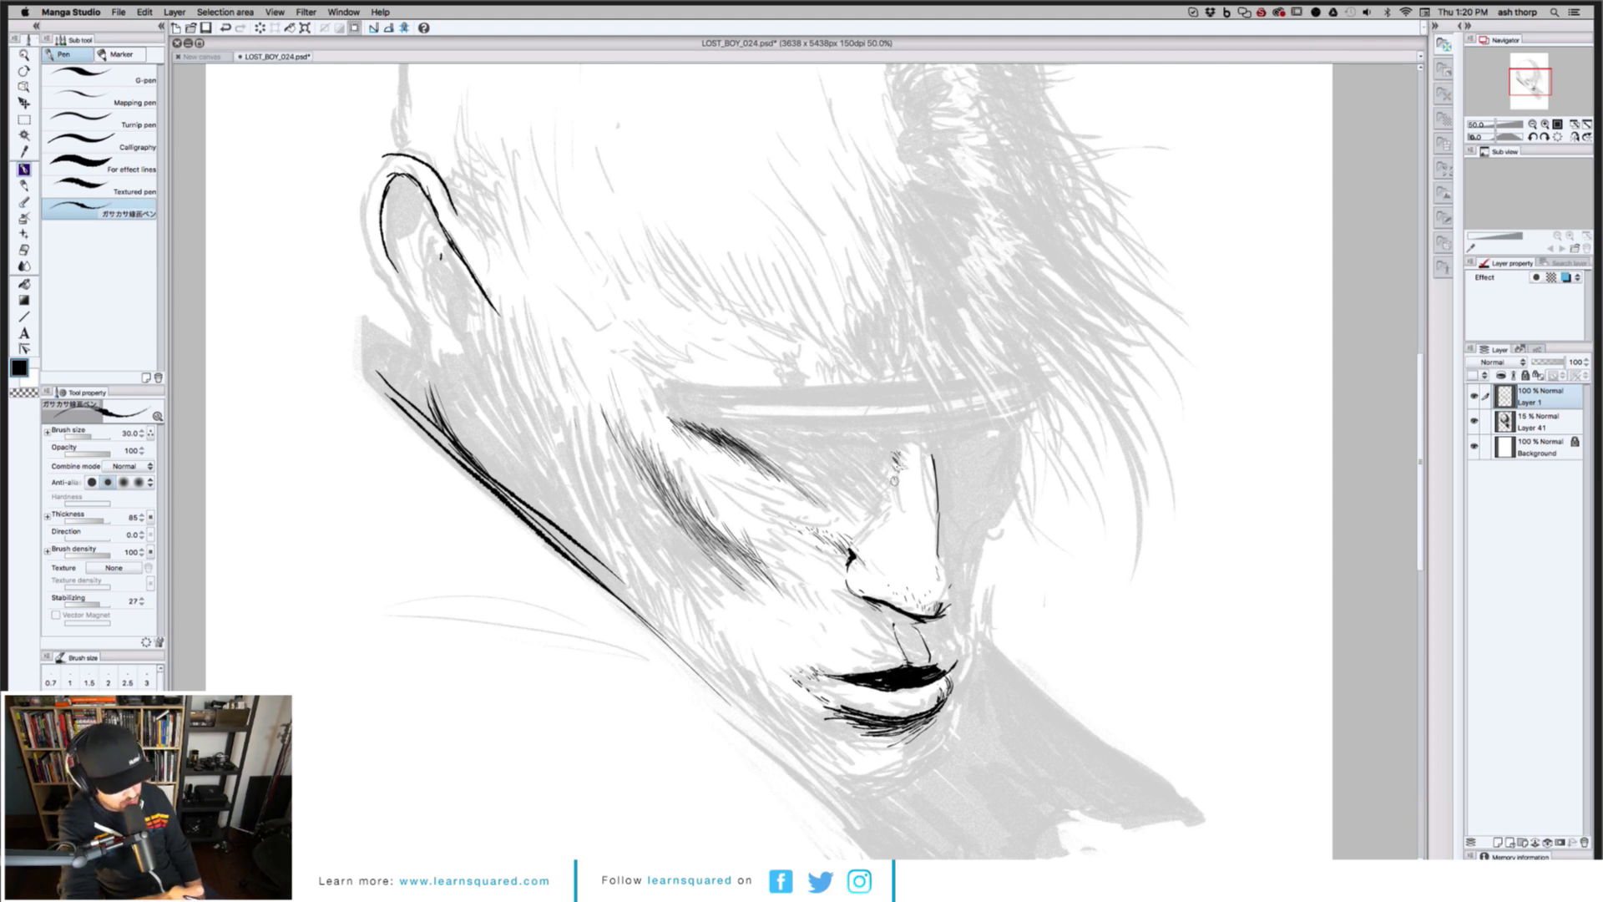
{"action": "left_click_drag", "start_coordinate": [929, 468], "coordinate": [925, 451]}
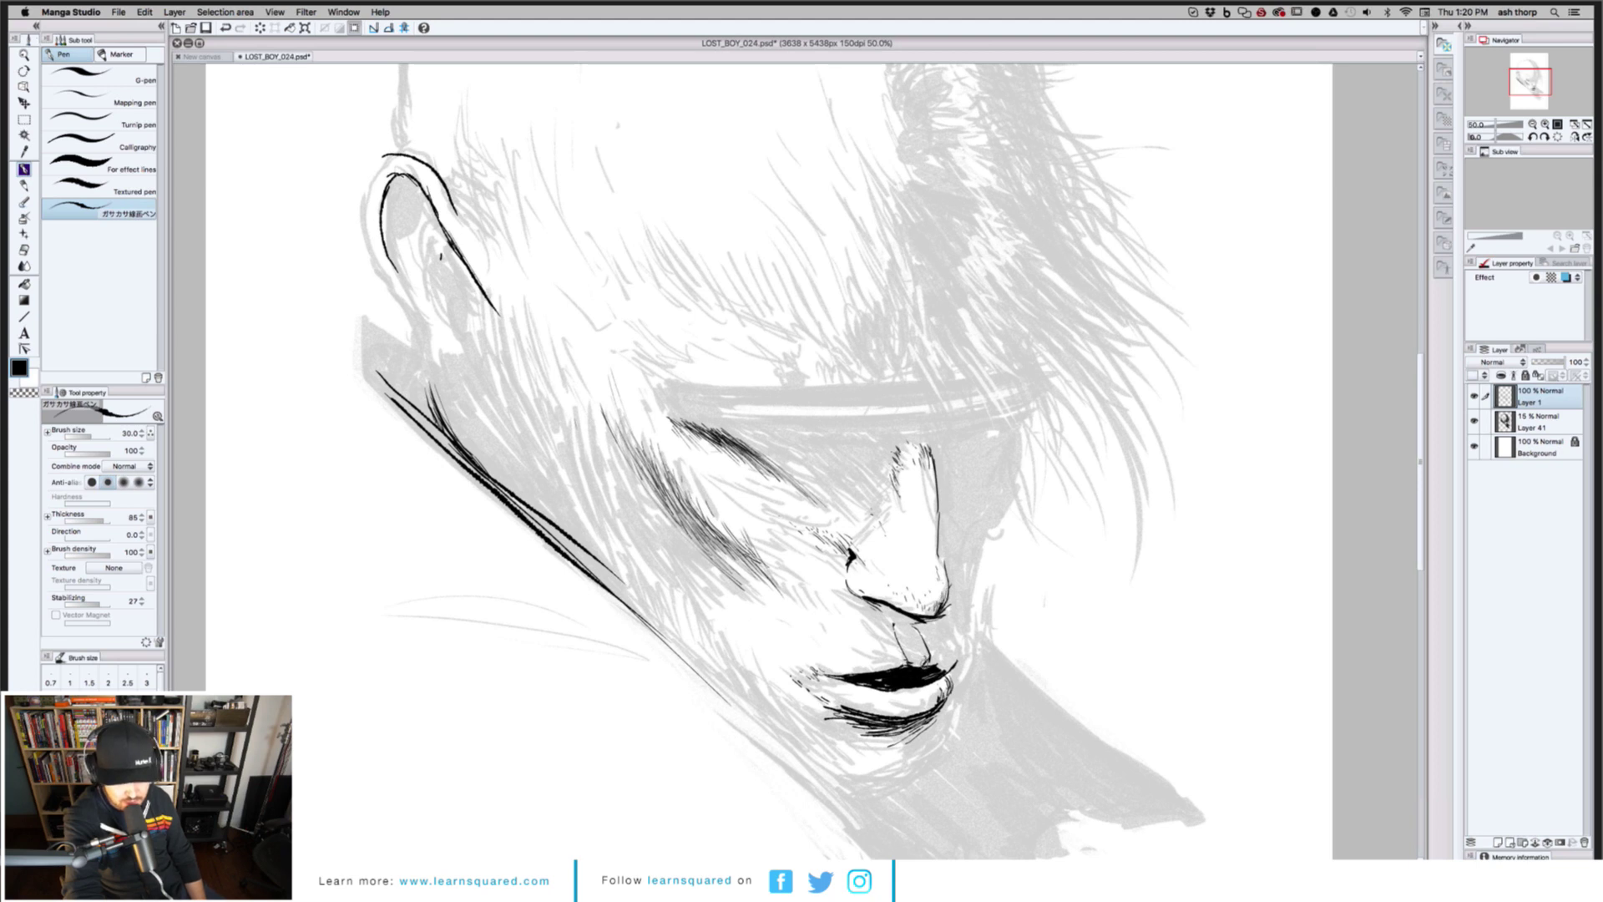
{"action": "left_click_drag", "start_coordinate": [939, 666], "coordinate": [956, 661]}
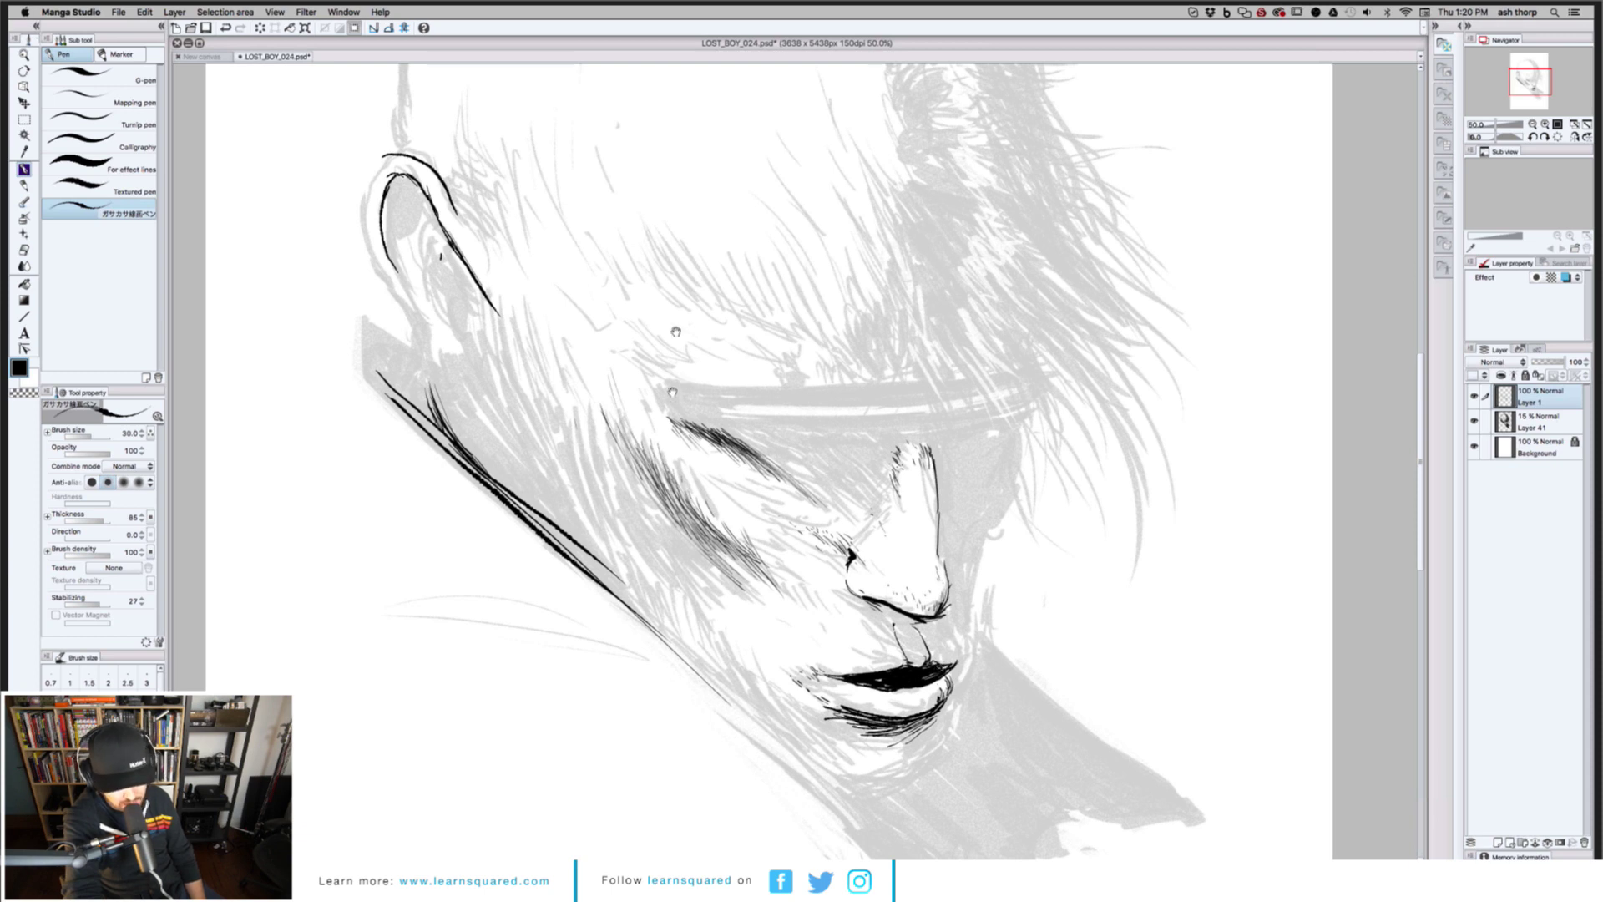
Ink the face's far contour from beneath the chin, up past the lips and cheek, to the edge of the eye band
{"action": "scroll", "coordinate": [677, 331], "scroll_direction": "down", "scroll_amount": 3}
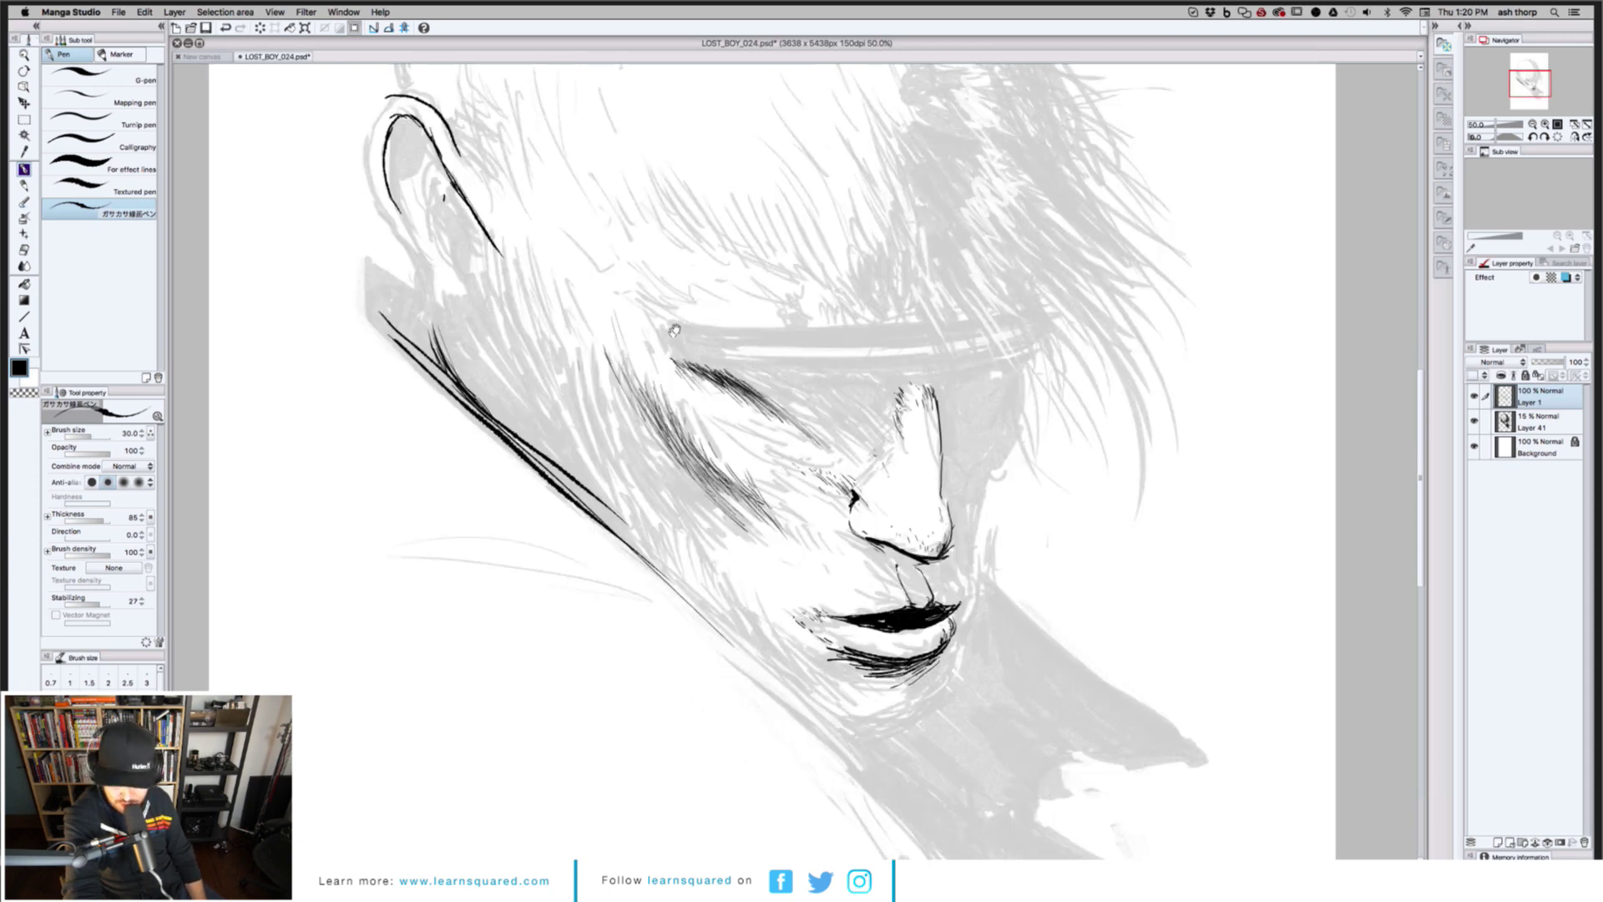
{"action": "mouse_move", "coordinate": [960, 633]}
{"action": "left_mouse_down"}
{"action": "mouse_move", "coordinate": [931, 701]}
{"action": "mouse_move", "coordinate": [839, 732]}
{"action": "left_mouse_up"}
{"action": "mouse_move", "coordinate": [965, 564]}
{"action": "left_mouse_down"}
{"action": "mouse_move", "coordinate": [964, 608]}
{"action": "mouse_move", "coordinate": [974, 533]}
{"action": "left_mouse_up"}
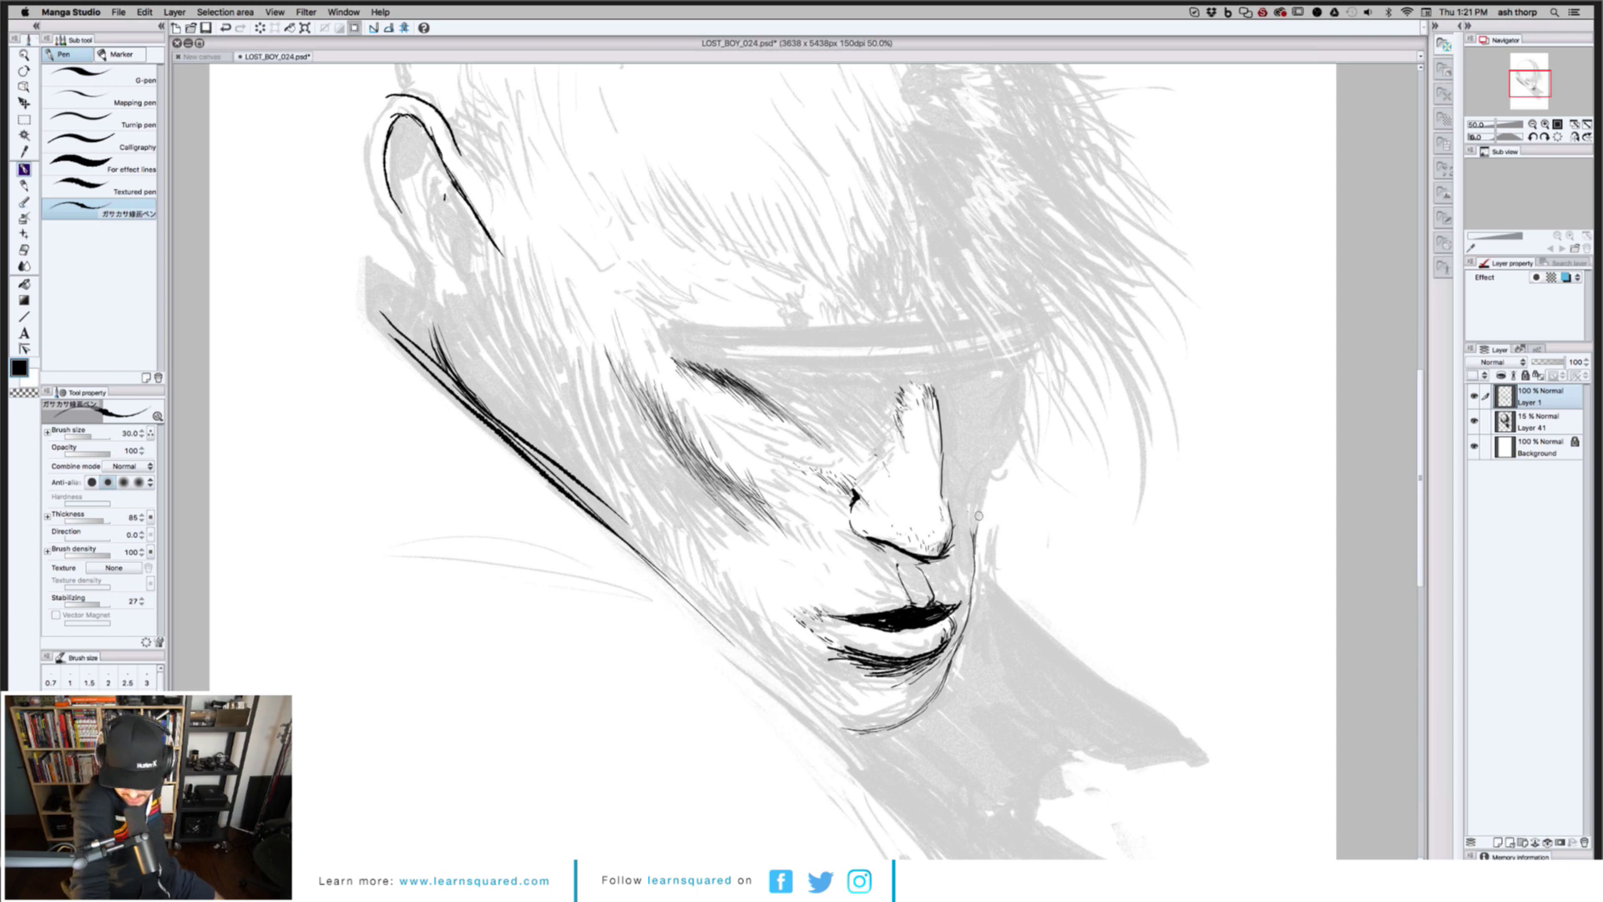
{"action": "left_click_drag", "start_coordinate": [977, 517], "coordinate": [994, 470]}
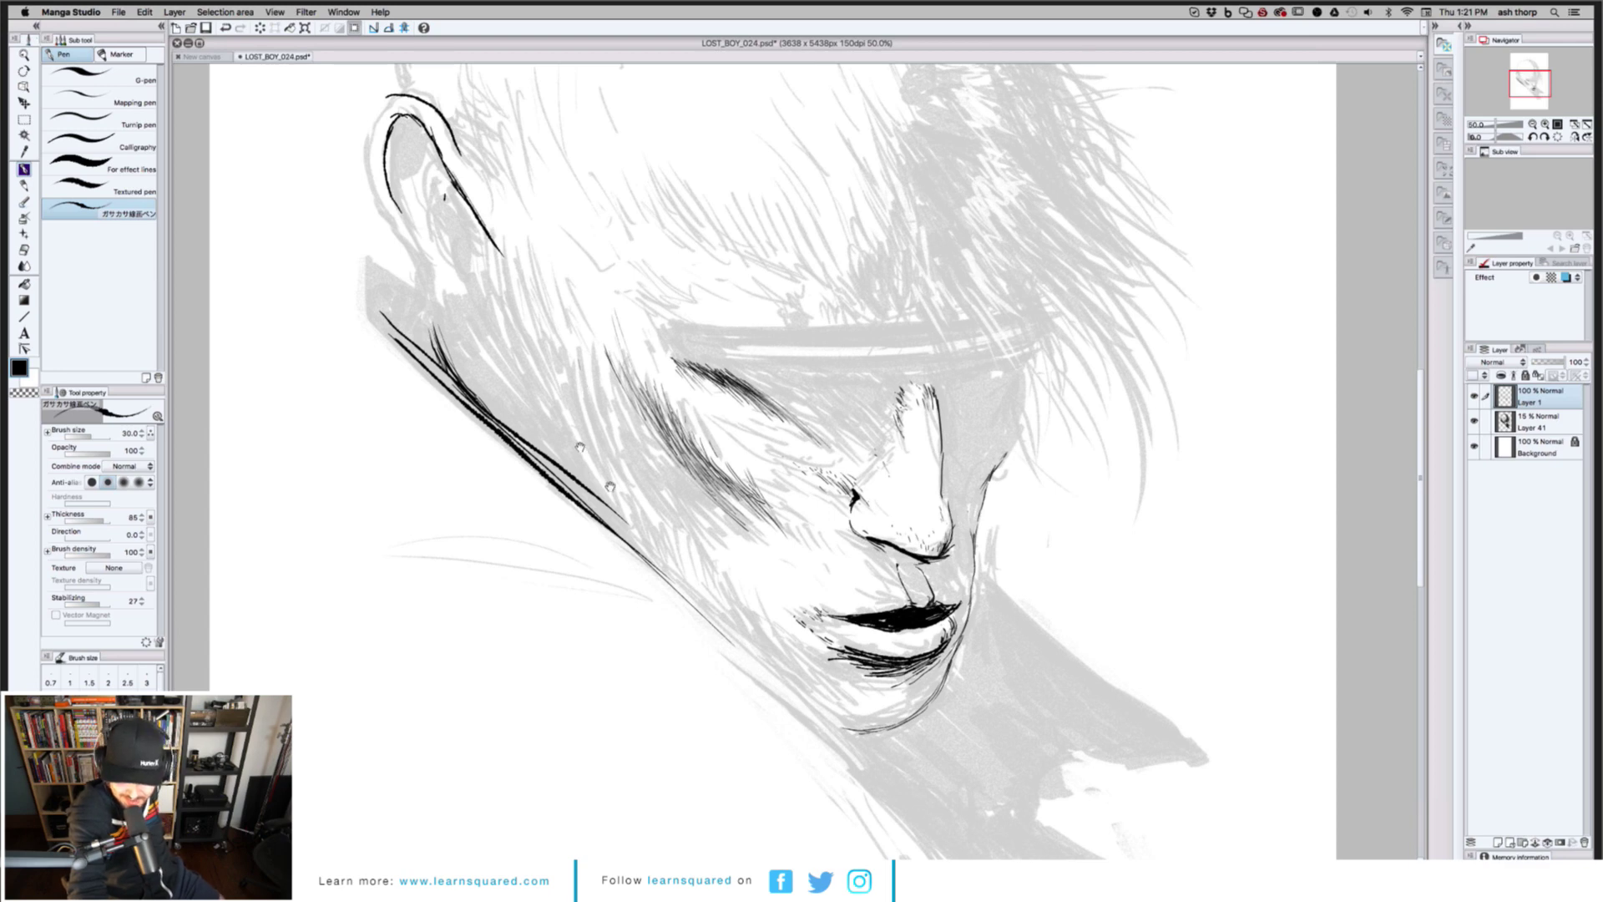
{"action": "left_click_drag", "start_coordinate": [611, 486], "coordinate": [638, 560]}
{"action": "left_click_drag", "start_coordinate": [1054, 584], "coordinate": [1087, 477]}
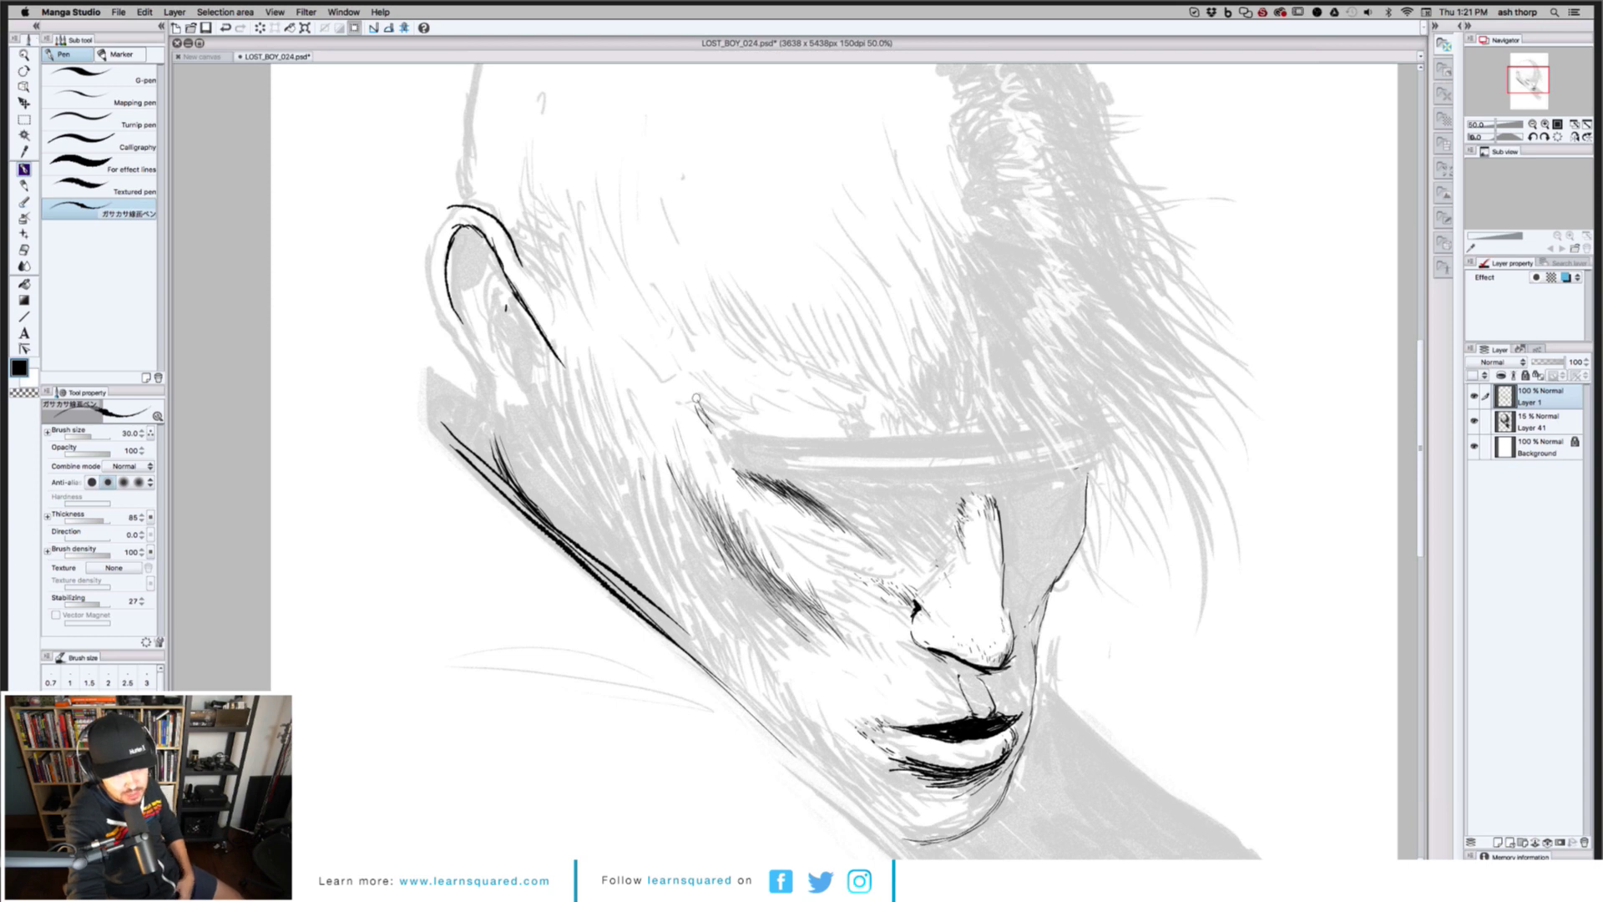
Ink short tapering strokes at the temple, just above the near end of the eye band
{"action": "left_click_drag", "start_coordinate": [700, 399], "coordinate": [700, 361]}
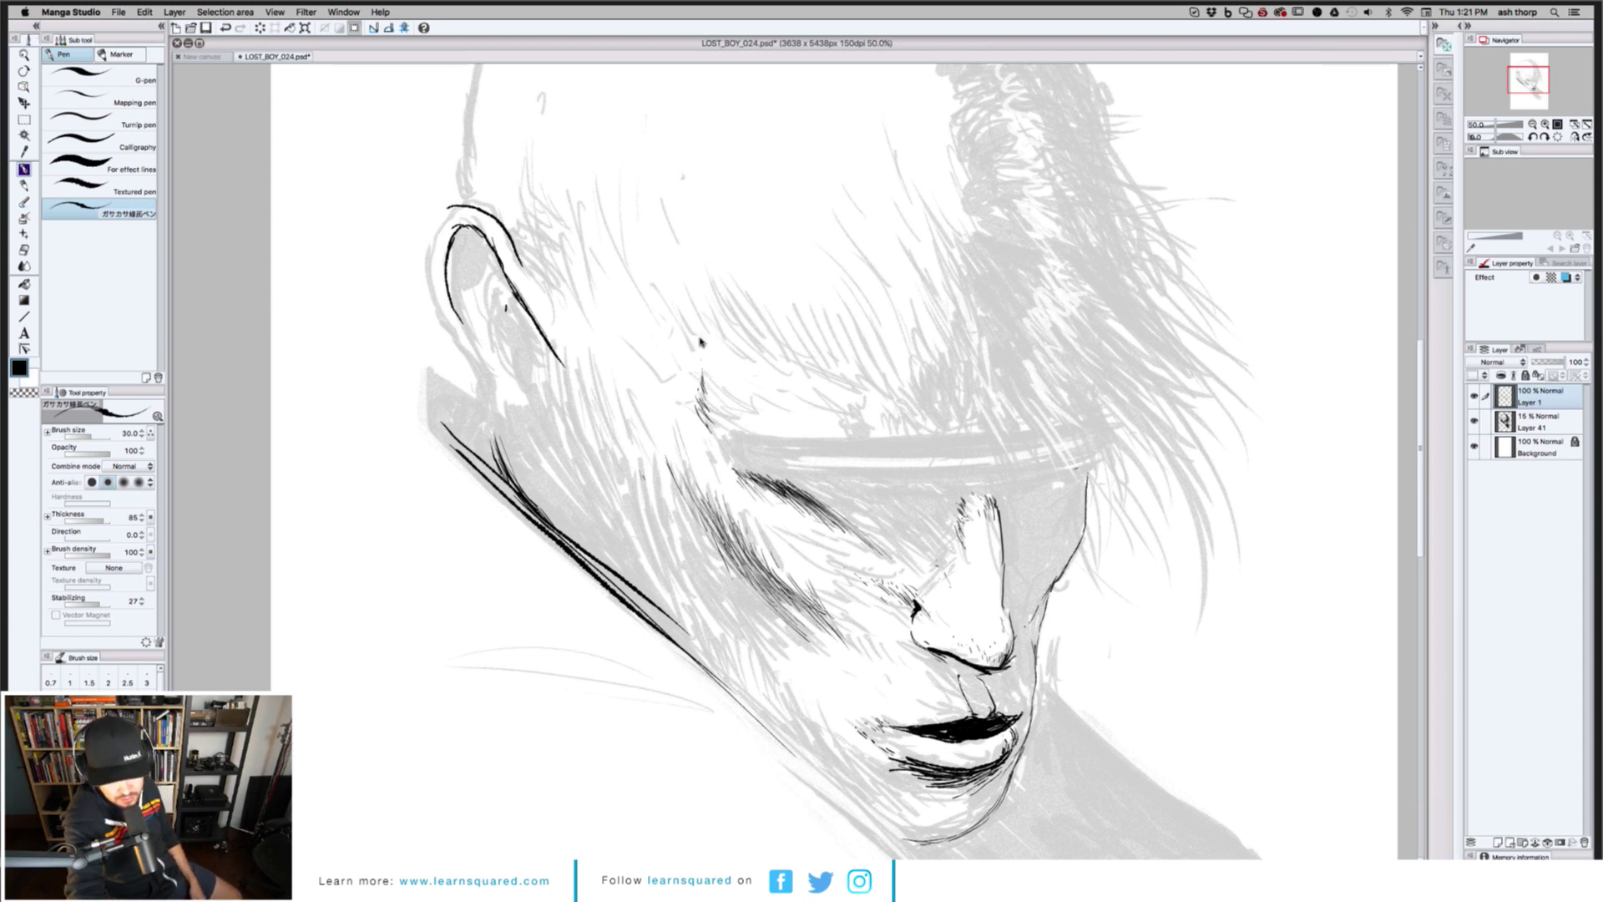
{"action": "scroll", "coordinate": [701, 342], "scroll_direction": "down", "scroll_amount": 1}
{"action": "scroll", "coordinate": [701, 341], "scroll_direction": "up", "scroll_amount": 1}
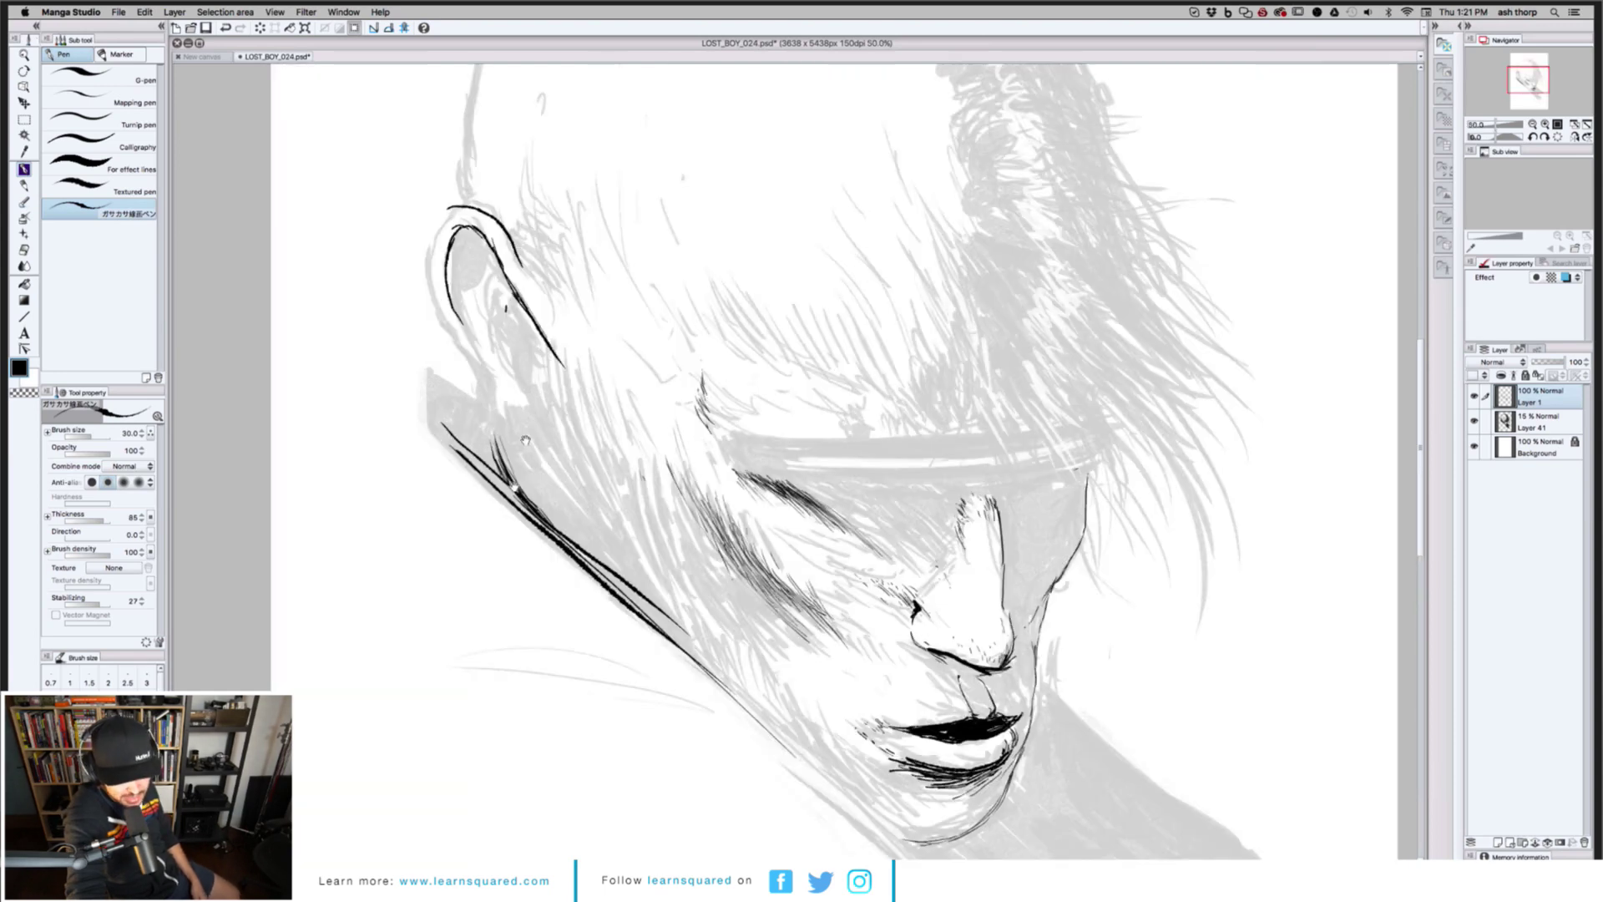
{"action": "left_click_drag", "start_coordinate": [525, 440], "coordinate": [525, 459]}
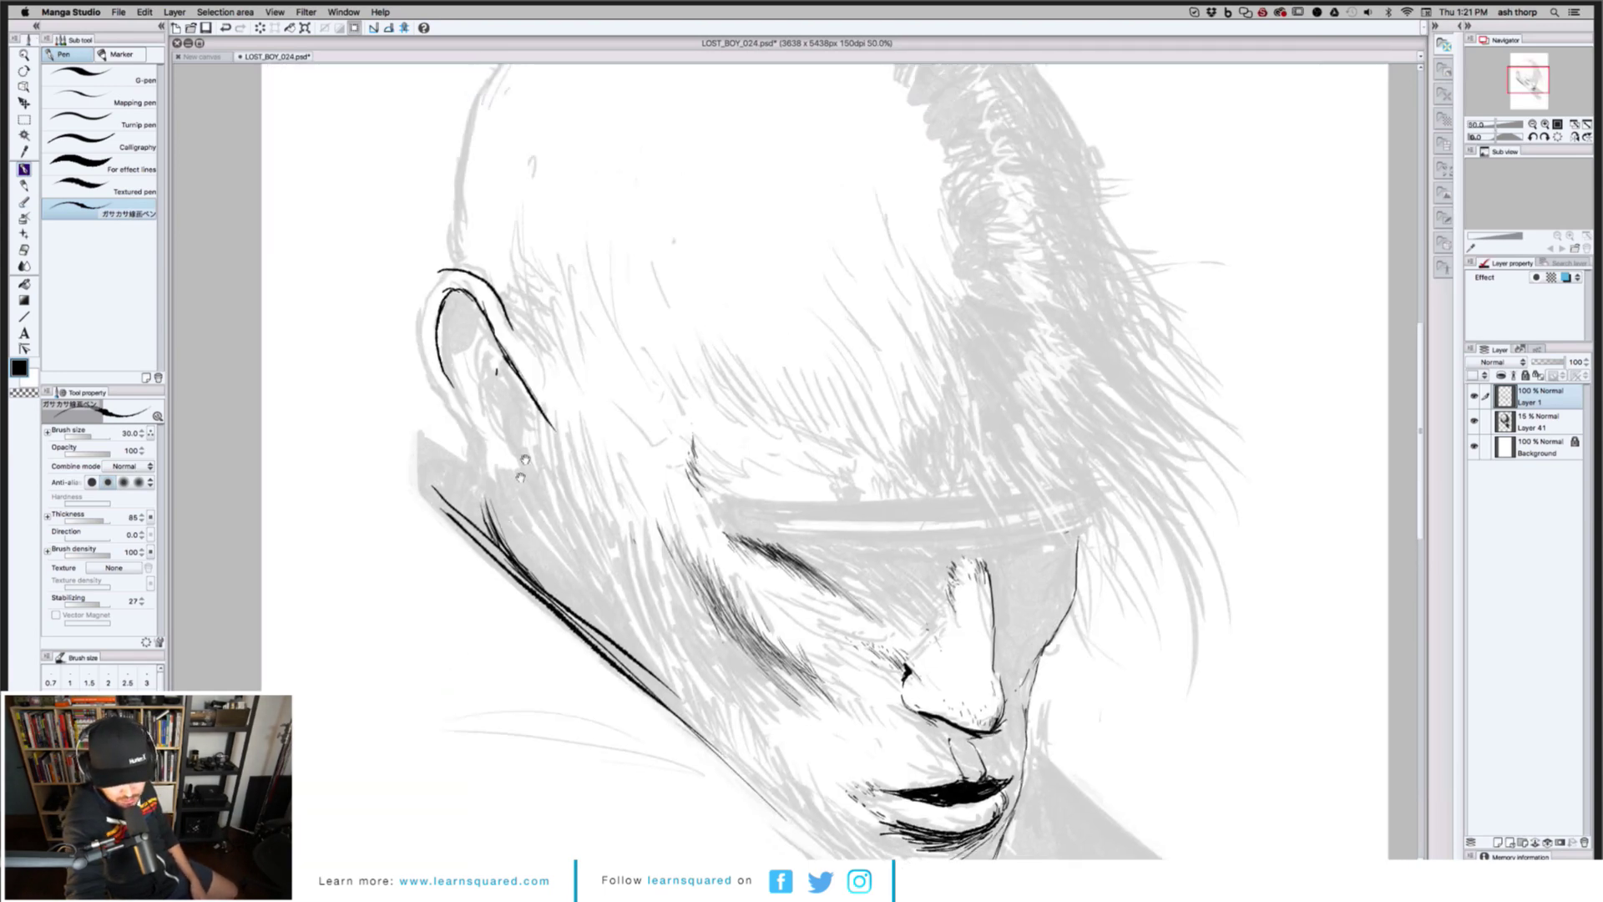
Duplicate the faded sketch layer, Layer 41, and hide the original
{"action": "left_click", "coordinate": [1508, 424]}
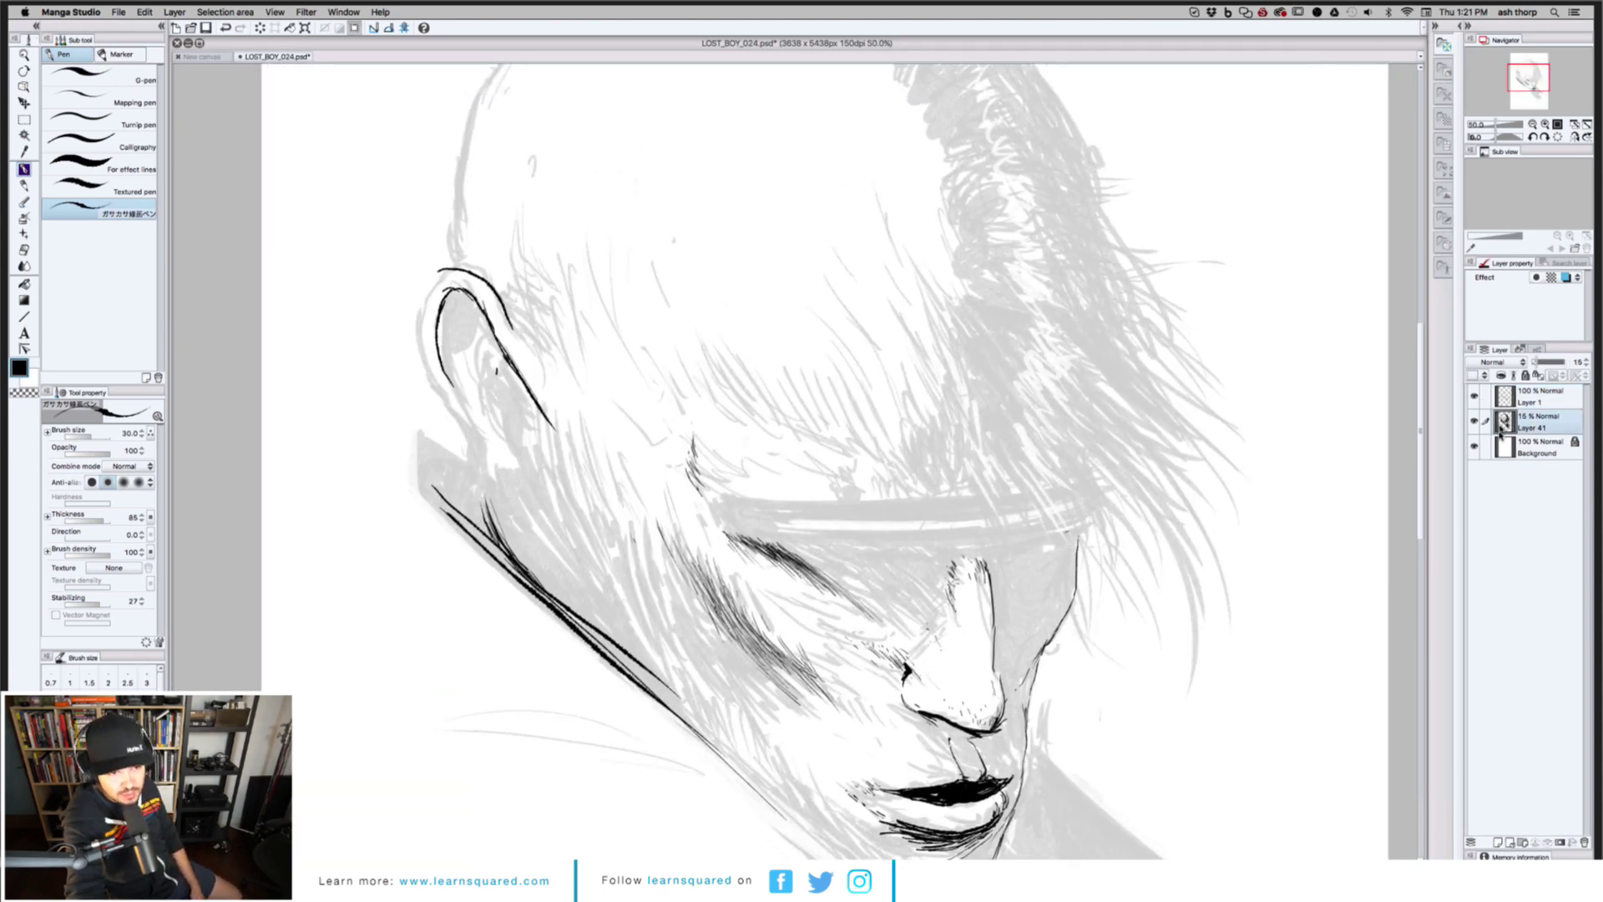
{"action": "left_click_drag", "start_coordinate": [1506, 427], "coordinate": [1512, 823]}
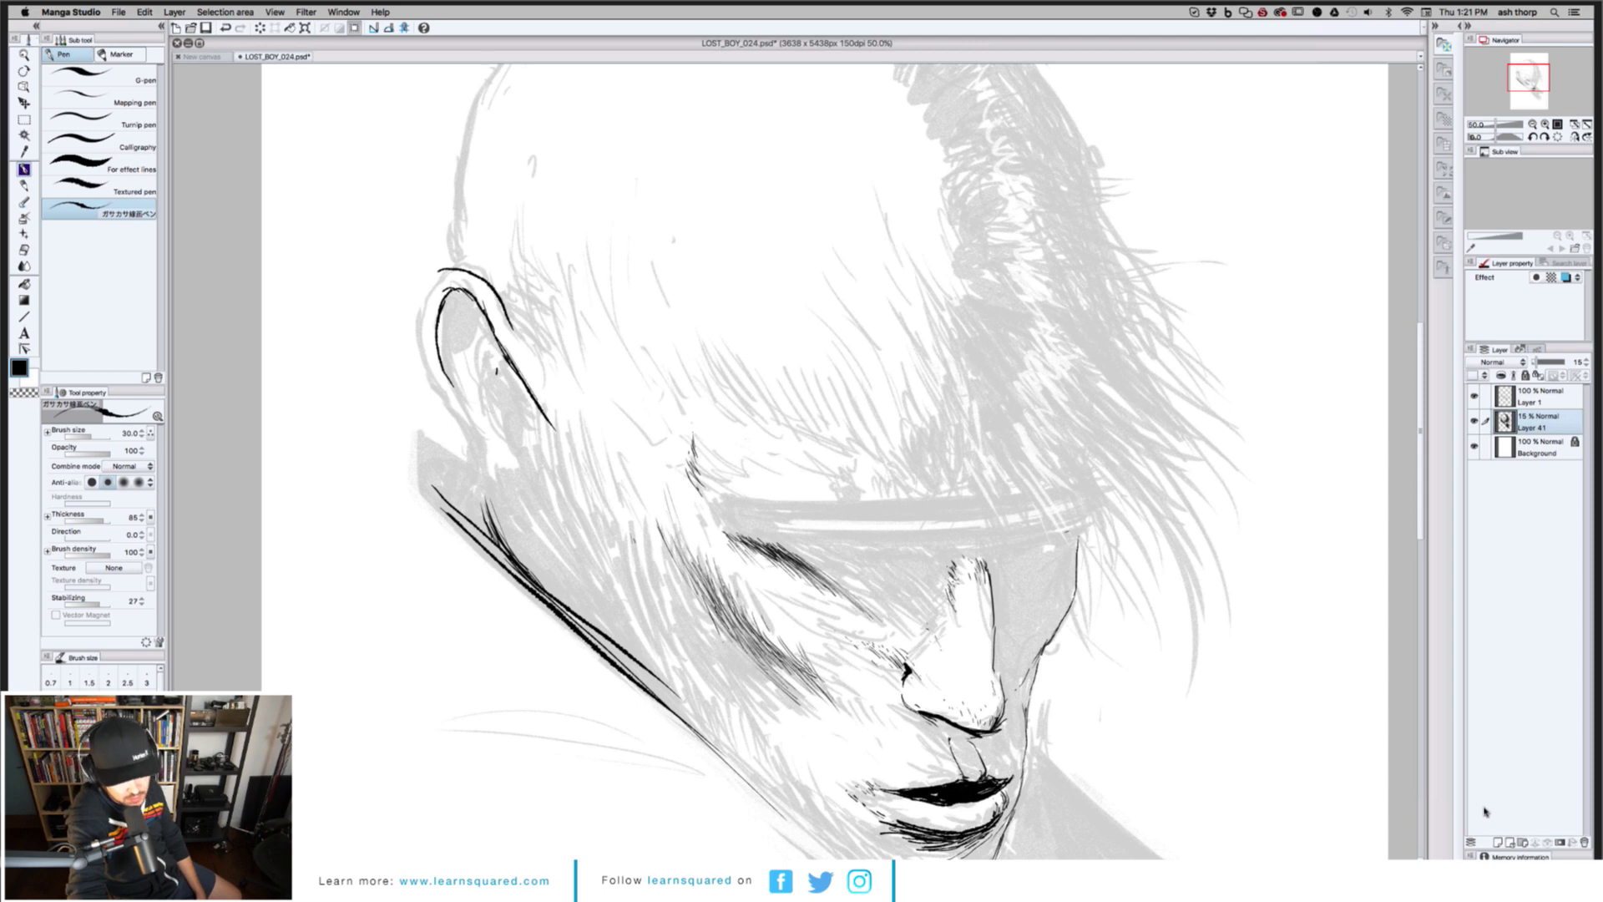
{"action": "key", "text": "super+j"}
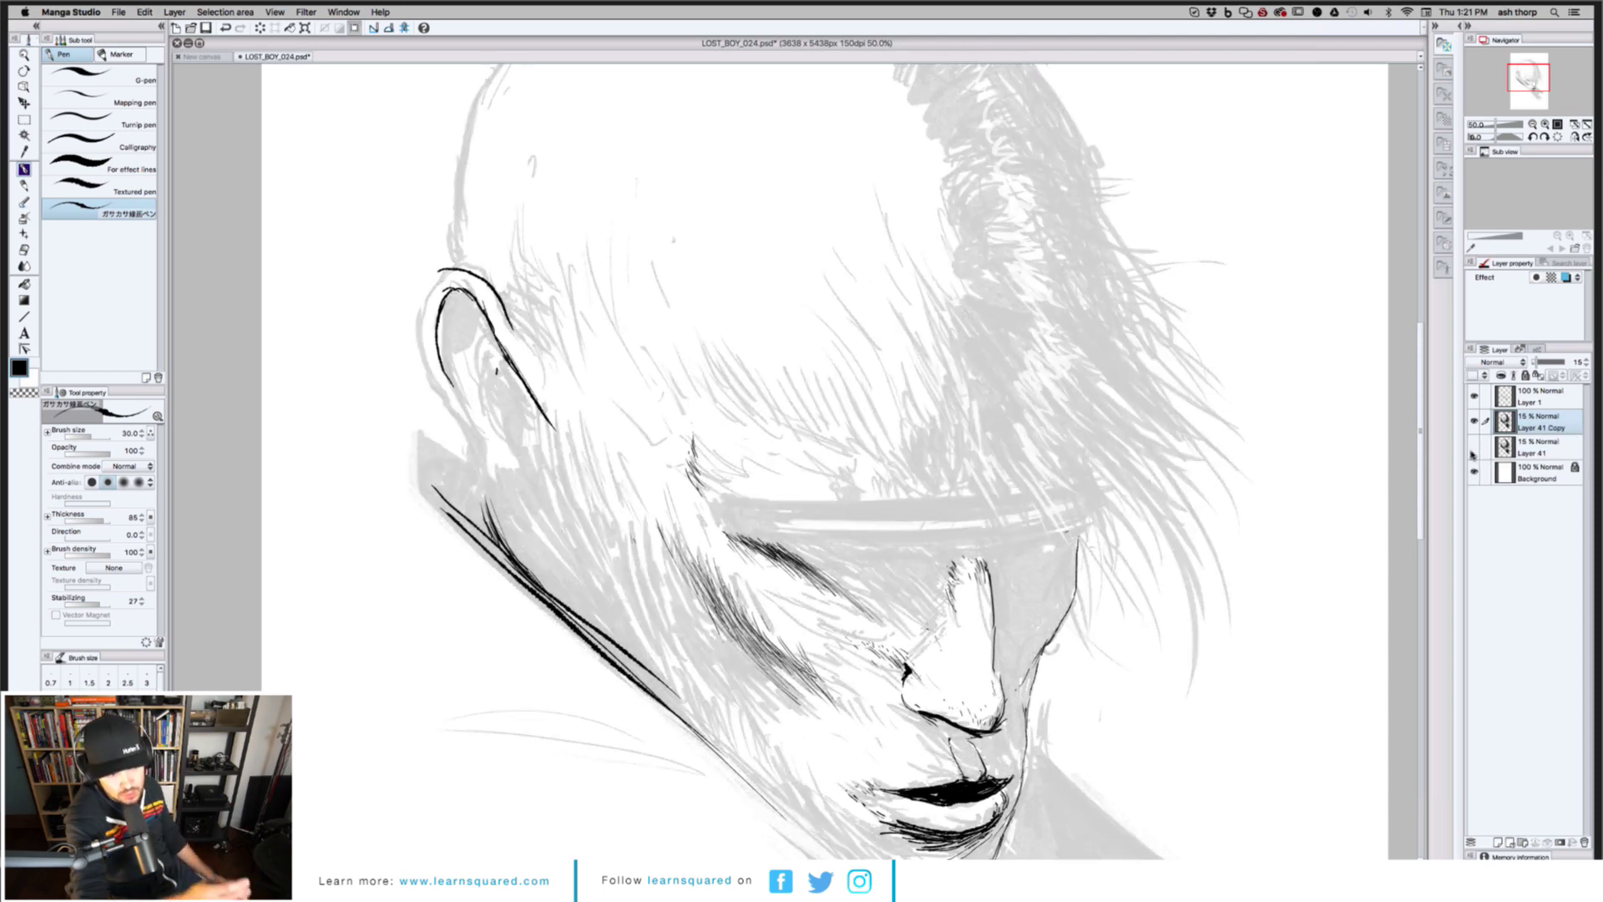
{"action": "left_click", "coordinate": [1474, 446]}
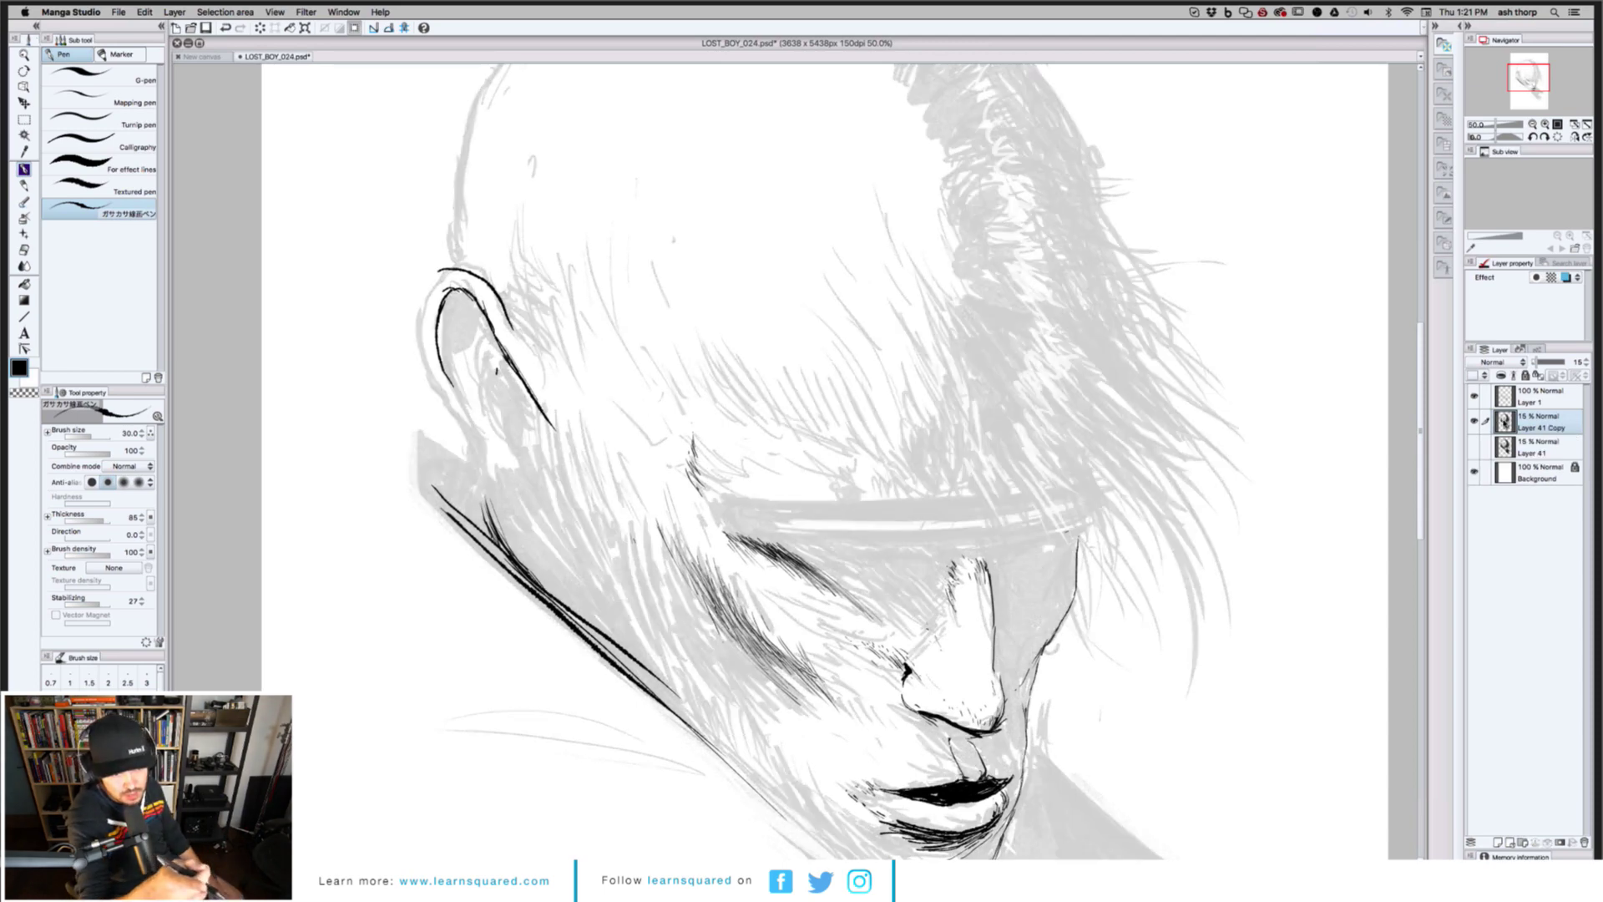
Apply the Tone effect to Layer 41 Copy and make room to show all of its tone settings
{"action": "left_click", "coordinate": [1549, 278]}
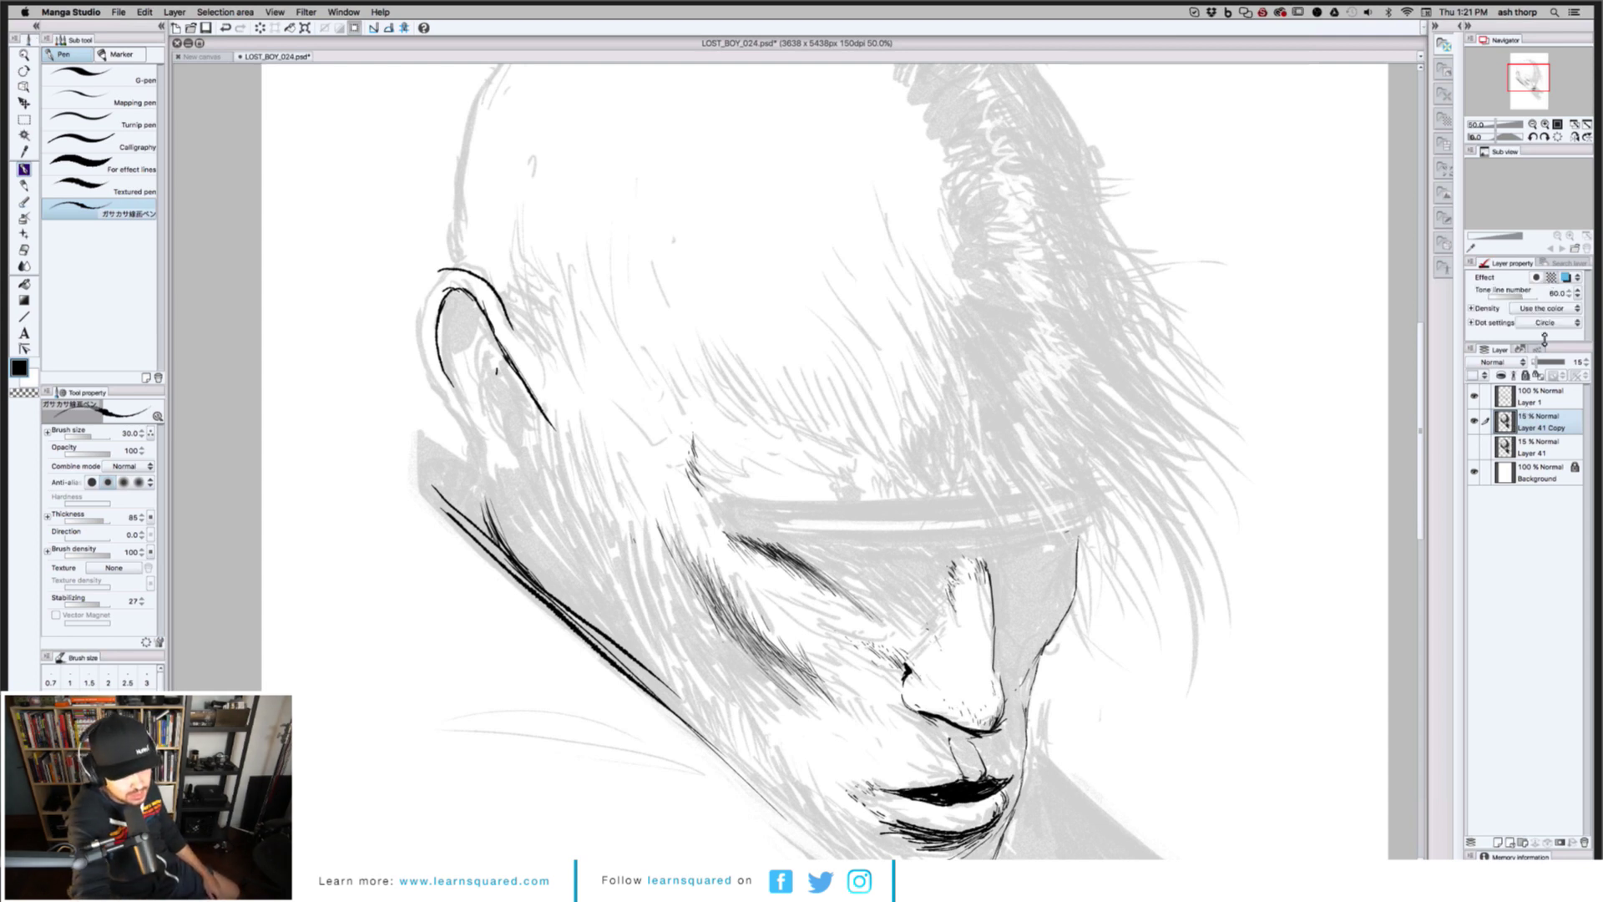
{"action": "left_click_drag", "start_coordinate": [1545, 338], "coordinate": [1549, 359]}
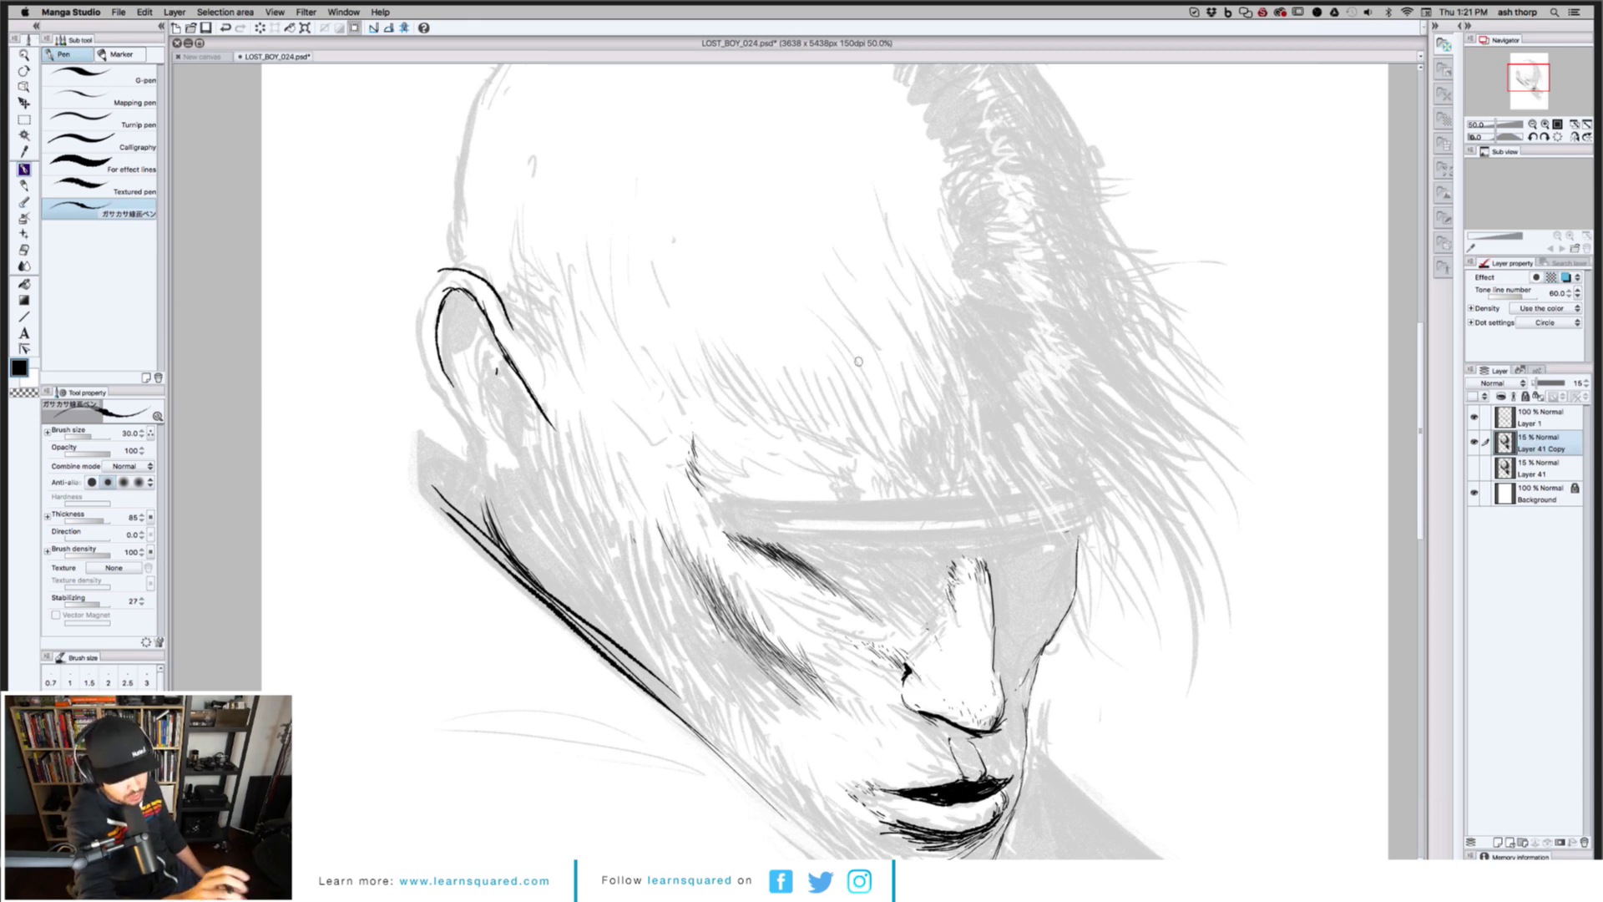
{"action": "scroll", "coordinate": [858, 361], "scroll_direction": "down", "scroll_amount": 2}
{"action": "scroll", "coordinate": [858, 361], "scroll_direction": "up", "scroll_amount": 1}
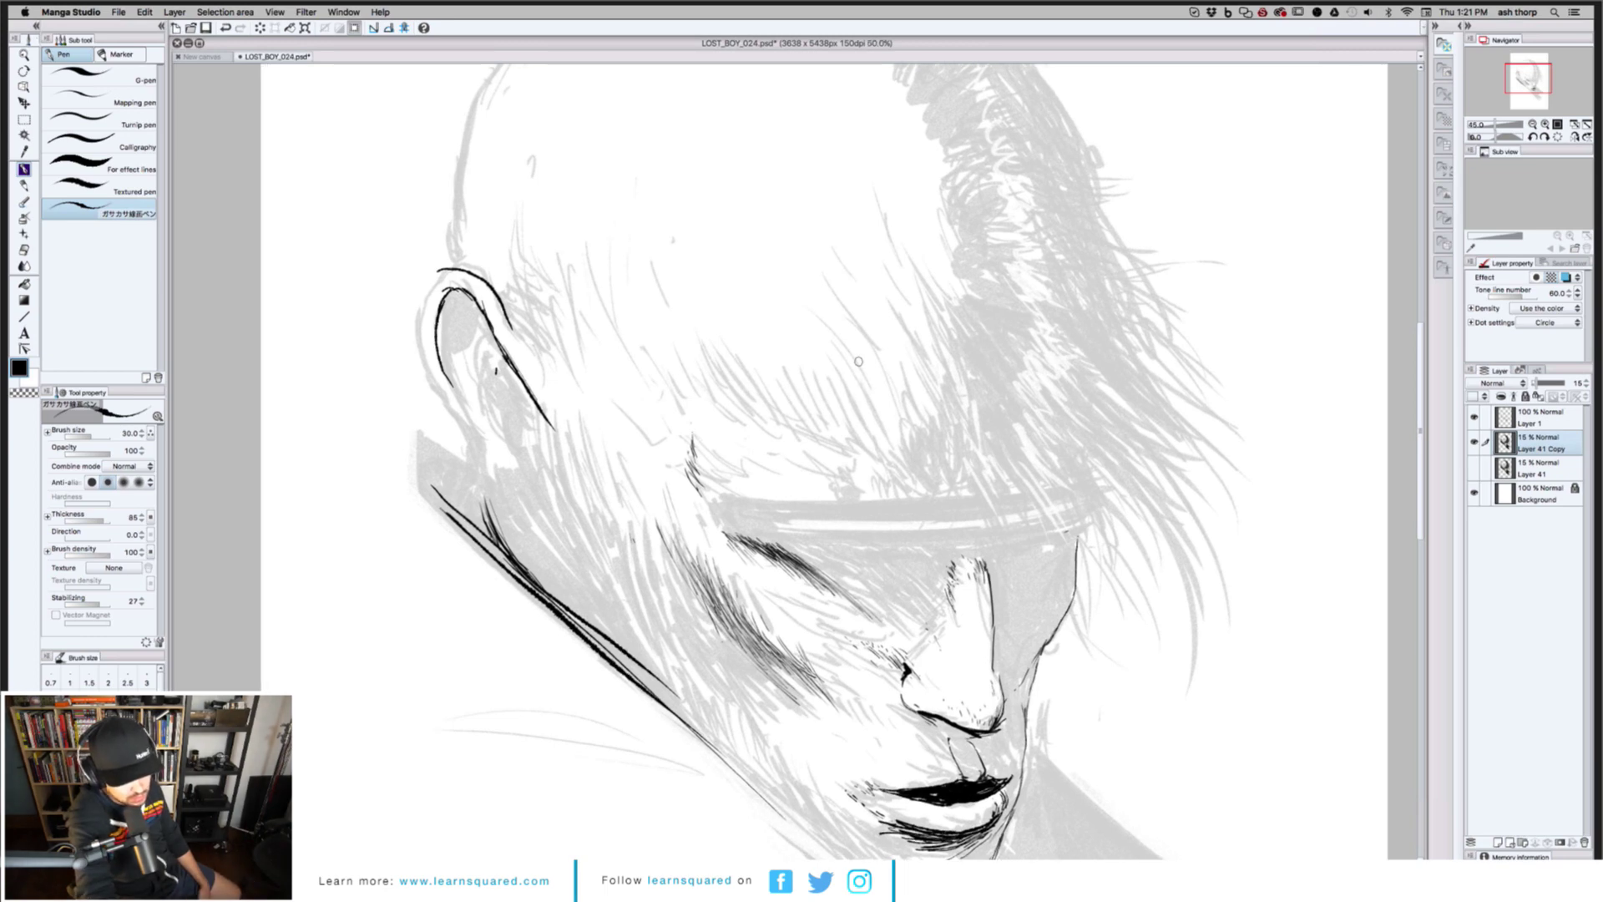
{"action": "scroll", "coordinate": [859, 361], "scroll_direction": "up", "scroll_amount": 1}
{"action": "scroll", "coordinate": [858, 361], "scroll_direction": "up", "scroll_amount": 1}
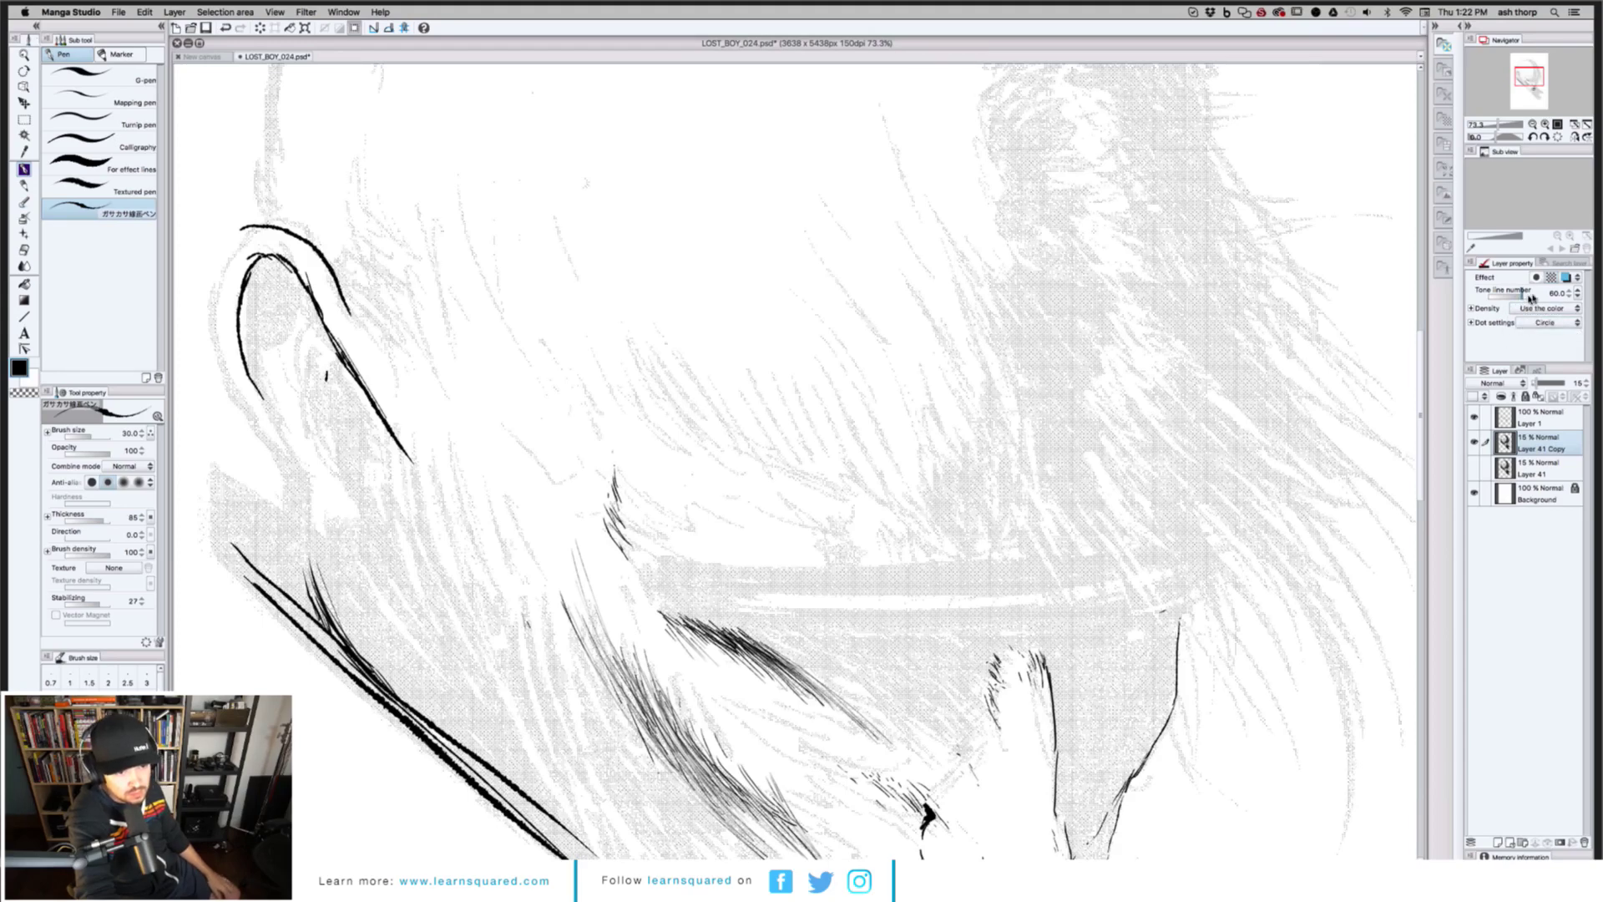
Set the tone line number of Layer 41 Copy to 15 and its dot shape to Square
{"action": "left_click", "coordinate": [1553, 293]}
{"action": "type", "text": "10"}
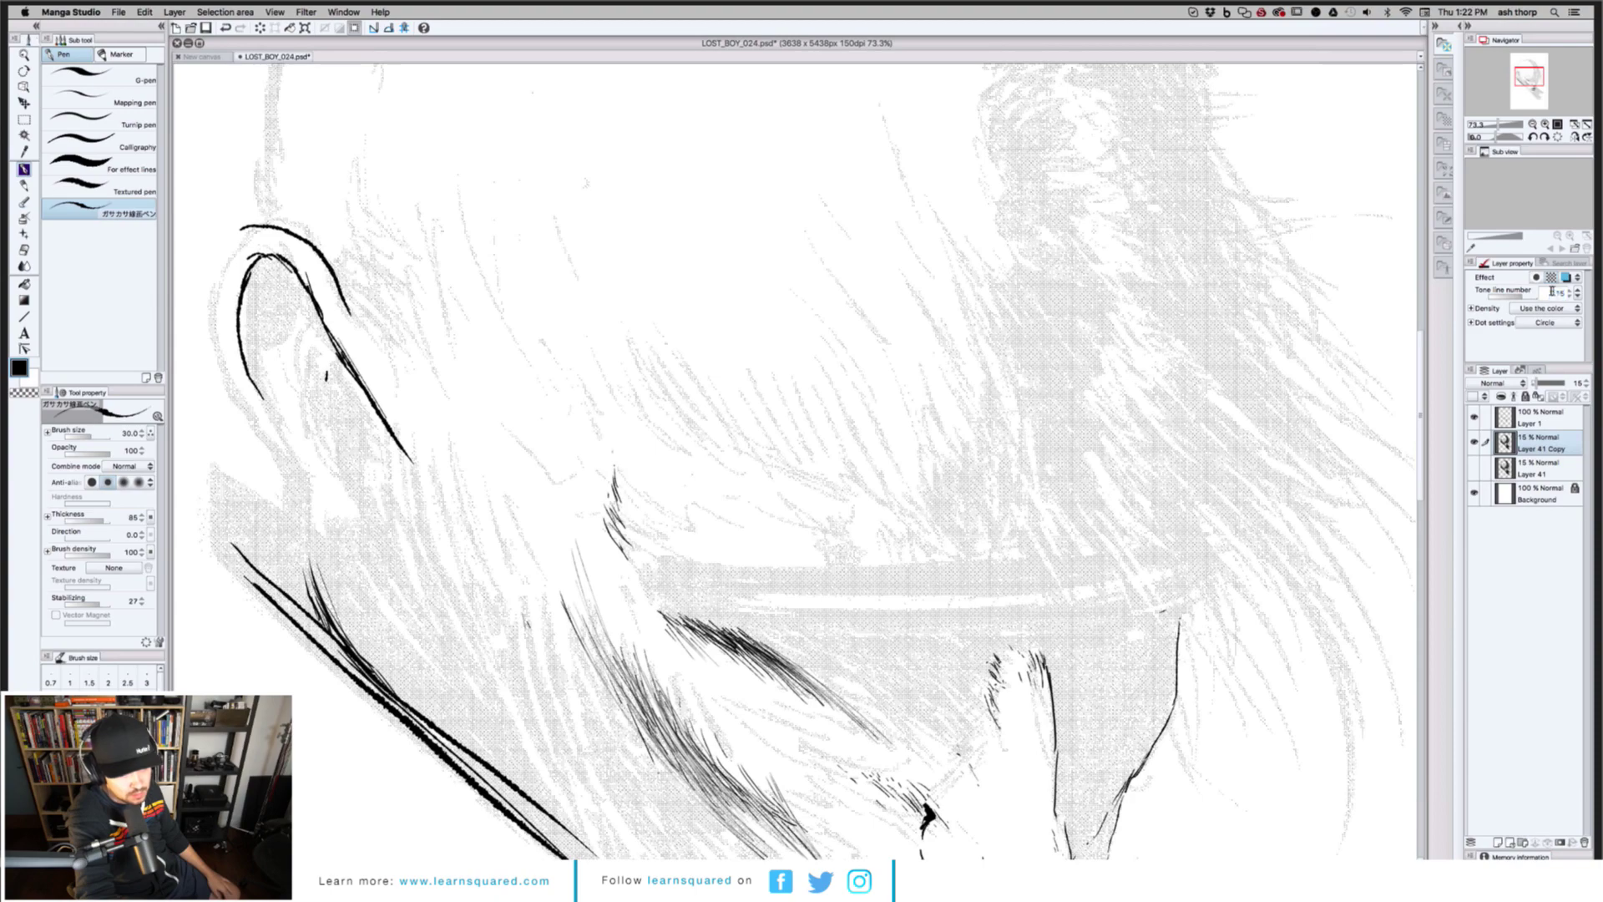
{"action": "key", "text": "Return"}
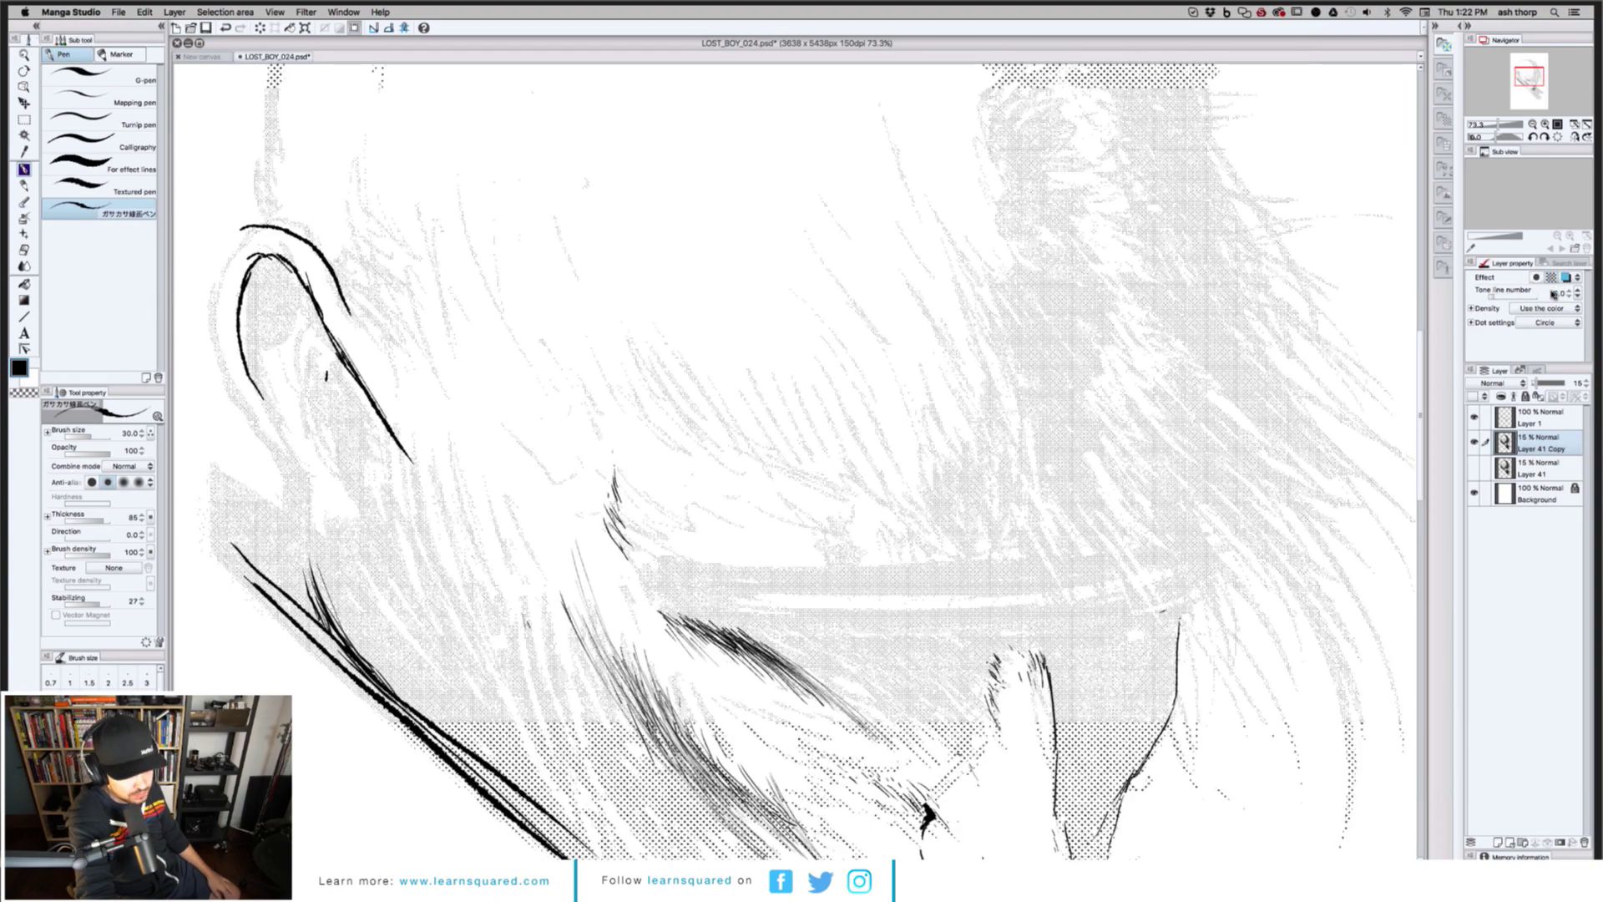
{"action": "left_click", "coordinate": [1545, 322]}
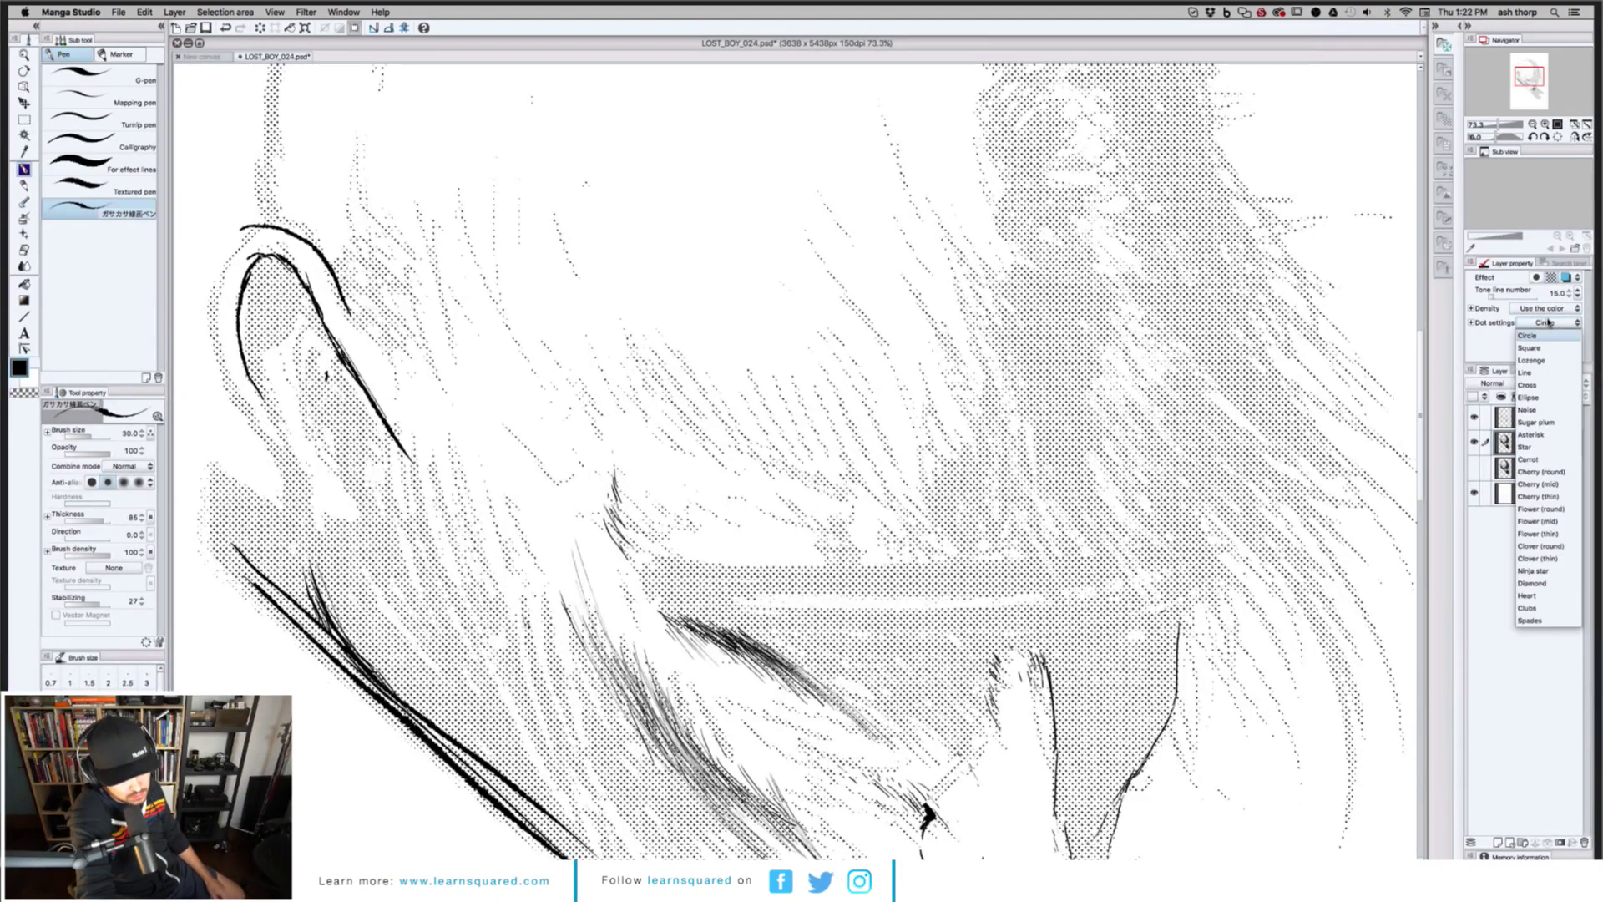
{"action": "left_click", "coordinate": [1546, 347]}
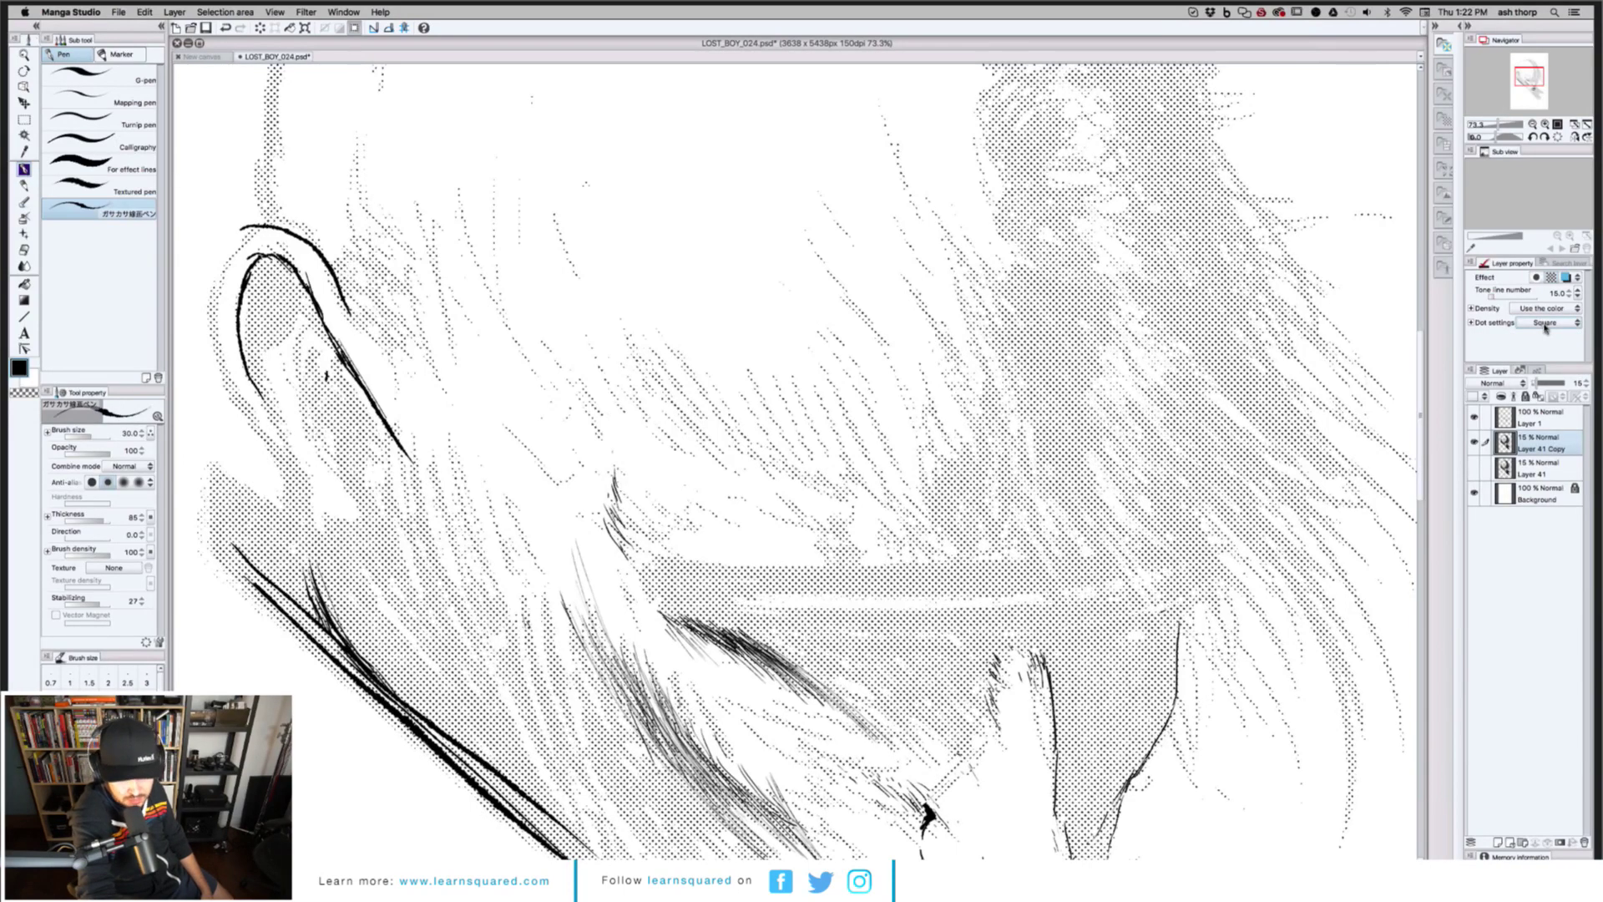
Try the Lozenge and Line dot shapes for the tone of Layer 41 Copy and set it to Cross
{"action": "left_click", "coordinate": [1546, 327]}
{"action": "left_click", "coordinate": [1537, 339]}
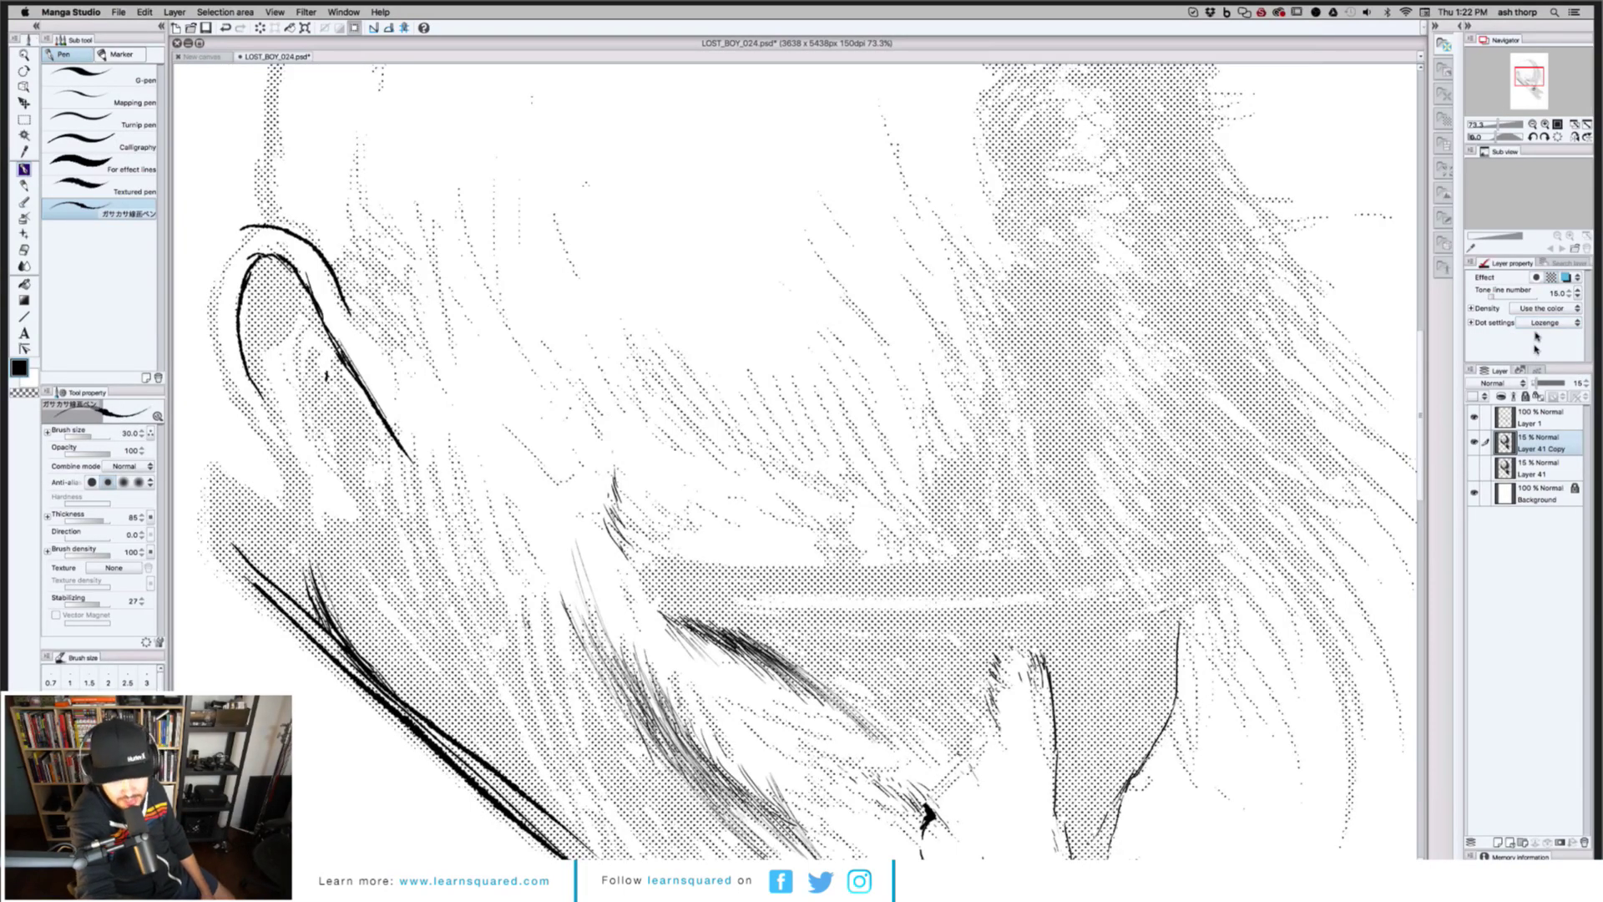
{"action": "left_click", "coordinate": [1539, 324]}
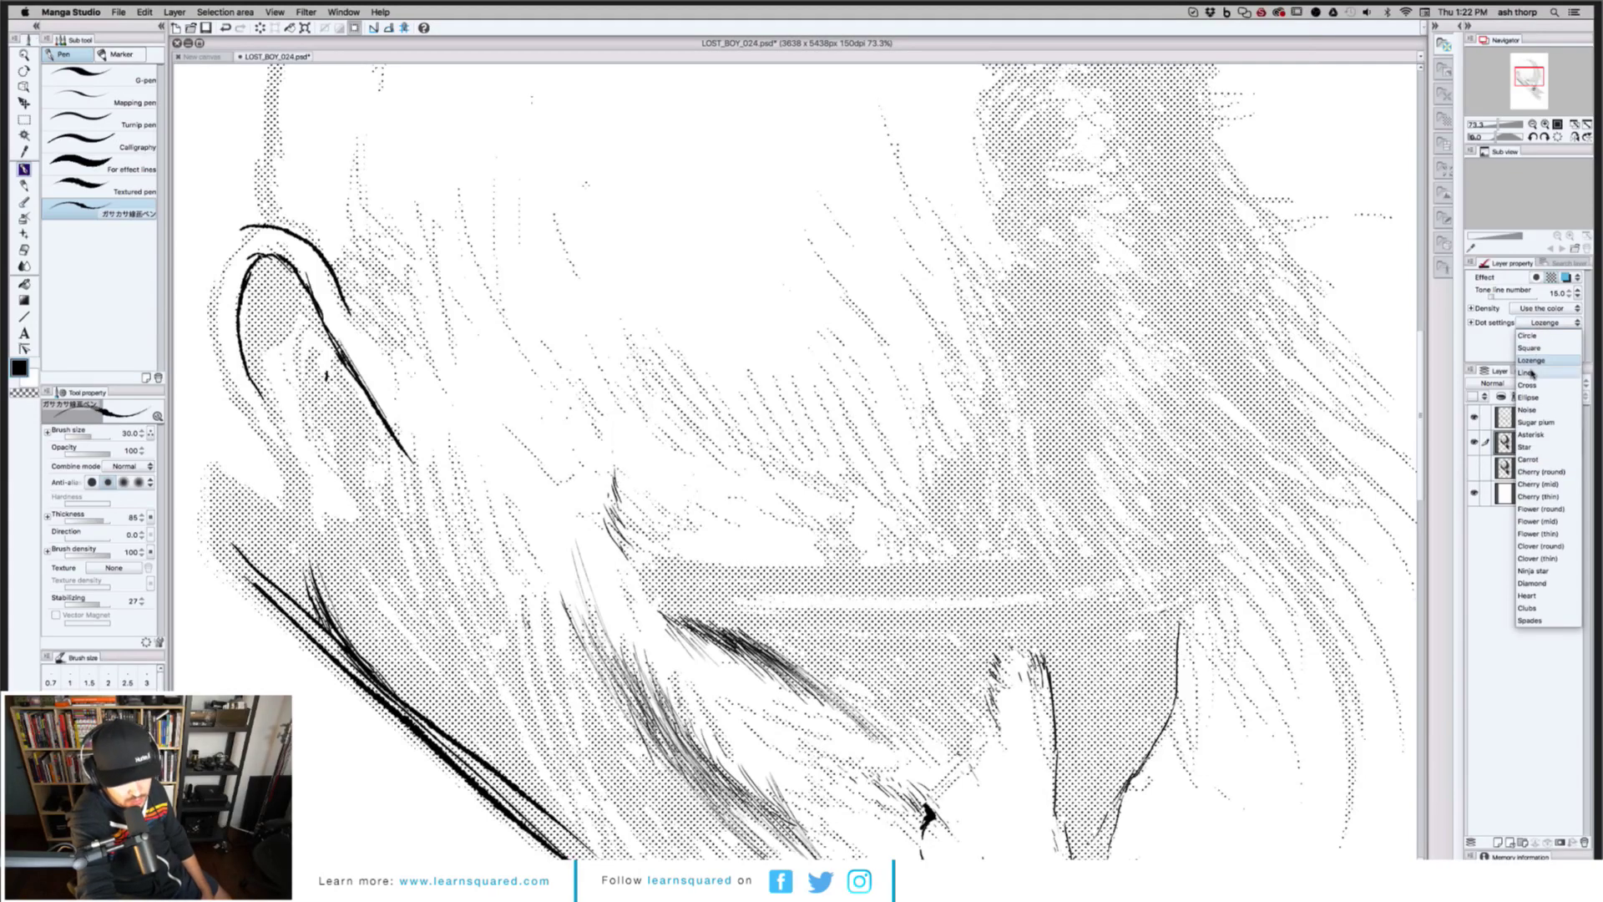
{"action": "left_click", "coordinate": [1532, 373]}
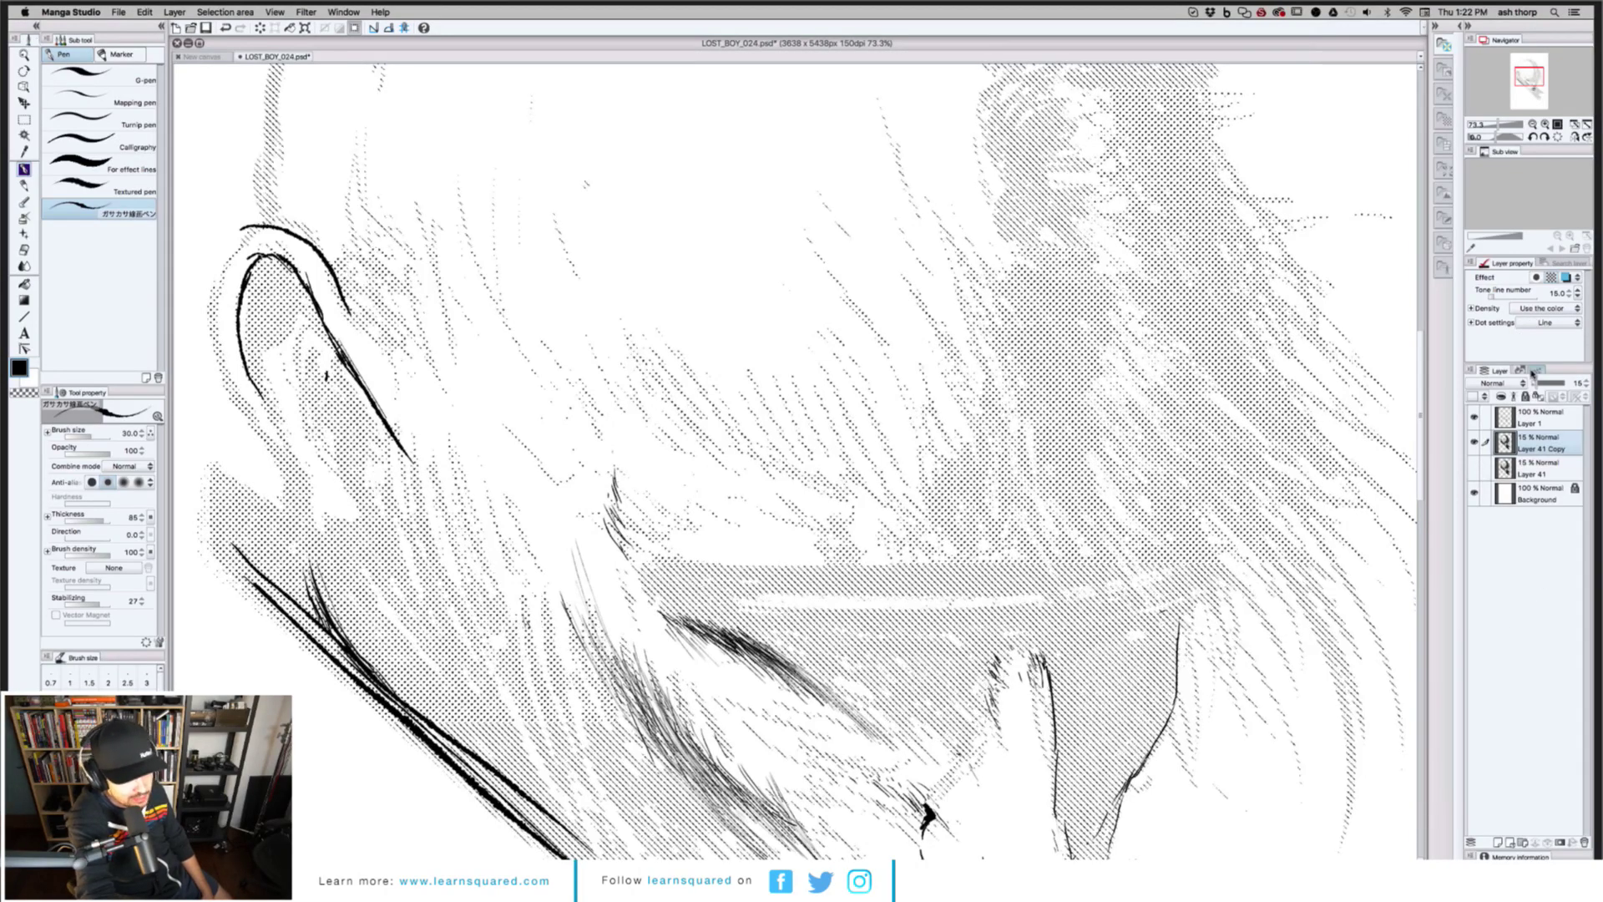
{"action": "left_click", "coordinate": [1545, 322]}
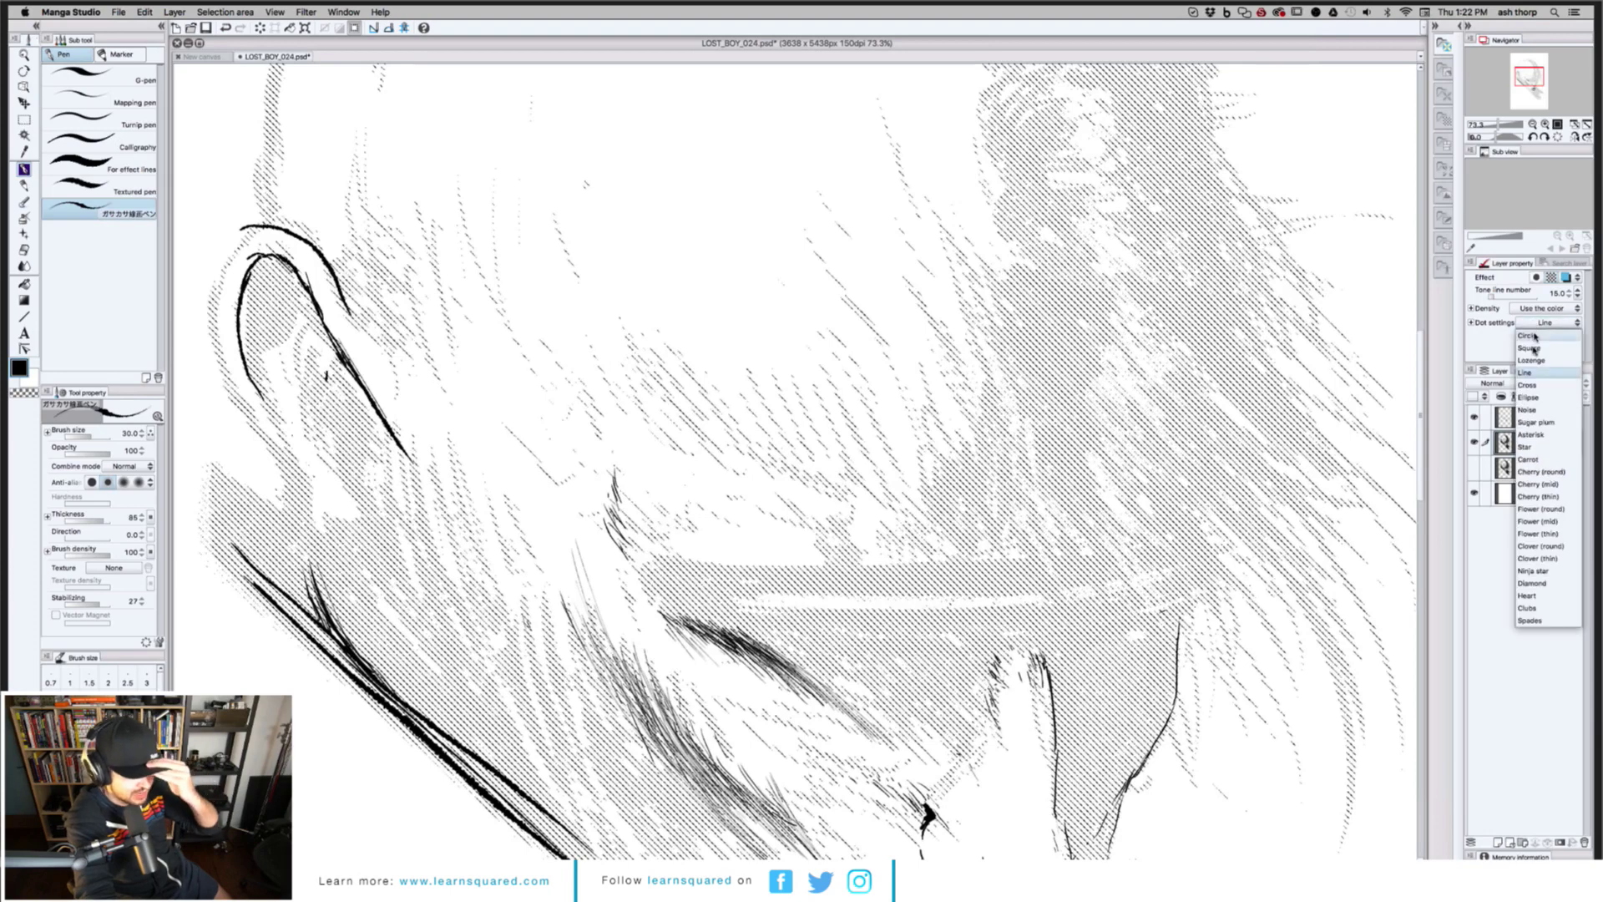
{"action": "left_click", "coordinate": [1535, 385]}
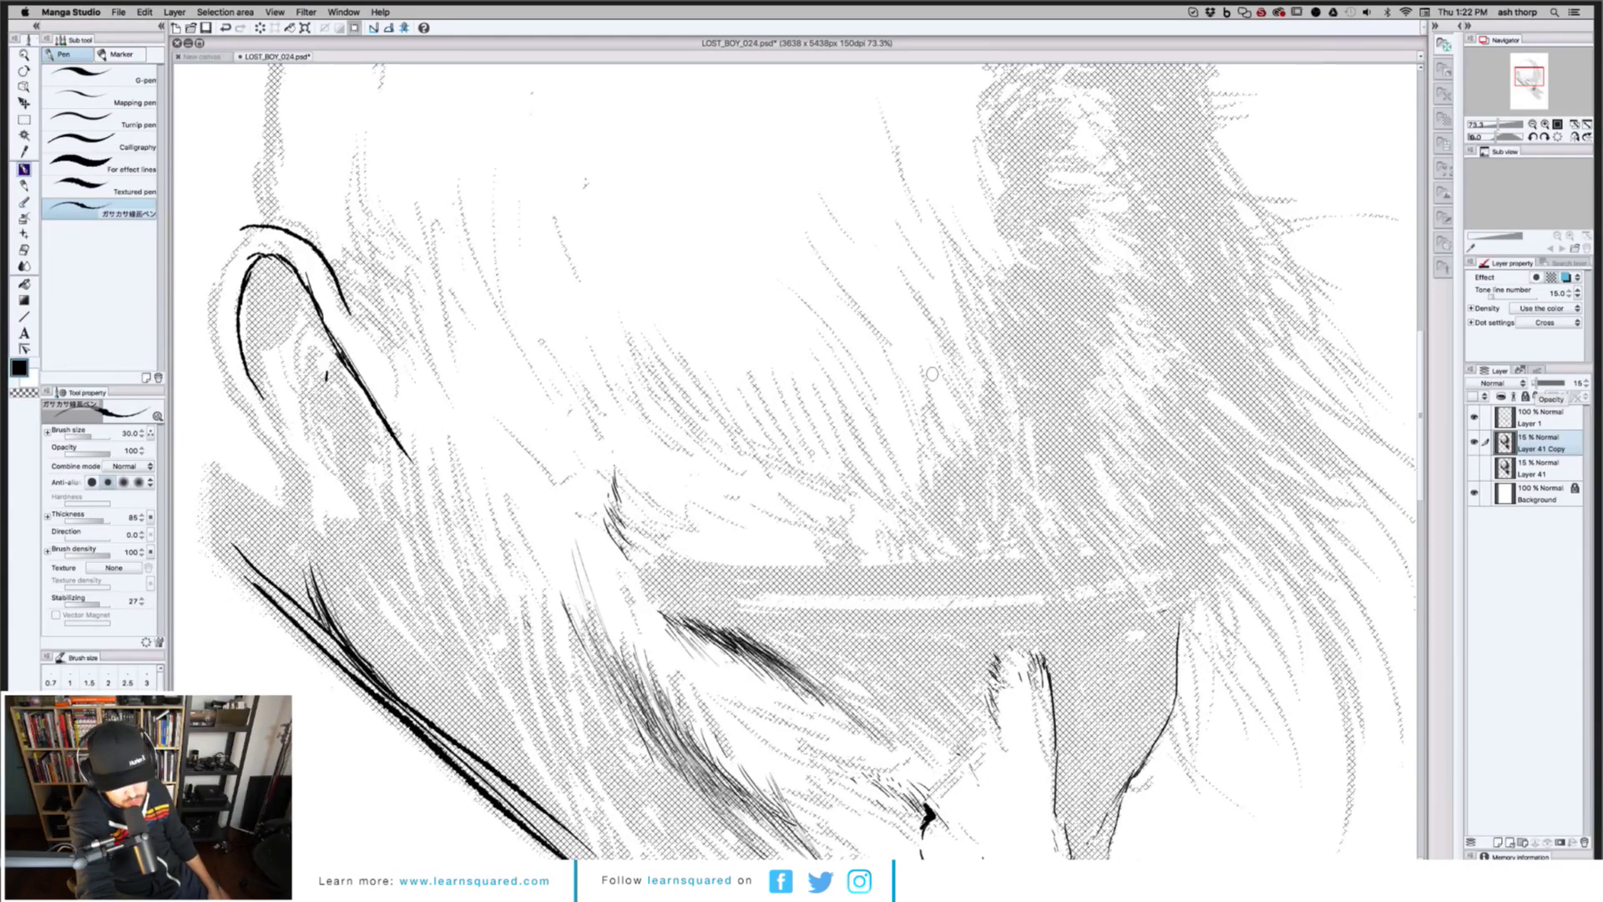
Examine the cross-shaped tone pattern over the whole face from further out
{"action": "scroll", "coordinate": [932, 374], "scroll_direction": "down", "scroll_amount": 1}
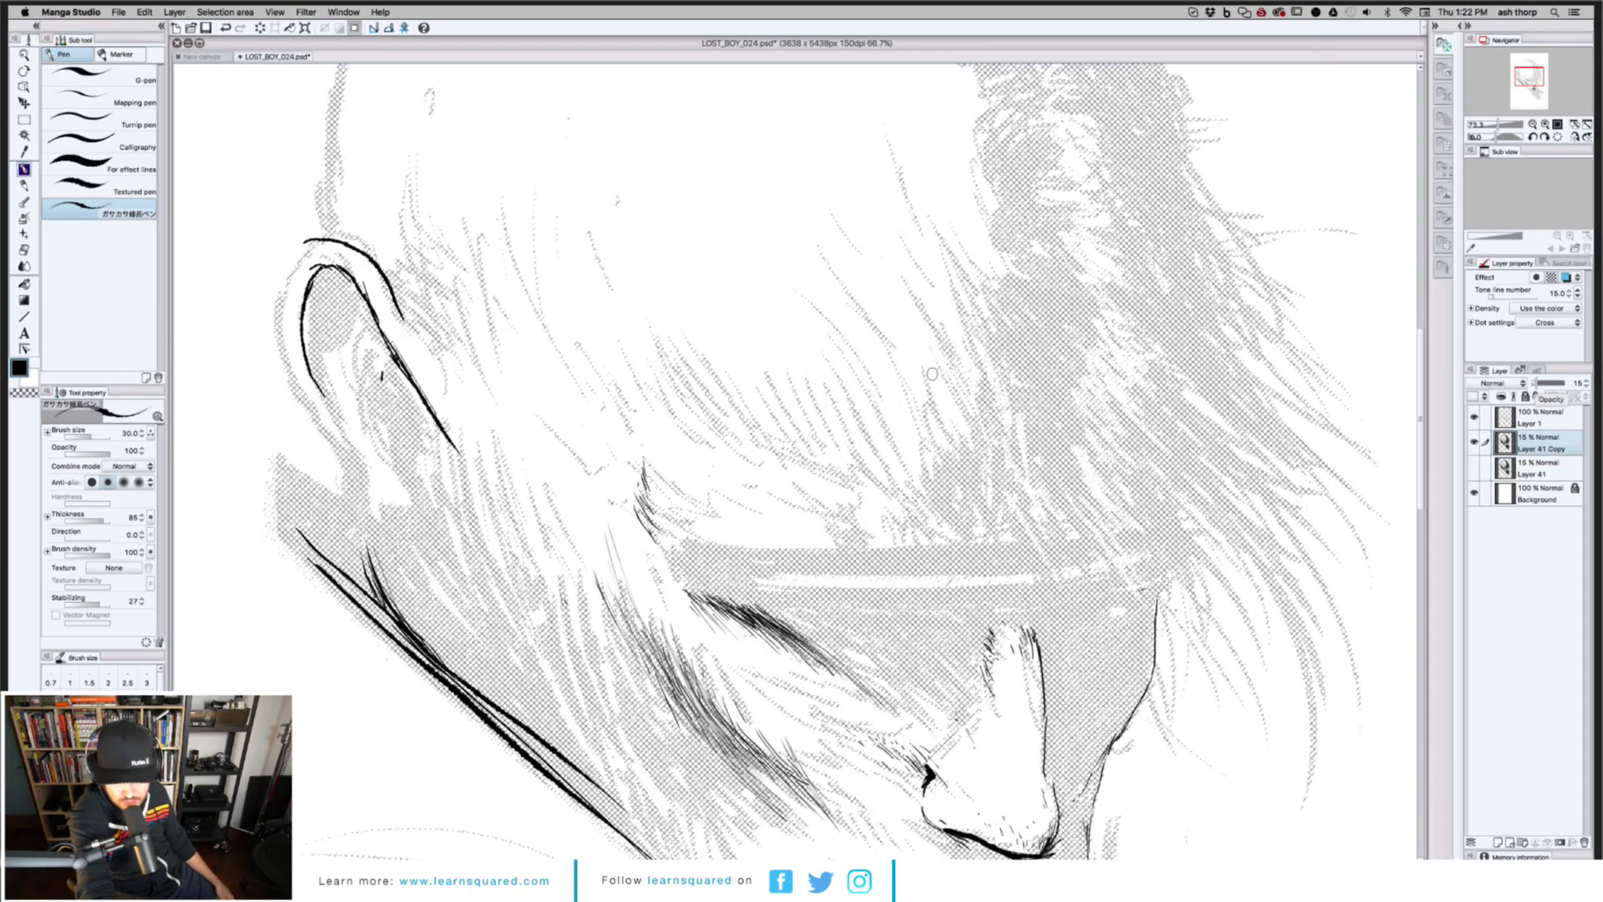
{"action": "scroll", "coordinate": [932, 374], "scroll_direction": "down", "scroll_amount": 1}
{"action": "scroll", "coordinate": [932, 374], "scroll_direction": "down", "scroll_amount": 1}
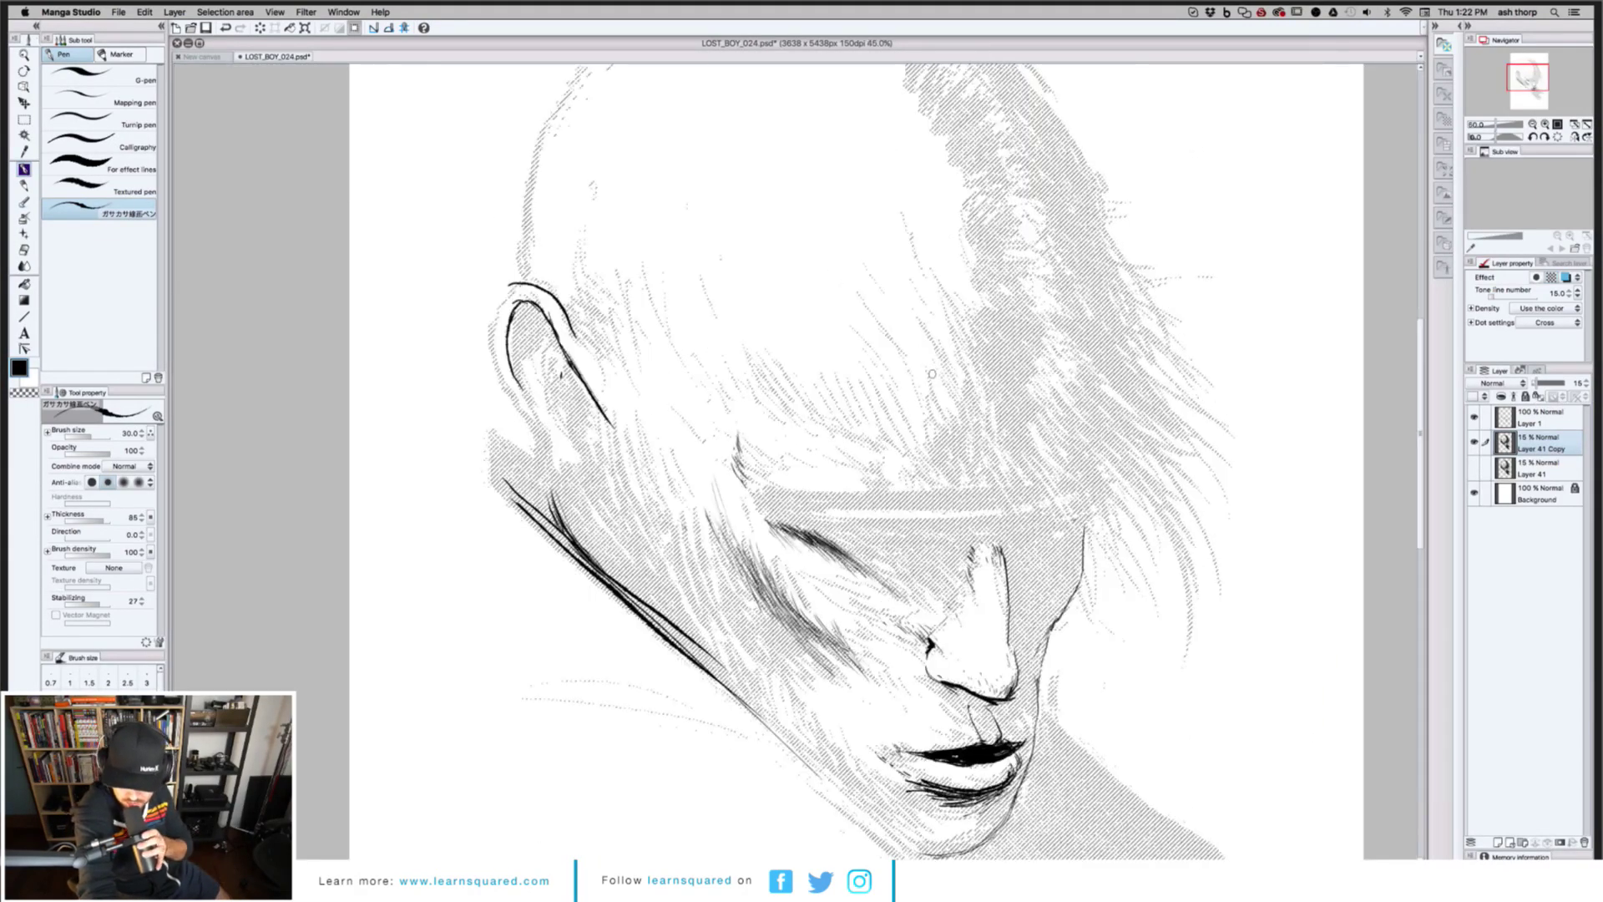
{"action": "scroll", "coordinate": [932, 374], "scroll_direction": "down", "scroll_amount": 1}
{"action": "scroll", "coordinate": [932, 374], "scroll_direction": "up", "scroll_amount": 1}
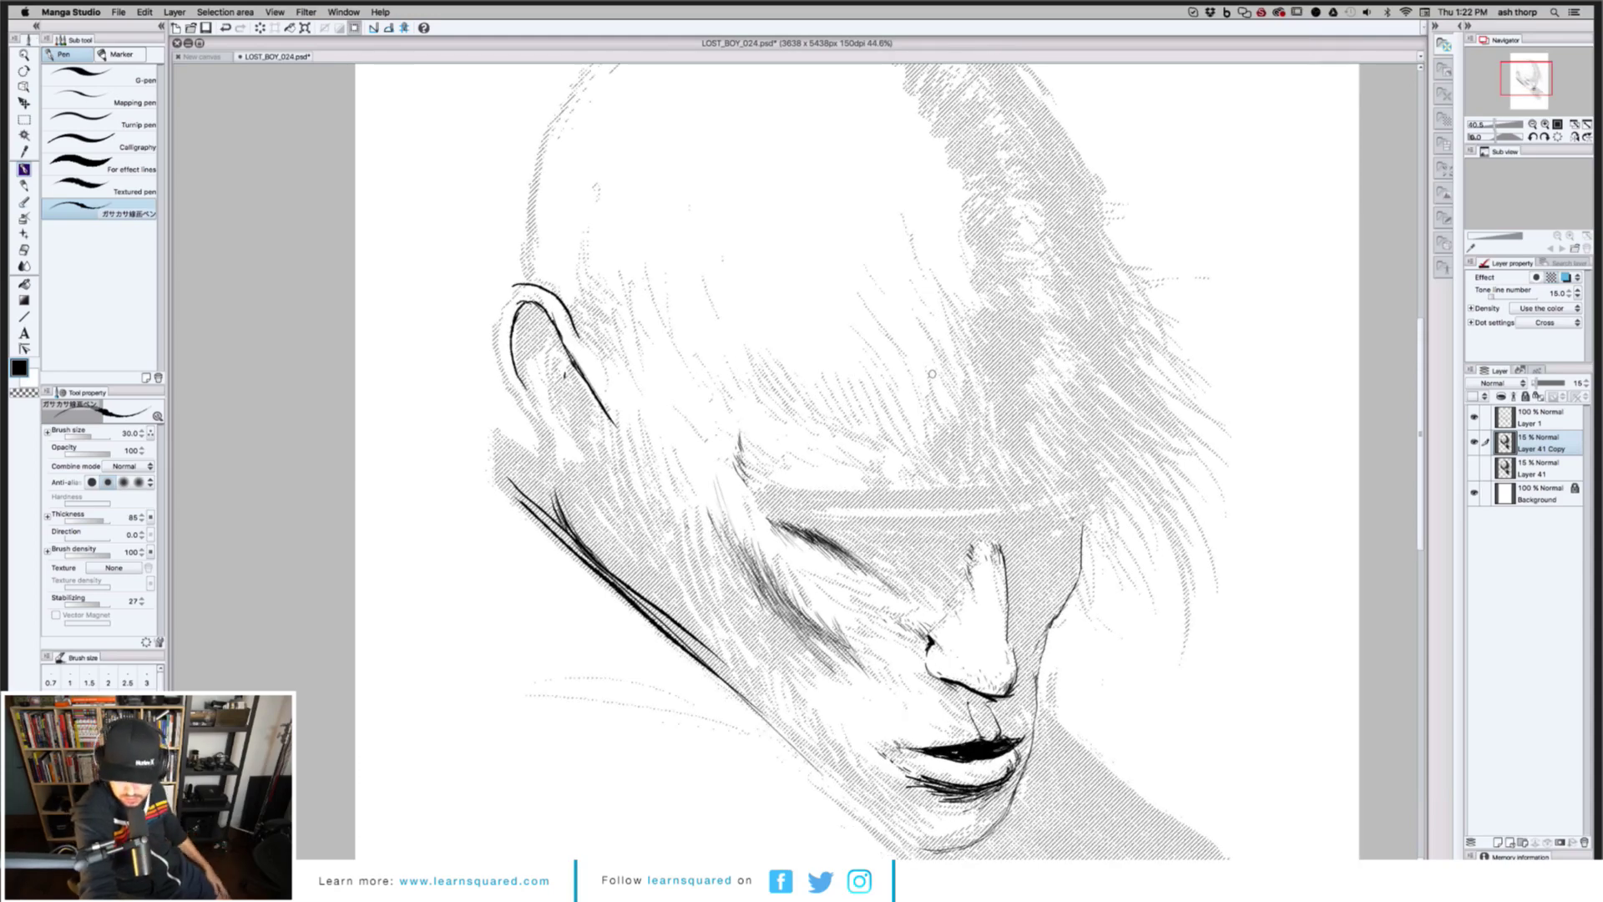
{"action": "scroll", "coordinate": [932, 374], "scroll_direction": "down", "scroll_amount": 2}
{"action": "scroll", "coordinate": [809, 486], "scroll_direction": "up", "scroll_amount": 1}
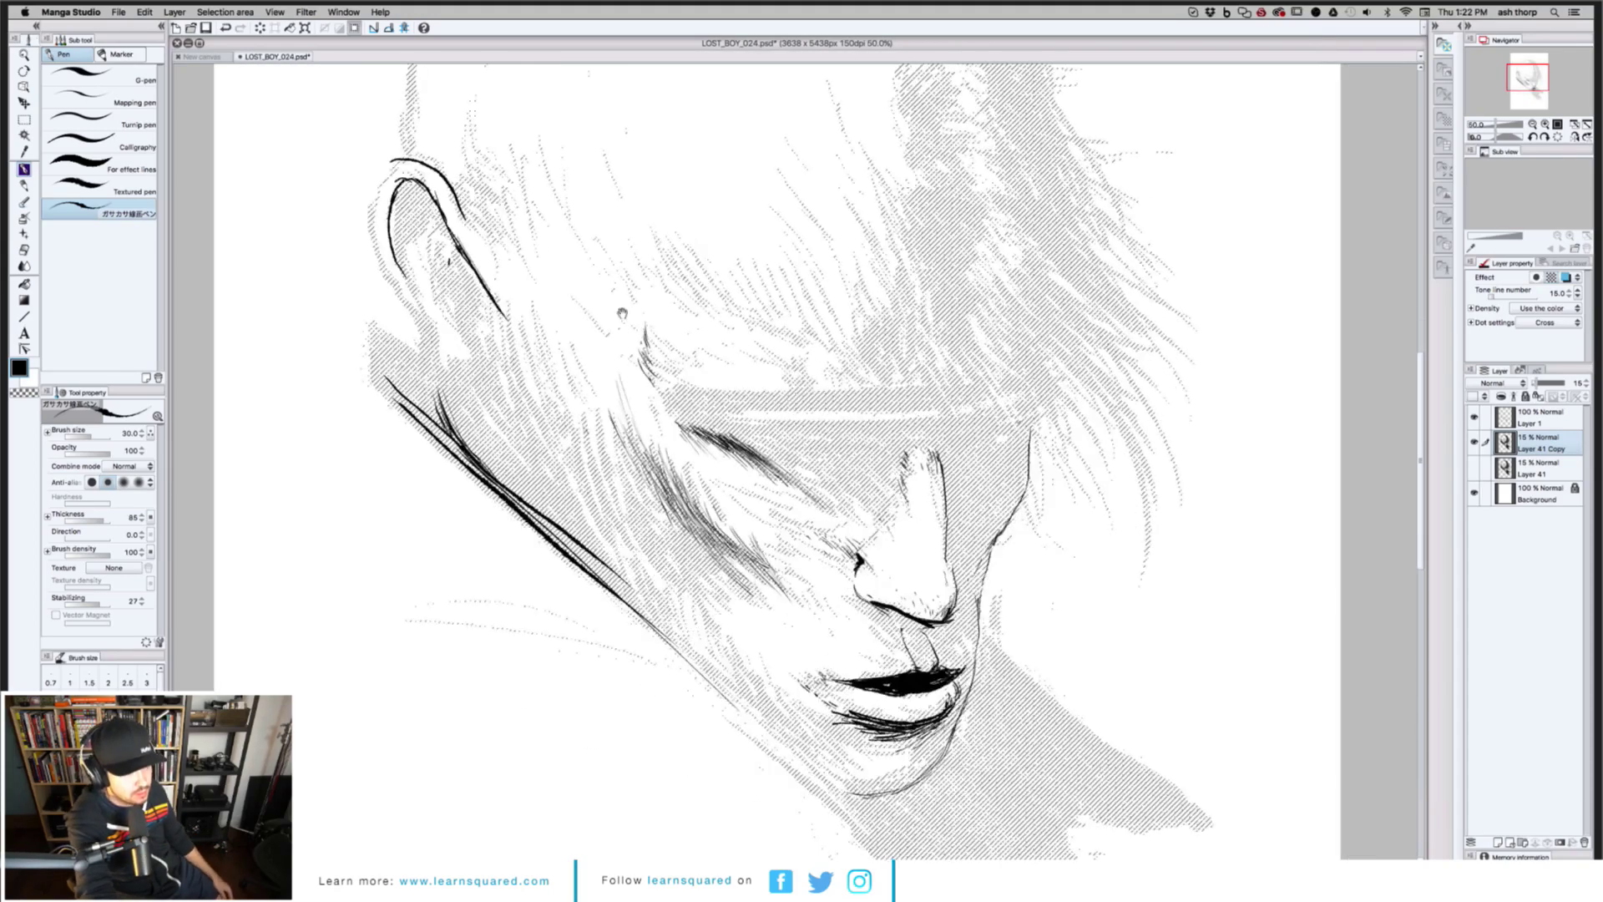
{"action": "left_click", "coordinate": [1506, 418]}
{"action": "left_click", "coordinate": [1509, 448]}
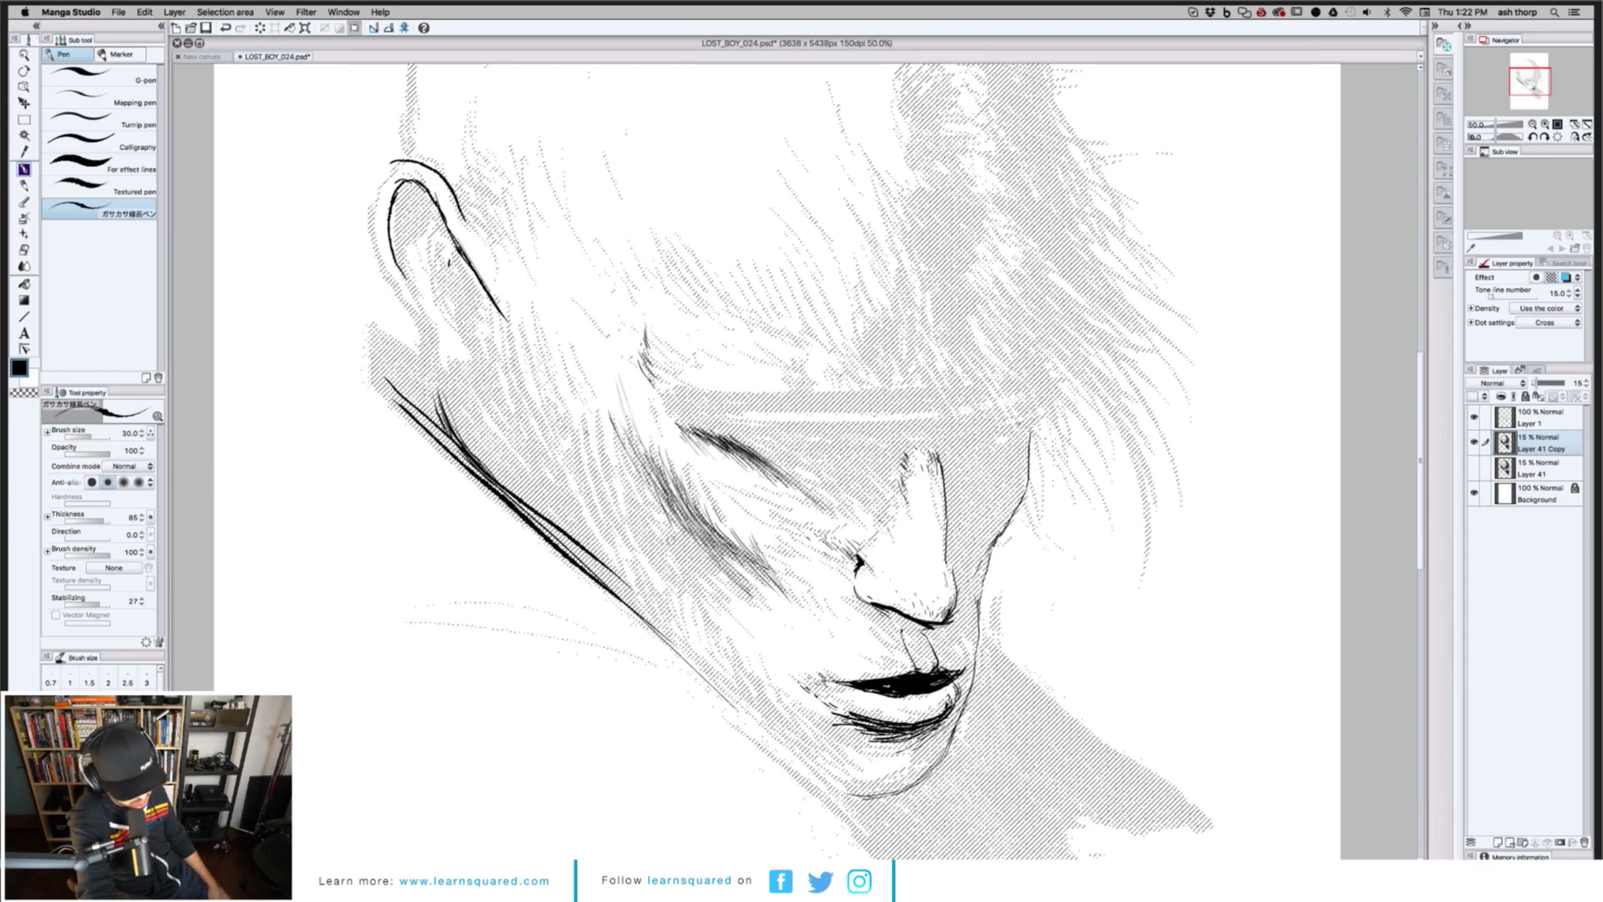
Make the ink layer, Layer 1, the active layer
{"action": "key", "text": "e"}
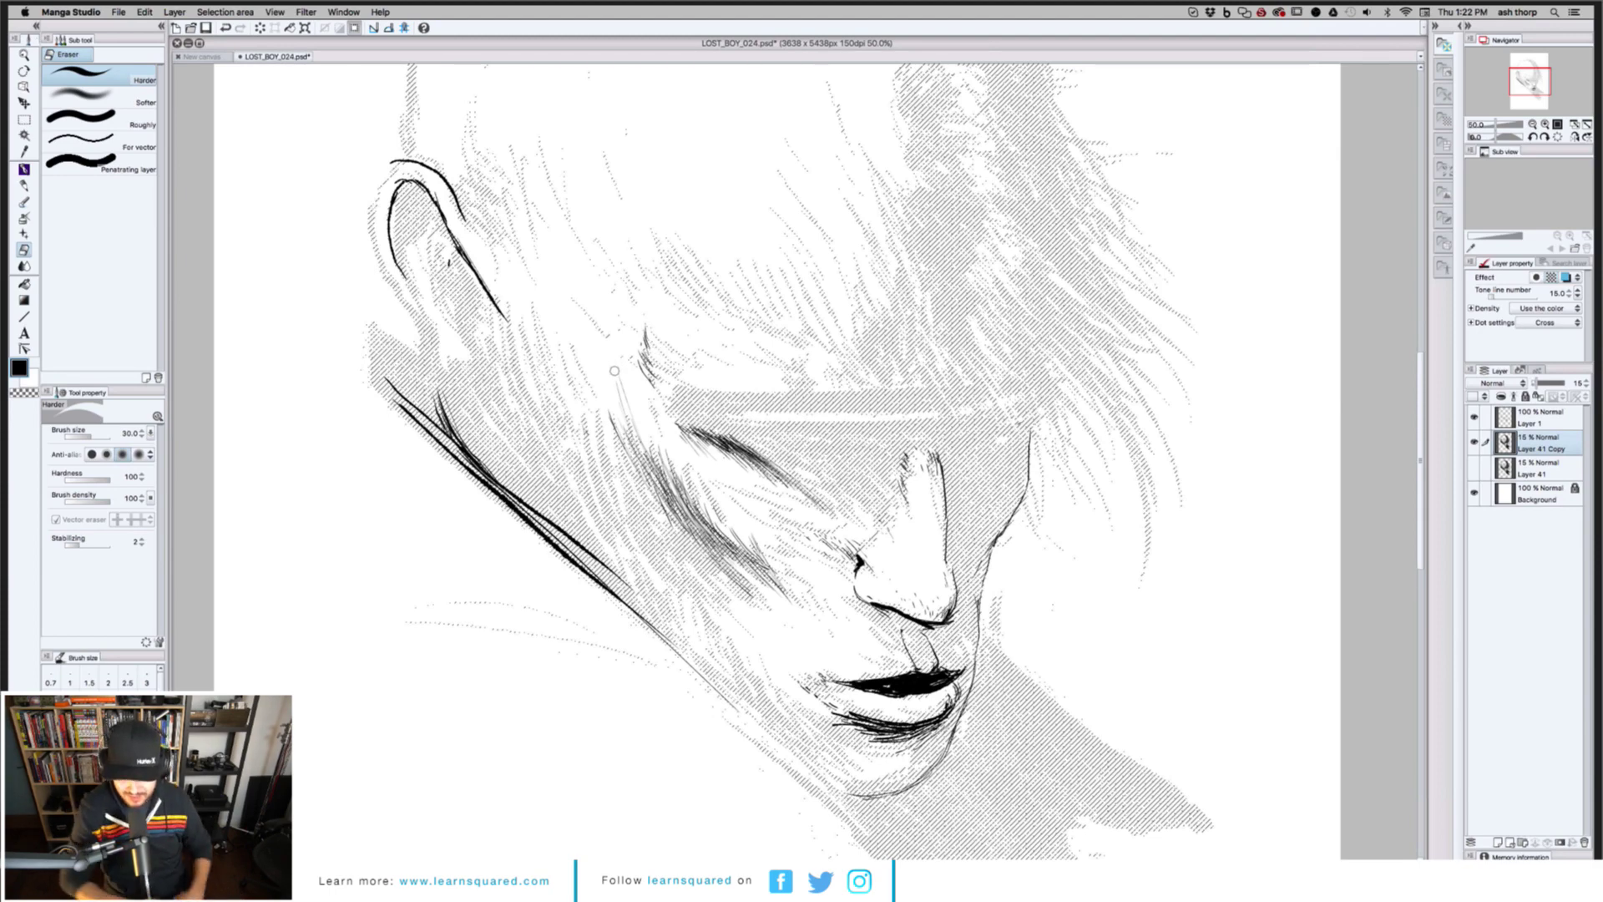
{"action": "key", "text": "b"}
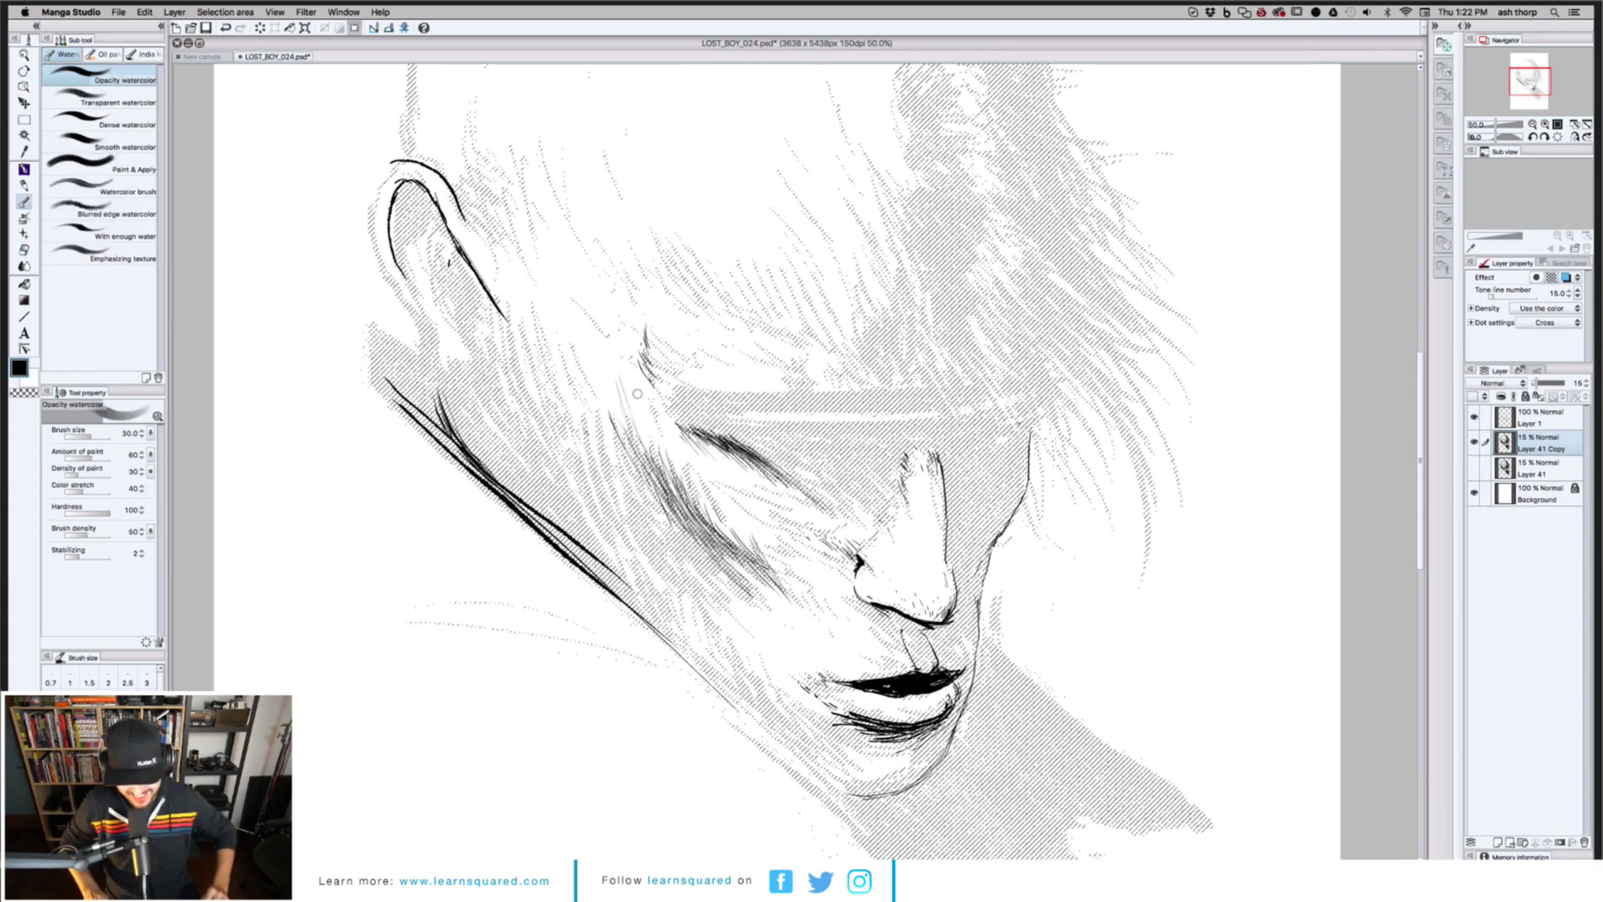
{"action": "left_click", "coordinate": [1510, 425]}
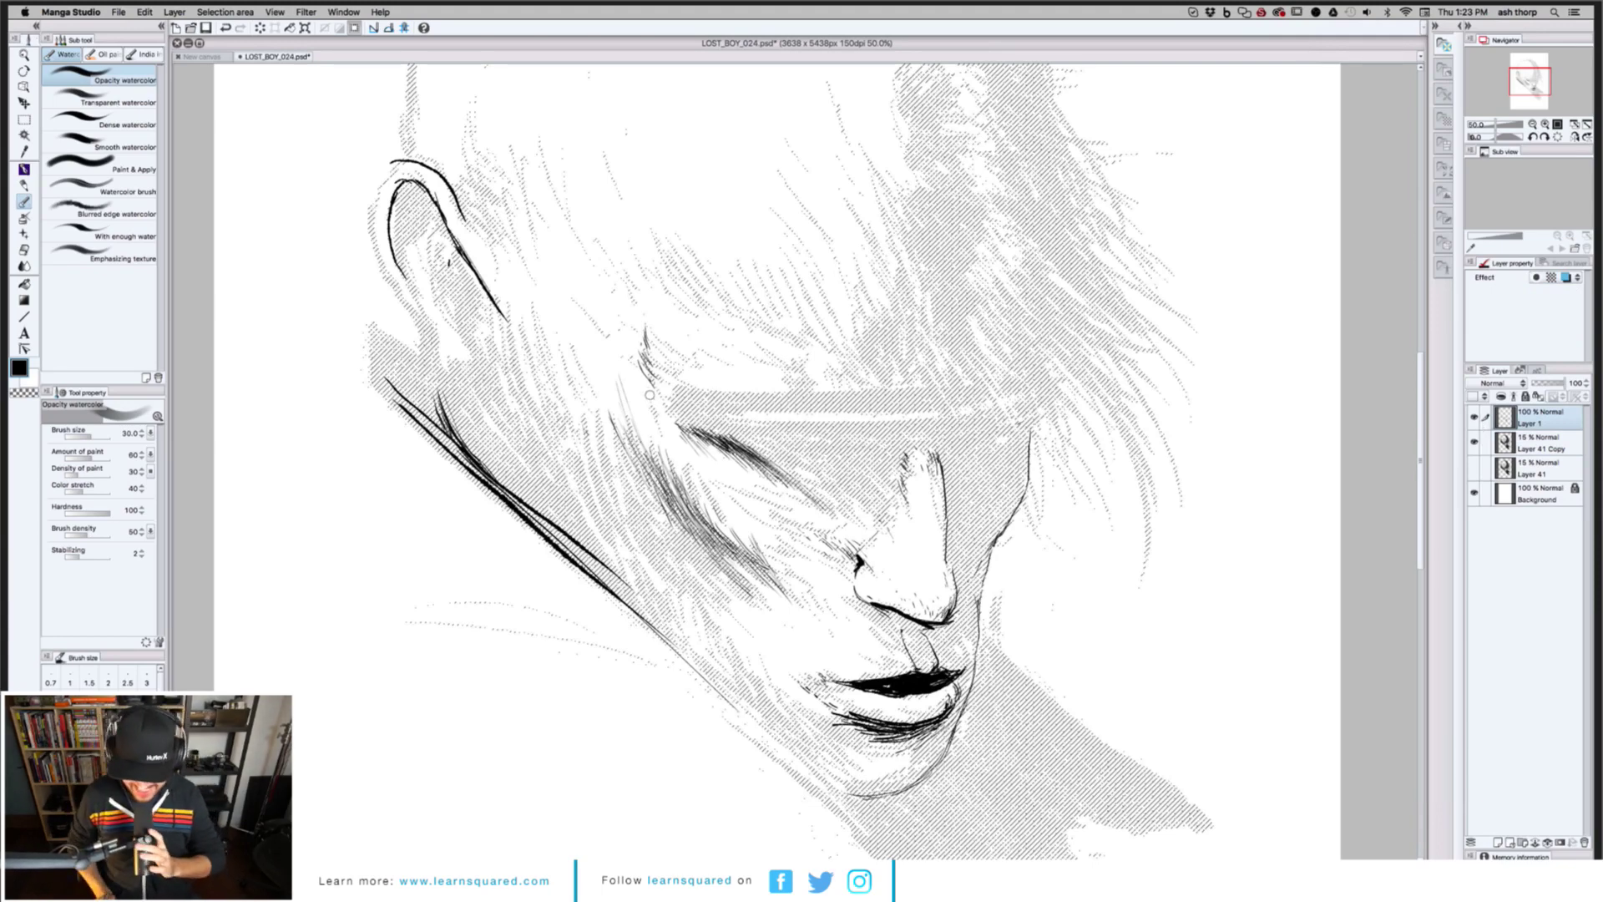
{"action": "key", "text": "b"}
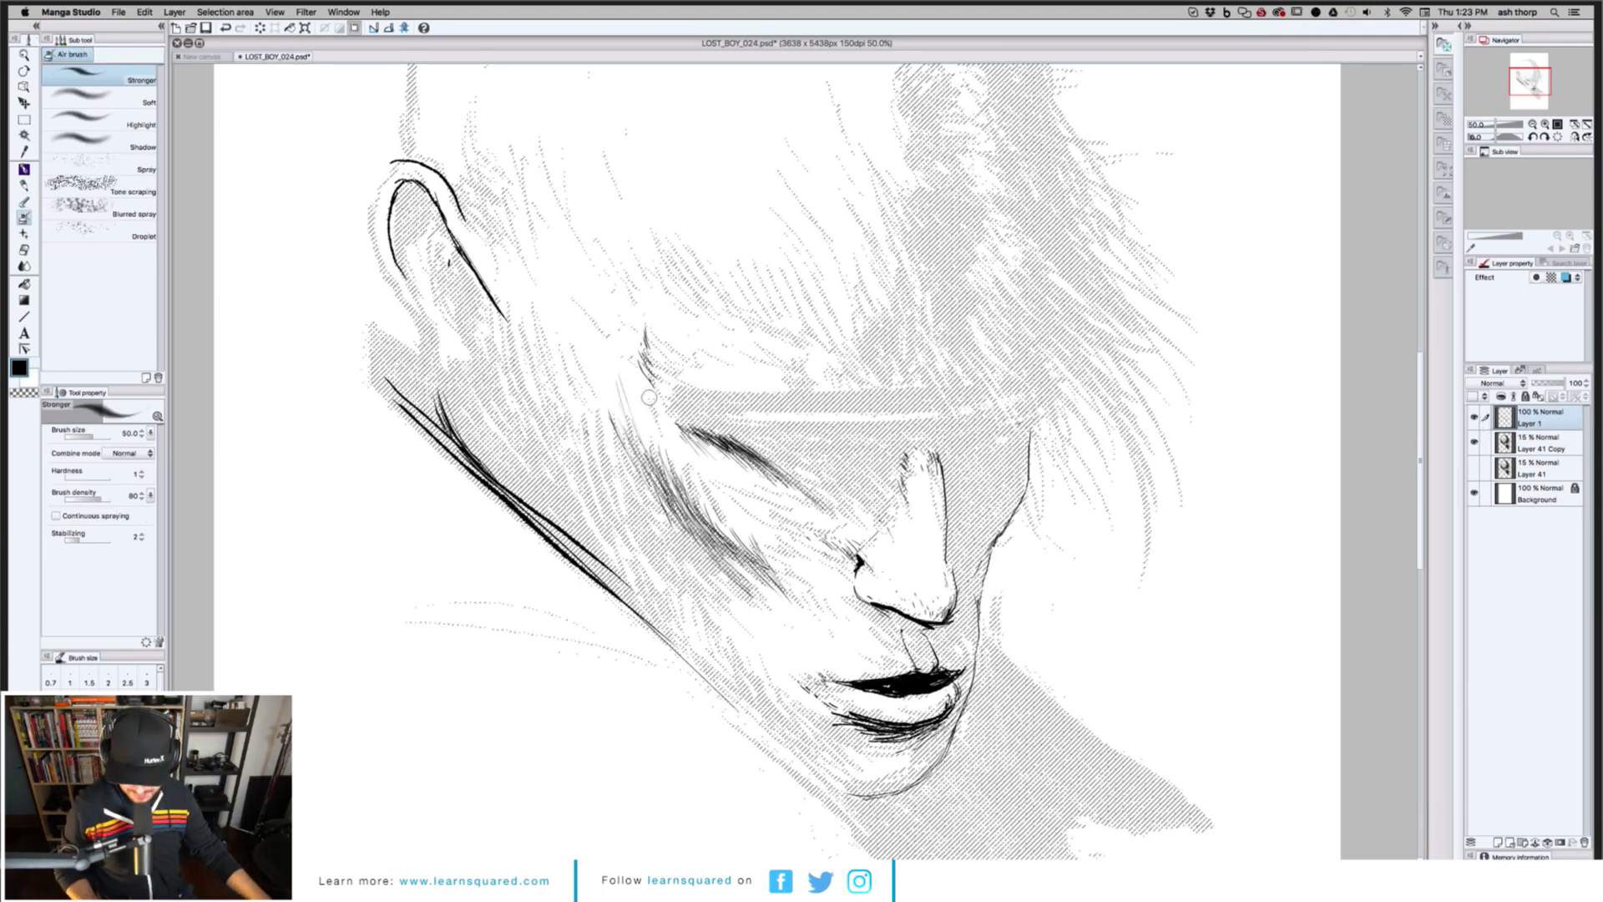
{"action": "key", "text": "bracketleft"}
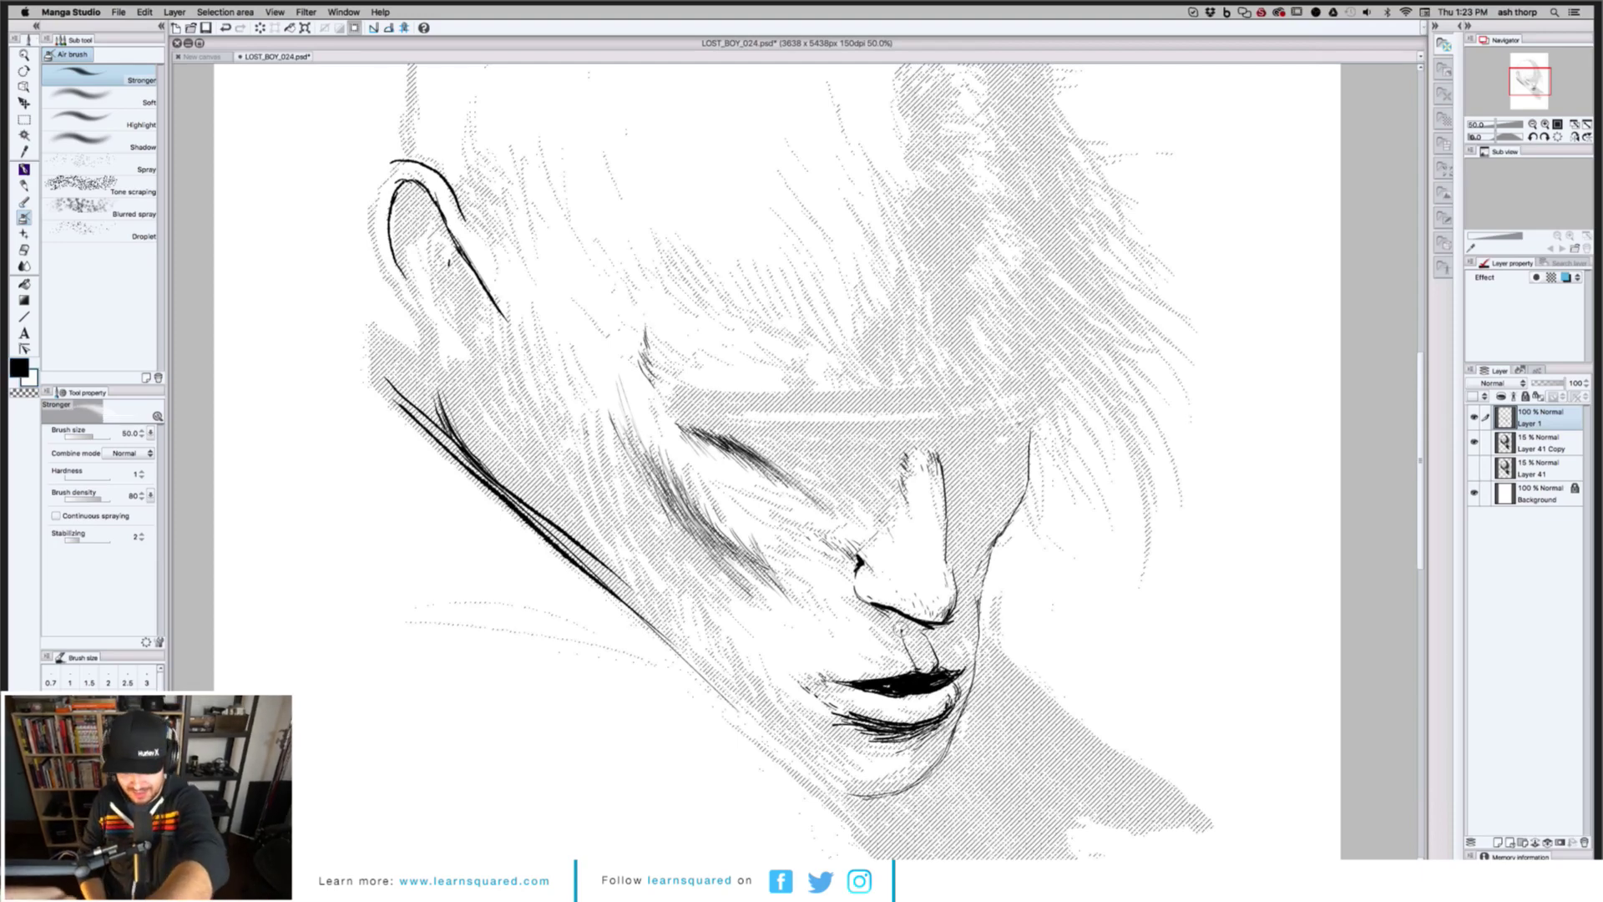
{"action": "key", "text": "bracketleft"}
{"action": "key", "text": "bracketleft"}
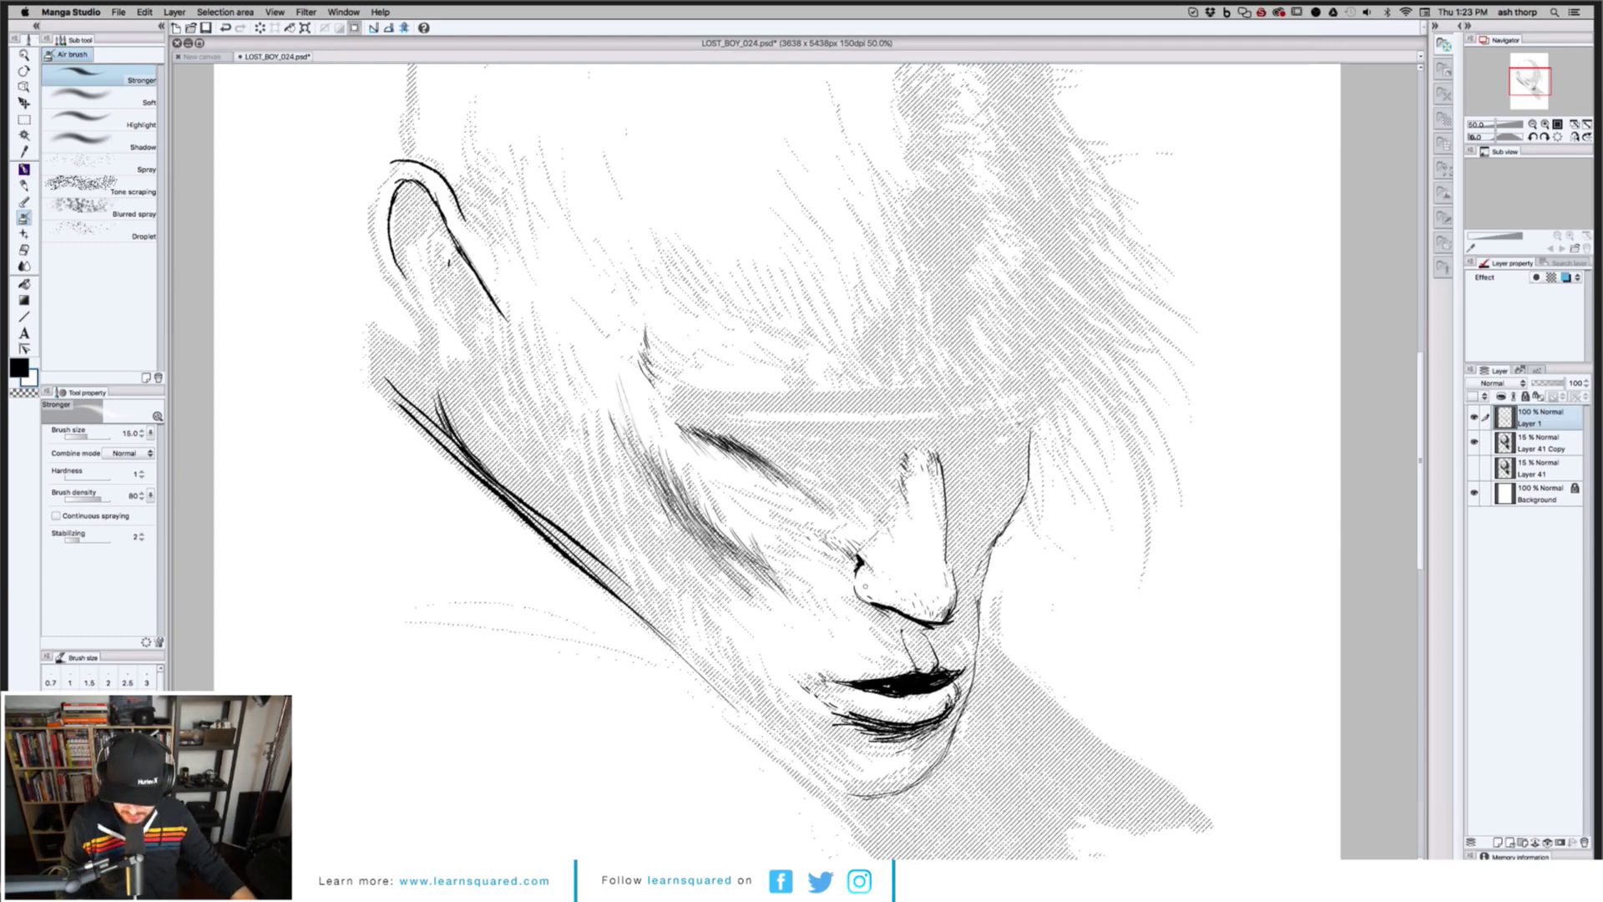
{"action": "key", "text": "x"}
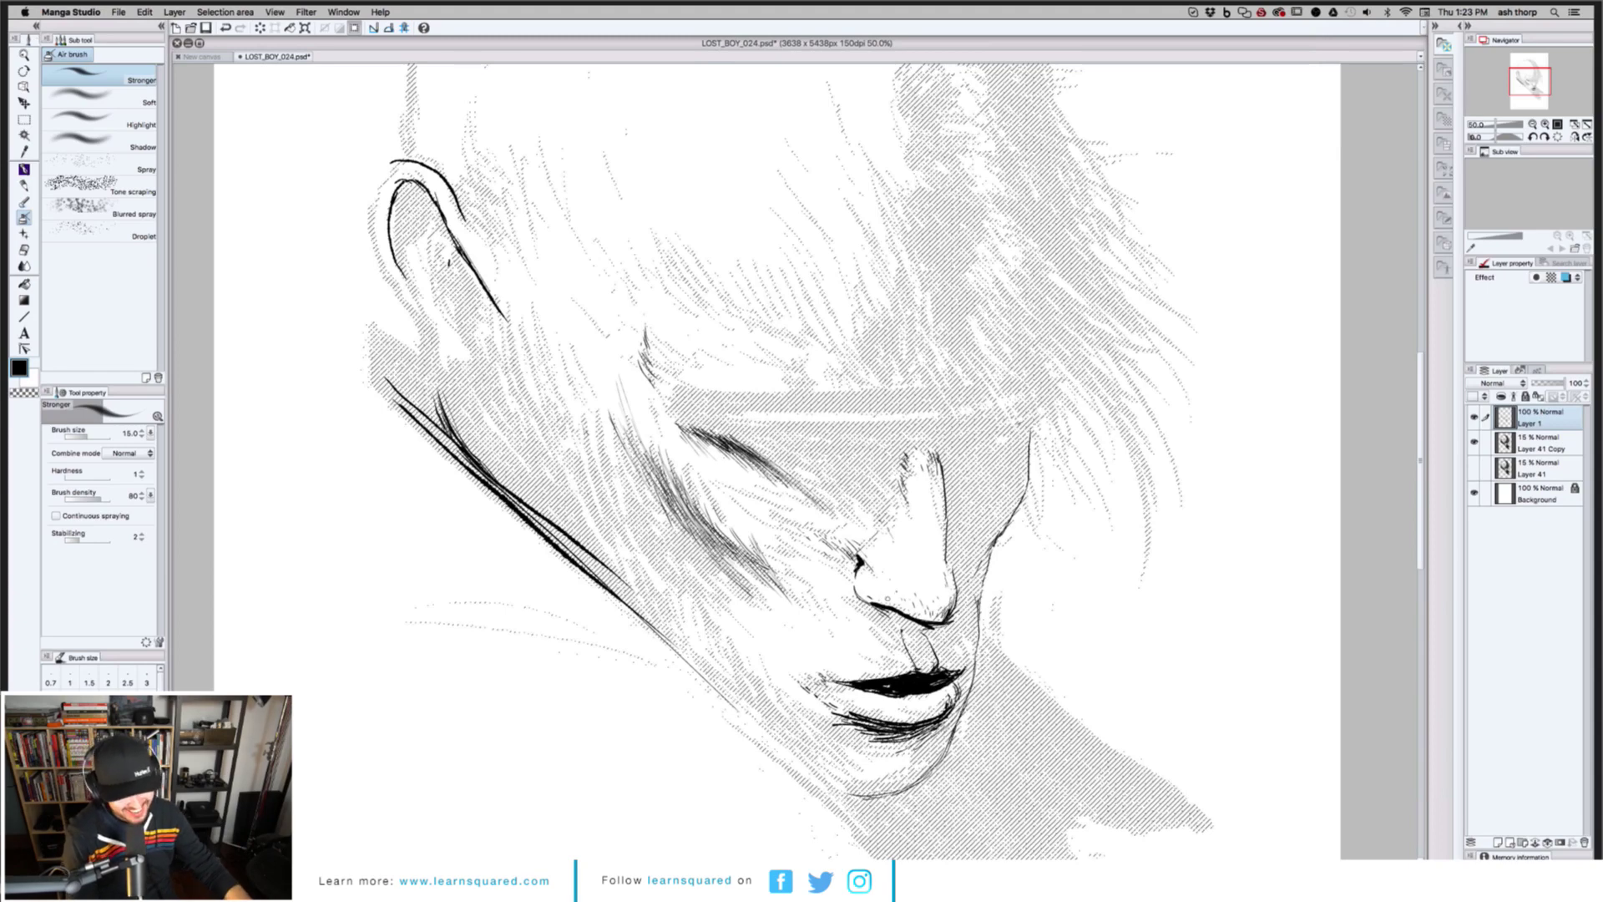
{"action": "key", "text": "b"}
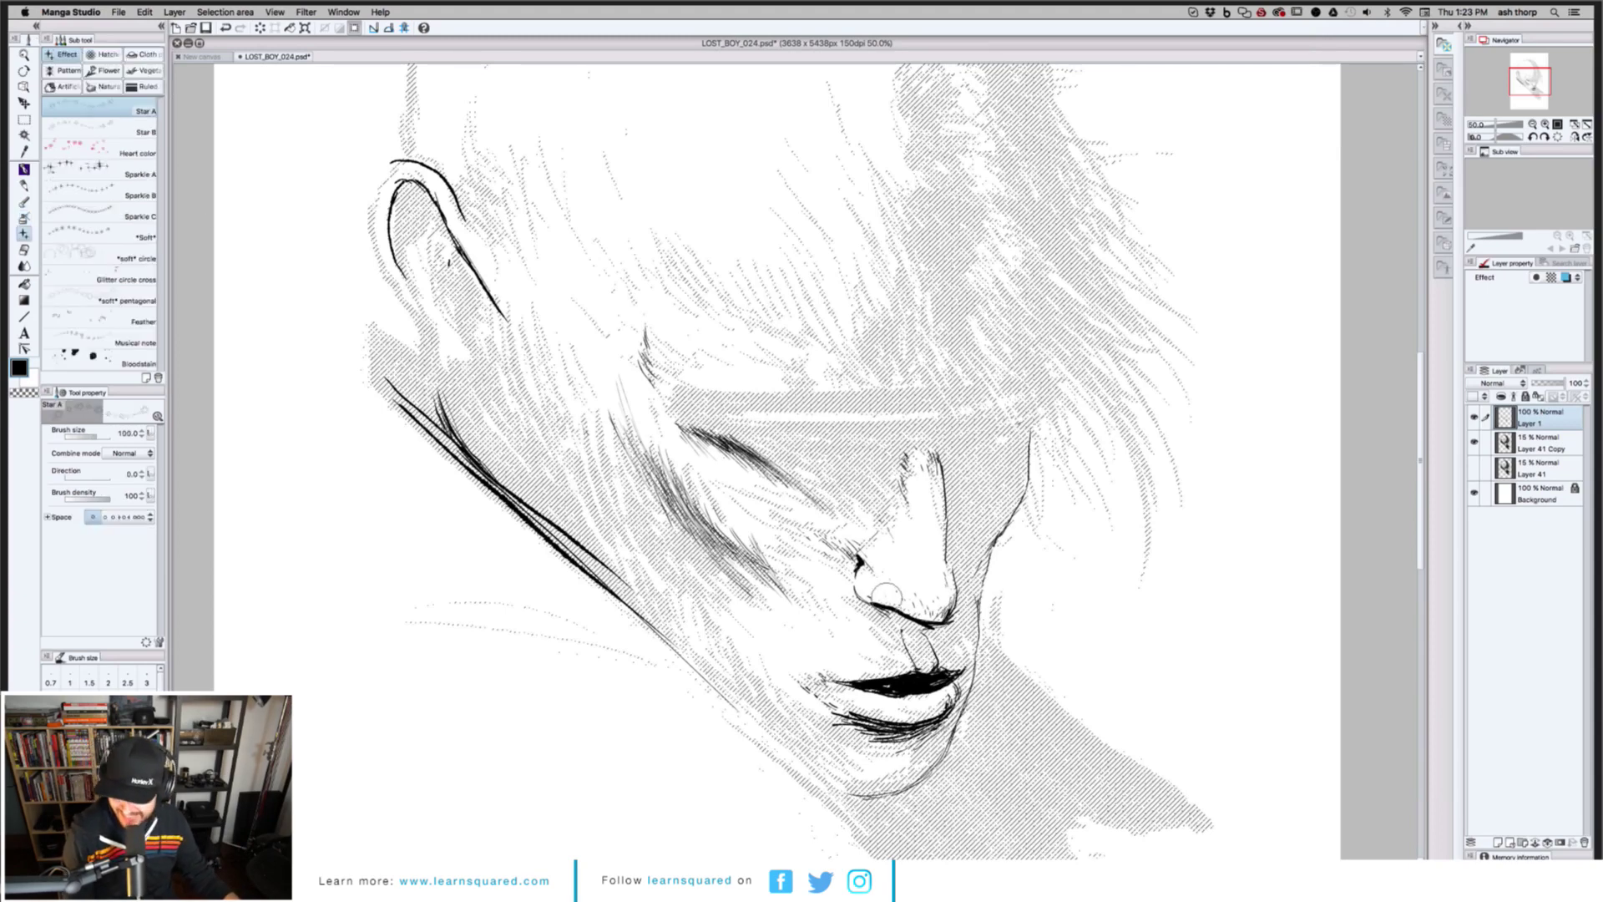
Switch back to the inking pen and ink short broken strokes on the cheek beside the nose
{"action": "left_click", "coordinate": [24, 175]}
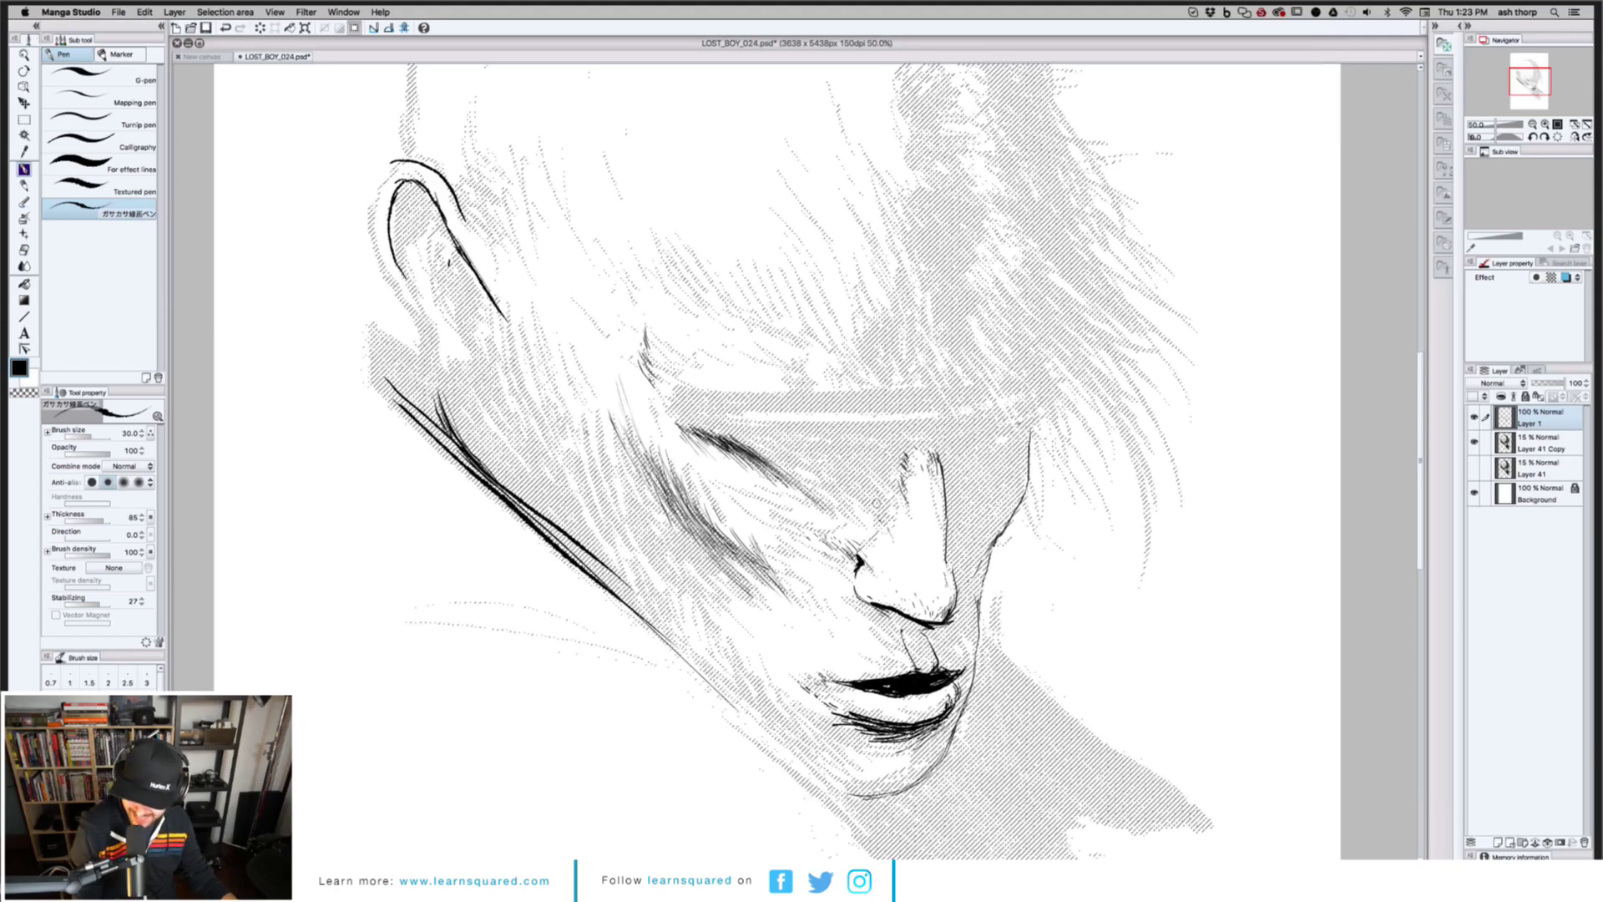
{"action": "key", "text": "b"}
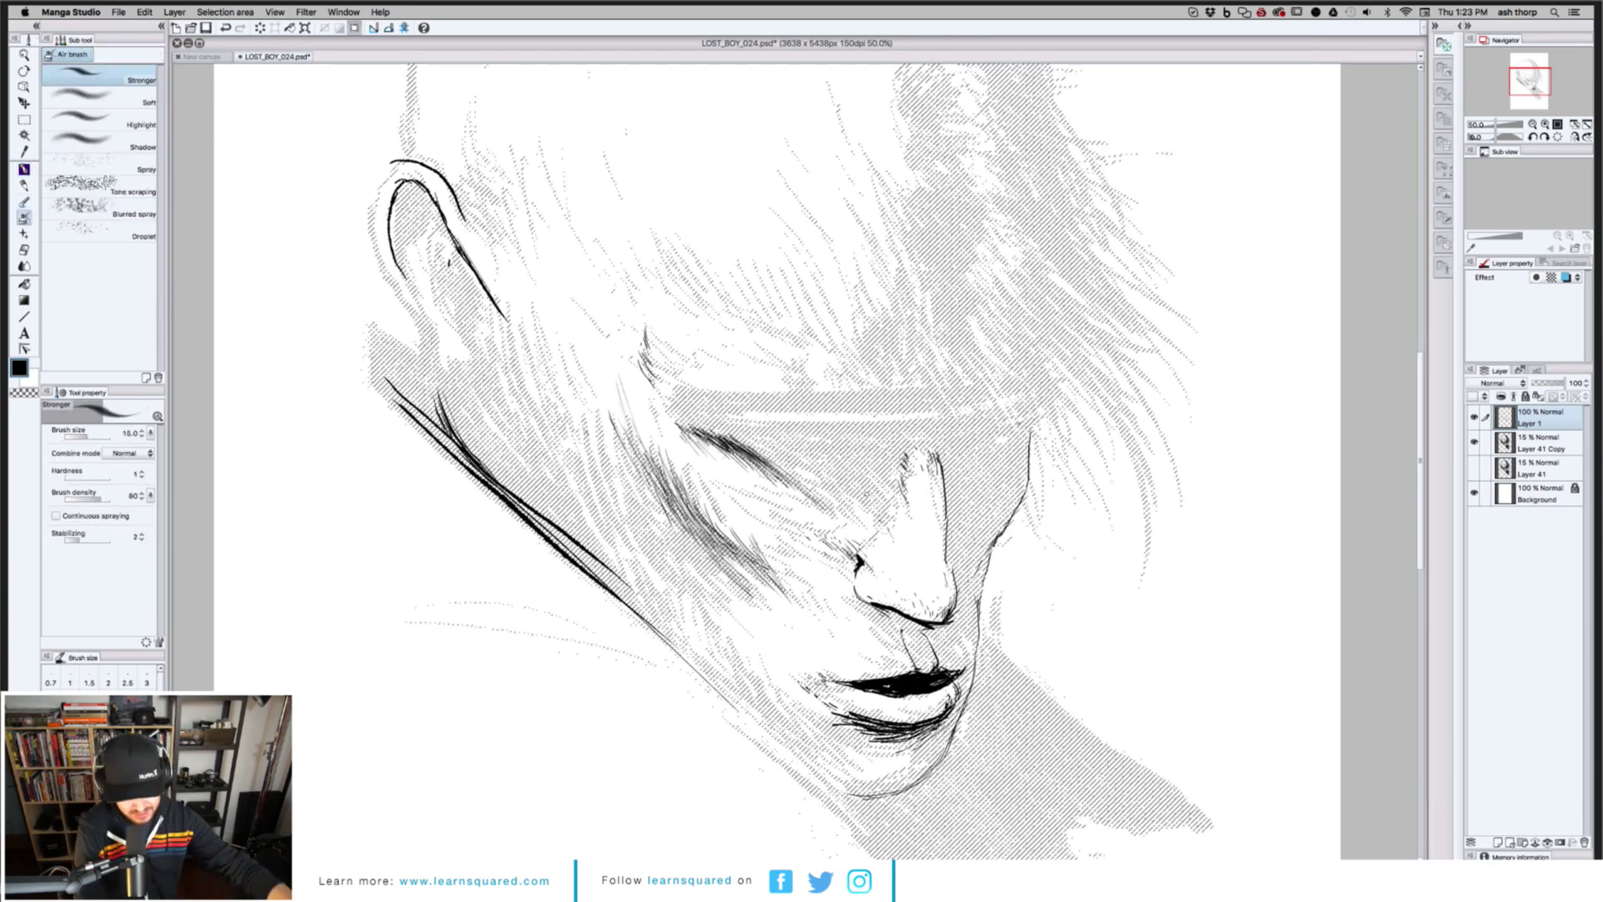
{"action": "left_click", "coordinate": [24, 170]}
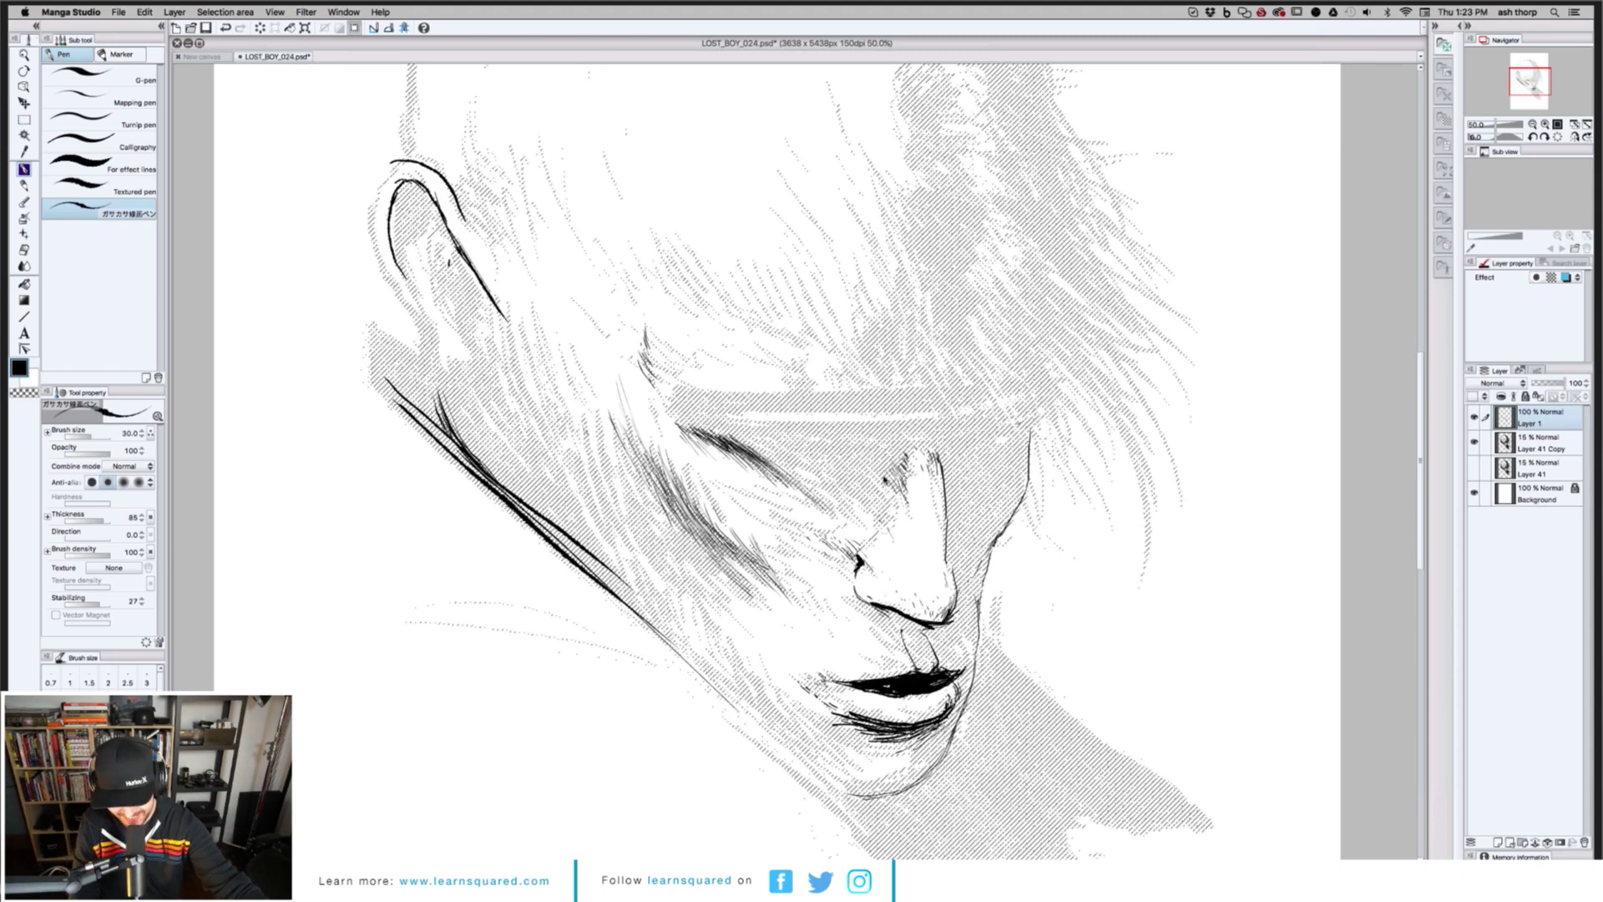
{"action": "key", "text": "super+plus"}
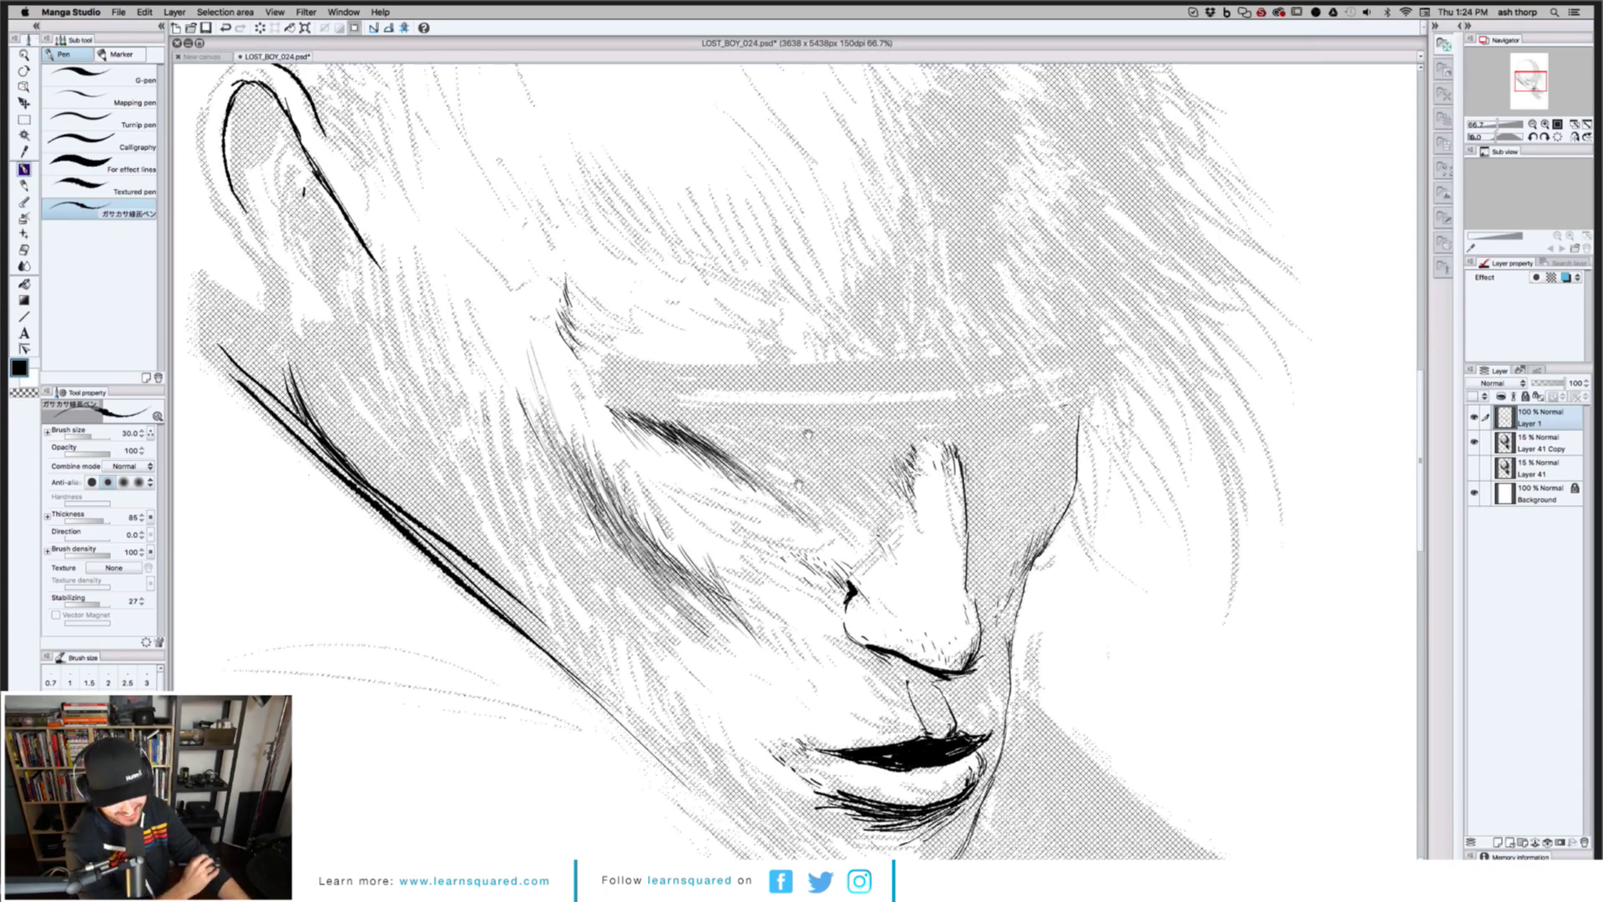
{"action": "left_click_drag", "start_coordinate": [808, 435], "coordinate": [823, 369]}
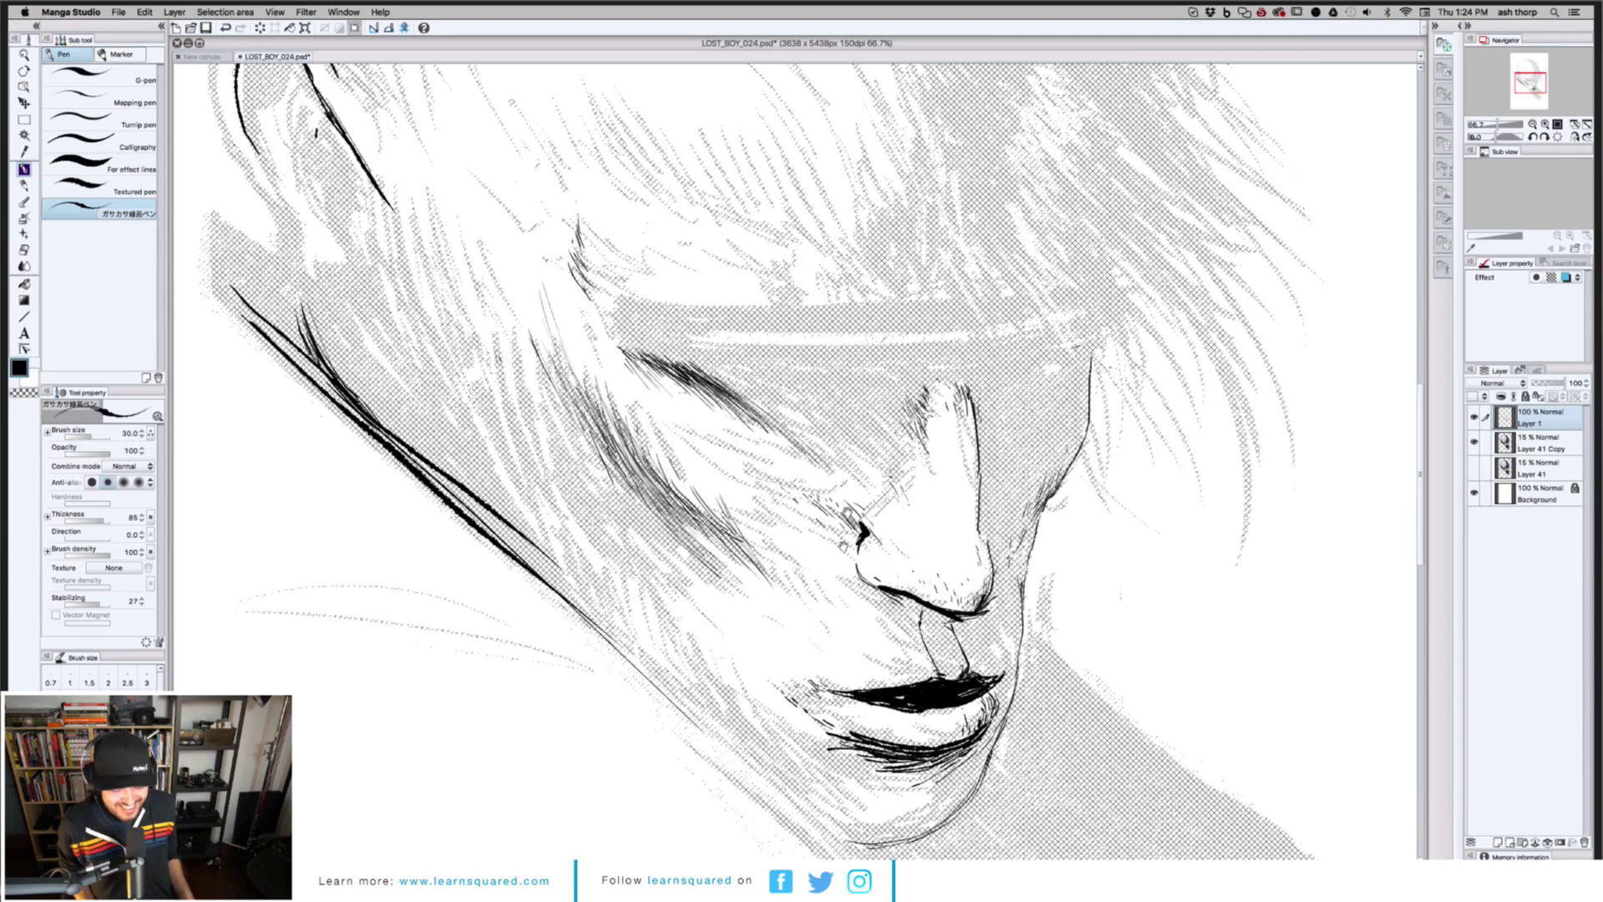
{"action": "scroll", "coordinate": [855, 489], "scroll_direction": "down", "scroll_amount": 1}
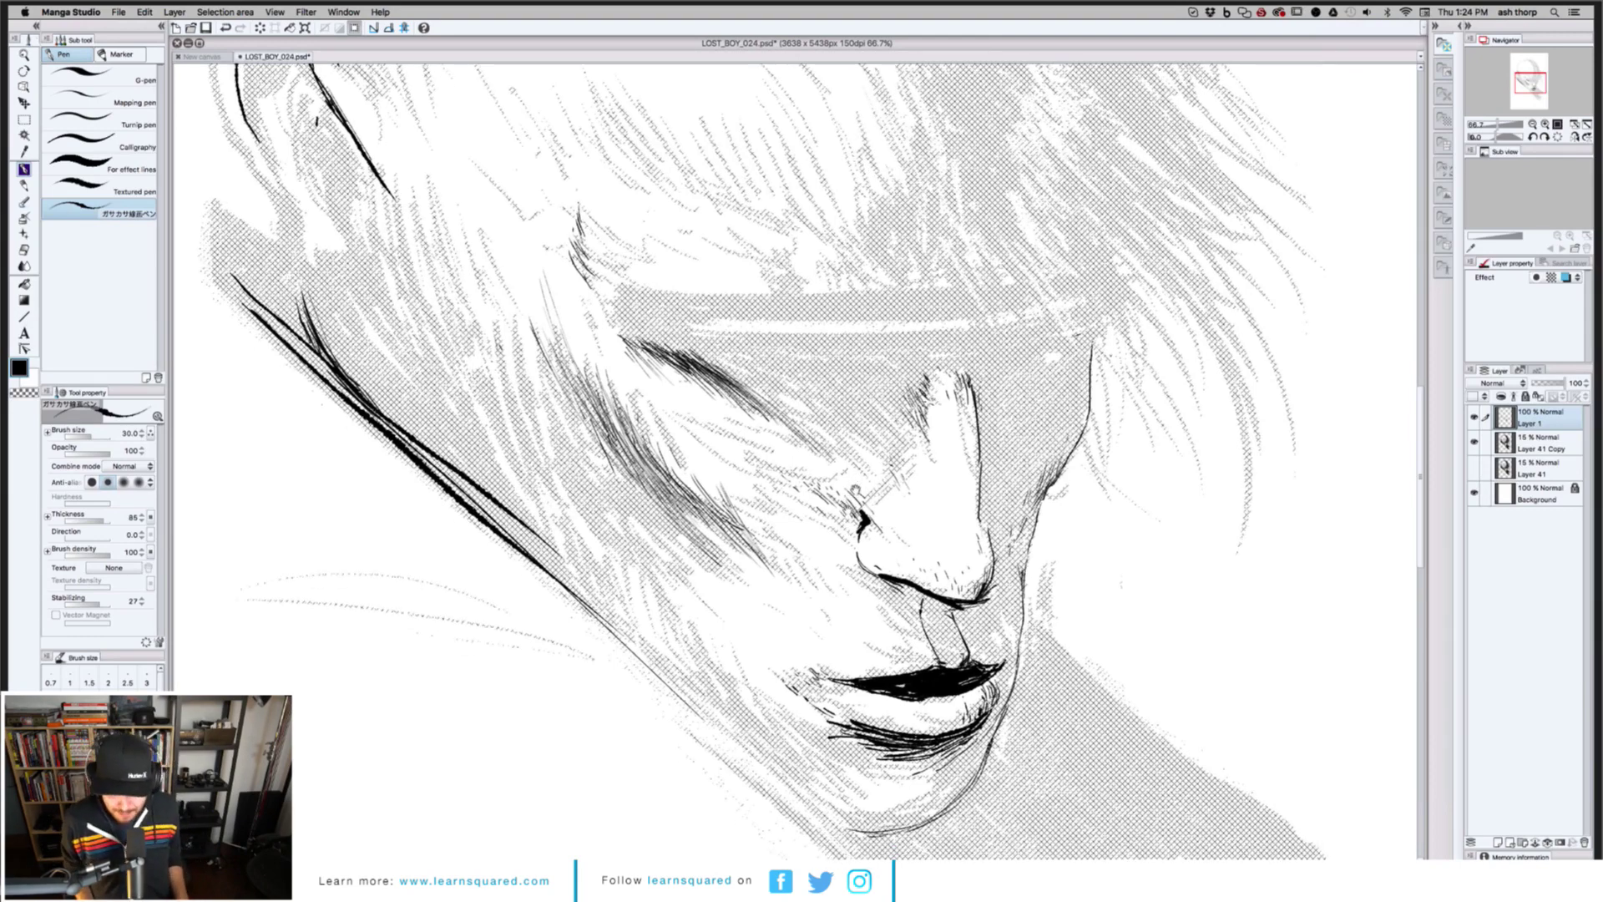
{"action": "scroll", "coordinate": [855, 491], "scroll_direction": "down", "scroll_amount": 4}
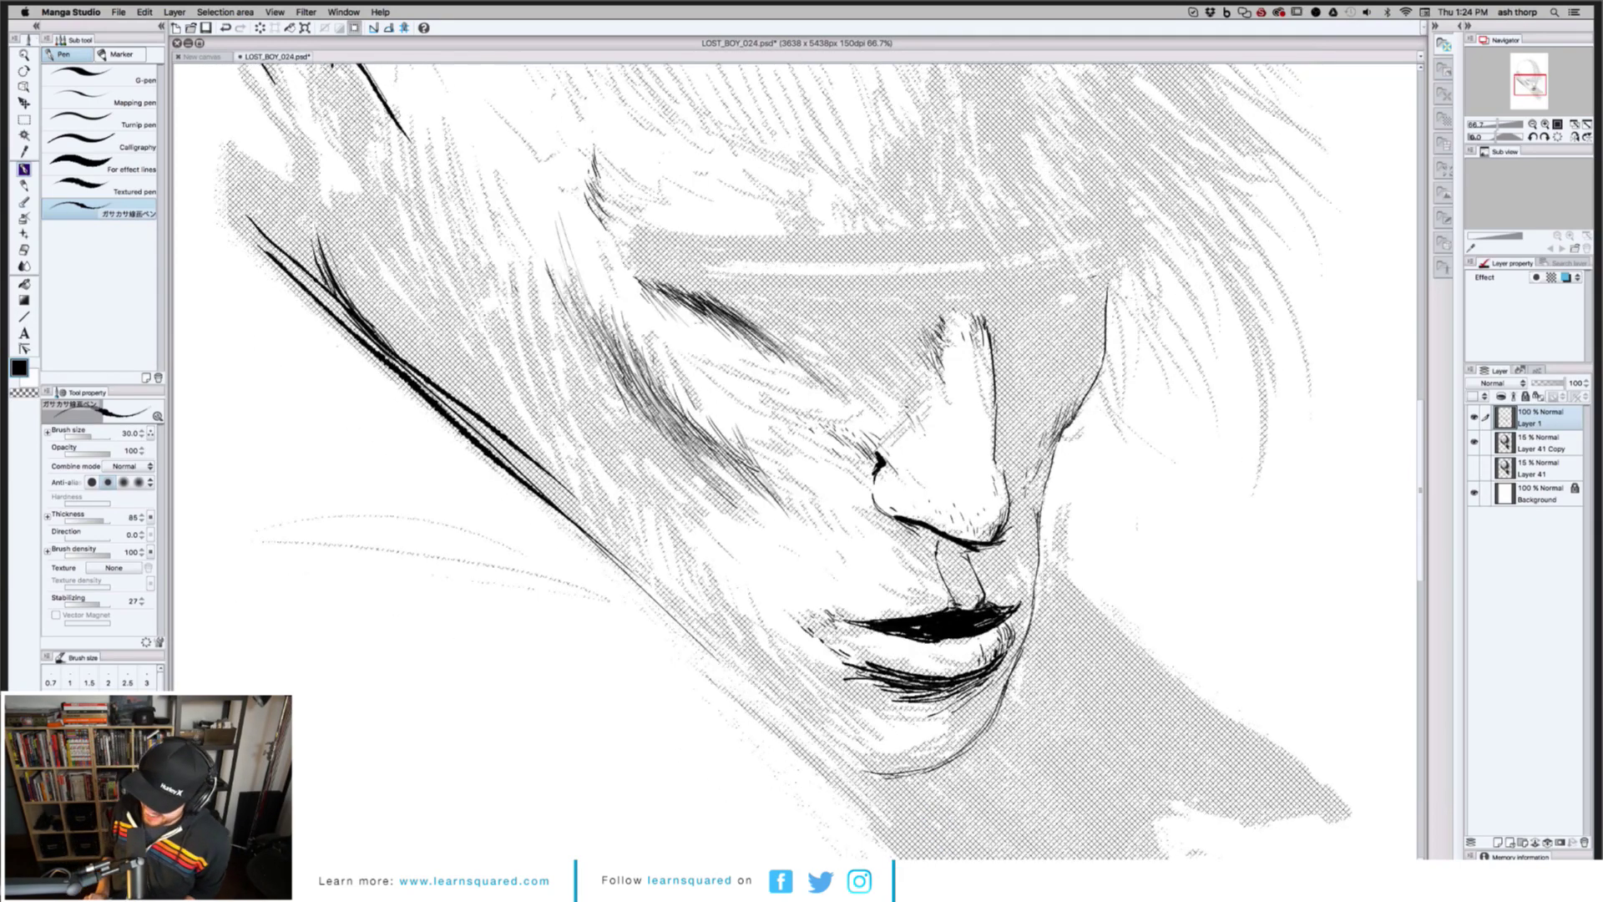
{"action": "scroll", "coordinate": [785, 412], "scroll_direction": "down", "scroll_amount": 2}
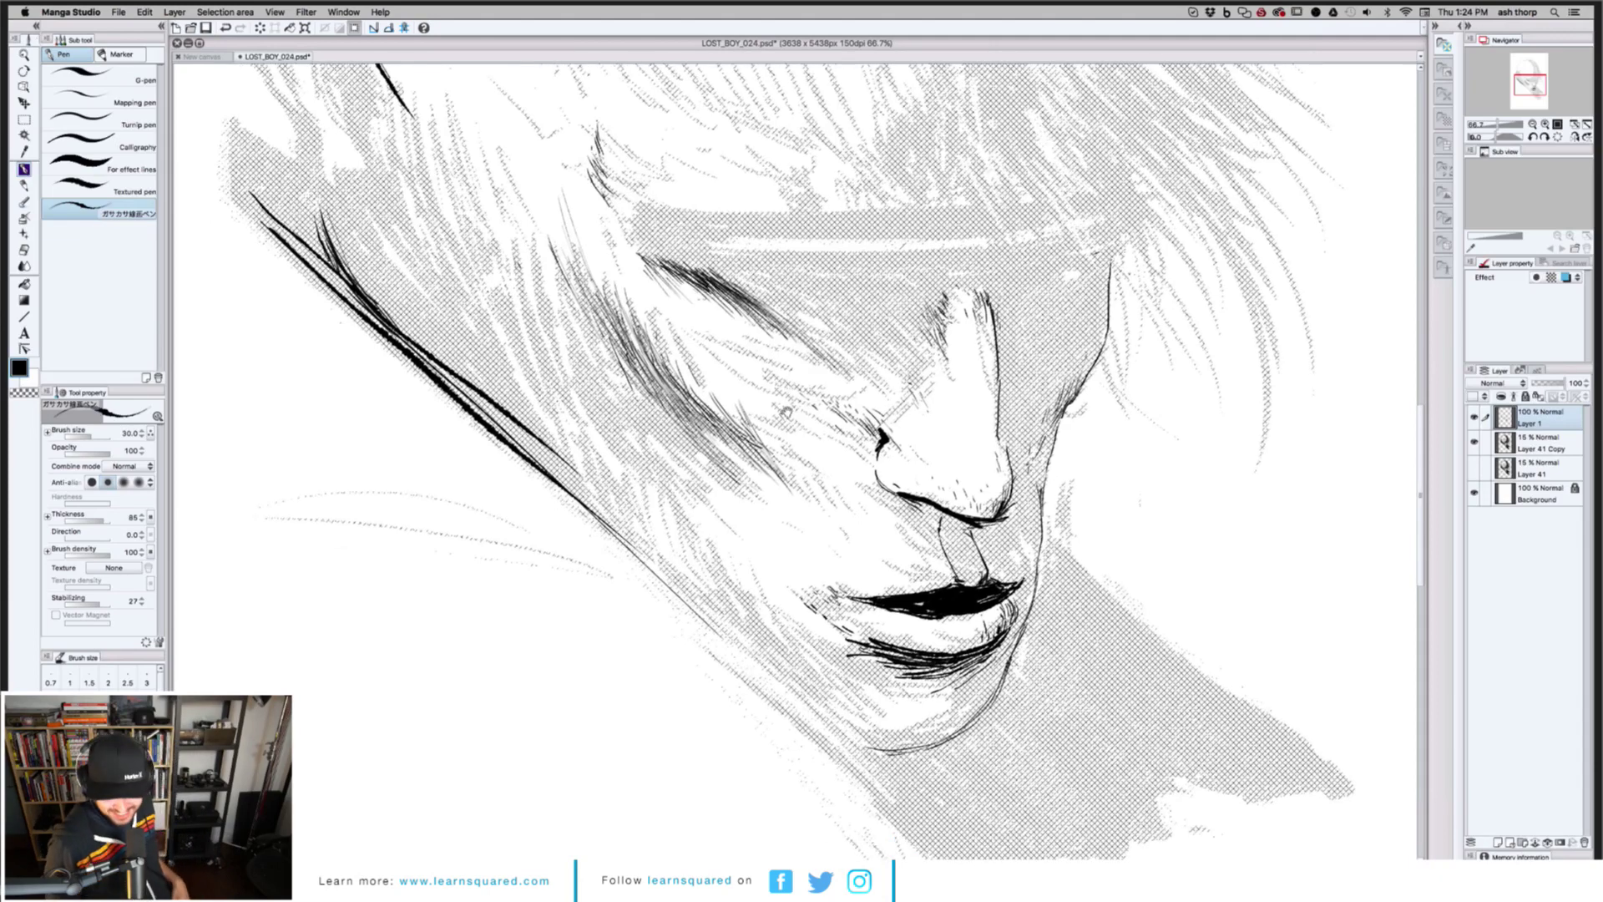
{"action": "scroll", "coordinate": [786, 411], "scroll_direction": "down", "scroll_amount": 1}
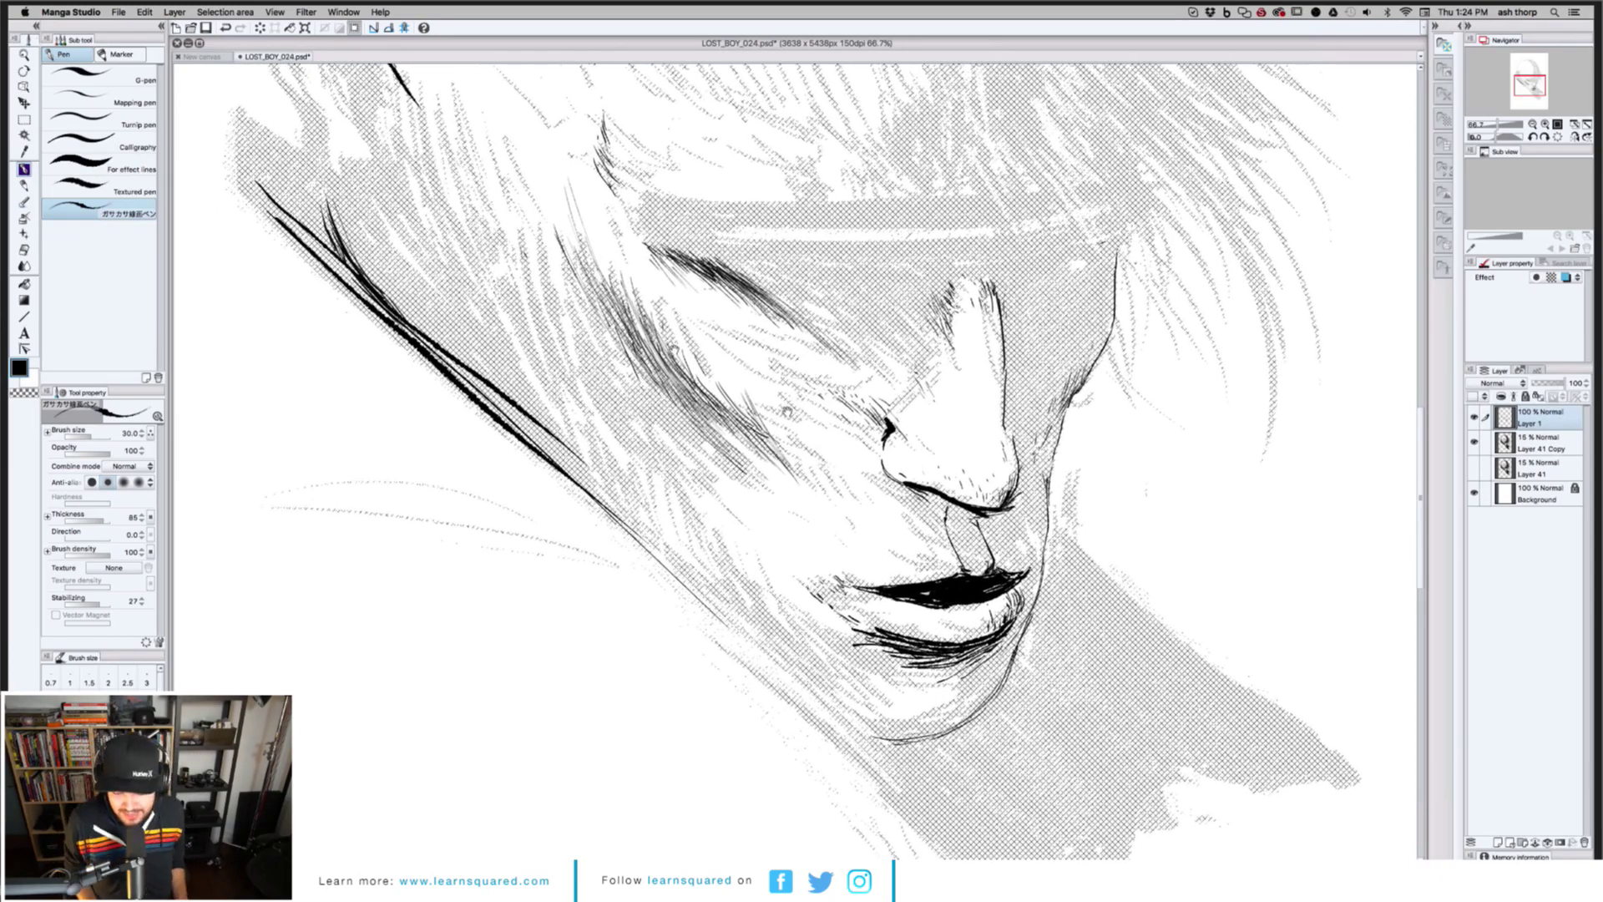
{"action": "scroll", "coordinate": [786, 412], "scroll_direction": "down", "scroll_amount": 2}
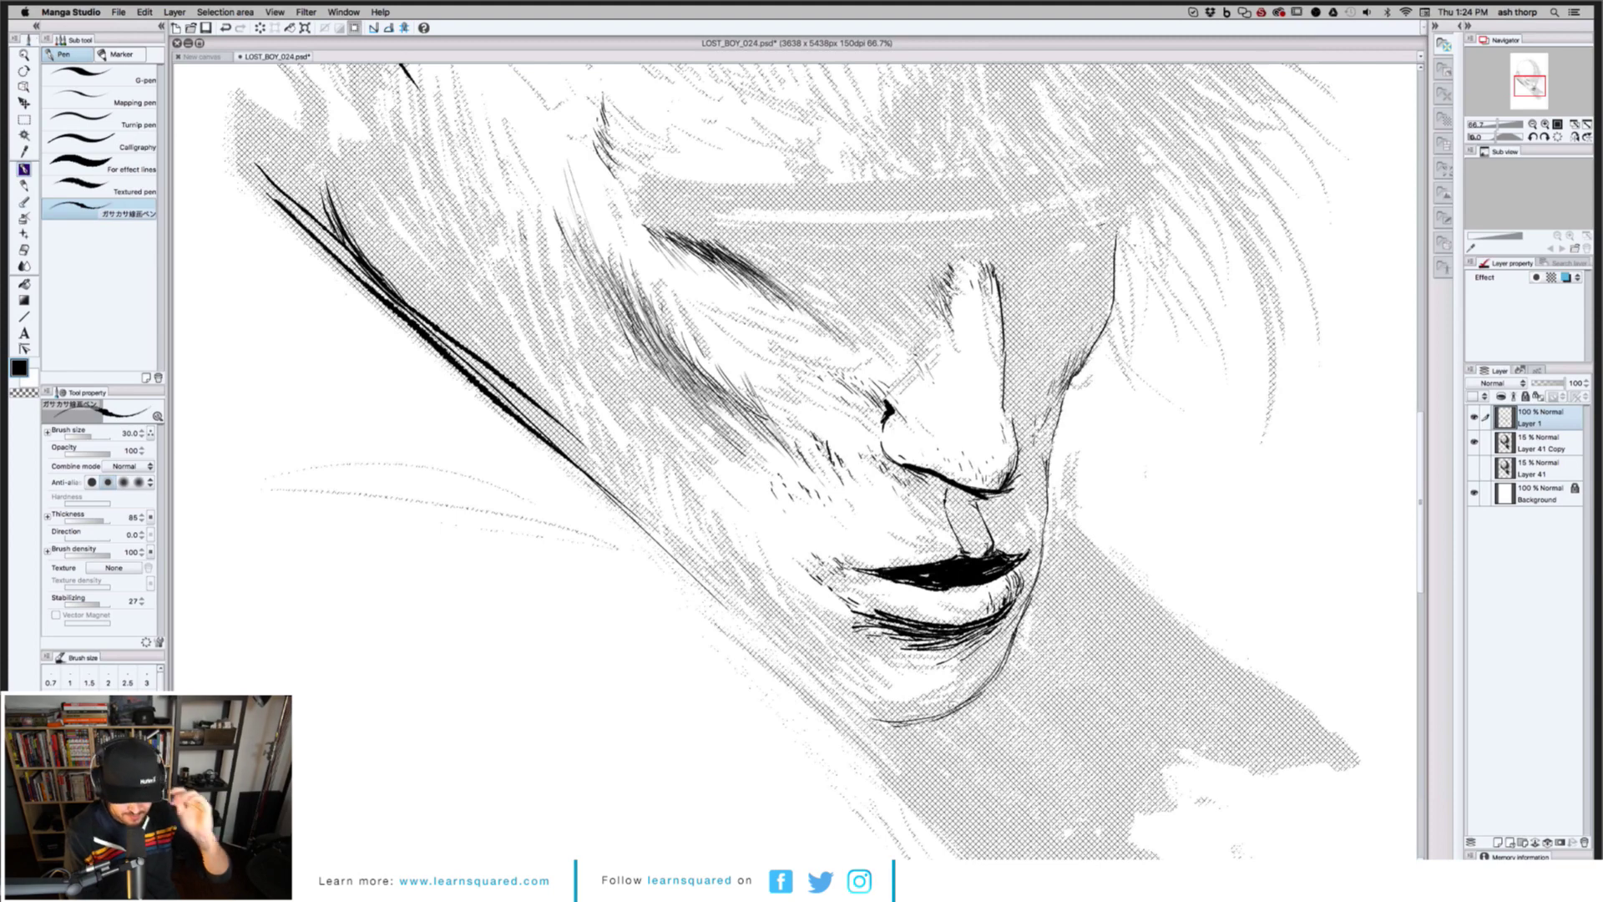
Extend the ink line under the chin toward the jaw and ink tapering strokes on the lower cheek beside the mouth
{"action": "mouse_move", "coordinate": [910, 725]}
{"action": "left_mouse_down"}
{"action": "mouse_move", "coordinate": [821, 701]}
{"action": "mouse_move", "coordinate": [864, 719]}
{"action": "left_mouse_up"}
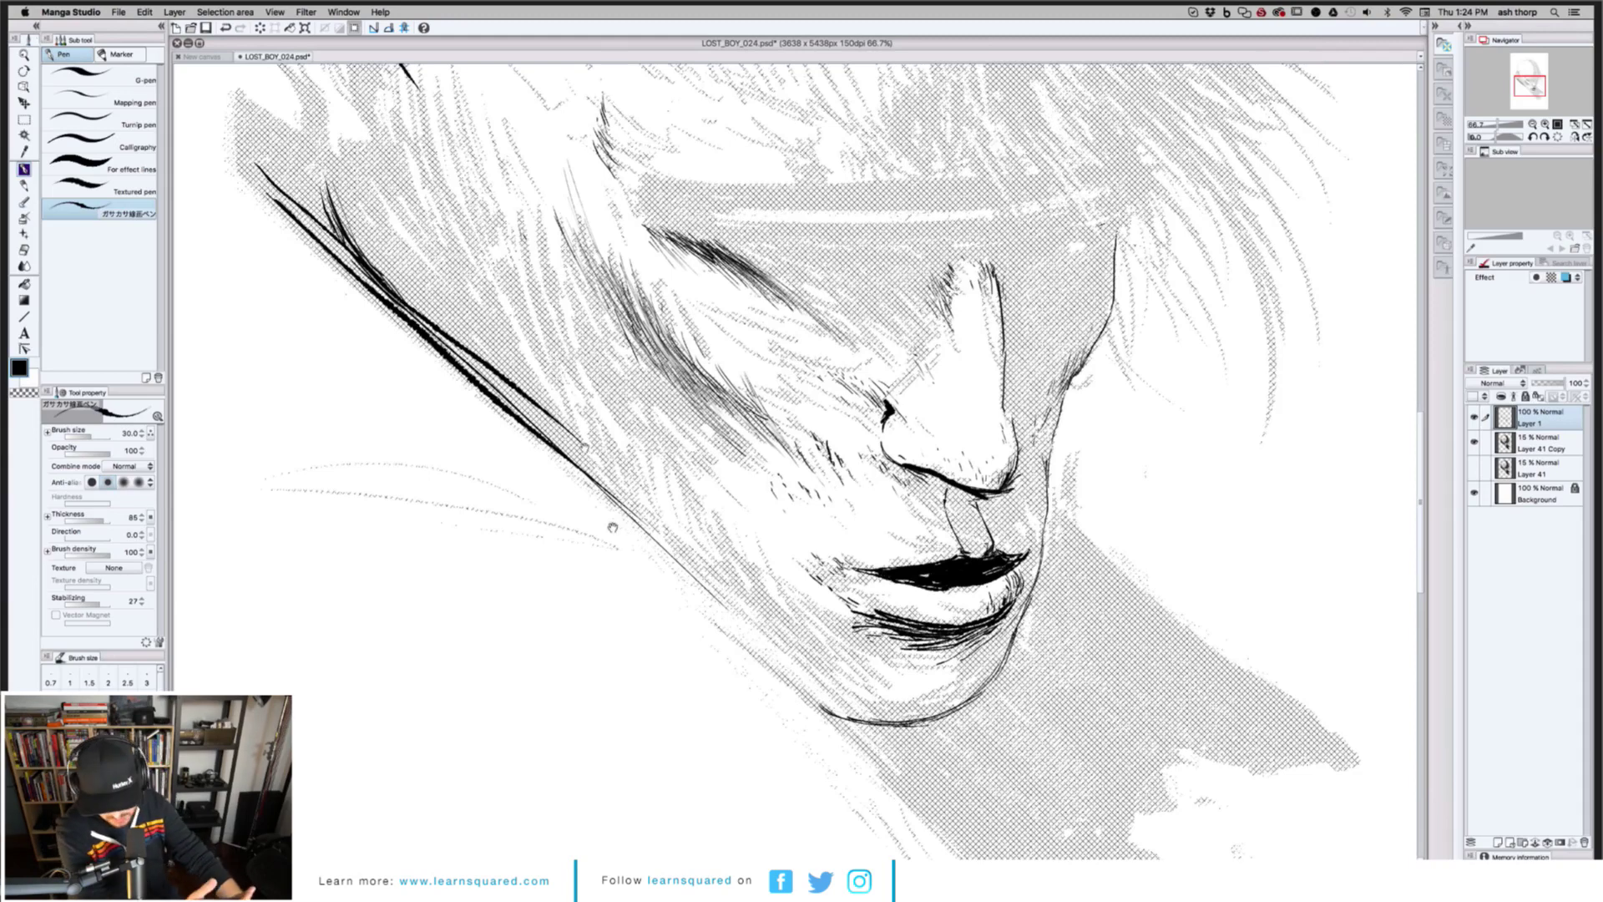
{"action": "left_click_drag", "start_coordinate": [612, 528], "coordinate": [646, 680]}
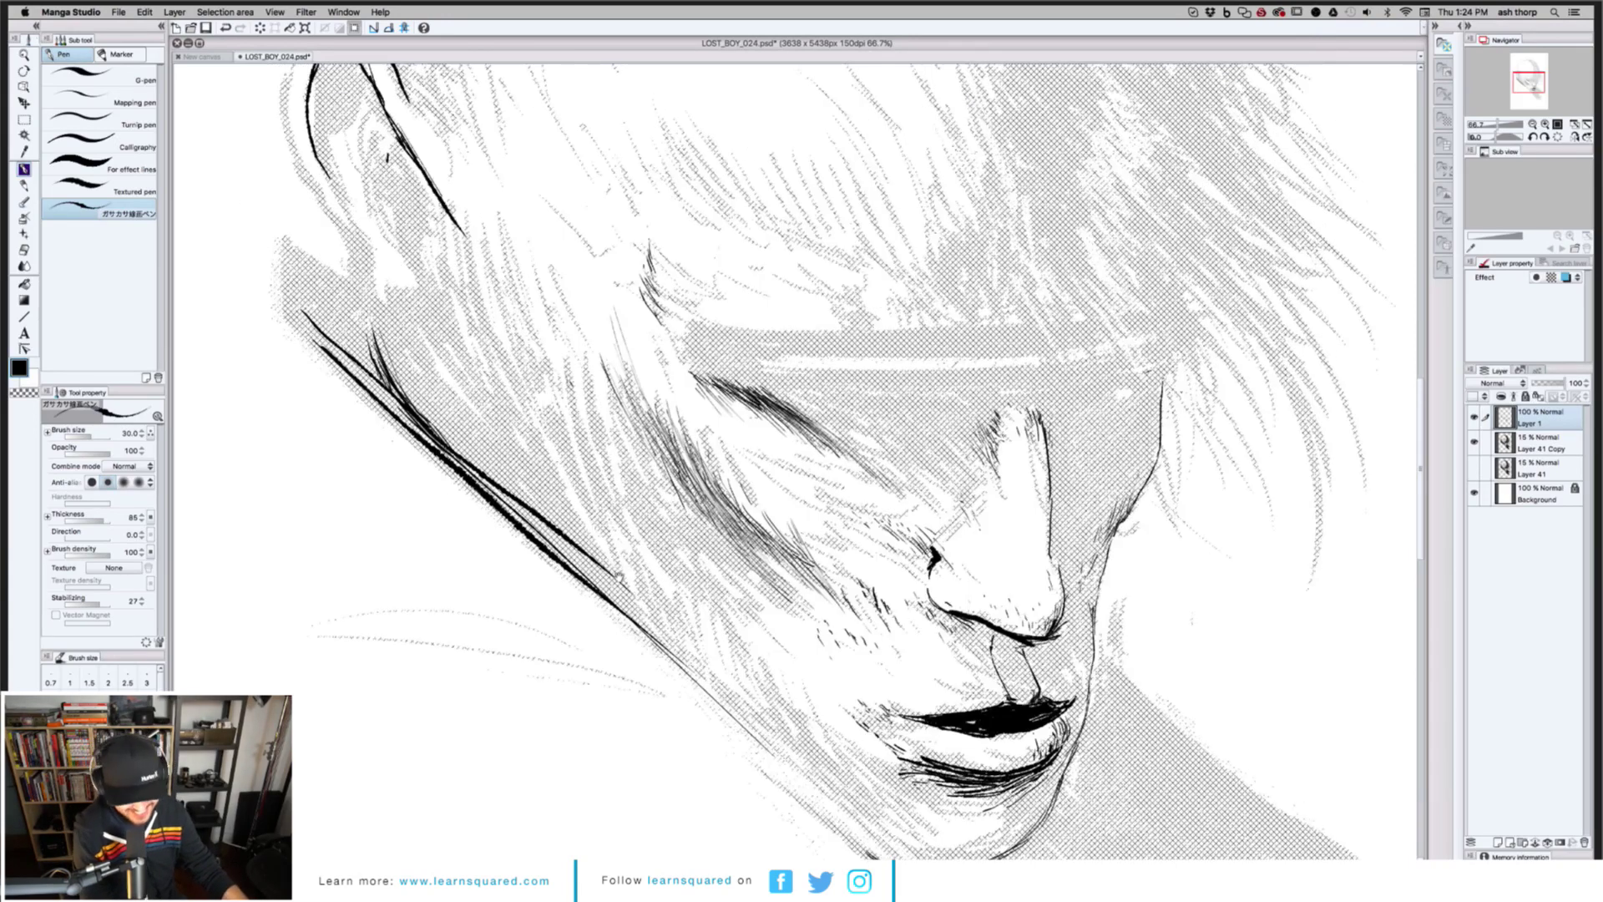
{"action": "left_click_drag", "start_coordinate": [648, 523], "coordinate": [615, 423]}
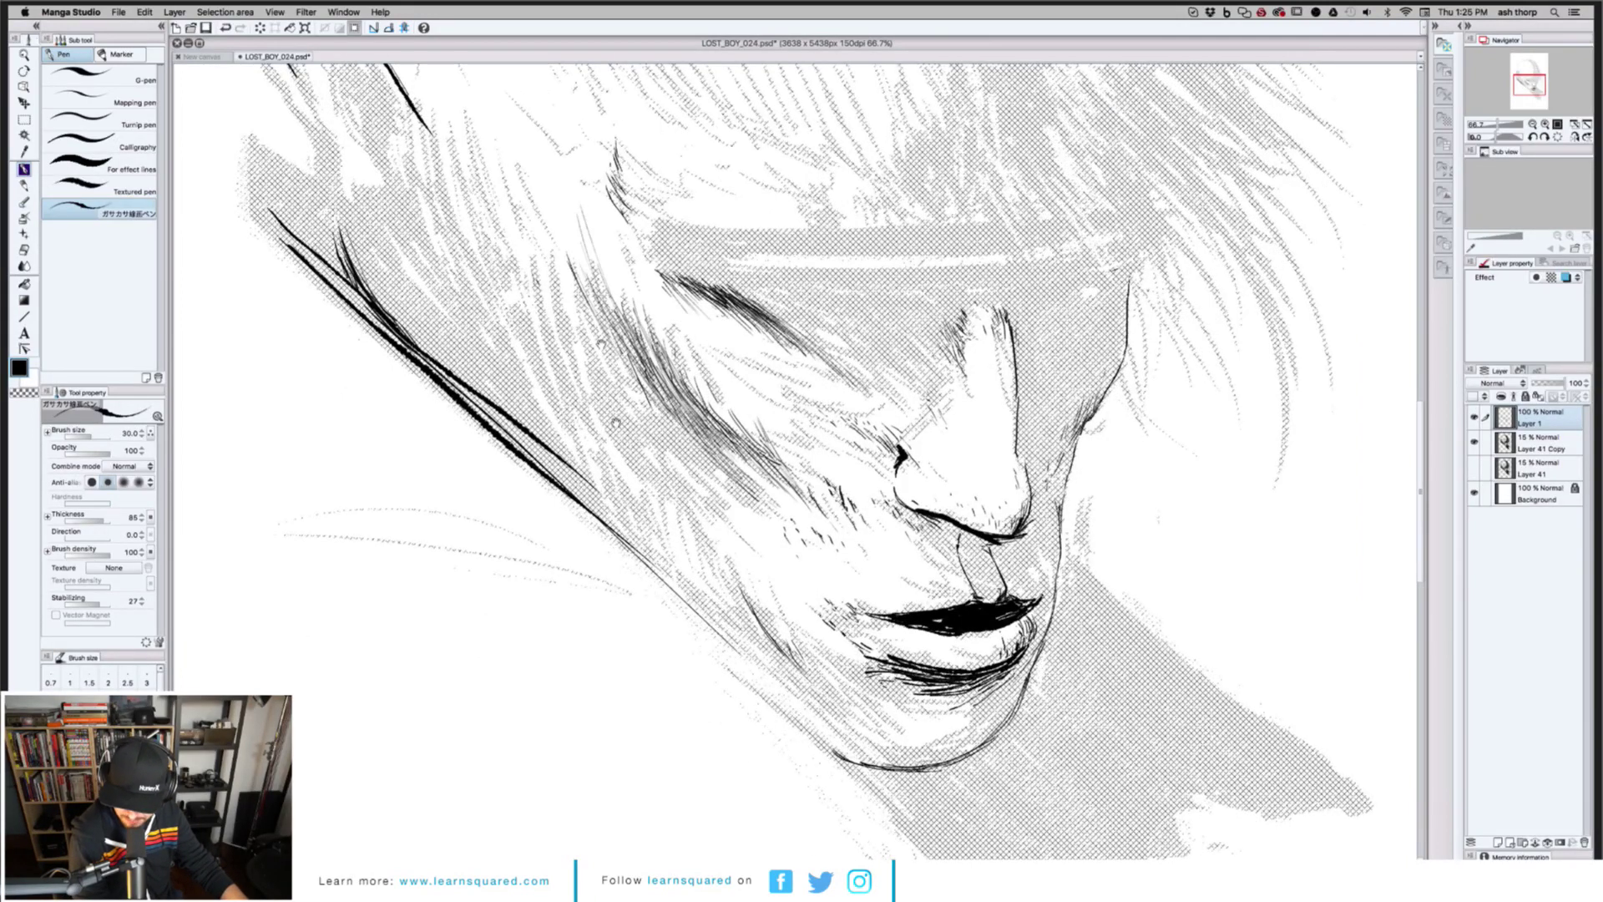
{"action": "left_click_drag", "start_coordinate": [640, 480], "coordinate": [643, 484]}
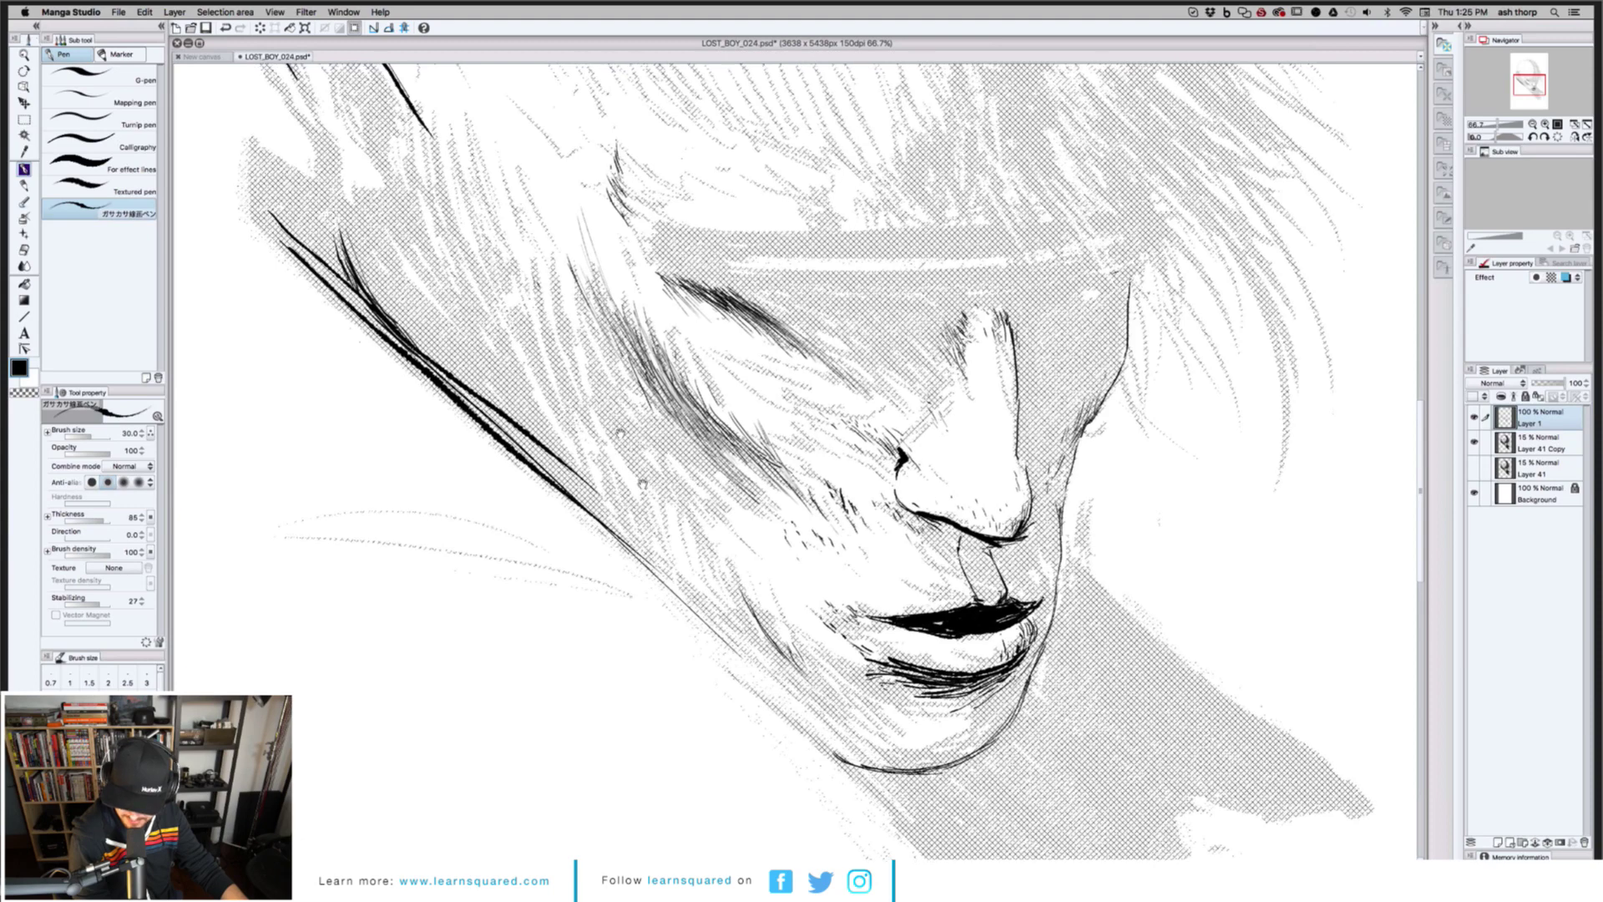
Try a straight ink line along the lower edge of the eye band, above the nose bridge
{"action": "left_click_drag", "start_coordinate": [619, 431], "coordinate": [670, 564]}
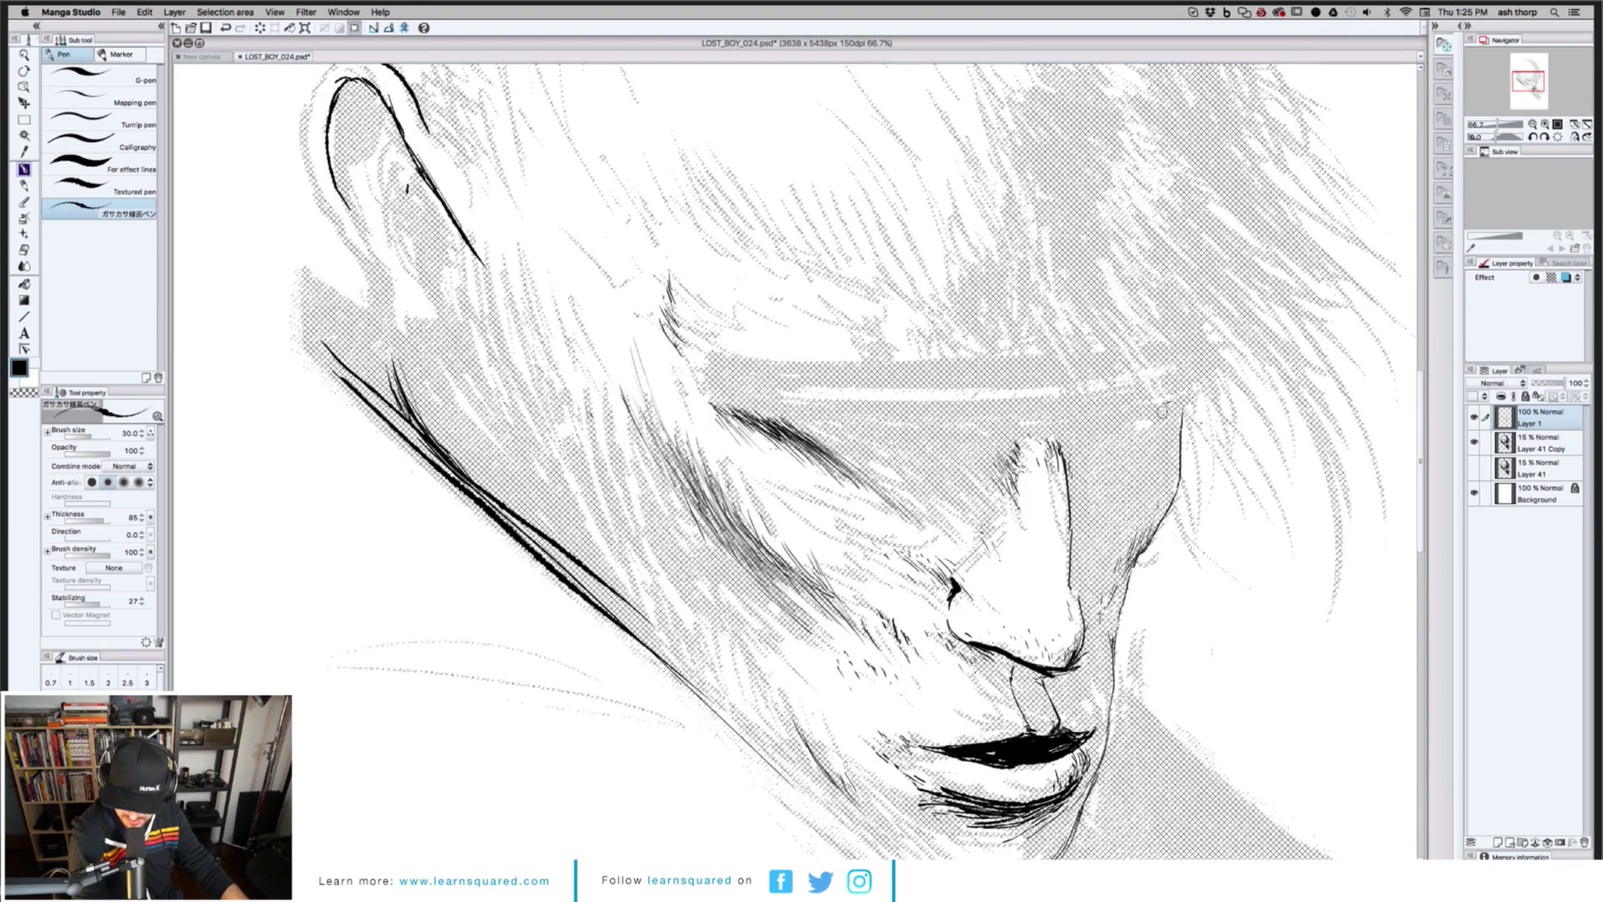
{"action": "left_click_drag", "start_coordinate": [1165, 412], "coordinate": [856, 434]}
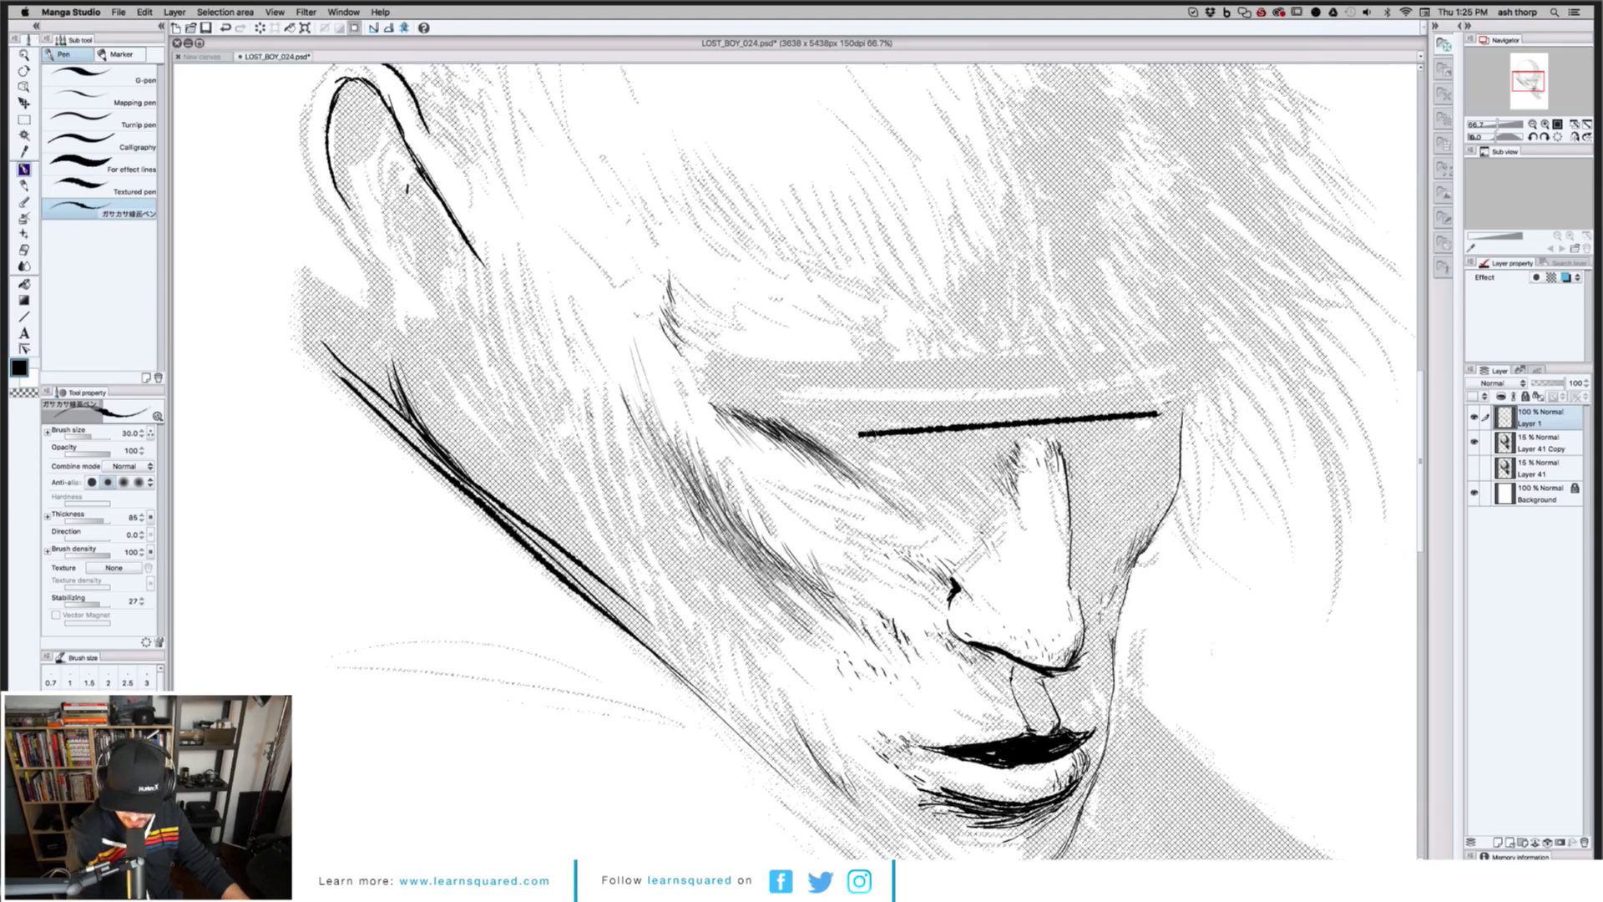
{"action": "key", "text": "super+z"}
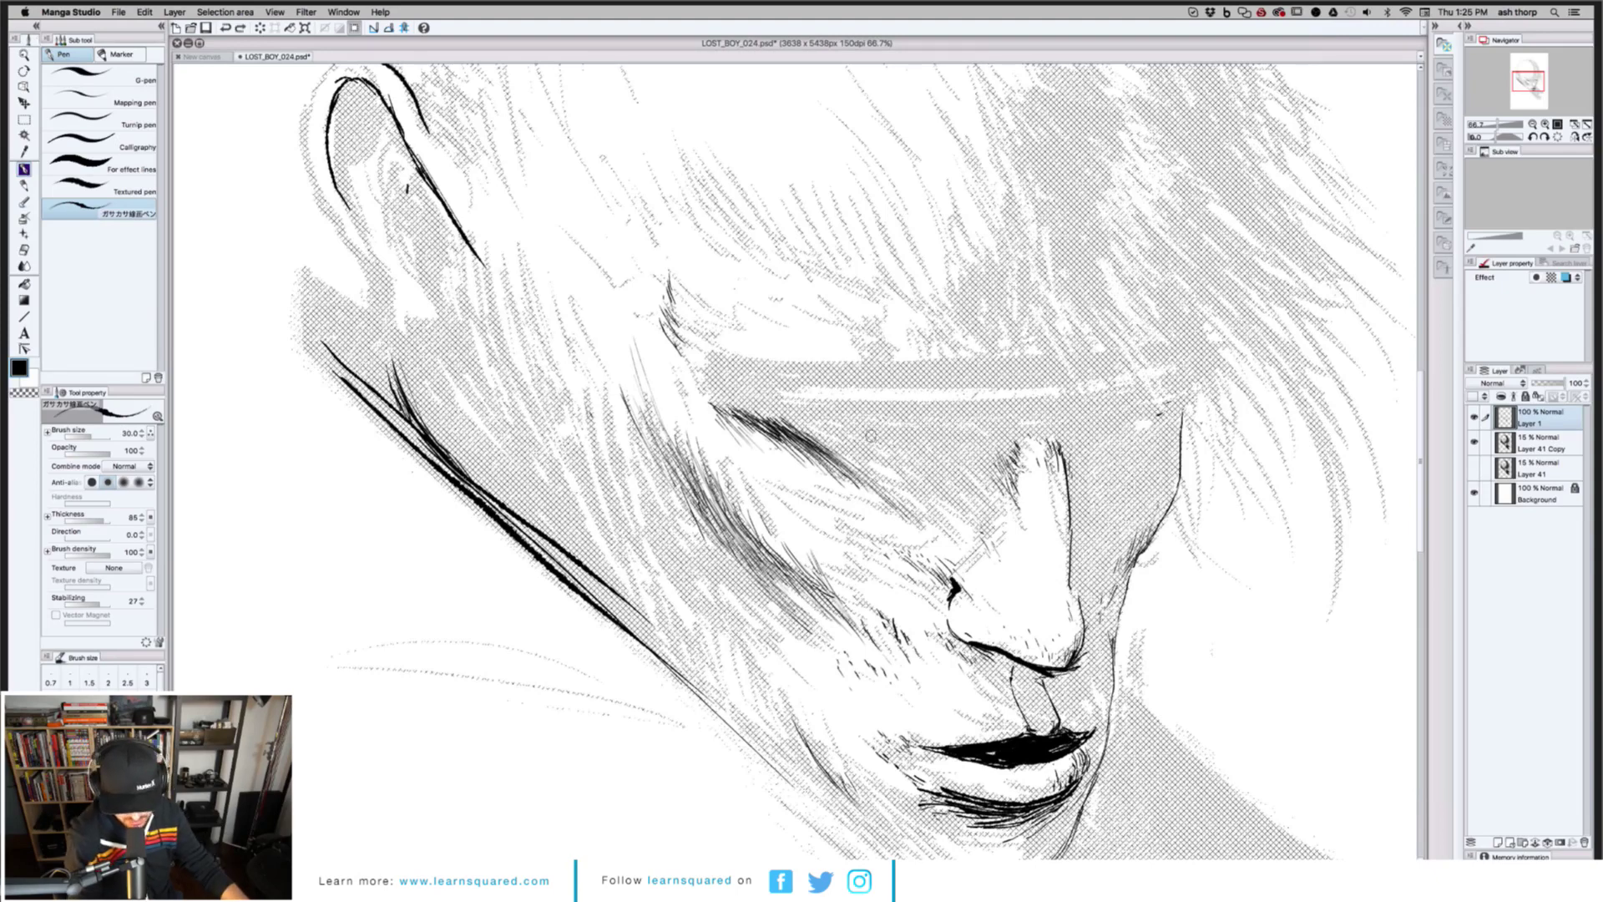
Erase the long ink stroke running down from the front of the ear and trim the inner ear line's lower end
{"action": "scroll", "coordinate": [1041, 364], "scroll_direction": "down", "scroll_amount": 1}
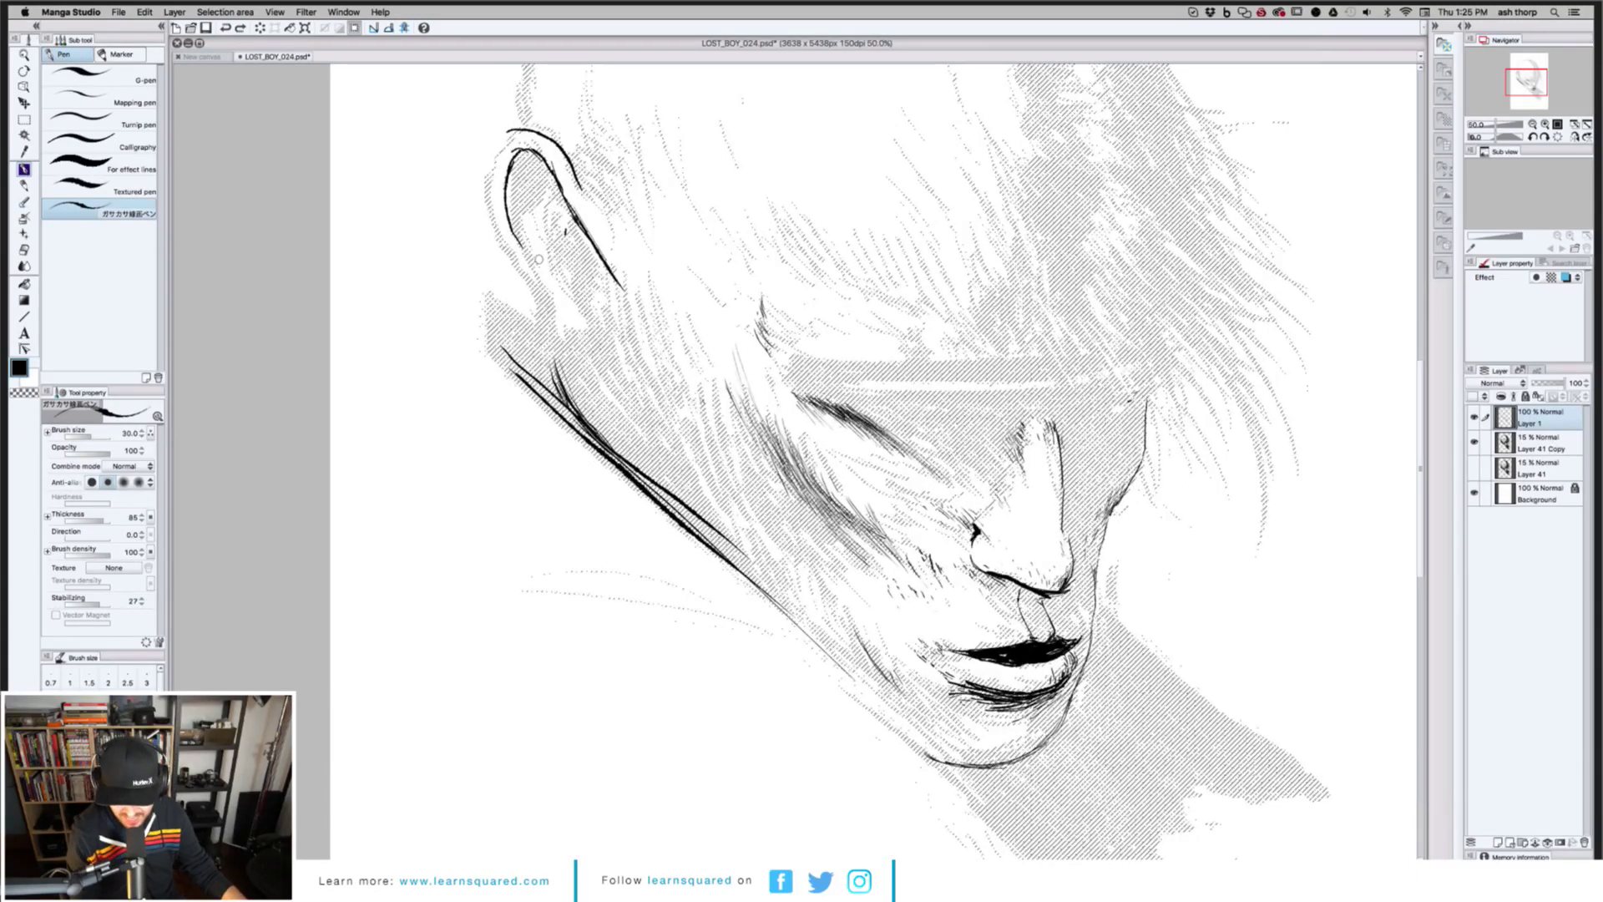
{"action": "key", "text": "e"}
{"action": "mouse_move", "coordinate": [617, 278]}
{"action": "left_mouse_down"}
{"action": "mouse_move", "coordinate": [571, 211]}
{"action": "mouse_move", "coordinate": [507, 219]}
{"action": "mouse_move", "coordinate": [512, 234]}
{"action": "left_mouse_up"}
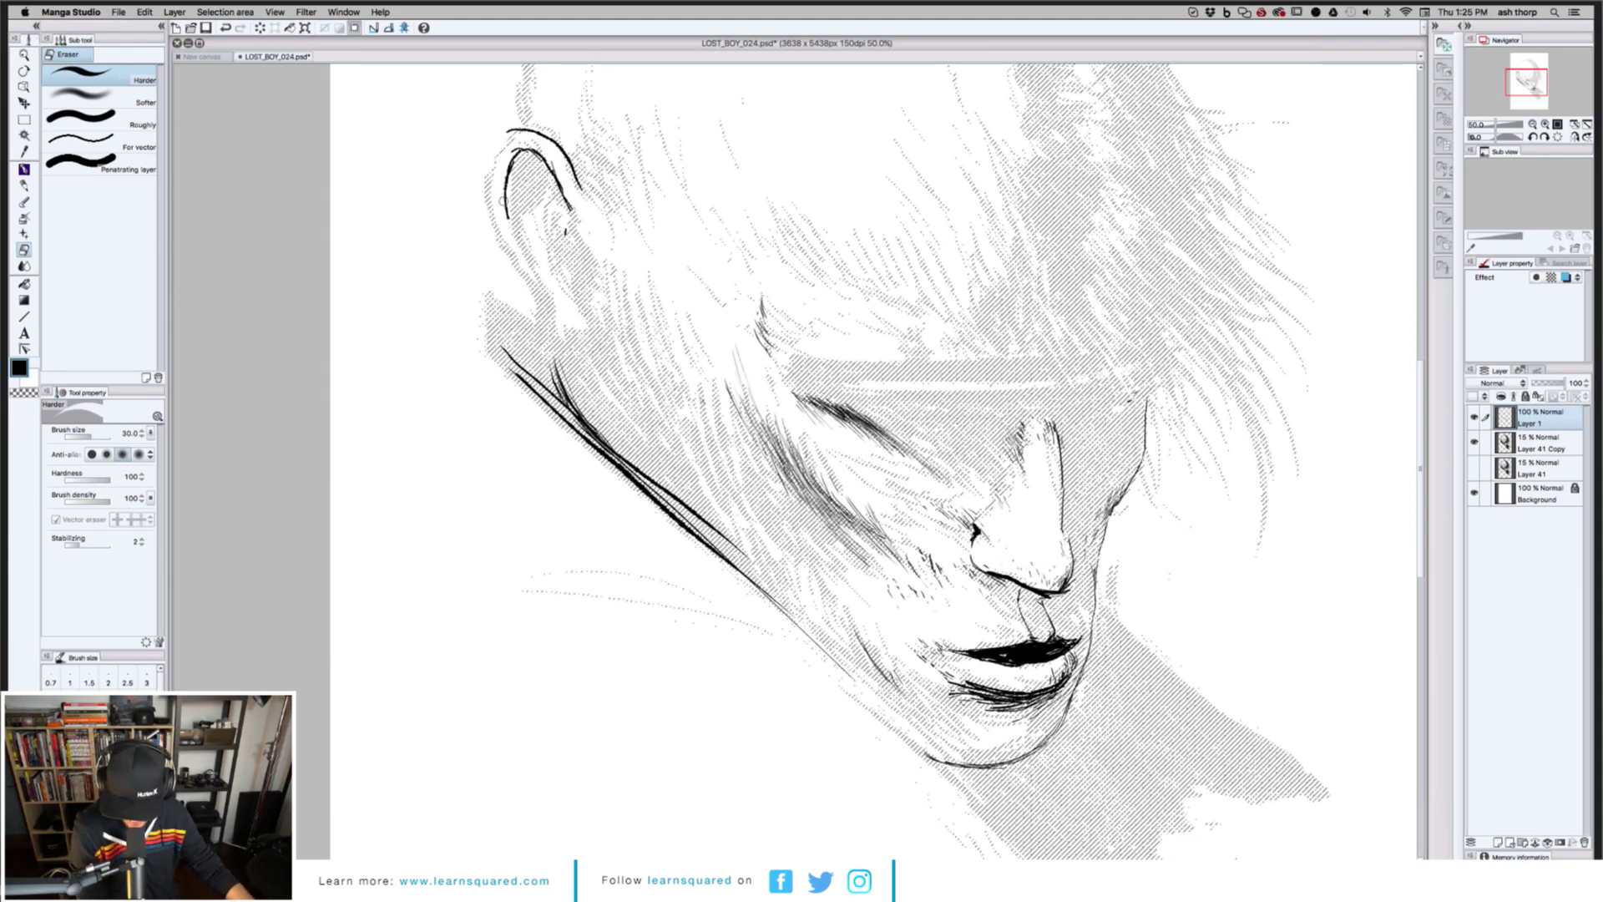
{"action": "key", "text": "b"}
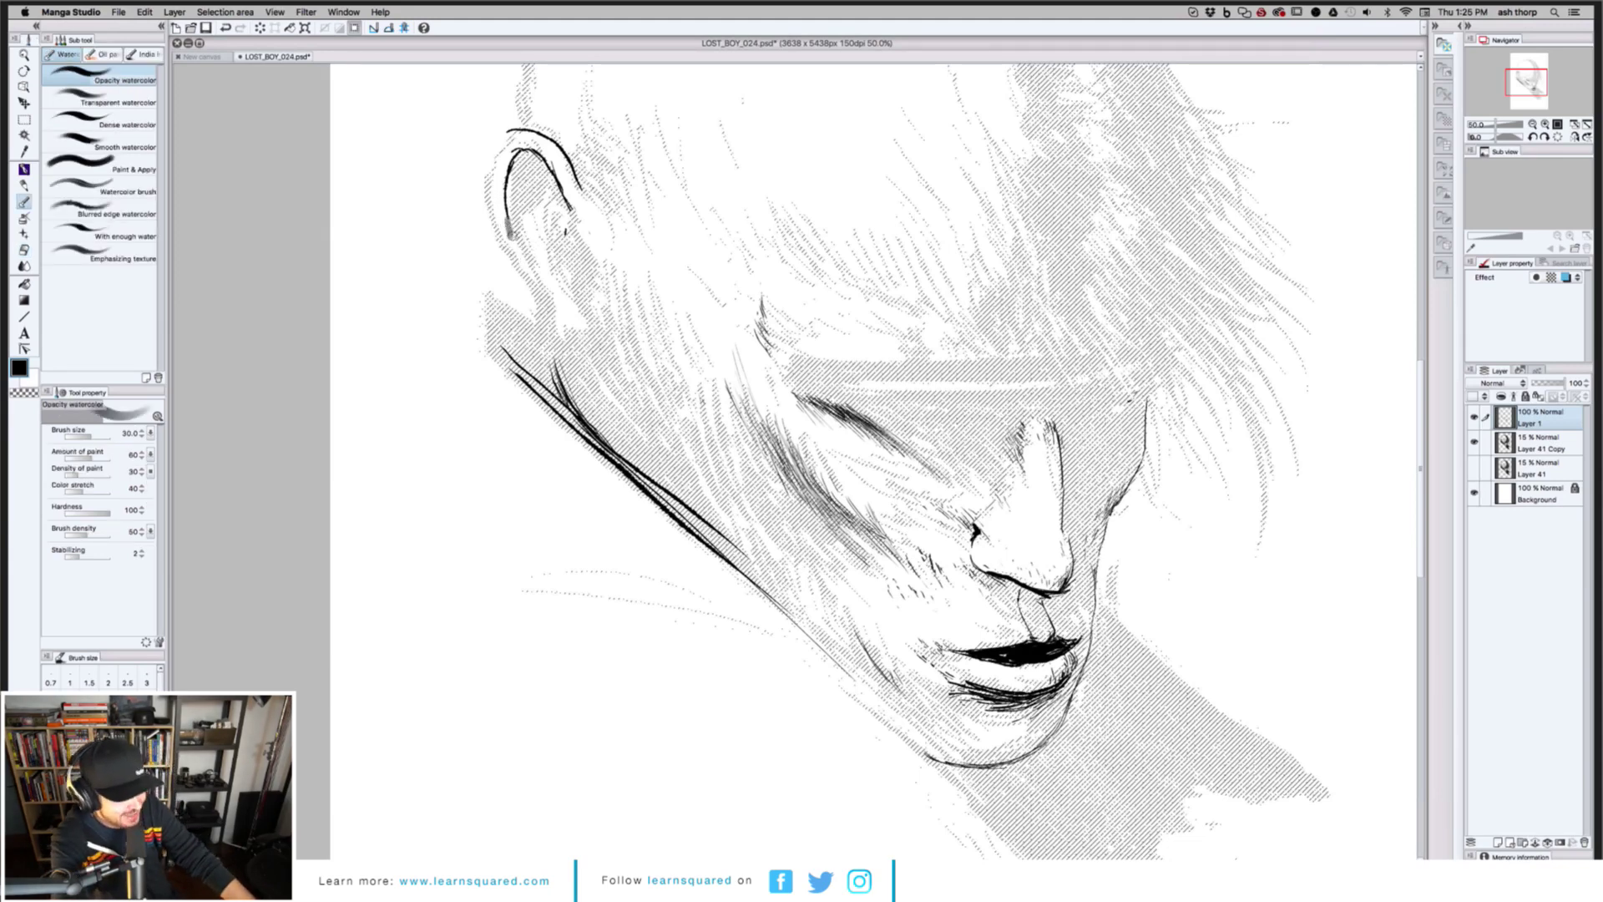
{"action": "key", "text": "super+z"}
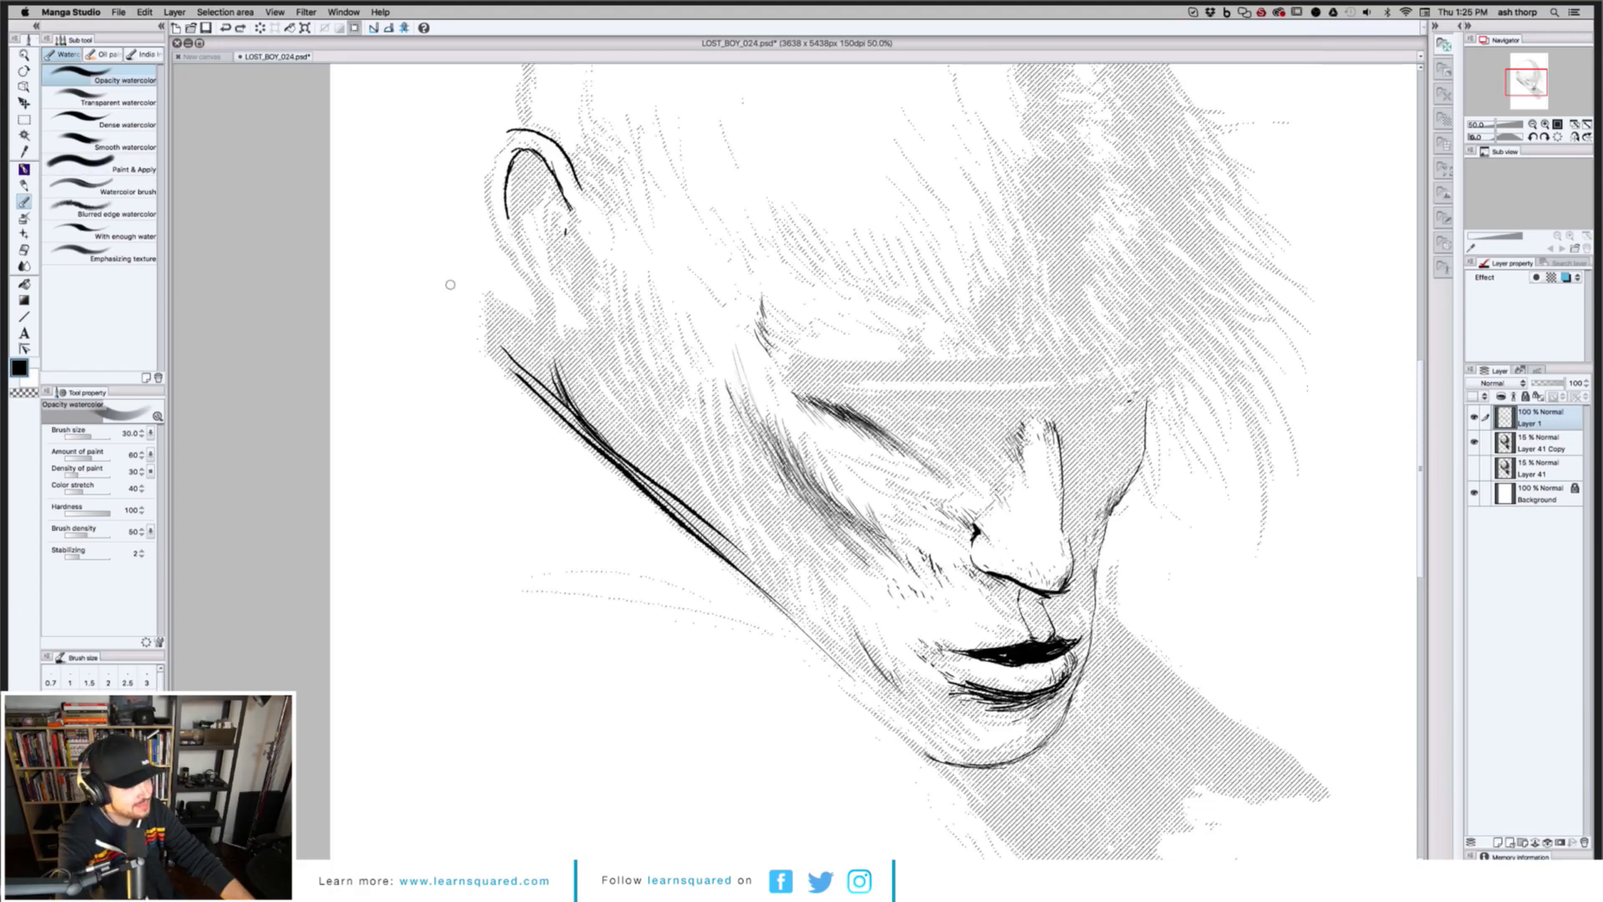
{"action": "left_click_drag", "start_coordinate": [507, 217], "coordinate": [511, 230]}
{"action": "key", "text": "super+z"}
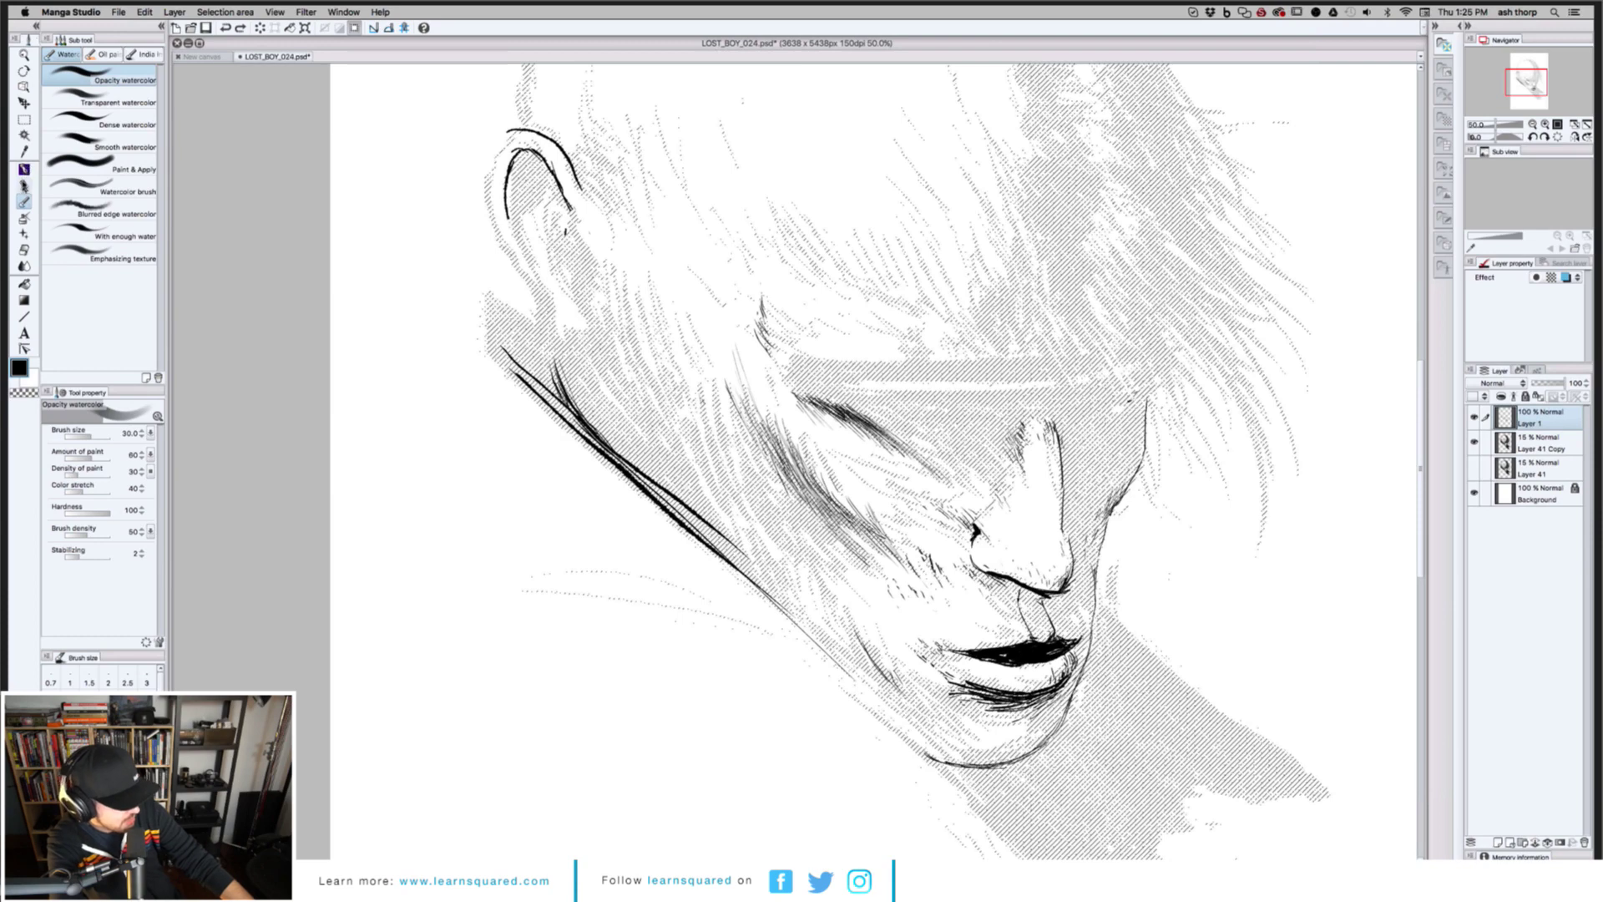
{"action": "left_click", "coordinate": [25, 170]}
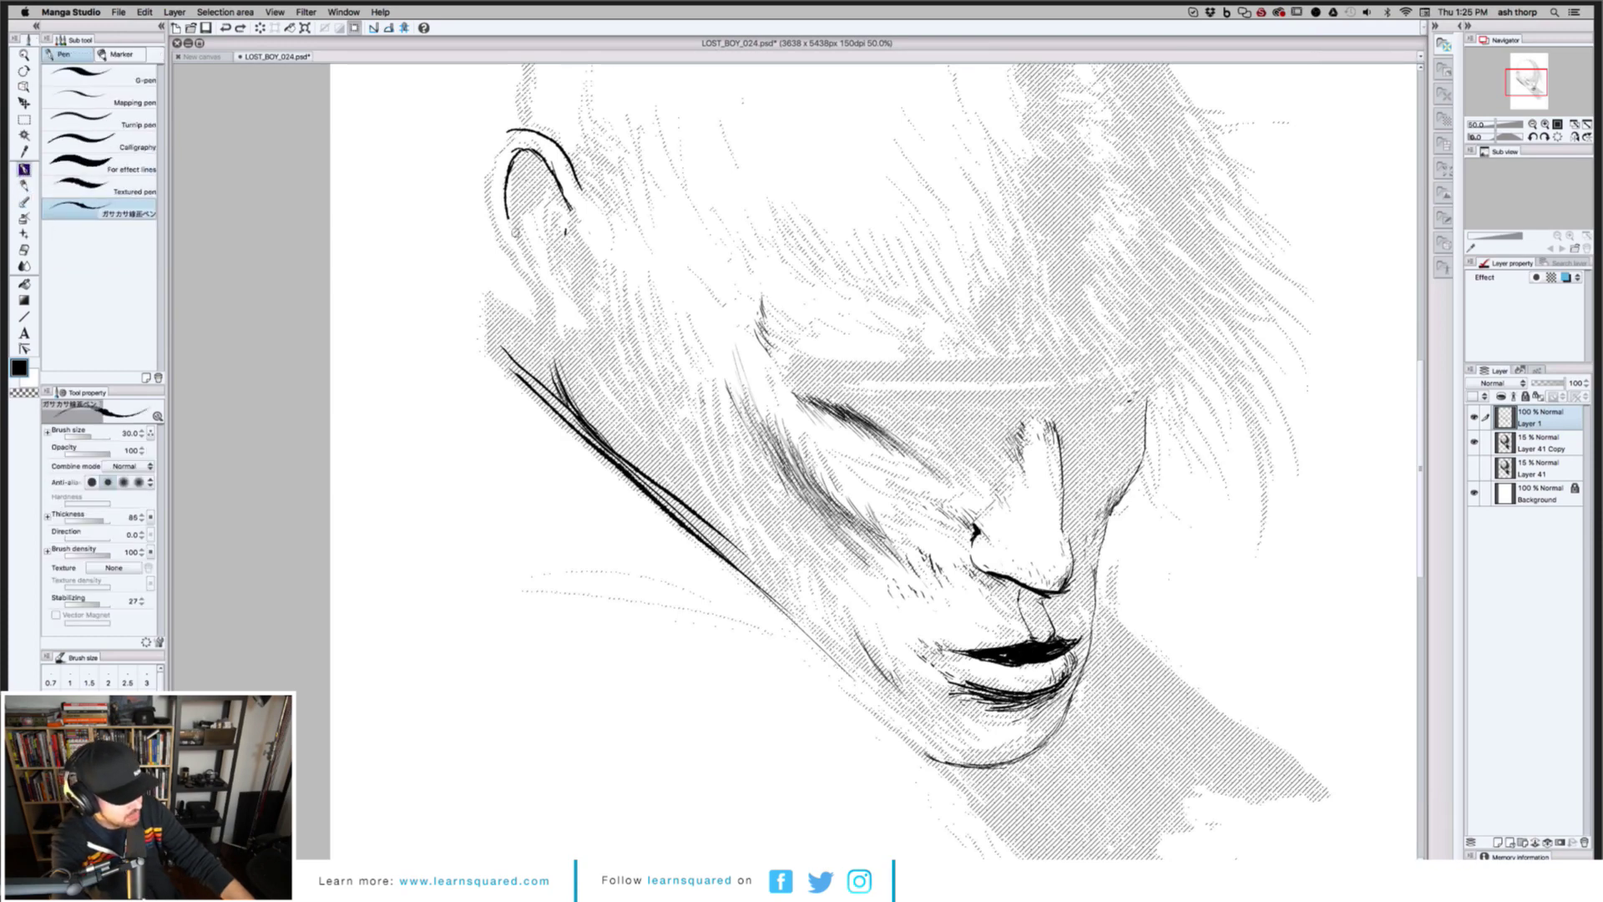
{"action": "key", "text": "p"}
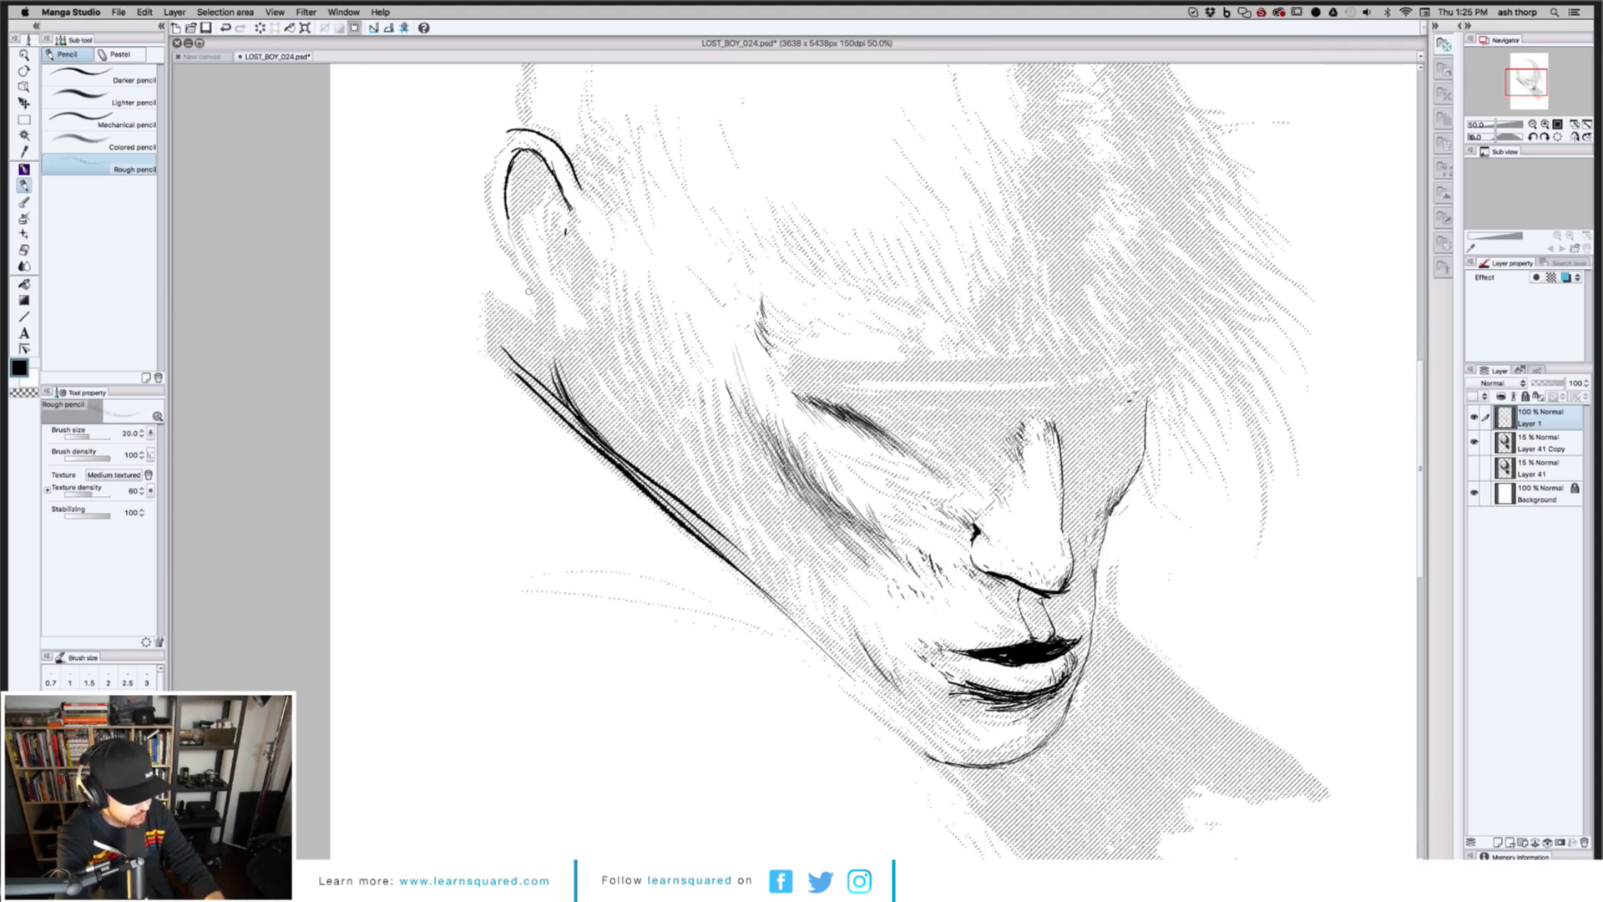
{"action": "key", "text": "bracketleft"}
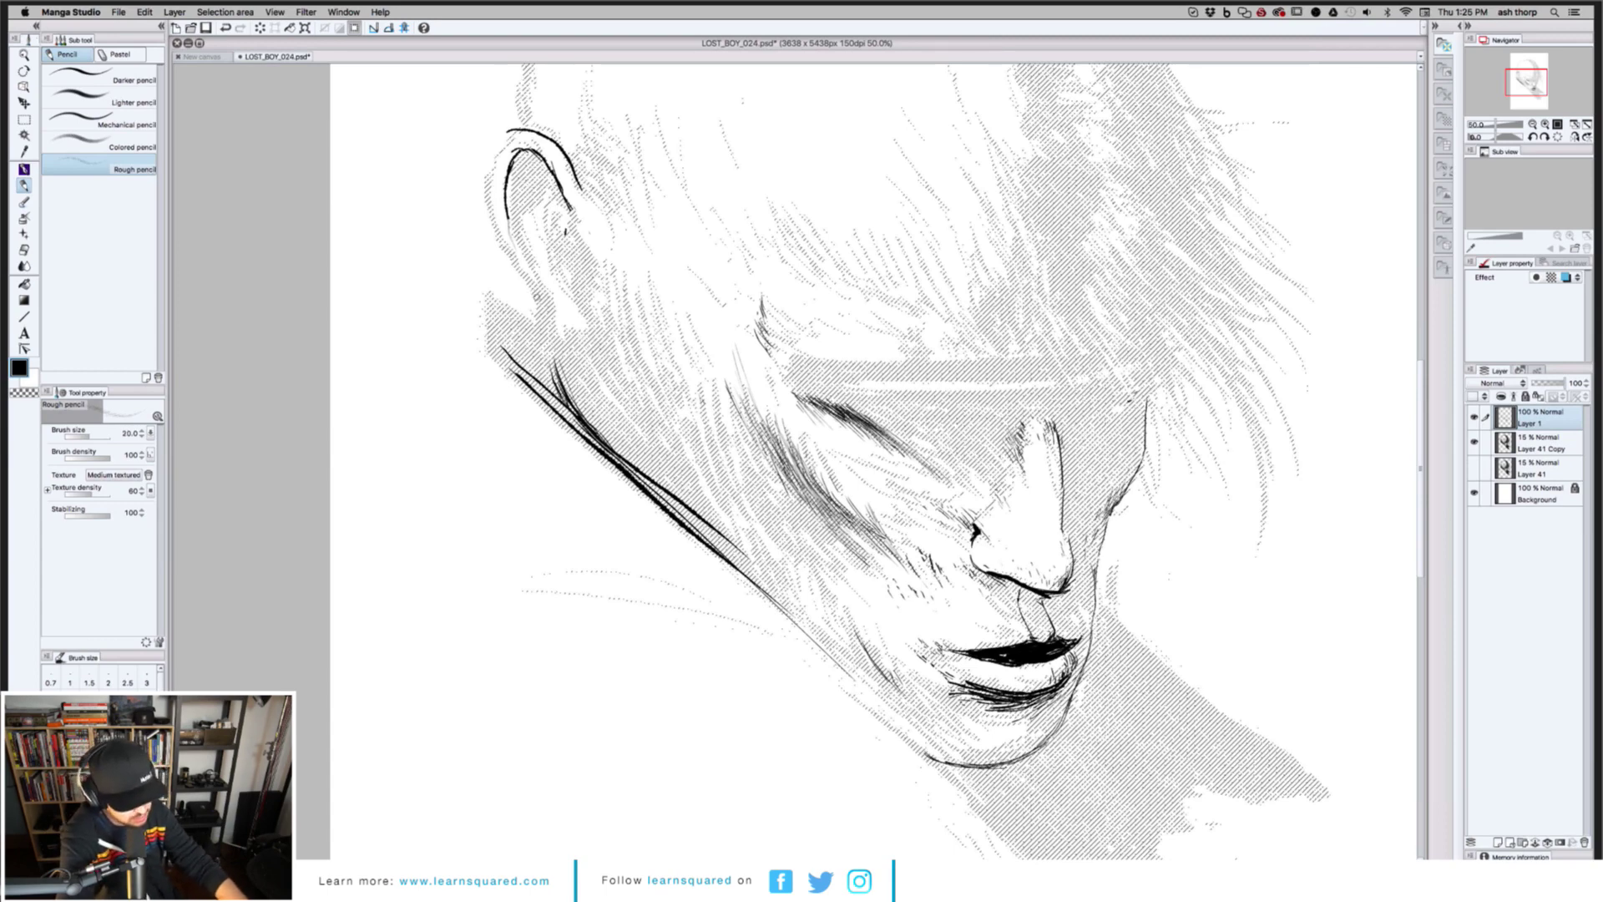
{"action": "key", "text": "bracketright"}
{"action": "left_click_drag", "start_coordinate": [507, 235], "coordinate": [559, 307]}
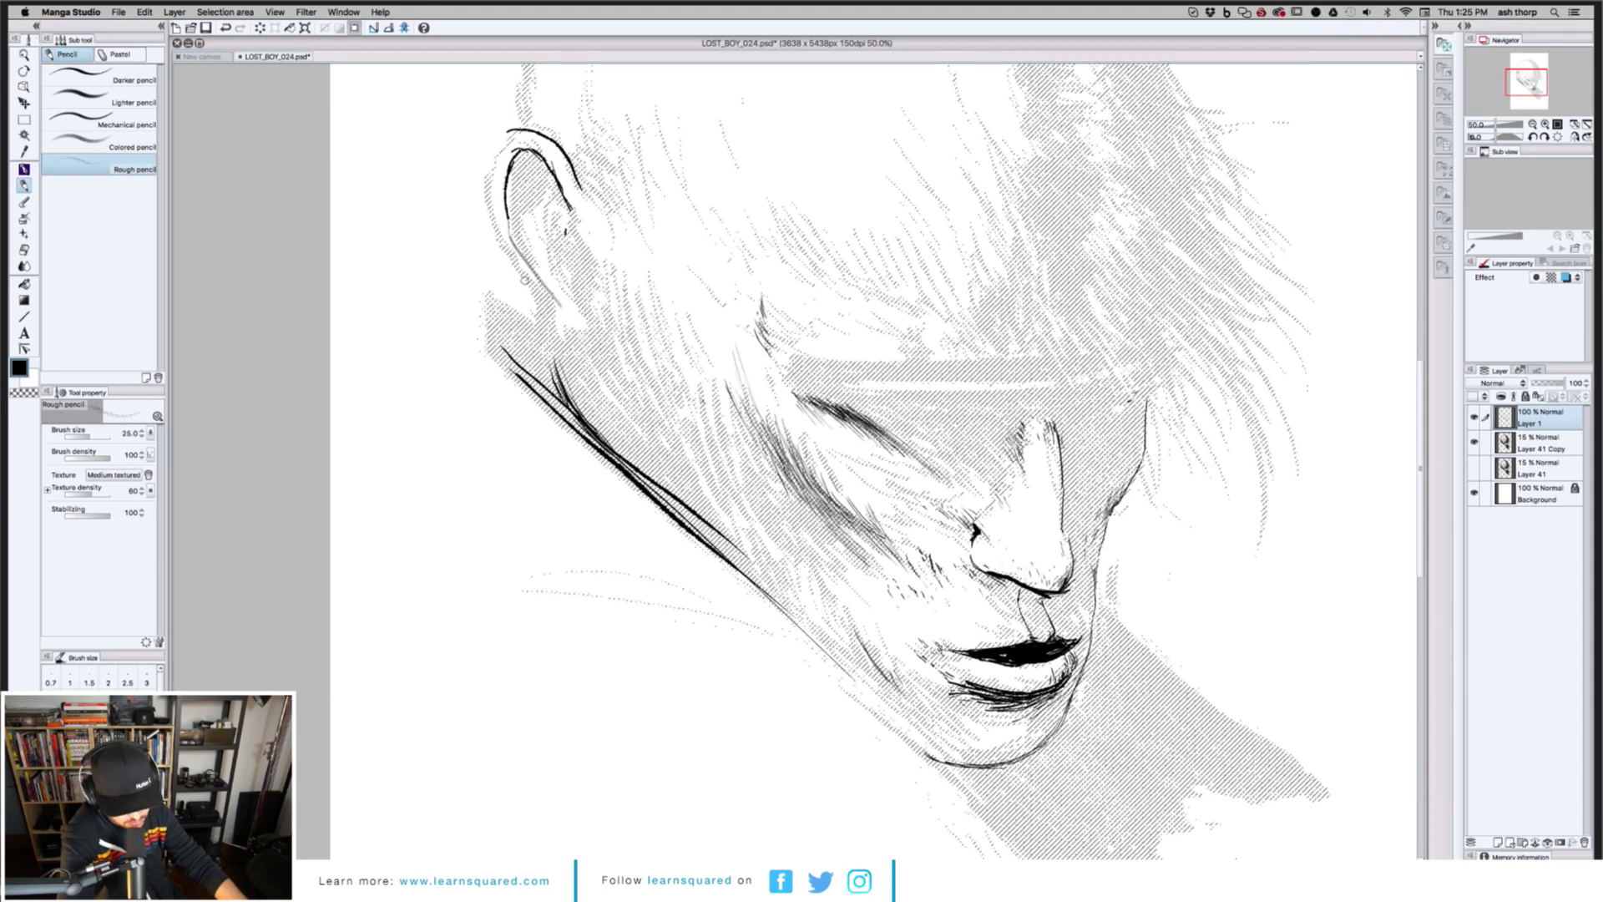
{"action": "key", "text": "super+z"}
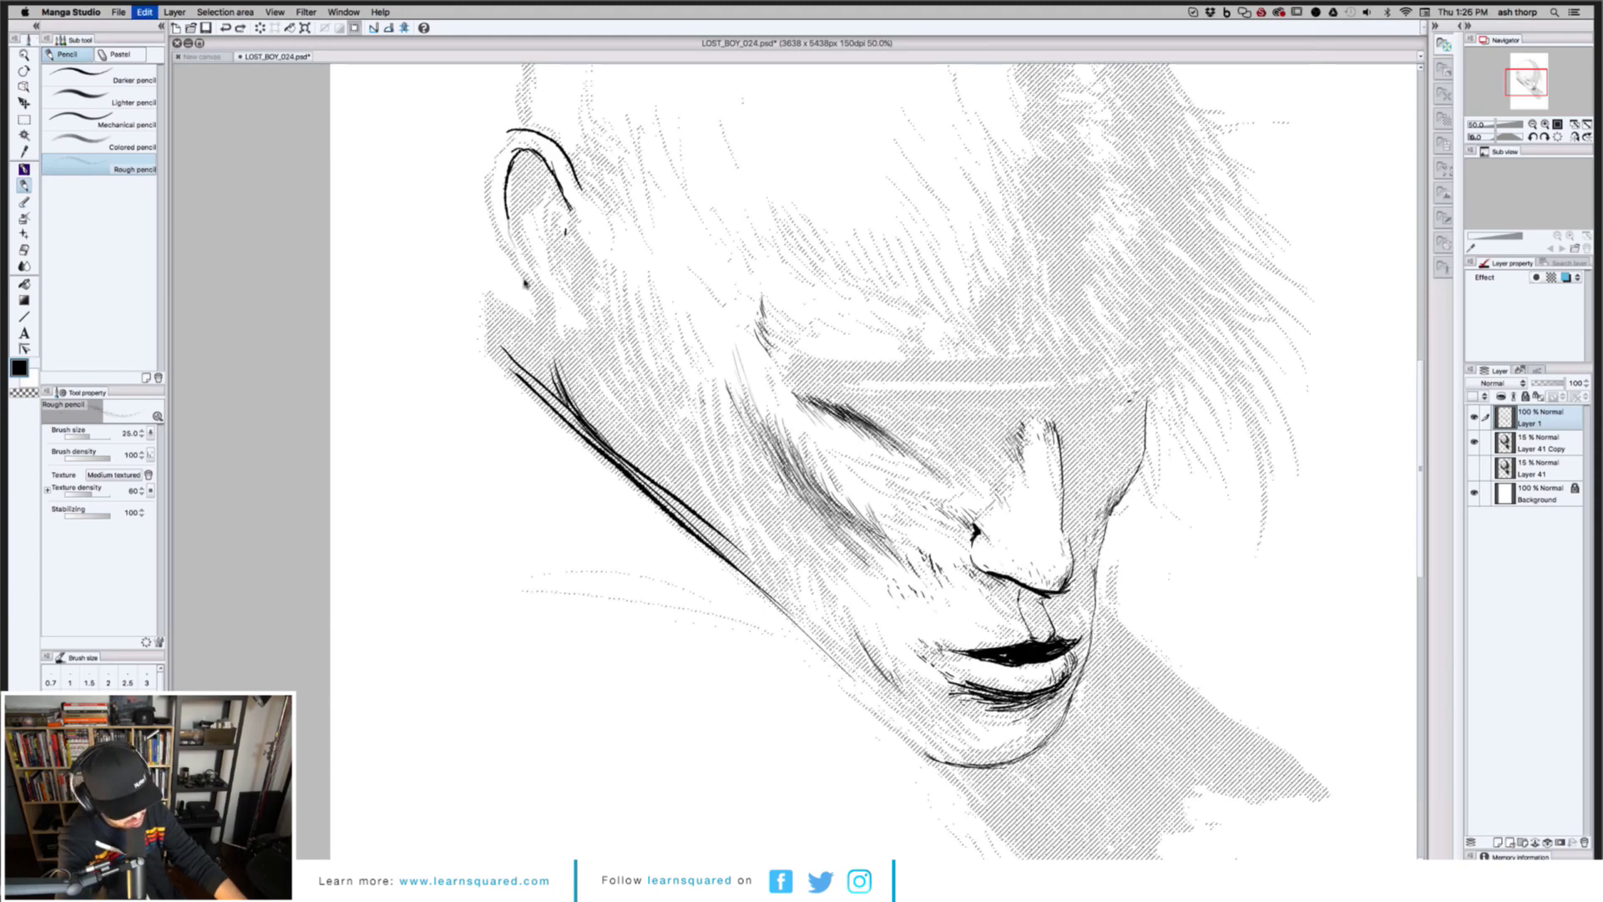
Switch back to the inking pen and ink the ear's outer contour, inner fold and lobe, connecting the lobe to the jaw
{"action": "left_click", "coordinate": [24, 169]}
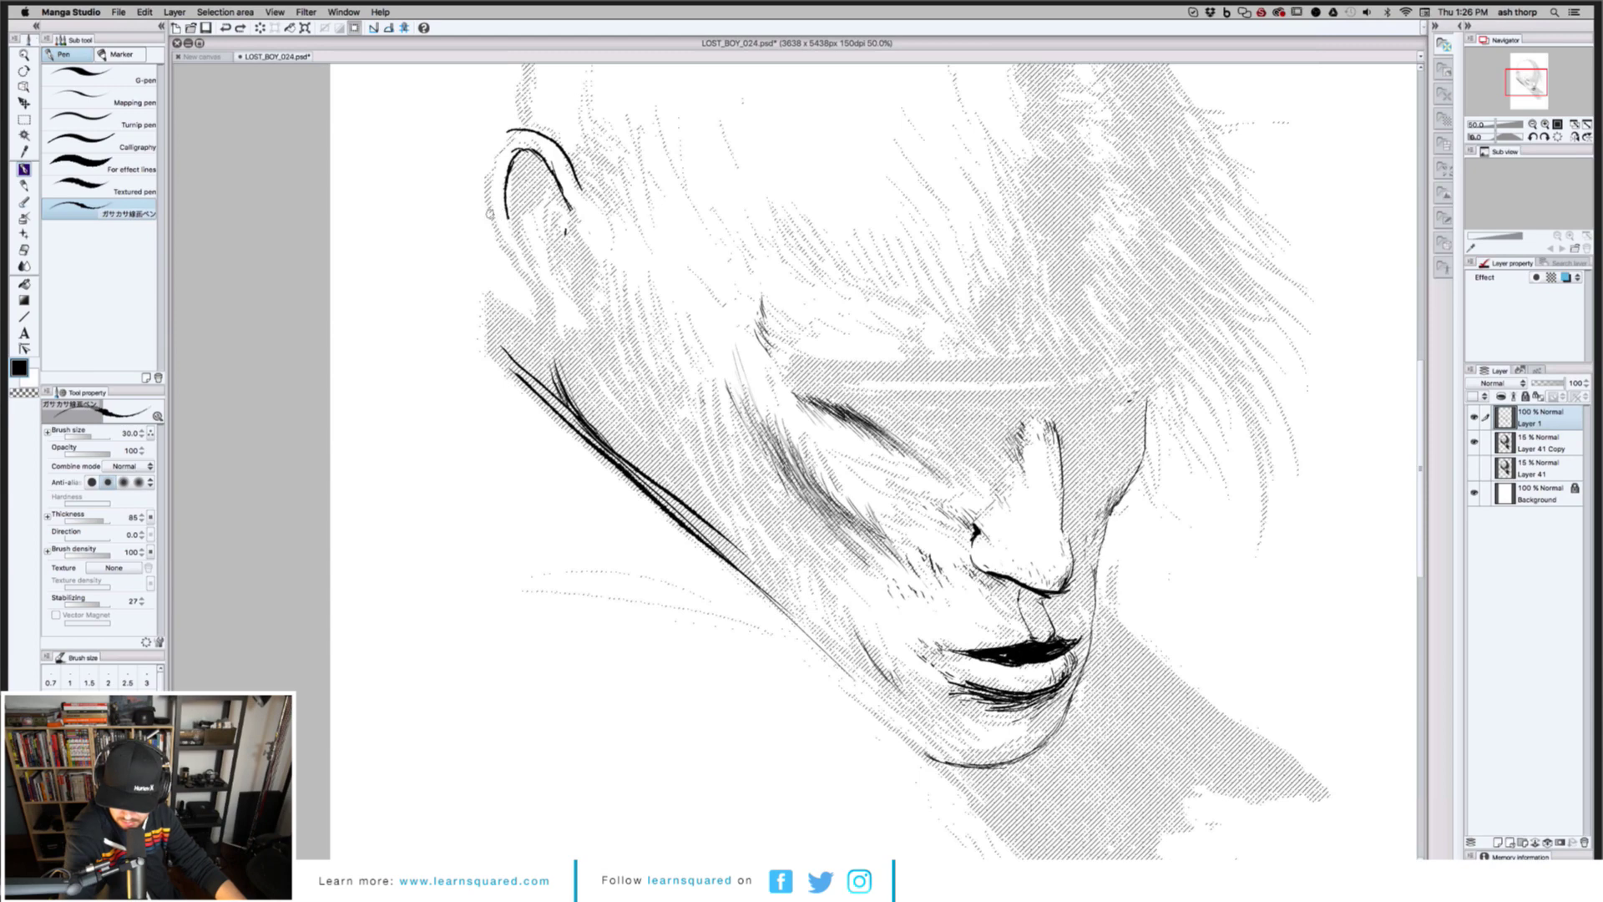
{"action": "mouse_move", "coordinate": [490, 222]}
{"action": "left_mouse_down"}
{"action": "mouse_move", "coordinate": [526, 288]}
{"action": "mouse_move", "coordinate": [571, 322]}
{"action": "left_mouse_up"}
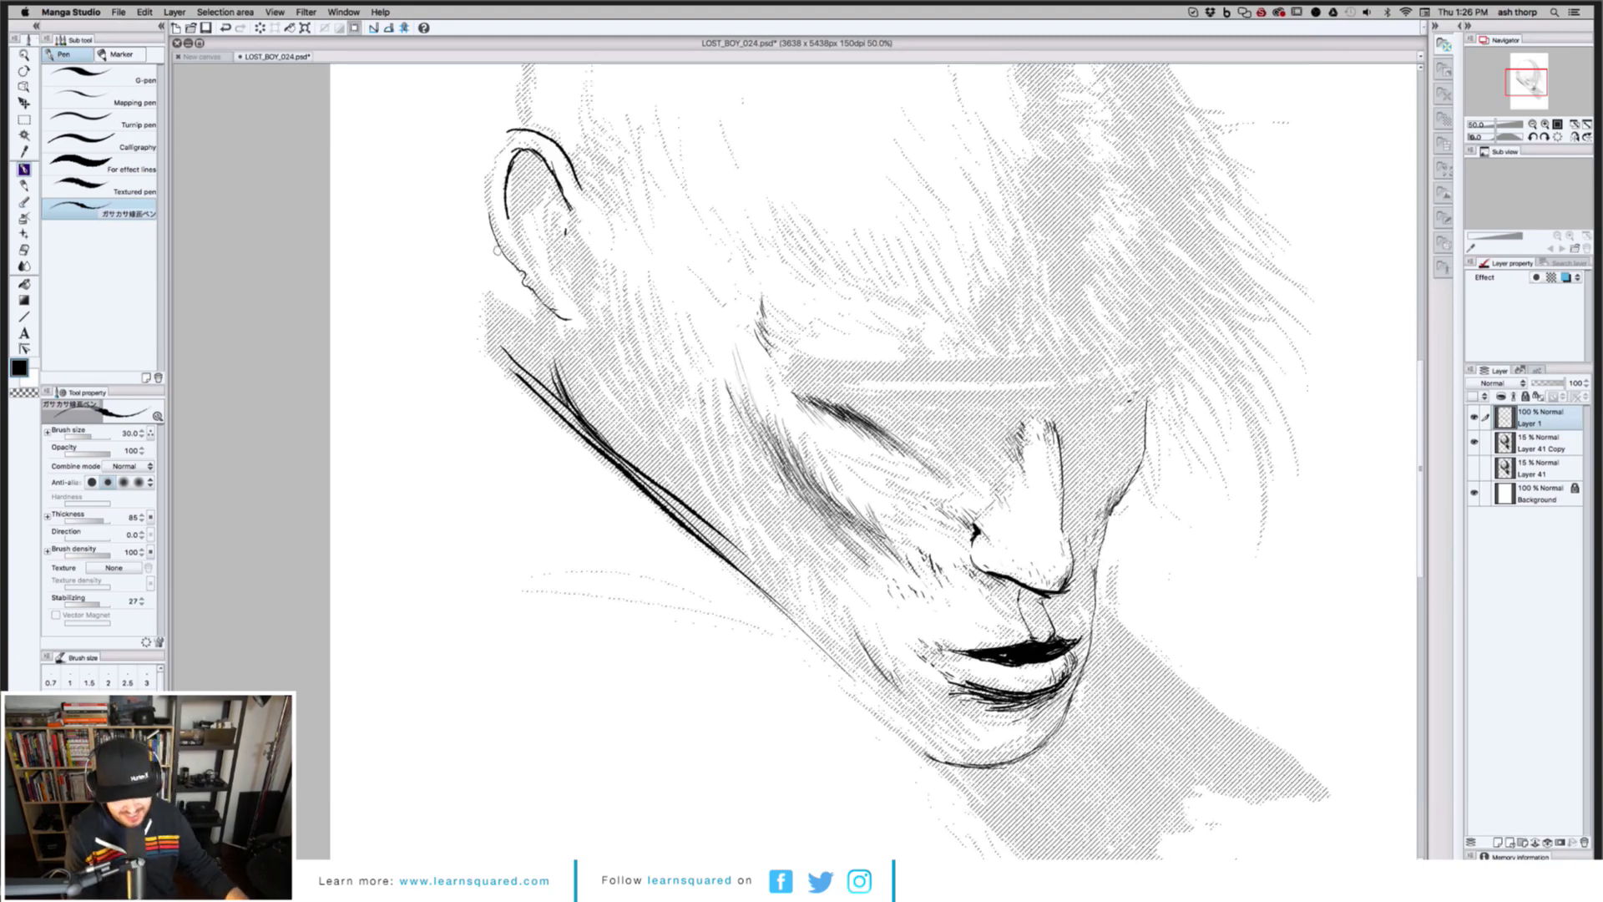
{"action": "left_click_drag", "start_coordinate": [496, 276], "coordinate": [498, 428]}
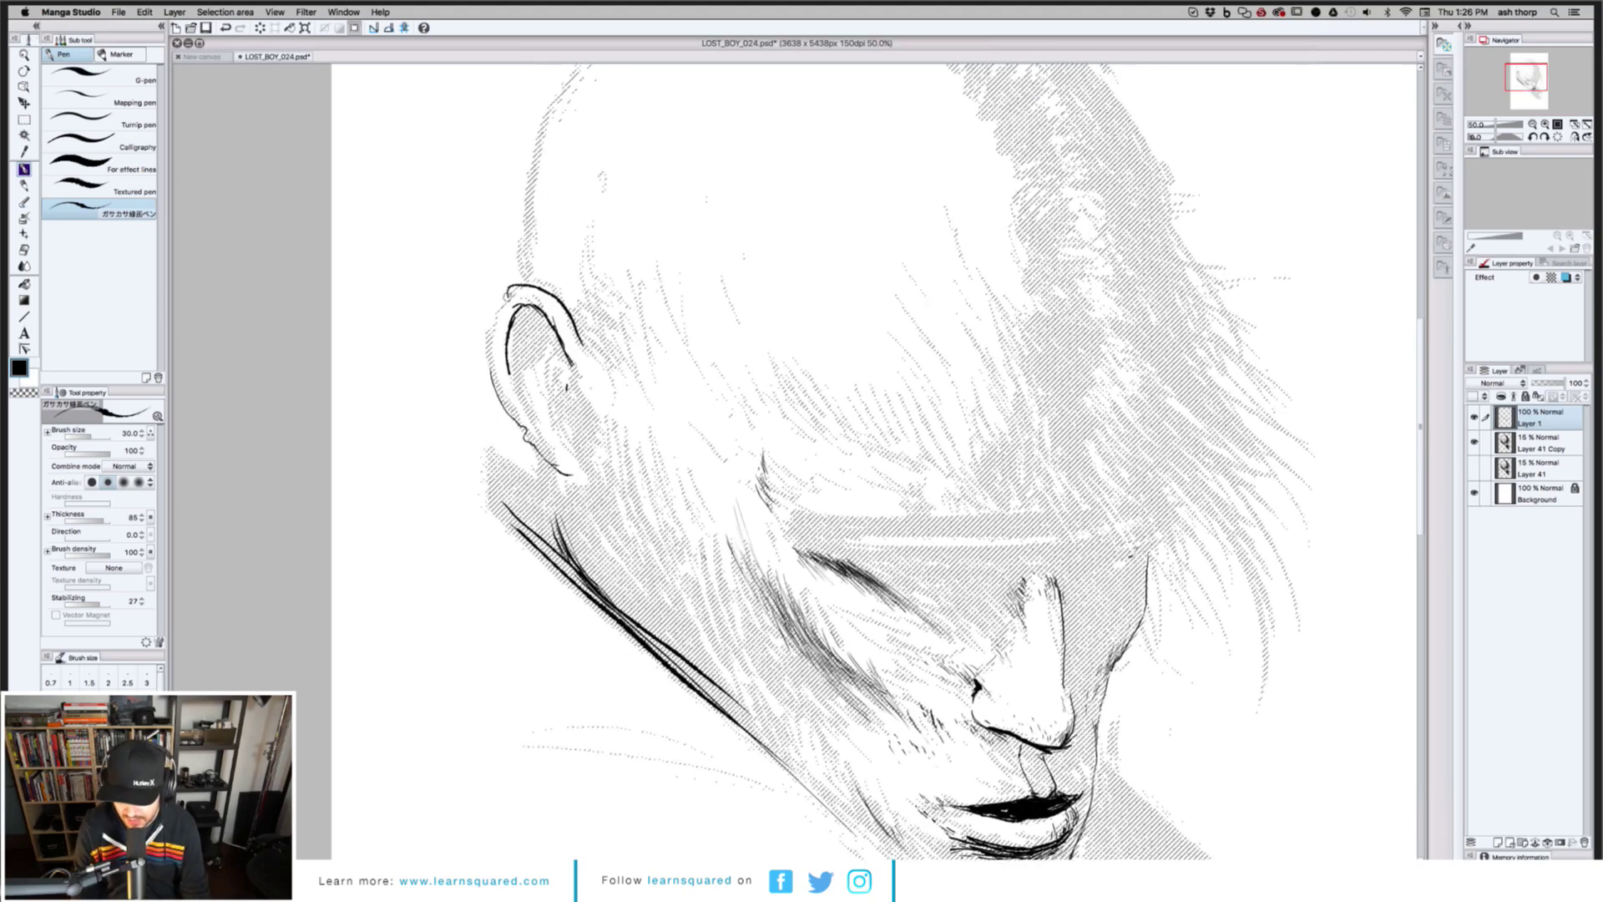
{"action": "left_click_drag", "start_coordinate": [498, 306], "coordinate": [490, 380]}
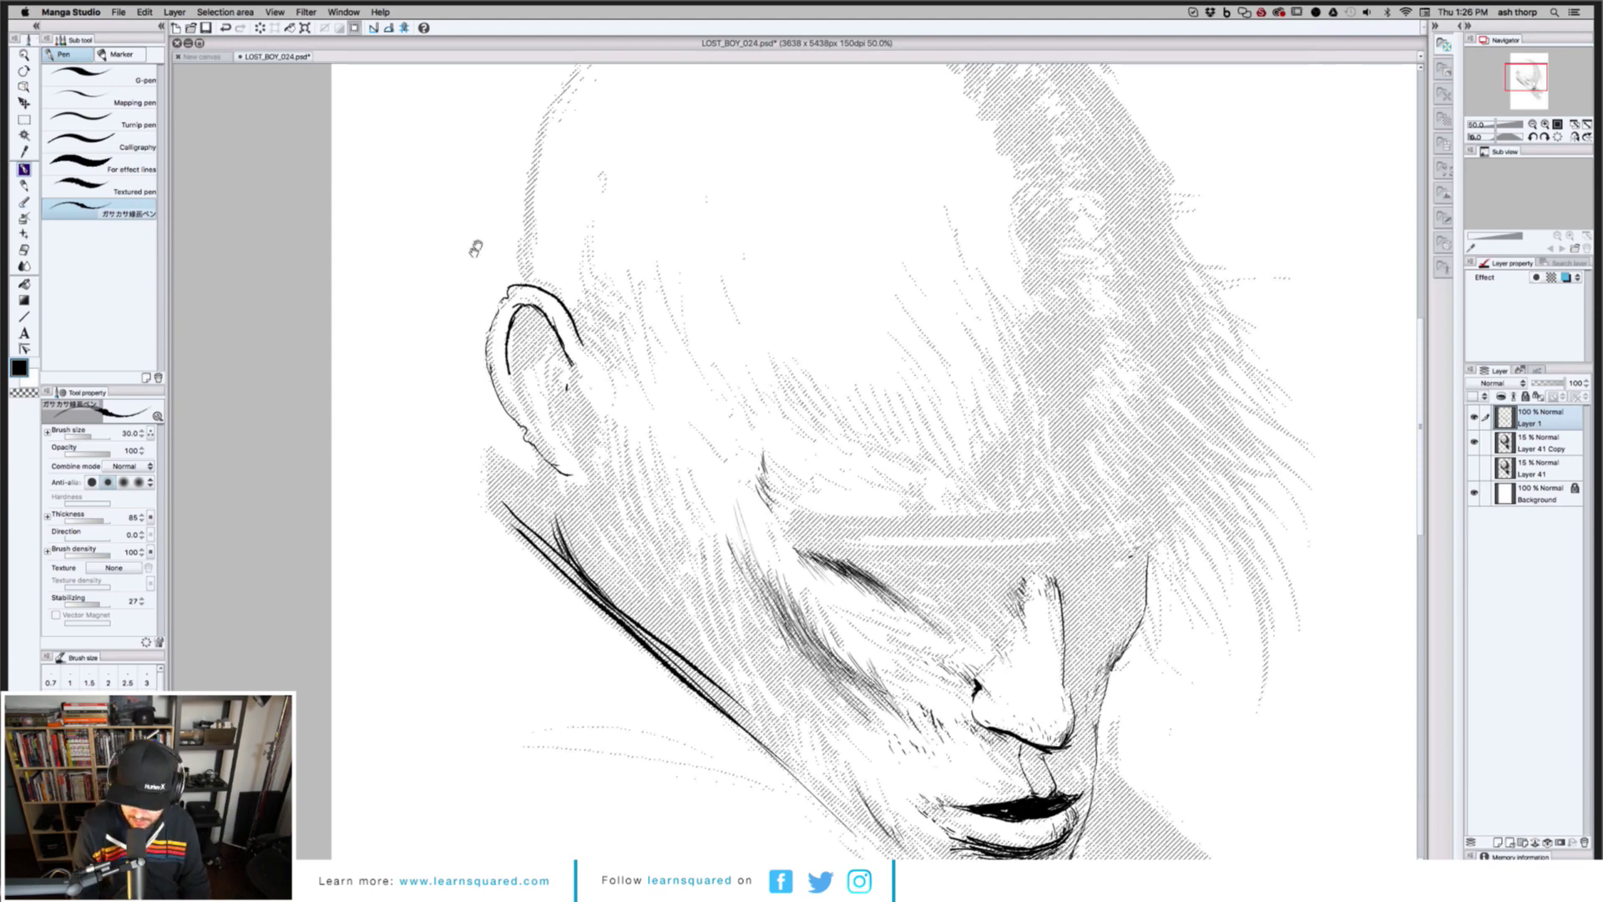
{"action": "left_click_drag", "start_coordinate": [559, 495], "coordinate": [583, 555]}
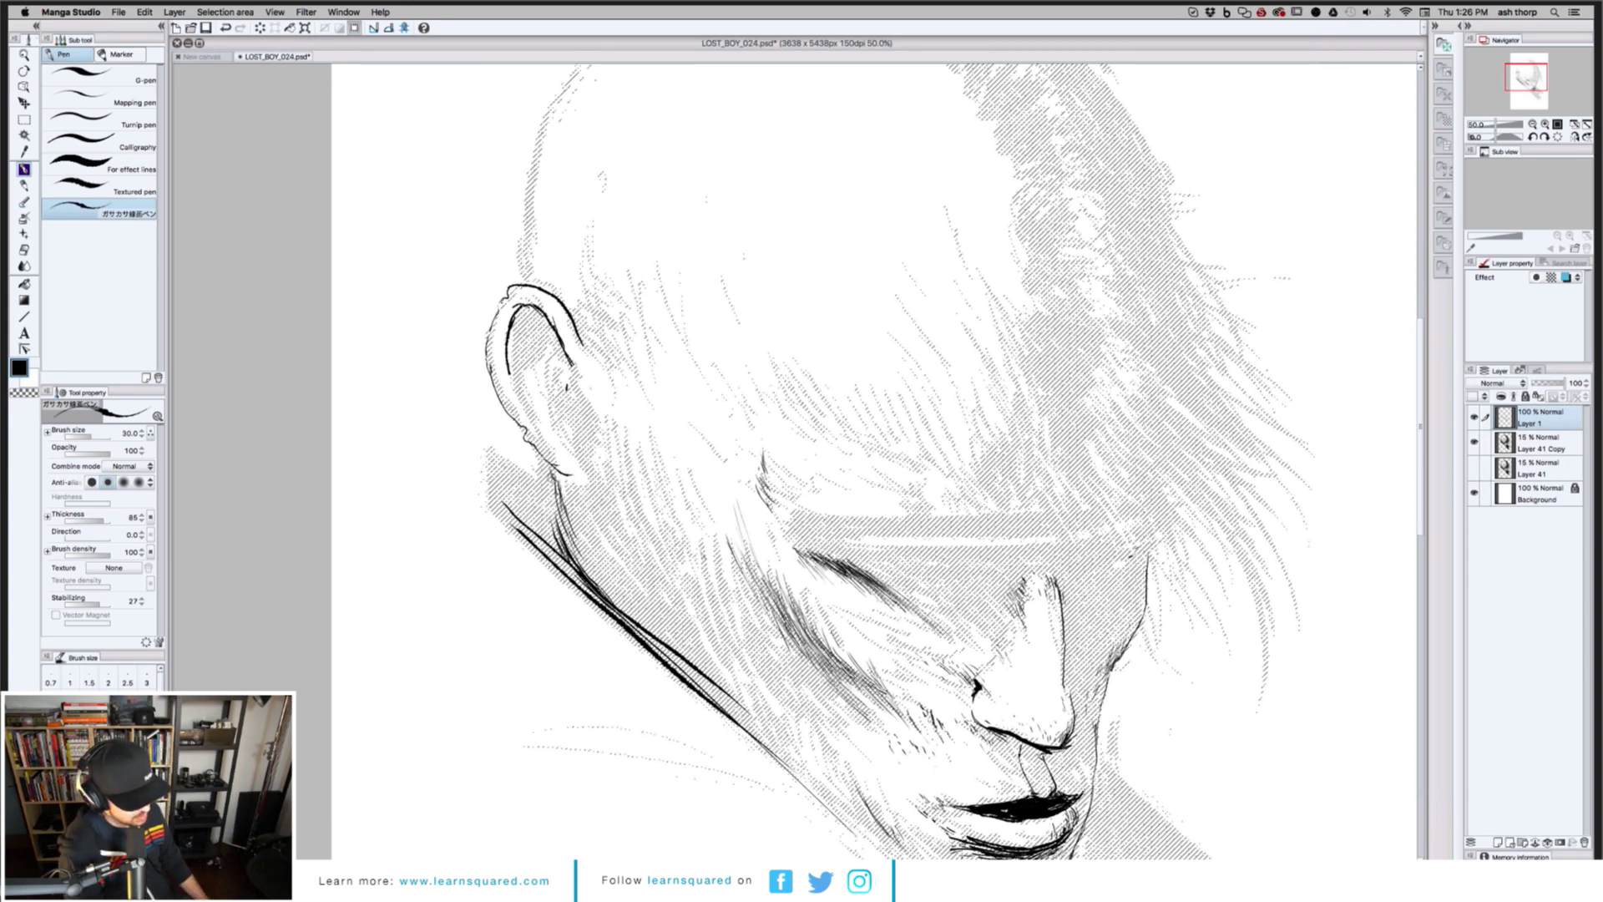
{"action": "mouse_move", "coordinate": [530, 506]}
{"action": "left_mouse_down"}
{"action": "mouse_move", "coordinate": [543, 555]}
{"action": "mouse_move", "coordinate": [596, 561]}
{"action": "mouse_move", "coordinate": [613, 587]}
{"action": "mouse_move", "coordinate": [585, 609]}
{"action": "mouse_move", "coordinate": [597, 656]}
{"action": "mouse_move", "coordinate": [555, 631]}
{"action": "mouse_move", "coordinate": [577, 669]}
{"action": "mouse_move", "coordinate": [557, 620]}
{"action": "left_mouse_up"}
Erase the stray mark inside the earlobe and ink the back-of-head contour rising from the top of the ear
{"action": "scroll", "coordinate": [543, 555], "scroll_direction": "up", "scroll_amount": 3}
{"action": "key", "text": "e"}
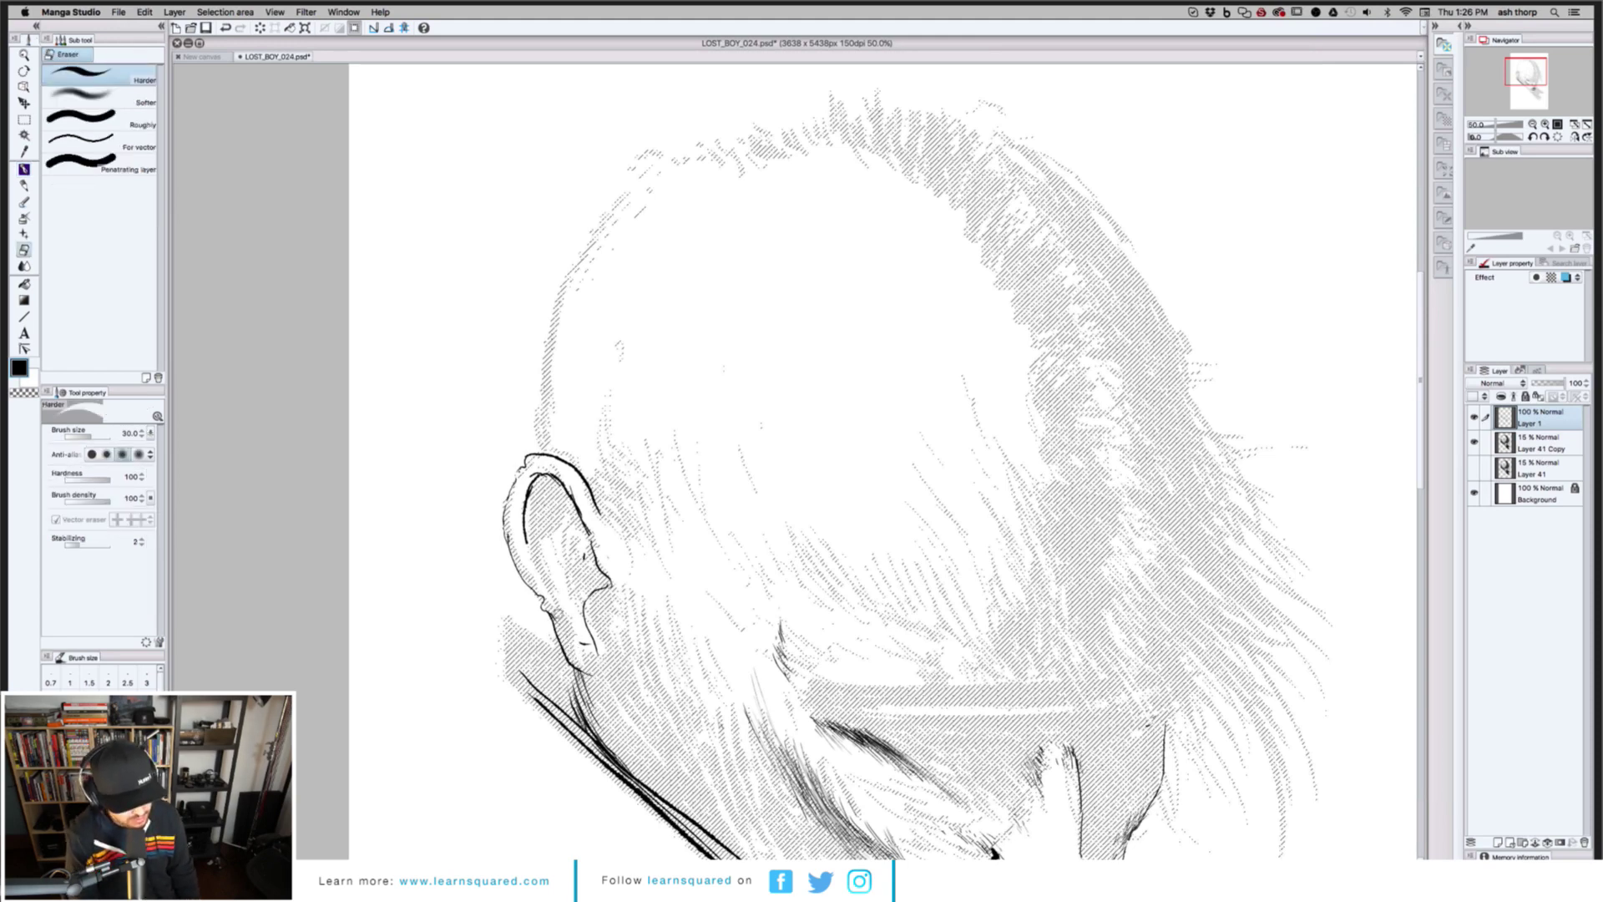
{"action": "key", "text": "p"}
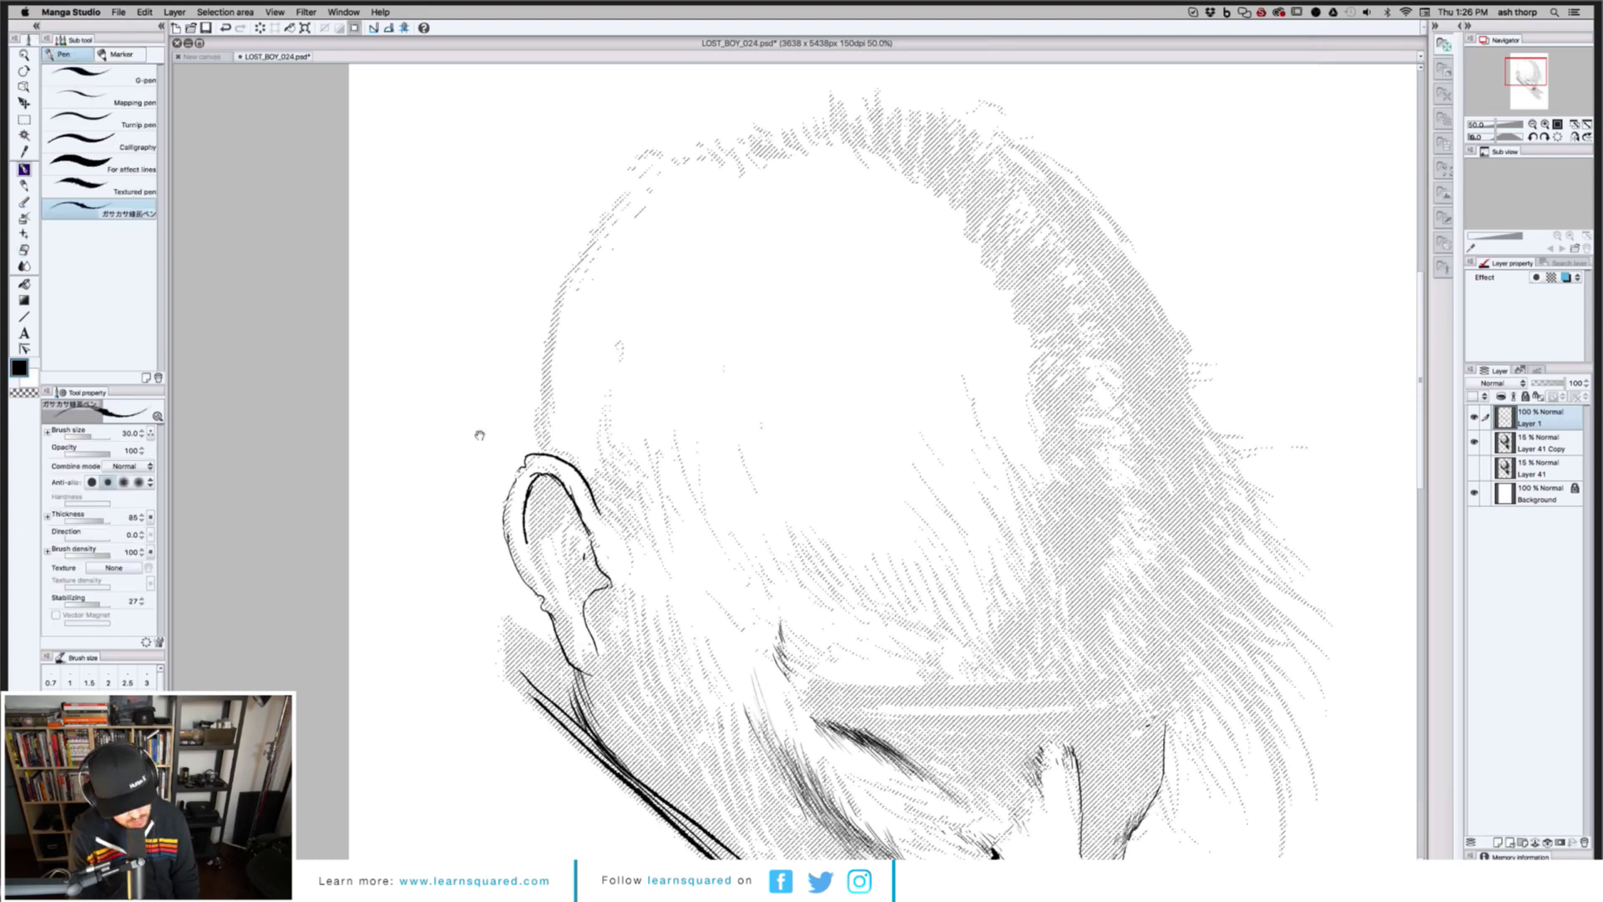
{"action": "left_click_drag", "start_coordinate": [541, 453], "coordinate": [549, 317]}
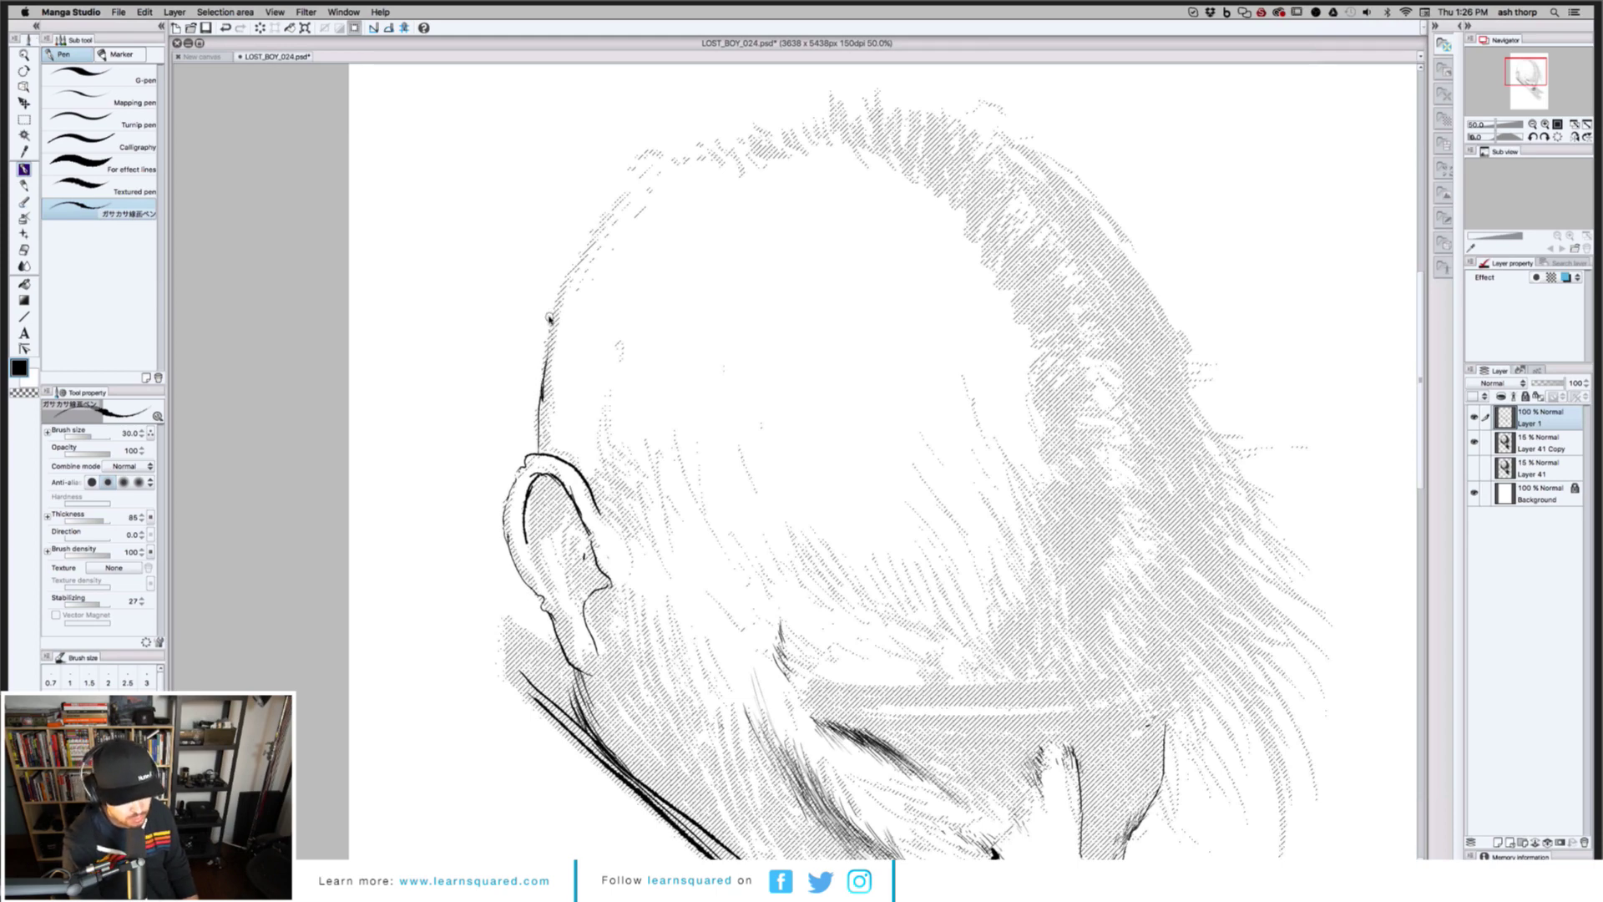
Try a thin ink line extending the jawline outward past the area below the ear
{"action": "scroll", "coordinate": [549, 318], "scroll_direction": "down", "scroll_amount": 1}
{"action": "scroll", "coordinate": [499, 319], "scroll_direction": "down", "scroll_amount": 3}
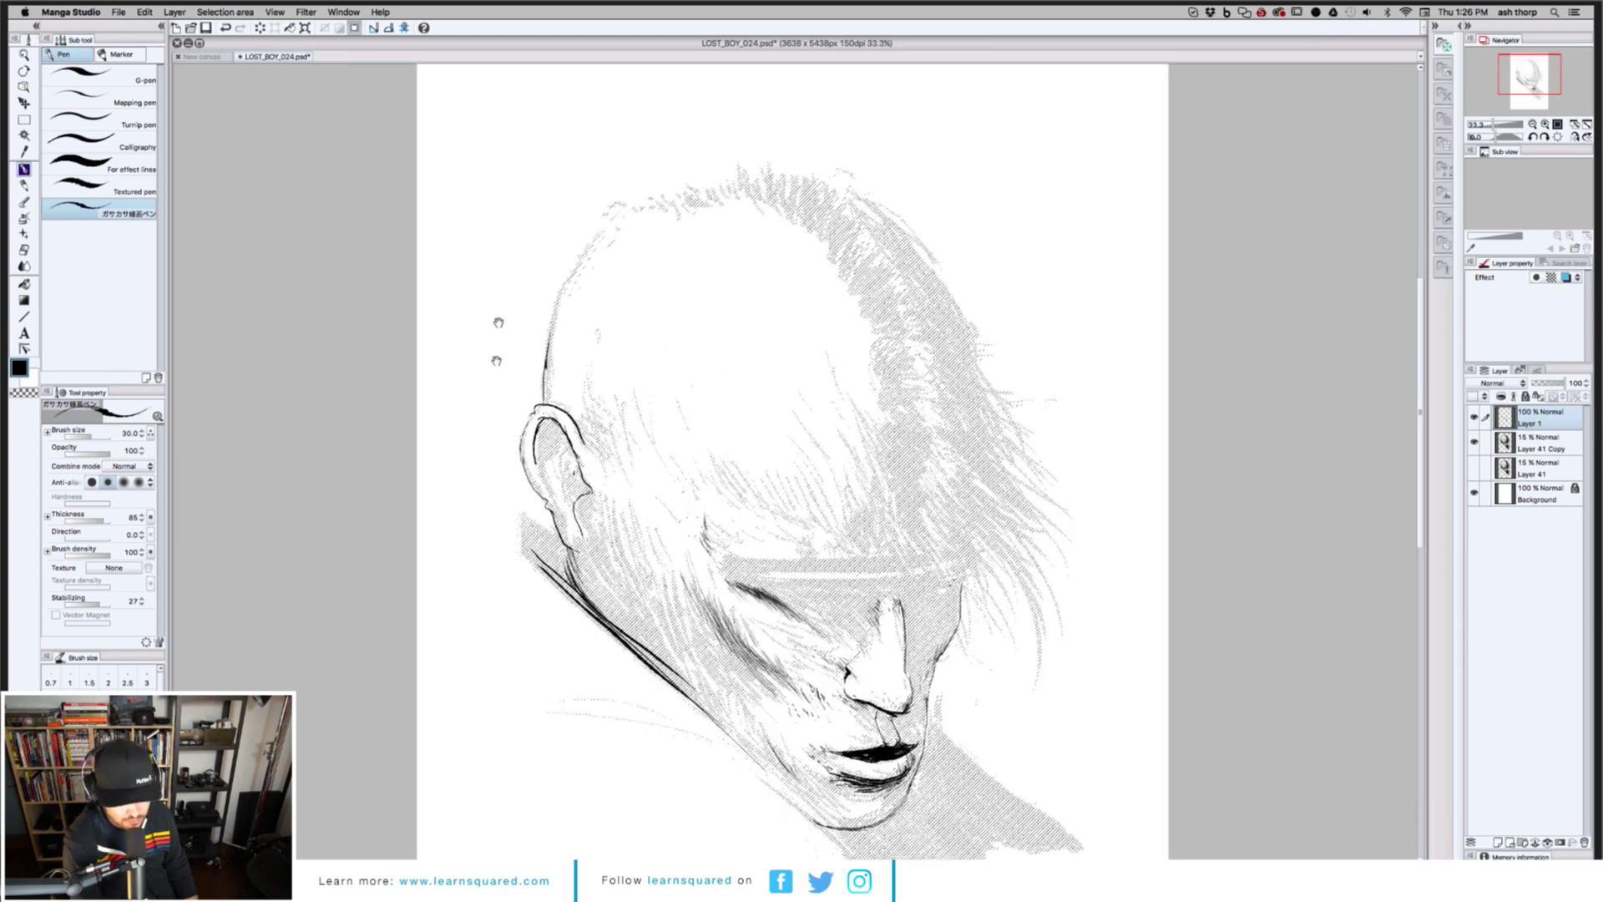
{"action": "scroll", "coordinate": [500, 319], "scroll_direction": "up", "scroll_amount": 1}
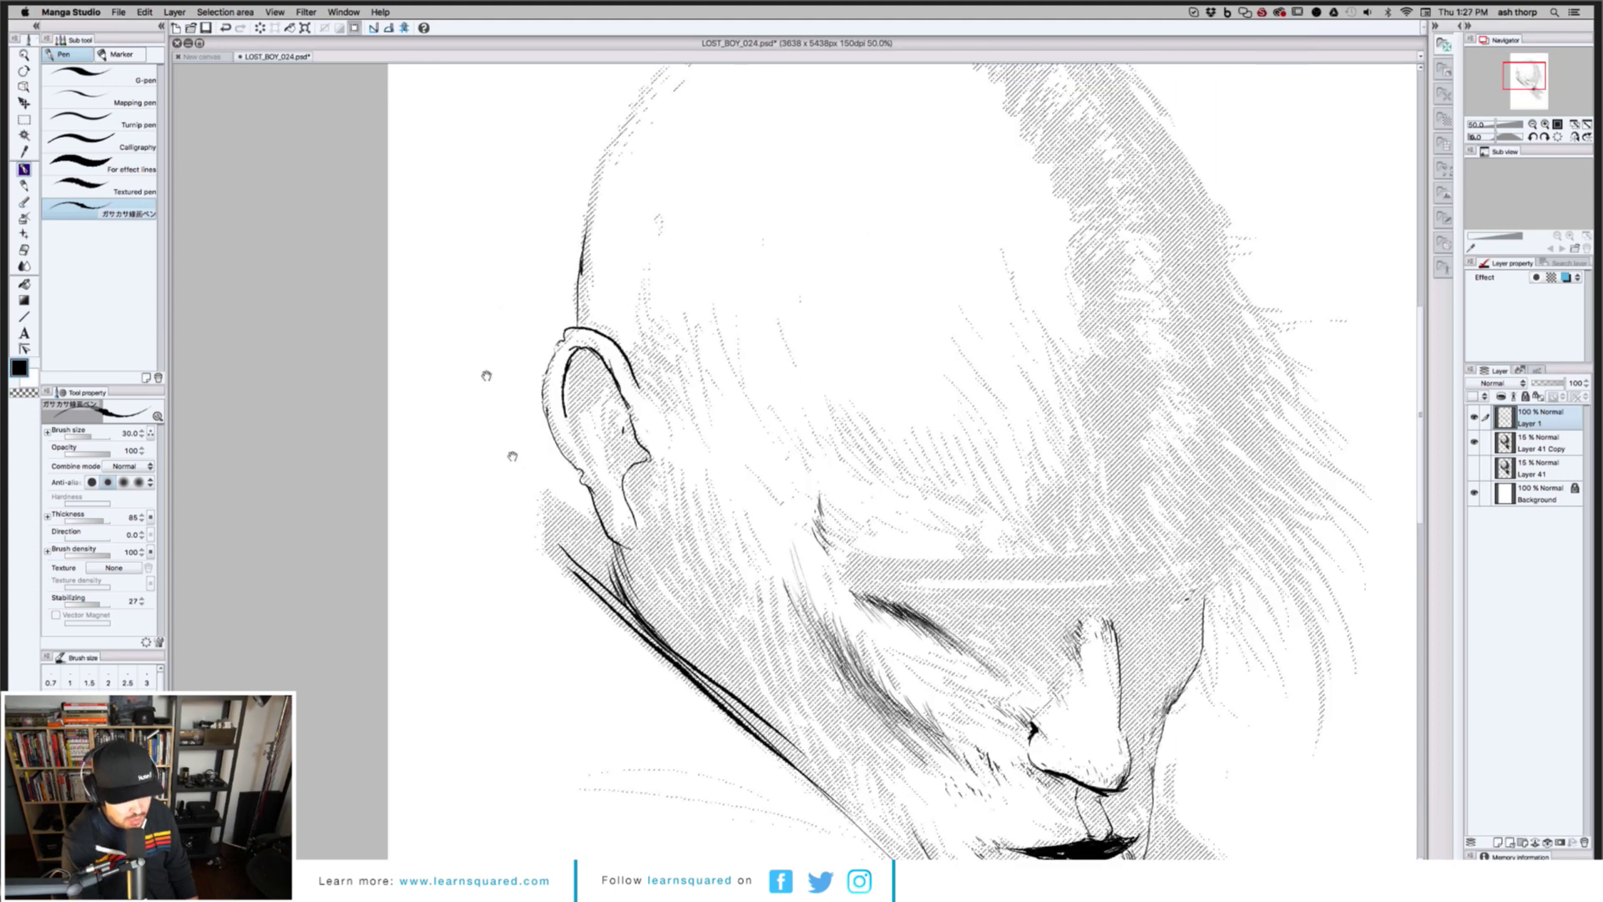
{"action": "left_click_drag", "start_coordinate": [512, 456], "coordinate": [454, 243]}
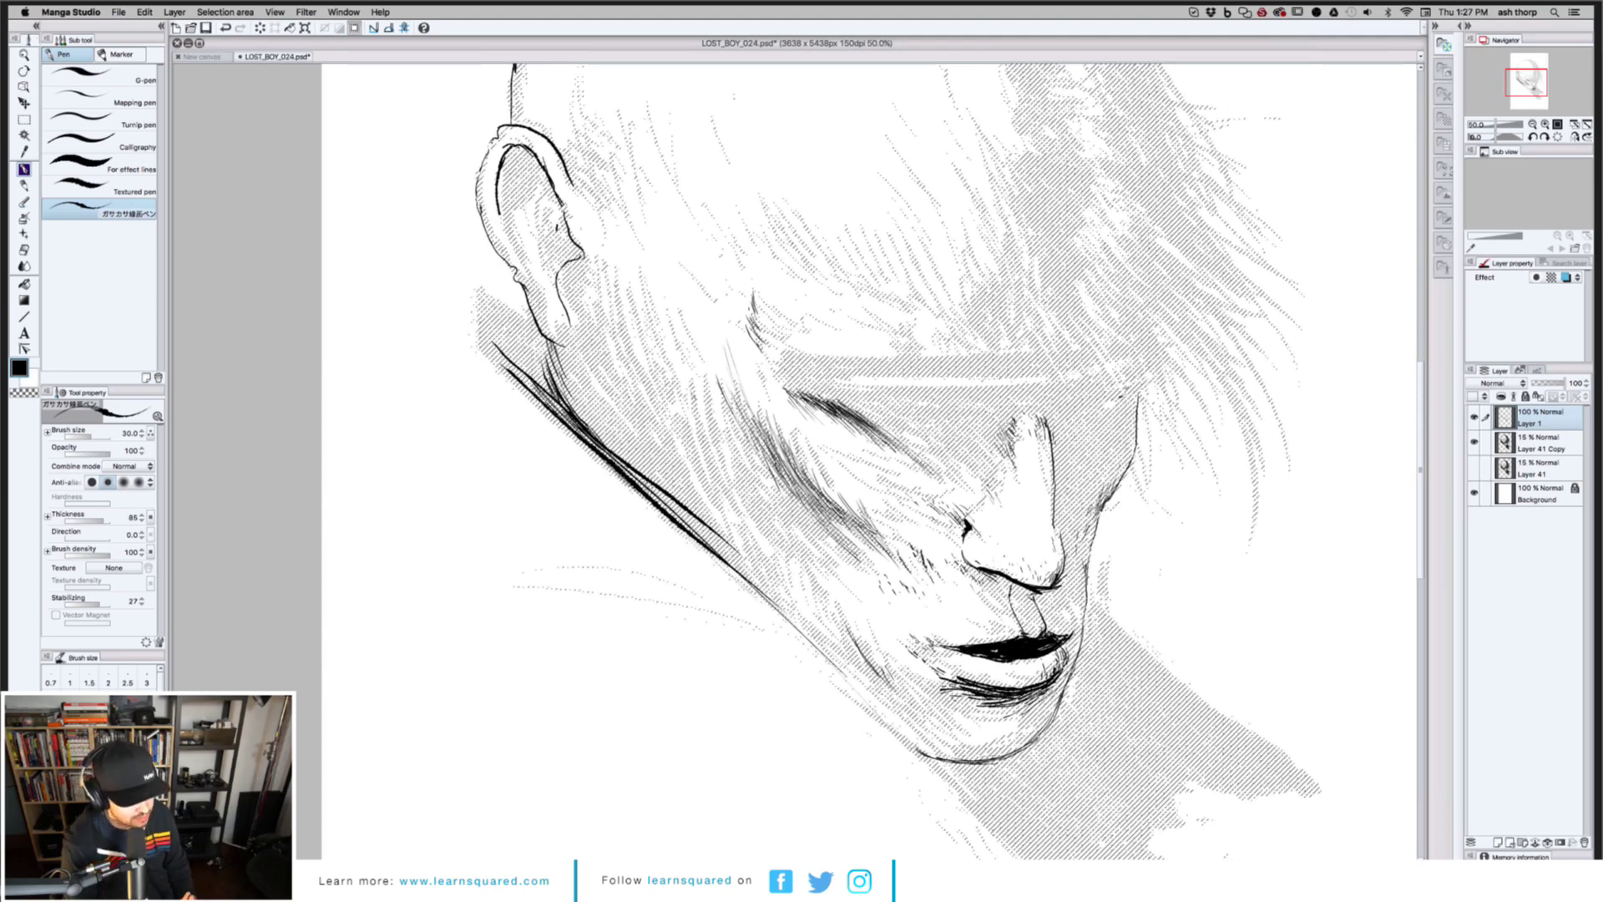
{"action": "left_click_drag", "start_coordinate": [544, 423], "coordinate": [436, 339]}
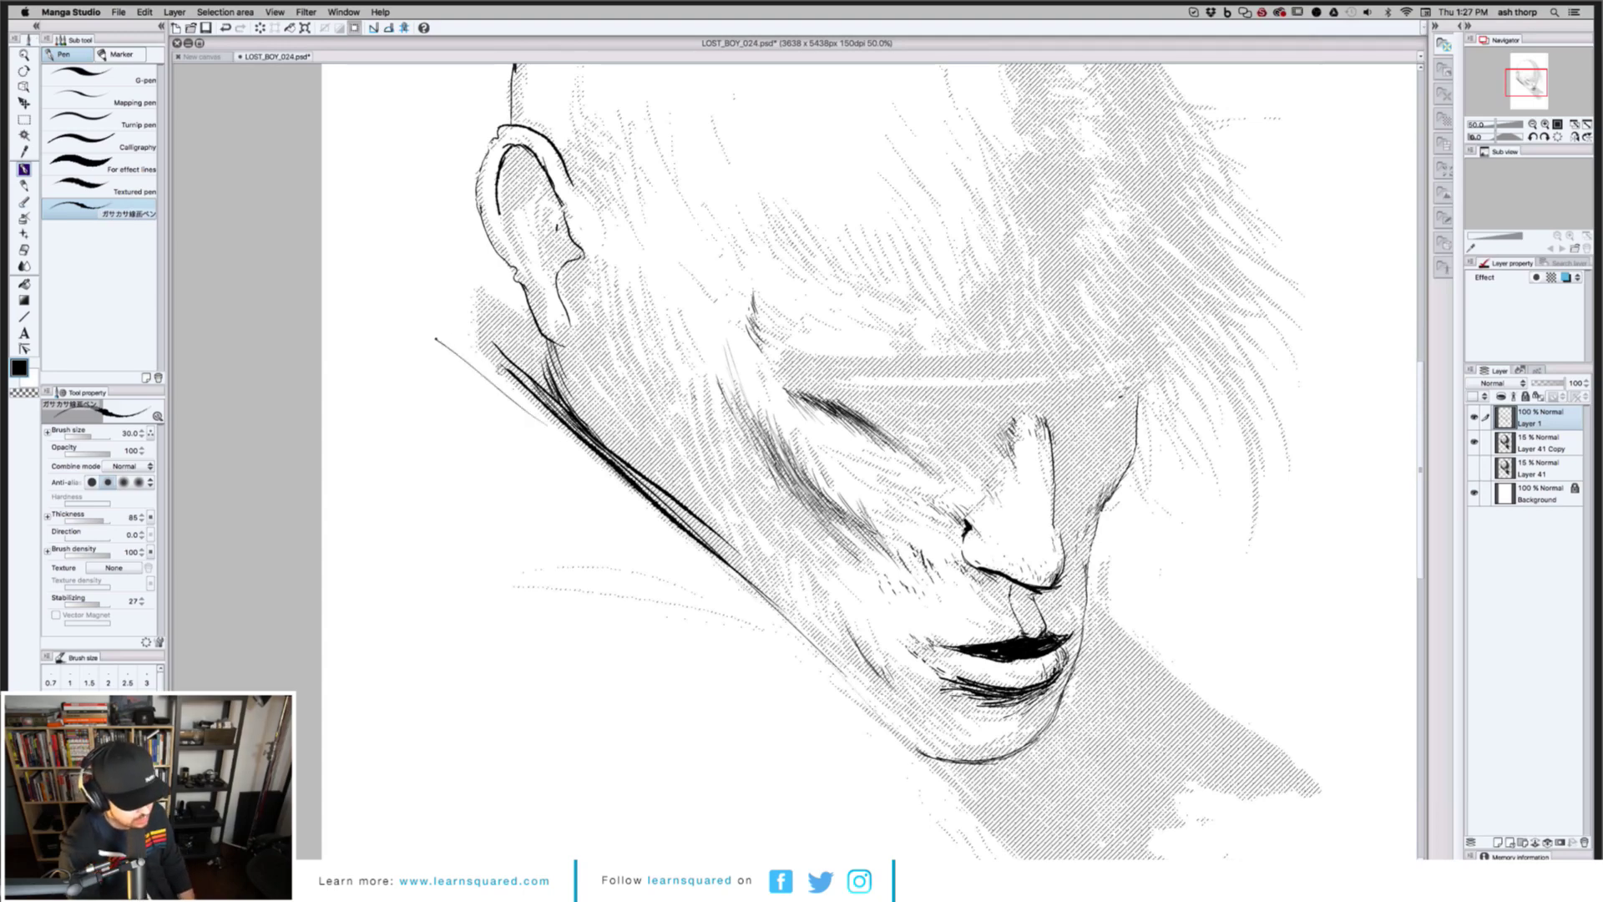
{"action": "key", "text": "super+z"}
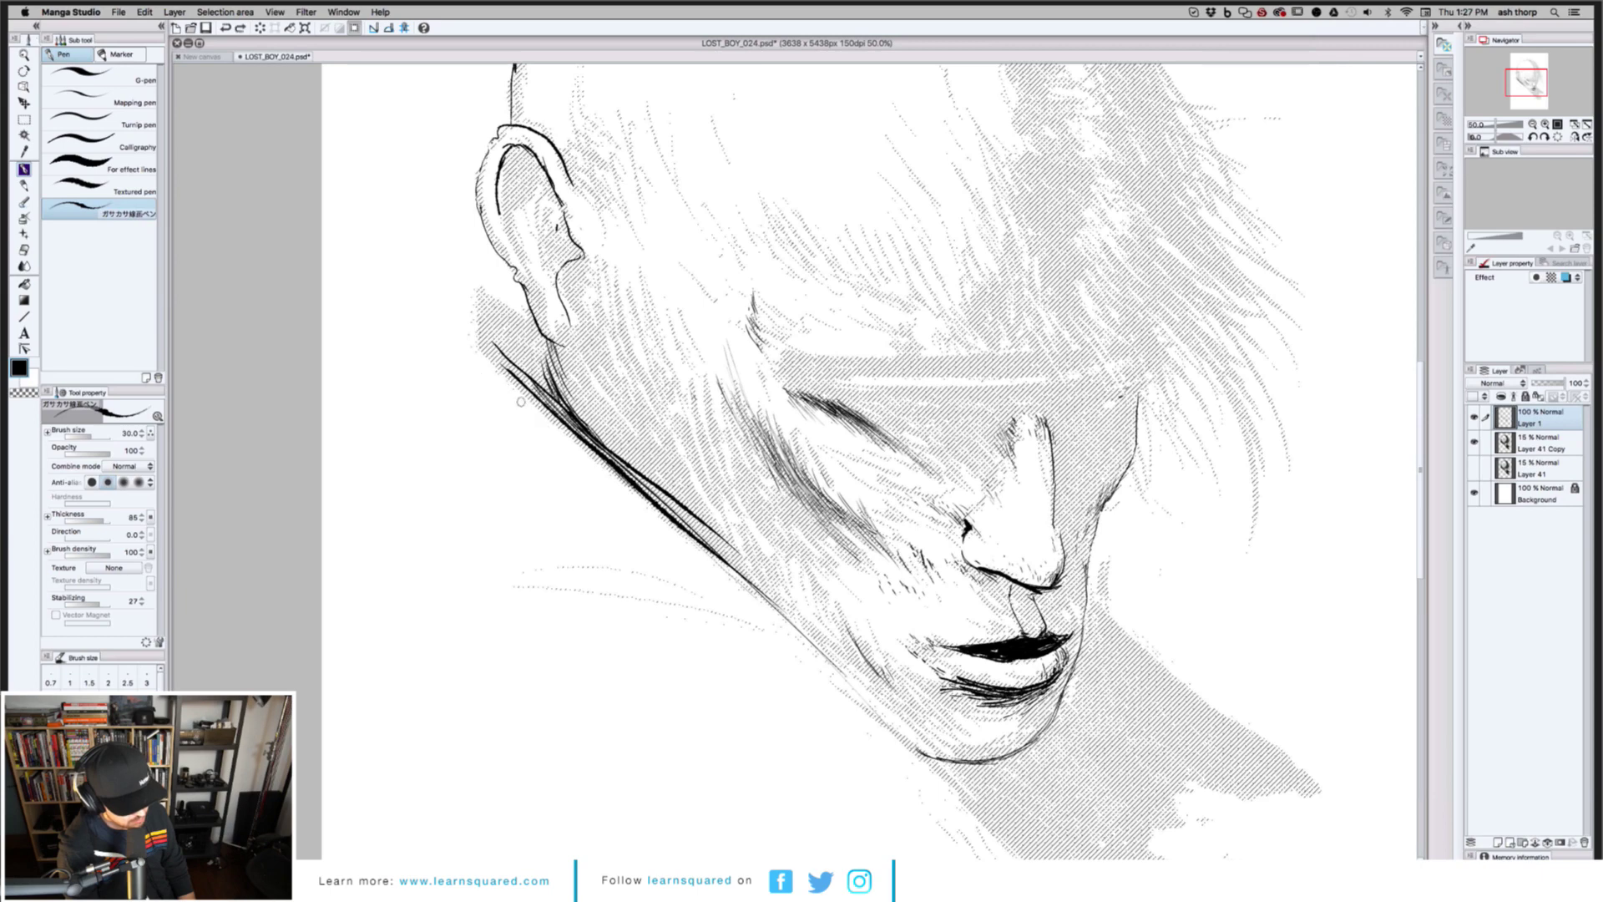
Stroke along the jawline below the ear and ink a thin neck contour descending from beneath the chin
{"action": "left_click_drag", "start_coordinate": [683, 474], "coordinate": [451, 309]}
{"action": "mouse_move", "coordinate": [598, 488]}
{"action": "left_mouse_down"}
{"action": "mouse_move", "coordinate": [587, 478]}
{"action": "mouse_move", "coordinate": [842, 782]}
{"action": "left_mouse_up"}
{"action": "scroll", "coordinate": [587, 479], "scroll_direction": "down", "scroll_amount": 1}
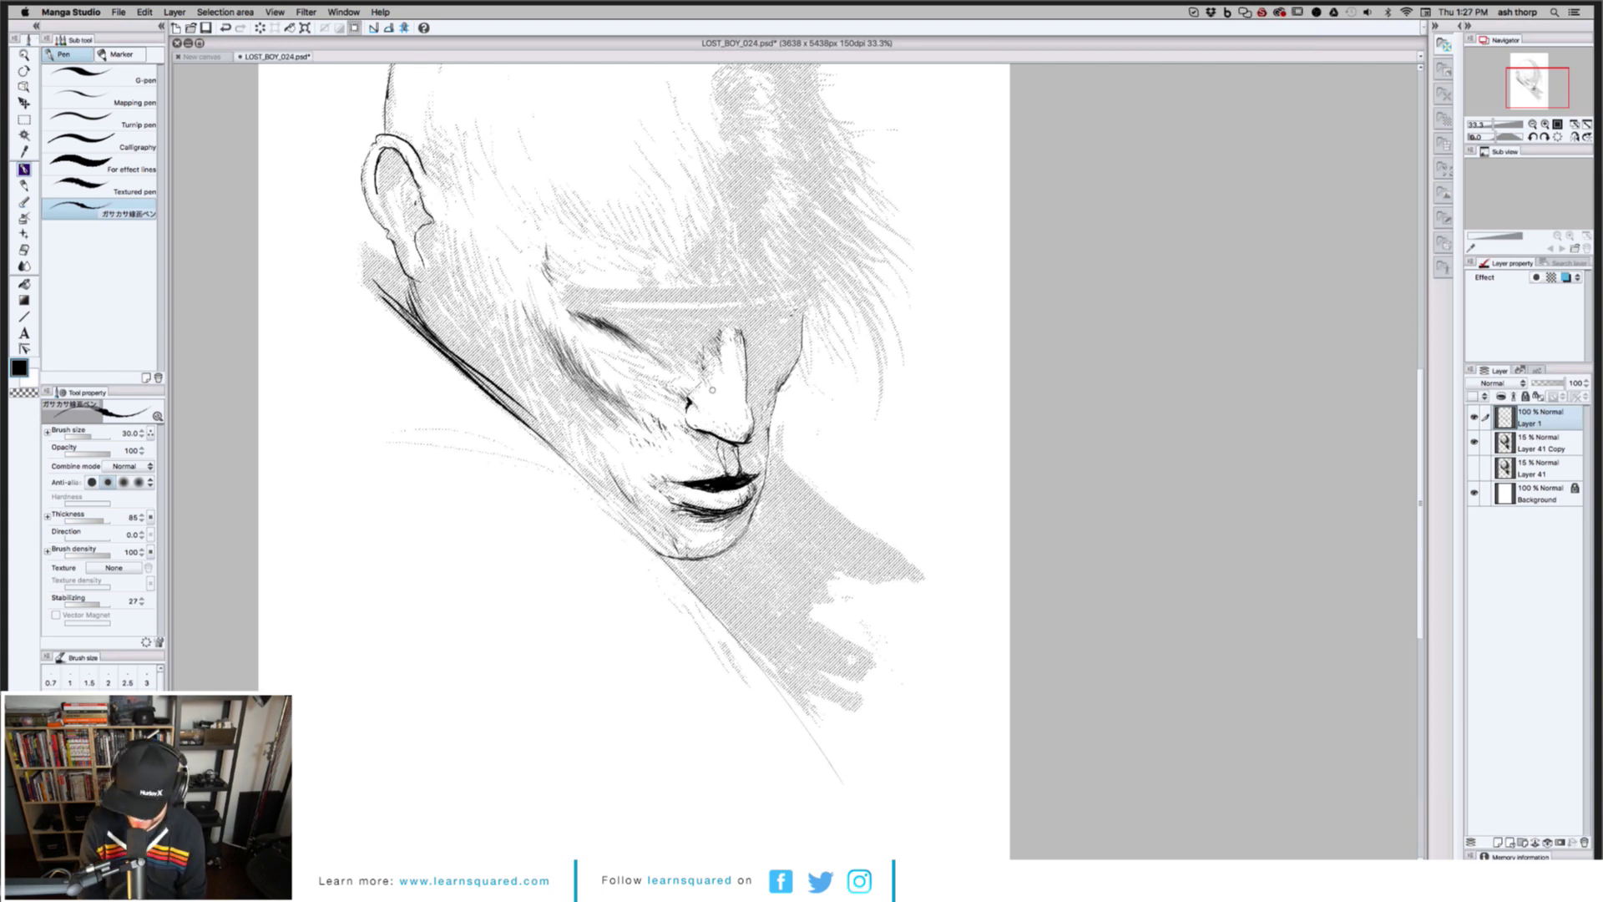
Erase the ink lines between the nose and the upper lip
{"action": "key", "text": "e"}
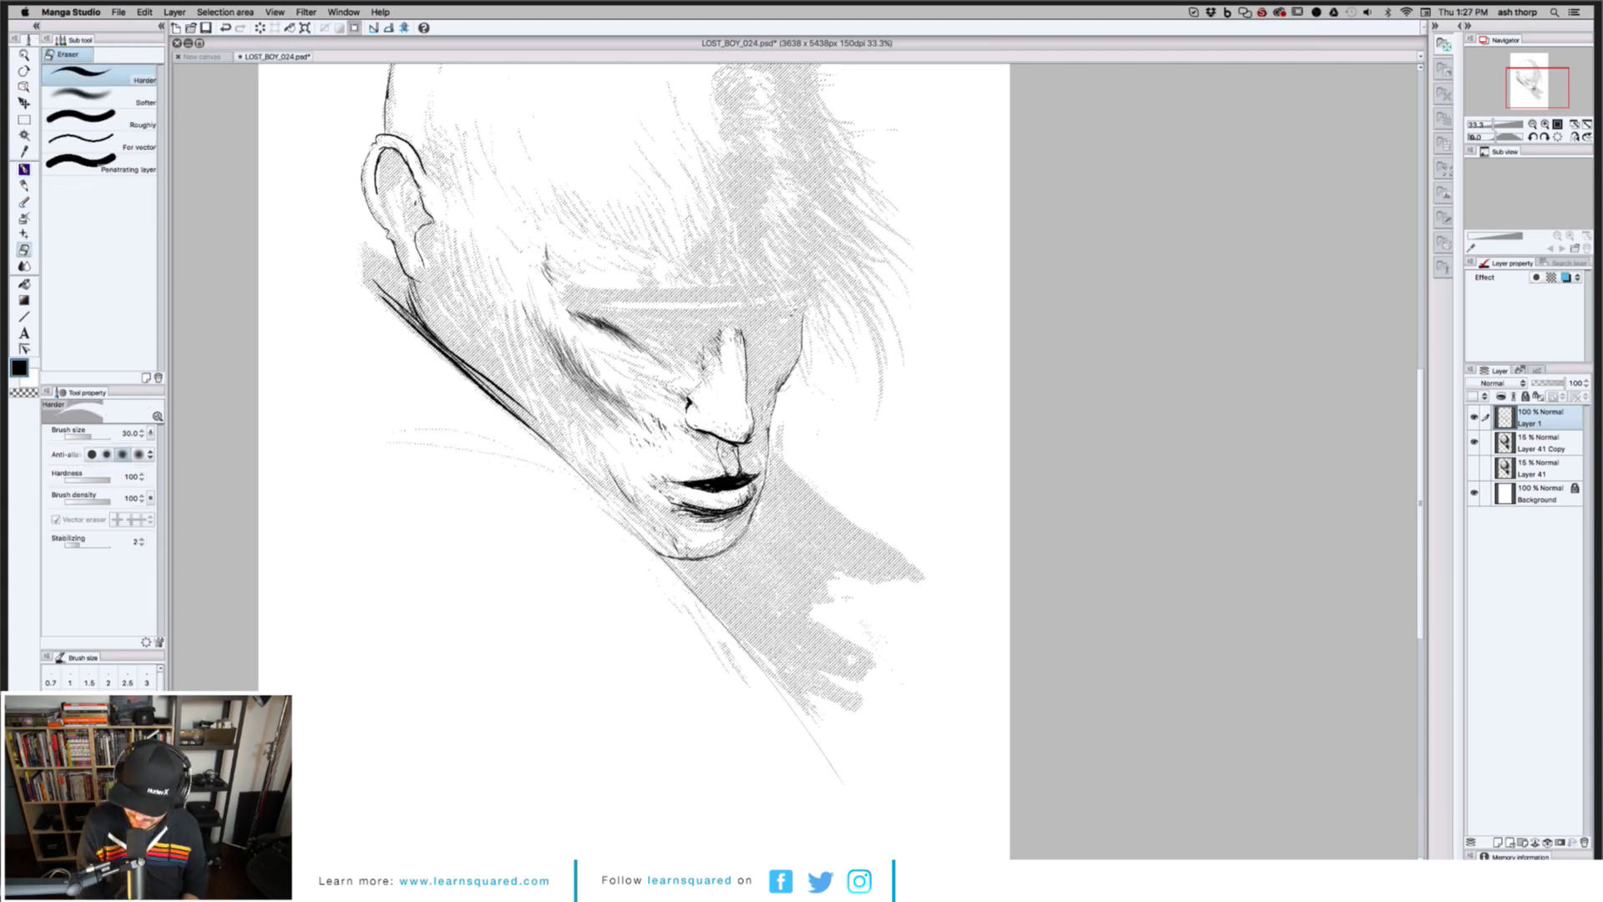
{"action": "left_click_drag", "start_coordinate": [733, 456], "coordinate": [737, 457]}
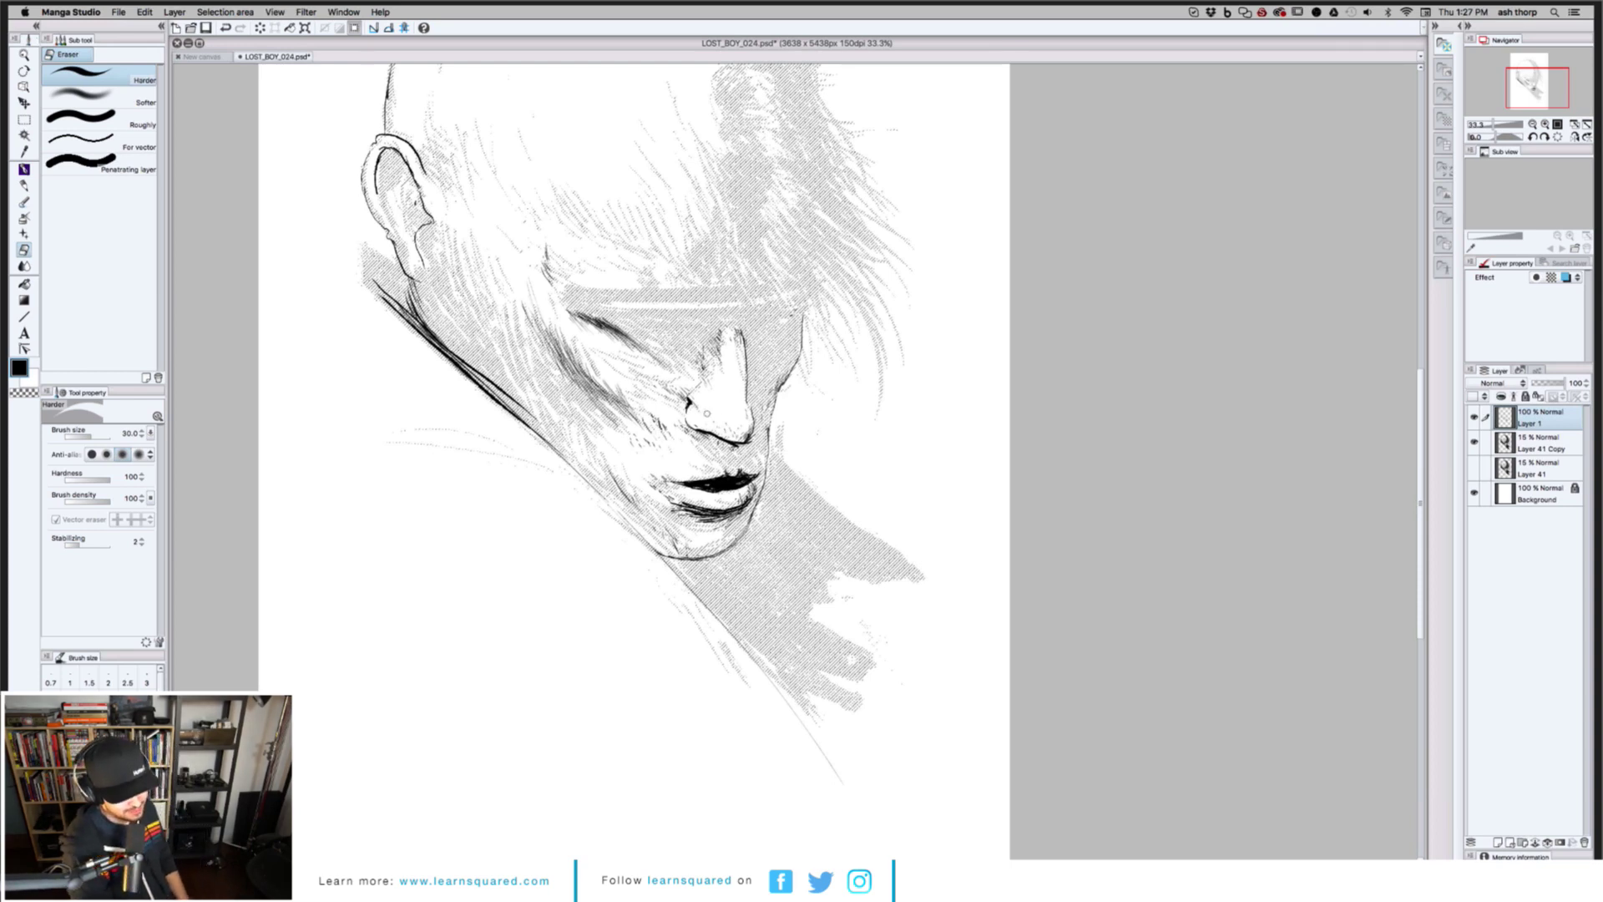
{"action": "key", "text": "b"}
{"action": "left_click_drag", "start_coordinate": [724, 479], "coordinate": [717, 452]}
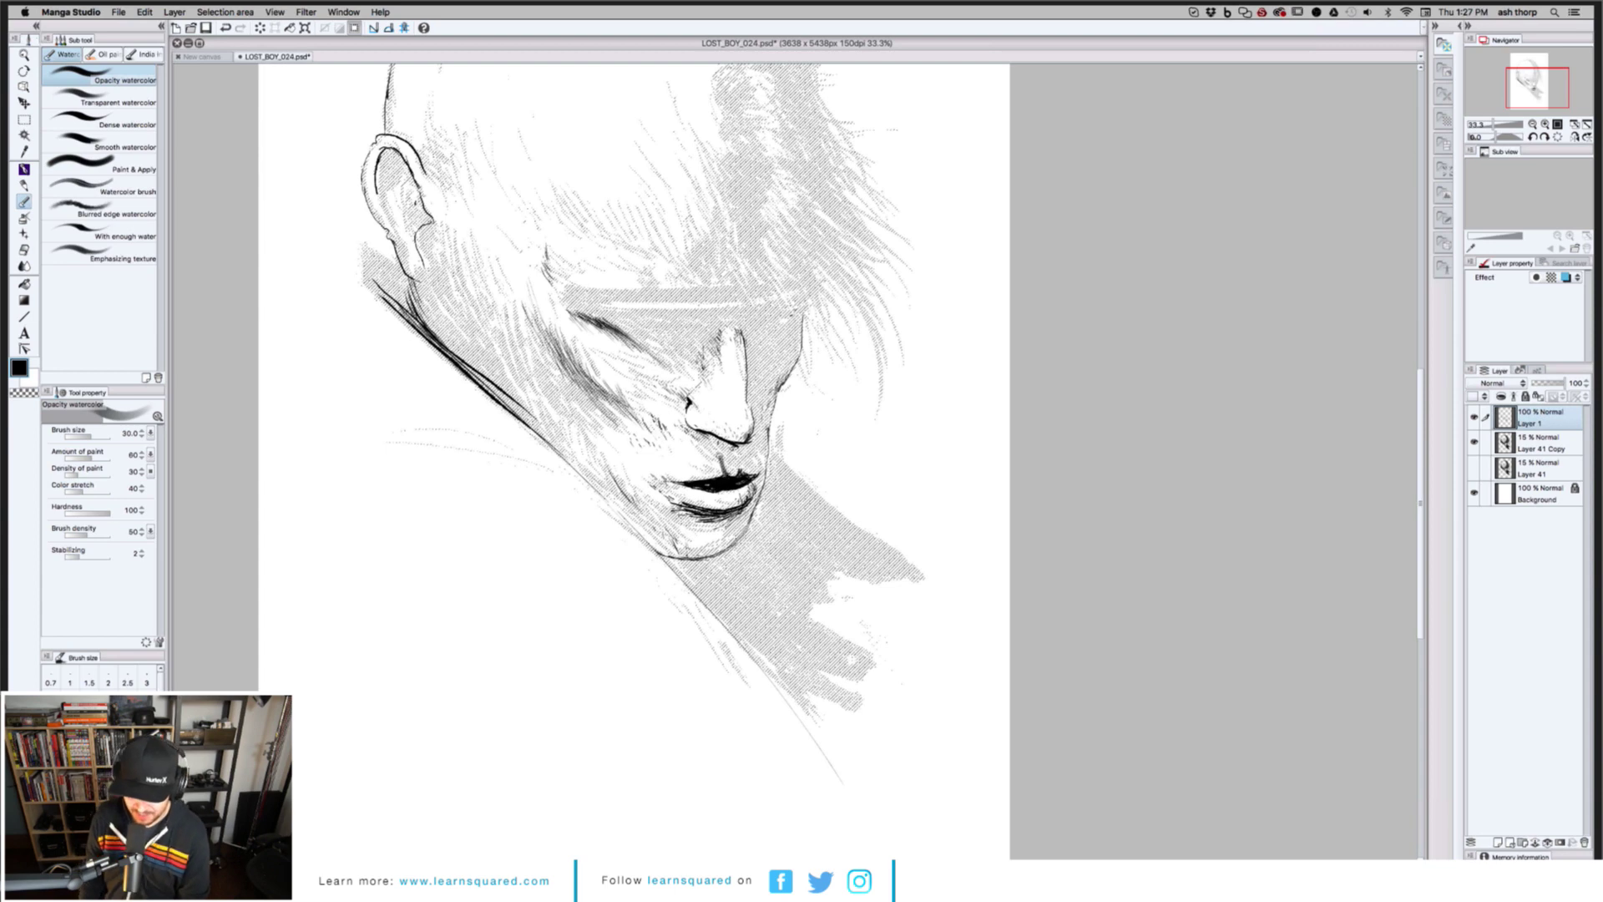
{"action": "key", "text": "ctrl+z"}
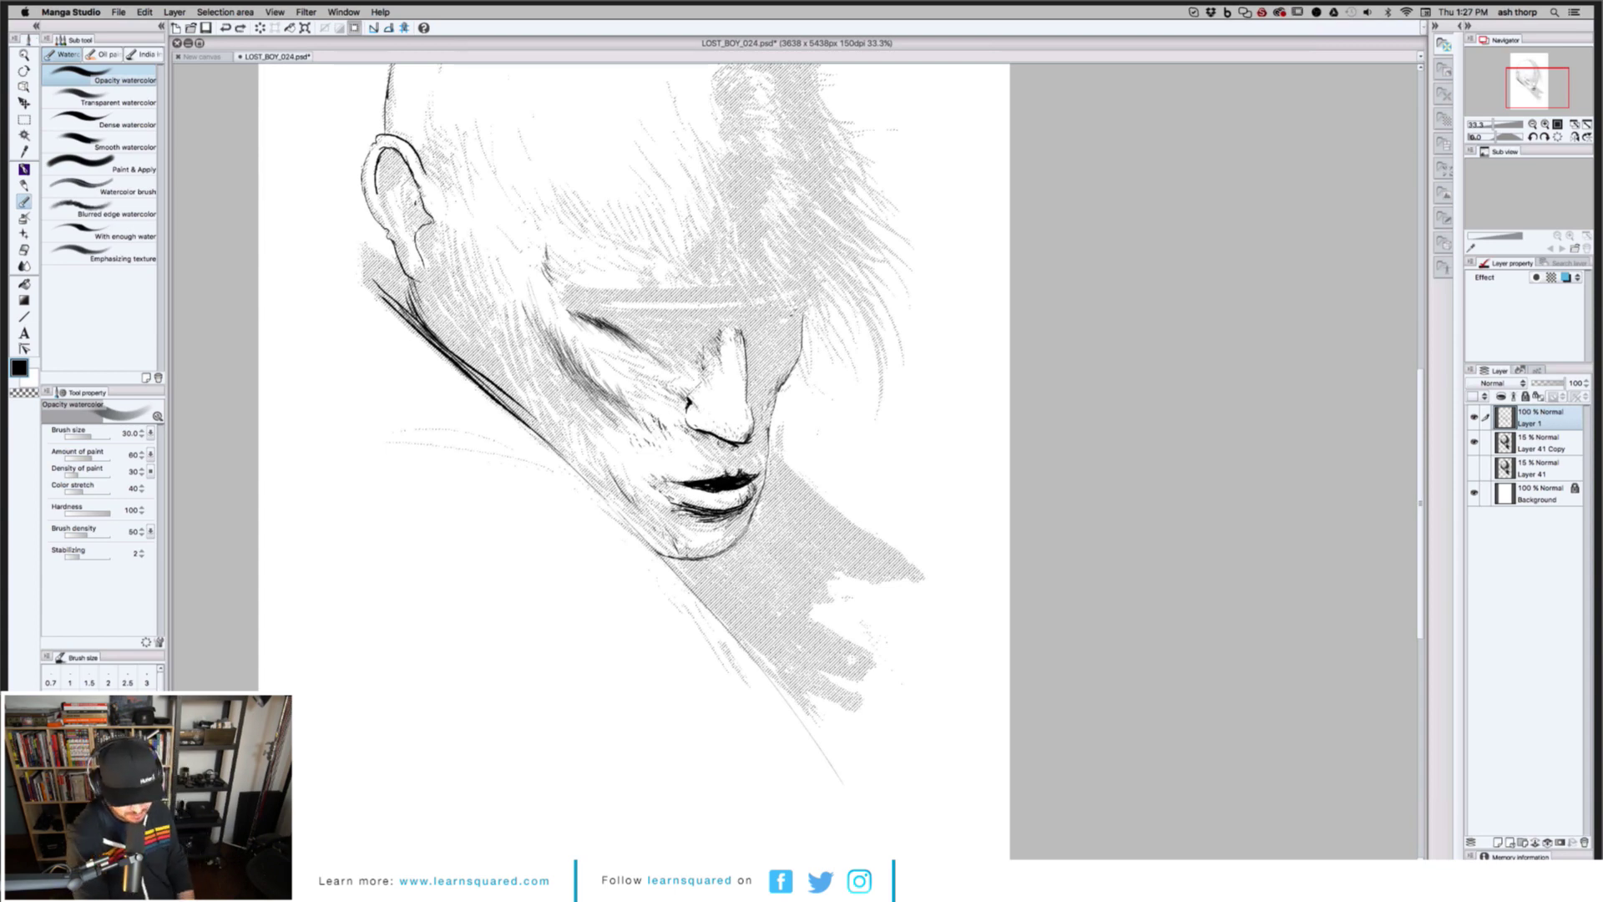
{"action": "key", "text": "p"}
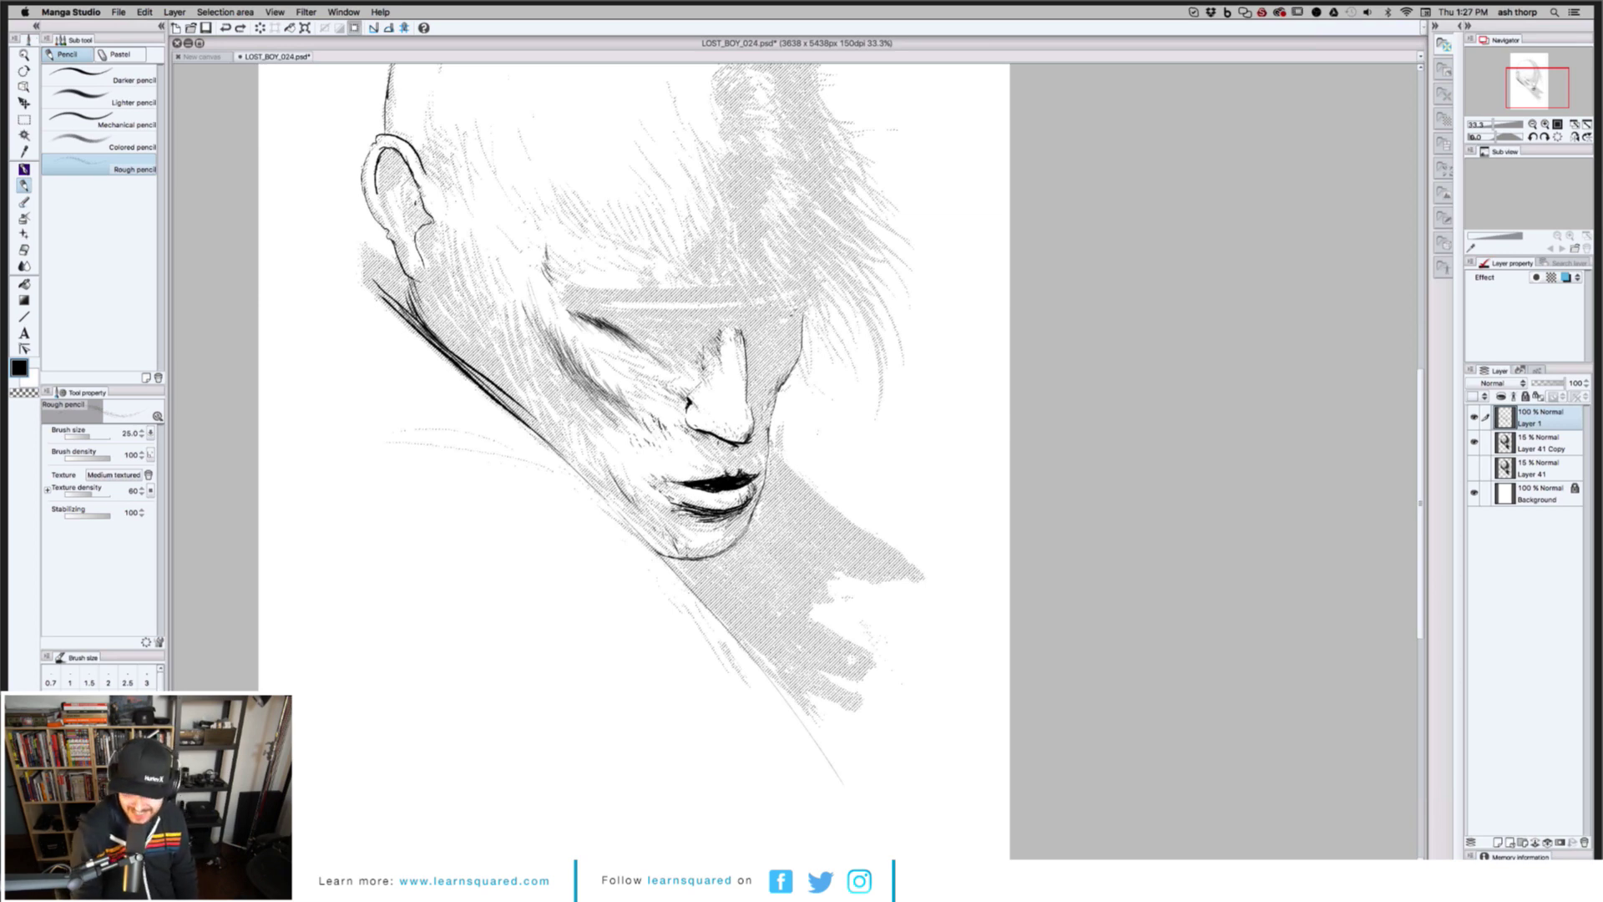
{"action": "left_click_drag", "start_coordinate": [769, 440], "coordinate": [842, 510]}
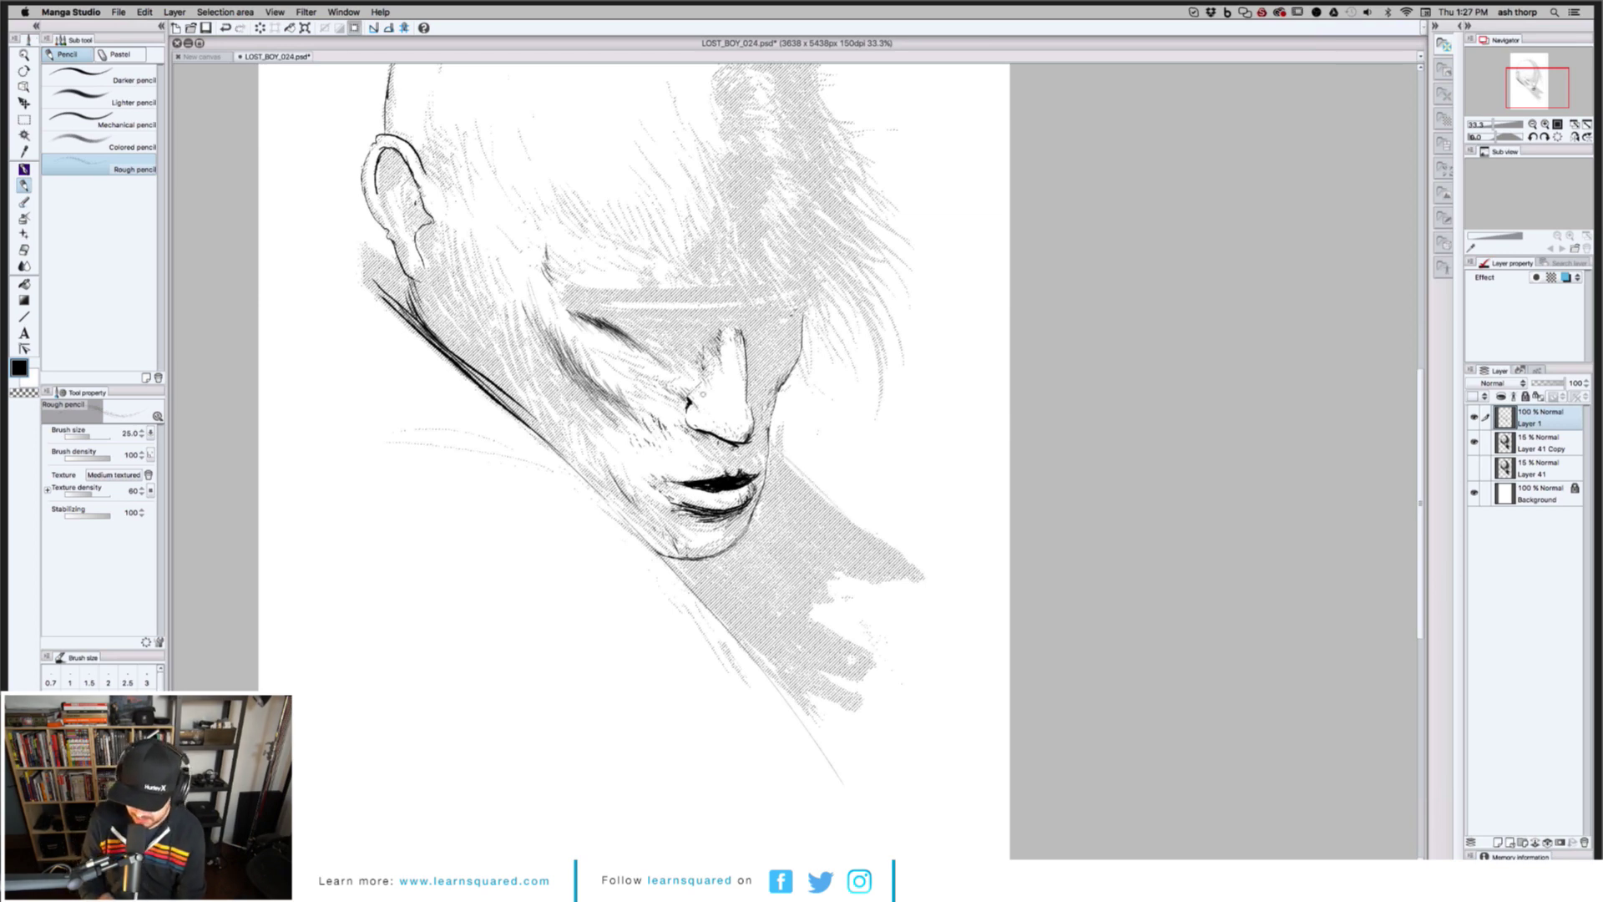
Switch back to the inking pen and ink the far neck and shoulder contour from behind the mouth down to the shadow's tip
{"action": "key", "text": "p"}
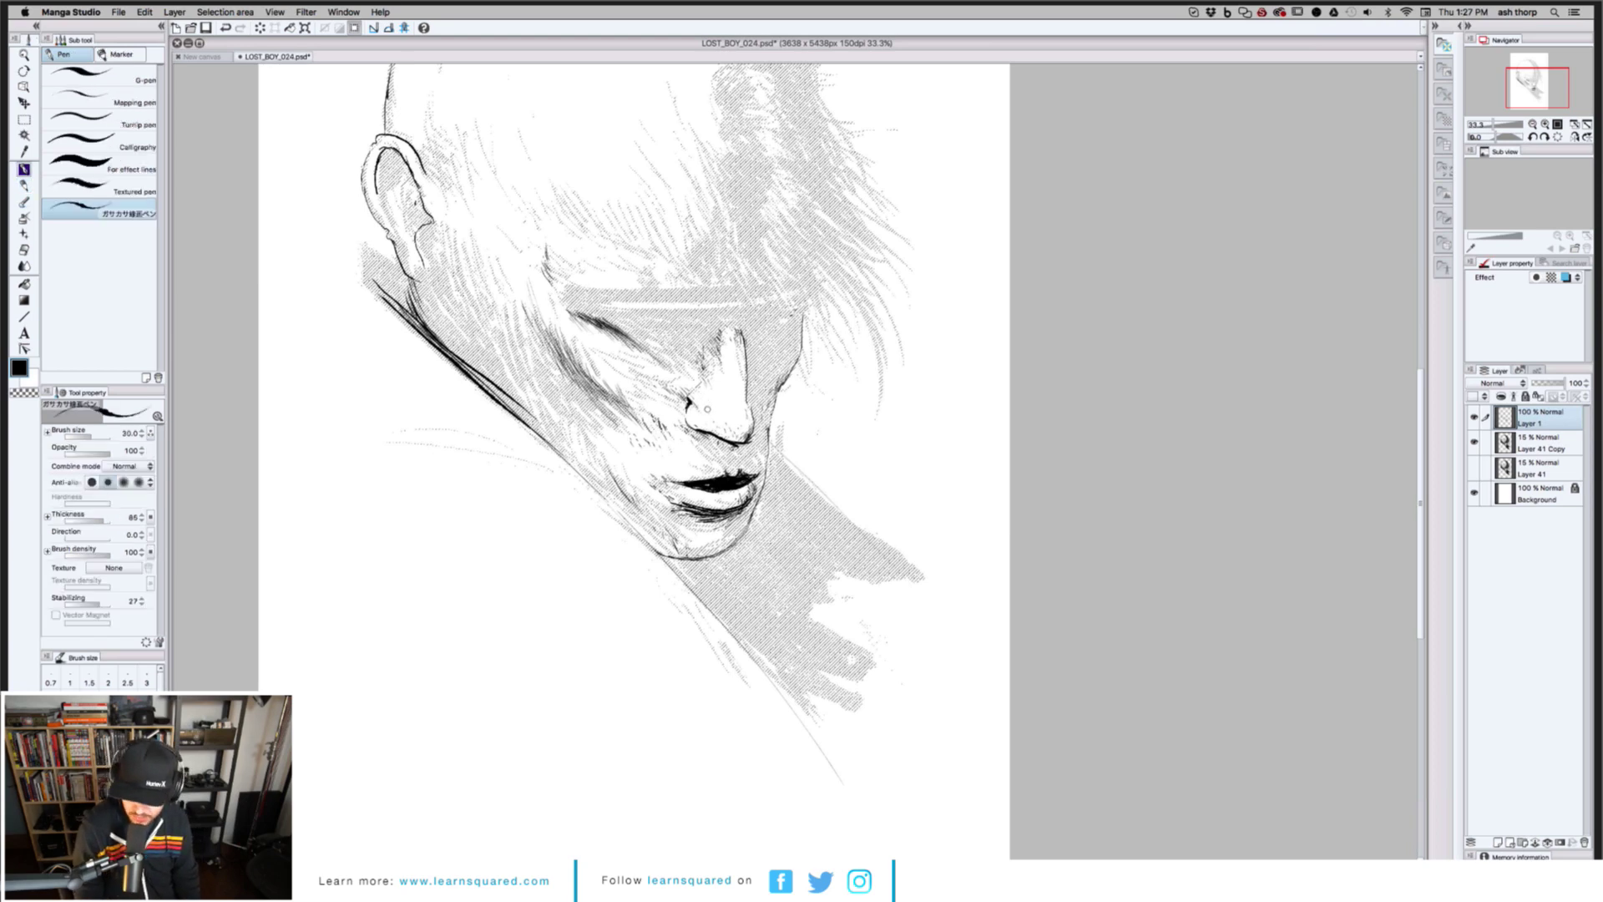
{"action": "left_click_drag", "start_coordinate": [770, 441], "coordinate": [933, 609]}
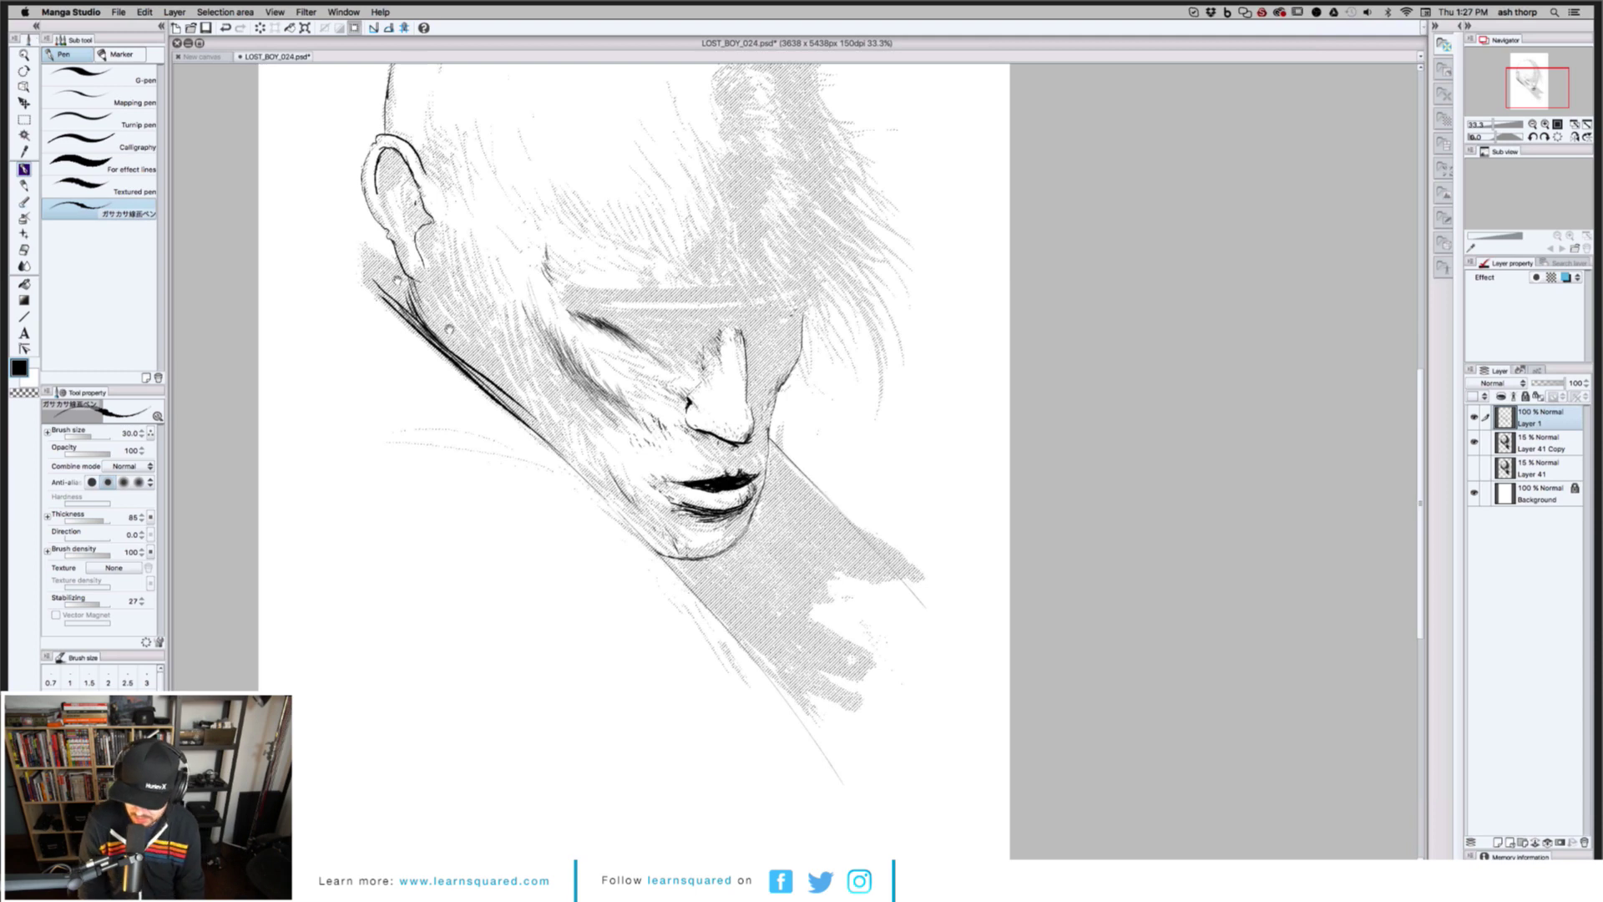
Add short ink strokes beneath the earlobe and ink the edges of the eye band above the nose
{"action": "scroll", "coordinate": [451, 330], "scroll_direction": "up", "scroll_amount": 5}
{"action": "scroll", "coordinate": [451, 330], "scroll_direction": "left", "scroll_amount": 5}
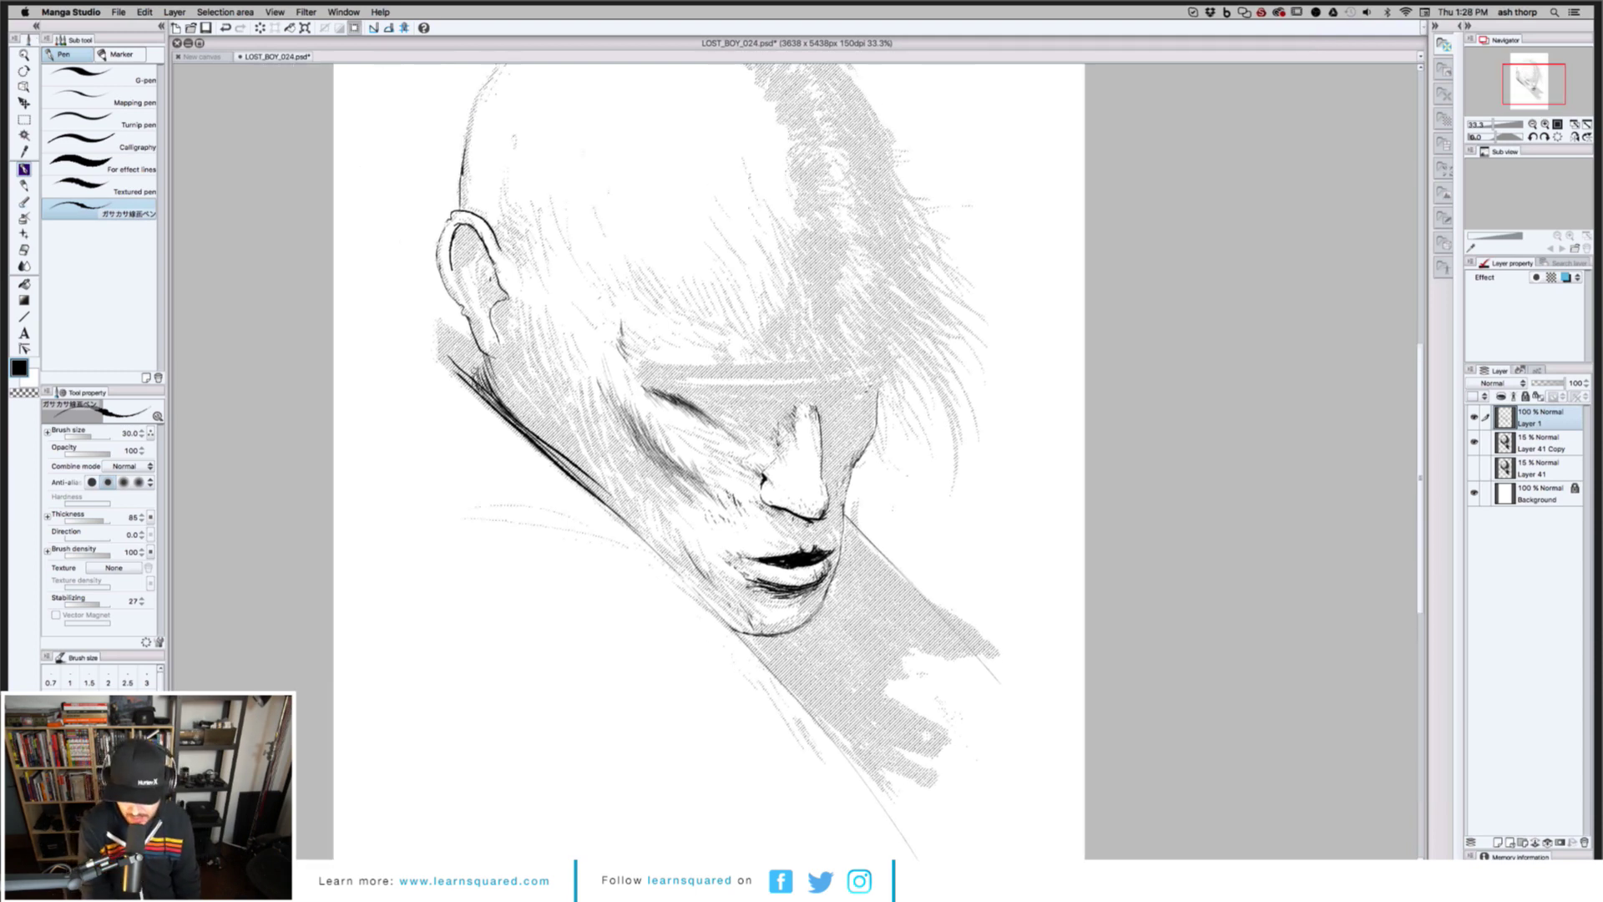
{"action": "mouse_move", "coordinate": [468, 368]}
{"action": "left_mouse_down"}
{"action": "mouse_move", "coordinate": [478, 382]}
{"action": "mouse_move", "coordinate": [480, 368]}
{"action": "left_mouse_up"}
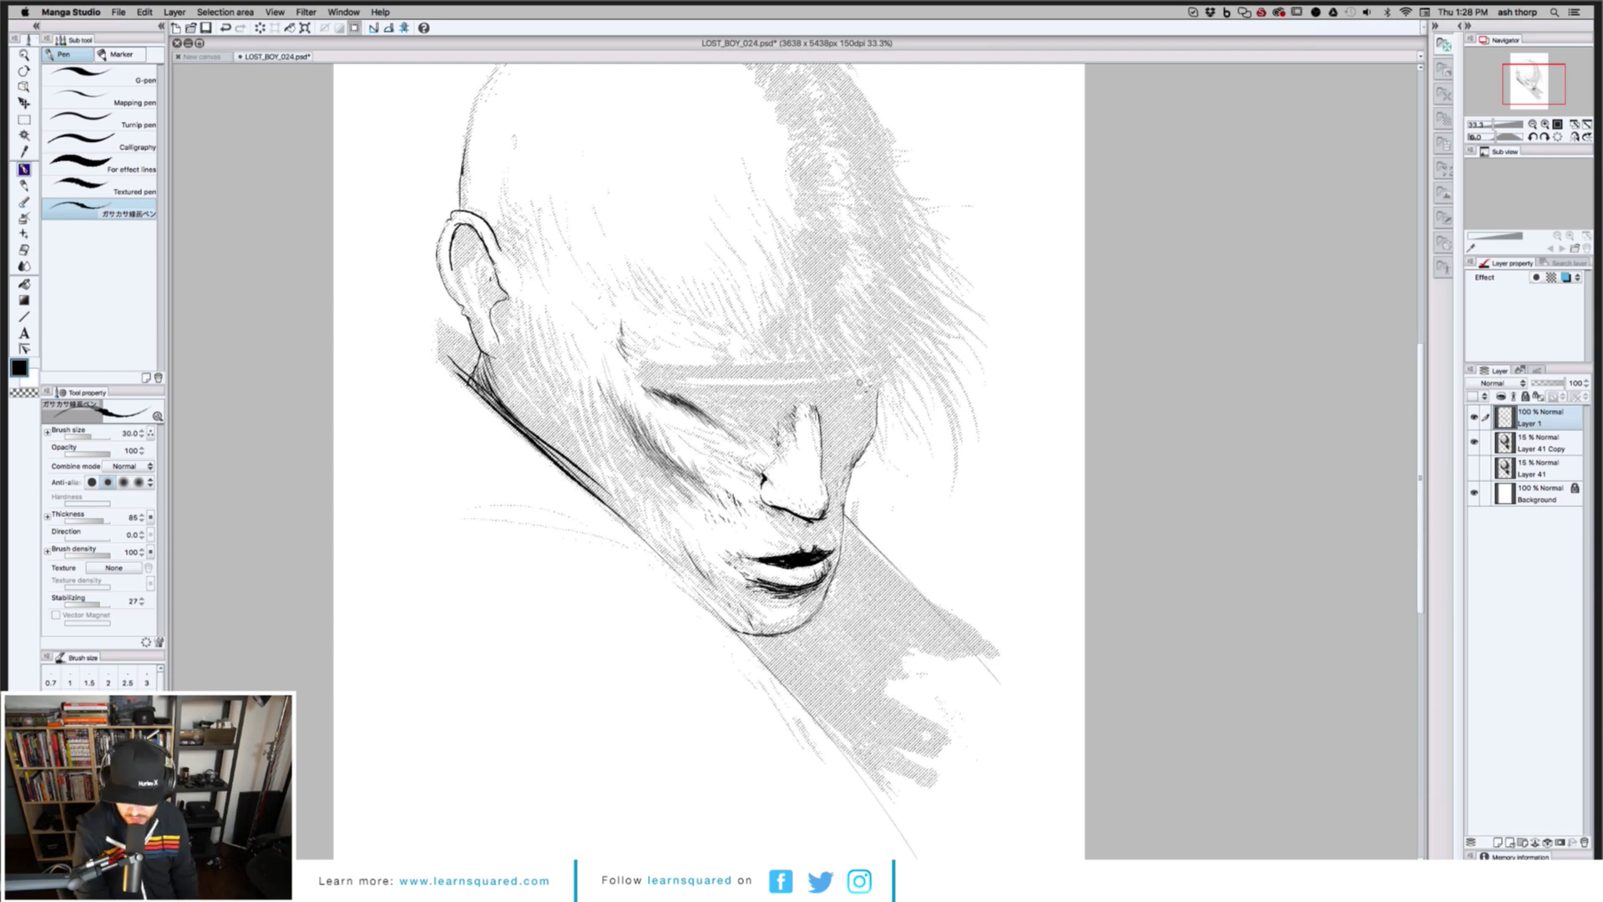
{"action": "mouse_move", "coordinate": [867, 377]}
{"action": "left_mouse_down"}
{"action": "mouse_move", "coordinate": [681, 384]}
{"action": "mouse_move", "coordinate": [850, 380]}
{"action": "left_mouse_up"}
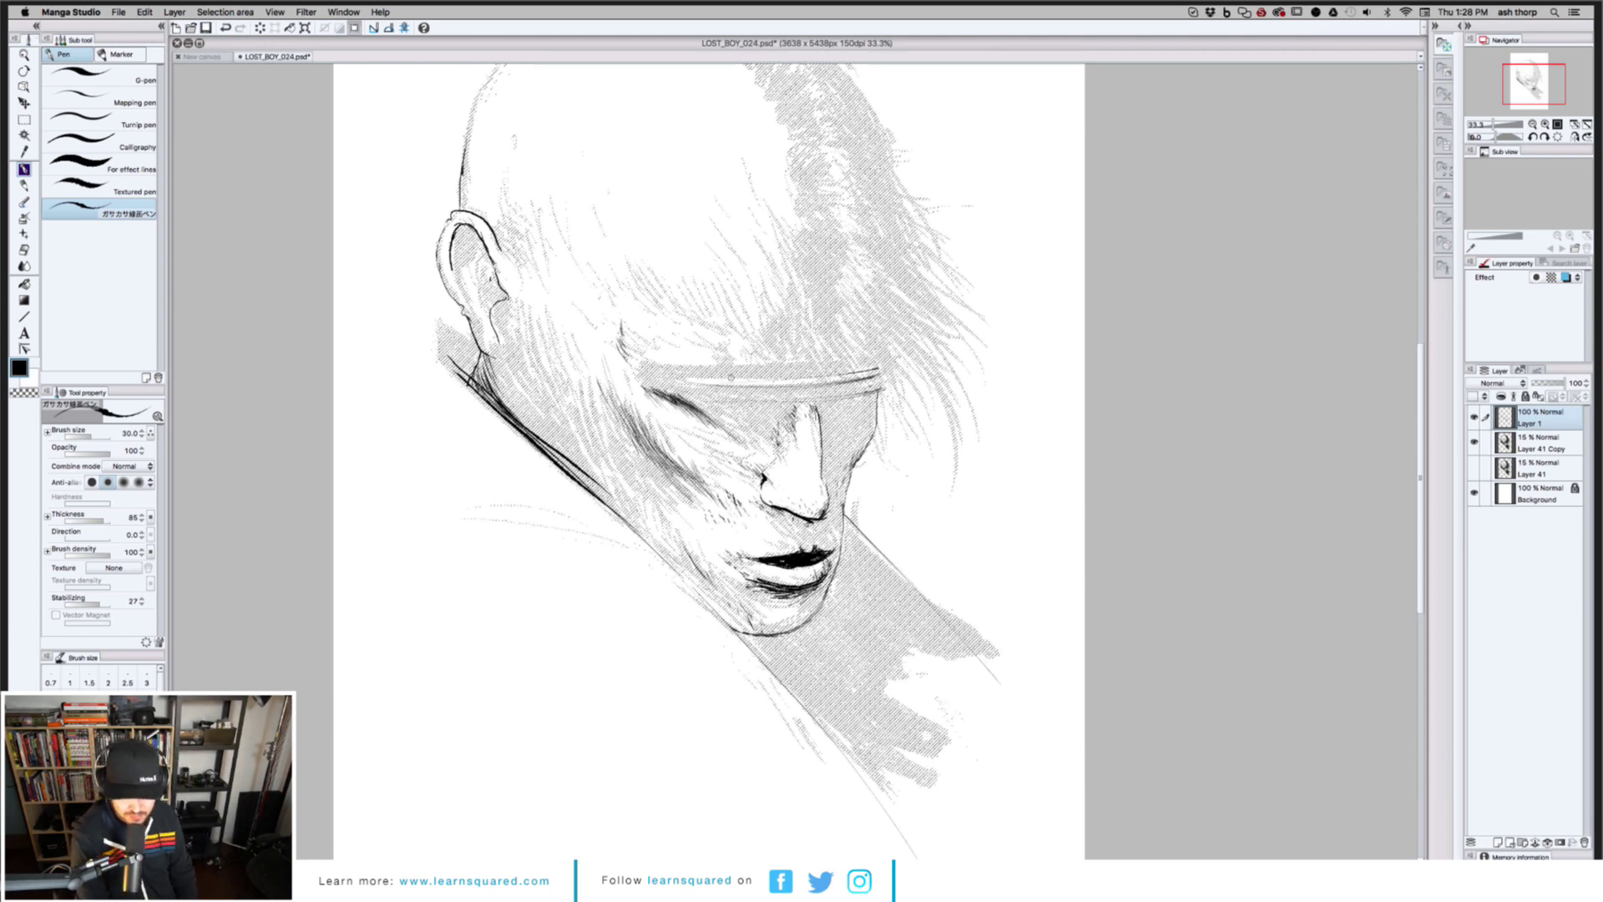
{"action": "key", "text": "super+z"}
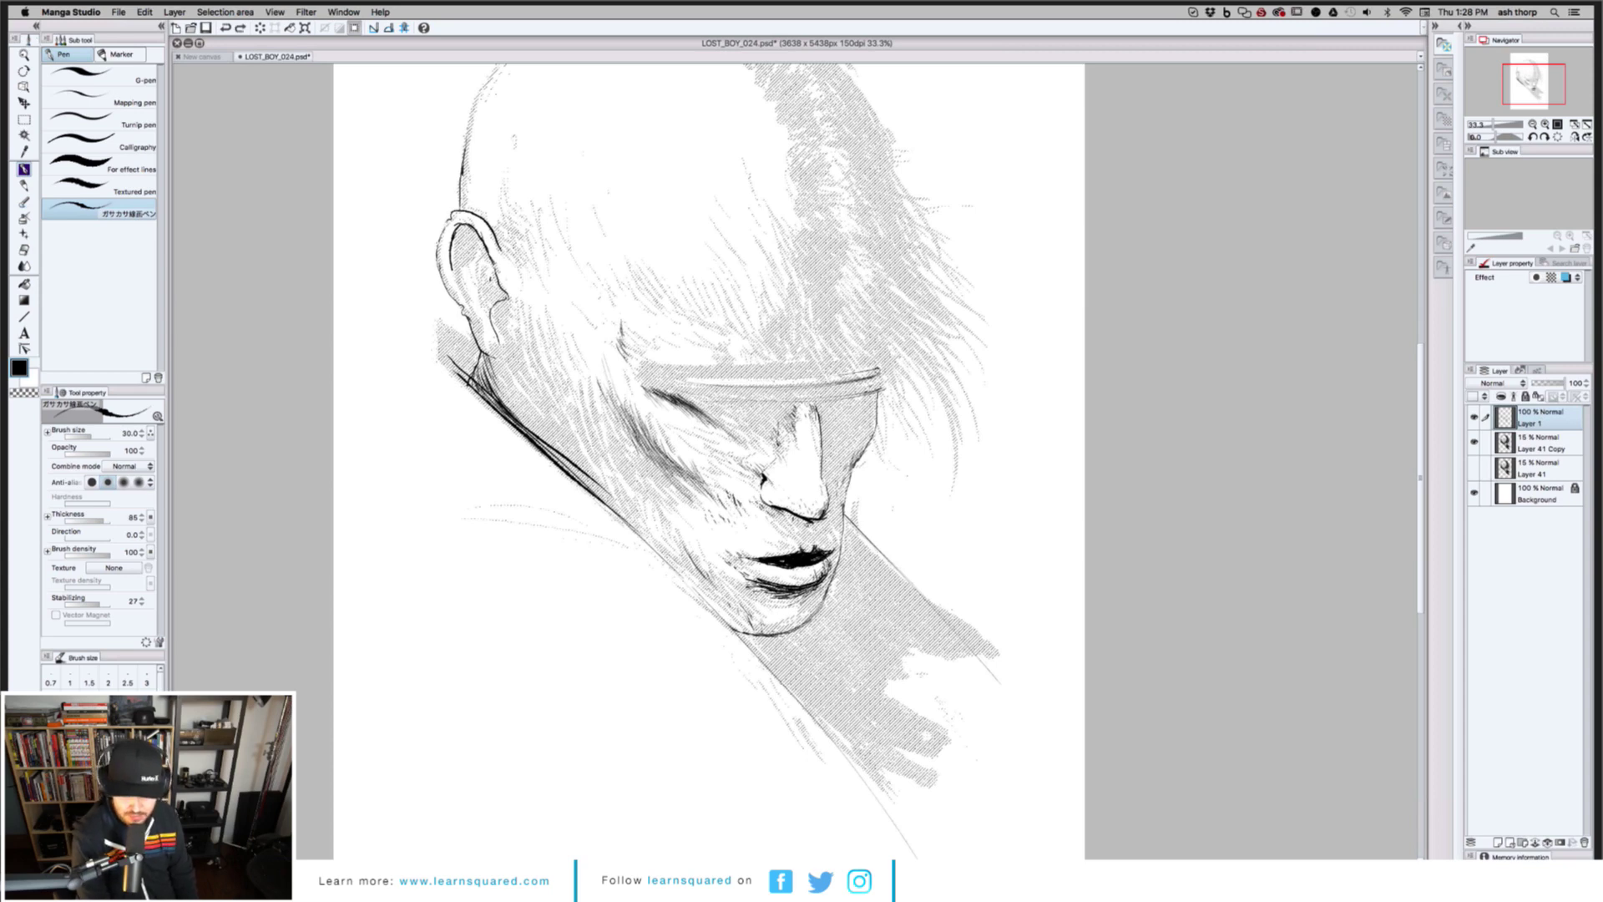
{"action": "left_click_drag", "start_coordinate": [875, 372], "coordinate": [738, 383]}
{"action": "key", "text": "super+z"}
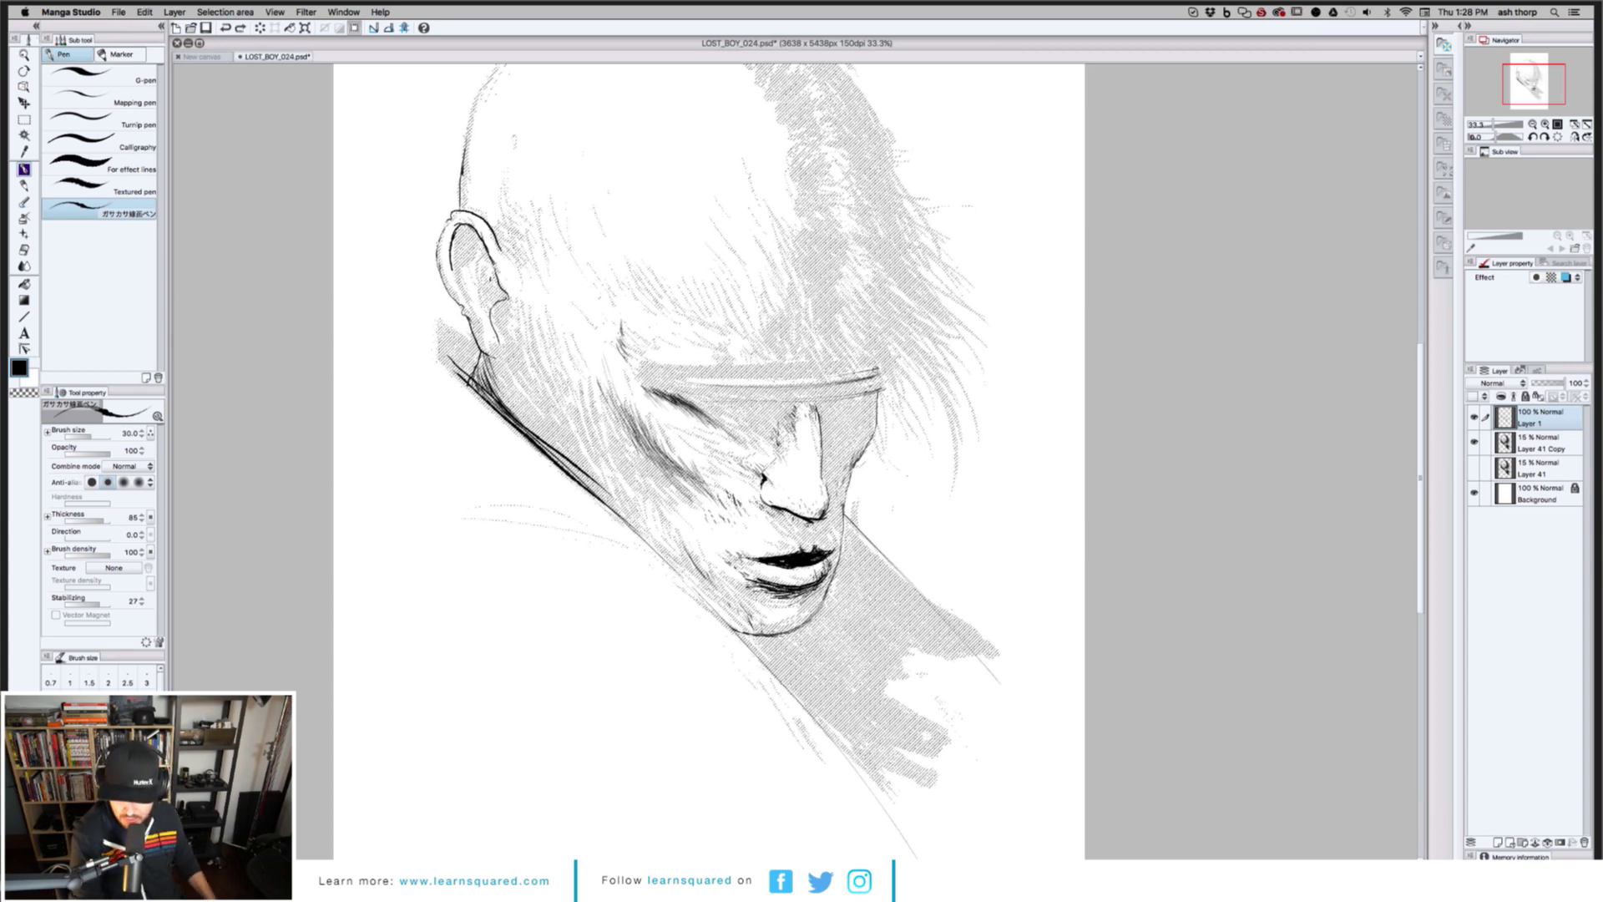
{"action": "left_click_drag", "start_coordinate": [875, 370], "coordinate": [678, 382]}
{"action": "key", "text": "super+z"}
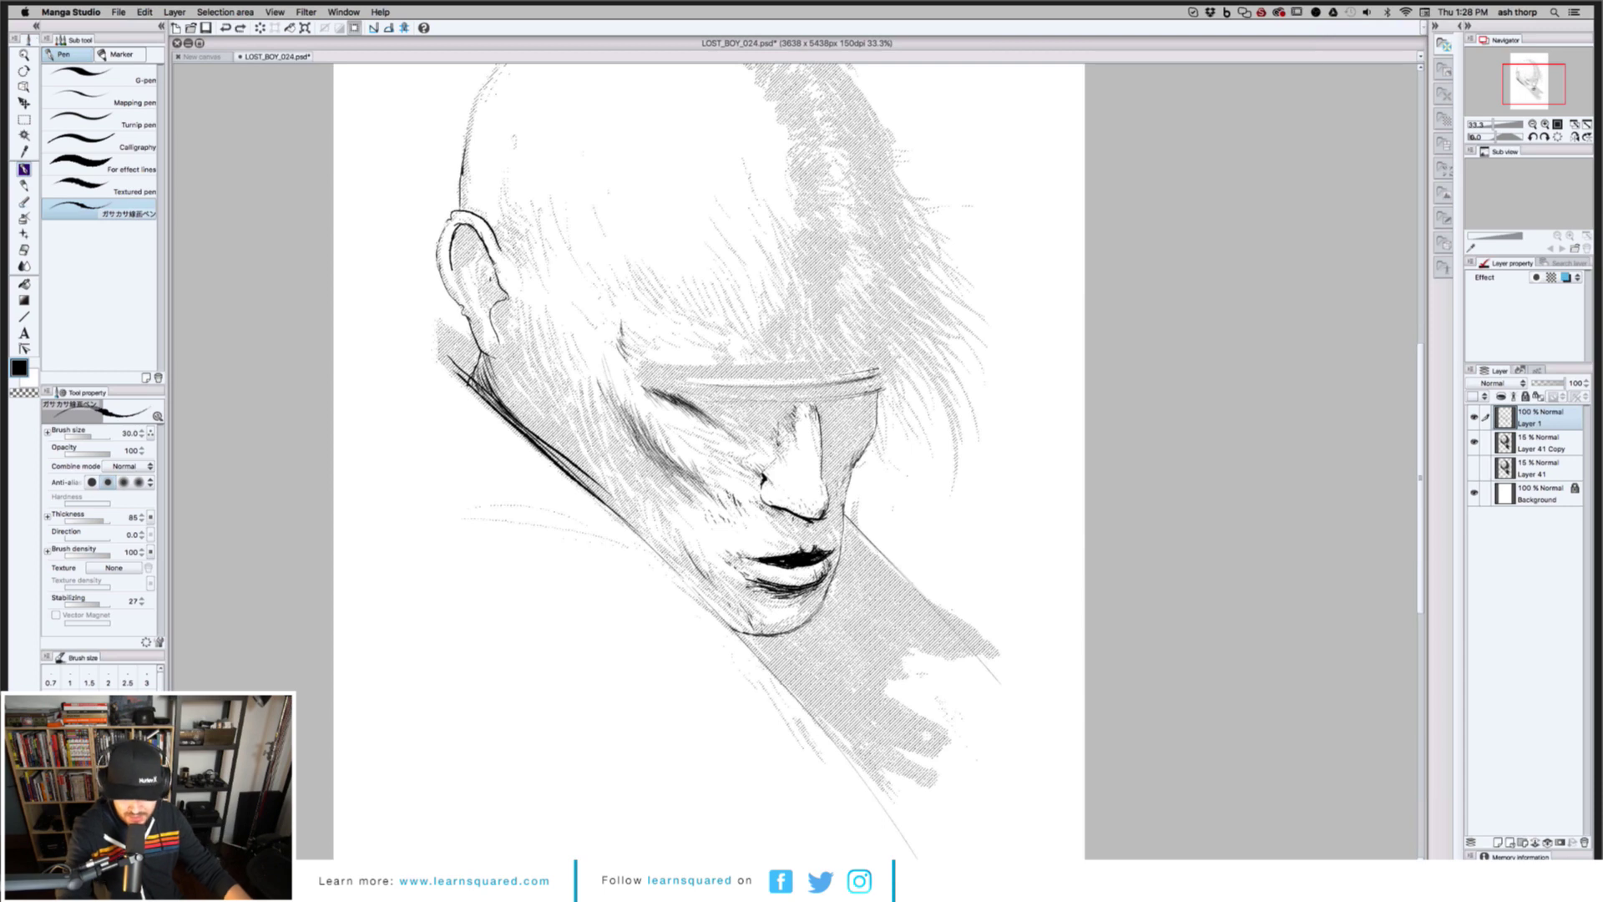
{"action": "left_click_drag", "start_coordinate": [876, 370], "coordinate": [679, 383]}
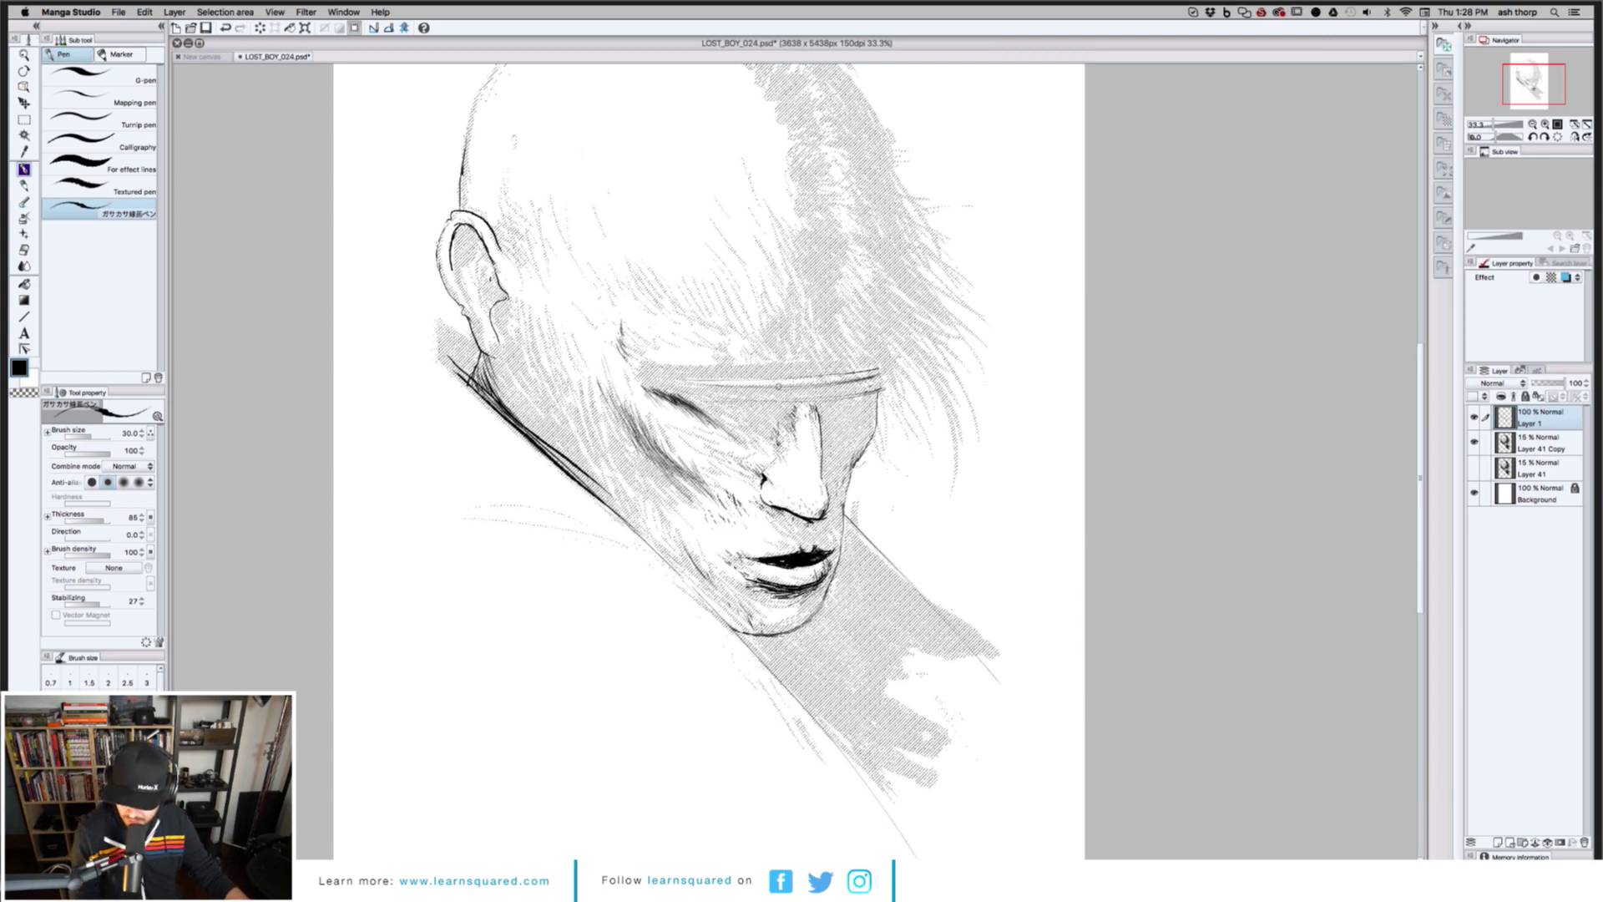
{"action": "key", "text": "super+z"}
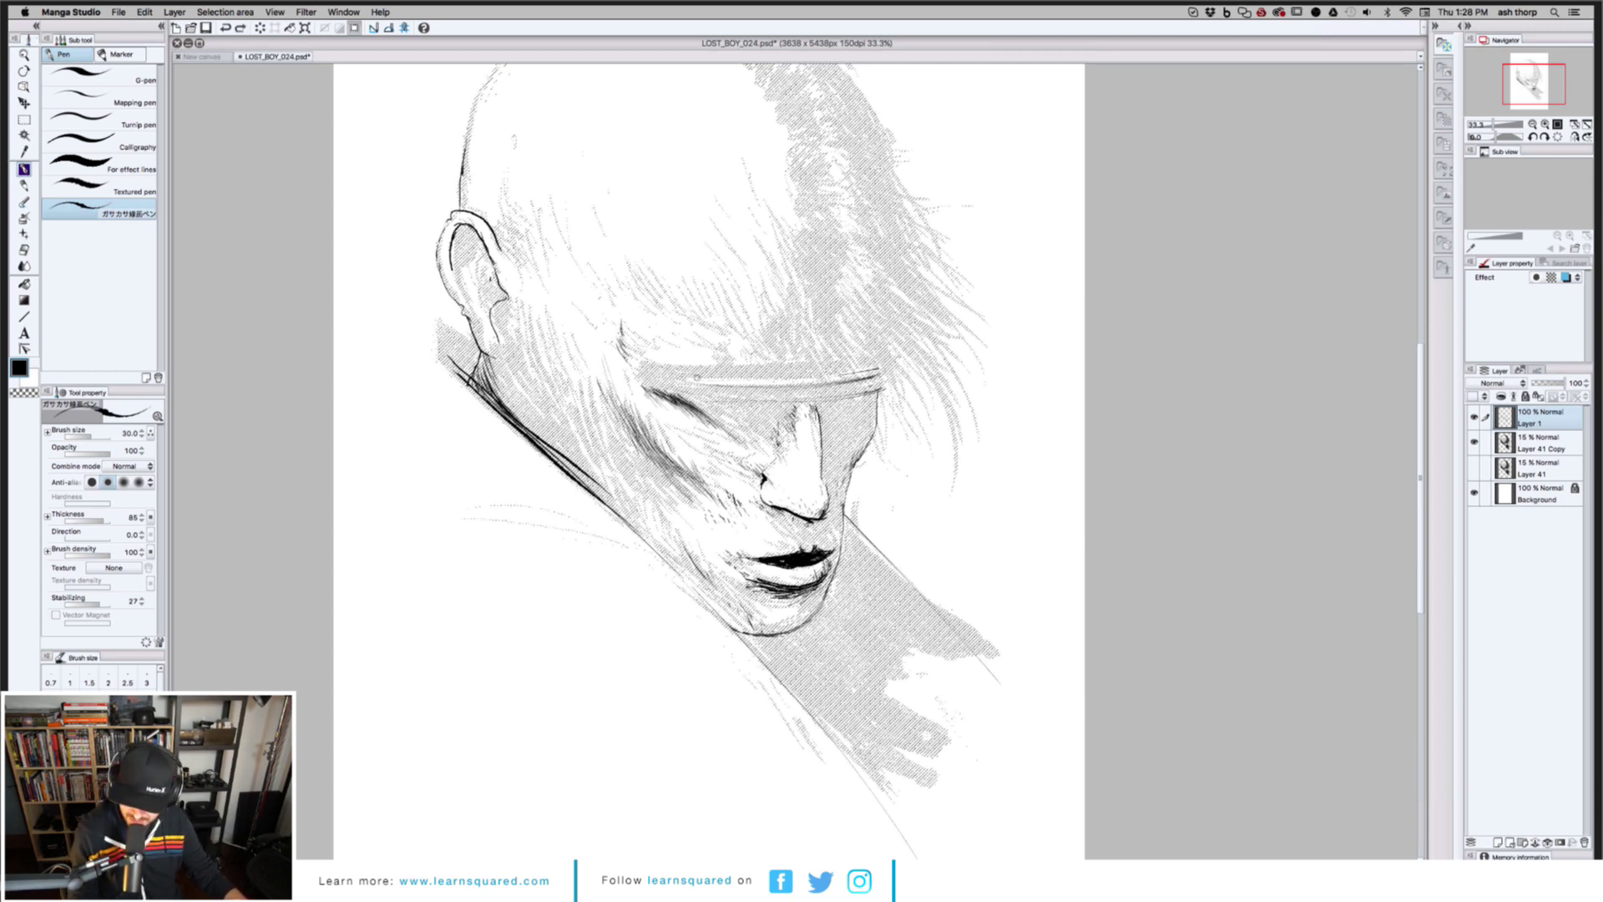
{"action": "left_click_drag", "start_coordinate": [683, 376], "coordinate": [739, 376]}
{"action": "key", "text": "super+z"}
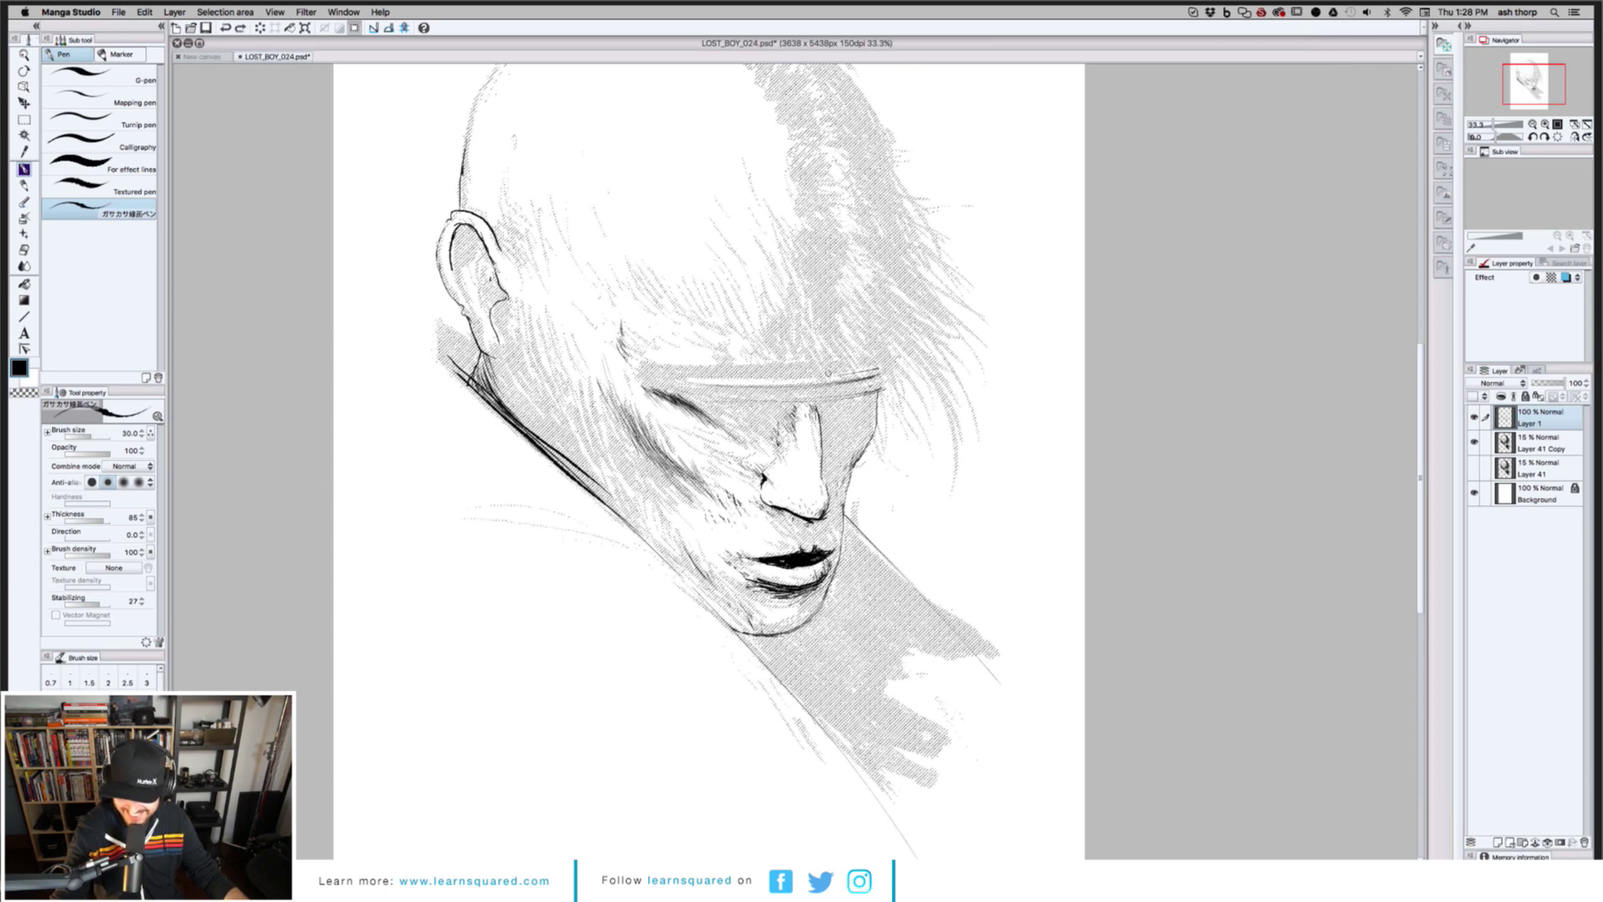
Ink a long thin line along the eye band, from its temple end across towards the nose side
{"action": "key", "text": "r"}
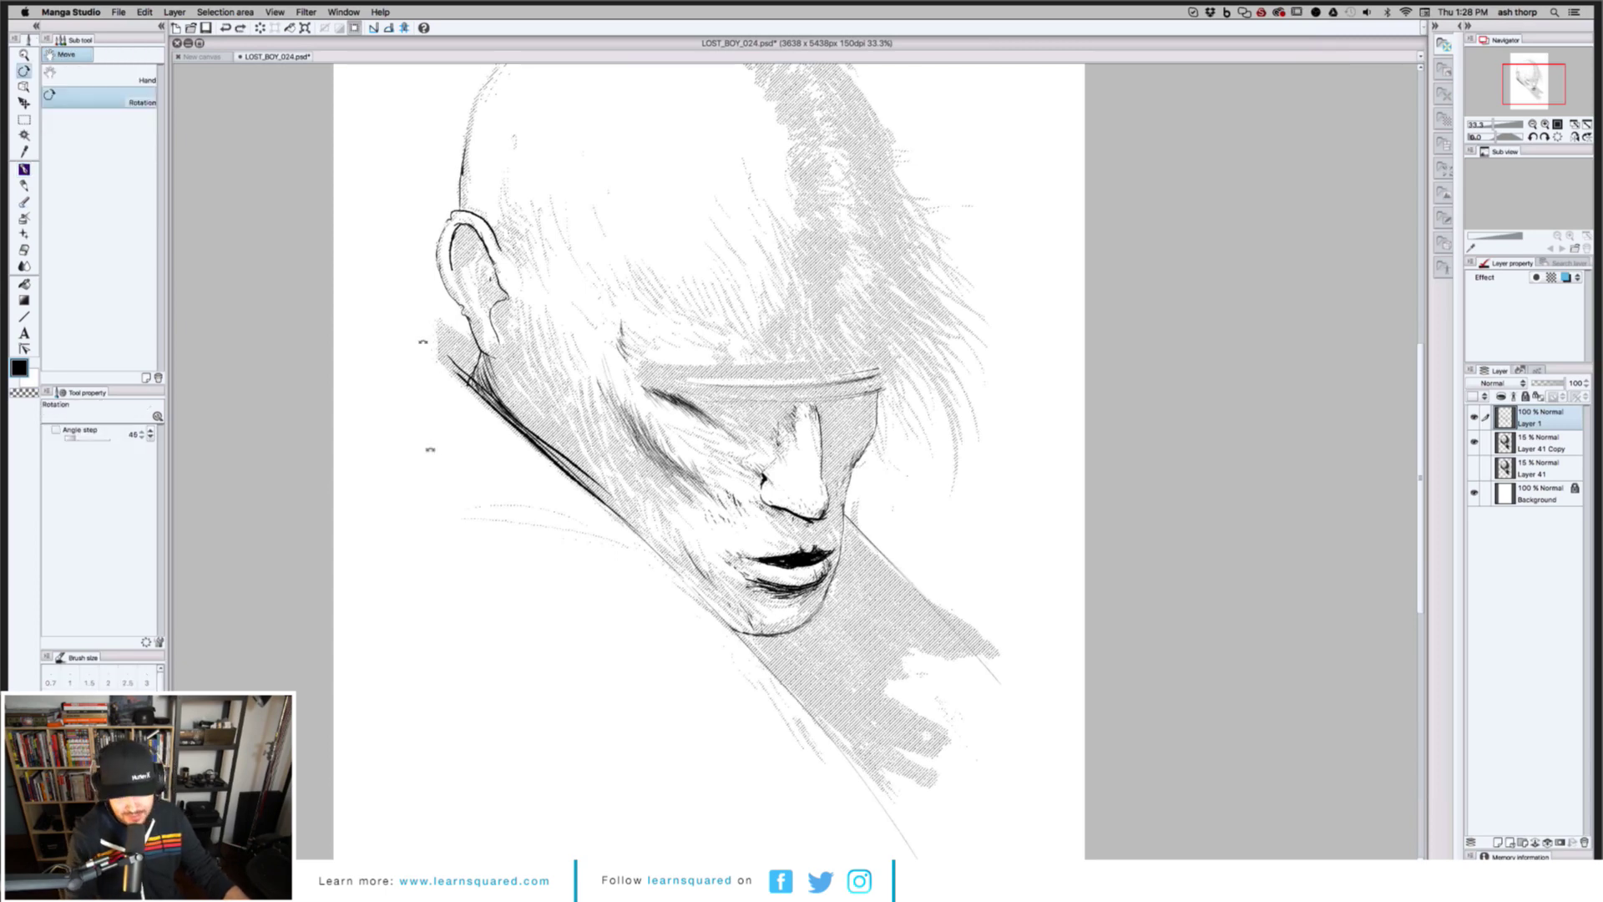
{"action": "left_click_drag", "start_coordinate": [430, 449], "coordinate": [691, 786]}
{"action": "key", "text": "p"}
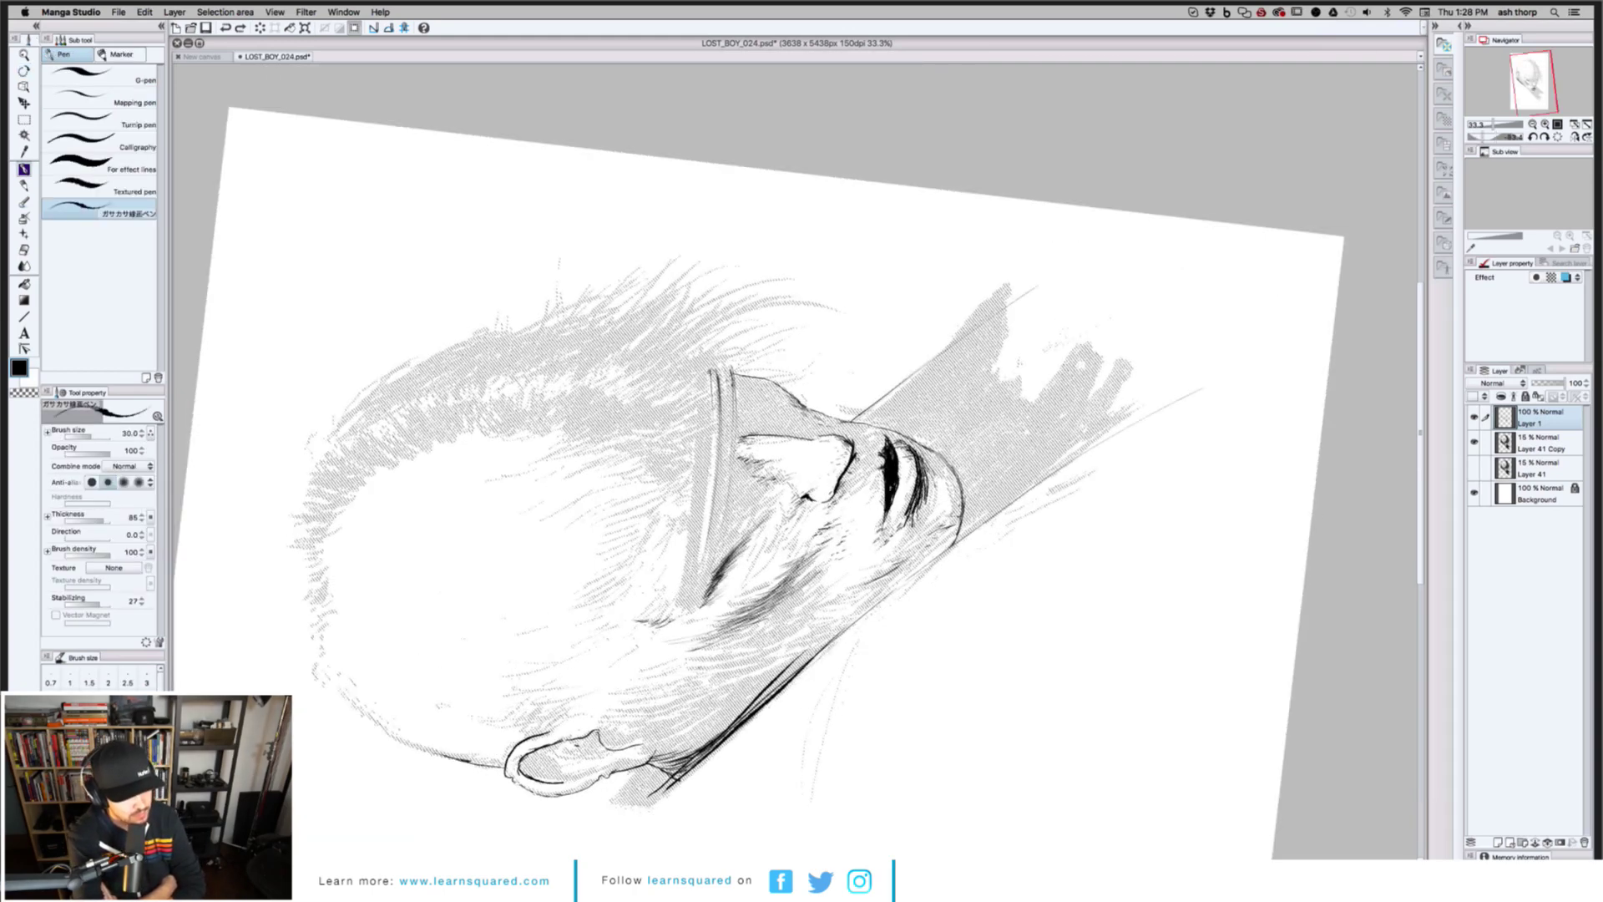
{"action": "left_click_drag", "start_coordinate": [697, 560], "coordinate": [704, 491]}
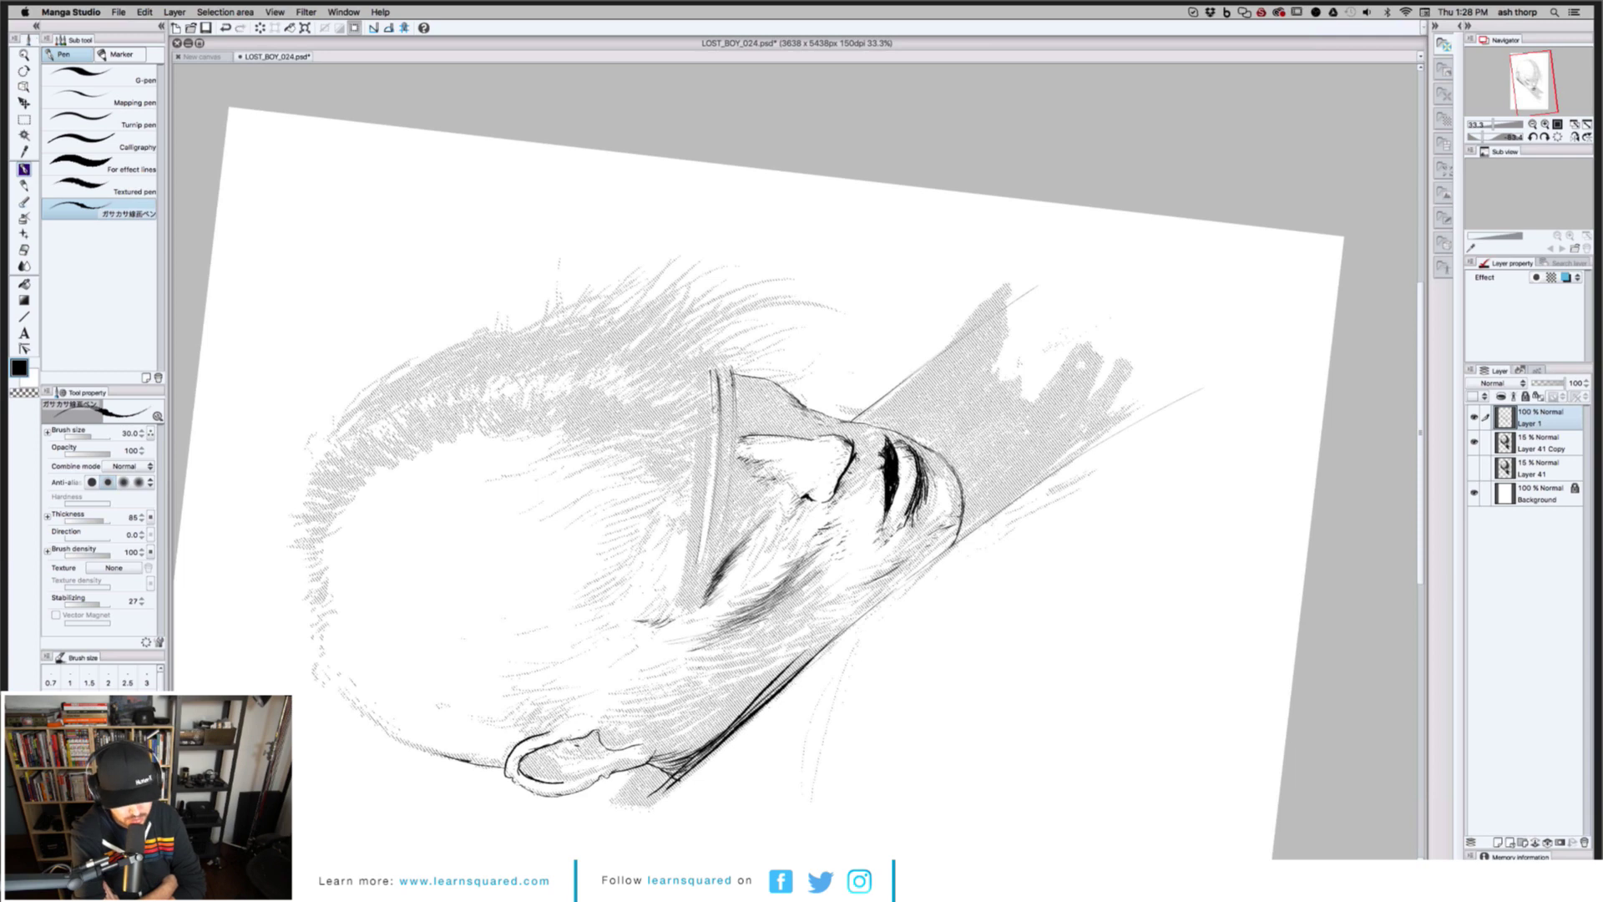
{"action": "key", "text": "ctrl+z"}
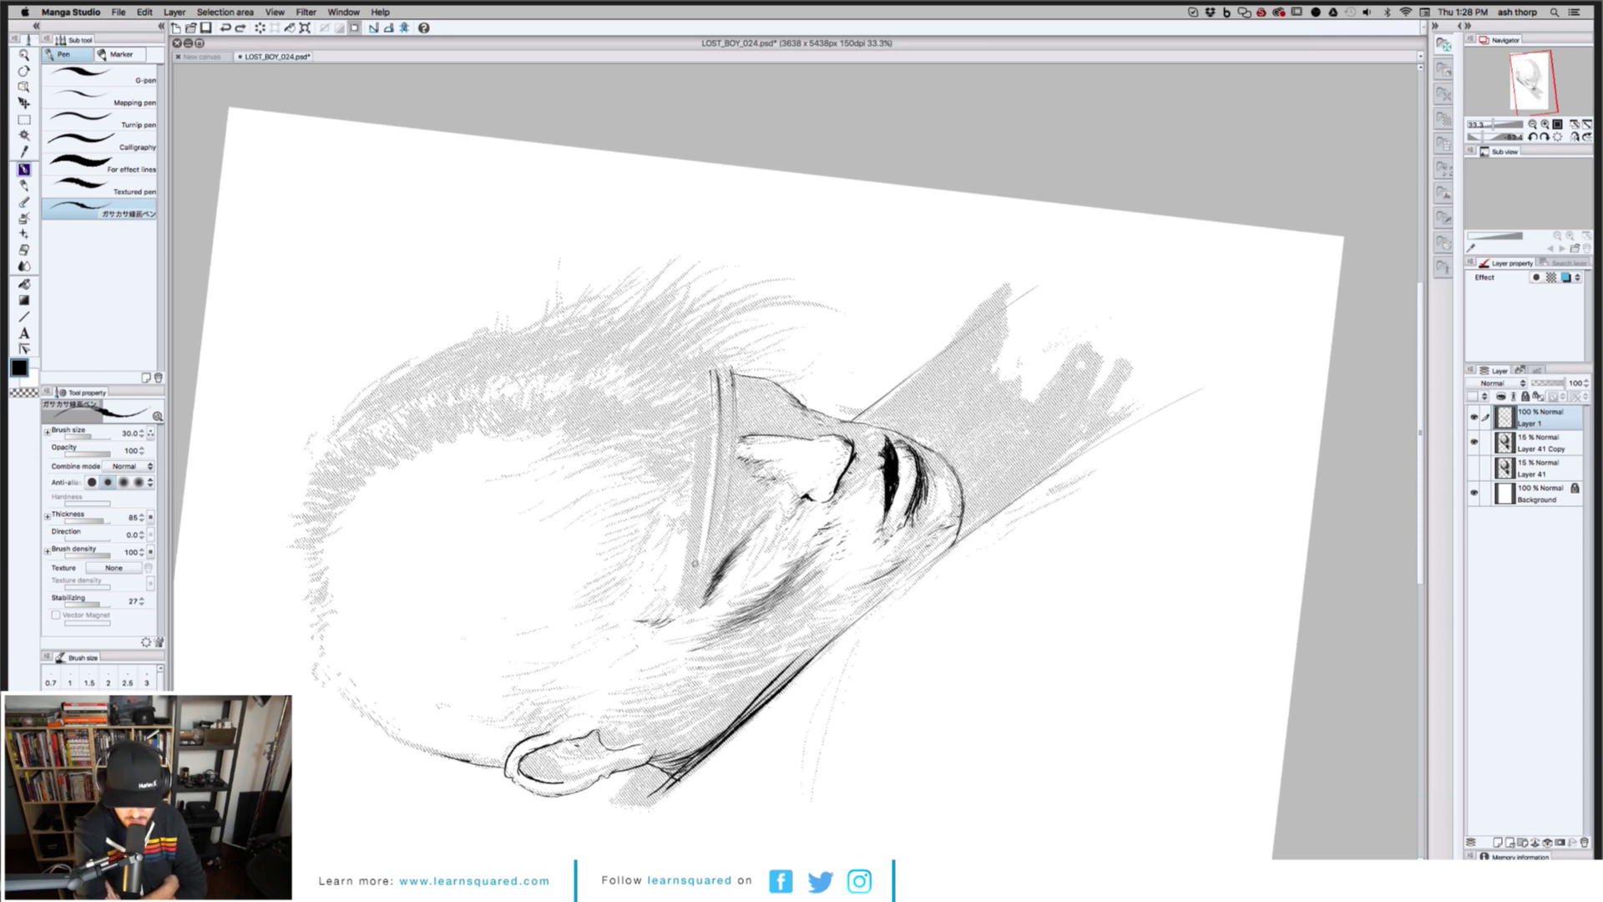
{"action": "left_click_drag", "start_coordinate": [696, 561], "coordinate": [714, 437]}
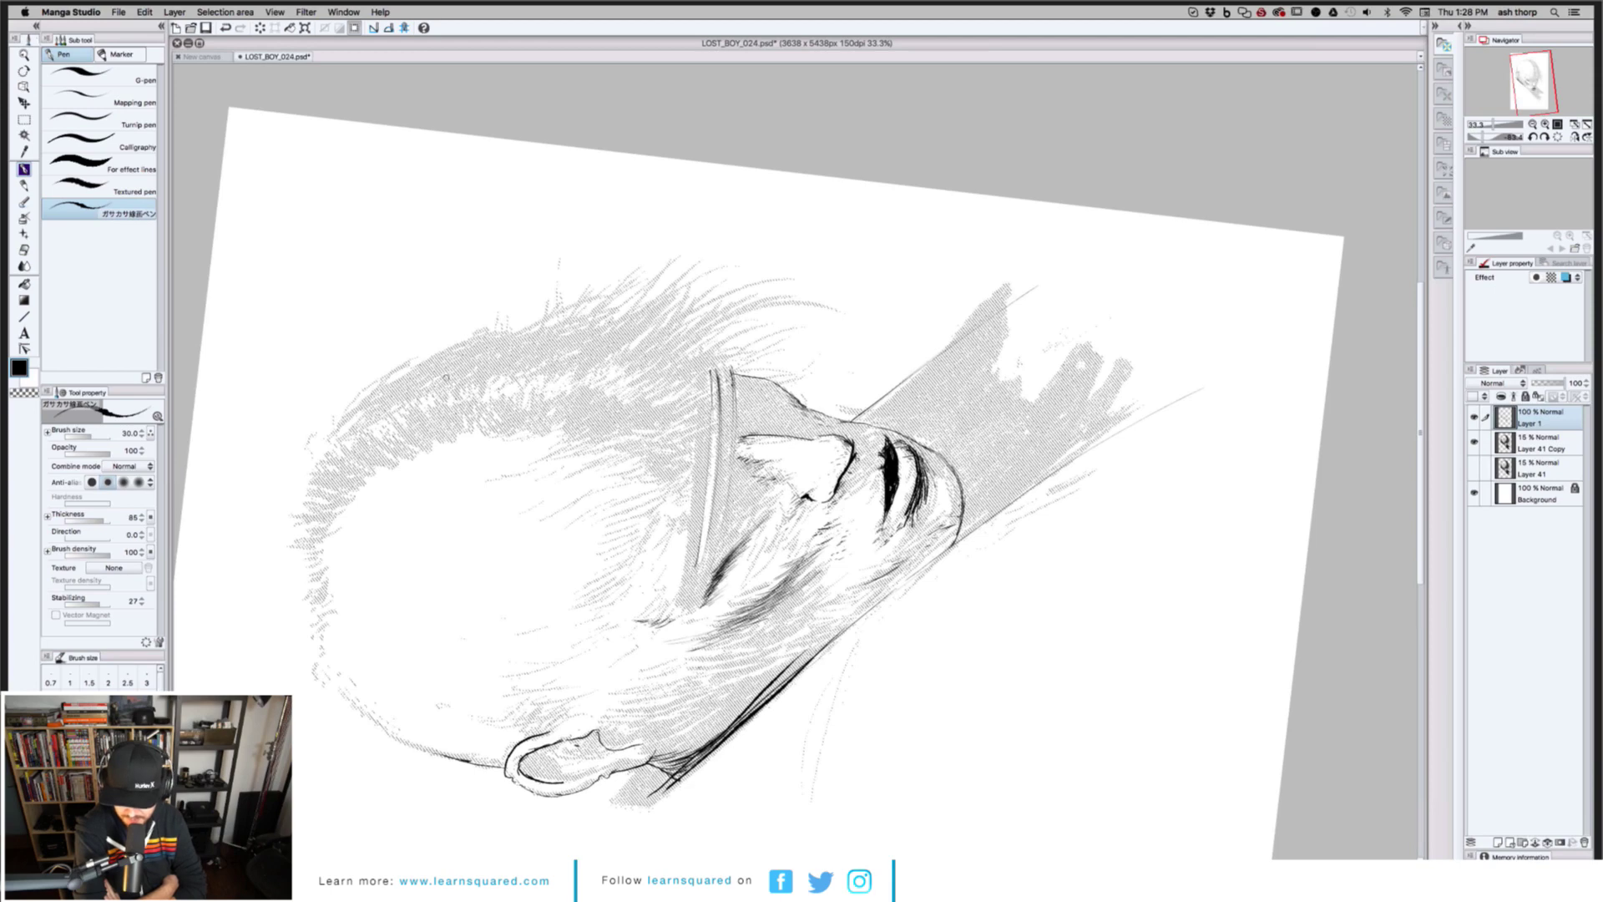
{"action": "key", "text": "r"}
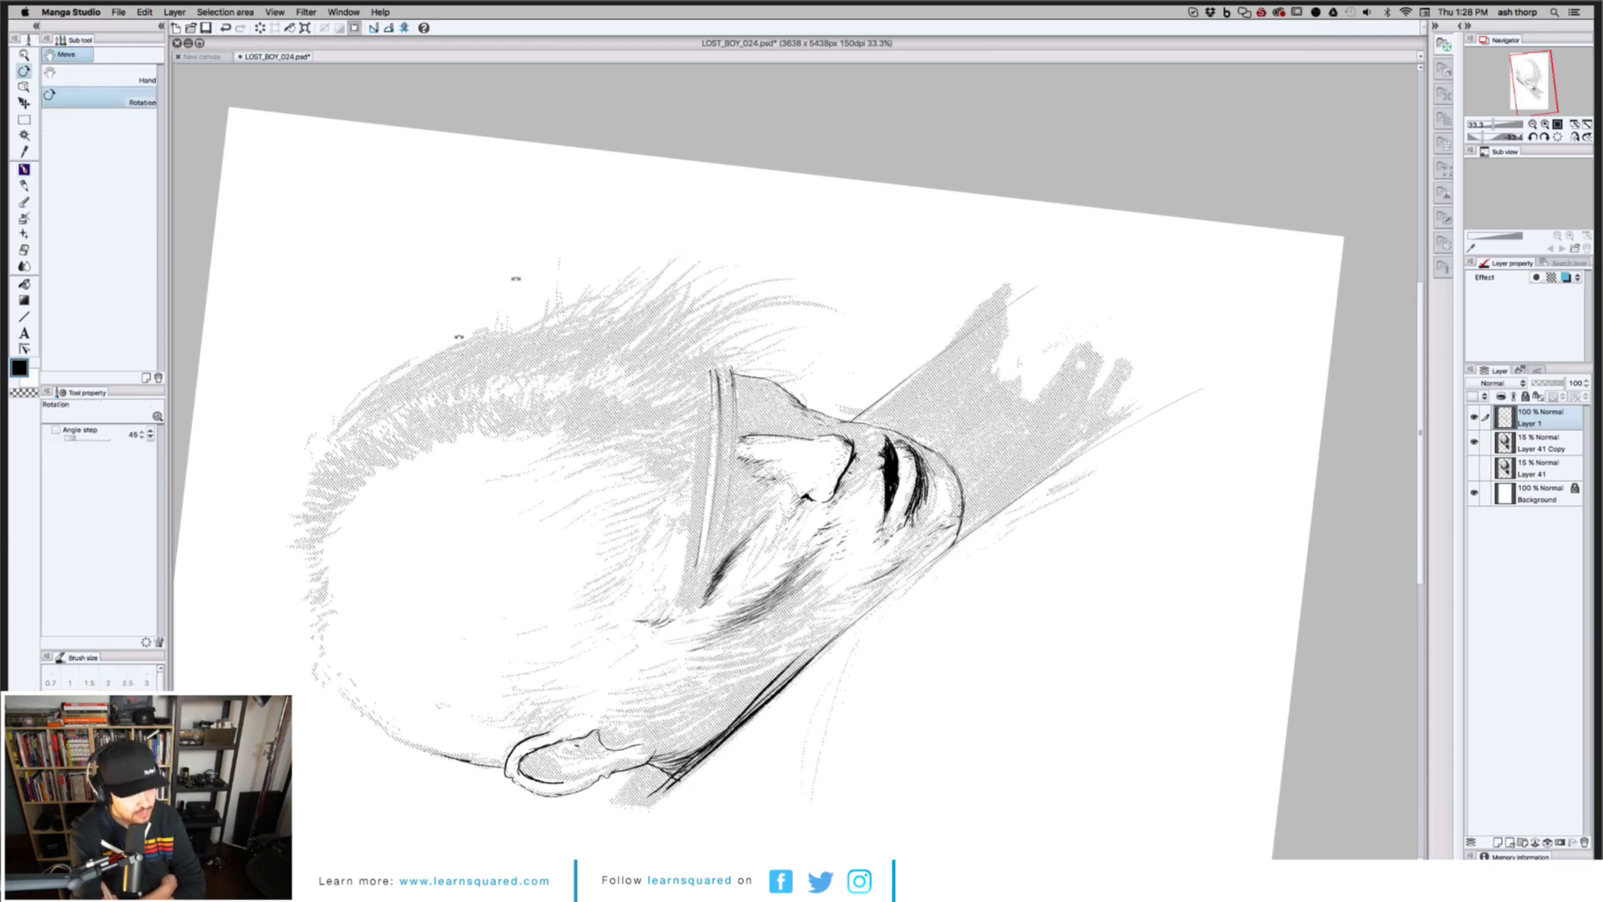
{"action": "left_click_drag", "start_coordinate": [516, 278], "coordinate": [706, 197]}
{"action": "key", "text": "ctrl+@"}
{"action": "key", "text": "p"}
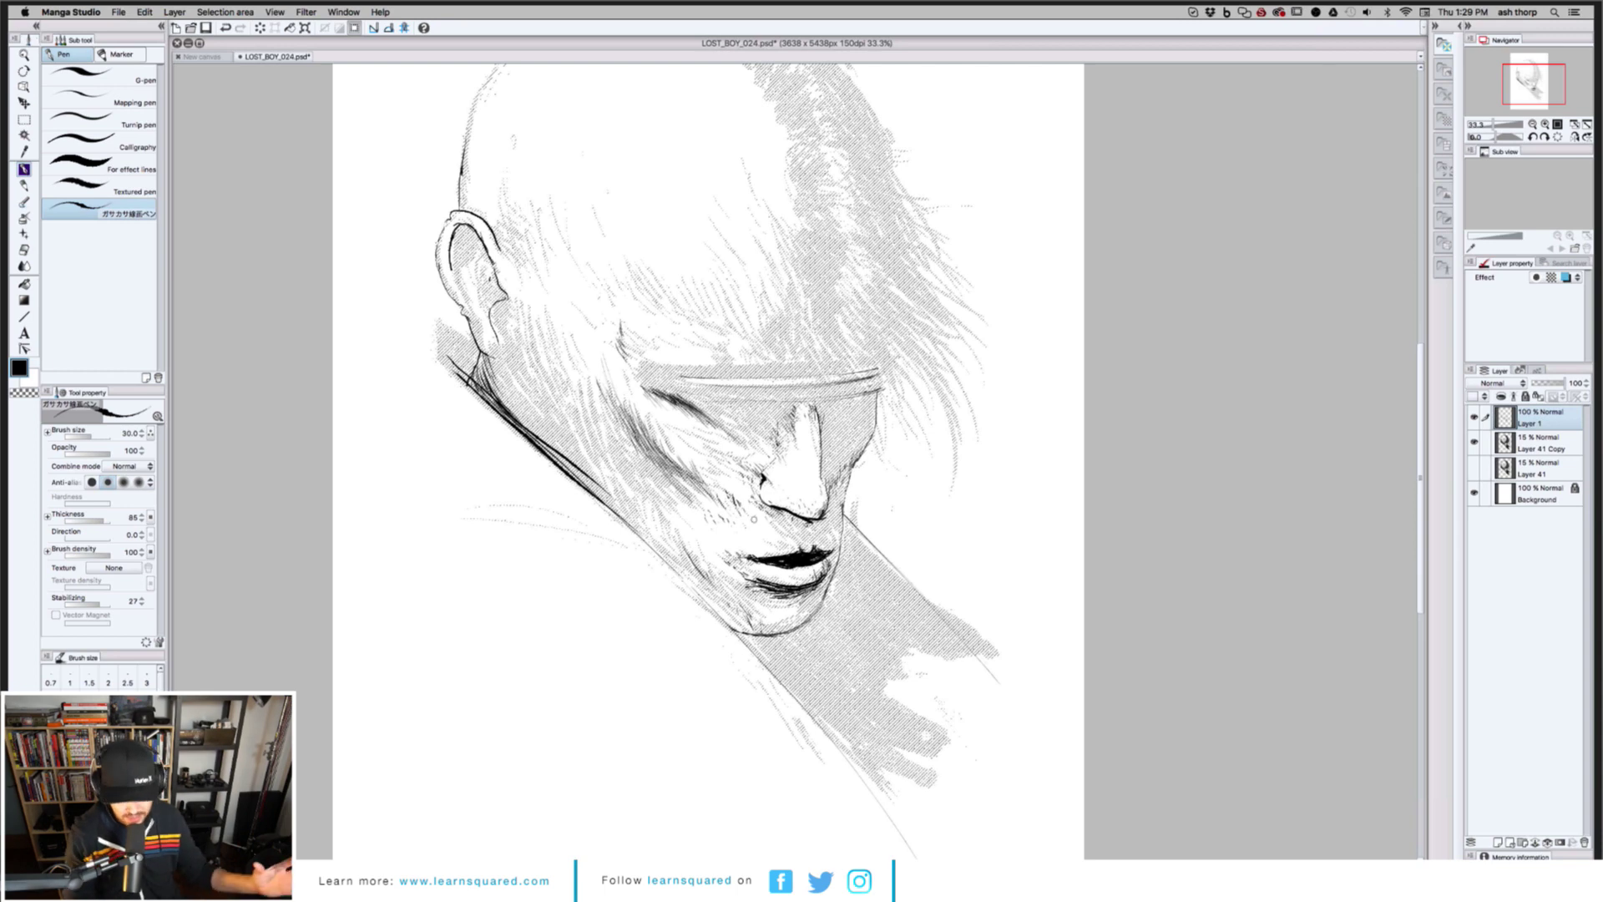
{"action": "key", "text": "e"}
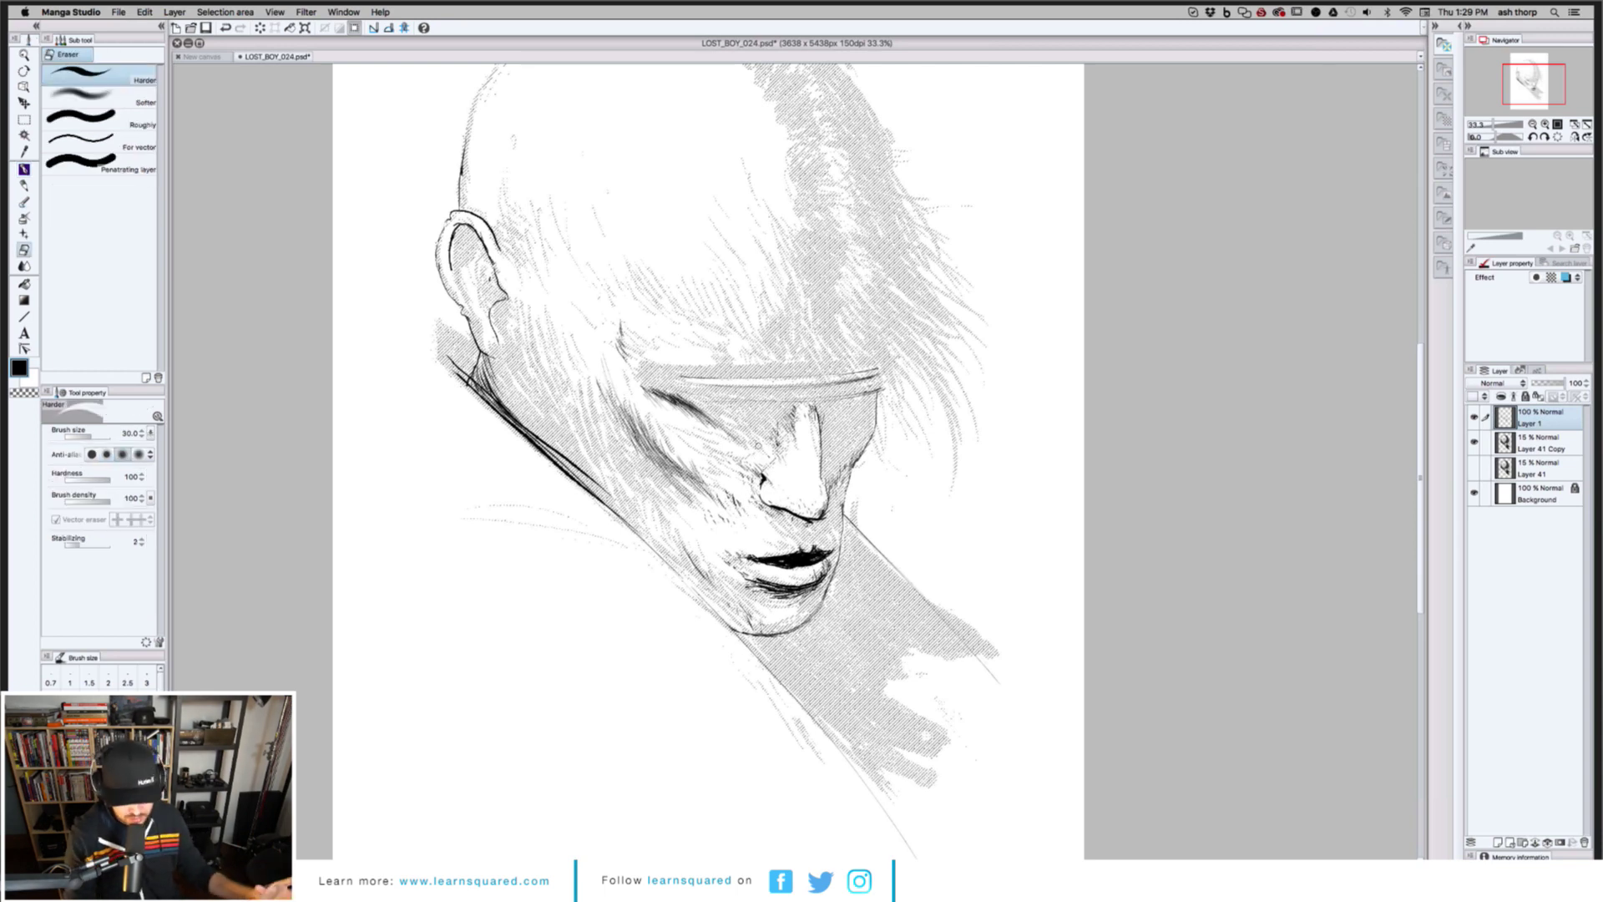
{"action": "key", "text": "b"}
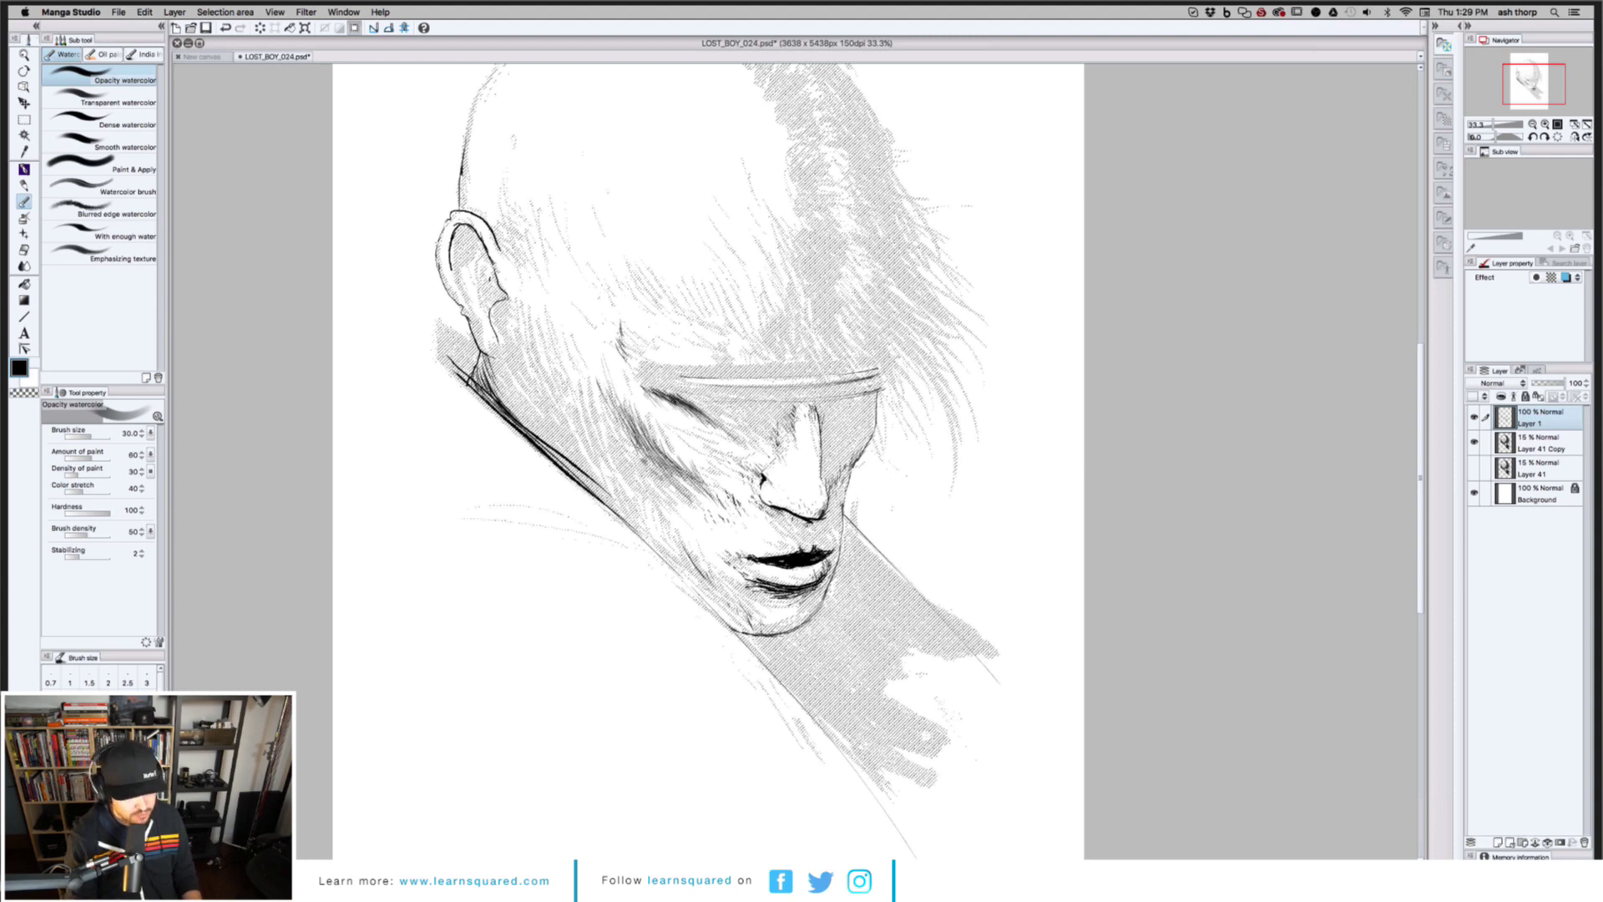
{"action": "key", "text": "p"}
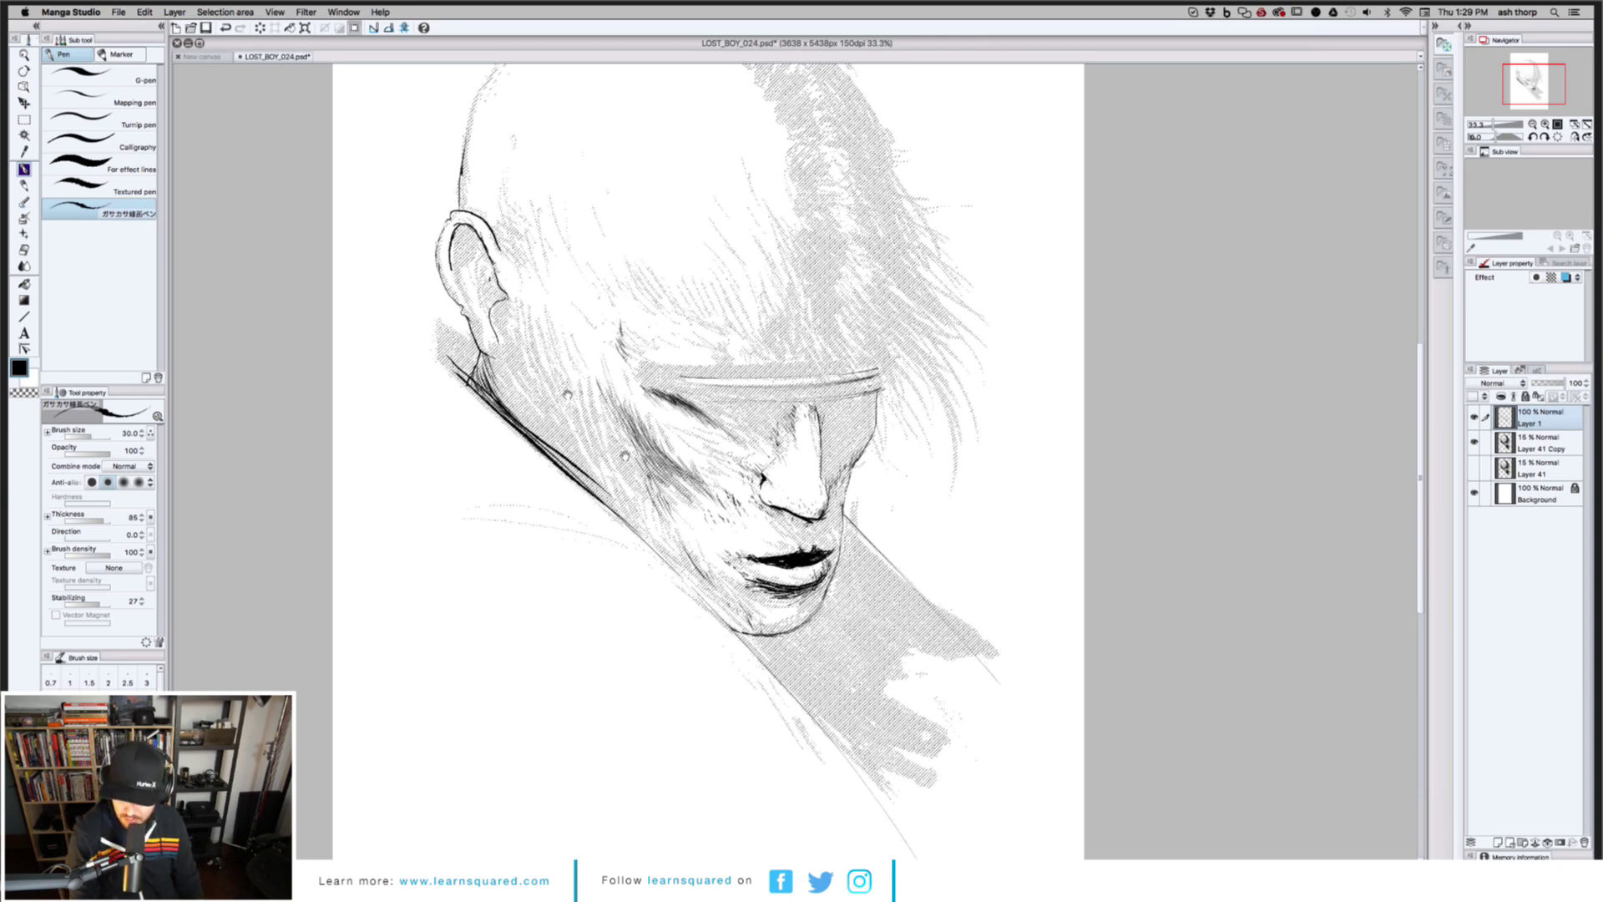
Ink a small rounded loop beneath the earlobe and hatch several strokes from it down along the jaw
{"action": "left_click_drag", "start_coordinate": [626, 456], "coordinate": [732, 573]}
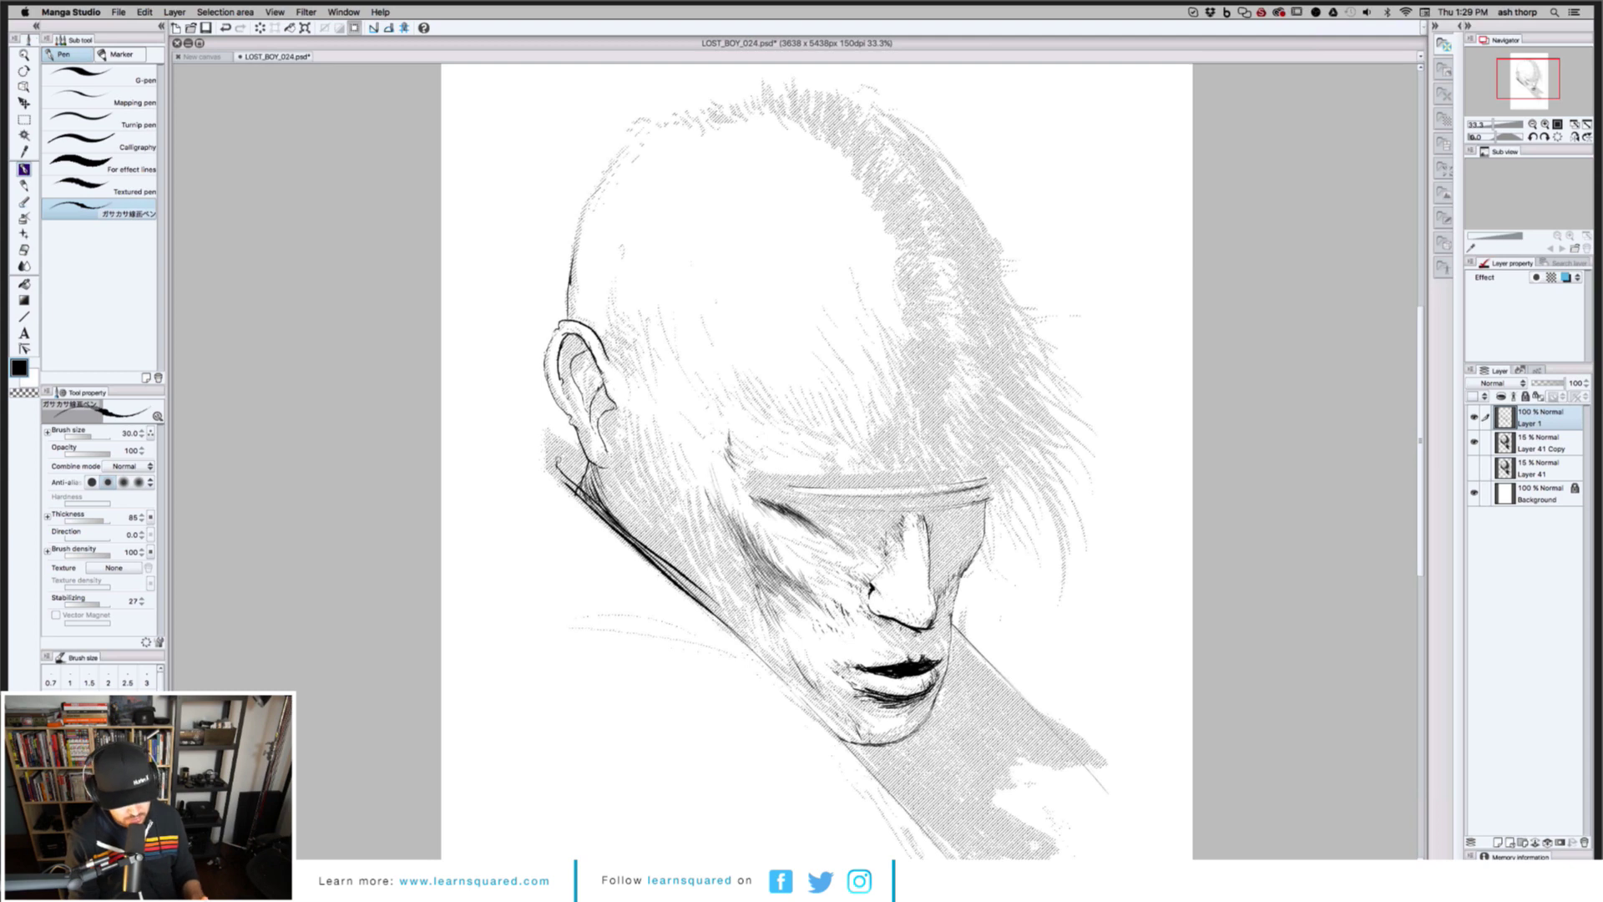
{"action": "left_click_drag", "start_coordinate": [561, 453], "coordinate": [587, 461]}
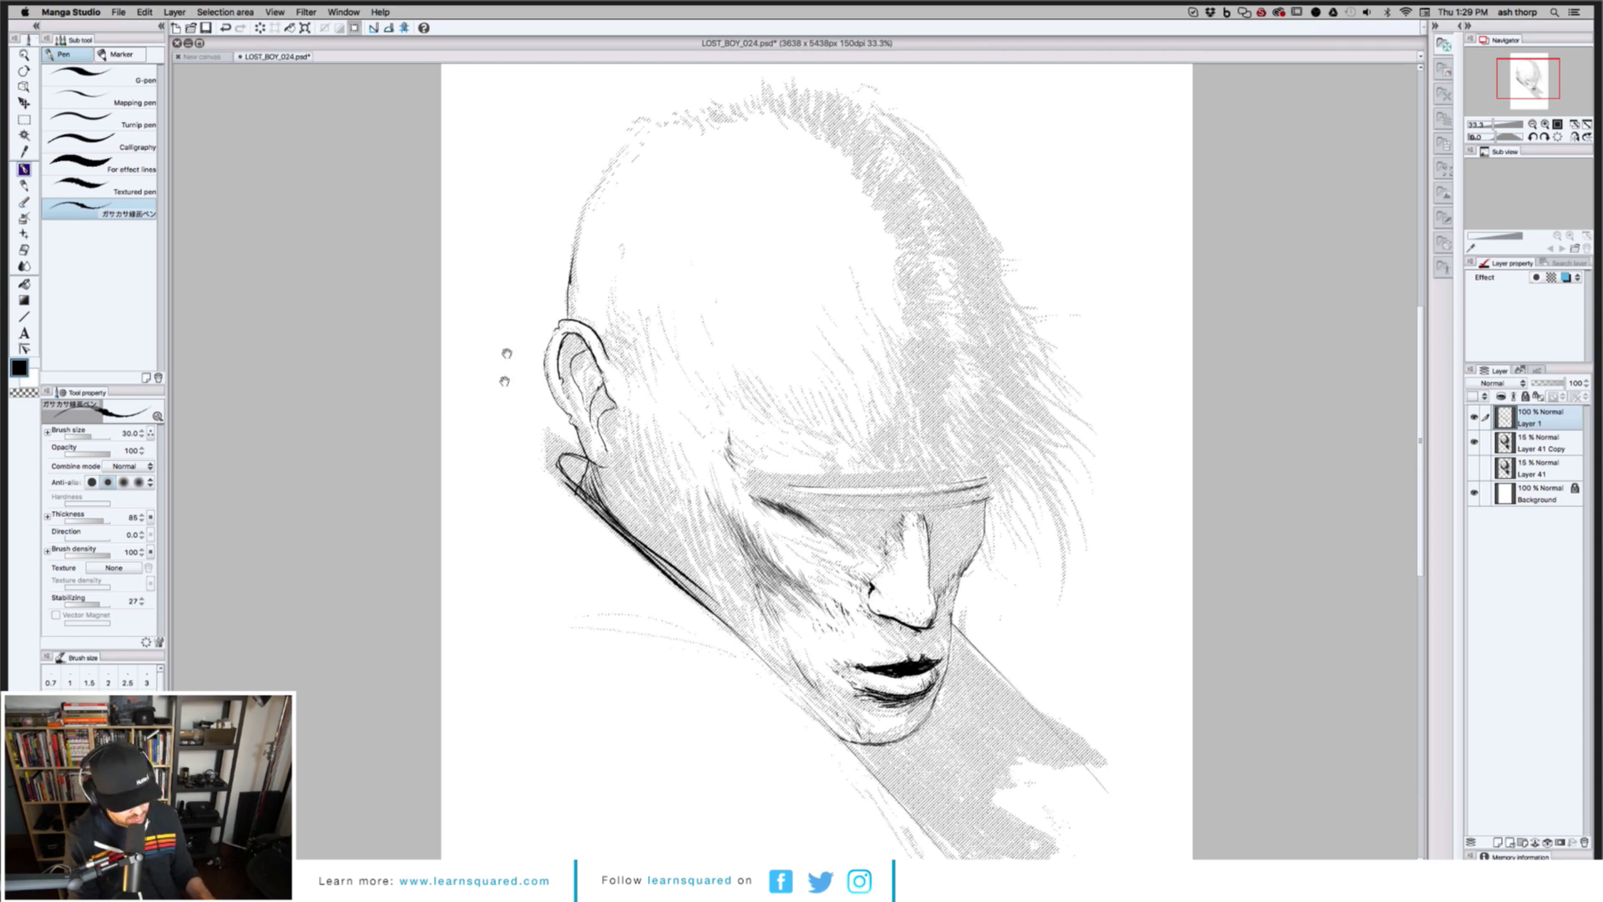
{"action": "left_click_drag", "start_coordinate": [505, 368], "coordinate": [500, 347]}
{"action": "left_click_drag", "start_coordinate": [610, 453], "coordinate": [654, 531]}
{"action": "left_click_drag", "start_coordinate": [596, 456], "coordinate": [654, 533]}
{"action": "left_click_drag", "start_coordinate": [599, 468], "coordinate": [639, 523]}
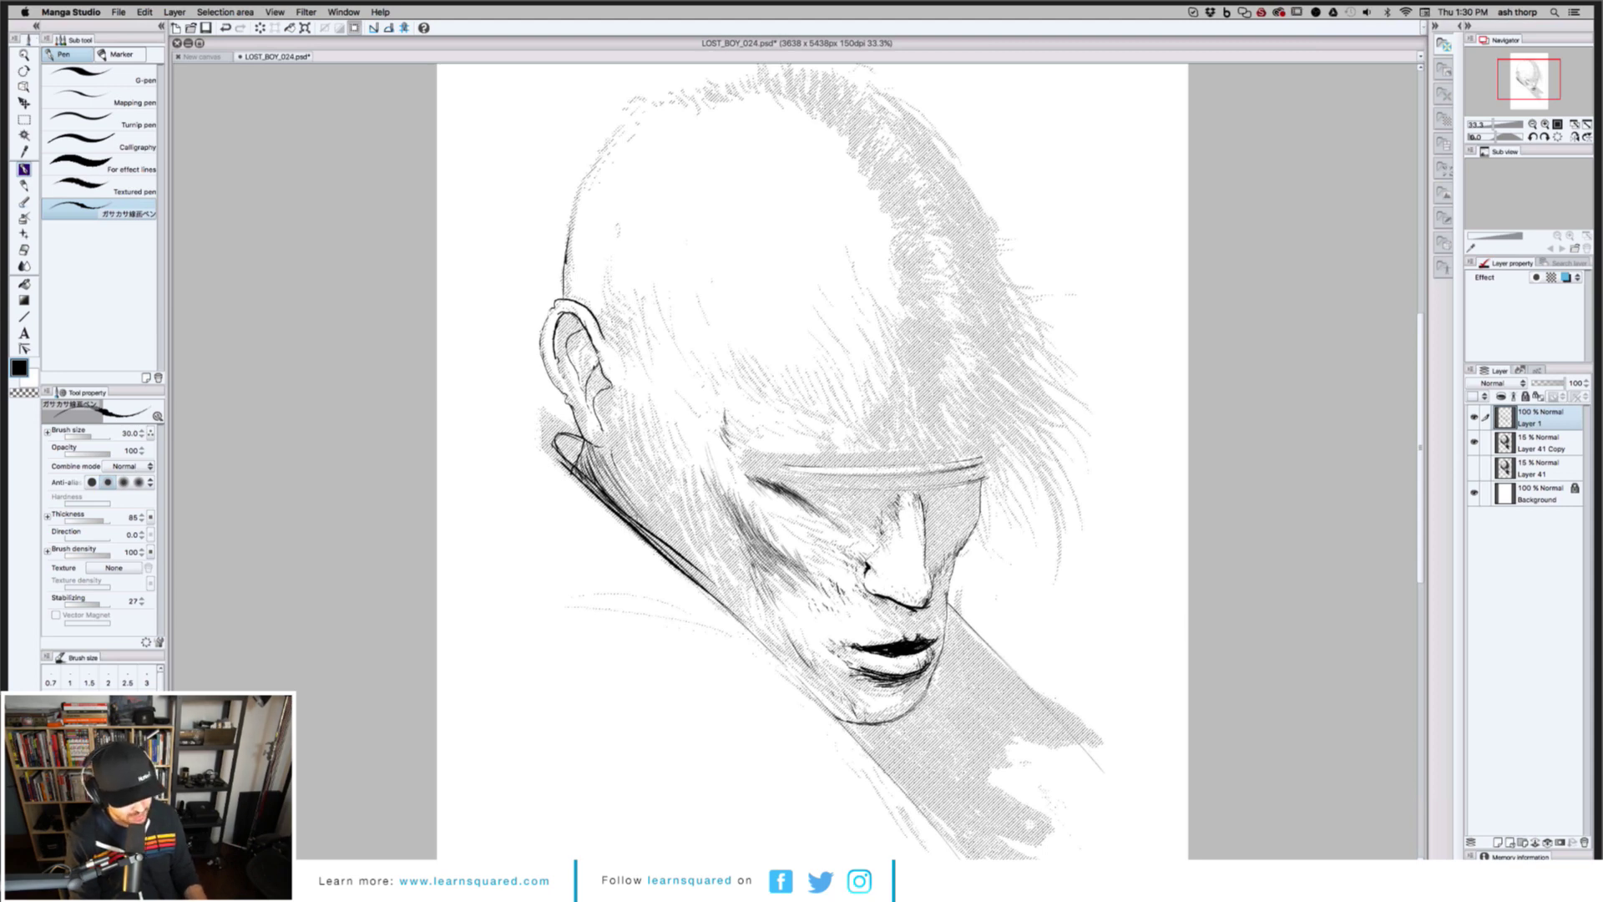
{"action": "mouse_move", "coordinate": [598, 468]}
{"action": "left_mouse_down"}
{"action": "mouse_move", "coordinate": [648, 529]}
{"action": "mouse_move", "coordinate": [632, 517]}
{"action": "left_mouse_up"}
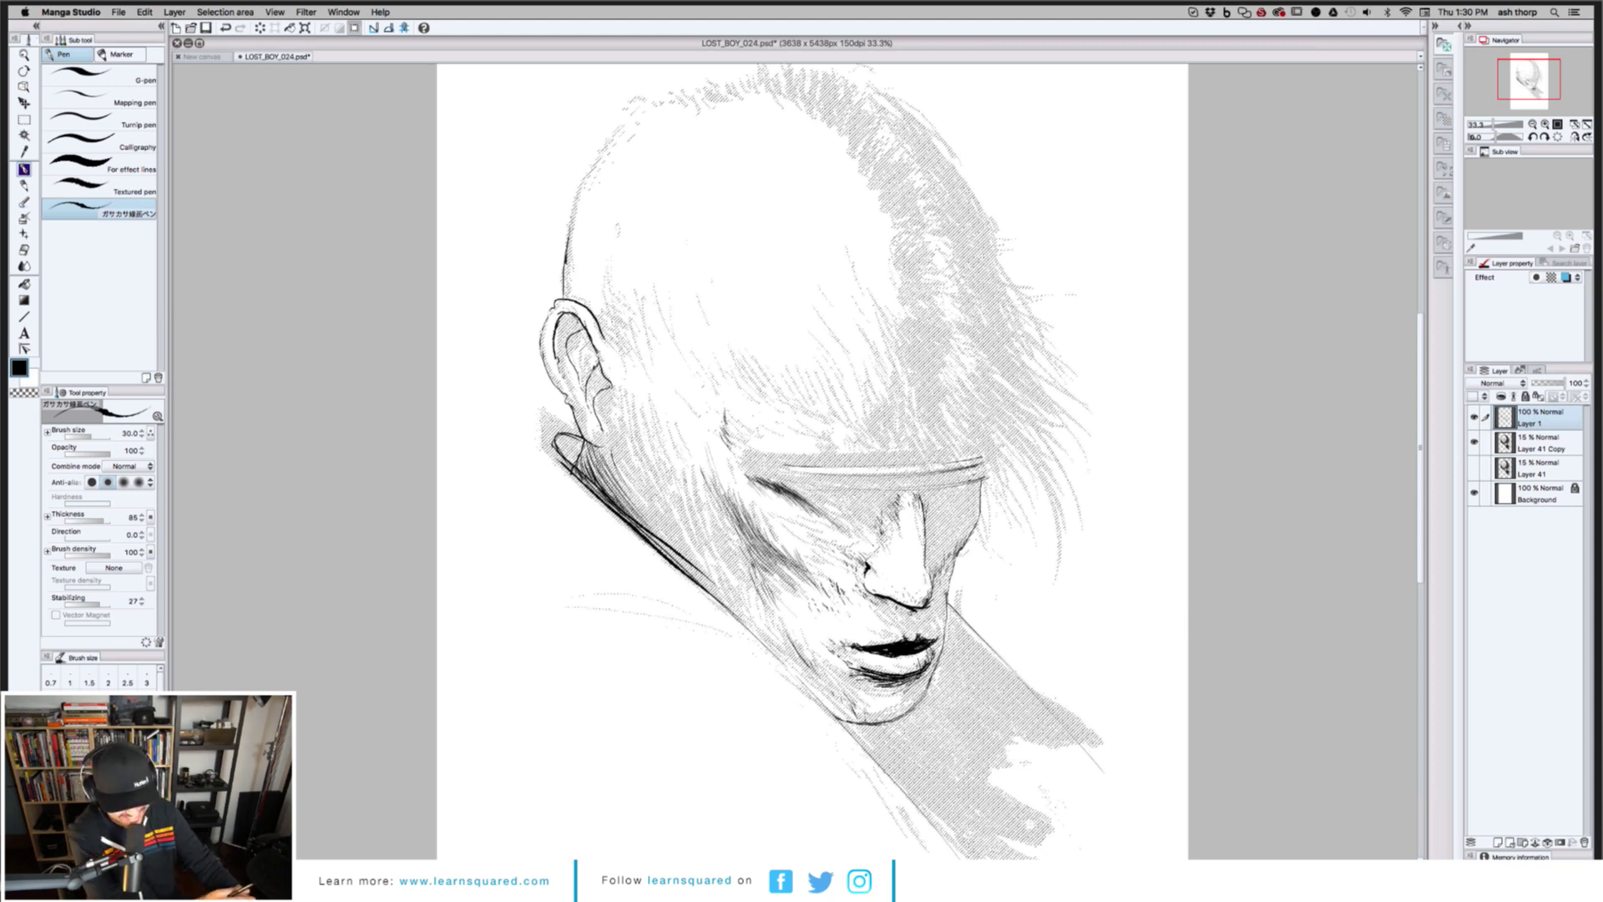
{"action": "left_click_drag", "start_coordinate": [612, 462], "coordinate": [650, 513]}
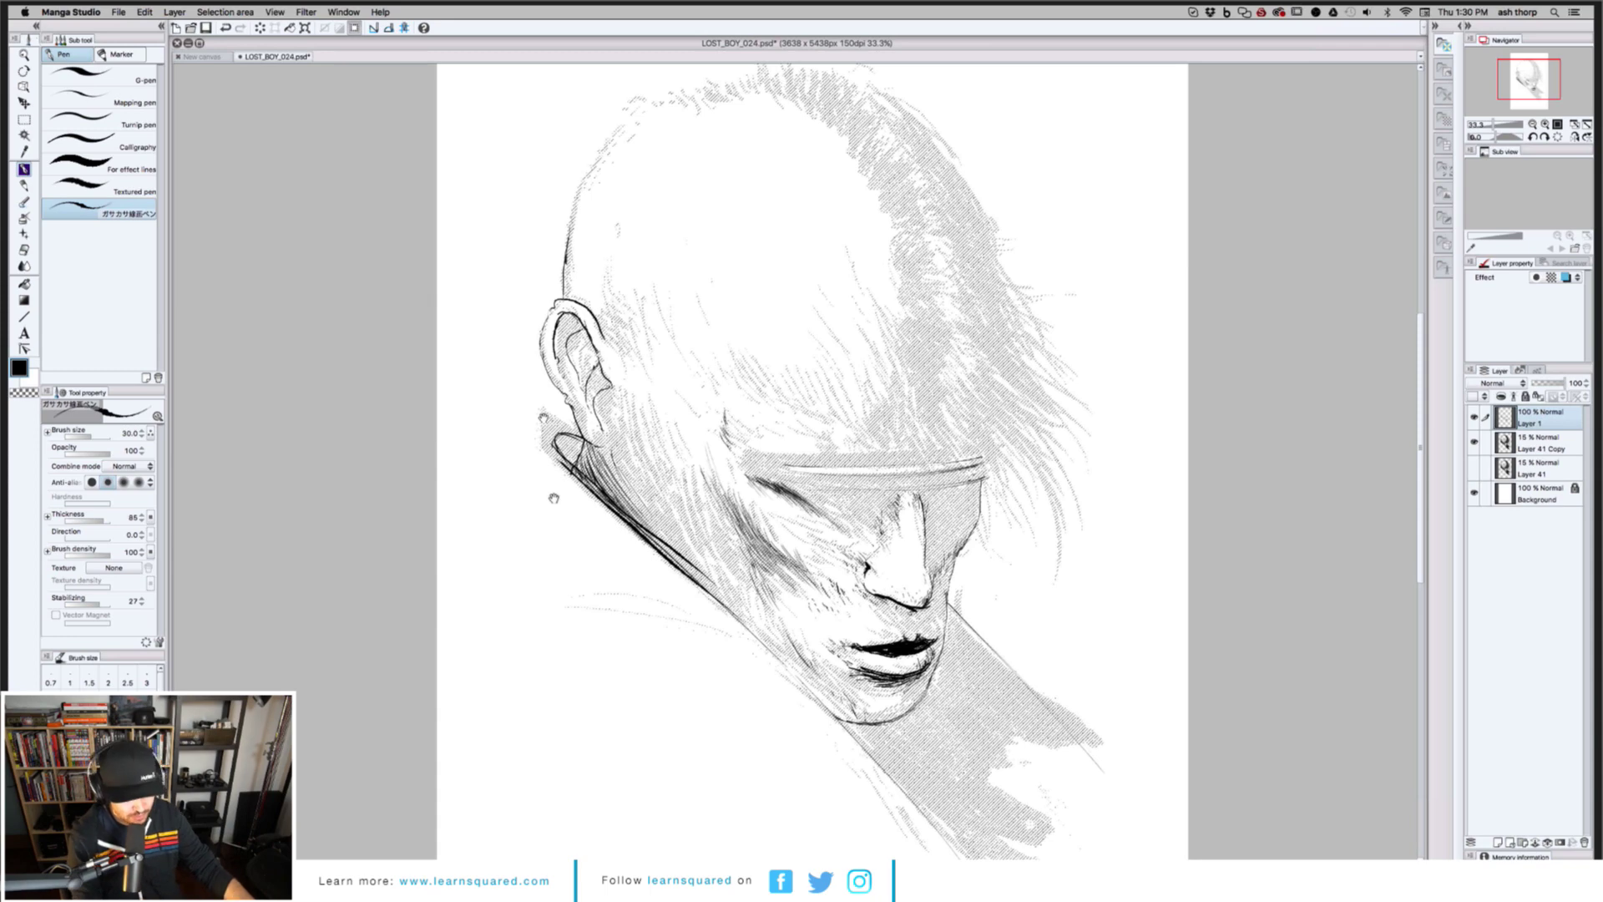
Set the pen's brush size to 40 and ink the back of the skull from above the ear upward
{"action": "left_click_drag", "start_coordinate": [554, 498], "coordinate": [566, 559]}
{"action": "left_click_drag", "start_coordinate": [567, 501], "coordinate": [575, 541]}
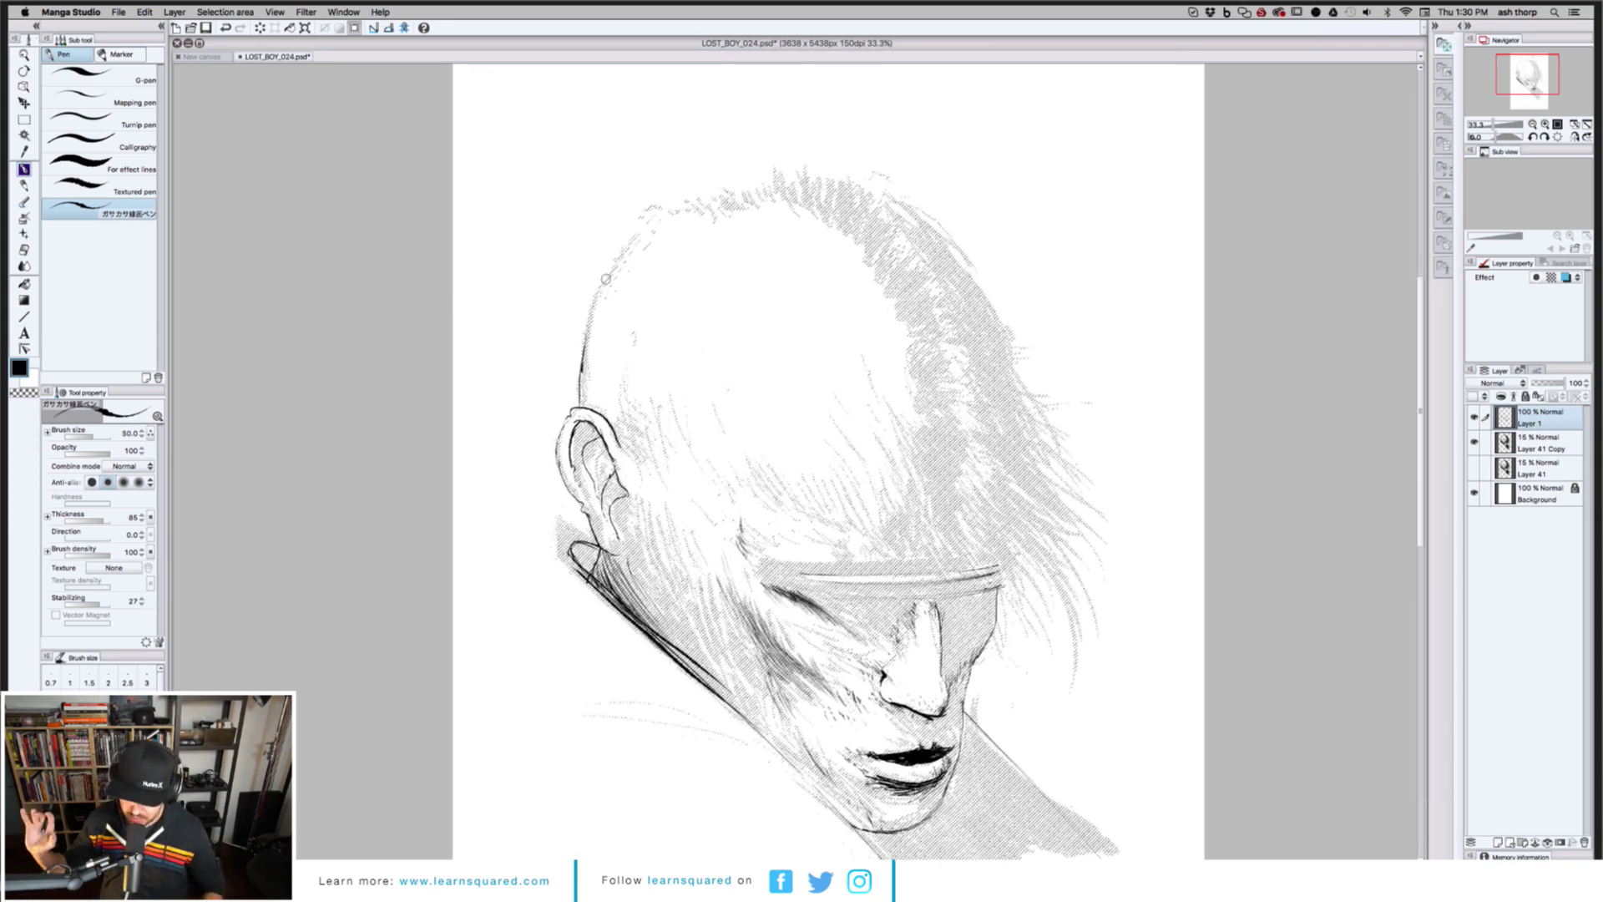
{"action": "key", "text": "bracketleft"}
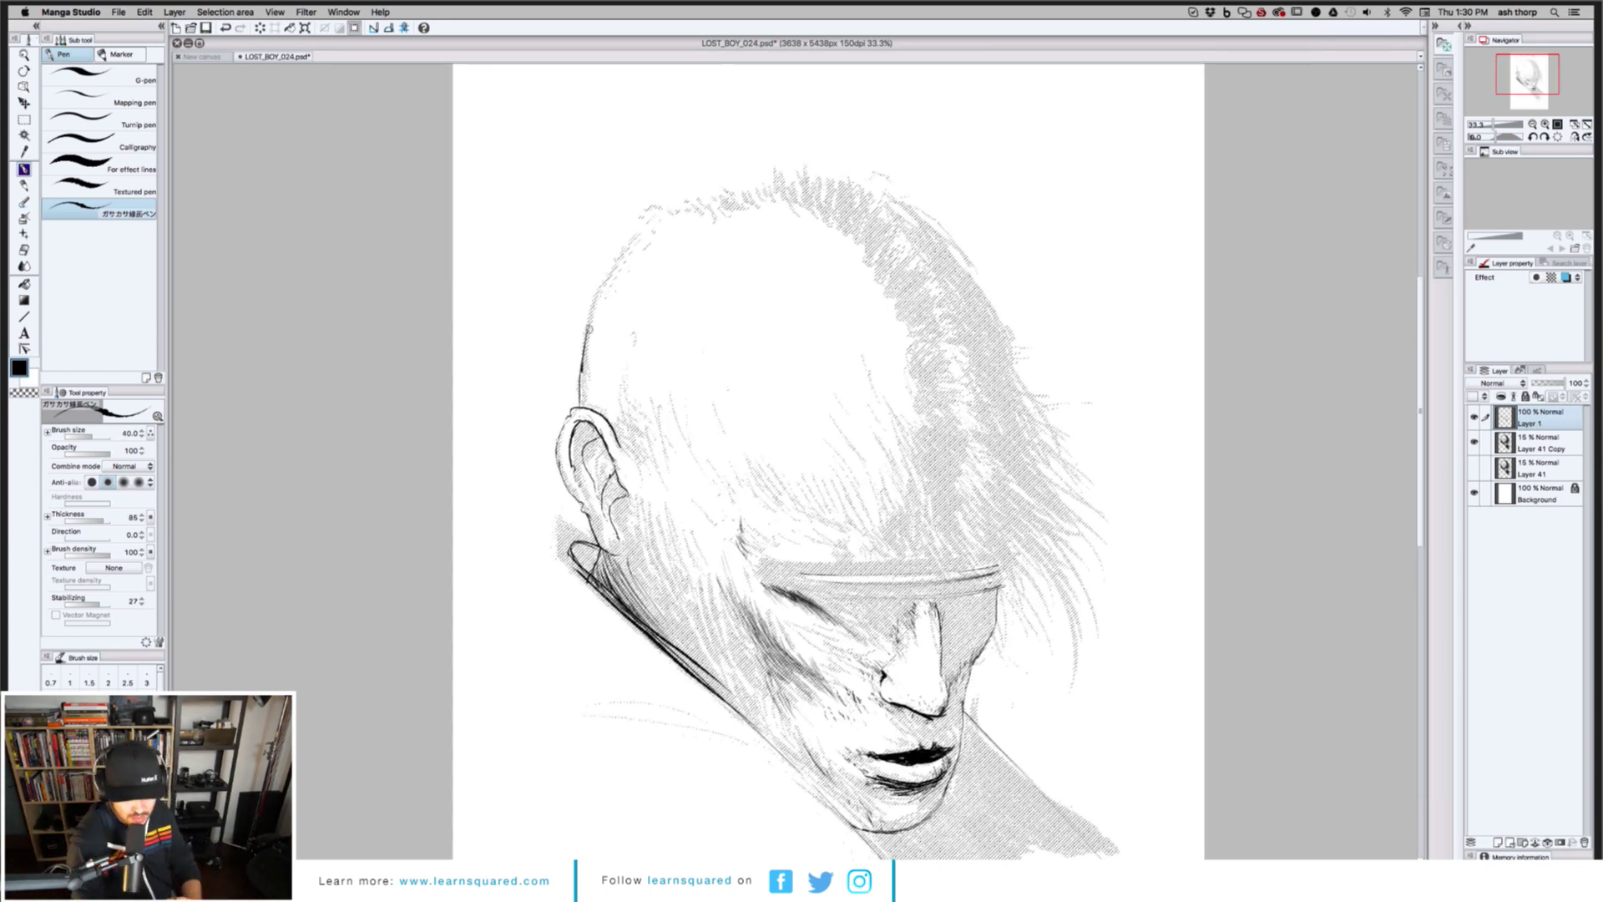
{"action": "mouse_move", "coordinate": [588, 332]}
{"action": "left_mouse_down"}
{"action": "mouse_move", "coordinate": [596, 293]}
{"action": "mouse_move", "coordinate": [657, 217]}
{"action": "left_mouse_up"}
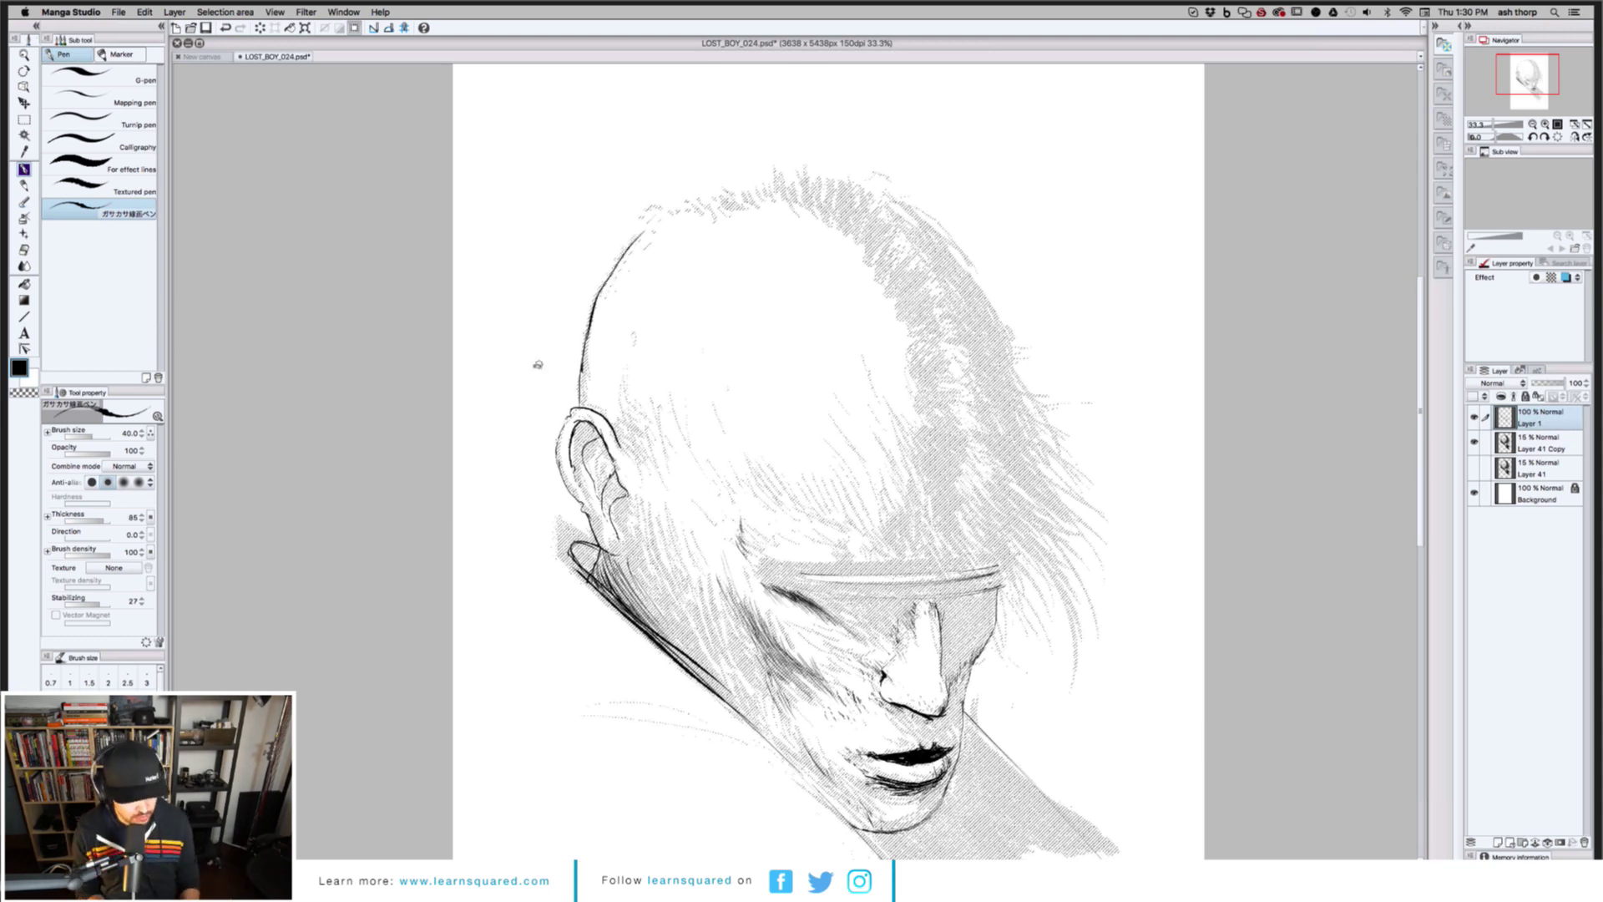
Extend the inked skull contour over the top of the head to the start of the hair
{"action": "key", "text": "r"}
{"action": "mouse_move", "coordinate": [525, 352]}
{"action": "left_mouse_down"}
{"action": "mouse_move", "coordinate": [595, 263]}
{"action": "mouse_move", "coordinate": [740, 217]}
{"action": "mouse_move", "coordinate": [907, 232]}
{"action": "left_mouse_up"}
{"action": "key", "text": "p"}
{"action": "mouse_move", "coordinate": [943, 230]}
{"action": "left_mouse_down"}
{"action": "mouse_move", "coordinate": [1024, 327]}
{"action": "mouse_move", "coordinate": [948, 232]}
{"action": "mouse_move", "coordinate": [994, 279]}
{"action": "left_mouse_up"}
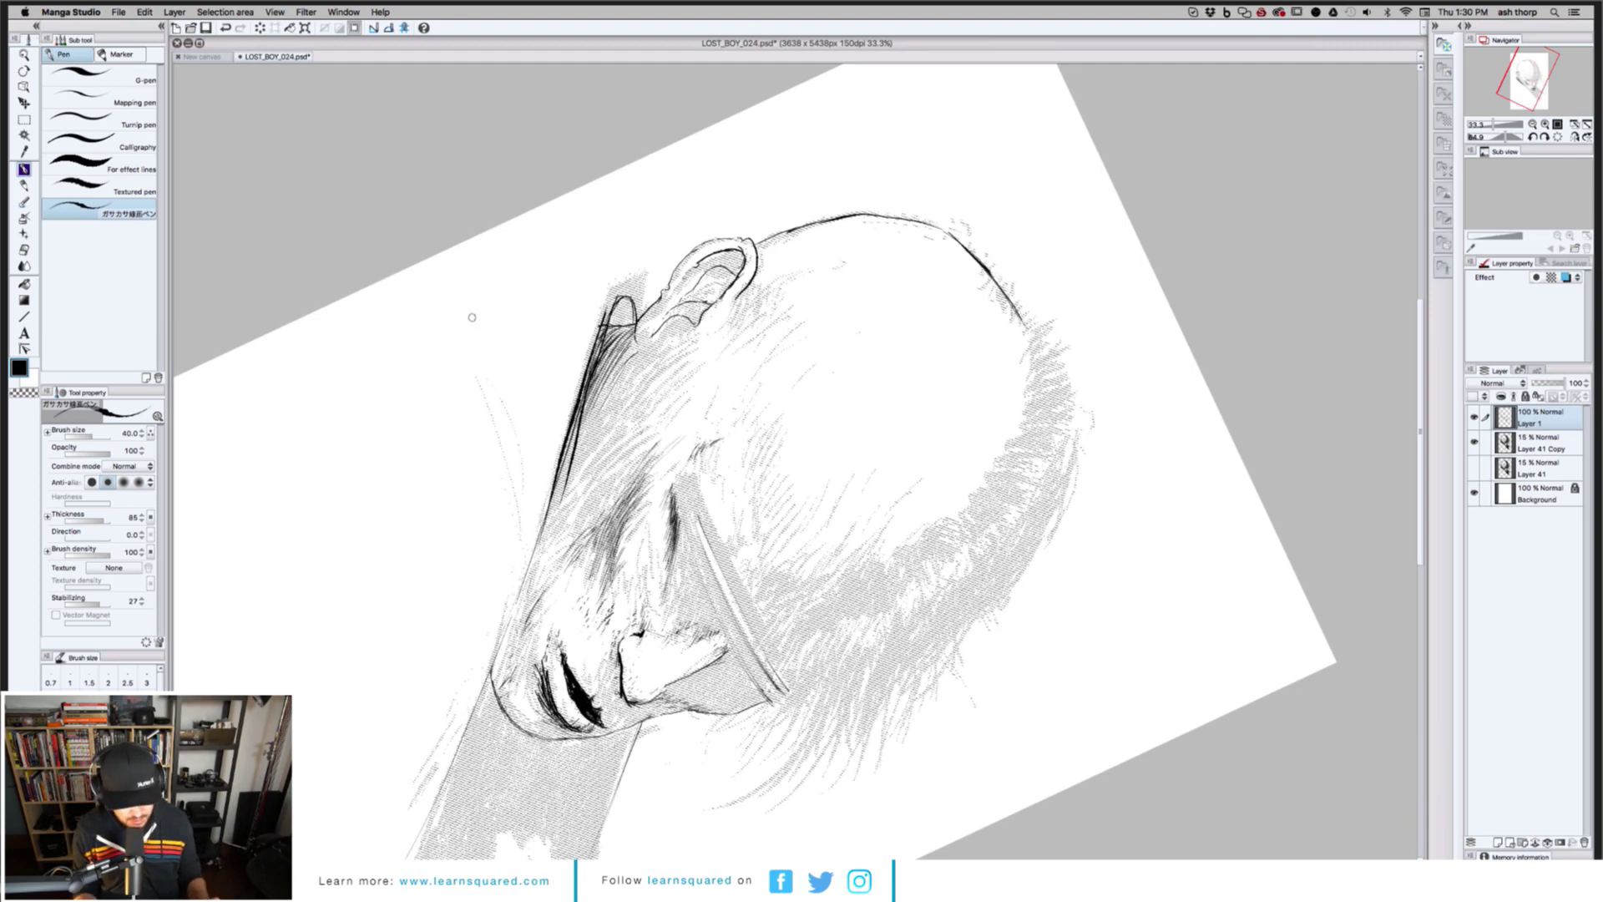
{"action": "key", "text": "r"}
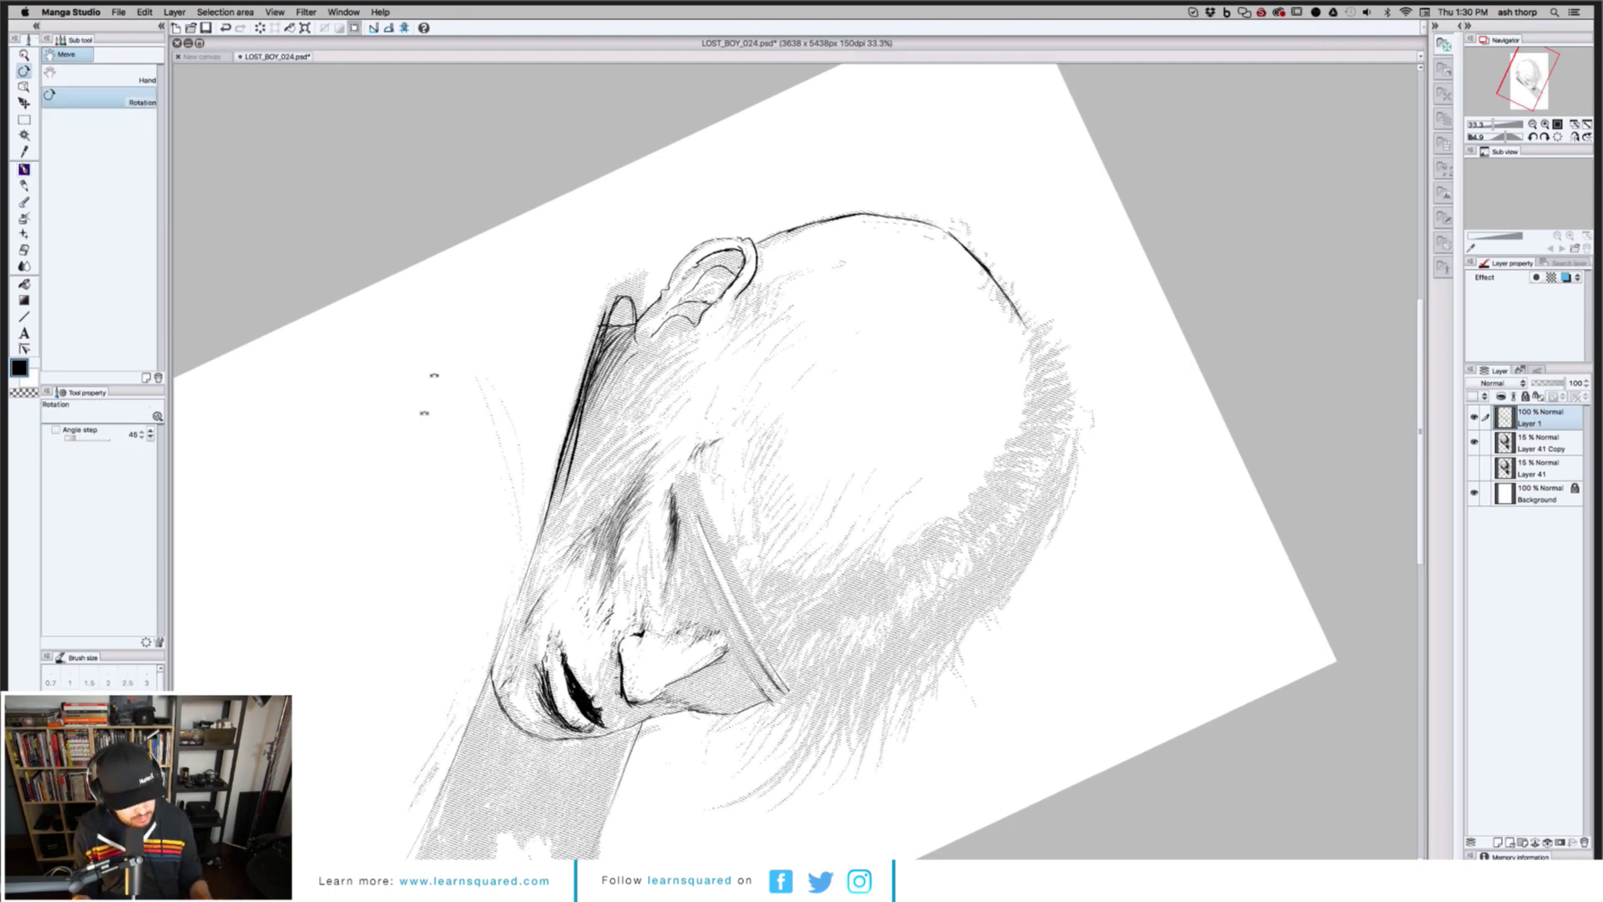
{"action": "left_click_drag", "start_coordinate": [433, 367], "coordinate": [460, 638]}
{"action": "key", "text": "p"}
{"action": "key", "text": "ctrl+@"}
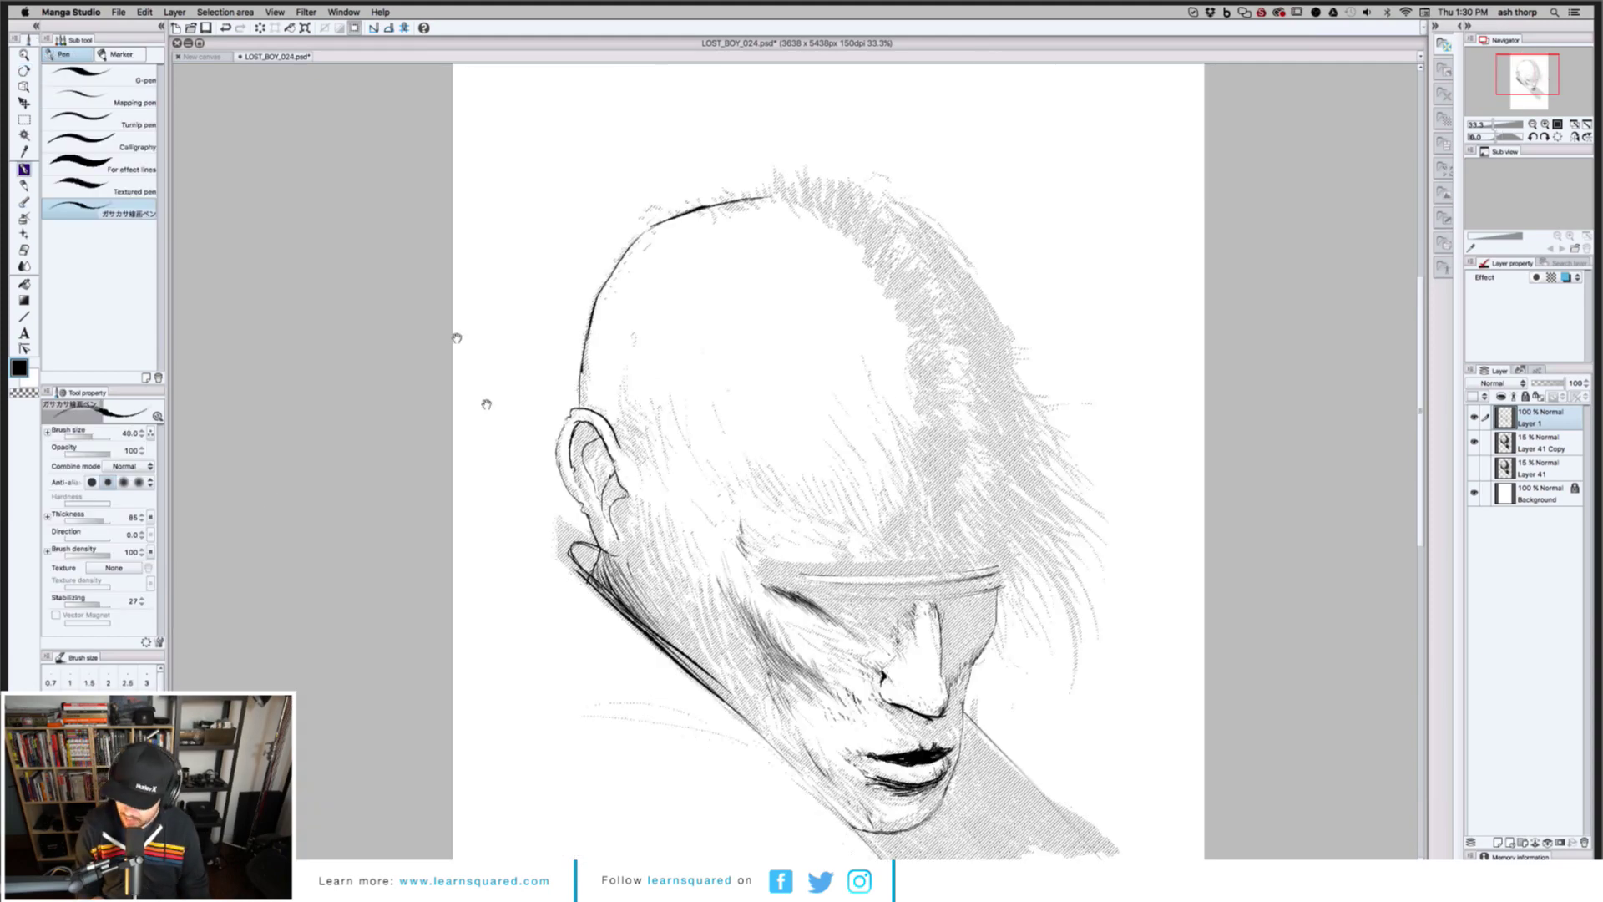
{"action": "mouse_move", "coordinate": [486, 404]}
{"action": "left_mouse_down"}
{"action": "mouse_move", "coordinate": [455, 336]}
{"action": "mouse_move", "coordinate": [462, 348]}
{"action": "left_mouse_up"}
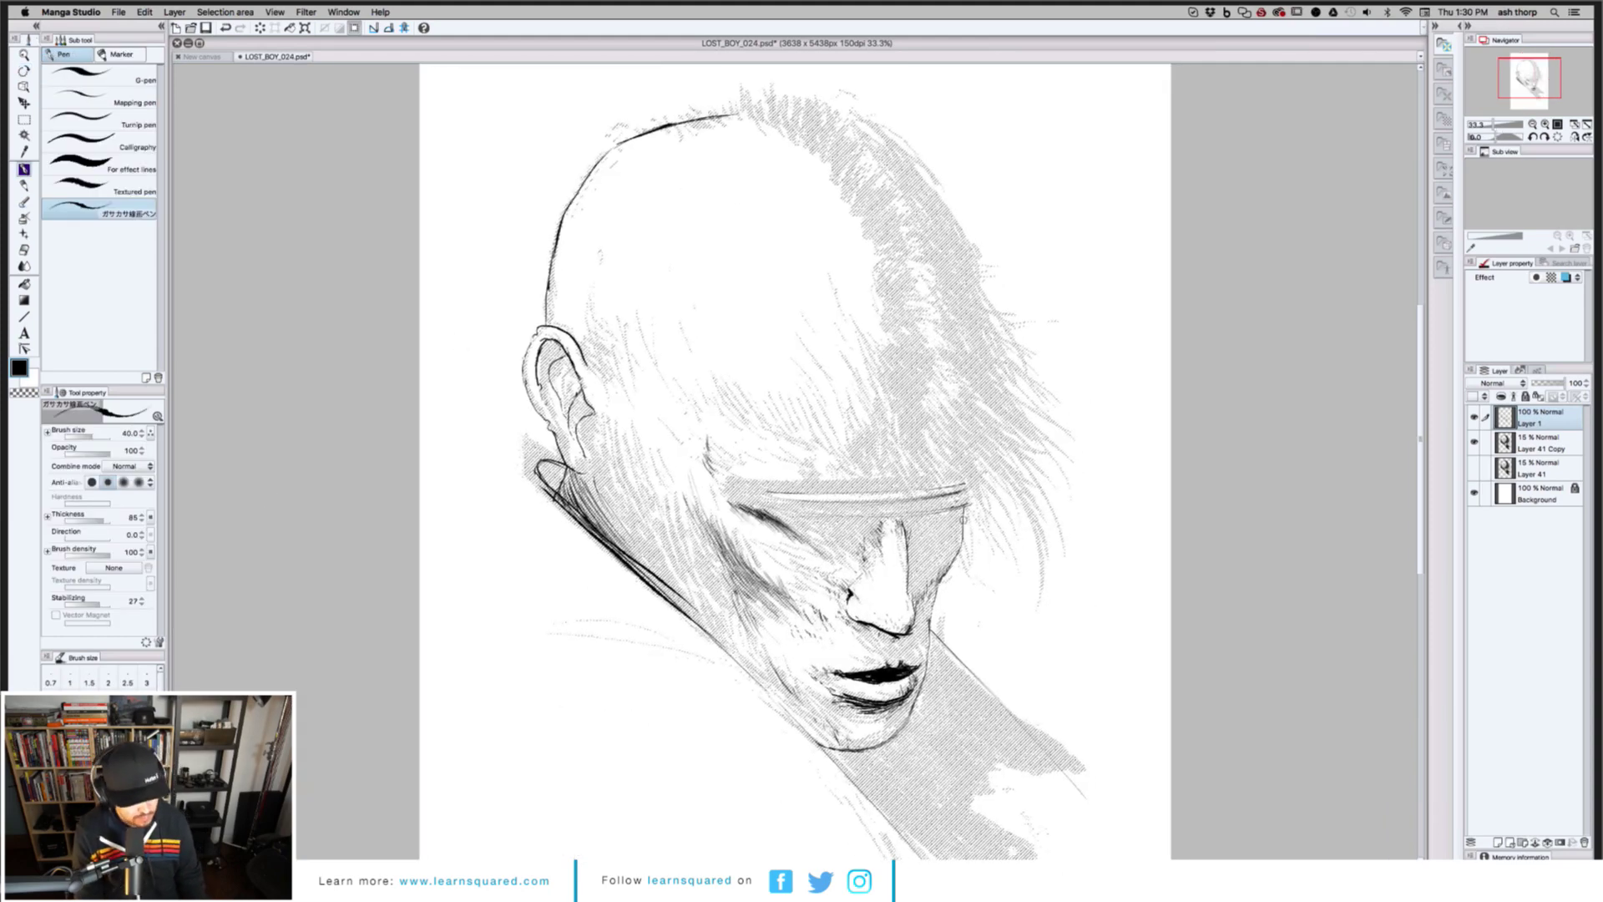
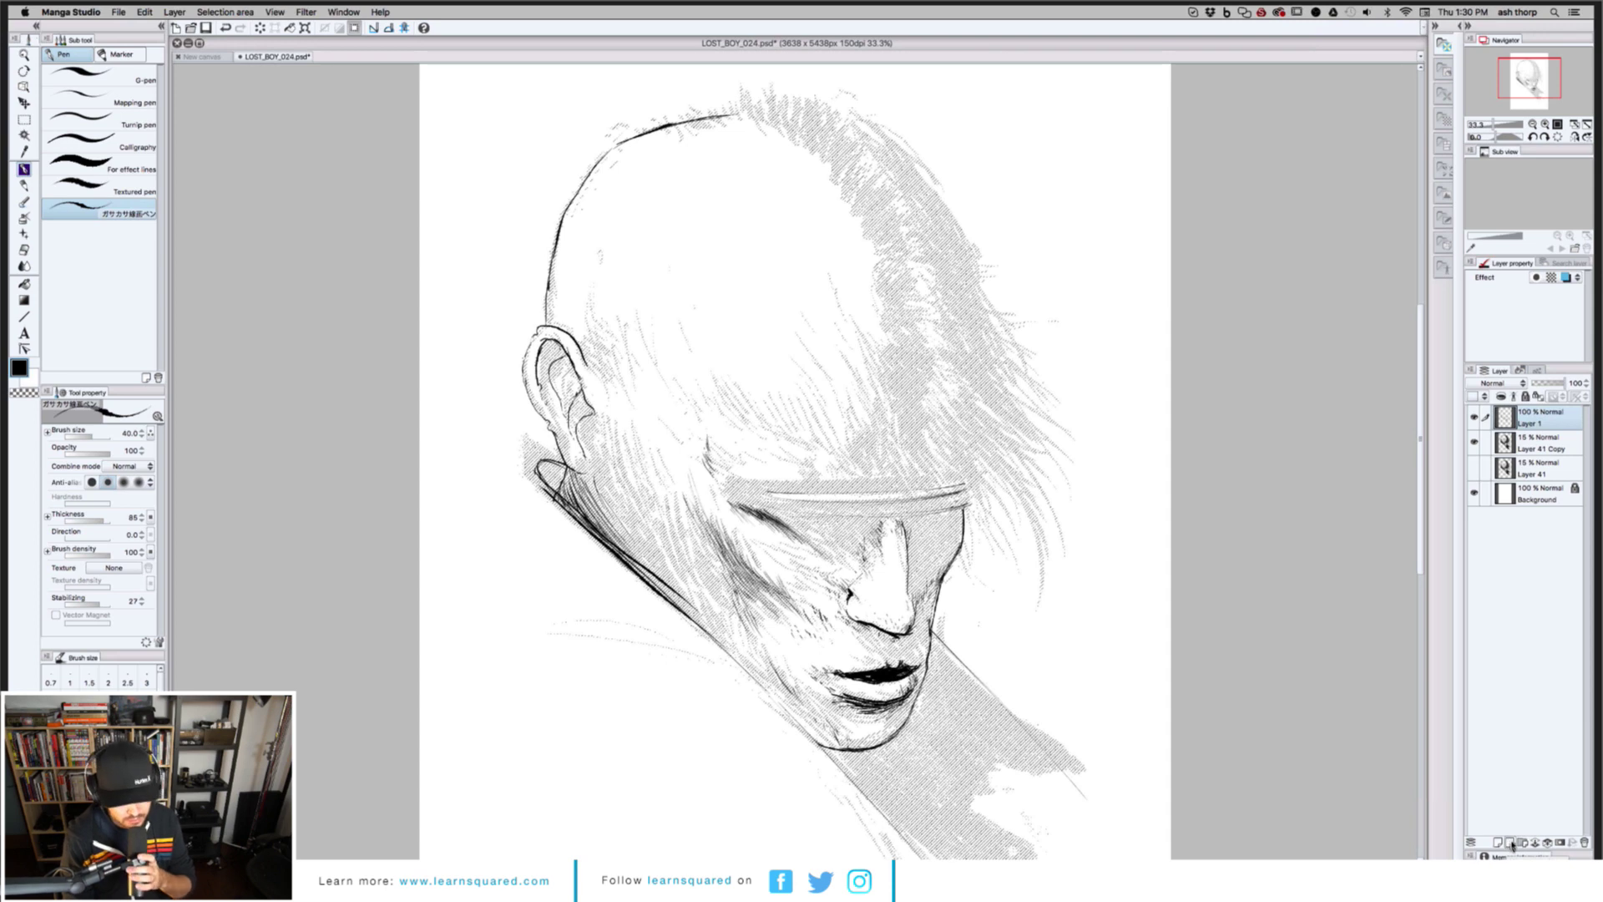
Add a new vector layer above Layer 1 and ink the edges of the eye band on it
{"action": "left_click", "coordinate": [1509, 843]}
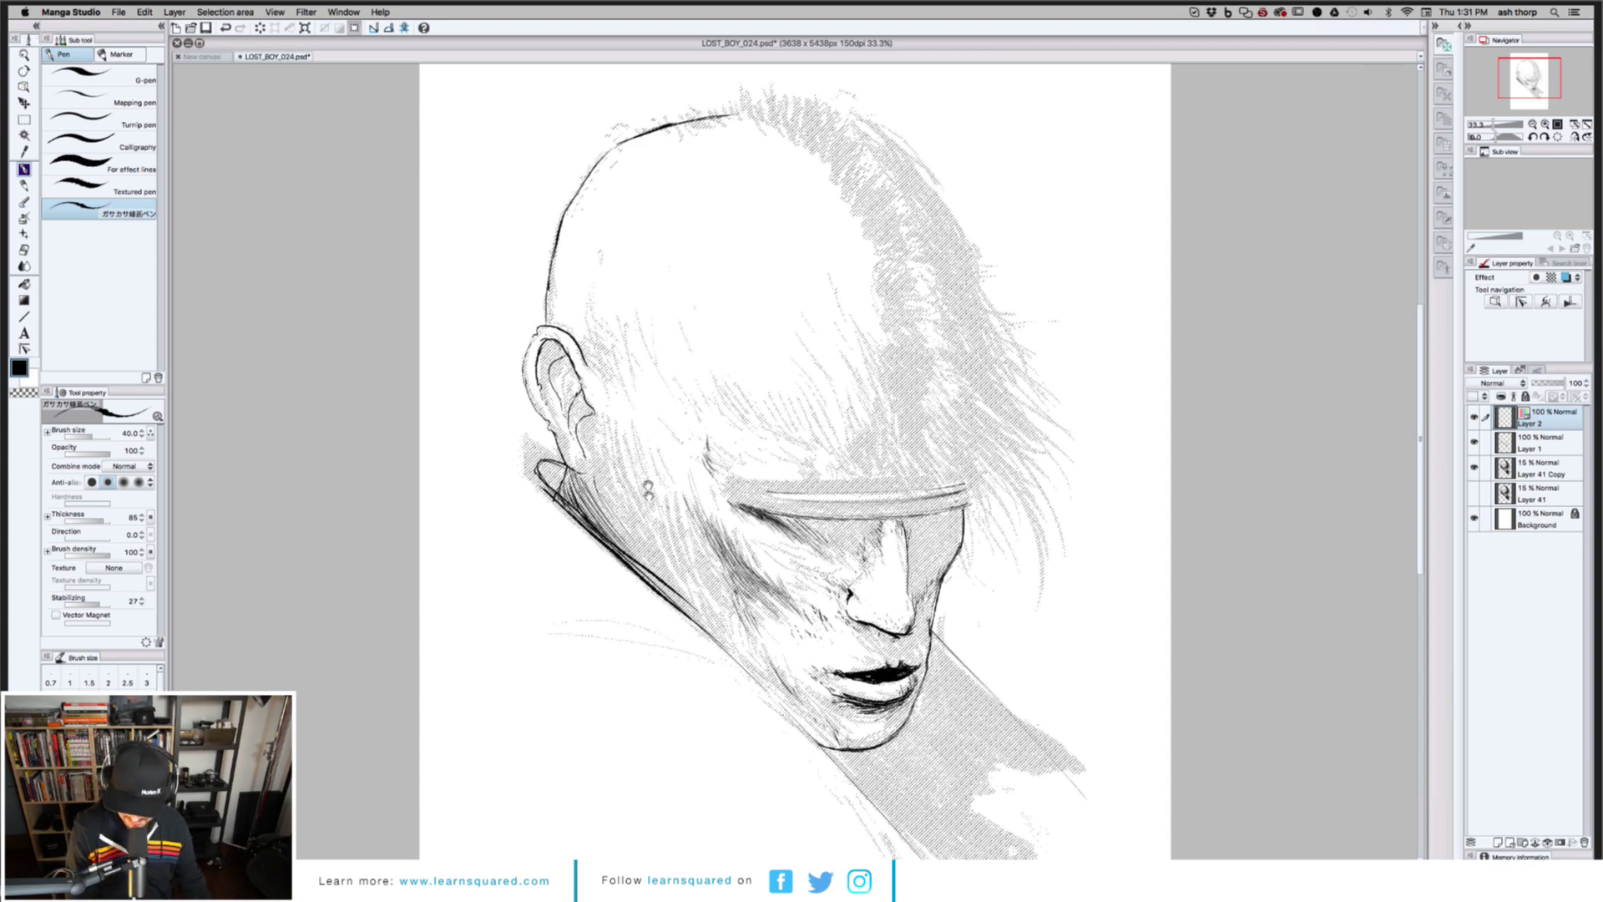
{"action": "scroll", "coordinate": [647, 484], "scroll_direction": "down", "scroll_amount": 2}
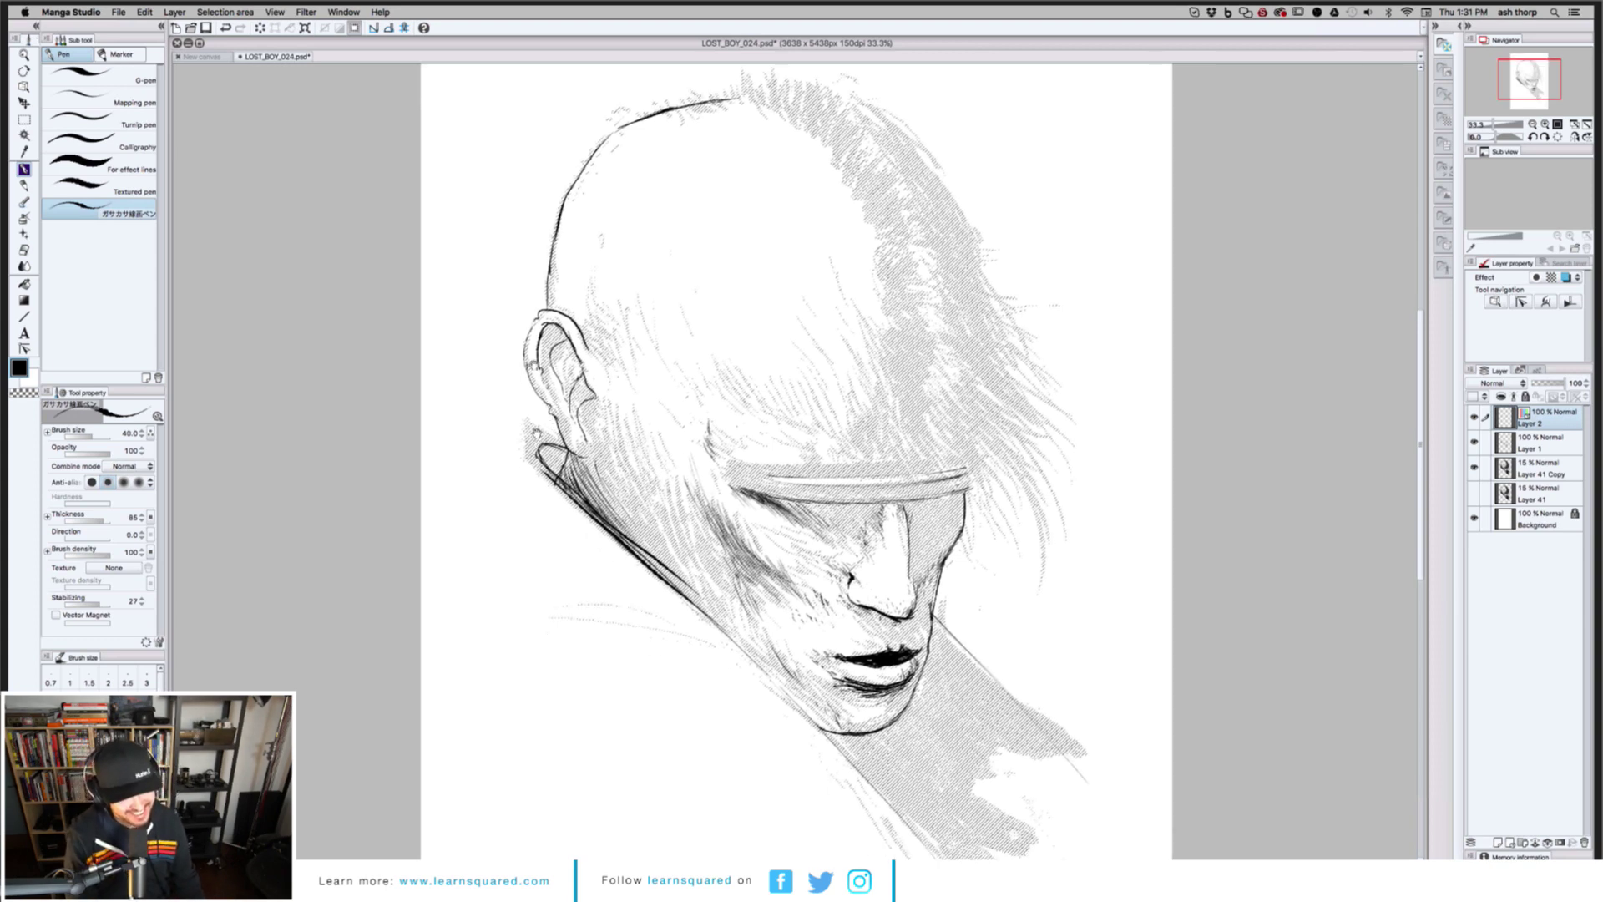
{"action": "scroll", "coordinate": [534, 367], "scroll_direction": "down", "scroll_amount": 5}
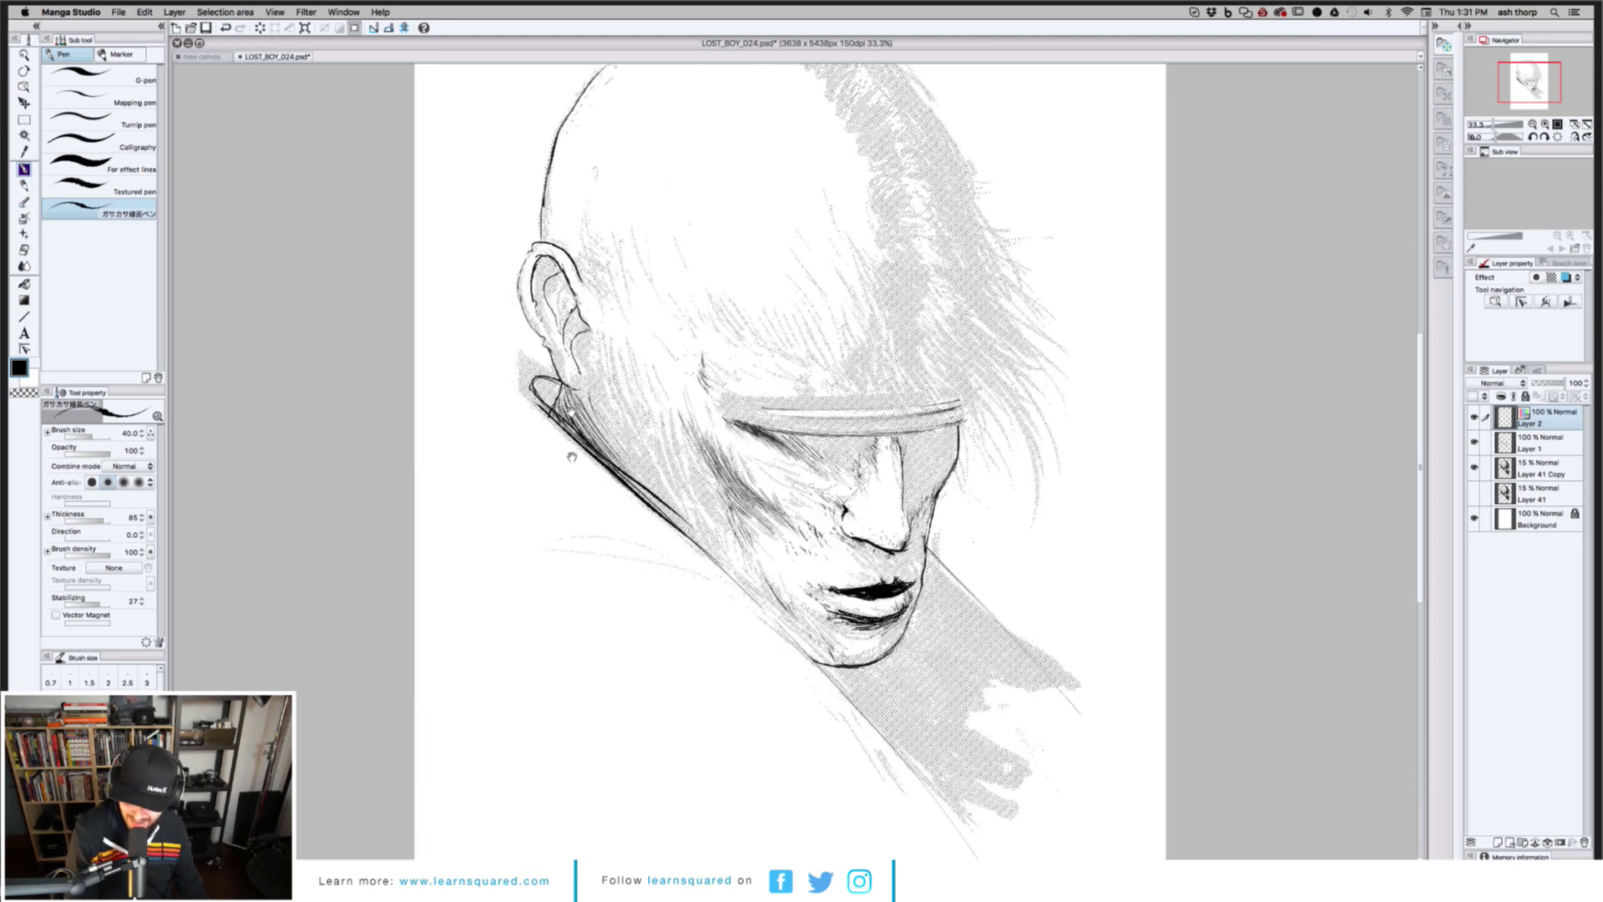
{"action": "scroll", "coordinate": [1076, 628], "scroll_direction": "down", "scroll_amount": 3}
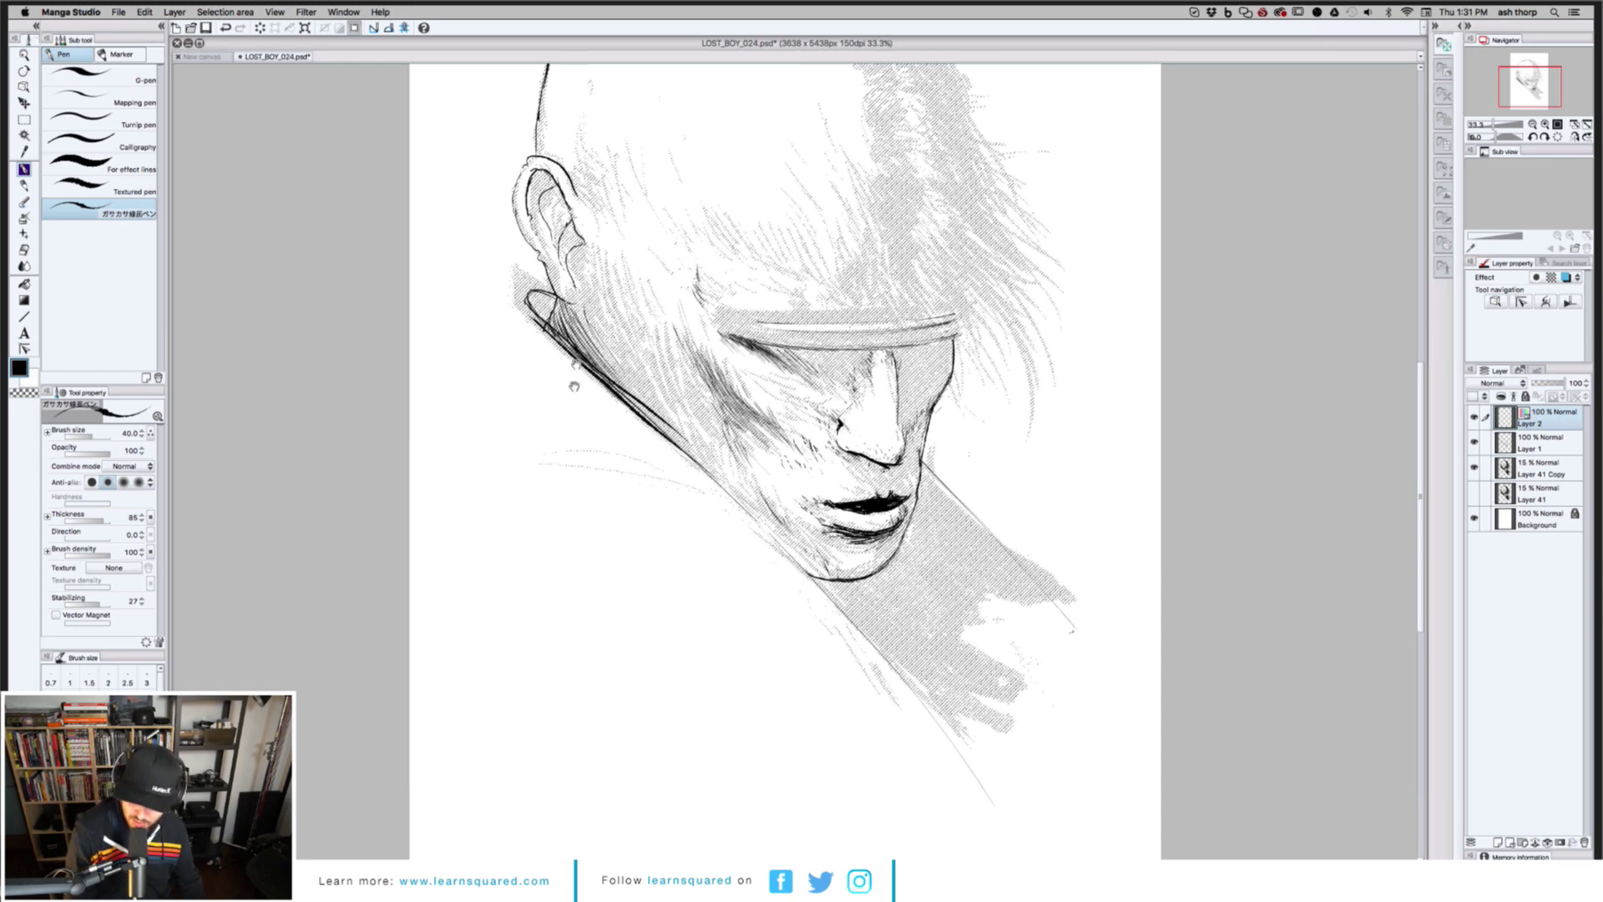
{"action": "scroll", "coordinate": [582, 501], "scroll_direction": "up", "scroll_amount": 7}
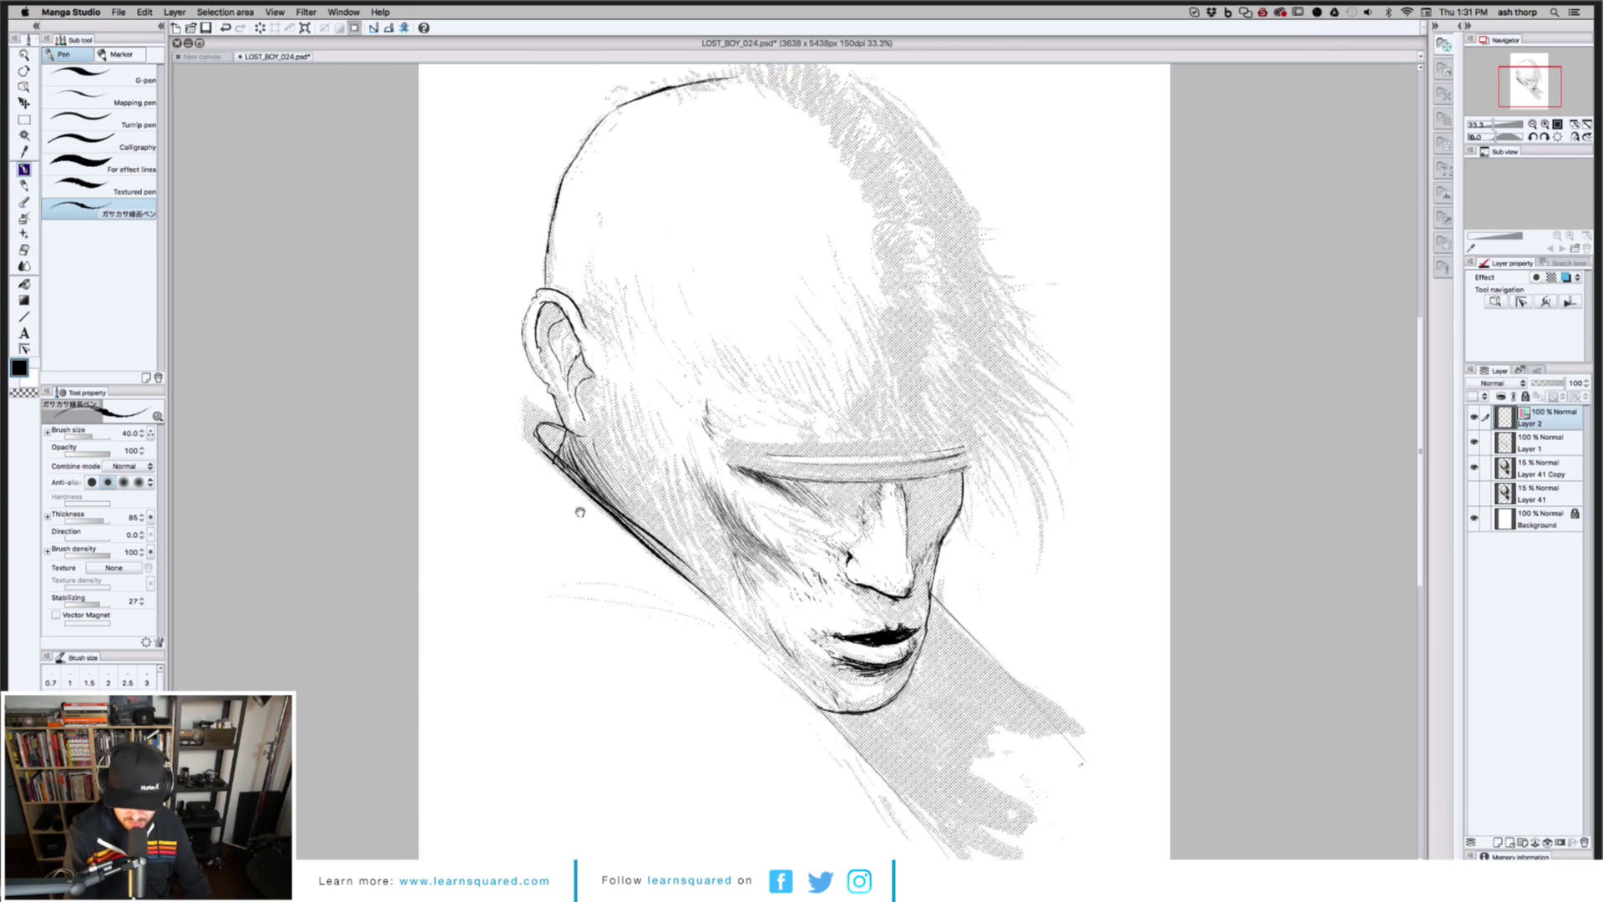
{"action": "left_click_drag", "start_coordinate": [581, 512], "coordinate": [581, 514]}
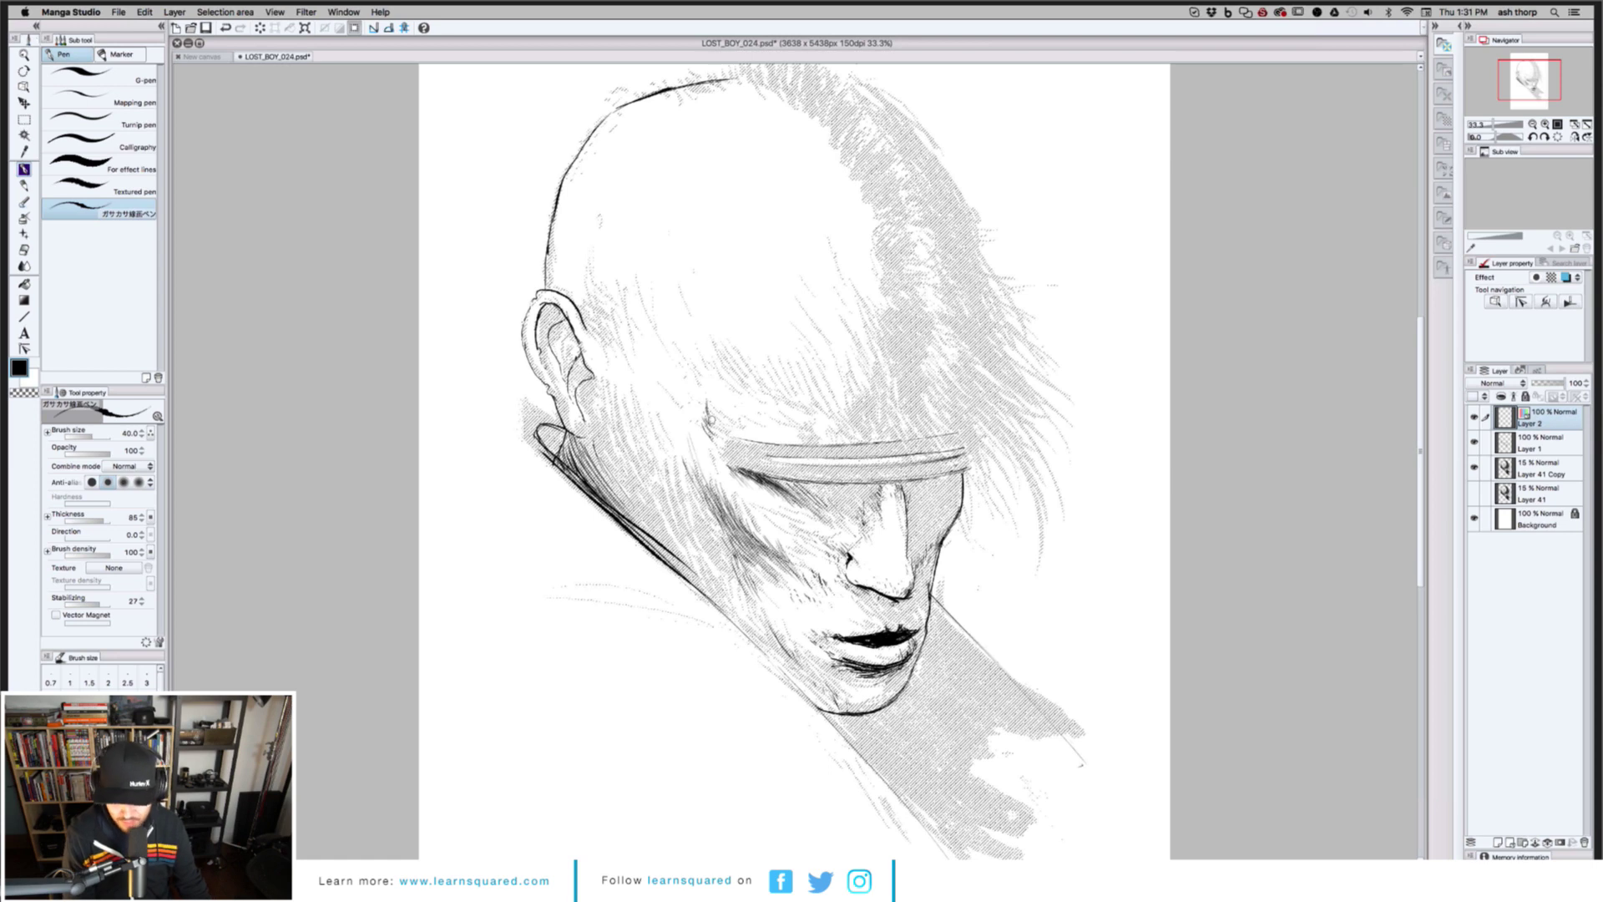
Lasso the upper edge of the eye band on Layer 2 and transform the selected strokes with a rotation angle of 1
{"action": "left_click", "coordinate": [24, 120]}
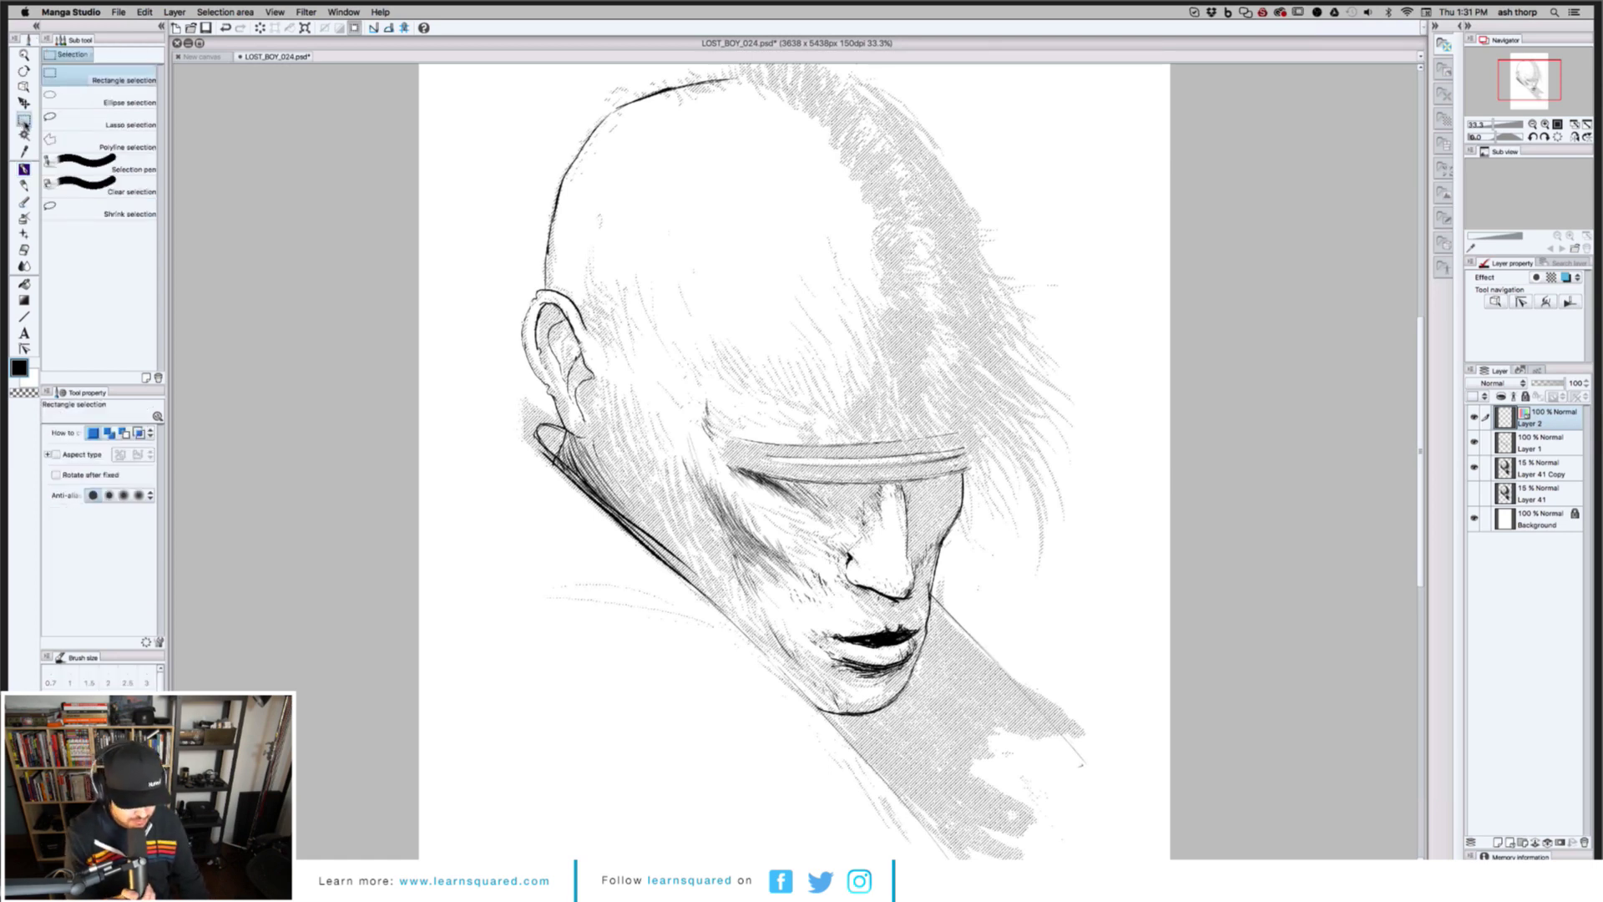
{"action": "left_click", "coordinate": [58, 120]}
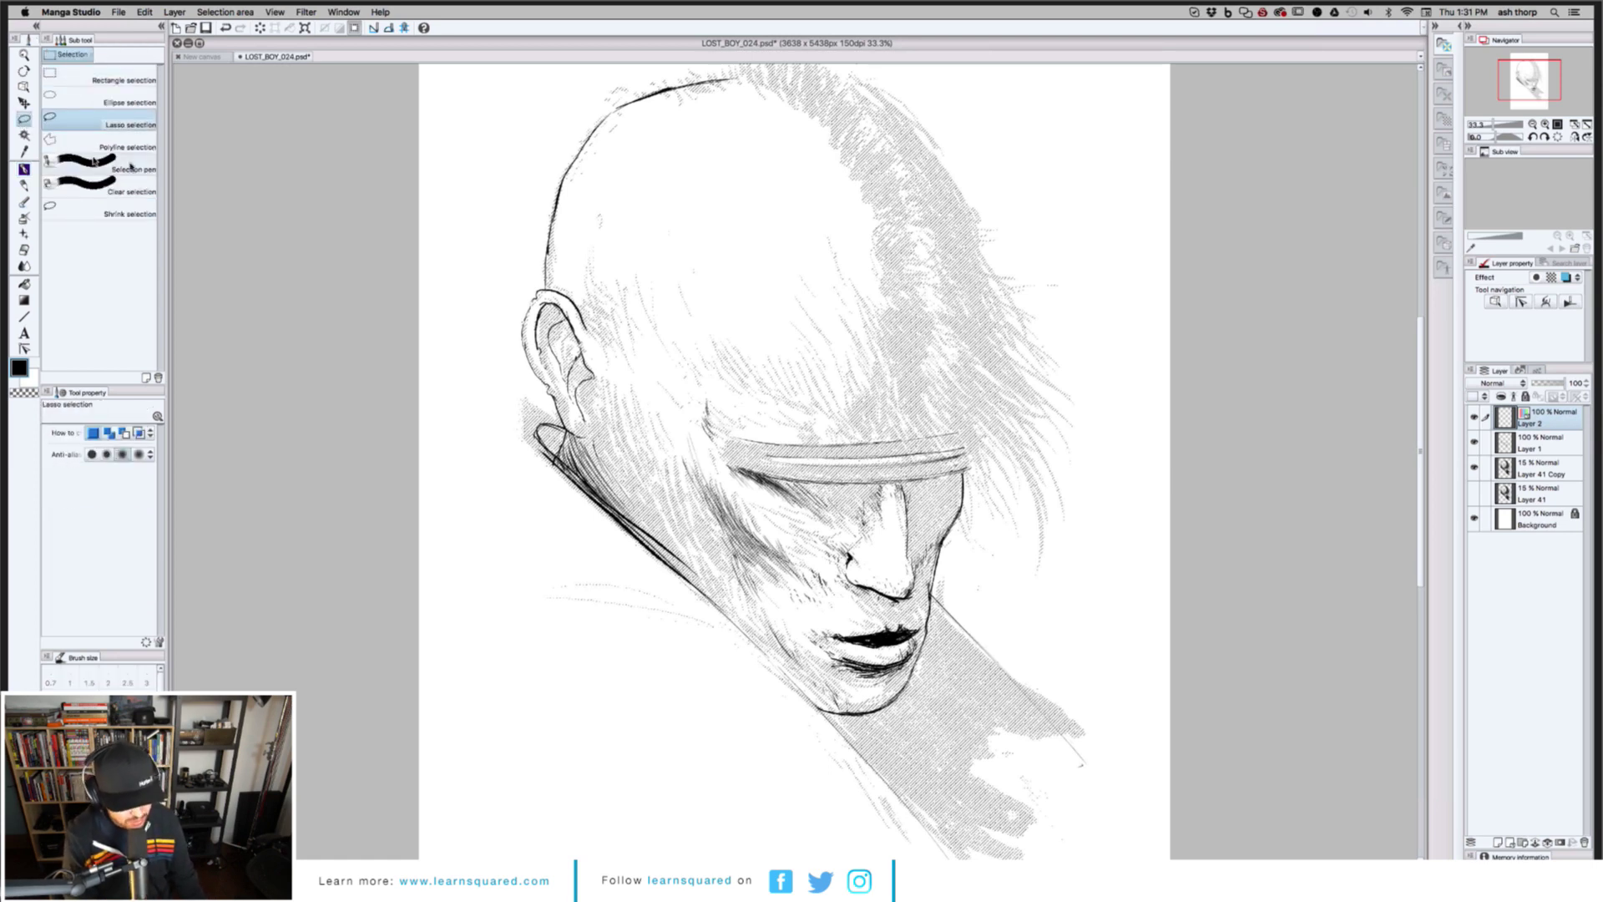
{"action": "mouse_move", "coordinate": [732, 439]}
{"action": "left_mouse_down"}
{"action": "mouse_move", "coordinate": [756, 440]}
{"action": "mouse_move", "coordinate": [741, 373]}
{"action": "mouse_move", "coordinate": [734, 439]}
{"action": "mouse_move", "coordinate": [775, 413]}
{"action": "left_mouse_up"}
{"action": "left_click_drag", "start_coordinate": [759, 250], "coordinate": [625, 256]}
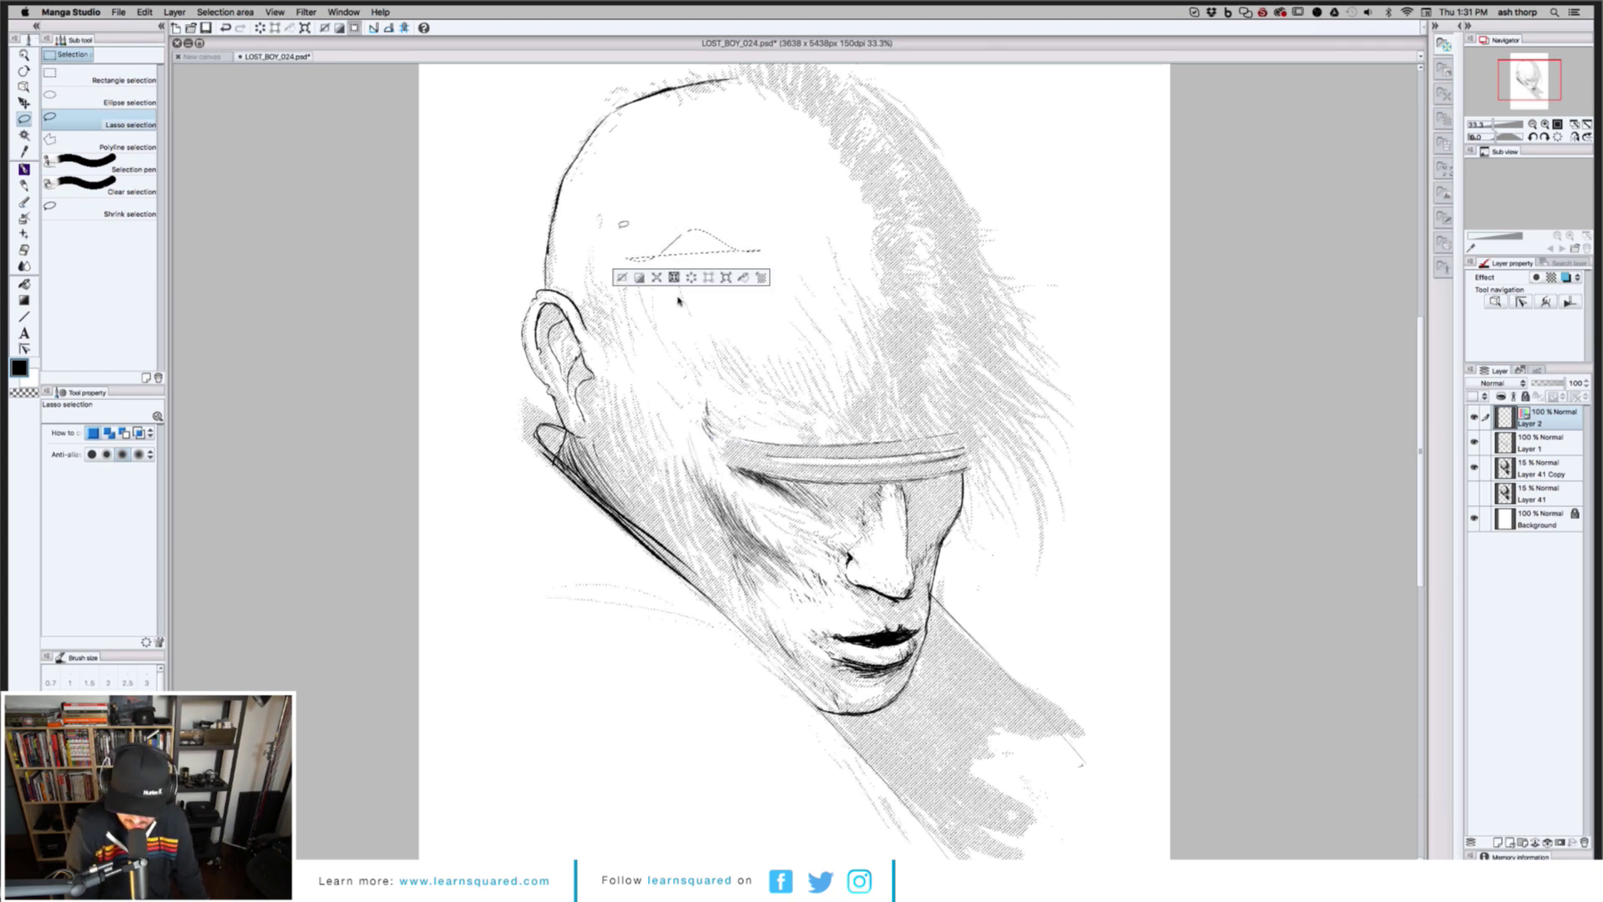
{"action": "left_click_drag", "start_coordinate": [737, 432], "coordinate": [756, 413]}
{"action": "left_click_drag", "start_coordinate": [798, 323], "coordinate": [815, 324]}
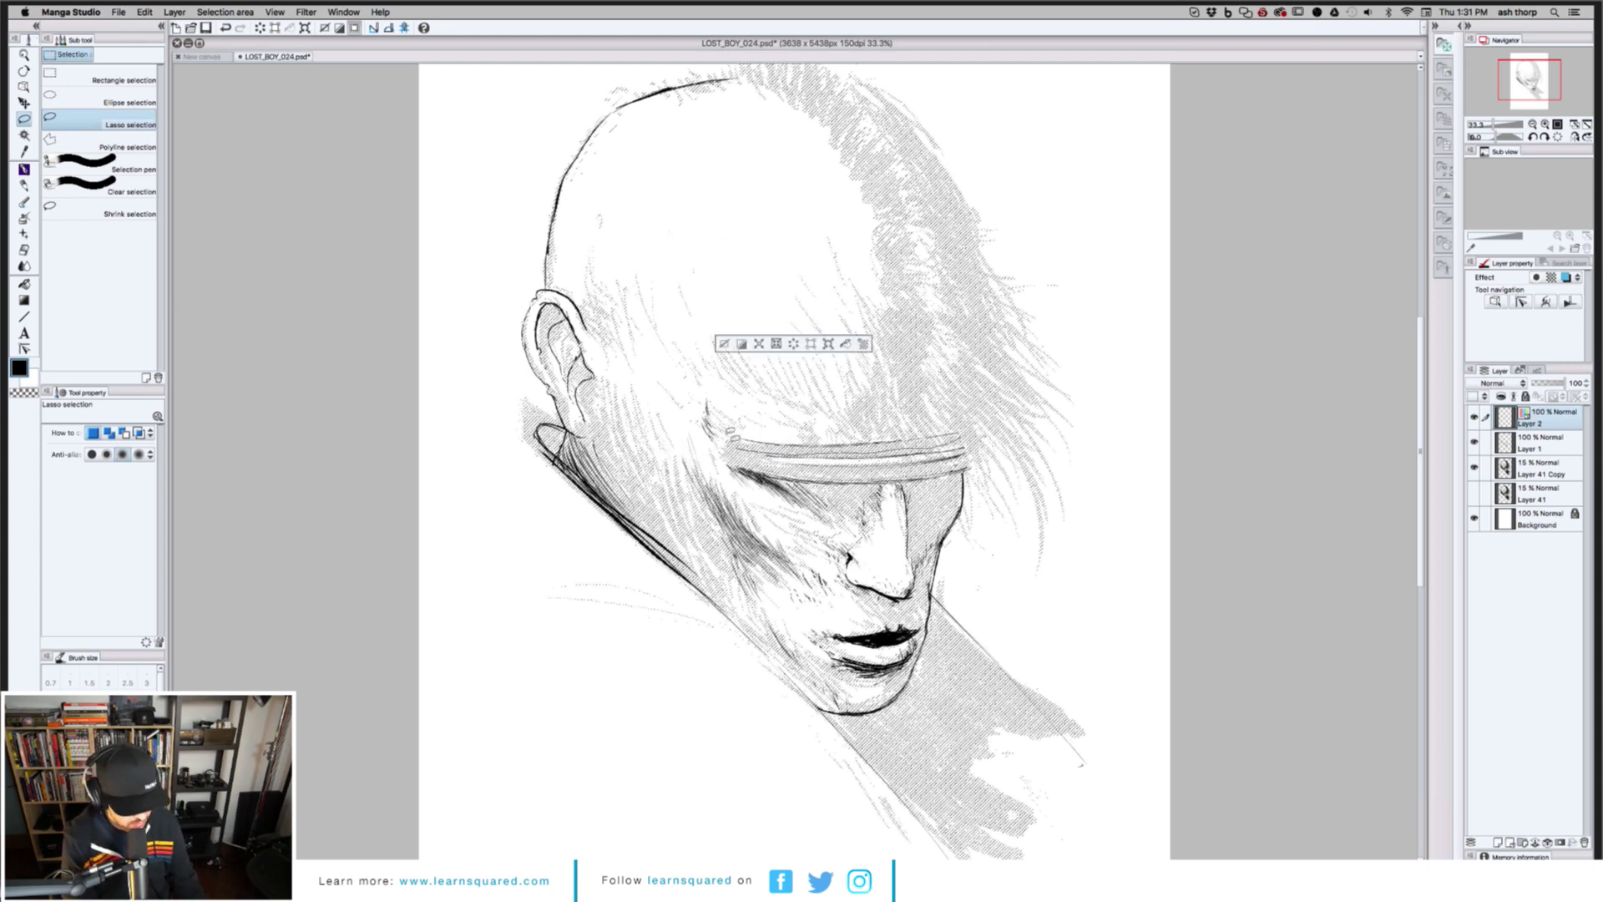
{"action": "left_click_drag", "start_coordinate": [808, 412], "coordinate": [977, 406]}
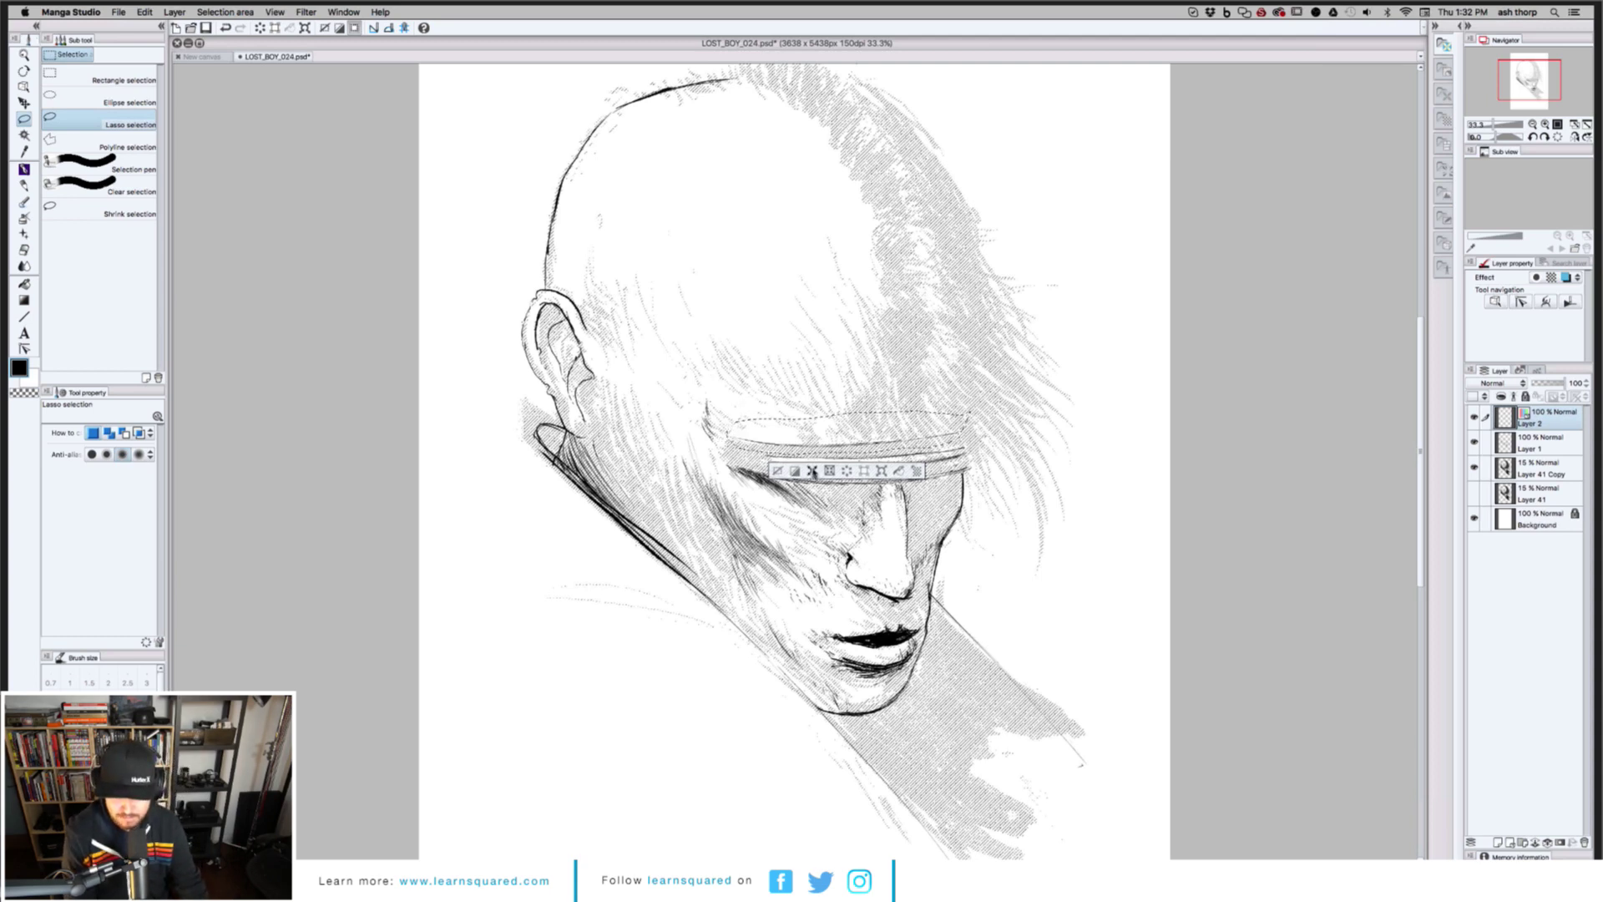
{"action": "left_click", "coordinate": [812, 471]}
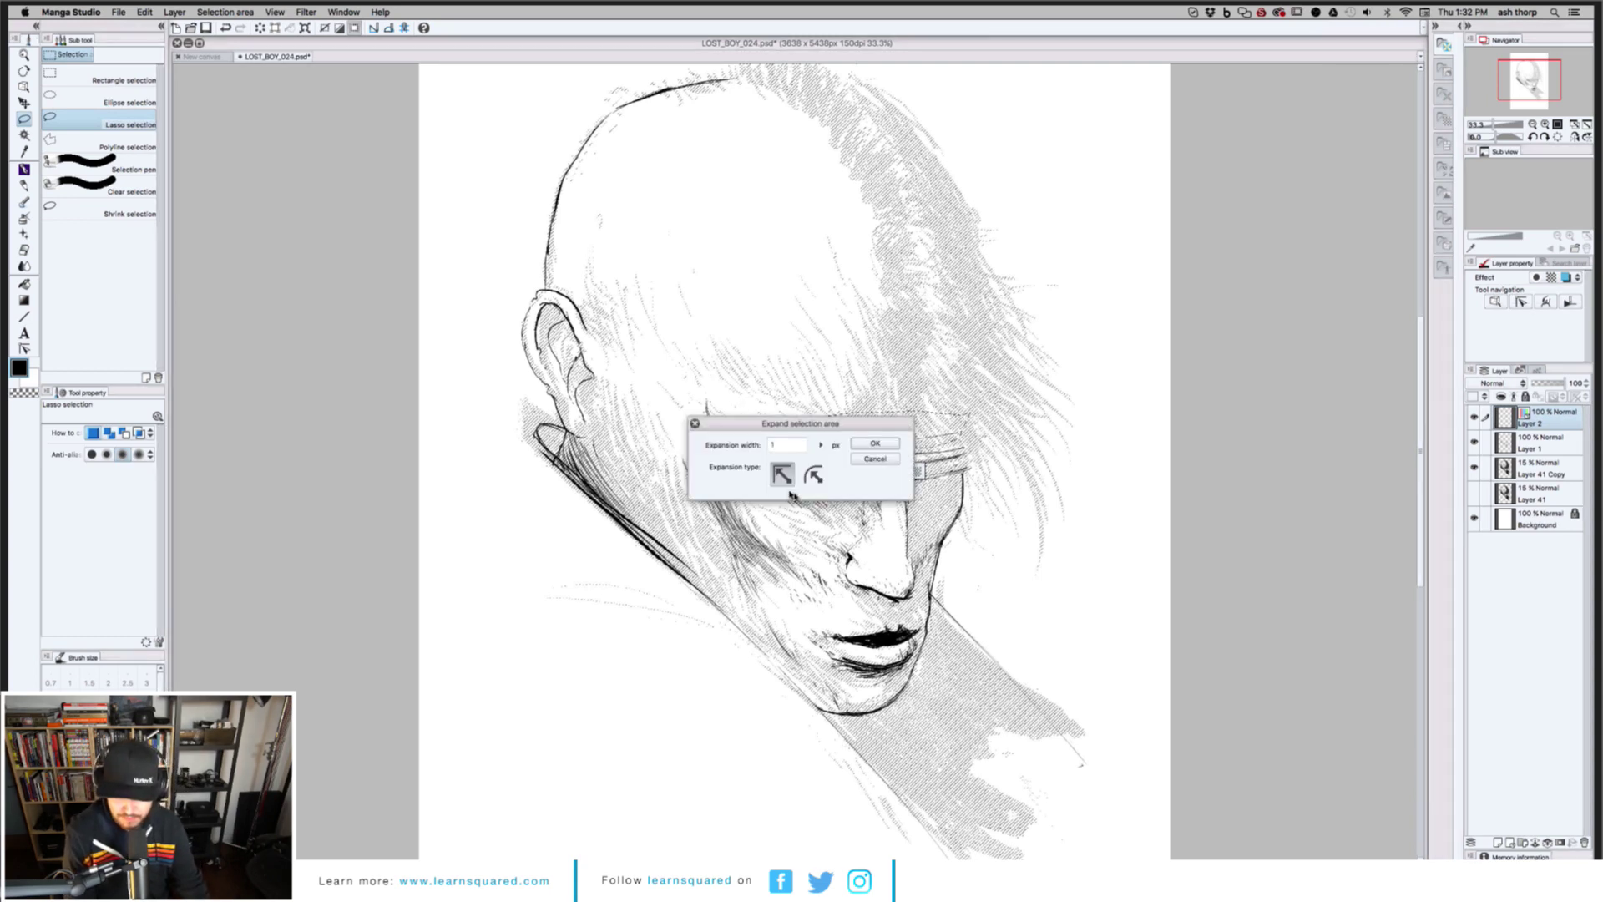
{"action": "left_click", "coordinate": [874, 459]}
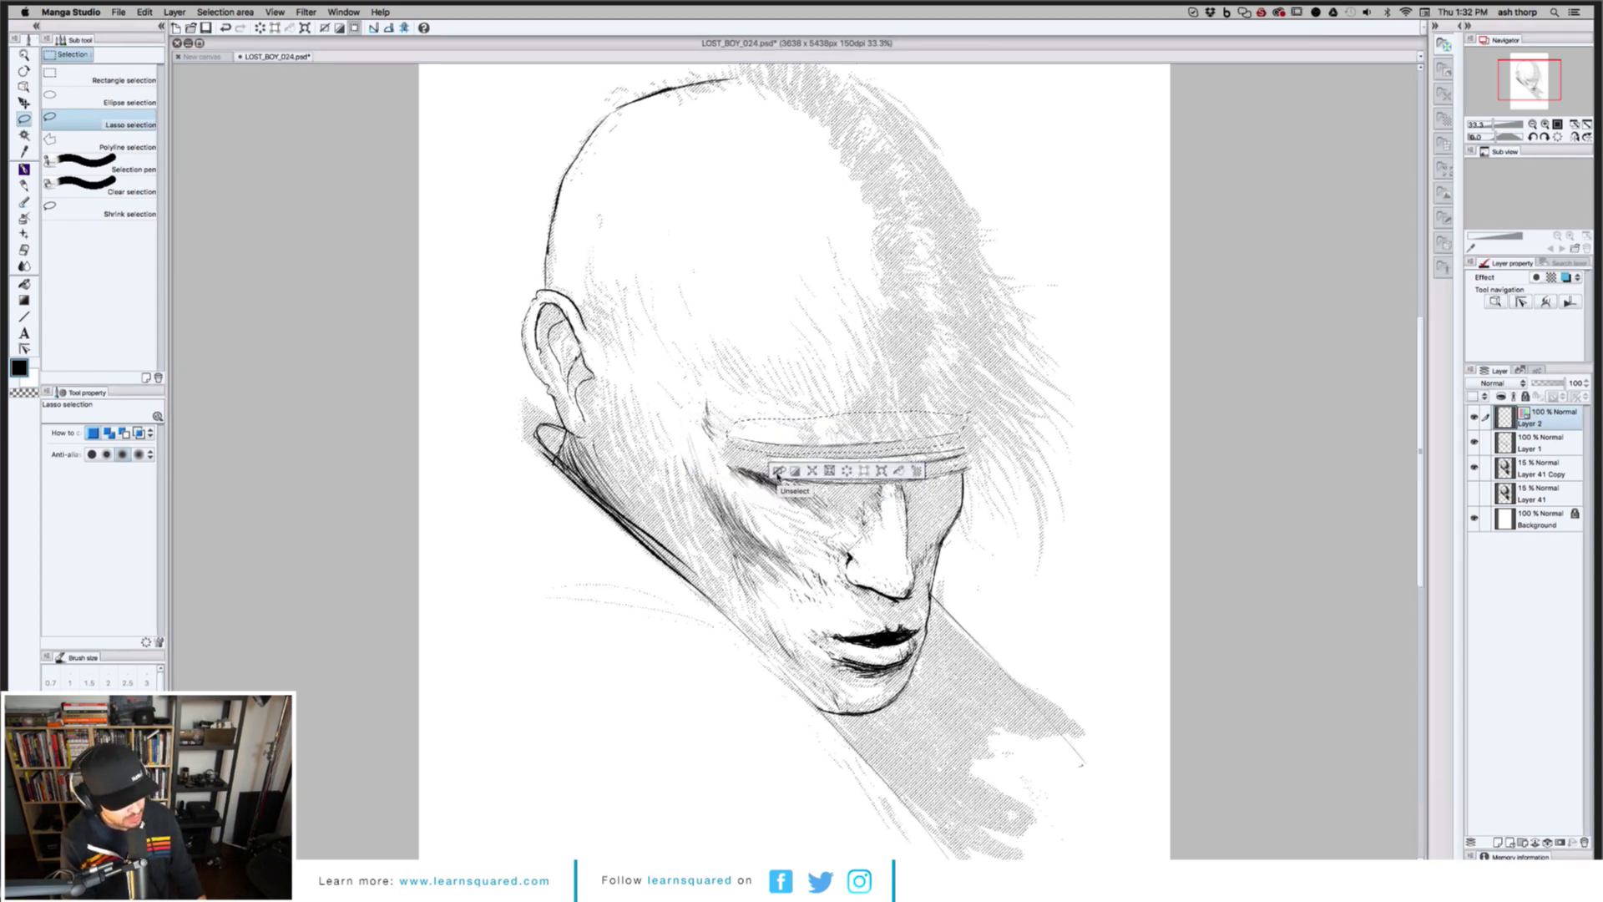
{"action": "key", "text": "super+t"}
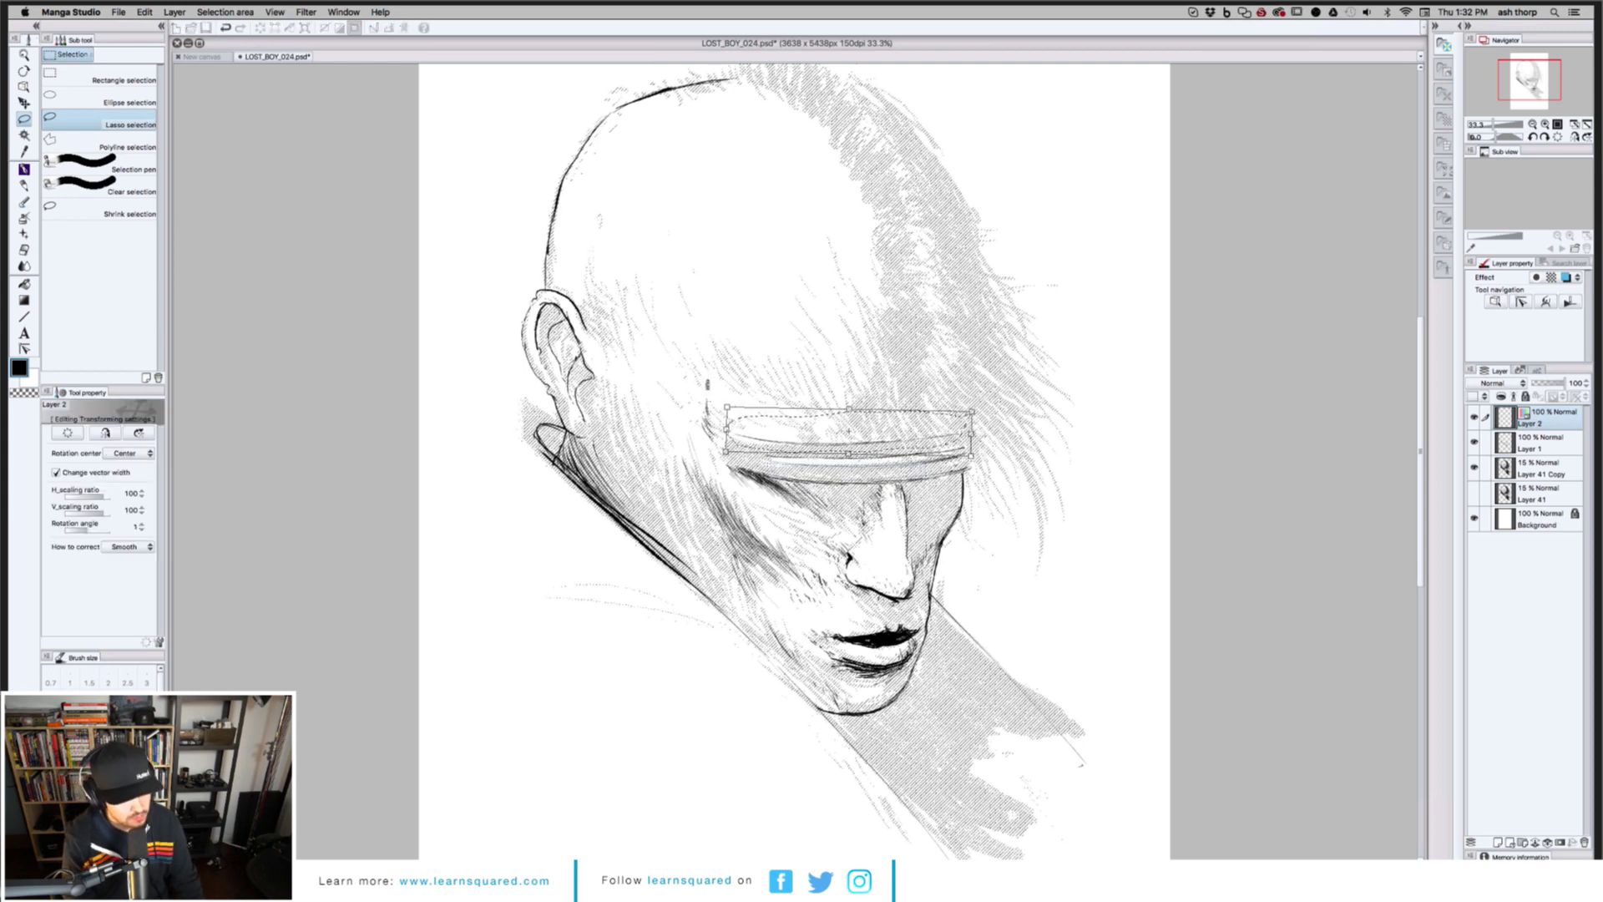
{"action": "key", "text": "Return"}
{"action": "left_click", "coordinate": [691, 394]}
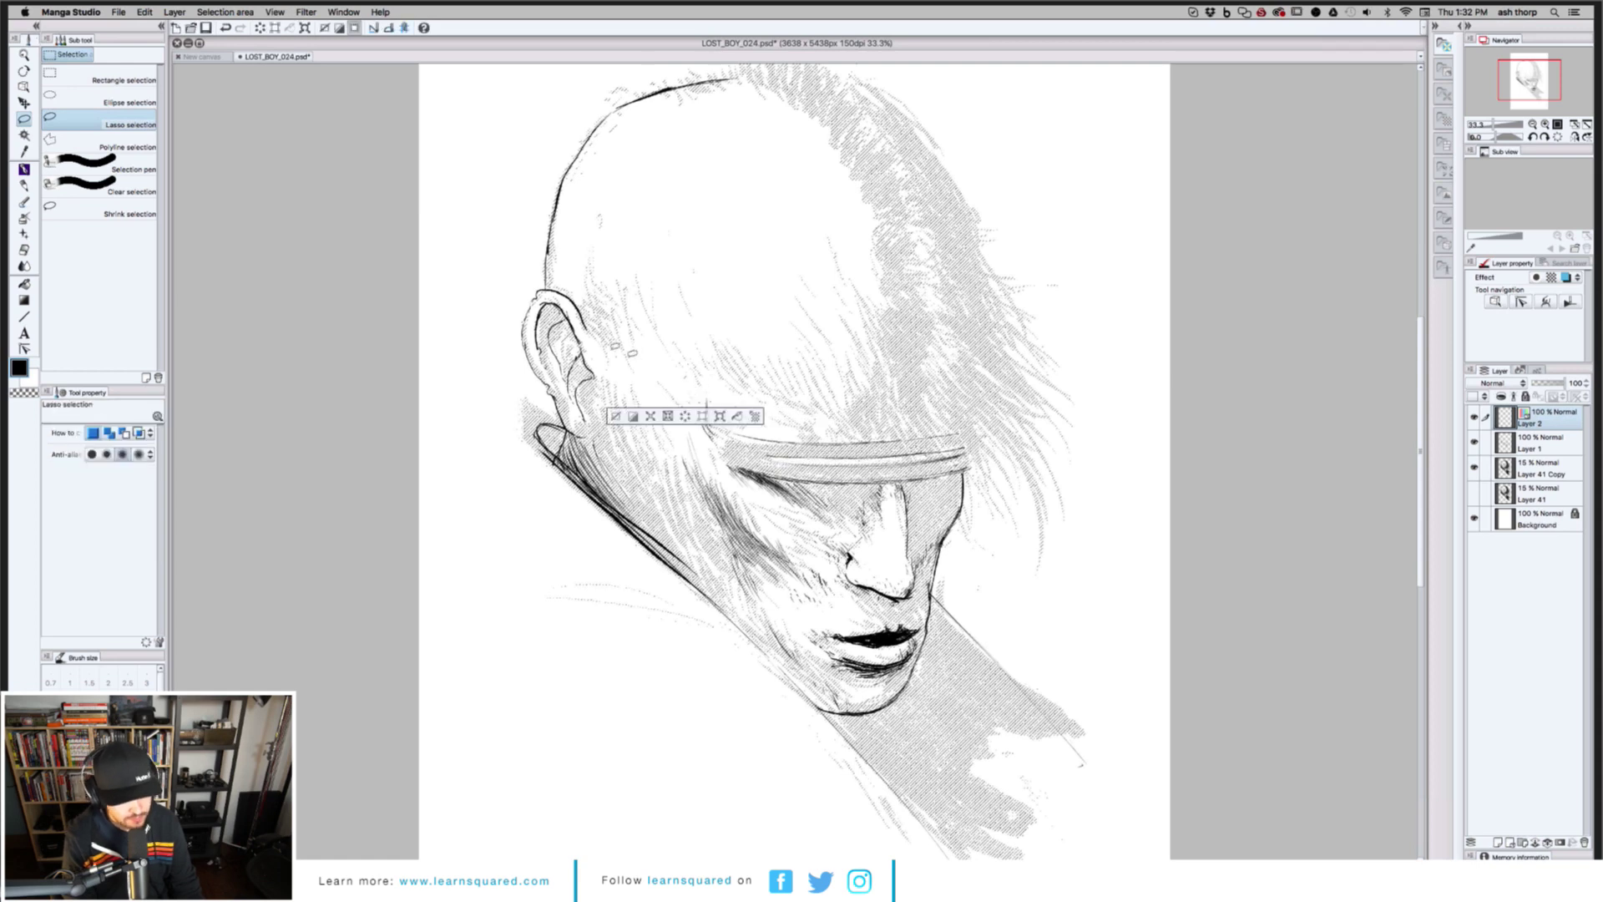
Clear the selection, set the pen's brush size to 25 and ink the closed left end of the eye band
{"action": "key", "text": "p"}
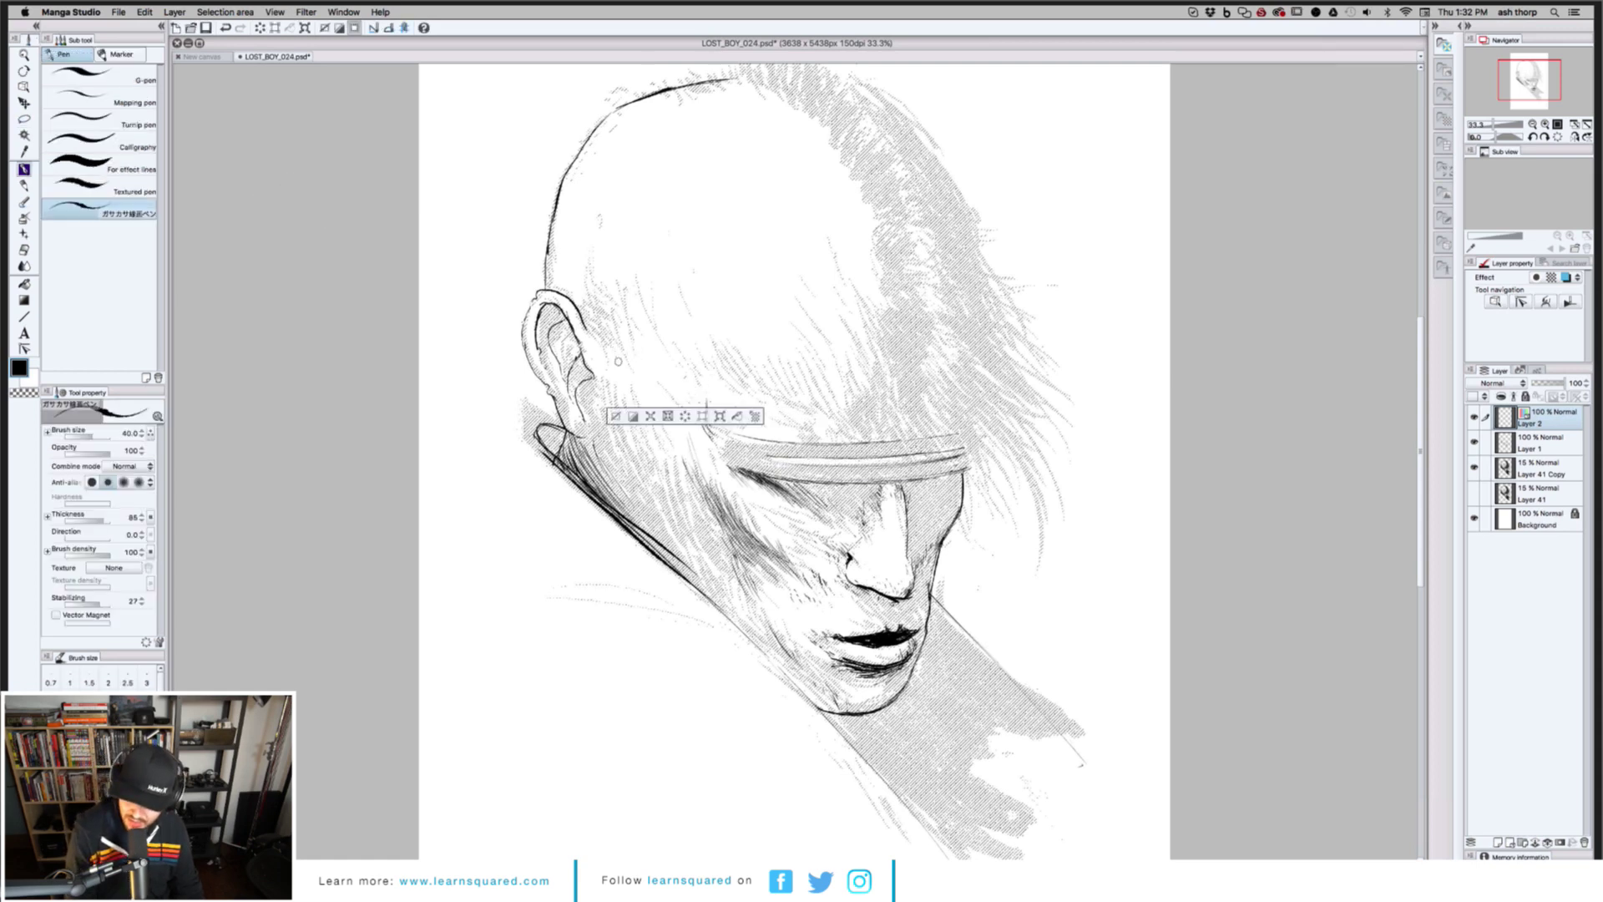
{"action": "key", "text": "p"}
{"action": "key", "text": "p"}
{"action": "key", "text": "p"}
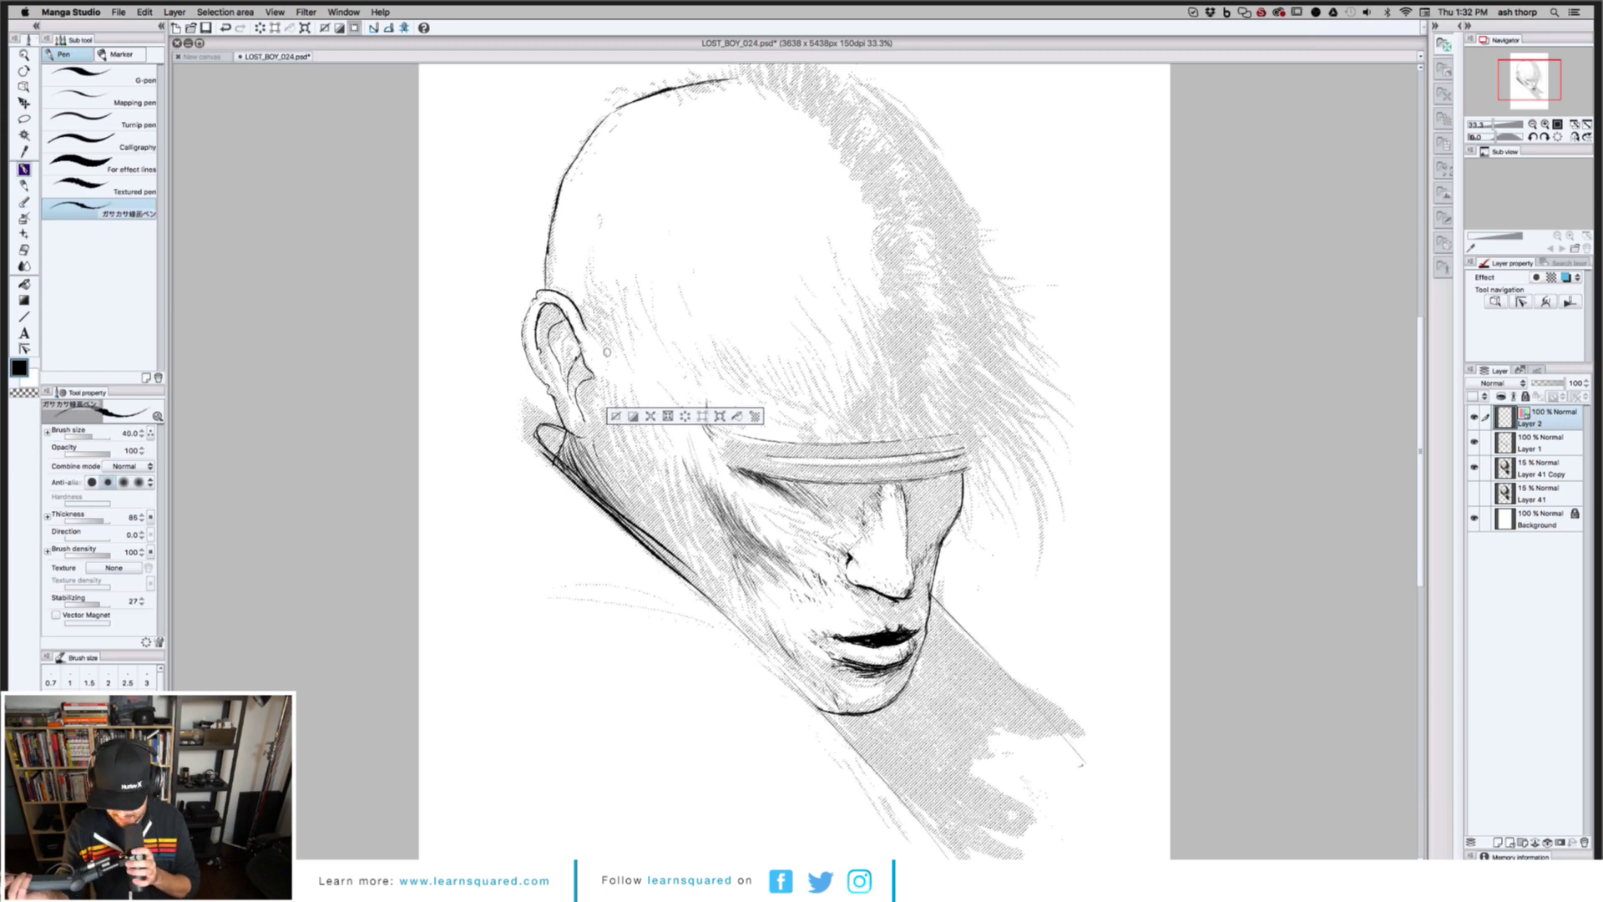
{"action": "left_click", "coordinate": [616, 415]}
{"action": "key", "text": "p"}
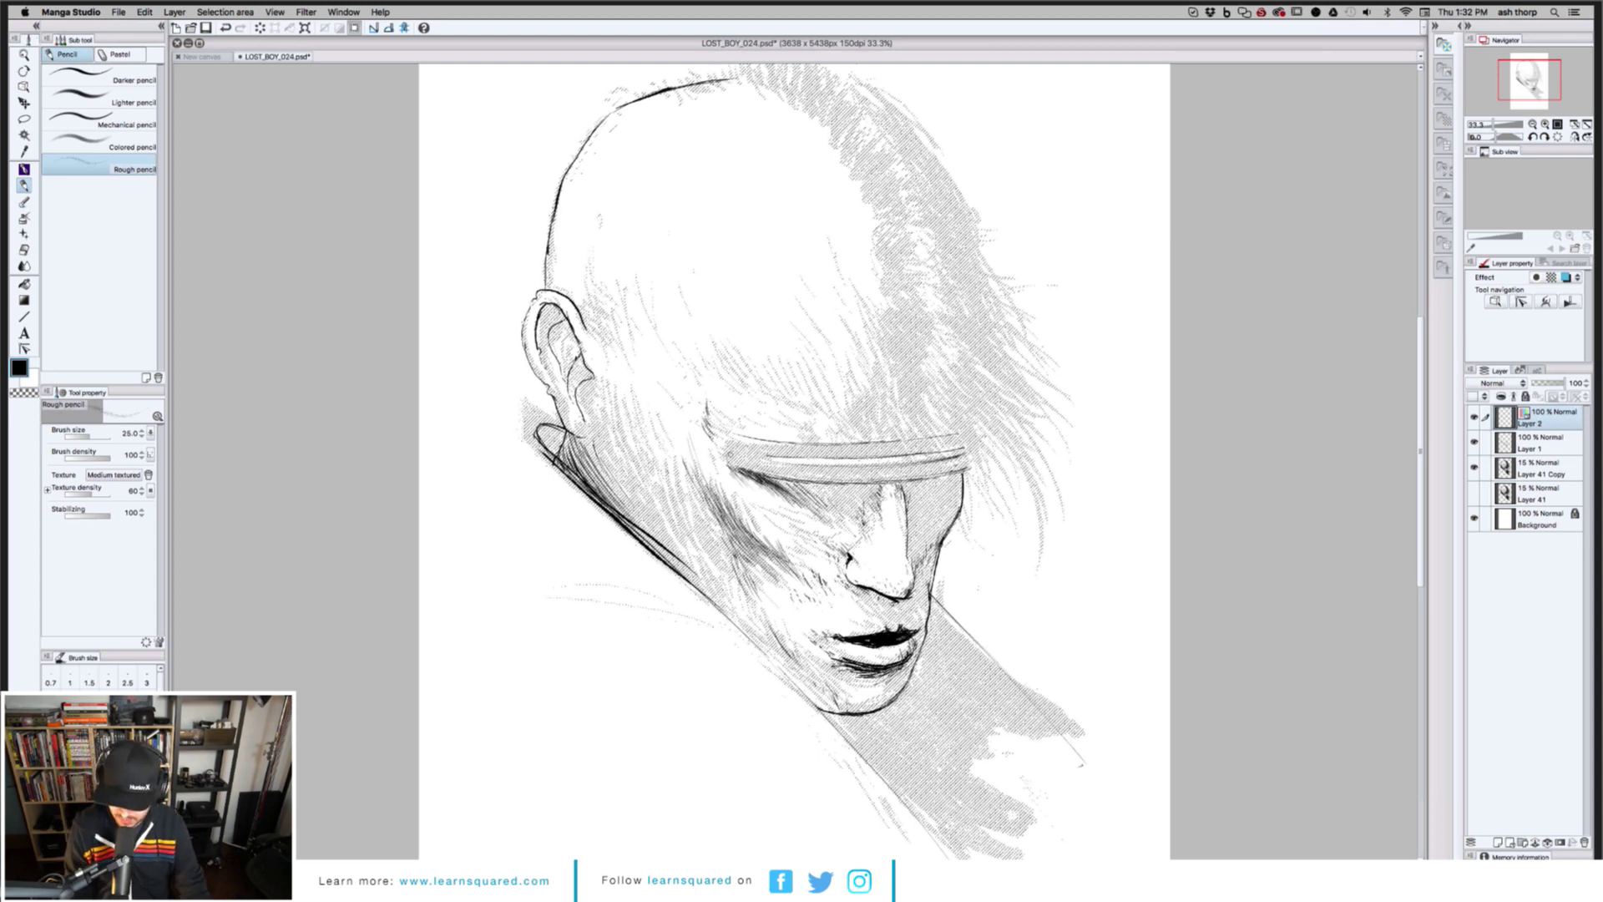
{"action": "key", "text": "p"}
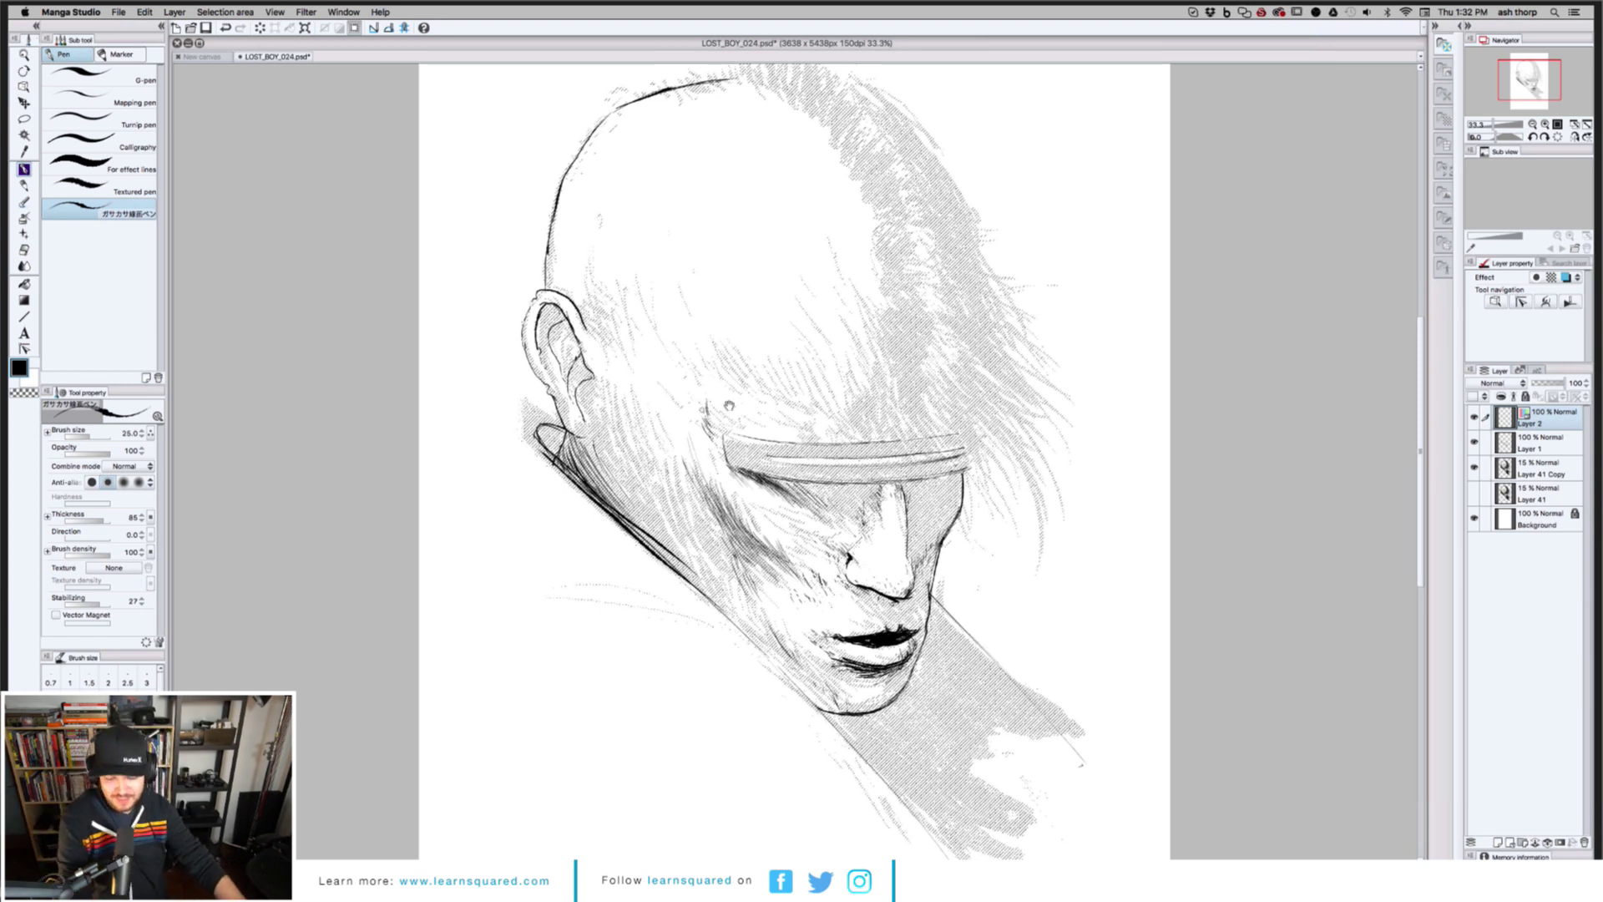
Ink fine hatching strokes at the temple and upper cheek beside the left end of the eye band
{"action": "scroll", "coordinate": [661, 361], "scroll_direction": "down", "scroll_amount": 2}
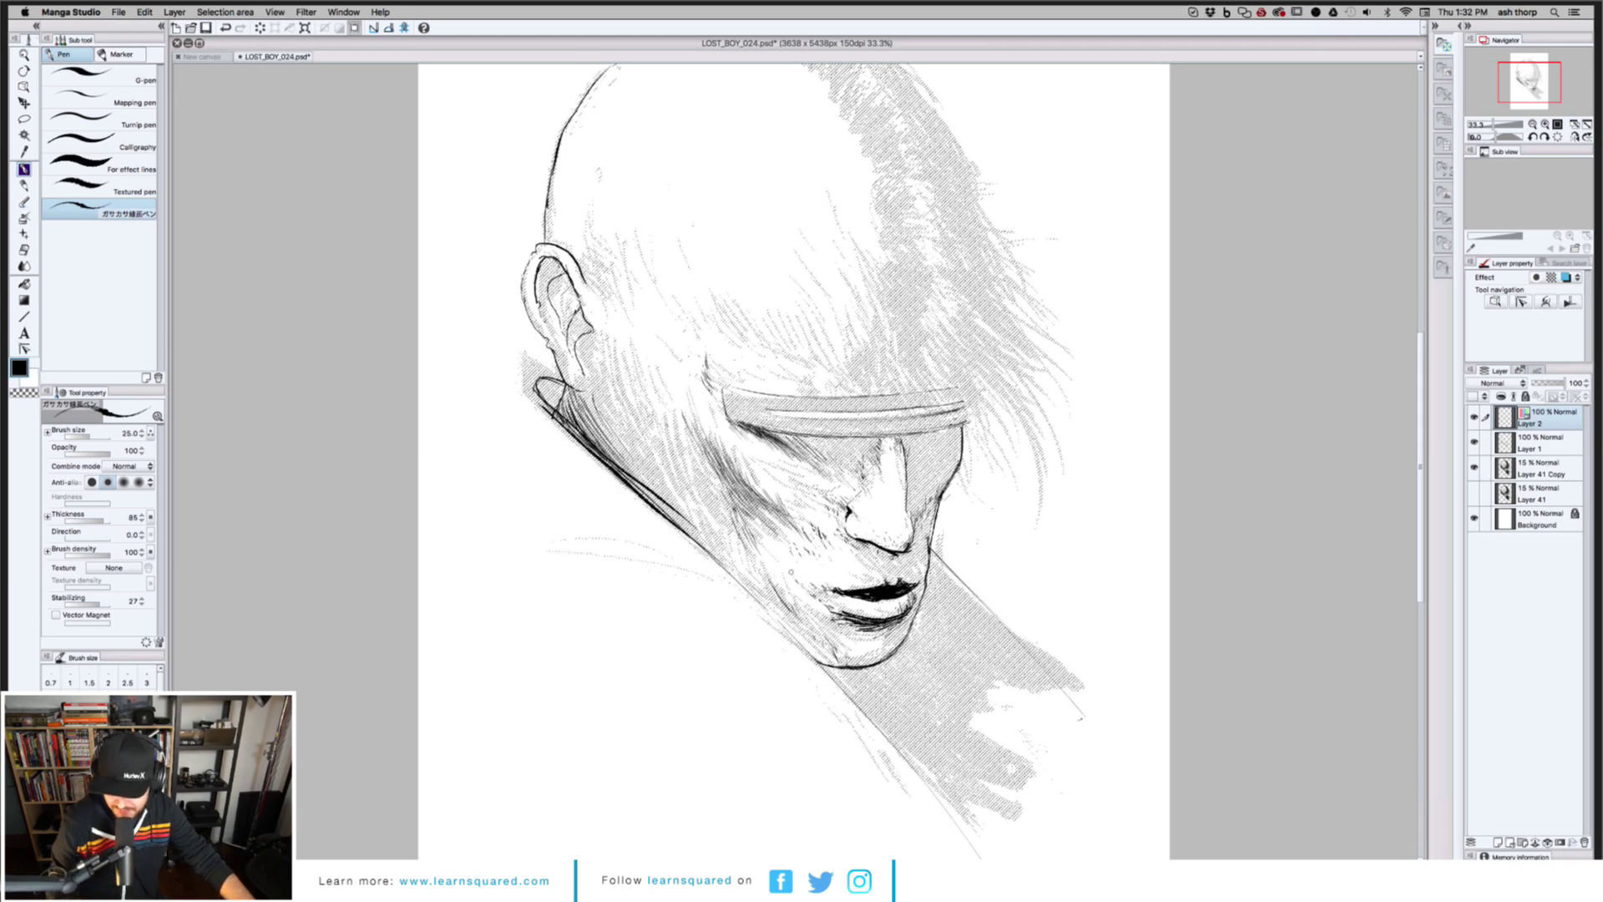
{"action": "left_click_drag", "start_coordinate": [791, 573], "coordinate": [790, 553]}
{"action": "key", "text": "super+plus"}
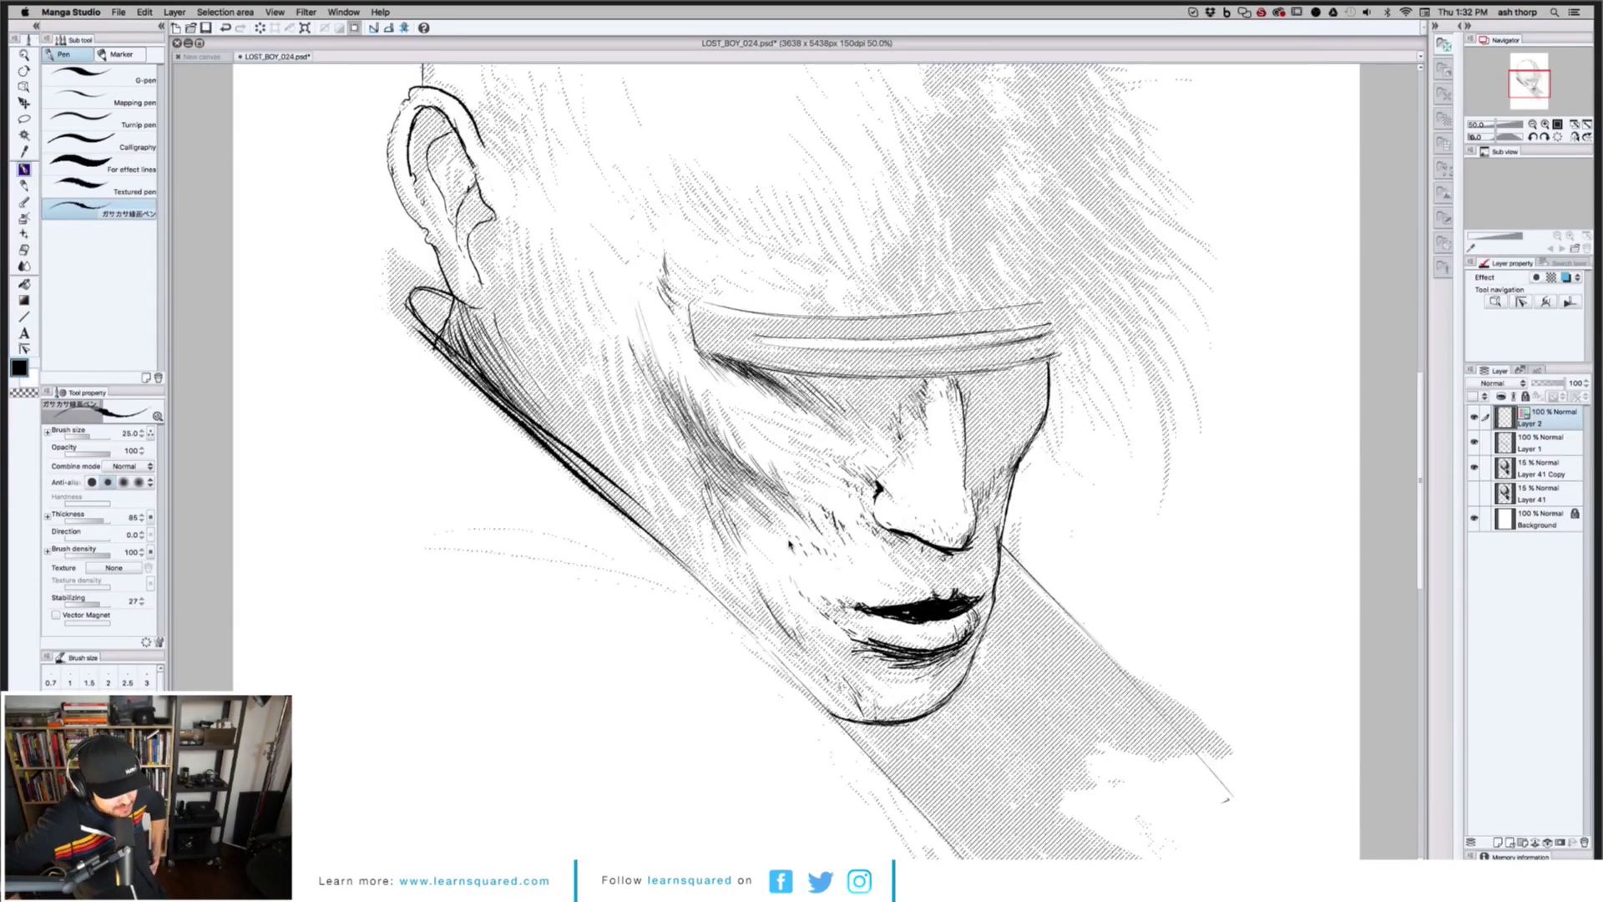
{"action": "key", "text": "super+plus"}
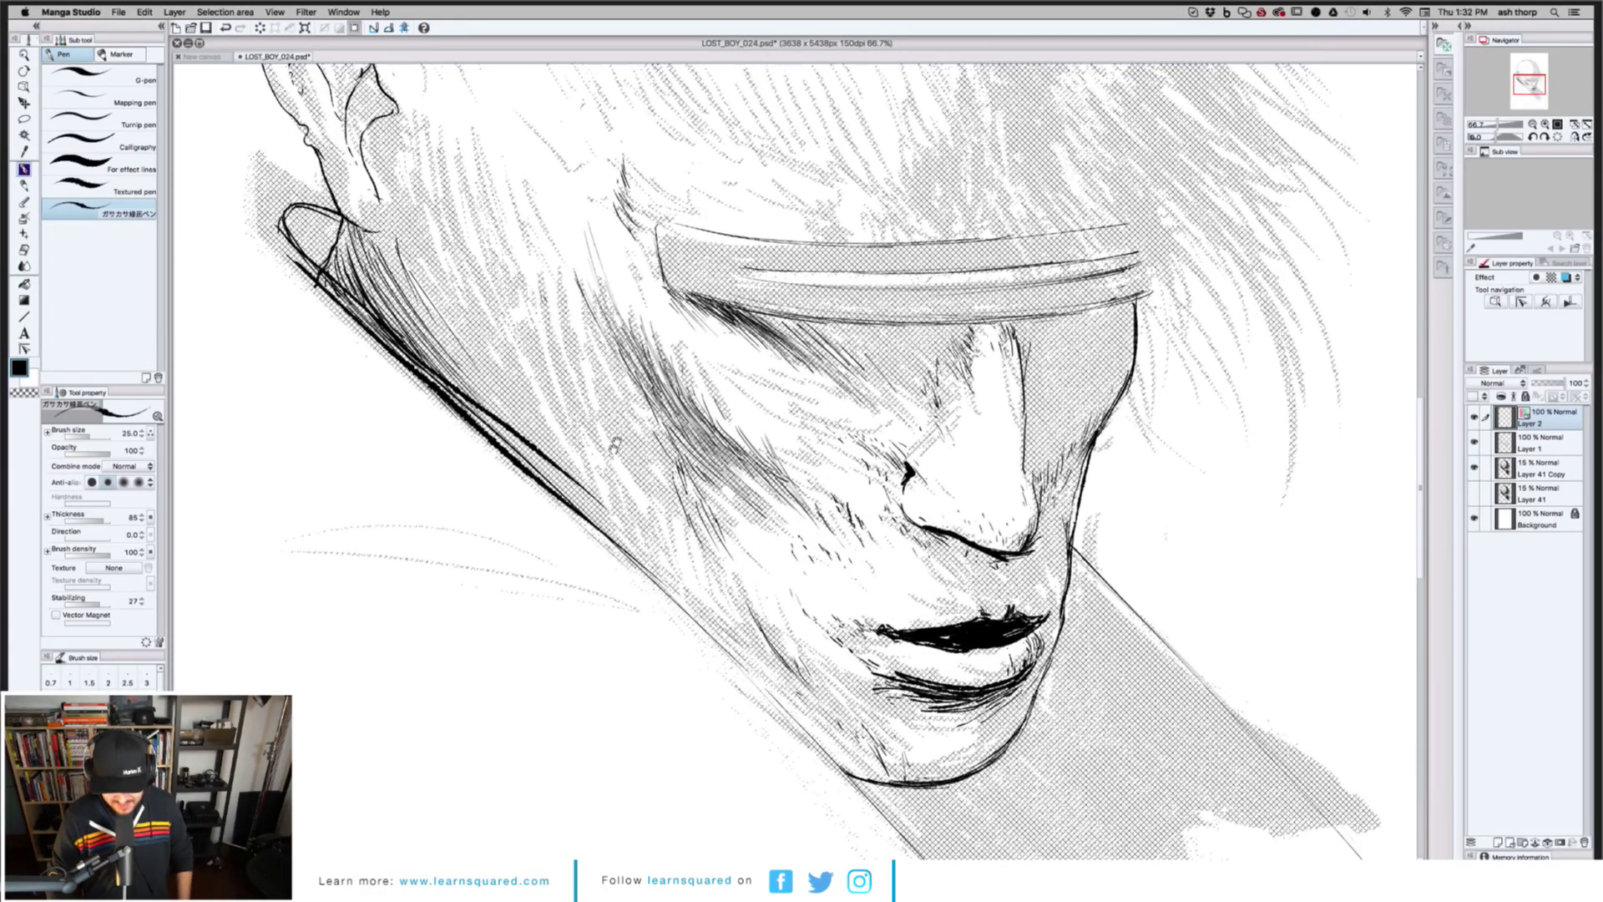
{"action": "scroll", "coordinate": [615, 446], "scroll_direction": "up", "scroll_amount": 1}
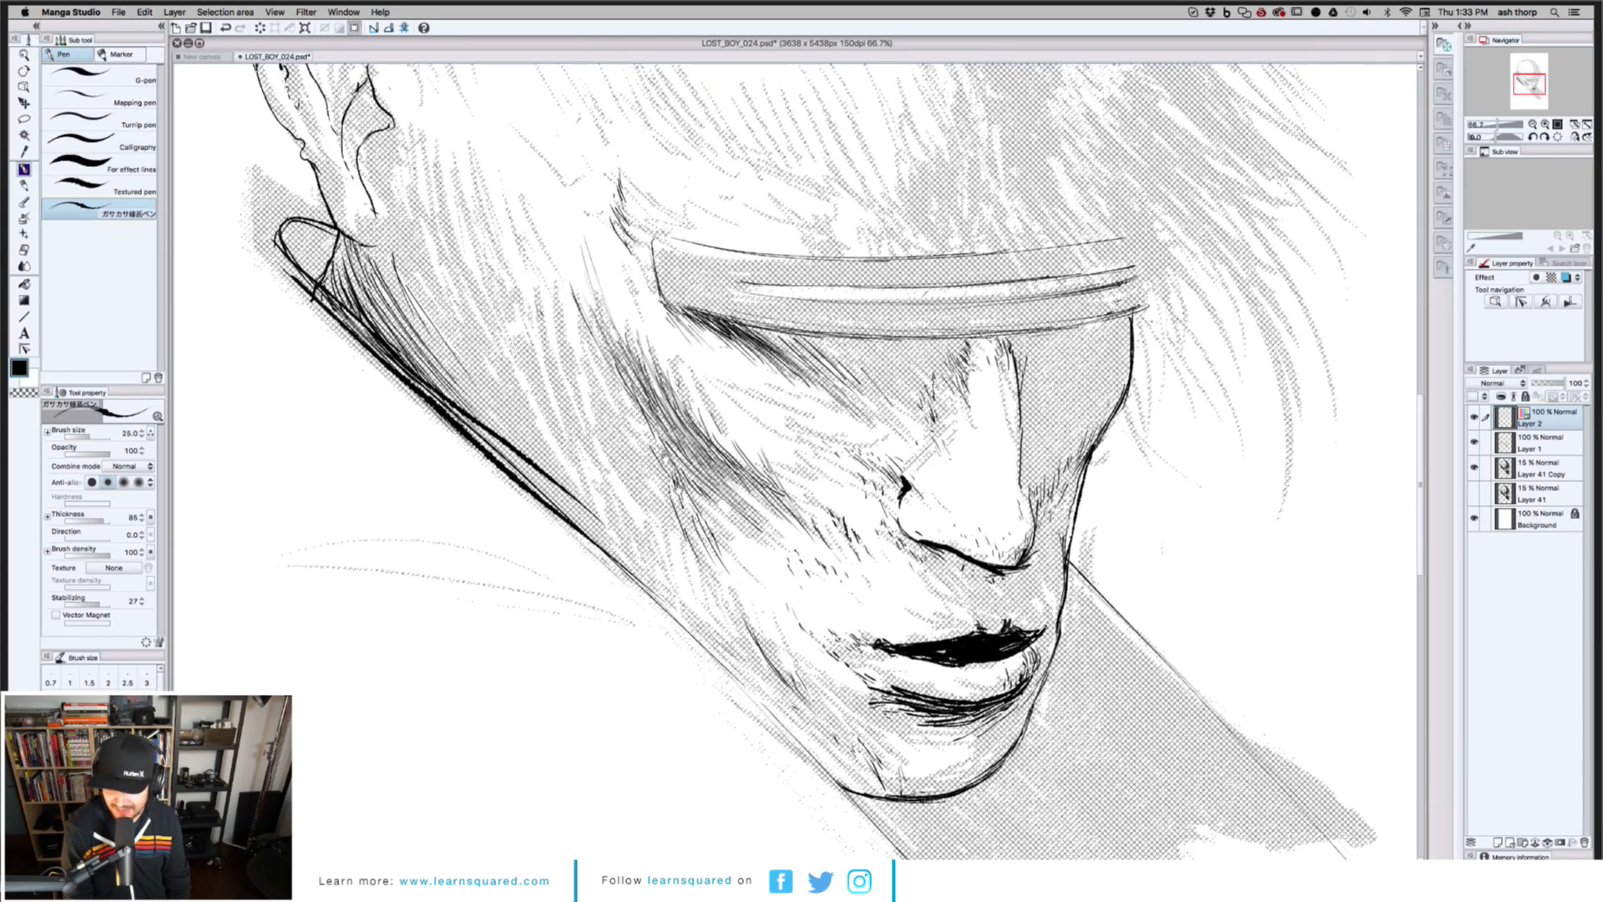
{"action": "scroll", "coordinate": [618, 269], "scroll_direction": "up", "scroll_amount": 5}
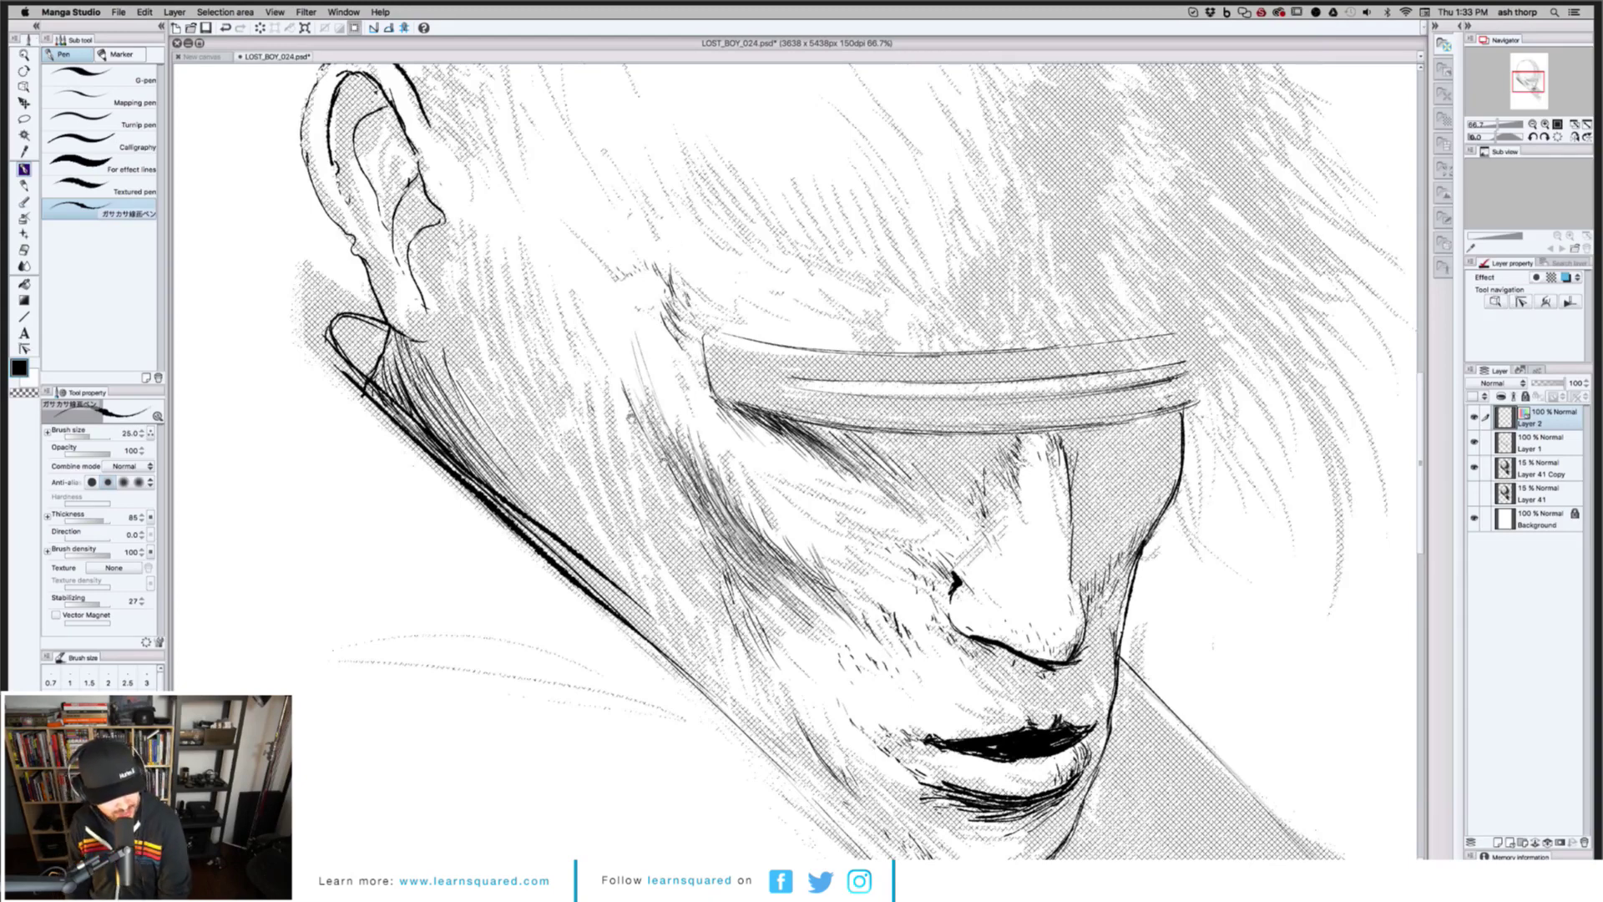
{"action": "scroll", "coordinate": [839, 462], "scroll_direction": "down", "scroll_amount": 2}
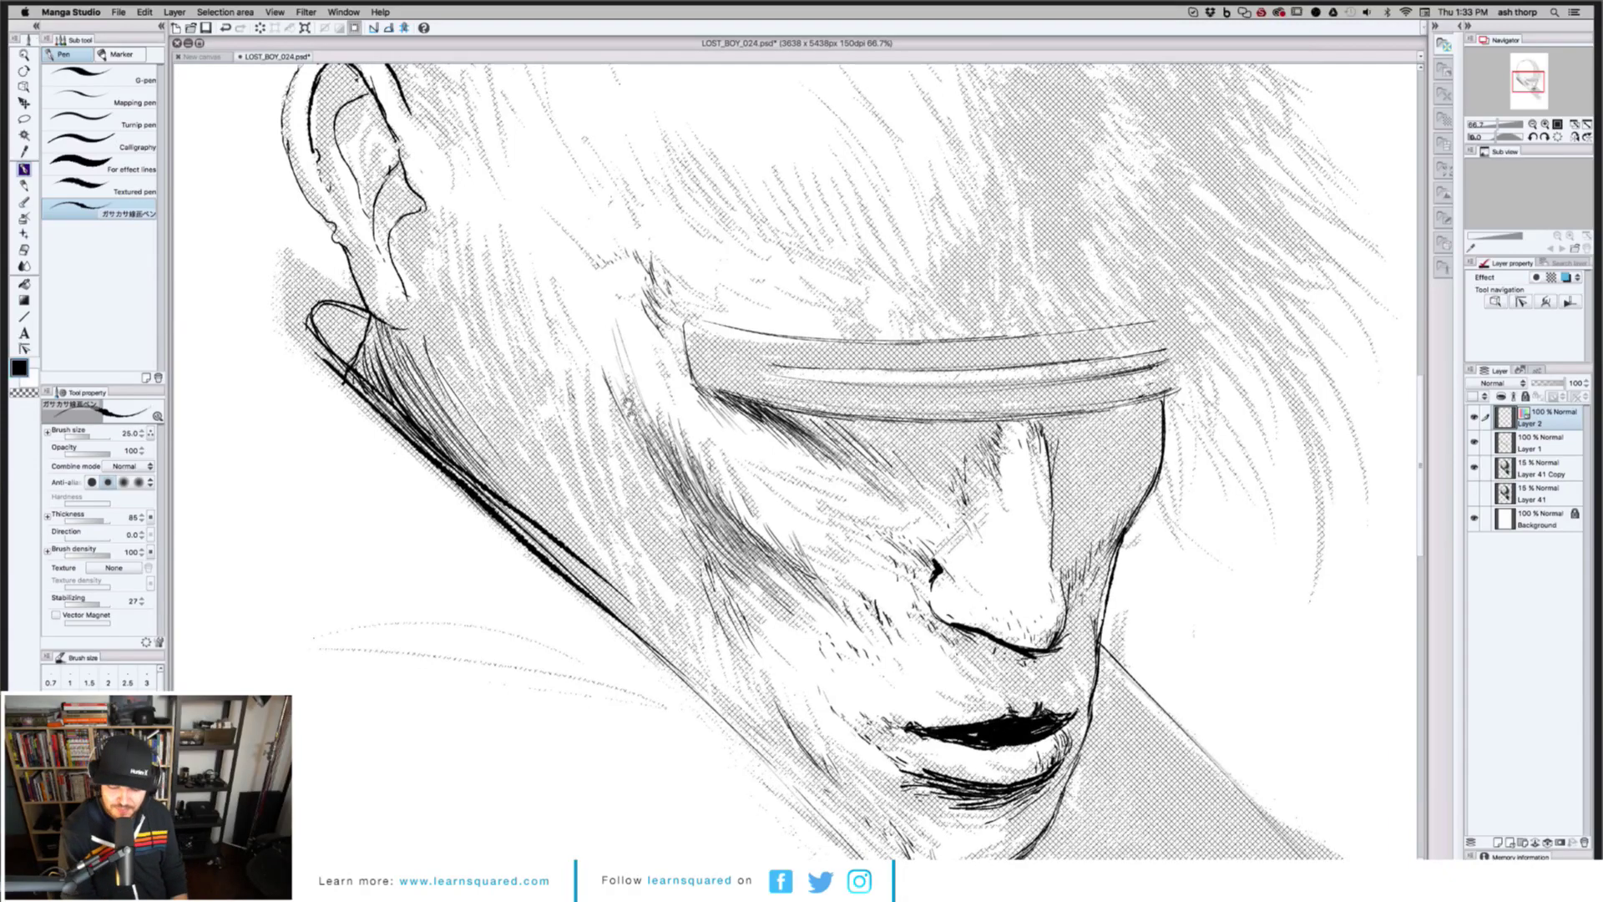
Ink the short vertical lines of the philtrum between the nose and the upper lip
{"action": "scroll", "coordinate": [840, 462], "scroll_direction": "down", "scroll_amount": 3}
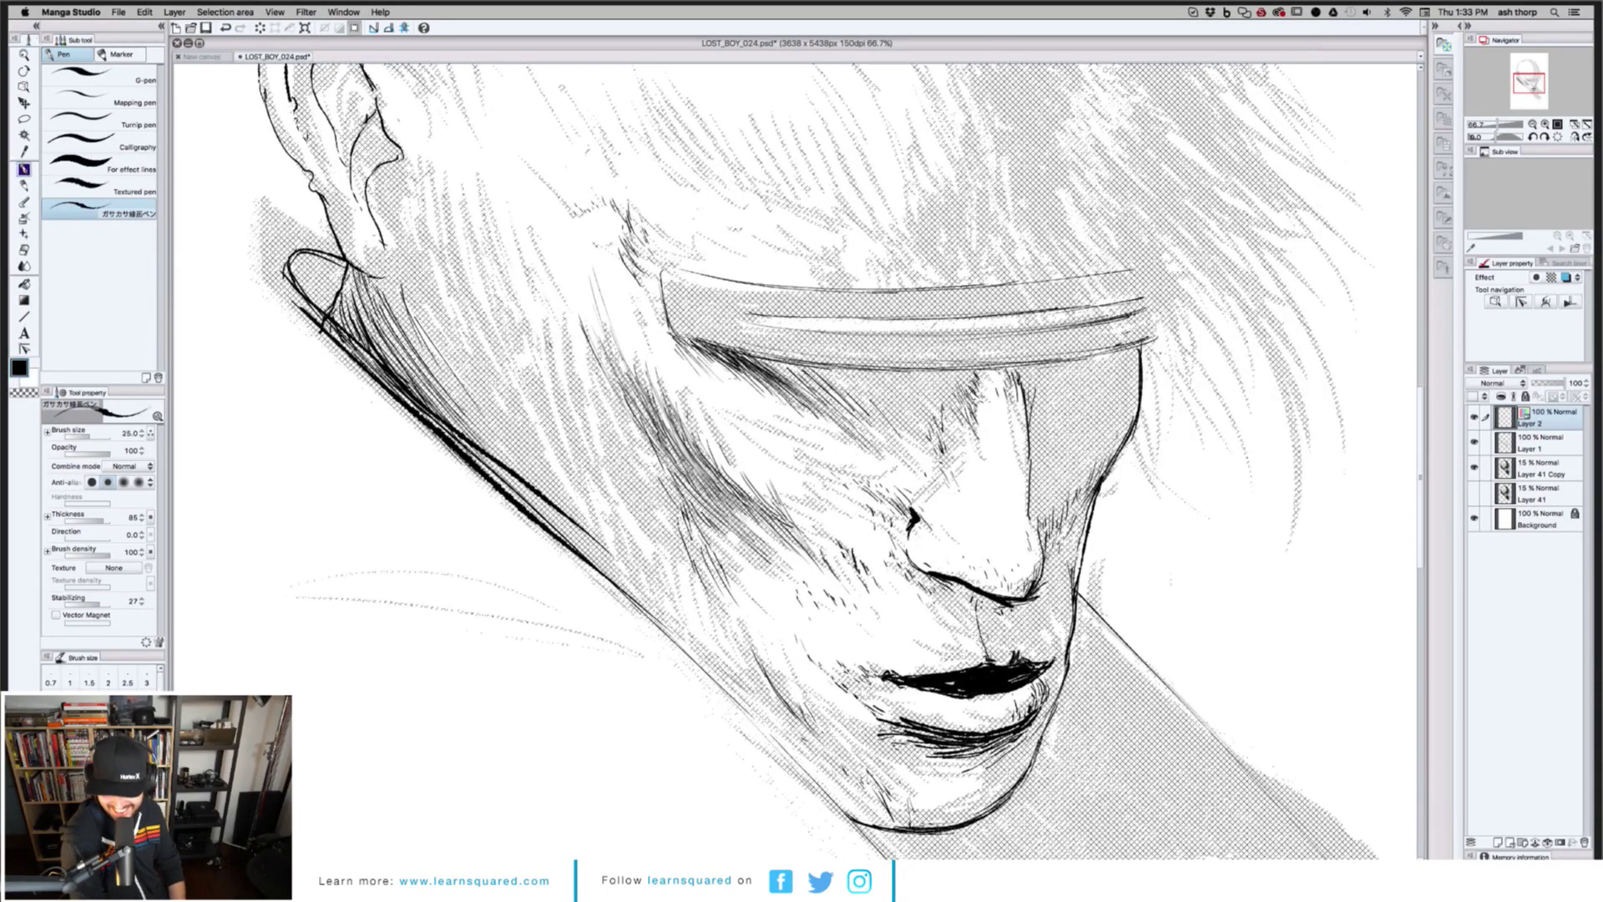
{"action": "mouse_move", "coordinate": [978, 633]}
{"action": "left_mouse_down"}
{"action": "mouse_move", "coordinate": [999, 671]}
{"action": "mouse_move", "coordinate": [1021, 656]}
{"action": "mouse_move", "coordinate": [1015, 628]}
{"action": "mouse_move", "coordinate": [1017, 661]}
{"action": "mouse_move", "coordinate": [1054, 650]}
{"action": "mouse_move", "coordinate": [1043, 572]}
{"action": "left_mouse_up"}
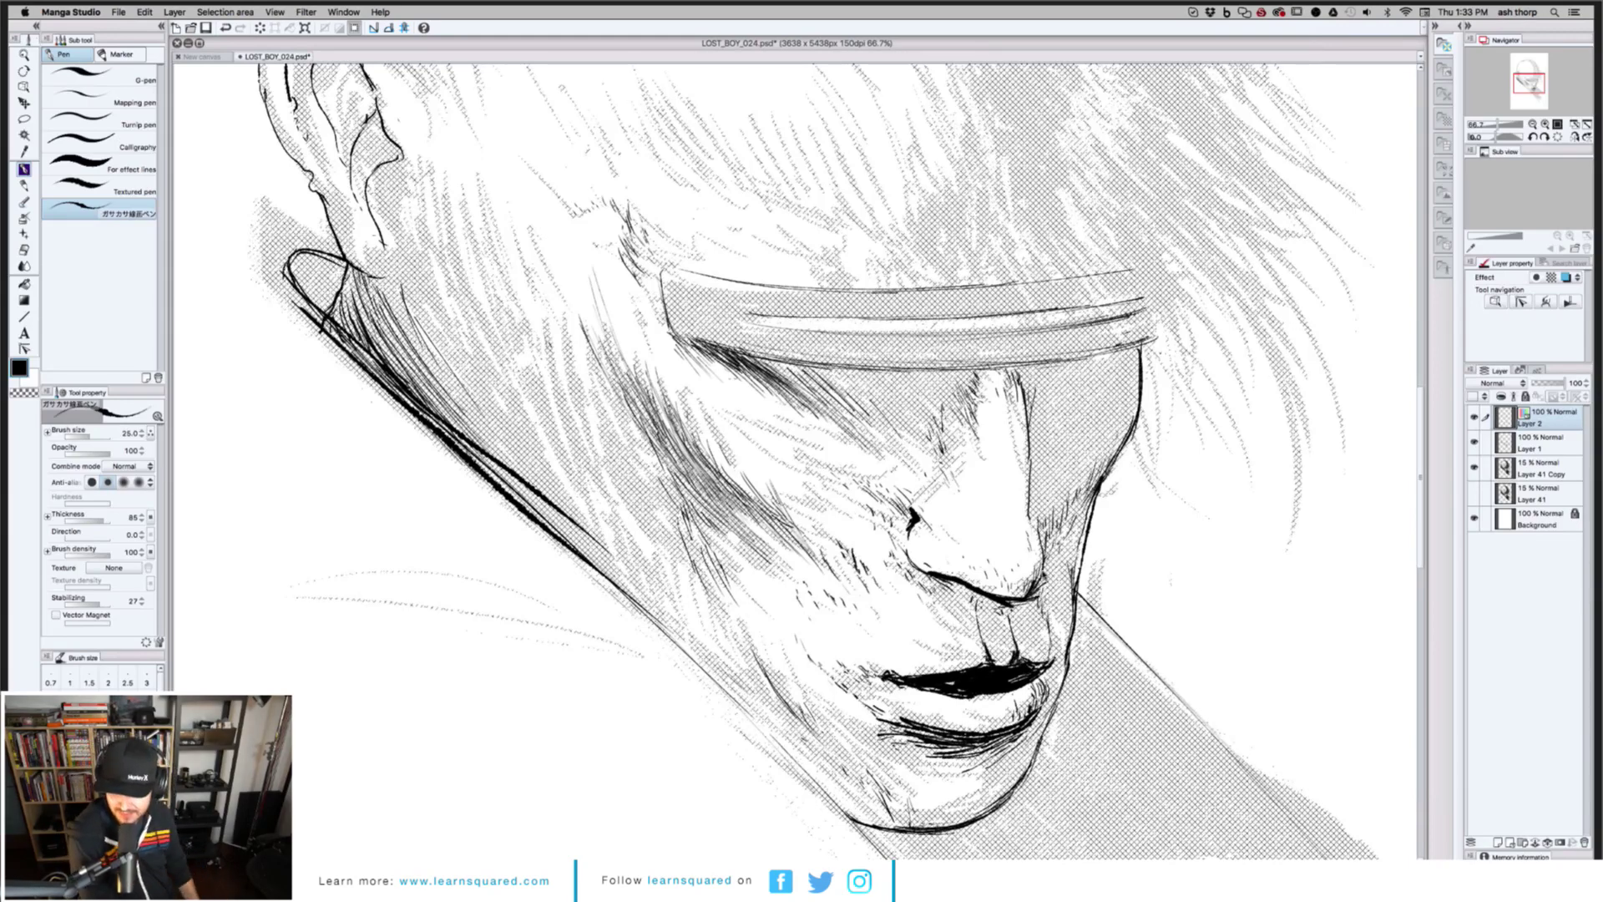
{"action": "key", "text": "super+minus"}
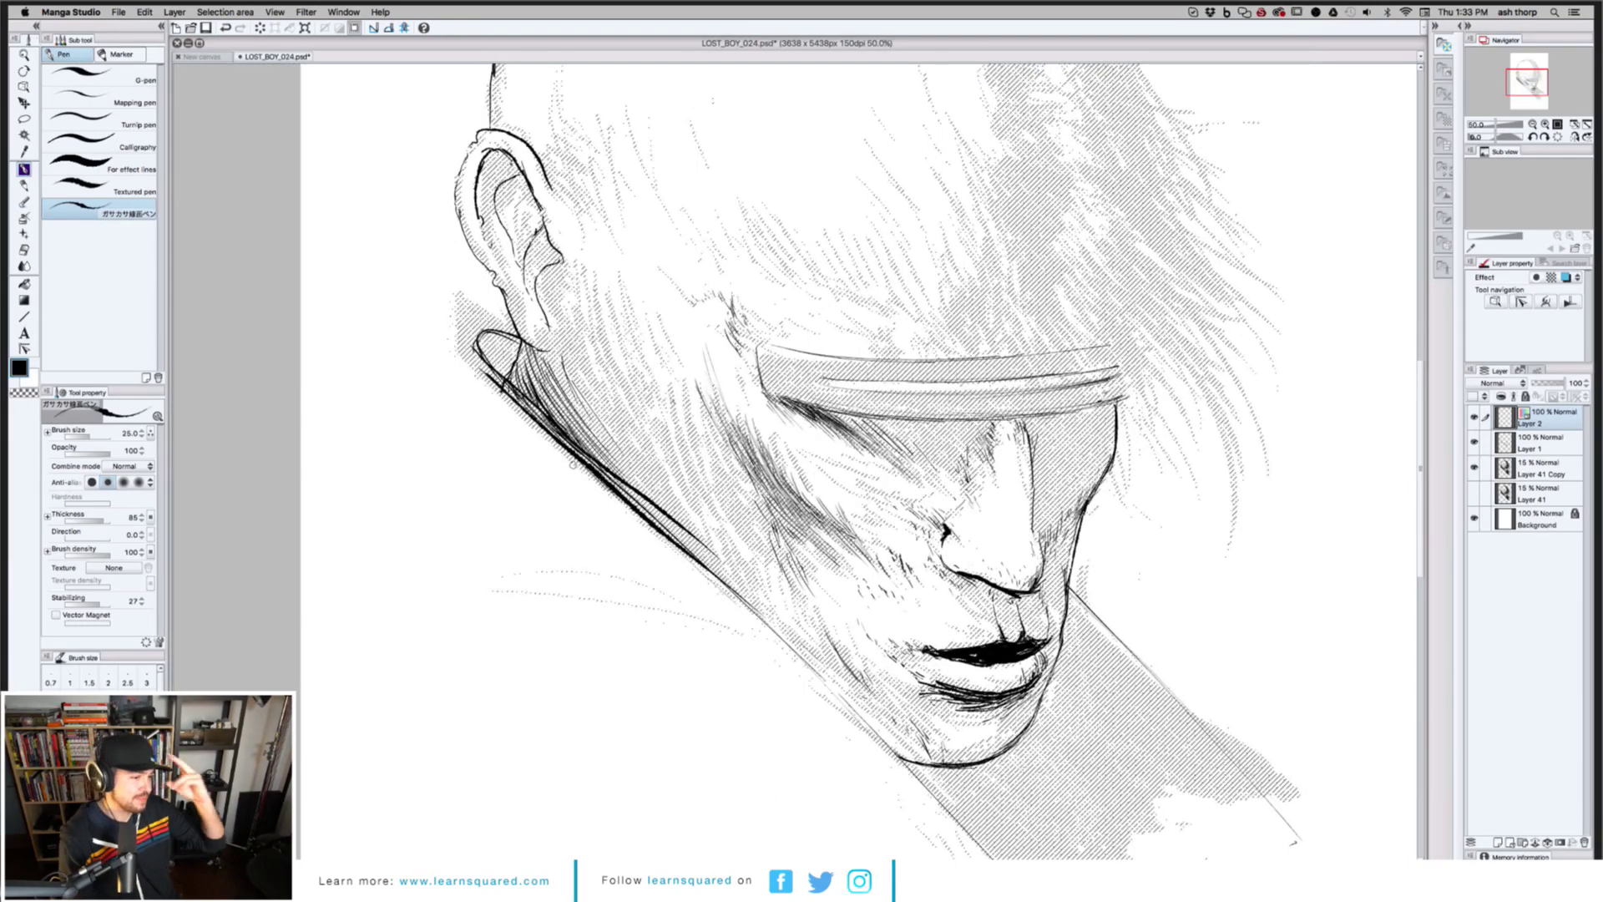
Set the halftone dot shape of Layer 41 Copy to Line after trying Ellipse, Carrot and Ninja star
{"action": "scroll", "coordinate": [571, 469], "scroll_direction": "up", "scroll_amount": 5}
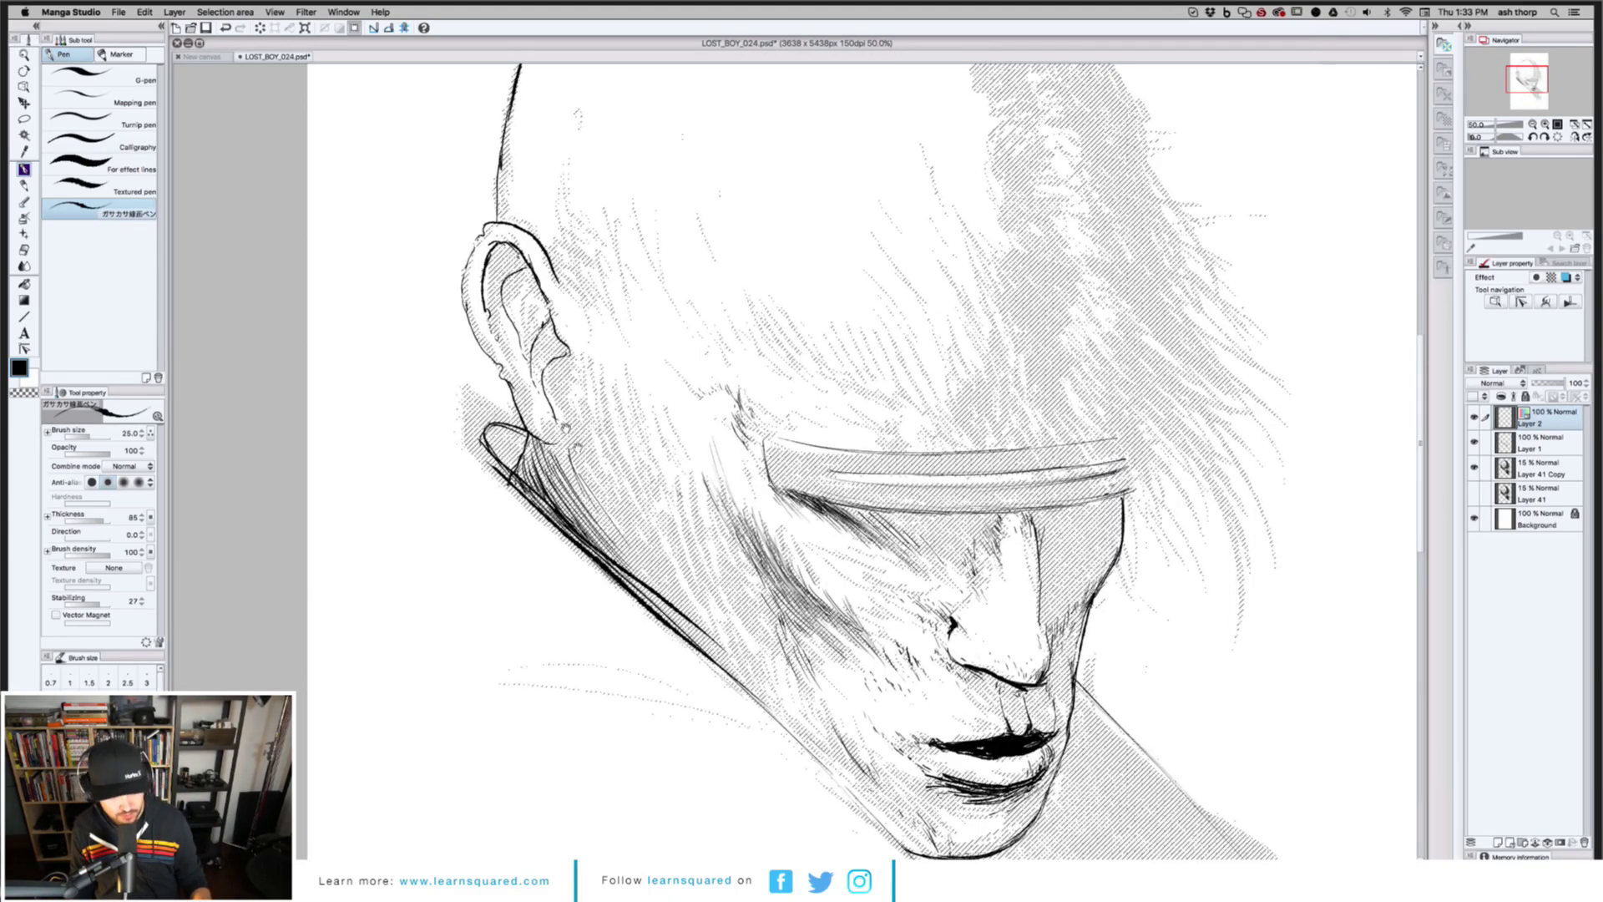
{"action": "scroll", "coordinate": [809, 462], "scroll_direction": "down", "scroll_amount": 3}
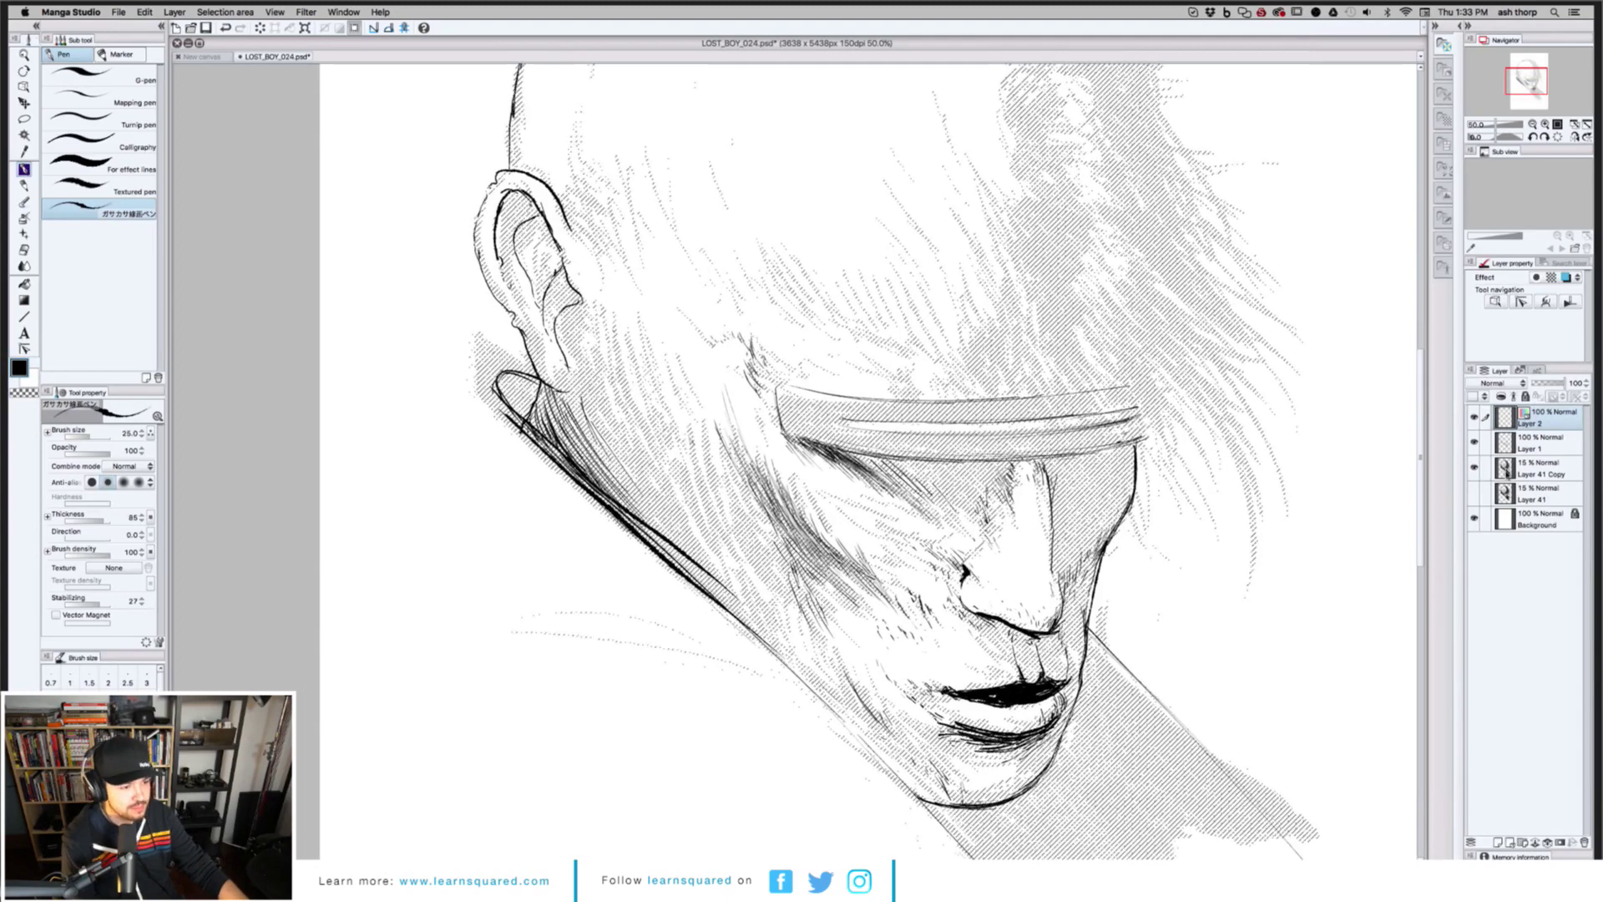
{"action": "left_click", "coordinate": [1503, 469]}
{"action": "left_click", "coordinate": [1530, 325]}
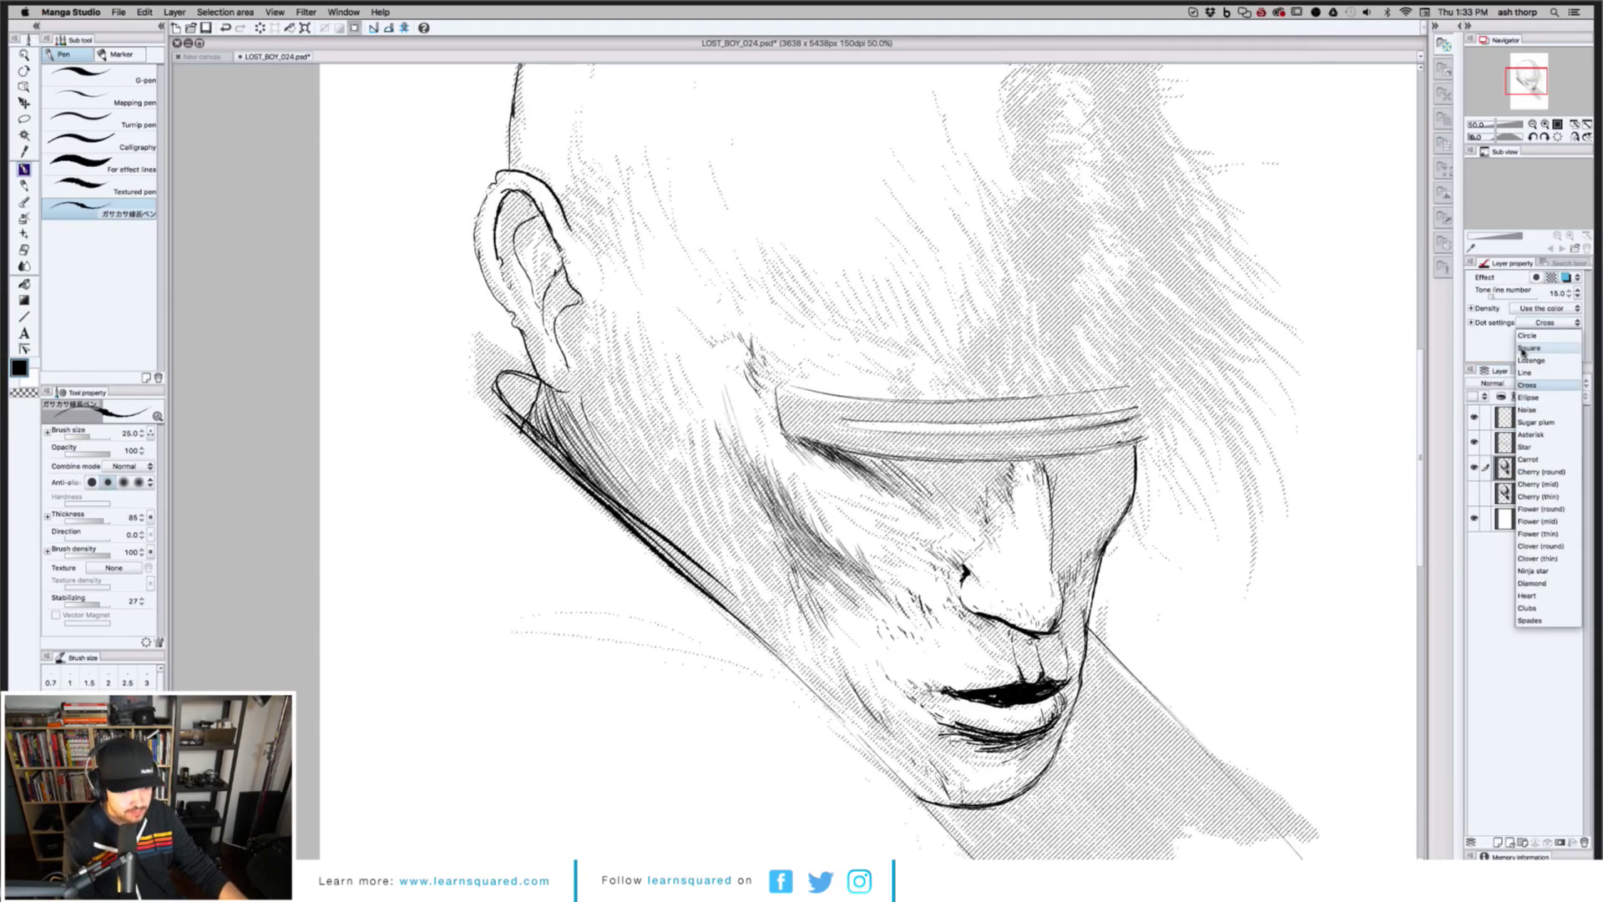
{"action": "left_click", "coordinate": [1529, 397]}
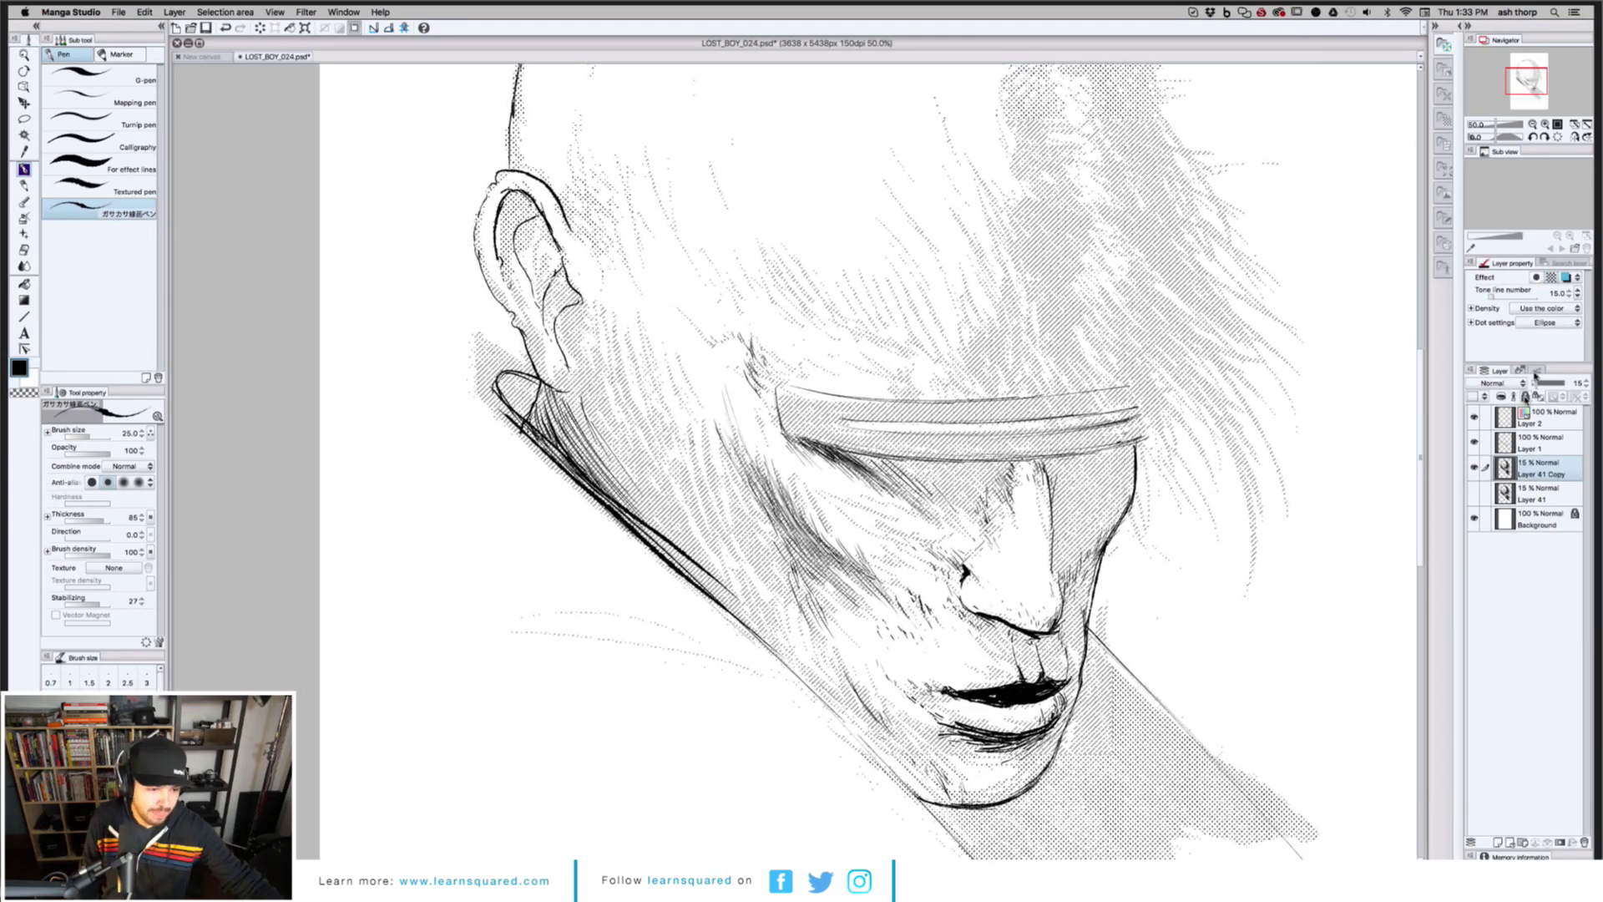
{"action": "left_click", "coordinate": [1541, 324]}
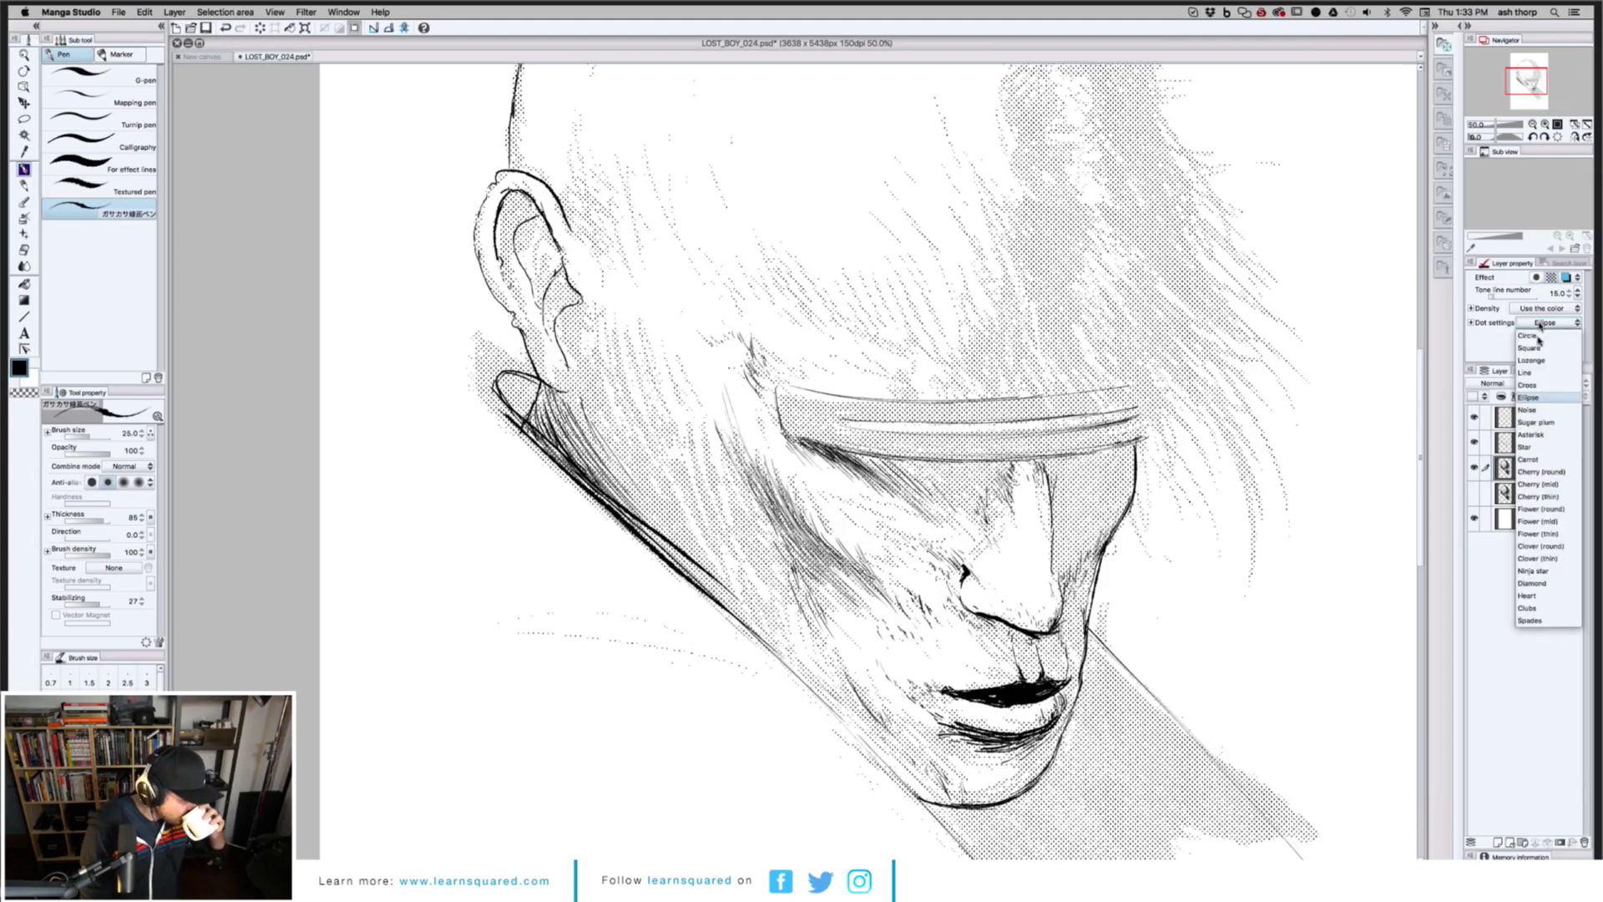
{"action": "left_click", "coordinate": [1539, 460]}
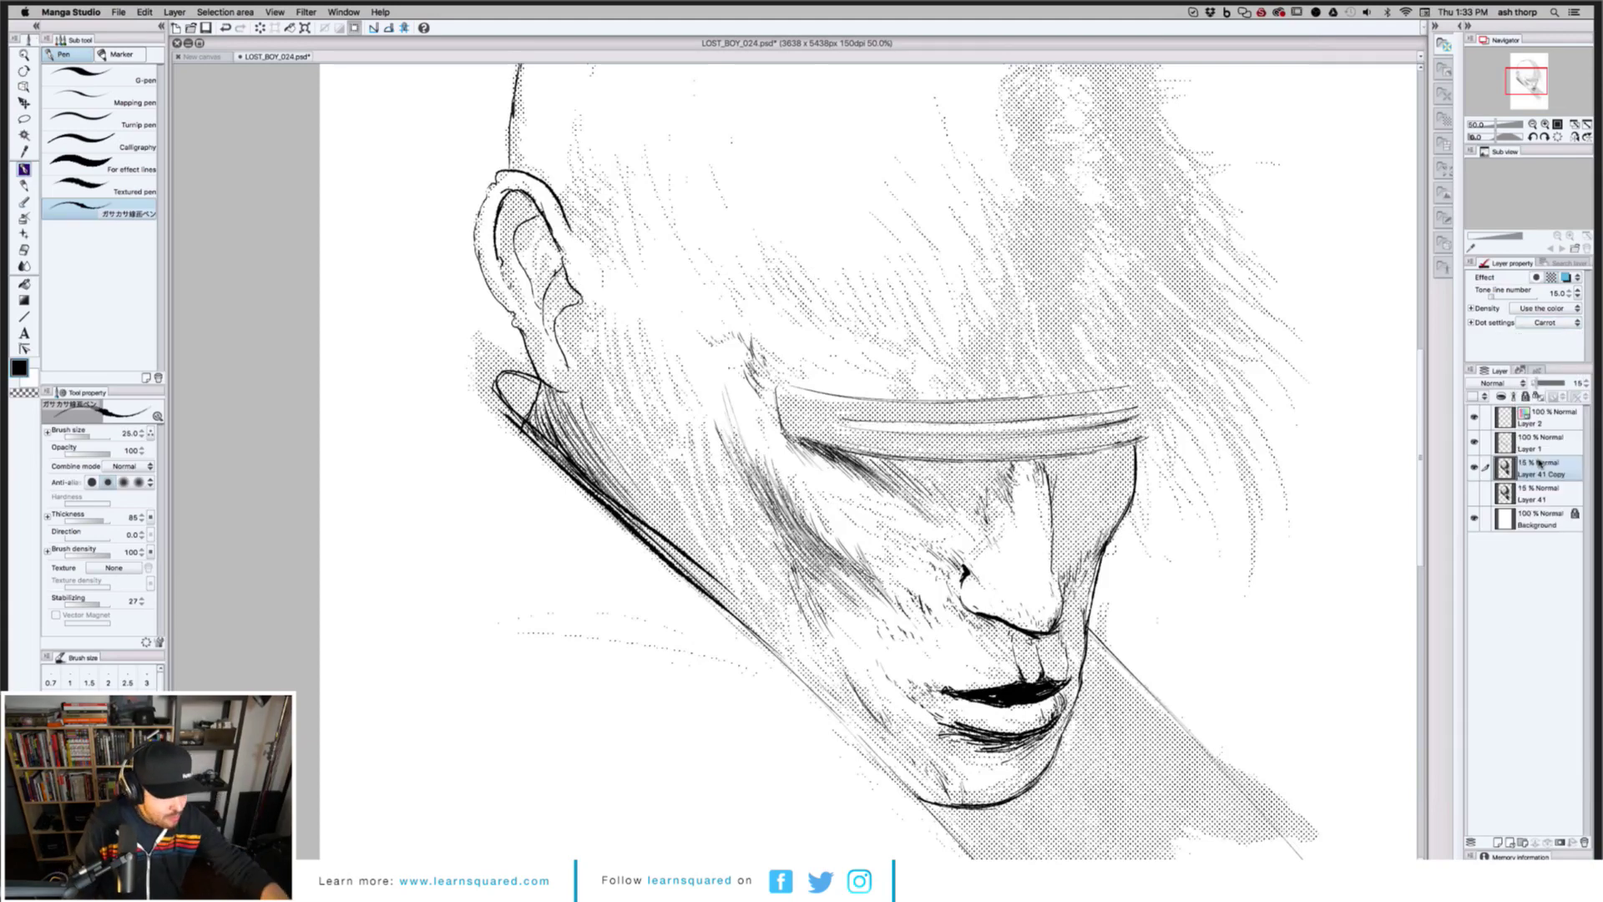
{"action": "left_click", "coordinate": [1541, 328]}
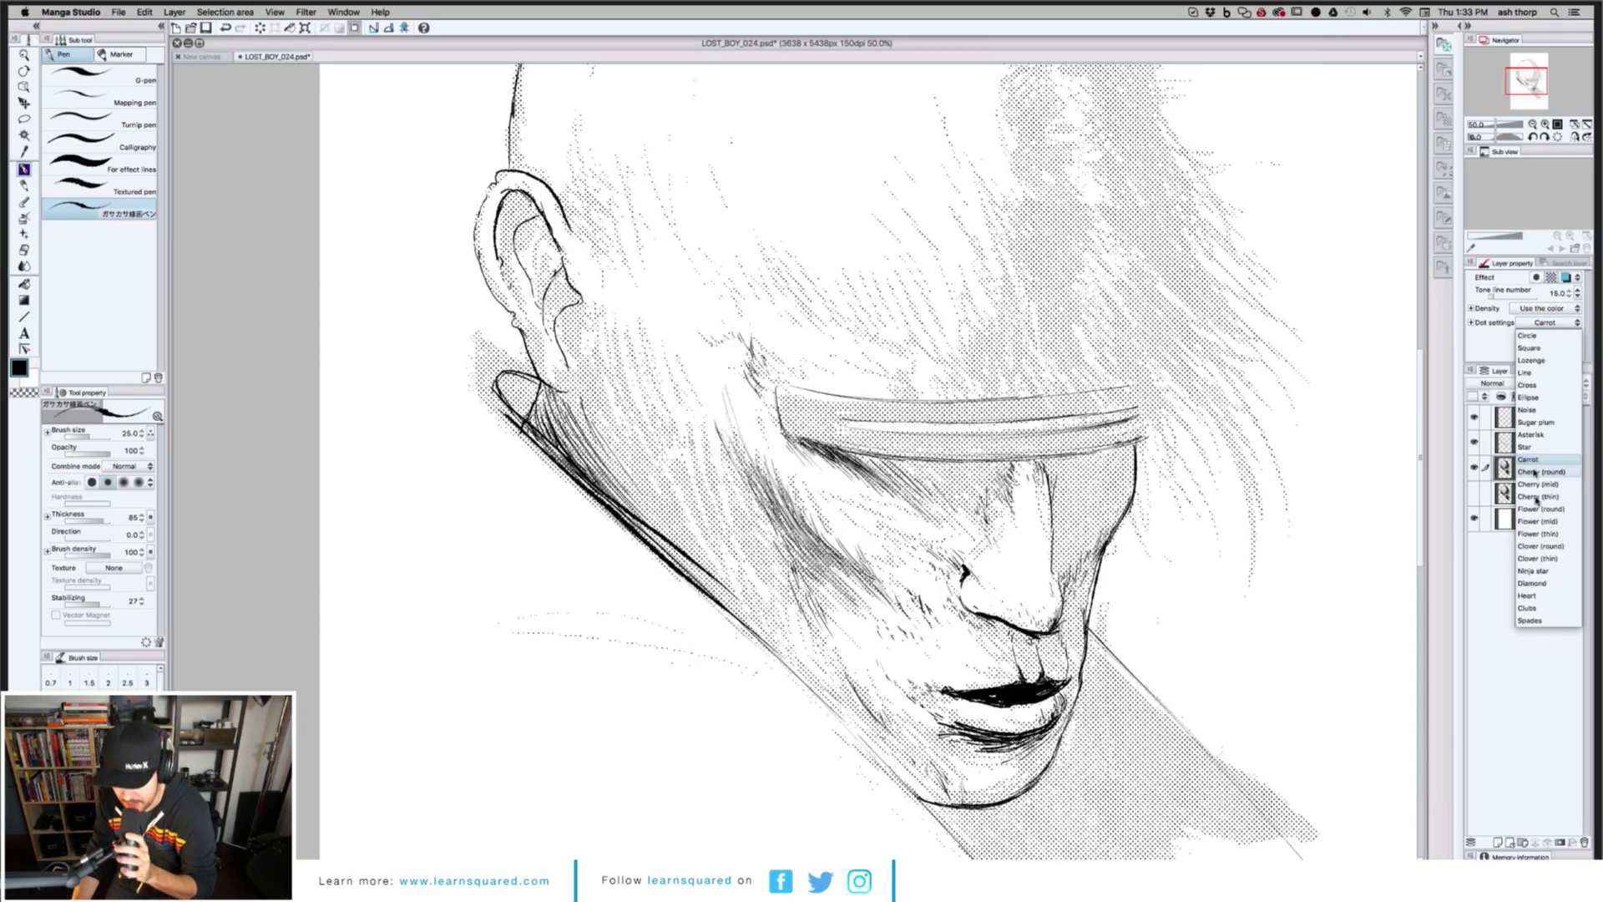
{"action": "left_click", "coordinate": [1539, 571]}
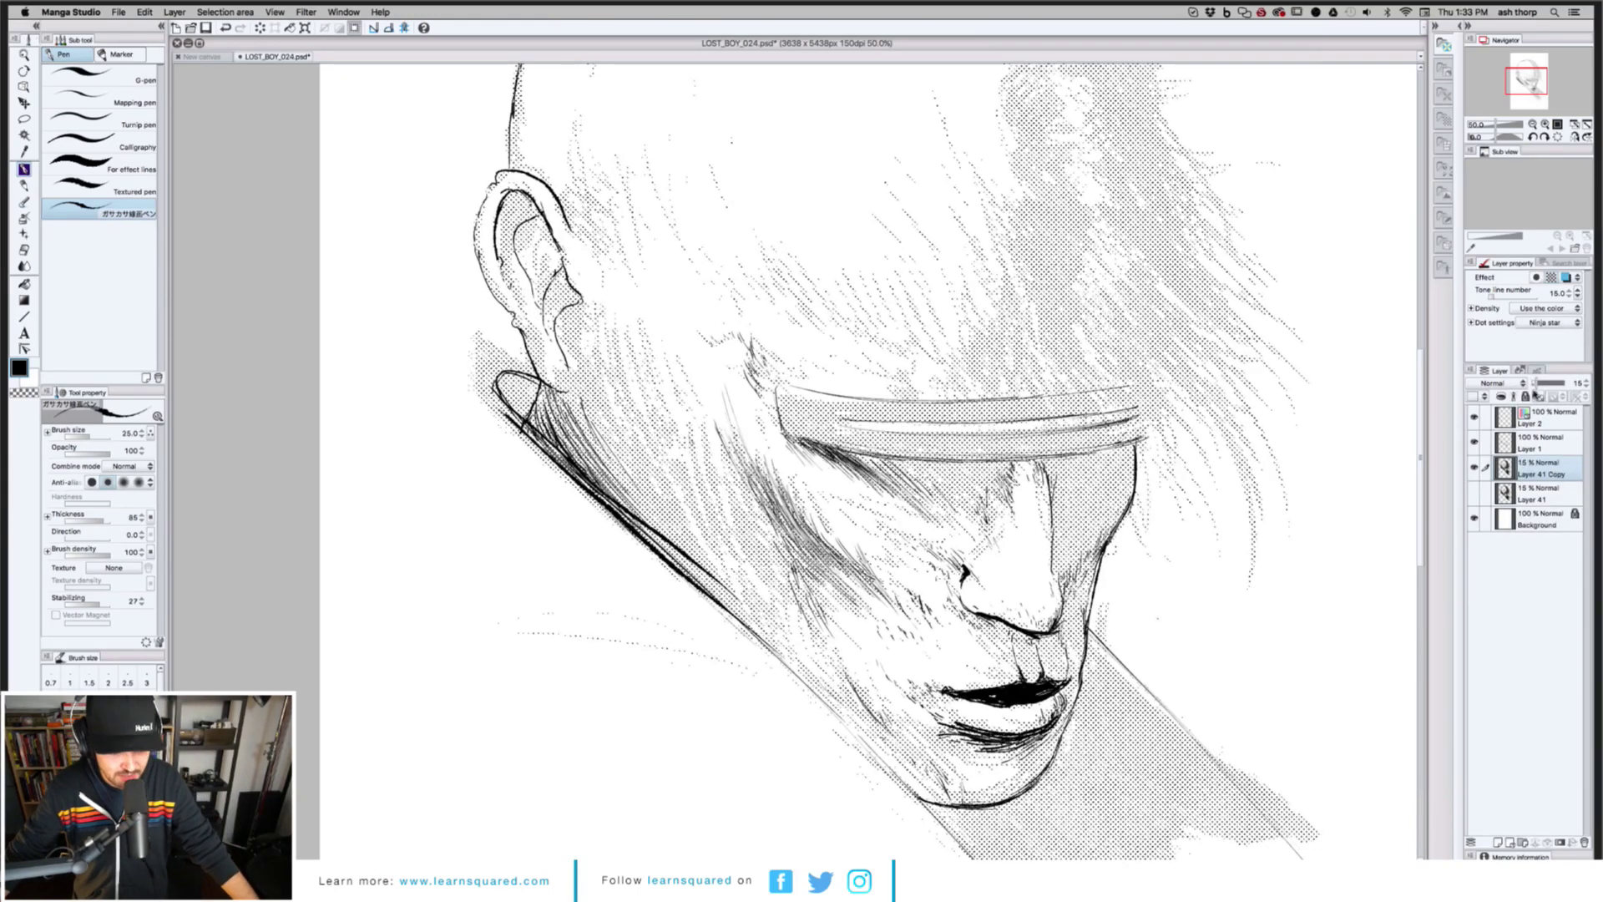
{"action": "left_click", "coordinate": [1532, 326]}
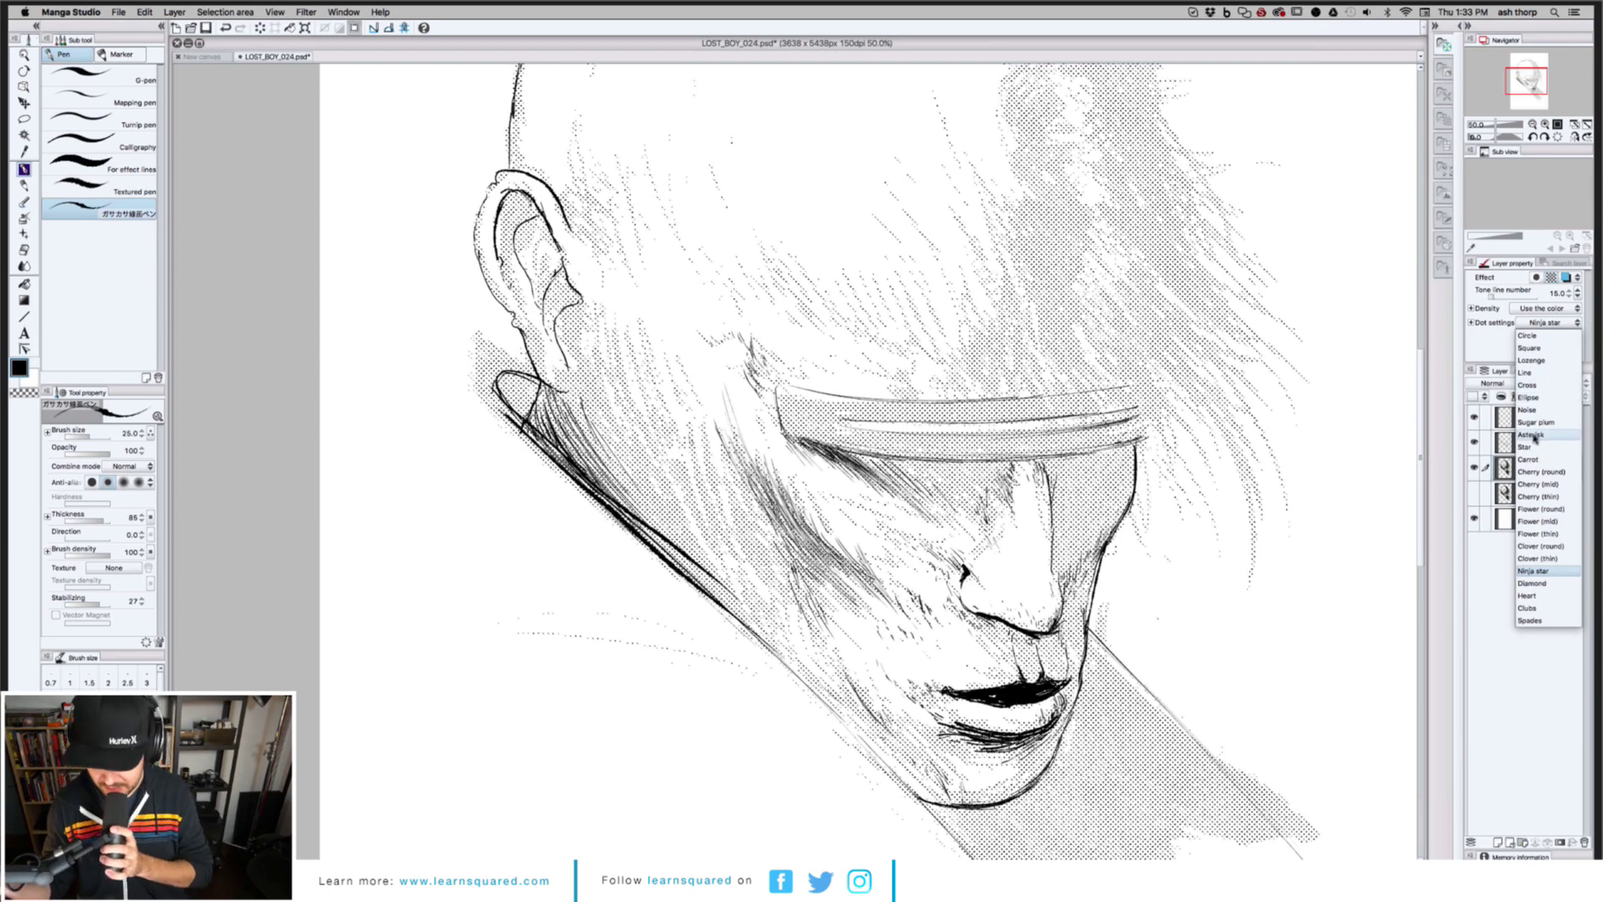
{"action": "left_click", "coordinate": [1529, 374]}
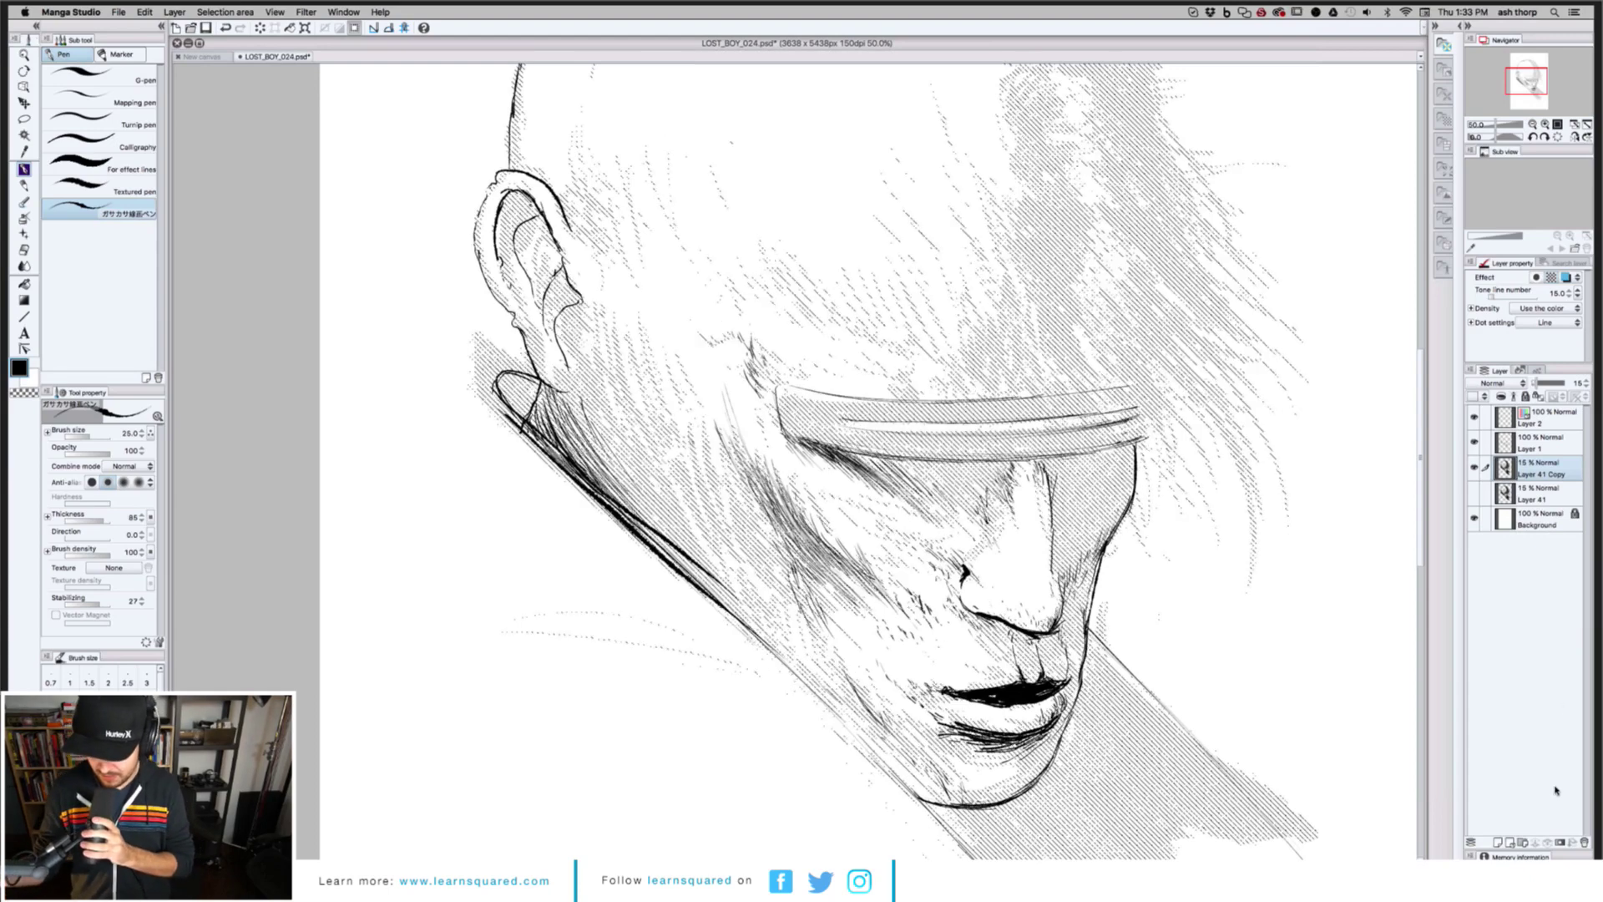
Add a new vector layer above Layer 41 Copy and paint a solid black shadow beneath the eye band with the size 30 Opacity watercolor brush
{"action": "left_click", "coordinate": [1522, 845]}
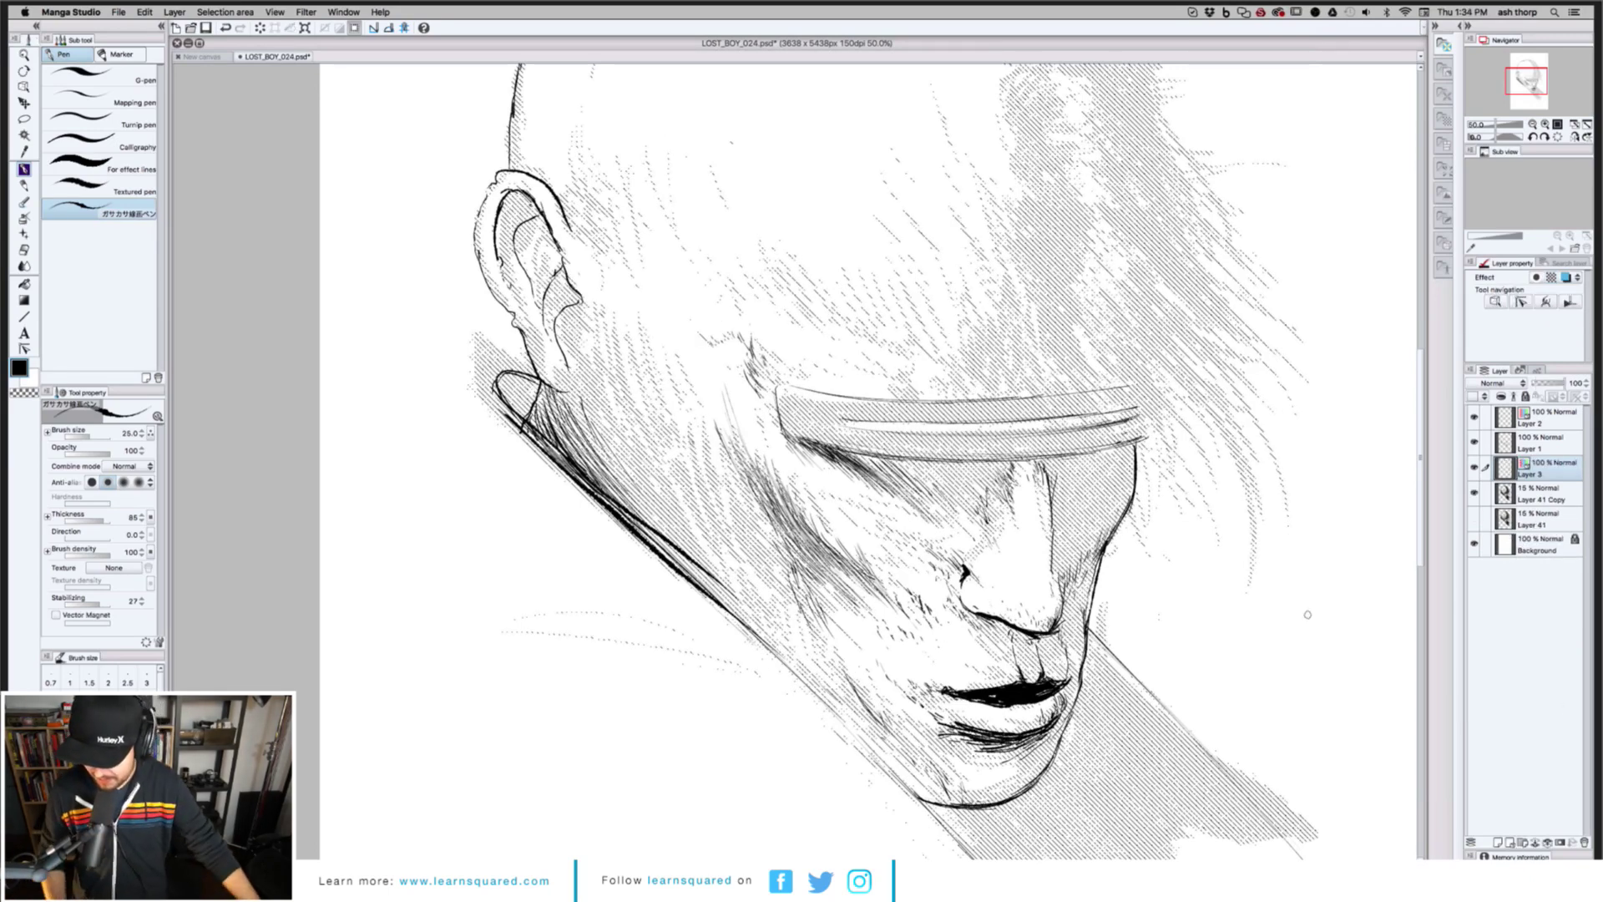
{"action": "key", "text": "b"}
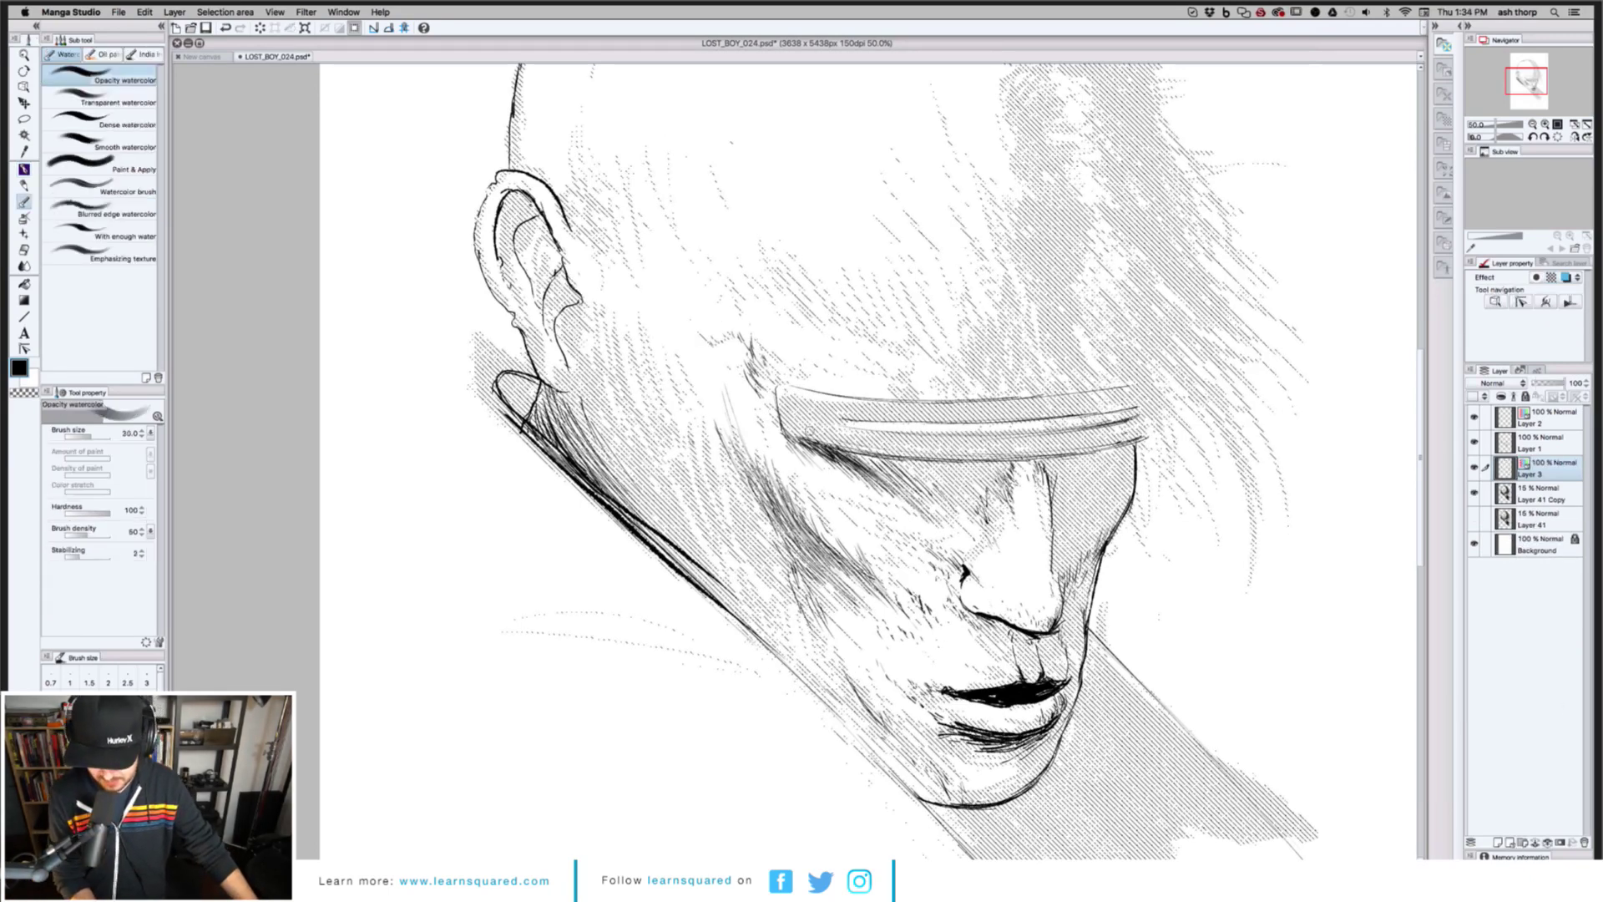
{"action": "mouse_move", "coordinate": [954, 470]}
{"action": "left_mouse_down"}
{"action": "mouse_move", "coordinate": [862, 464]}
{"action": "mouse_move", "coordinate": [1001, 468]}
{"action": "mouse_move", "coordinate": [911, 471]}
{"action": "mouse_move", "coordinate": [960, 474]}
{"action": "left_mouse_up"}
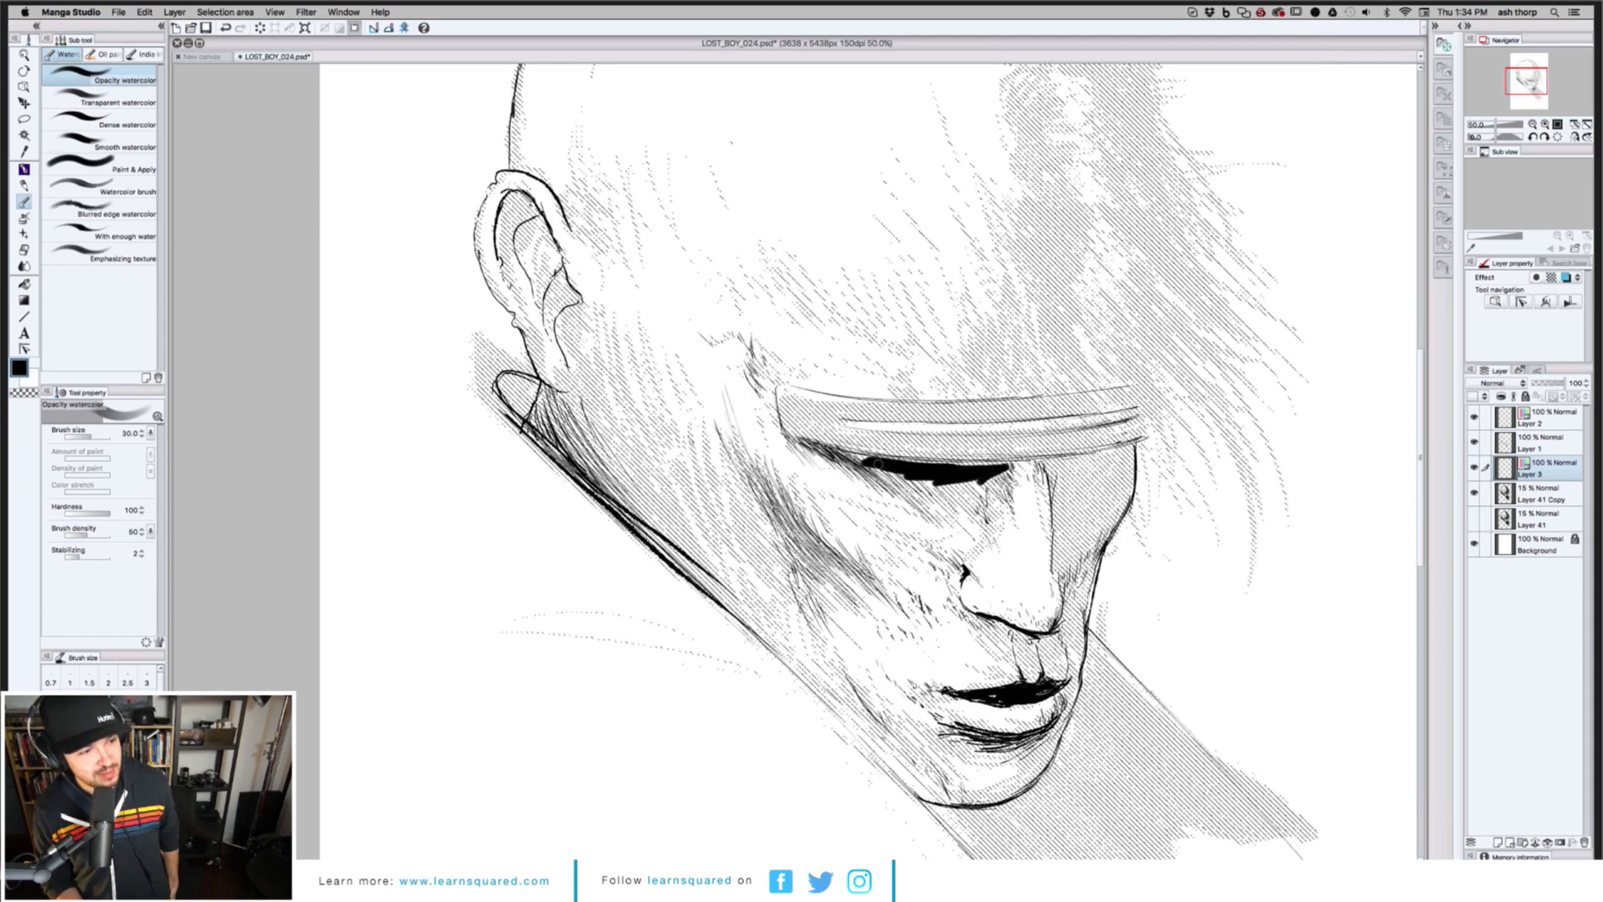
Try the tone effect on Layer 3's black shadow, testing several tone line numbers including 15 and 5
{"action": "left_click", "coordinate": [1551, 278]}
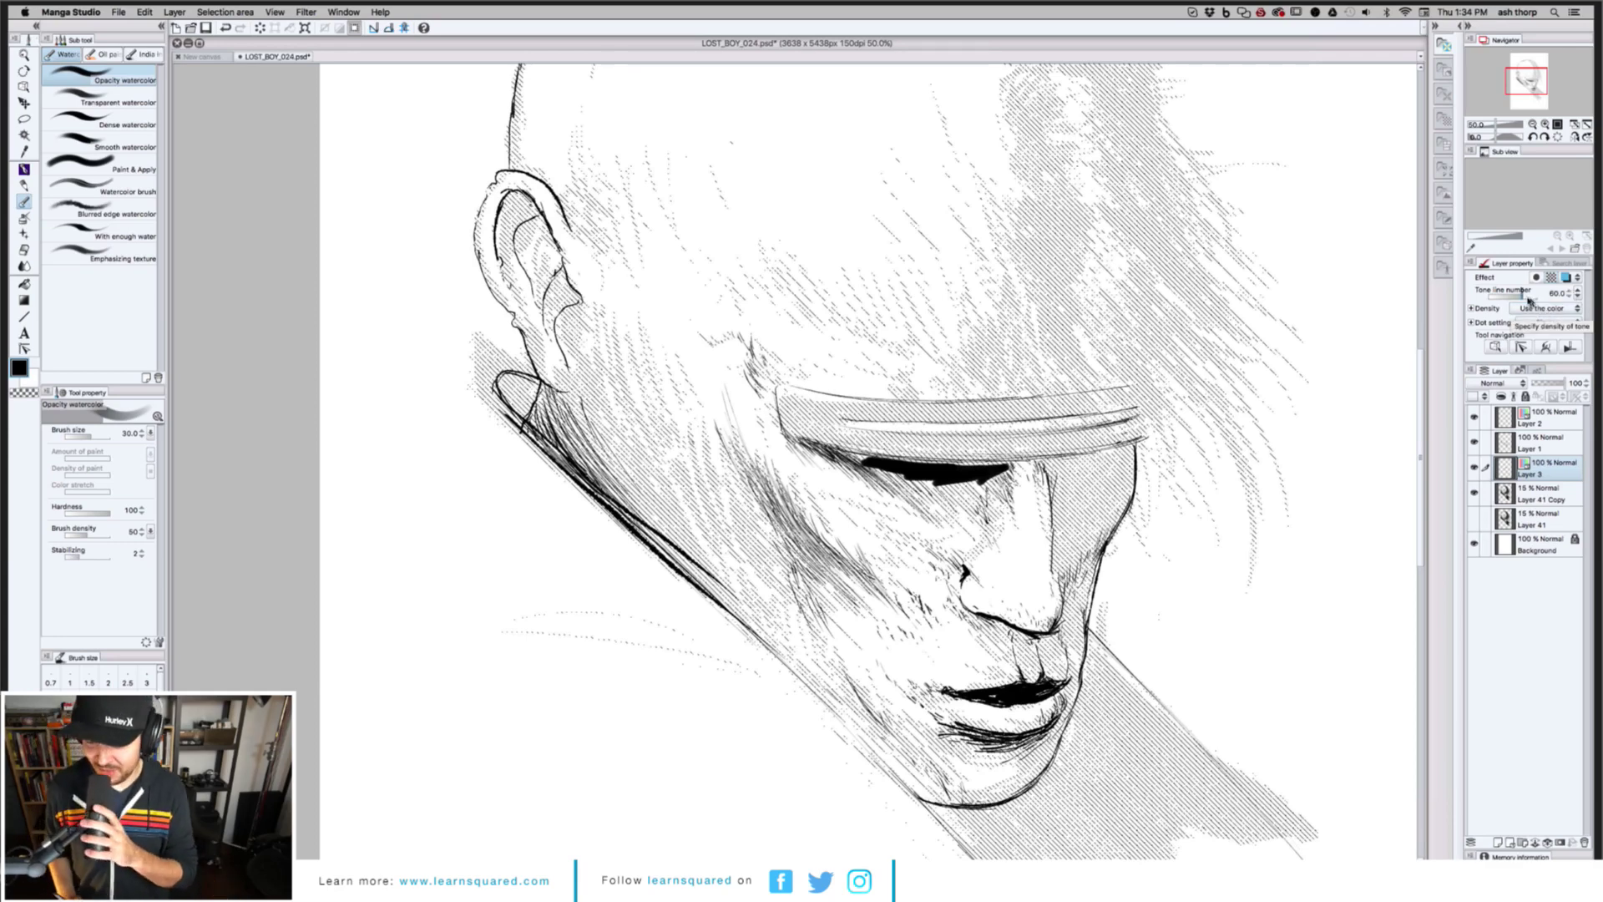
{"action": "double_click", "coordinate": [1555, 293]}
{"action": "type", "text": "10"}
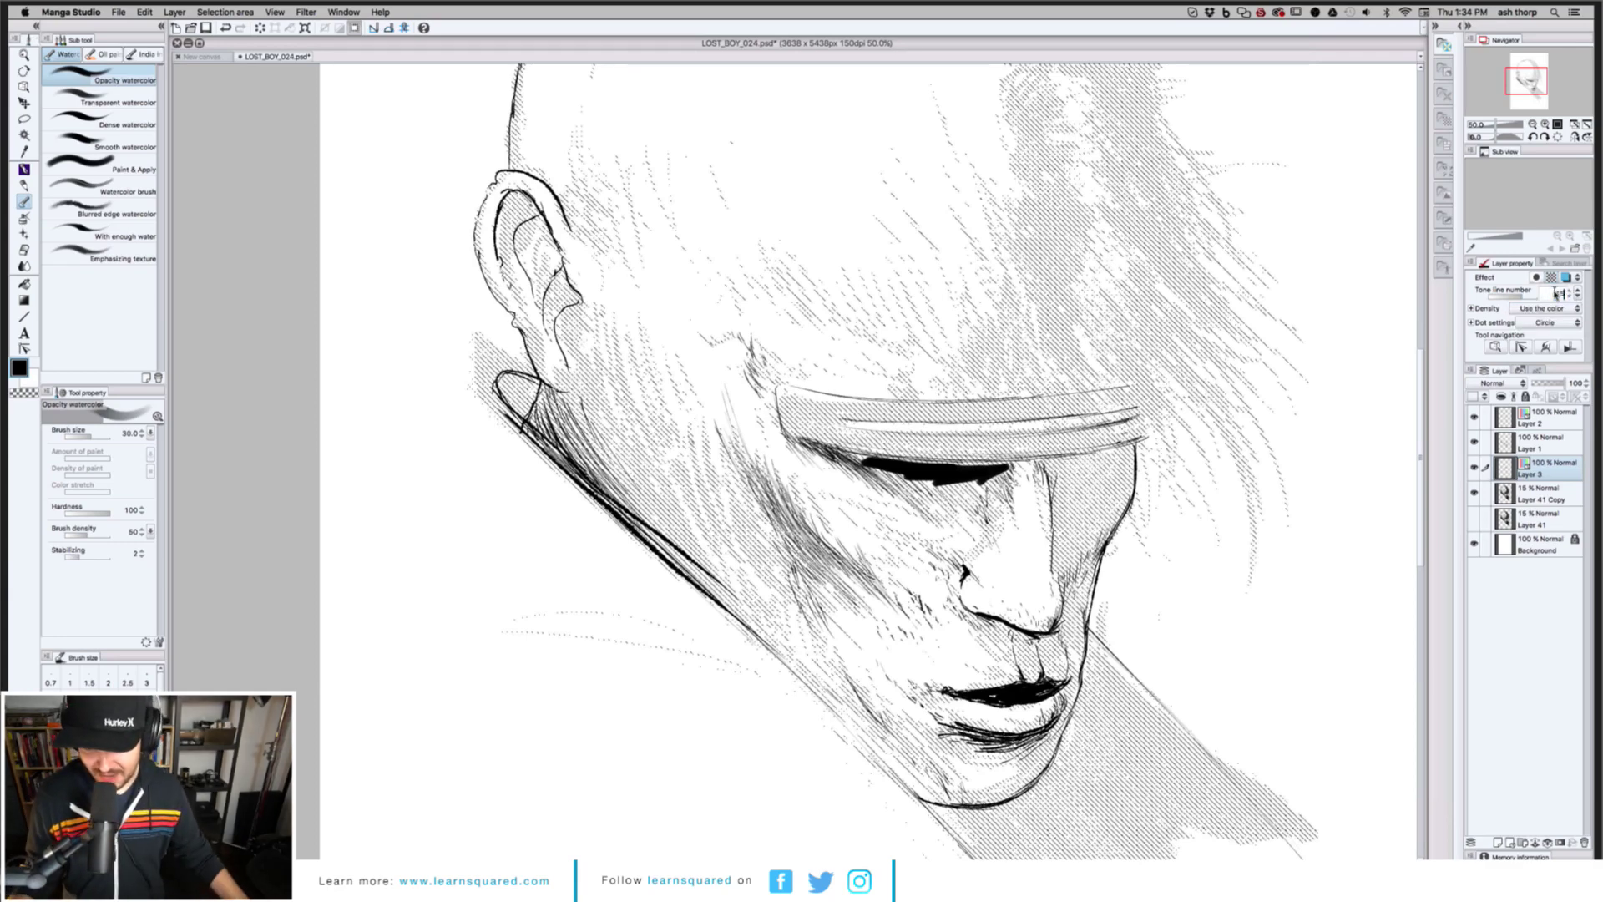
{"action": "key", "text": "Return"}
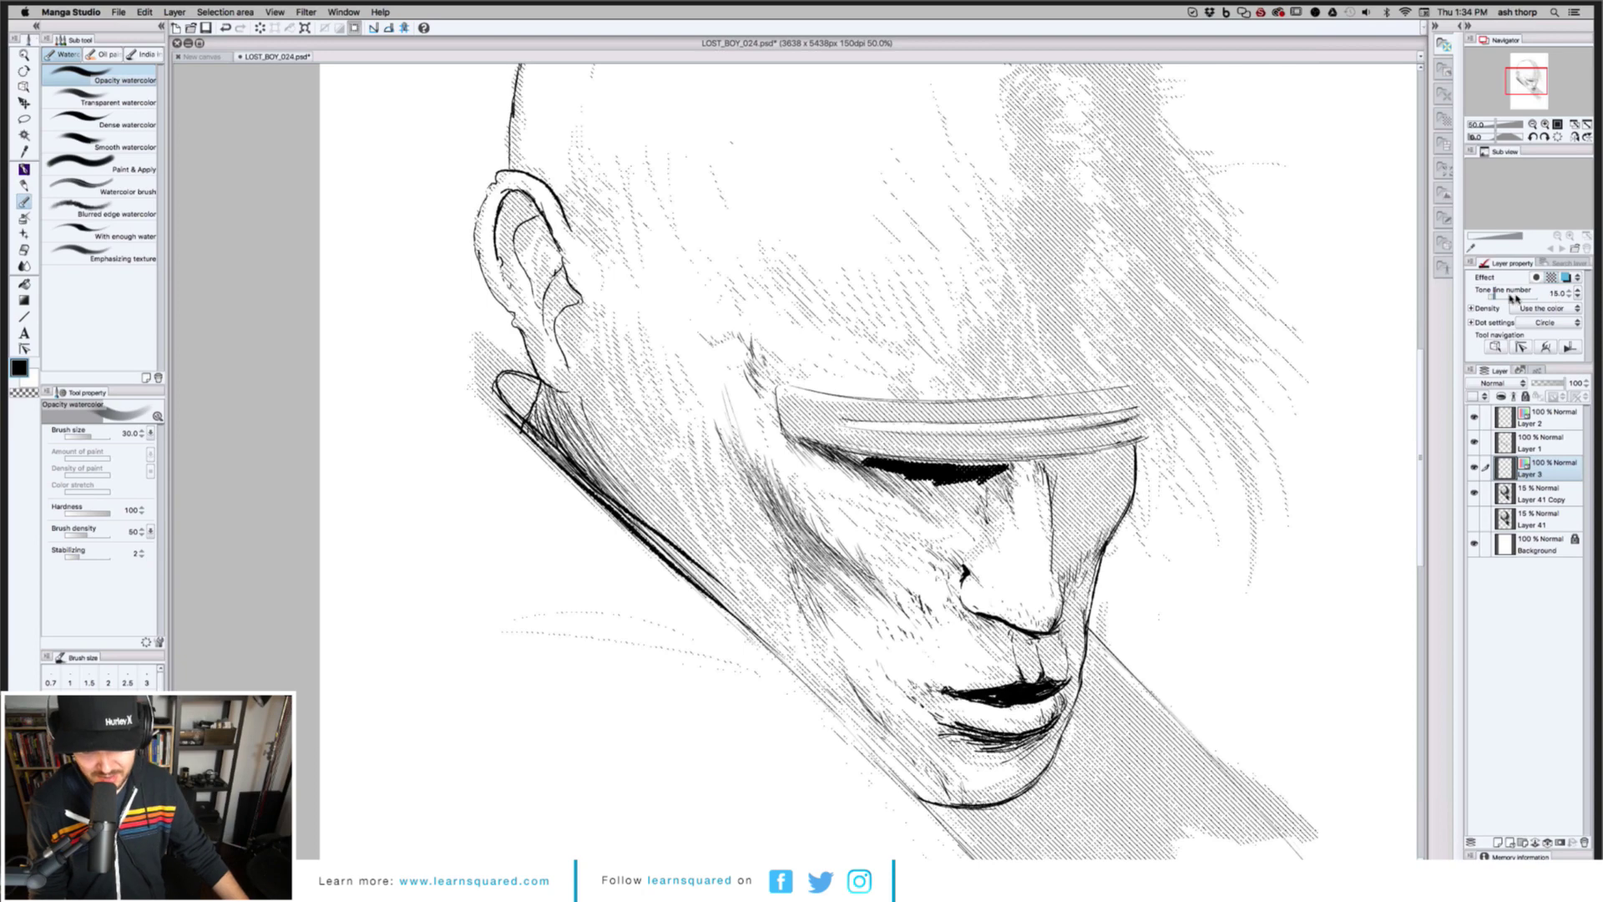
{"action": "double_click", "coordinate": [1550, 293]}
{"action": "type", "text": "5"}
{"action": "key", "text": "Return"}
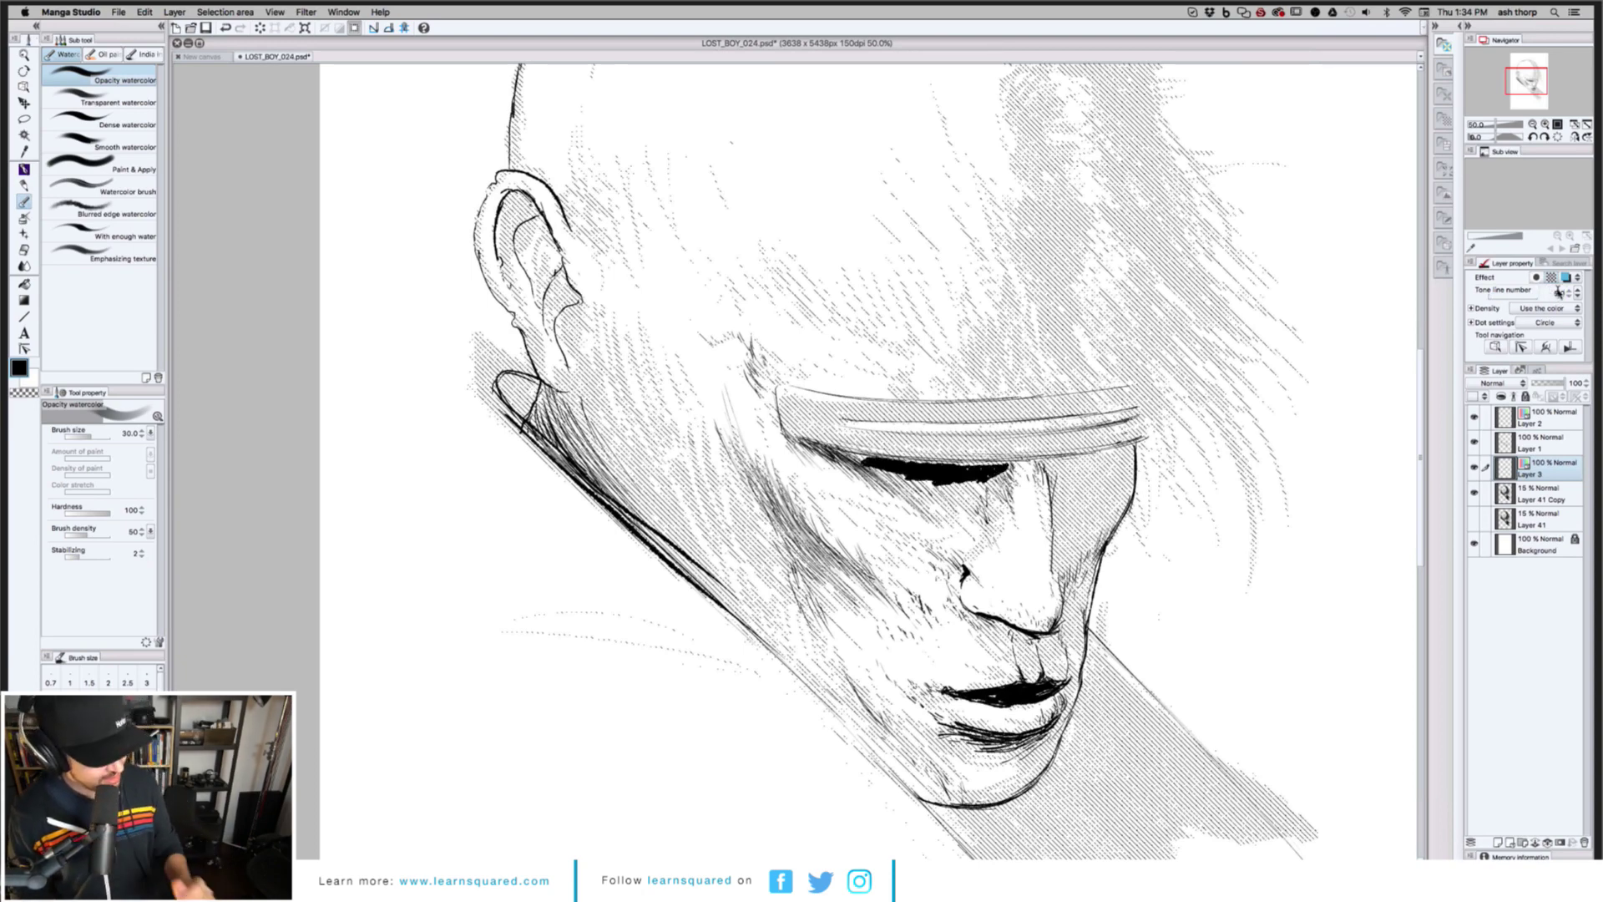
{"action": "double_click", "coordinate": [1559, 292]}
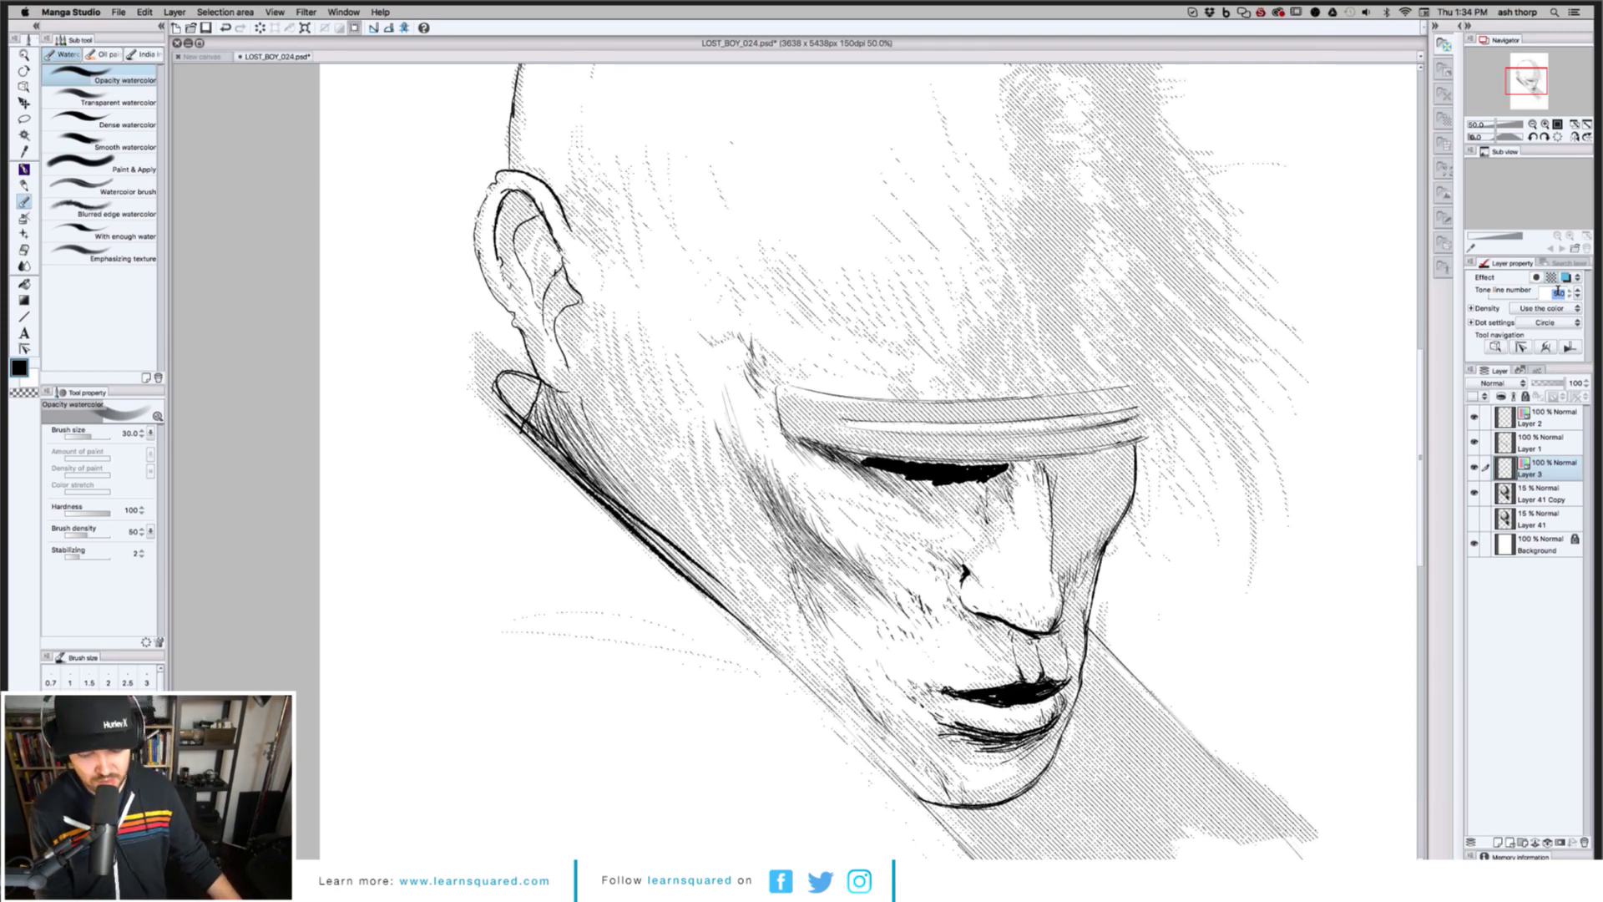
{"action": "type", "text": "50"}
{"action": "key", "text": "Return"}
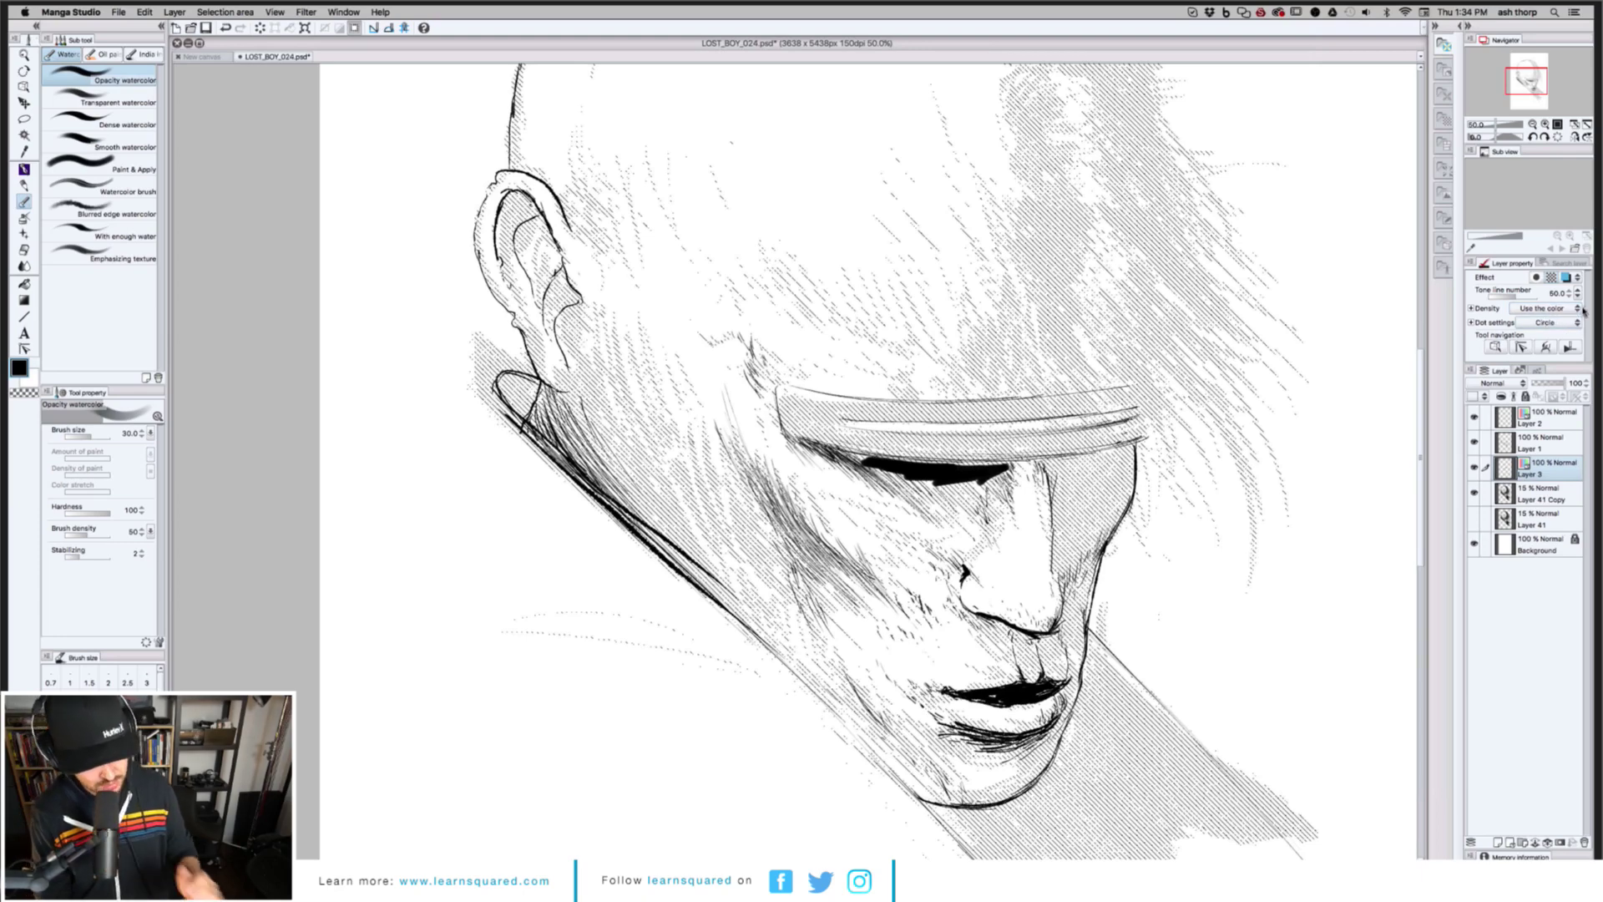
Try brightness-based tone density and a reduced opacity on Layer 3, returning to Use the color and 100%
{"action": "left_click", "coordinate": [1577, 308]}
{"action": "left_click", "coordinate": [1570, 335]}
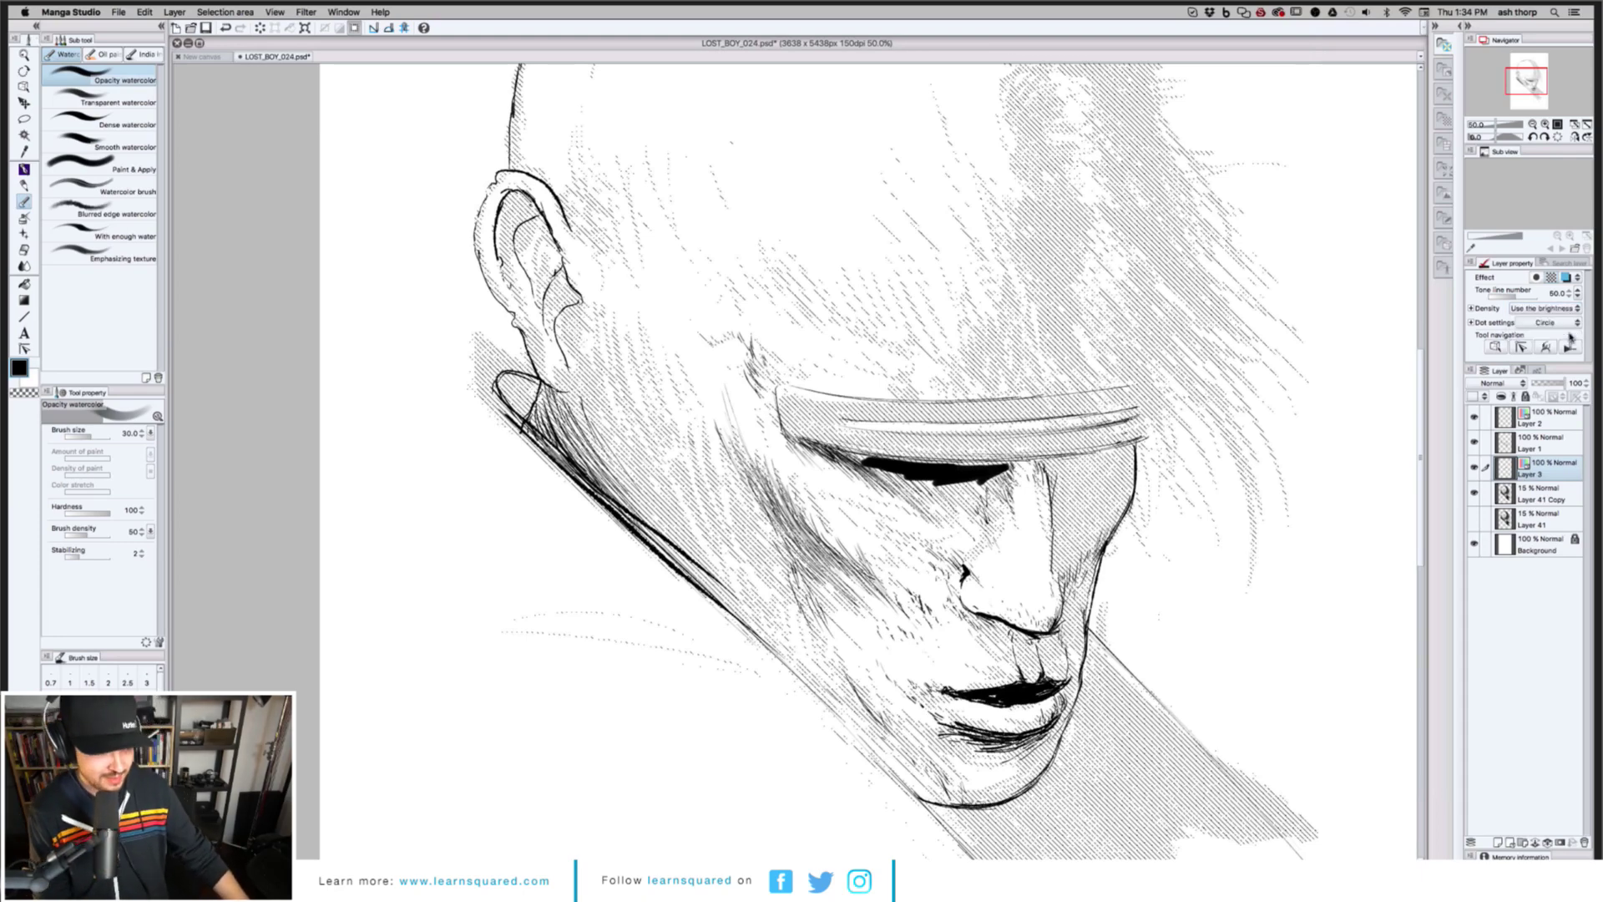
{"action": "left_click", "coordinate": [1570, 308]}
{"action": "left_click", "coordinate": [1568, 322]}
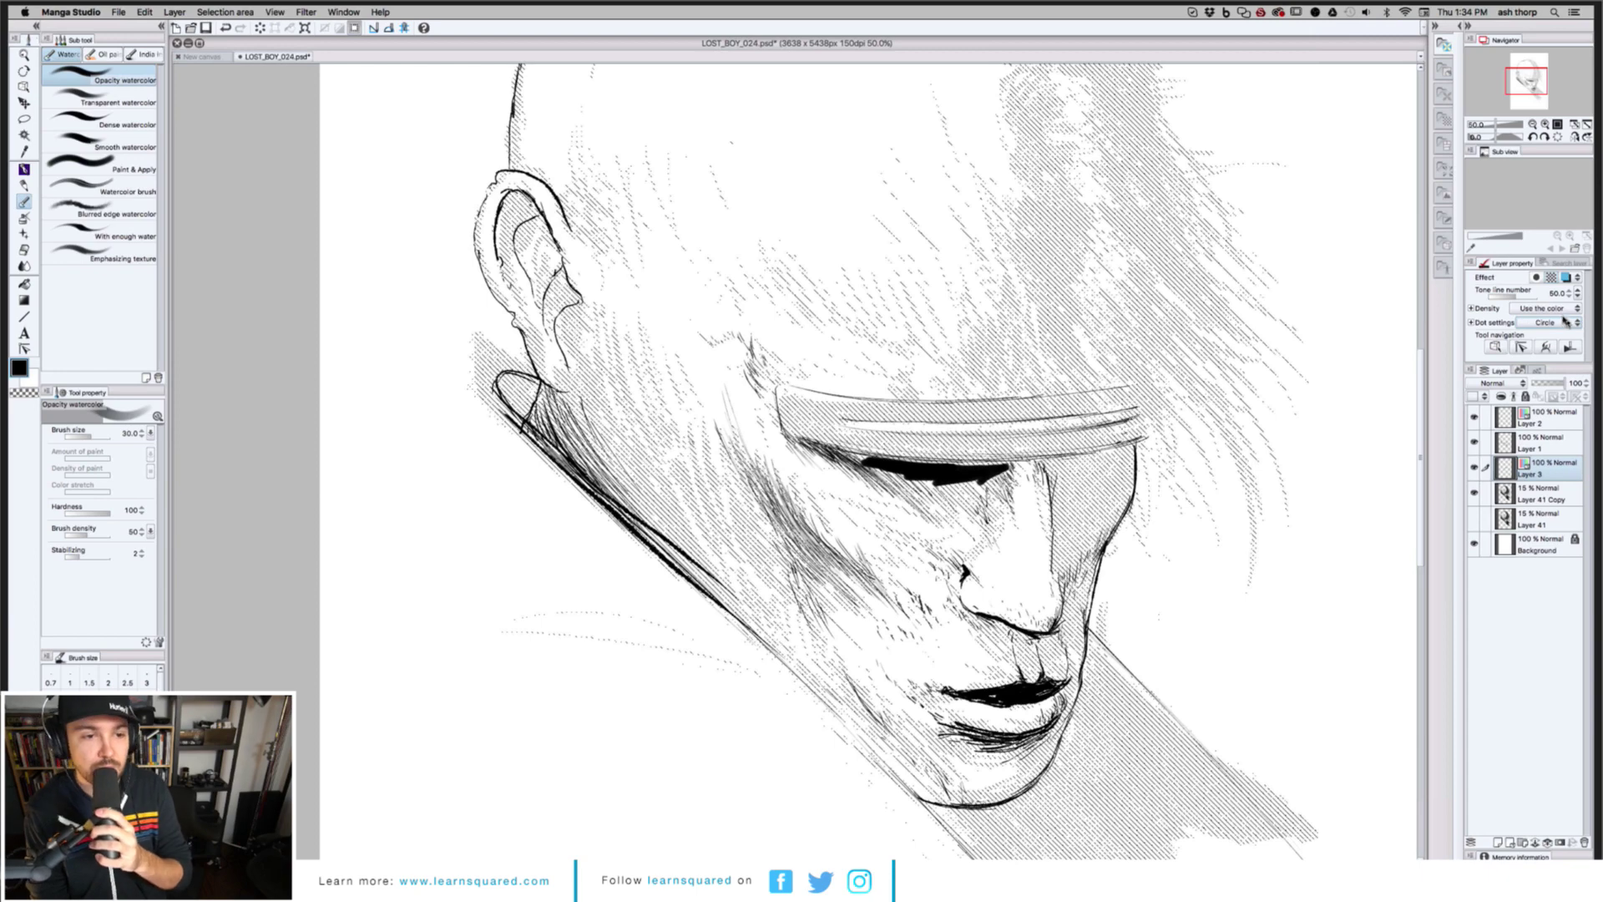
{"action": "left_click", "coordinate": [1554, 311]}
{"action": "left_click", "coordinate": [1551, 313]}
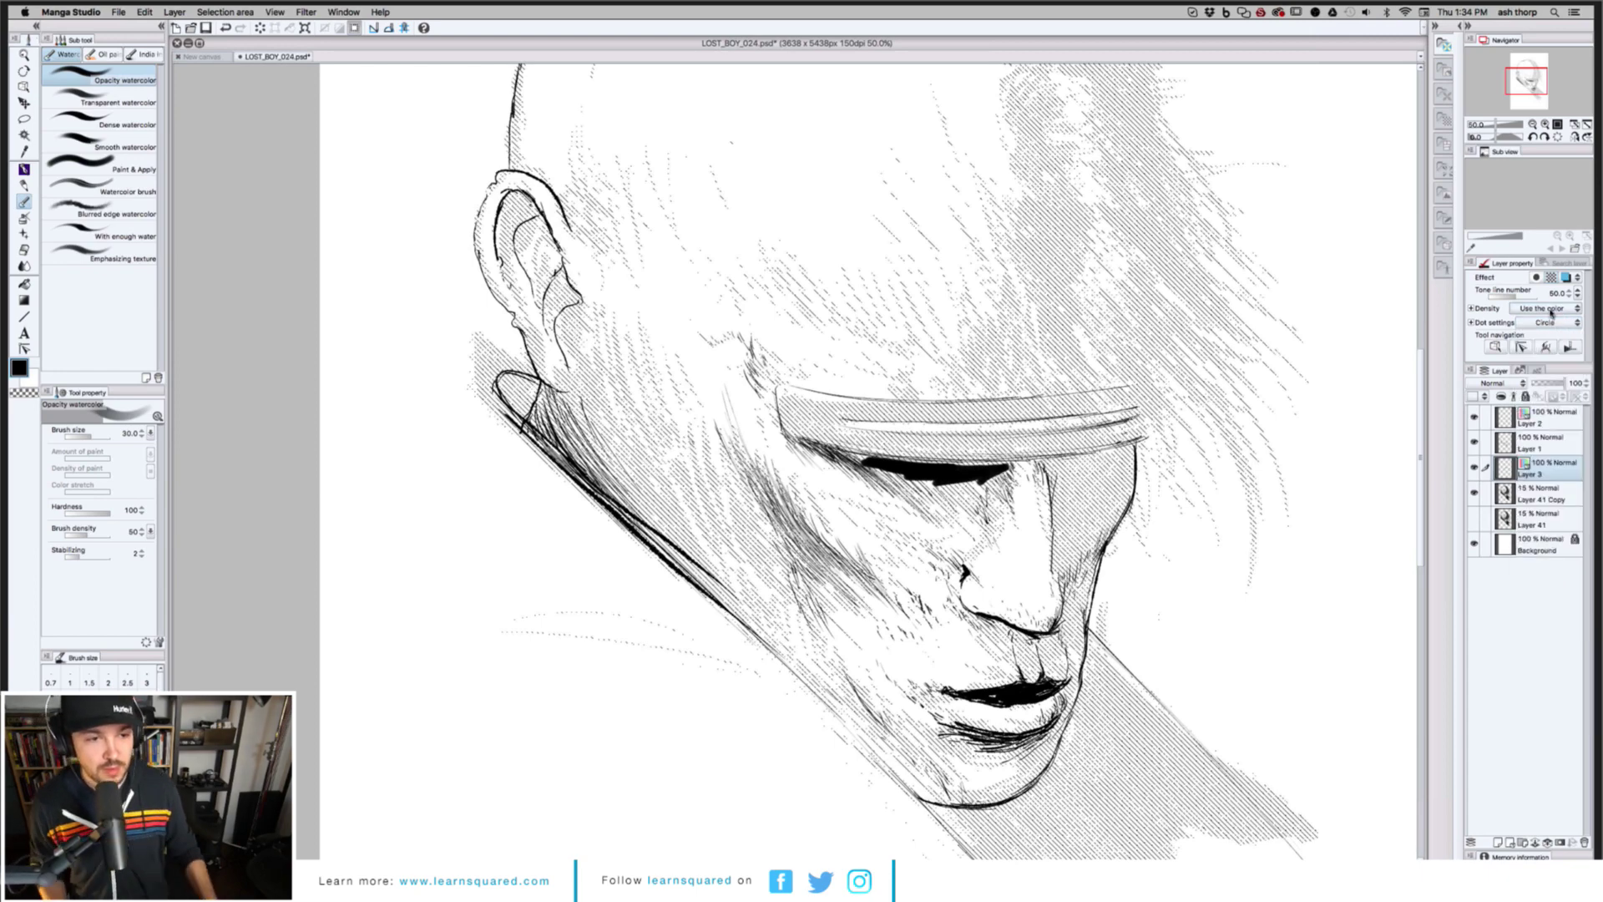
{"action": "left_click", "coordinate": [1551, 383]}
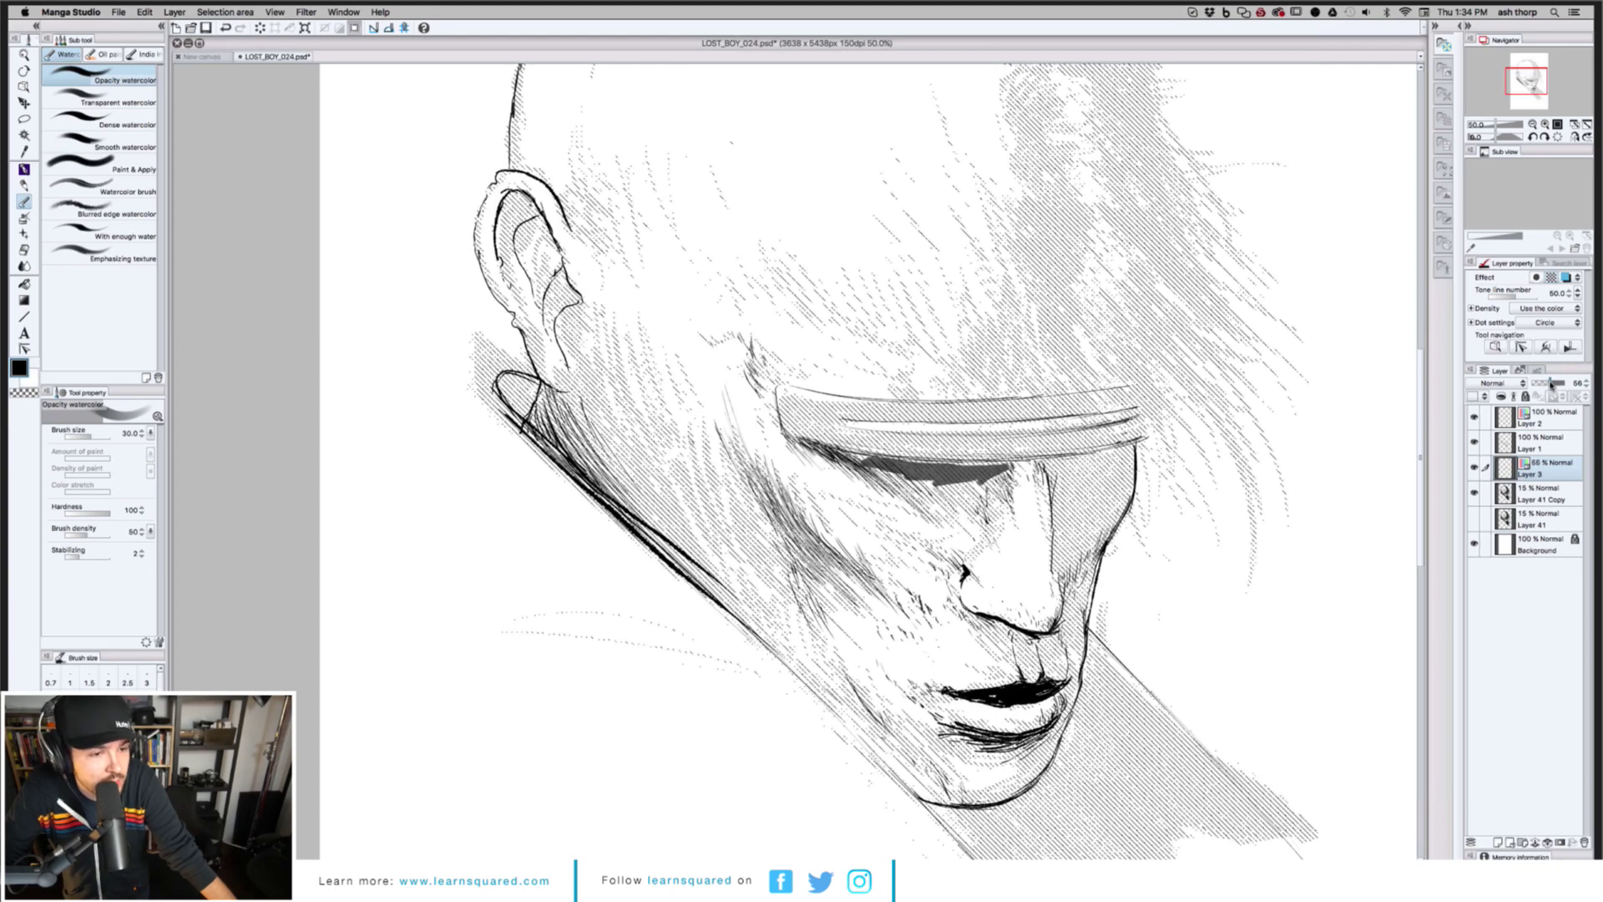
{"action": "left_click_drag", "start_coordinate": [1551, 383], "coordinate": [1574, 383]}
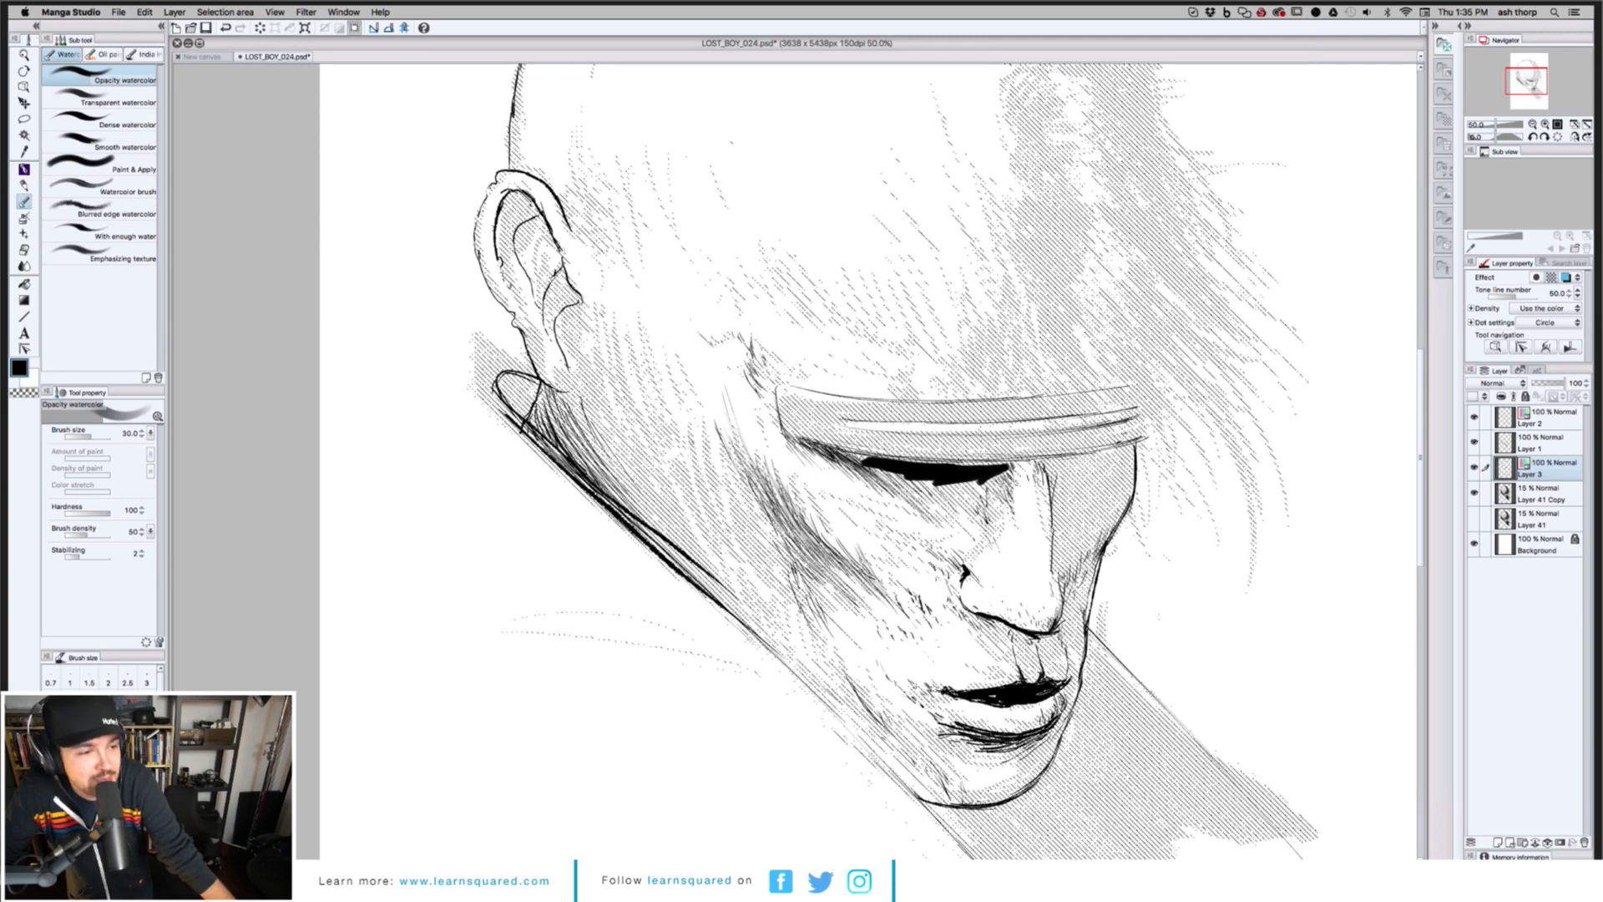
Lasso the black shadow beneath the eye band on Layer 3, delete it and clear the selection
{"action": "left_click", "coordinate": [23, 169]}
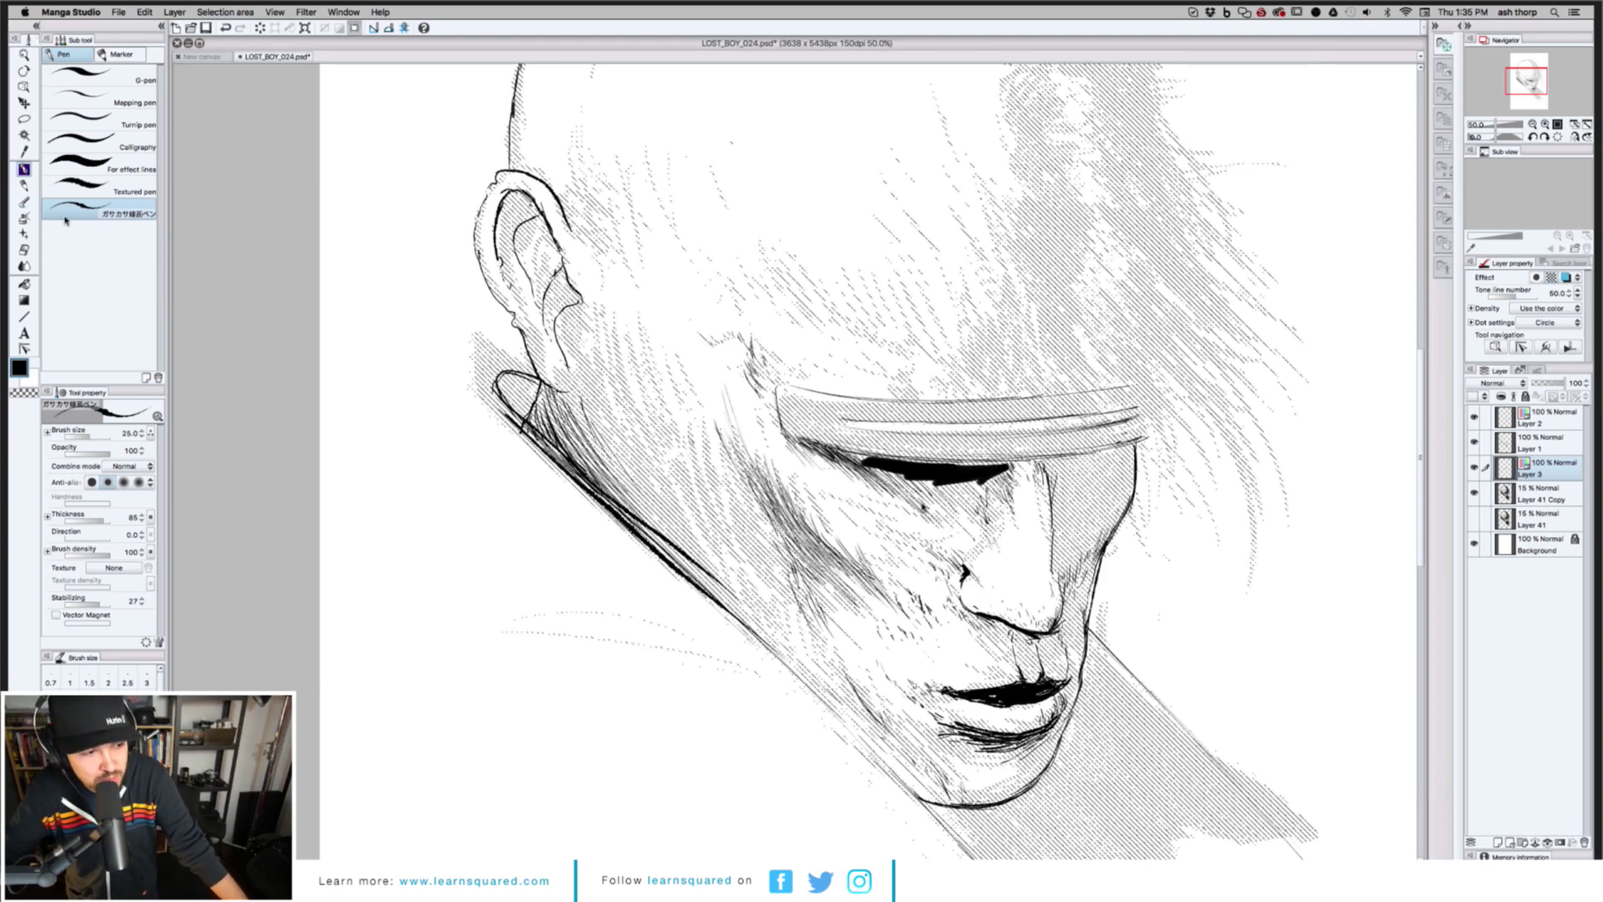
{"action": "key", "text": "m"}
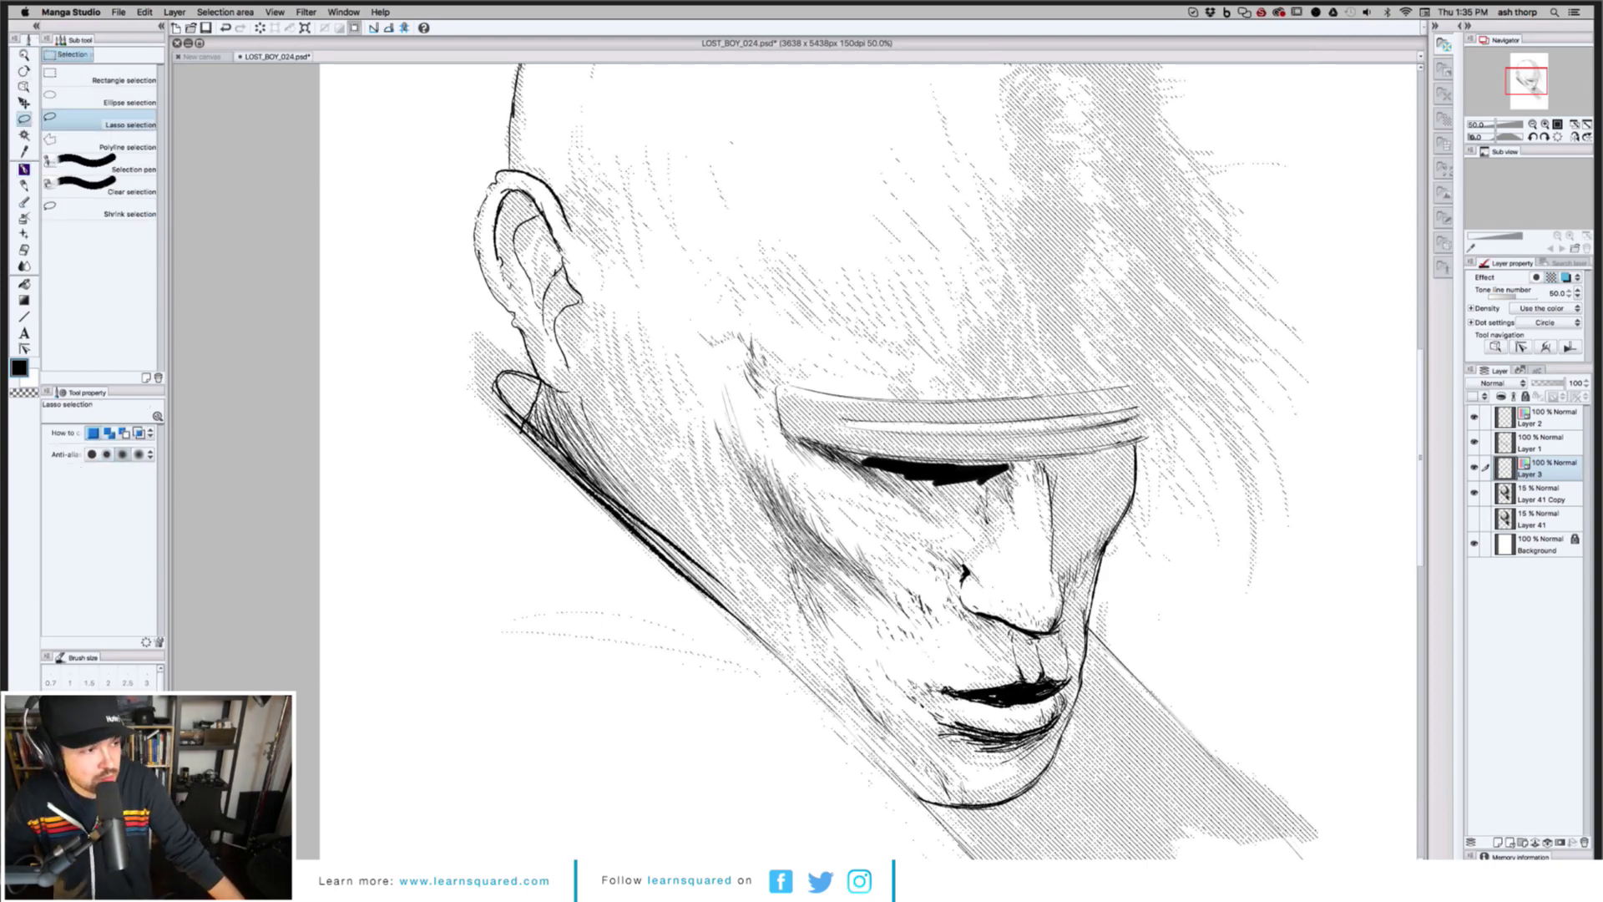
{"action": "mouse_move", "coordinate": [990, 511]}
{"action": "left_mouse_down"}
{"action": "mouse_move", "coordinate": [885, 497]}
{"action": "mouse_move", "coordinate": [1044, 483]}
{"action": "left_mouse_up"}
{"action": "left_click_drag", "start_coordinate": [927, 420], "coordinate": [803, 423]}
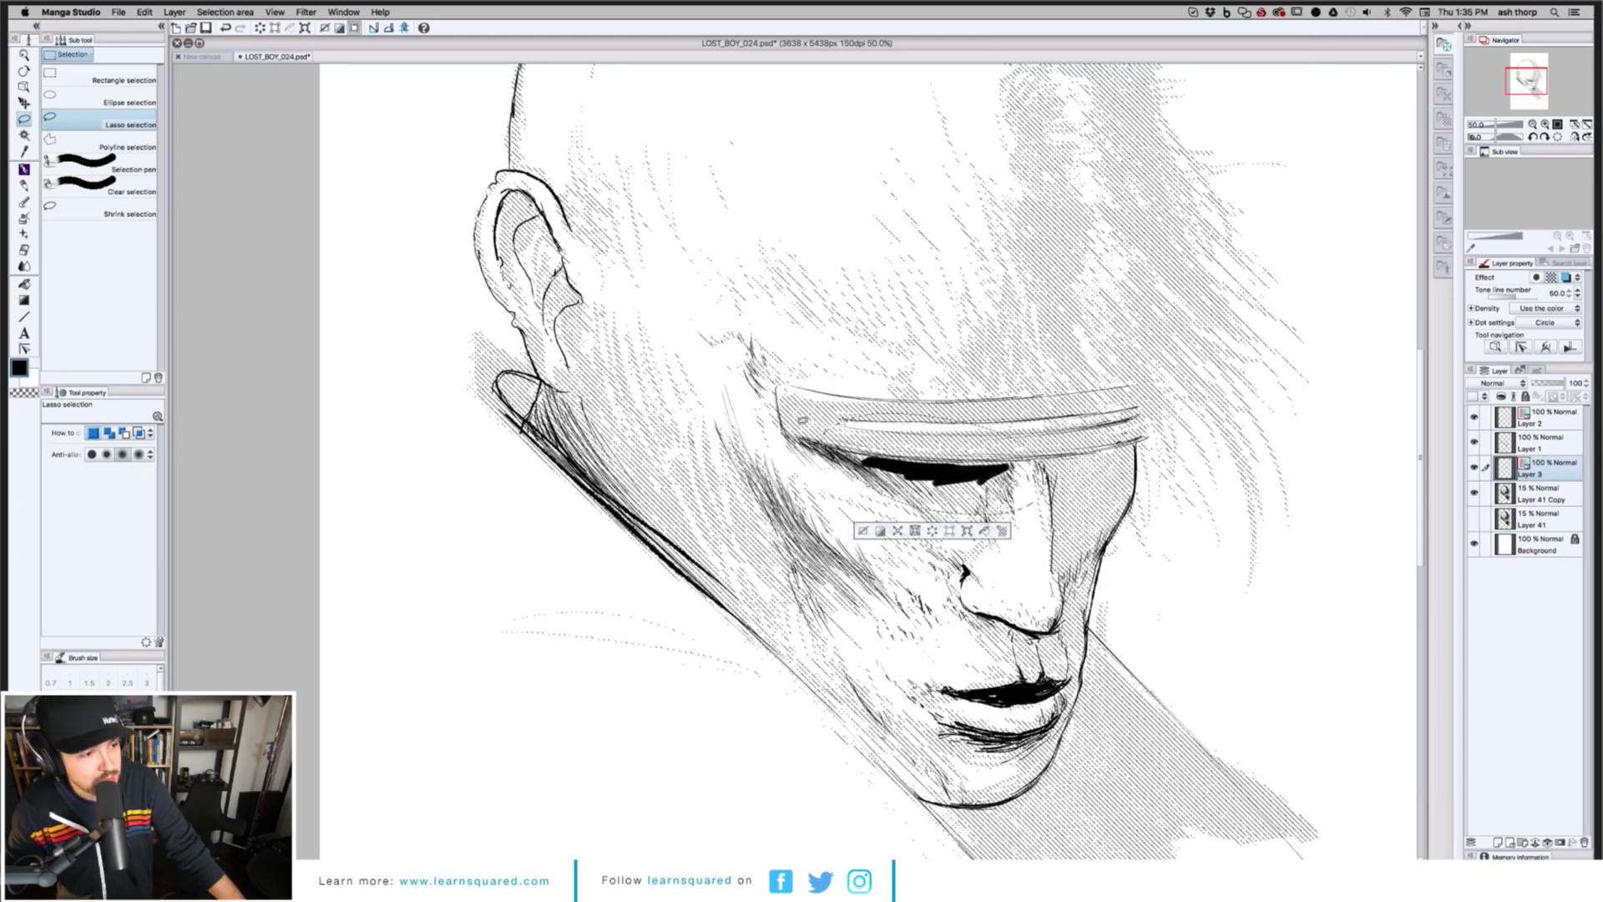
{"action": "key", "text": "Delete"}
{"action": "left_click", "coordinate": [863, 531]}
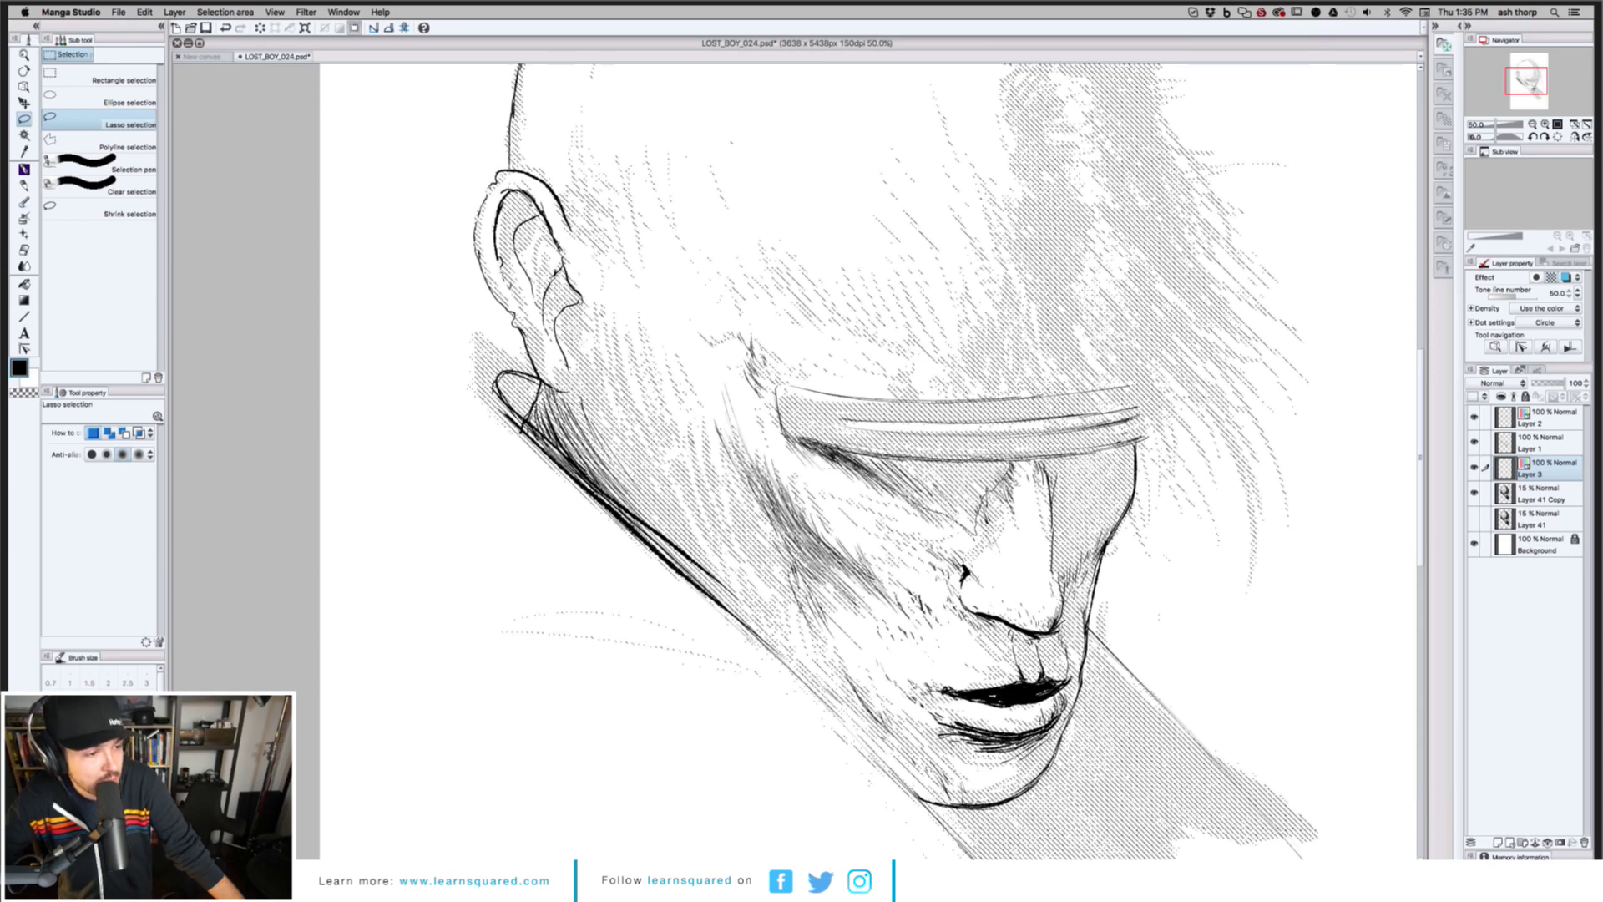
Lasso the eye-socket shadow area between the eye band, cheek and nose, and set the drawing color to mid gray
{"action": "left_click_drag", "start_coordinate": [845, 456], "coordinate": [825, 451]}
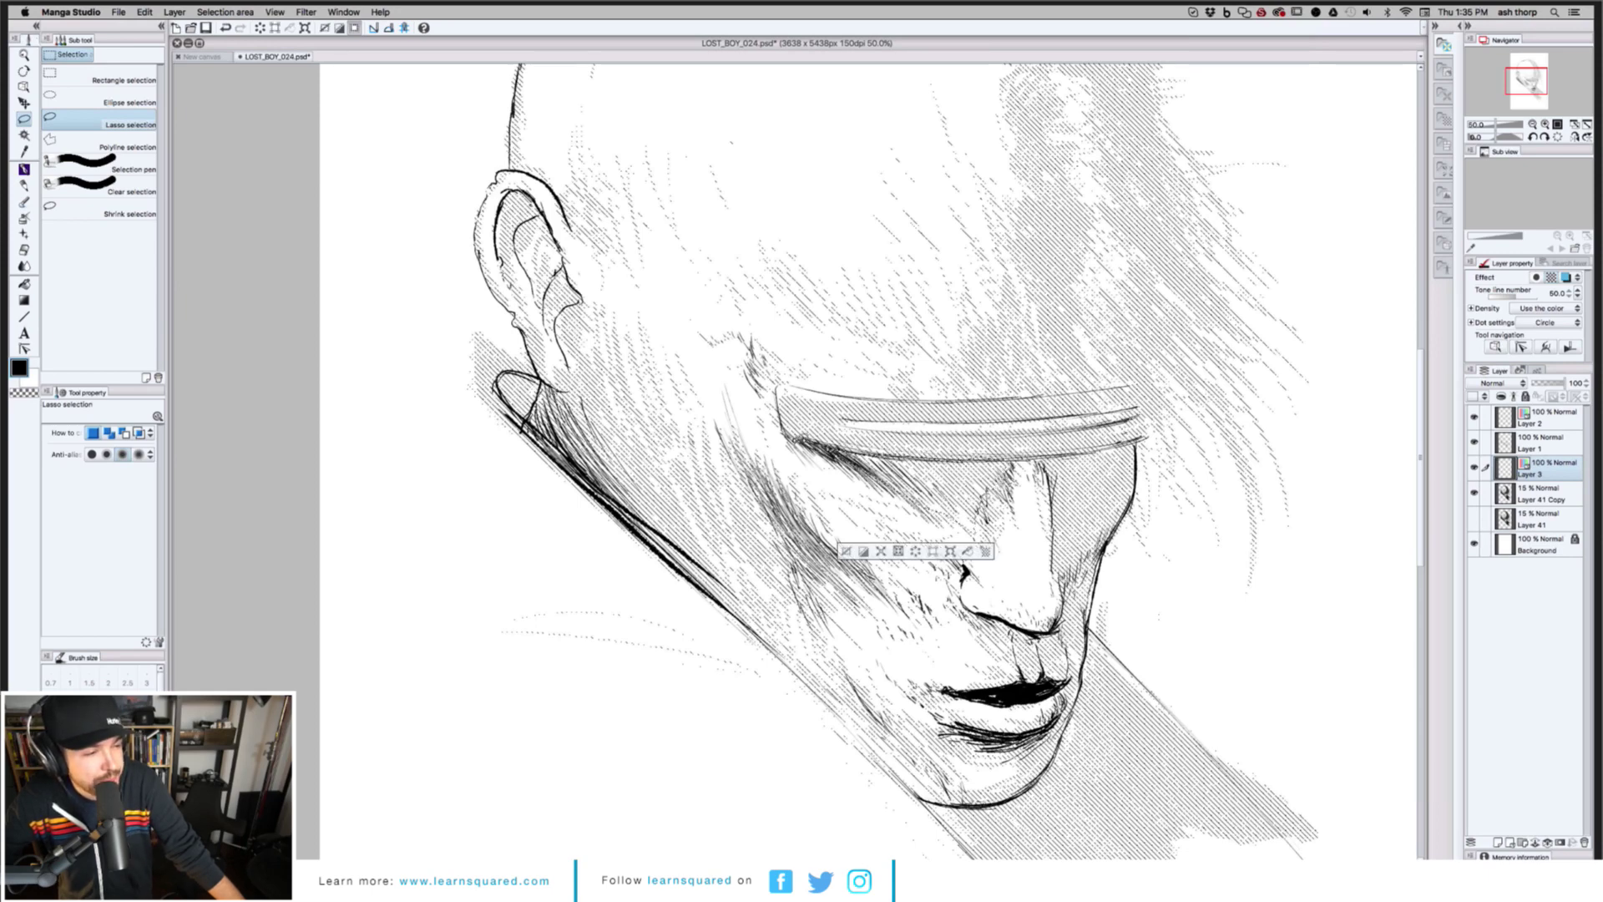
{"action": "double_click", "coordinate": [18, 368]}
{"action": "left_click_drag", "start_coordinate": [822, 359], "coordinate": [804, 360]}
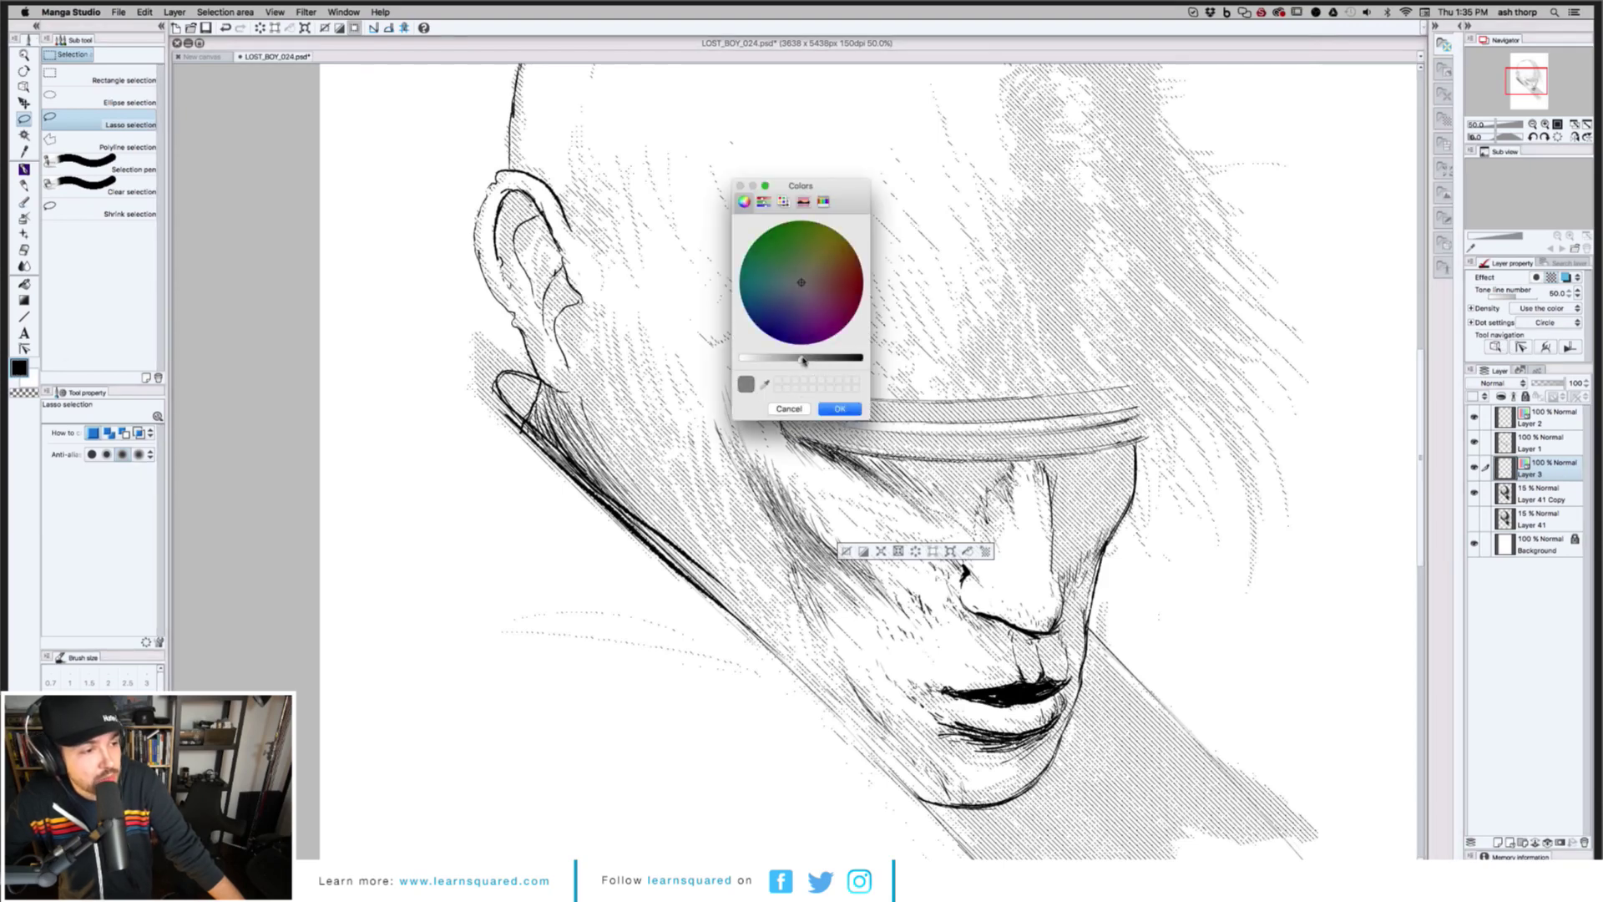
{"action": "left_click", "coordinate": [839, 409]}
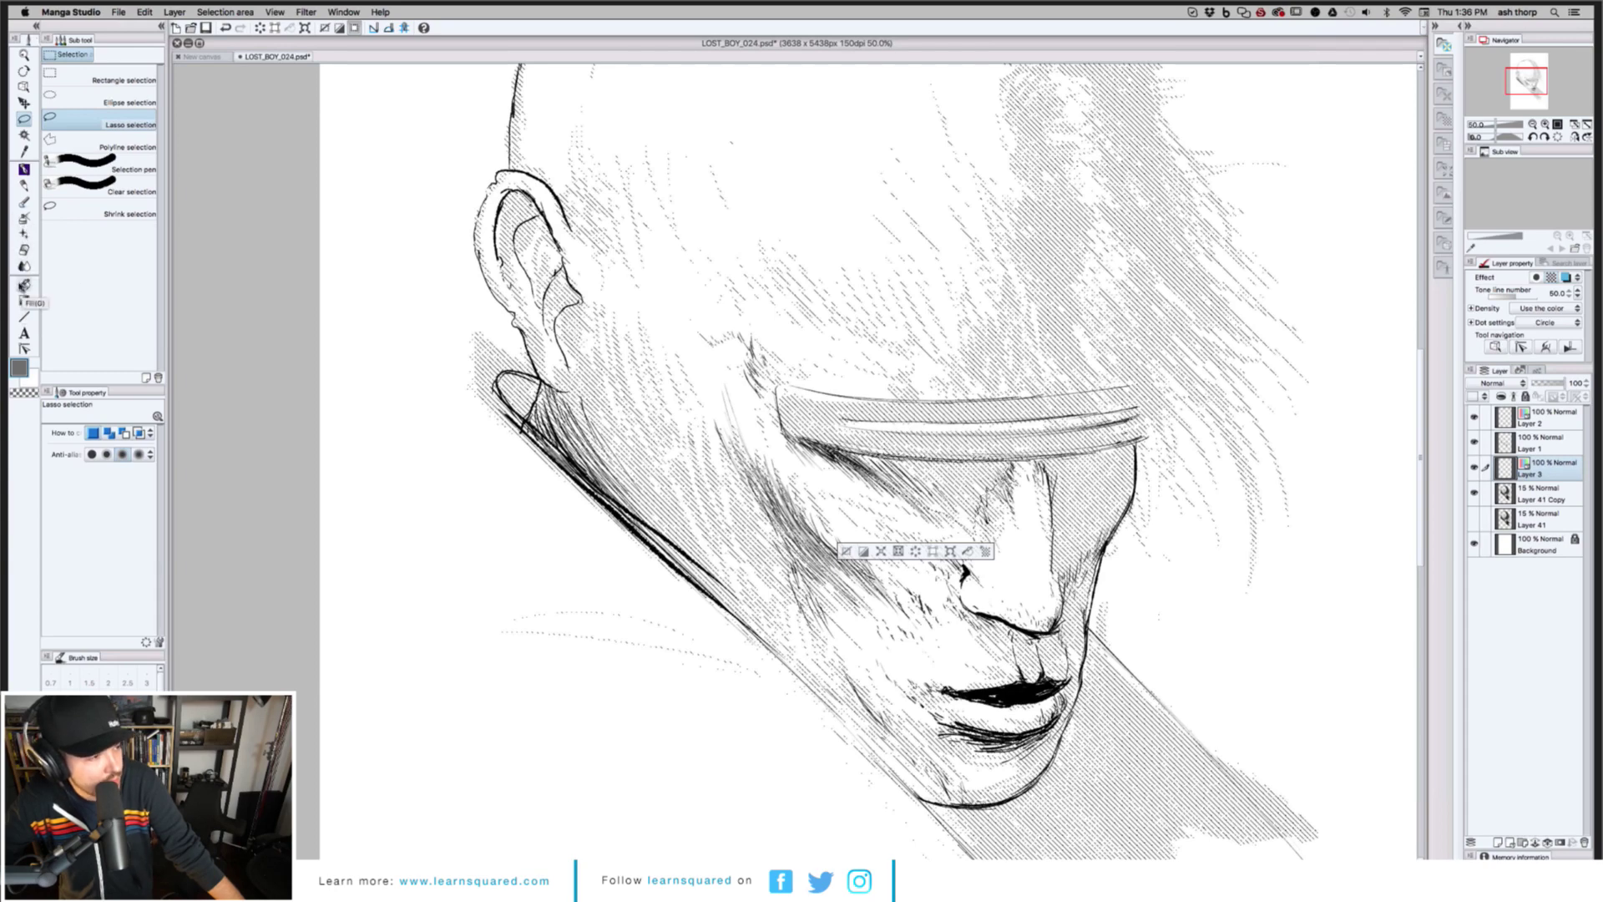
Add a new raster layer above Layer 3, fill the lassoed eye shadow with gray and deselect it
{"action": "left_click", "coordinate": [24, 285]}
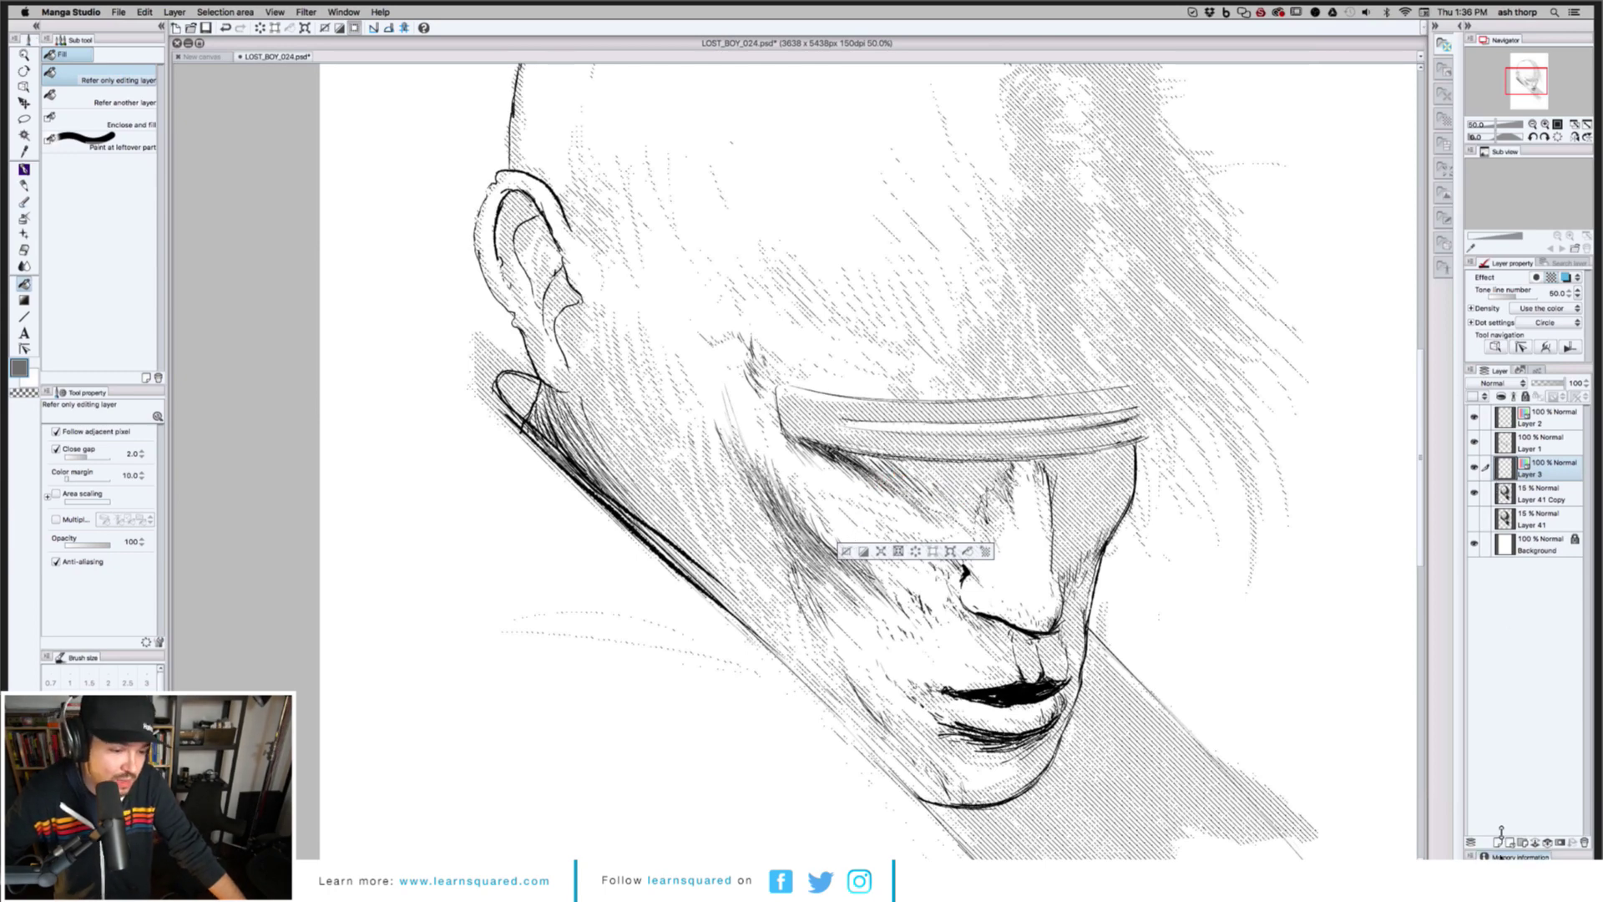
{"action": "left_click", "coordinate": [1499, 843]}
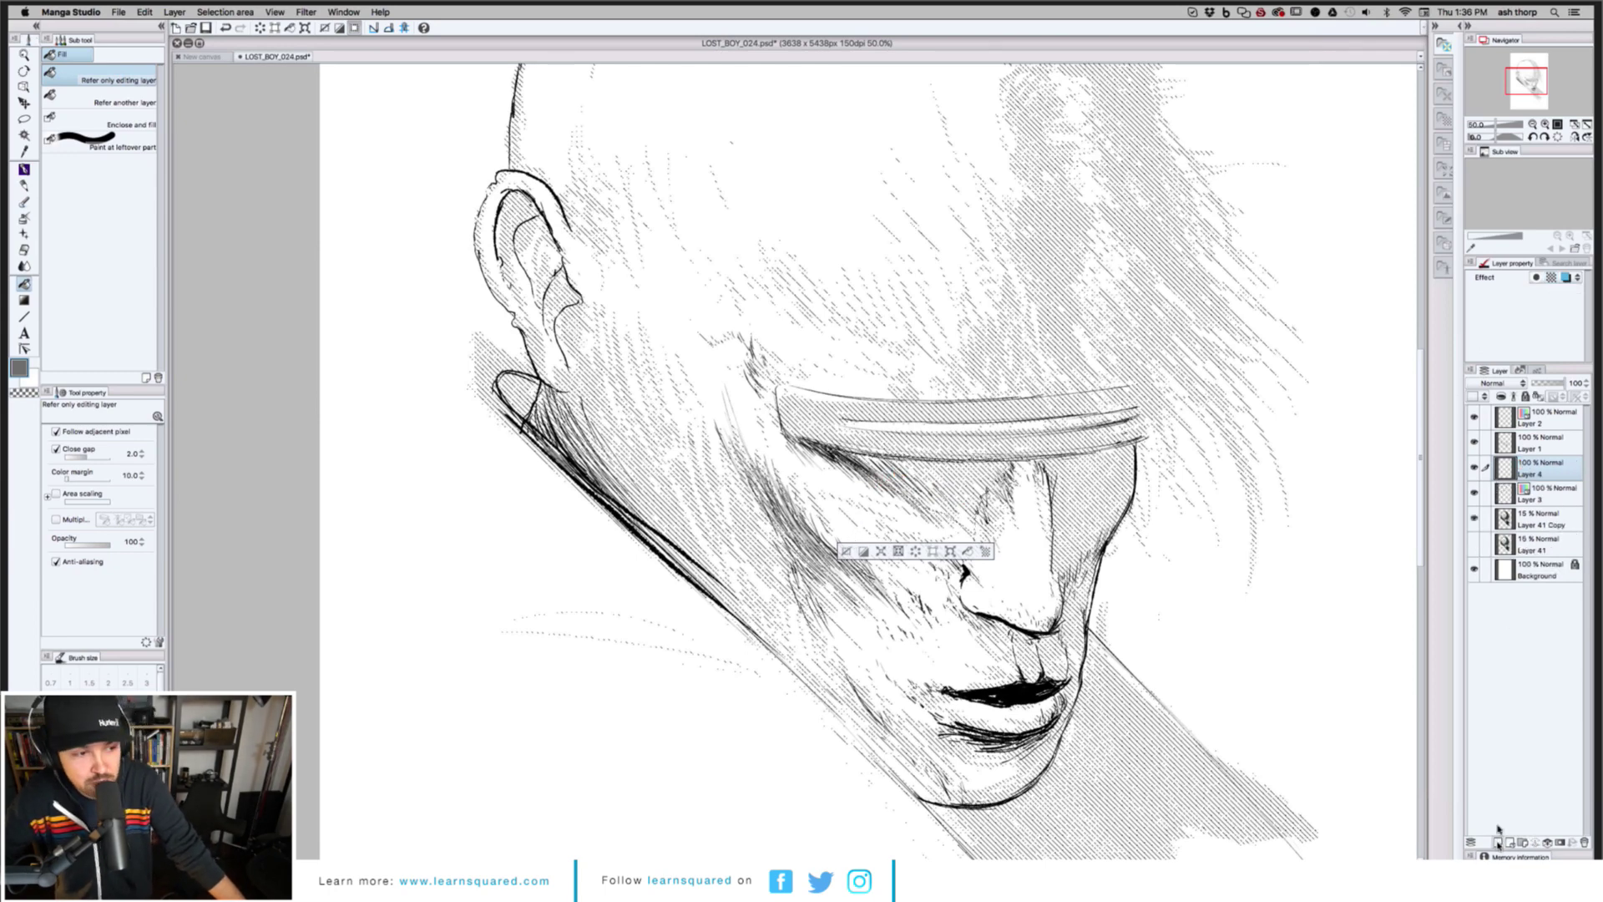
{"action": "left_click", "coordinate": [906, 470]}
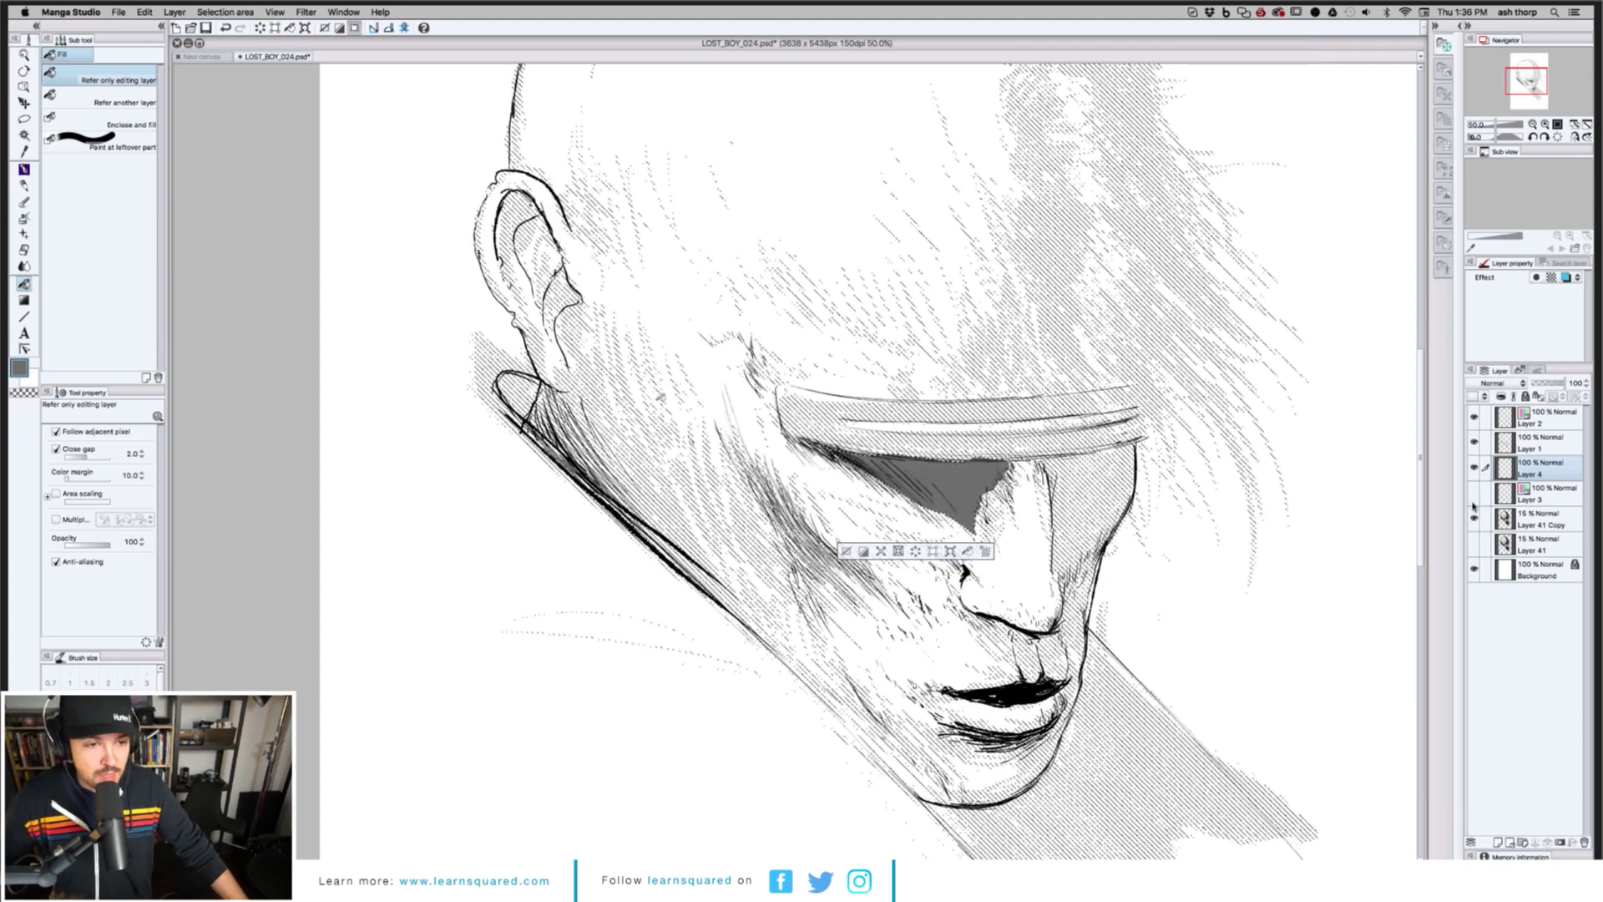
{"action": "left_click", "coordinate": [846, 551]}
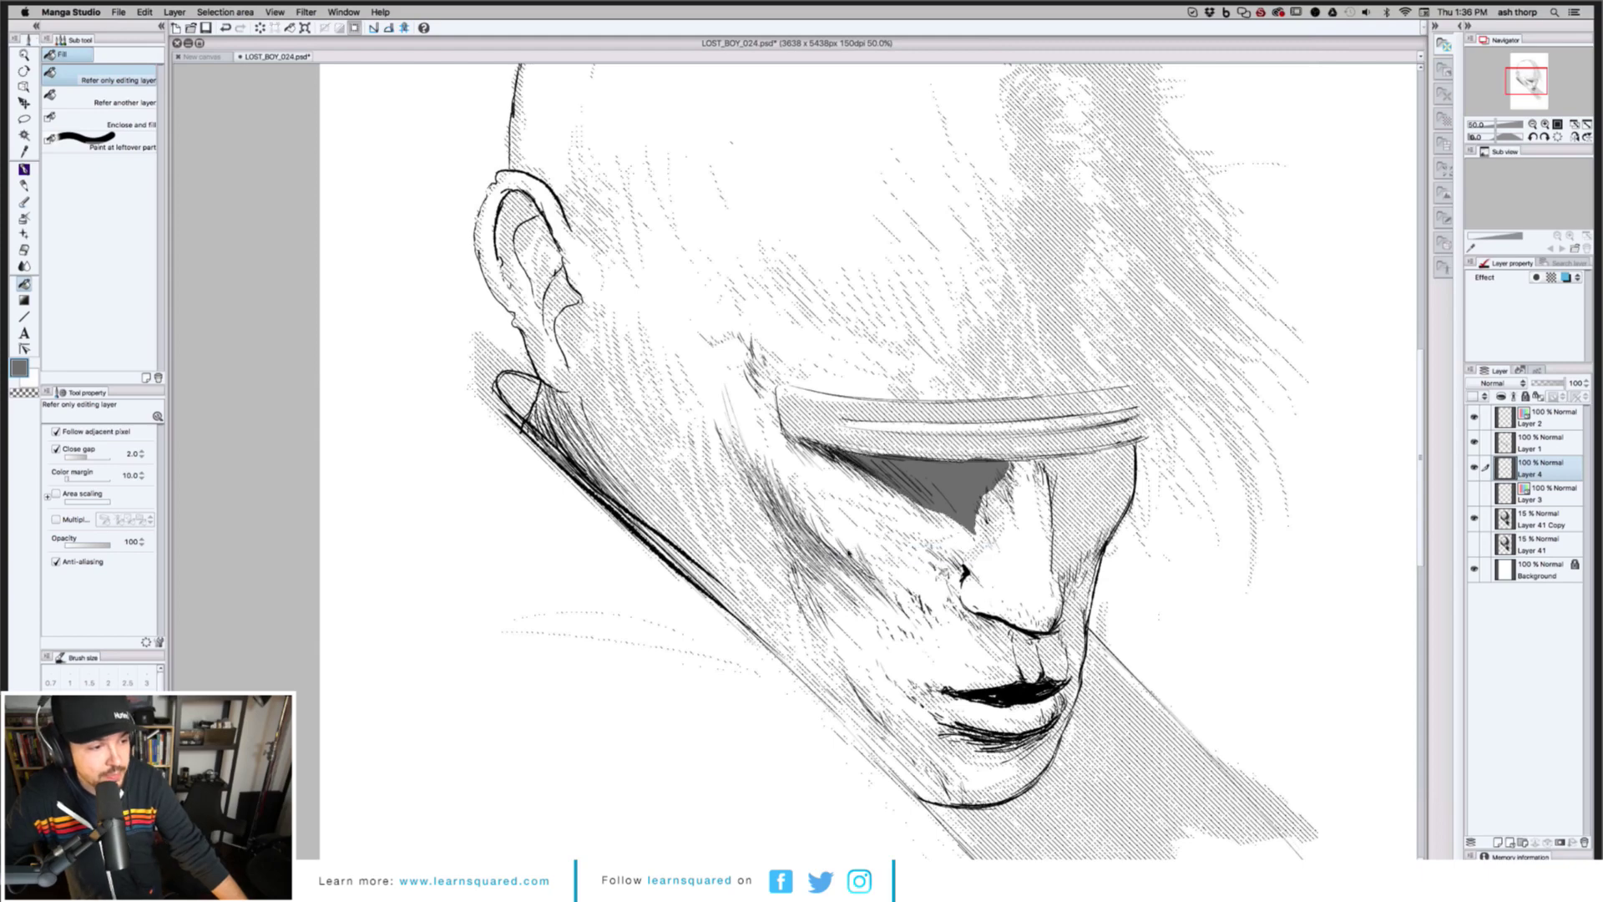
Apply the tone effect to Layer 4 with tone line number 15 and Line dots, and lower its opacity to 59%
{"action": "left_click", "coordinate": [1551, 277]}
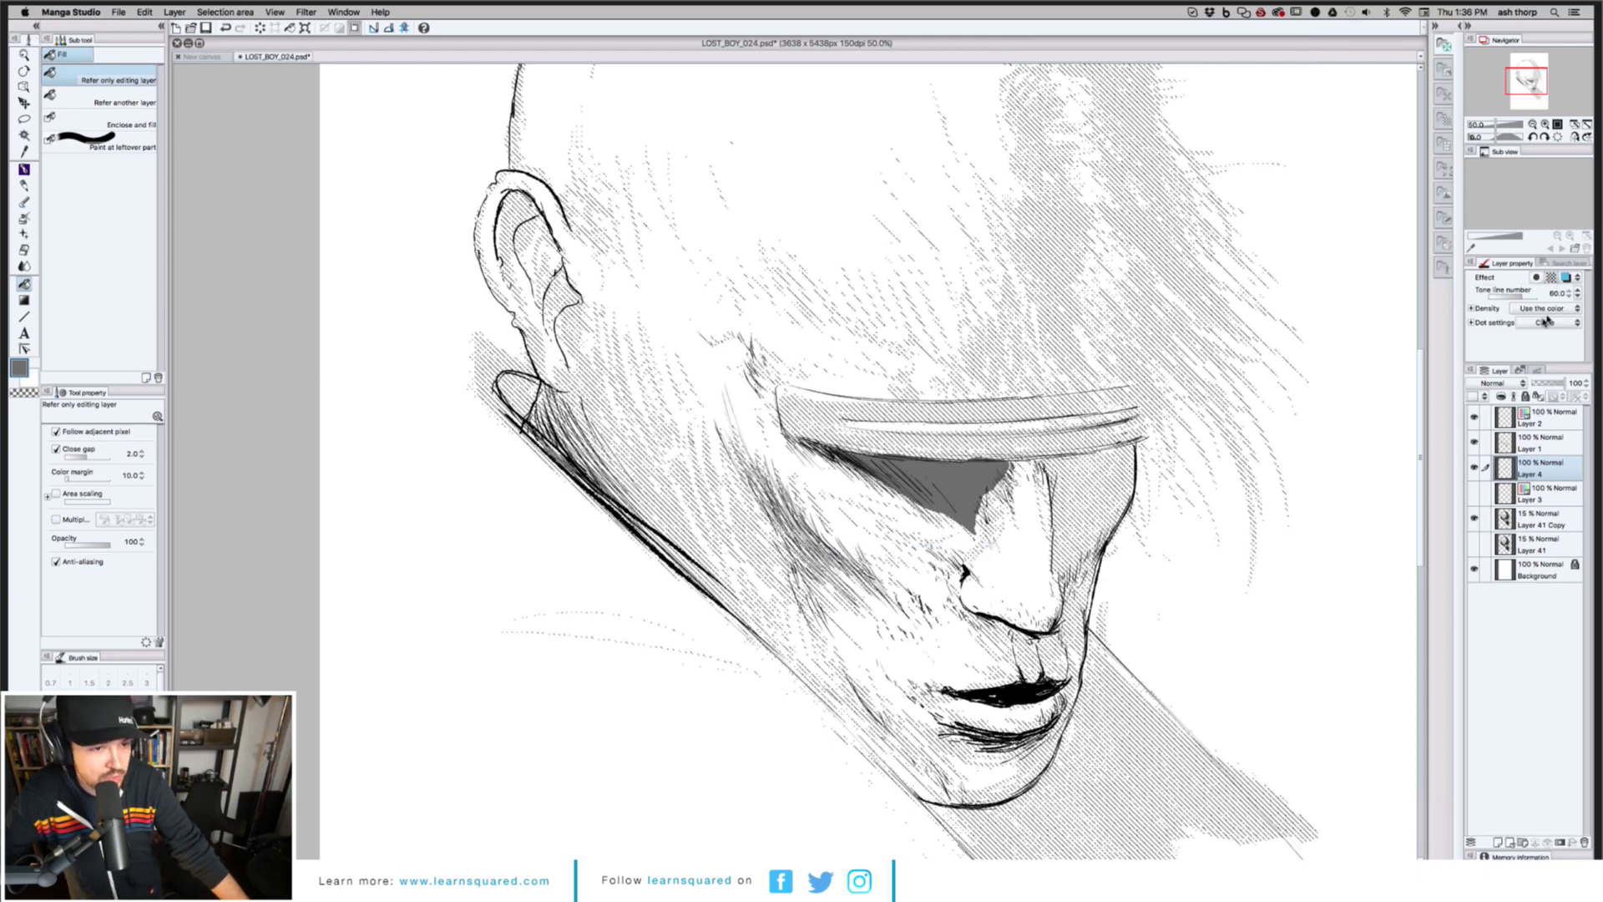
{"action": "left_click", "coordinate": [1550, 293]}
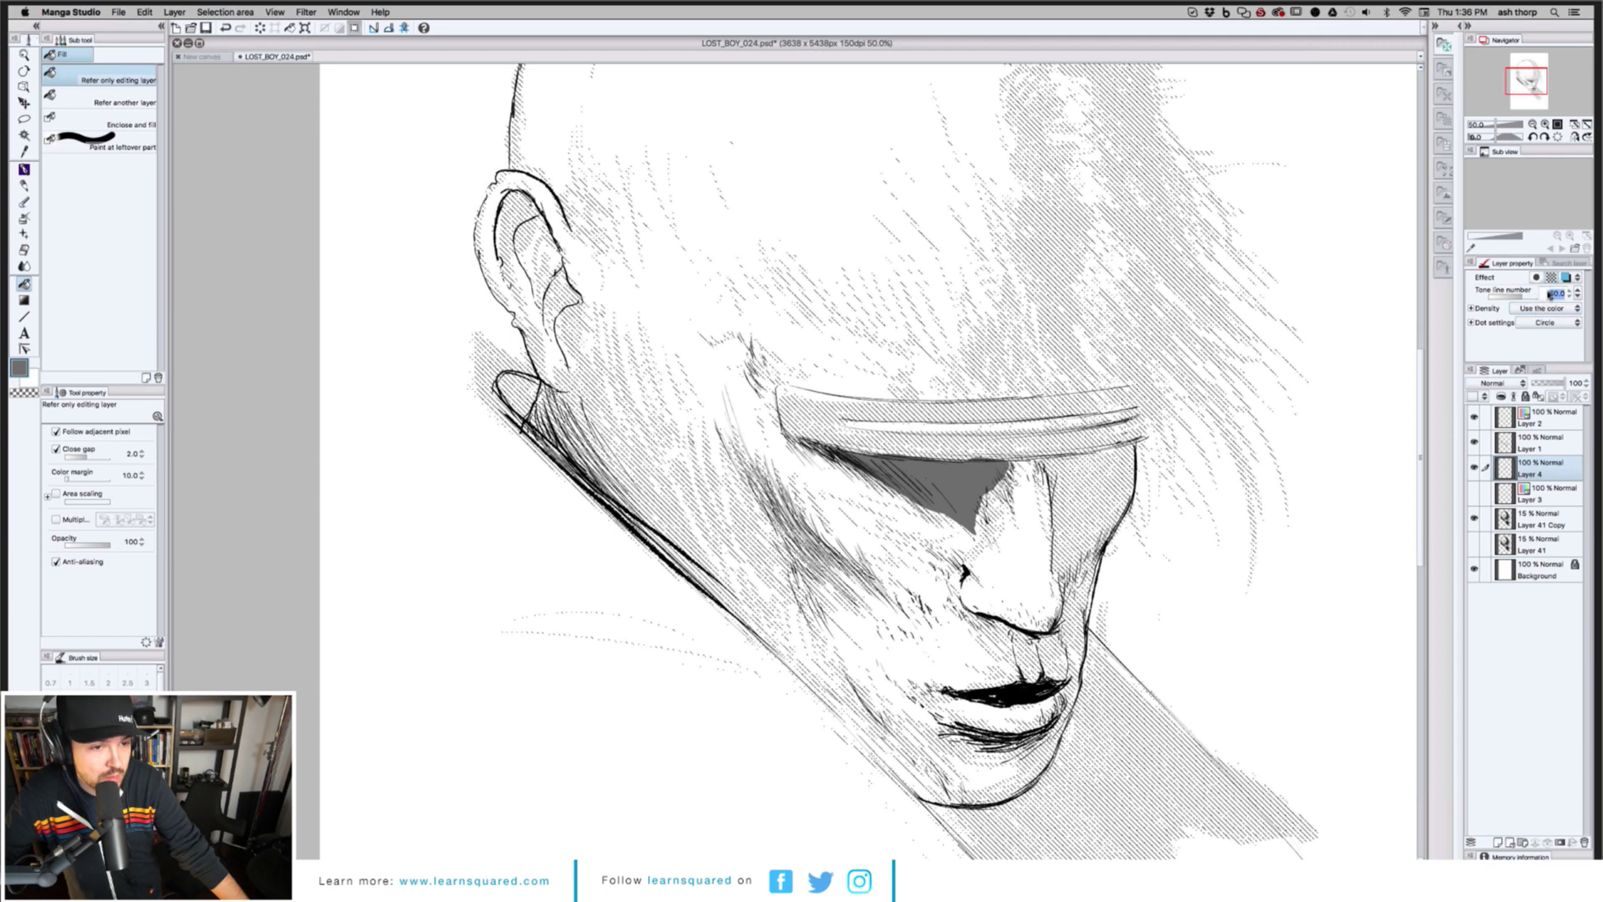
{"action": "type", "text": "45"}
{"action": "key", "text": "Return"}
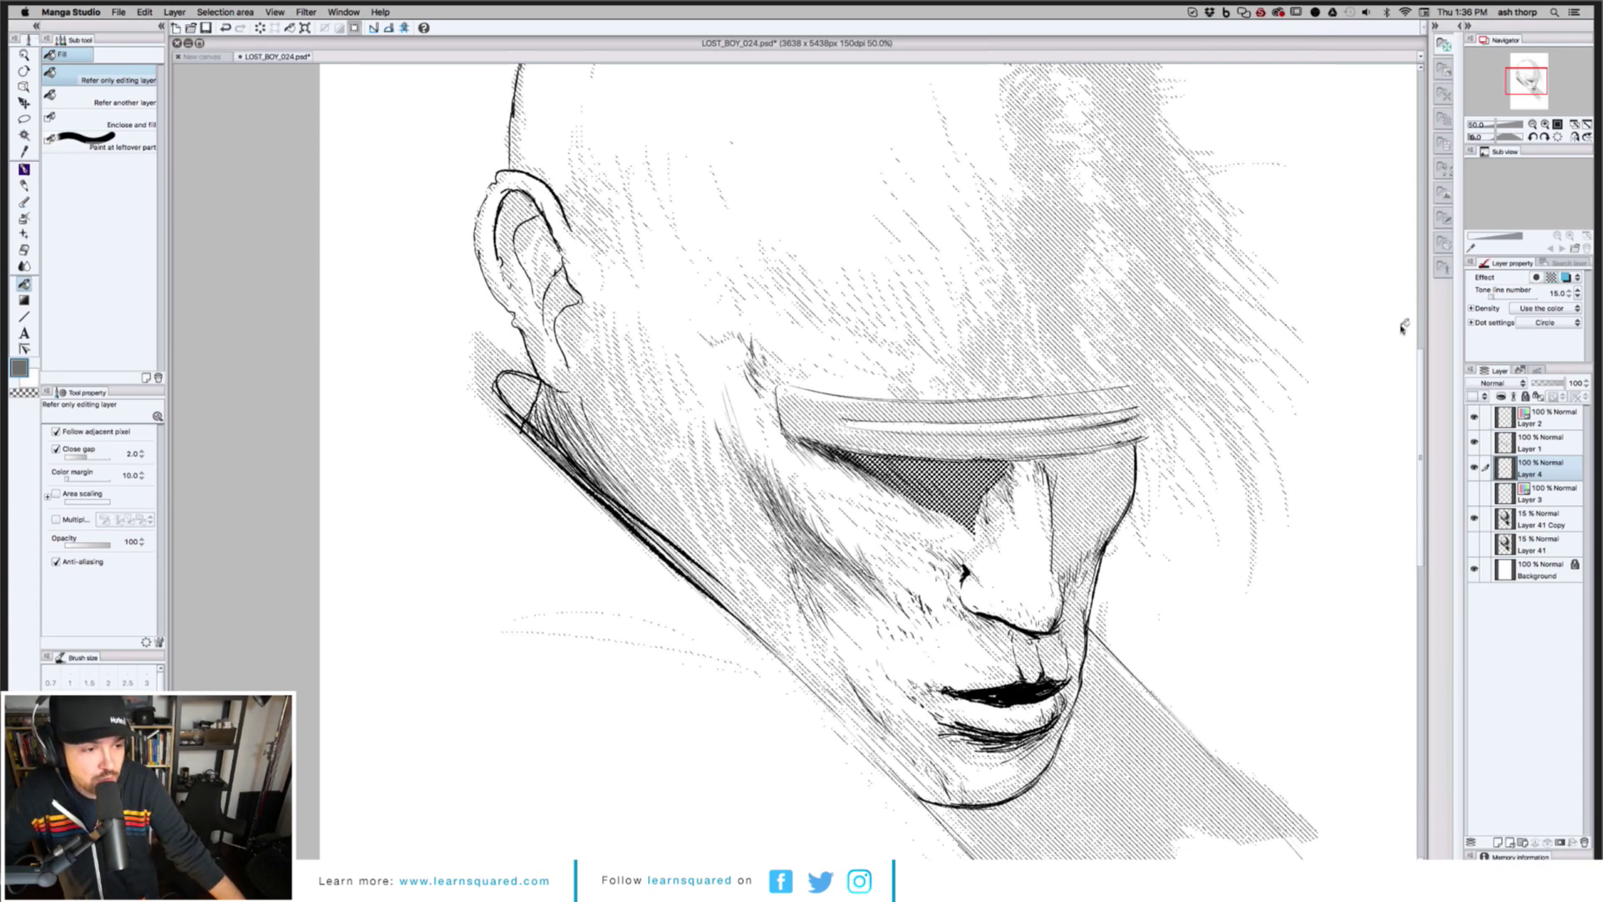
{"action": "left_click", "coordinate": [1549, 322]}
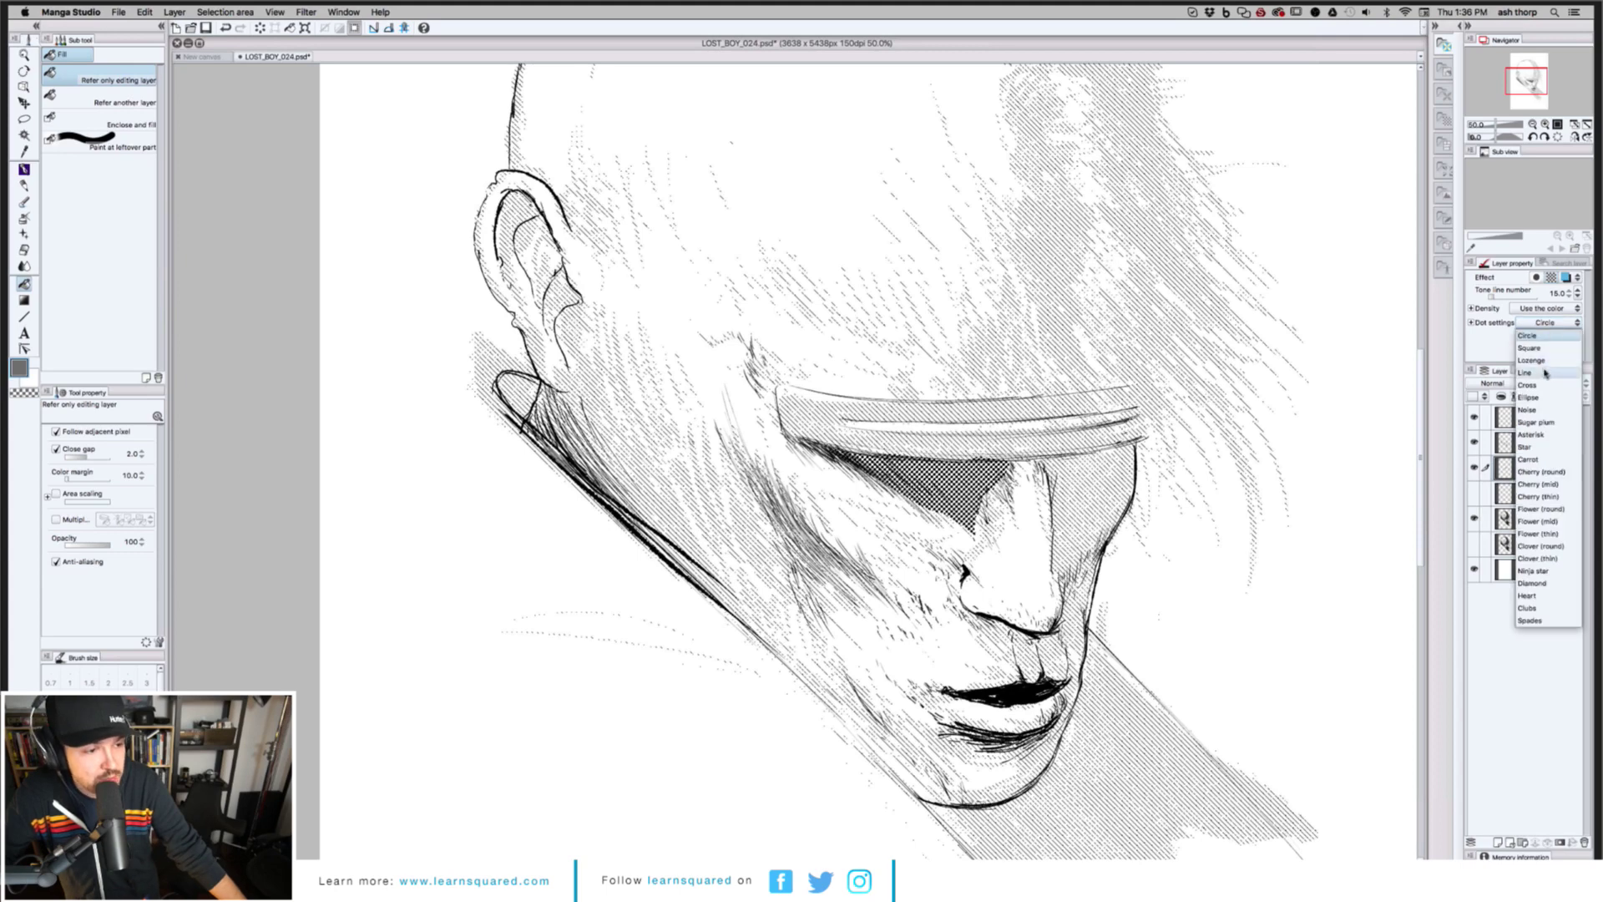
{"action": "left_click", "coordinate": [1543, 372]}
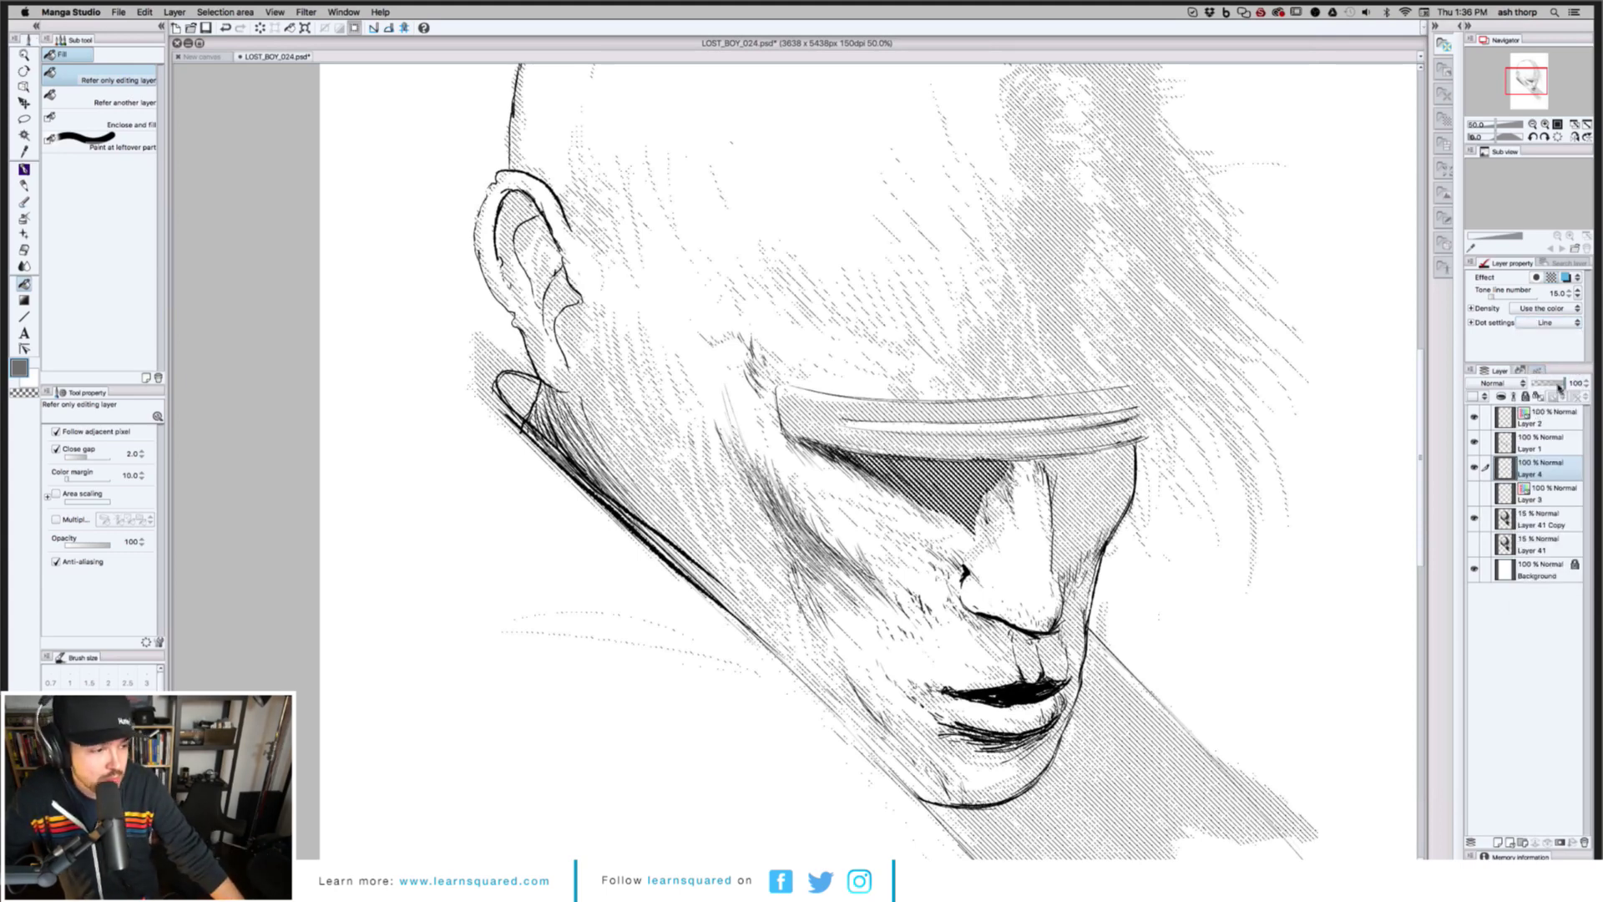
{"action": "left_click_drag", "start_coordinate": [1559, 386], "coordinate": [1550, 382]}
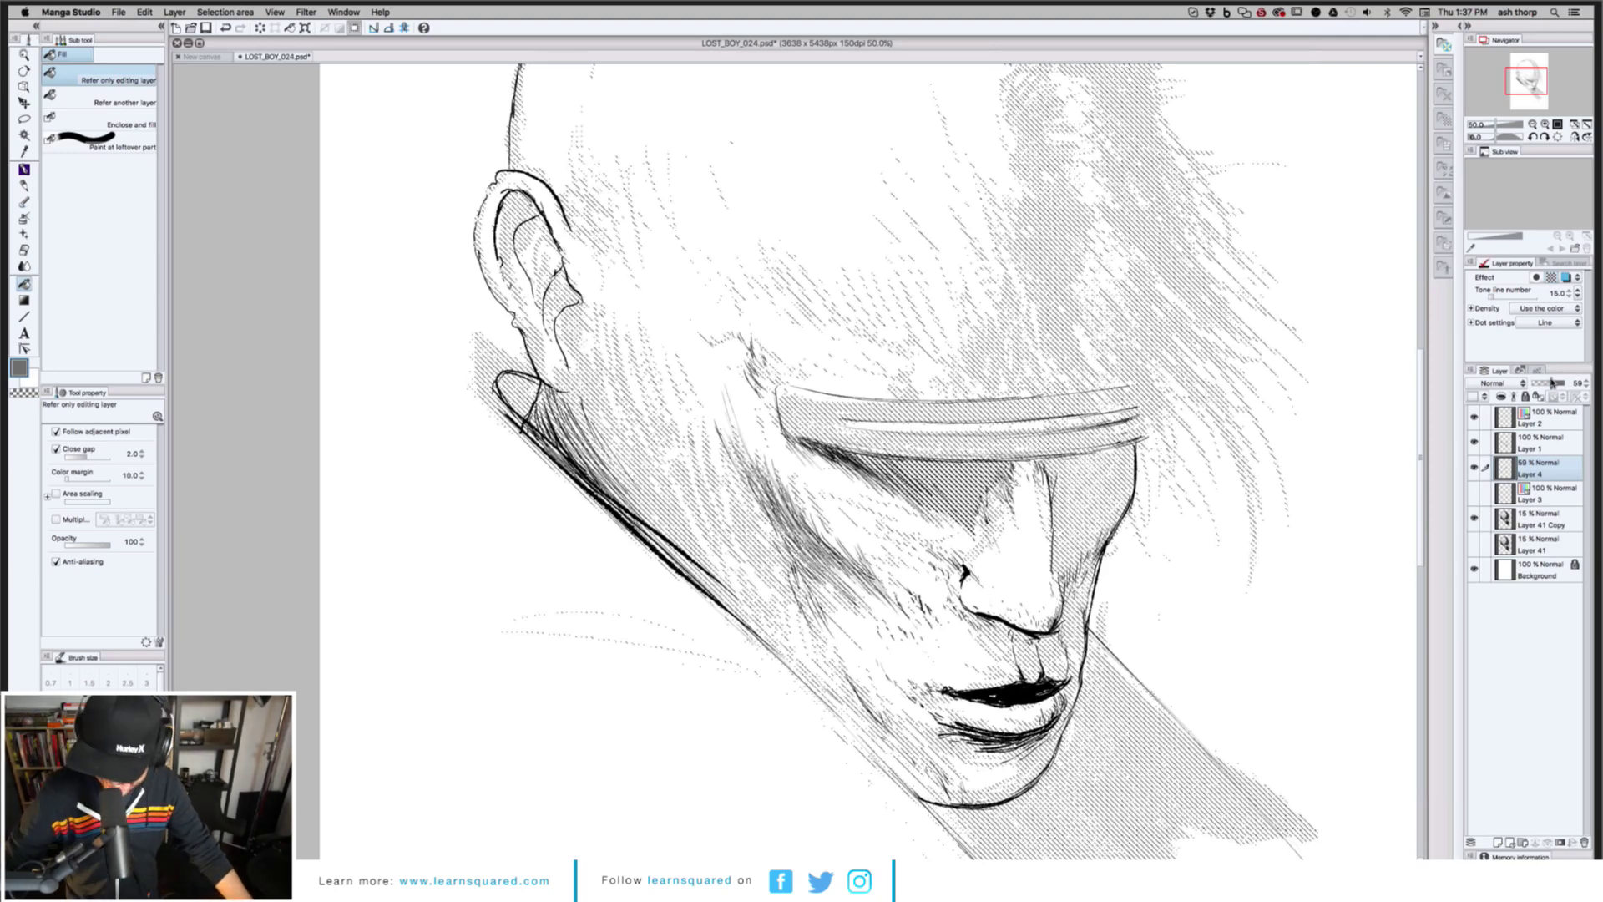
{"action": "key", "text": "super+minus"}
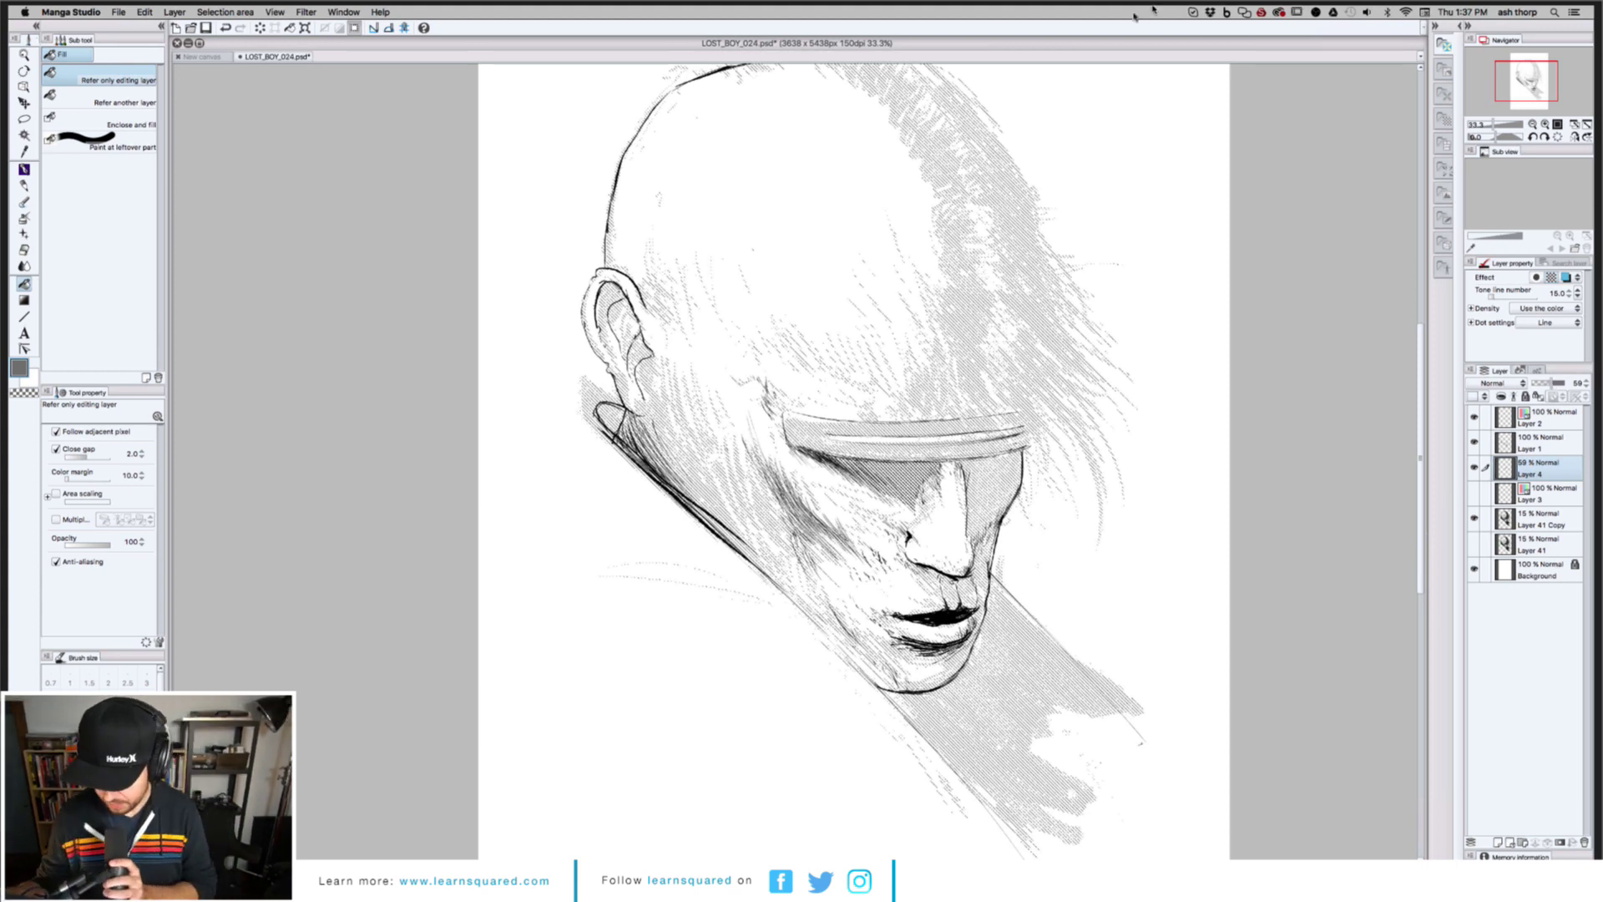
{"action": "key", "text": "super+Tab"}
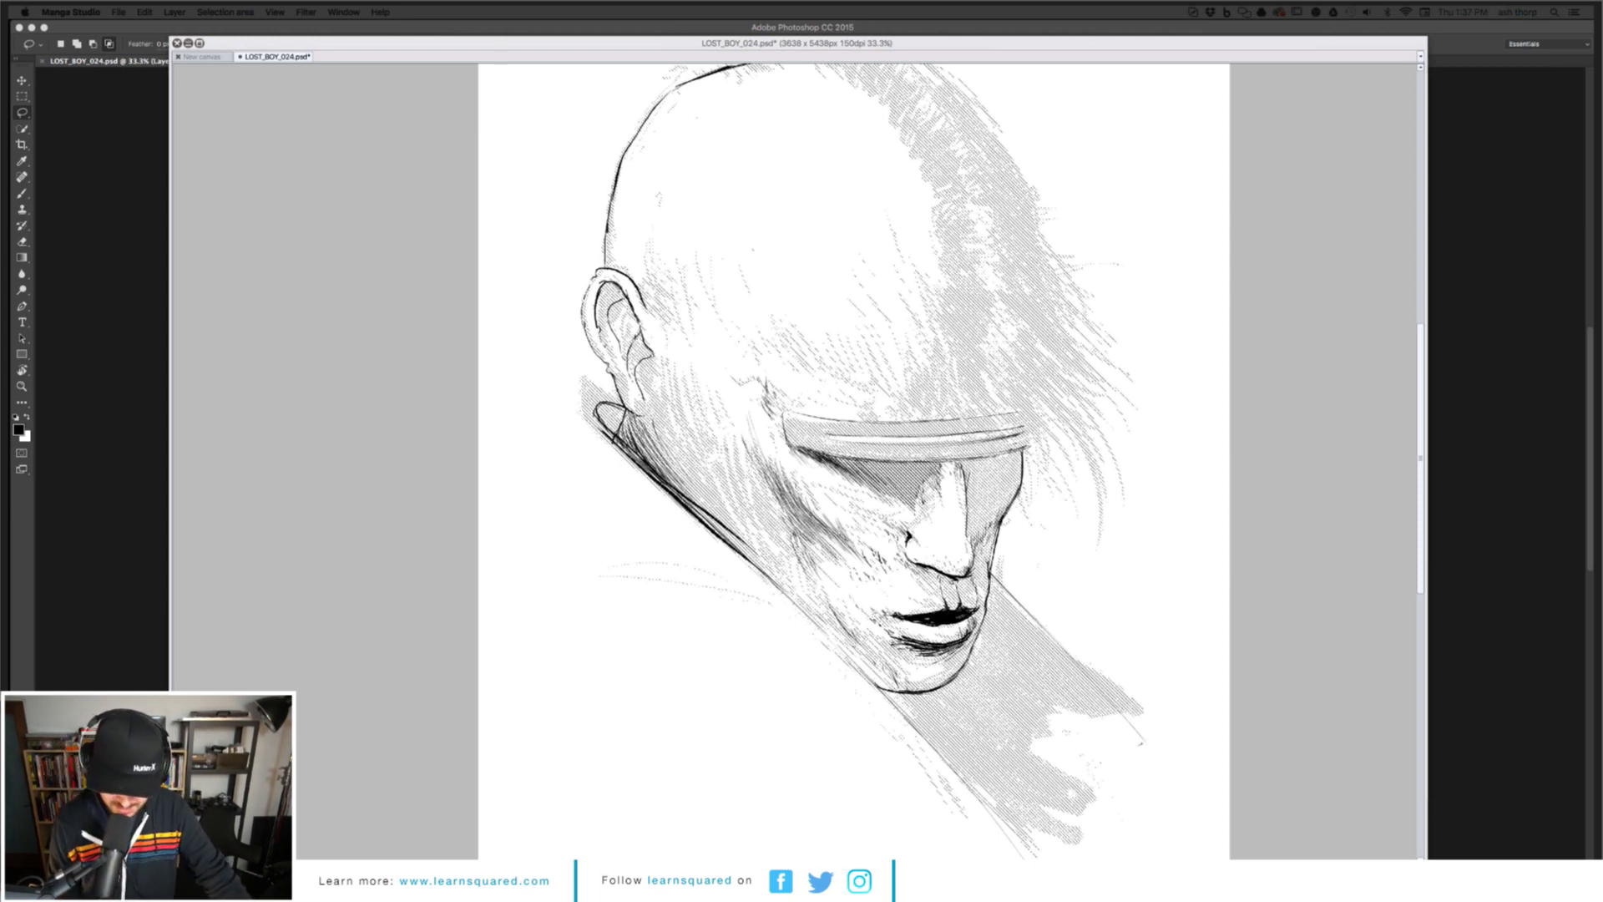
{"action": "key", "text": "Tab"}
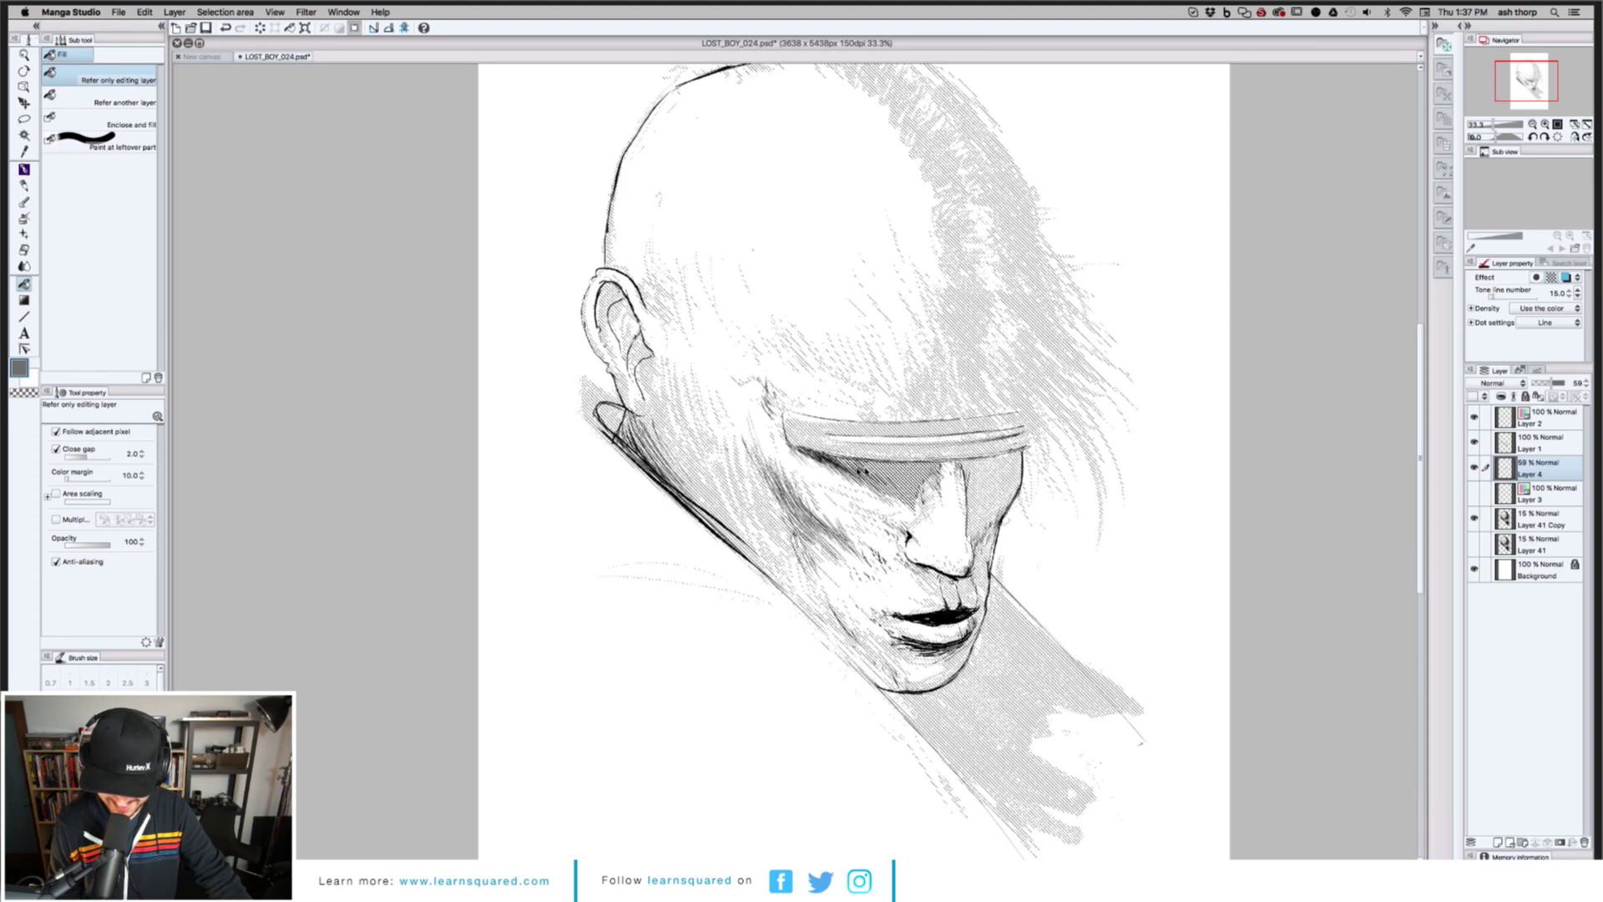
Paint line-tone shading around the nose on Layer 4 with the Opacity watercolor brush and set the layer's opacity to 69%
{"action": "scroll", "coordinate": [885, 485], "scroll_direction": "up", "scroll_amount": 1}
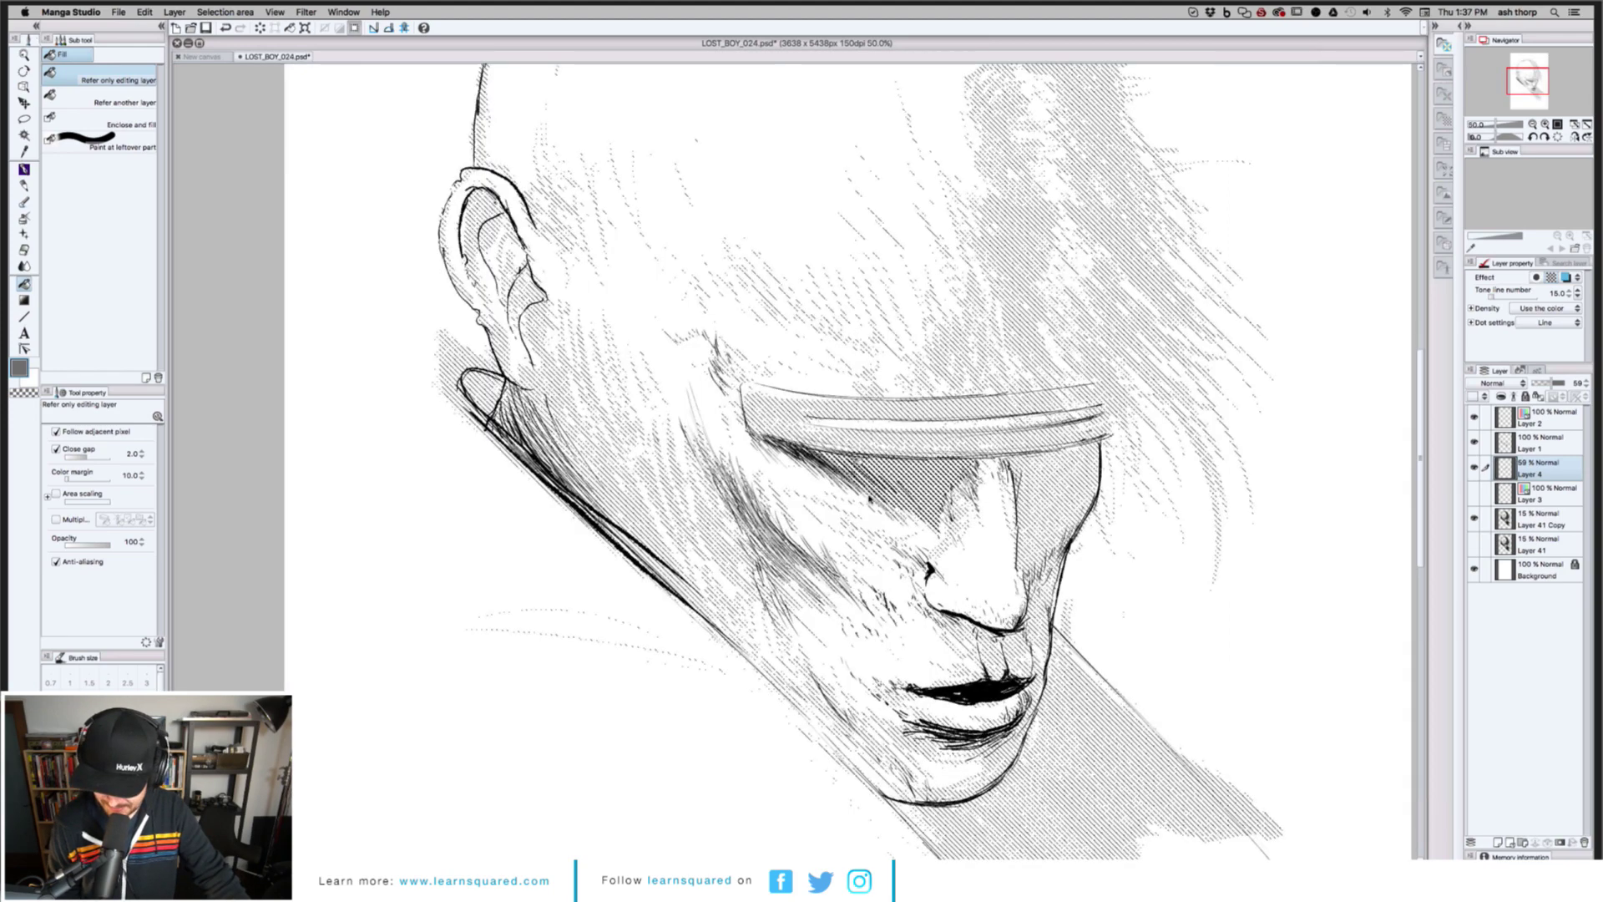
{"action": "key", "text": "b"}
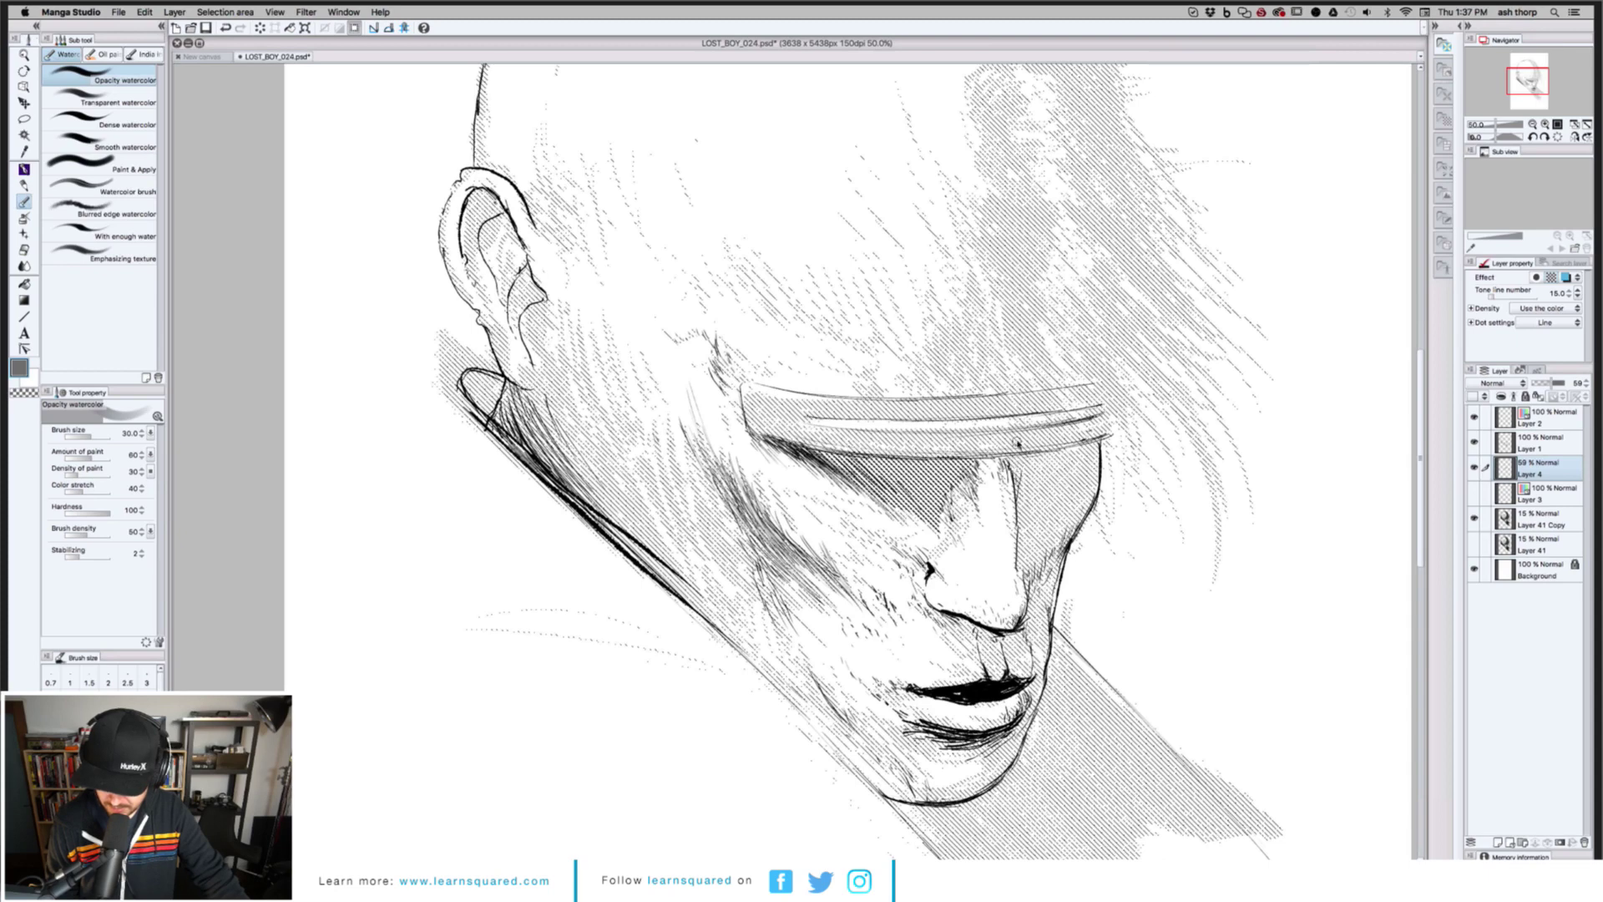
{"action": "left_click_drag", "start_coordinate": [1020, 484], "coordinate": [1035, 498]}
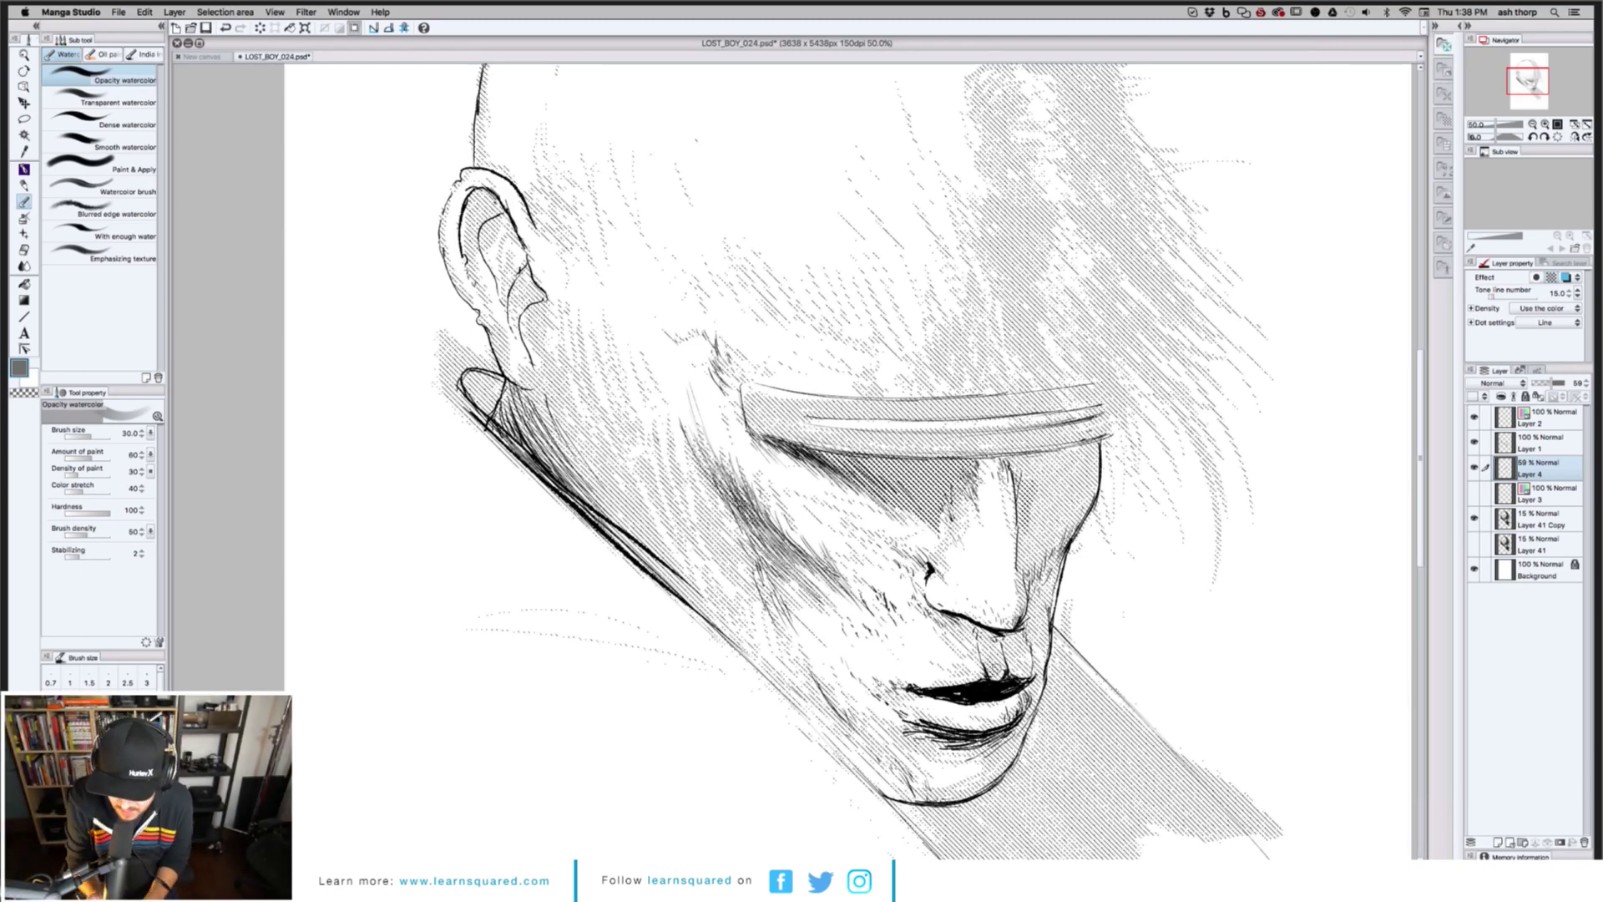
{"action": "left_click_drag", "start_coordinate": [1555, 382], "coordinate": [1558, 382]}
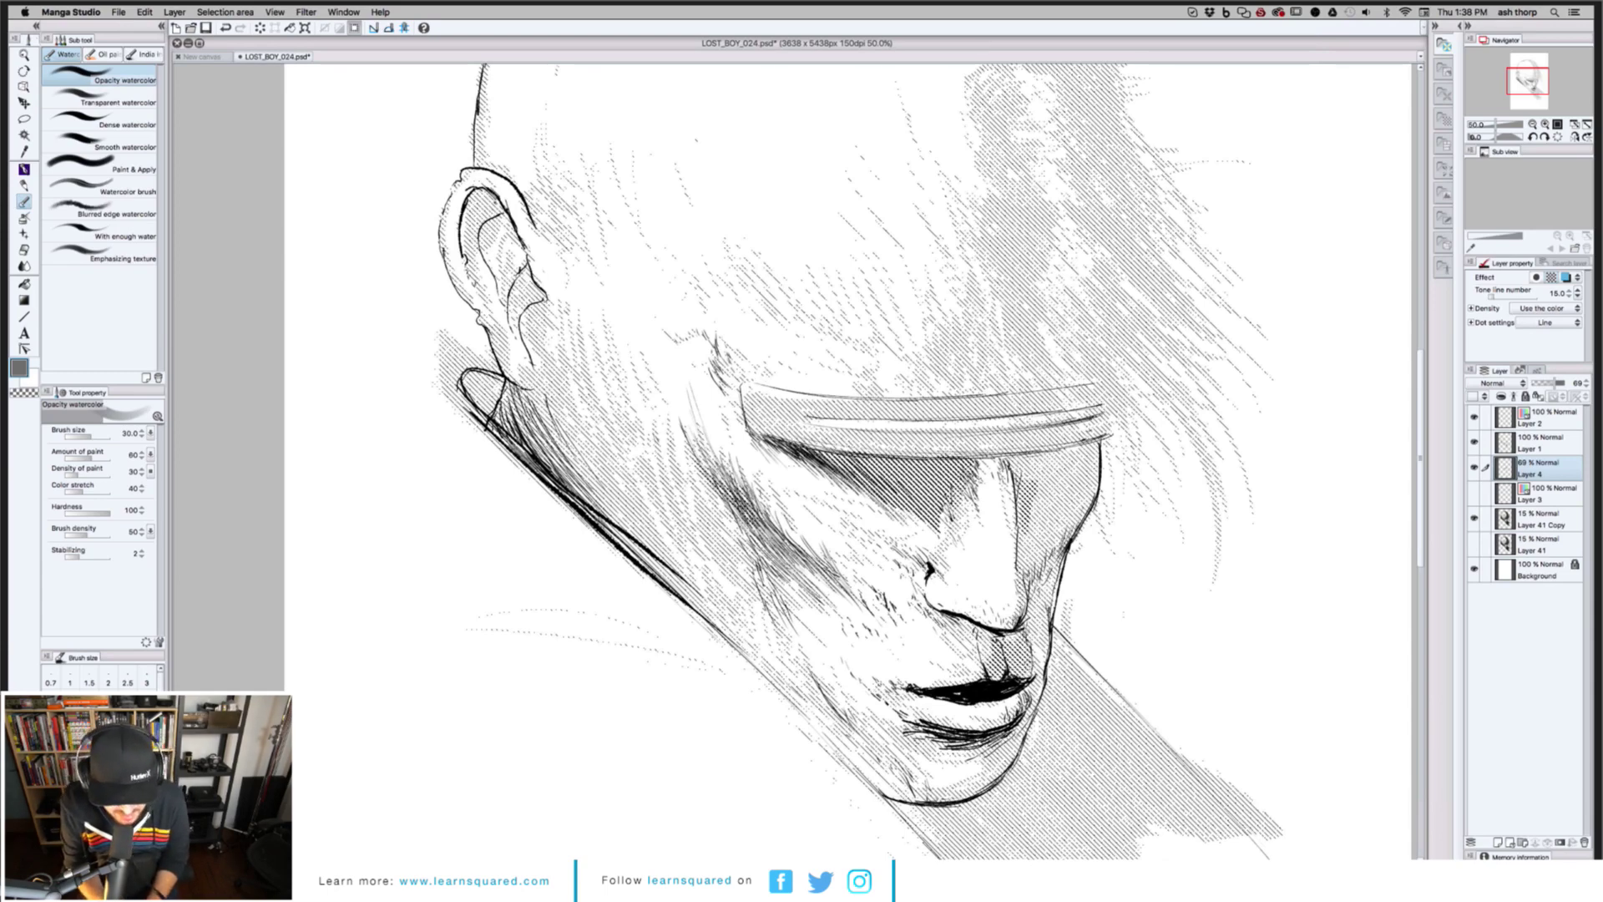
Paint more line-tone shading on Layer 4 over the lower lip, the chin and the far cheek edge beside the nose
{"action": "left_click_drag", "start_coordinate": [636, 340], "coordinate": [511, 298]}
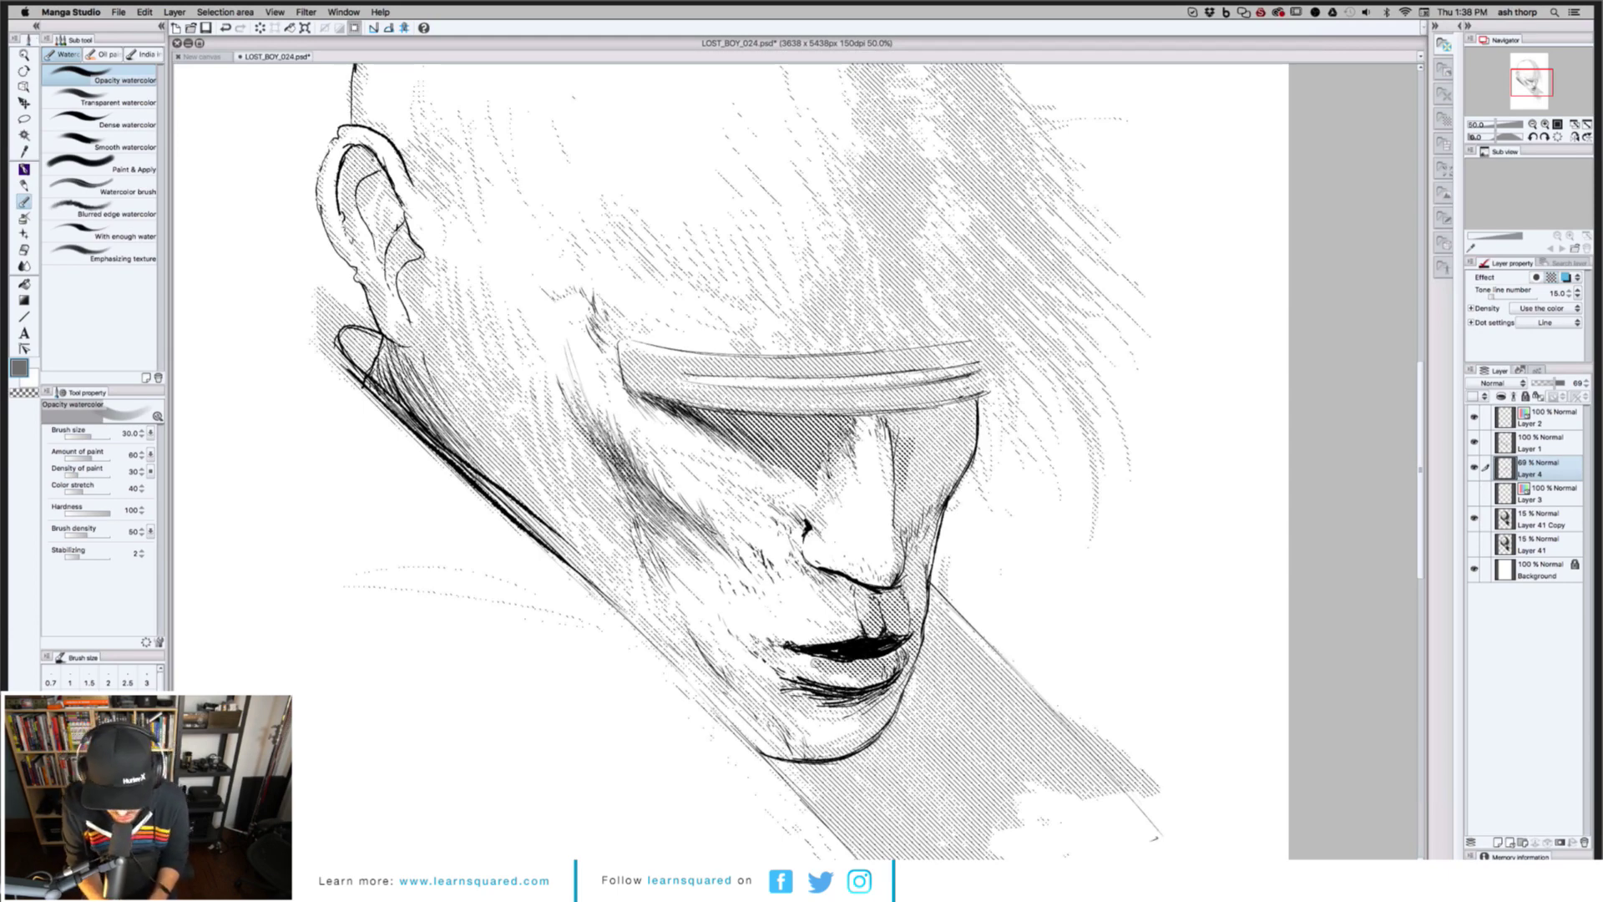
{"action": "left_click_drag", "start_coordinate": [806, 664], "coordinate": [869, 683]}
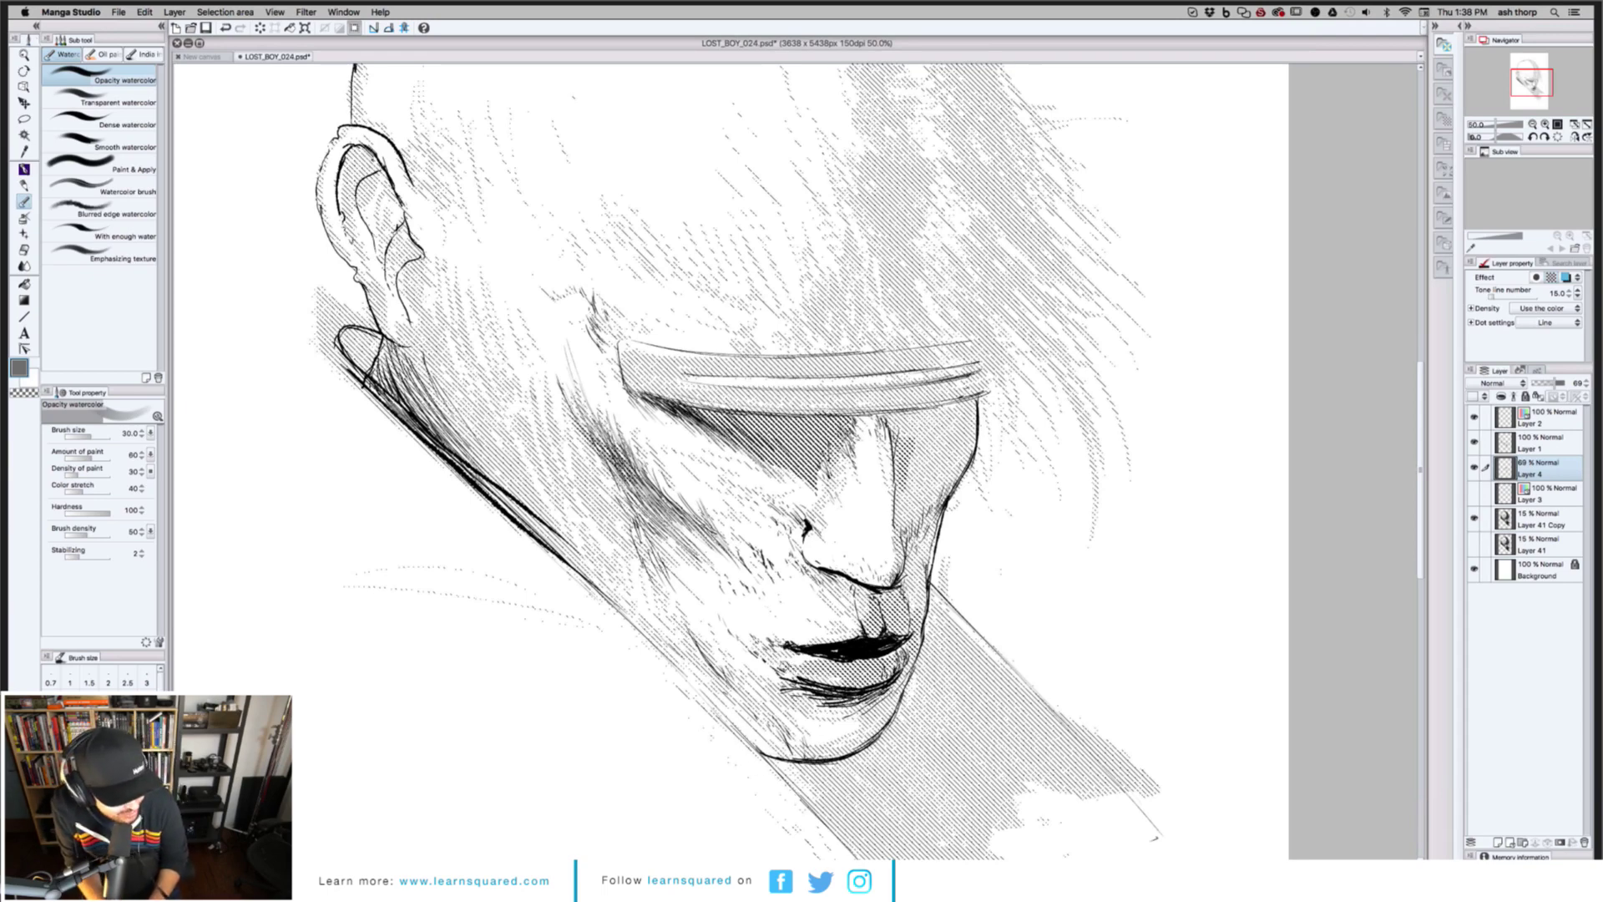
{"action": "left_click_drag", "start_coordinate": [779, 665], "coordinate": [842, 688]}
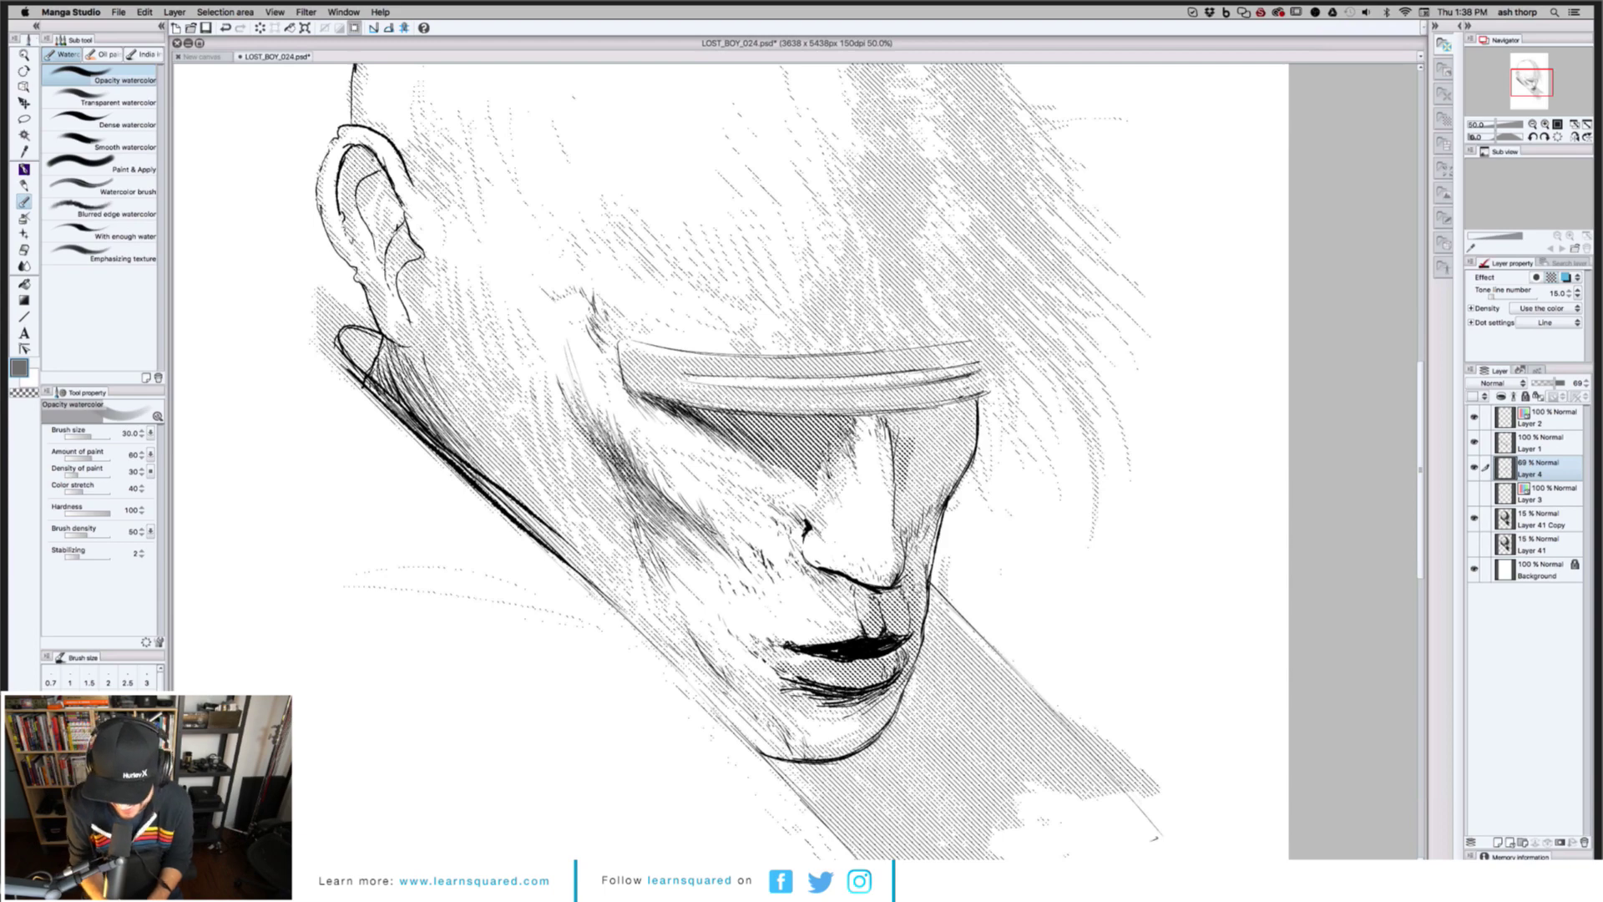
{"action": "mouse_move", "coordinate": [920, 572]}
{"action": "left_mouse_down"}
{"action": "mouse_move", "coordinate": [924, 611]}
{"action": "mouse_move", "coordinate": [921, 570]}
{"action": "left_mouse_up"}
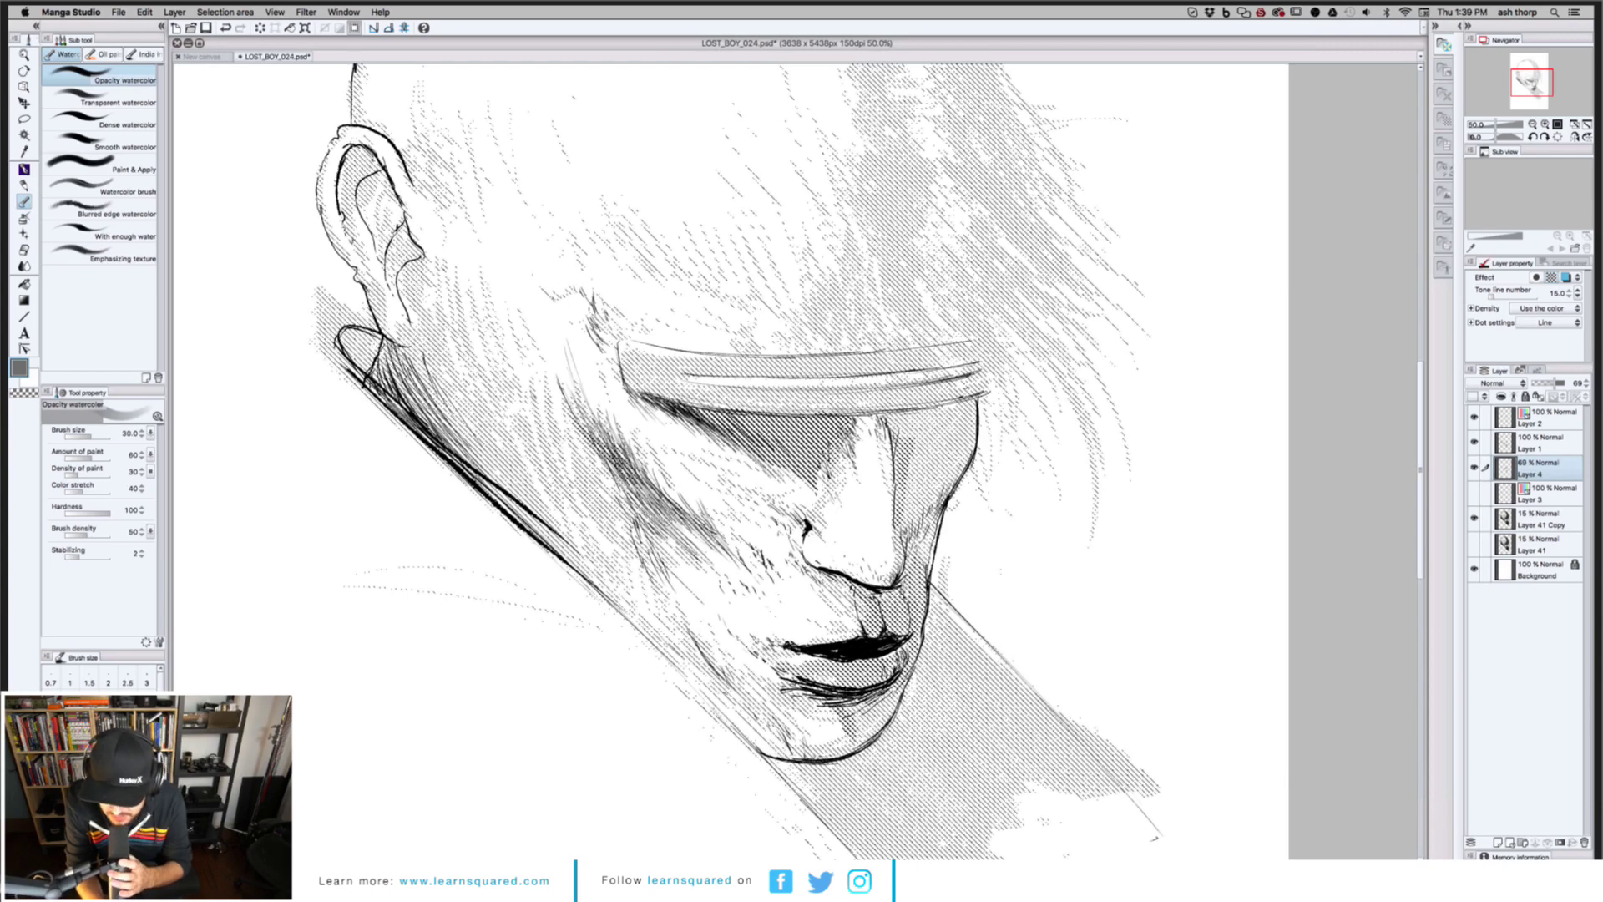
{"action": "mouse_move", "coordinate": [879, 698]}
{"action": "left_mouse_down"}
{"action": "mouse_move", "coordinate": [856, 747]}
{"action": "mouse_move", "coordinate": [852, 710]}
{"action": "mouse_move", "coordinate": [873, 703]}
{"action": "mouse_move", "coordinate": [865, 727]}
{"action": "mouse_move", "coordinate": [901, 684]}
{"action": "mouse_move", "coordinate": [838, 741]}
{"action": "left_mouse_up"}
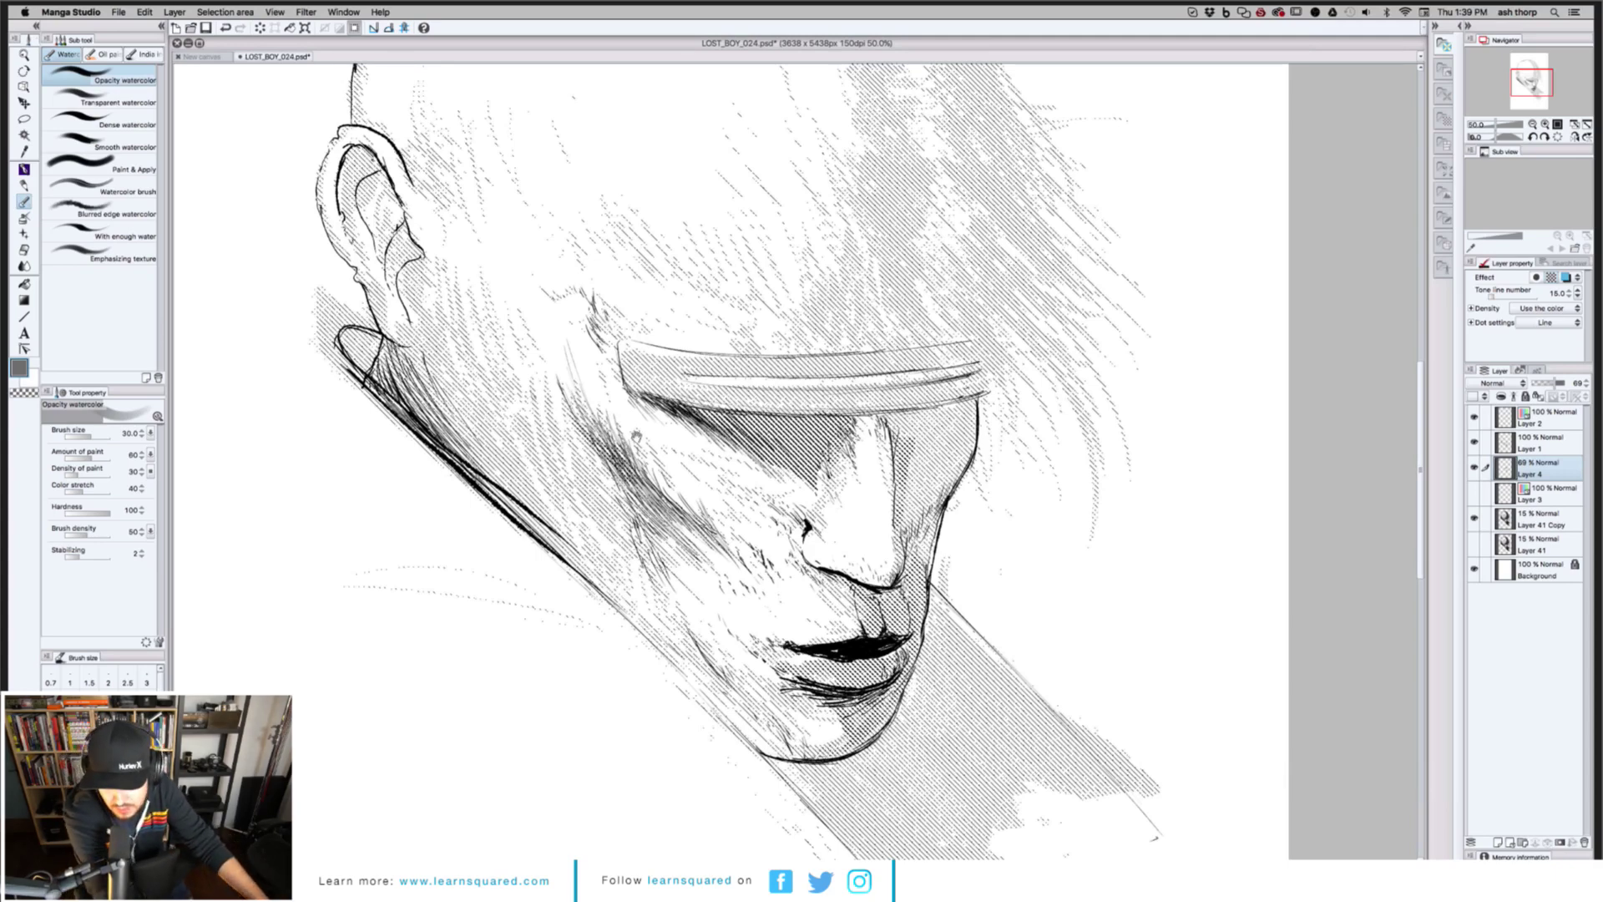
{"action": "left_click_drag", "start_coordinate": [637, 436], "coordinate": [704, 386]}
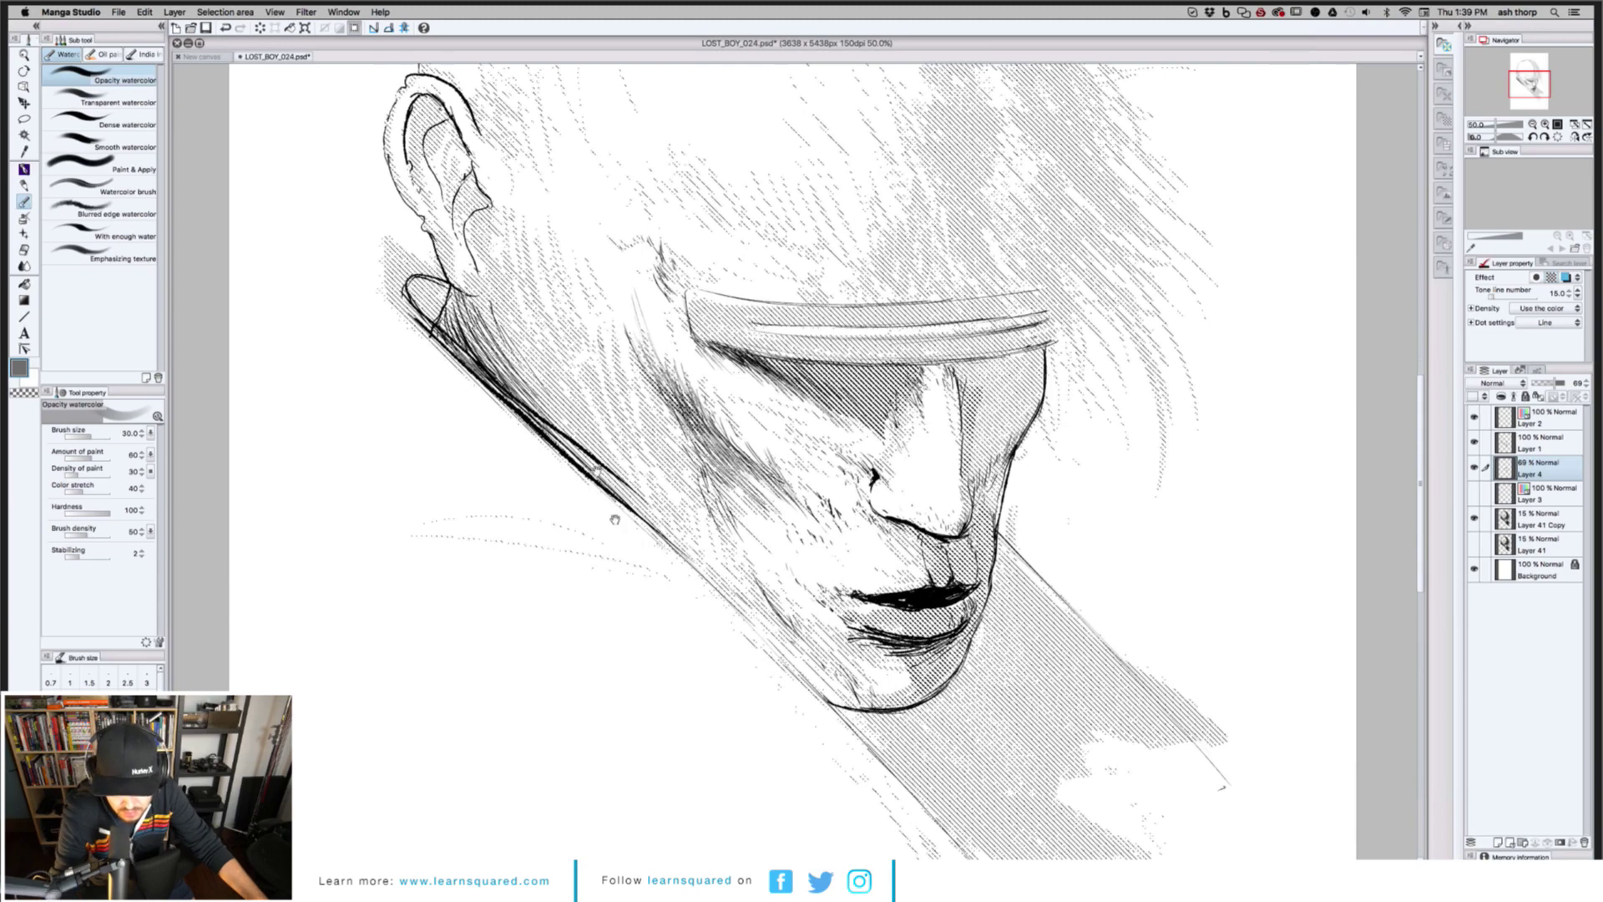
{"action": "left_click_drag", "start_coordinate": [615, 519], "coordinate": [650, 612]}
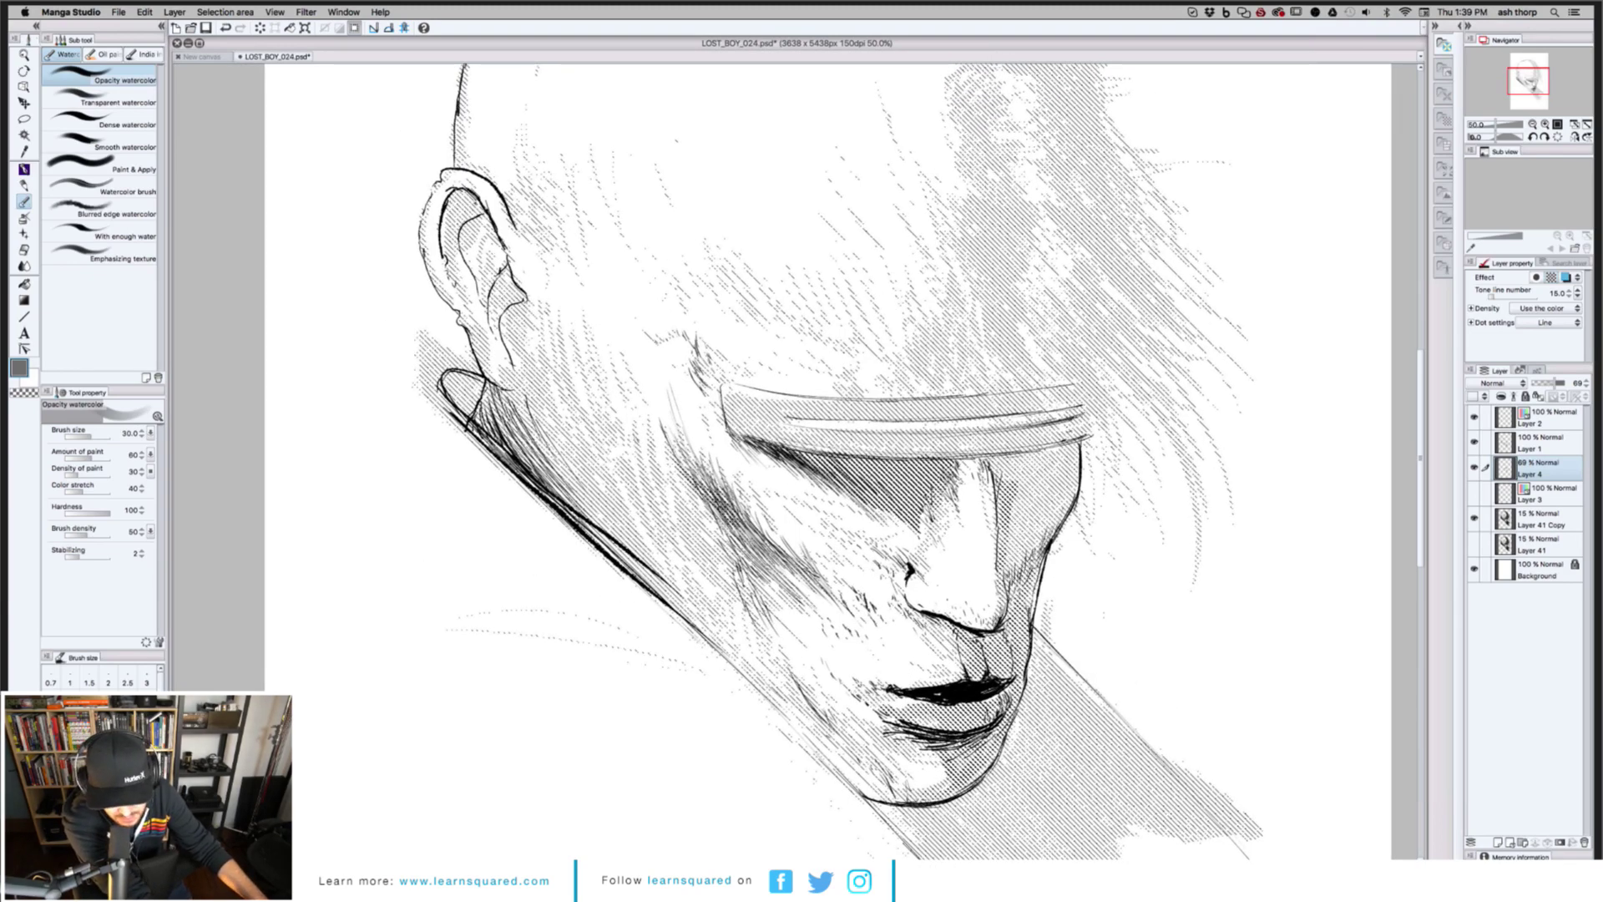
{"action": "left_click_drag", "start_coordinate": [1027, 603], "coordinate": [1040, 569]}
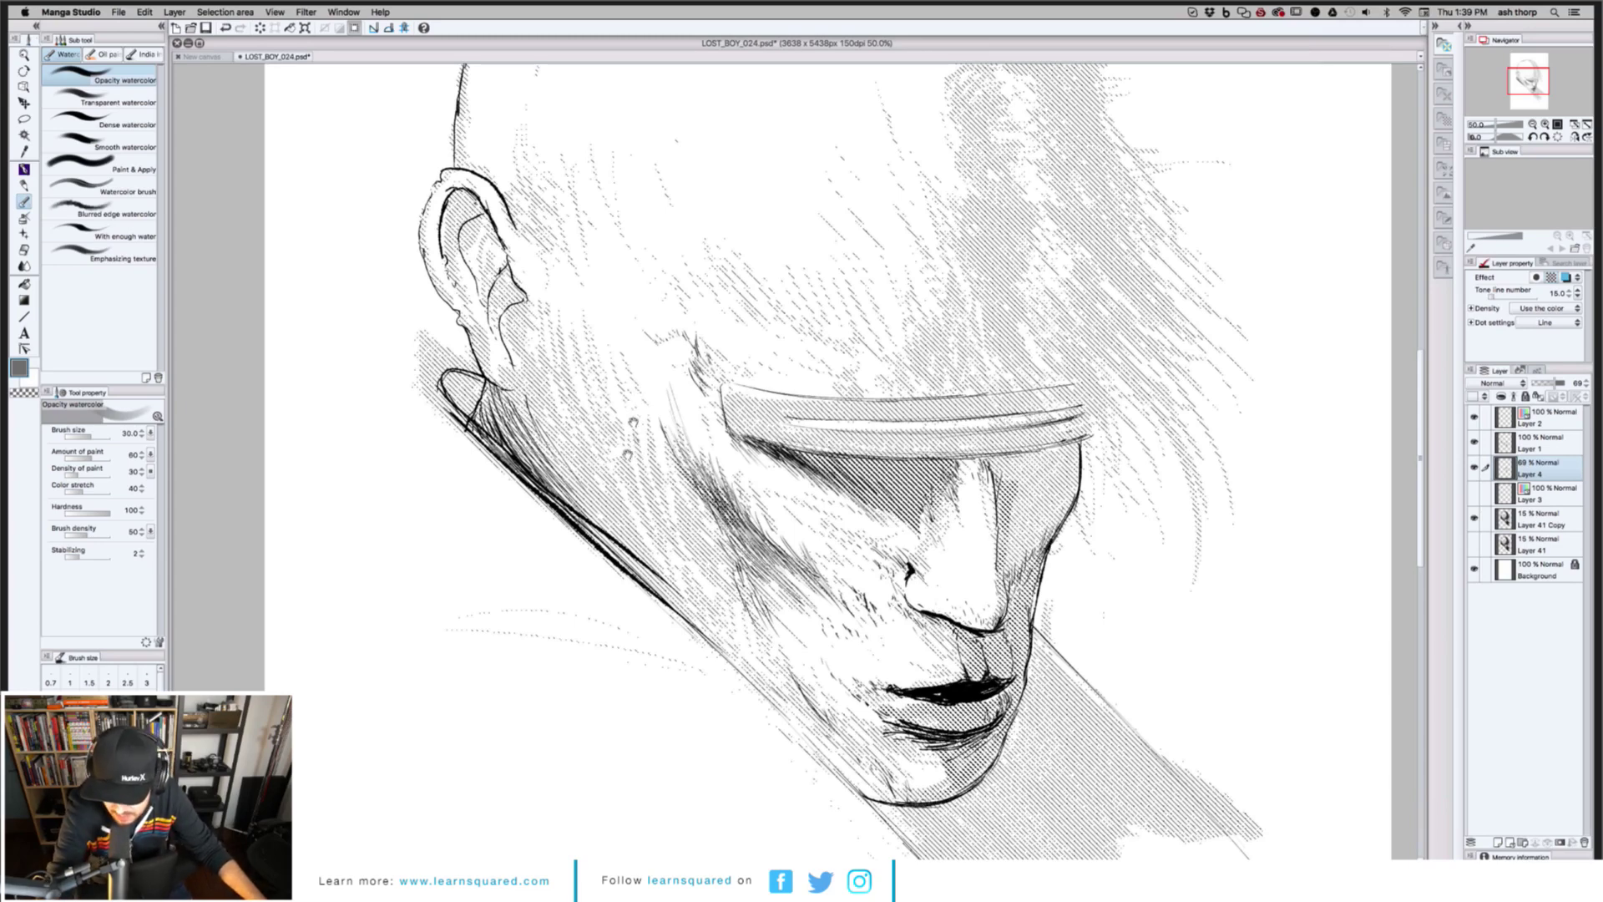
{"action": "left_click_drag", "start_coordinate": [628, 455], "coordinate": [623, 504]}
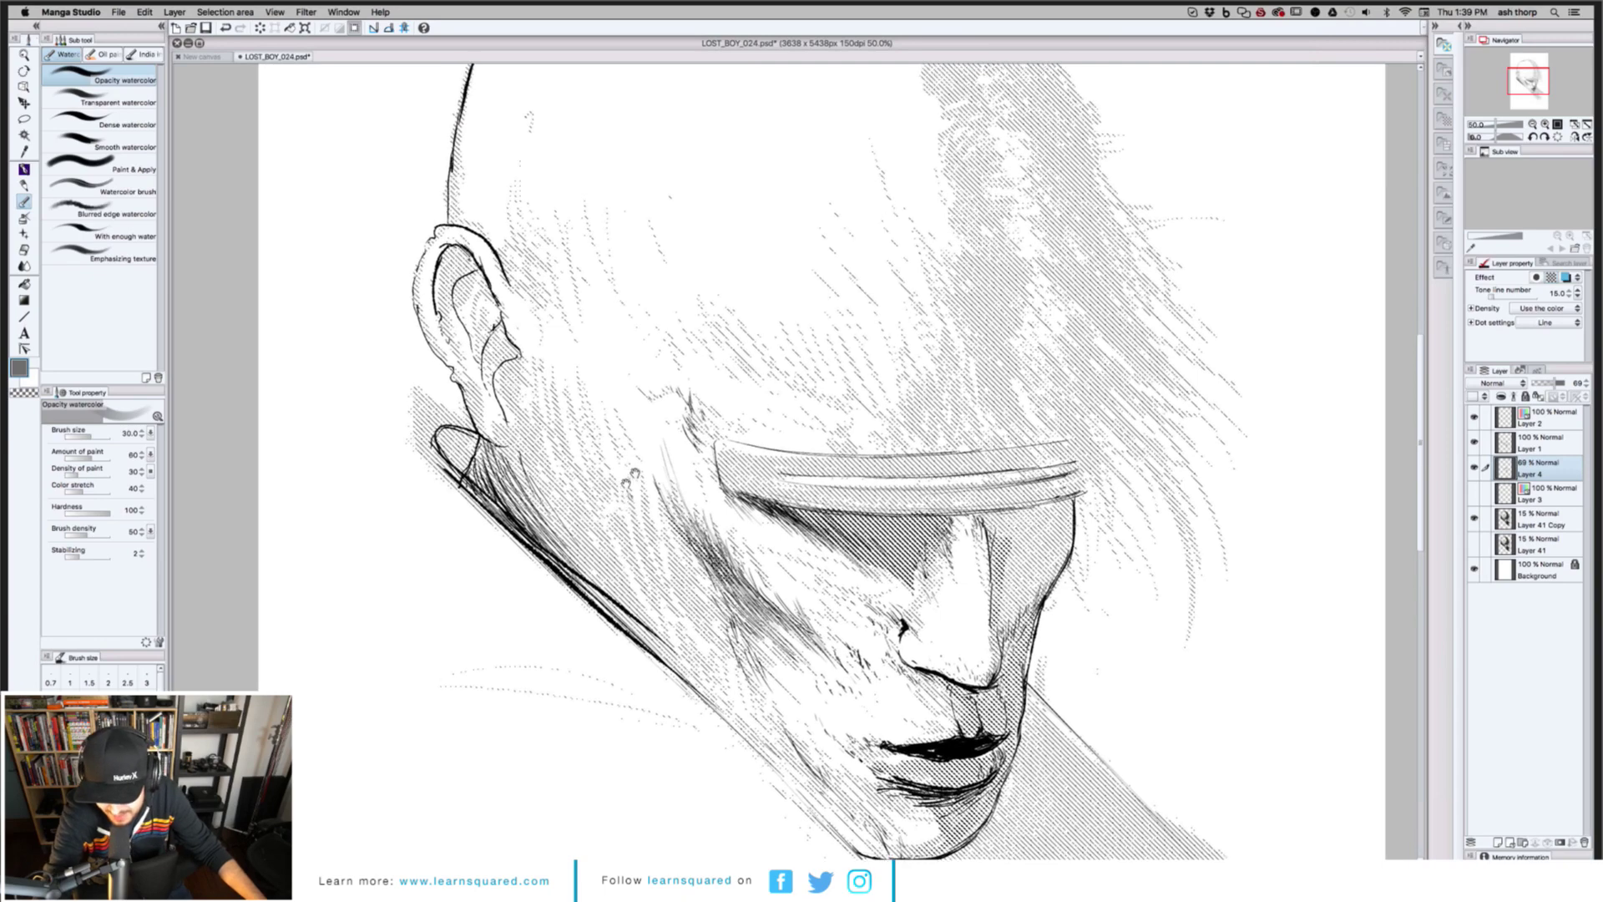
{"action": "left_click_drag", "start_coordinate": [640, 438], "coordinate": [654, 436]}
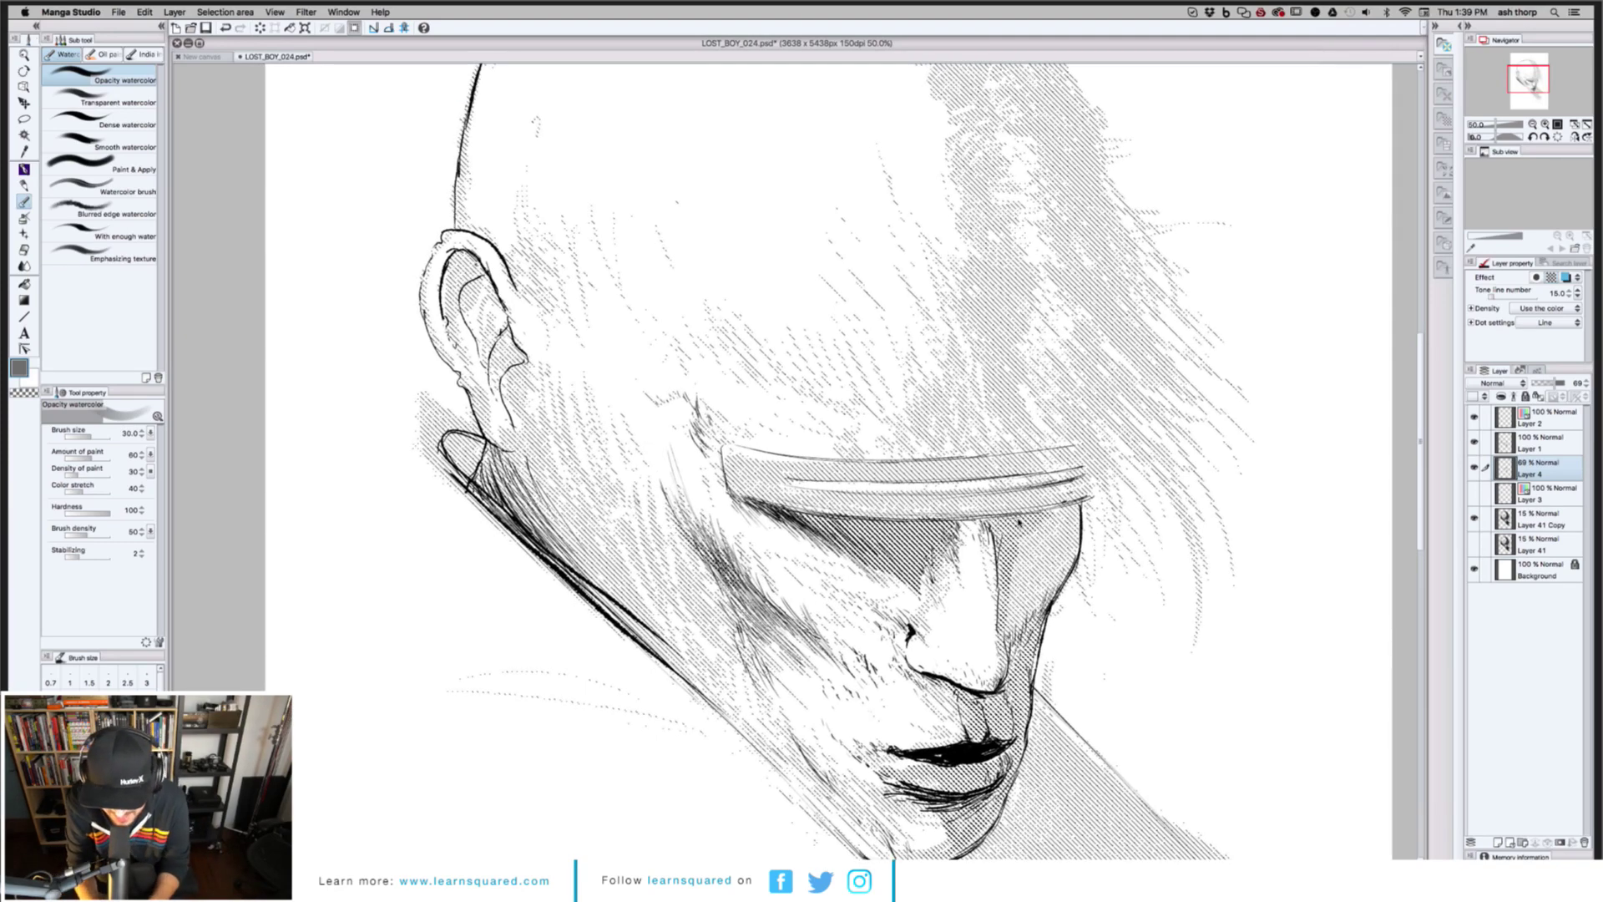
Make Layer 1 the active inking layer and switch to the custom Japanese-named pen at brush size 20
{"action": "scroll", "coordinate": [1019, 522], "scroll_direction": "down", "scroll_amount": 1}
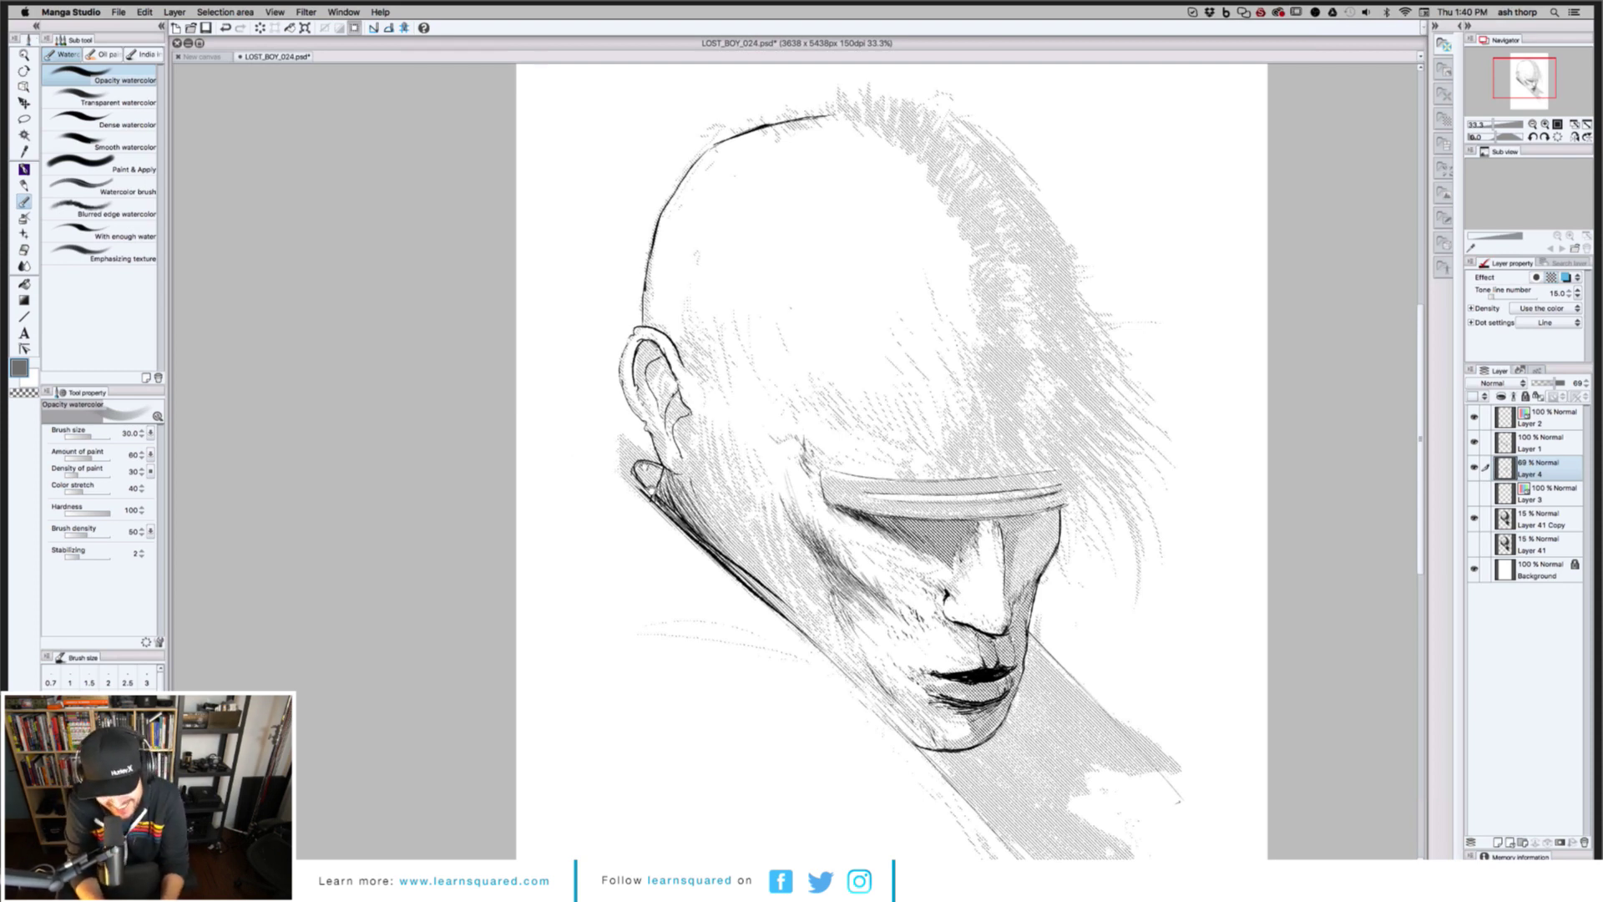
{"action": "scroll", "coordinate": [890, 461], "scroll_direction": "down", "scroll_amount": 3}
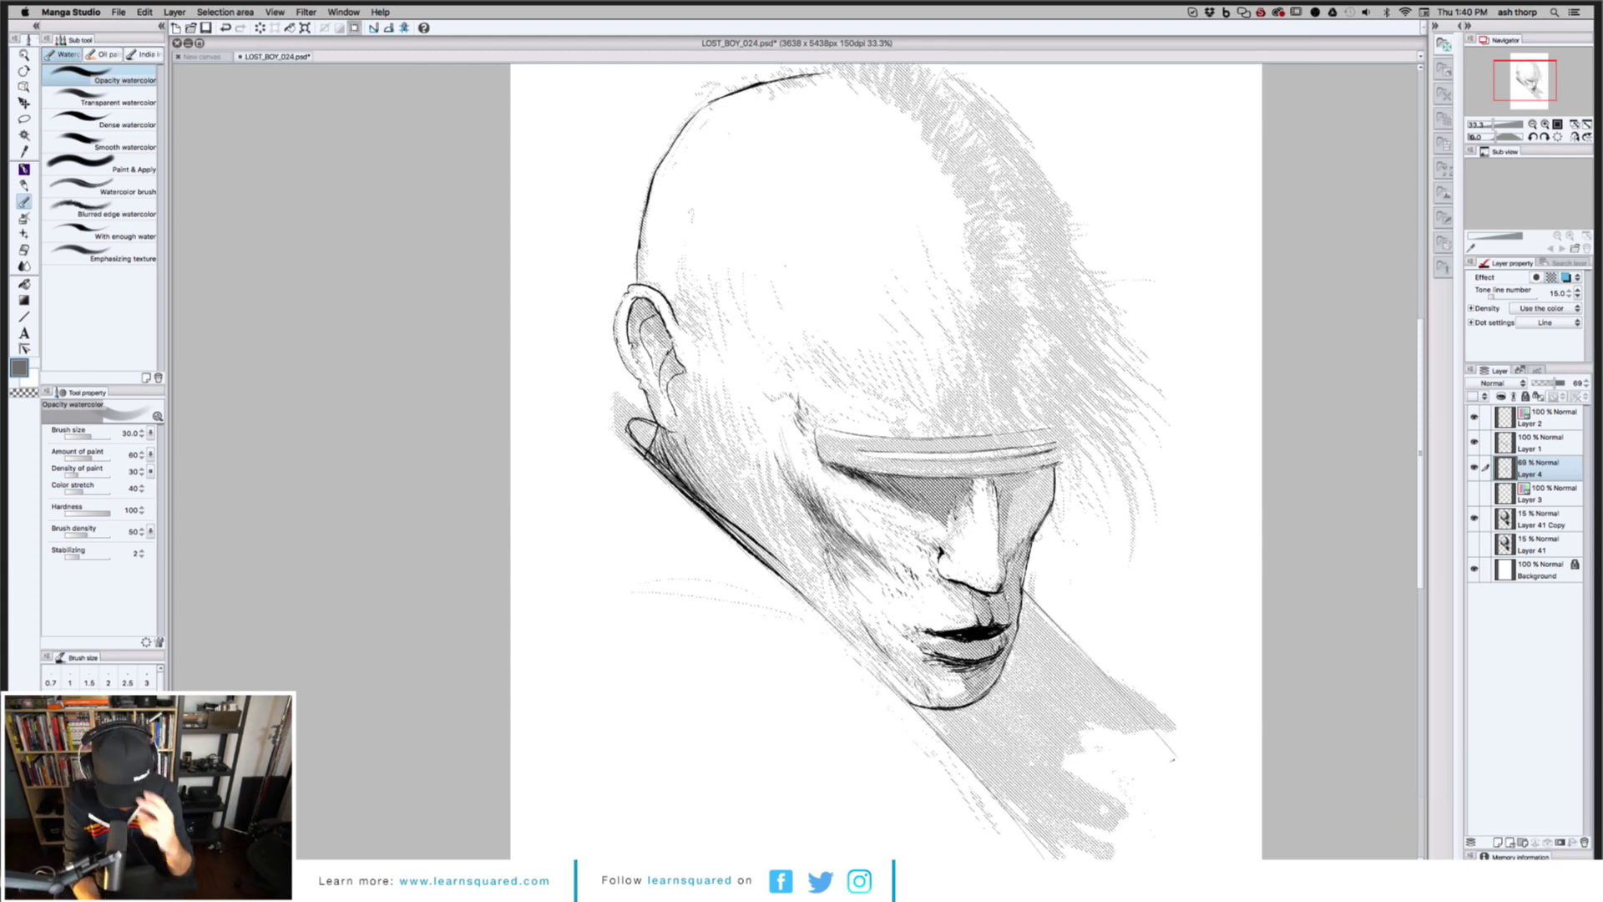
{"action": "left_click", "coordinate": [1478, 446]}
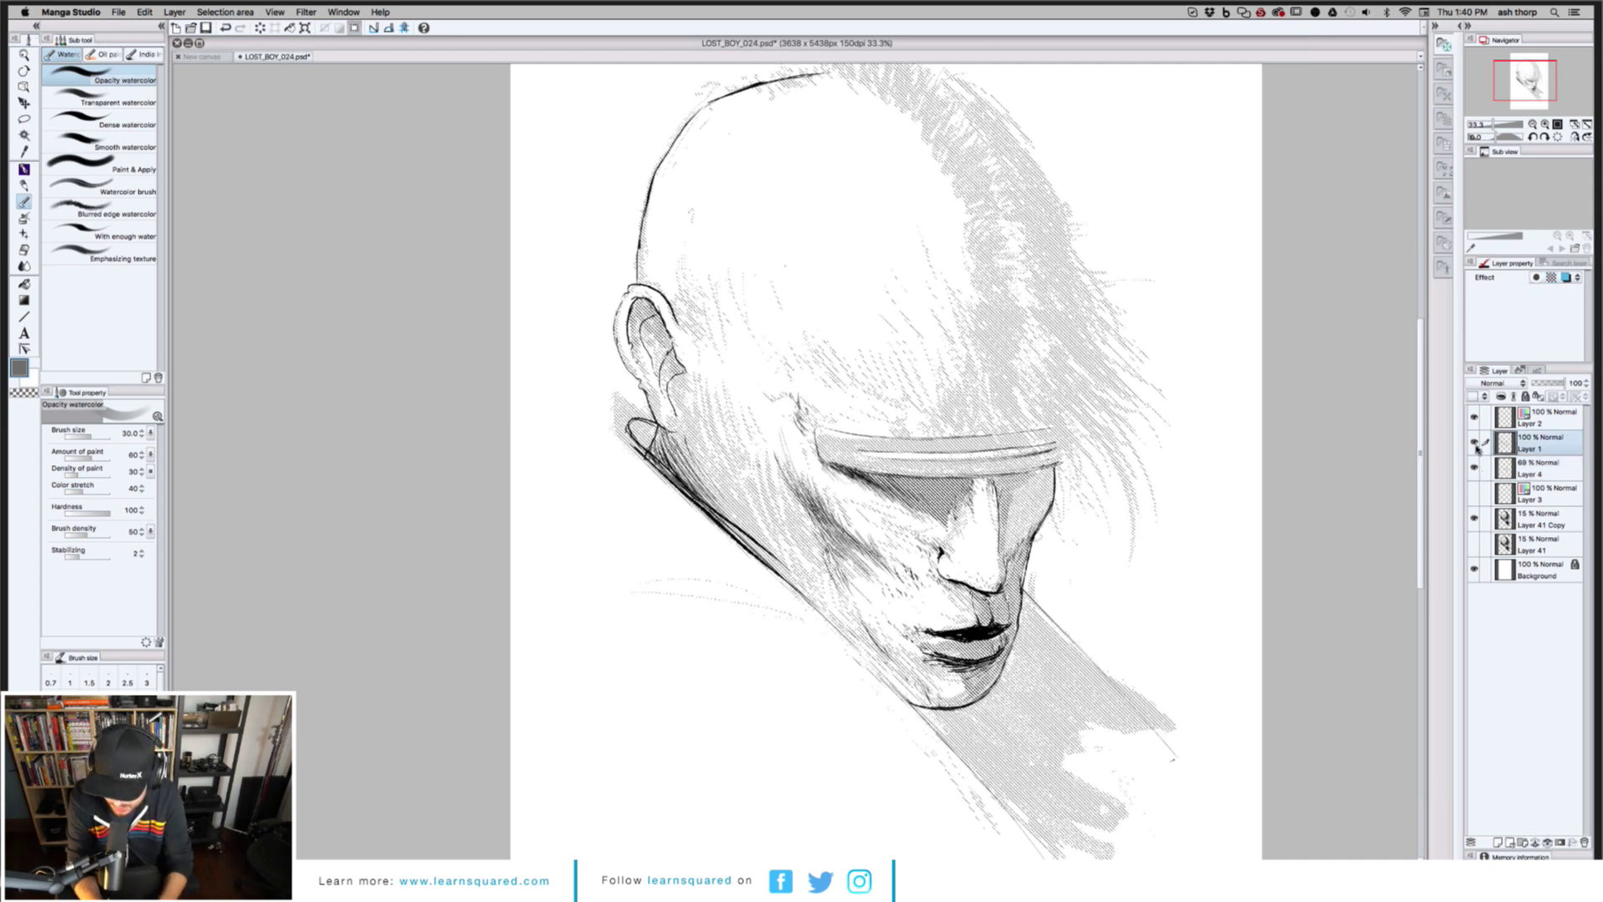
{"action": "left_click", "coordinate": [1475, 443]}
{"action": "left_click", "coordinate": [1474, 443]}
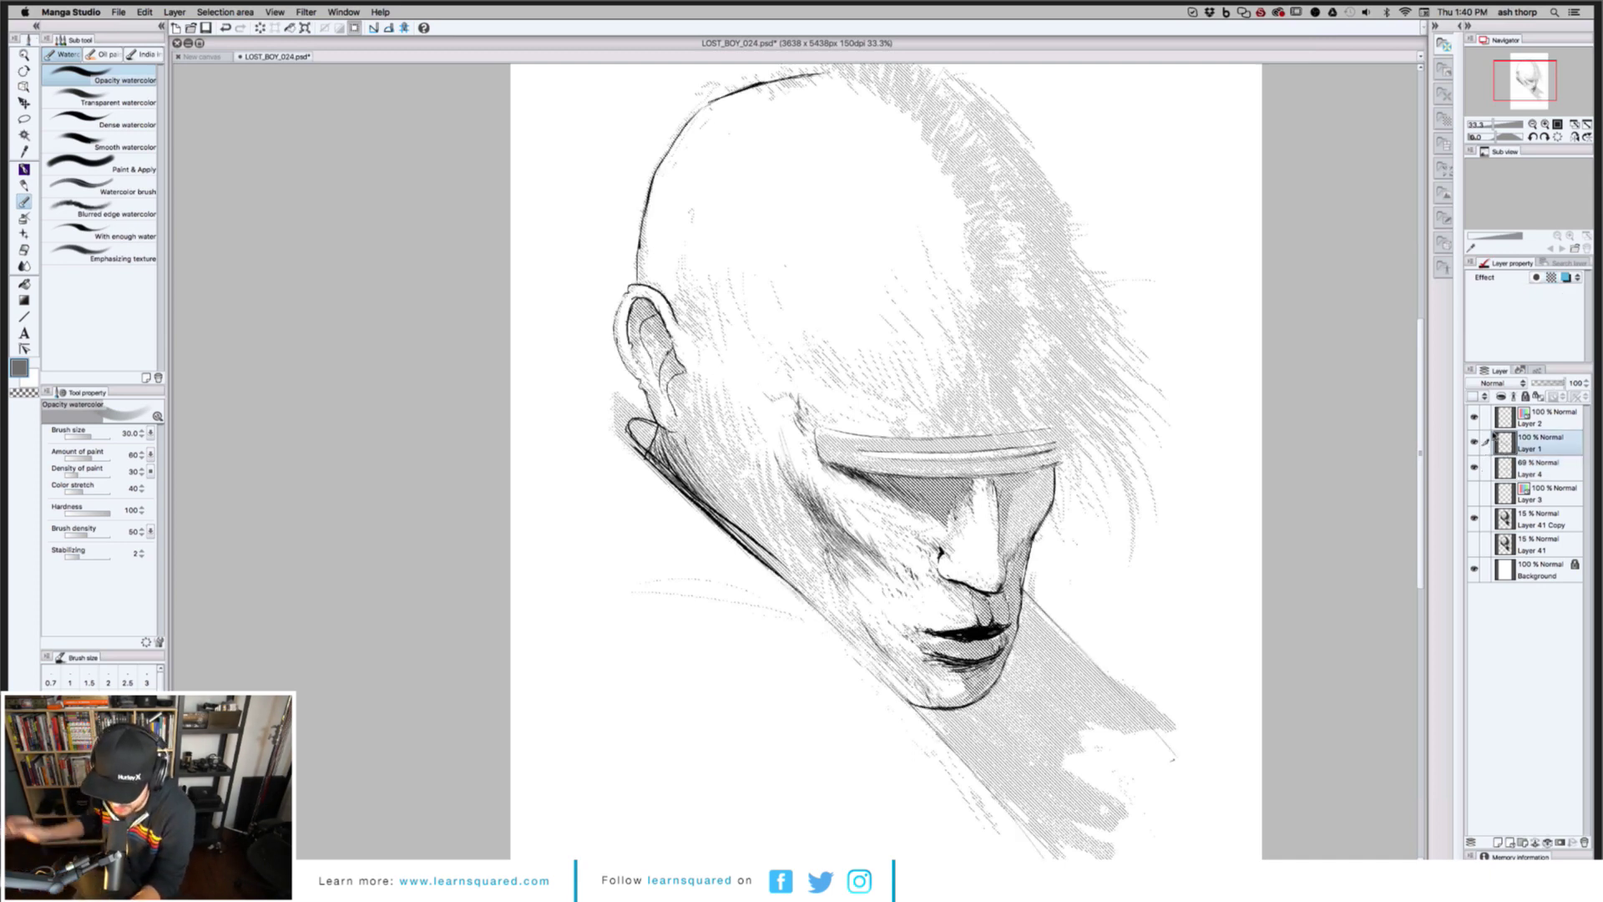
{"action": "key", "text": "p"}
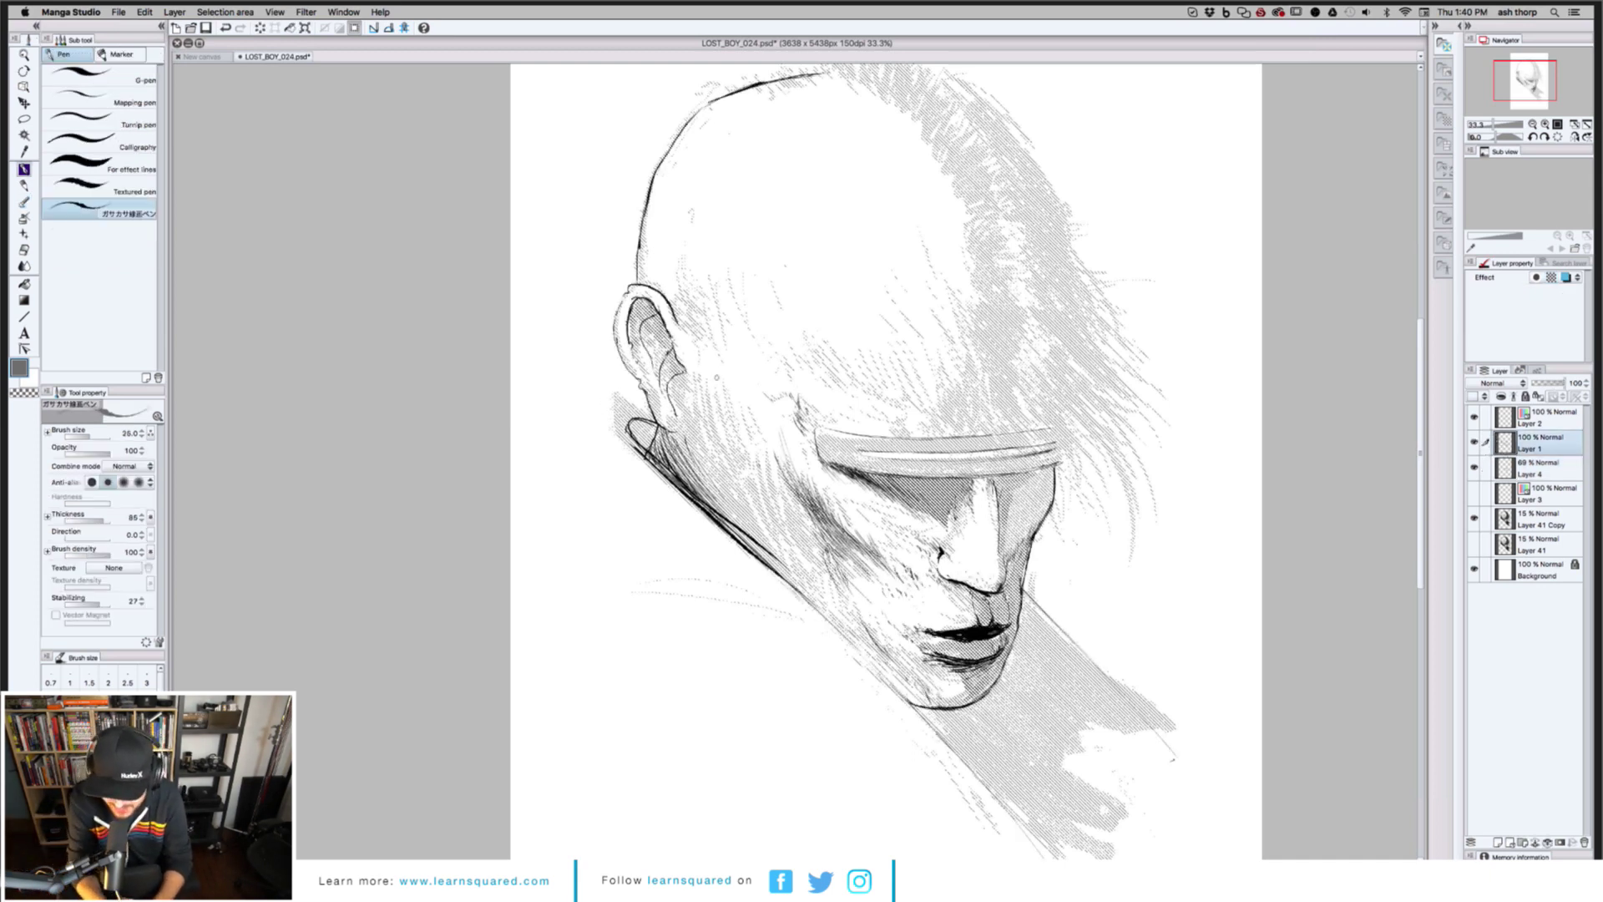
{"action": "key", "text": "bracketleft"}
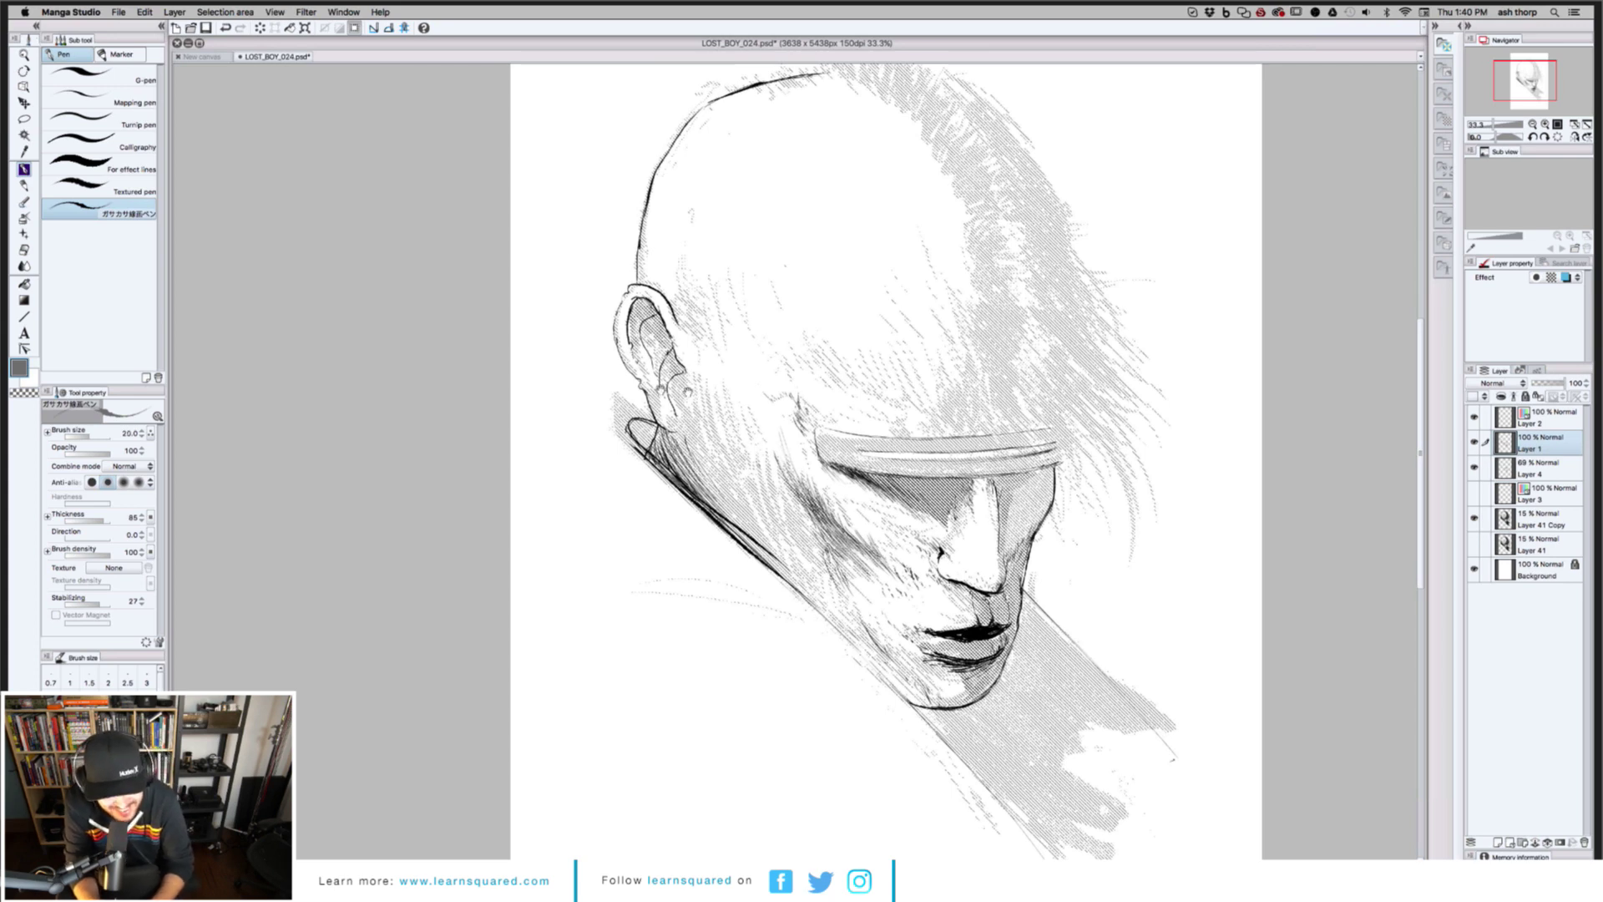
Set the drawing color to black and ink fine hair strands sweeping from the forehead down over the far end of the eye band
{"action": "scroll", "coordinate": [562, 394], "scroll_direction": "right", "scroll_amount": 3}
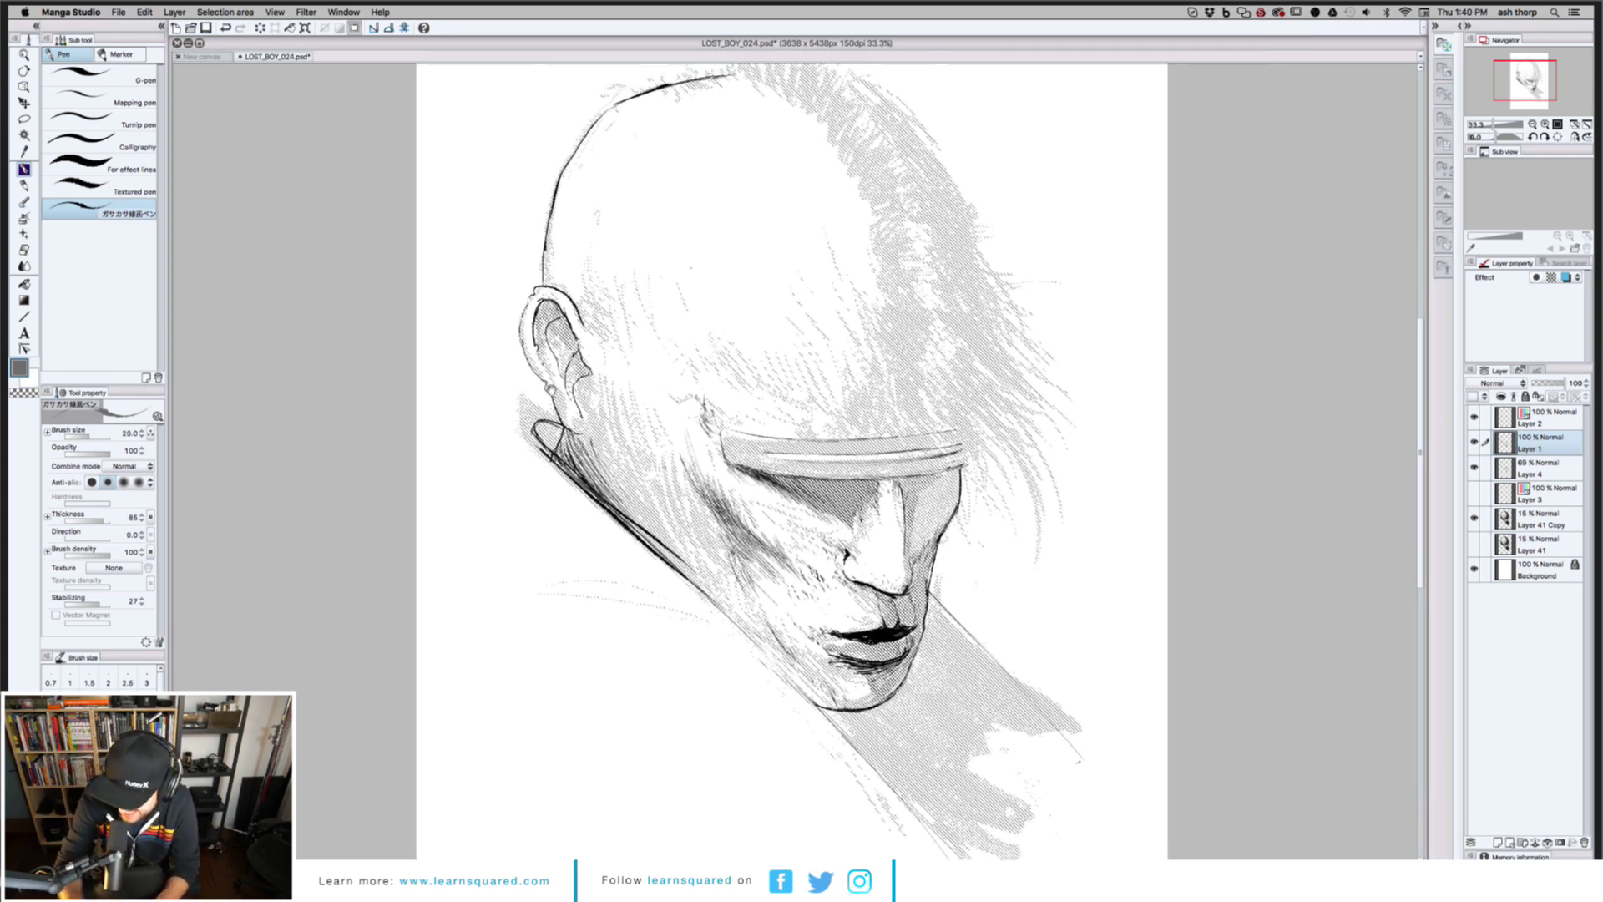
{"action": "scroll", "coordinate": [791, 459], "scroll_direction": "right", "scroll_amount": 1}
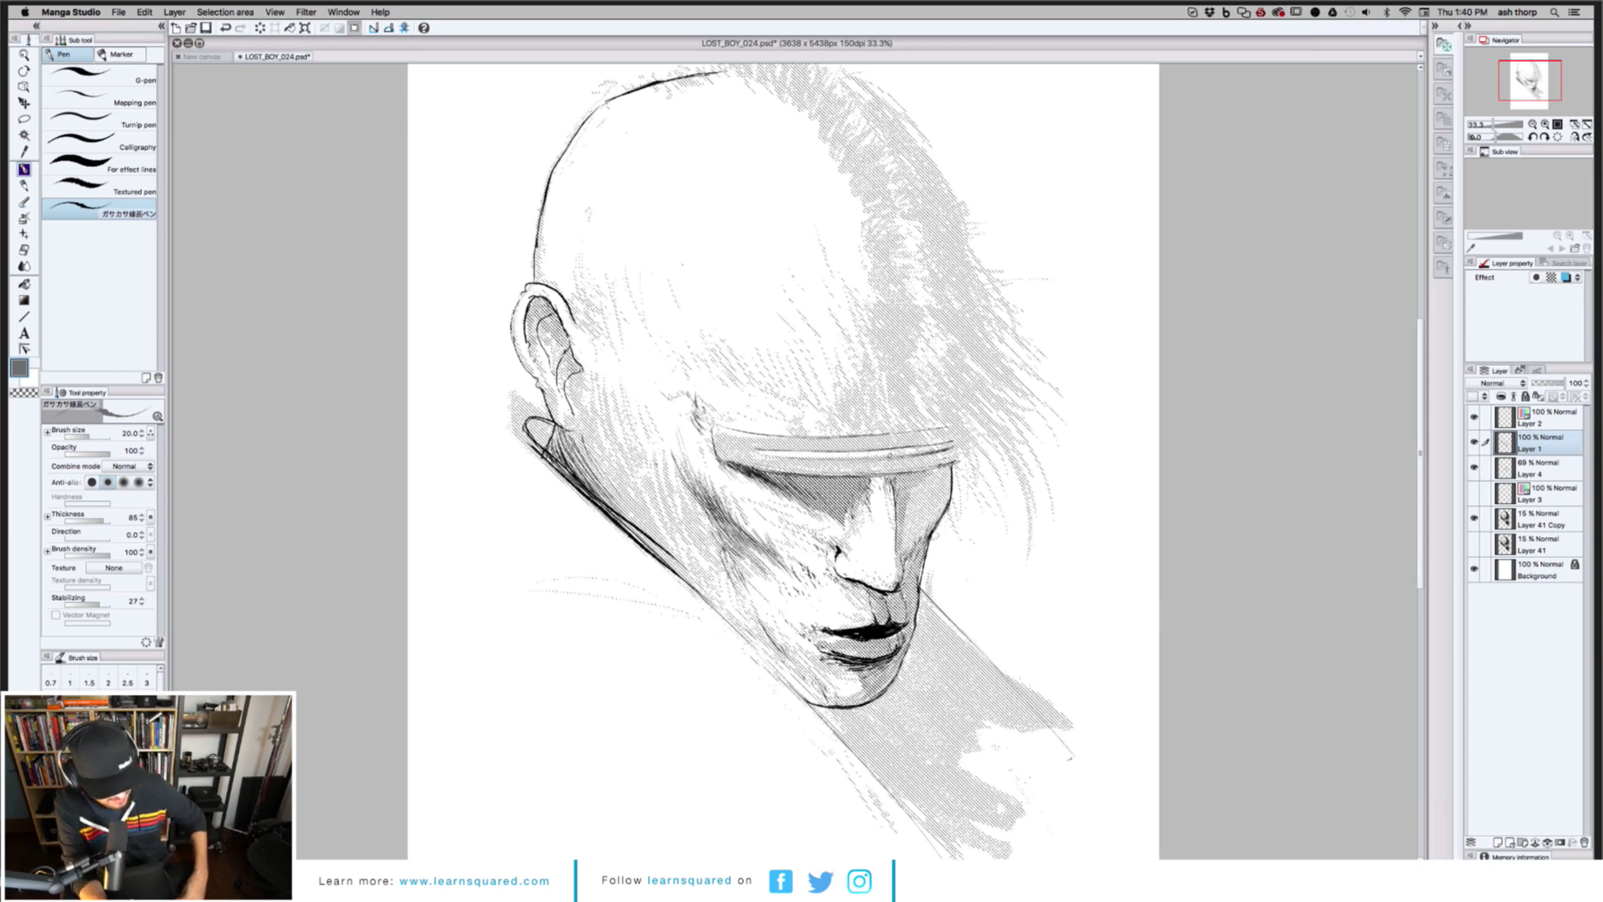
{"action": "left_click", "coordinate": [19, 368]}
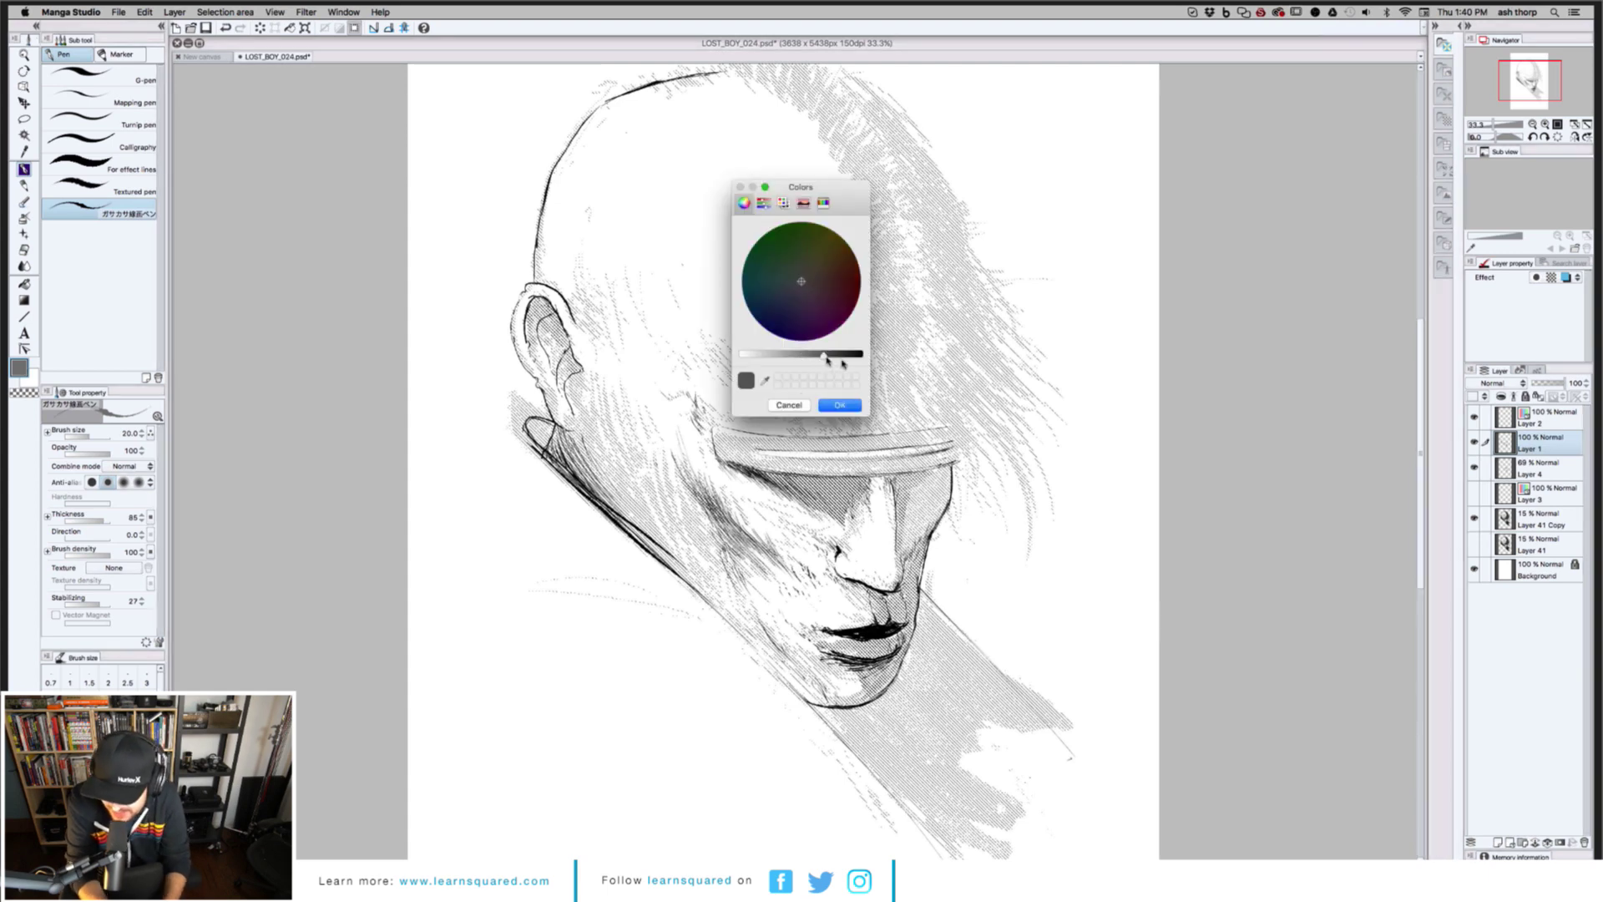
{"action": "left_click_drag", "start_coordinate": [833, 359], "coordinate": [752, 360]}
{"action": "left_click", "coordinate": [845, 405]}
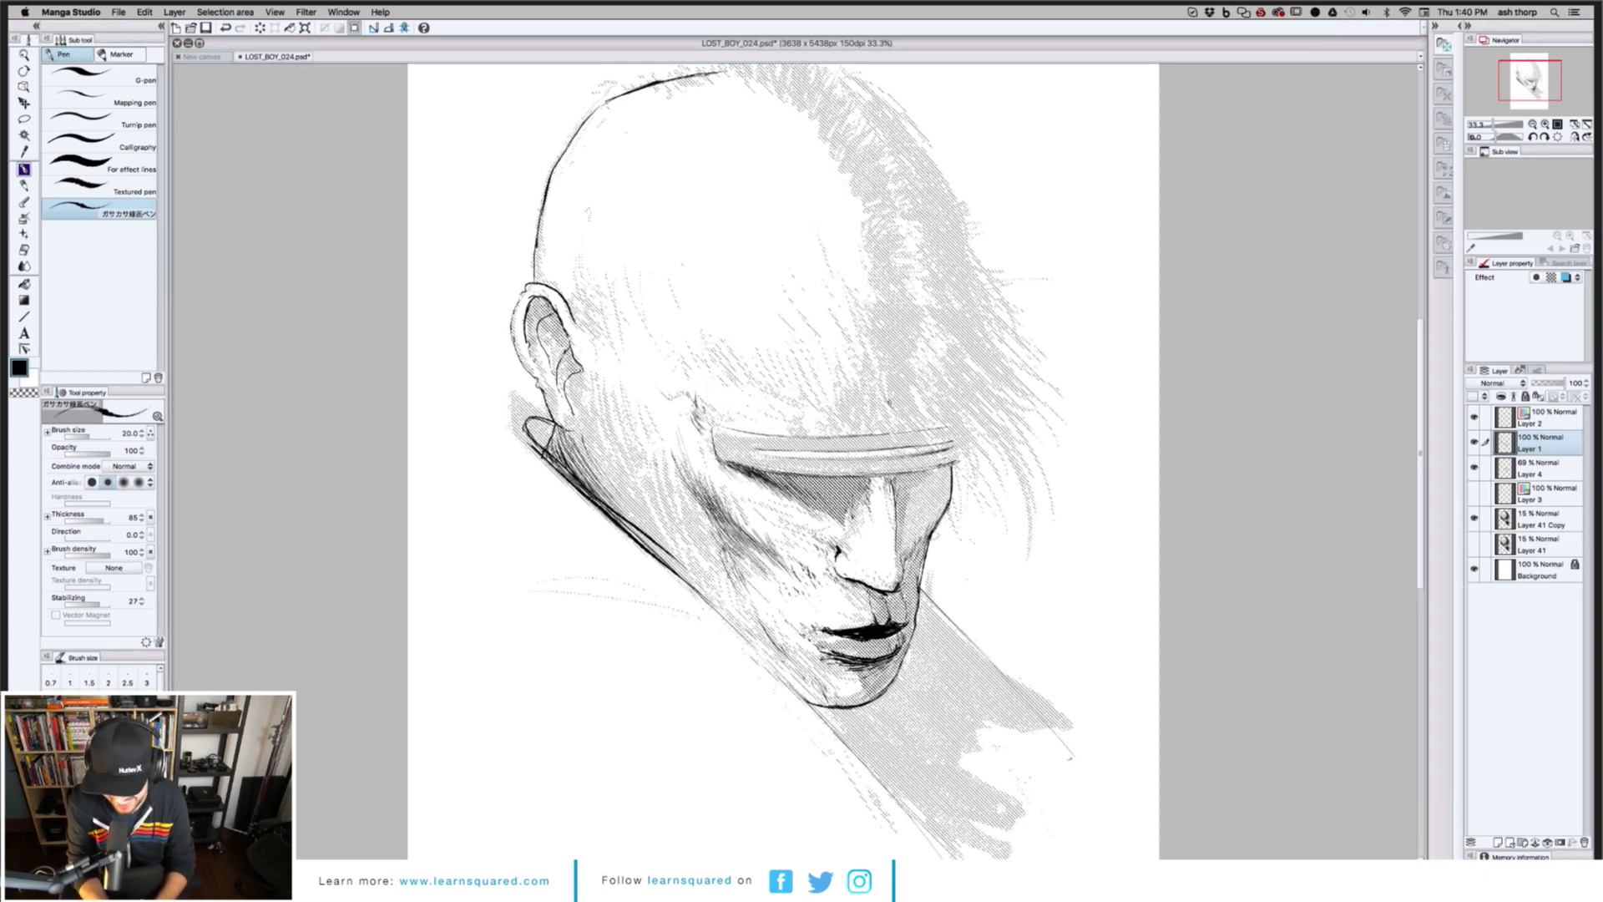
{"action": "left_click_drag", "start_coordinate": [889, 400], "coordinate": [1001, 547]}
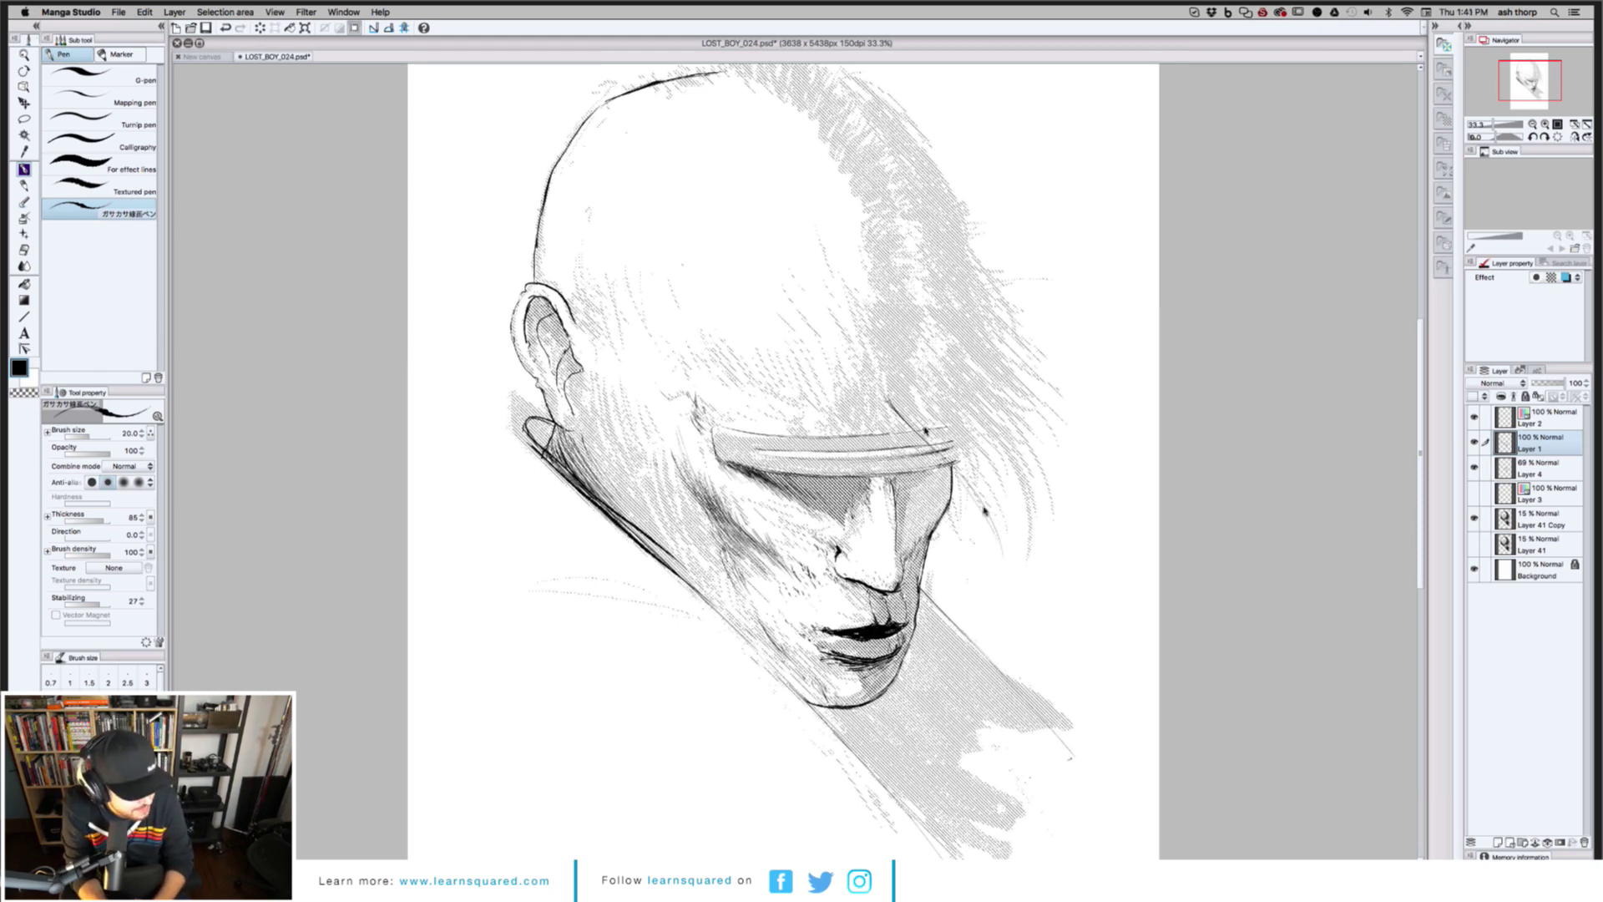
{"action": "scroll", "coordinate": [925, 431], "scroll_direction": "up", "scroll_amount": 1}
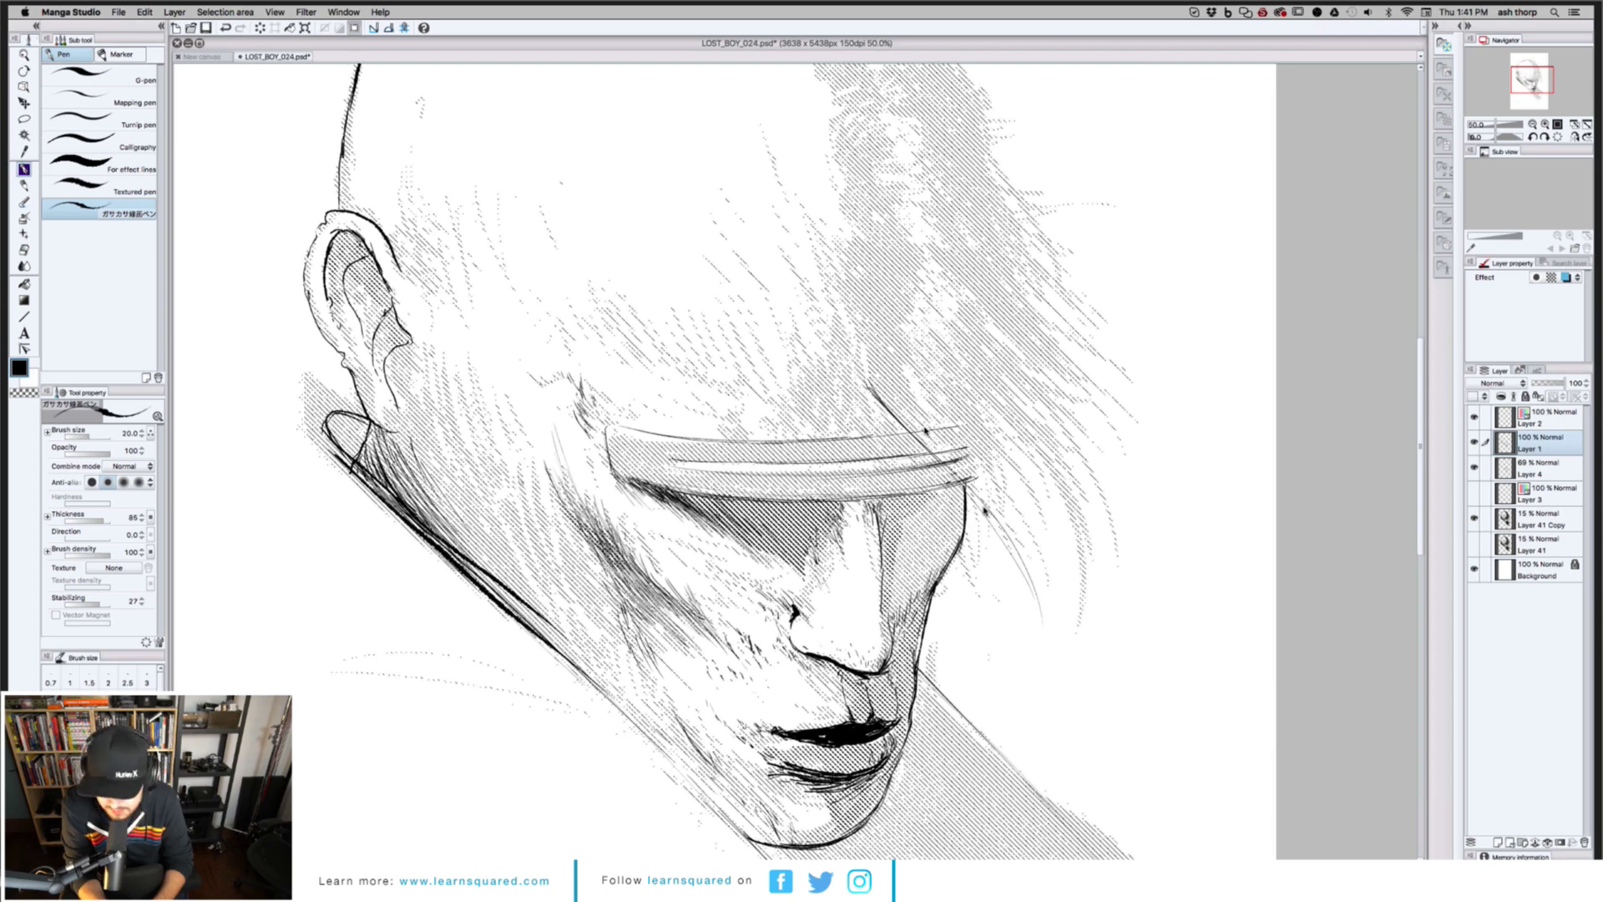
{"action": "scroll", "coordinate": [925, 431], "scroll_direction": "up", "scroll_amount": 1}
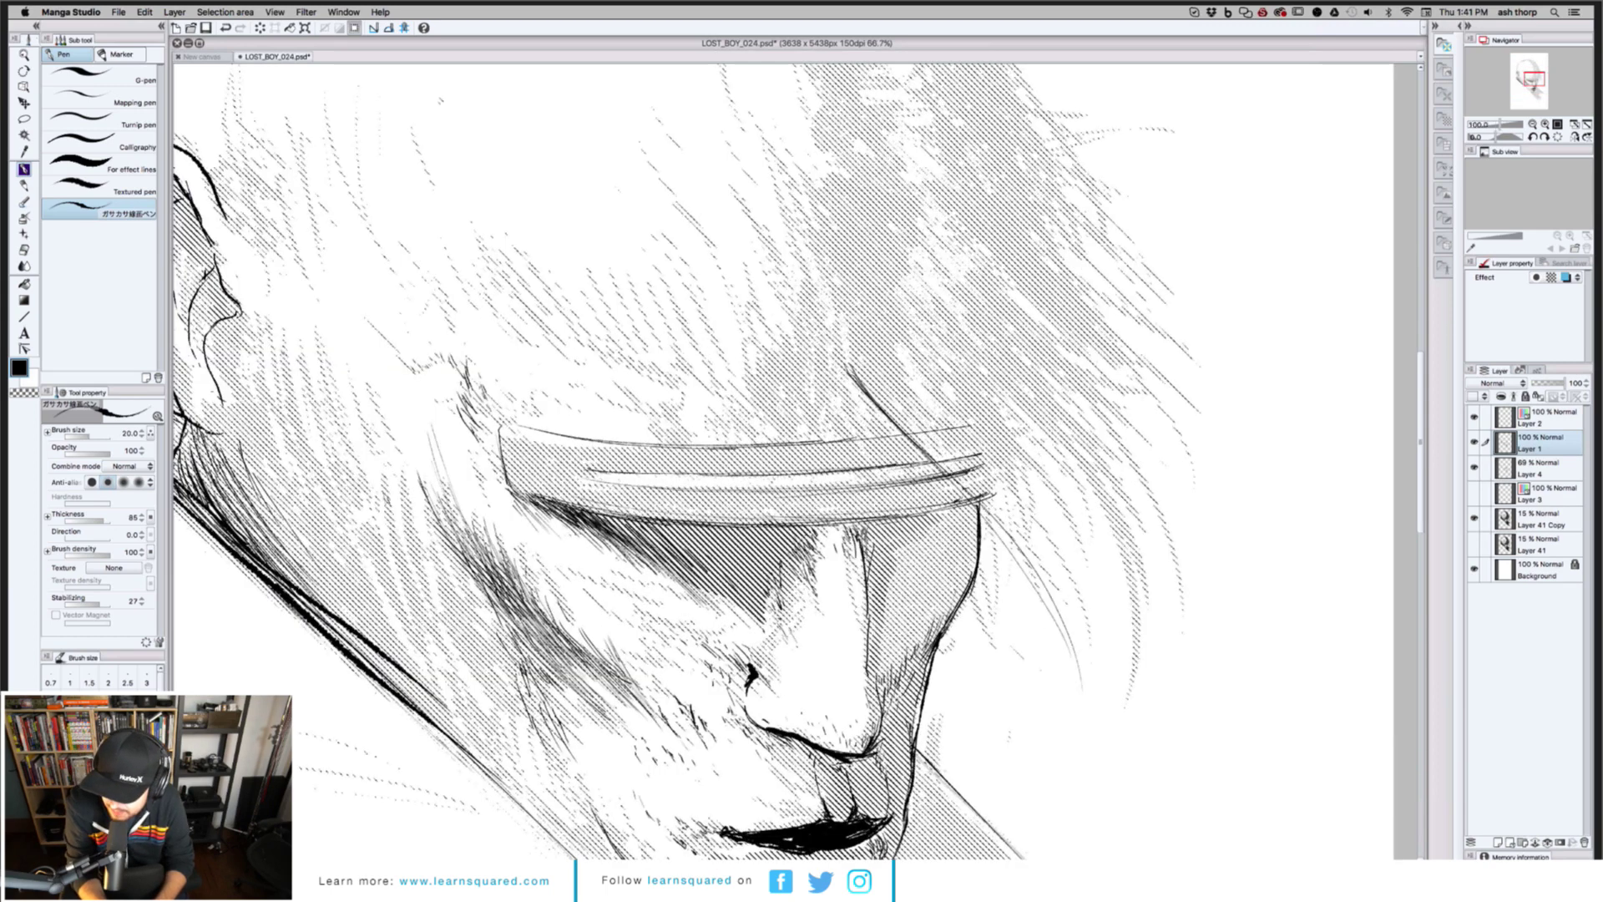
{"action": "scroll", "coordinate": [831, 365], "scroll_direction": "down", "scroll_amount": 1}
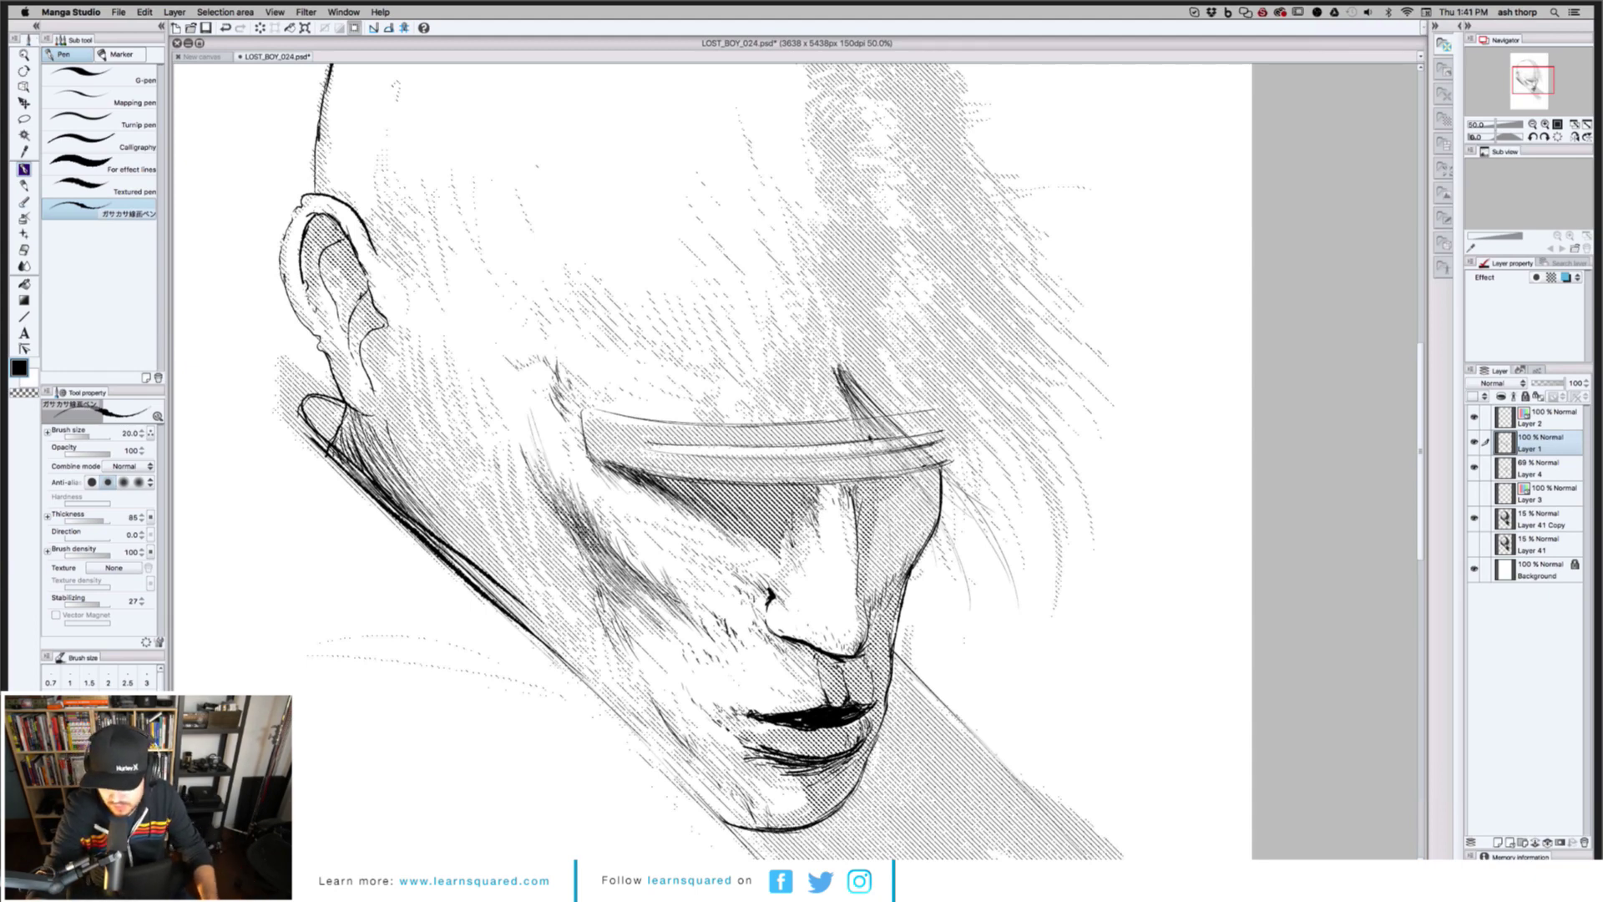
Thicken the hair strands crossing the far end of the eye band with overlapping pen strokes at brush sizes 50 and 70
{"action": "key", "text": "bracketright"}
{"action": "key", "text": "bracketright"}
{"action": "key", "text": "bracketright"}
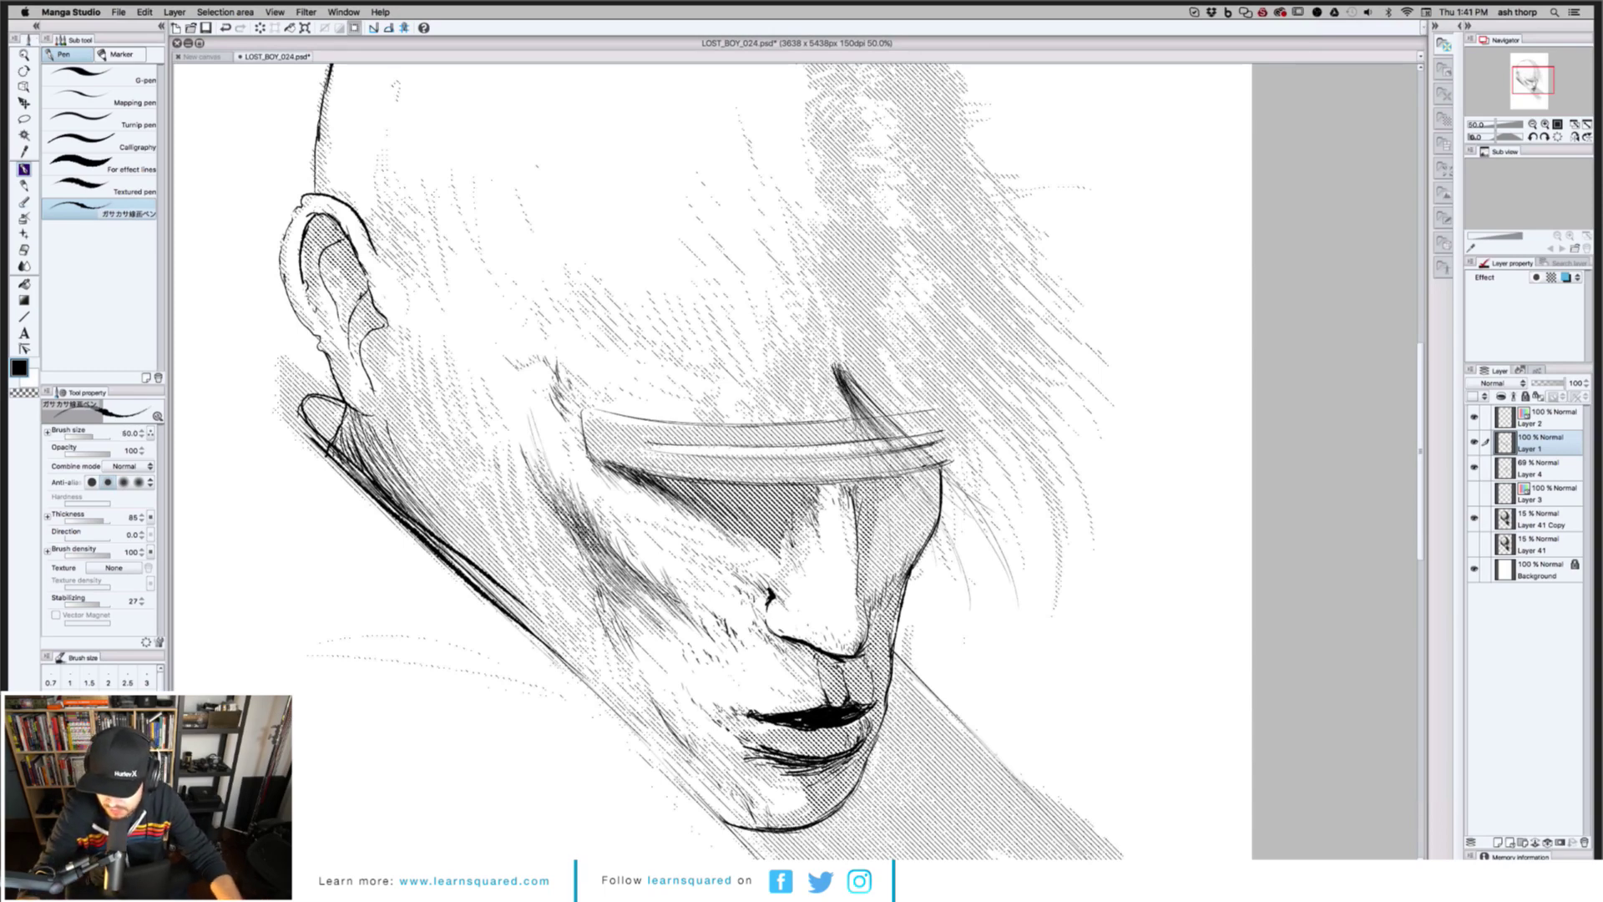
{"action": "left_click_drag", "start_coordinate": [838, 356], "coordinate": [931, 442]}
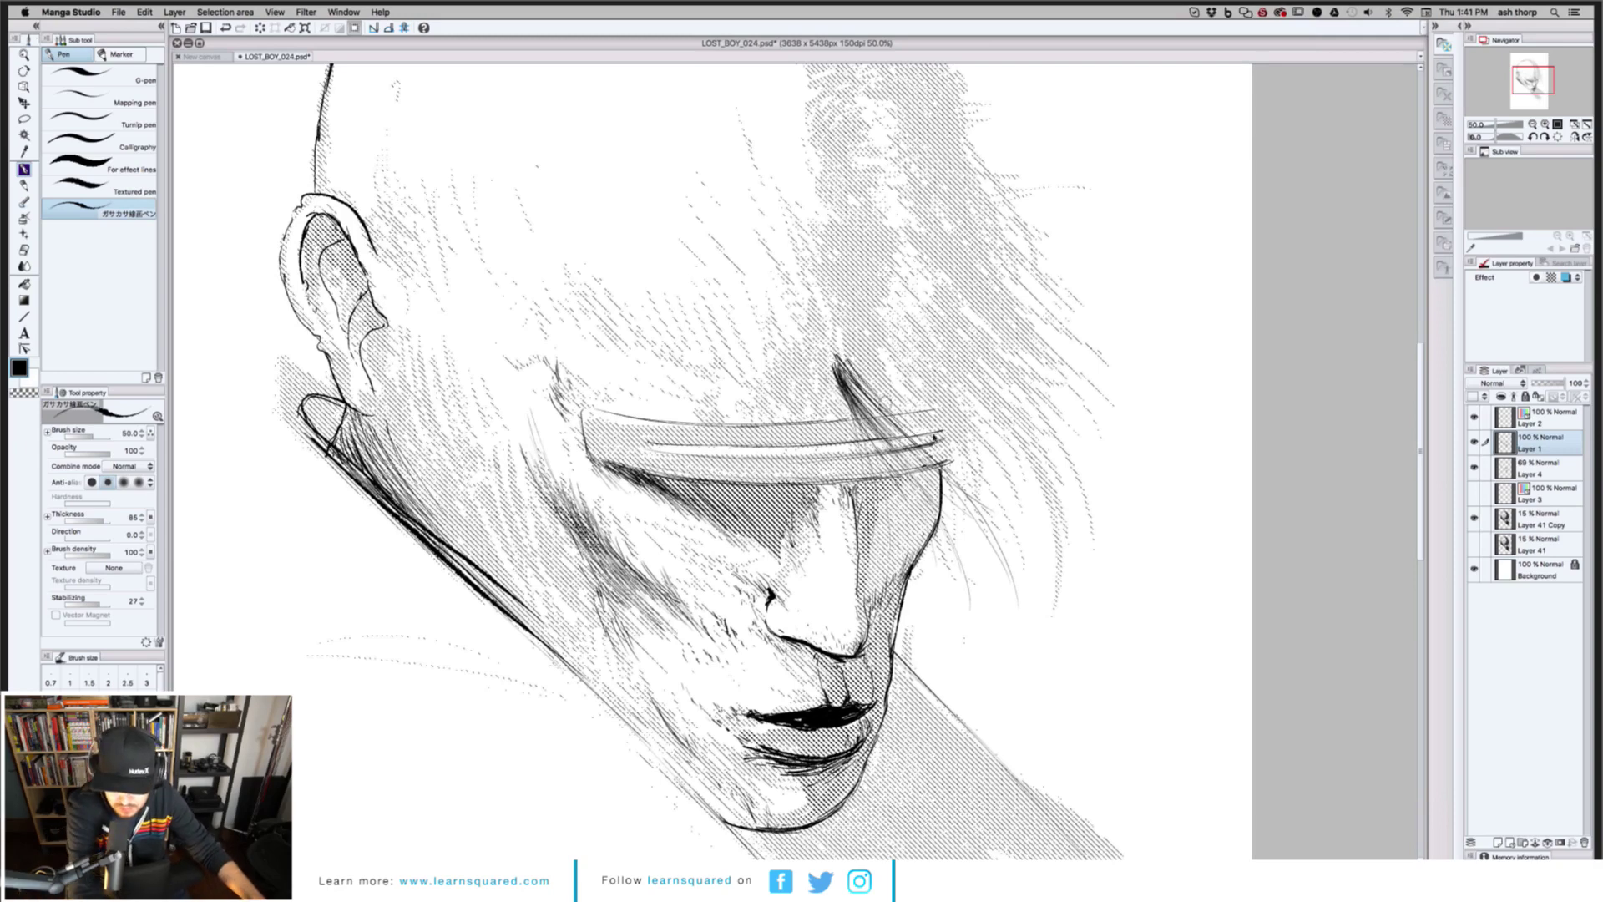
{"action": "mouse_move", "coordinate": [840, 357]}
{"action": "left_mouse_down"}
{"action": "mouse_move", "coordinate": [961, 472]}
{"action": "mouse_move", "coordinate": [892, 409]}
{"action": "left_mouse_up"}
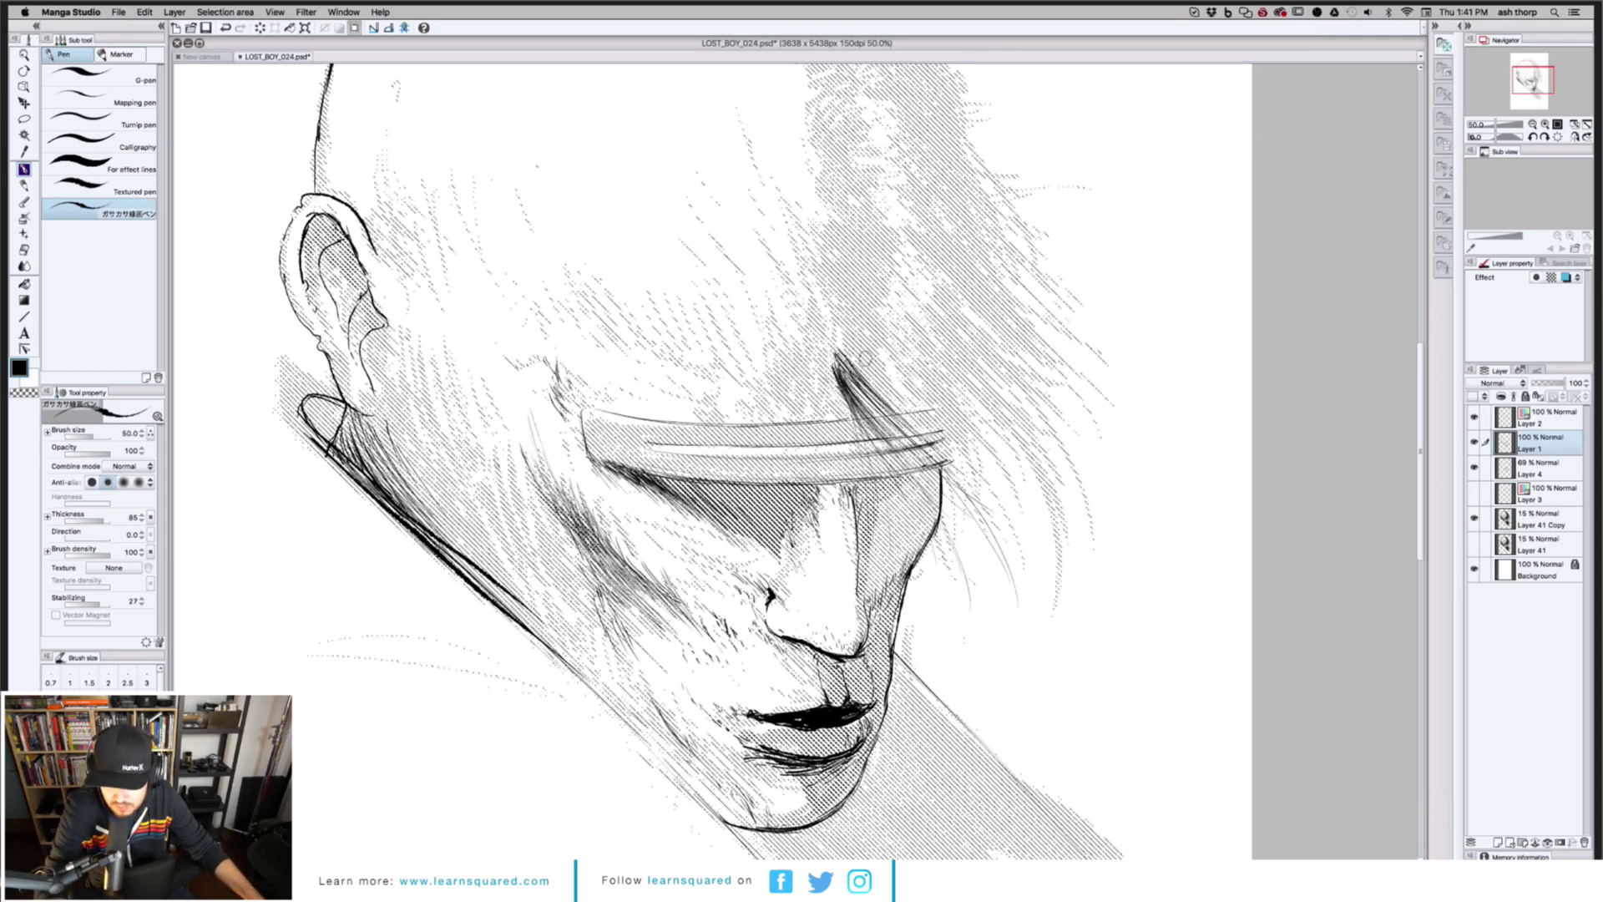
{"action": "left_click_drag", "start_coordinate": [837, 353], "coordinate": [967, 456]}
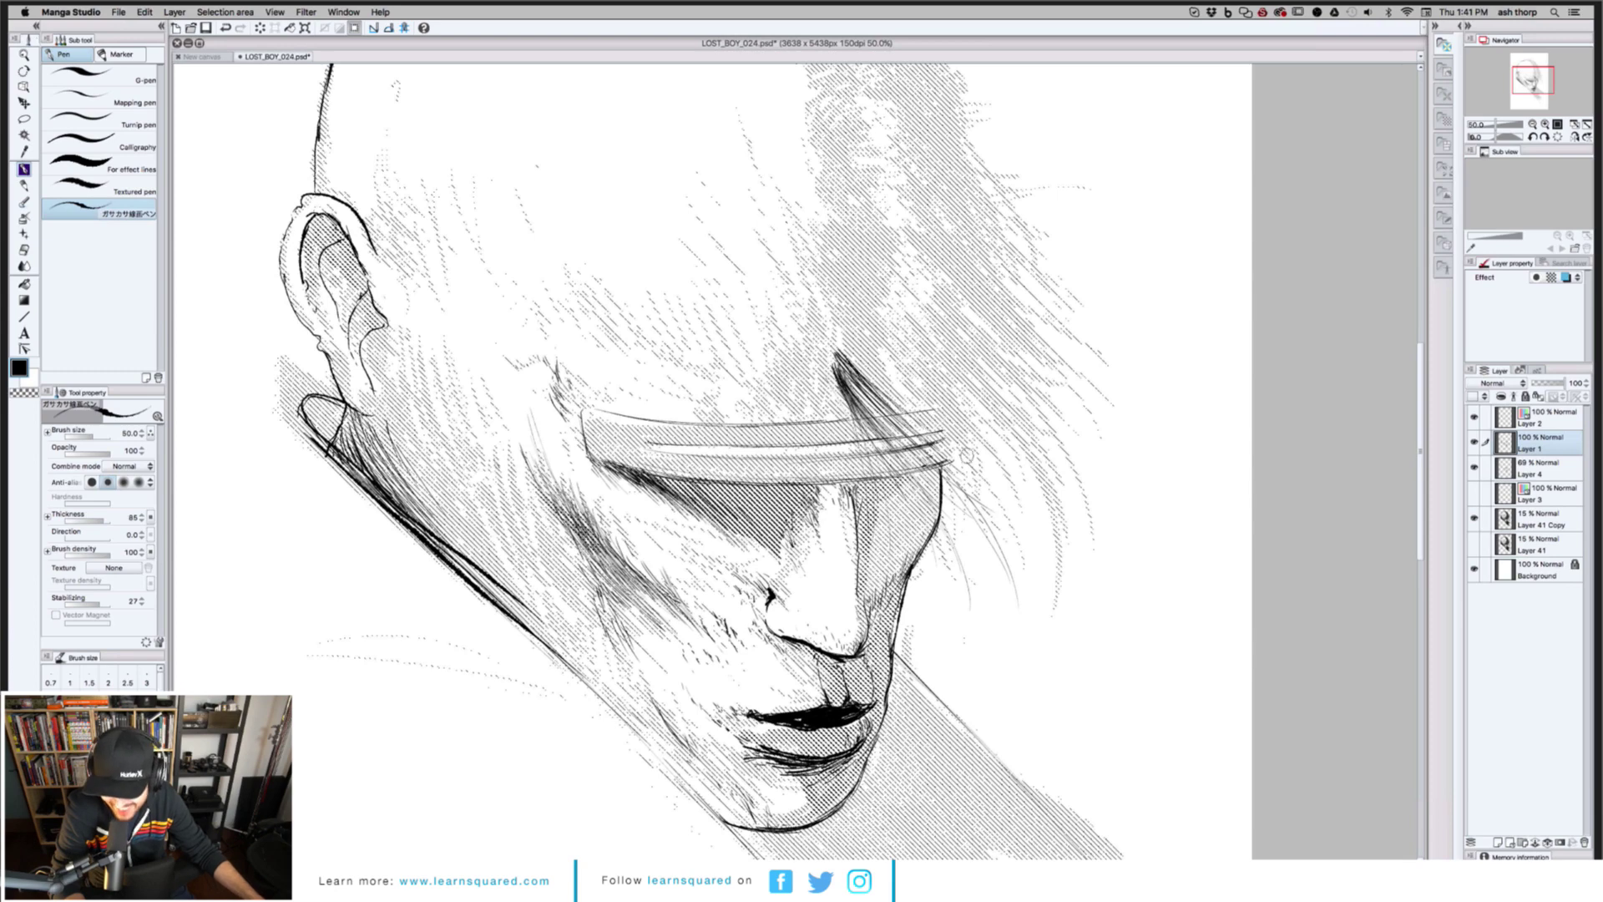
{"action": "left_click_drag", "start_coordinate": [872, 391], "coordinate": [922, 433]}
{"action": "mouse_move", "coordinate": [835, 361]}
{"action": "left_mouse_down"}
{"action": "mouse_move", "coordinate": [1003, 509]}
{"action": "mouse_move", "coordinate": [852, 363]}
{"action": "mouse_move", "coordinate": [948, 517]}
{"action": "mouse_move", "coordinate": [898, 394]}
{"action": "mouse_move", "coordinate": [917, 419]}
{"action": "left_mouse_up"}
{"action": "key", "text": "bracketright"}
{"action": "key", "text": "bracketright"}
{"action": "mouse_move", "coordinate": [848, 353]}
{"action": "left_mouse_down"}
{"action": "mouse_move", "coordinate": [927, 427]}
{"action": "mouse_move", "coordinate": [892, 381]}
{"action": "mouse_move", "coordinate": [981, 539]}
{"action": "mouse_move", "coordinate": [856, 366]}
{"action": "mouse_move", "coordinate": [944, 433]}
{"action": "left_mouse_up"}
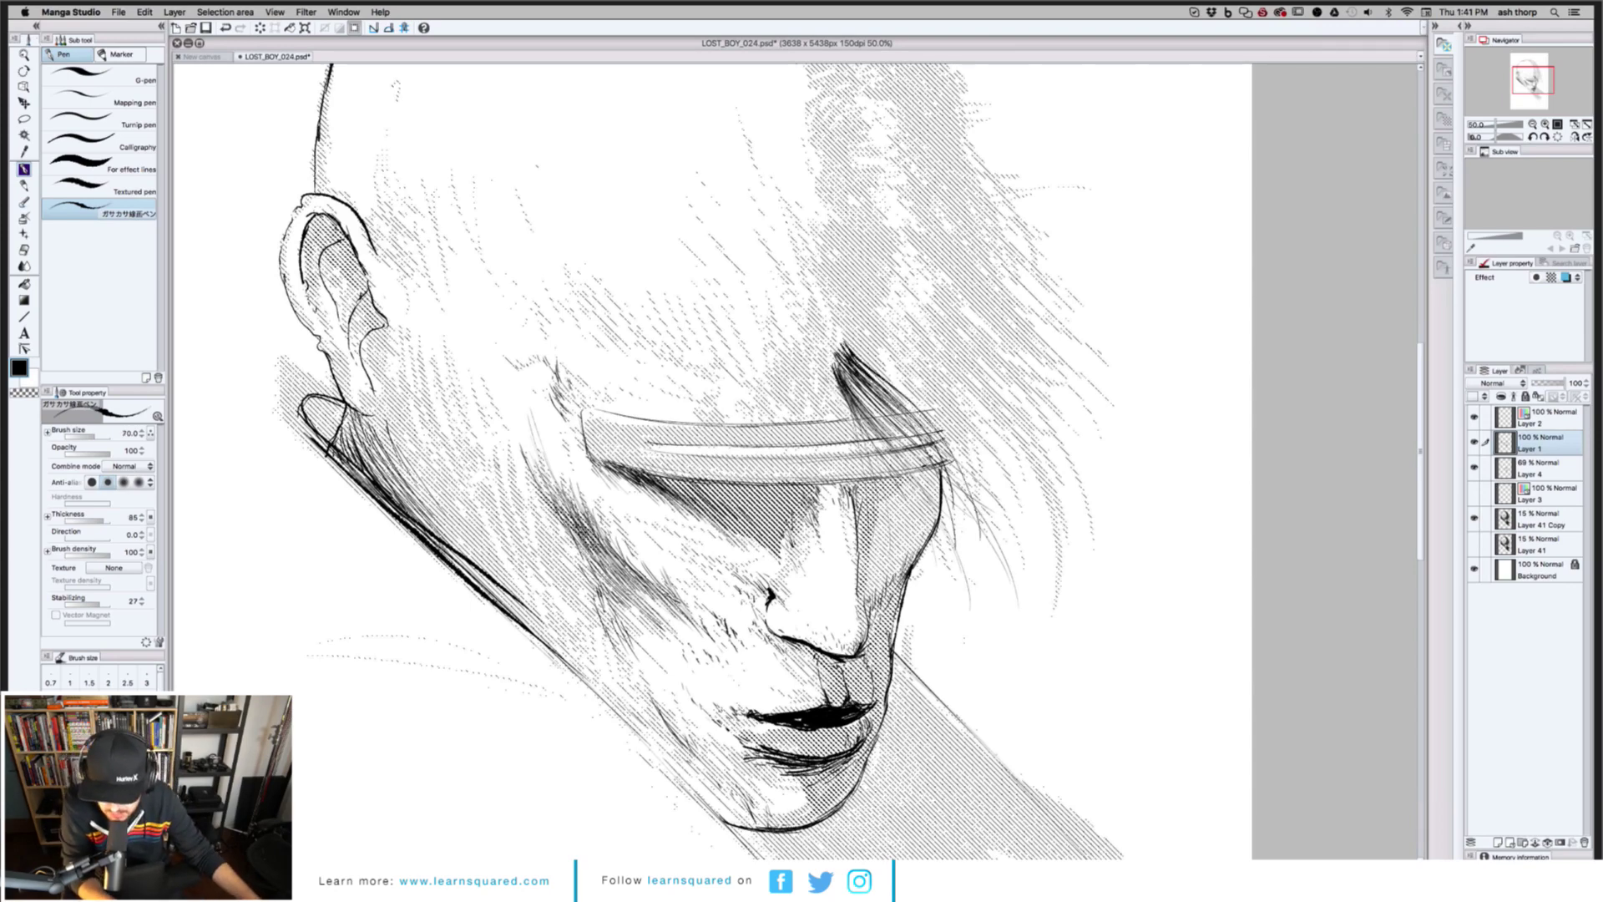
Switch to Chrome and browse the 14mountain Instagram feed, examining how the manga drawings render hair and faces
{"action": "key", "text": "super+Tab"}
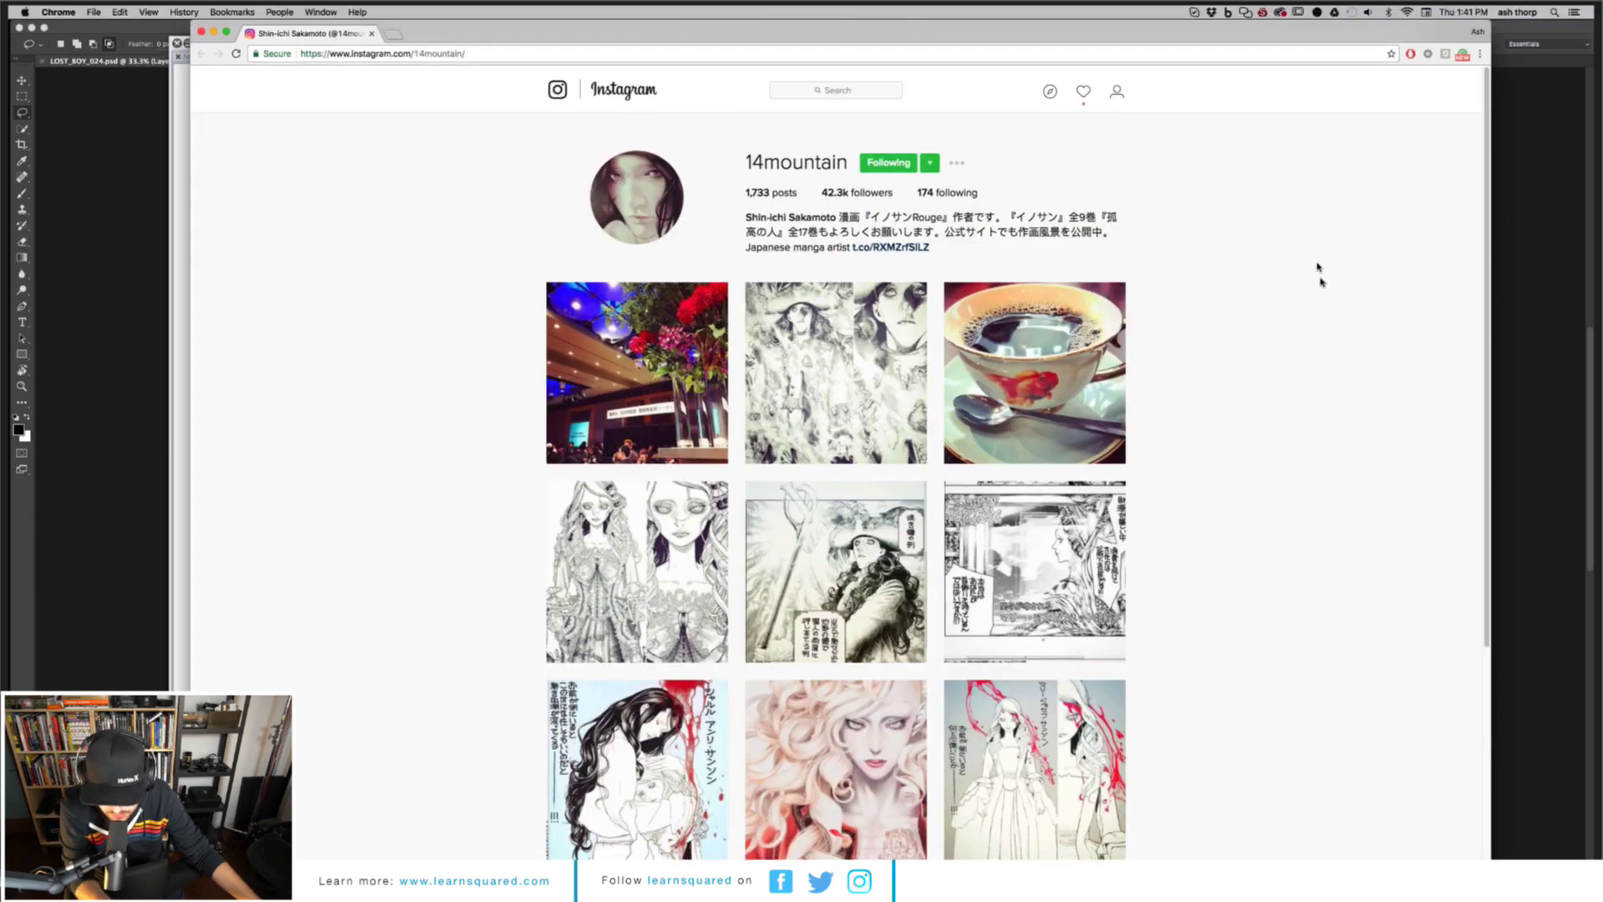
{"action": "scroll", "coordinate": [1321, 298], "scroll_direction": "down", "scroll_amount": 1}
{"action": "scroll", "coordinate": [1321, 300], "scroll_direction": "down", "scroll_amount": 5}
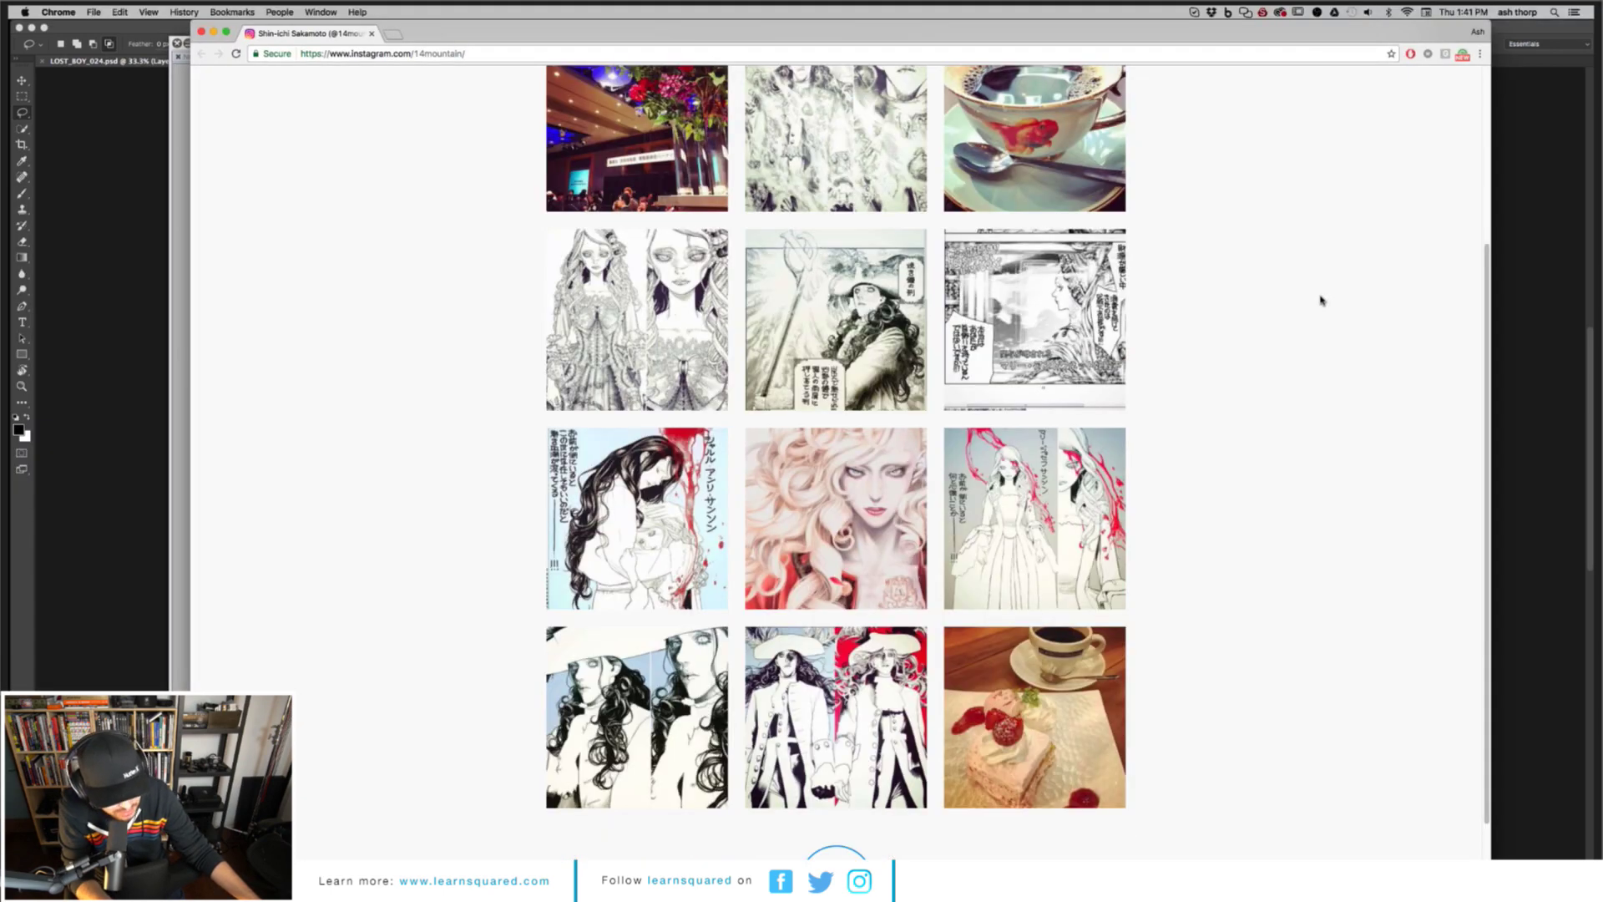
{"action": "scroll", "coordinate": [841, 777], "scroll_direction": "down", "scroll_amount": 4}
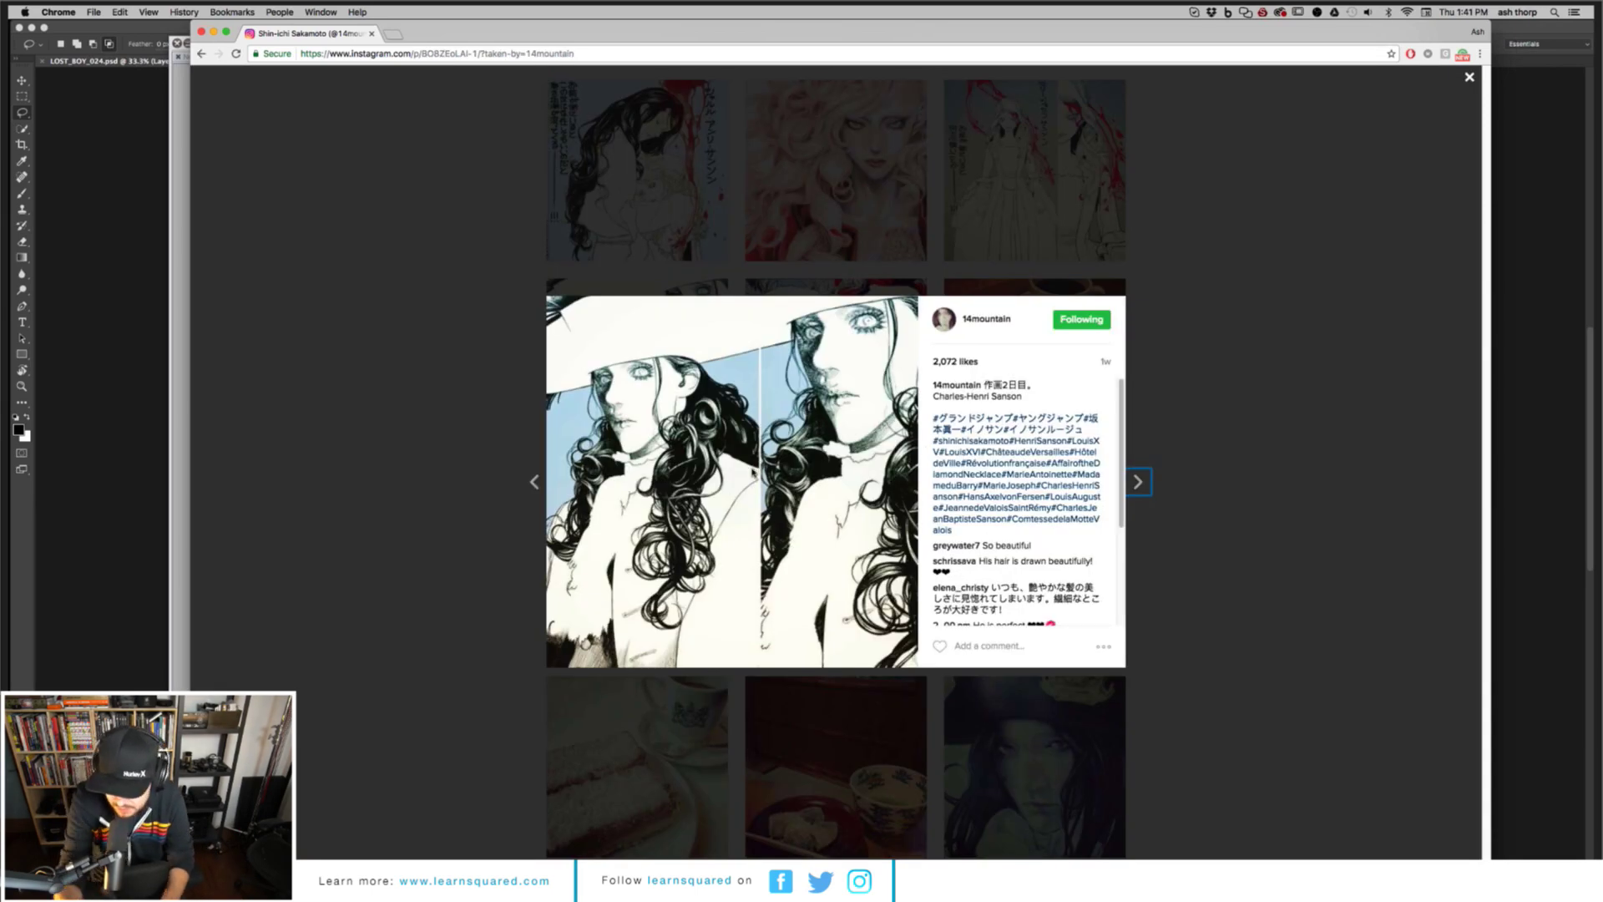
{"action": "left_click", "coordinate": [1309, 389]}
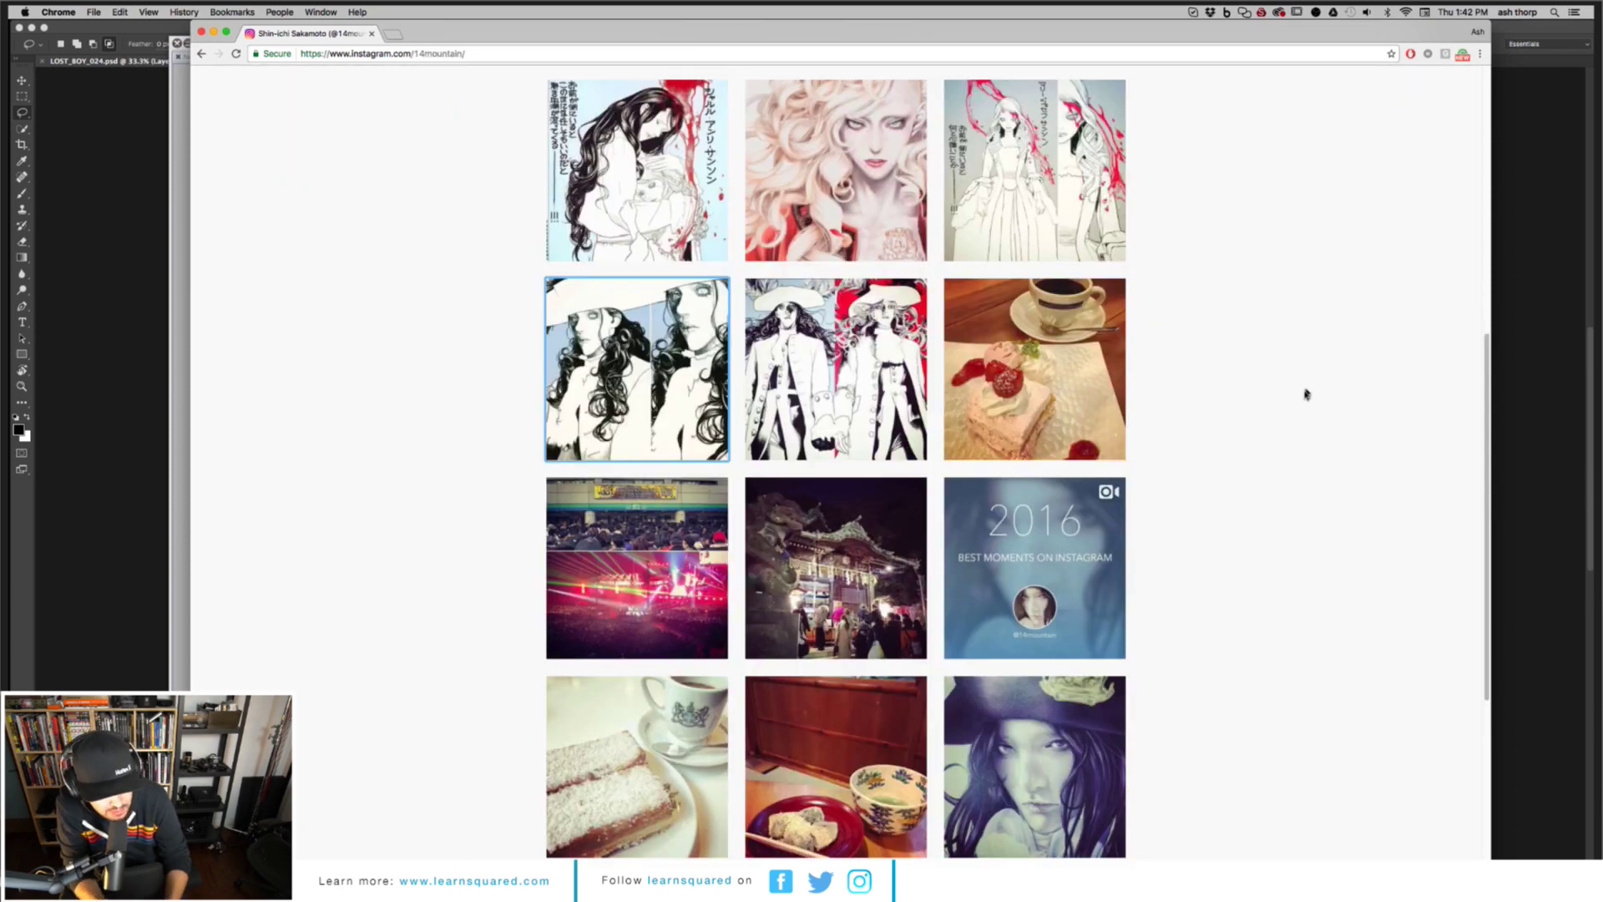
{"action": "scroll", "coordinate": [1307, 394], "scroll_direction": "down", "scroll_amount": 5}
{"action": "left_click", "coordinate": [824, 491]}
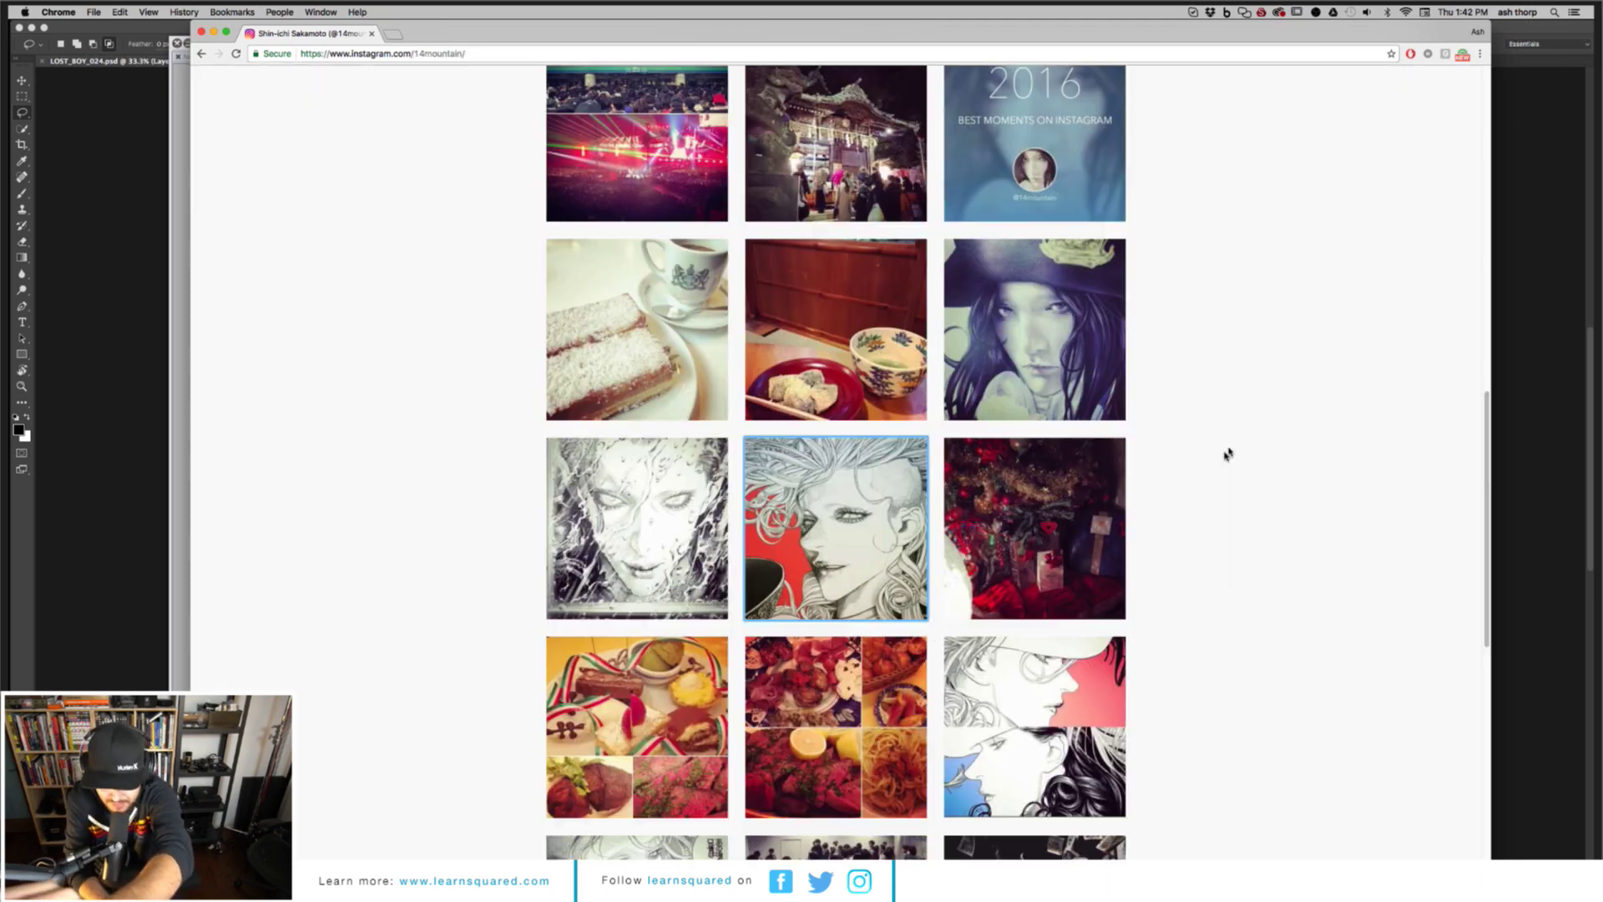
{"action": "left_click", "coordinate": [1215, 472]}
{"action": "scroll", "coordinate": [1202, 498], "scroll_direction": "down", "scroll_amount": 1}
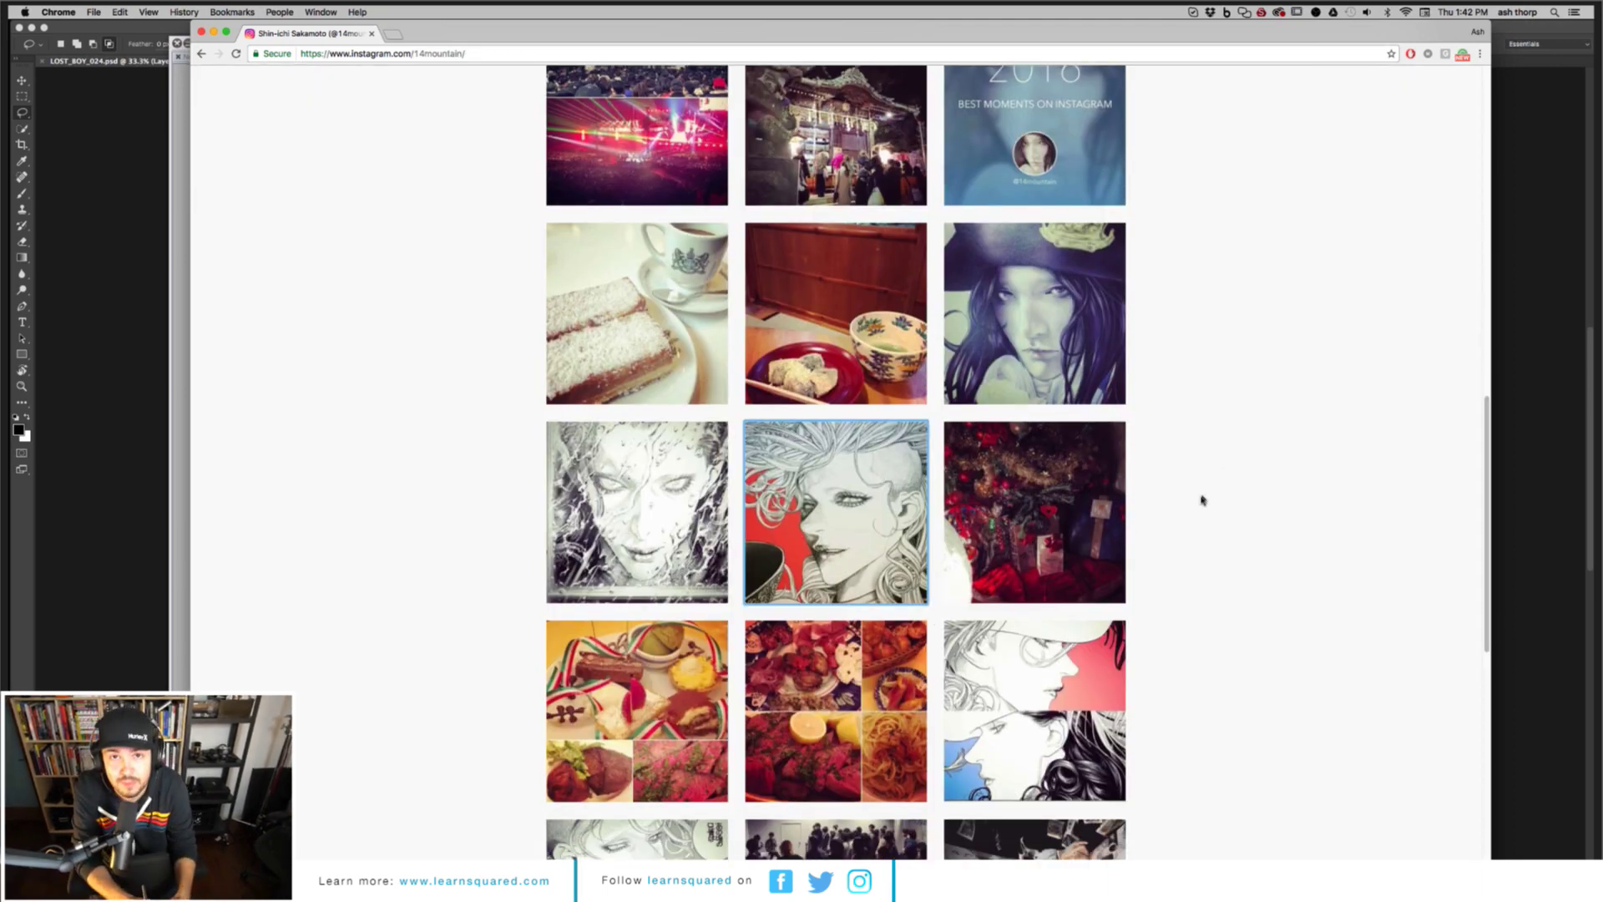
Find the frontal close-up manga portrait further down the 14mountain feed and open its post to examine the hair and face rendering
{"action": "scroll", "coordinate": [1190, 498], "scroll_direction": "down", "scroll_amount": 5}
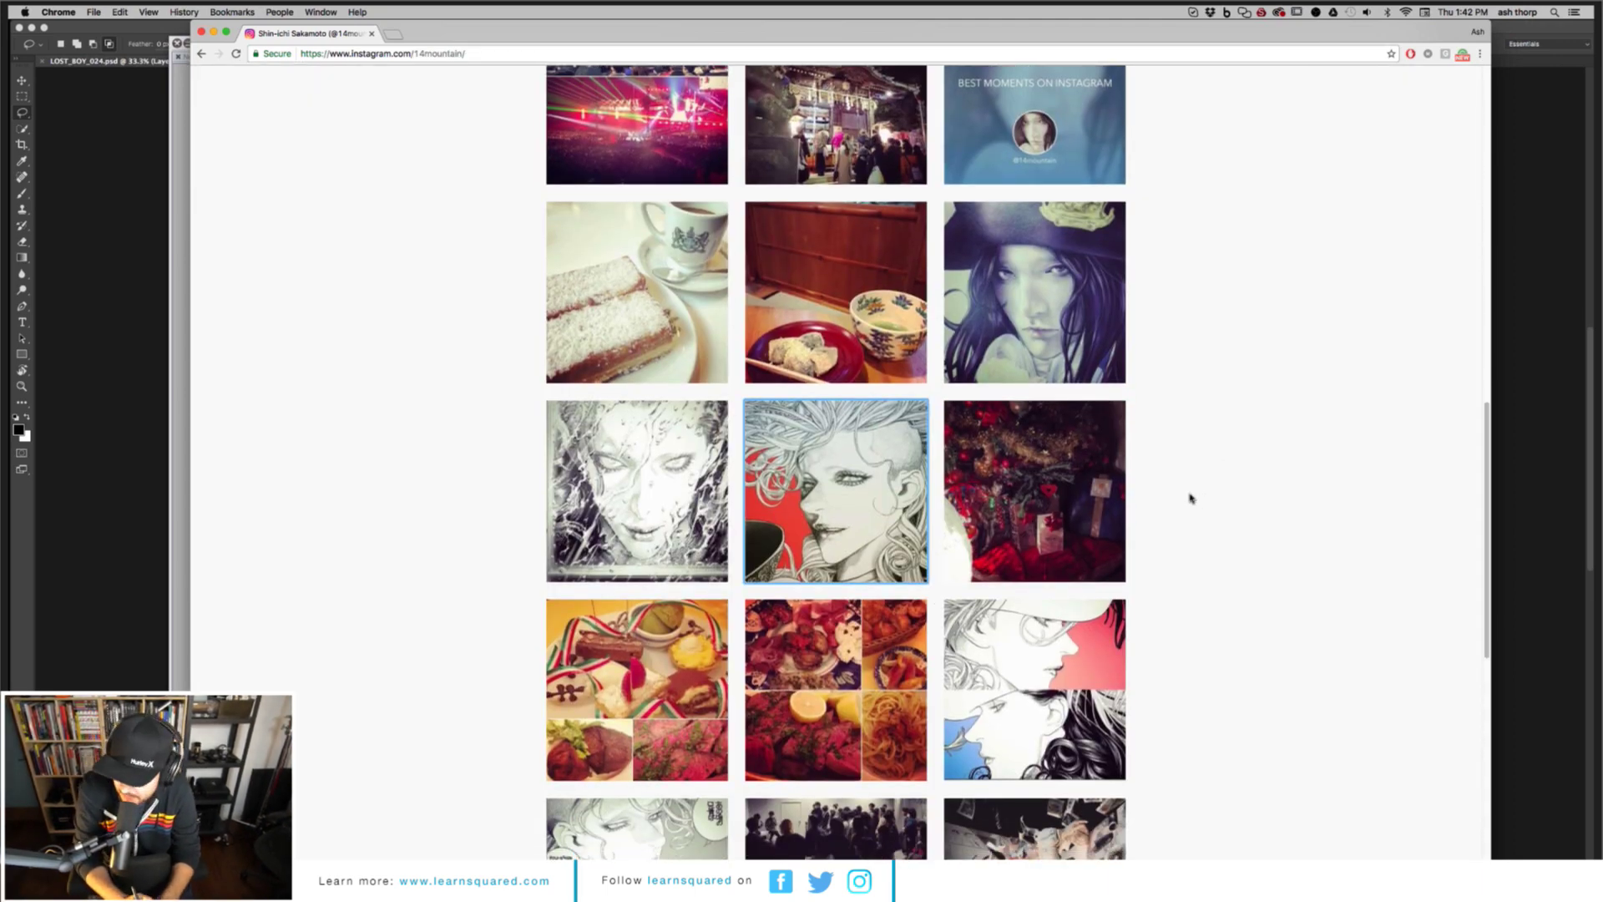
{"action": "scroll", "coordinate": [1210, 472], "scroll_direction": "down", "scroll_amount": 4}
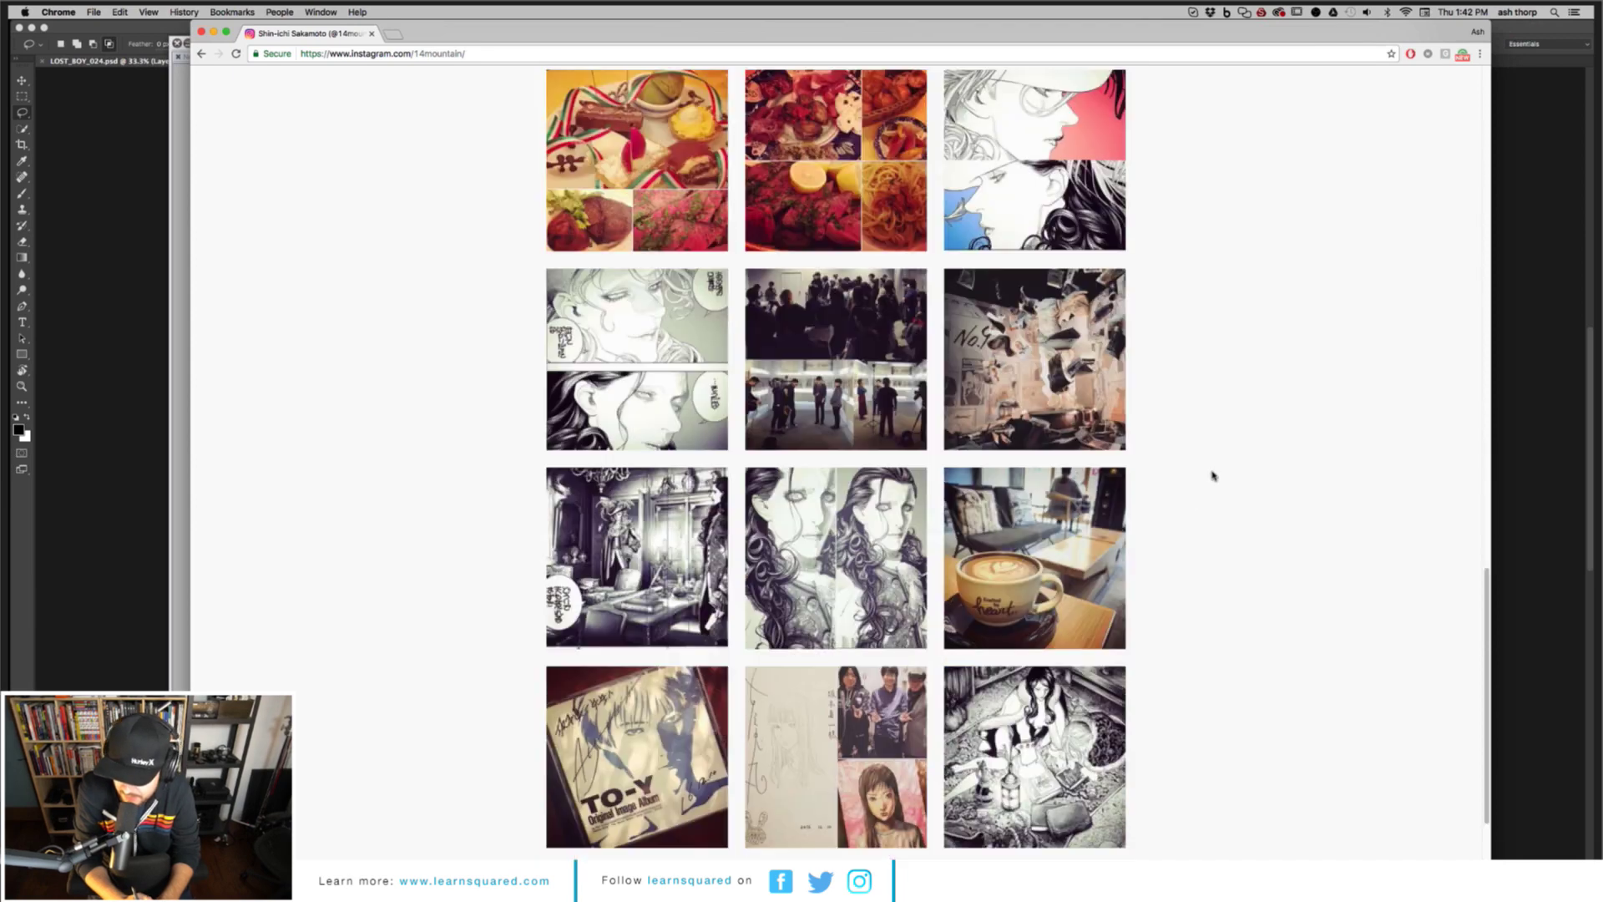
{"action": "scroll", "coordinate": [1214, 475], "scroll_direction": "down", "scroll_amount": 5}
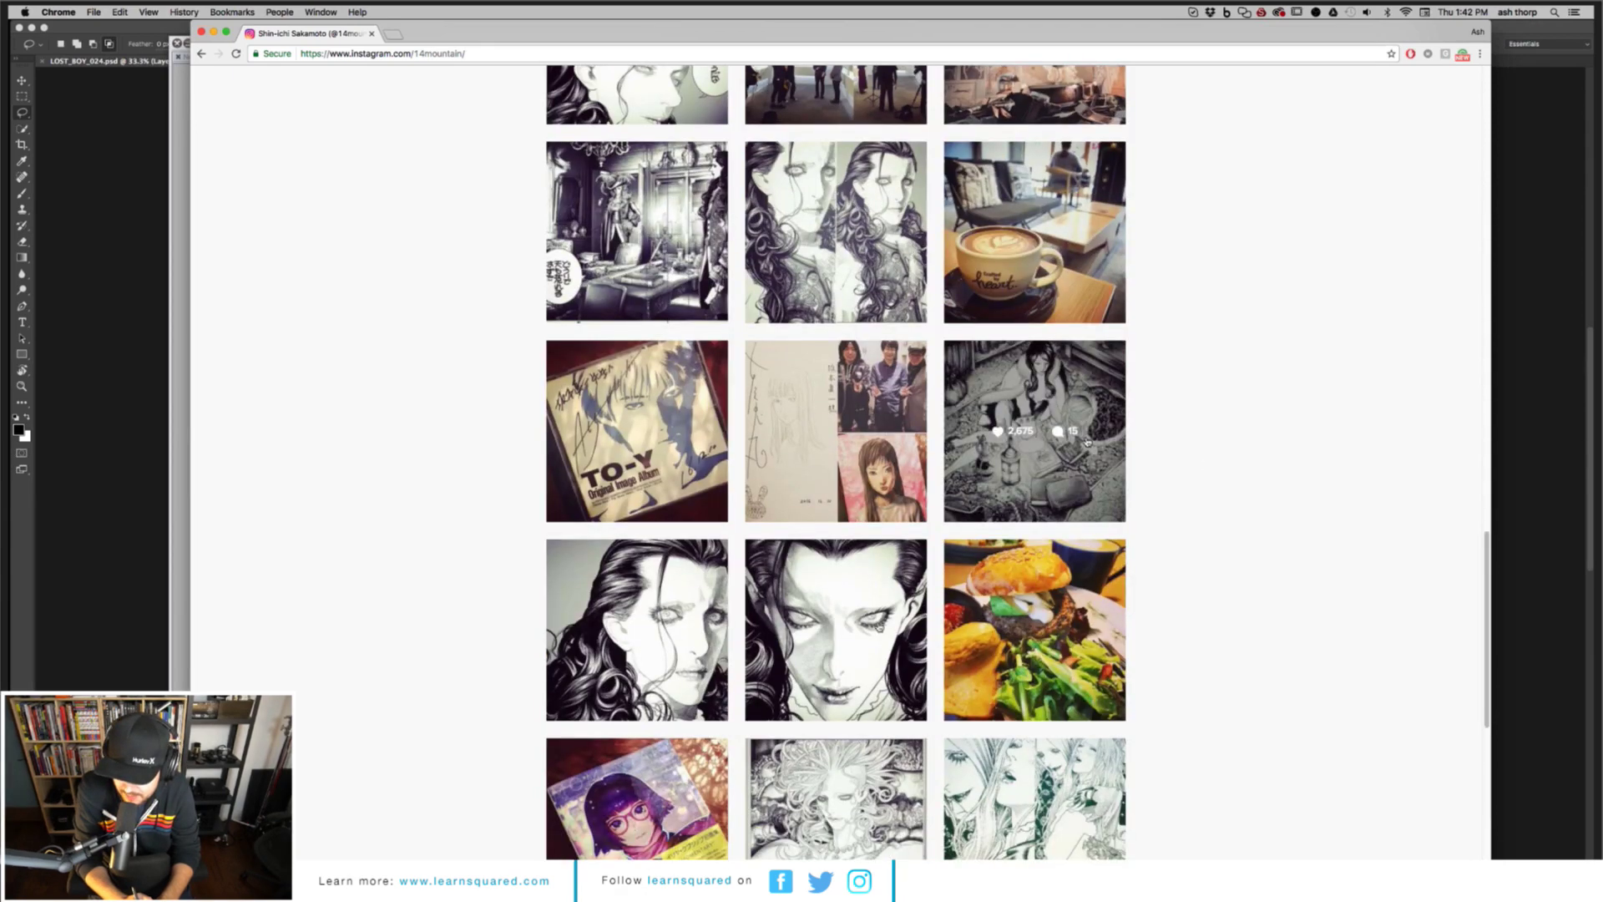
{"action": "left_click", "coordinate": [835, 601]}
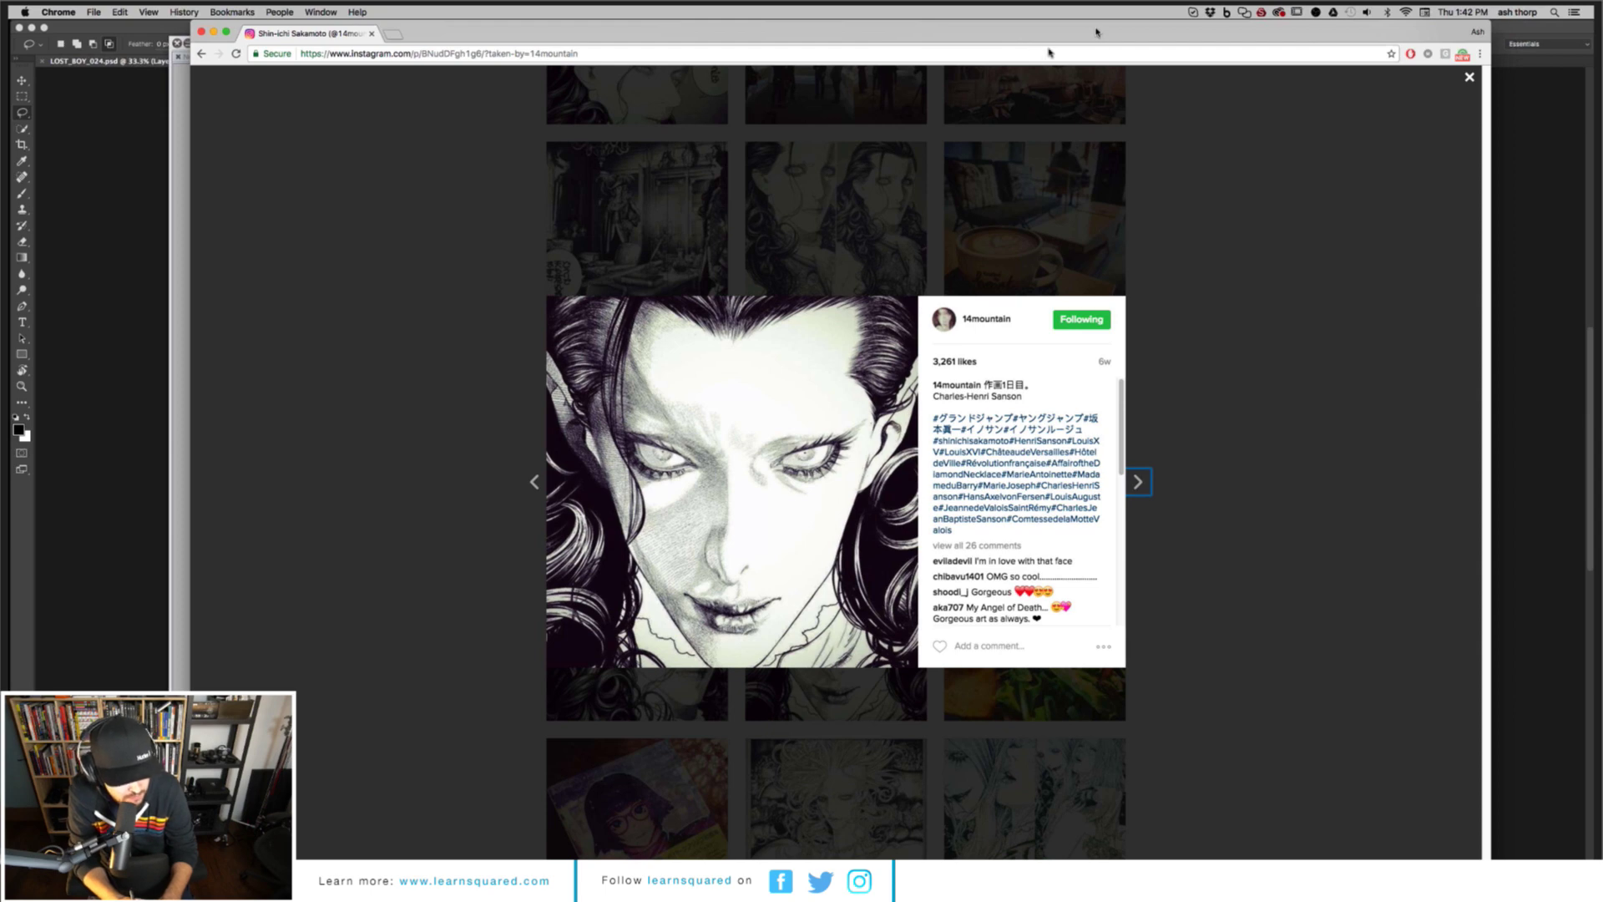
{"action": "left_click_drag", "start_coordinate": [1096, 32], "coordinate": [746, 126]}
Switch back to Manga Studio and ink more black hair strands from the forehead down past the far end of the eye band
{"action": "key", "text": "super+Tab"}
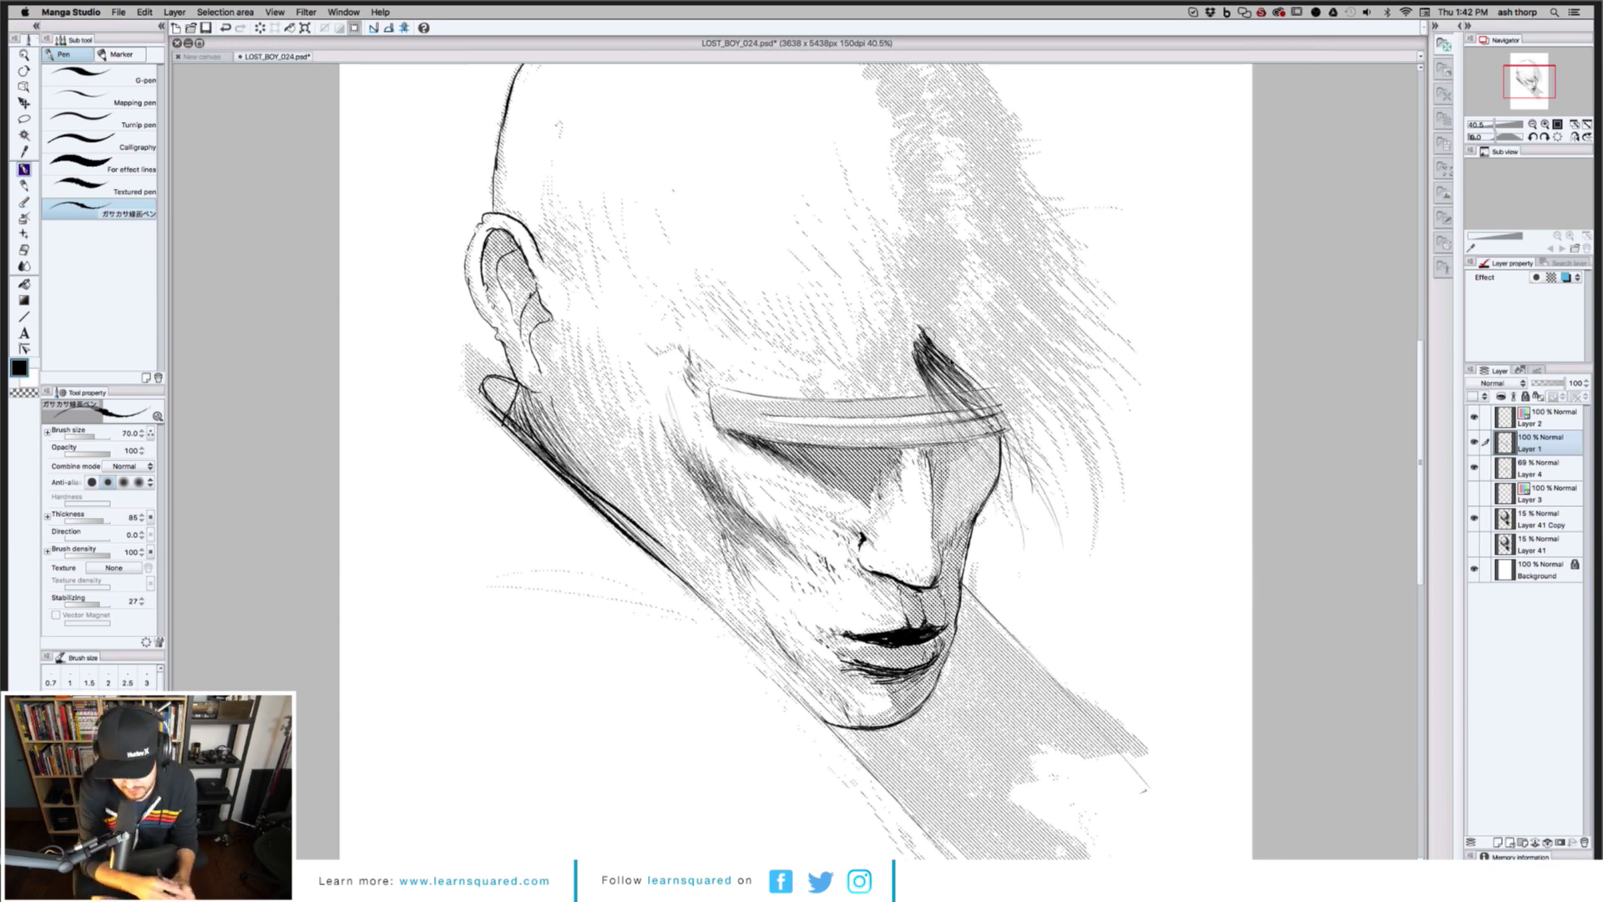
{"action": "left_click_drag", "start_coordinate": [993, 405], "coordinate": [1032, 499]}
{"action": "left_click_drag", "start_coordinate": [994, 407], "coordinate": [1023, 504]}
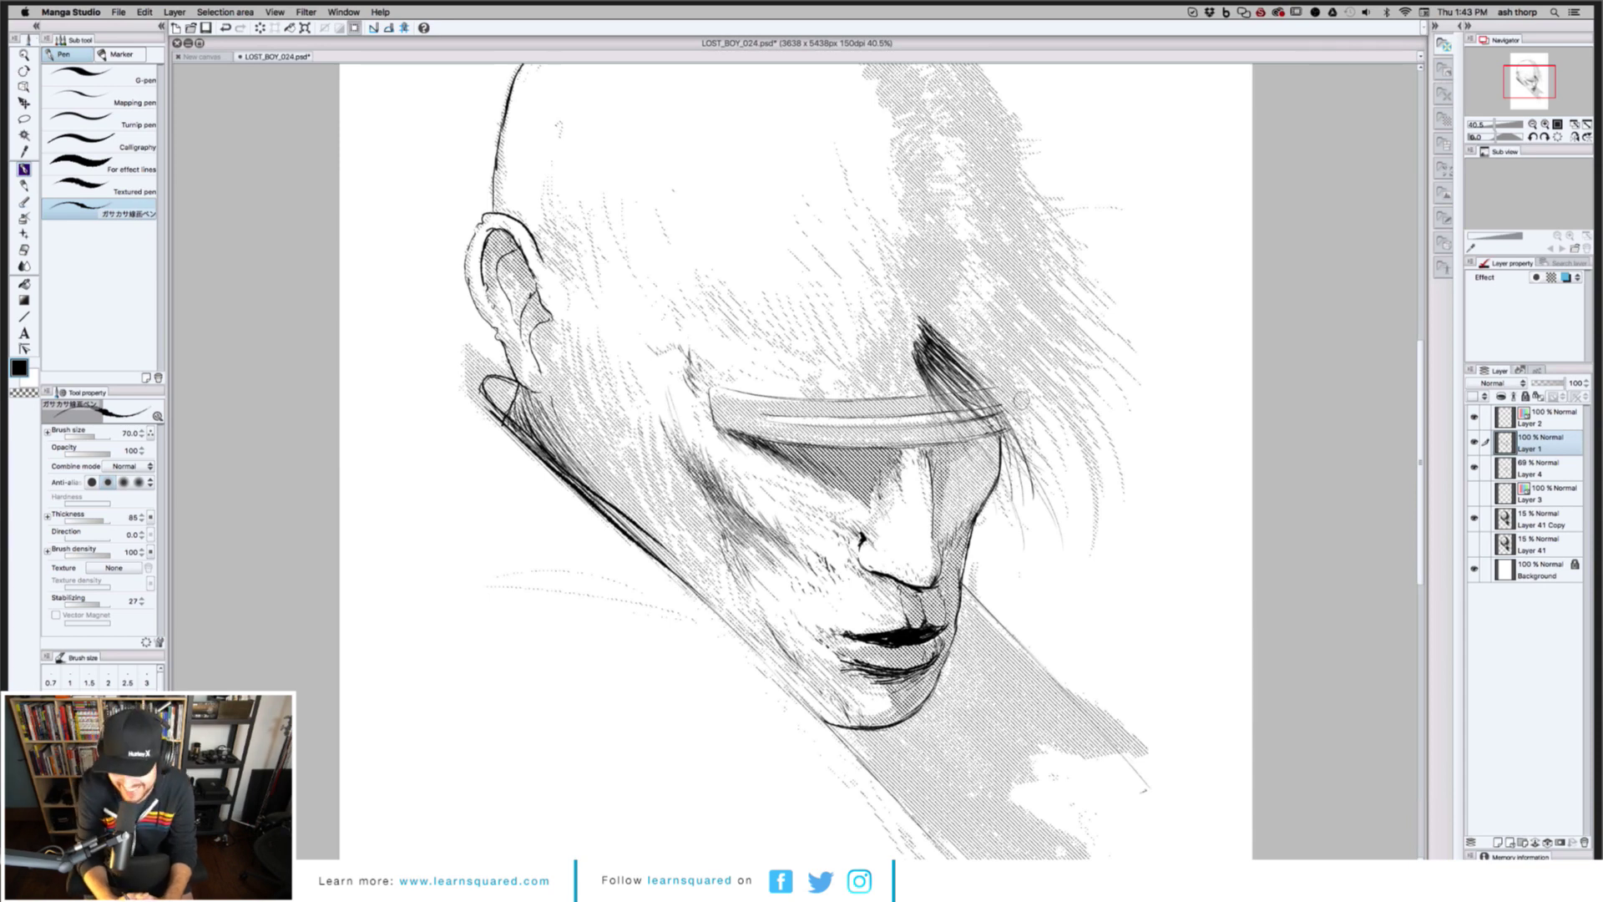
{"action": "left_click_drag", "start_coordinate": [968, 359], "coordinate": [1051, 442]}
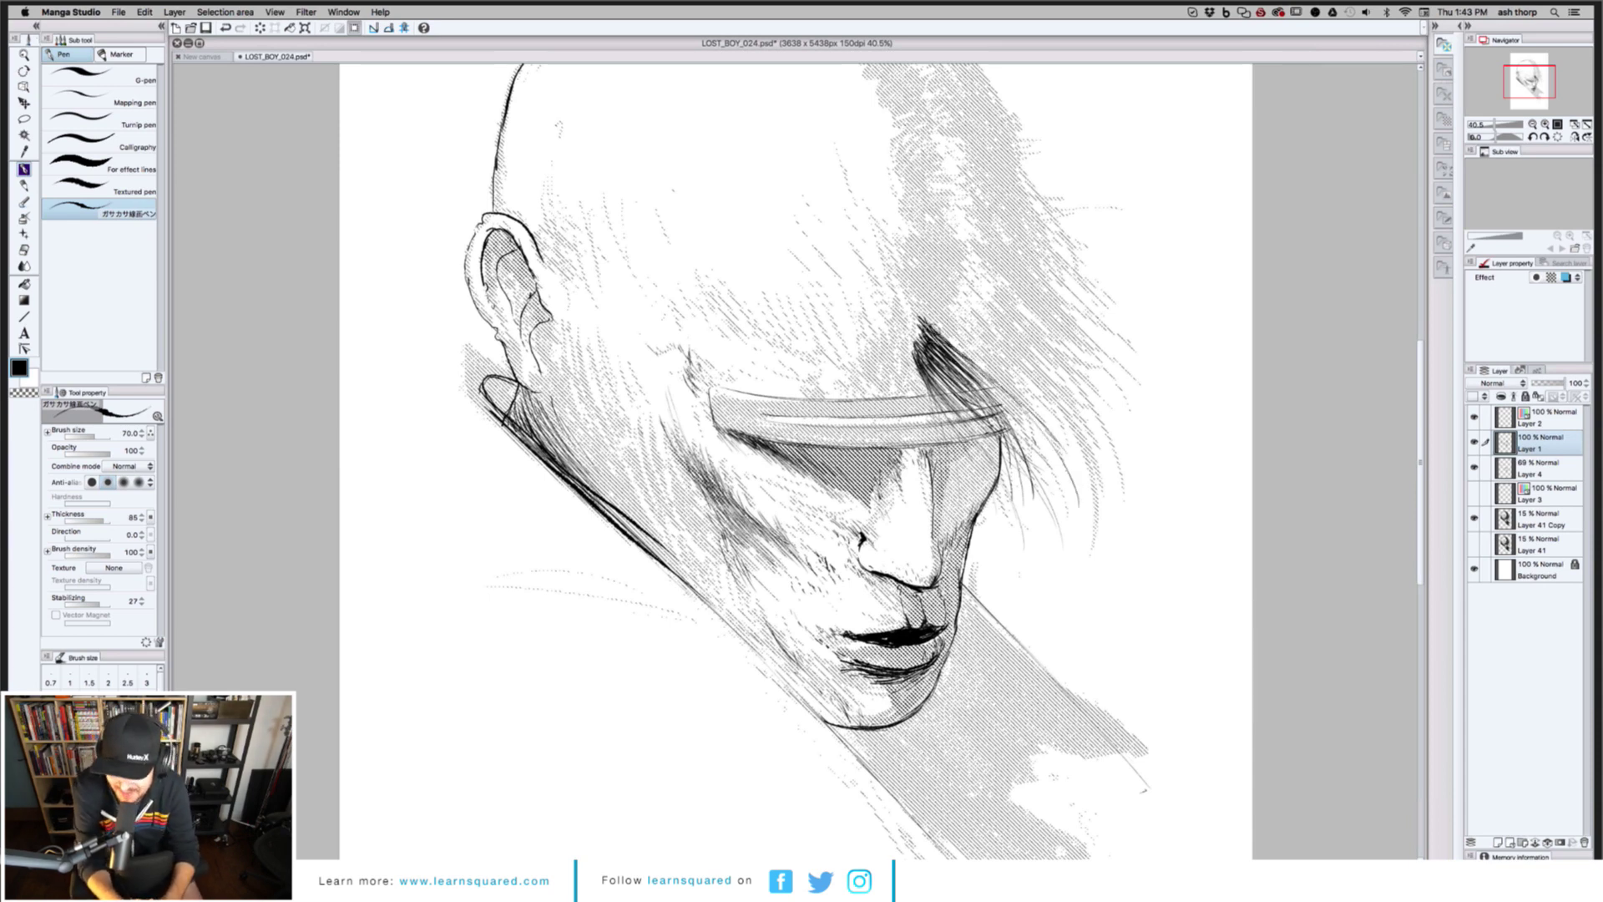
{"action": "mouse_move", "coordinate": [920, 323]}
{"action": "left_mouse_down"}
{"action": "mouse_move", "coordinate": [1044, 443]}
{"action": "mouse_move", "coordinate": [1055, 494]}
{"action": "mouse_move", "coordinate": [956, 344]}
{"action": "mouse_move", "coordinate": [1015, 434]}
{"action": "mouse_move", "coordinate": [990, 374]}
{"action": "mouse_move", "coordinate": [1051, 488]}
{"action": "left_mouse_up"}
{"action": "mouse_move", "coordinate": [932, 325]}
{"action": "left_mouse_down"}
{"action": "mouse_move", "coordinate": [1051, 475]}
{"action": "mouse_move", "coordinate": [1015, 409]}
{"action": "left_mouse_up"}
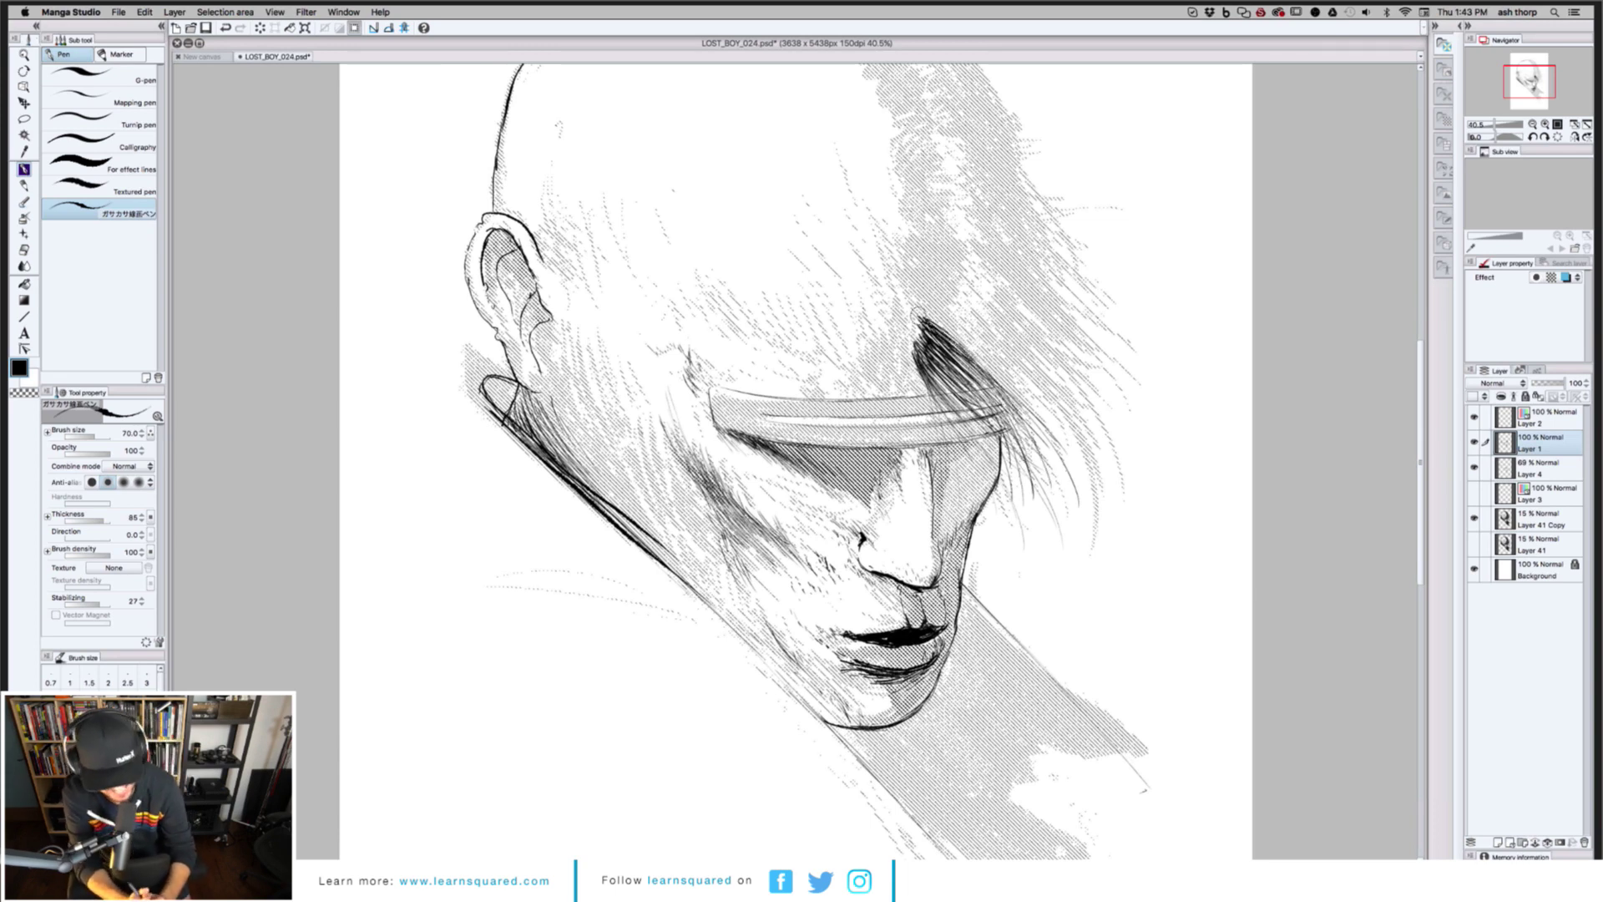
Ink a diagonal pen stroke along the upper edge of the dark hair lock over the blindfold
{"action": "mouse_move", "coordinate": [923, 313]}
{"action": "left_mouse_down"}
{"action": "mouse_move", "coordinate": [1054, 443]}
{"action": "mouse_move", "coordinate": [990, 380]}
{"action": "left_mouse_up"}
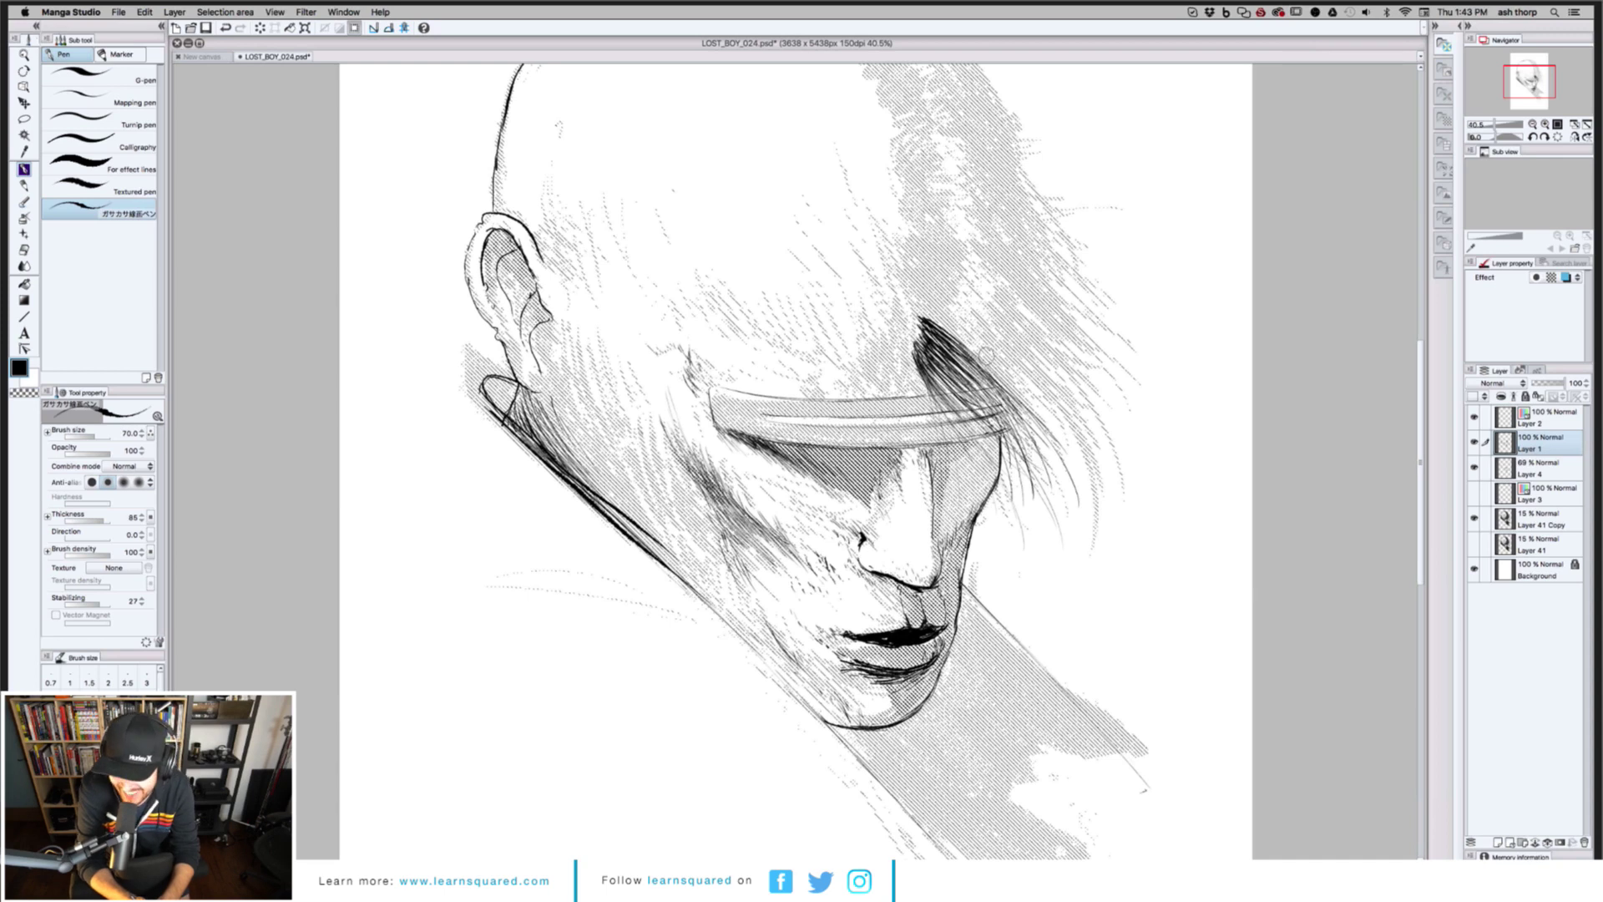
{"action": "key", "text": "super+Tab"}
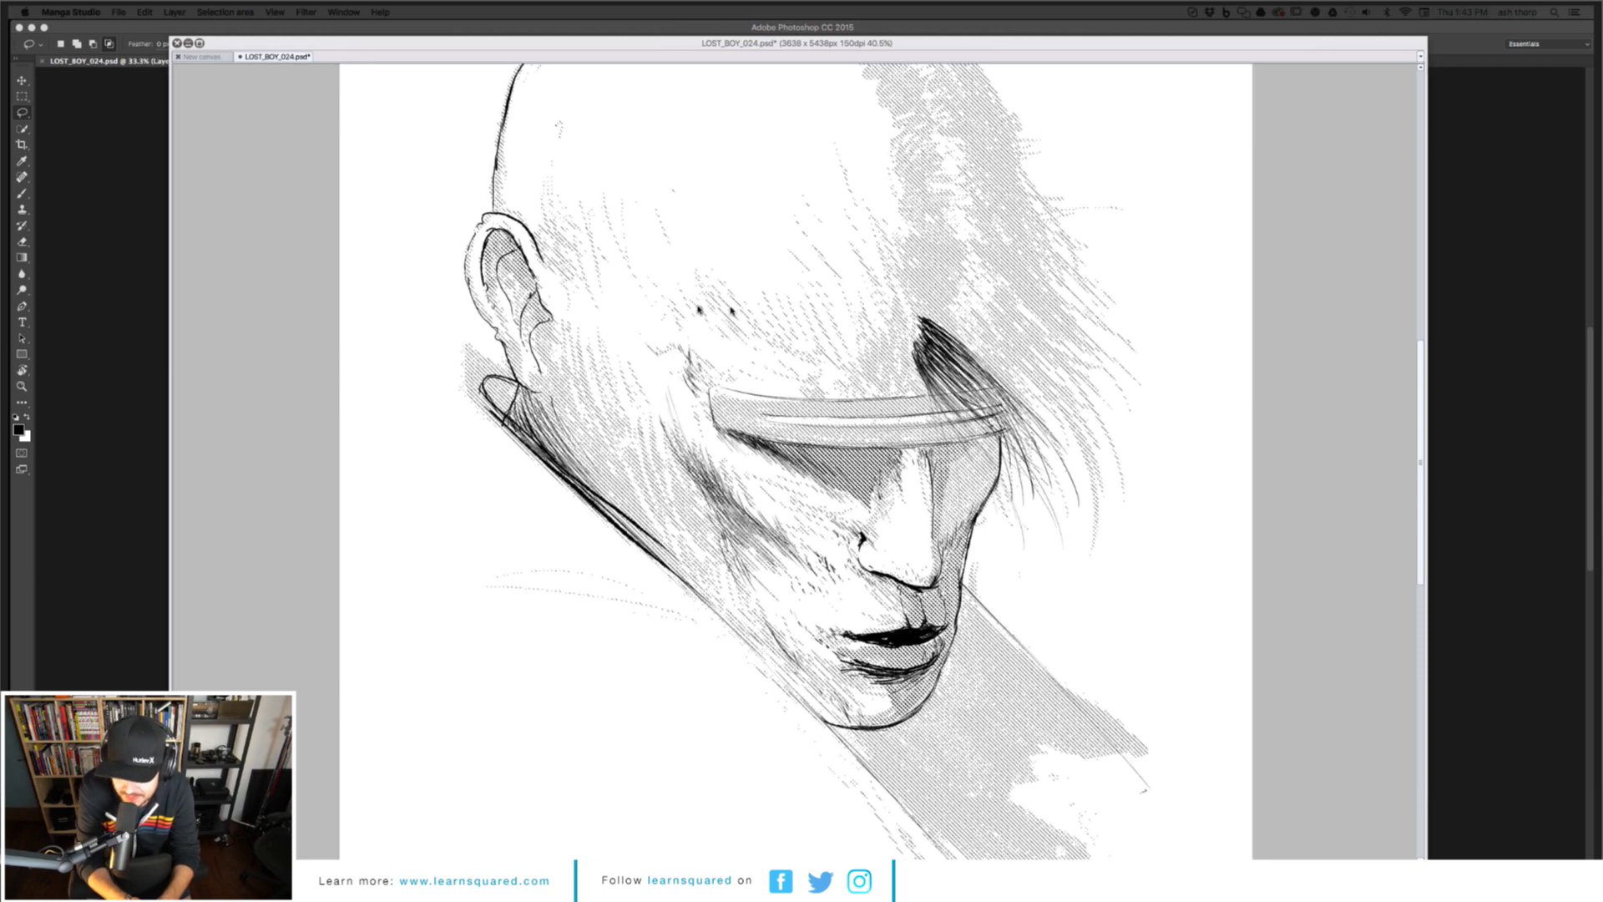
{"action": "key", "text": "Tab"}
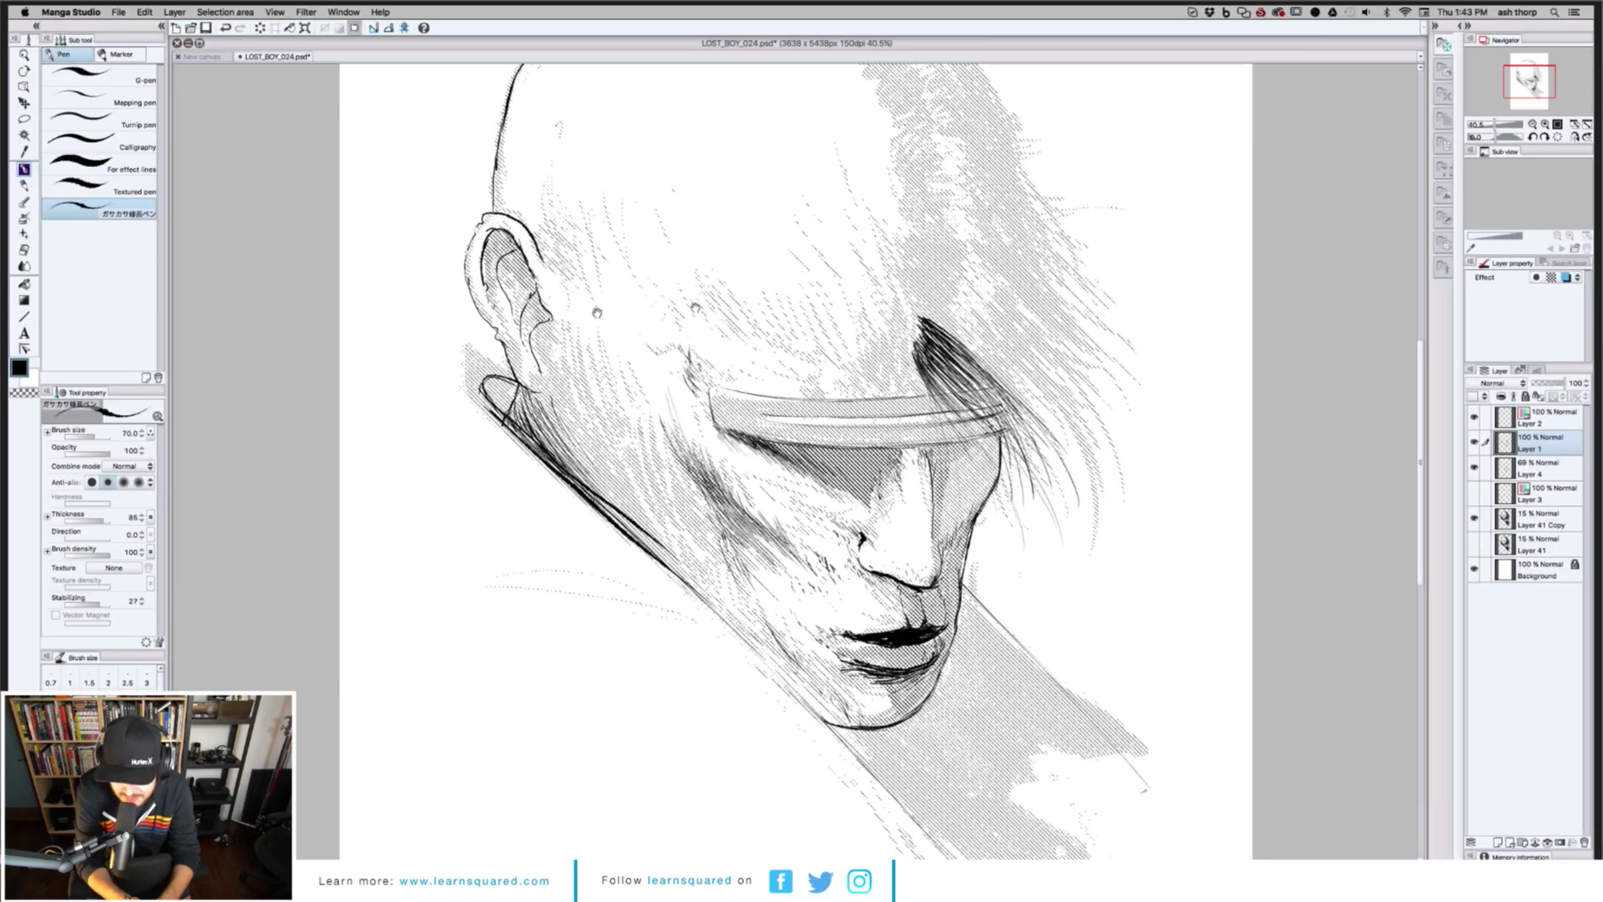
{"action": "mouse_move", "coordinate": [696, 307]}
{"action": "left_mouse_down"}
{"action": "mouse_move", "coordinate": [622, 392]}
{"action": "mouse_move", "coordinate": [644, 335]}
{"action": "mouse_move", "coordinate": [628, 413]}
{"action": "mouse_move", "coordinate": [687, 439]}
{"action": "left_mouse_up"}
{"action": "mouse_move", "coordinate": [559, 238]}
{"action": "left_mouse_down"}
{"action": "mouse_move", "coordinate": [531, 271]}
{"action": "mouse_move", "coordinate": [574, 251]}
{"action": "mouse_move", "coordinate": [519, 297]}
{"action": "left_mouse_up"}
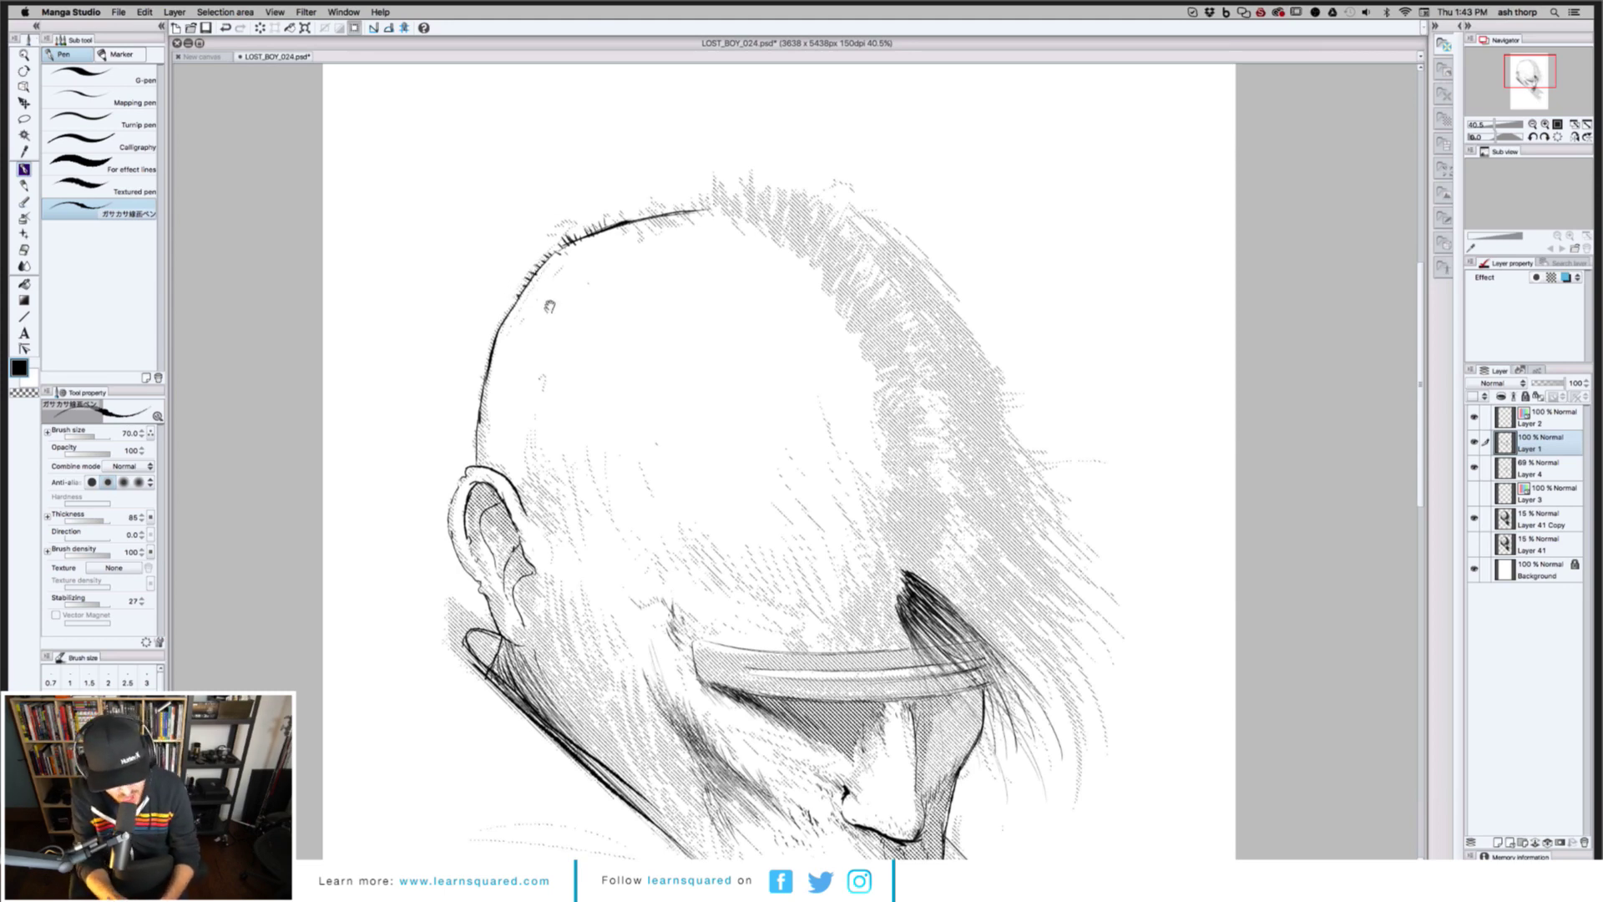
{"action": "mouse_move", "coordinate": [535, 346]}
{"action": "left_mouse_down"}
{"action": "mouse_move", "coordinate": [547, 309]}
{"action": "mouse_move", "coordinate": [504, 320]}
{"action": "mouse_move", "coordinate": [532, 169]}
{"action": "left_mouse_up"}
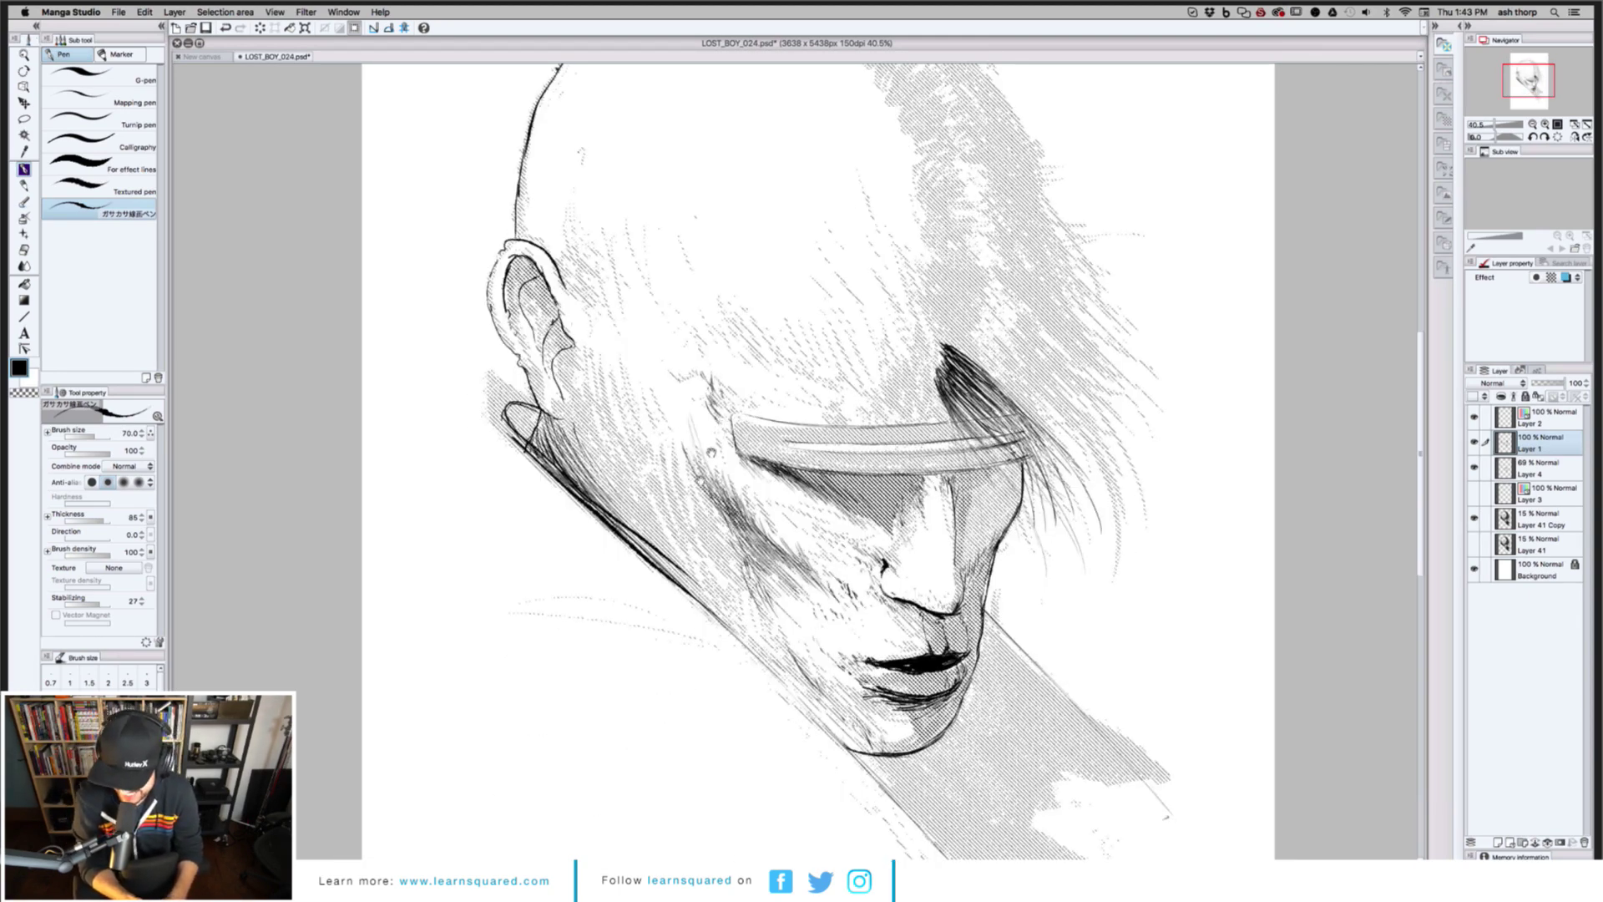
{"action": "left_click_drag", "start_coordinate": [712, 451], "coordinate": [690, 506]}
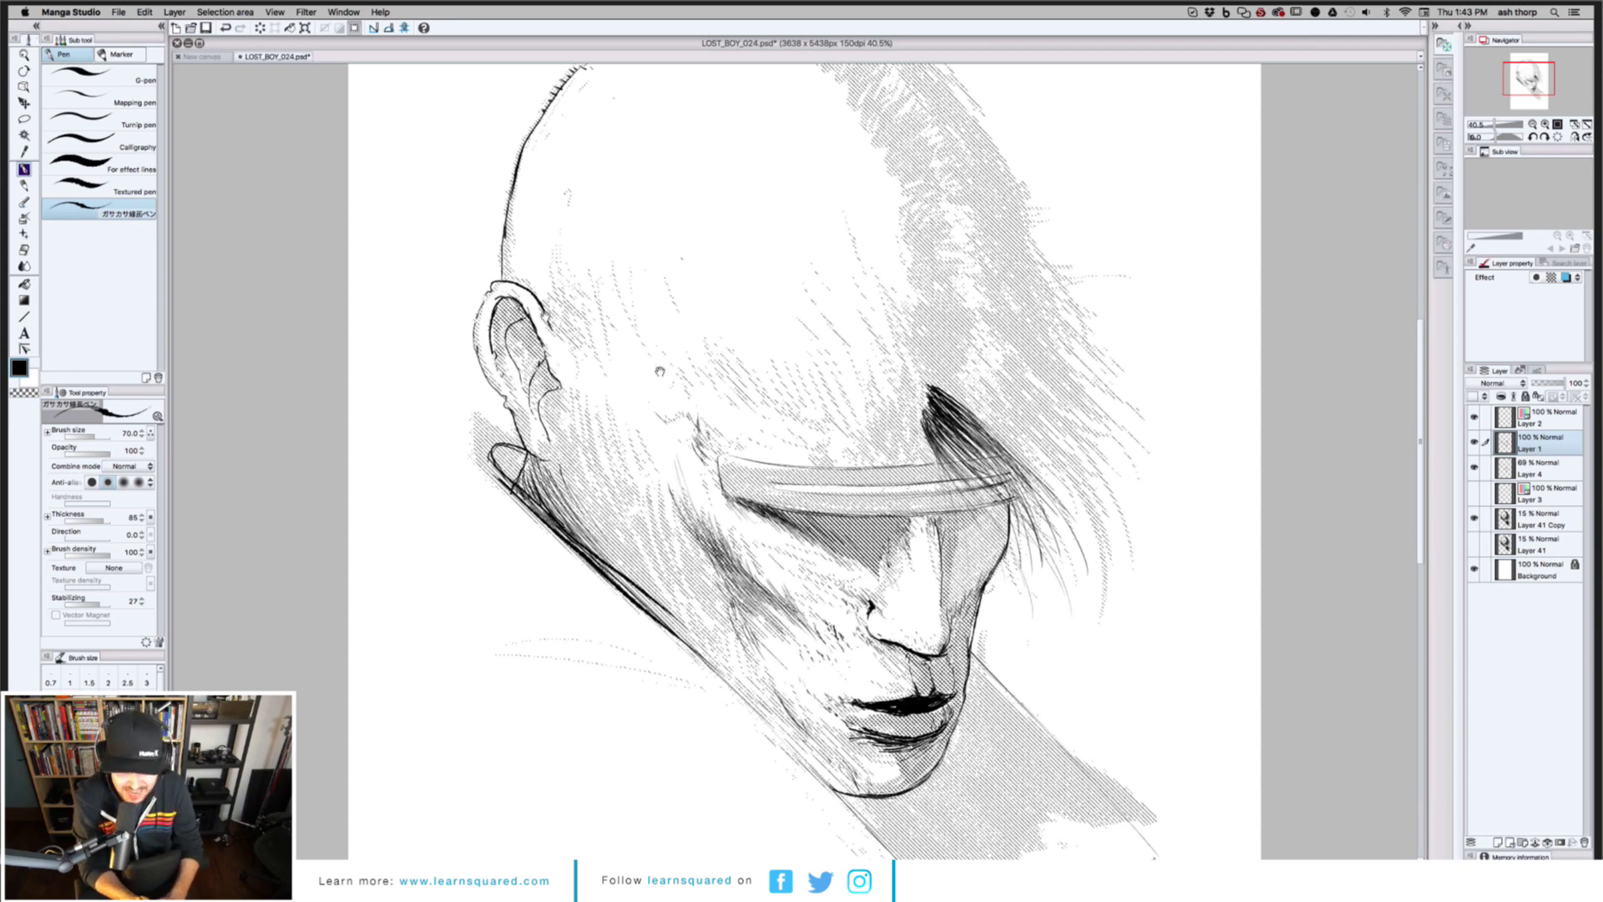
Ink long curved strokes that extend and thicken the dark hair lock sweeping down past the far end of the blindfold
{"action": "left_click_drag", "start_coordinate": [595, 335], "coordinate": [466, 275]}
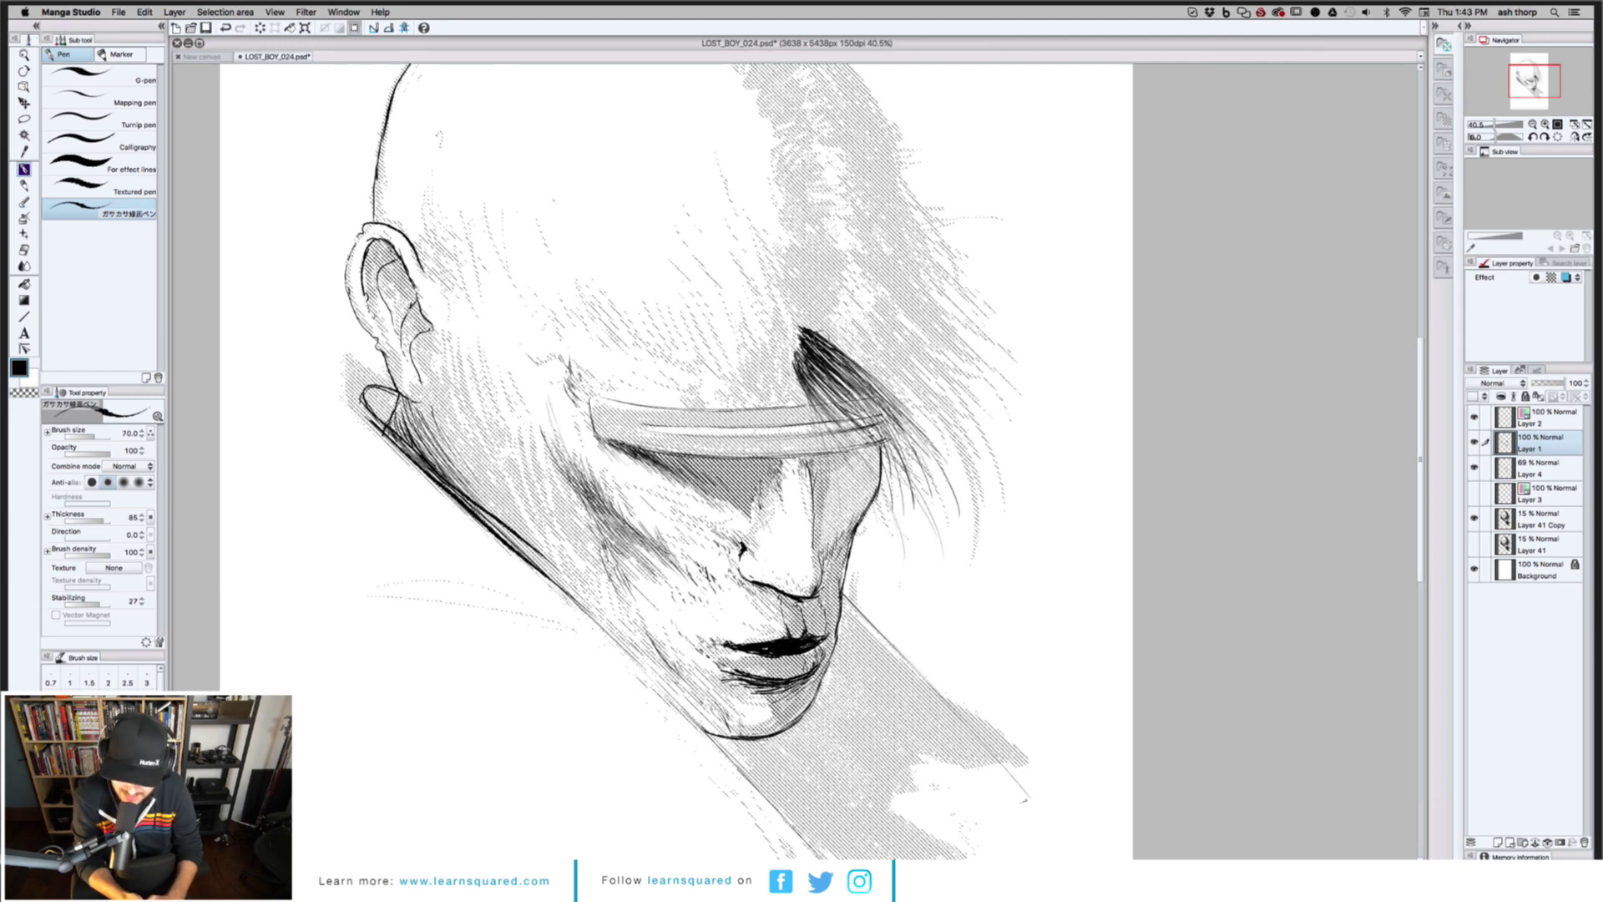
{"action": "left_click_drag", "start_coordinate": [834, 340], "coordinate": [975, 452]}
{"action": "left_click_drag", "start_coordinate": [852, 355], "coordinate": [960, 468]}
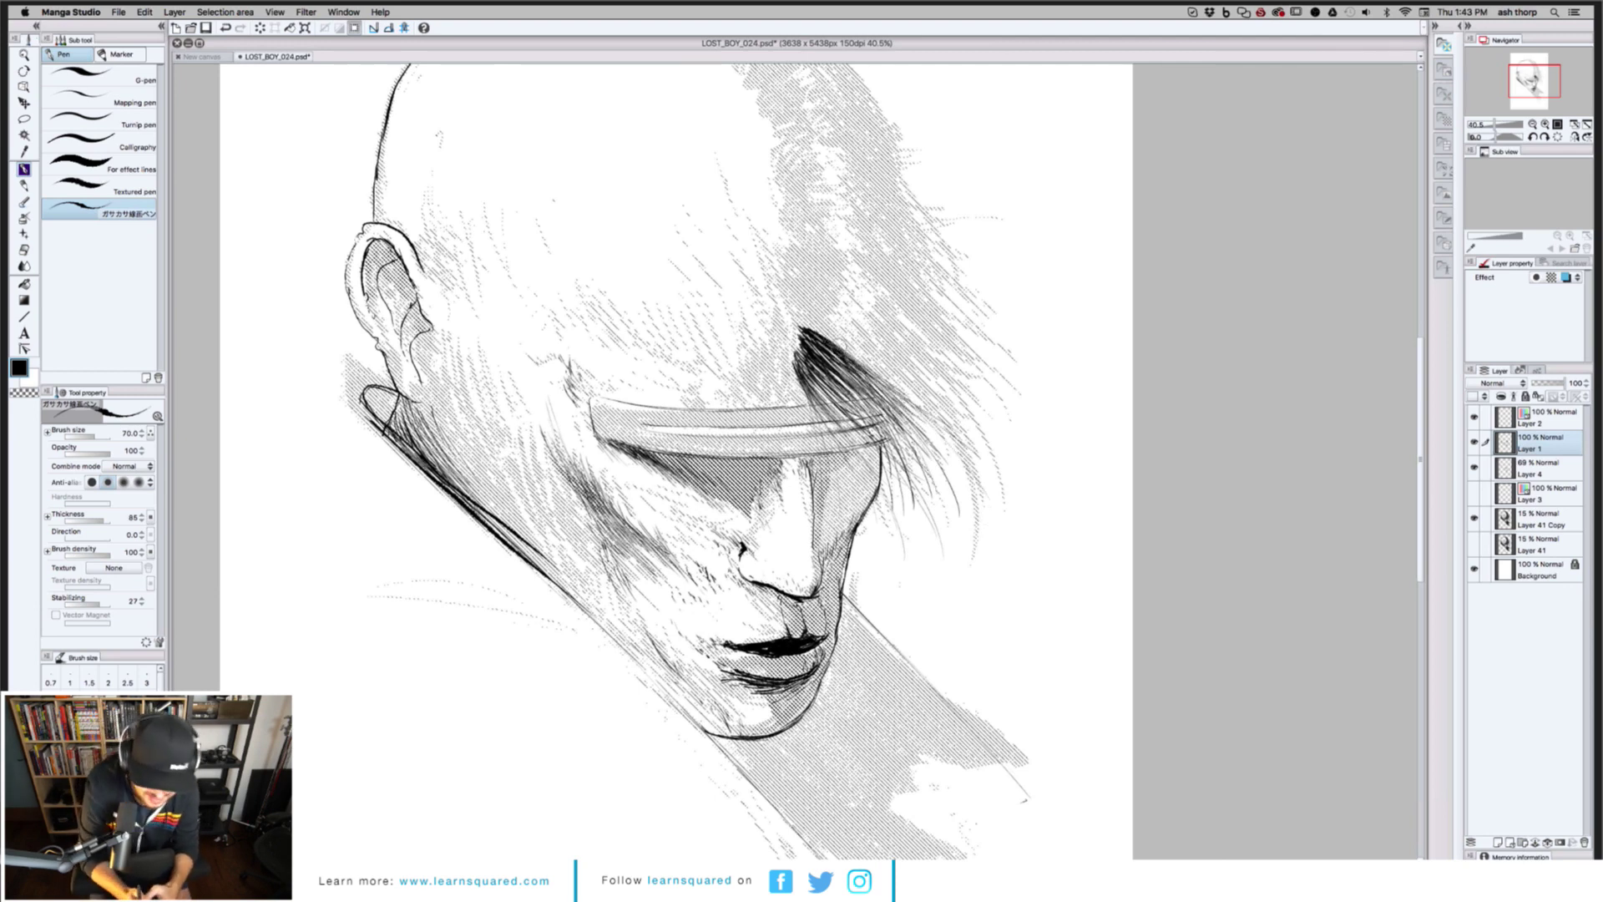
{"action": "left_click_drag", "start_coordinate": [889, 391], "coordinate": [977, 539]}
{"action": "left_click_drag", "start_coordinate": [809, 319], "coordinate": [922, 404]}
{"action": "left_click_drag", "start_coordinate": [847, 349], "coordinate": [960, 449]}
{"action": "mouse_move", "coordinate": [844, 341]}
{"action": "left_mouse_down"}
{"action": "mouse_move", "coordinate": [986, 491]}
{"action": "mouse_move", "coordinate": [902, 385]}
{"action": "mouse_move", "coordinate": [974, 564]}
{"action": "left_mouse_up"}
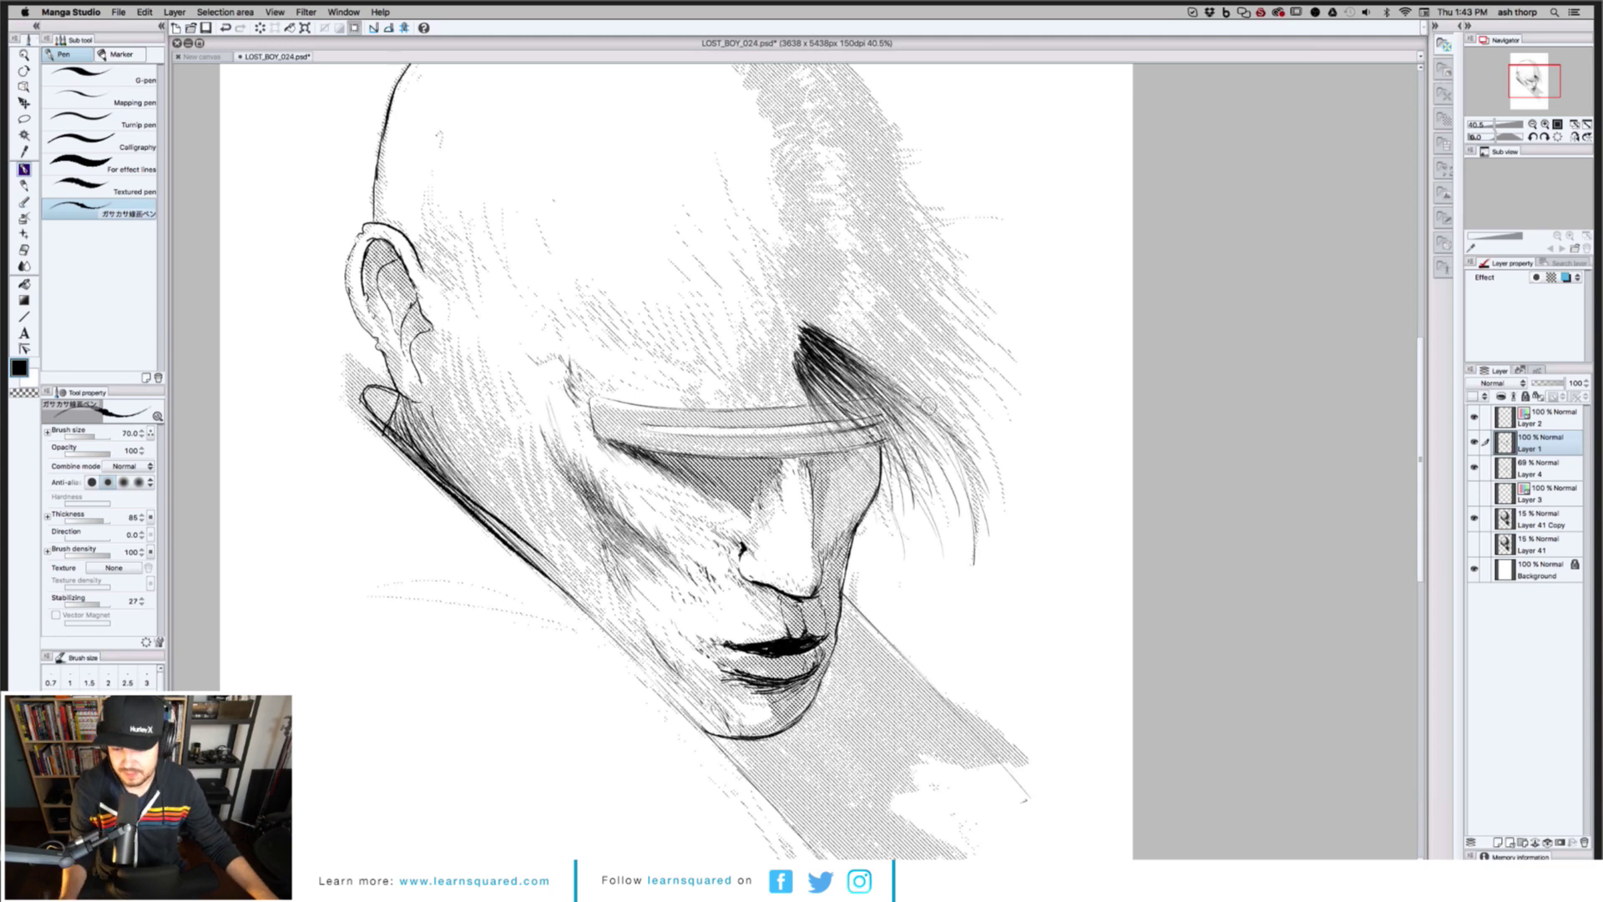
{"action": "left_click_drag", "start_coordinate": [843, 347], "coordinate": [961, 463]}
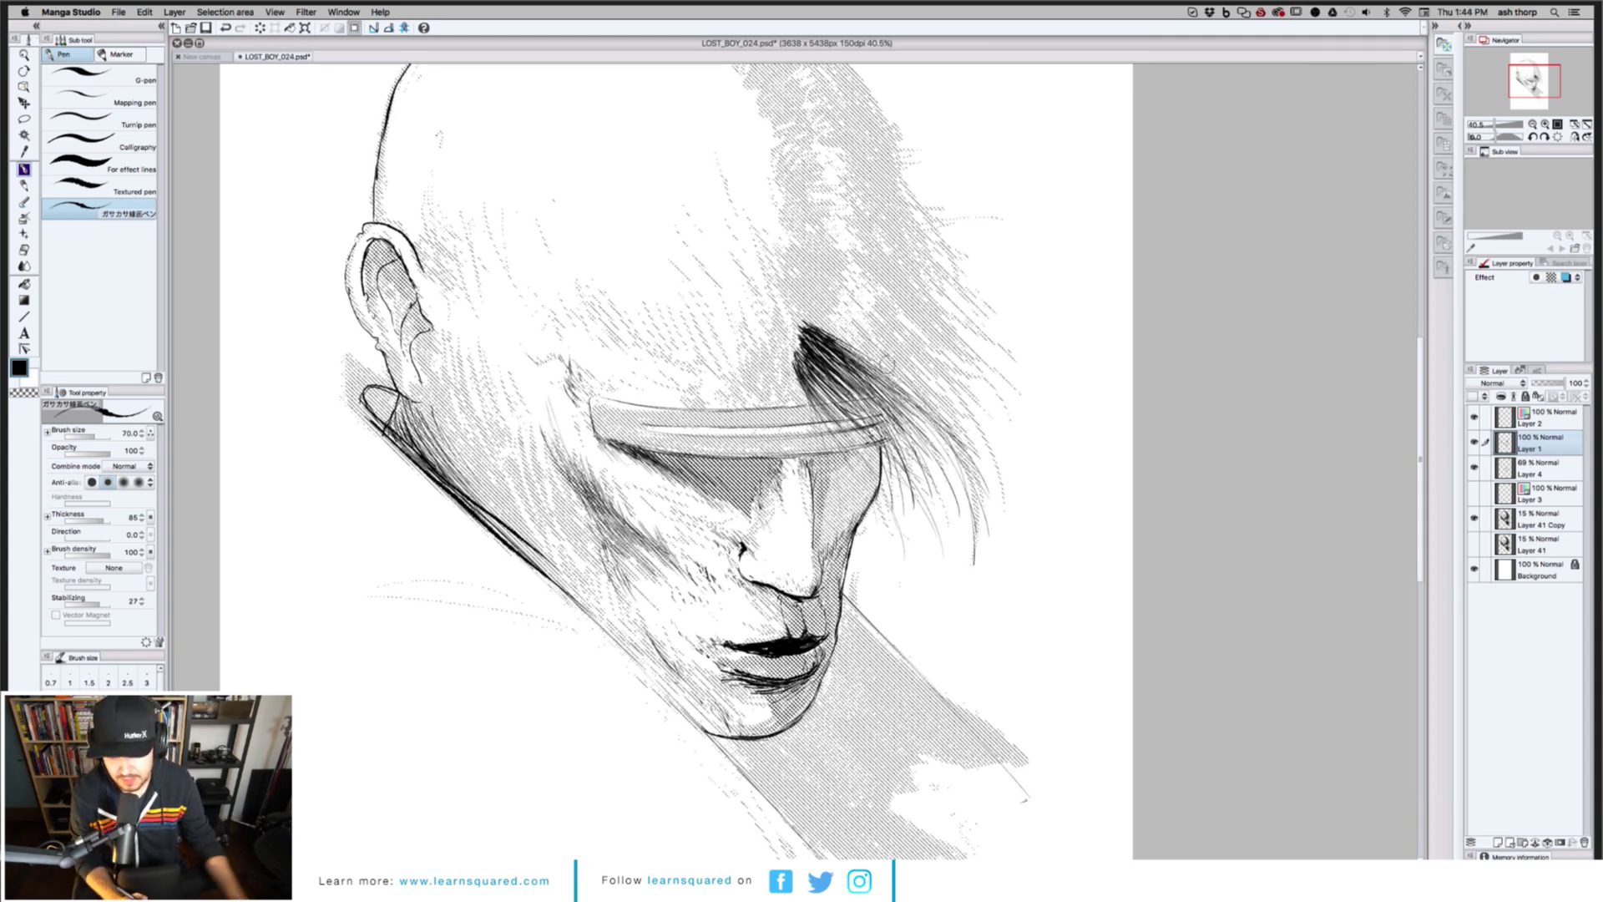
{"action": "mouse_move", "coordinate": [843, 345]}
{"action": "left_mouse_down"}
{"action": "mouse_move", "coordinate": [967, 451]}
{"action": "mouse_move", "coordinate": [925, 410]}
{"action": "mouse_move", "coordinate": [965, 475]}
{"action": "left_mouse_up"}
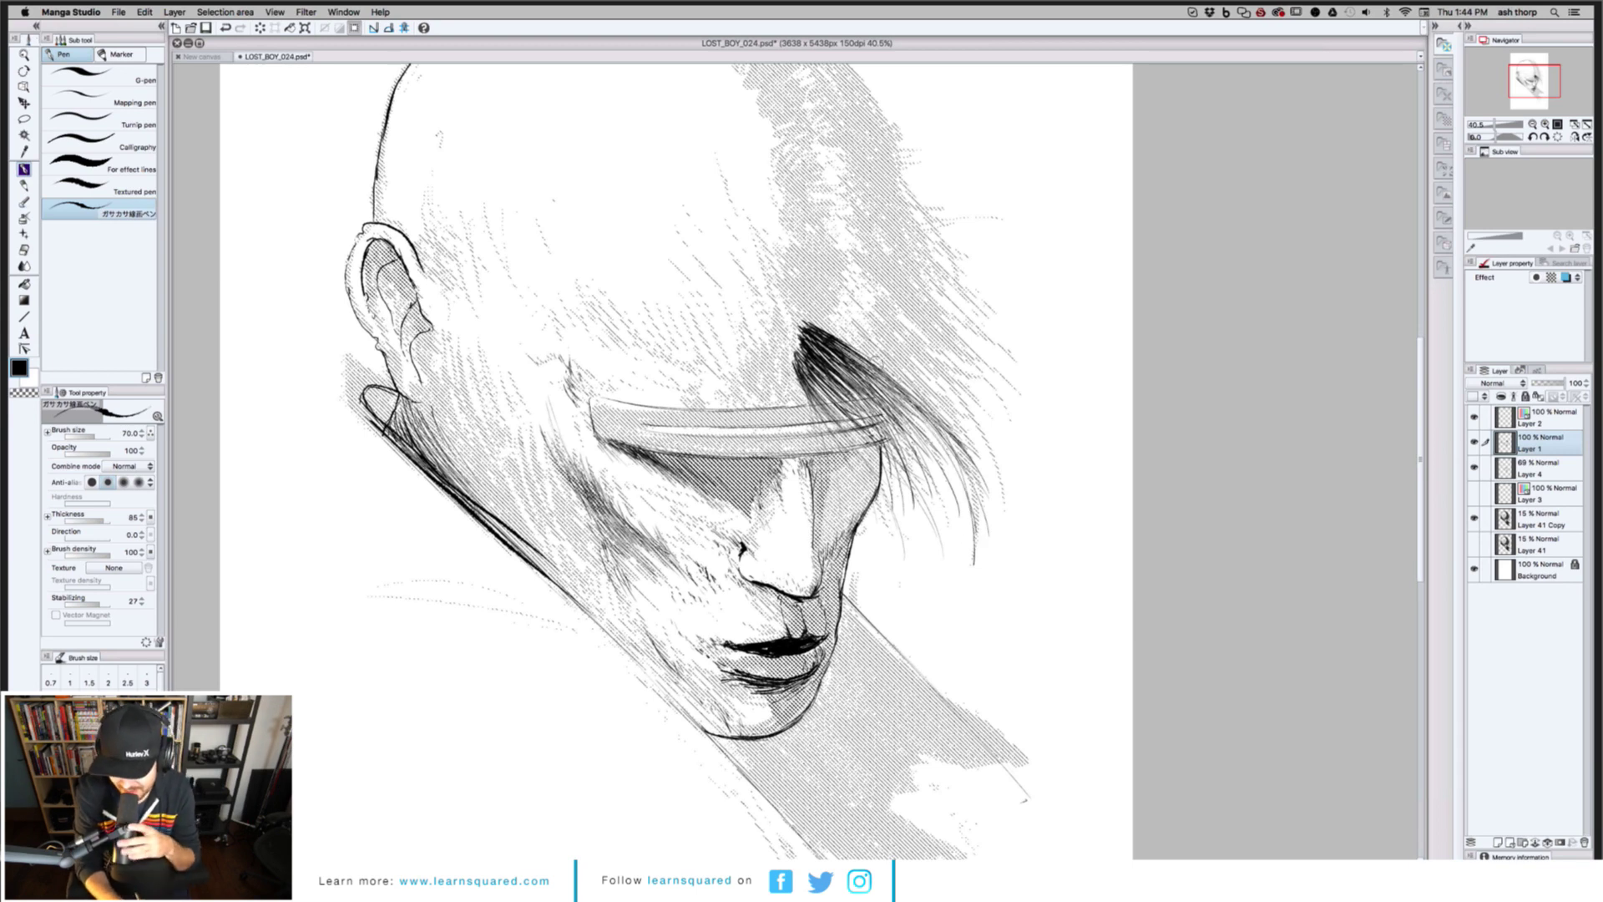
{"action": "left_click_drag", "start_coordinate": [800, 314], "coordinate": [918, 391]}
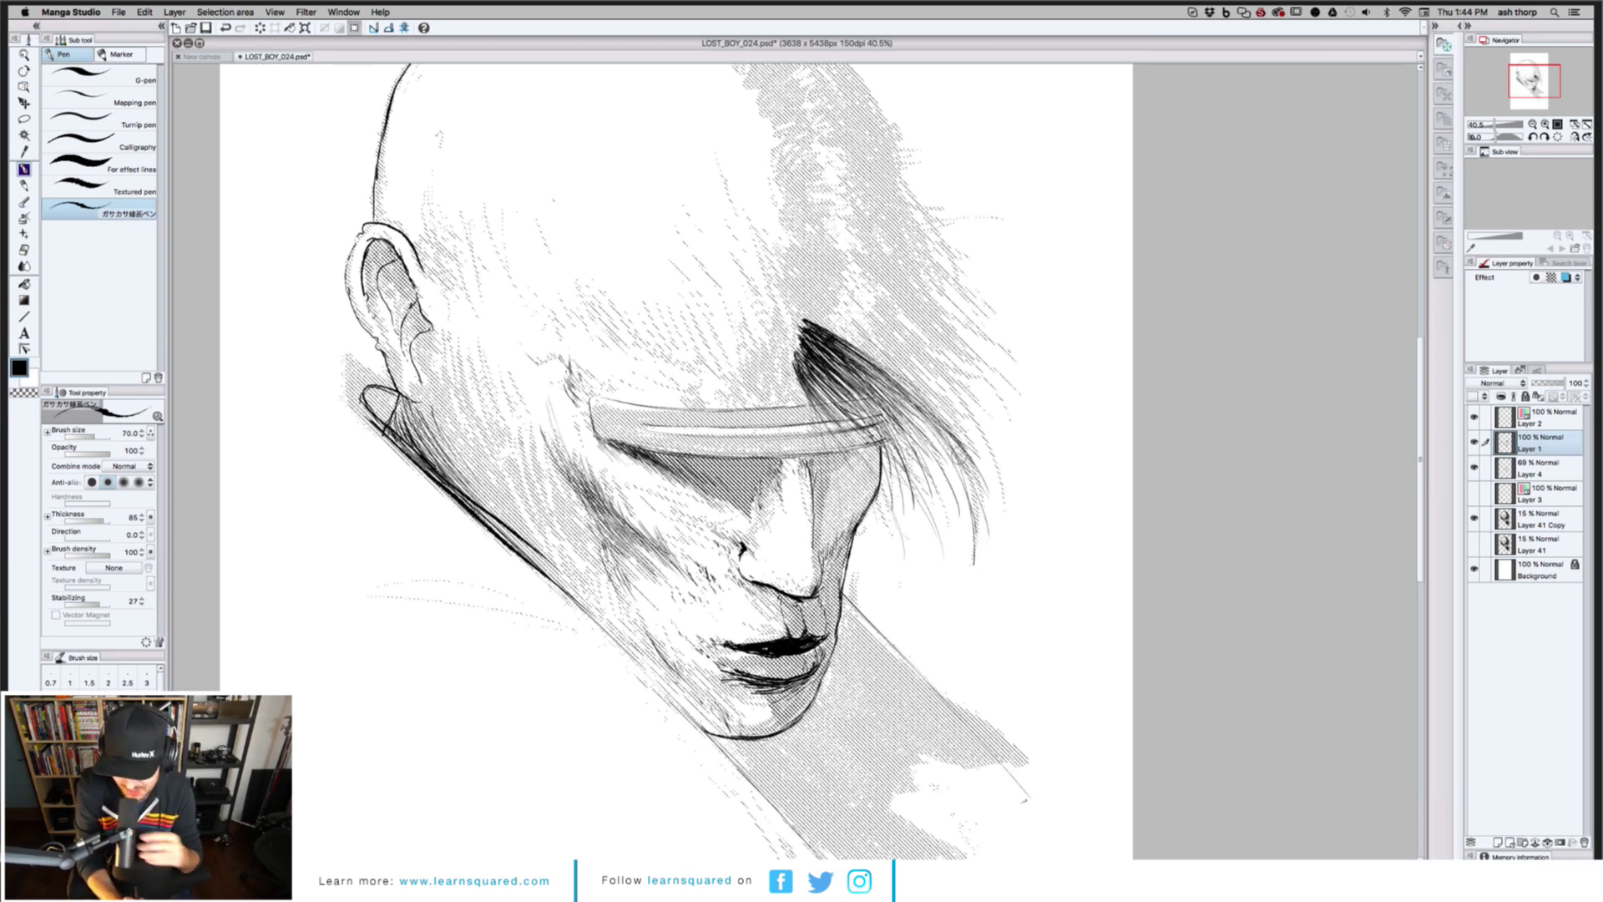
{"action": "left_click_drag", "start_coordinate": [815, 320], "coordinate": [925, 411]}
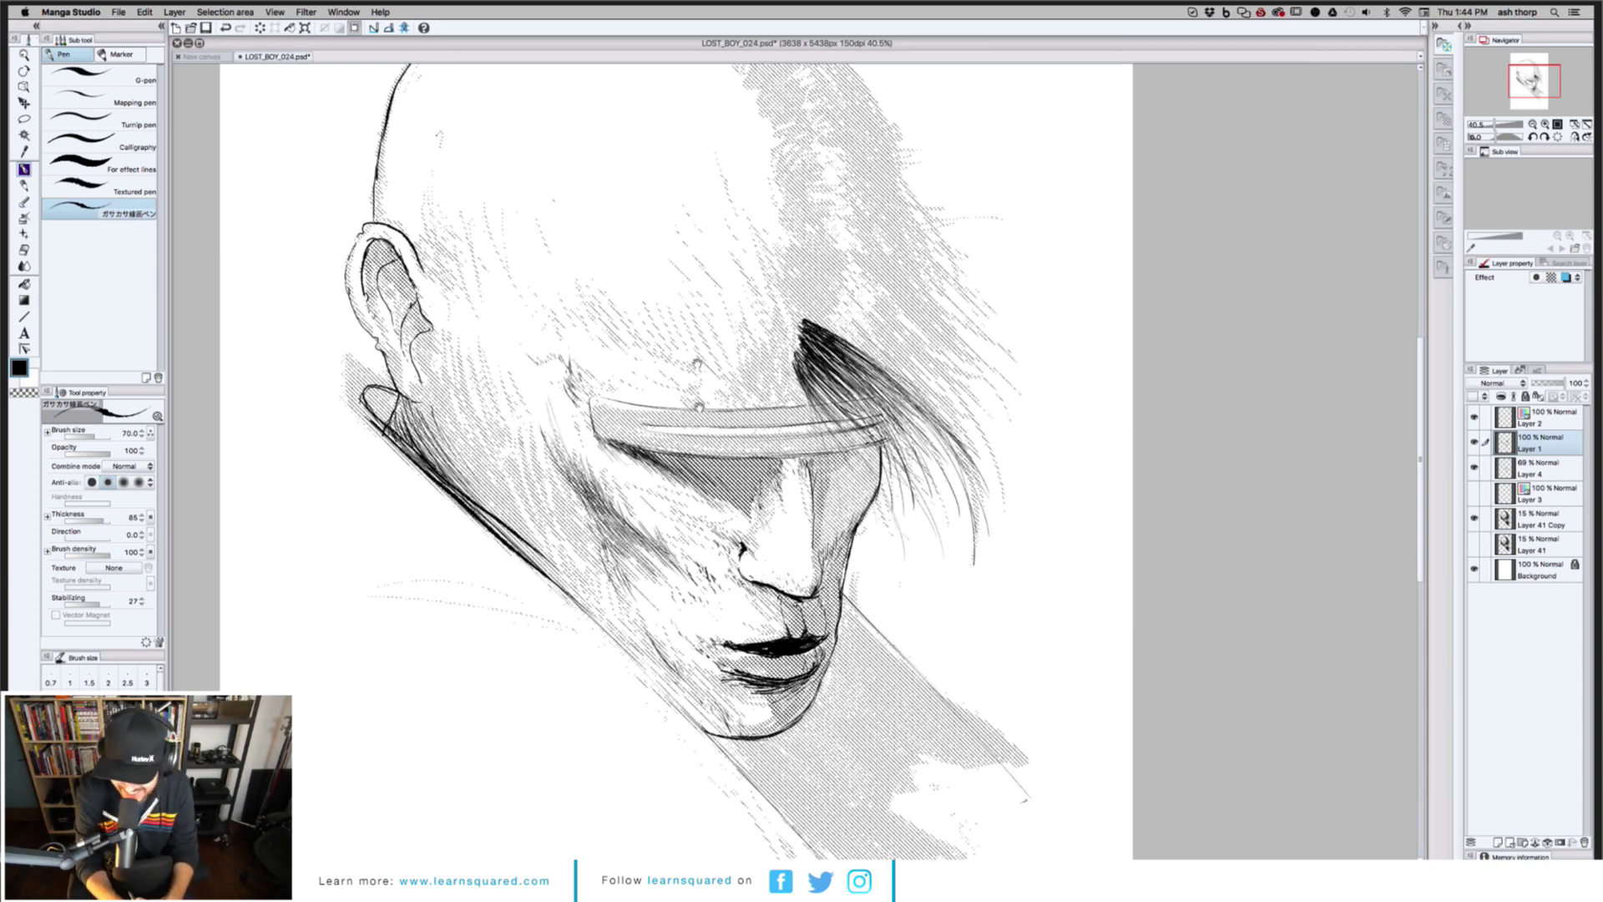
Reduce the pen's brush size to 50 and ink short brow hairs along the blindfold's upper edge
{"action": "scroll", "coordinate": [698, 406], "scroll_direction": "up", "scroll_amount": 3}
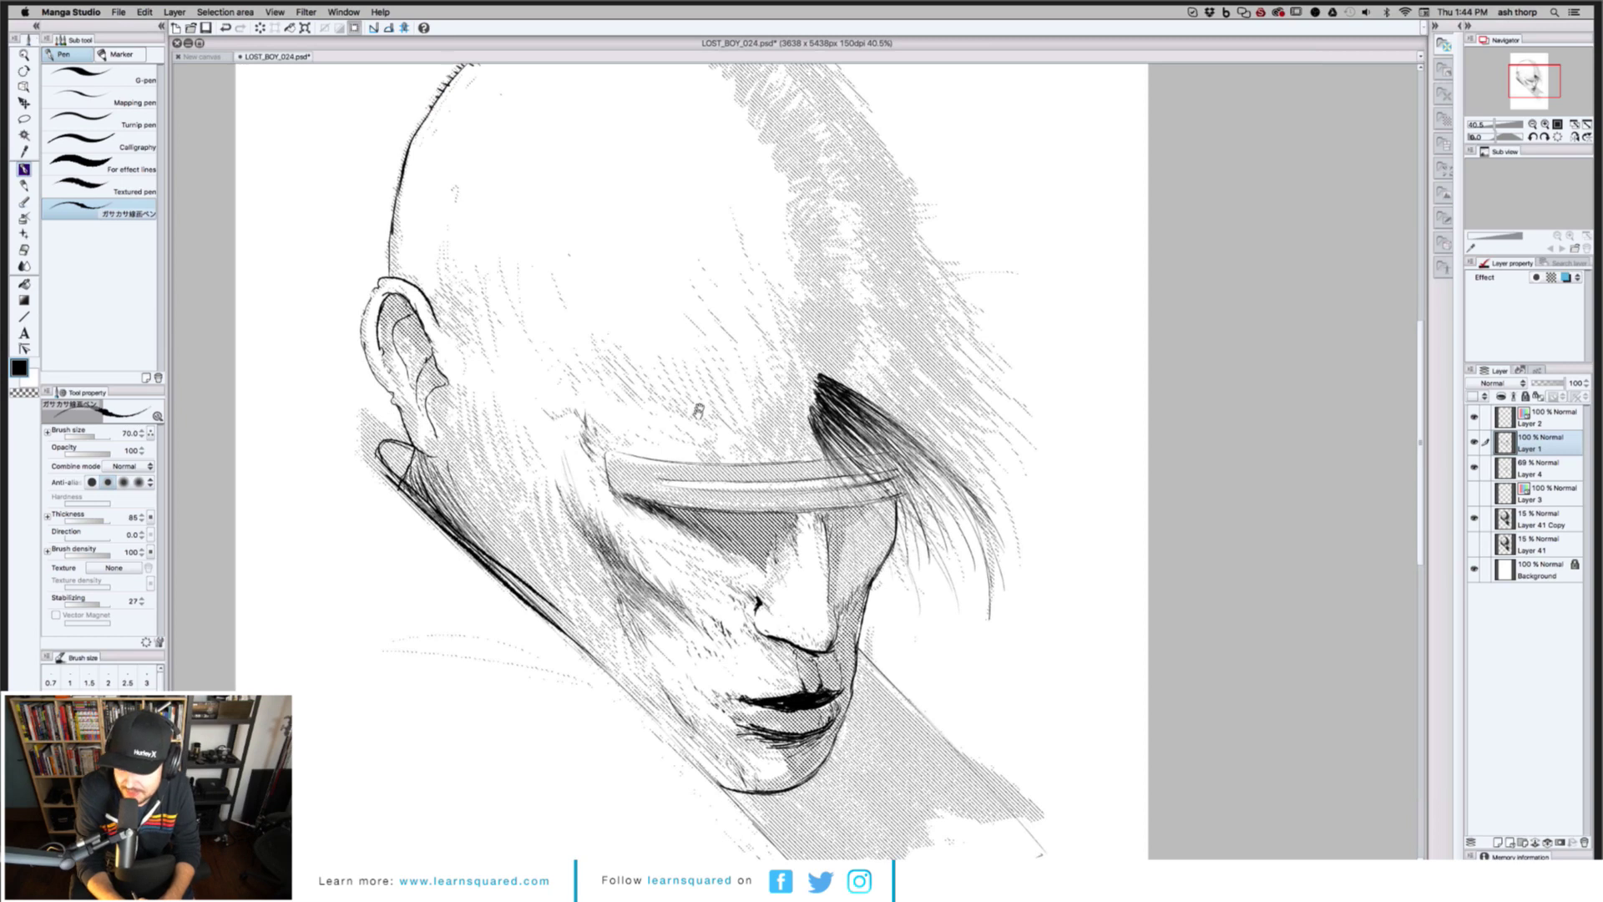
{"action": "scroll", "coordinate": [698, 409], "scroll_direction": "up", "scroll_amount": 2}
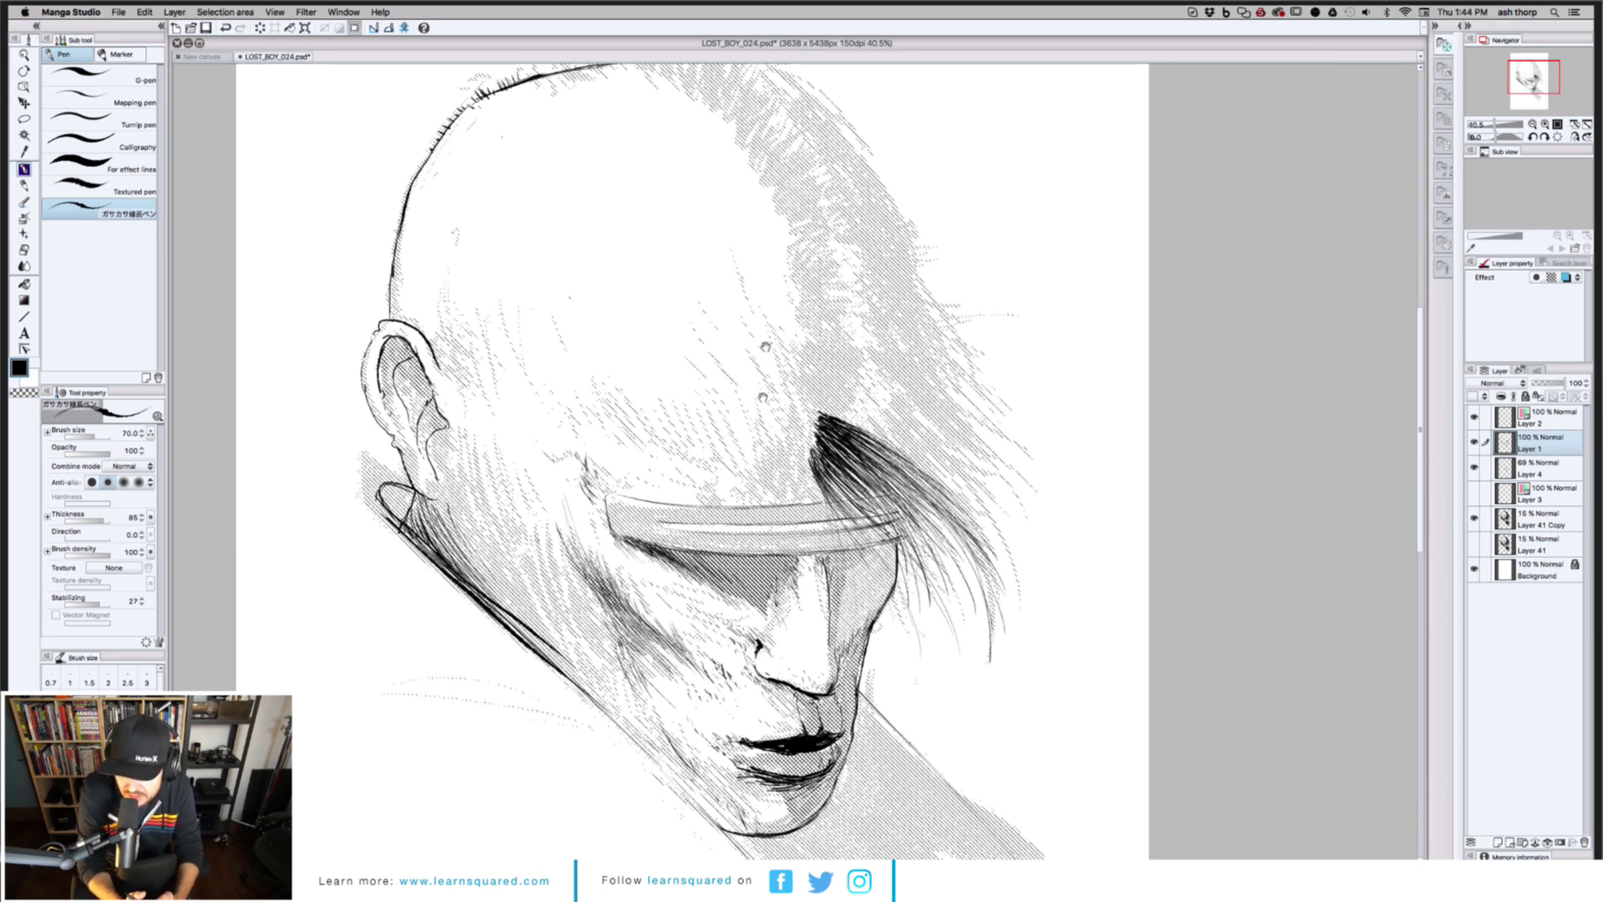
{"action": "left_click_drag", "start_coordinate": [767, 355], "coordinate": [772, 310]}
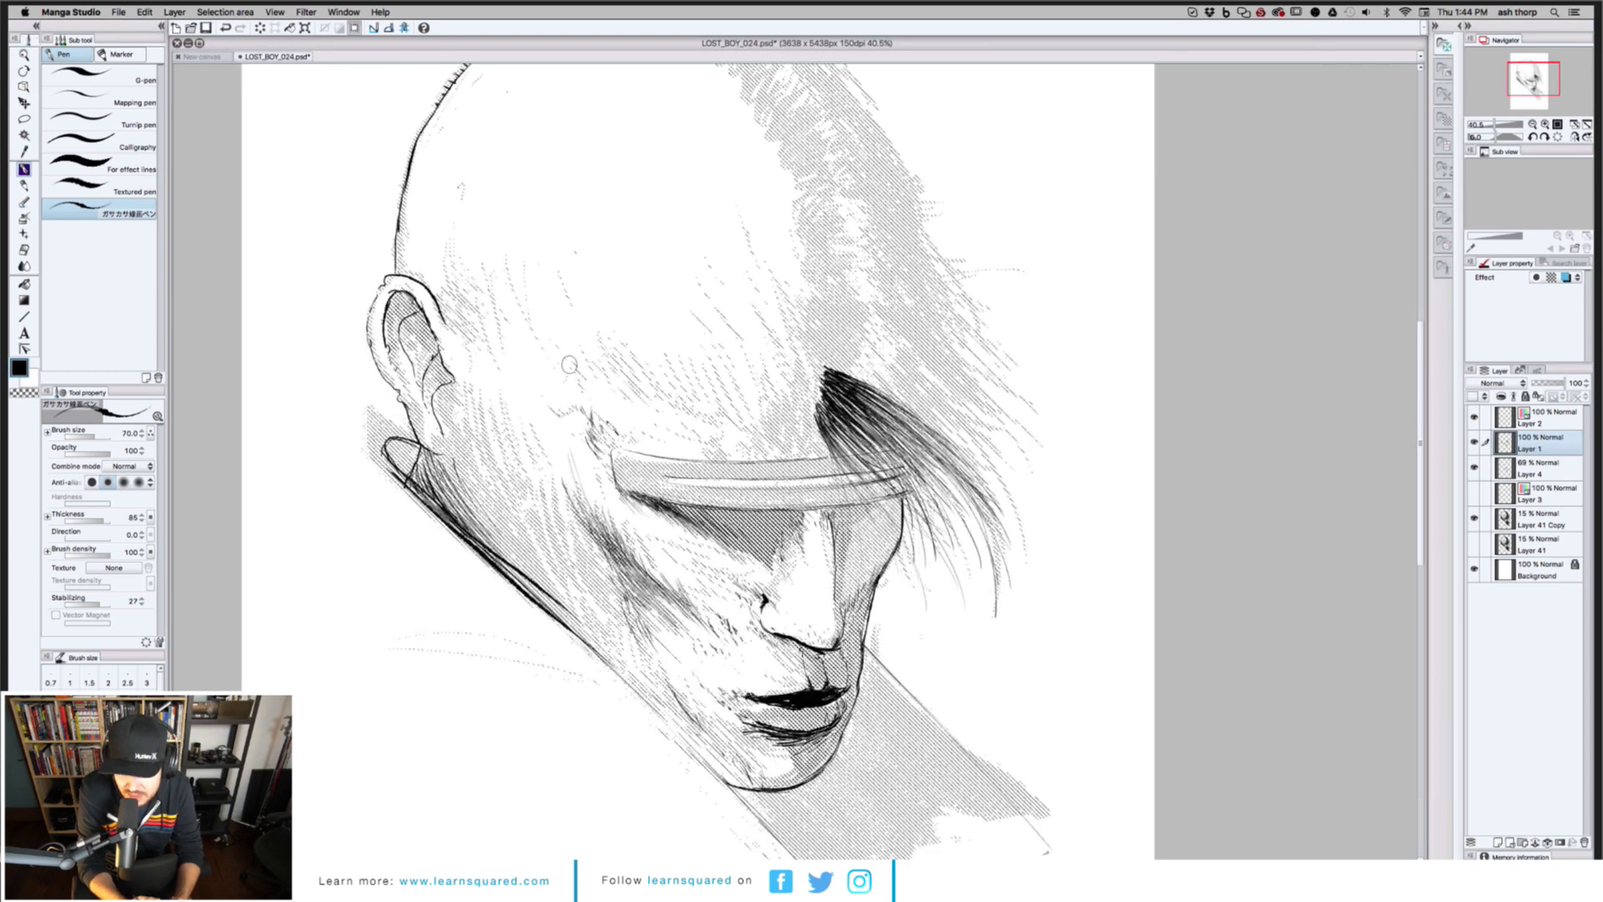
{"action": "key", "text": "bracketleft"}
{"action": "key", "text": "bracketleft"}
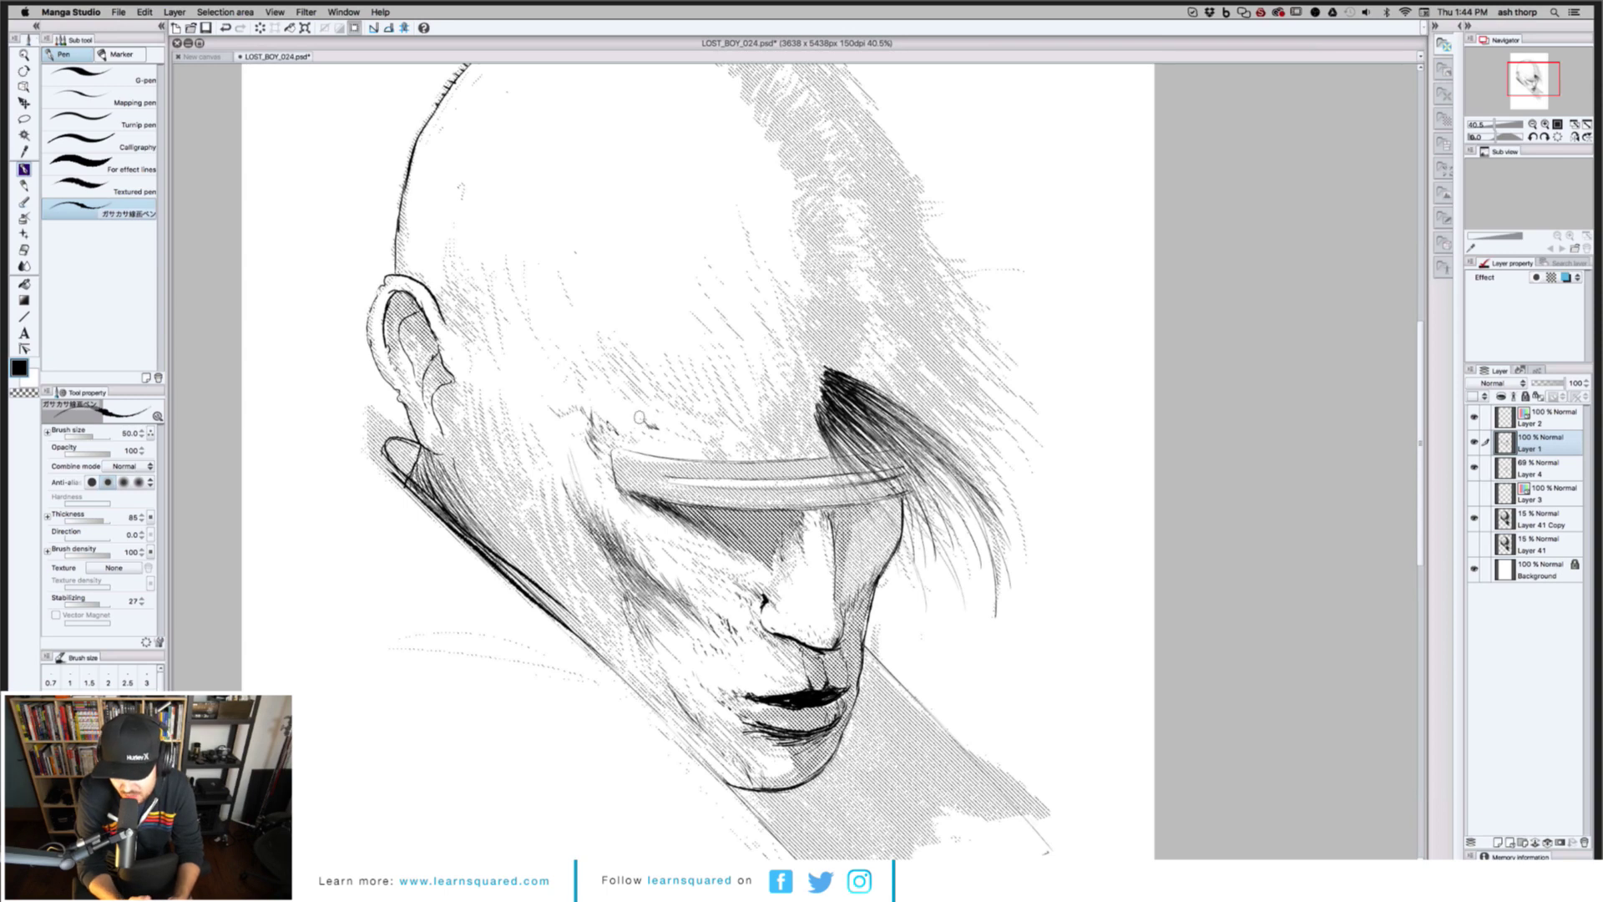
{"action": "mouse_move", "coordinate": [703, 442]}
{"action": "left_mouse_down"}
{"action": "mouse_move", "coordinate": [776, 445]}
{"action": "mouse_move", "coordinate": [735, 439]}
{"action": "mouse_move", "coordinate": [727, 418]}
{"action": "mouse_move", "coordinate": [727, 440]}
{"action": "mouse_move", "coordinate": [745, 430]}
{"action": "mouse_move", "coordinate": [786, 449]}
{"action": "mouse_move", "coordinate": [796, 404]}
{"action": "left_mouse_up"}
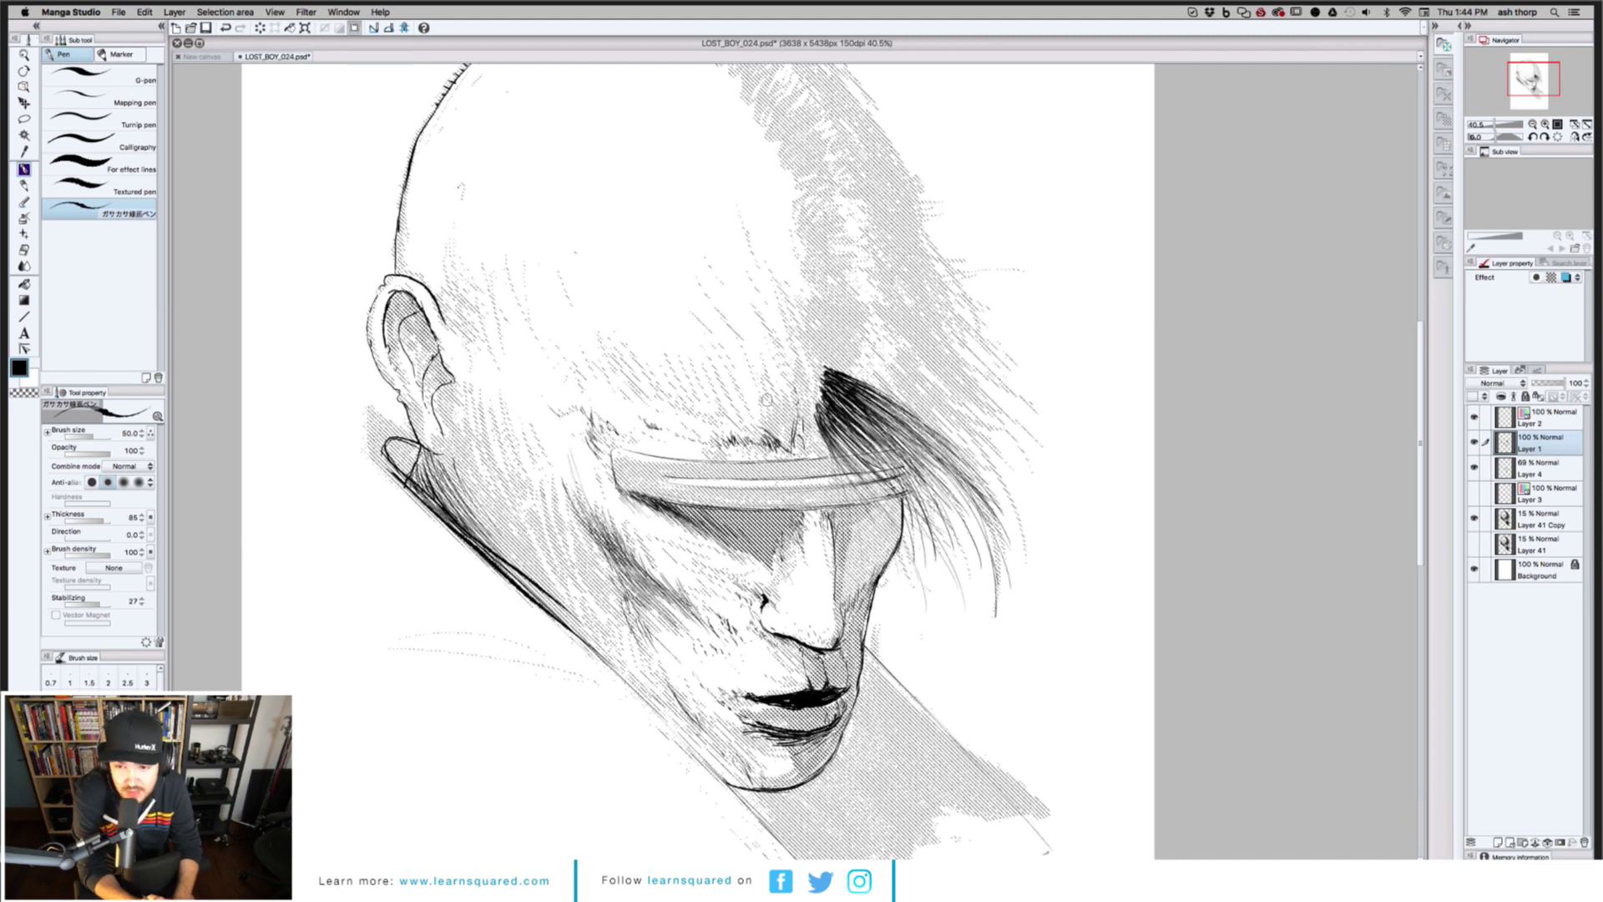
Set the pen's brush size to 25 and add fine hatching between the brow and hair lock, extending up the forehead
{"action": "key", "text": "e"}
{"action": "key", "text": "b"}
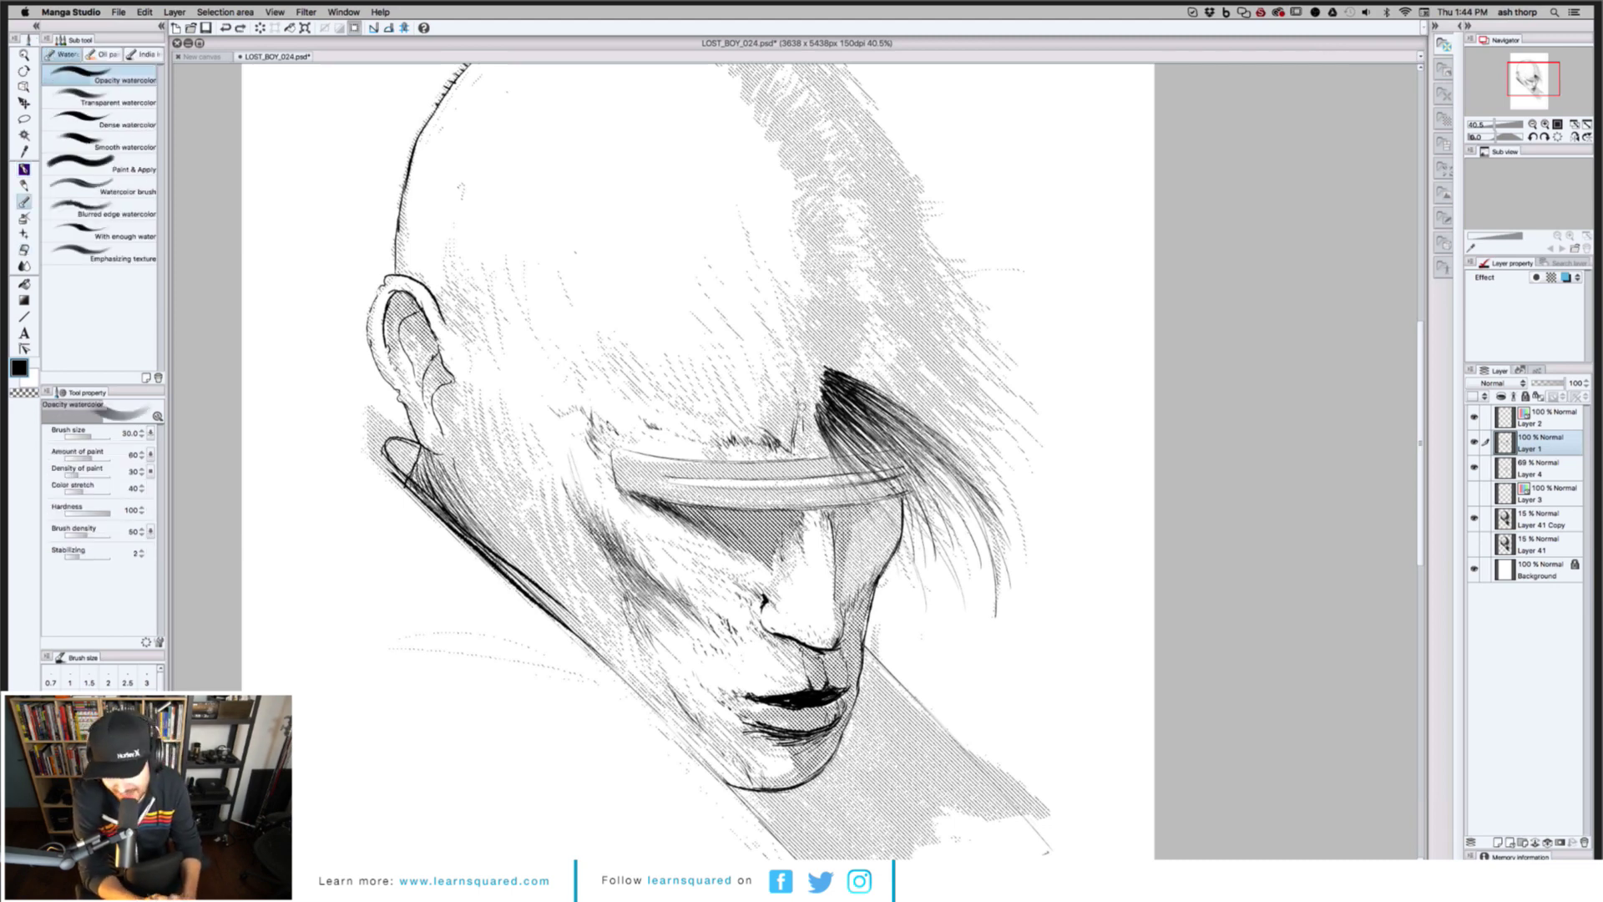
{"action": "key", "text": "p"}
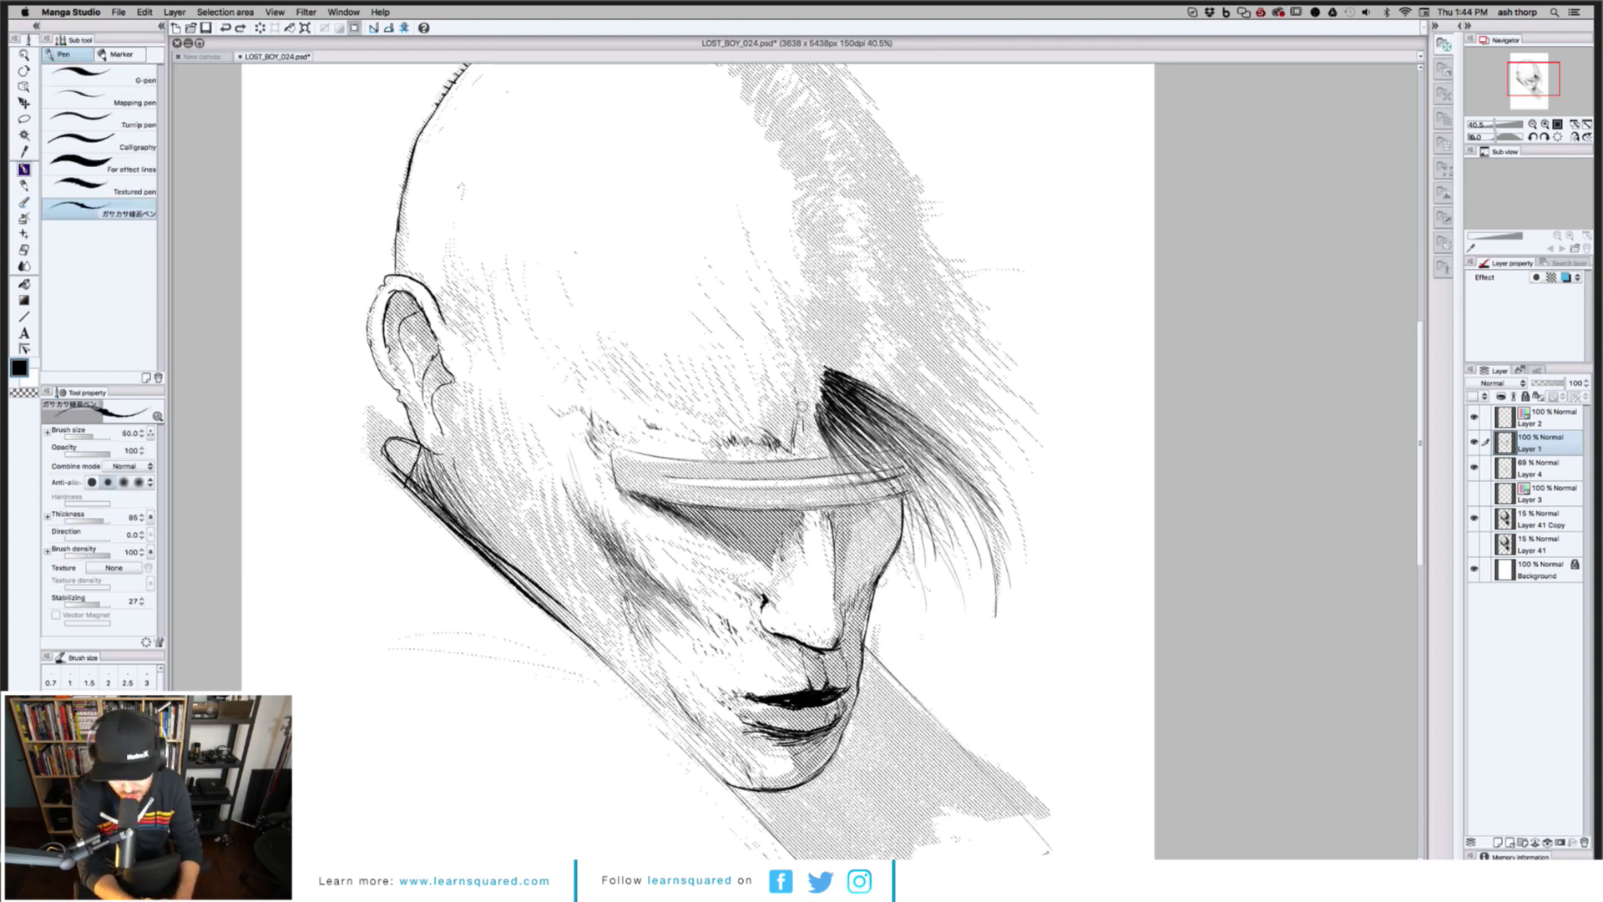
{"action": "key", "text": "bracketleft"}
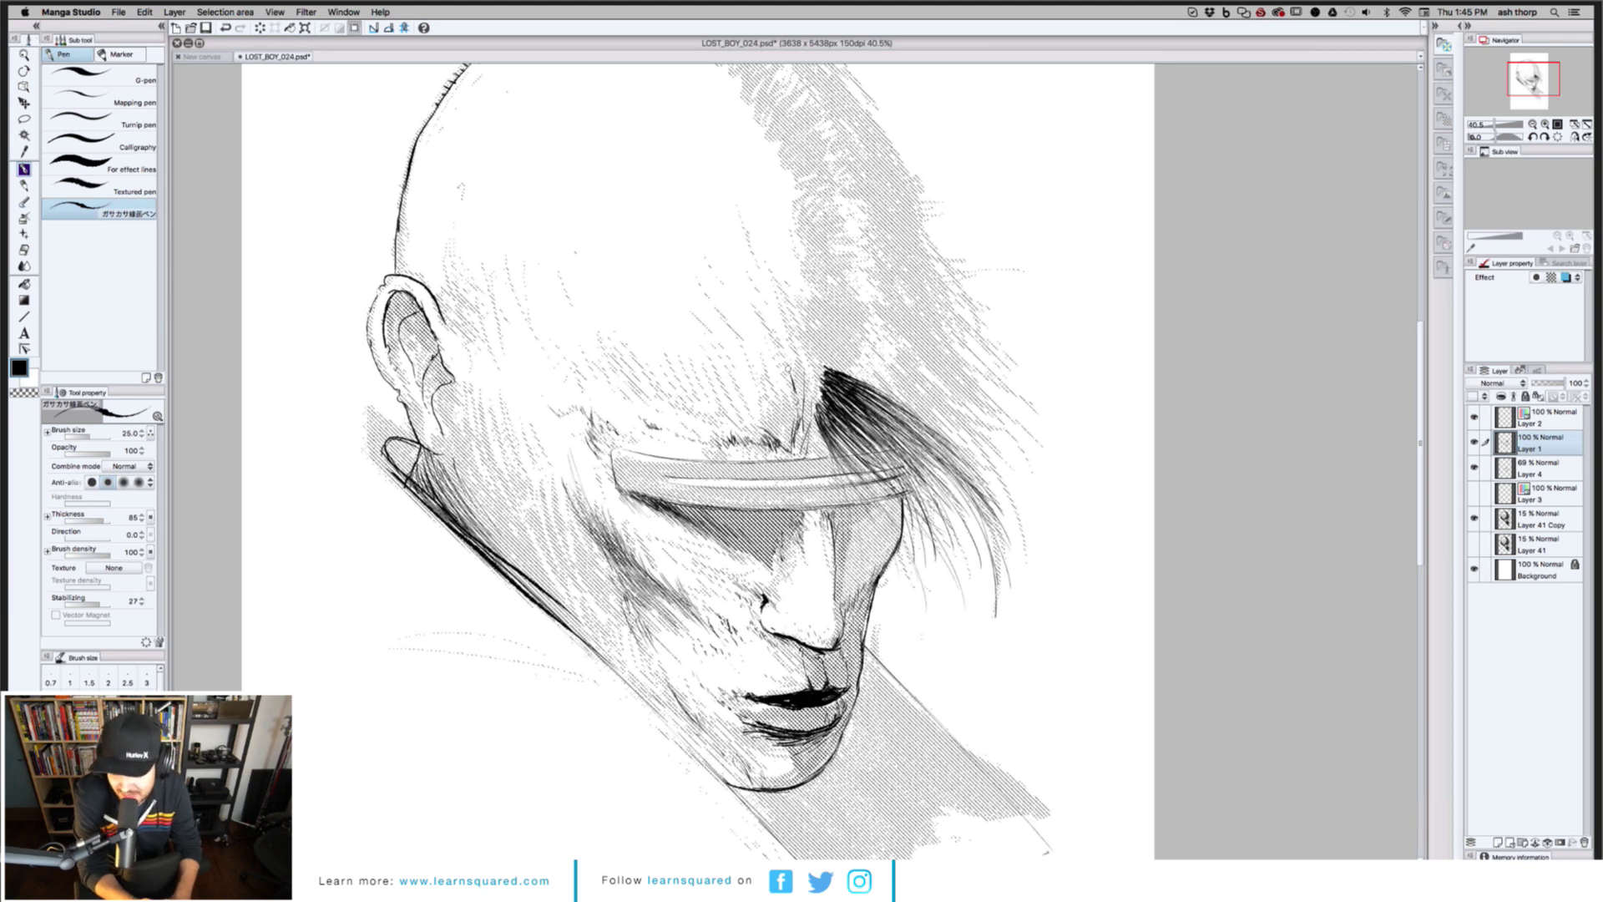
{"action": "left_click_drag", "start_coordinate": [794, 375], "coordinate": [774, 318]}
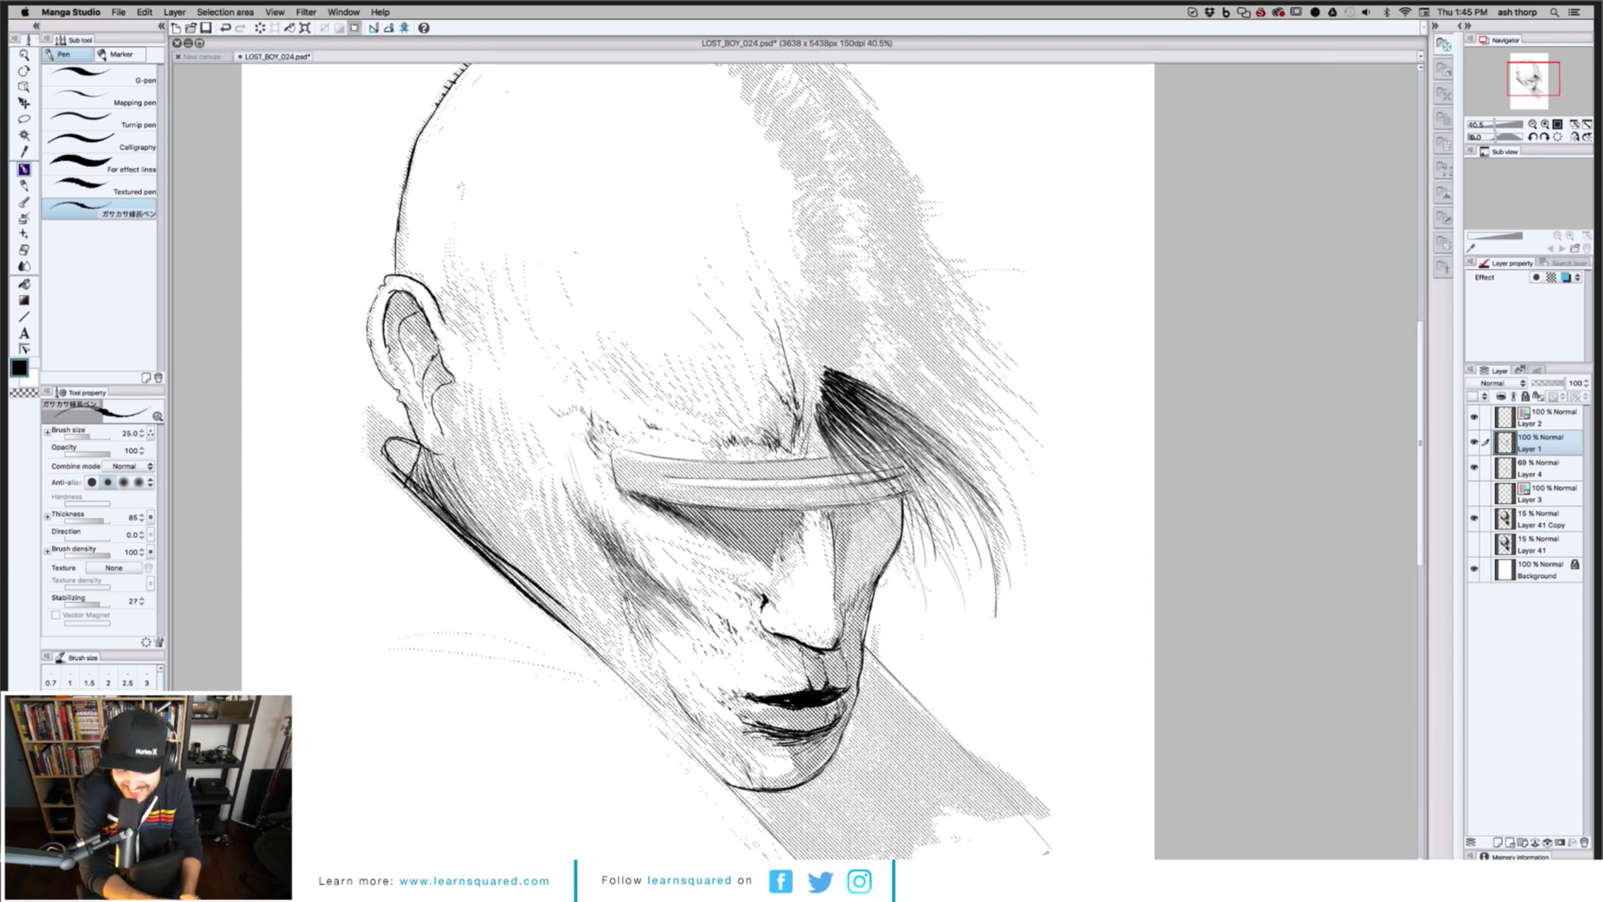
{"action": "left_click_drag", "start_coordinate": [785, 440], "coordinate": [772, 419]}
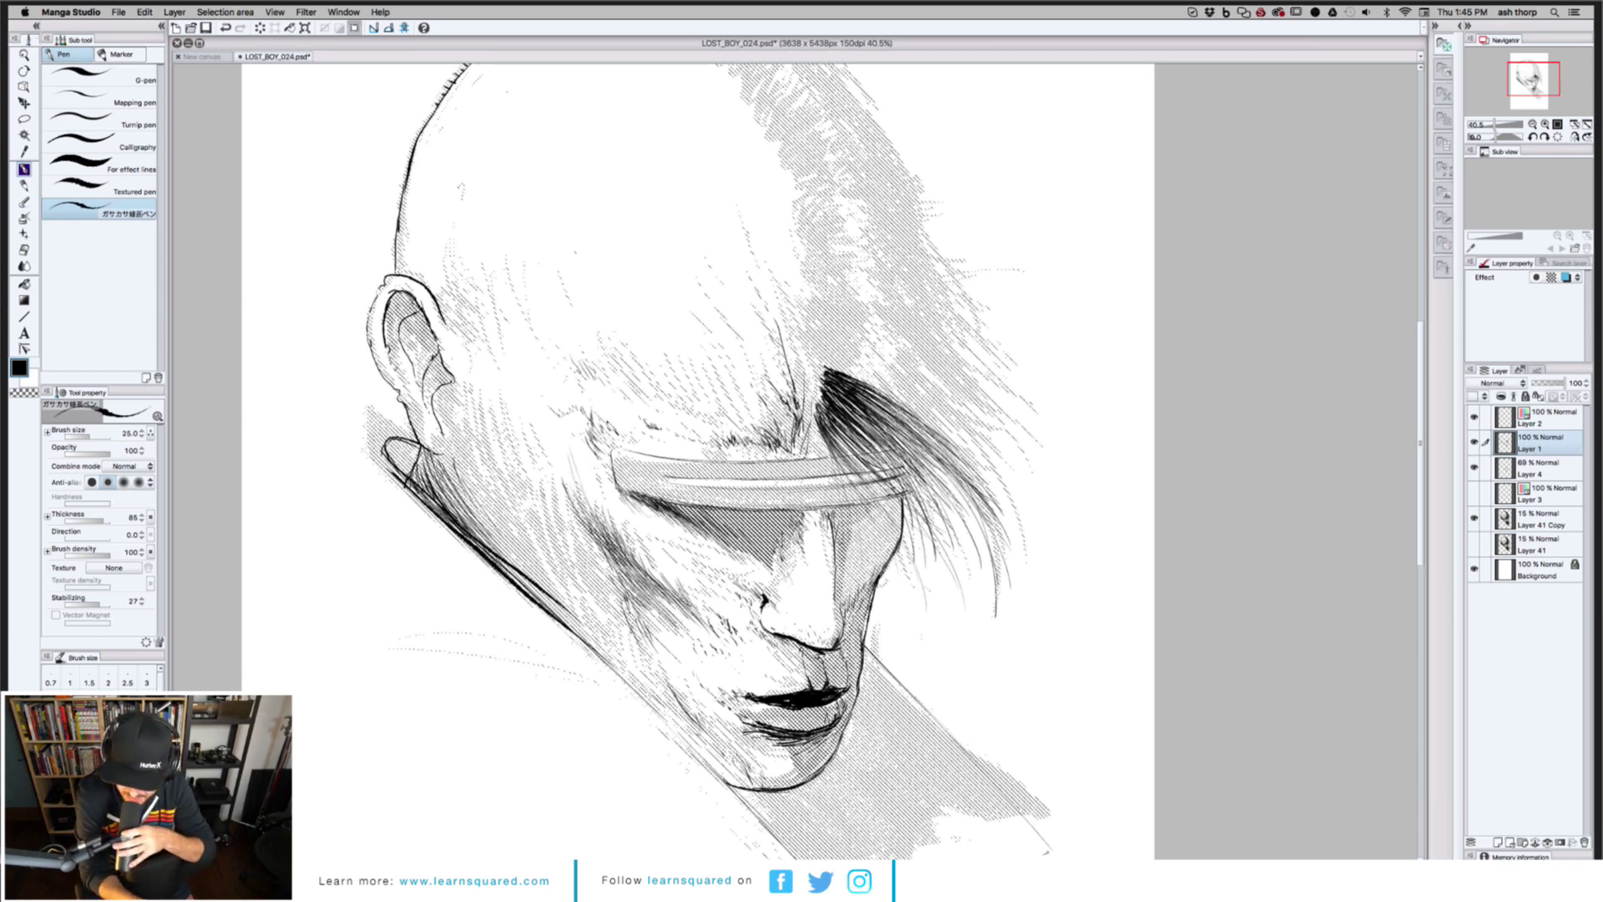
Ink short fine shading strokes along the far side of the nose below the blindfold
{"action": "left_click_drag", "start_coordinate": [844, 569], "coordinate": [837, 608]}
{"action": "mouse_move", "coordinate": [841, 542]}
{"action": "left_mouse_down"}
{"action": "mouse_move", "coordinate": [835, 566]}
{"action": "mouse_move", "coordinate": [834, 551]}
{"action": "left_mouse_up"}
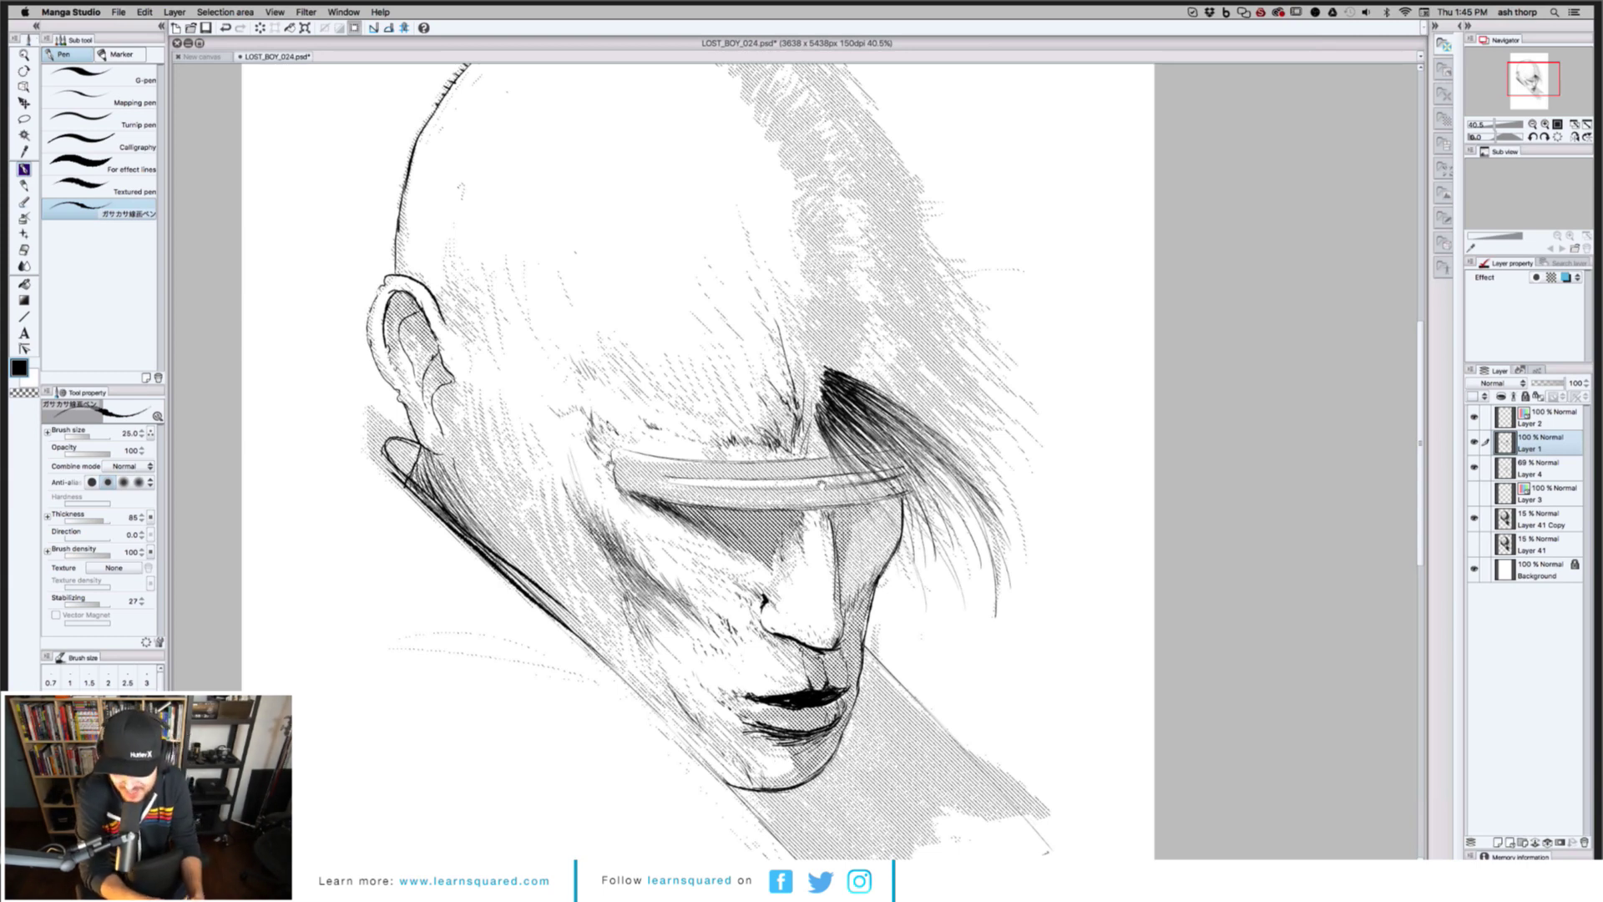
{"action": "scroll", "coordinate": [632, 355], "scroll_direction": "down", "scroll_amount": 2}
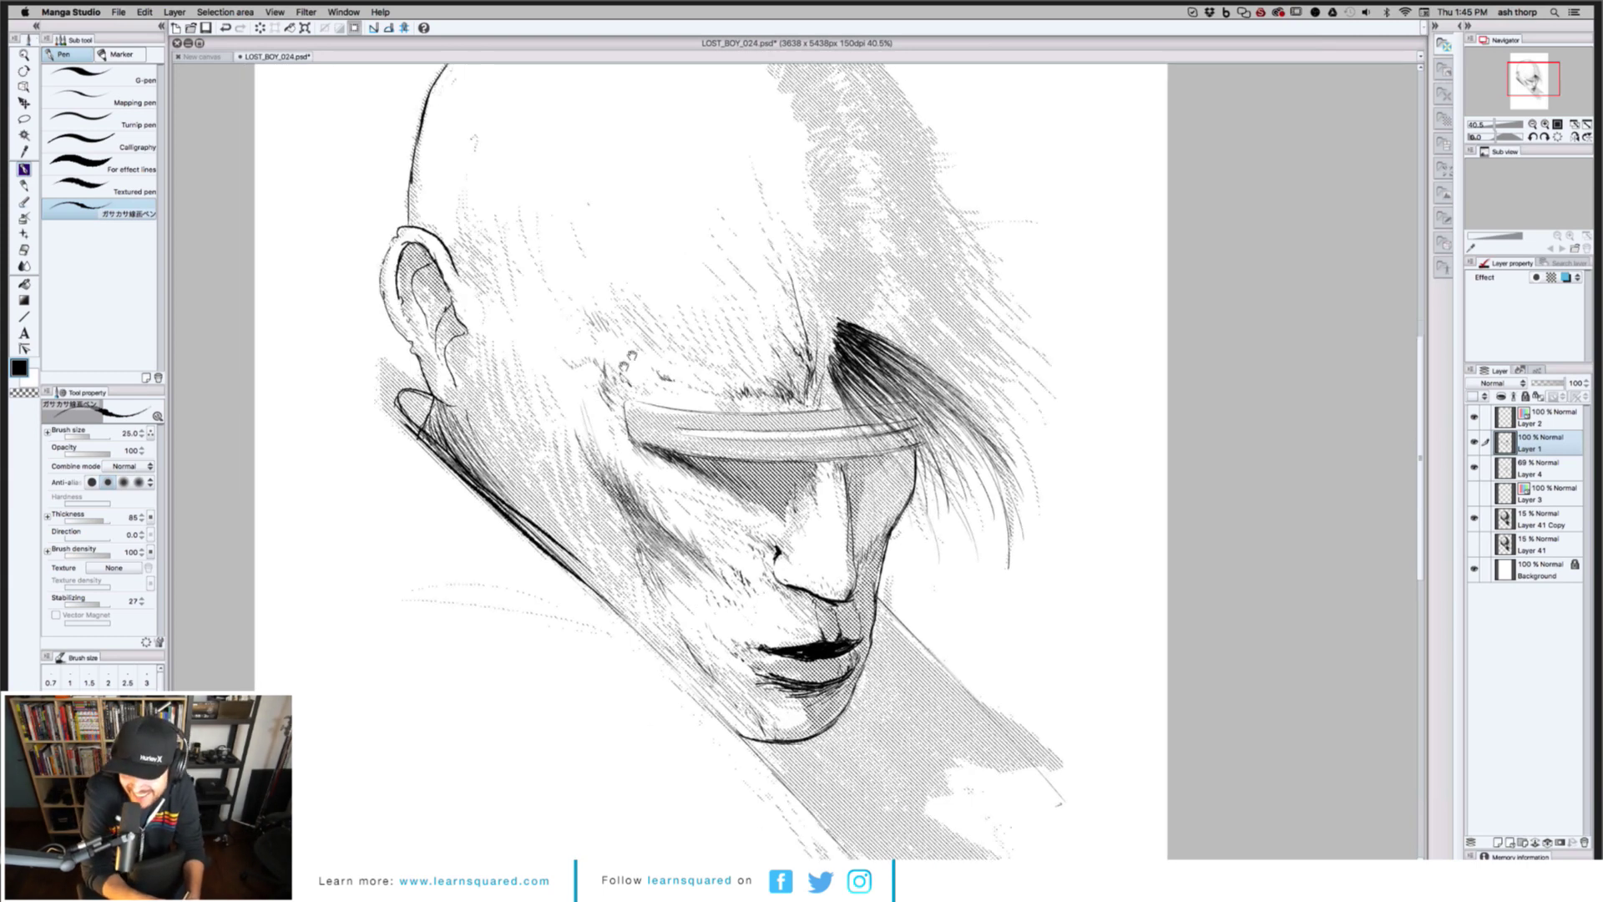
{"action": "scroll", "coordinate": [628, 355], "scroll_direction": "down", "scroll_amount": 1}
{"action": "key", "text": "e"}
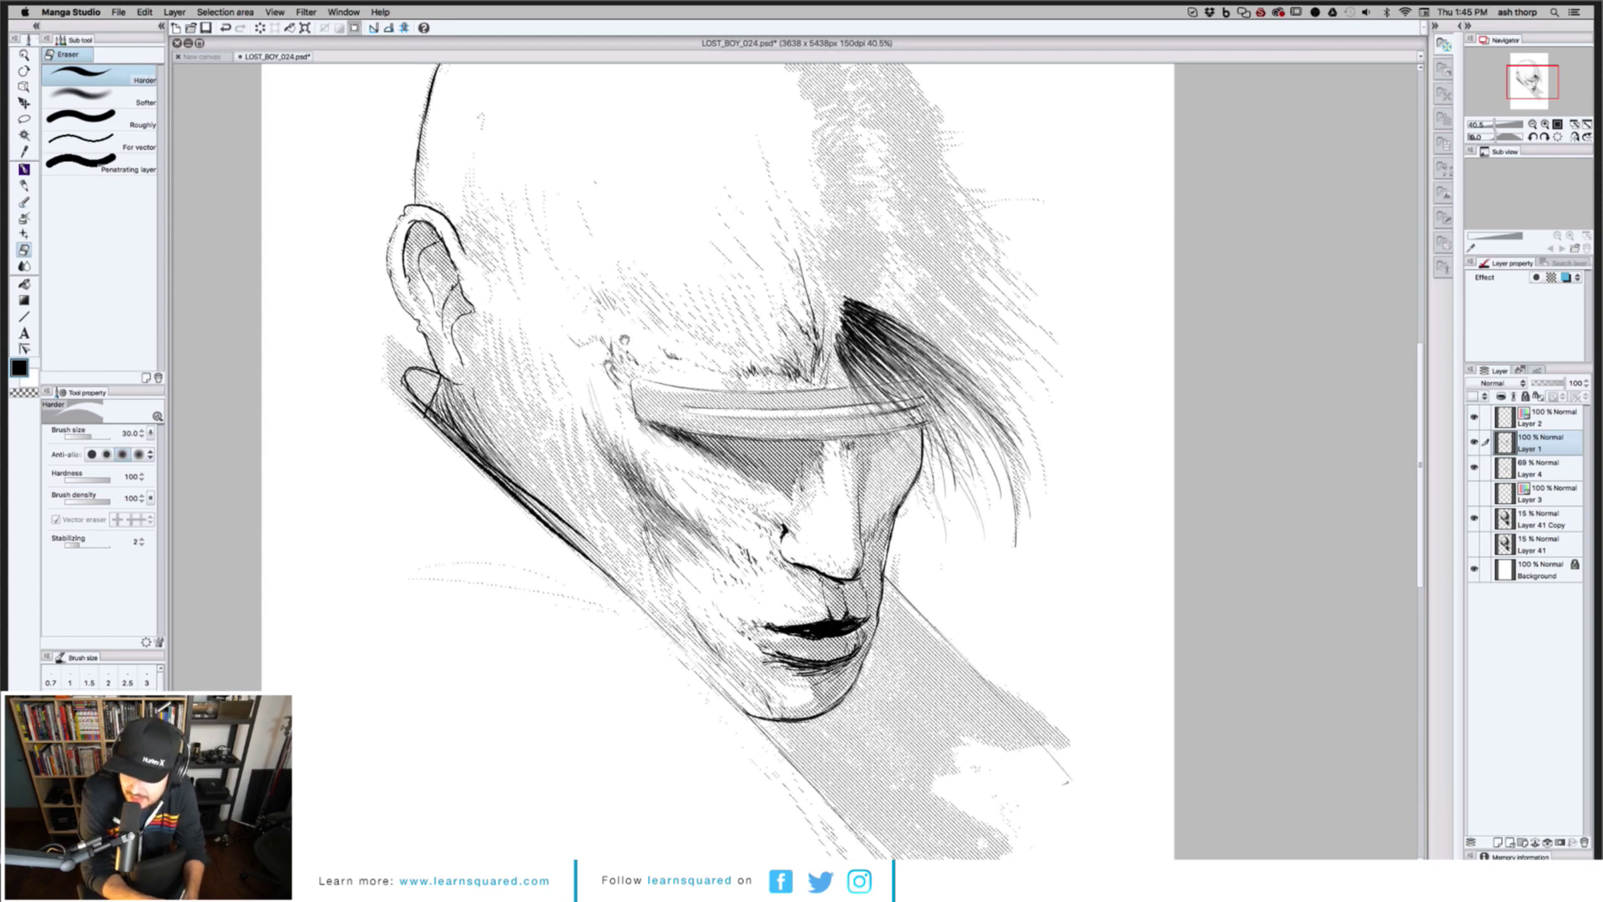
{"action": "scroll", "coordinate": [624, 340], "scroll_direction": "down", "scroll_amount": 1}
{"action": "scroll", "coordinate": [624, 337], "scroll_direction": "down", "scroll_amount": 1}
{"action": "key", "text": "b"}
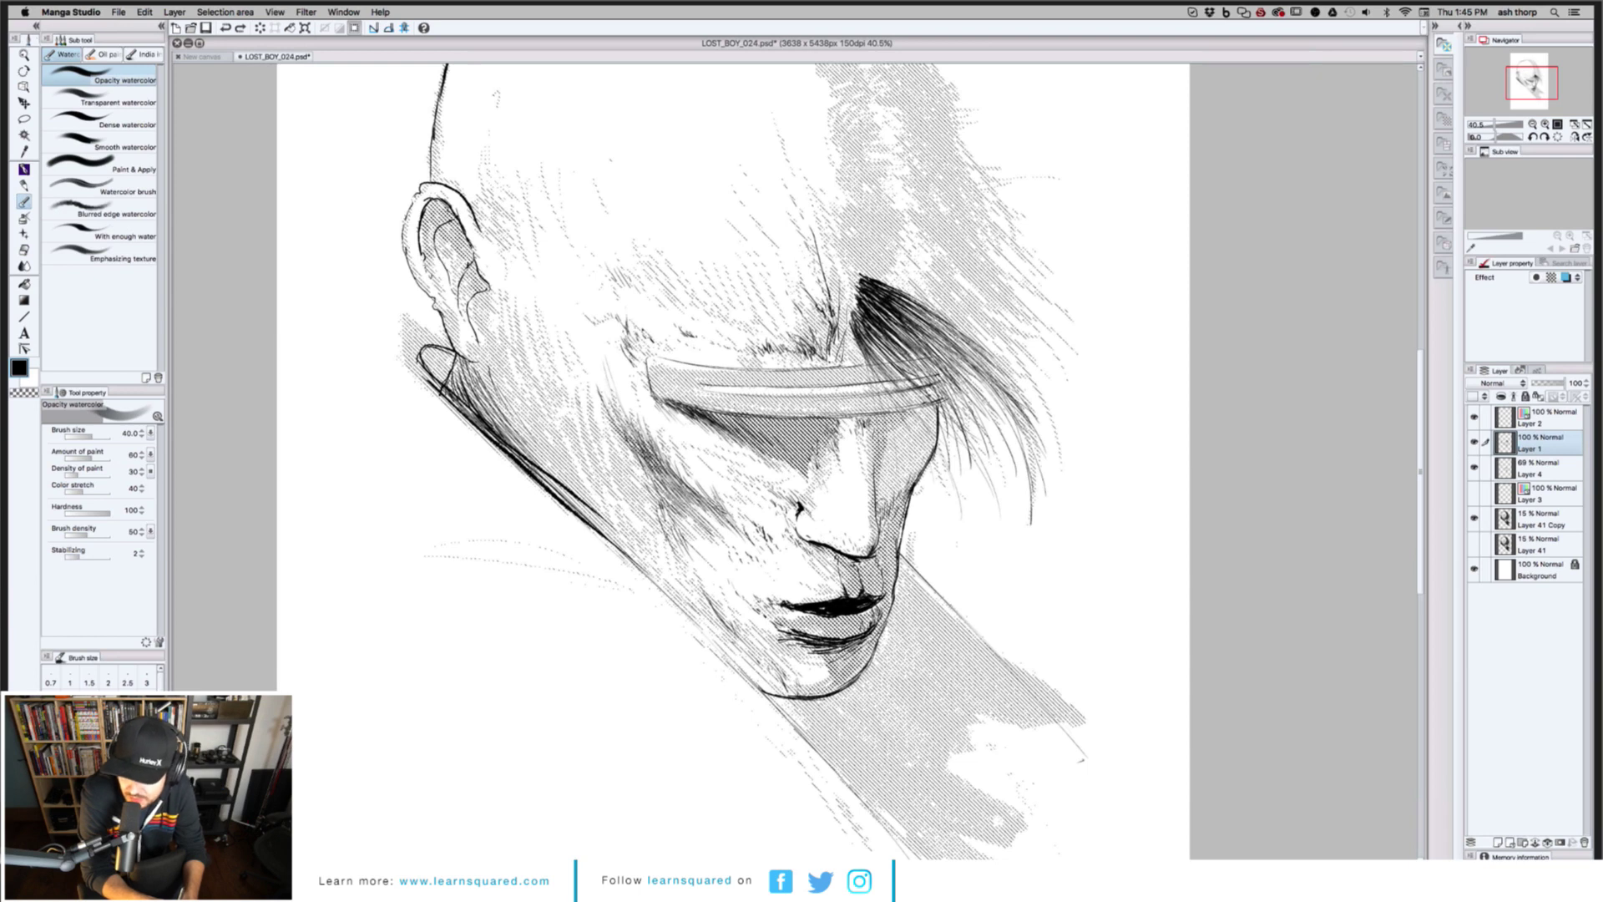
{"action": "key", "text": "p"}
{"action": "key", "text": "p"}
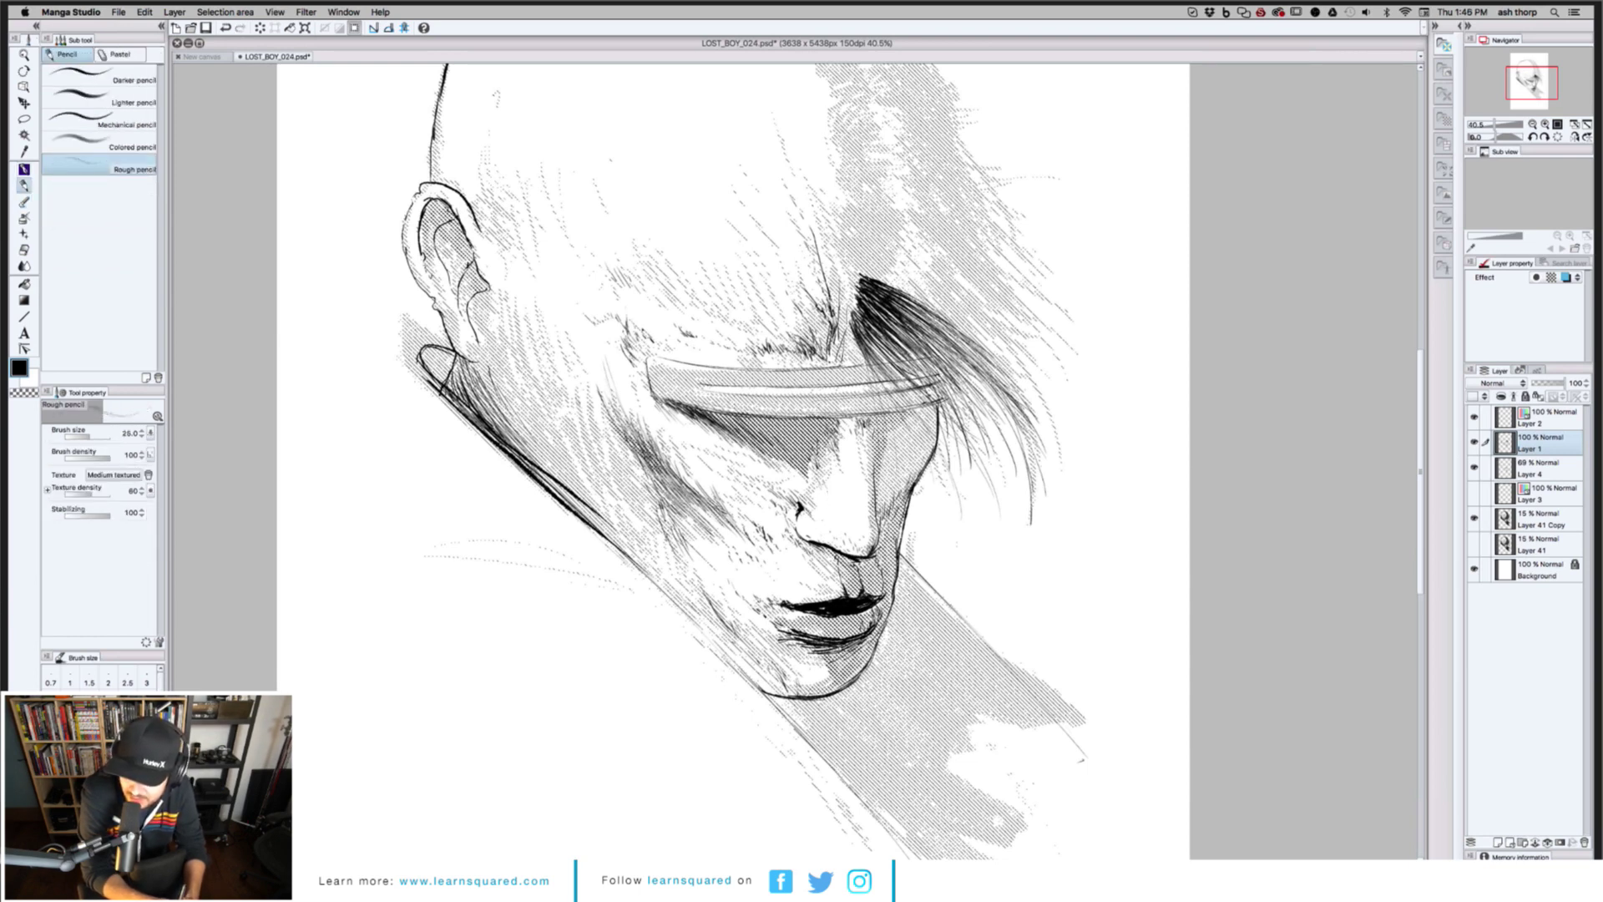
{"action": "key", "text": "p"}
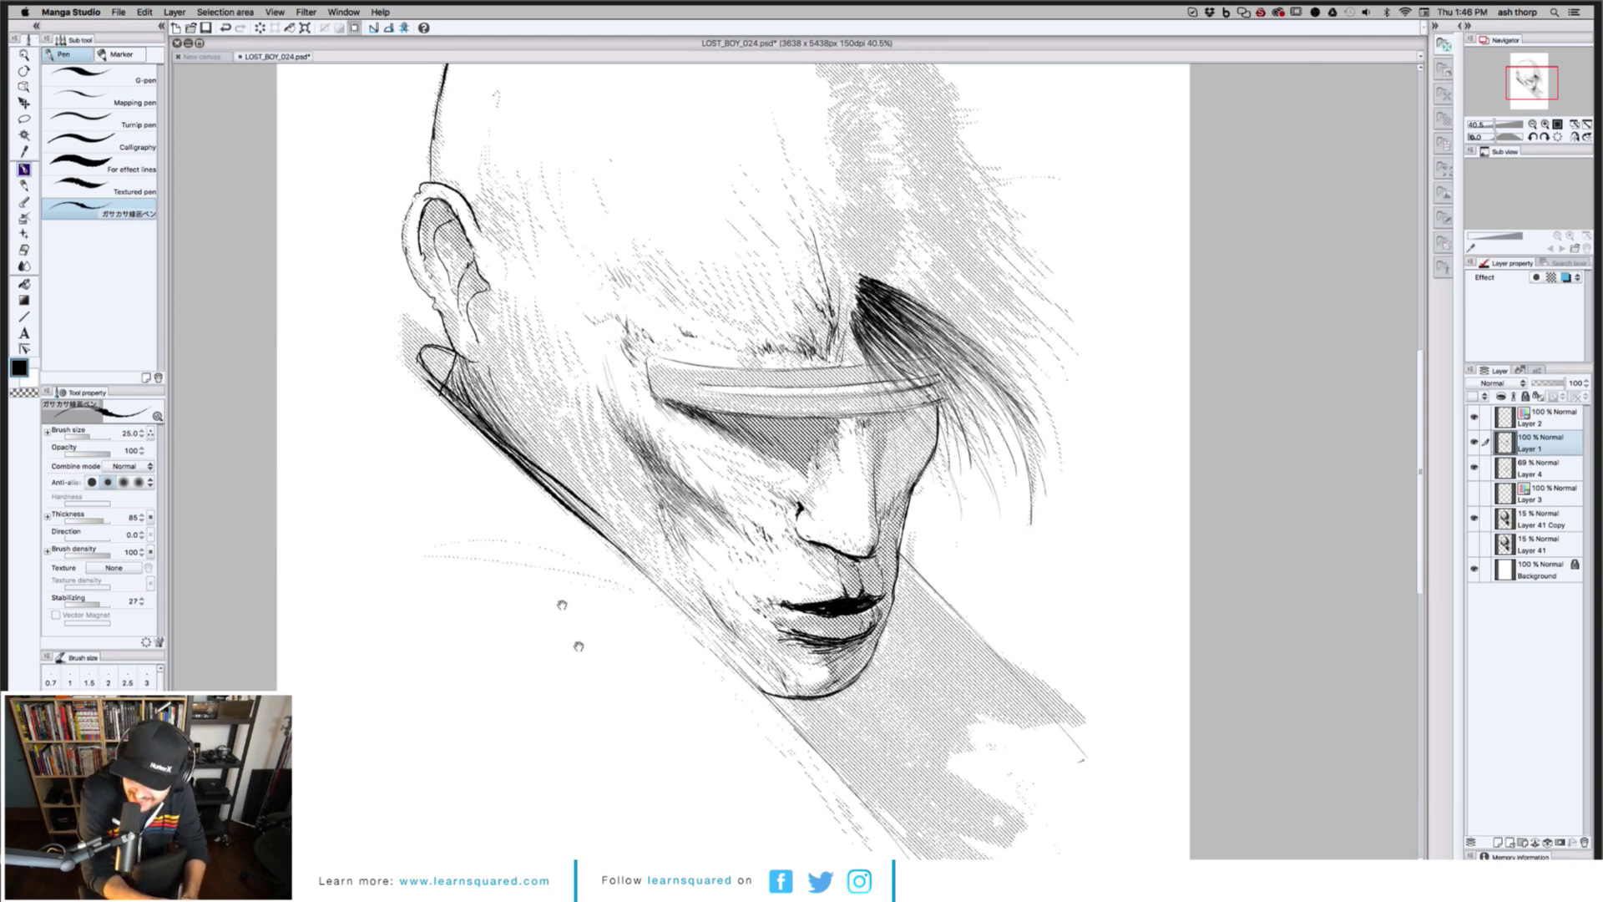
{"action": "left_click_drag", "start_coordinate": [578, 647], "coordinate": [599, 706]}
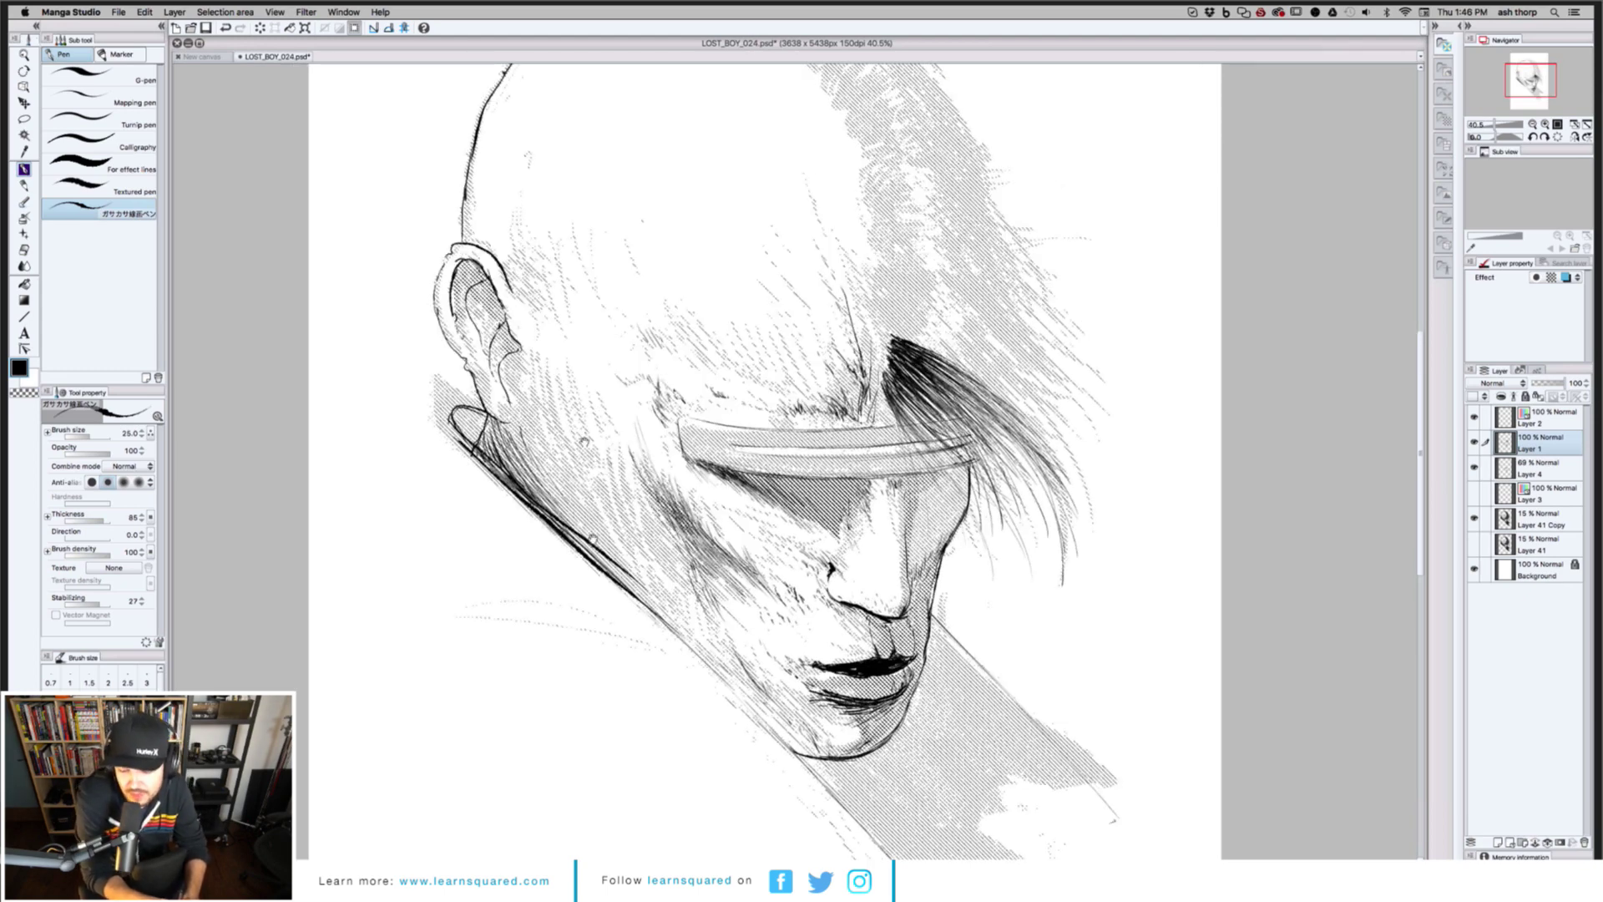
{"action": "key", "text": "e"}
{"action": "scroll", "coordinate": [766, 462], "scroll_direction": "up", "scroll_amount": 3}
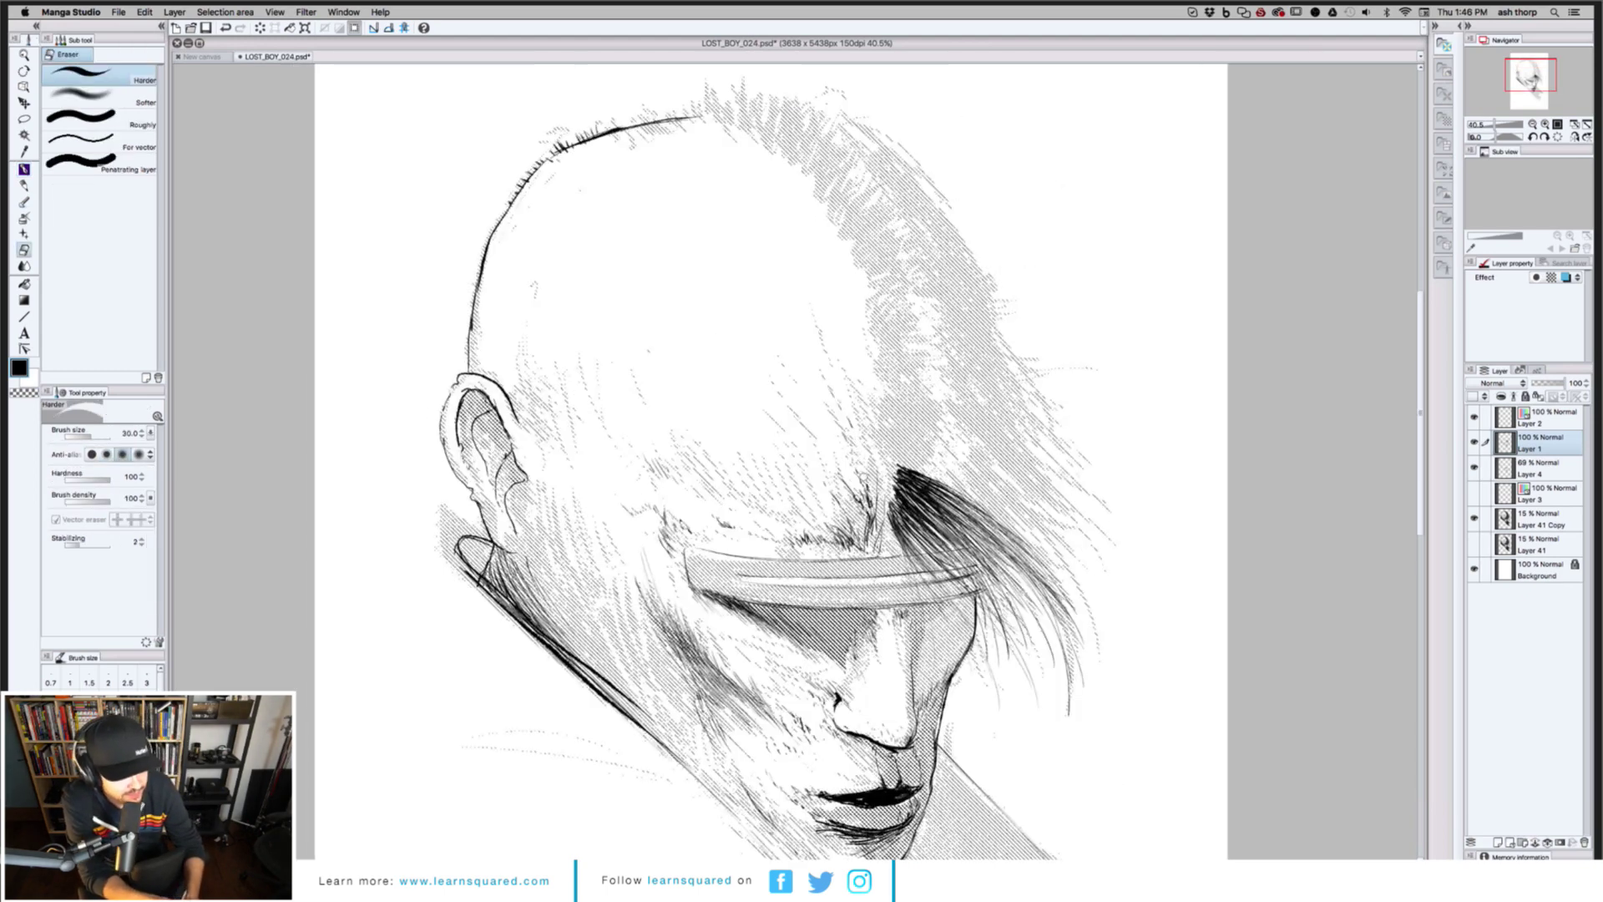
{"action": "key", "text": "b"}
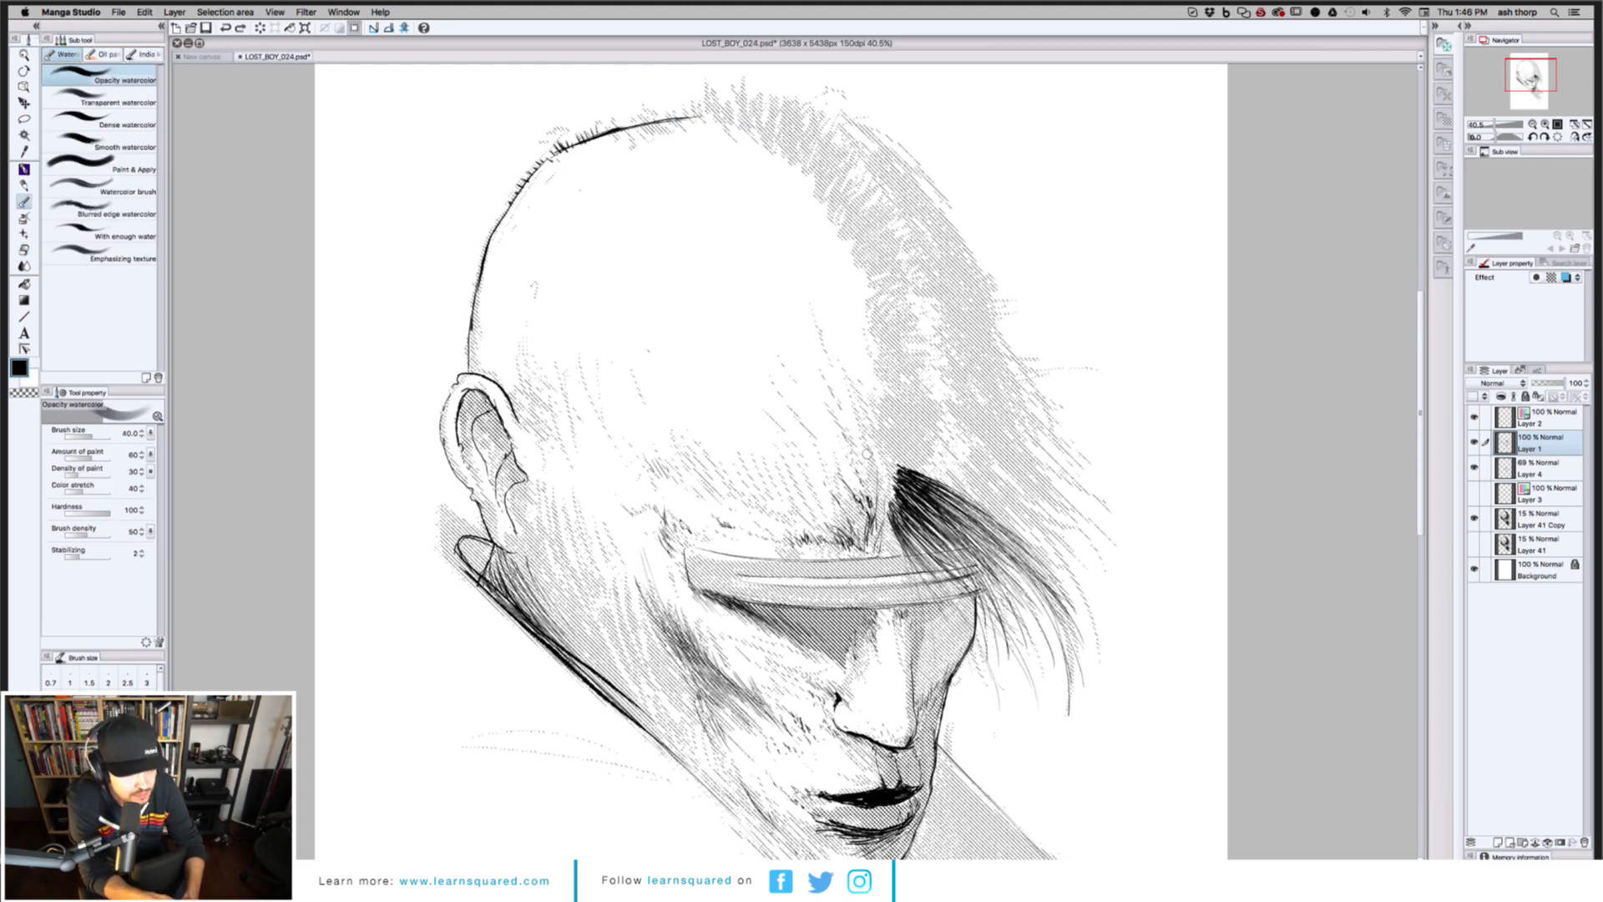
{"action": "key", "text": "p"}
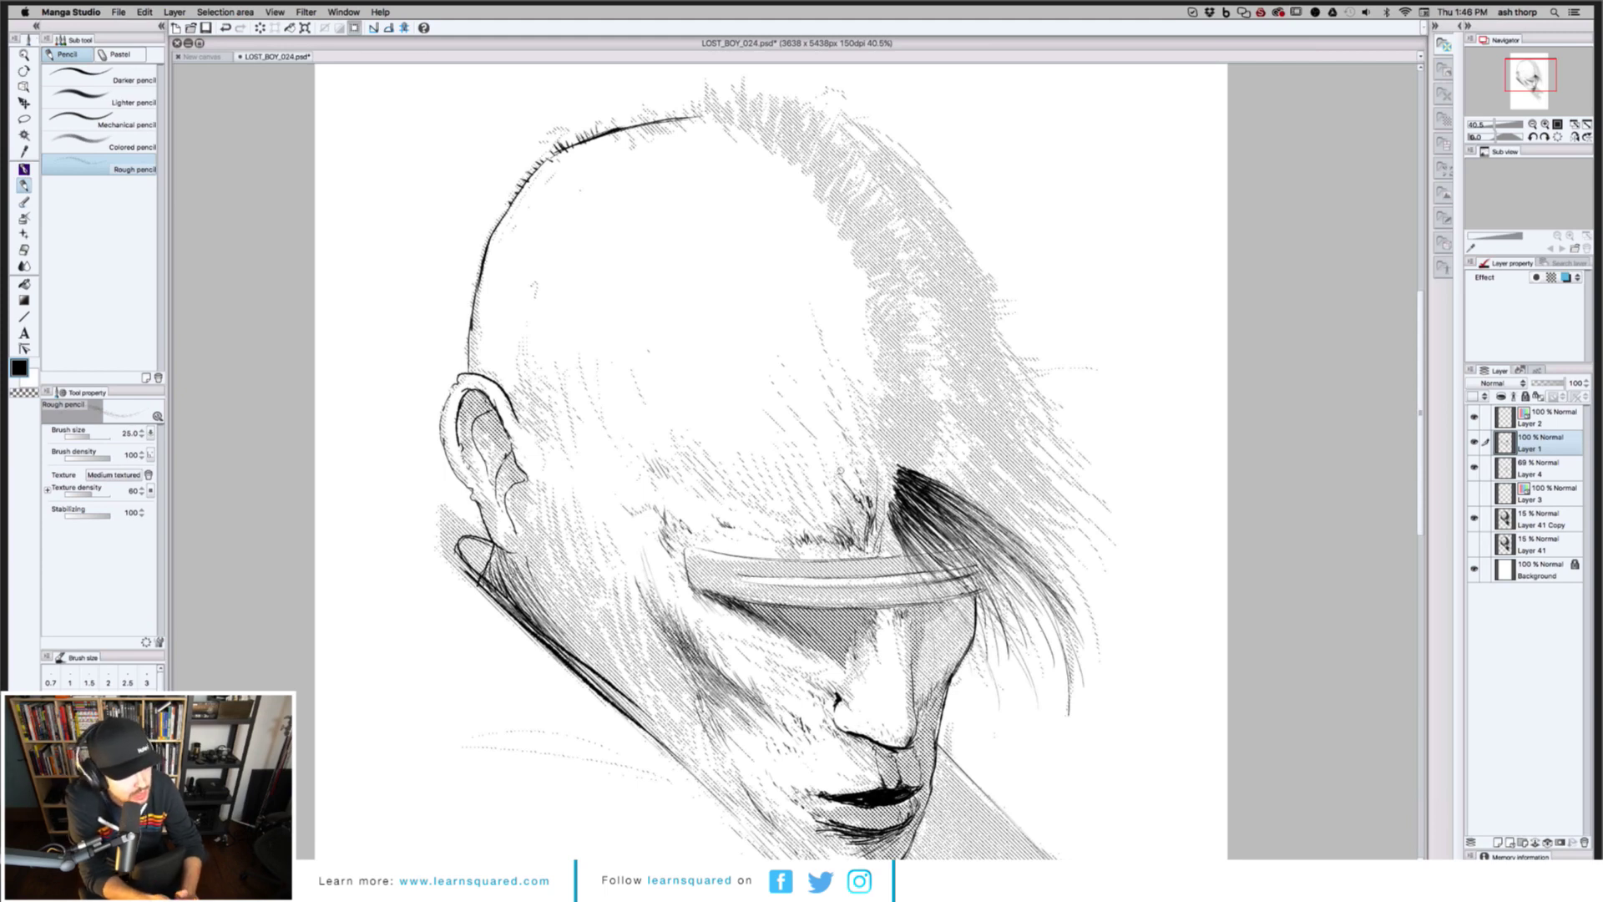
{"action": "key", "text": "b"}
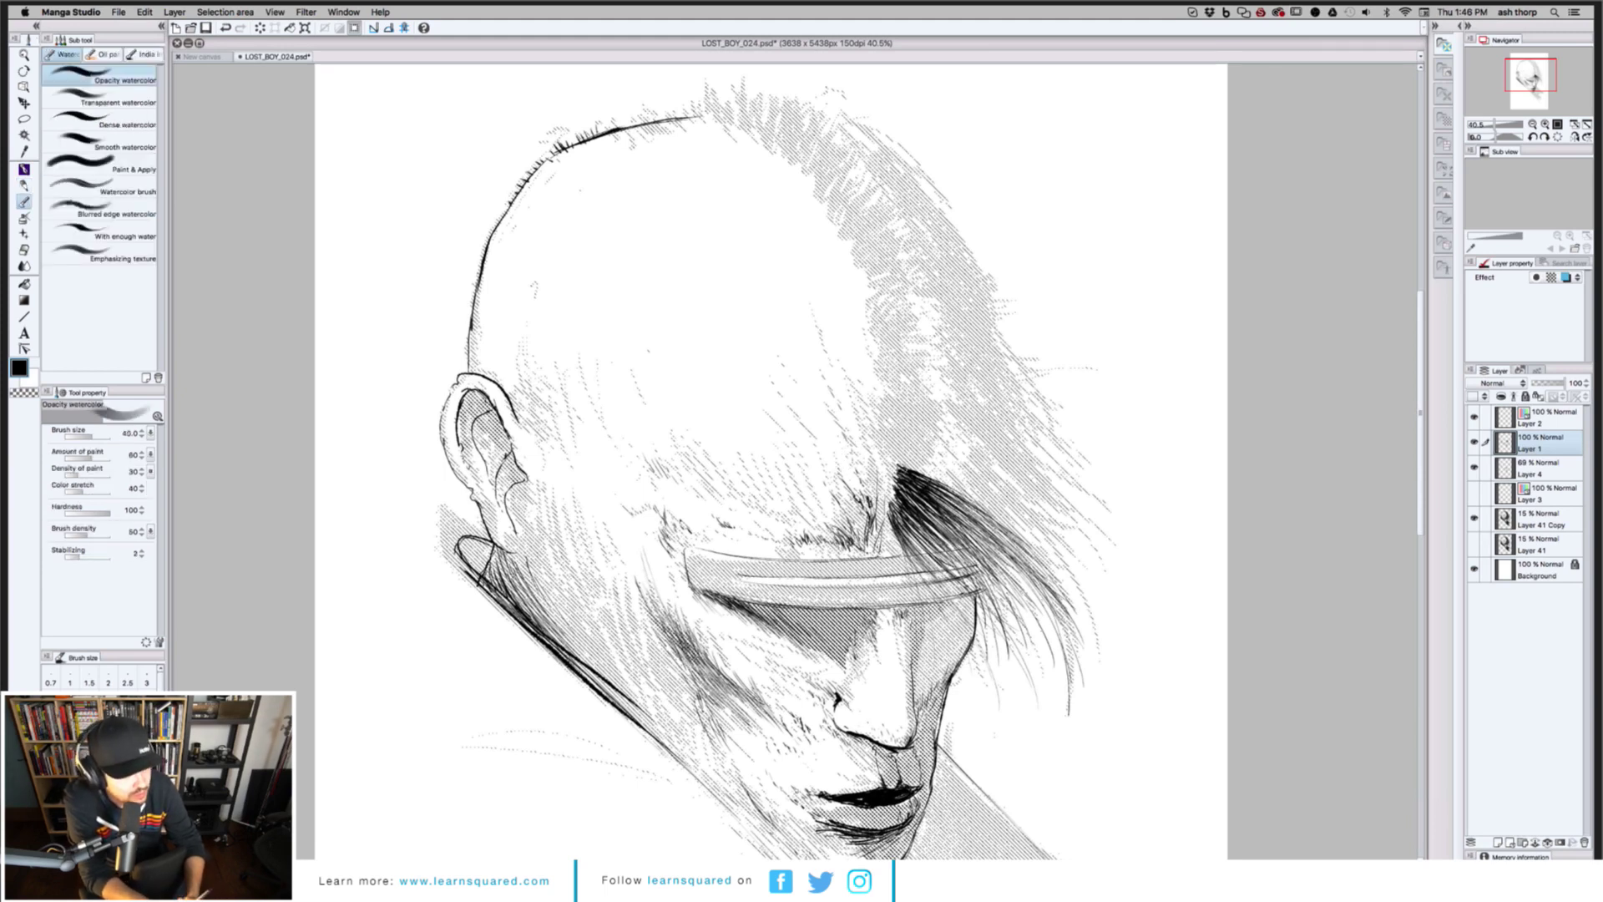
{"action": "key", "text": "super+z"}
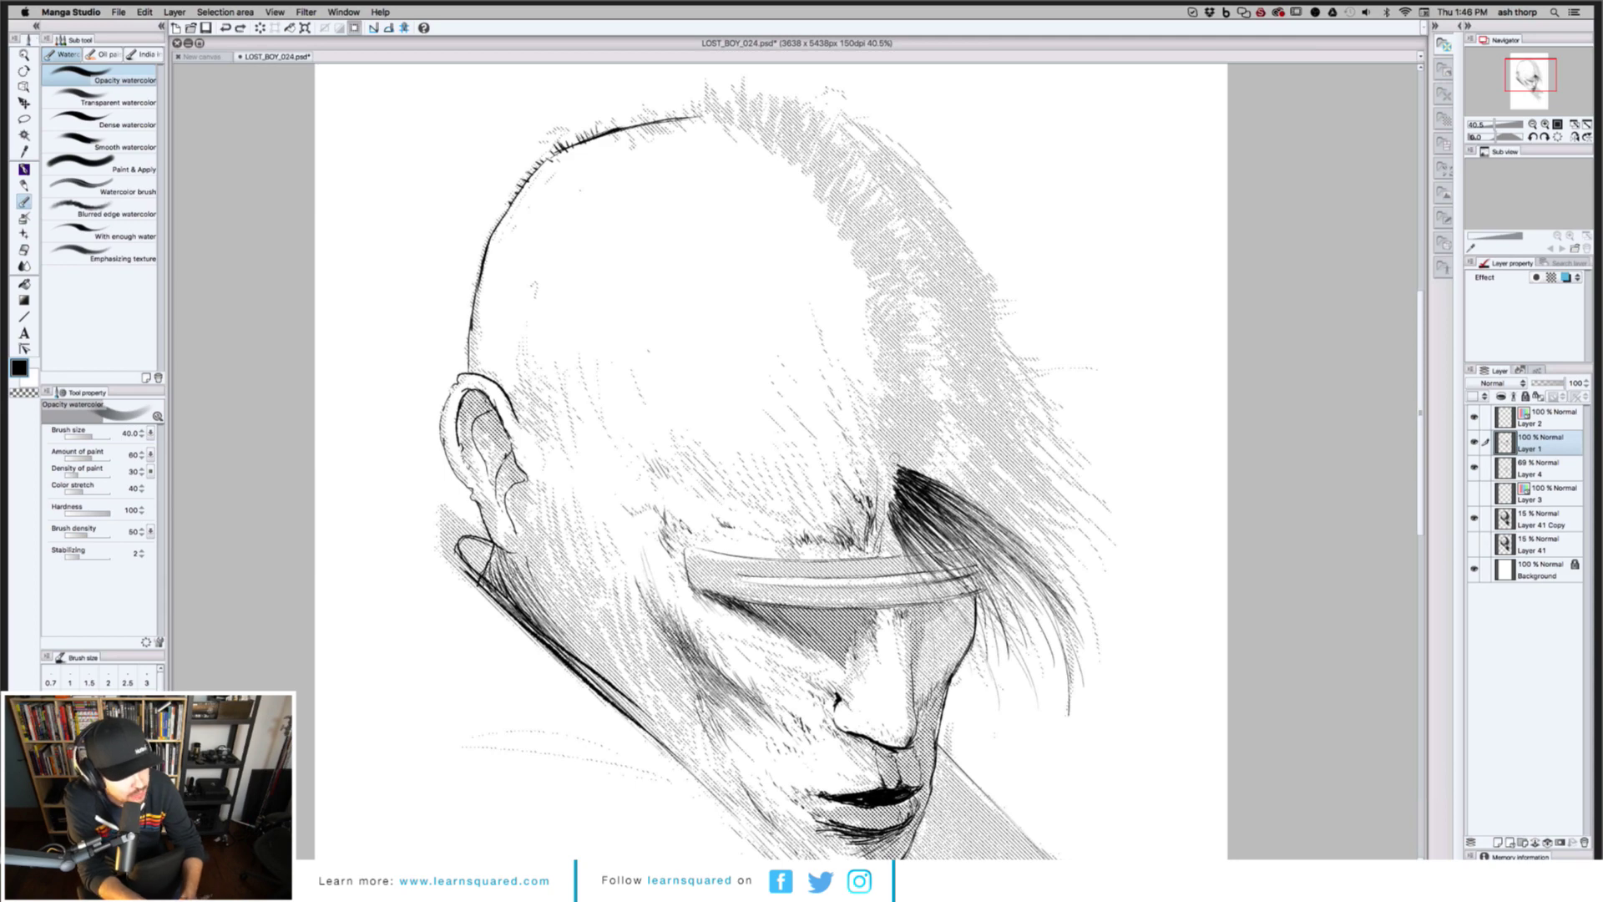
Ink short fine pen strokes in the brow hatching between the blindfold's upper edge and the dark hair lock
{"action": "key", "text": "p"}
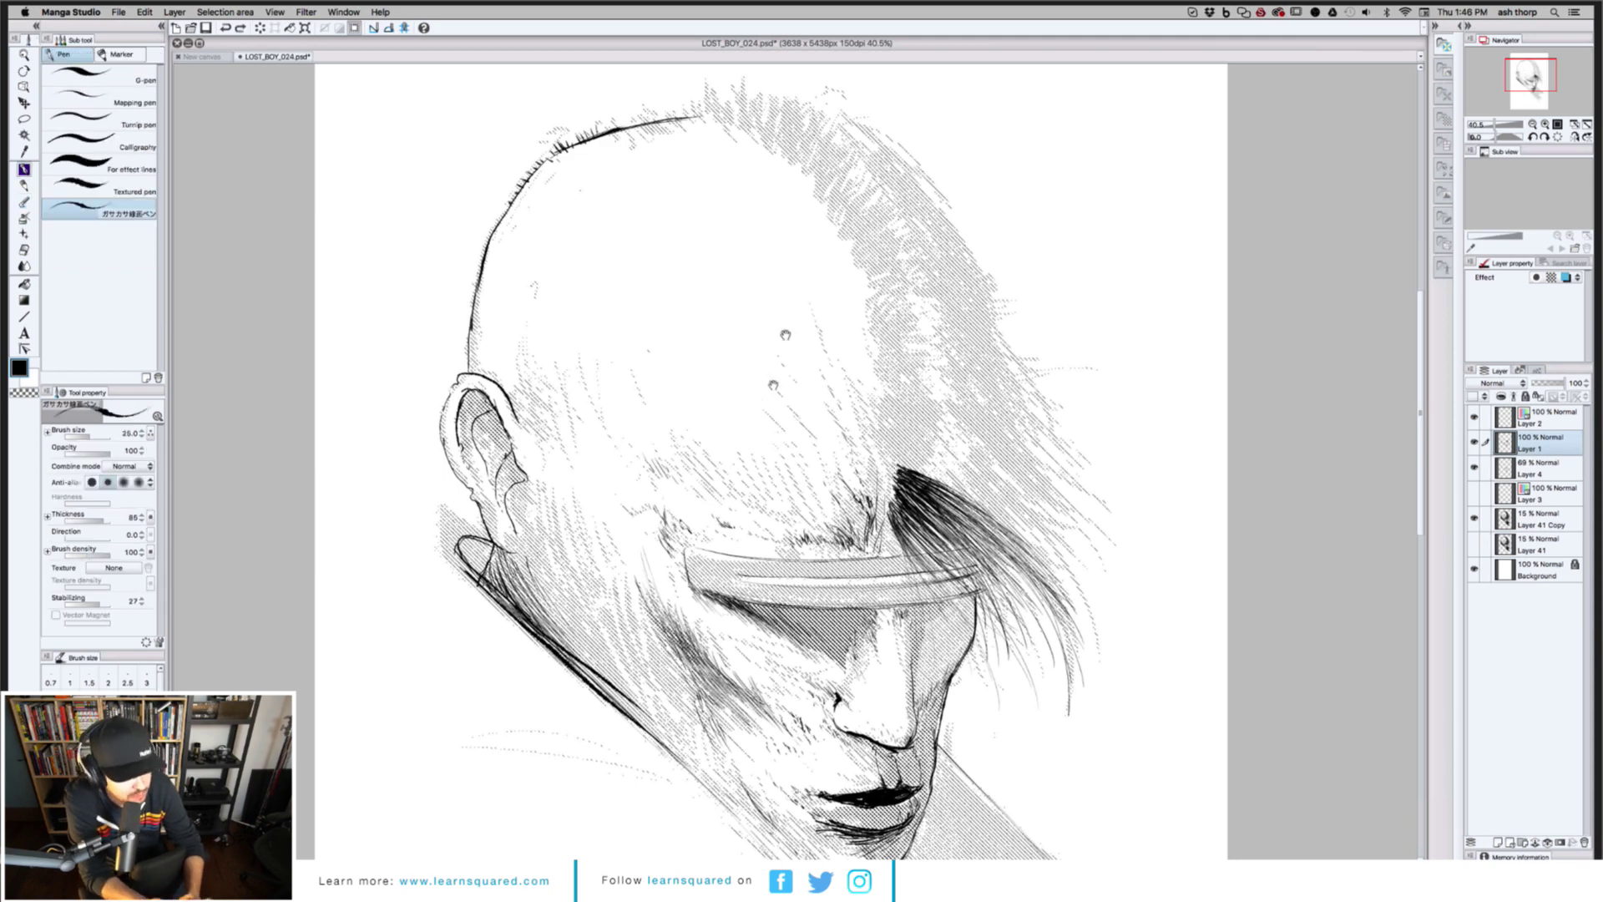
{"action": "scroll", "coordinate": [786, 318], "scroll_direction": "down", "scroll_amount": 3}
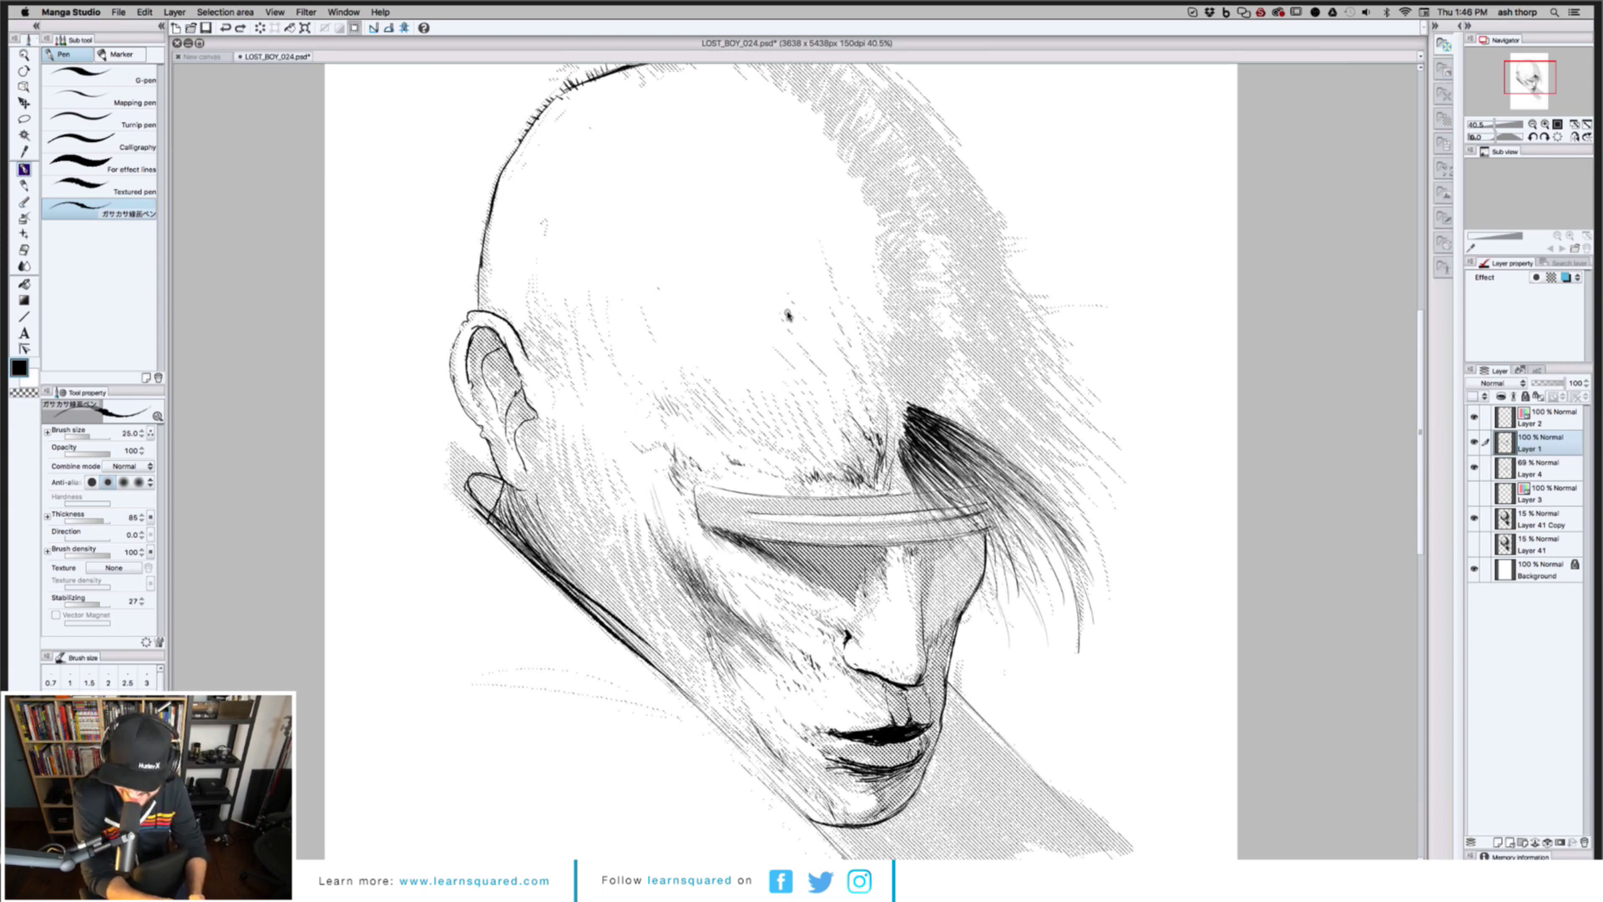
{"action": "left_click_drag", "start_coordinate": [882, 448], "coordinate": [887, 453]}
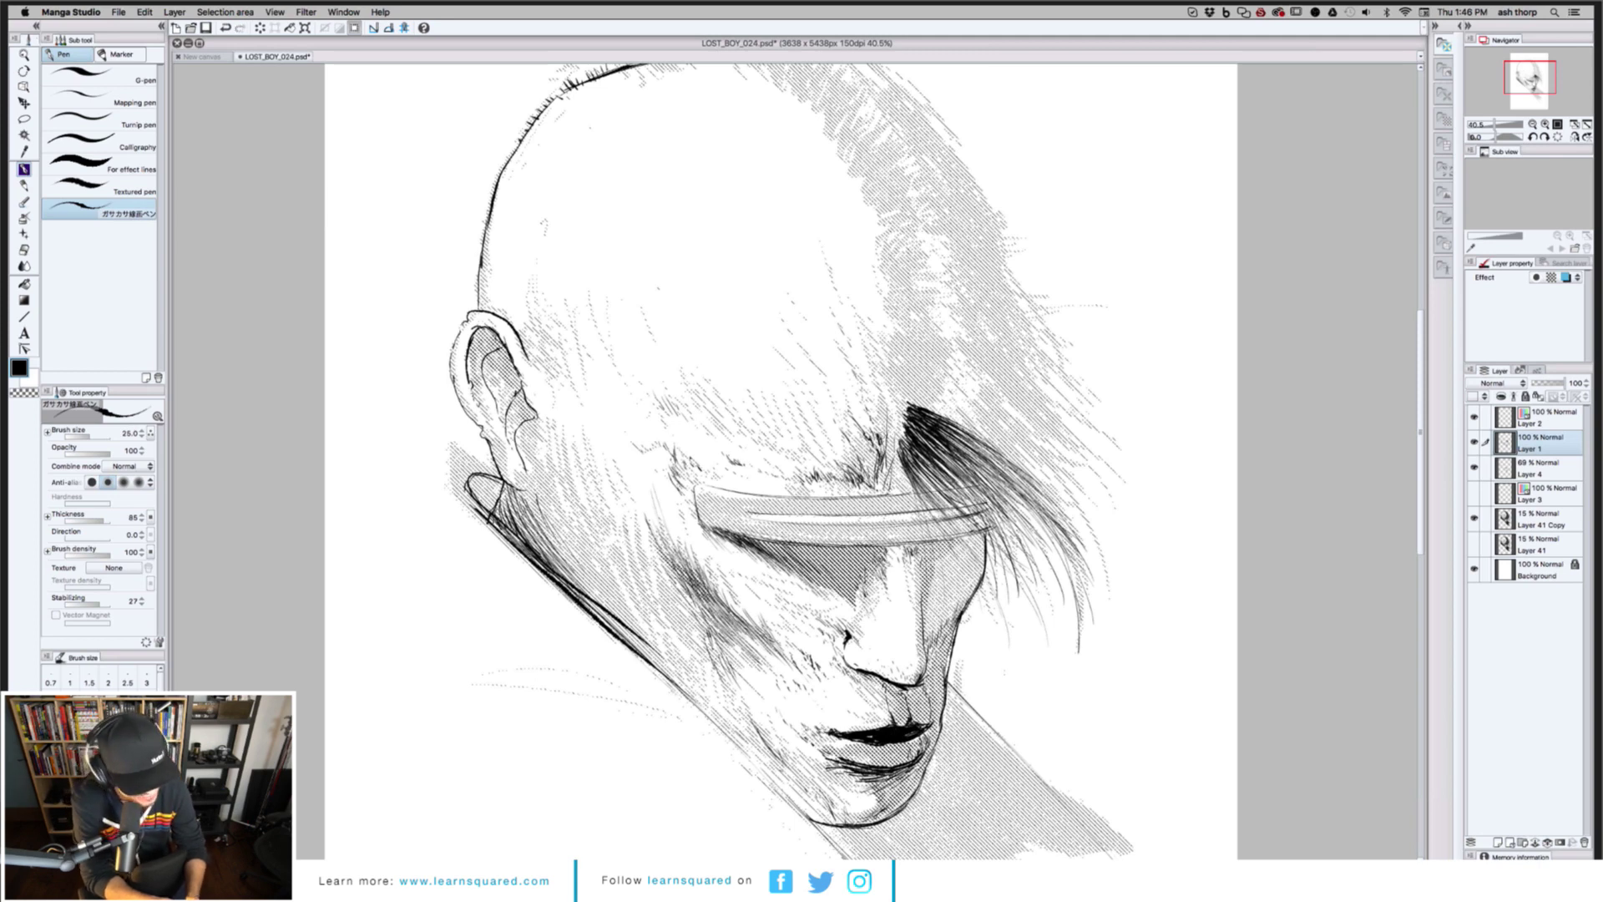
{"action": "key", "text": "e"}
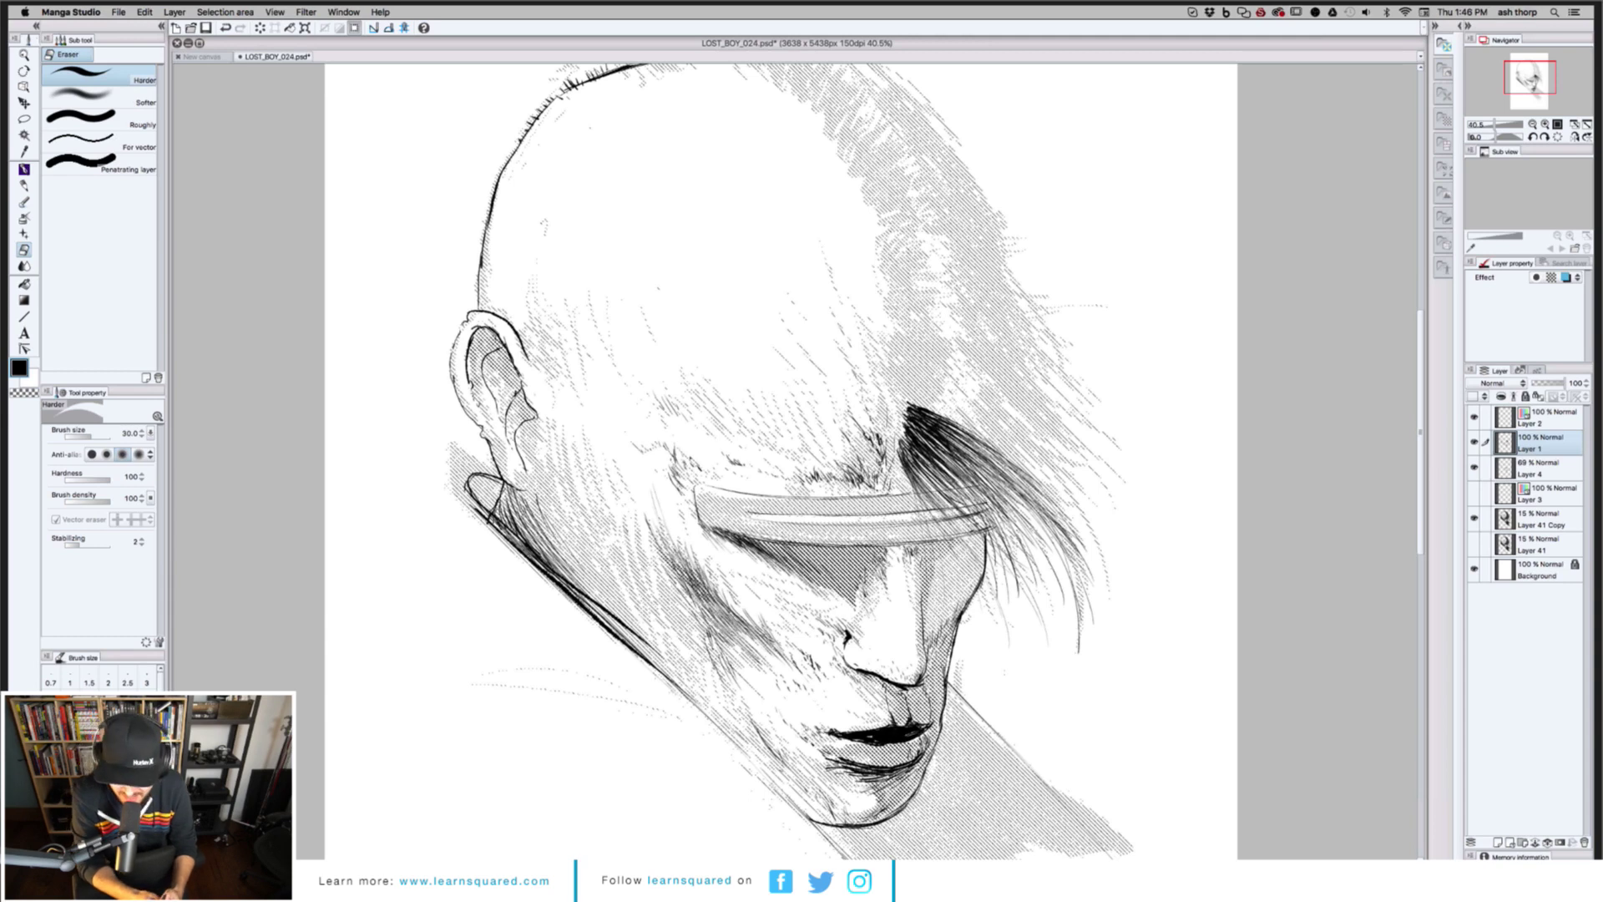
{"action": "key", "text": "b"}
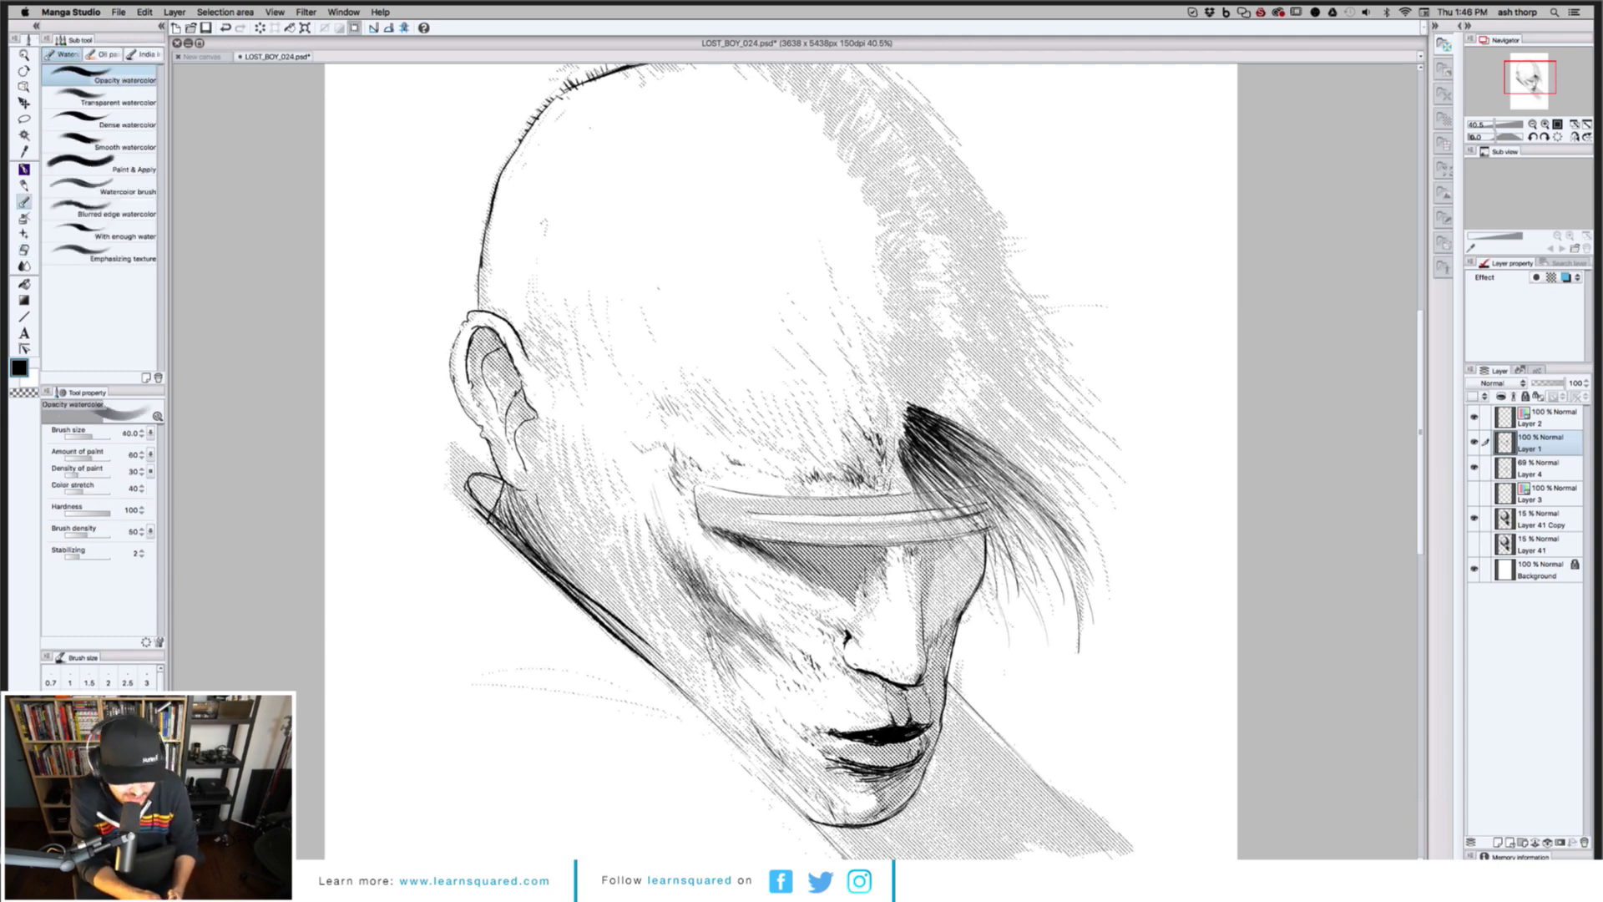
{"action": "key", "text": "p"}
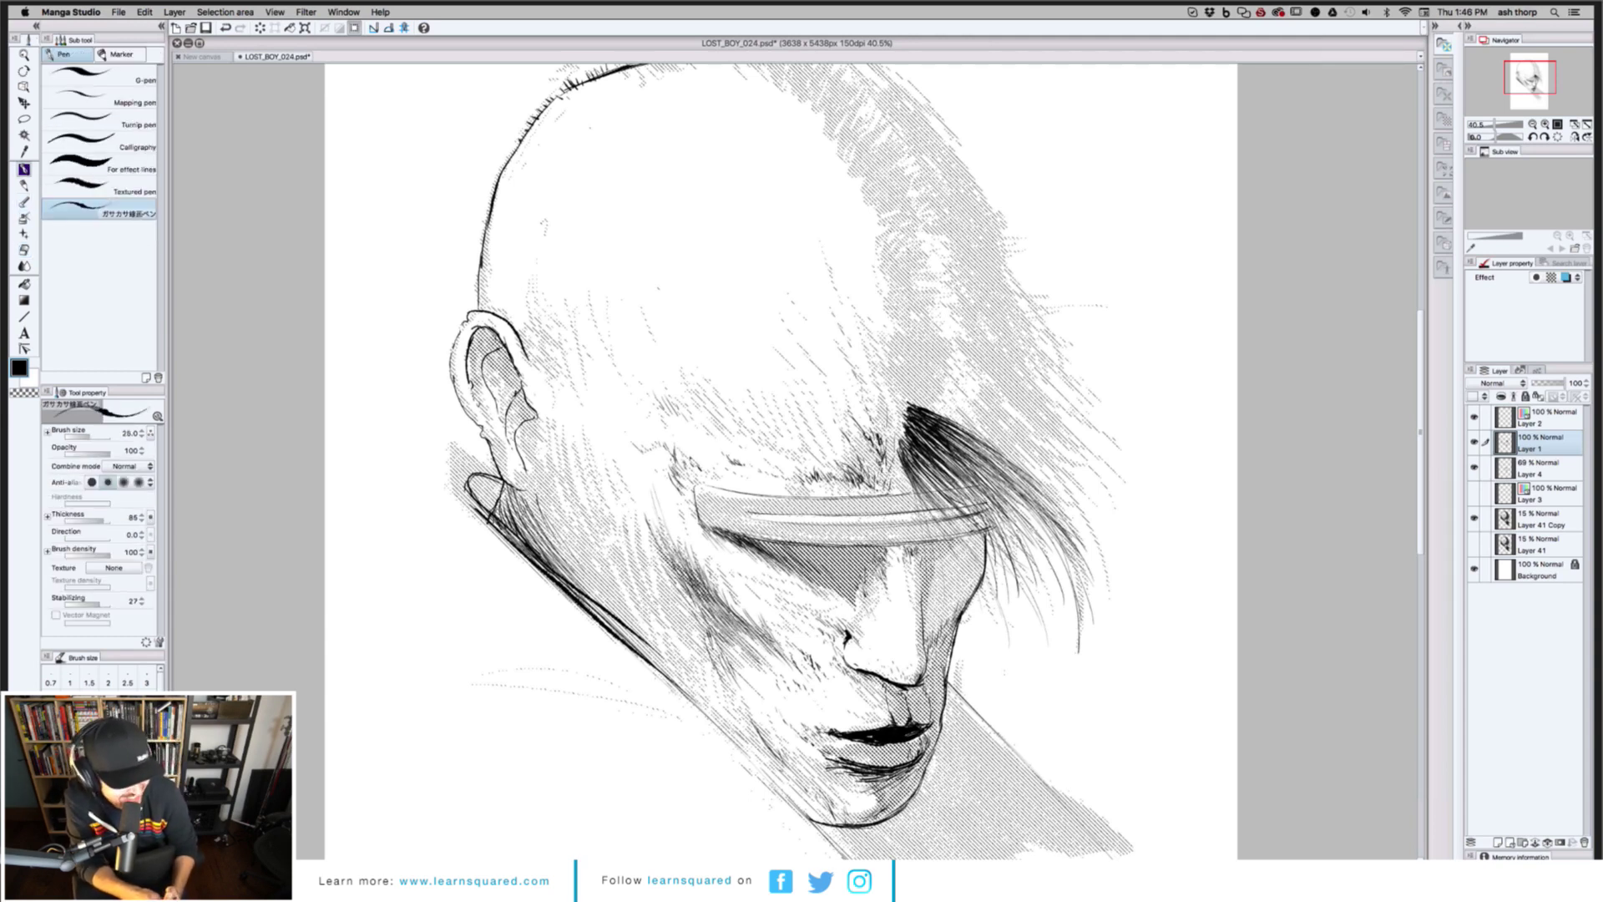
{"action": "left_click_drag", "start_coordinate": [883, 485], "coordinate": [870, 457]}
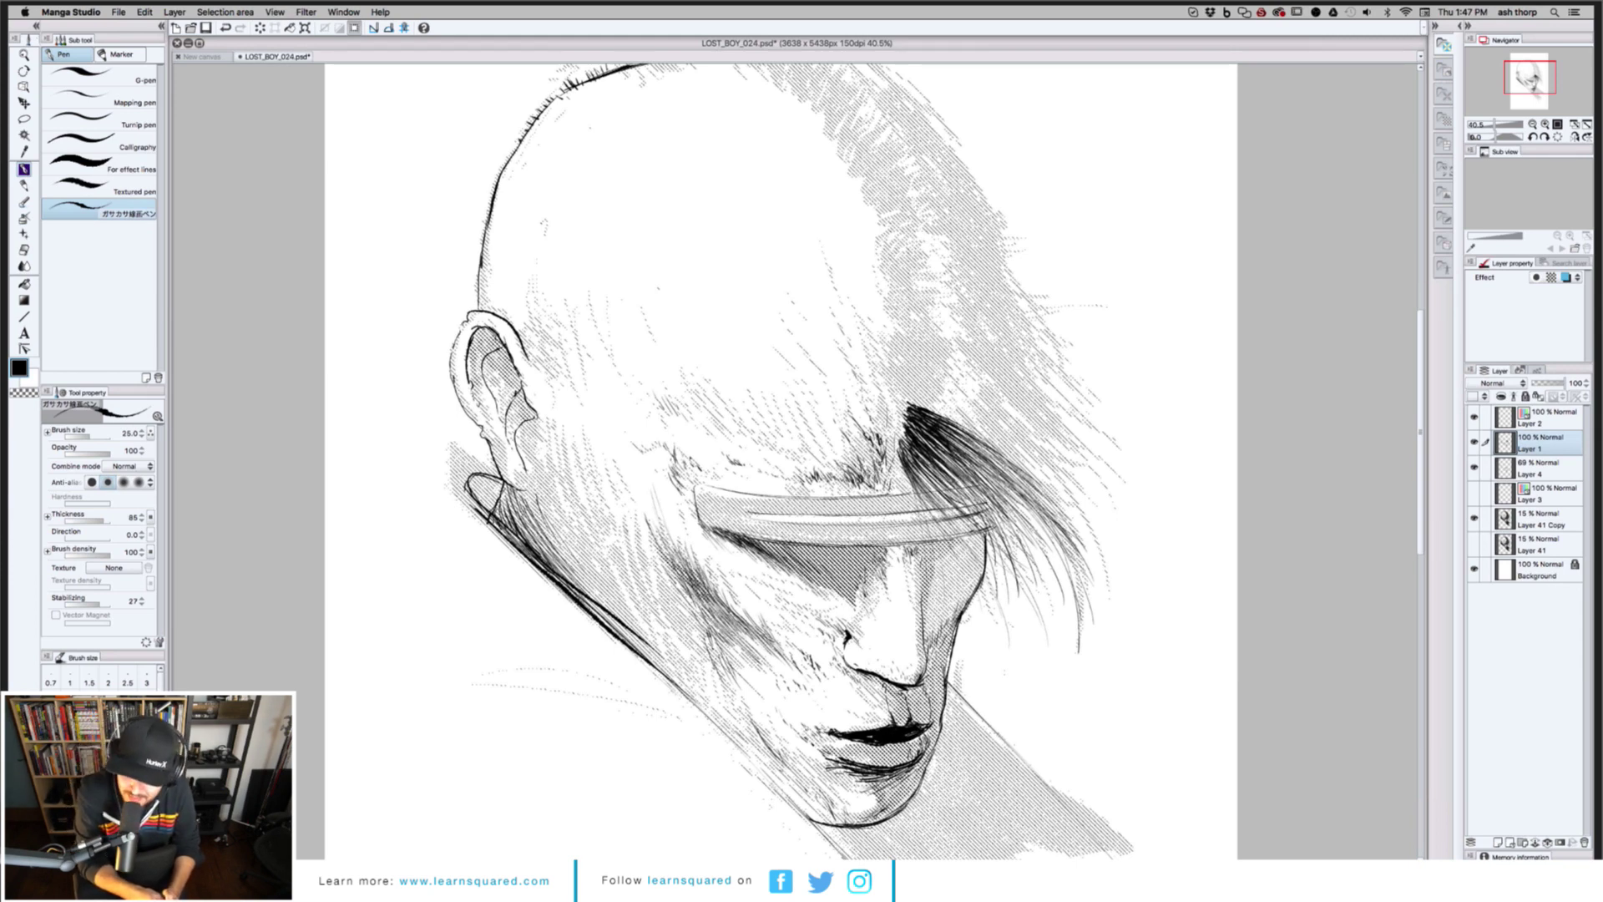
Set the pen's brush size to 17 and ink fine shading strokes on the scalp just in front of the ear
{"action": "key", "text": "bracketleft"}
{"action": "key", "text": "bracketleft"}
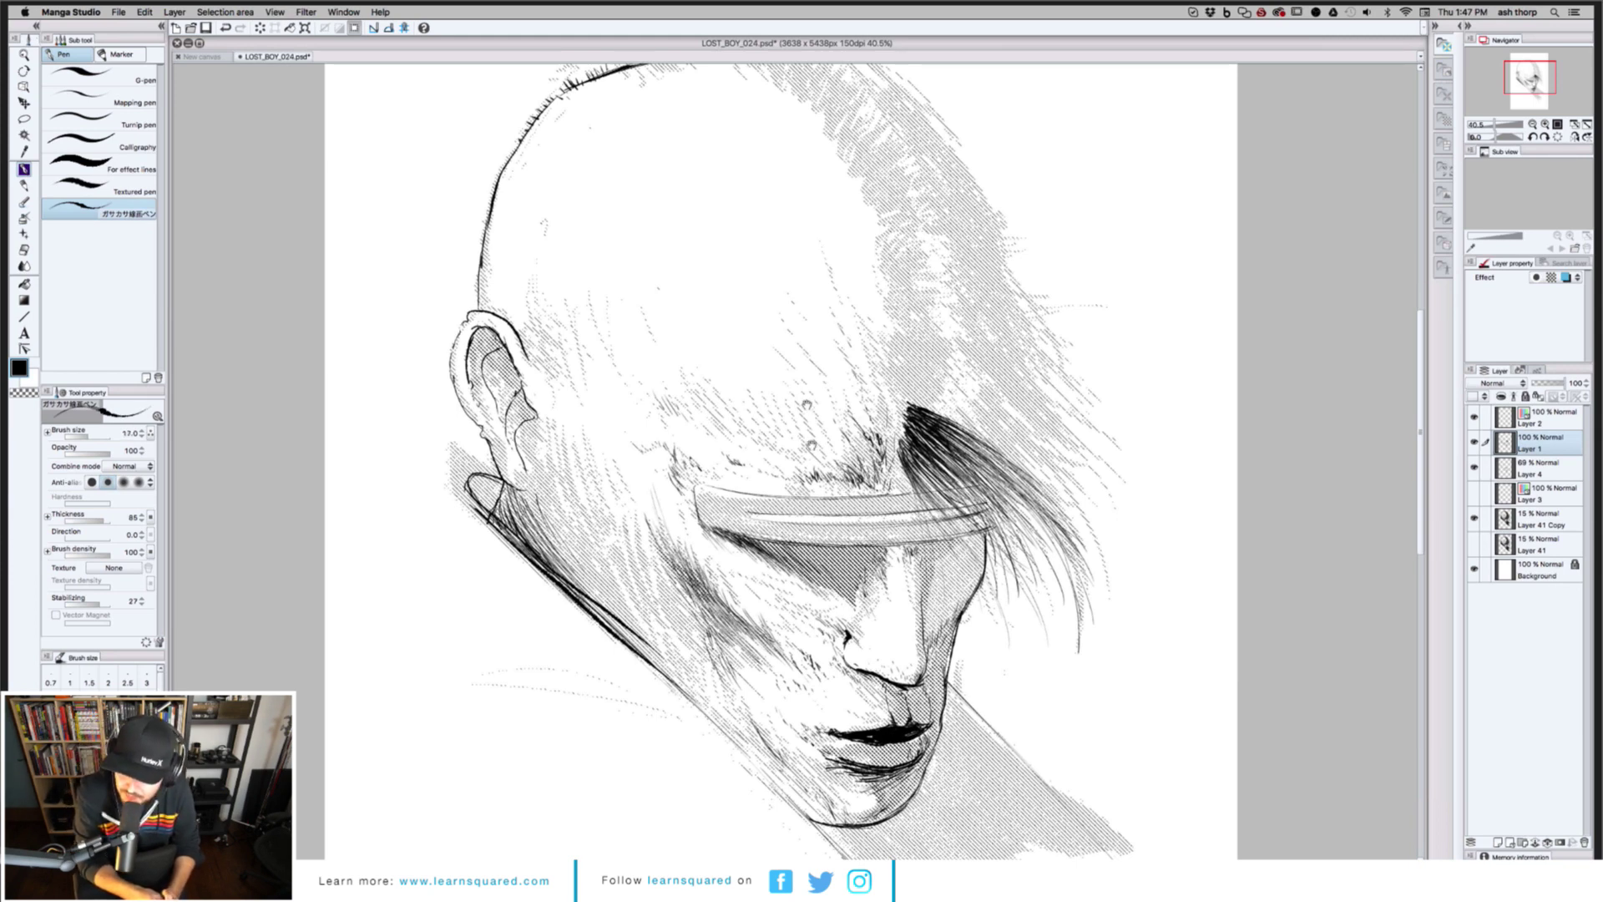
{"action": "scroll", "coordinate": [810, 451], "scroll_direction": "up", "scroll_amount": 2}
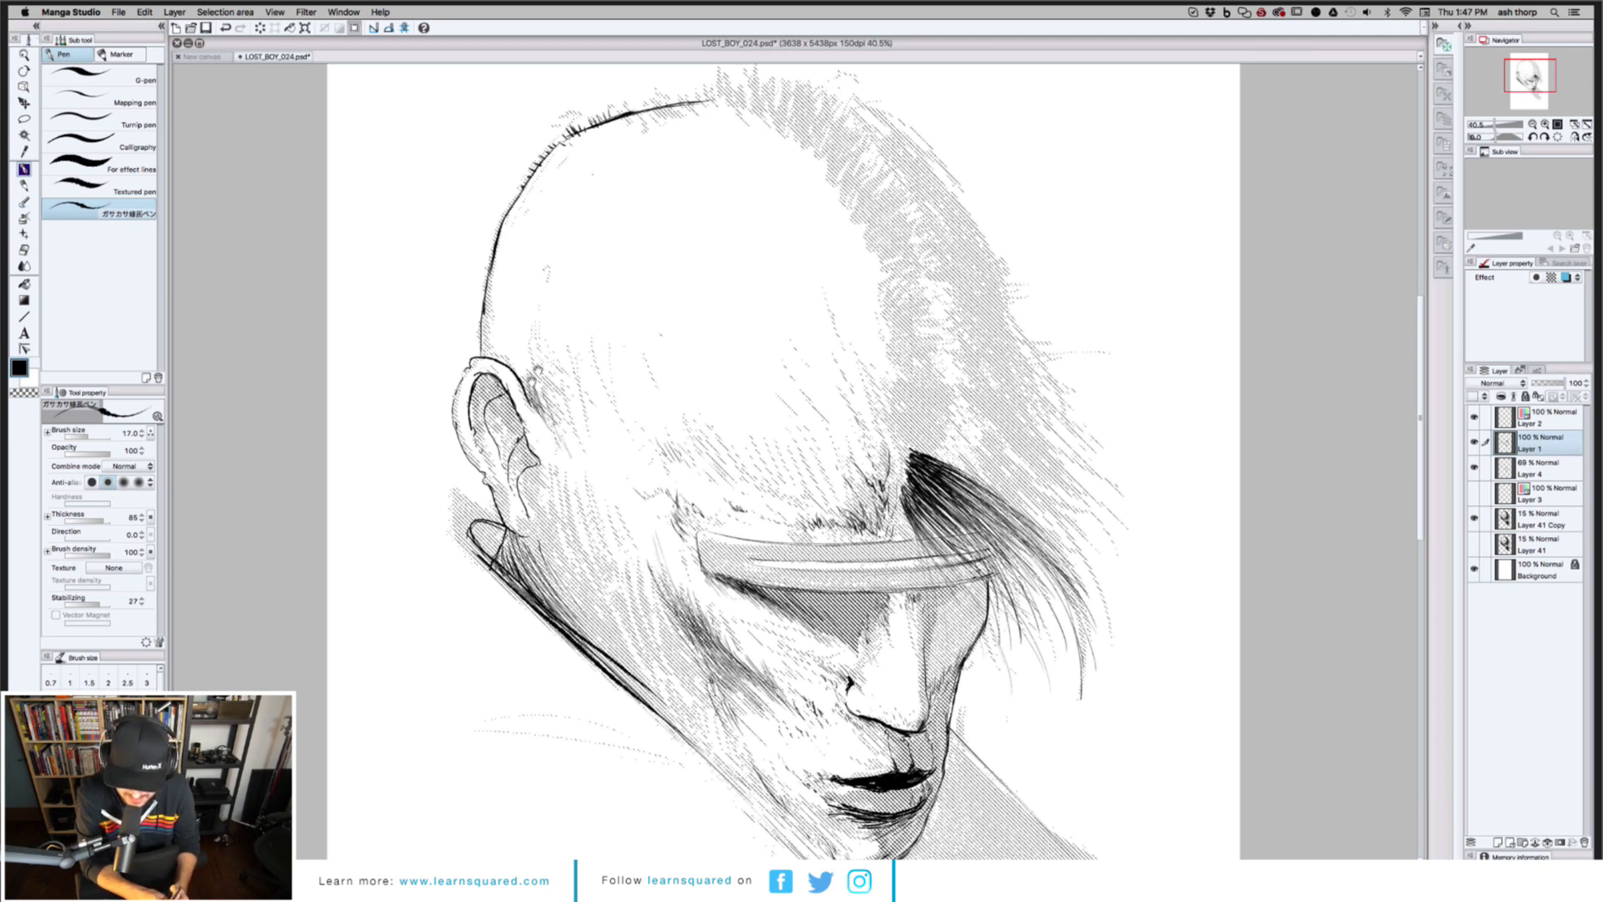
{"action": "left_click_drag", "start_coordinate": [535, 320], "coordinate": [524, 271]}
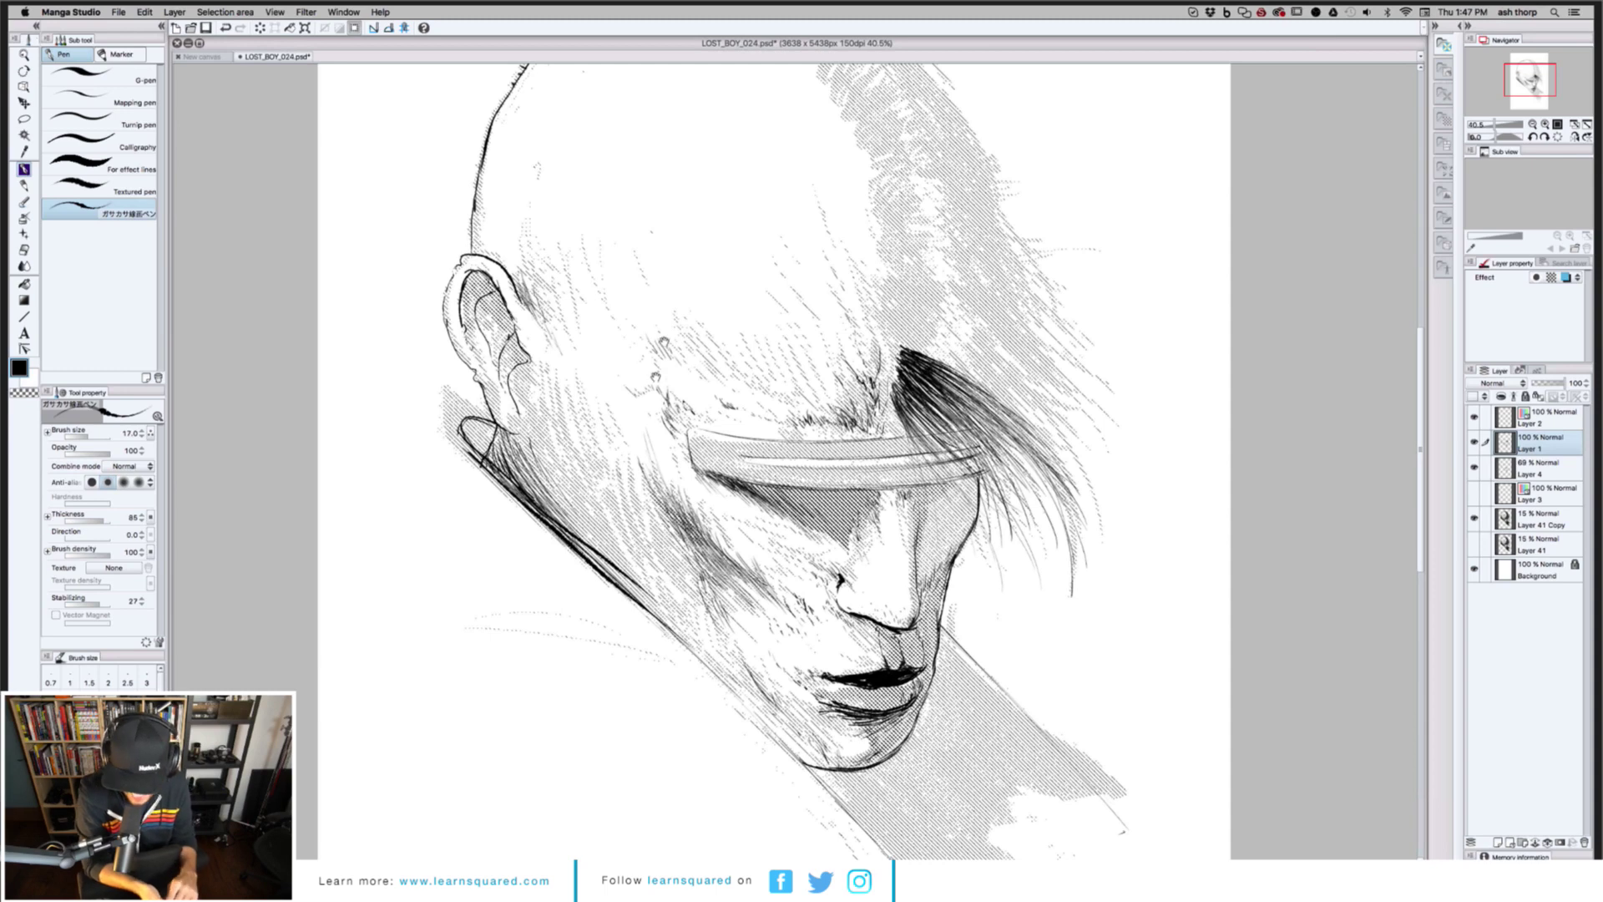
Ink fine strands falling from the base of the dark hair lock across the far end of the blindfold
{"action": "scroll", "coordinate": [662, 341], "scroll_direction": "down", "scroll_amount": 2}
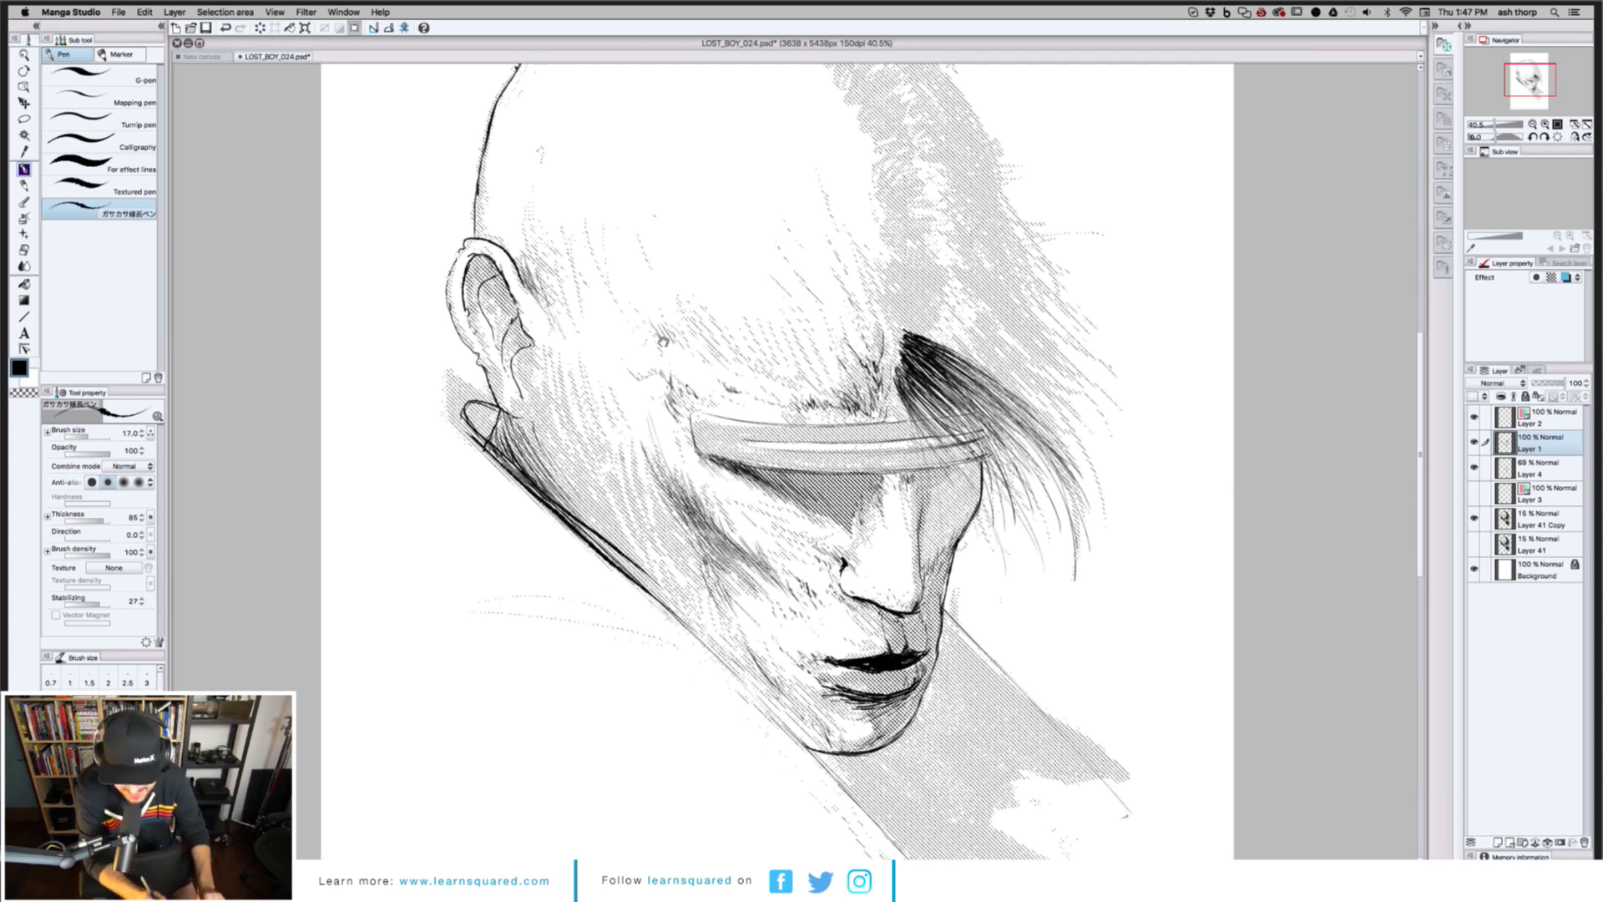
{"action": "scroll", "coordinate": [662, 339], "scroll_direction": "down", "scroll_amount": 2}
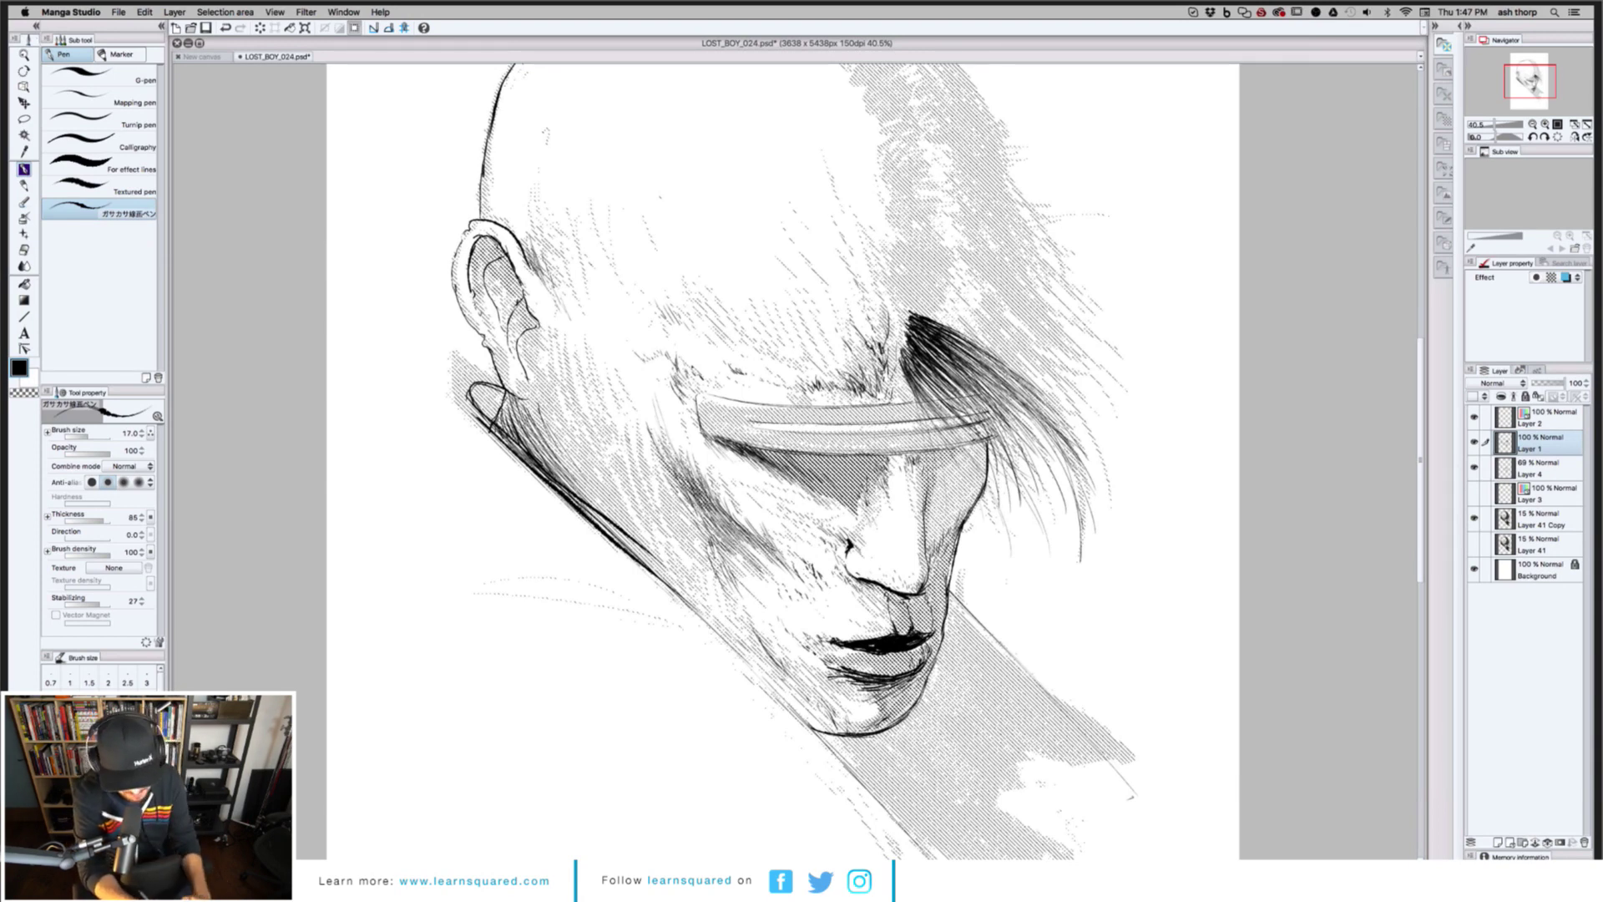
{"action": "mouse_move", "coordinate": [912, 384]}
{"action": "left_mouse_down"}
{"action": "mouse_move", "coordinate": [979, 467]}
{"action": "mouse_move", "coordinate": [947, 478]}
{"action": "left_mouse_up"}
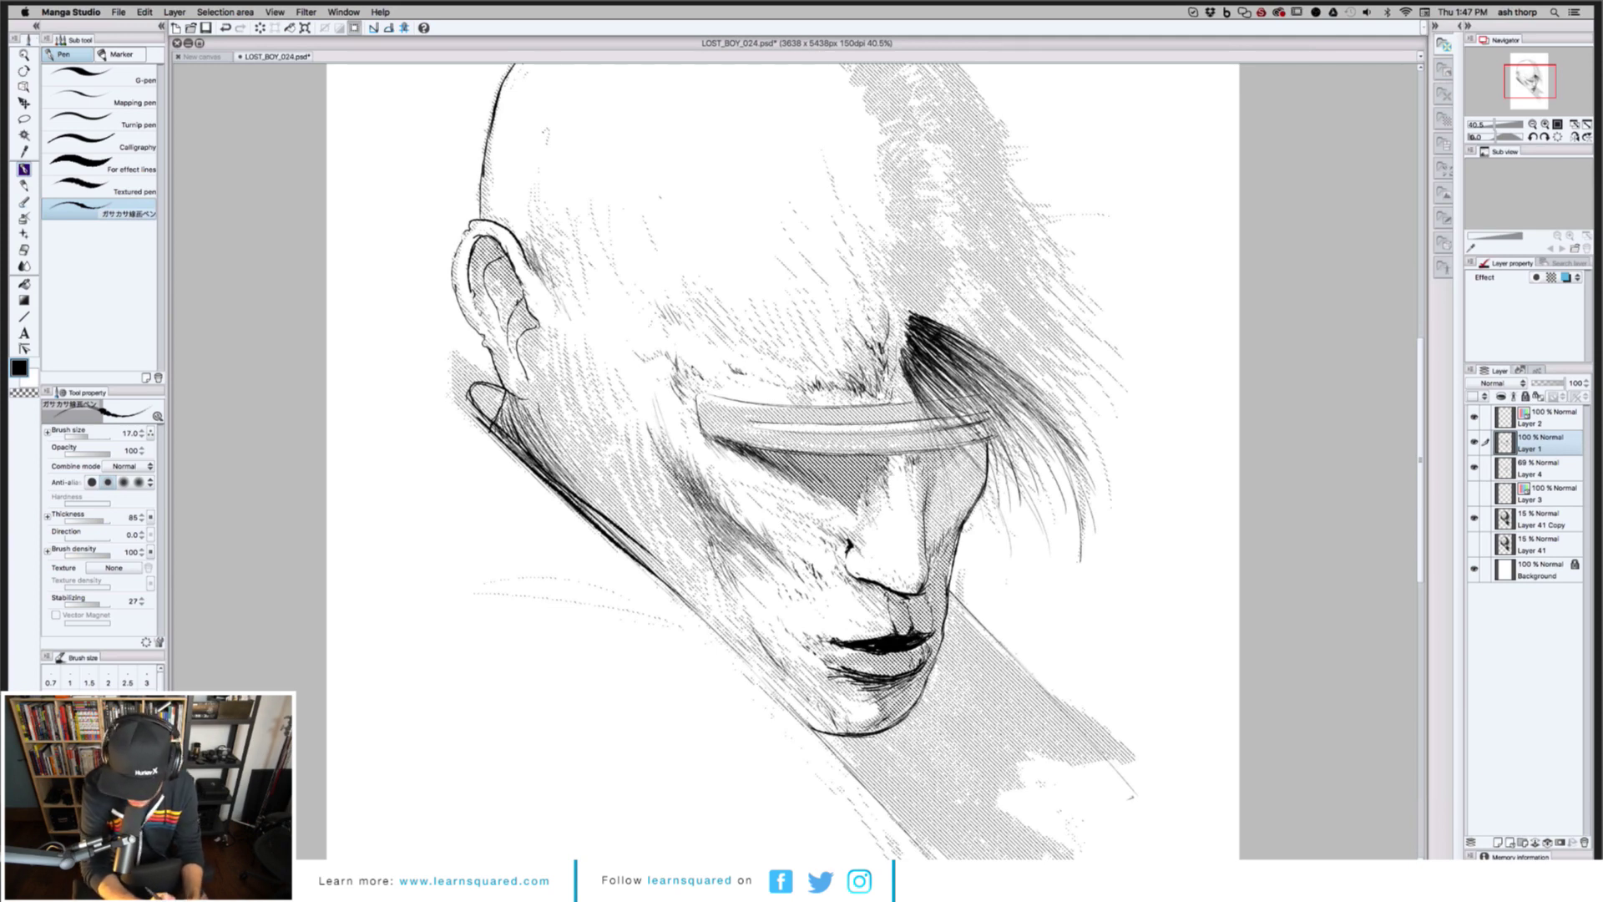
{"action": "left_click_drag", "start_coordinate": [906, 386], "coordinate": [947, 493]}
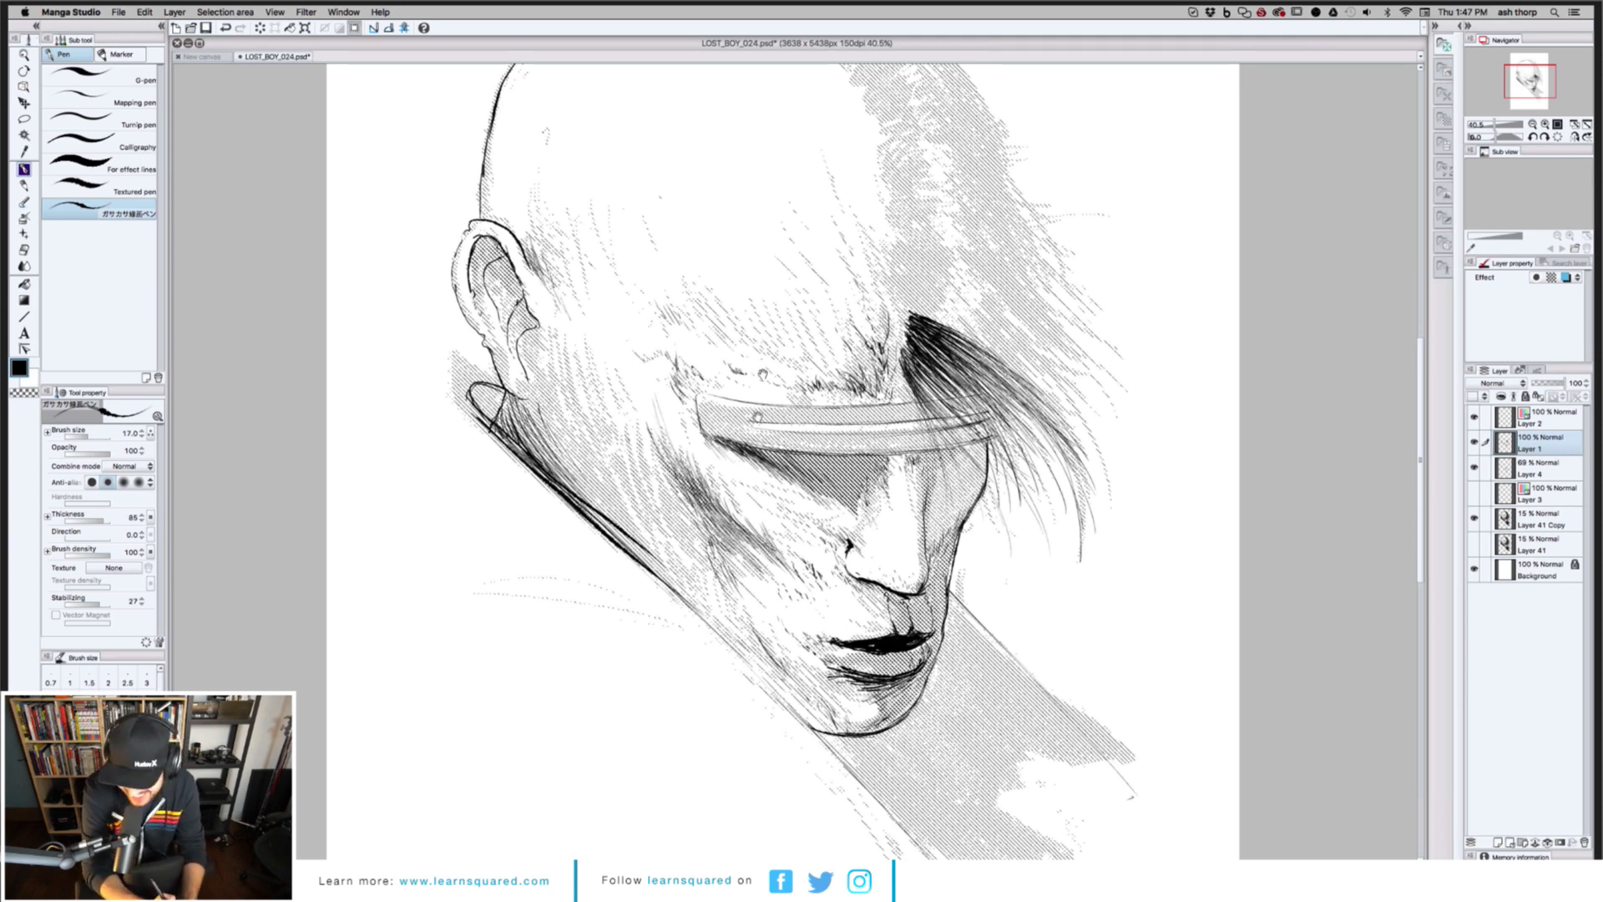
Examine the hatching across the forehead, brow, hair lock and blindfold
{"action": "left_click_drag", "start_coordinate": [762, 373], "coordinate": [752, 455]}
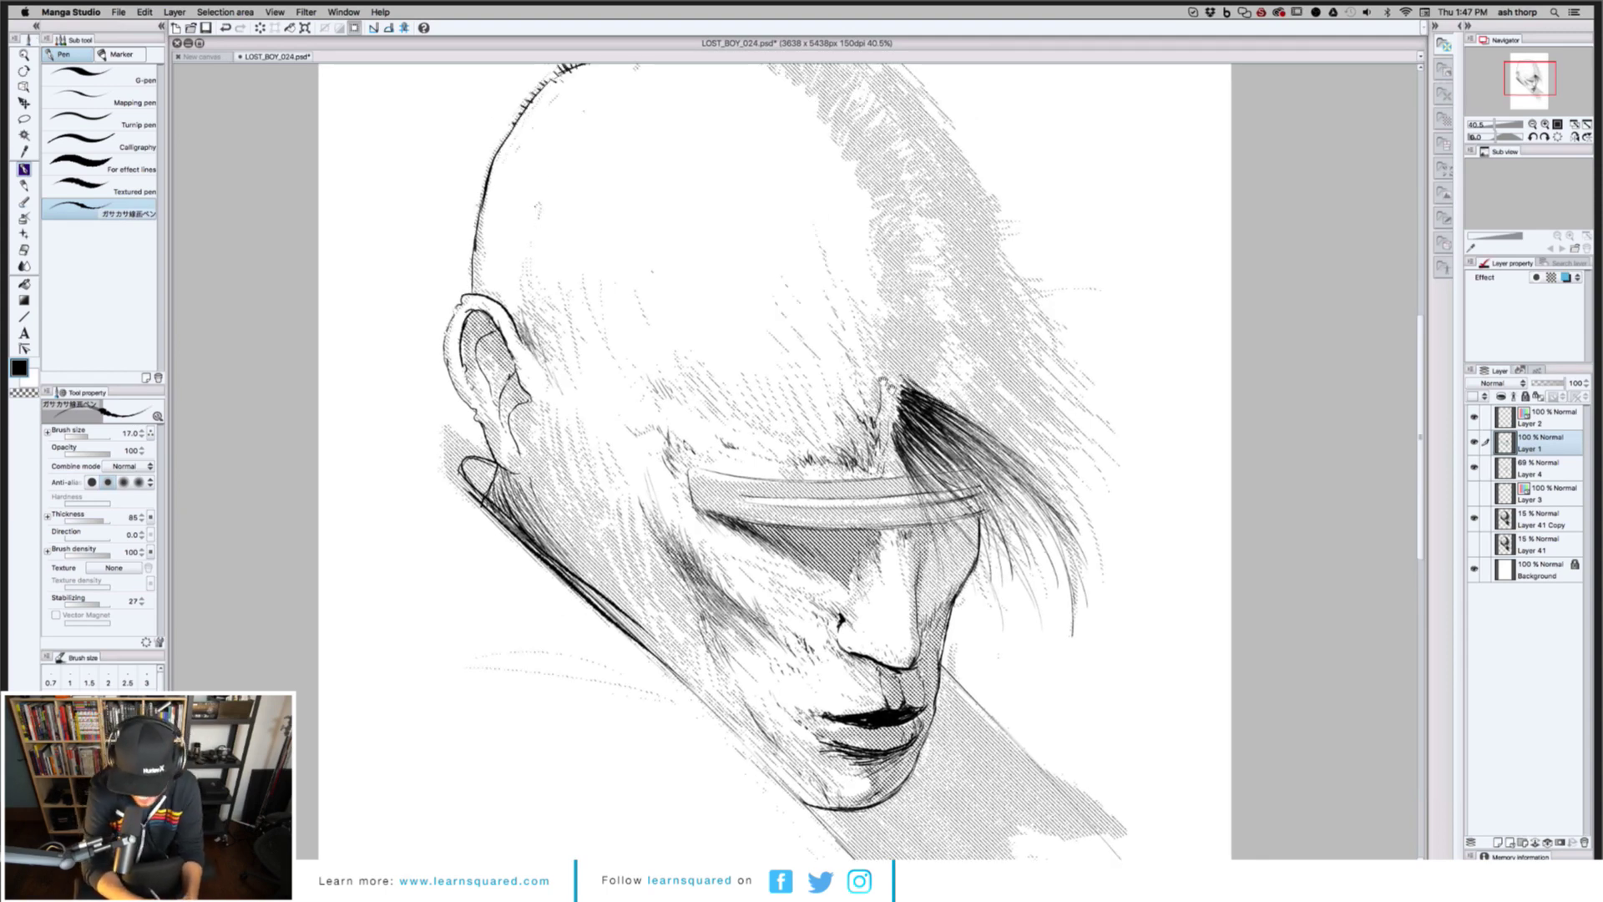
{"action": "scroll", "coordinate": [858, 371], "scroll_direction": "right", "scroll_amount": 2}
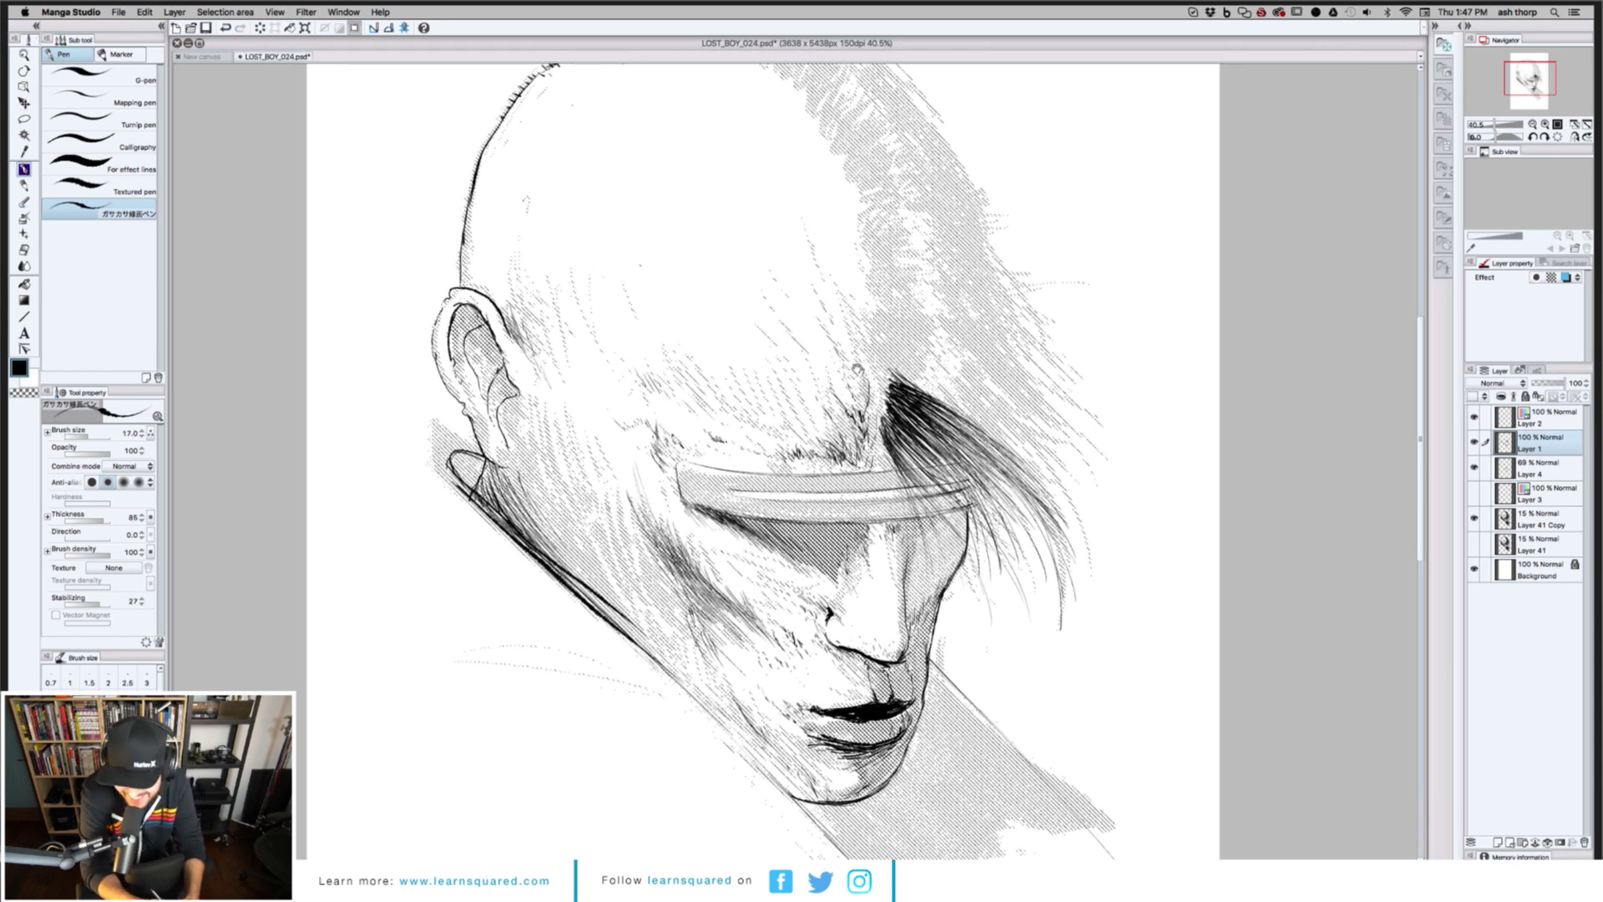
{"action": "scroll", "coordinate": [810, 349], "scroll_direction": "right", "scroll_amount": 2}
{"action": "scroll", "coordinate": [806, 371], "scroll_direction": "up", "scroll_amount": 2}
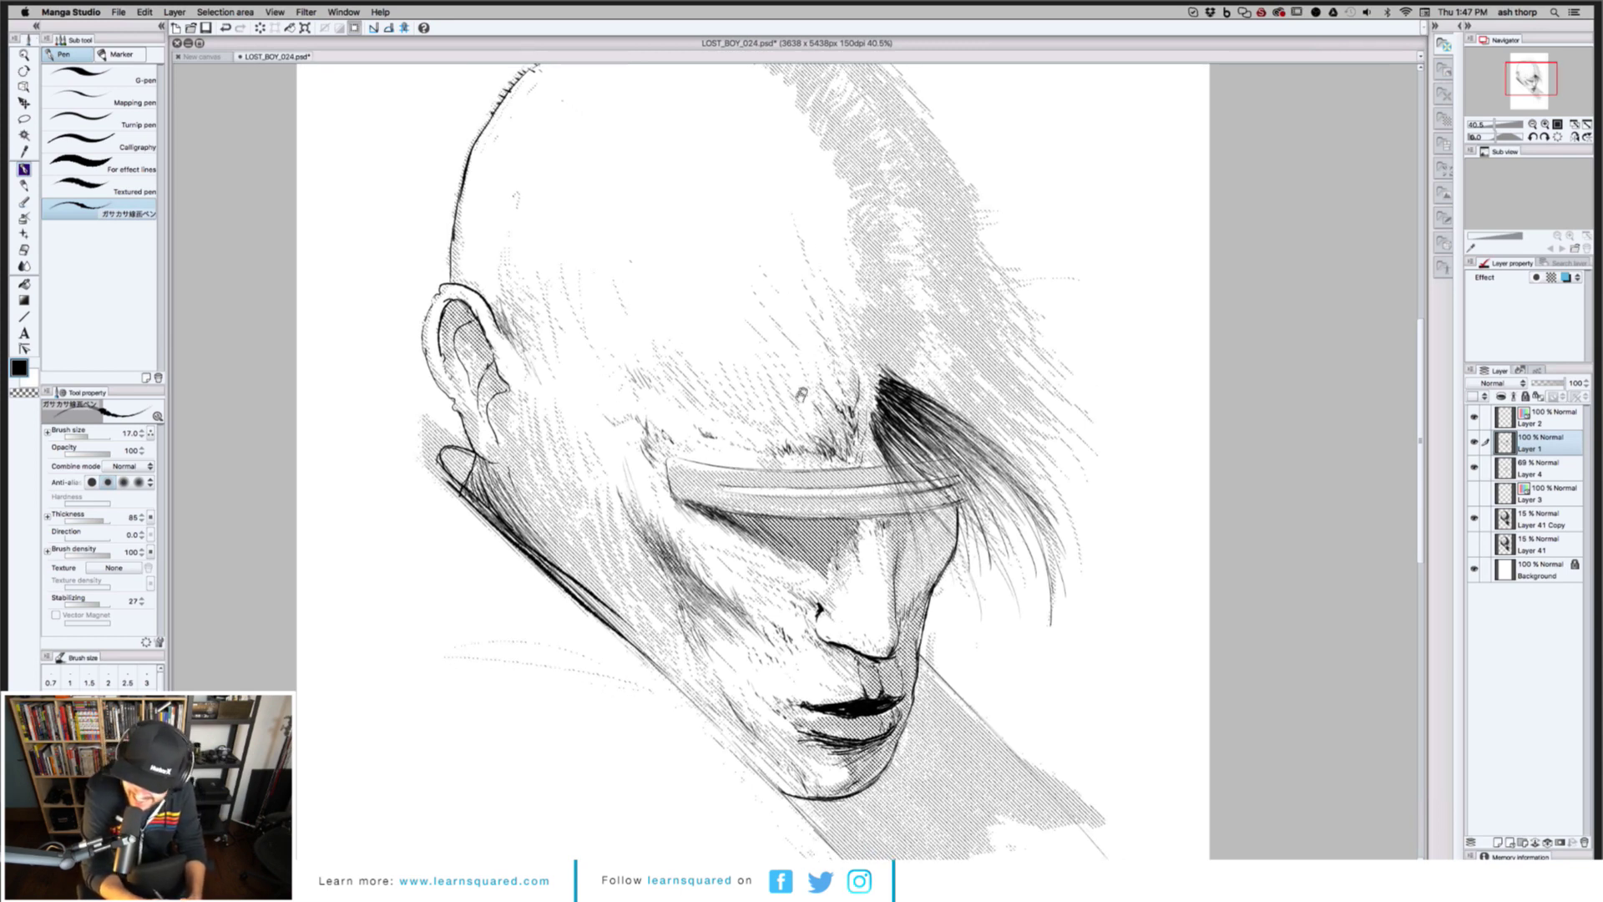
{"action": "scroll", "coordinate": [801, 393], "scroll_direction": "up", "scroll_amount": 4}
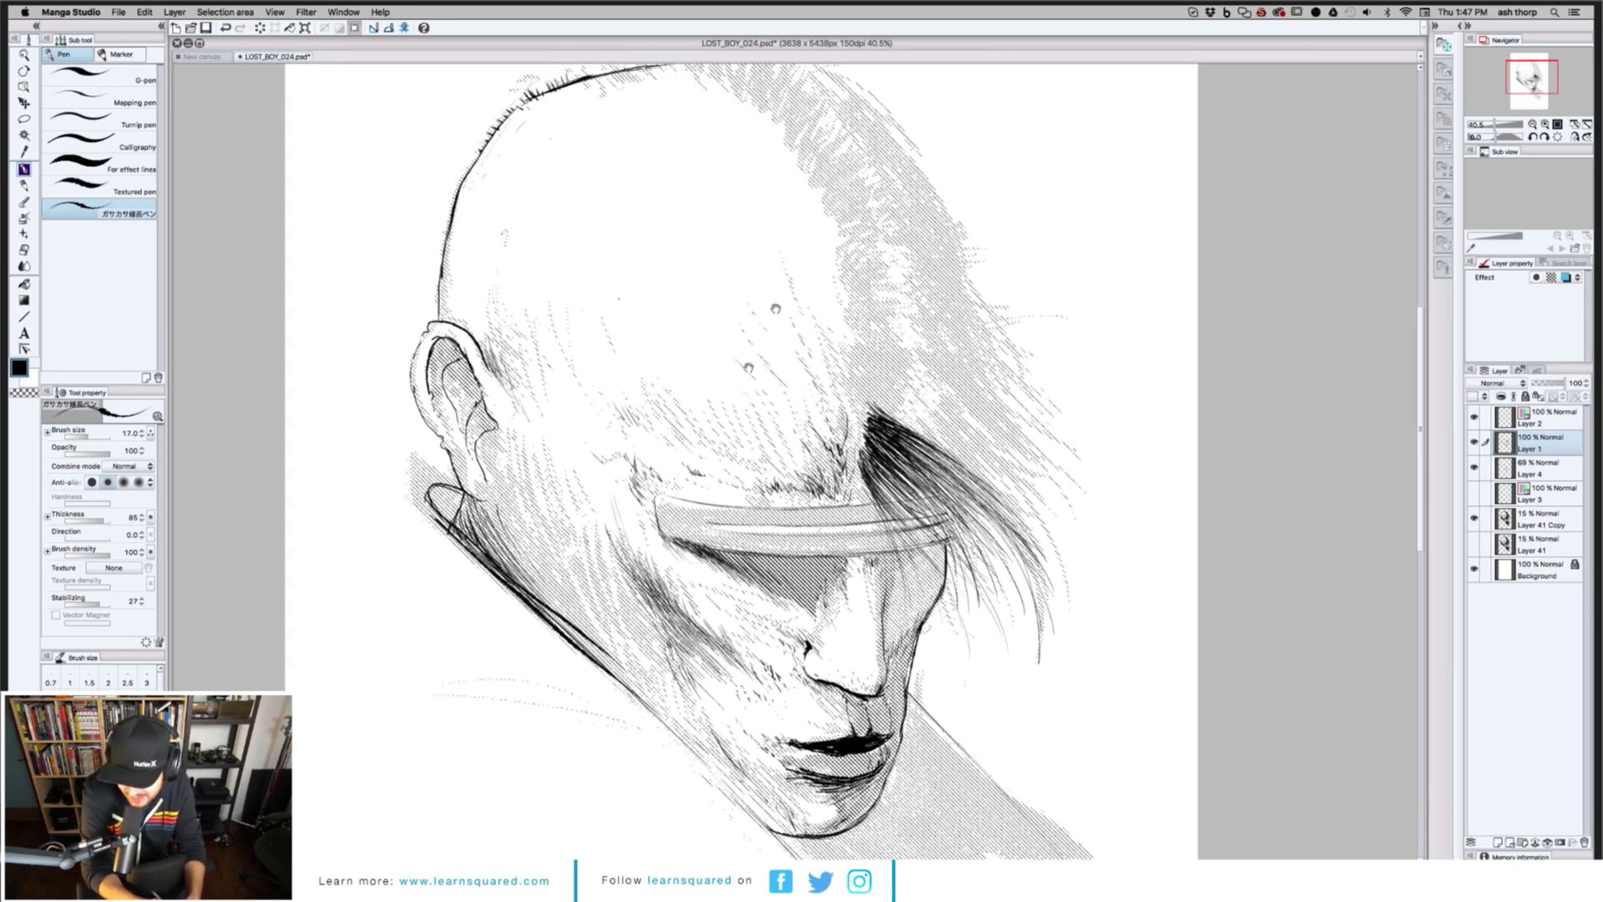
{"action": "scroll", "coordinate": [775, 256], "scroll_direction": "down", "scroll_amount": 3}
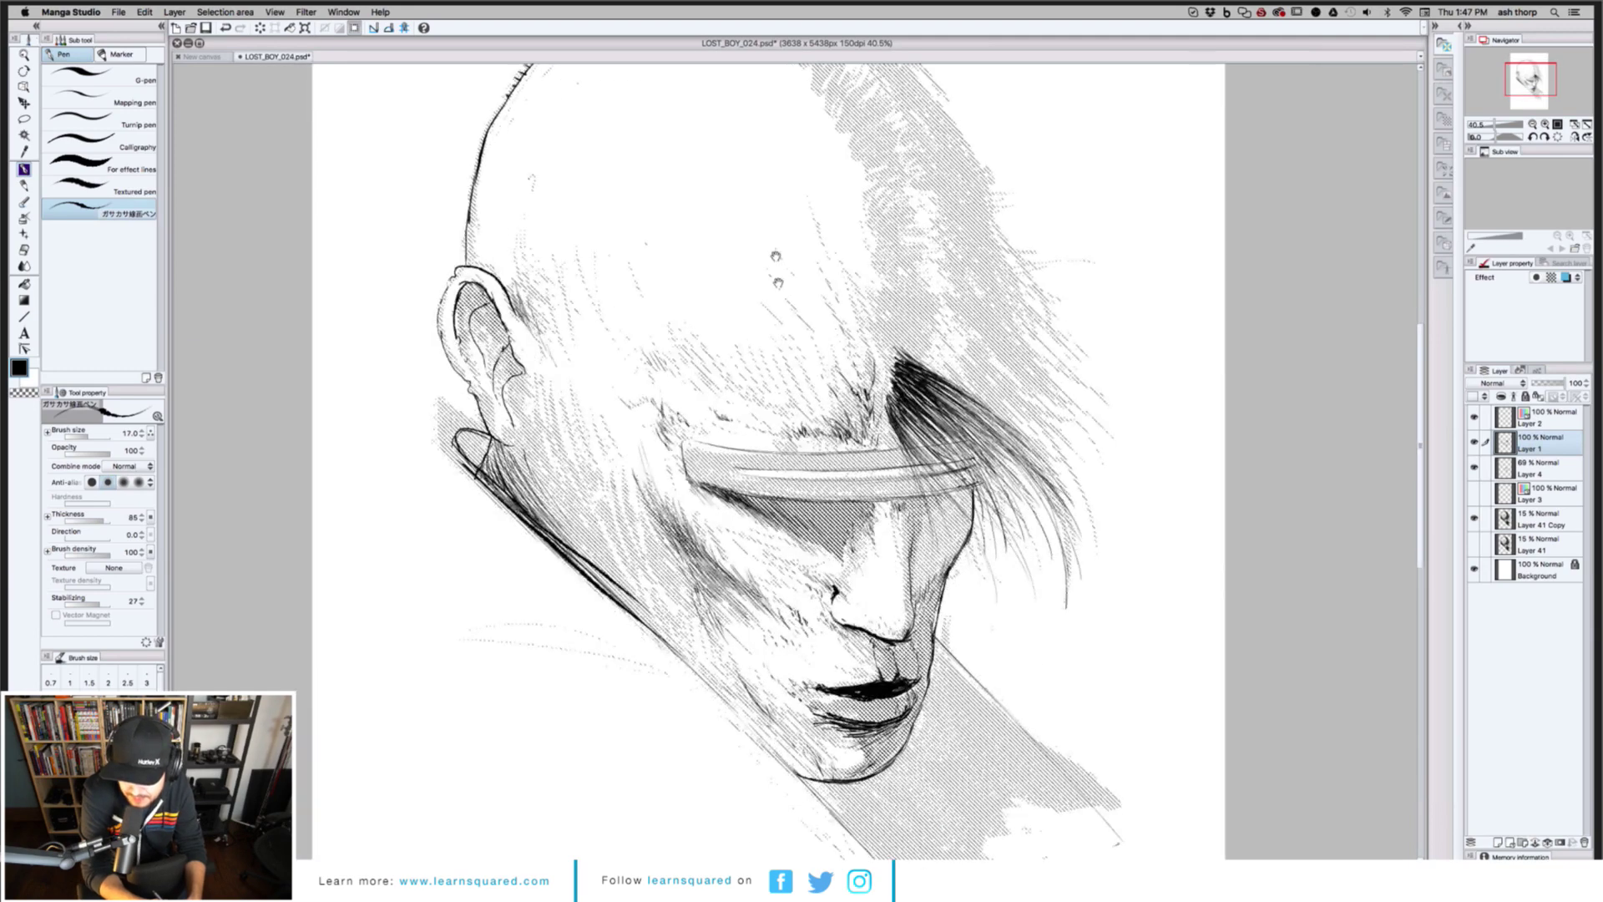
{"action": "scroll", "coordinate": [776, 256], "scroll_direction": "down", "scroll_amount": 3}
{"action": "scroll", "coordinate": [642, 316], "scroll_direction": "down", "scroll_amount": 1}
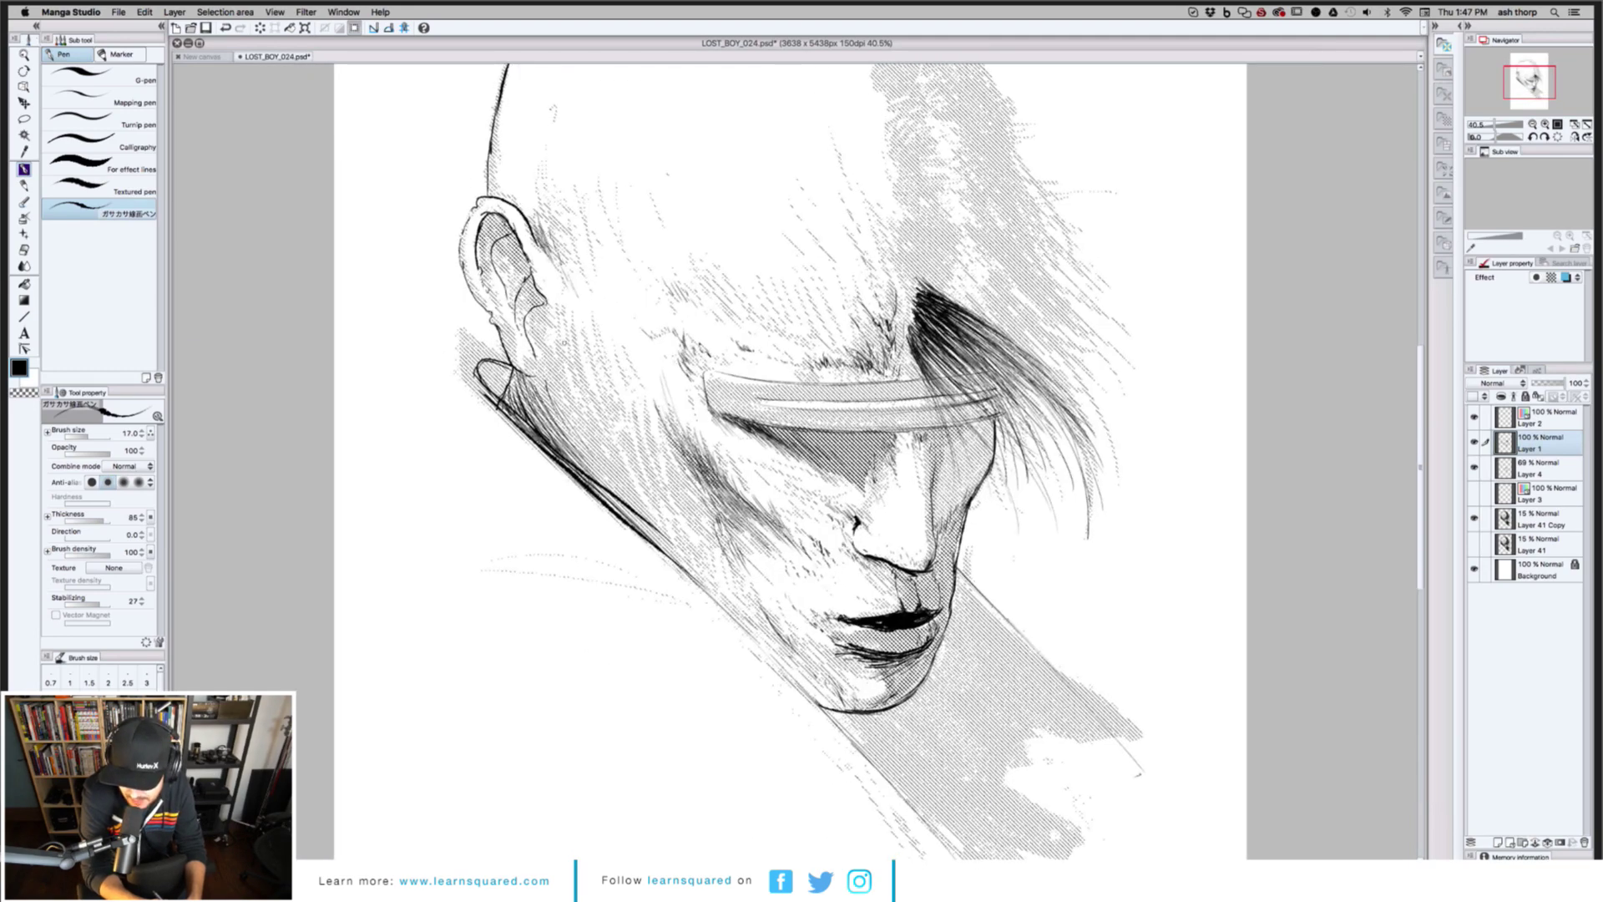
Set the pen's brush size to 25 and ink a thin line from the lower tip of the front neck line across the shaded area
{"action": "scroll", "coordinate": [564, 342], "scroll_direction": "down", "scroll_amount": 1}
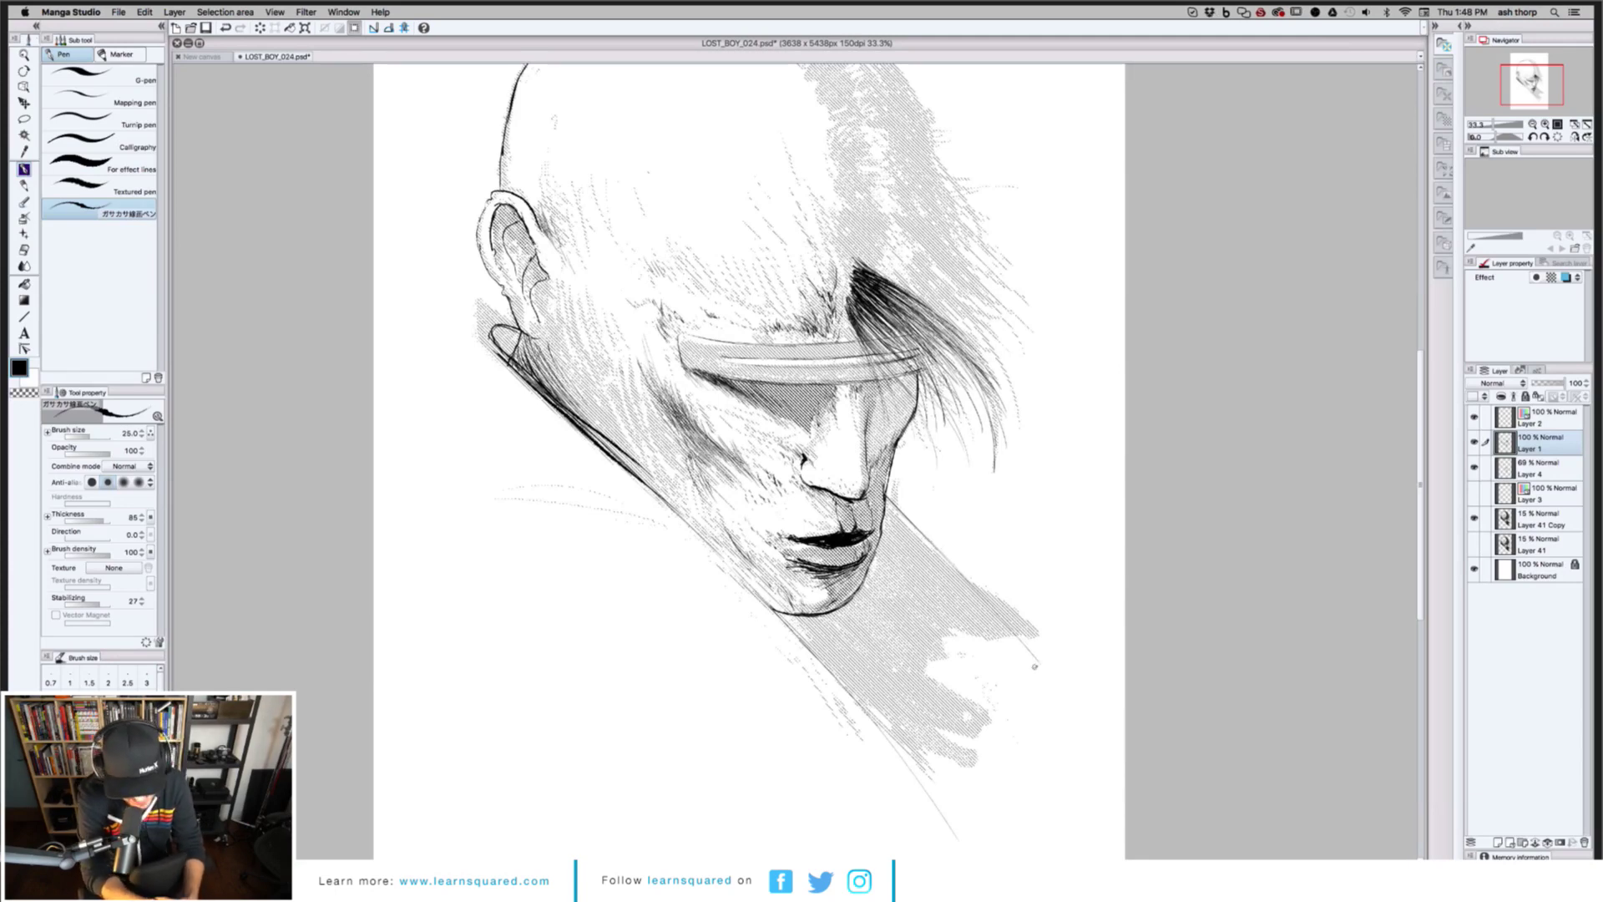
{"action": "left_click_drag", "start_coordinate": [1035, 667], "coordinate": [923, 706]}
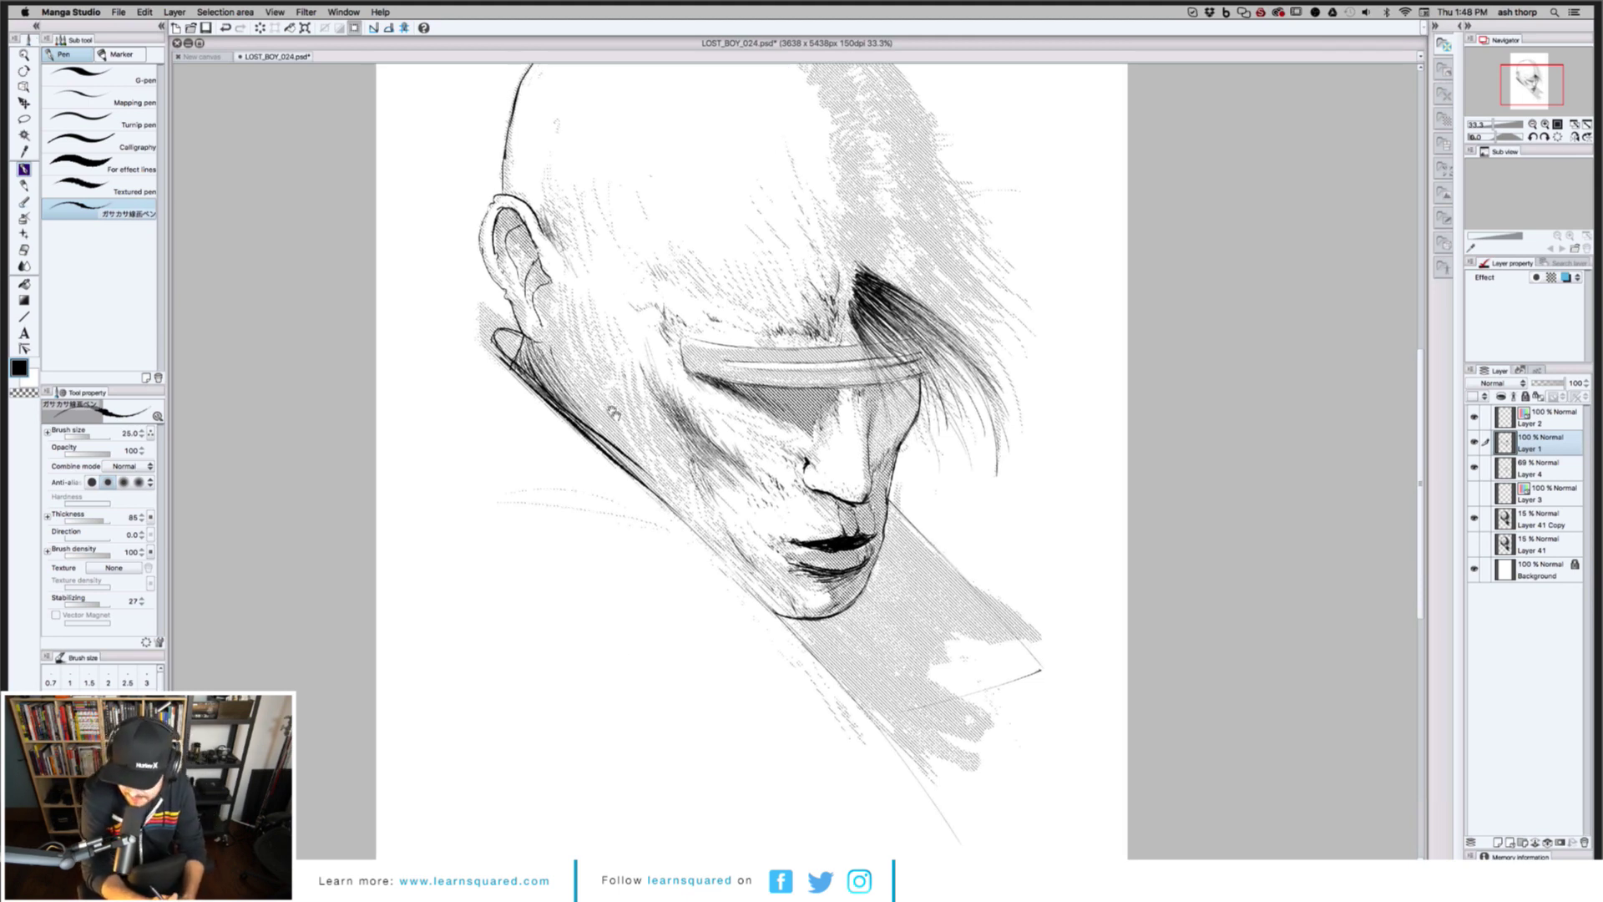
{"action": "left_click_drag", "start_coordinate": [611, 408], "coordinate": [625, 425]}
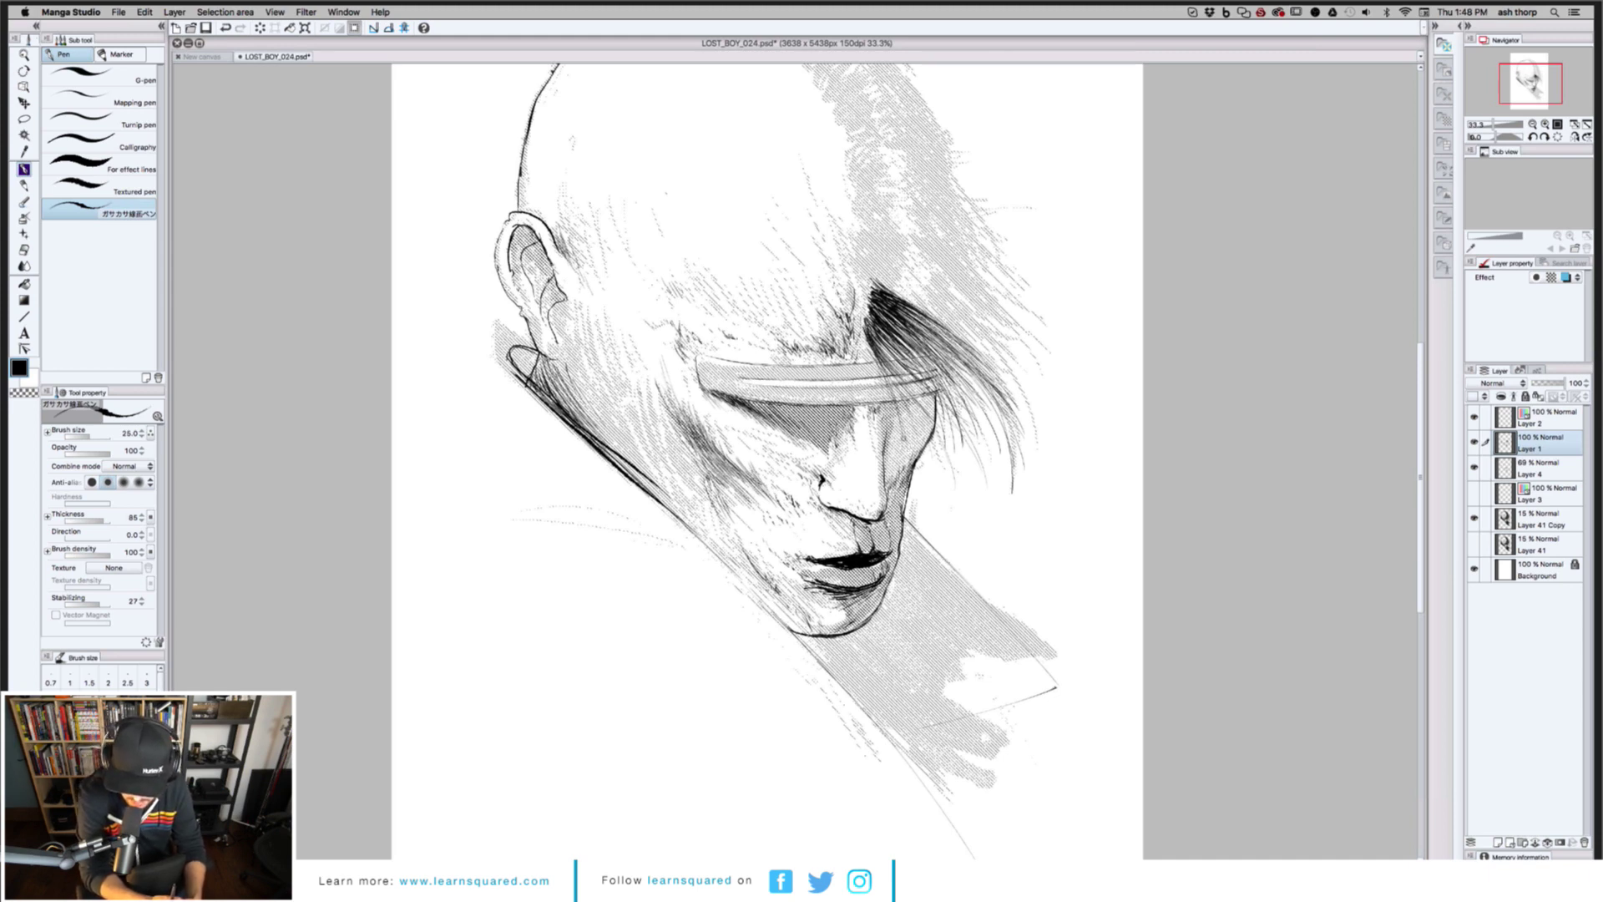
Ink short strokes along the far cheek contour beside the nose, and touch up the blindfold's lower edge
{"action": "left_click_drag", "start_coordinate": [902, 440], "coordinate": [905, 428]}
{"action": "key", "text": "super+plus"}
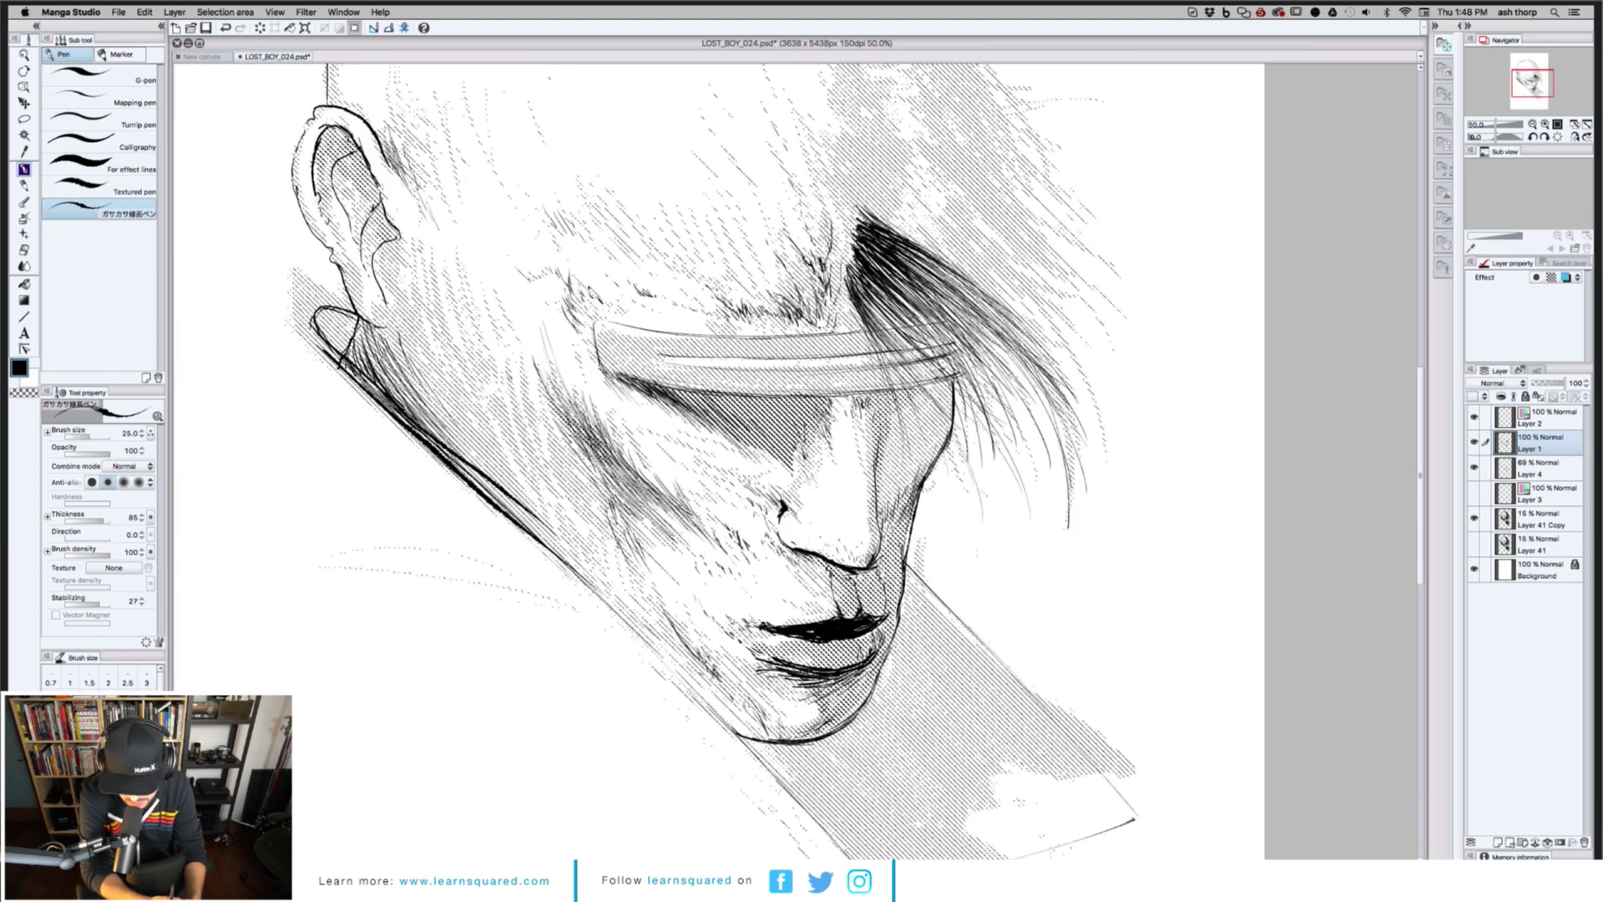
{"action": "mouse_move", "coordinate": [916, 485]}
{"action": "left_mouse_down"}
{"action": "mouse_move", "coordinate": [947, 422]}
{"action": "mouse_move", "coordinate": [919, 470]}
{"action": "mouse_move", "coordinate": [923, 453]}
{"action": "left_mouse_up"}
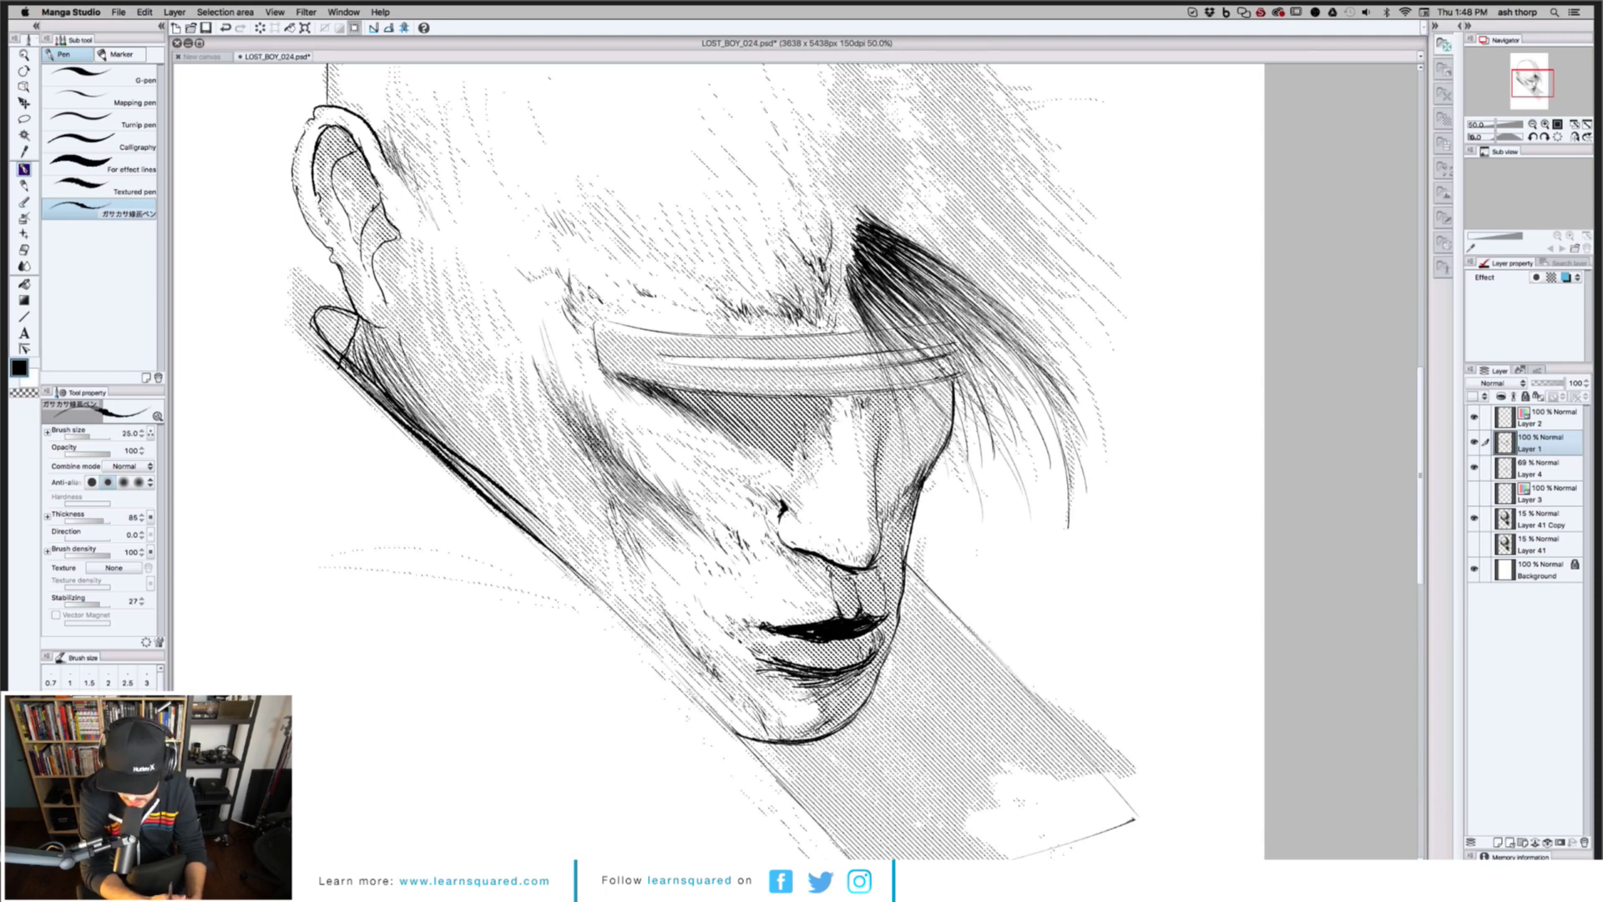
{"action": "left_click_drag", "start_coordinate": [891, 511], "coordinate": [899, 499]}
{"action": "left_click_drag", "start_coordinate": [660, 369], "coordinate": [669, 383]}
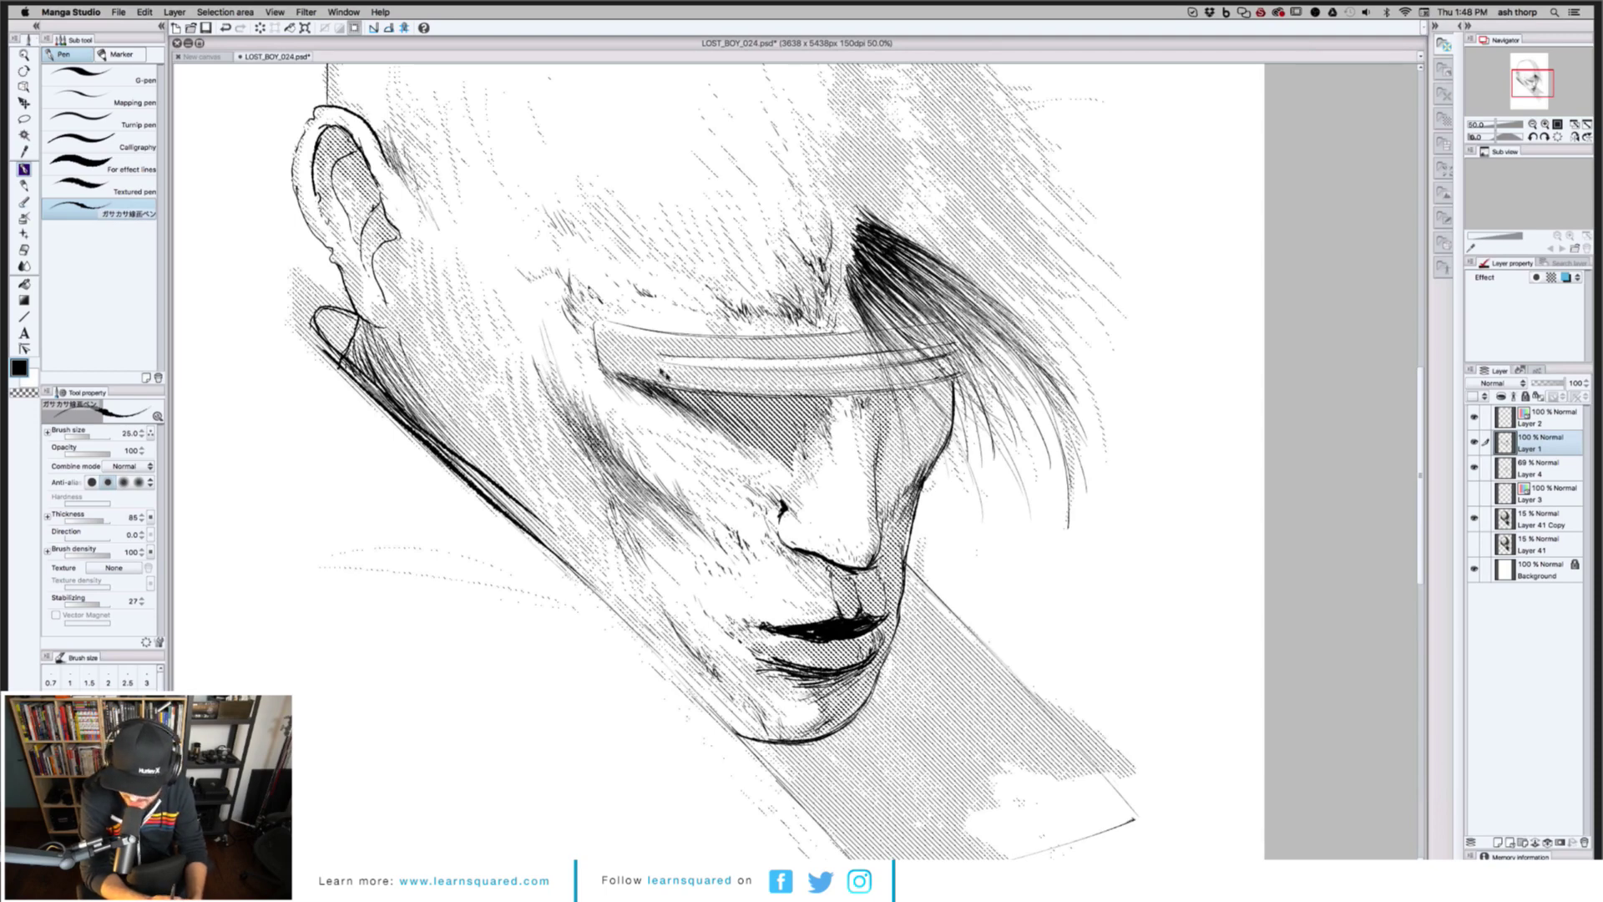
Erase the loose looped stroke below the ear at the start of the jaw line, and return to the pen
{"action": "scroll", "coordinate": [660, 378], "scroll_direction": "down", "scroll_amount": 1}
{"action": "left_click_drag", "start_coordinate": [562, 621], "coordinate": [709, 765]}
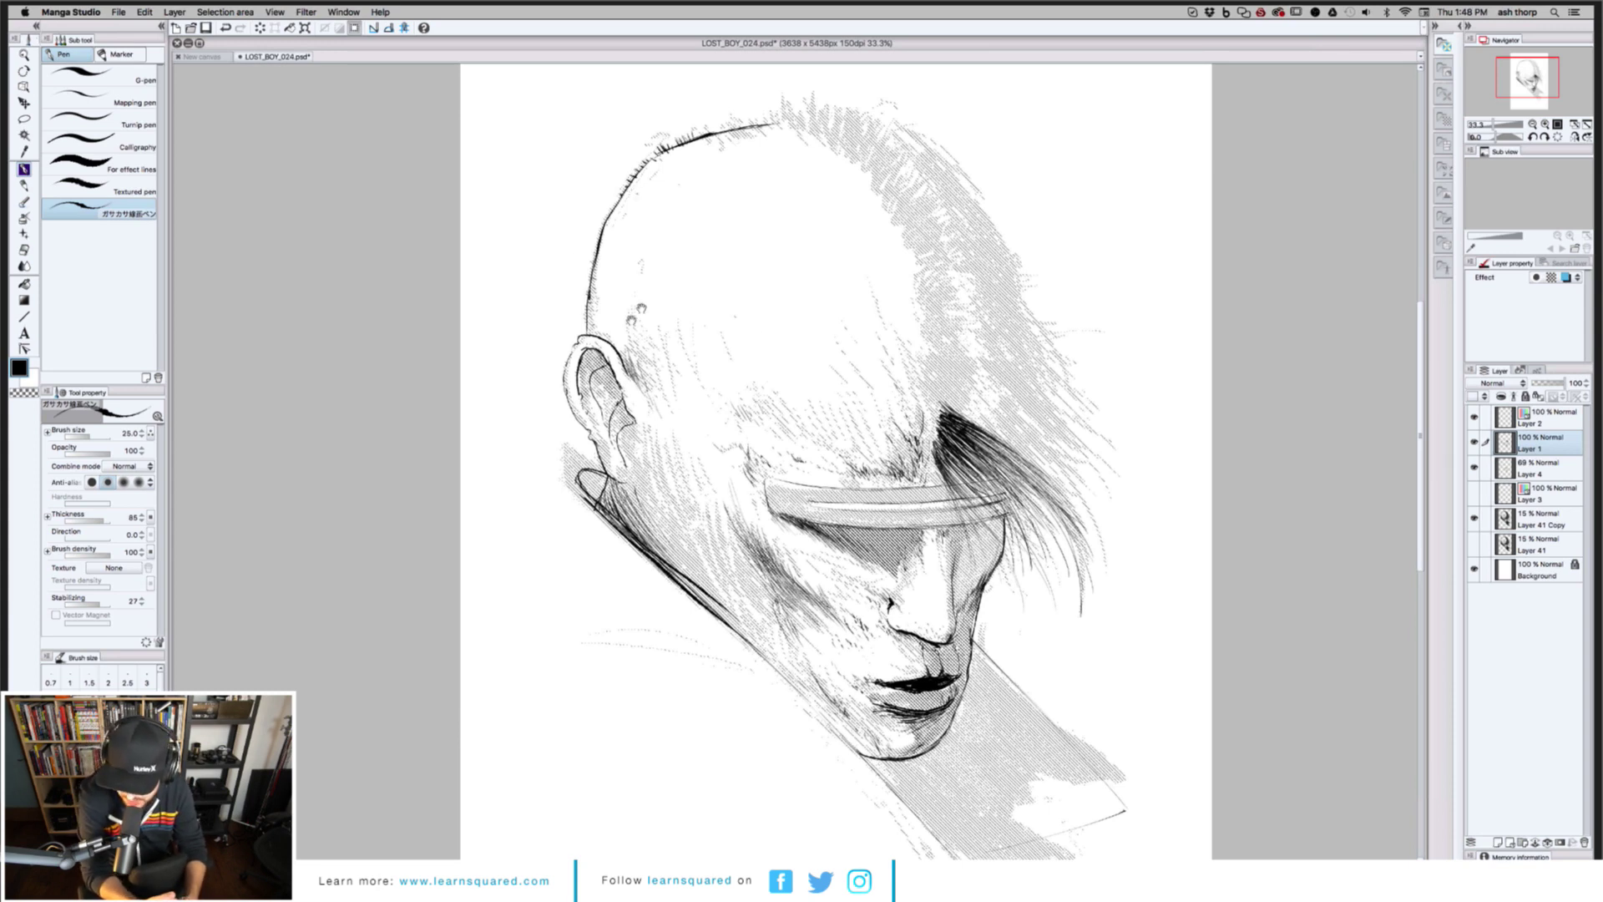
{"action": "left_click_drag", "start_coordinate": [653, 297], "coordinate": [712, 259]}
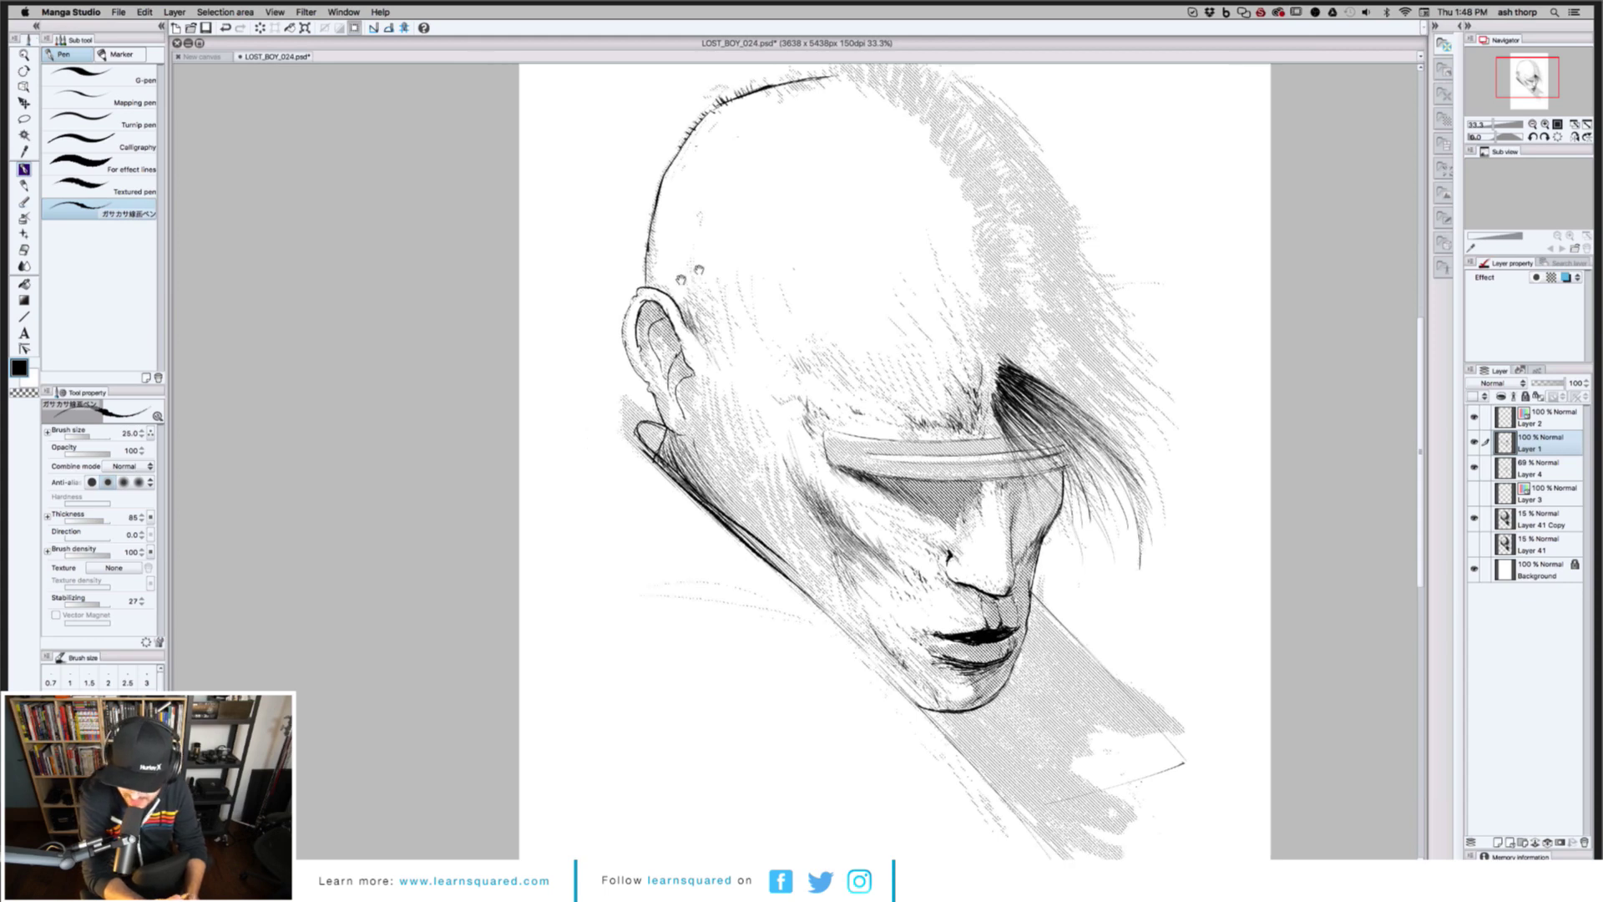
{"action": "left_click_drag", "start_coordinate": [650, 433], "coordinate": [658, 426]}
{"action": "key", "text": "e"}
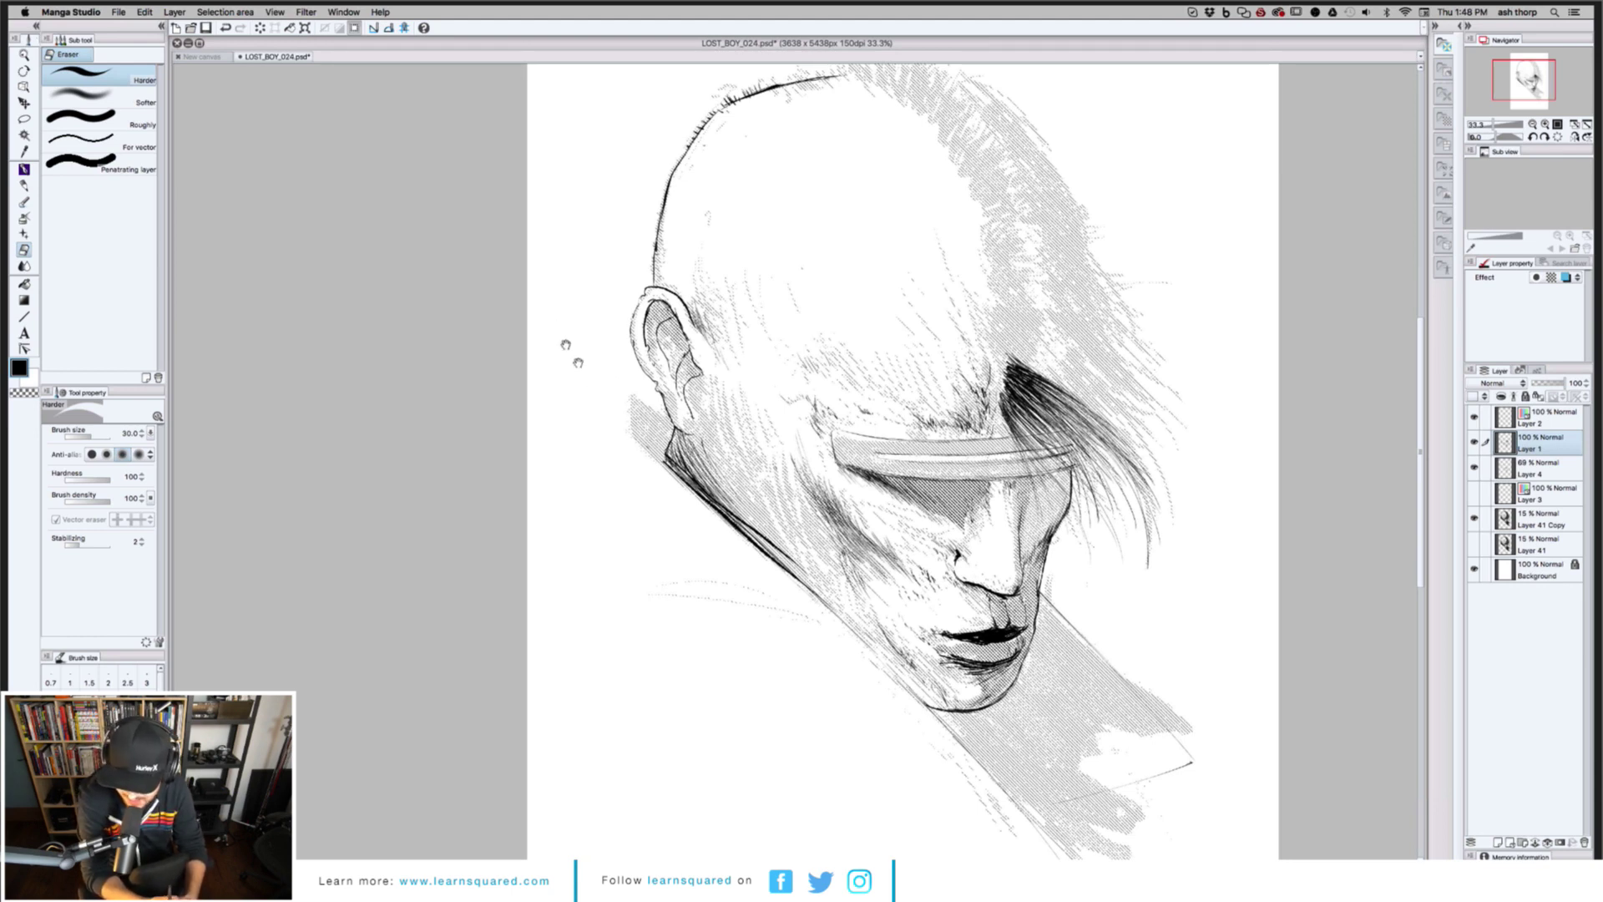
{"action": "left_click_drag", "start_coordinate": [578, 362], "coordinate": [552, 301]}
{"action": "key", "text": "b"}
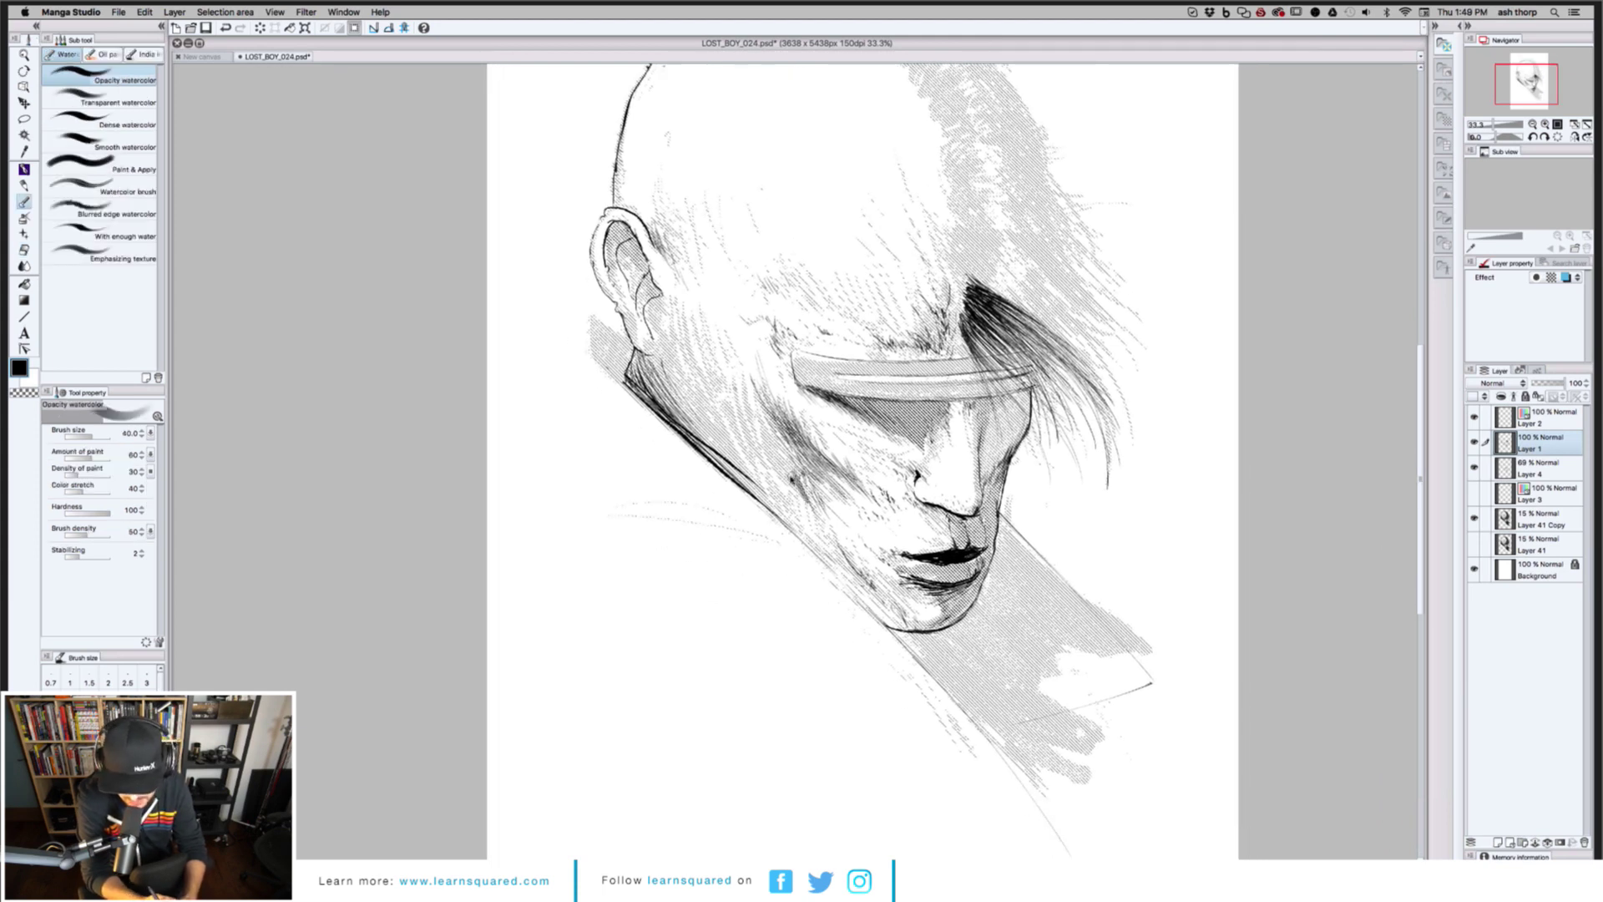
{"action": "key", "text": "p"}
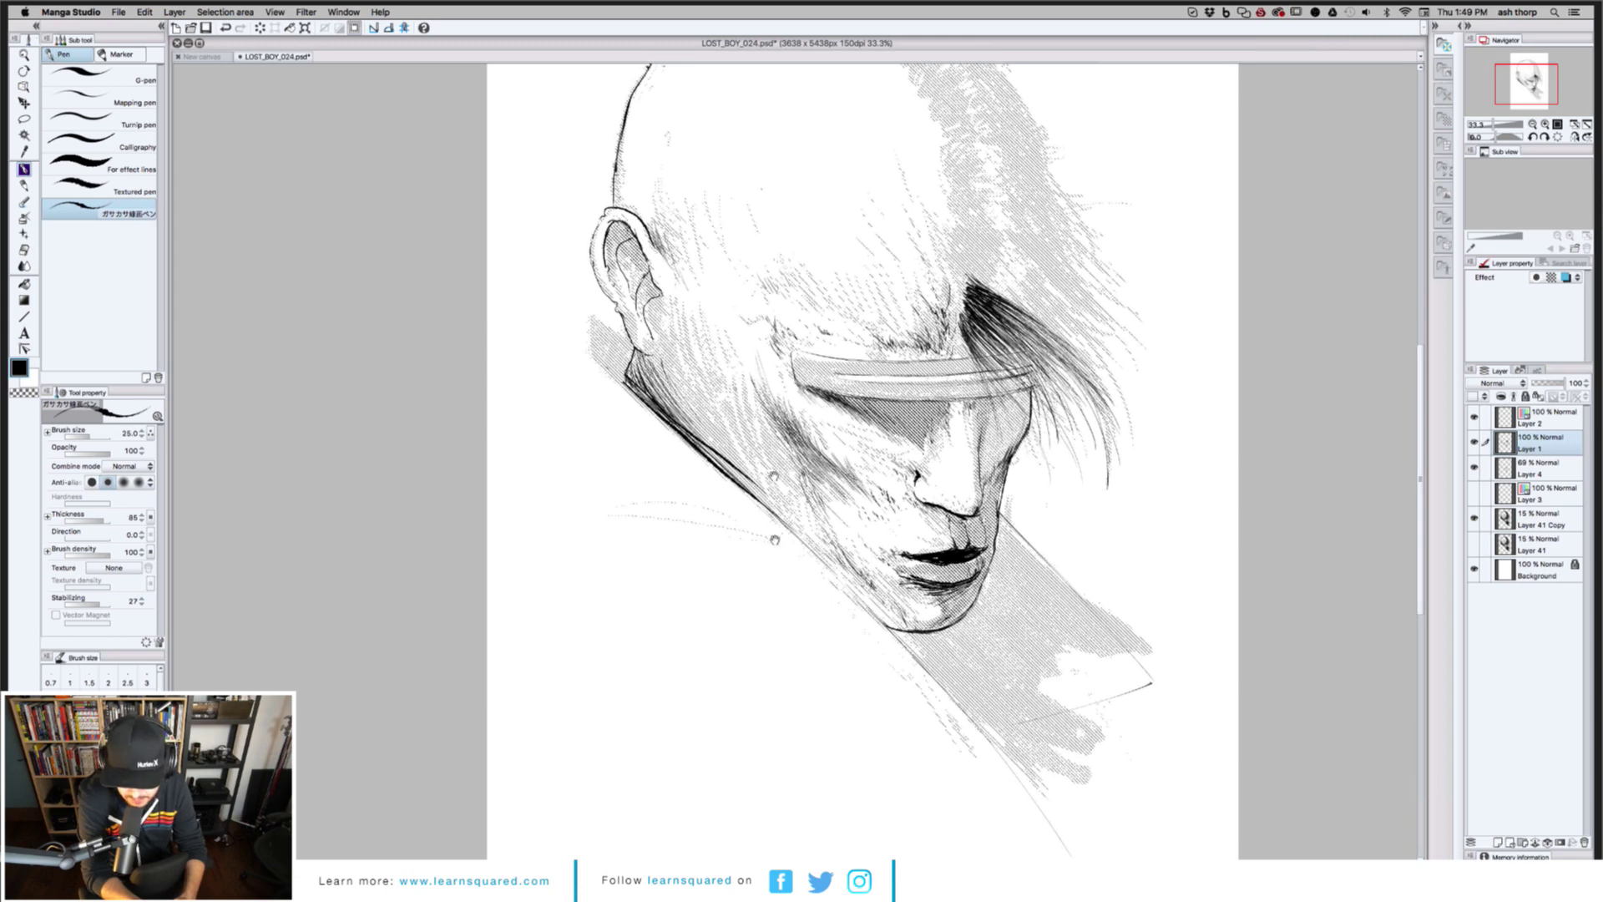
{"action": "left_click_drag", "start_coordinate": [775, 539], "coordinate": [594, 380]}
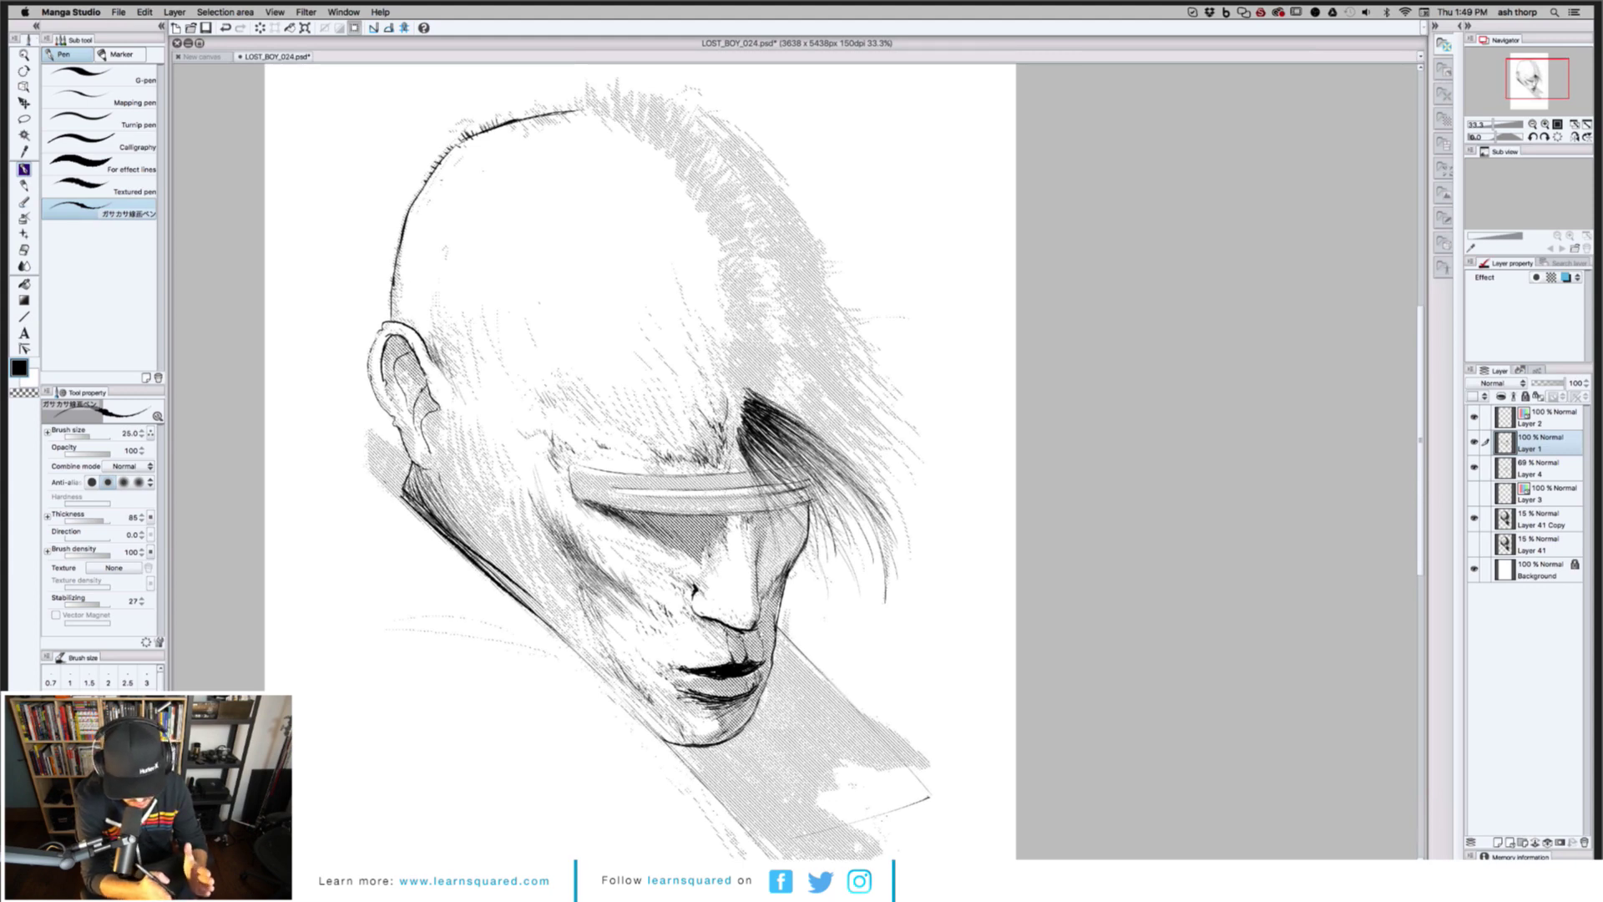
Switch to Chrome and search the web for "travis charest" in a new tab
{"action": "key", "text": "super+Tab"}
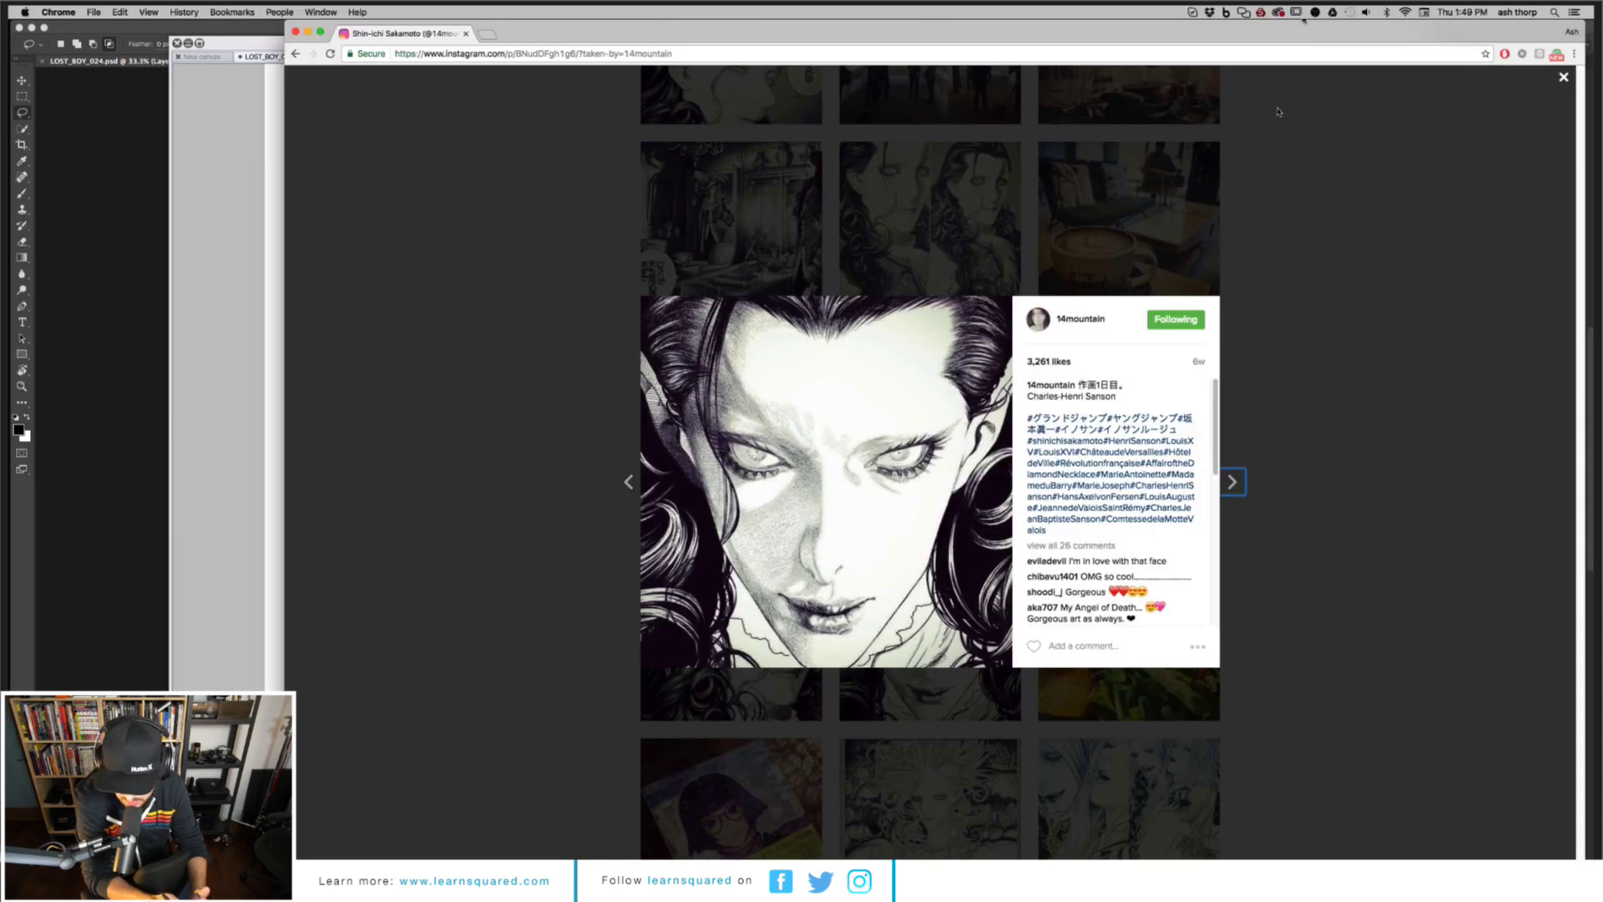
{"action": "key", "text": "super+t"}
{"action": "type", "text": "travis charest"}
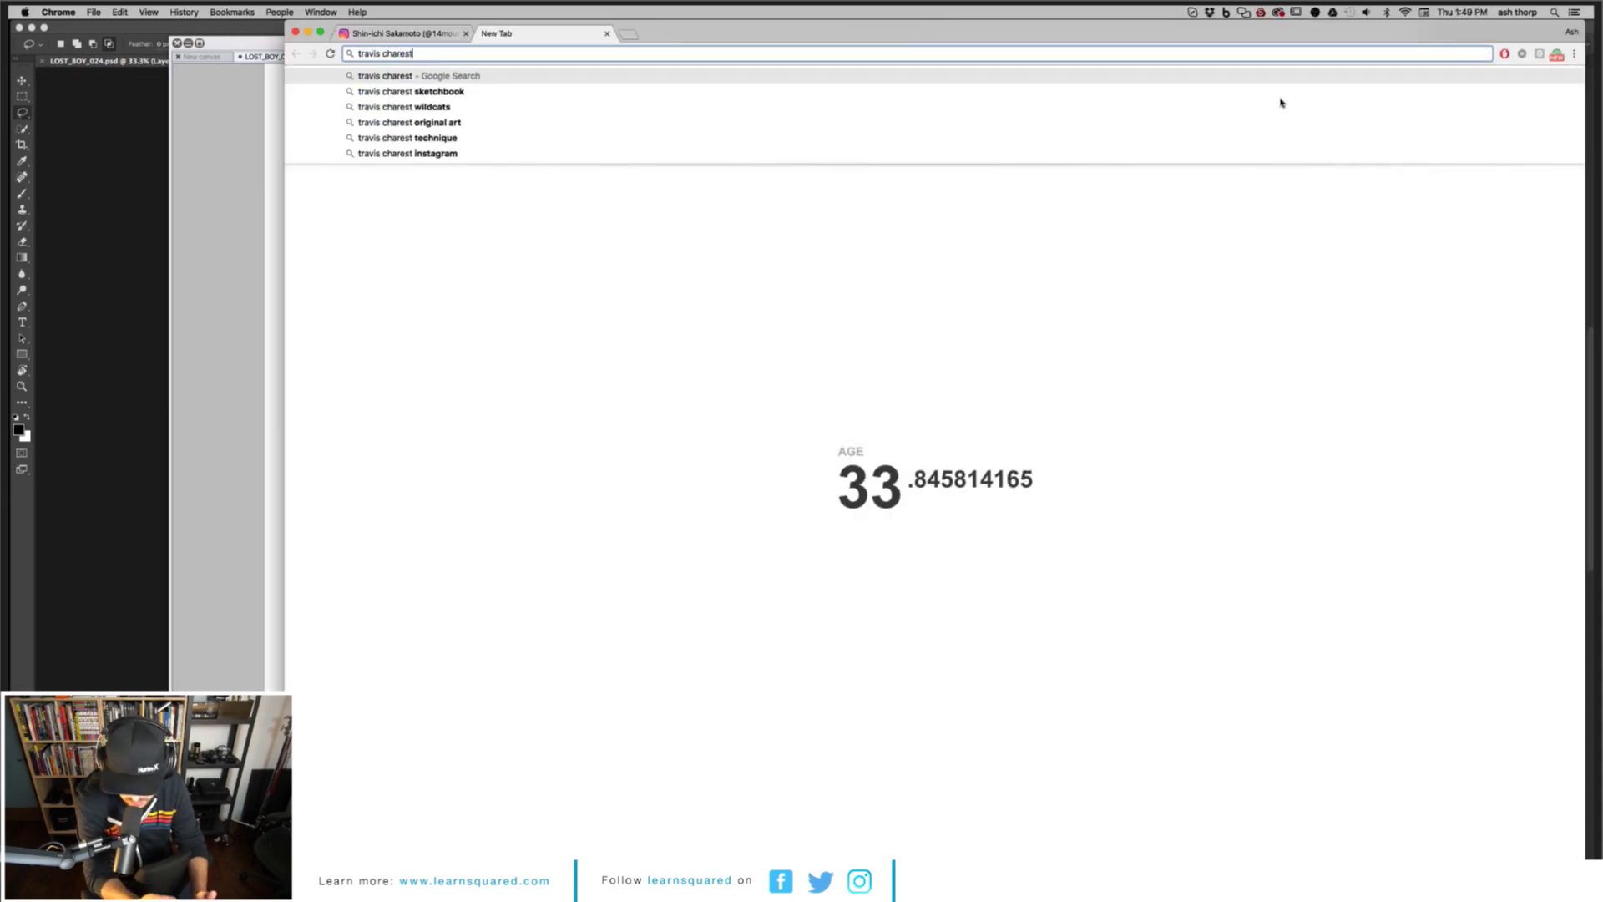
{"action": "key", "text": "Return"}
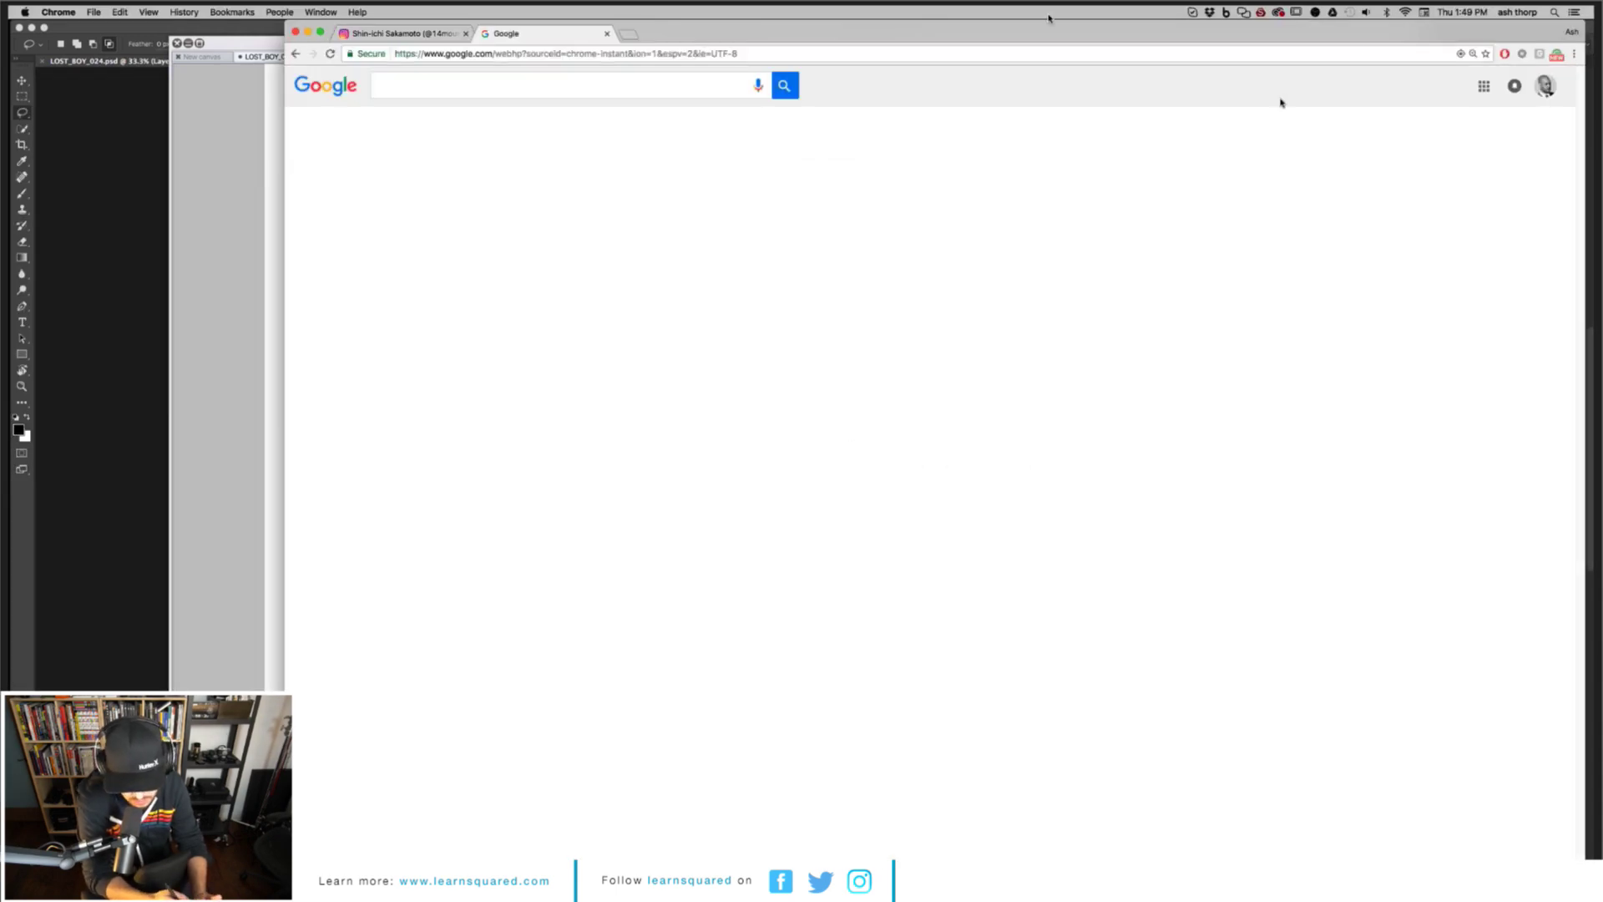
Show the image results for the artist and examine the three-stage figure study, the grey group sketch and the helmeted woman
{"action": "left_click", "coordinate": [428, 126]}
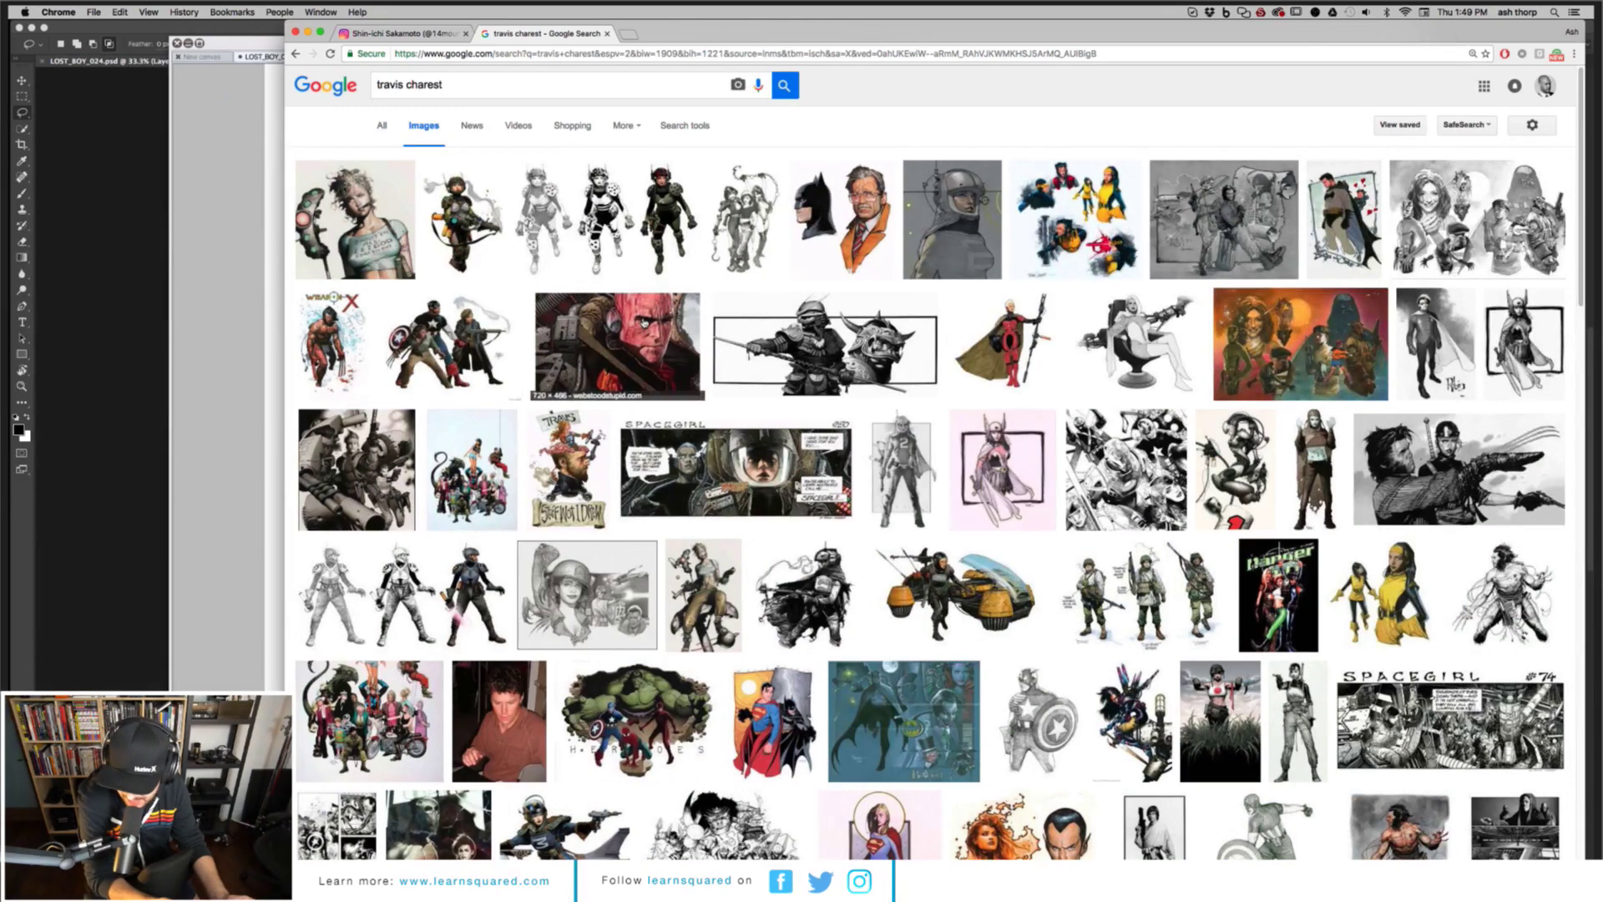
{"action": "left_click", "coordinate": [606, 219]}
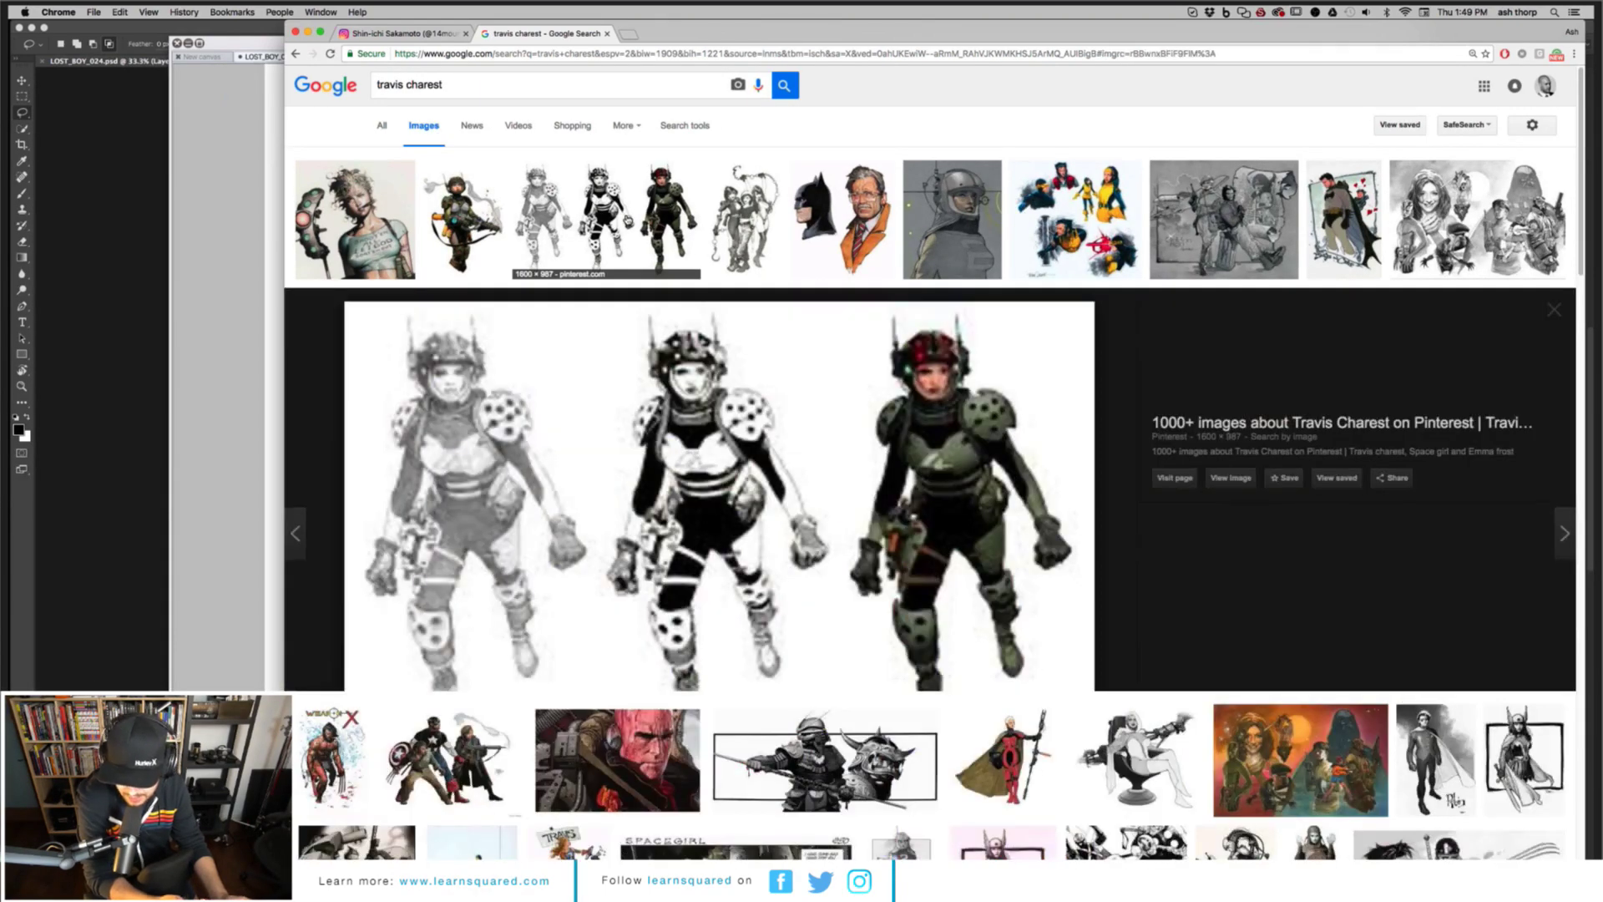
{"action": "left_click", "coordinate": [1227, 207]}
{"action": "left_click", "coordinate": [983, 190]}
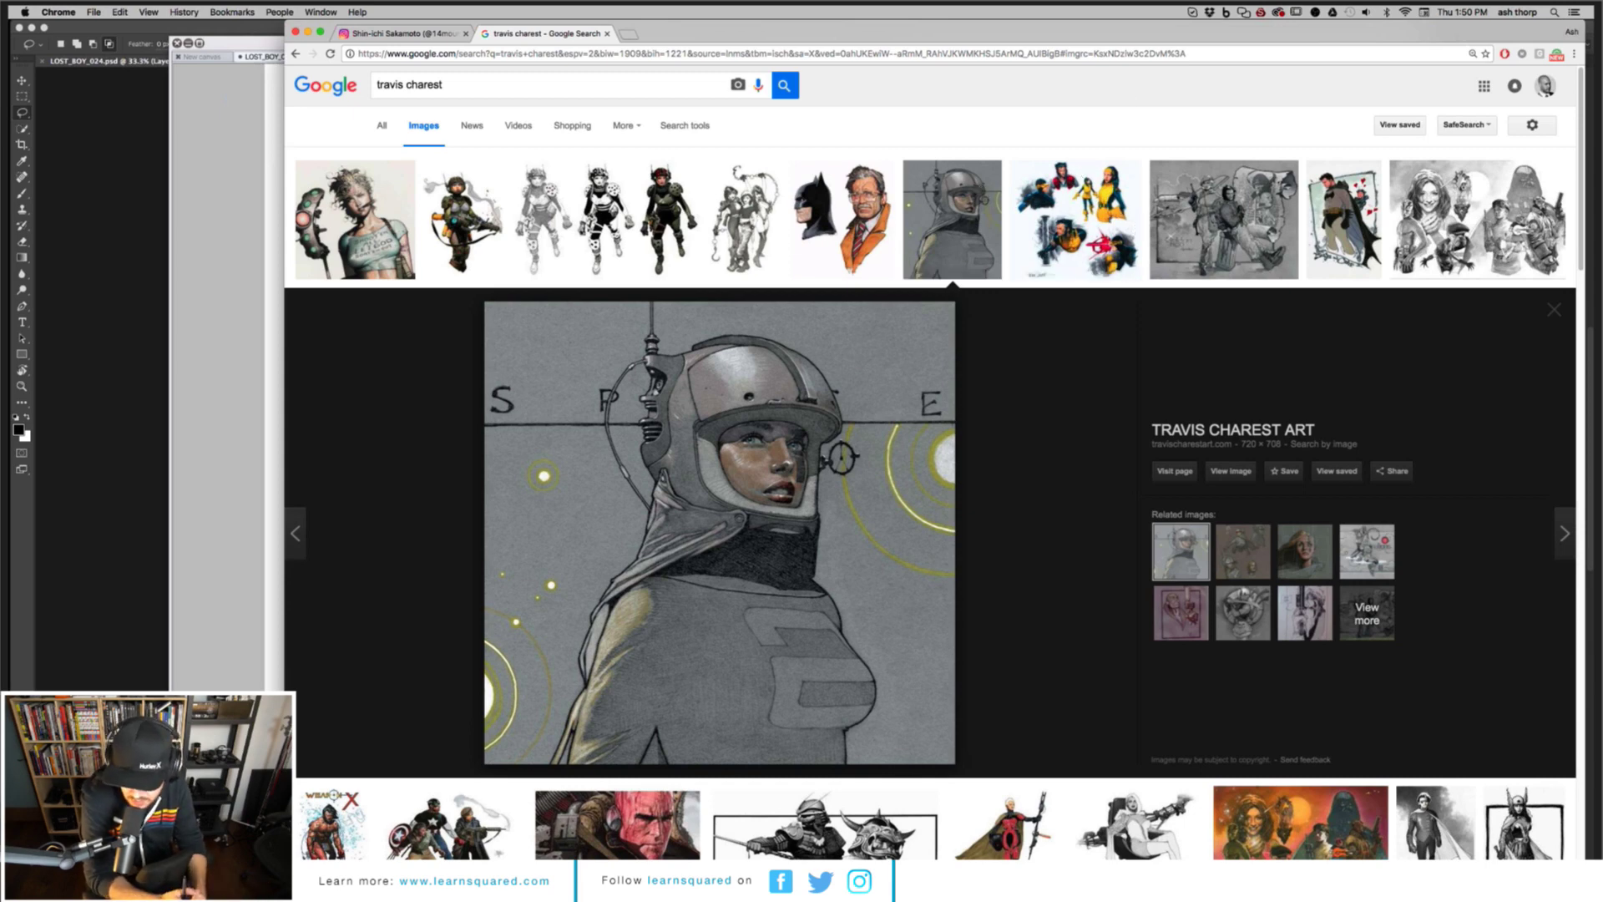
Examine the second row of artworks, including the samurai, red-faced soldier, seated woman, caped figures and Wonder Woman ink drawing
{"action": "left_click", "coordinate": [887, 852]}
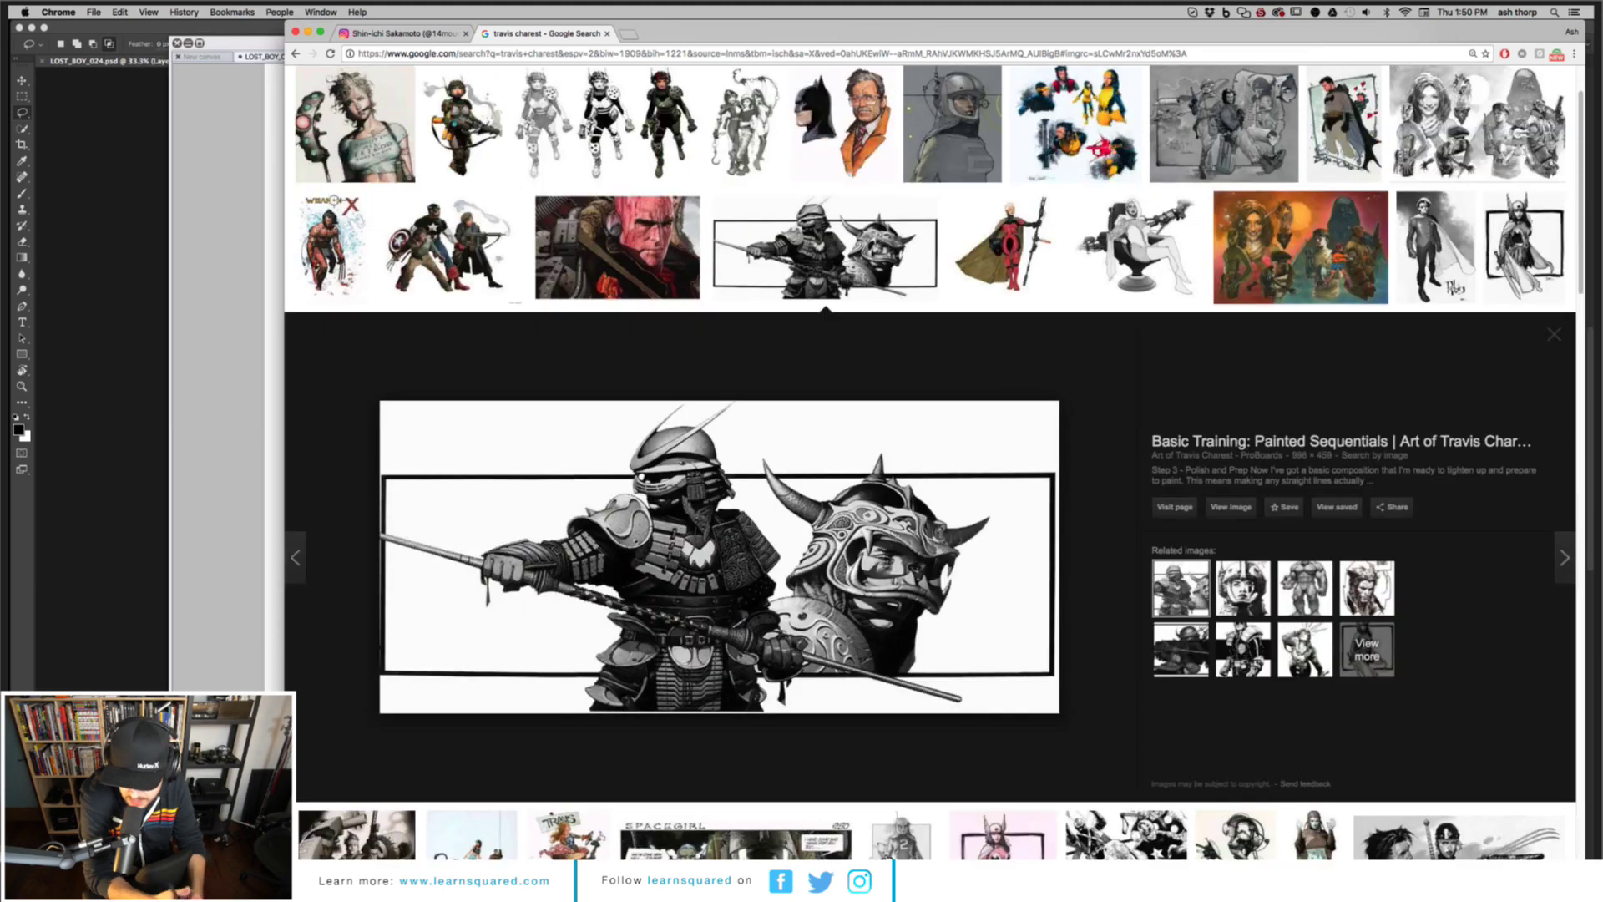
{"action": "left_click", "coordinate": [634, 217]}
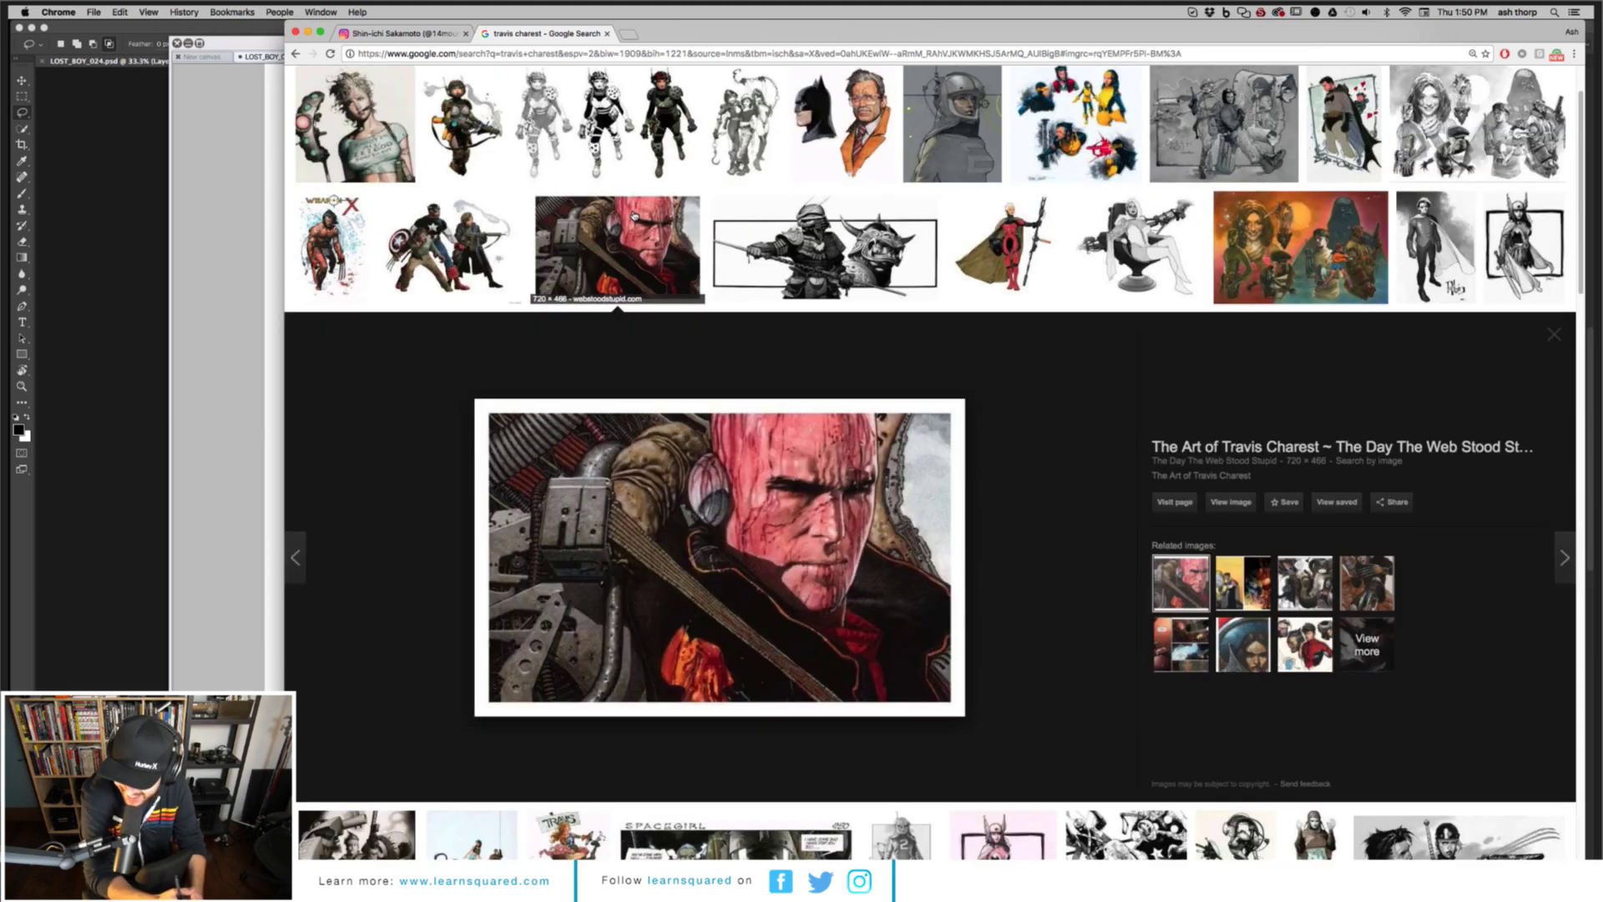
{"action": "left_click", "coordinate": [1169, 266]}
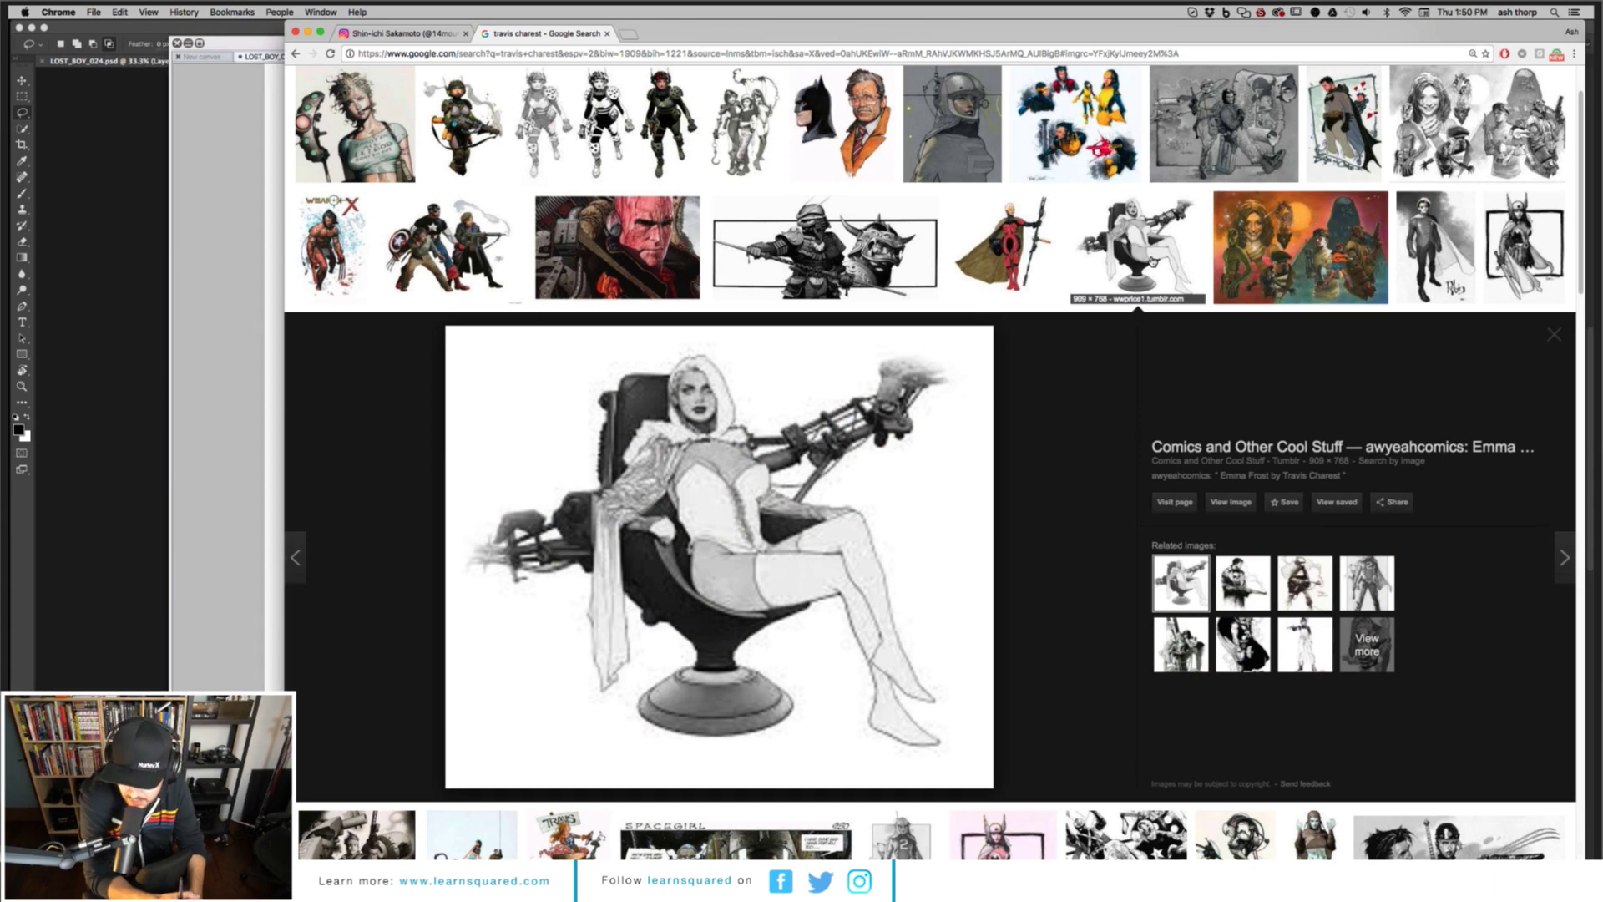
{"action": "left_click", "coordinate": [1036, 255]}
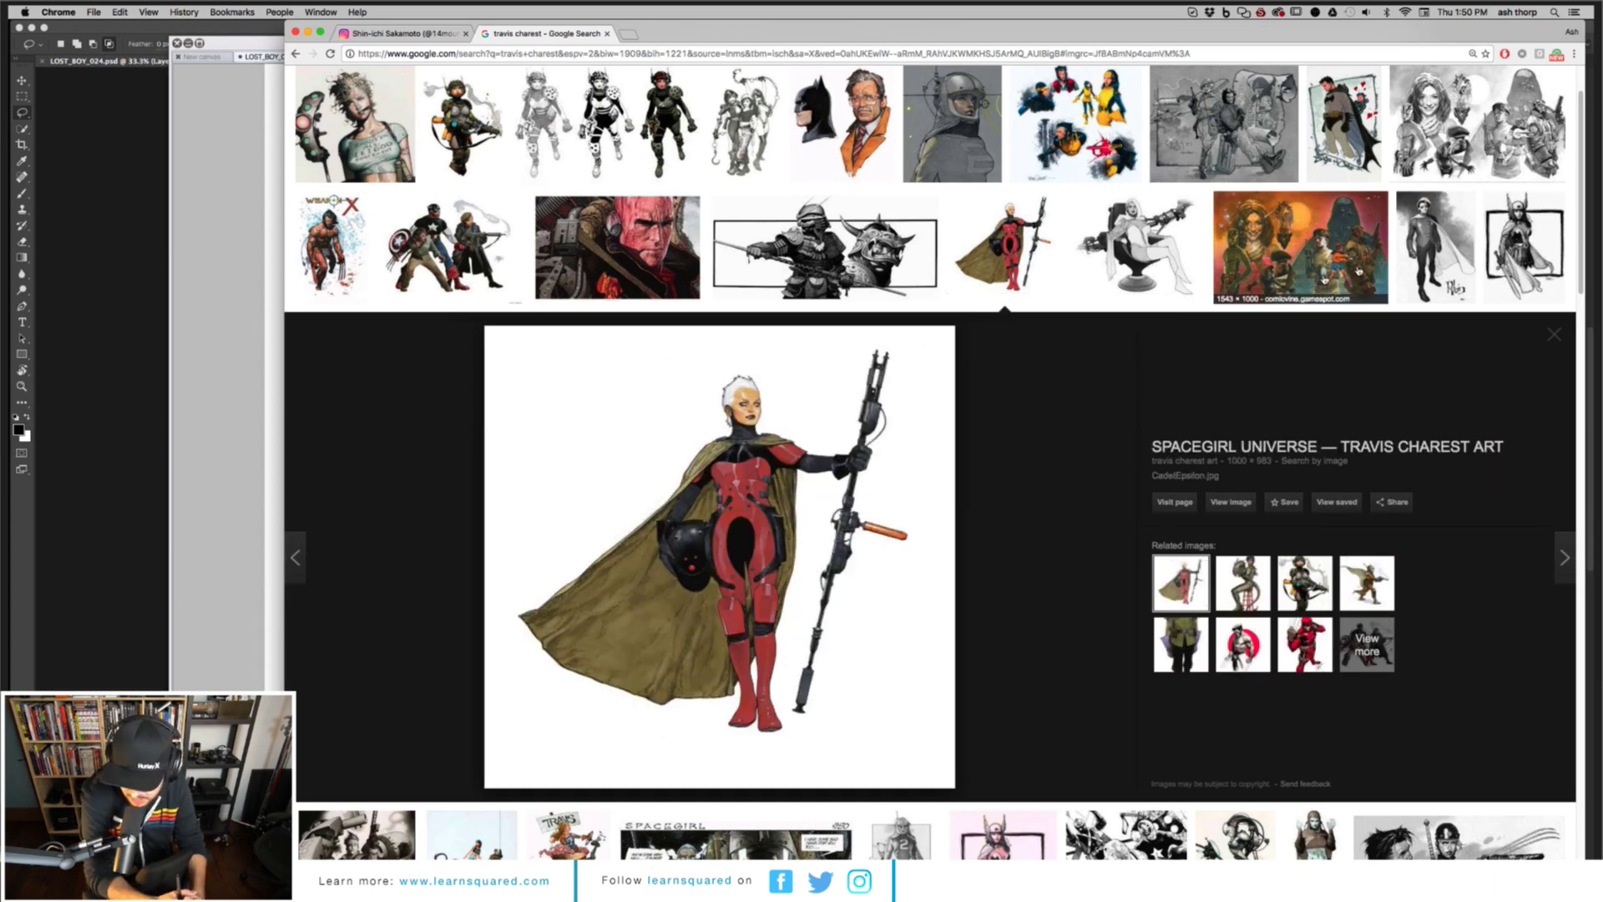
{"action": "left_click", "coordinate": [1441, 249]}
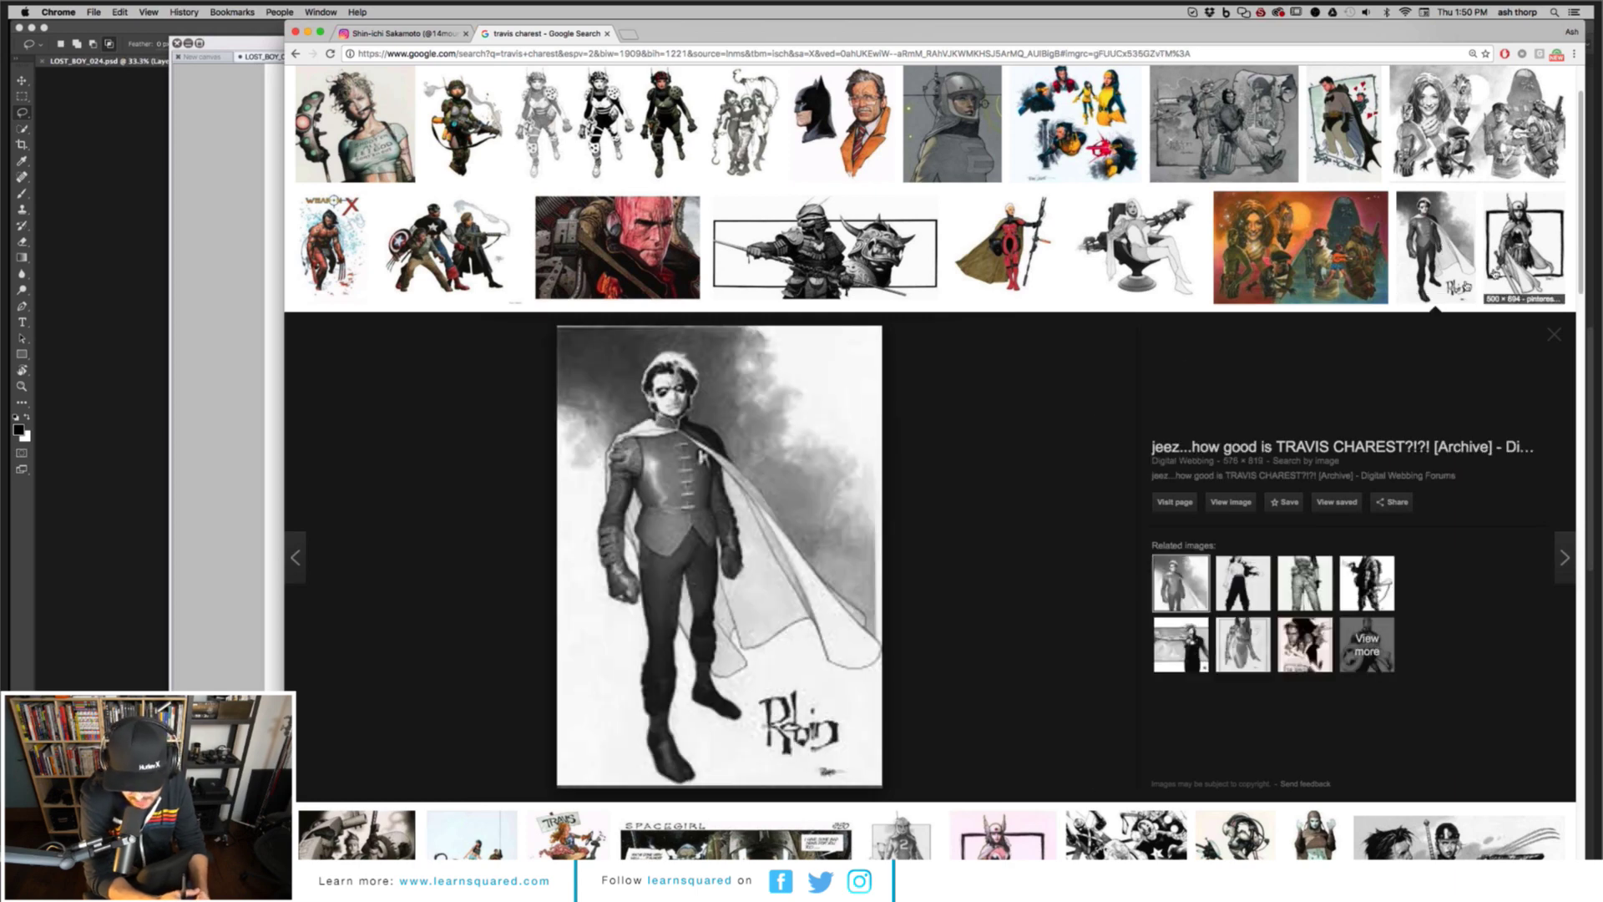
{"action": "left_click", "coordinate": [1524, 247]}
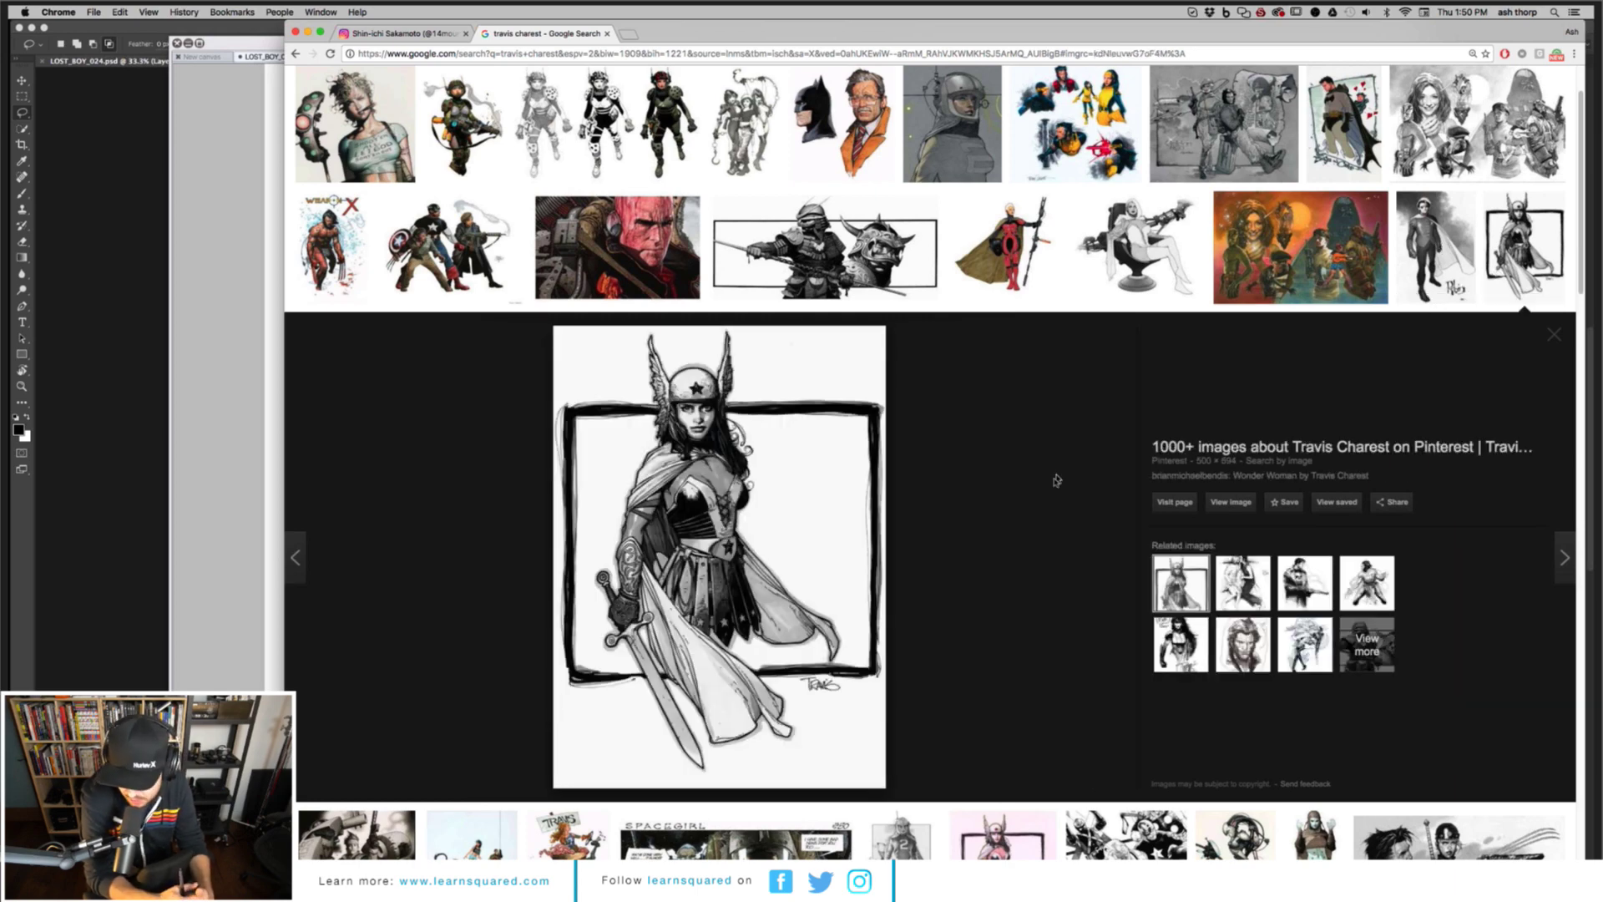
Examine the Phantom Guard cover, the Spacegirl #50 comic strip and the greyscale soldiers-with-cannon illustration among the further results
{"action": "scroll", "coordinate": [1056, 481], "scroll_direction": "down", "scroll_amount": 3}
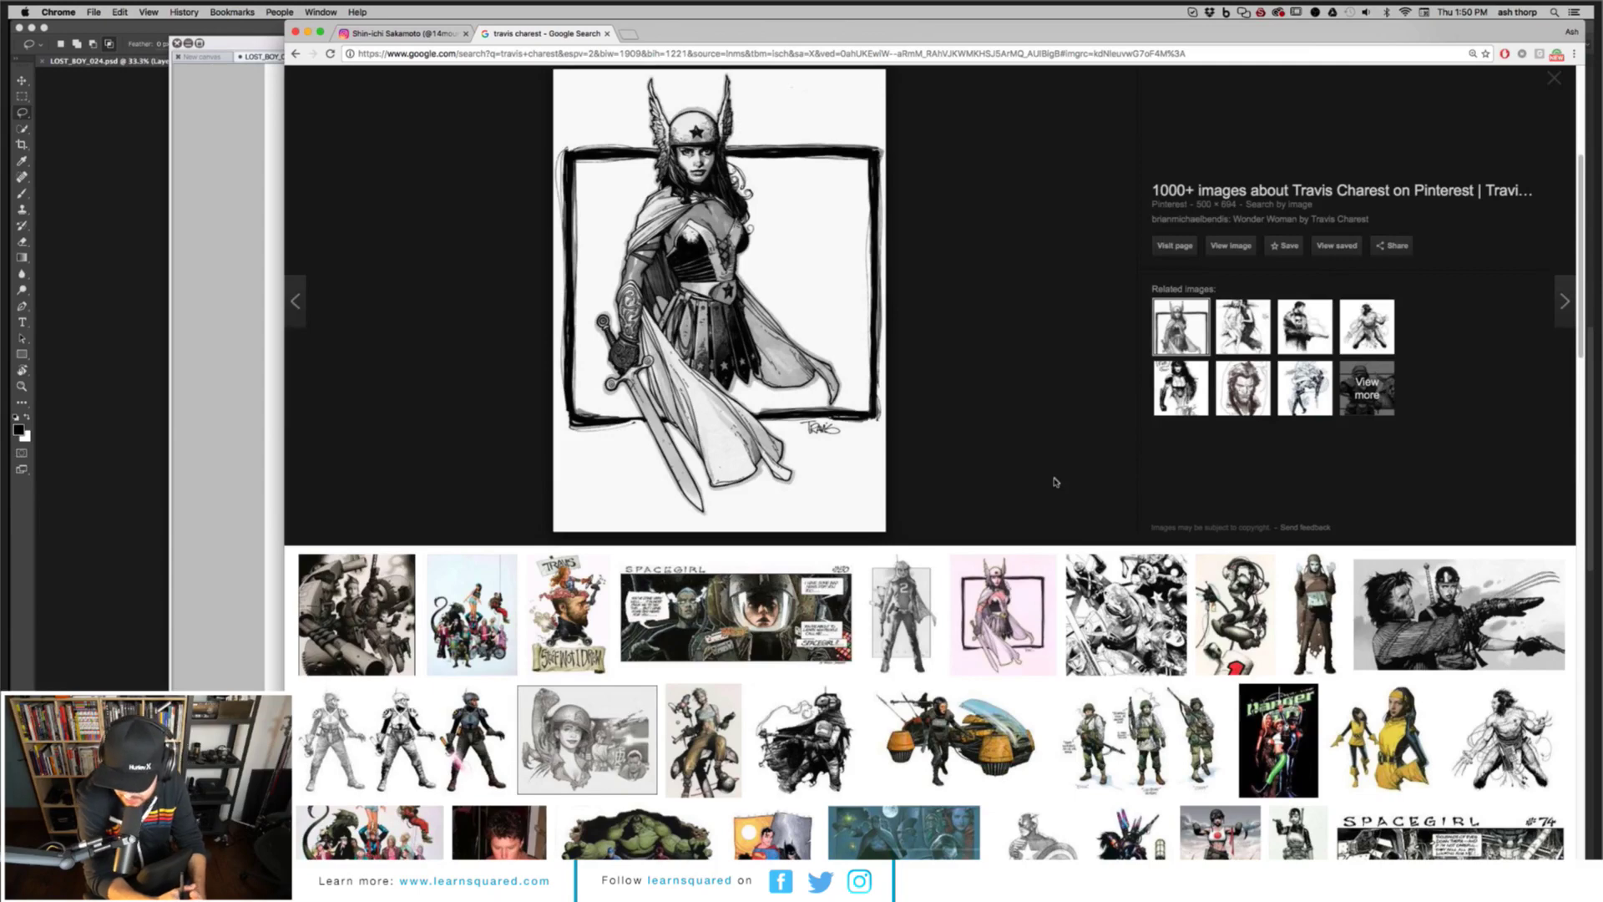
{"action": "scroll", "coordinate": [1056, 482], "scroll_direction": "down", "scroll_amount": 4}
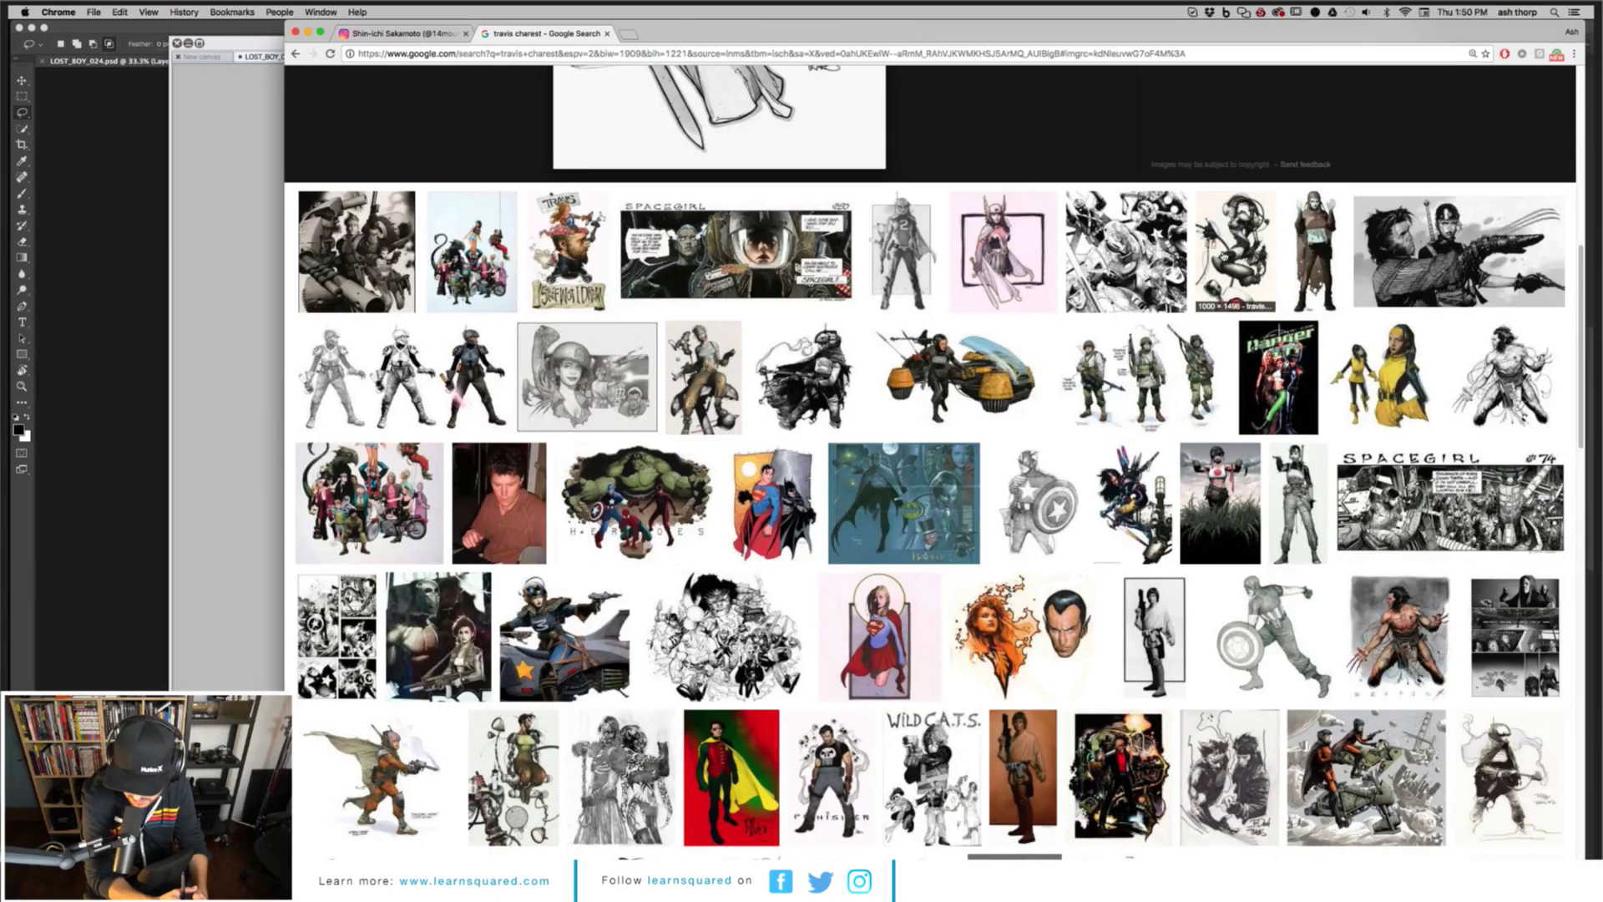
{"action": "left_click", "coordinate": [1235, 251]}
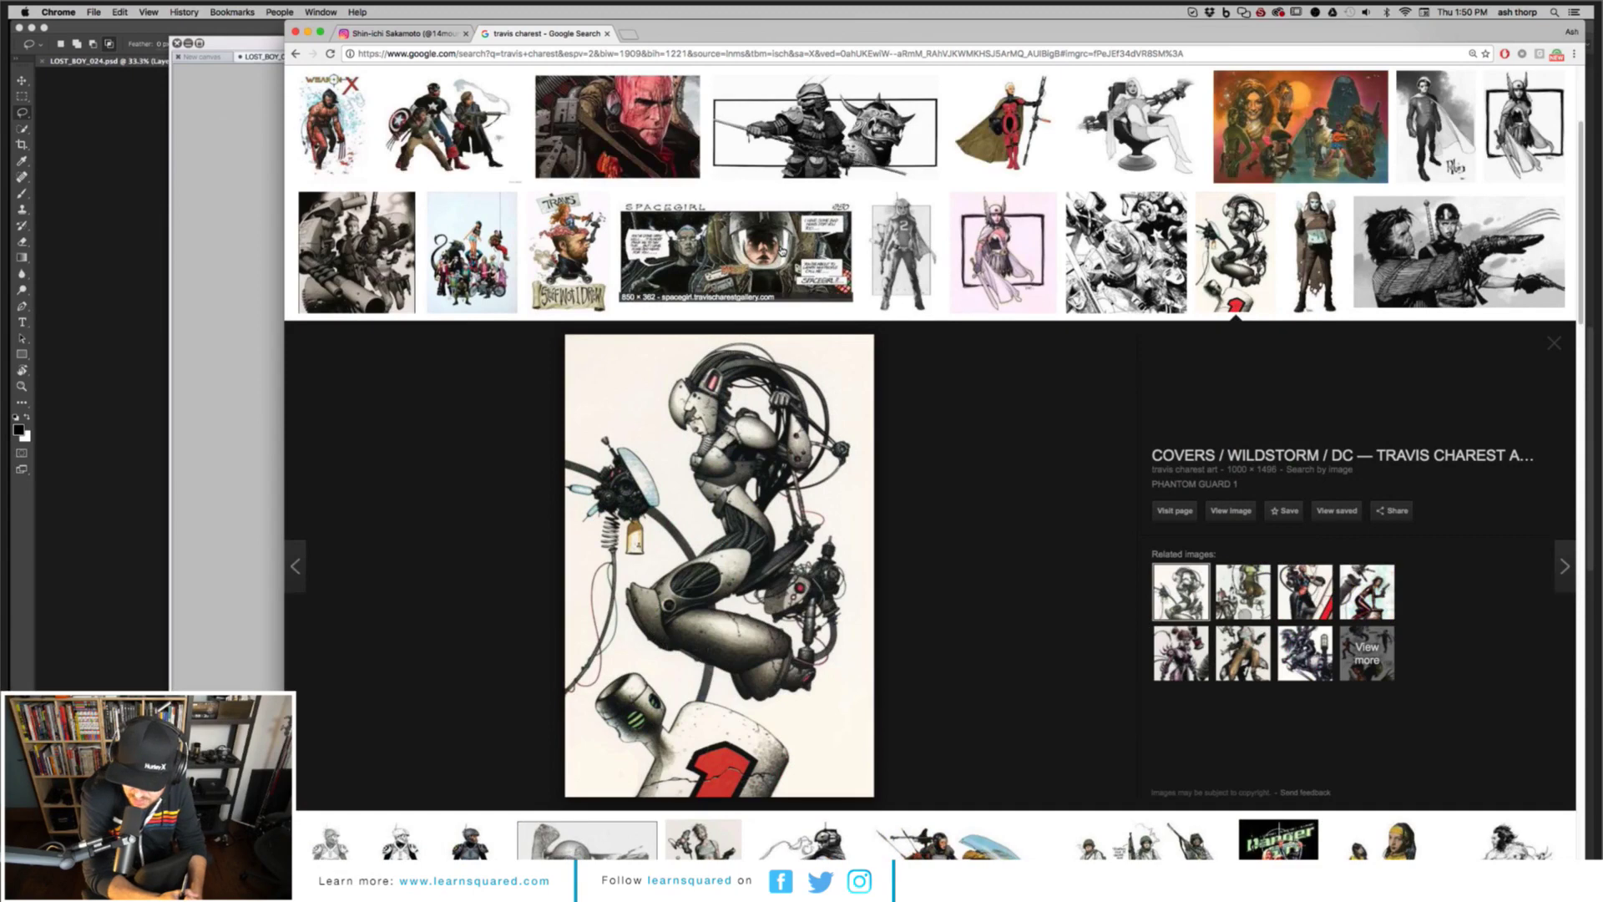
{"action": "left_click", "coordinate": [735, 276]}
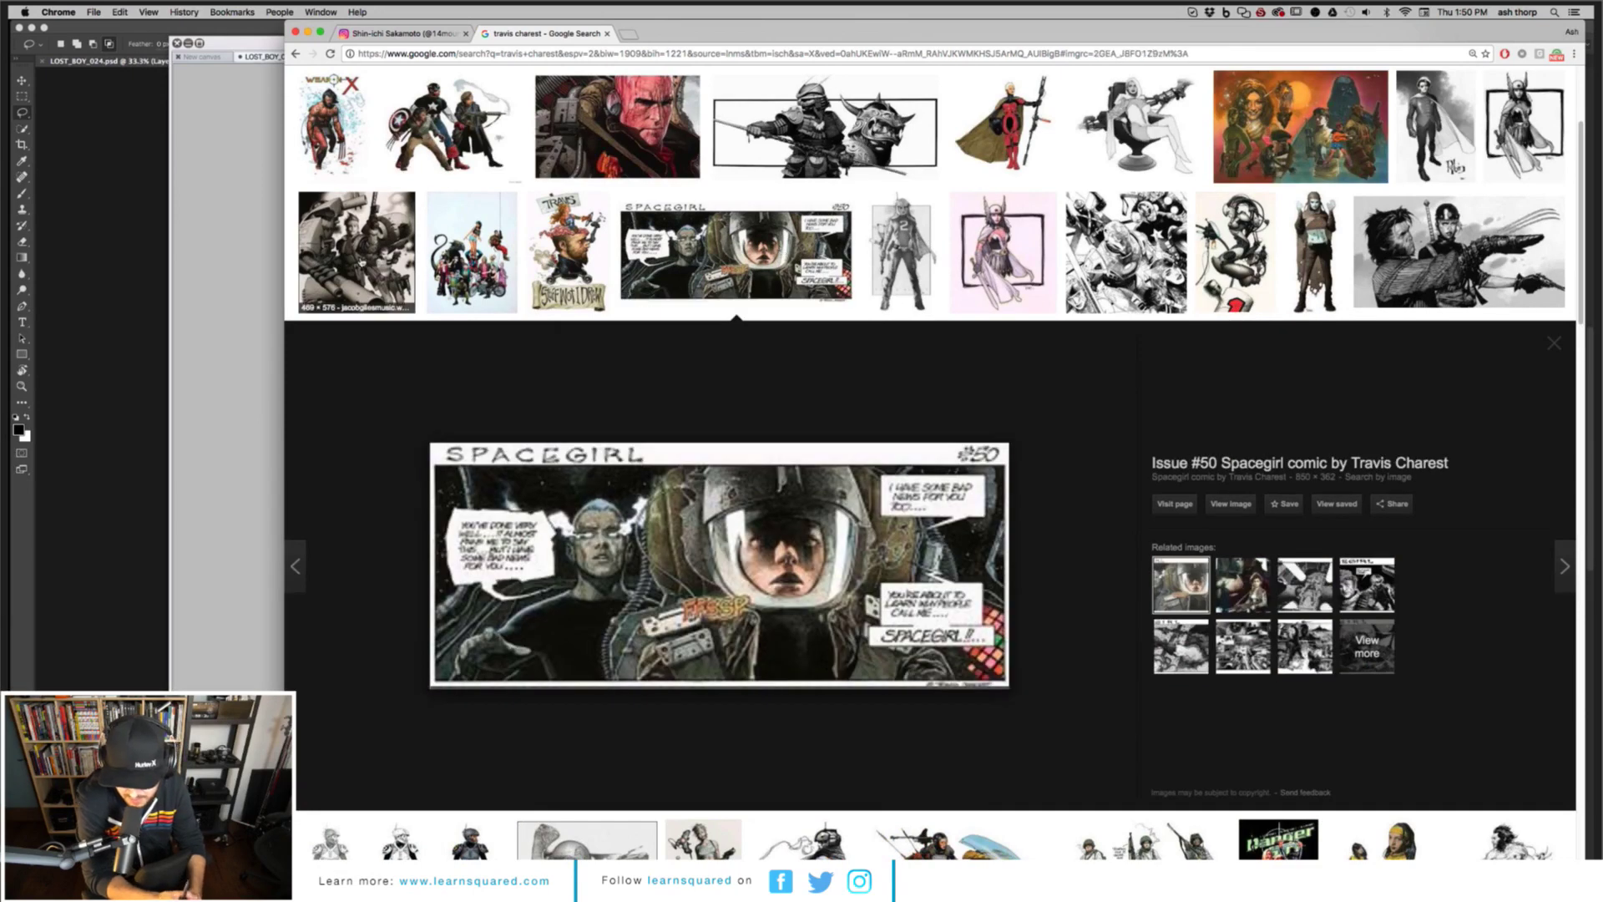
{"action": "left_click", "coordinate": [359, 288]}
{"action": "scroll", "coordinate": [427, 368], "scroll_direction": "down", "scroll_amount": 1}
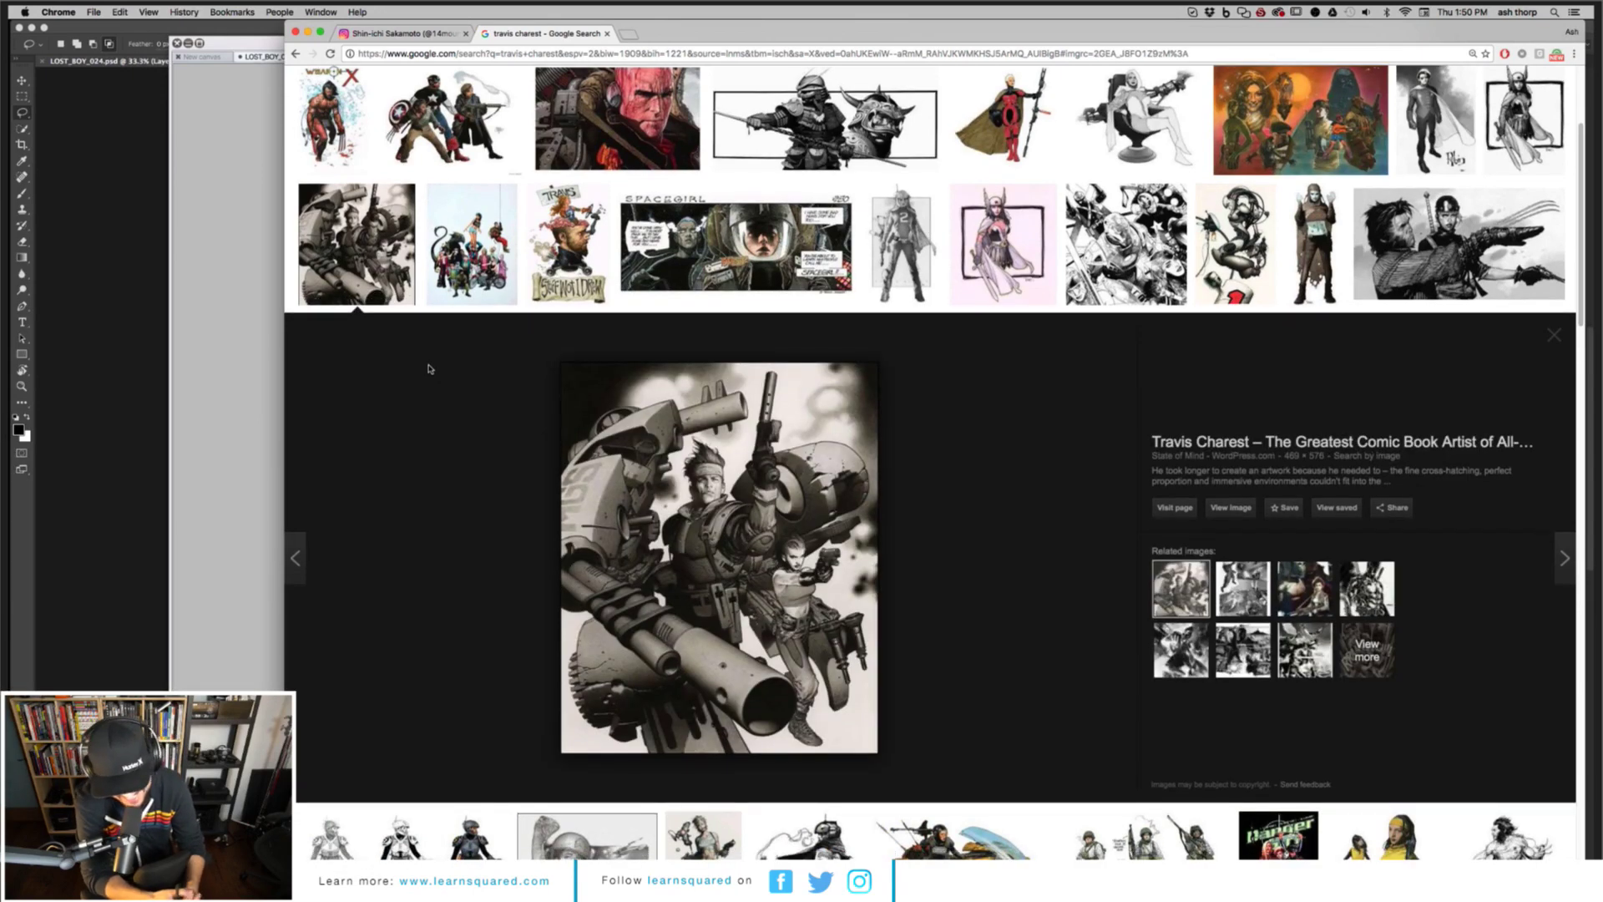
Enlarge the armoured trooper shown in pencil, ink and colour, and study its rendering stages
{"action": "scroll", "coordinate": [429, 368], "scroll_direction": "down", "scroll_amount": 3}
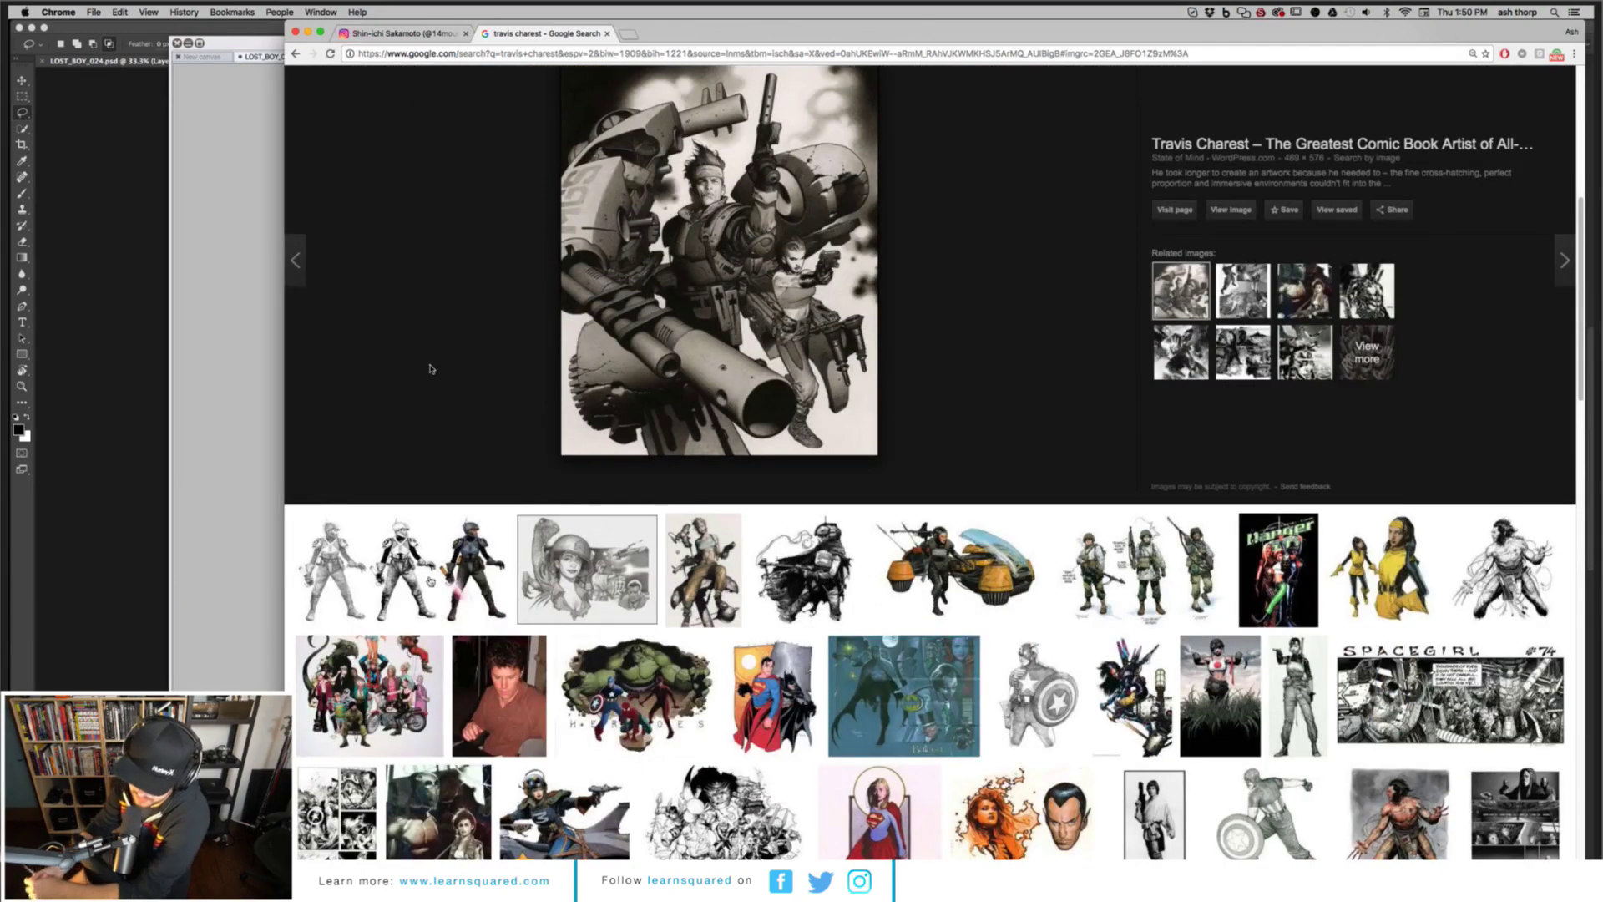
{"action": "left_click", "coordinate": [430, 582]}
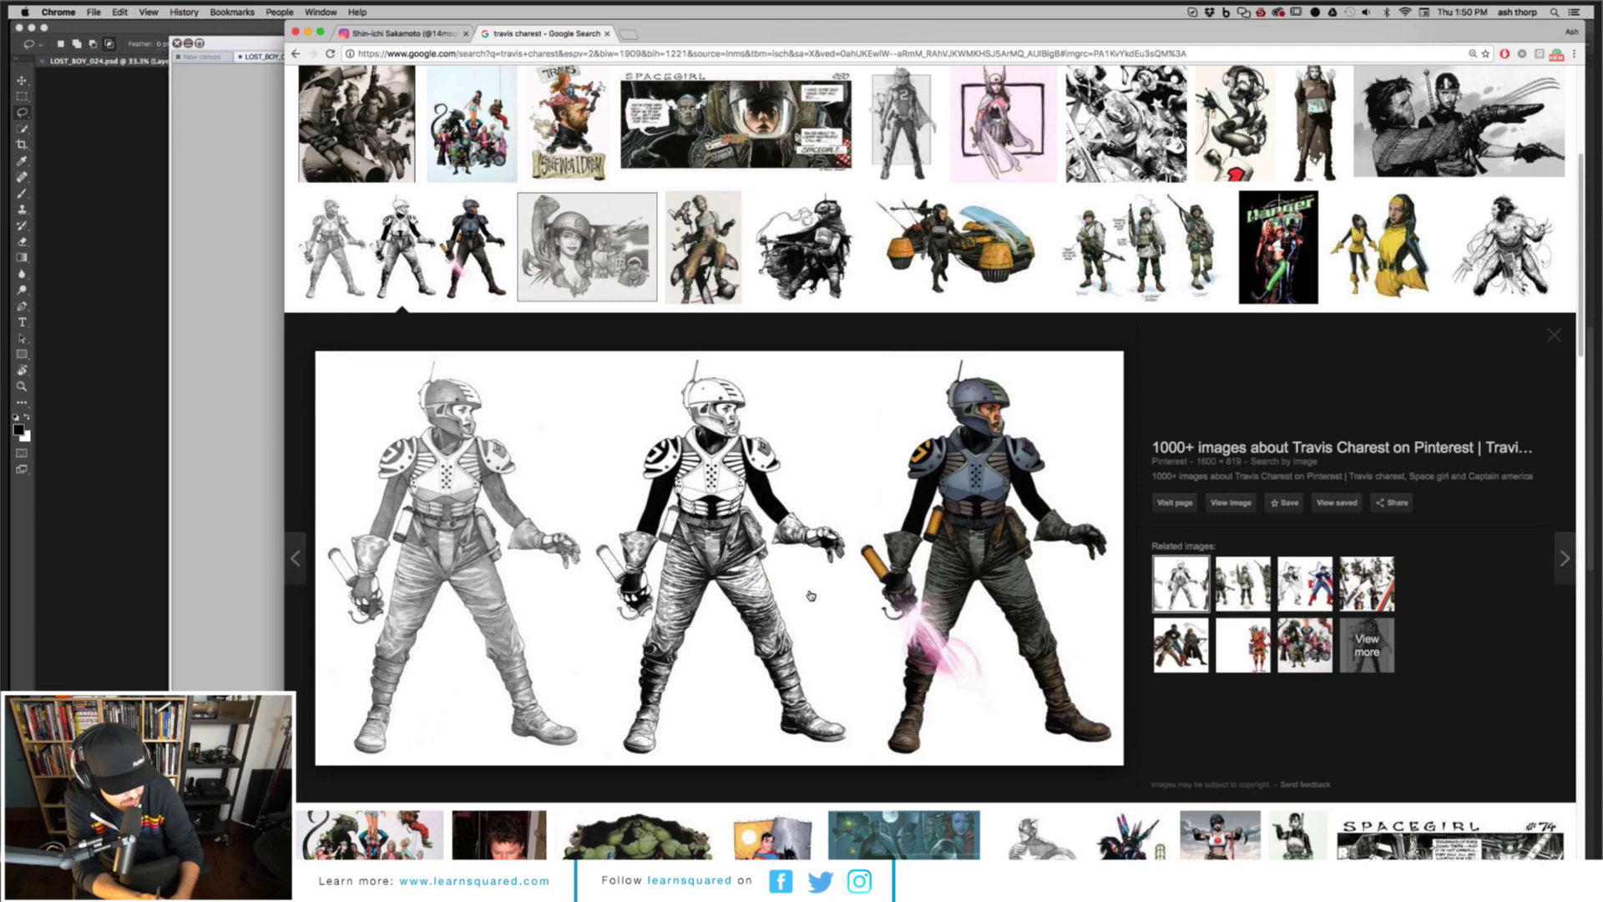
{"action": "scroll", "coordinate": [811, 595], "scroll_direction": "down", "scroll_amount": 1}
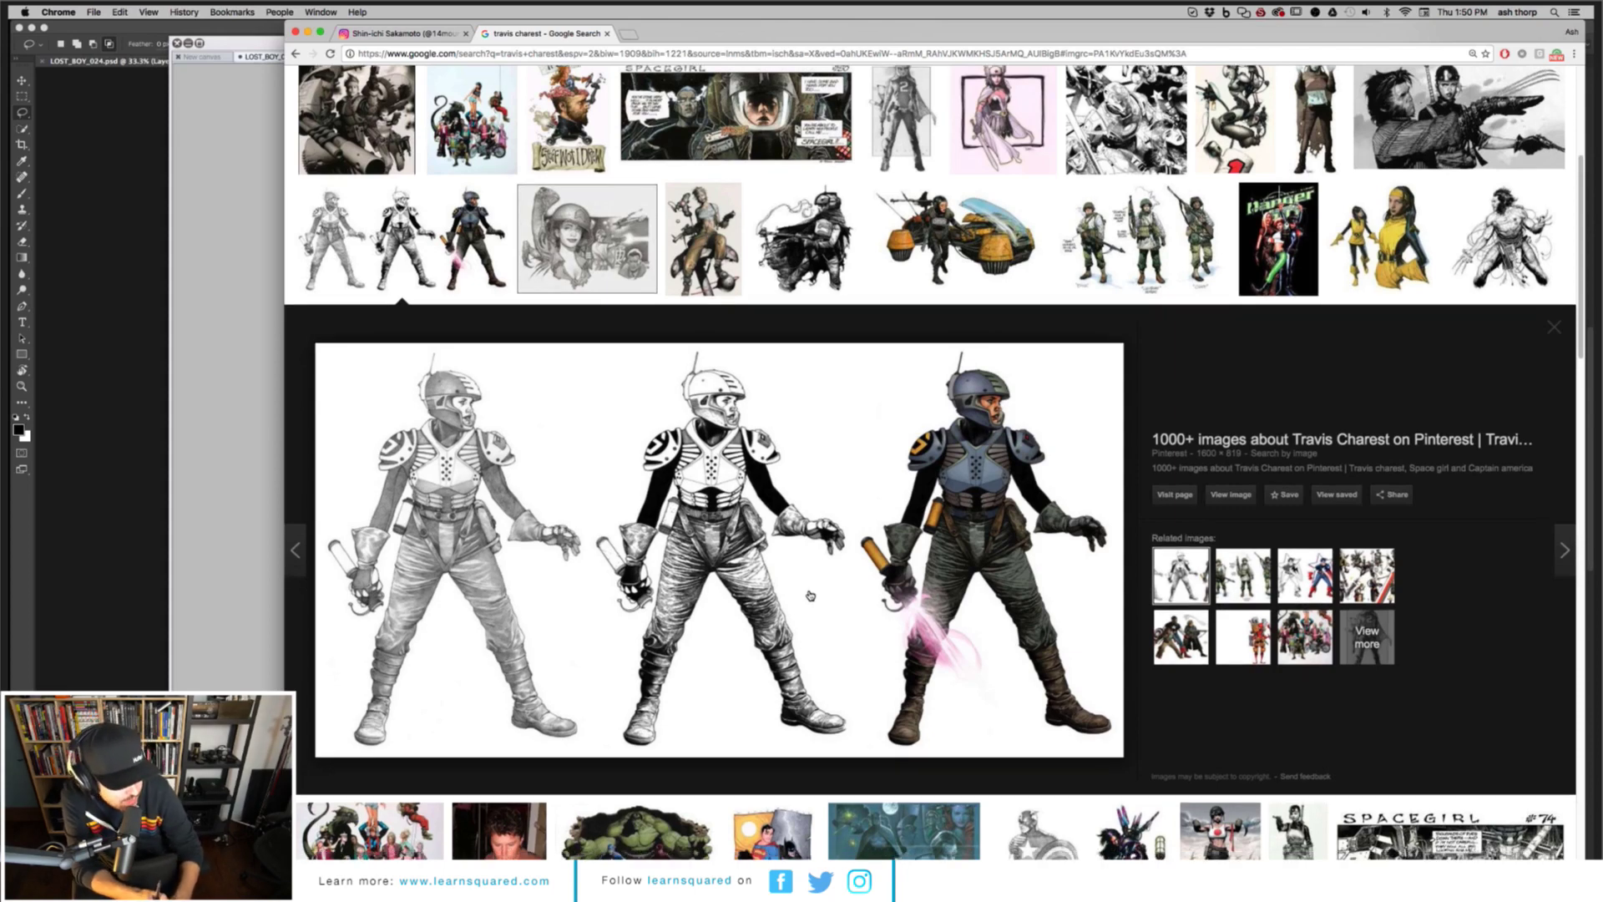
{"action": "scroll", "coordinate": [810, 595], "scroll_direction": "down", "scroll_amount": 1}
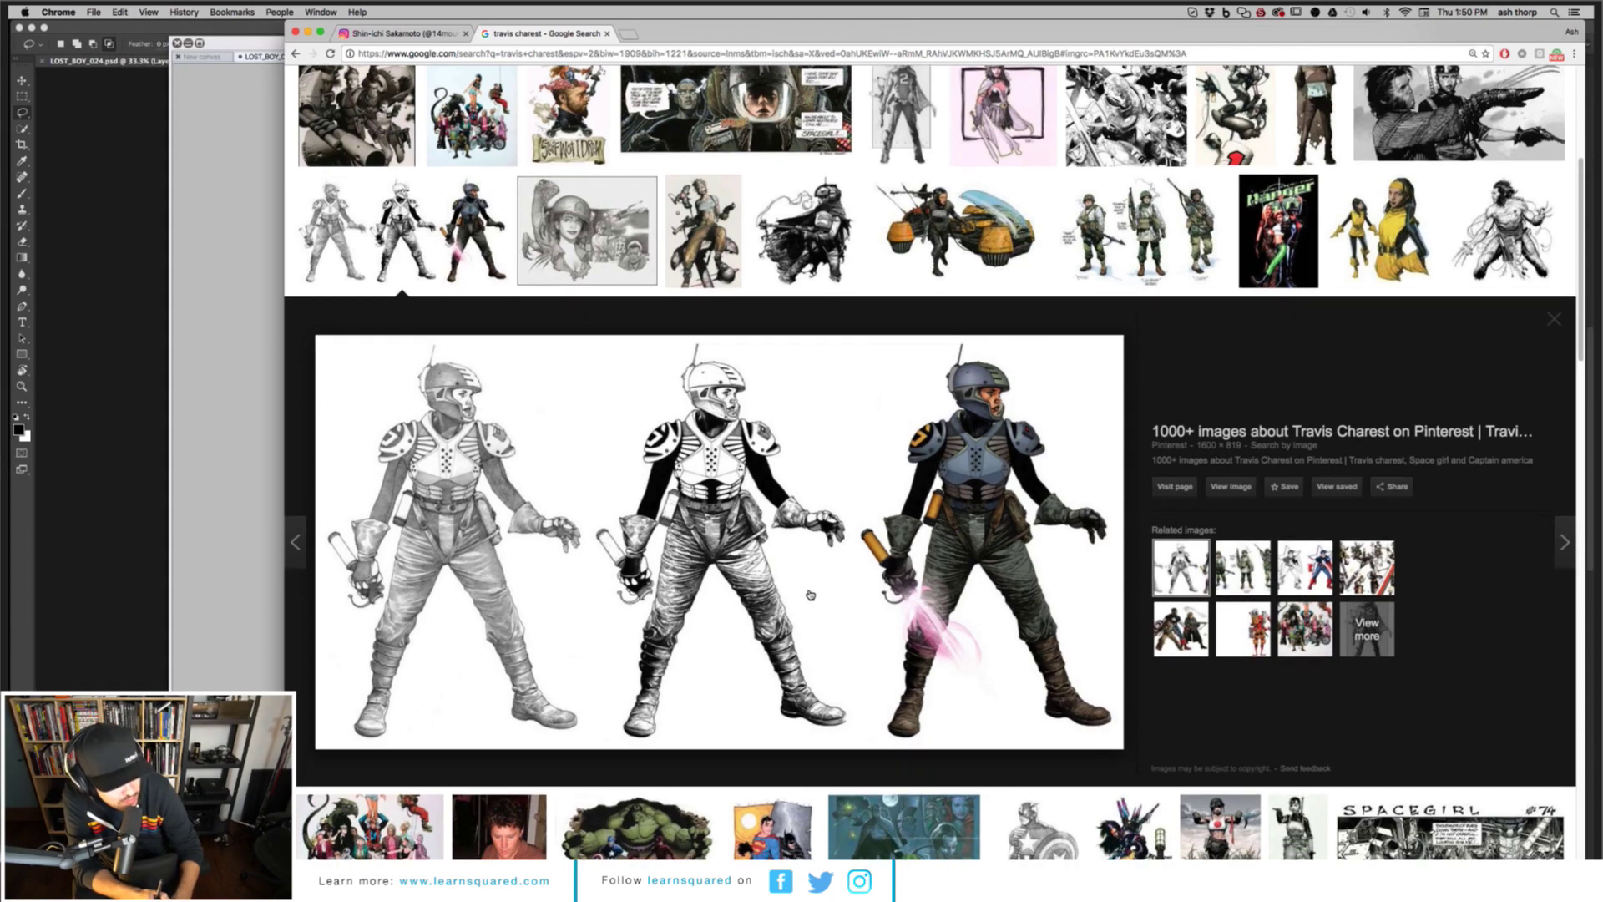
{"action": "scroll", "coordinate": [810, 596], "scroll_direction": "down", "scroll_amount": 1}
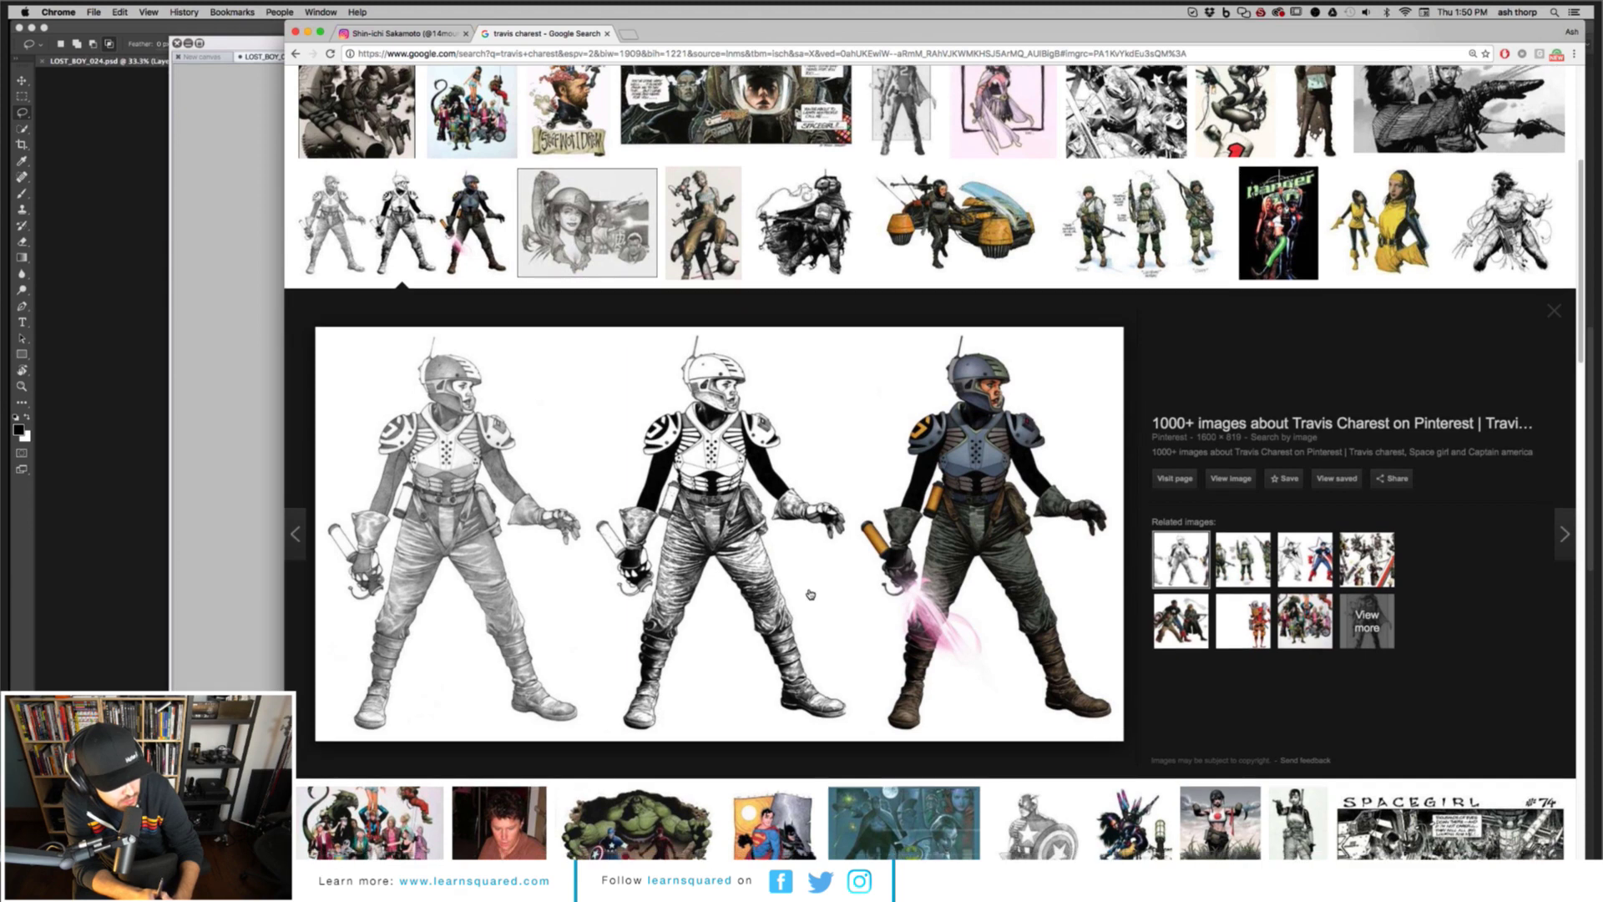
View the hovering orange vehicle and Christie Blaze artworks, and browse further down the image results
{"action": "scroll", "coordinate": [810, 594], "scroll_direction": "down", "scroll_amount": 1}
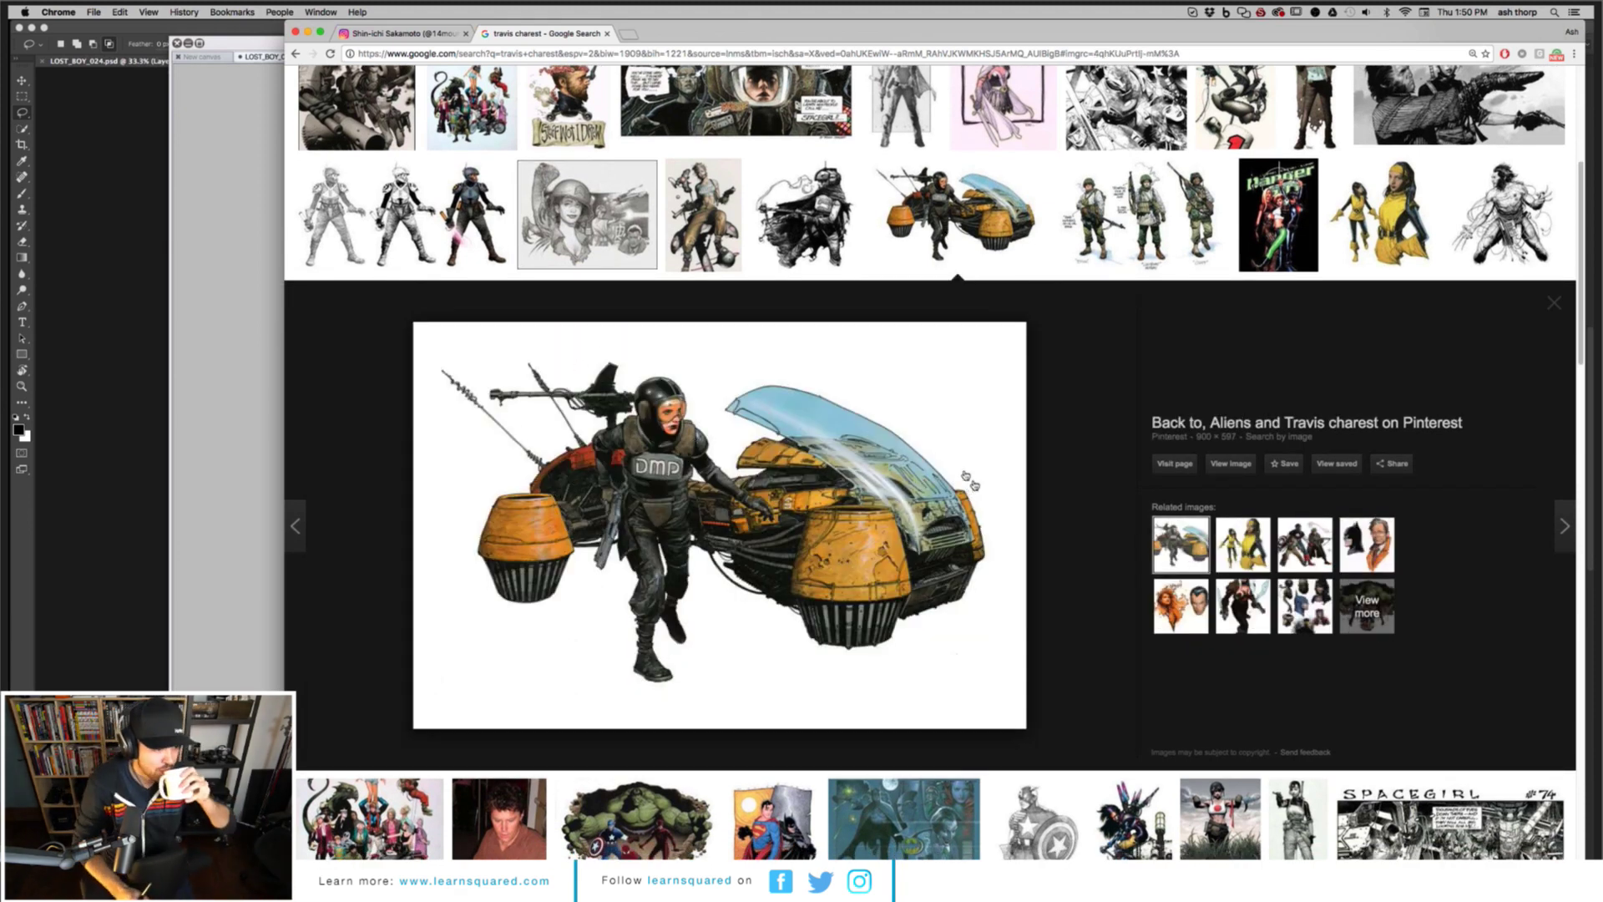
{"action": "left_click", "coordinate": [704, 225]}
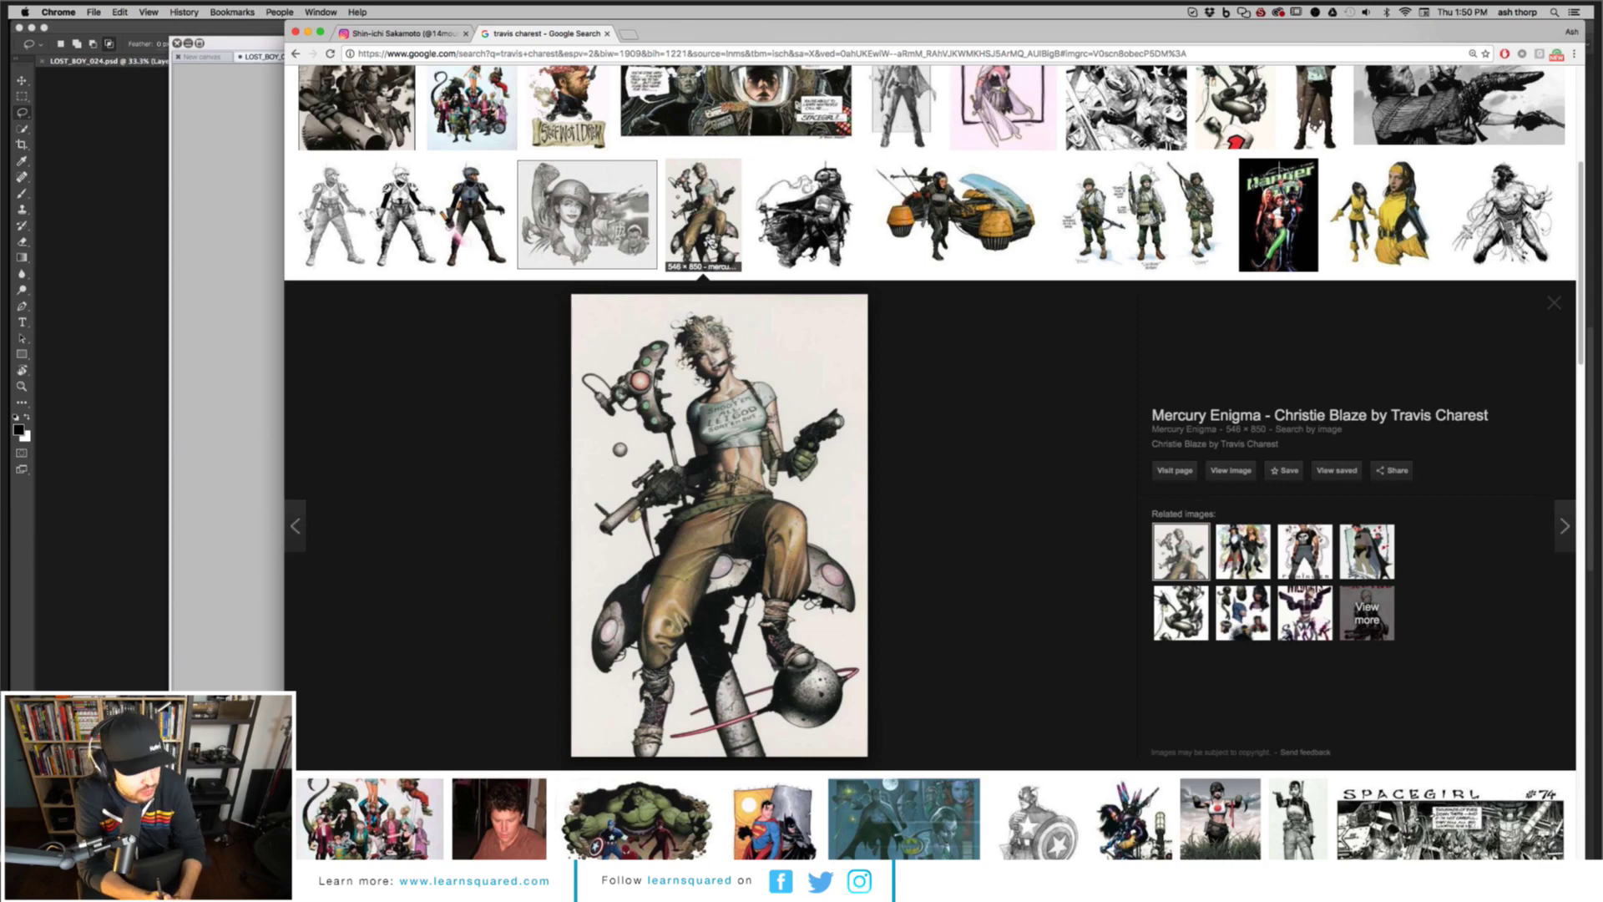
{"action": "scroll", "coordinate": [710, 242], "scroll_direction": "down", "scroll_amount": 1}
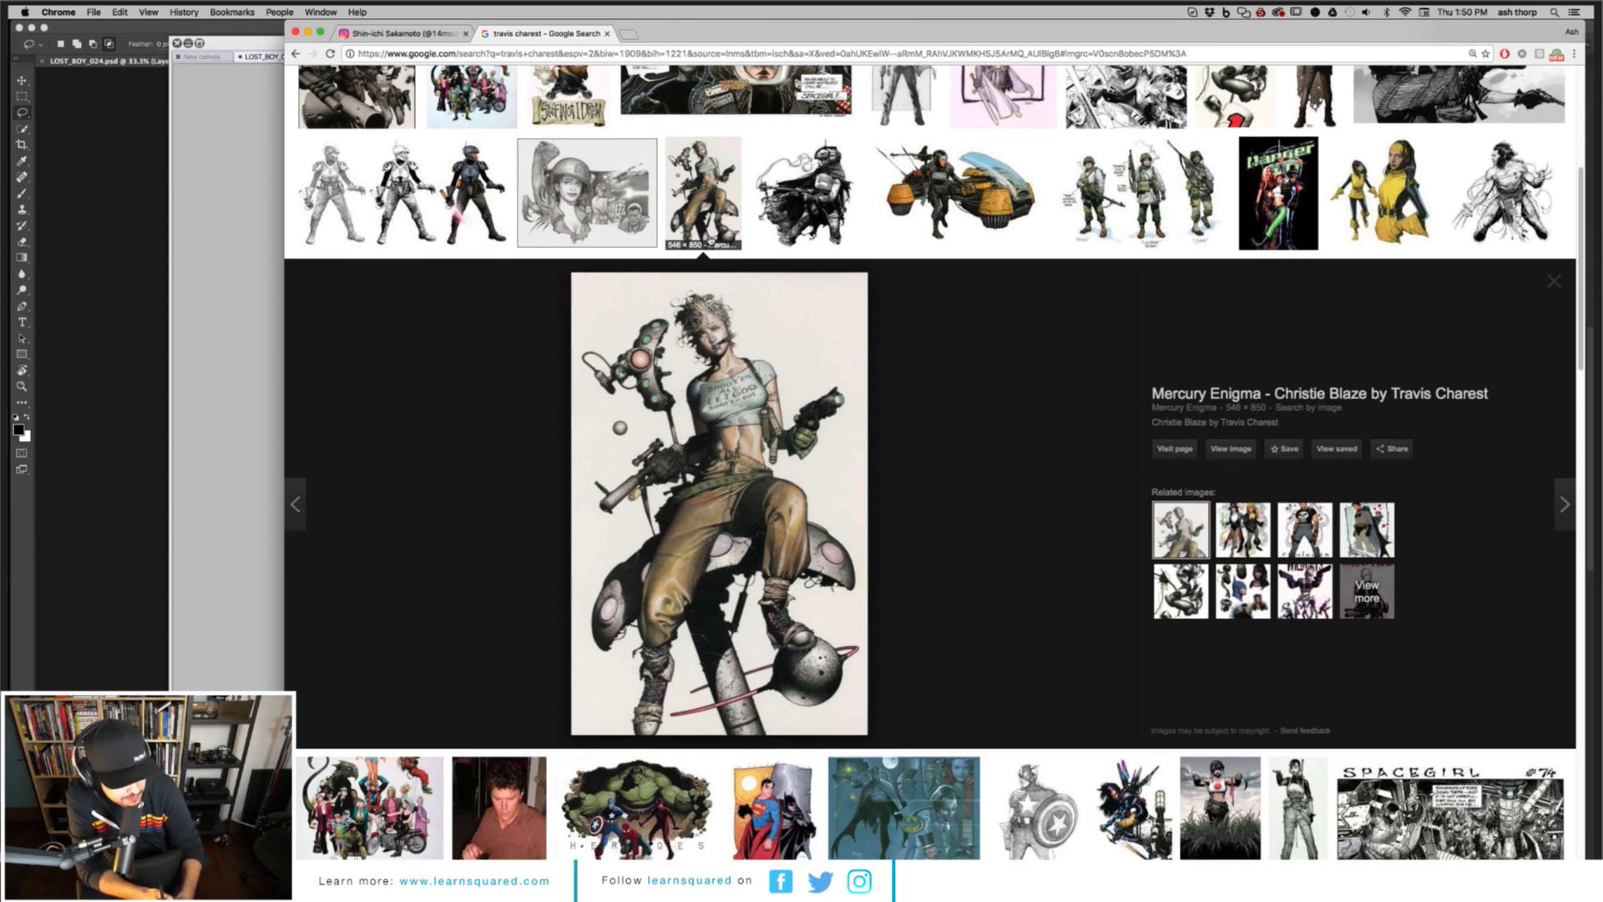
{"action": "scroll", "coordinate": [708, 242], "scroll_direction": "down", "scroll_amount": 15}
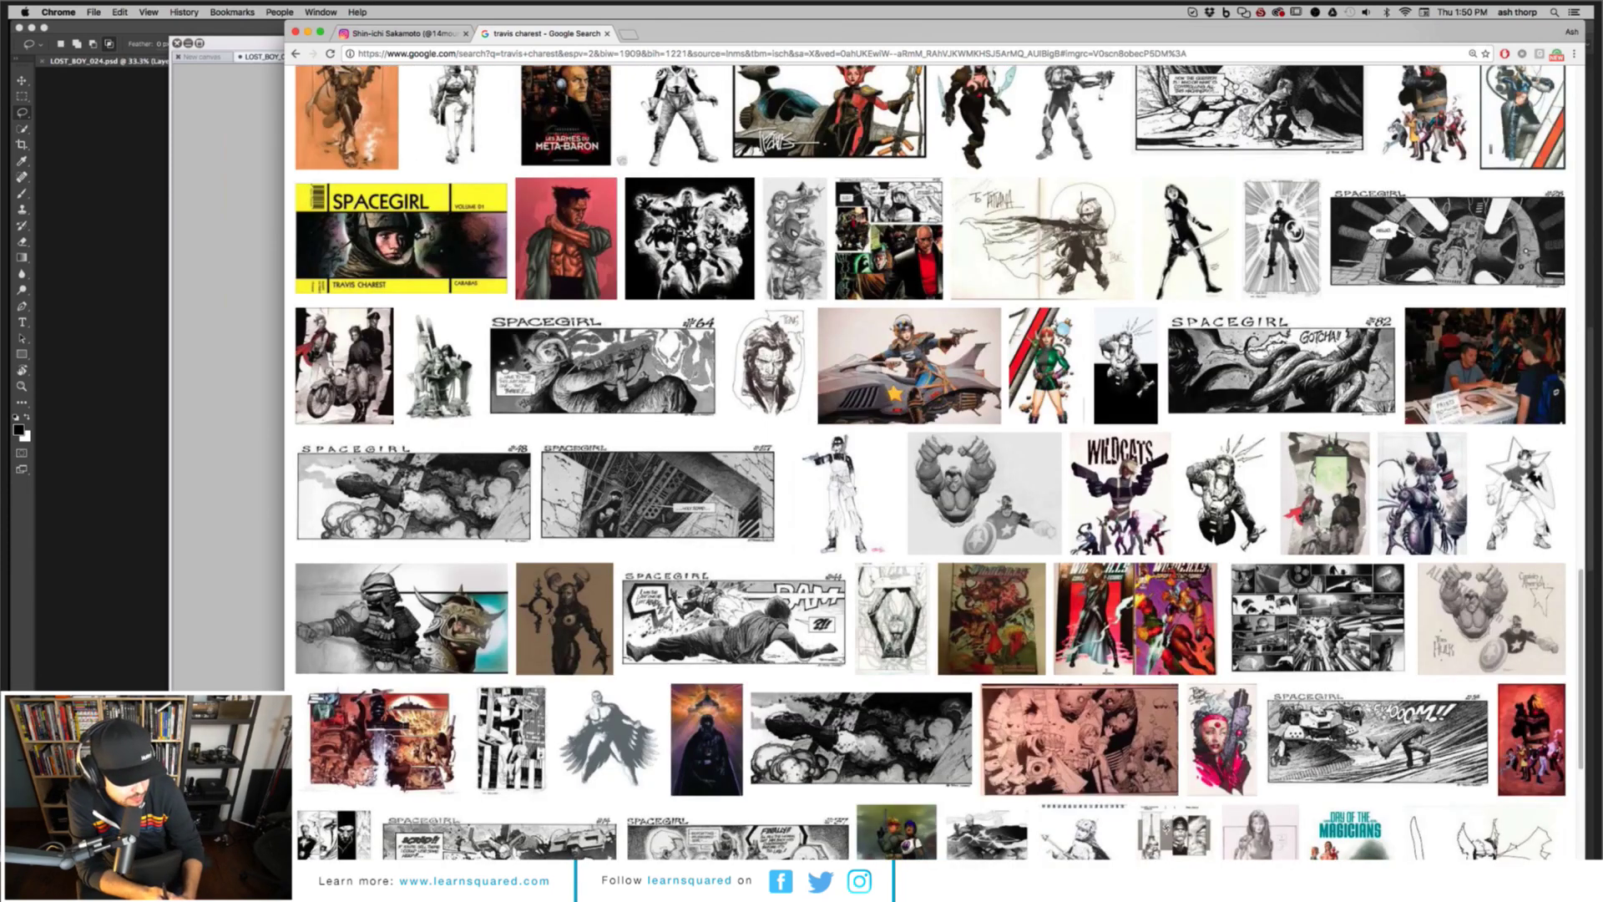
Refine the image search to "travis charest metal gear solid"
{"action": "scroll", "coordinate": [708, 244], "scroll_direction": "up", "scroll_amount": 15}
{"action": "left_click", "coordinate": [511, 84]}
{"action": "type", "text": "metal gear solid"}
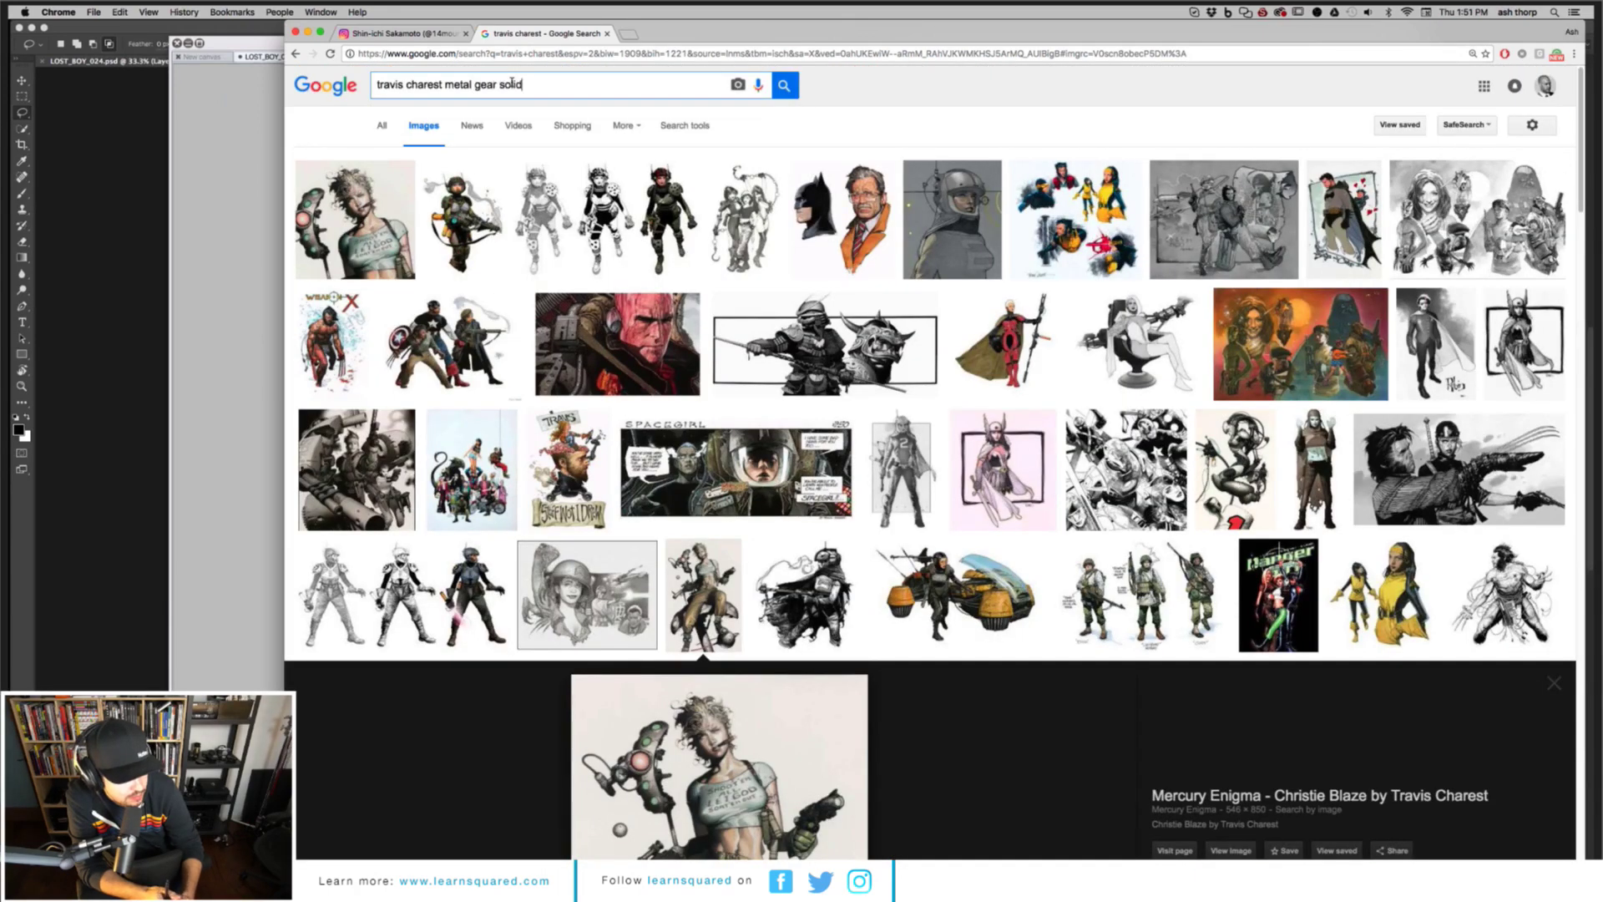
{"action": "key", "text": "Return"}
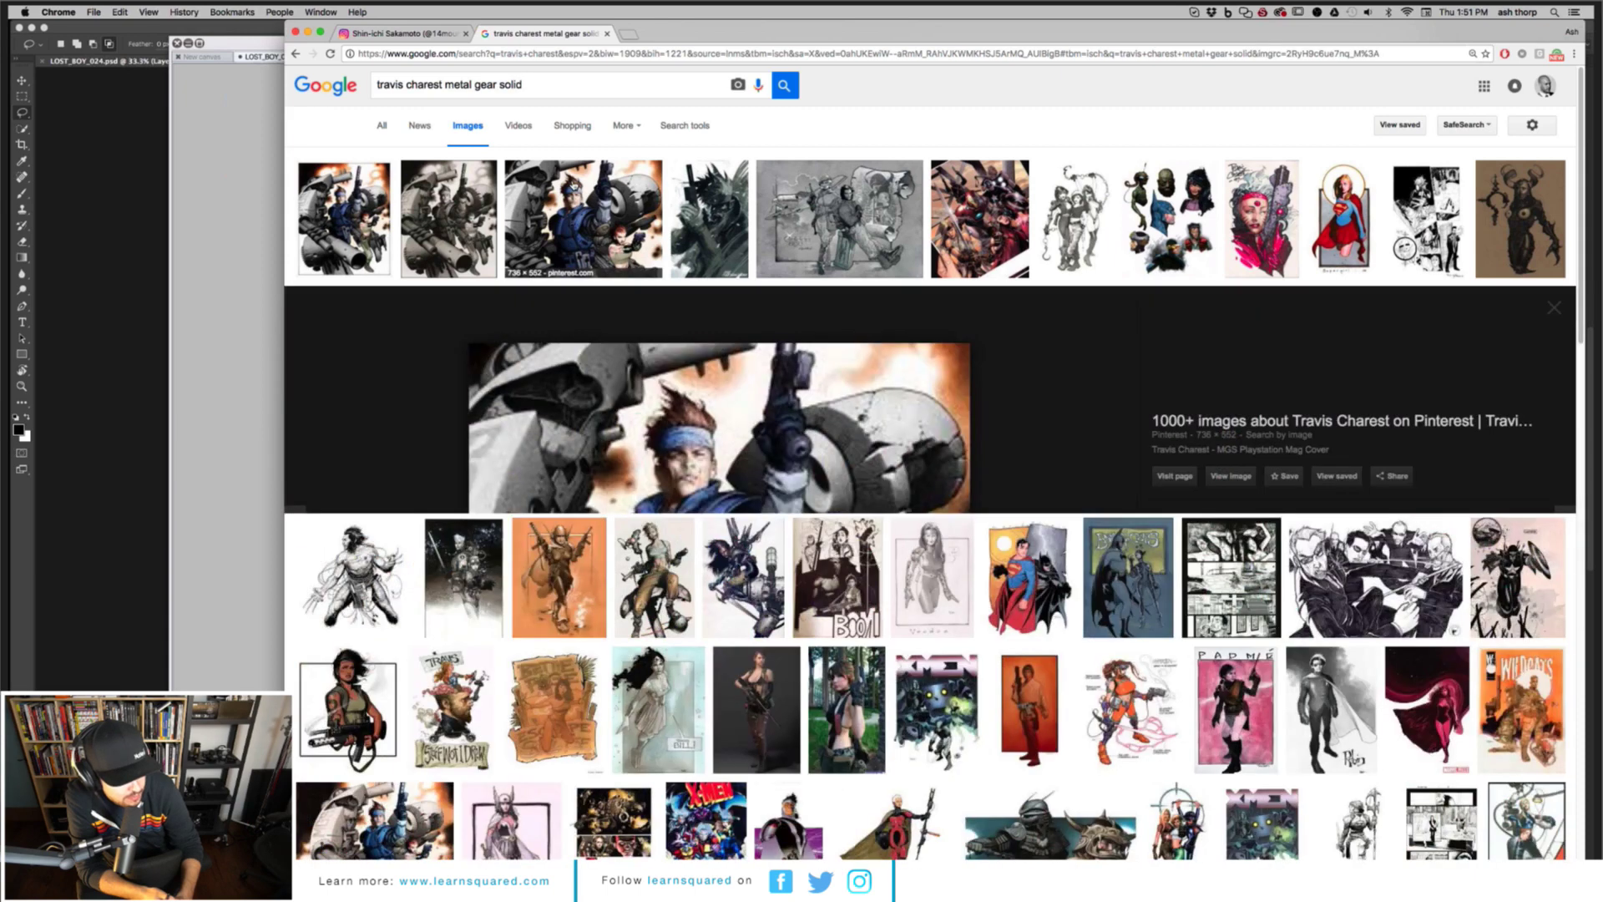
Compare the colour and greyscale Metal Gear Solid covers, and examine the Golden Age, character heads, horned figure and Avengers artworks
{"action": "left_click", "coordinate": [343, 201]}
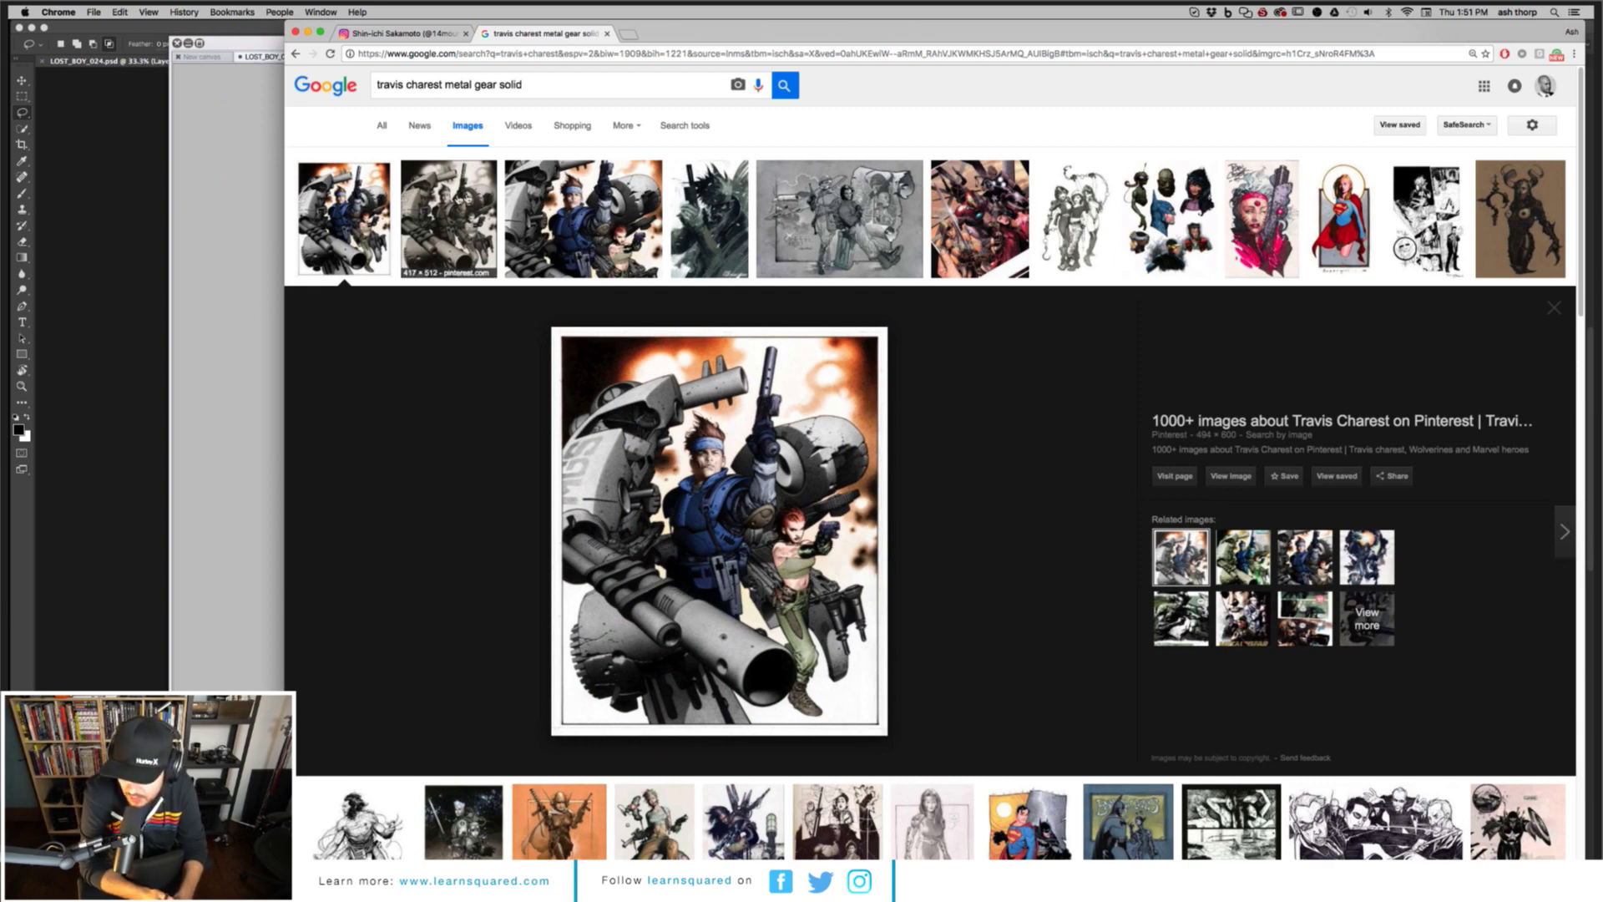
{"action": "left_click", "coordinate": [578, 255]}
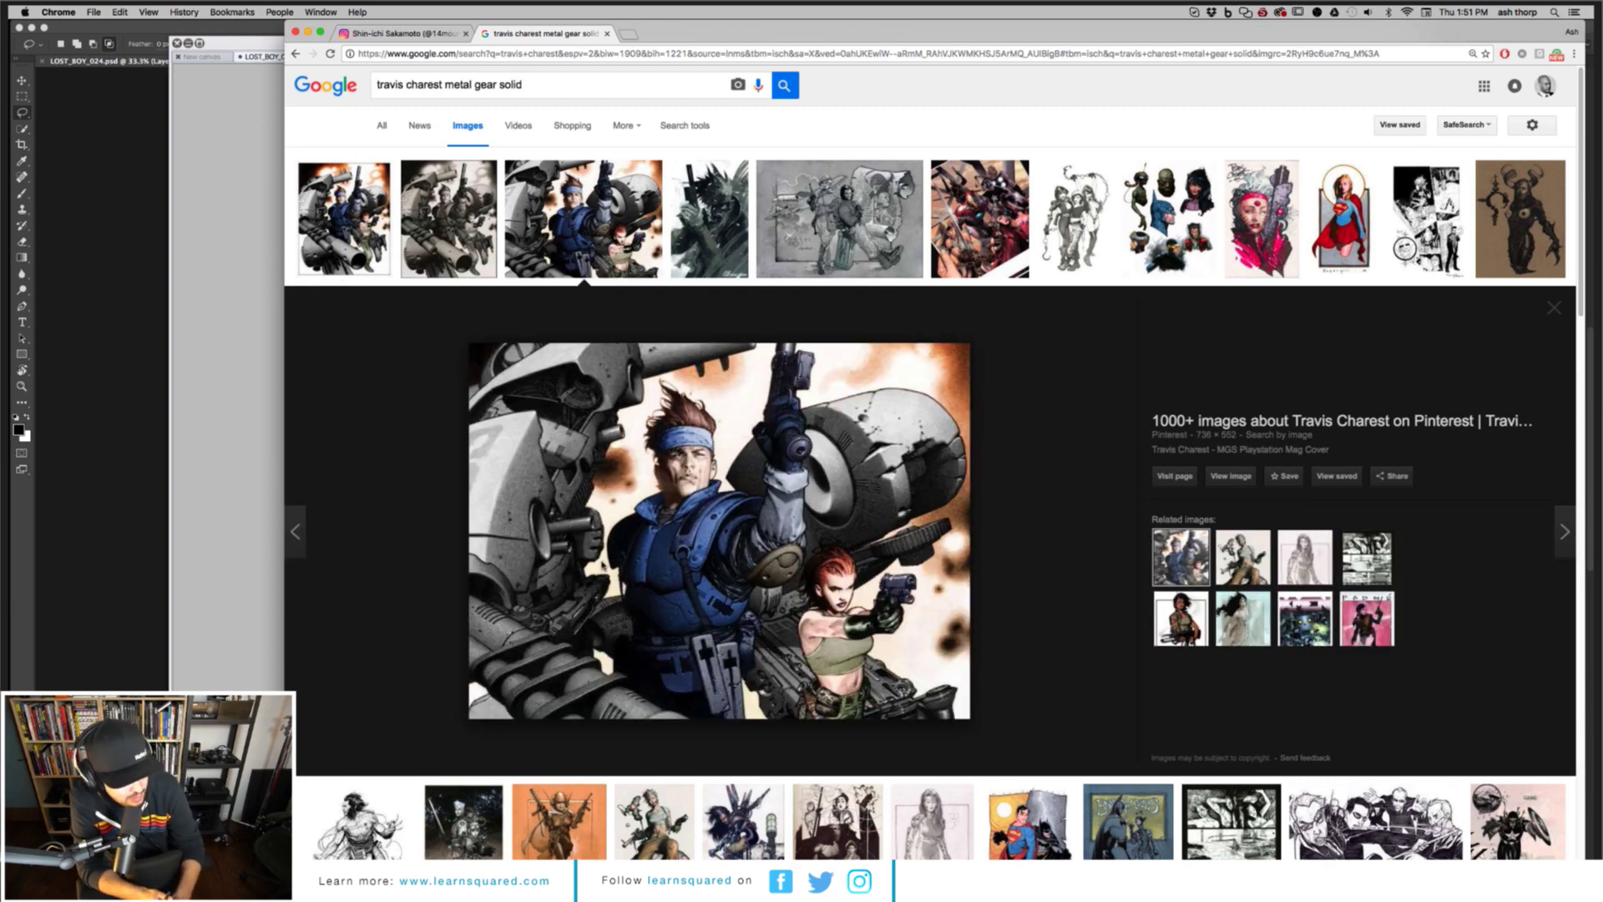
{"action": "left_click", "coordinate": [470, 227]}
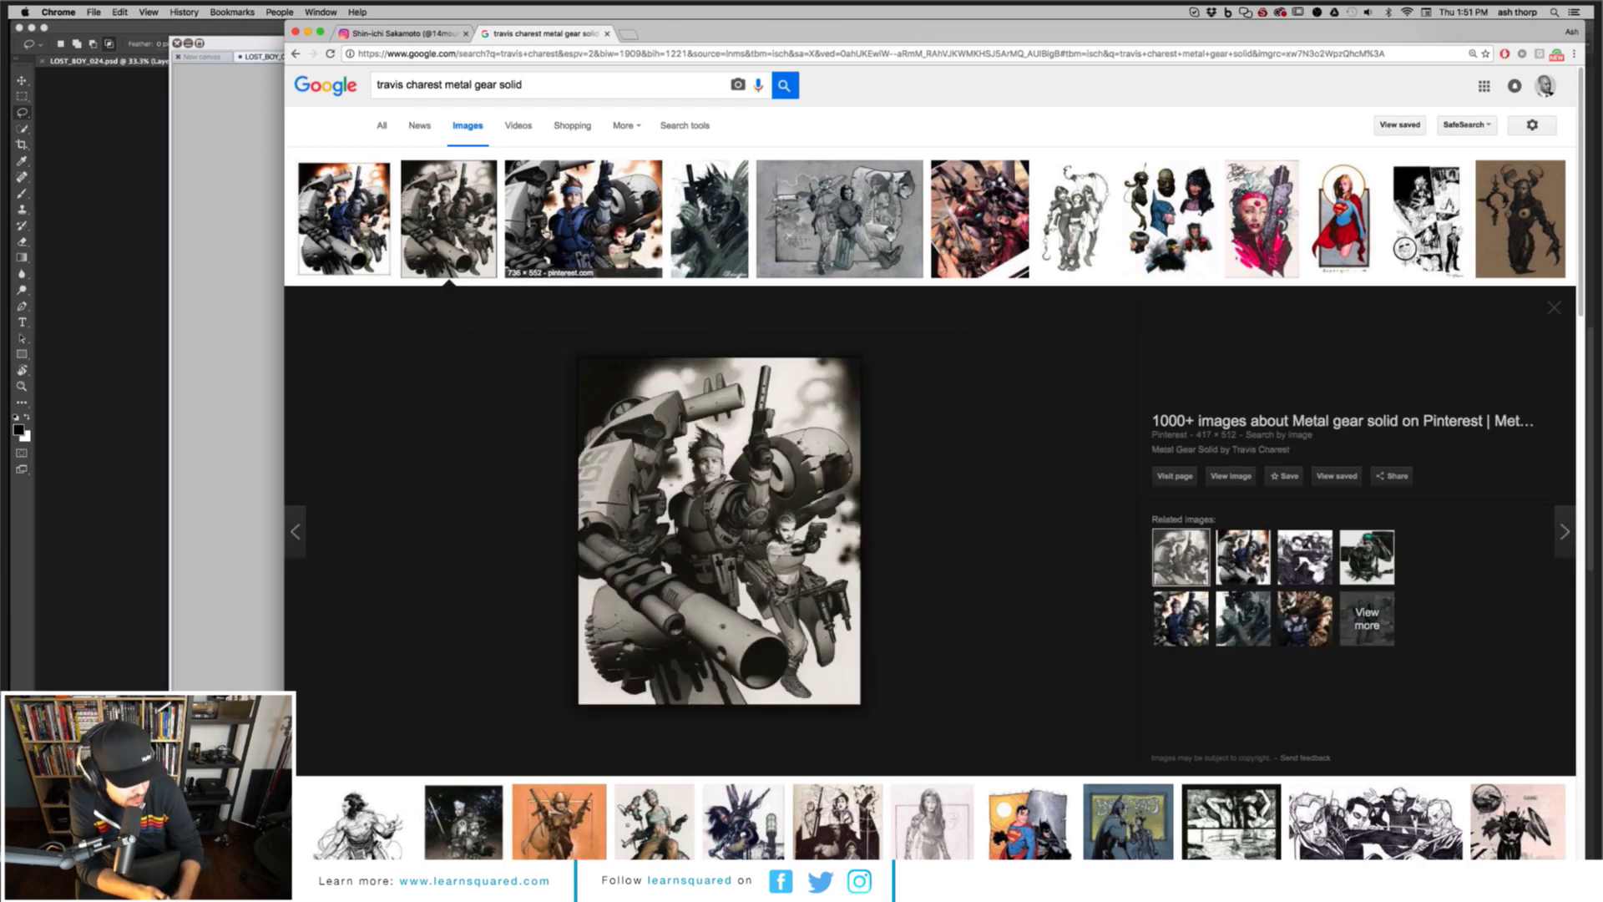
{"action": "left_click", "coordinate": [801, 228]}
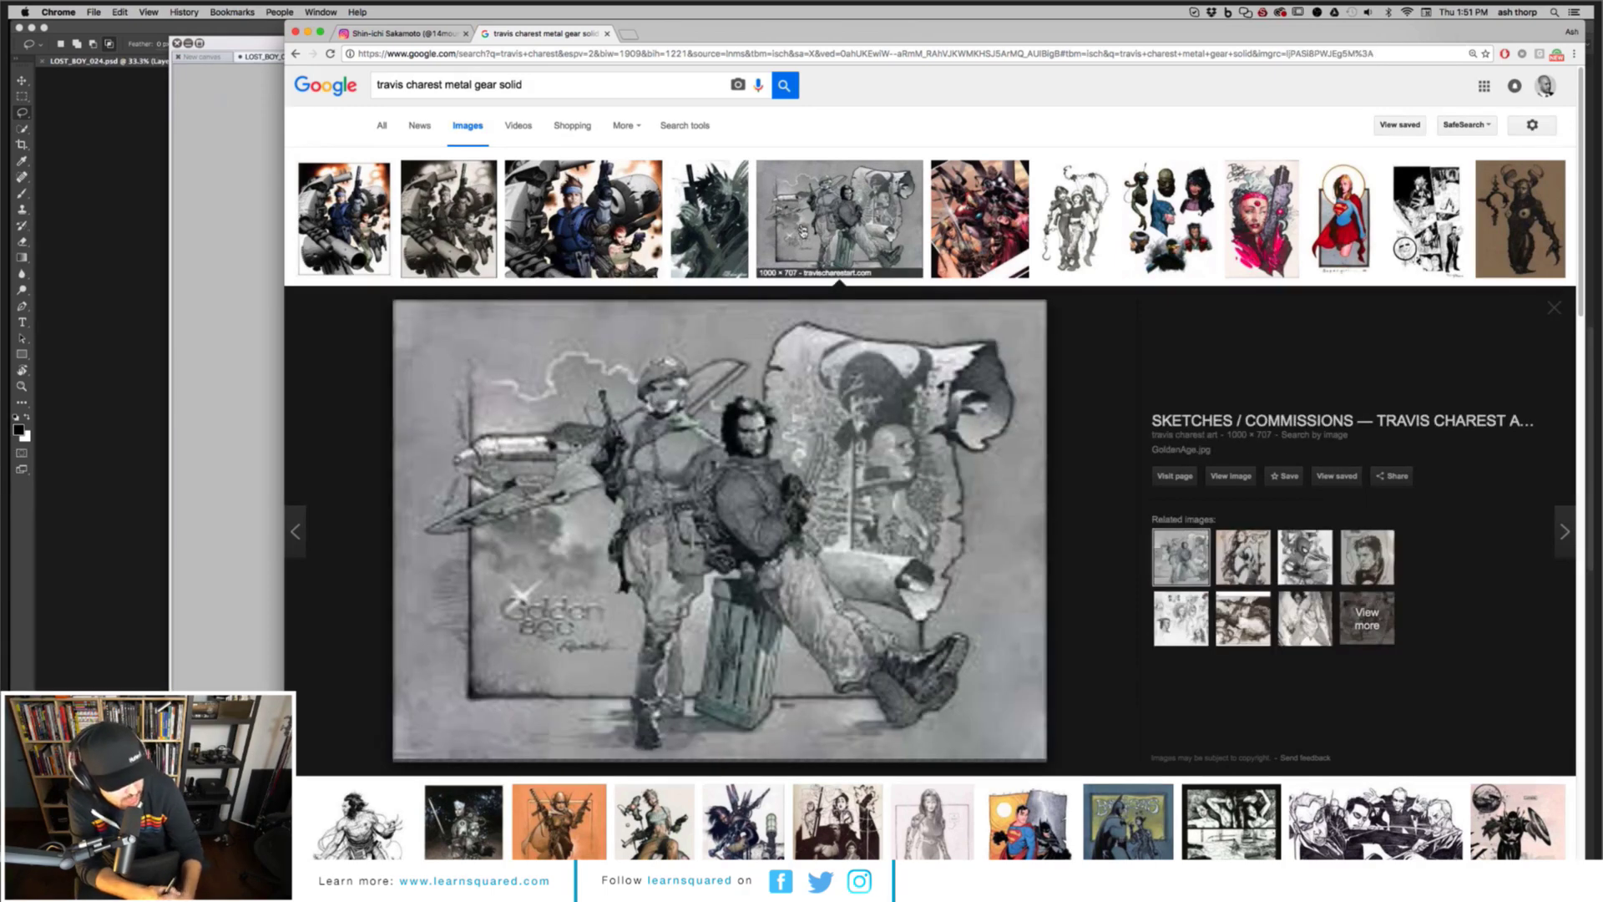
{"action": "left_click", "coordinate": [1188, 236]}
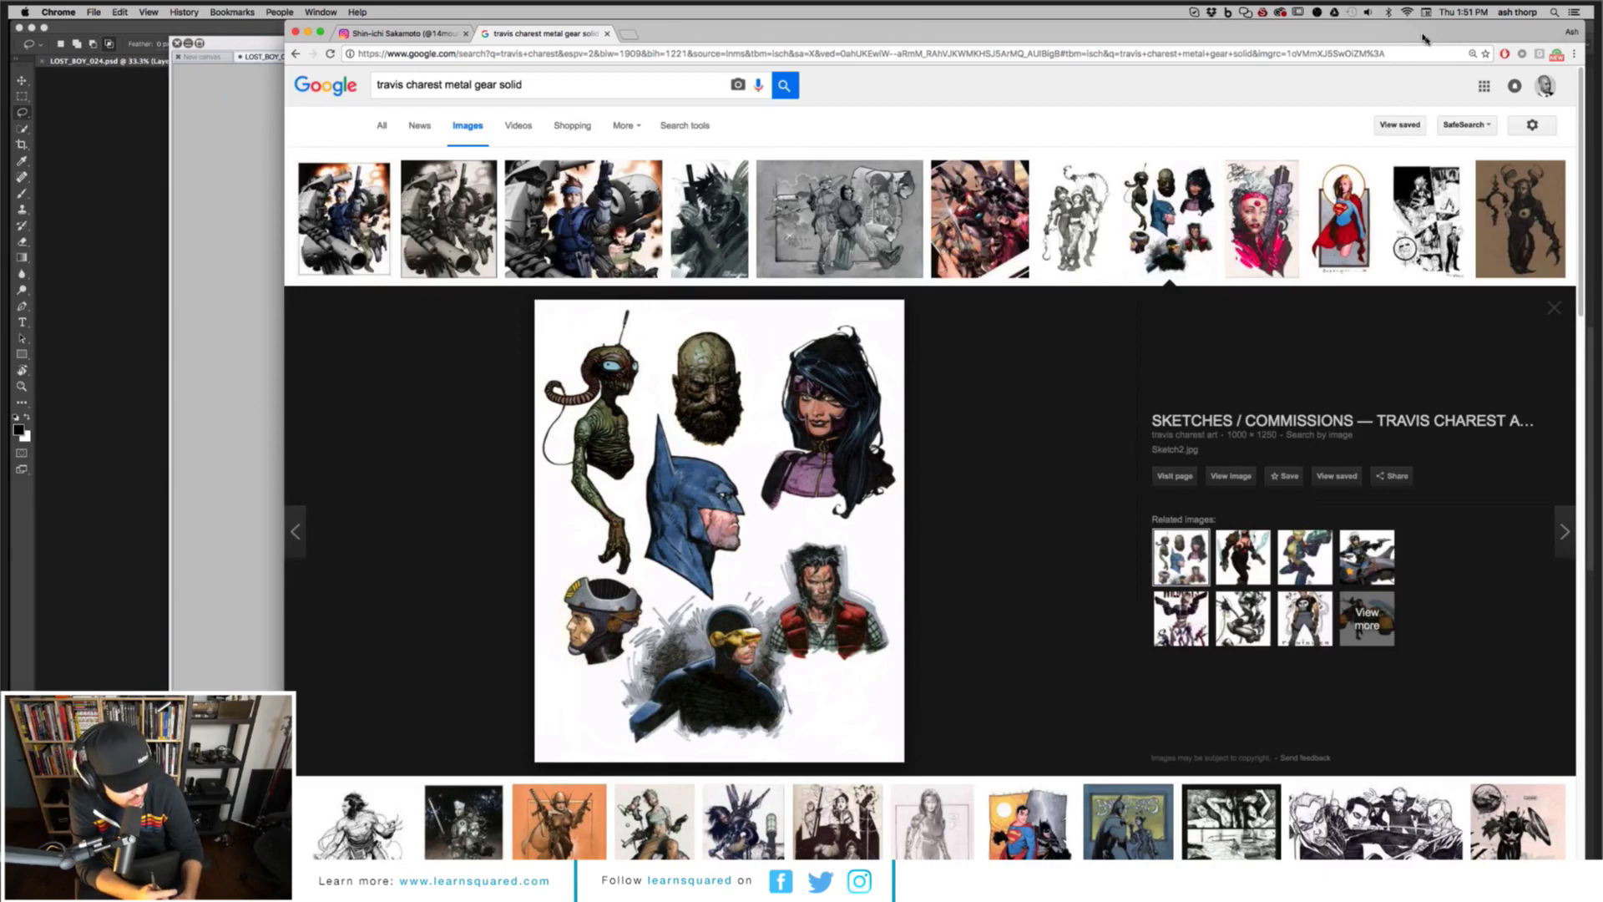
{"action": "left_click", "coordinate": [1544, 238]}
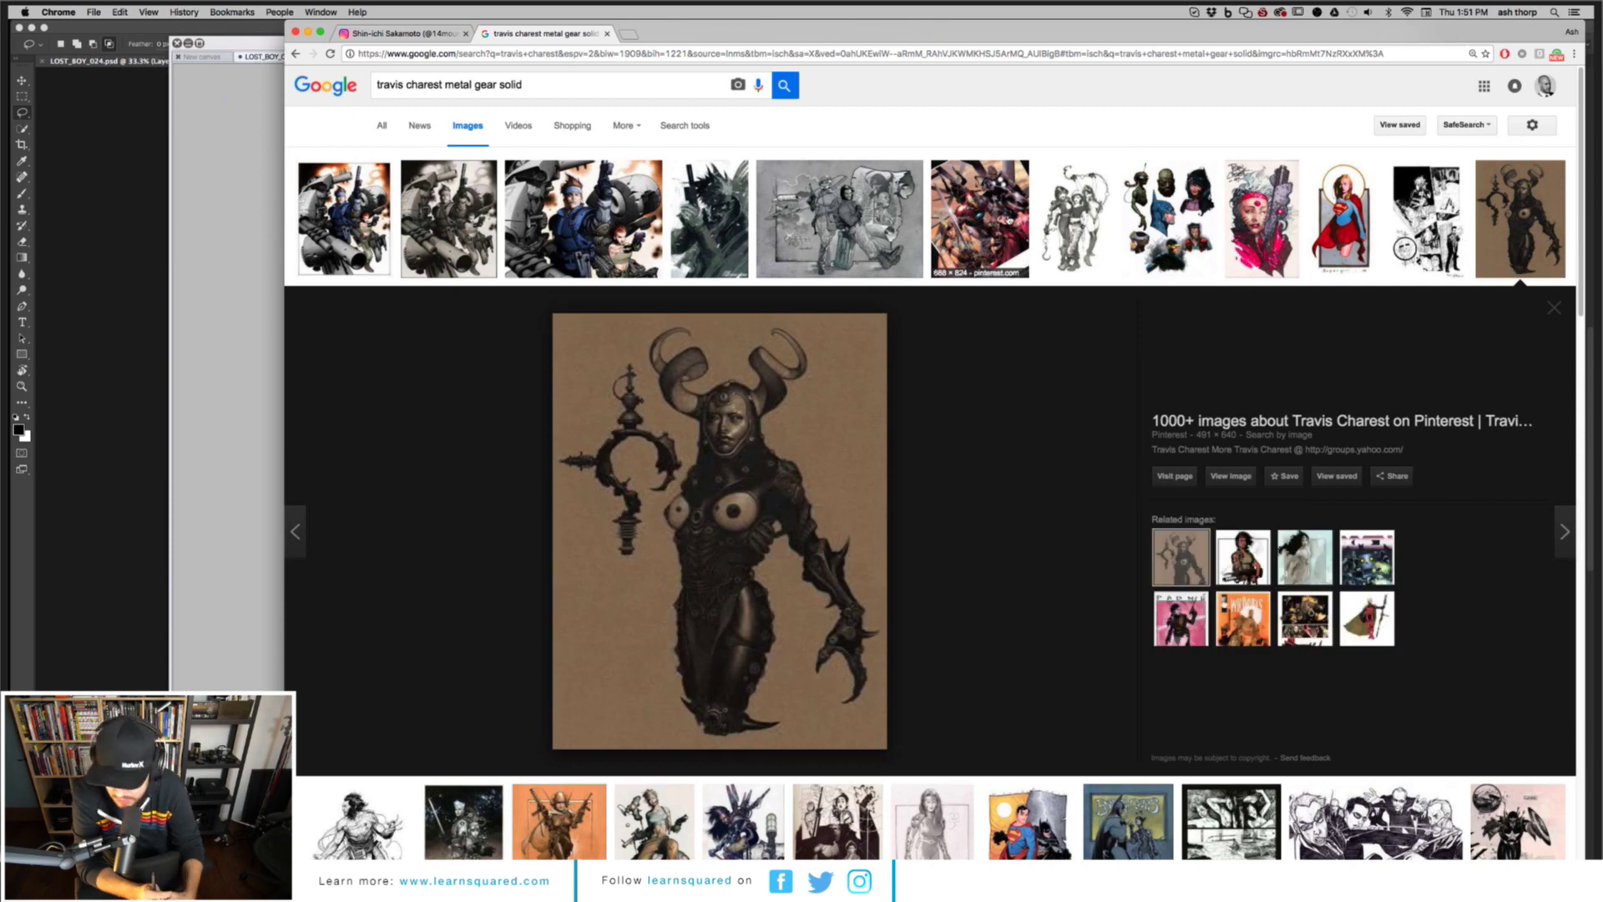
{"action": "left_click", "coordinate": [1008, 218]}
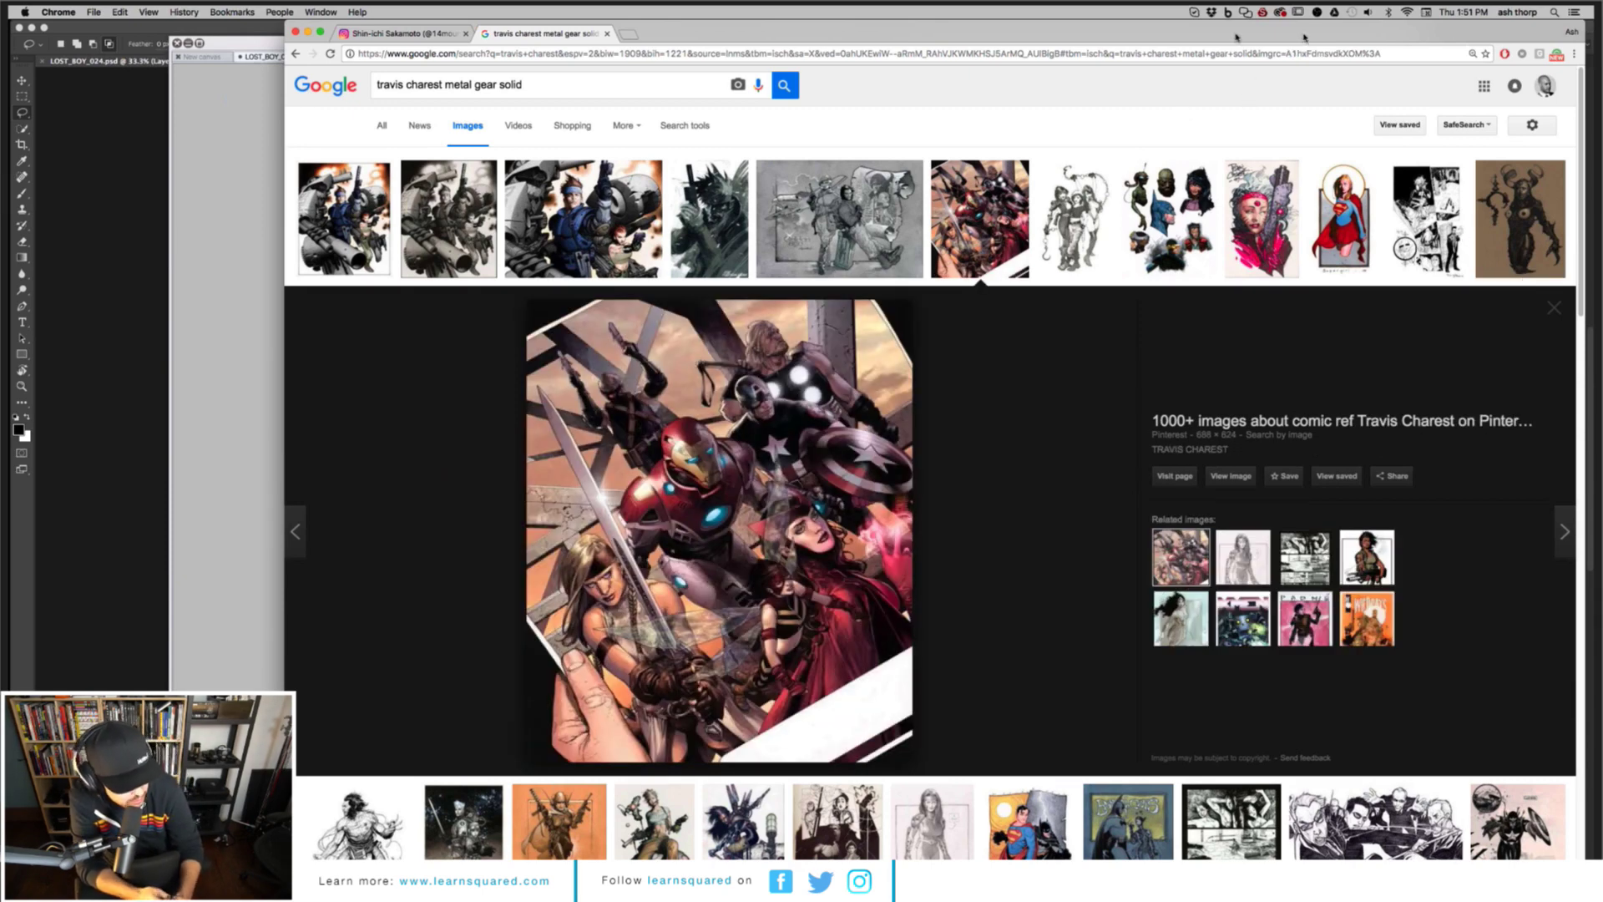
Switch back to Manga Studio and enlarge the portrait to 50%, framing the blindfolded face
{"action": "key", "text": "super+Tab"}
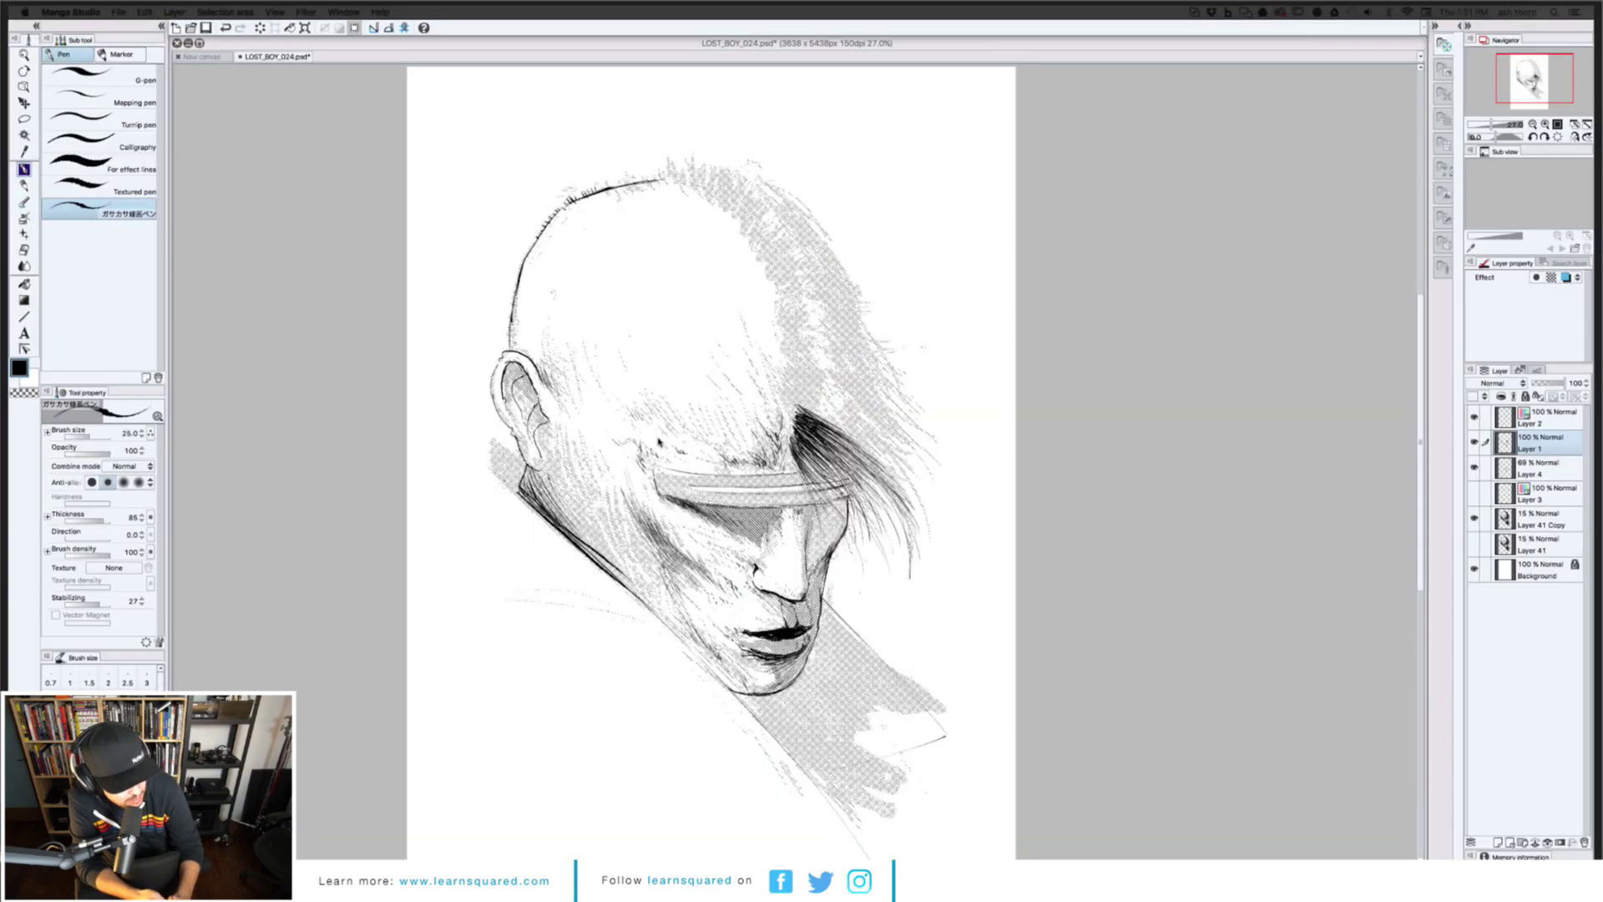
{"action": "key", "text": "super+equal"}
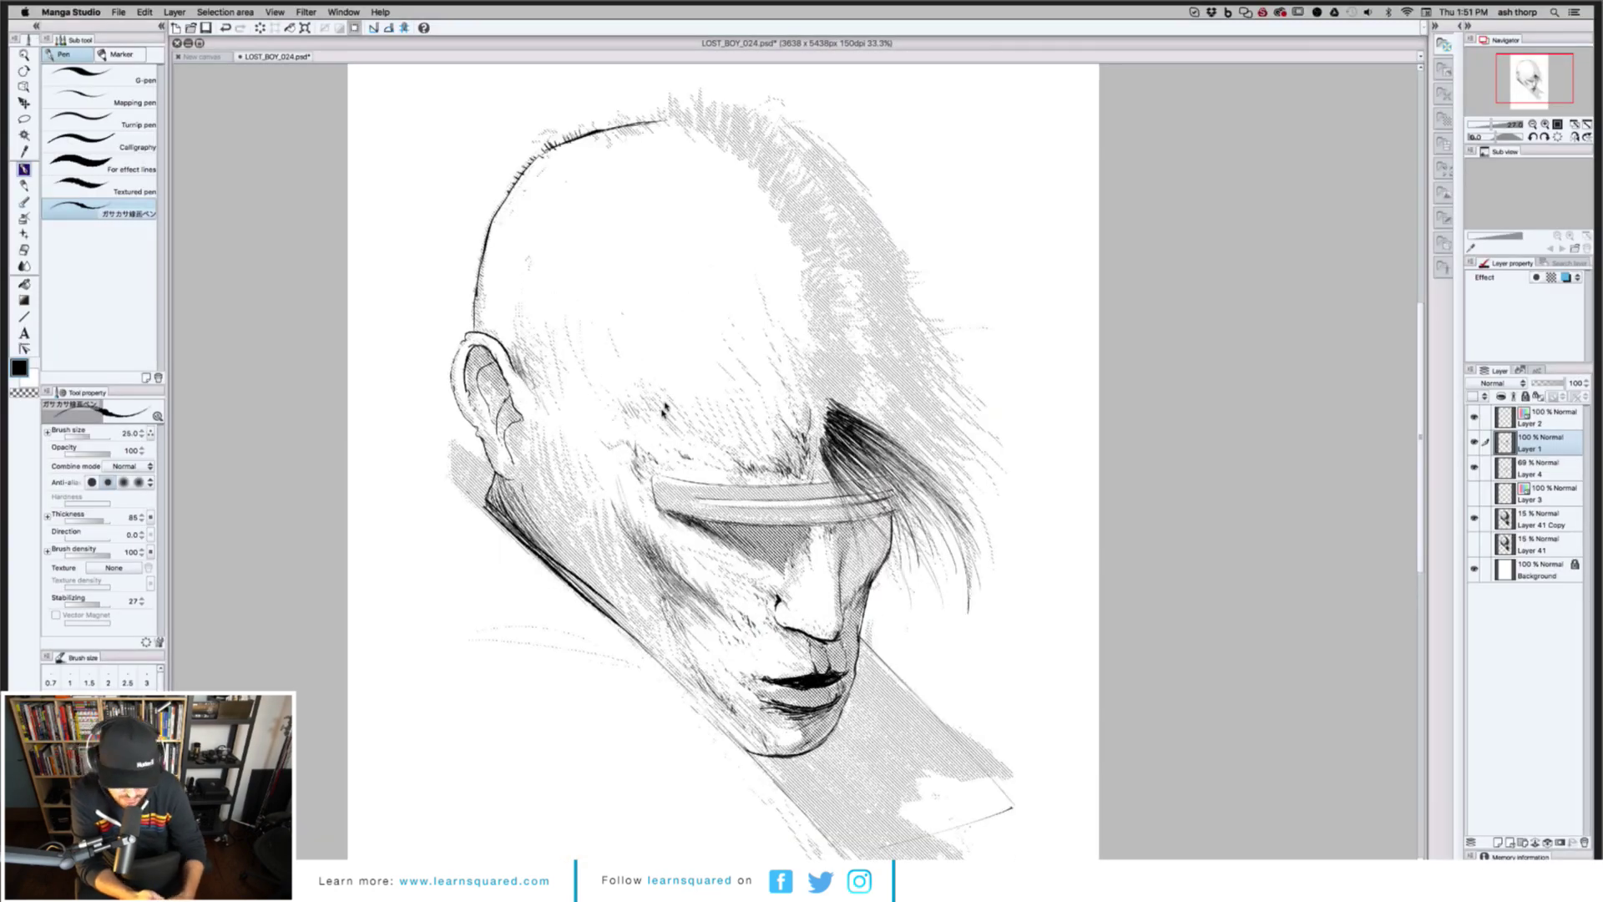
{"action": "scroll", "coordinate": [665, 407], "scroll_direction": "up", "scroll_amount": 1}
{"action": "scroll", "coordinate": [636, 319], "scroll_direction": "down", "scroll_amount": 3}
{"action": "scroll", "coordinate": [635, 318], "scroll_direction": "left", "scroll_amount": 1}
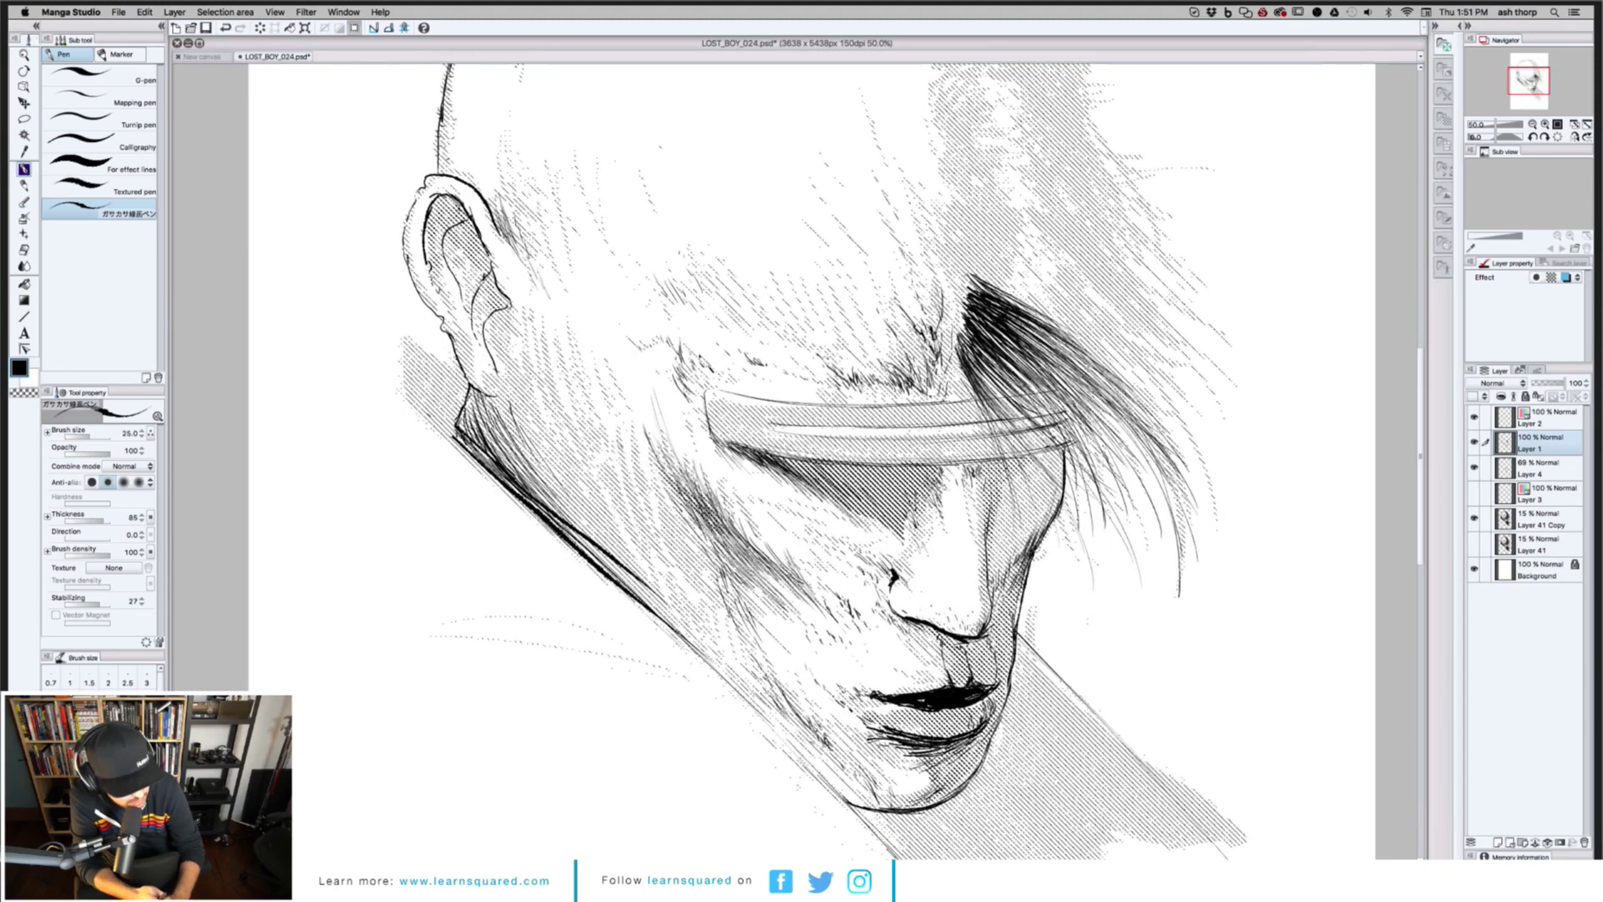
Reduce the portrait to 33.3% and examine the whole head, from the crown and ear down to the jaw and neck shadow
{"action": "left_click", "coordinate": [1047, 511]}
{"action": "key", "text": "super+minus"}
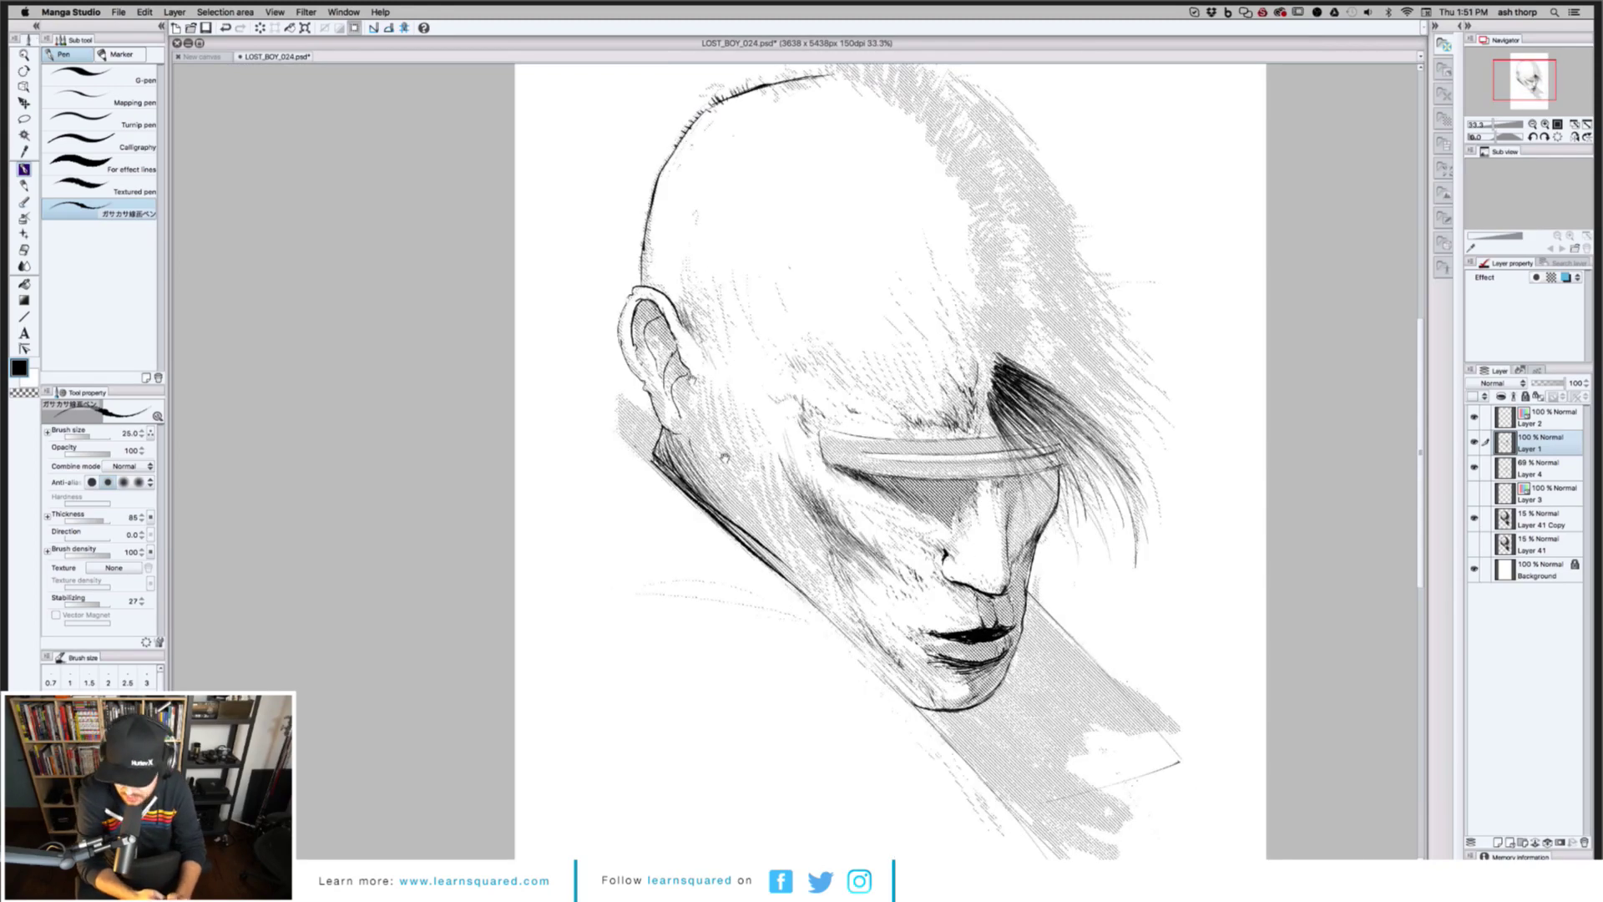
{"action": "left_click_drag", "start_coordinate": [889, 461], "coordinate": [871, 457]}
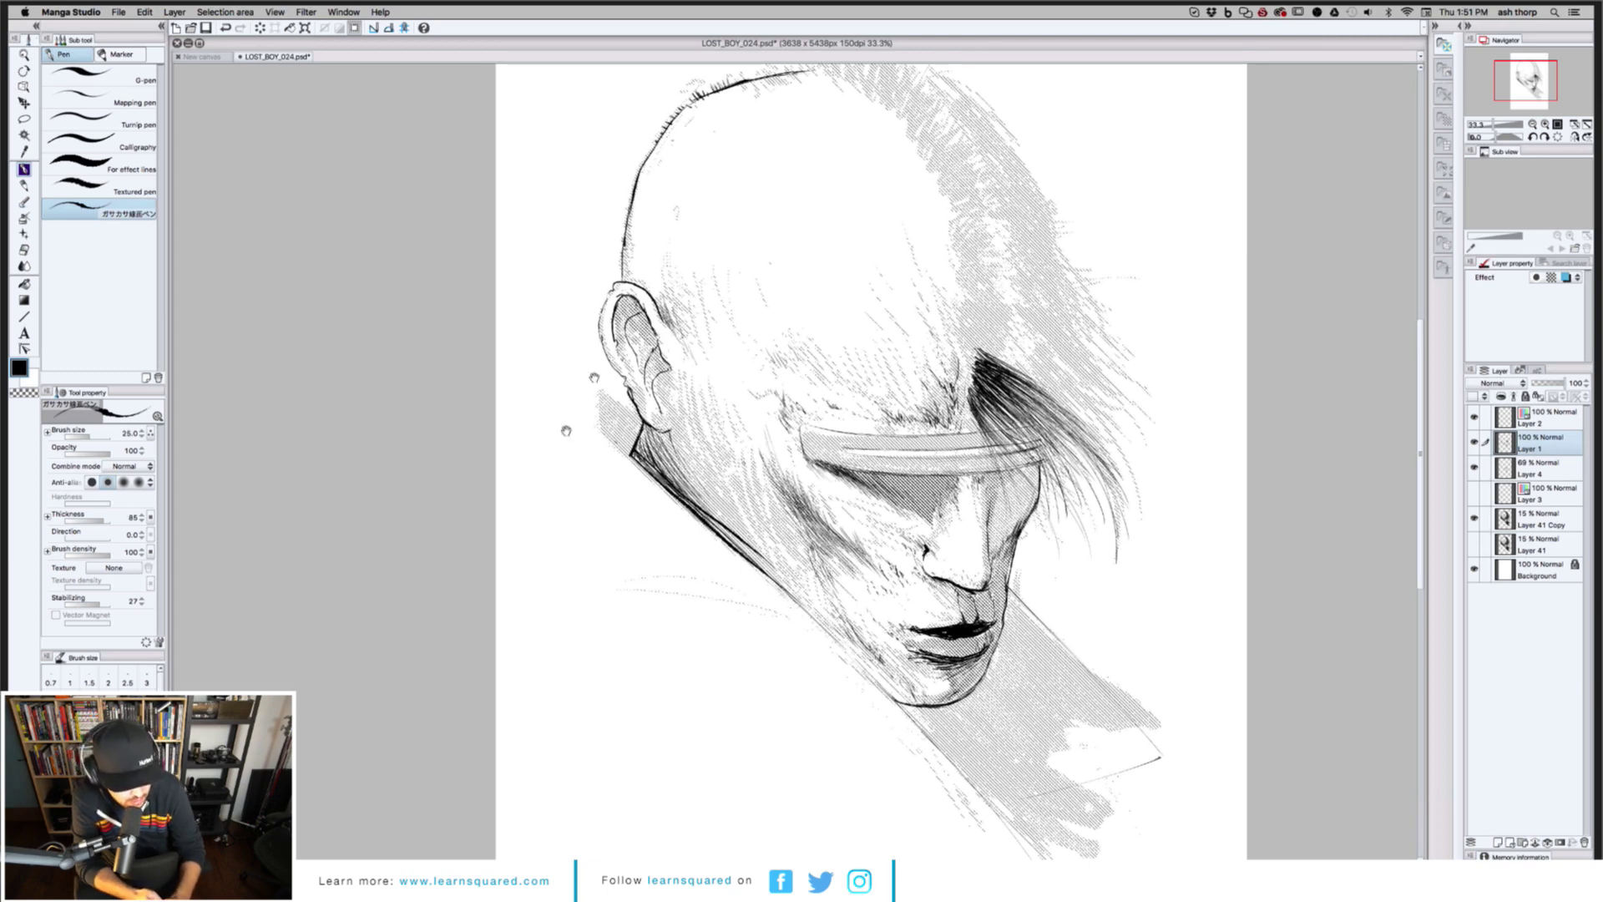
{"action": "left_click_drag", "start_coordinate": [566, 430], "coordinate": [525, 510]}
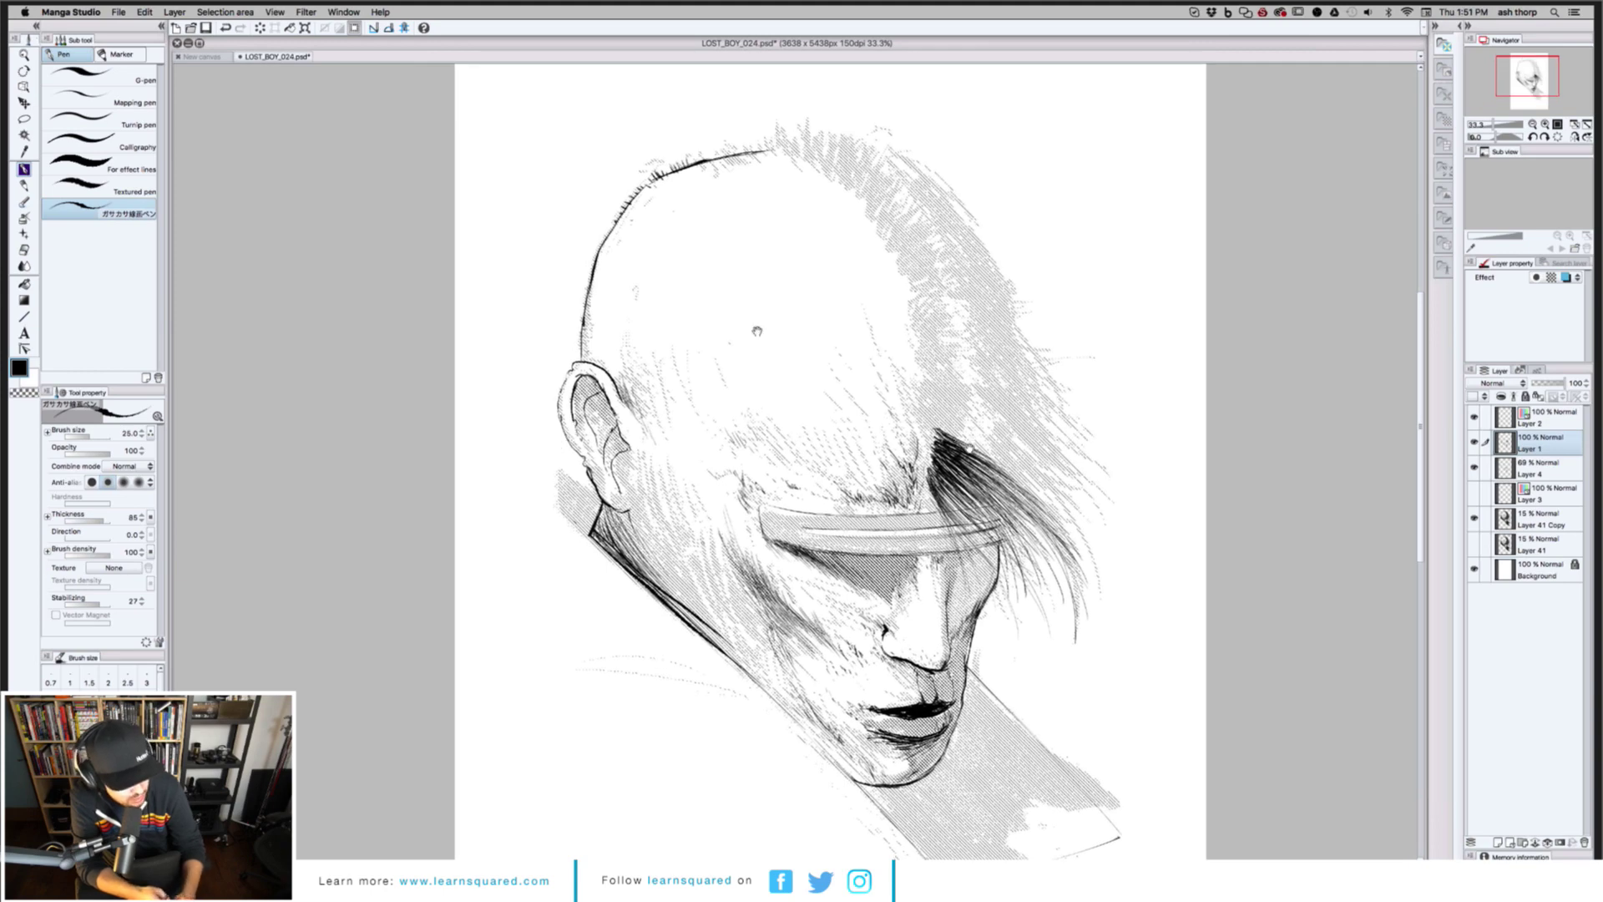
{"action": "left_click_drag", "start_coordinate": [732, 251], "coordinate": [729, 248]}
{"action": "scroll", "coordinate": [729, 247], "scroll_direction": "down", "scroll_amount": 3}
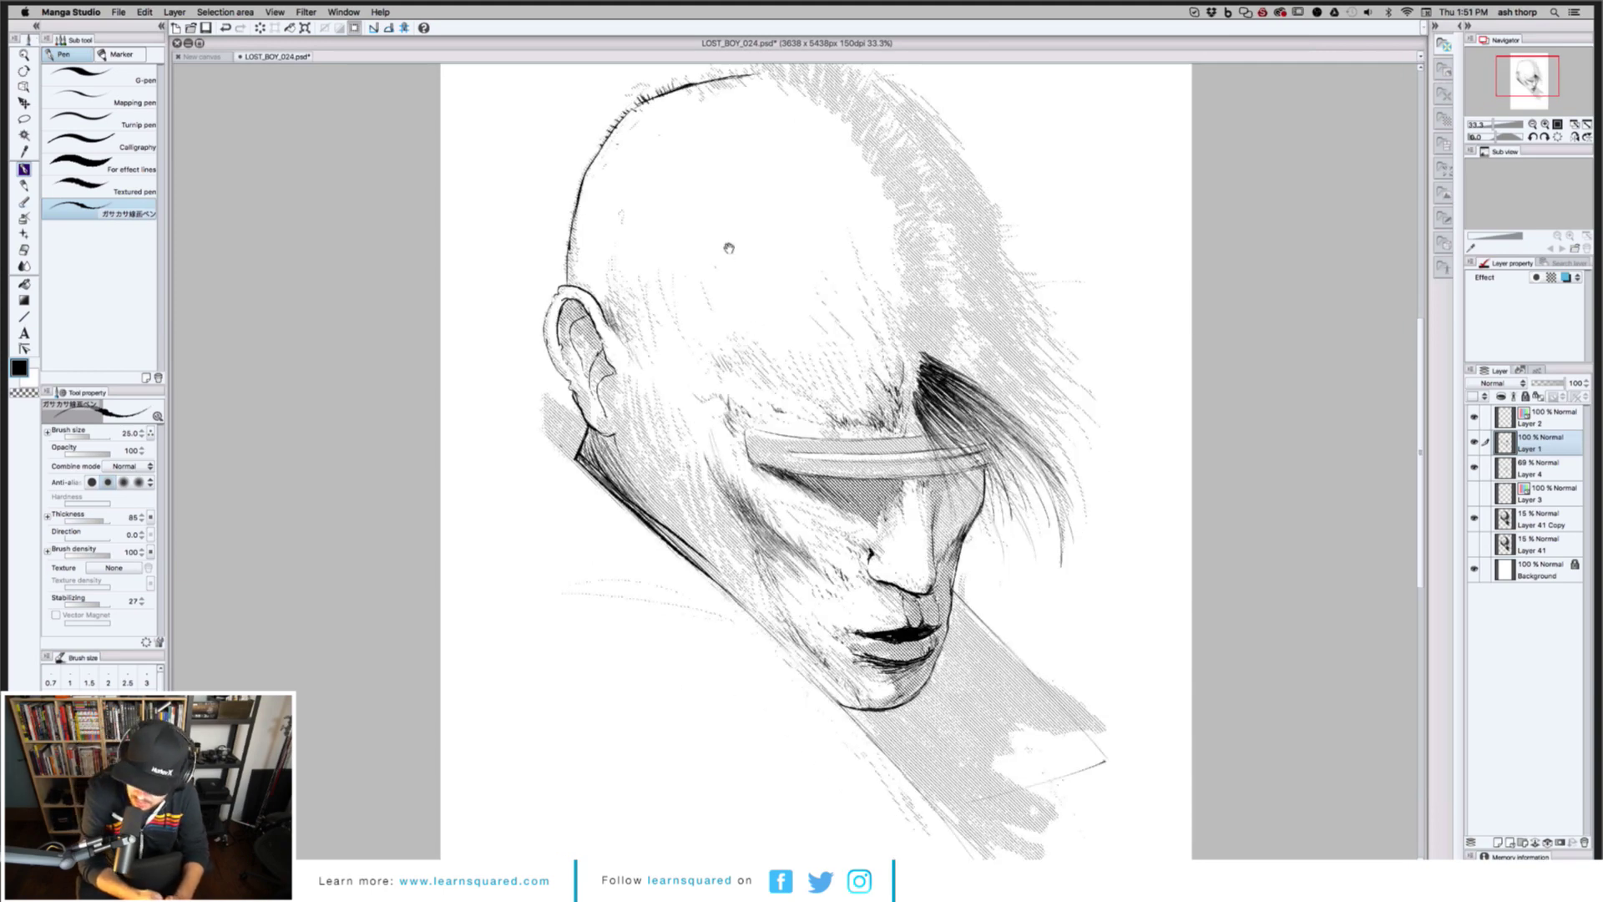
{"action": "scroll", "coordinate": [729, 247], "scroll_direction": "down", "scroll_amount": 3}
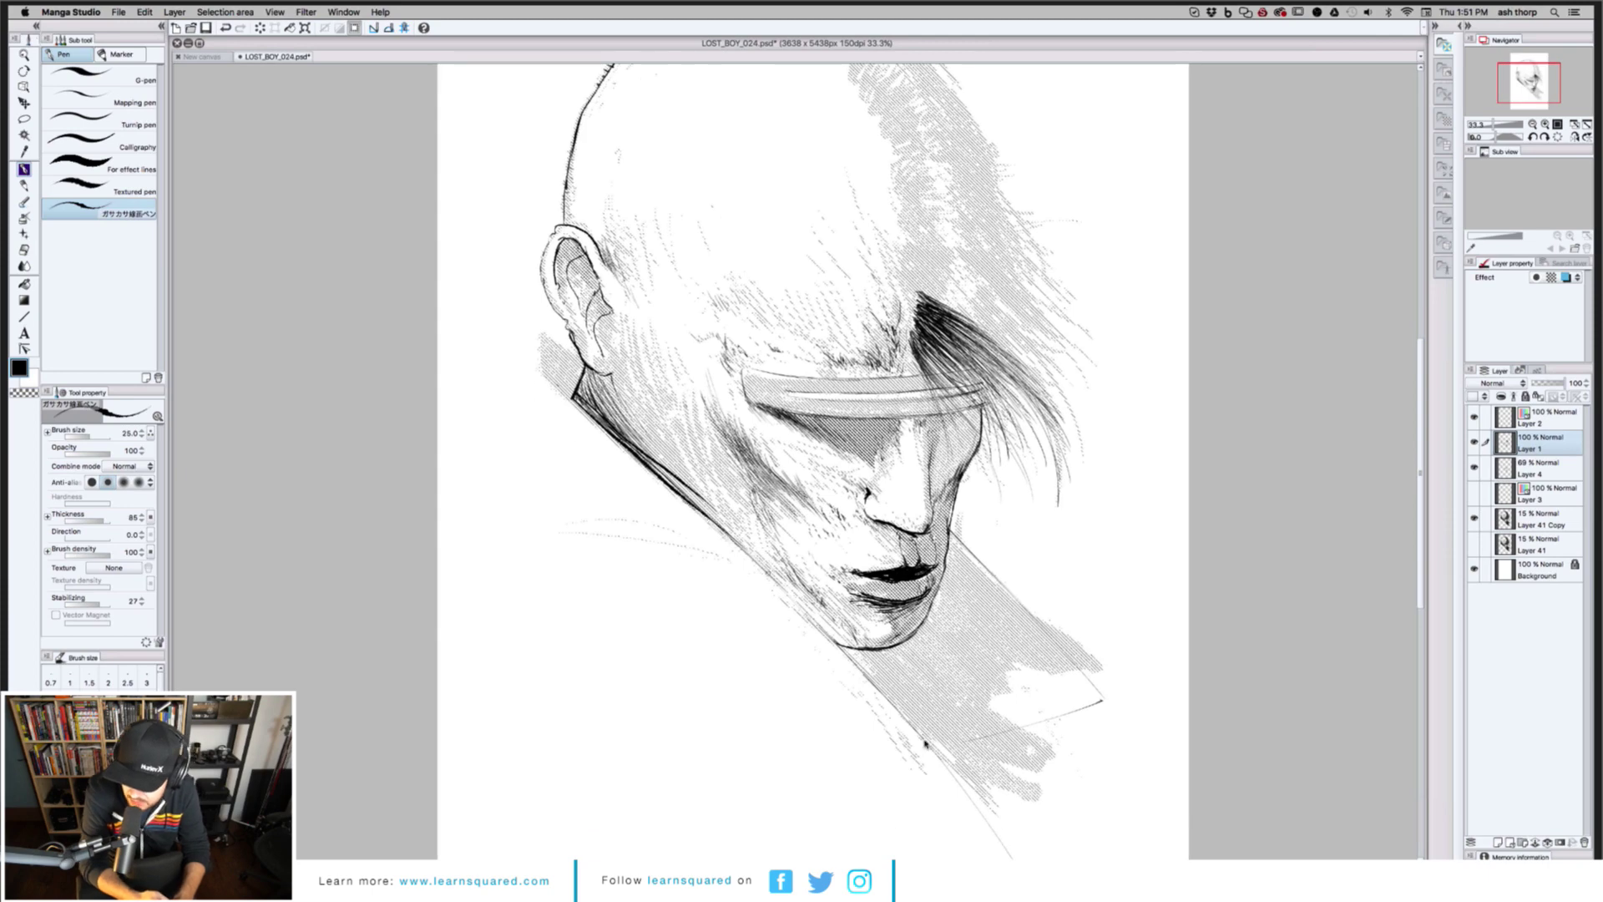
{"action": "scroll", "coordinate": [805, 462], "scroll_direction": "down", "scroll_amount": 5}
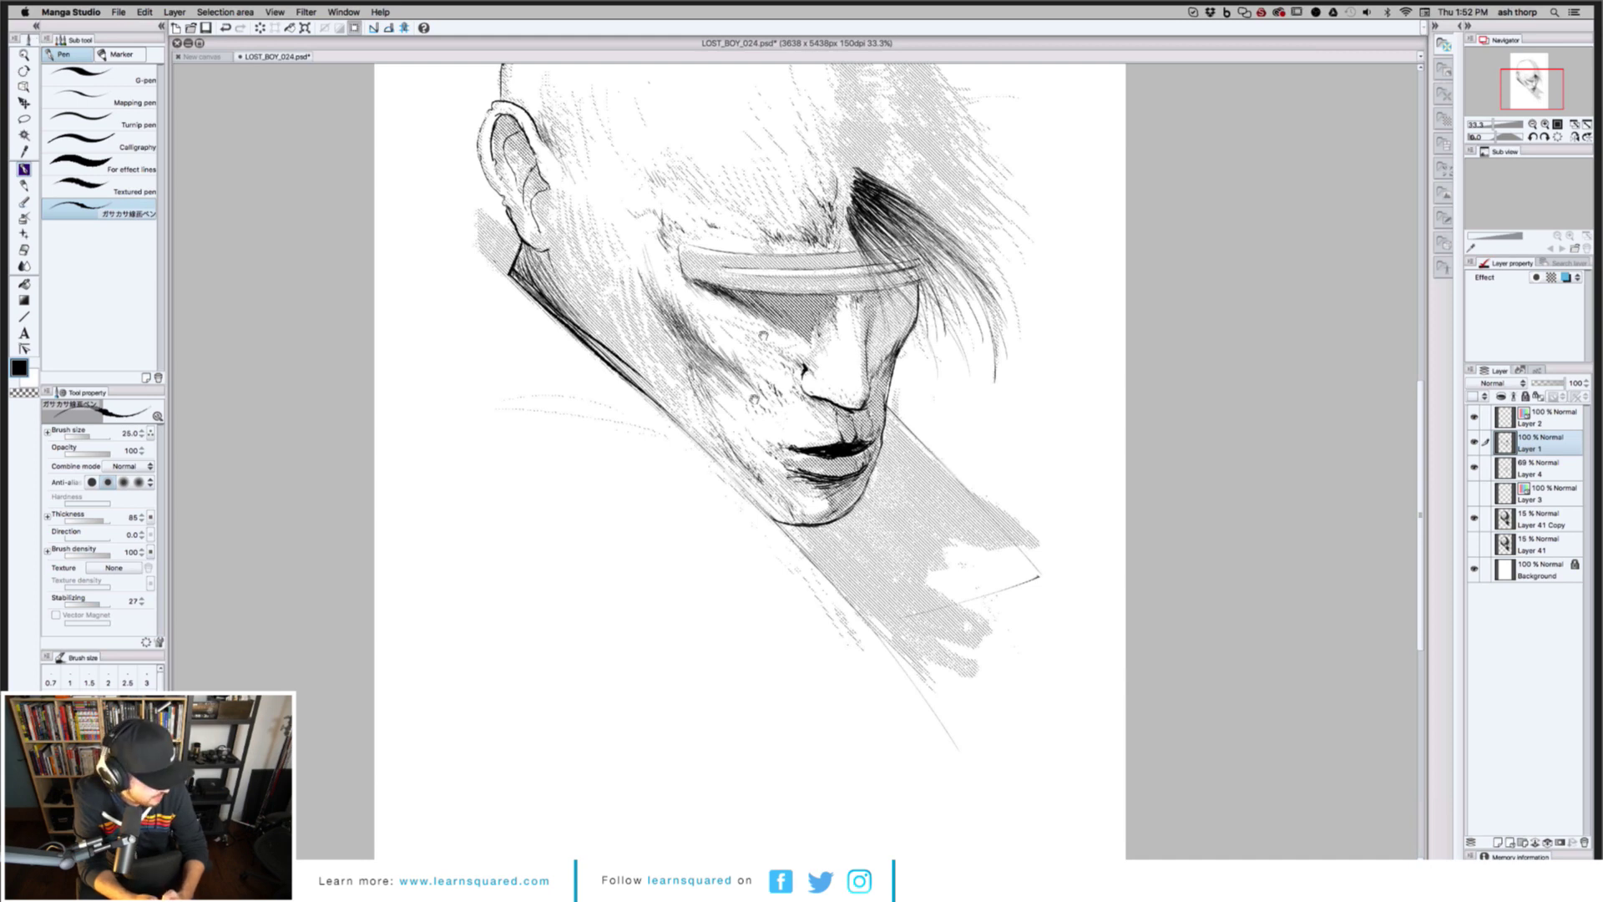
{"action": "left_click_drag", "start_coordinate": [762, 334], "coordinate": [750, 410]}
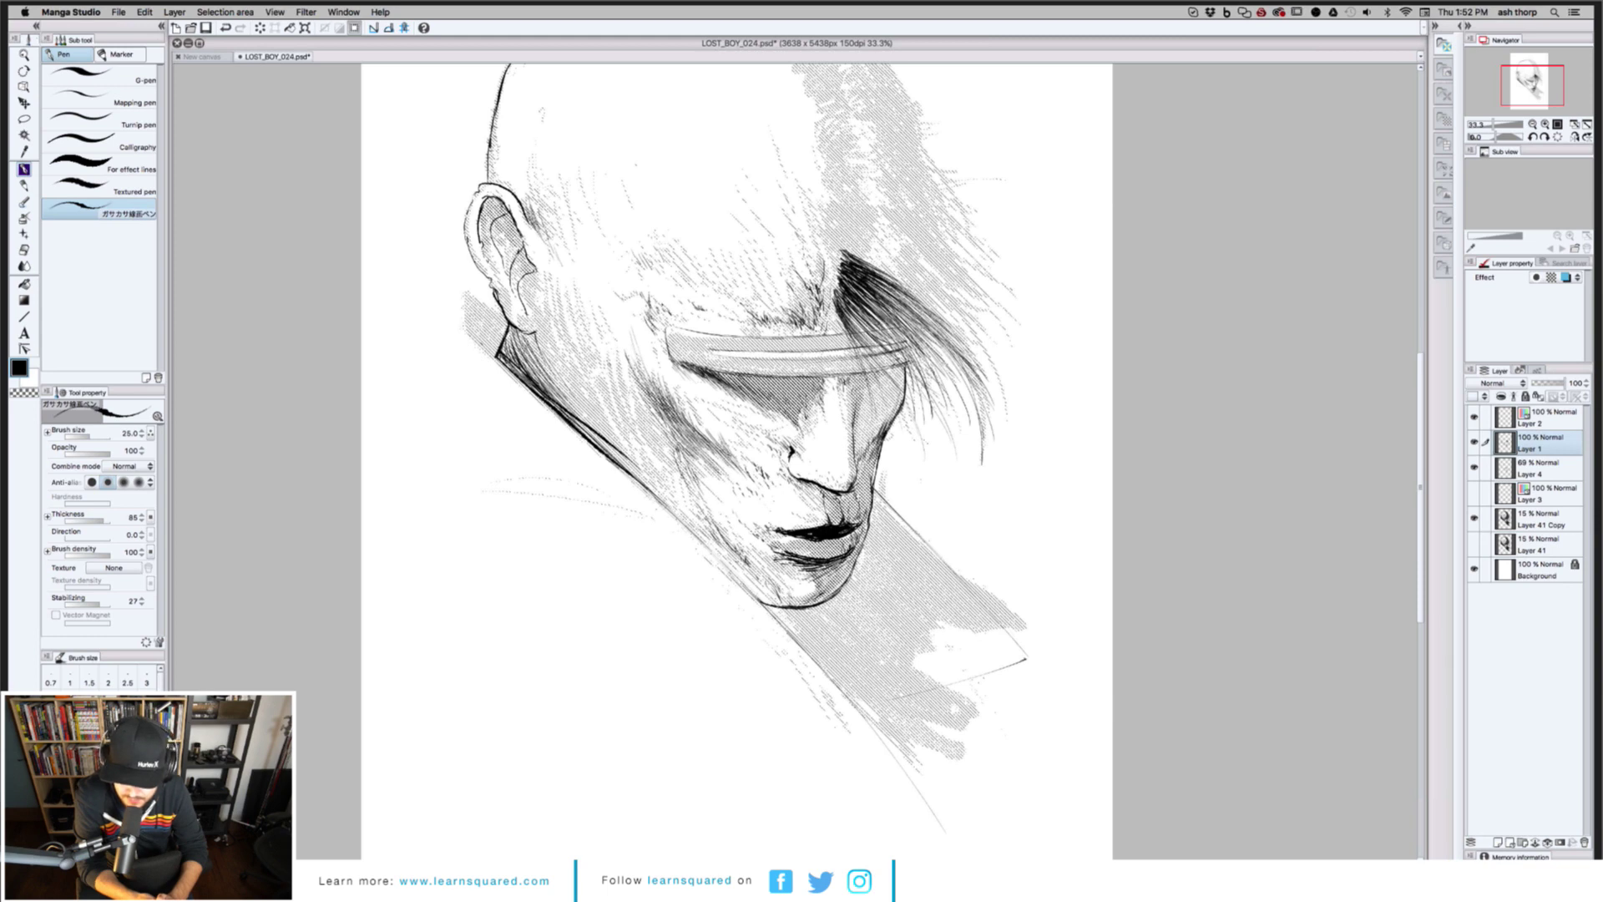
{"action": "left_click_drag", "start_coordinate": [779, 385], "coordinate": [770, 407]}
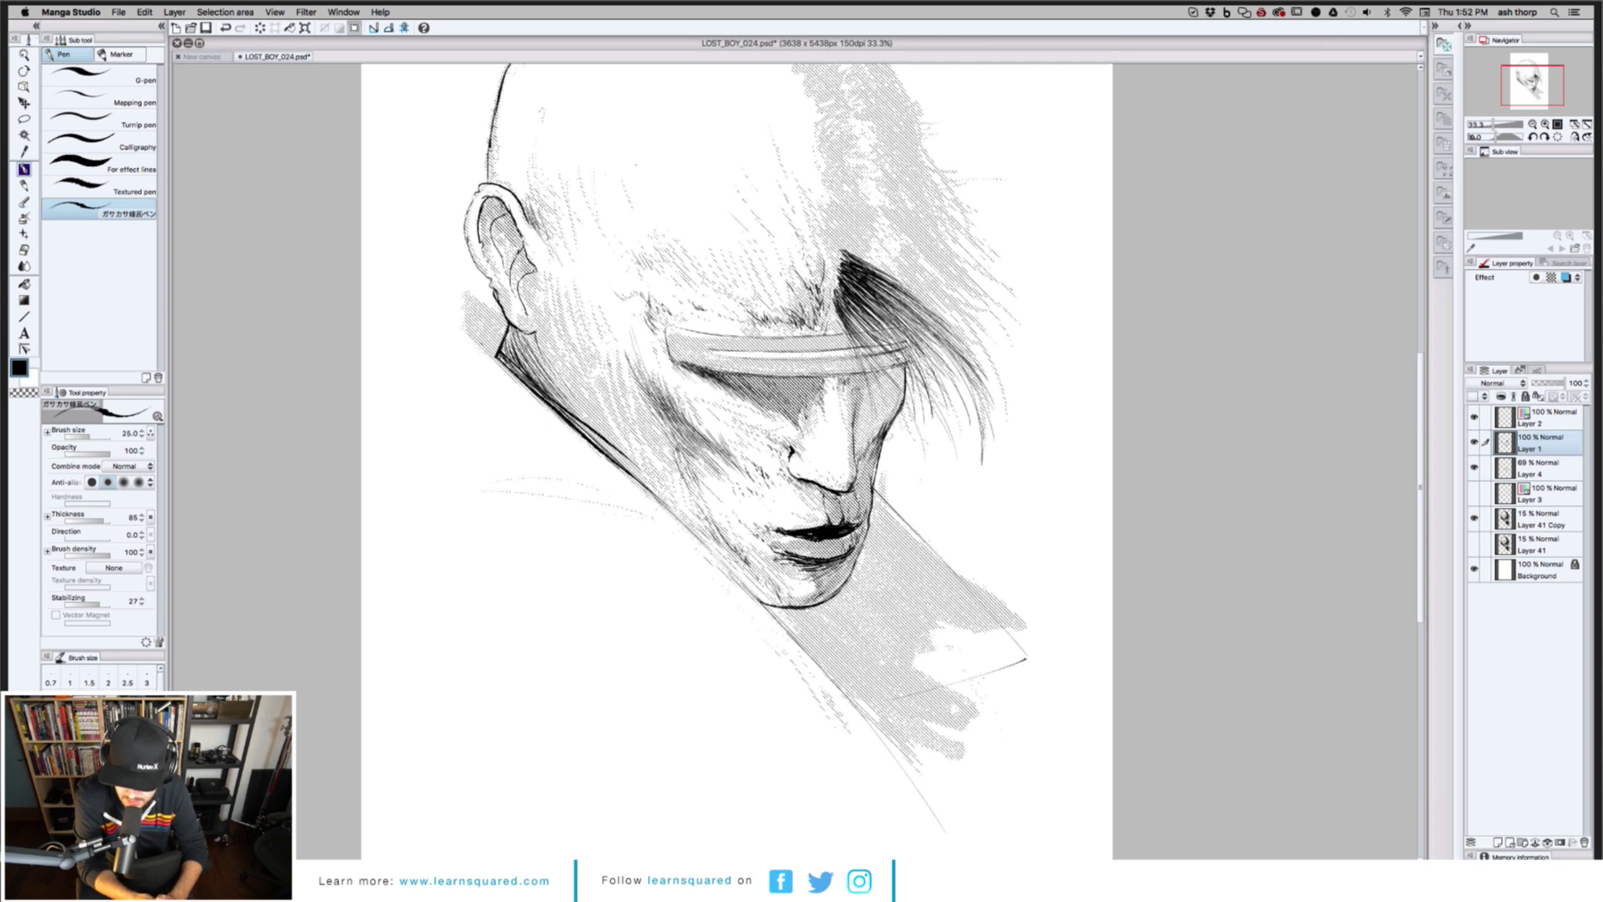
{"action": "key", "text": "ctrl+z"}
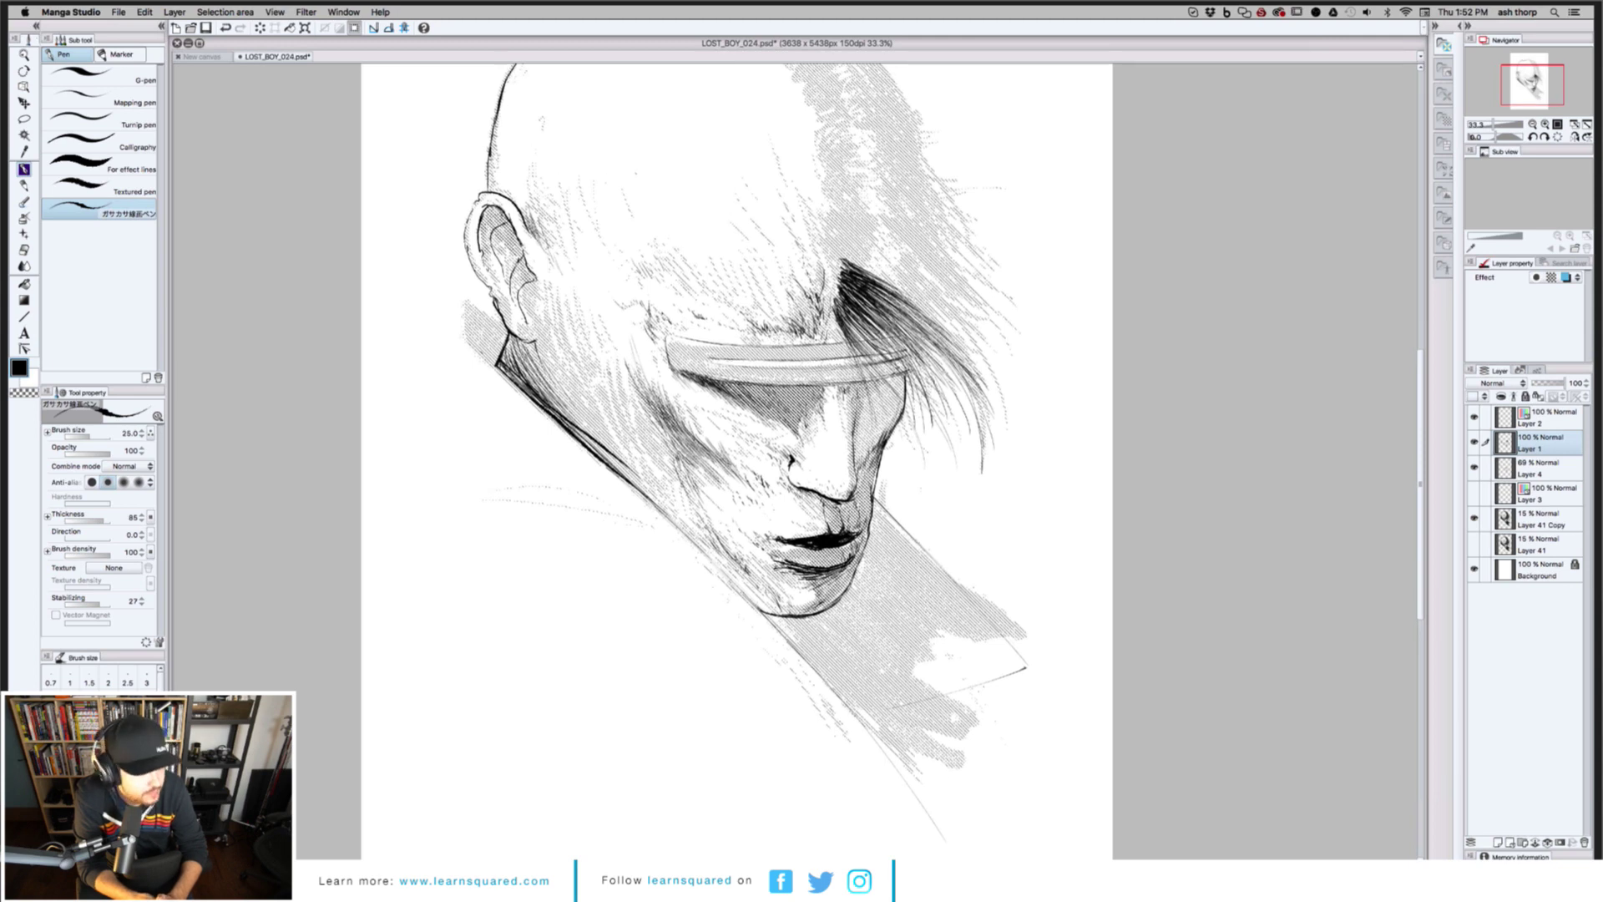
Ink long strands sweeping outward from the forelock, and start a tuft of short upright hair strokes at the crown
{"action": "left_click_drag", "start_coordinate": [779, 272], "coordinate": [783, 340]}
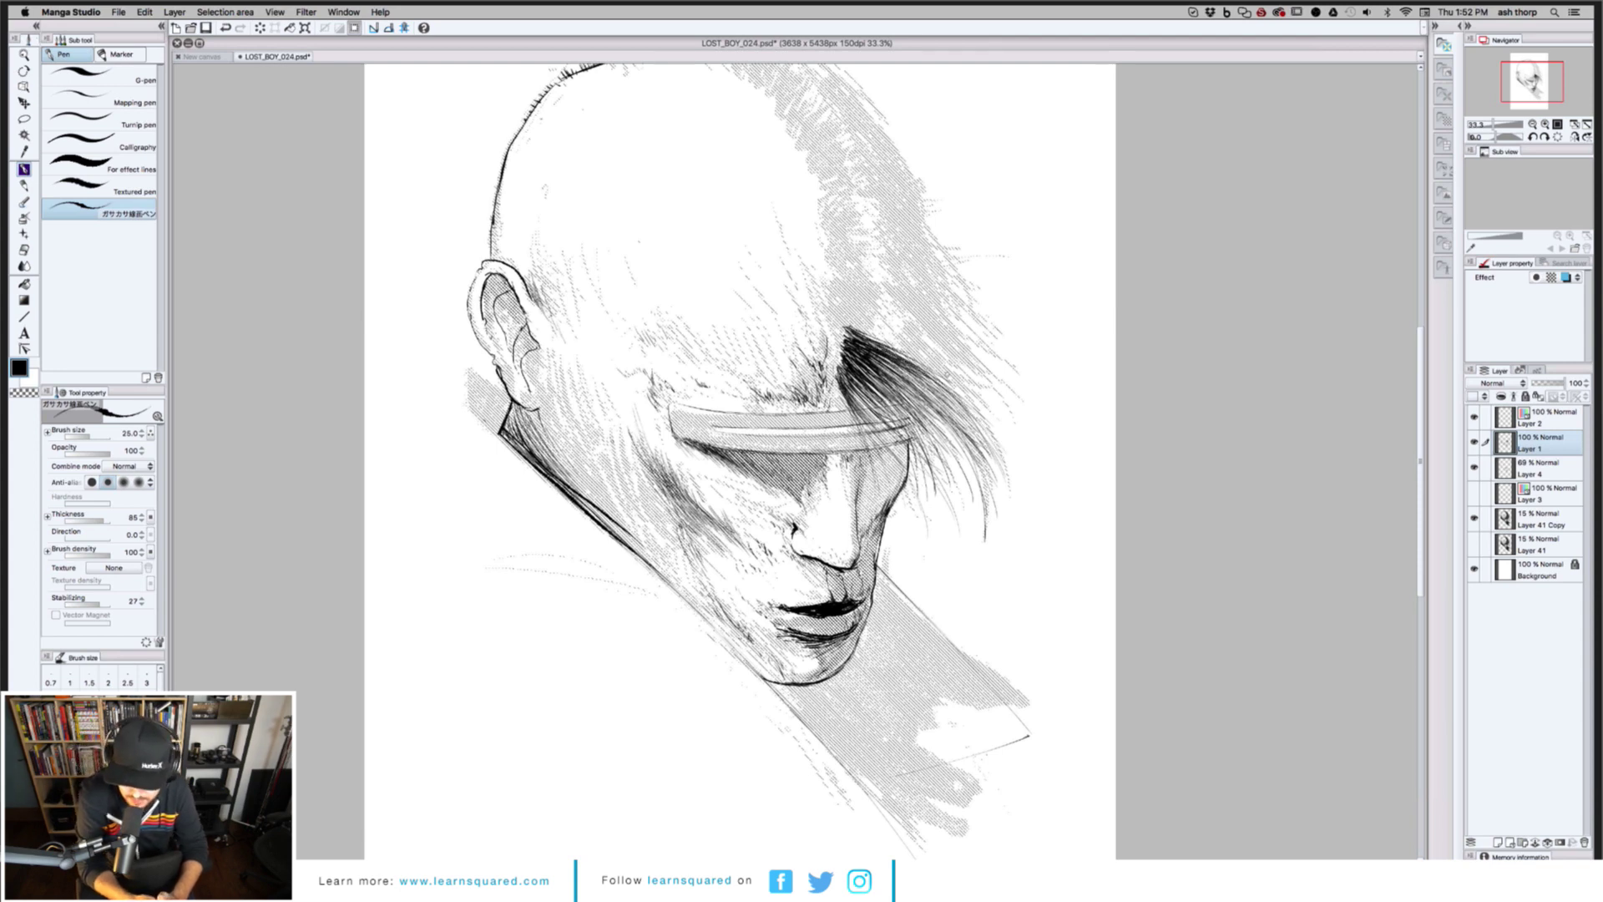
{"action": "left_click_drag", "start_coordinate": [901, 351], "coordinate": [997, 384]}
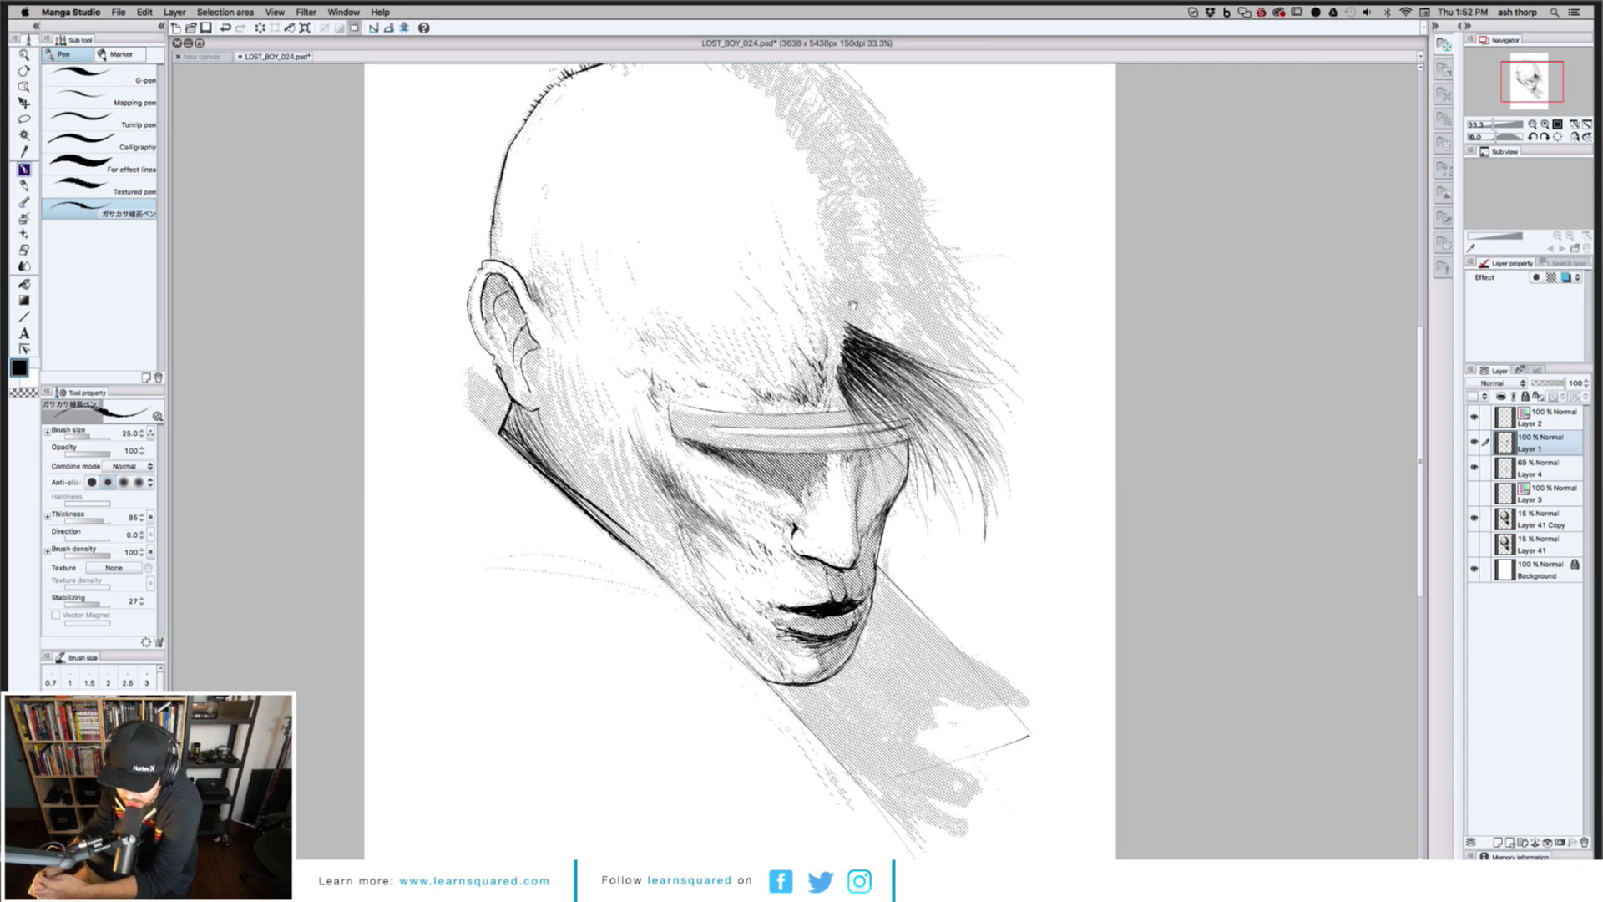
{"action": "scroll", "coordinate": [751, 459], "scroll_direction": "up", "scroll_amount": 2}
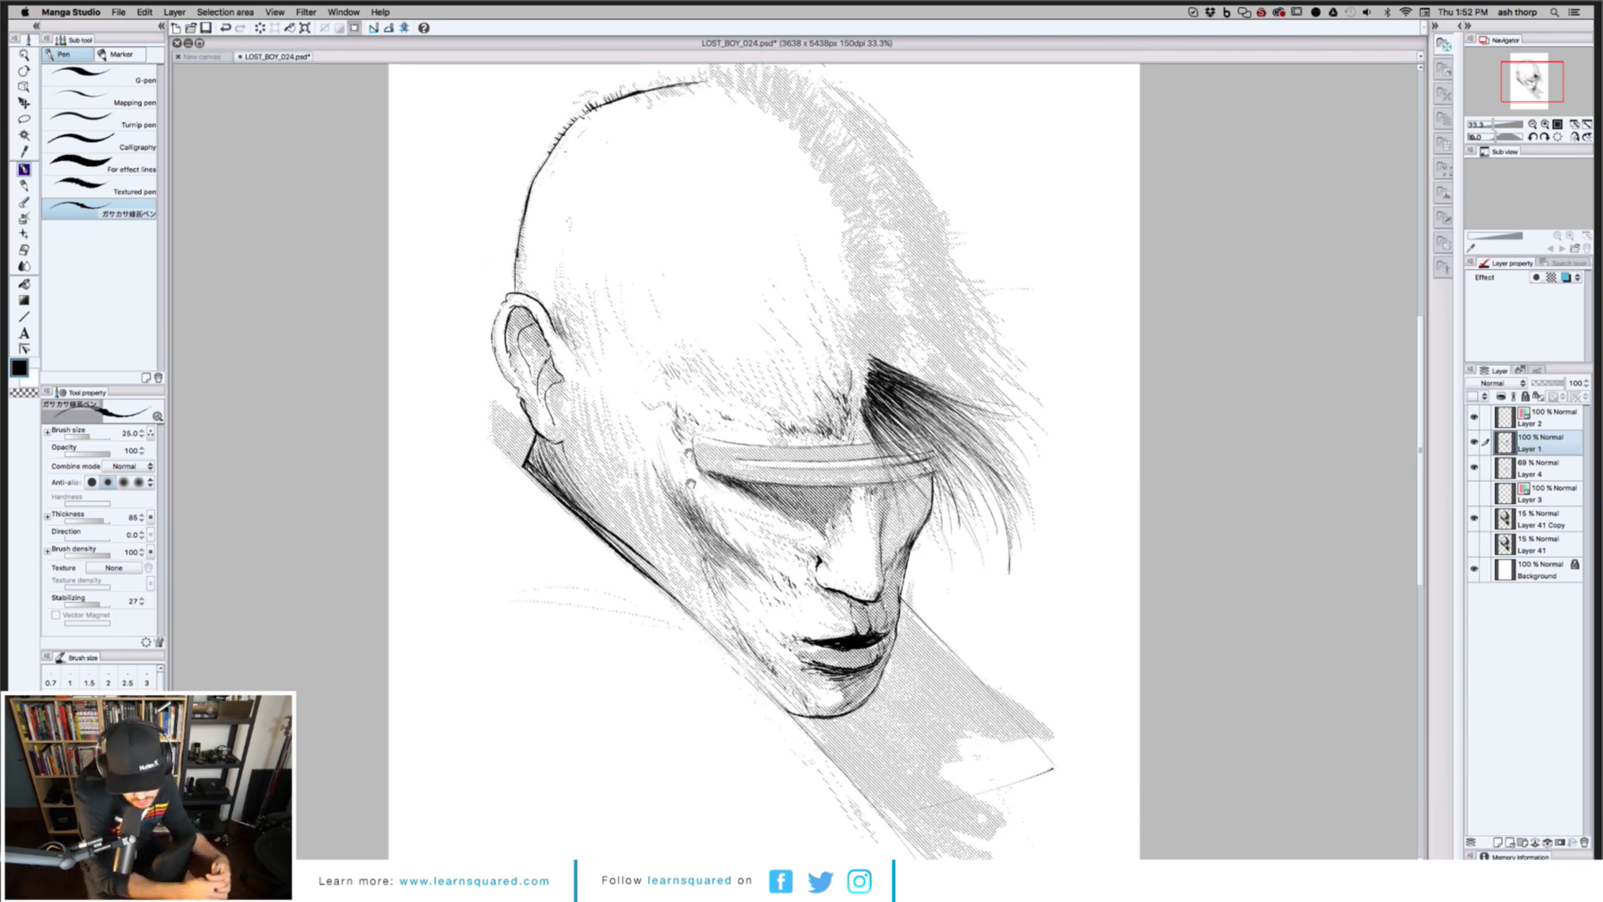
{"action": "scroll", "coordinate": [764, 459], "scroll_direction": "up", "scroll_amount": 2}
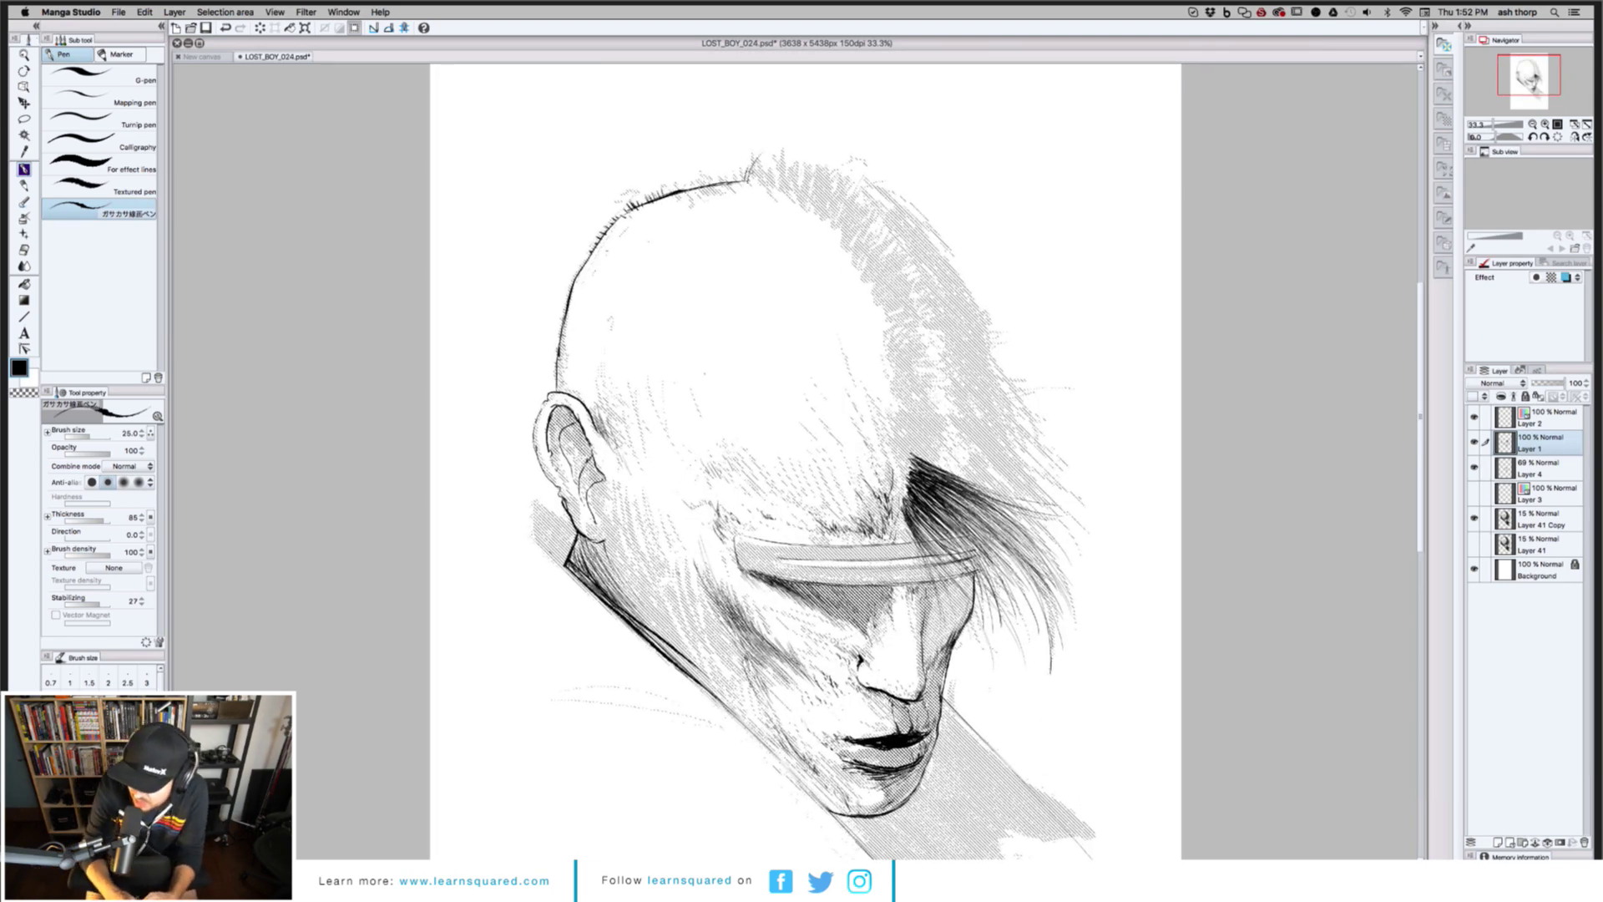
{"action": "left_click_drag", "start_coordinate": [752, 182], "coordinate": [744, 156]}
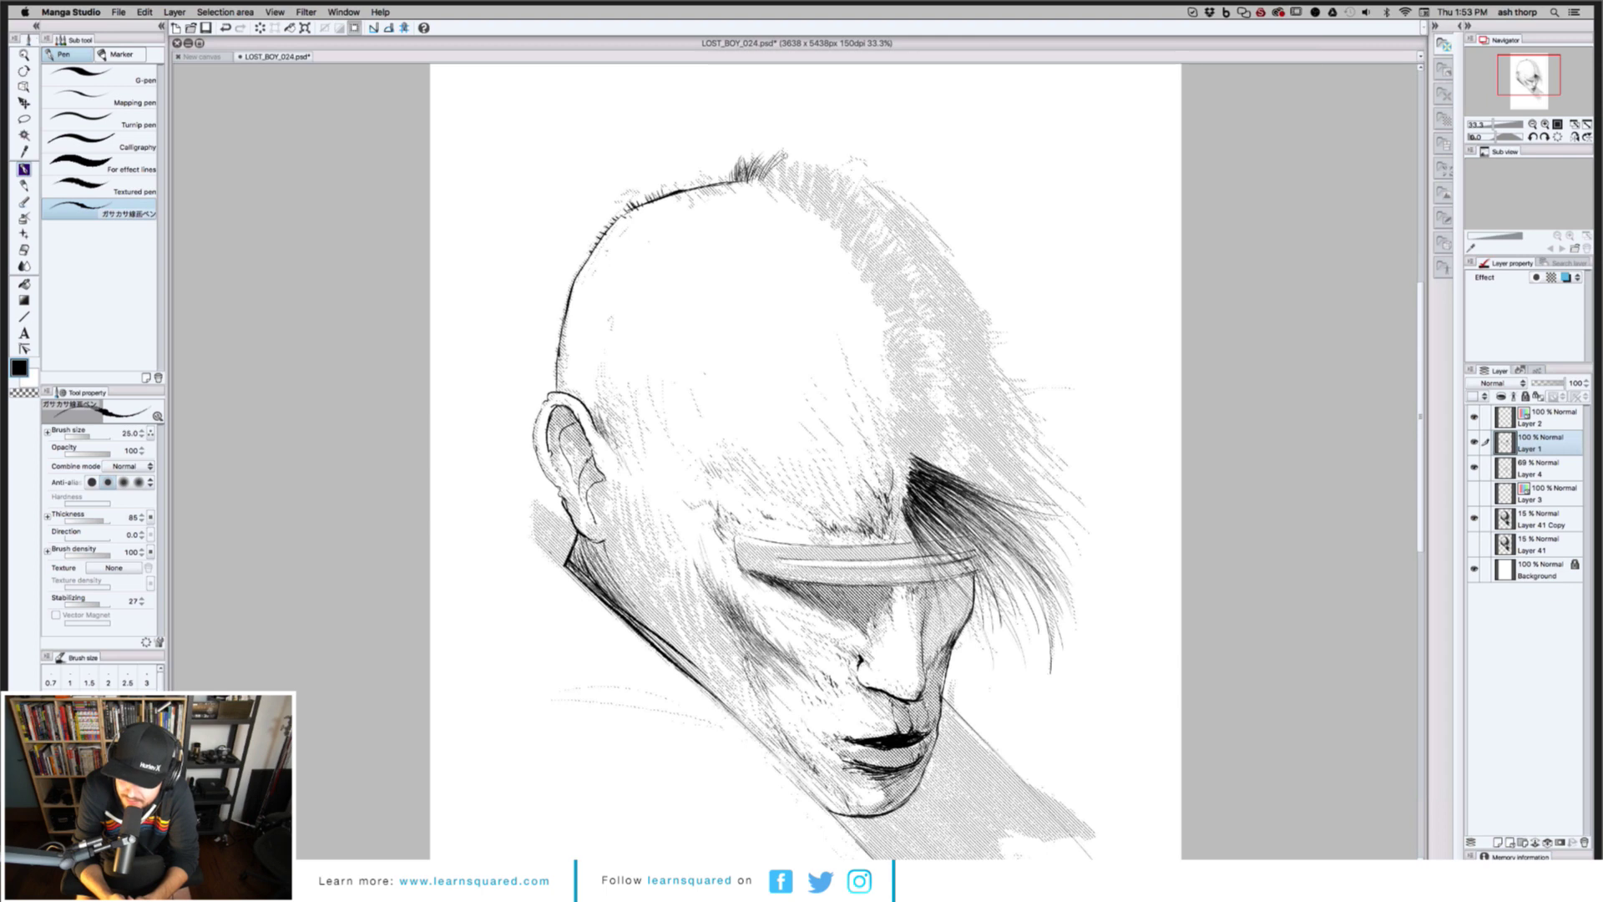
{"action": "mouse_move", "coordinate": [759, 182]}
{"action": "left_mouse_down"}
{"action": "mouse_move", "coordinate": [780, 157]}
{"action": "mouse_move", "coordinate": [763, 154]}
{"action": "mouse_move", "coordinate": [795, 161]}
{"action": "left_mouse_up"}
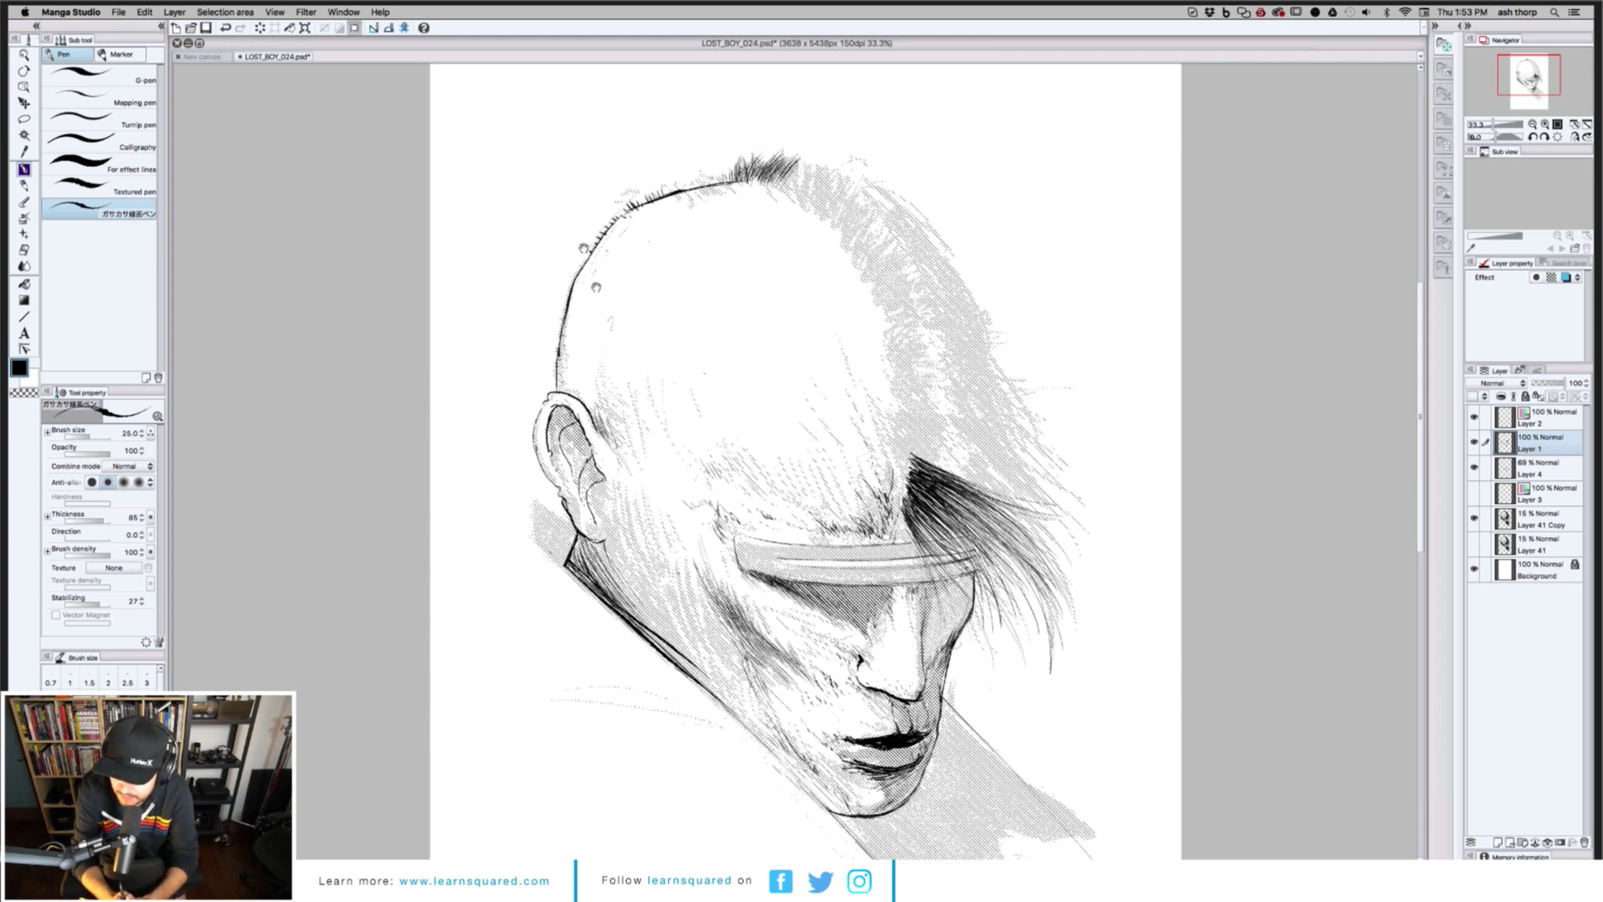
Examine the inked skull, ear, blindfolded face and jaw hatching at 33.3% across the whole portrait
{"action": "left_click_drag", "start_coordinate": [596, 286], "coordinate": [581, 251]}
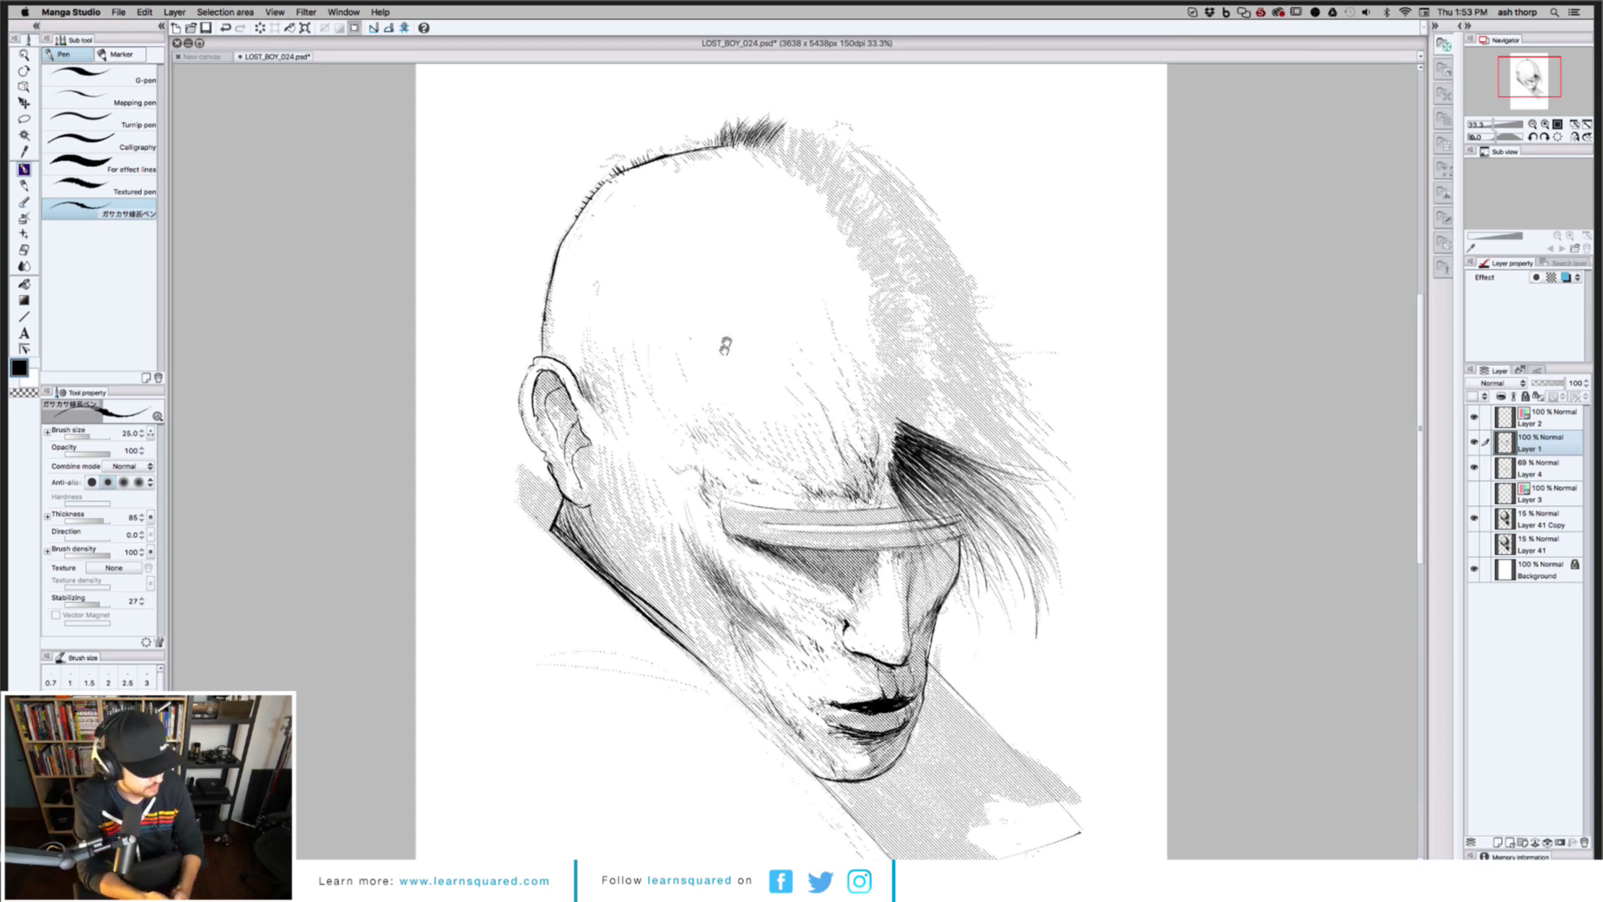
{"action": "left_click_drag", "start_coordinate": [725, 345], "coordinate": [736, 287]}
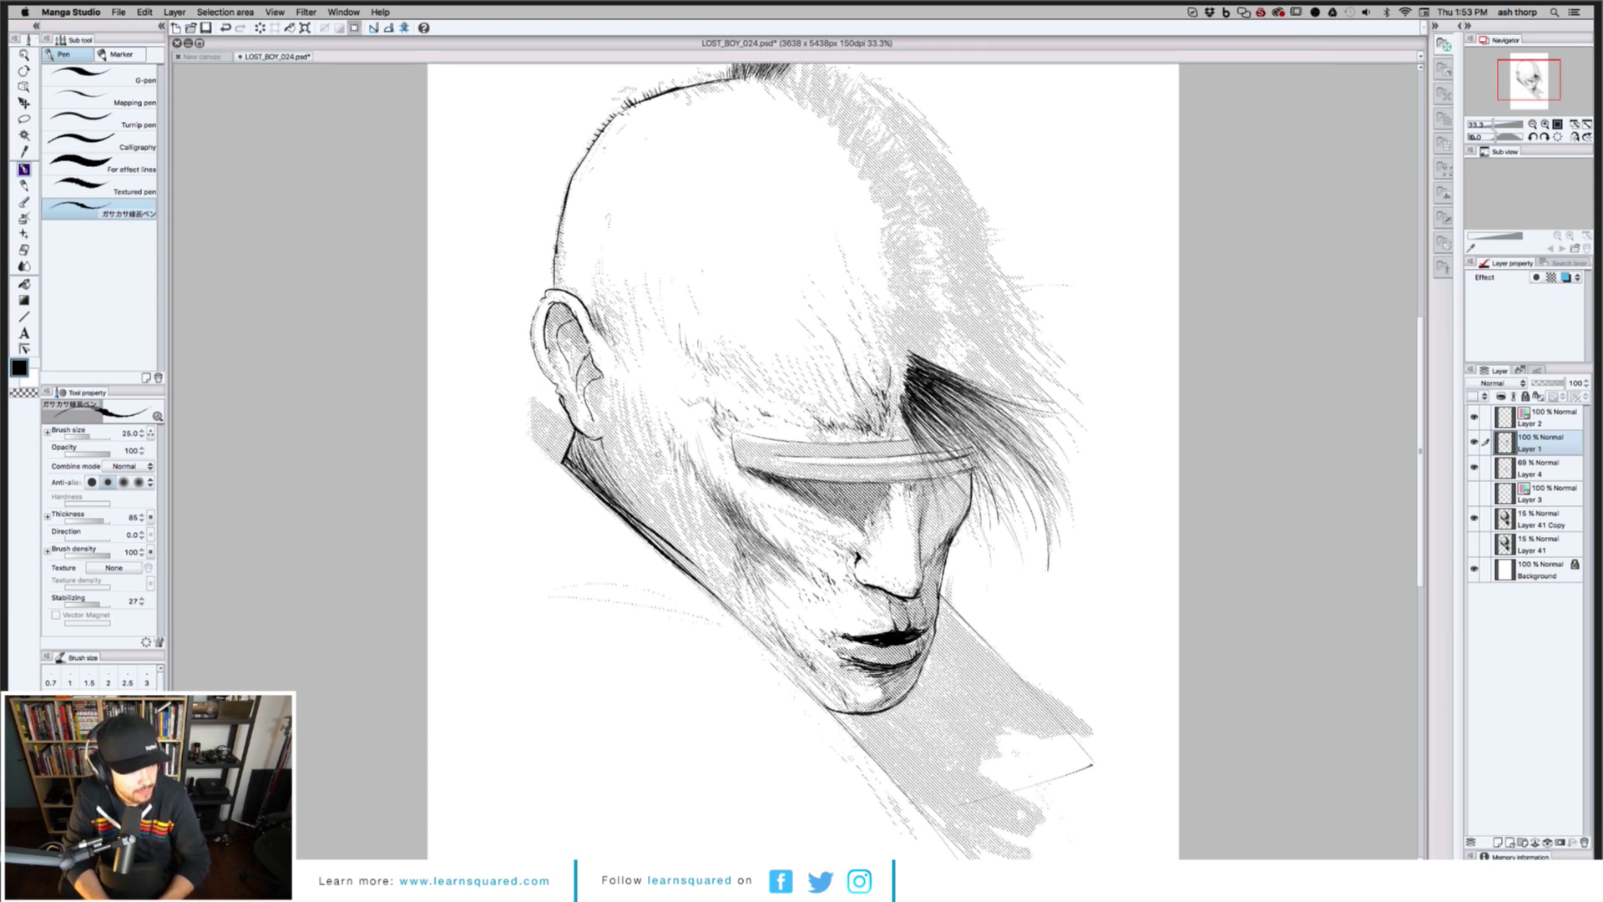
{"action": "left_click_drag", "start_coordinate": [656, 435], "coordinate": [642, 367]}
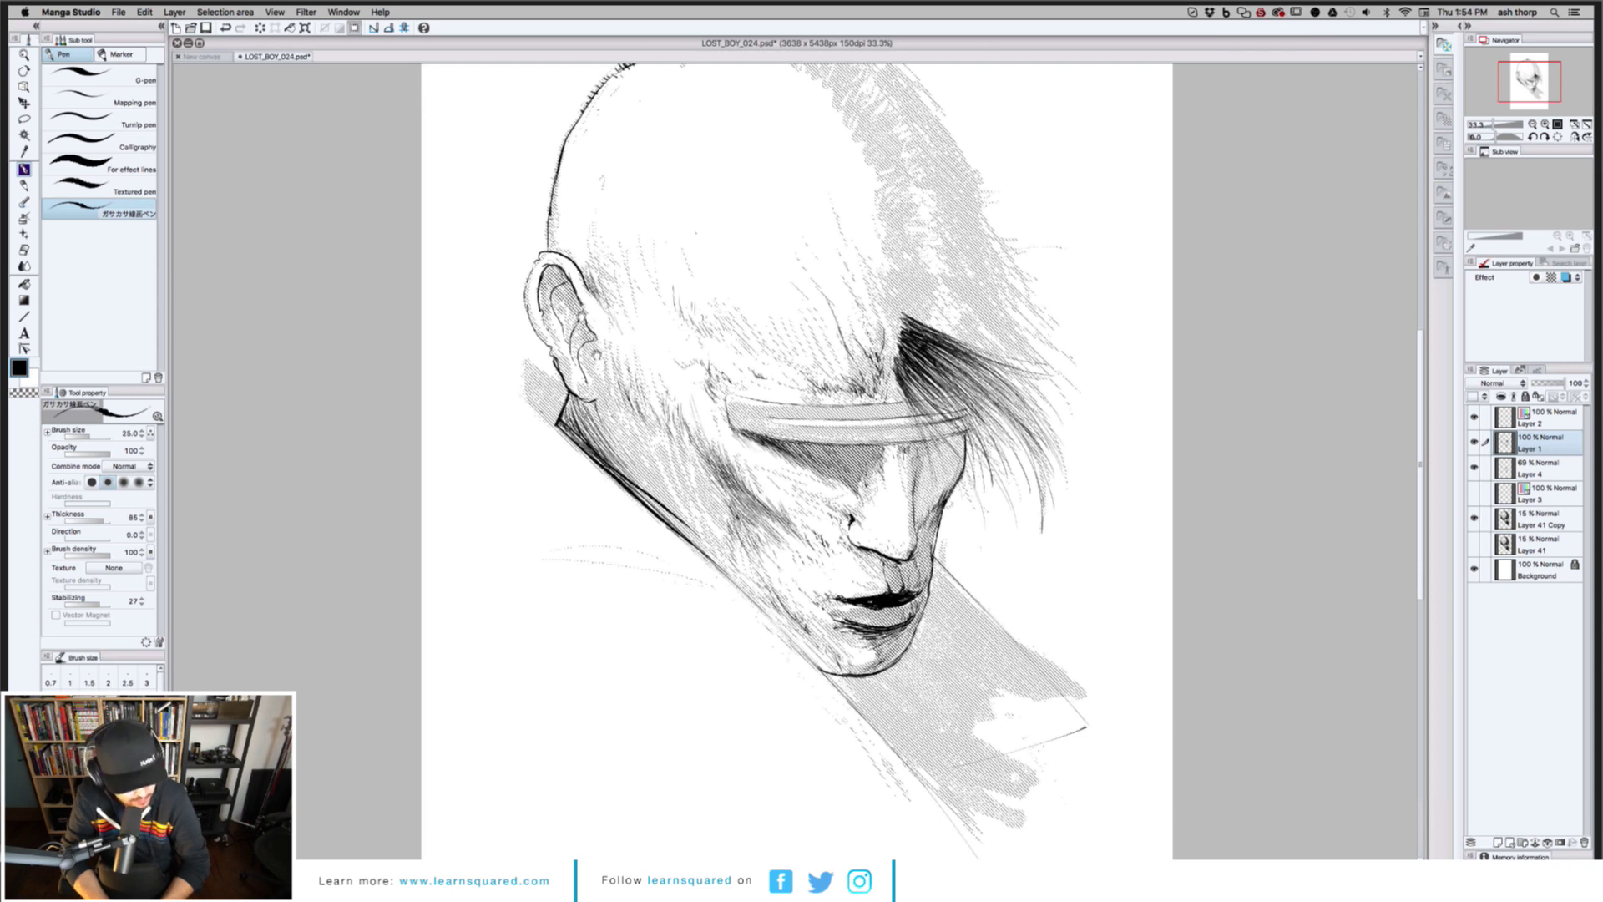
{"action": "left_click_drag", "start_coordinate": [598, 357], "coordinate": [615, 397]}
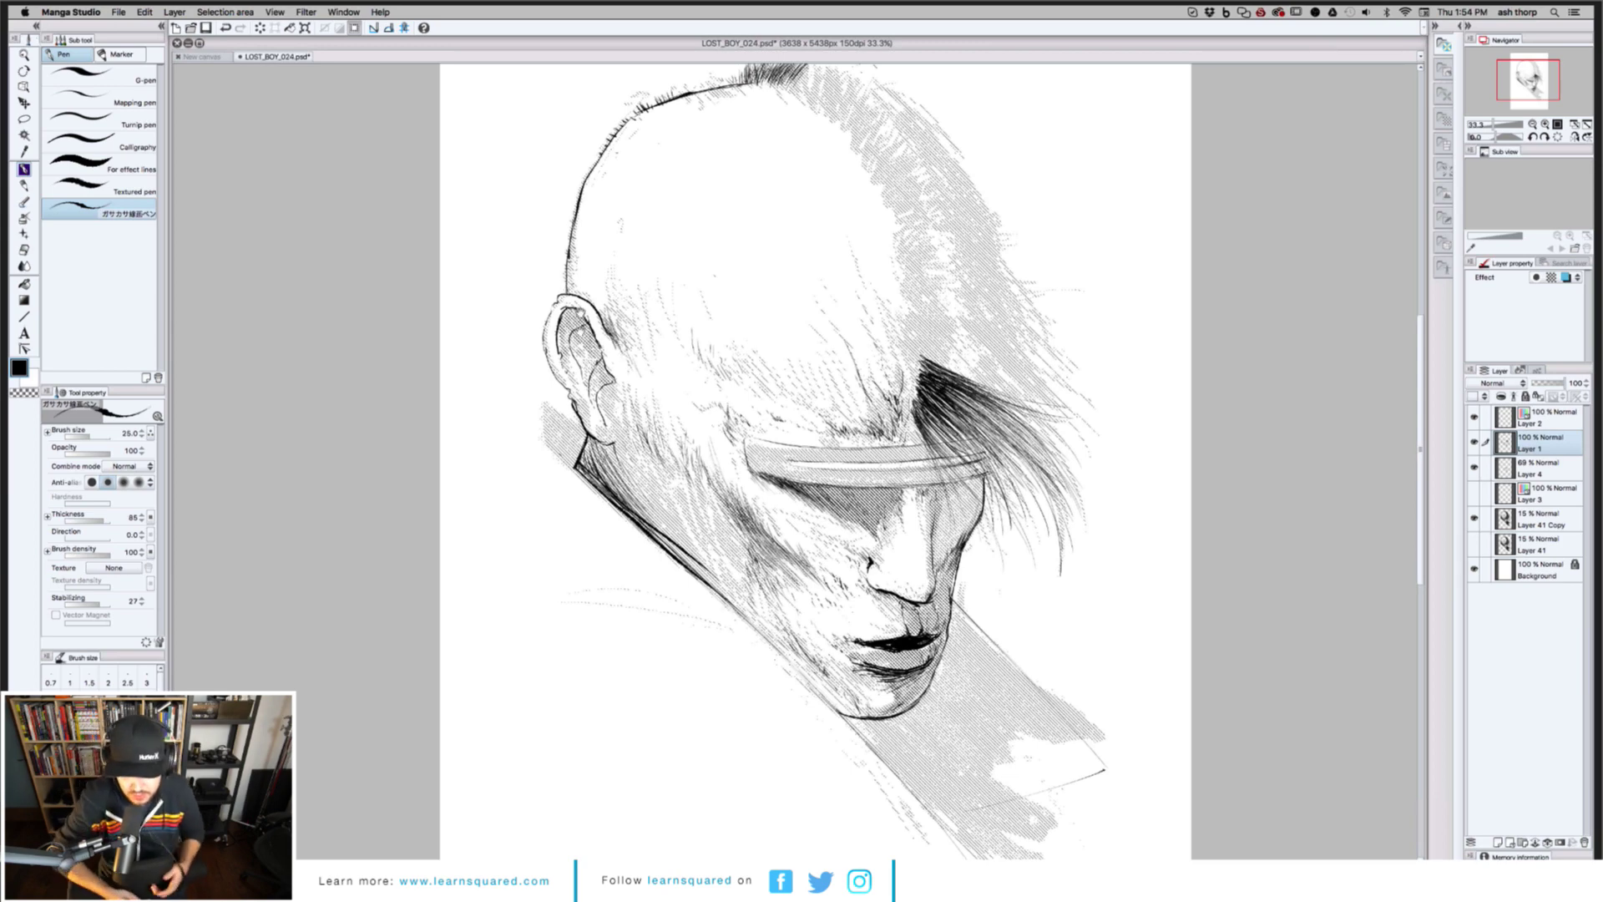
{"action": "scroll", "coordinate": [580, 317], "scroll_direction": "down", "scroll_amount": 2}
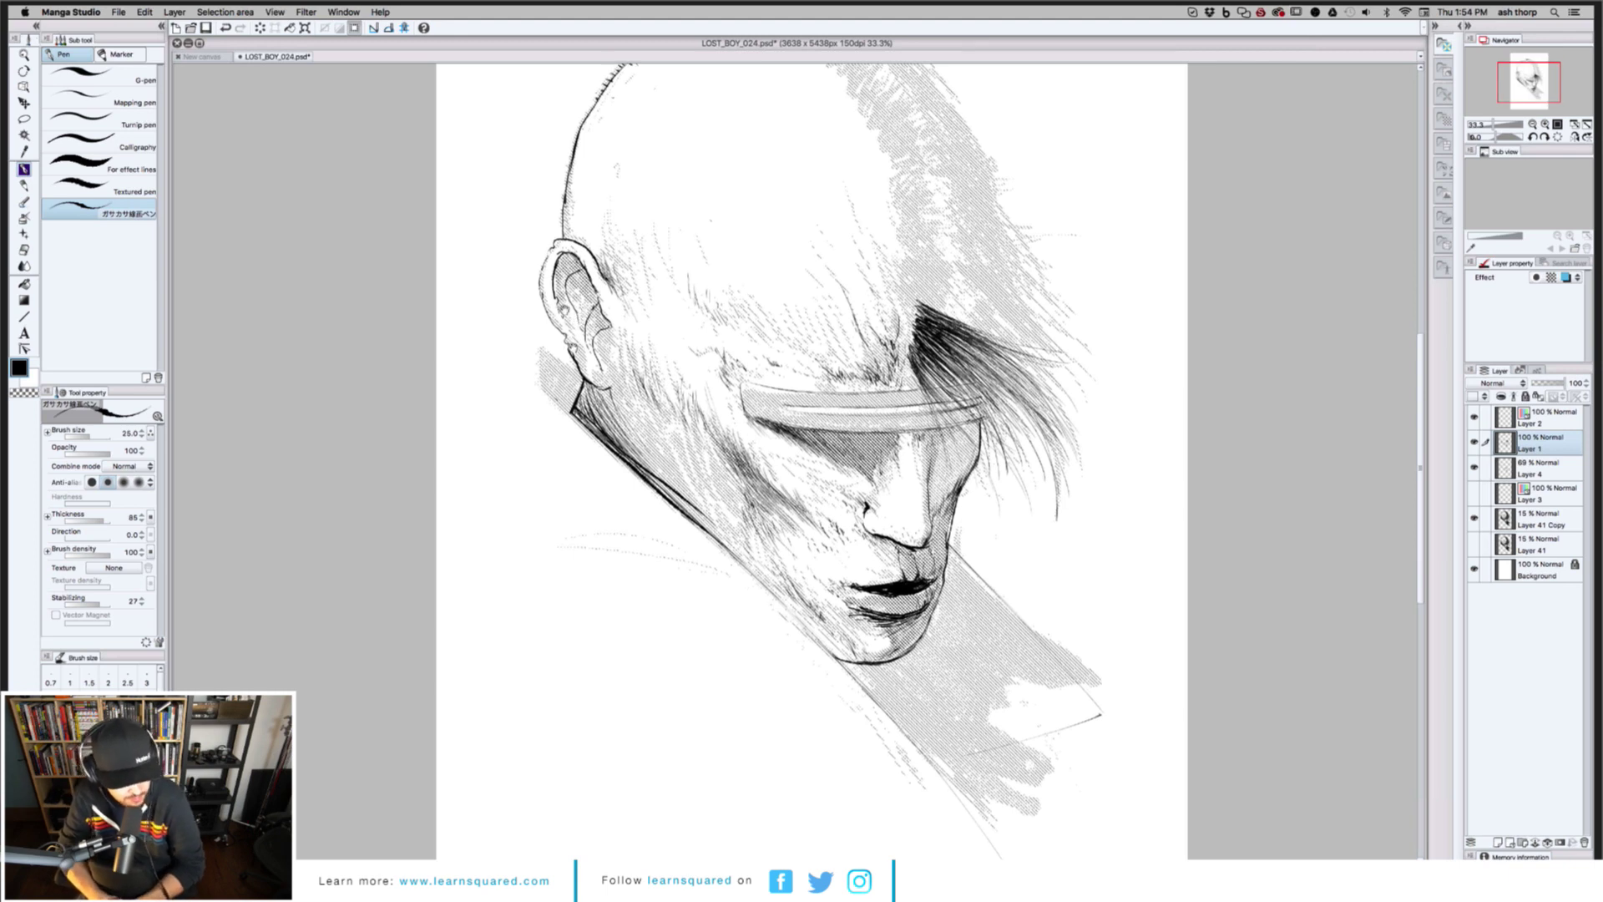
{"action": "scroll", "coordinate": [723, 492], "scroll_direction": "down", "scroll_amount": 2}
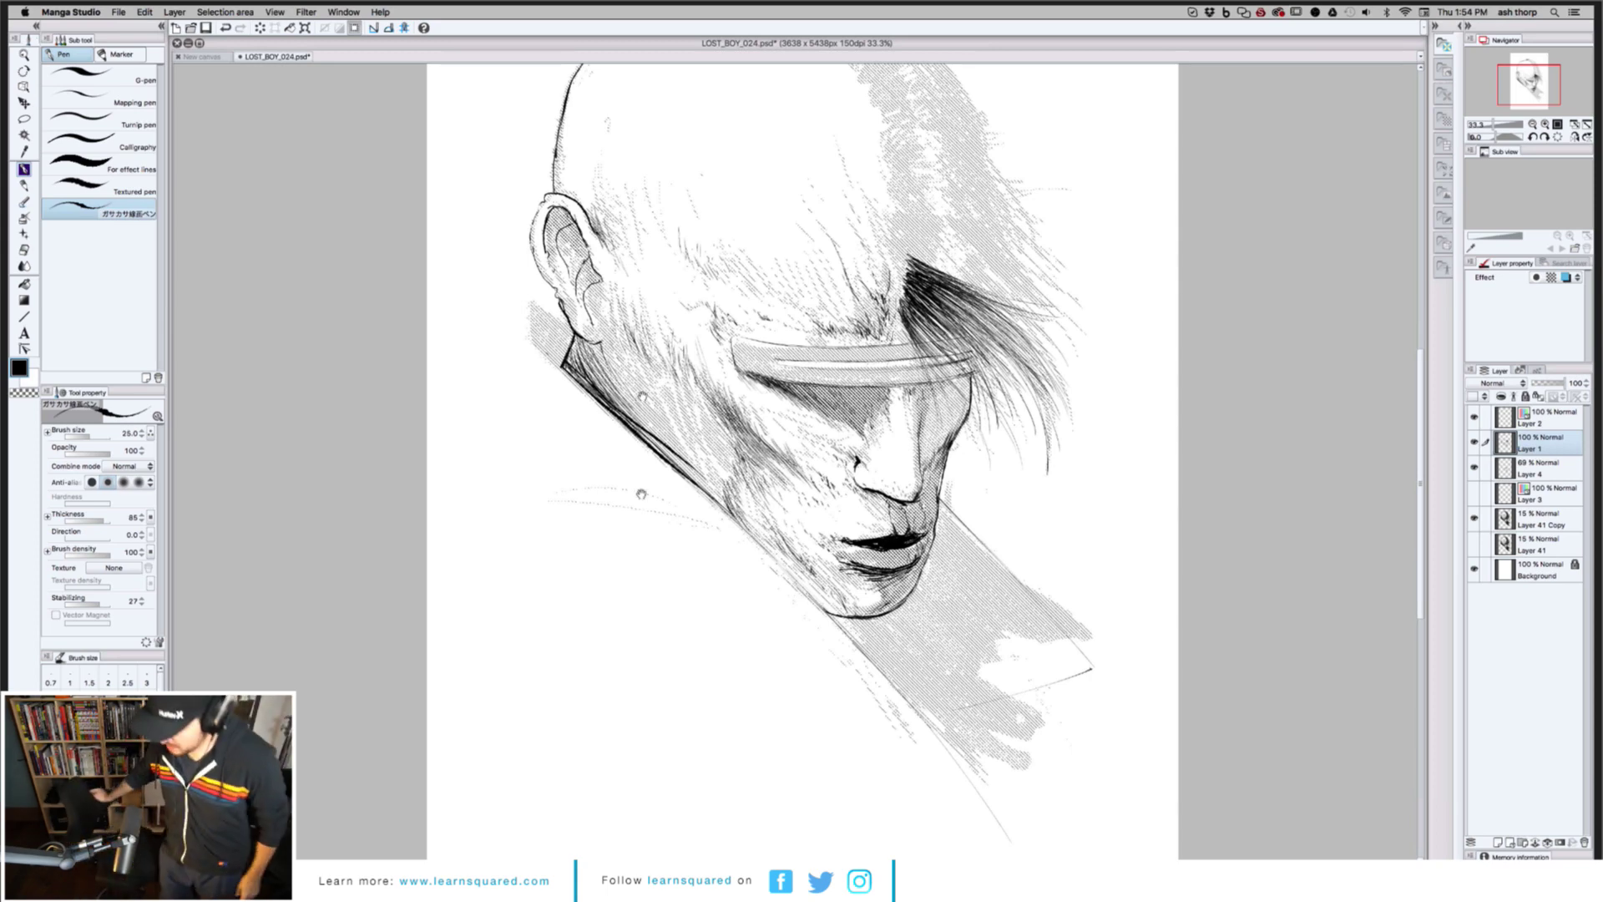
{"action": "scroll", "coordinate": [640, 494], "scroll_direction": "up", "scroll_amount": 1}
{"action": "scroll", "coordinate": [641, 494], "scroll_direction": "up", "scroll_amount": 4}
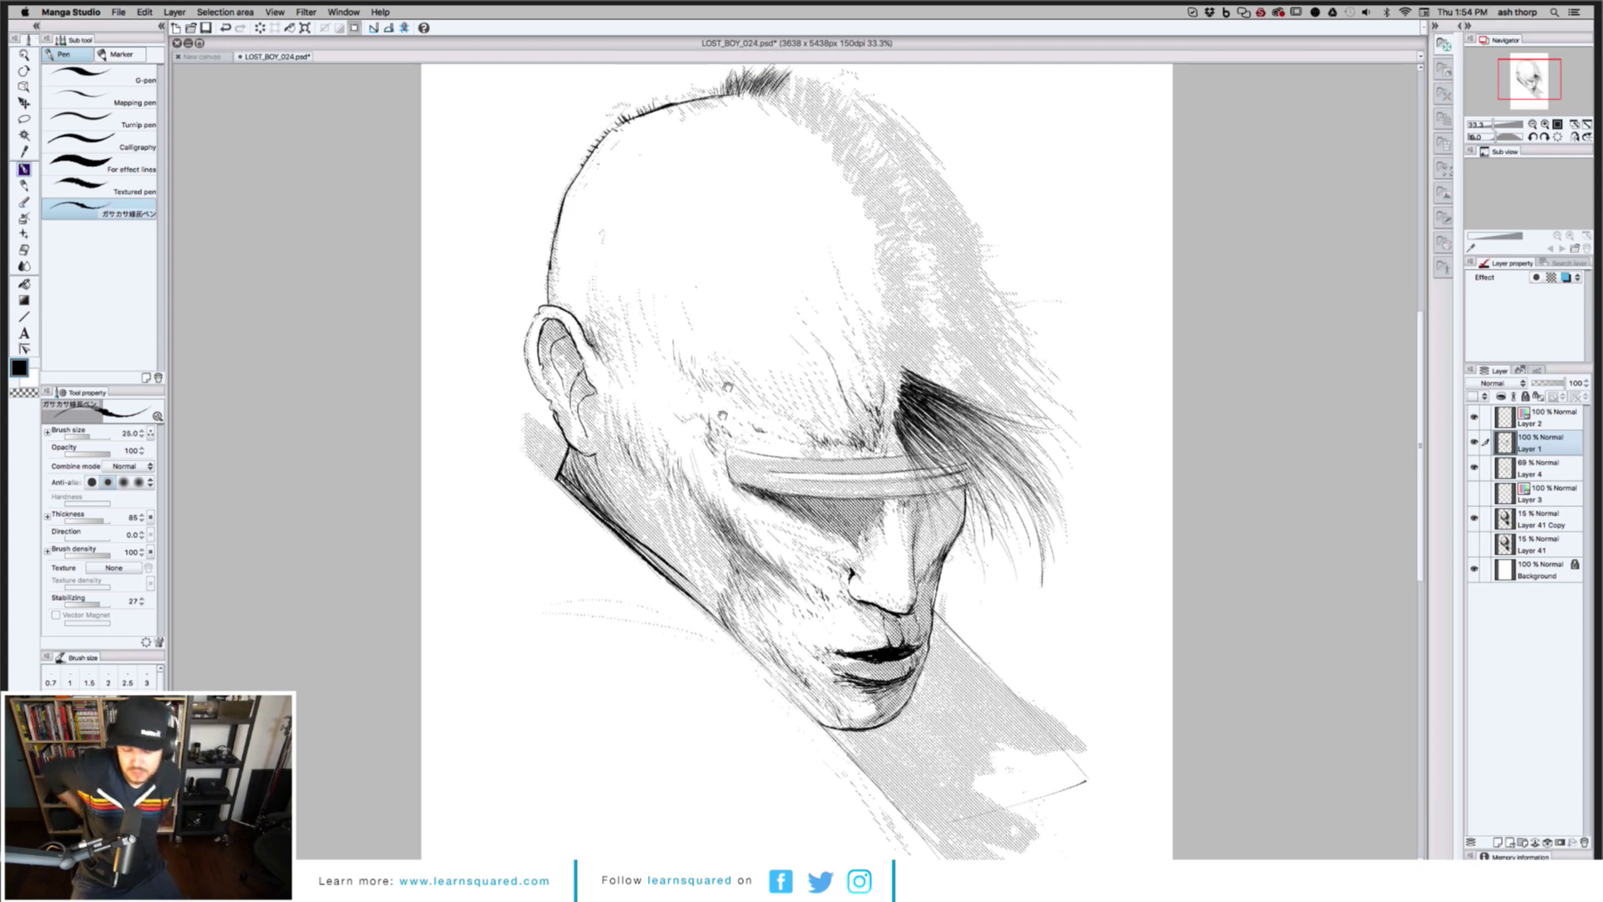
{"action": "scroll", "coordinate": [723, 415], "scroll_direction": "down", "scroll_amount": 1}
{"action": "left_click_drag", "start_coordinate": [824, 383], "coordinate": [821, 392]}
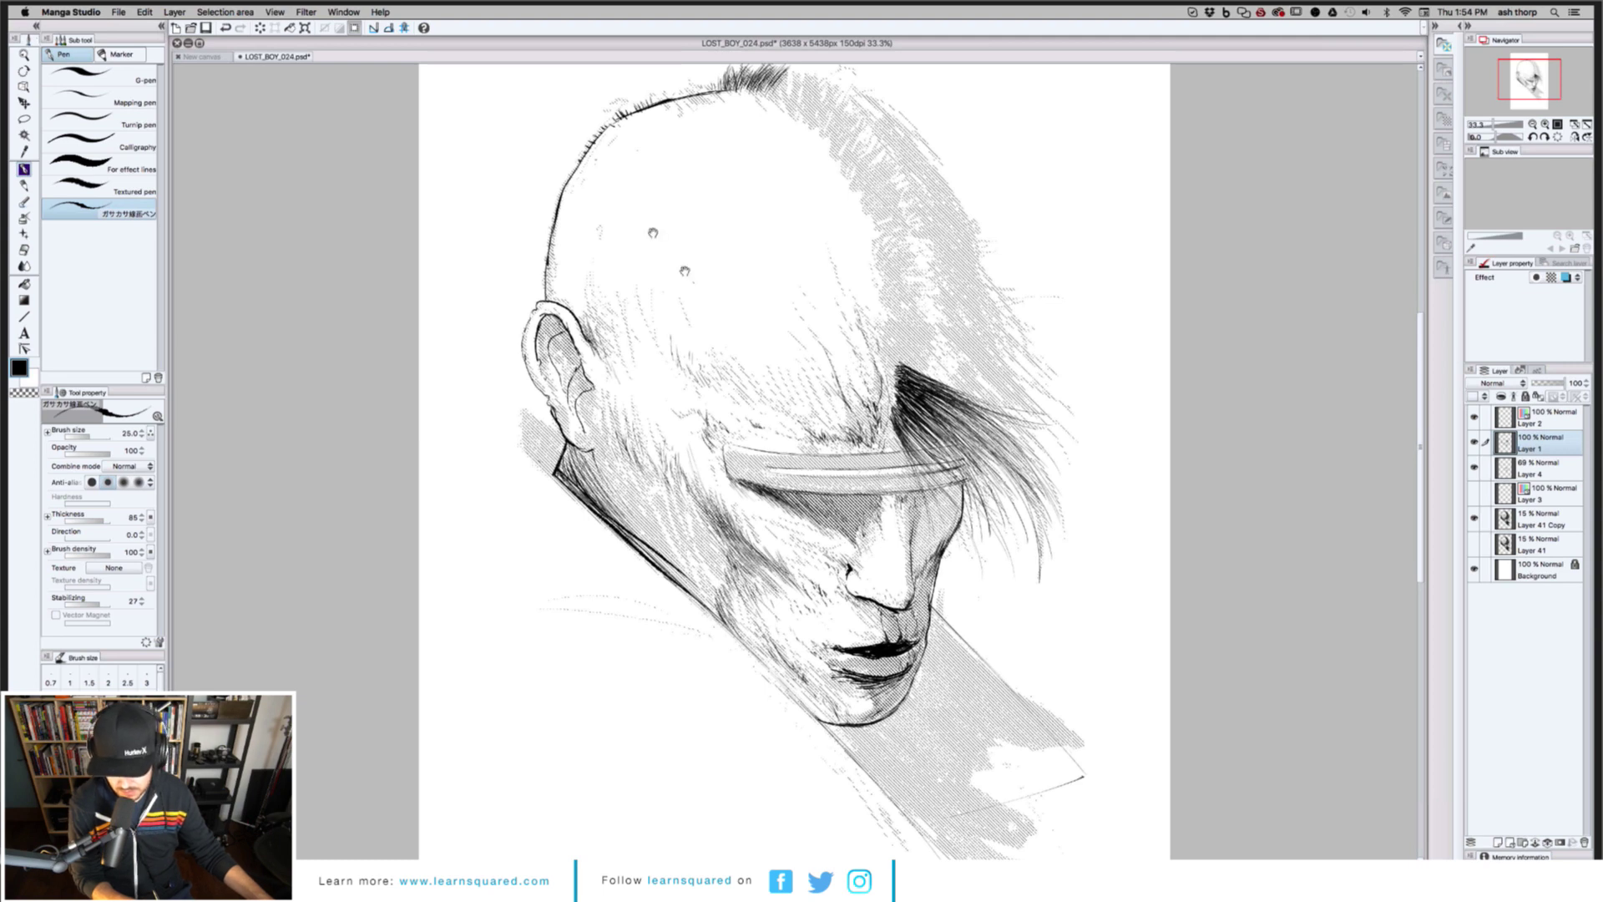
Thicken the forelock with dense pen strokes from its root, sweeping down over the edge of the blindfold
{"action": "left_click_drag", "start_coordinate": [685, 272], "coordinate": [605, 186]}
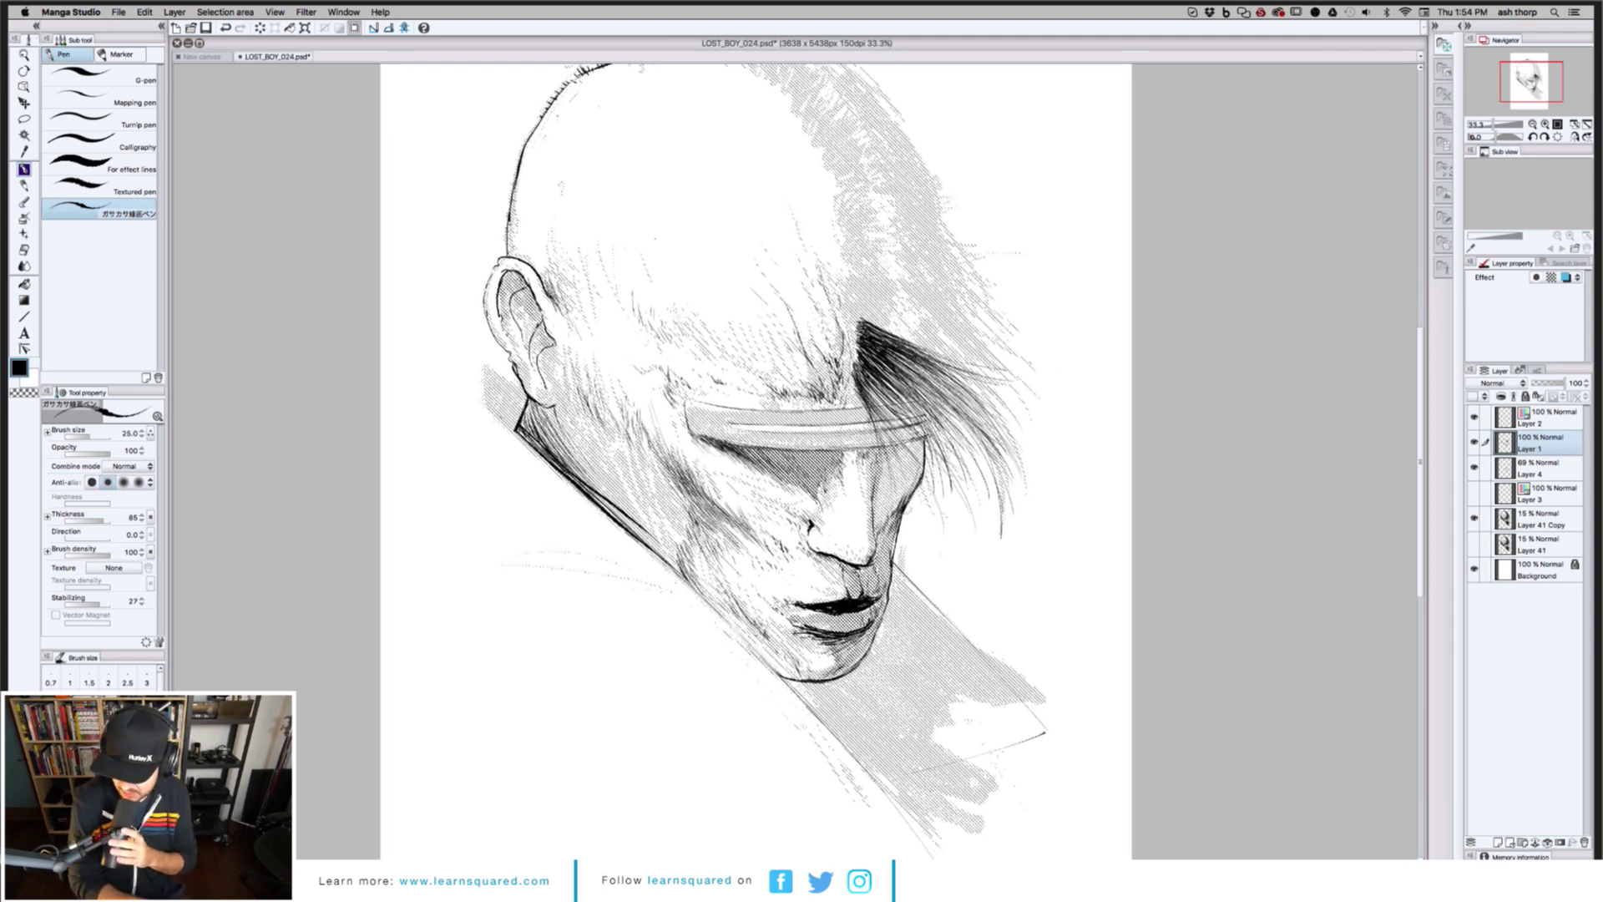
{"action": "mouse_move", "coordinate": [742, 391]}
{"action": "left_mouse_down"}
{"action": "mouse_move", "coordinate": [763, 384]}
{"action": "mouse_move", "coordinate": [612, 328]}
{"action": "left_mouse_up"}
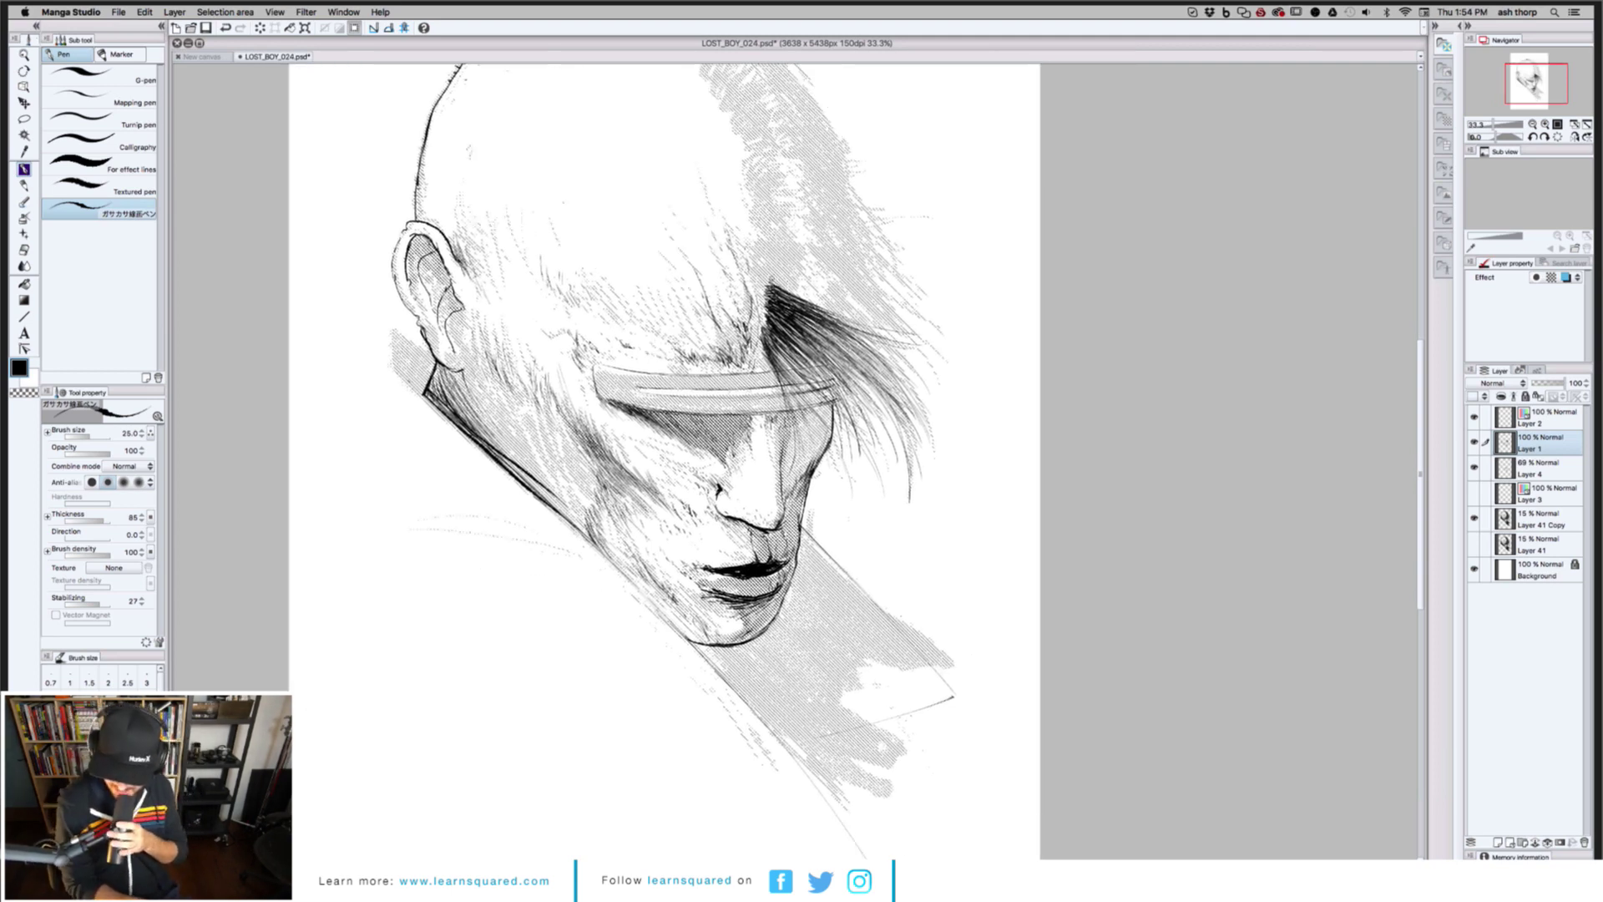
{"action": "left_click_drag", "start_coordinate": [785, 284], "coordinate": [814, 302]}
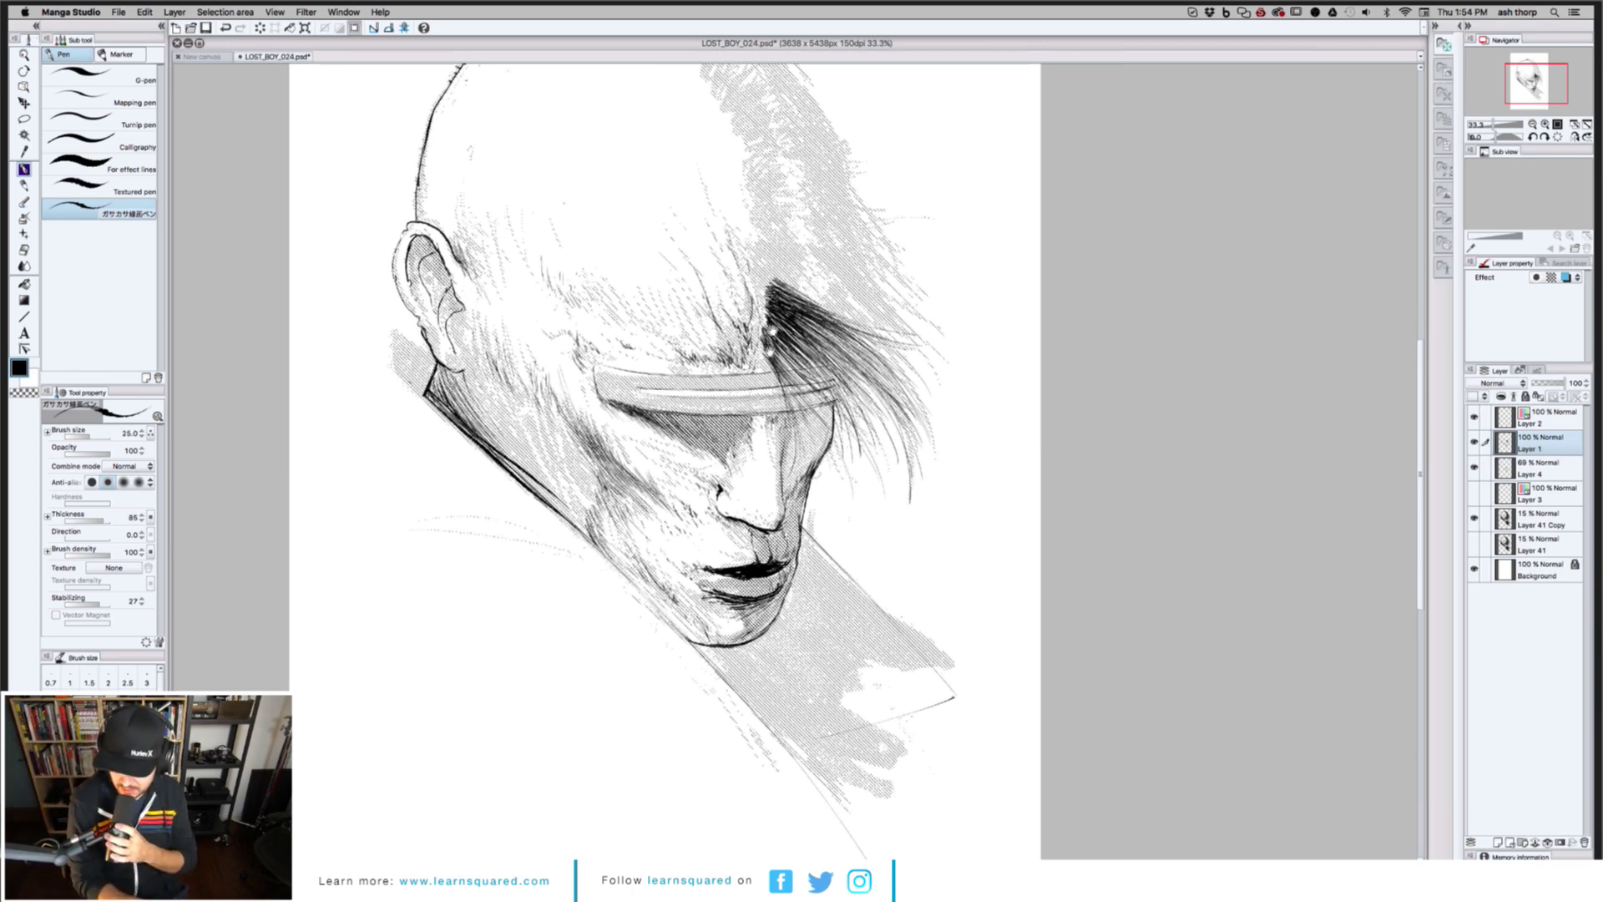
{"action": "left_click_drag", "start_coordinate": [770, 351], "coordinate": [776, 411]}
{"action": "left_click_drag", "start_coordinate": [785, 346], "coordinate": [848, 382]}
{"action": "left_click_drag", "start_coordinate": [782, 341], "coordinate": [859, 390]}
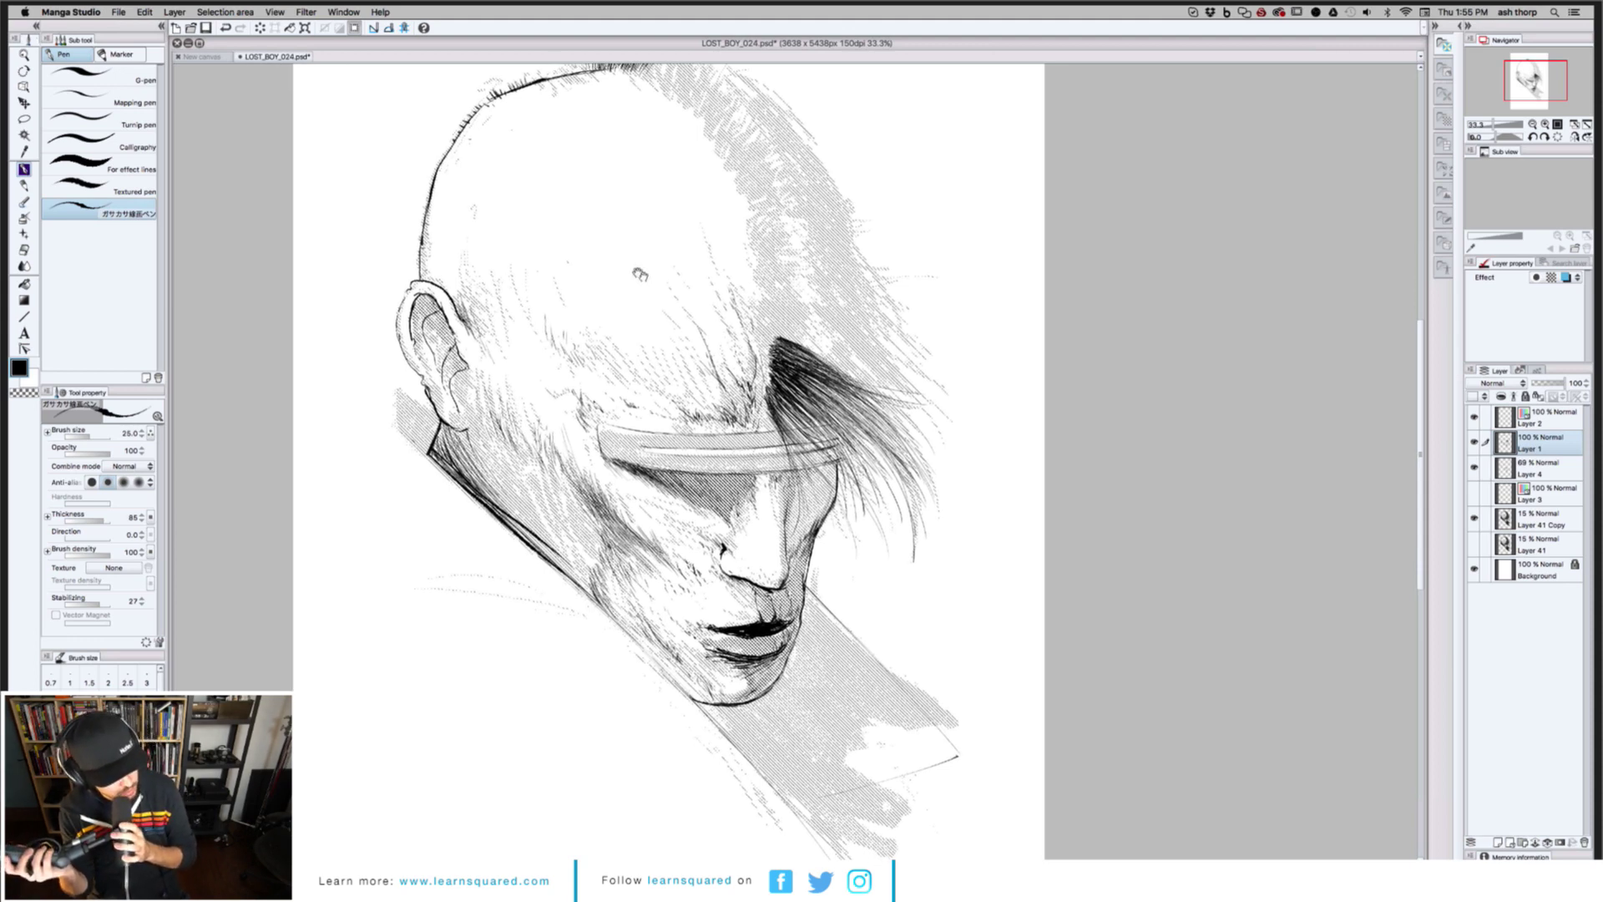
Extend the crown tuft toward the toned hair area with more short, upward-slanting pen strokes
{"action": "left_click_drag", "start_coordinate": [642, 276], "coordinate": [633, 278]}
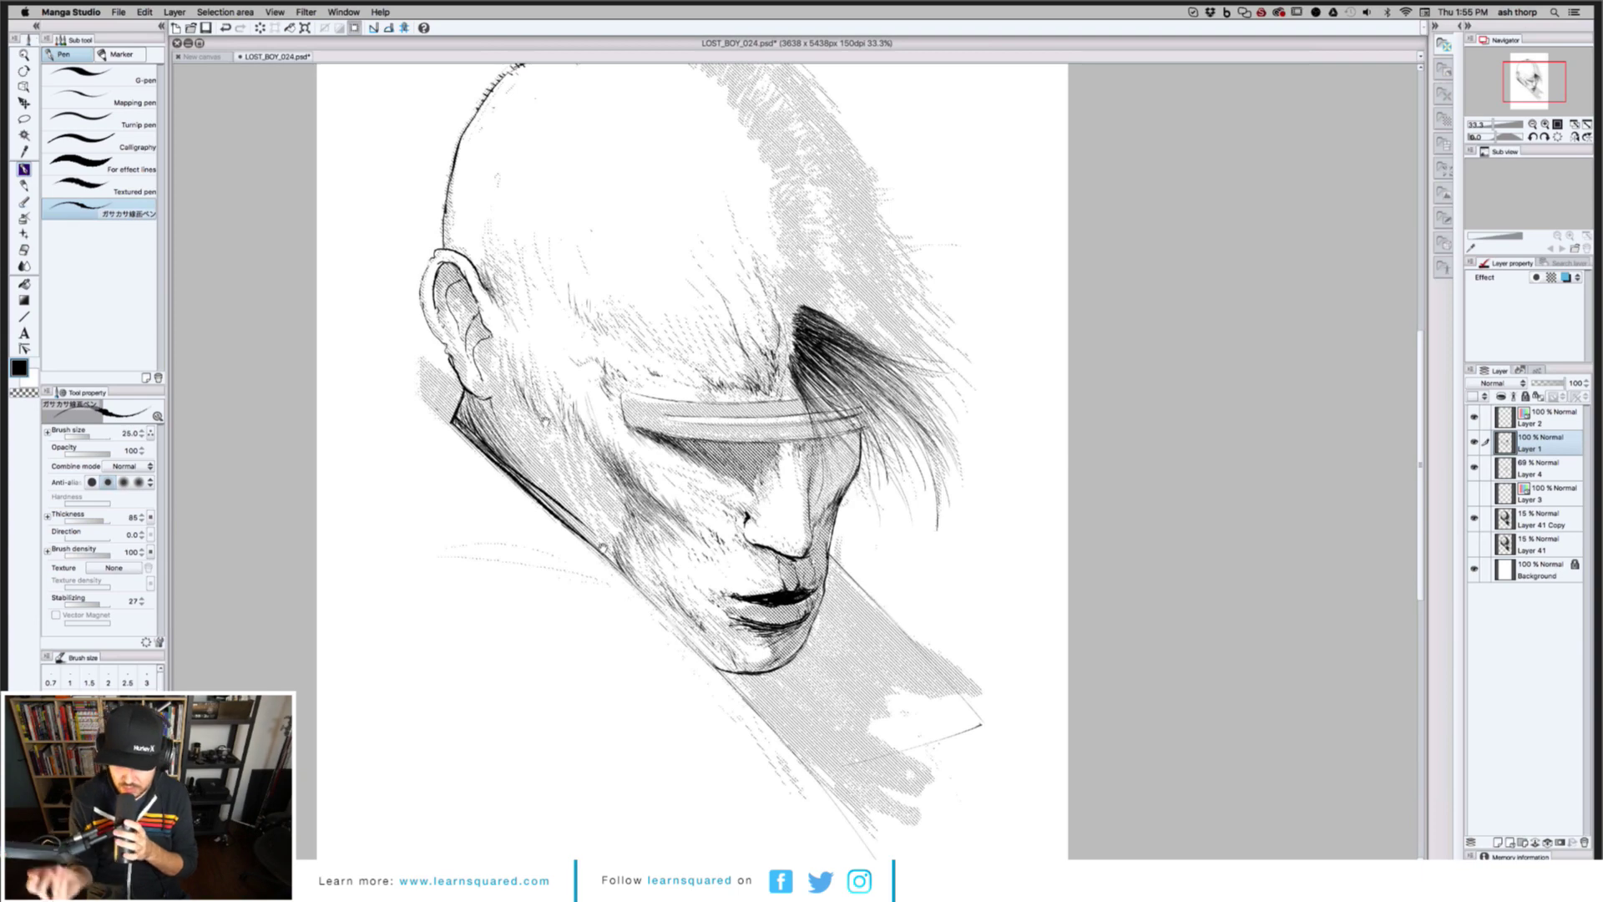
{"action": "left_click_drag", "start_coordinate": [752, 418], "coordinate": [859, 551]}
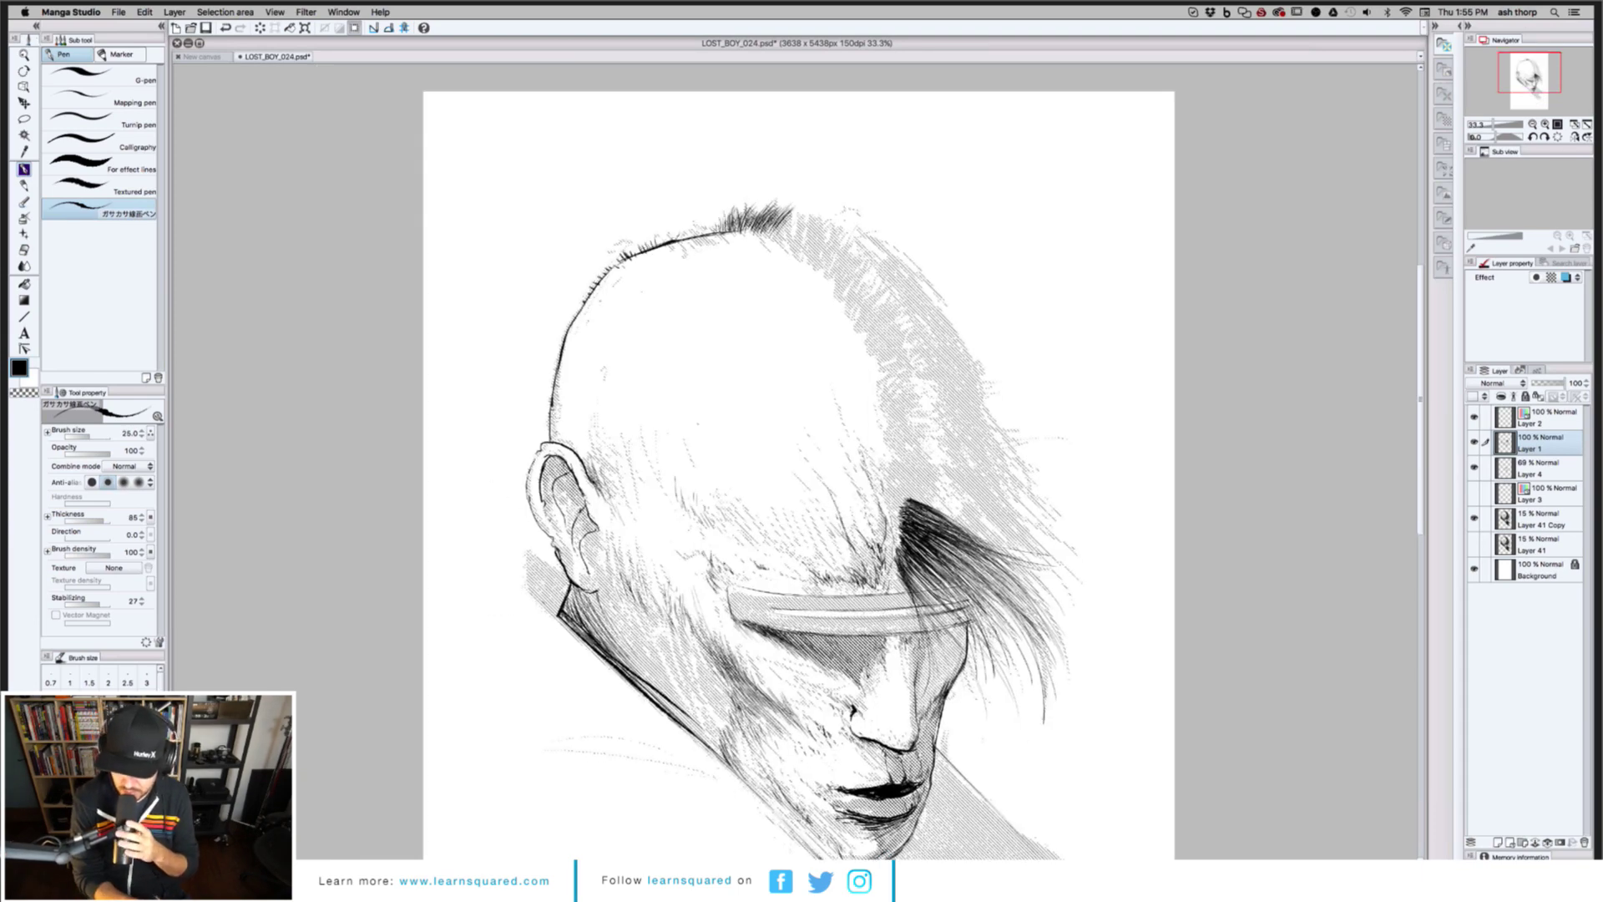
{"action": "left_click_drag", "start_coordinate": [773, 222], "coordinate": [802, 205]}
{"action": "mouse_move", "coordinate": [800, 215]}
{"action": "left_mouse_down"}
{"action": "mouse_move", "coordinate": [815, 202]}
{"action": "mouse_move", "coordinate": [822, 217]}
{"action": "mouse_move", "coordinate": [830, 201]}
{"action": "mouse_move", "coordinate": [815, 198]}
{"action": "left_mouse_up"}
{"action": "left_click_drag", "start_coordinate": [791, 237], "coordinate": [805, 198]}
{"action": "left_click_drag", "start_coordinate": [786, 239], "coordinate": [805, 194]}
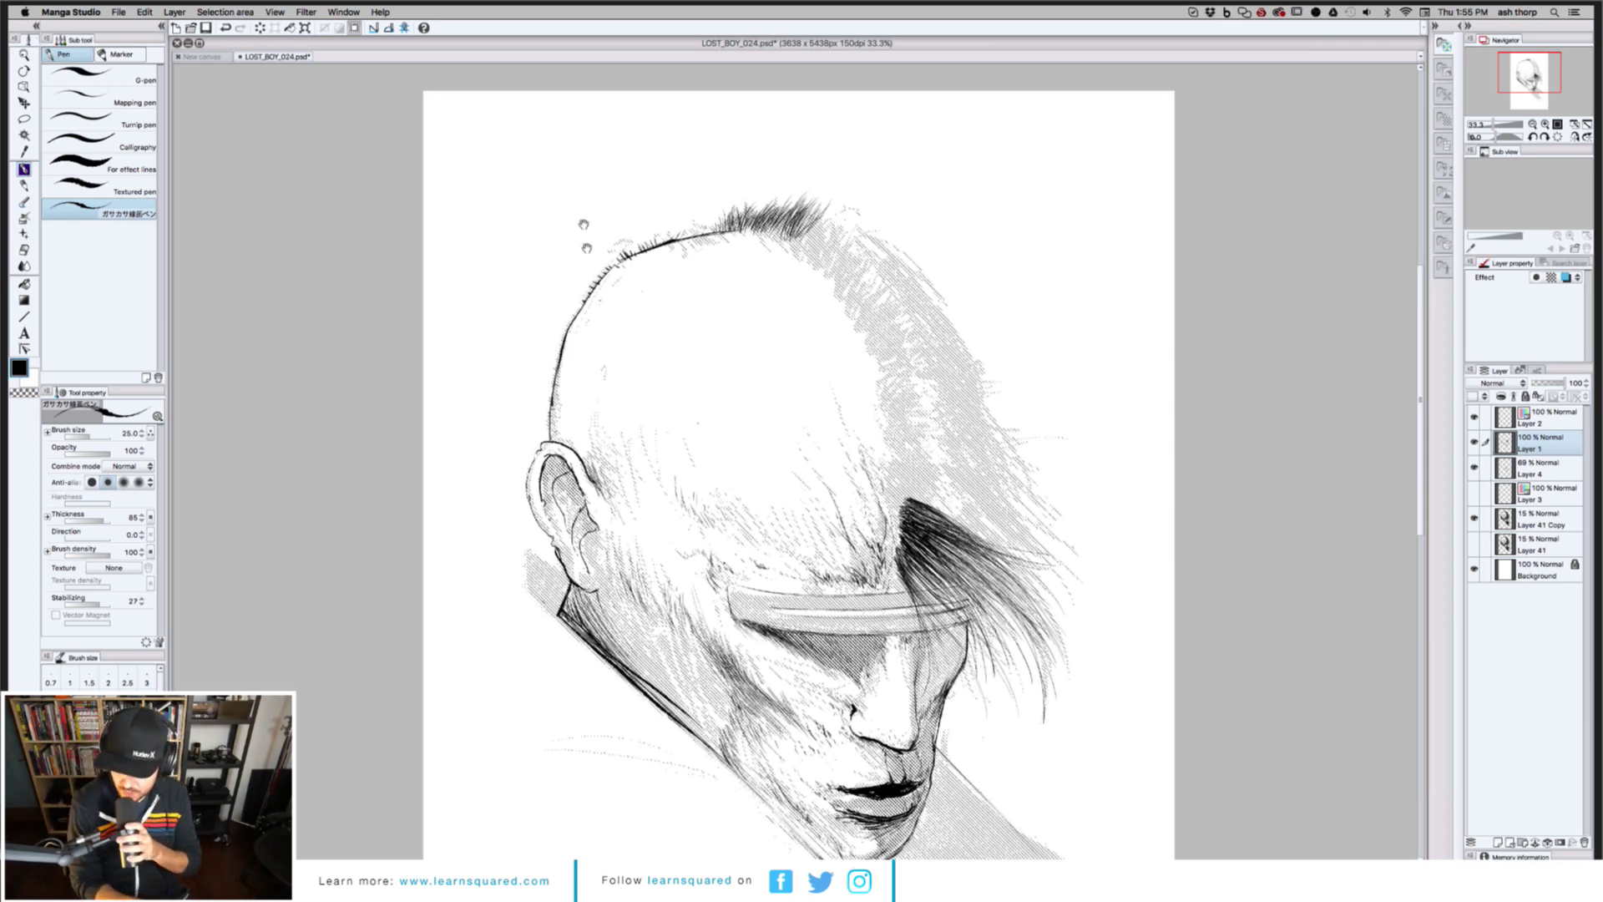
{"action": "scroll", "coordinate": [583, 224], "scroll_direction": "down", "scroll_amount": 3}
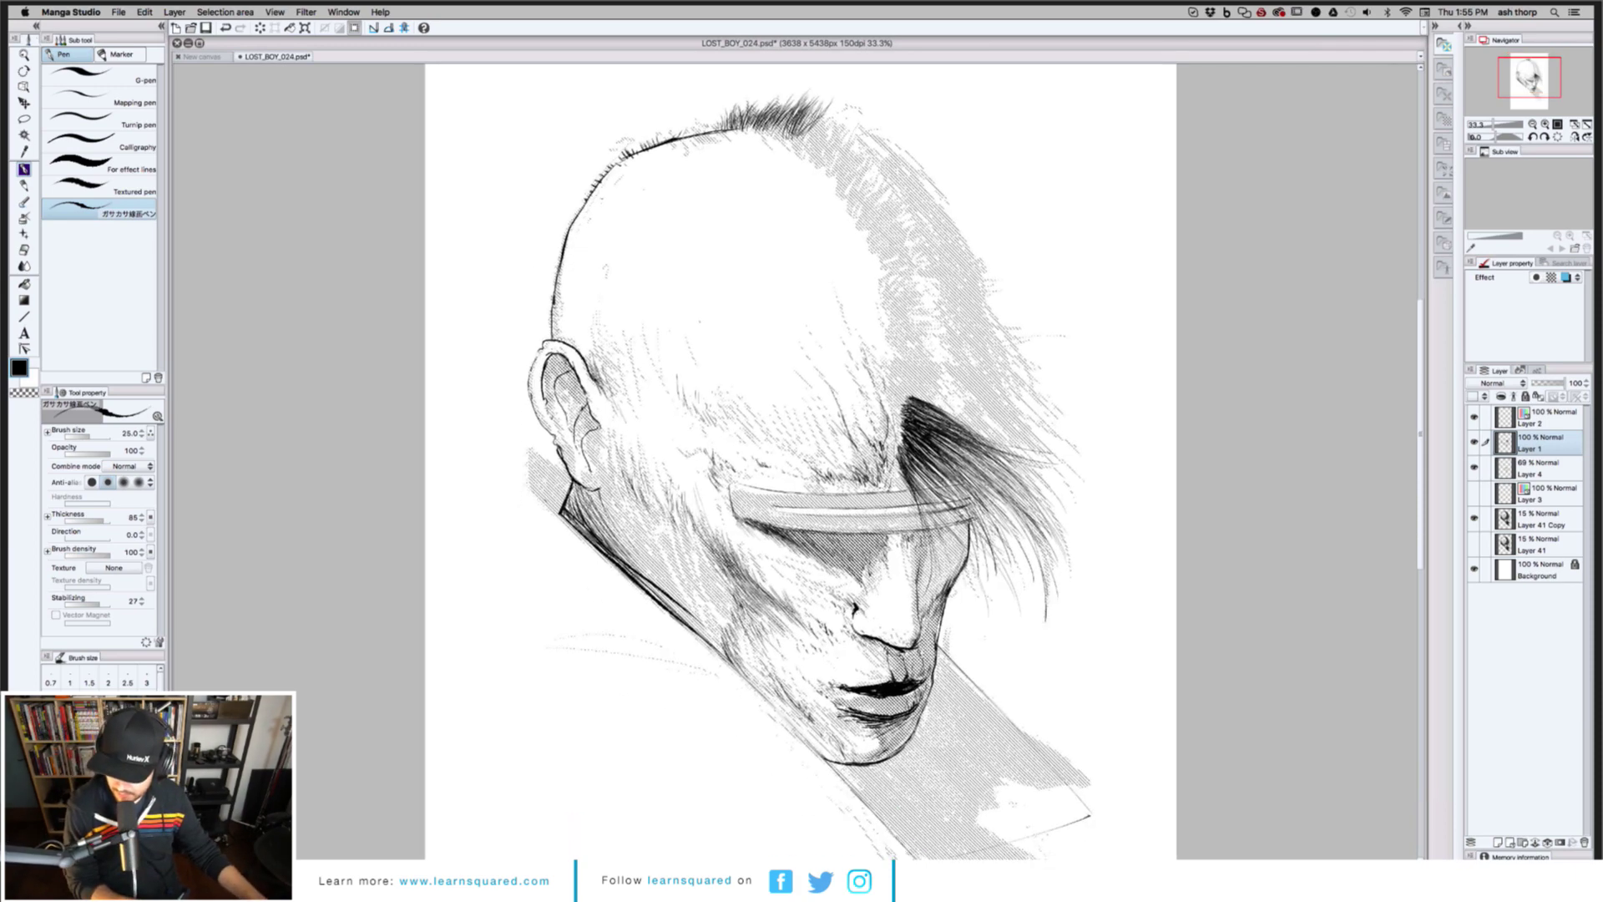
{"action": "scroll", "coordinate": [517, 326], "scroll_direction": "down", "scroll_amount": 2}
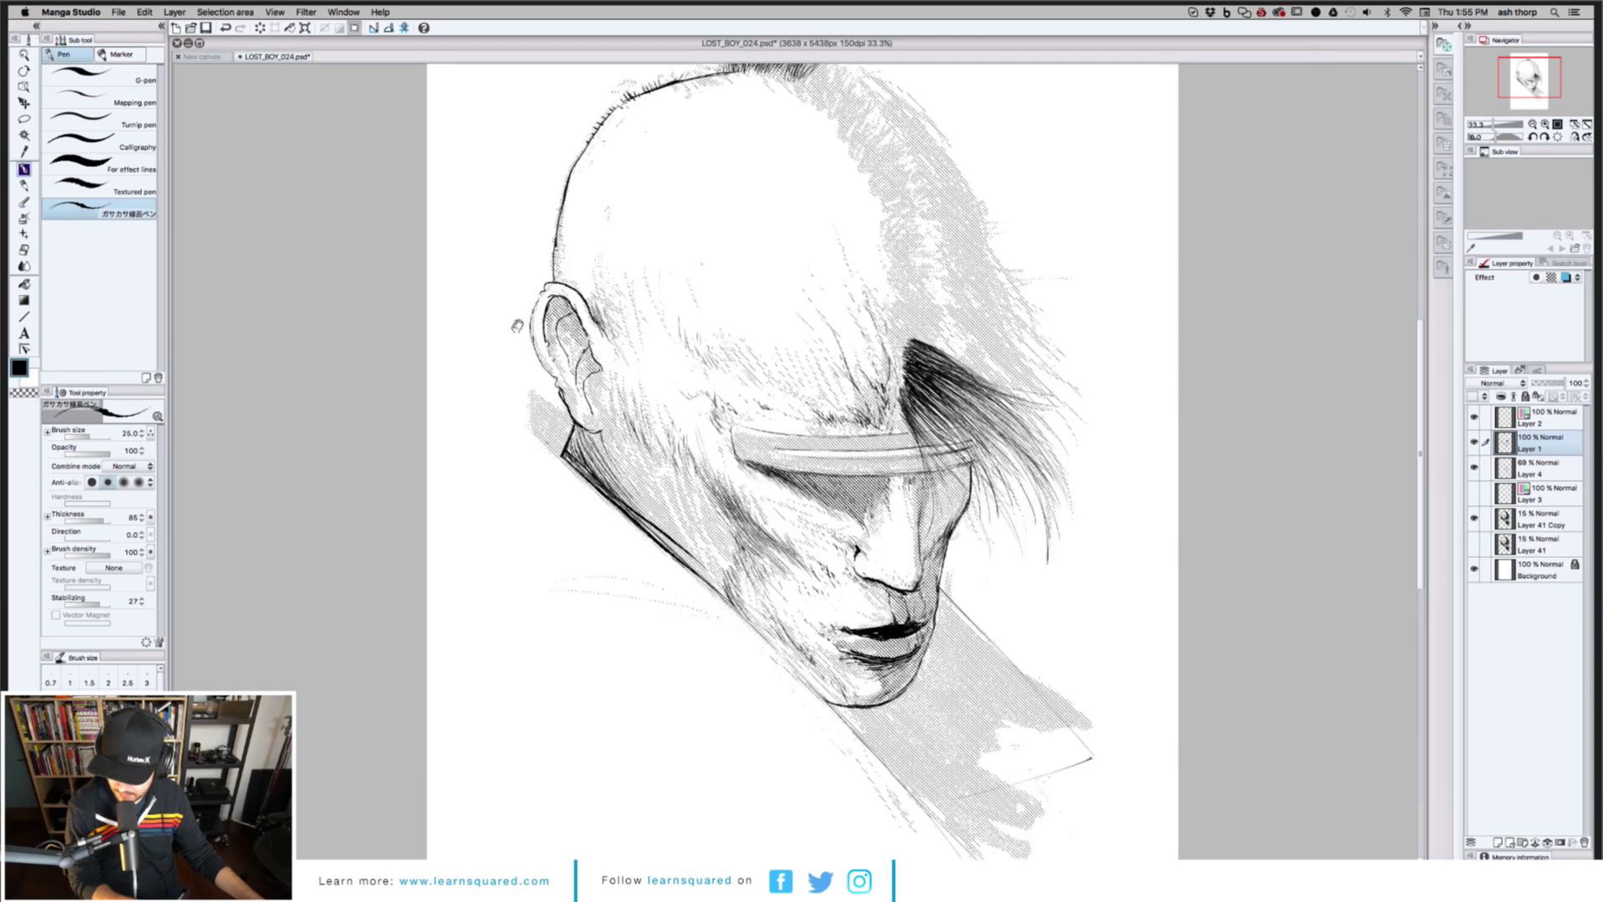
{"action": "scroll", "coordinate": [517, 376], "scroll_direction": "down", "scroll_amount": 3}
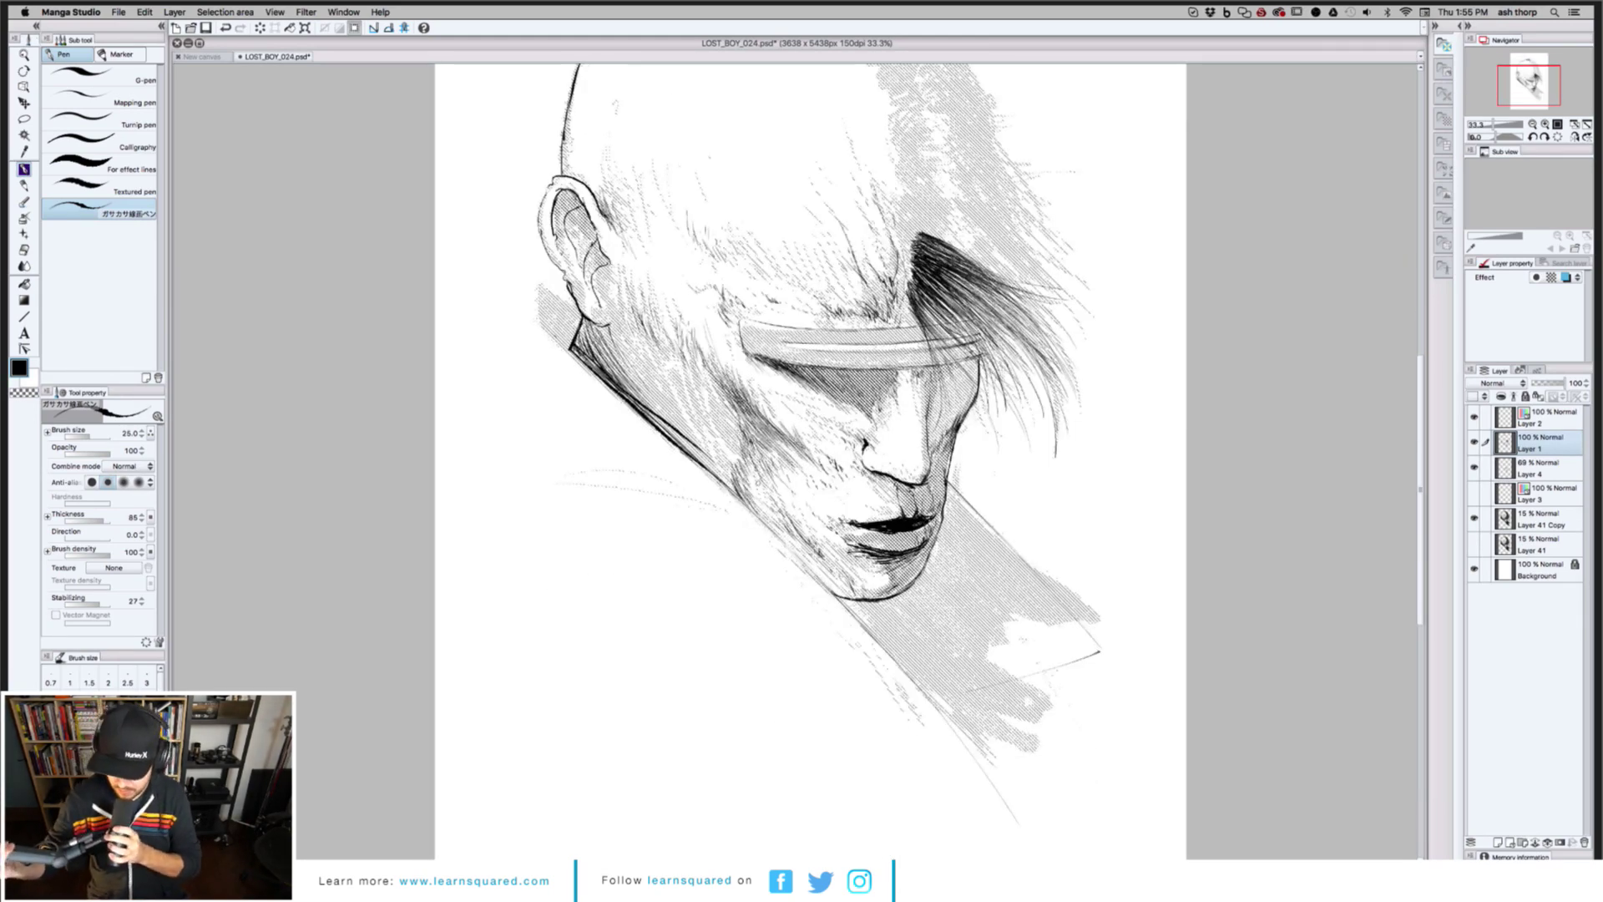
{"action": "scroll", "coordinate": [582, 404], "scroll_direction": "down", "scroll_amount": 2}
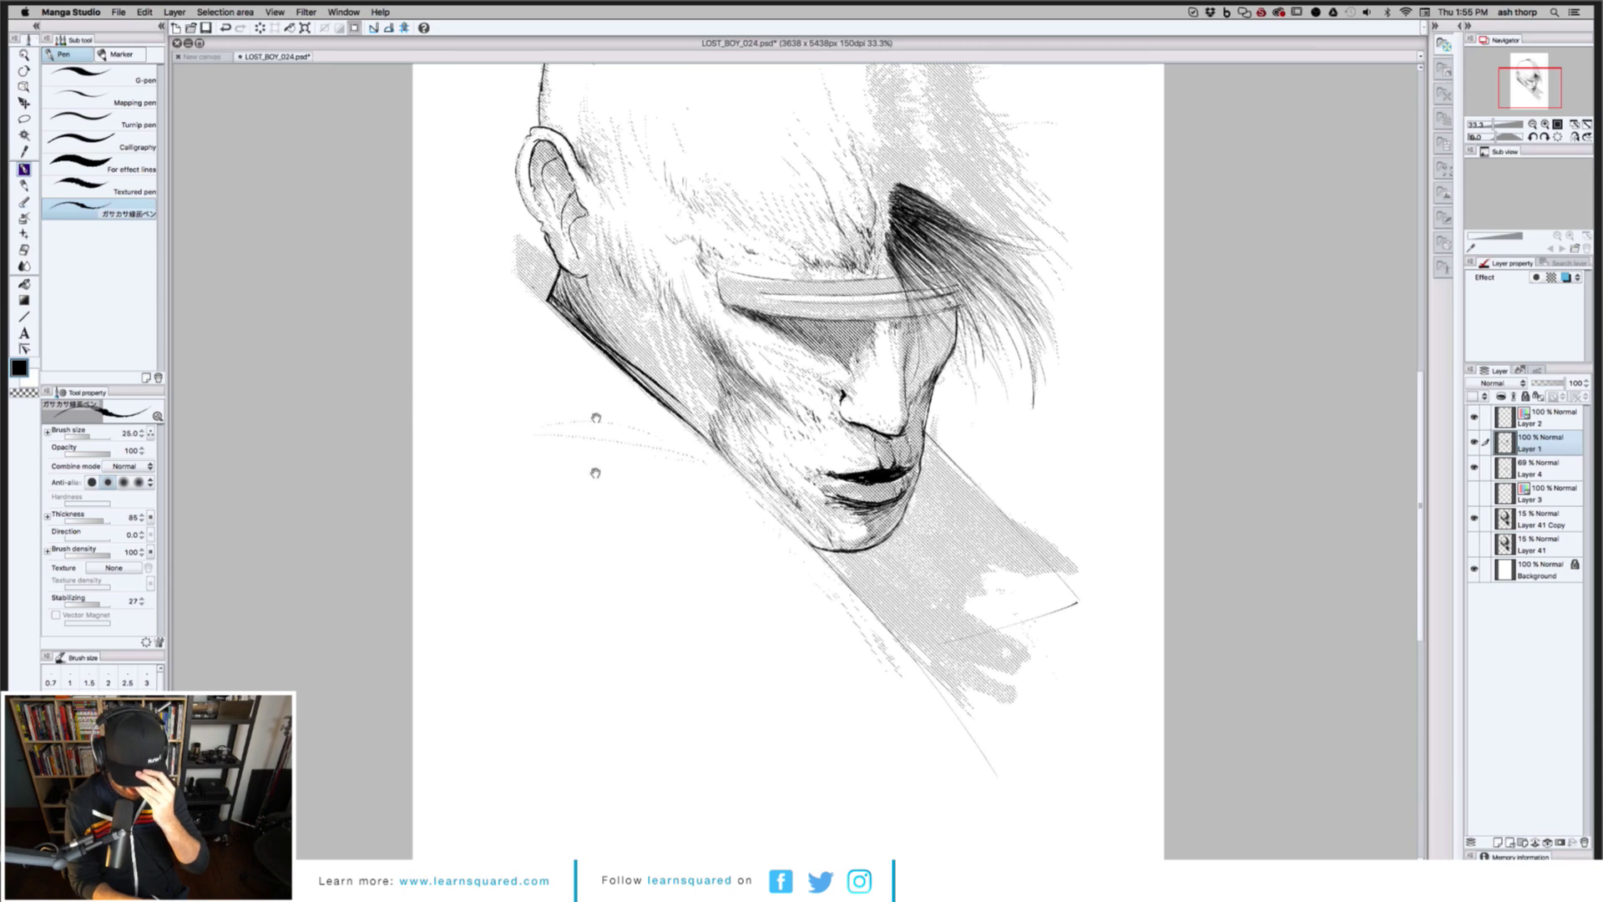
{"action": "left_click_drag", "start_coordinate": [596, 417], "coordinate": [590, 518]}
{"action": "scroll", "coordinate": [591, 512], "scroll_direction": "up", "scroll_amount": 1}
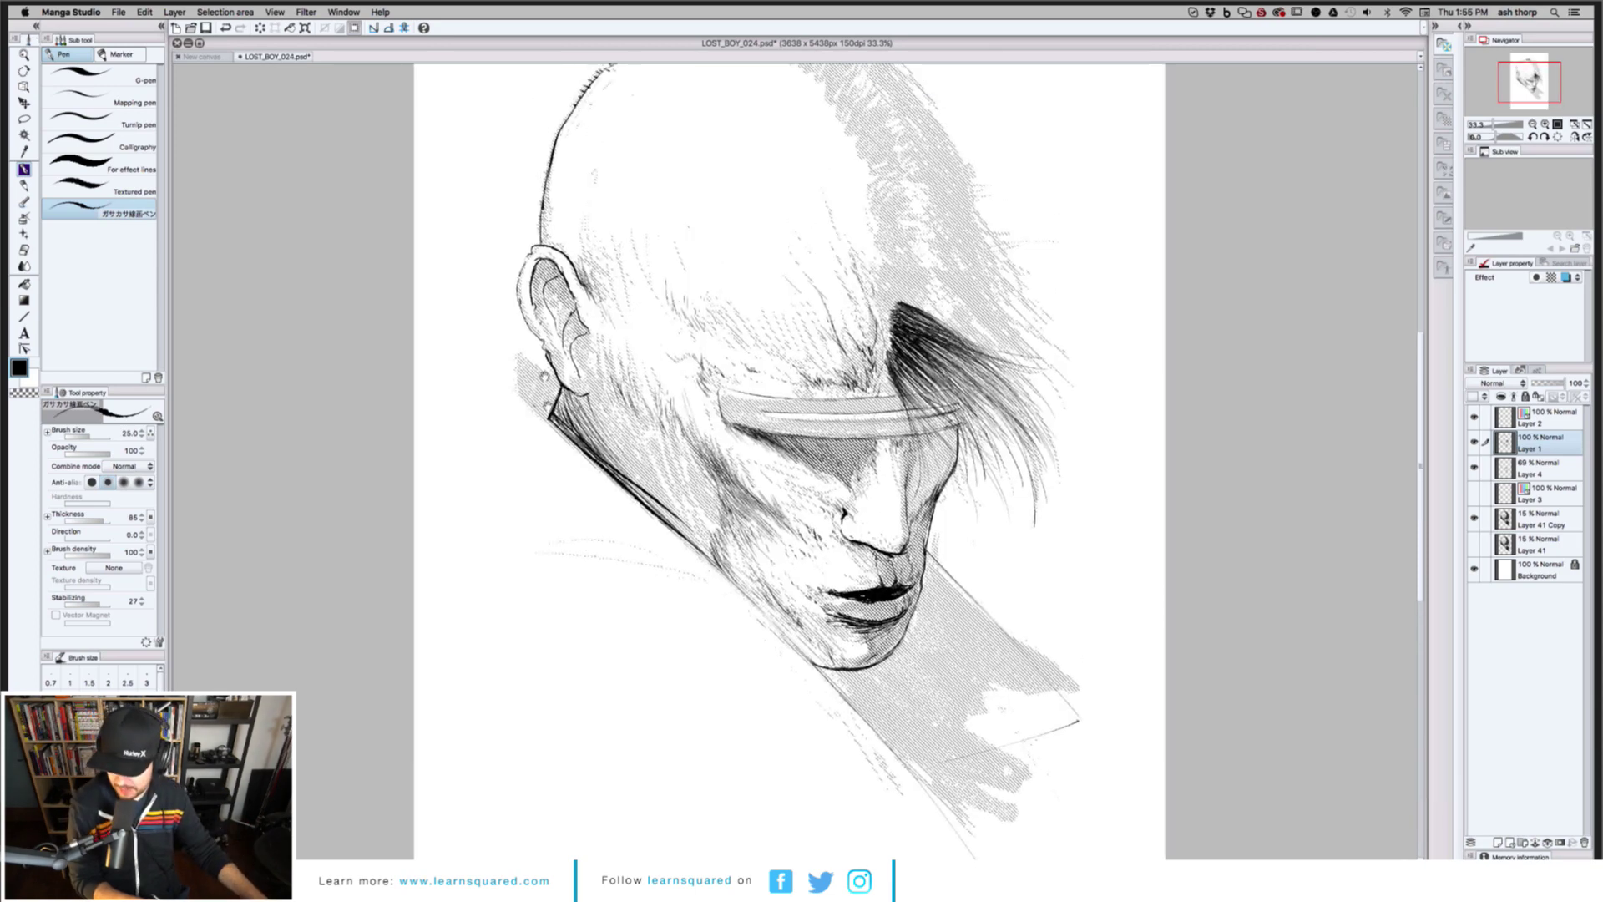
Examine the inked head from the jaw and blindfold up to the crown tuft
{"action": "scroll", "coordinate": [544, 375], "scroll_direction": "down", "scroll_amount": 1}
{"action": "scroll", "coordinate": [544, 376], "scroll_direction": "down", "scroll_amount": 1}
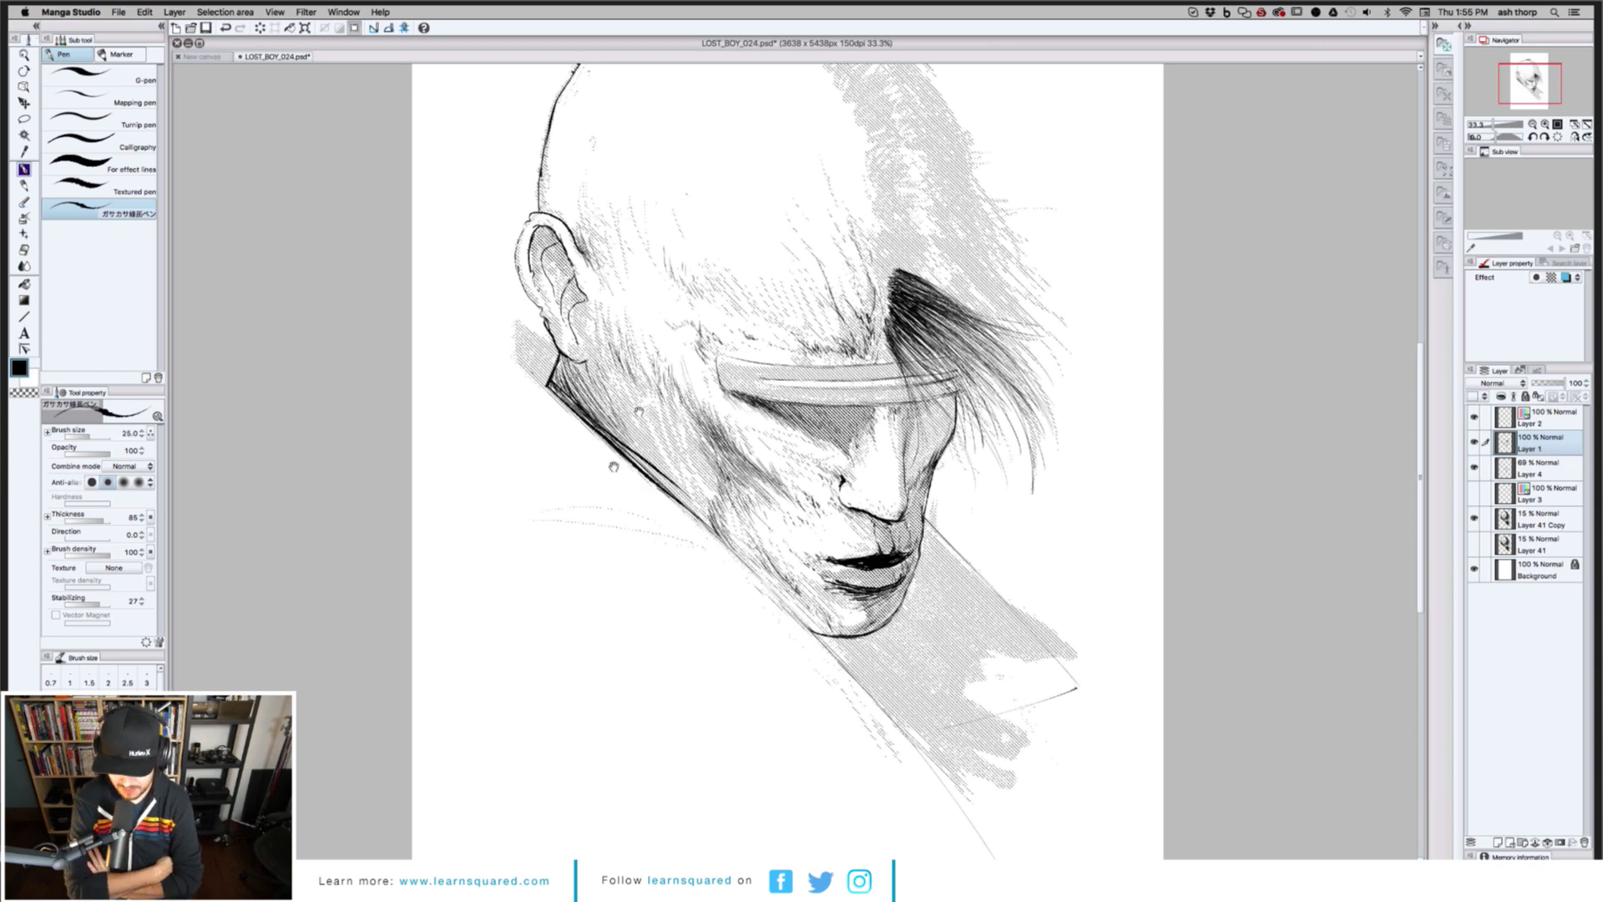
{"action": "left_click_drag", "start_coordinate": [572, 494], "coordinate": [510, 569]}
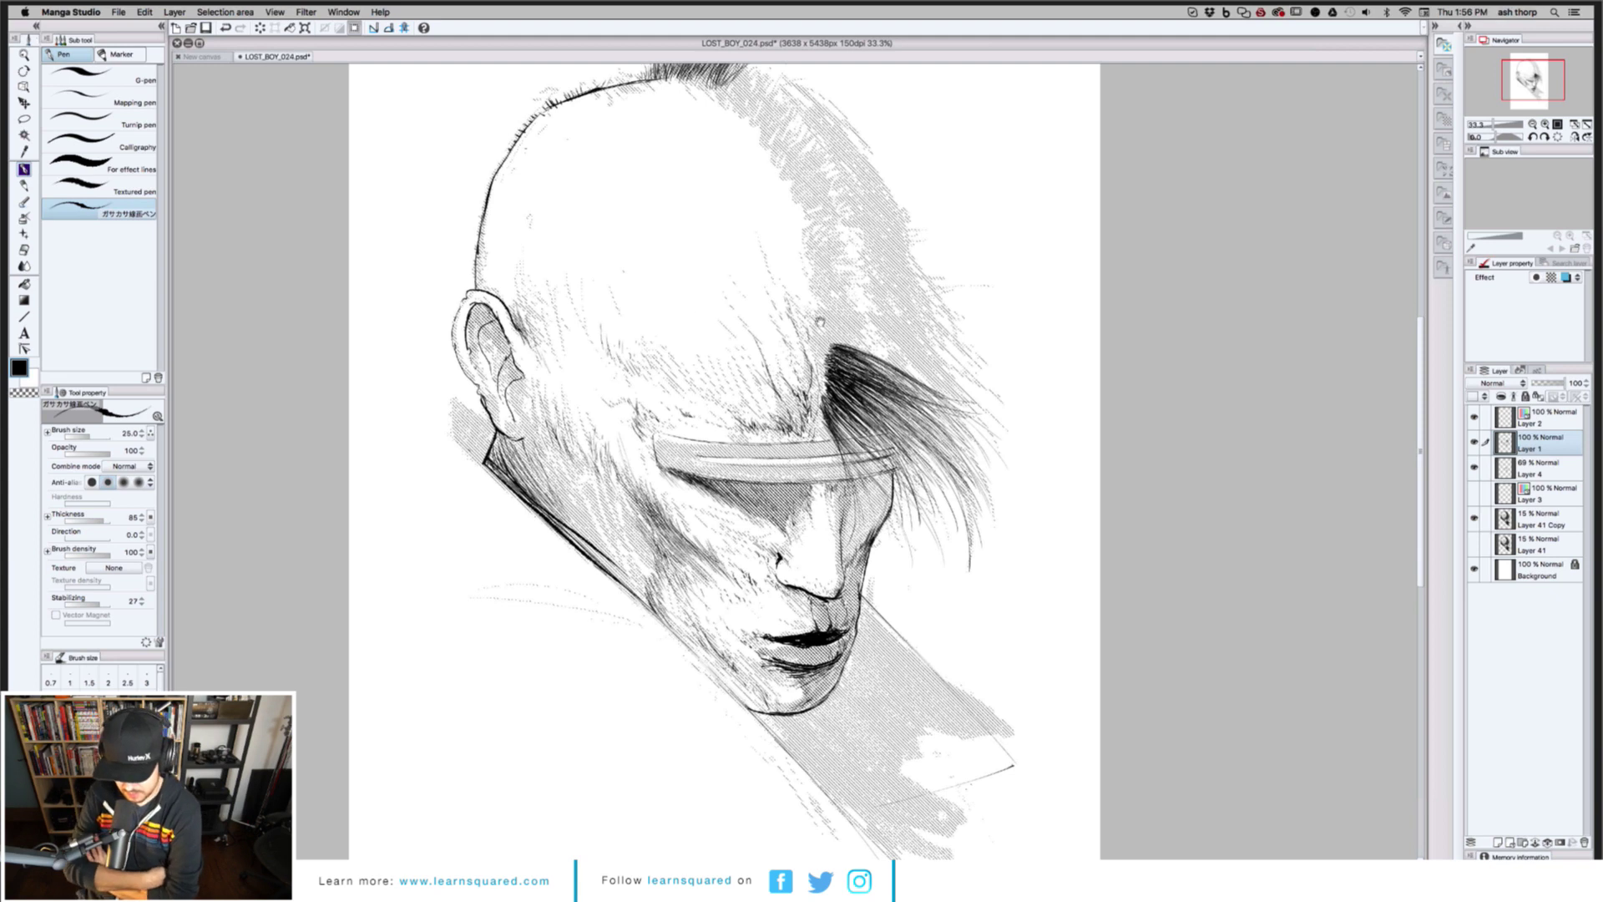
{"action": "left_click_drag", "start_coordinate": [672, 368], "coordinate": [678, 373]}
{"action": "left_click_drag", "start_coordinate": [658, 393], "coordinate": [661, 399]}
{"action": "scroll", "coordinate": [660, 396], "scroll_direction": "up", "scroll_amount": 2}
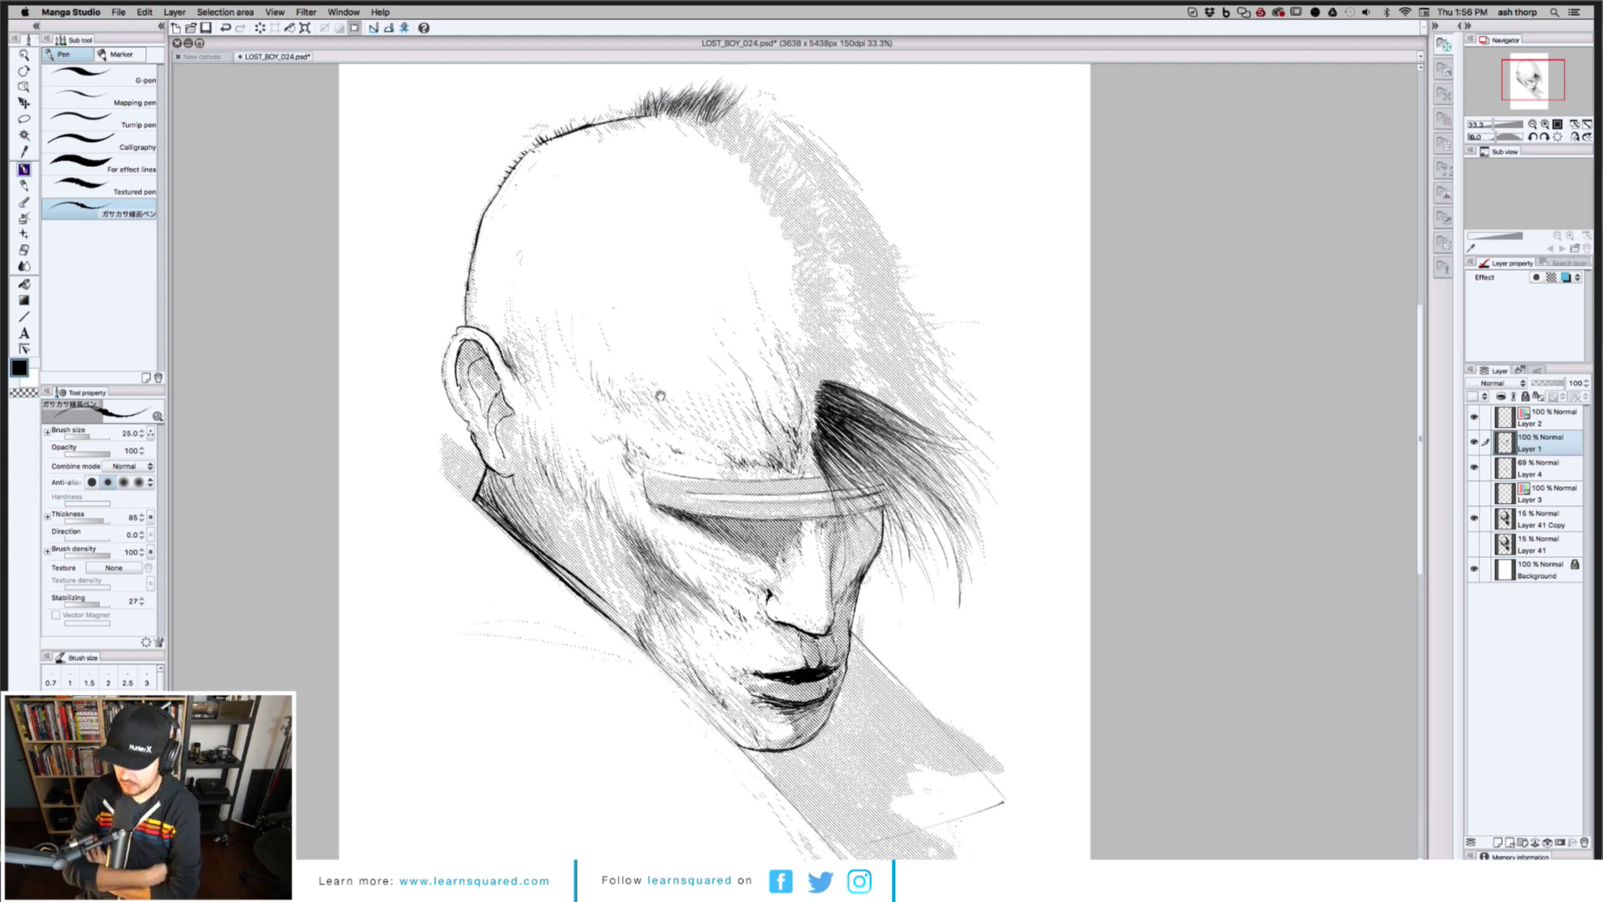
{"action": "scroll", "coordinate": [659, 394], "scroll_direction": "up", "scroll_amount": 2}
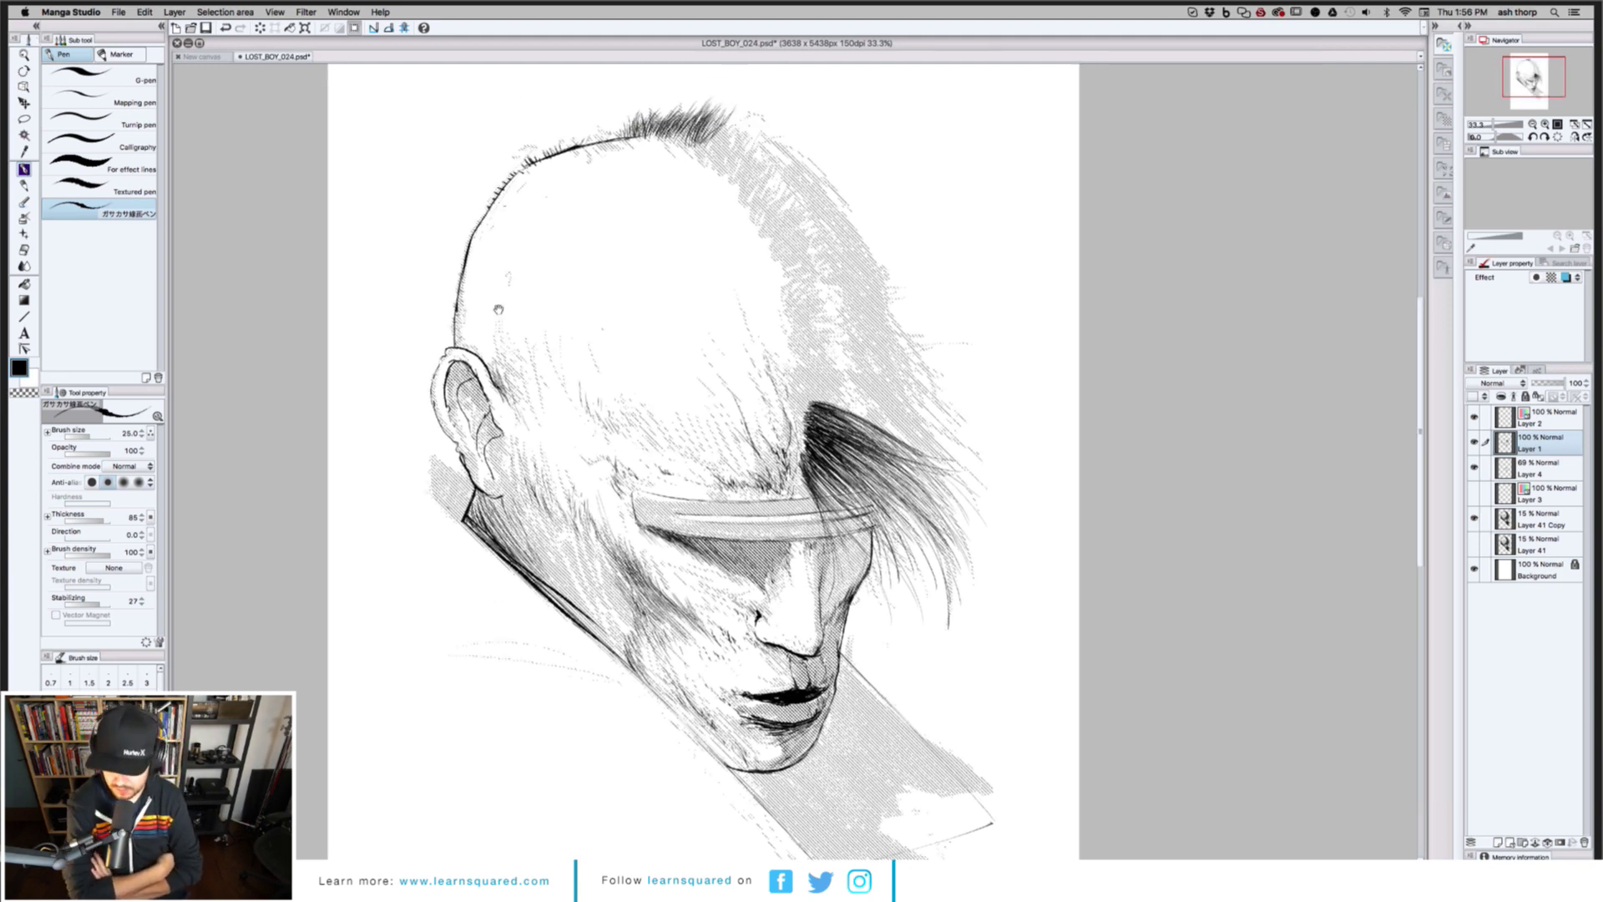
{"action": "scroll", "coordinate": [528, 397], "scroll_direction": "up", "scroll_amount": 1}
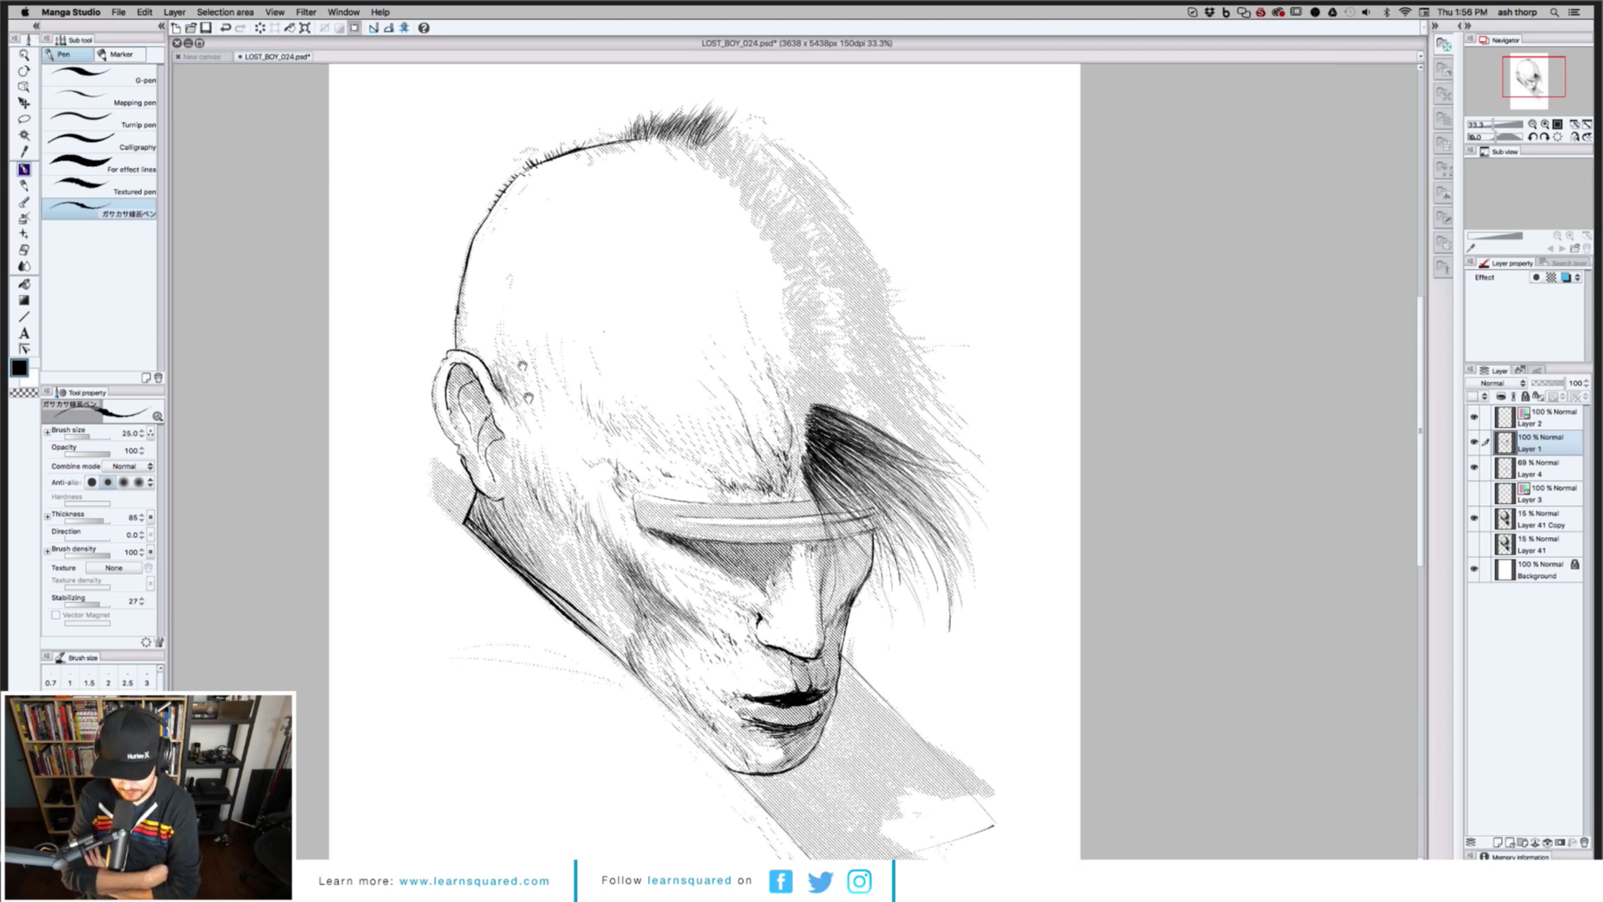
{"action": "scroll", "coordinate": [727, 213], "scroll_direction": "up", "scroll_amount": 3}
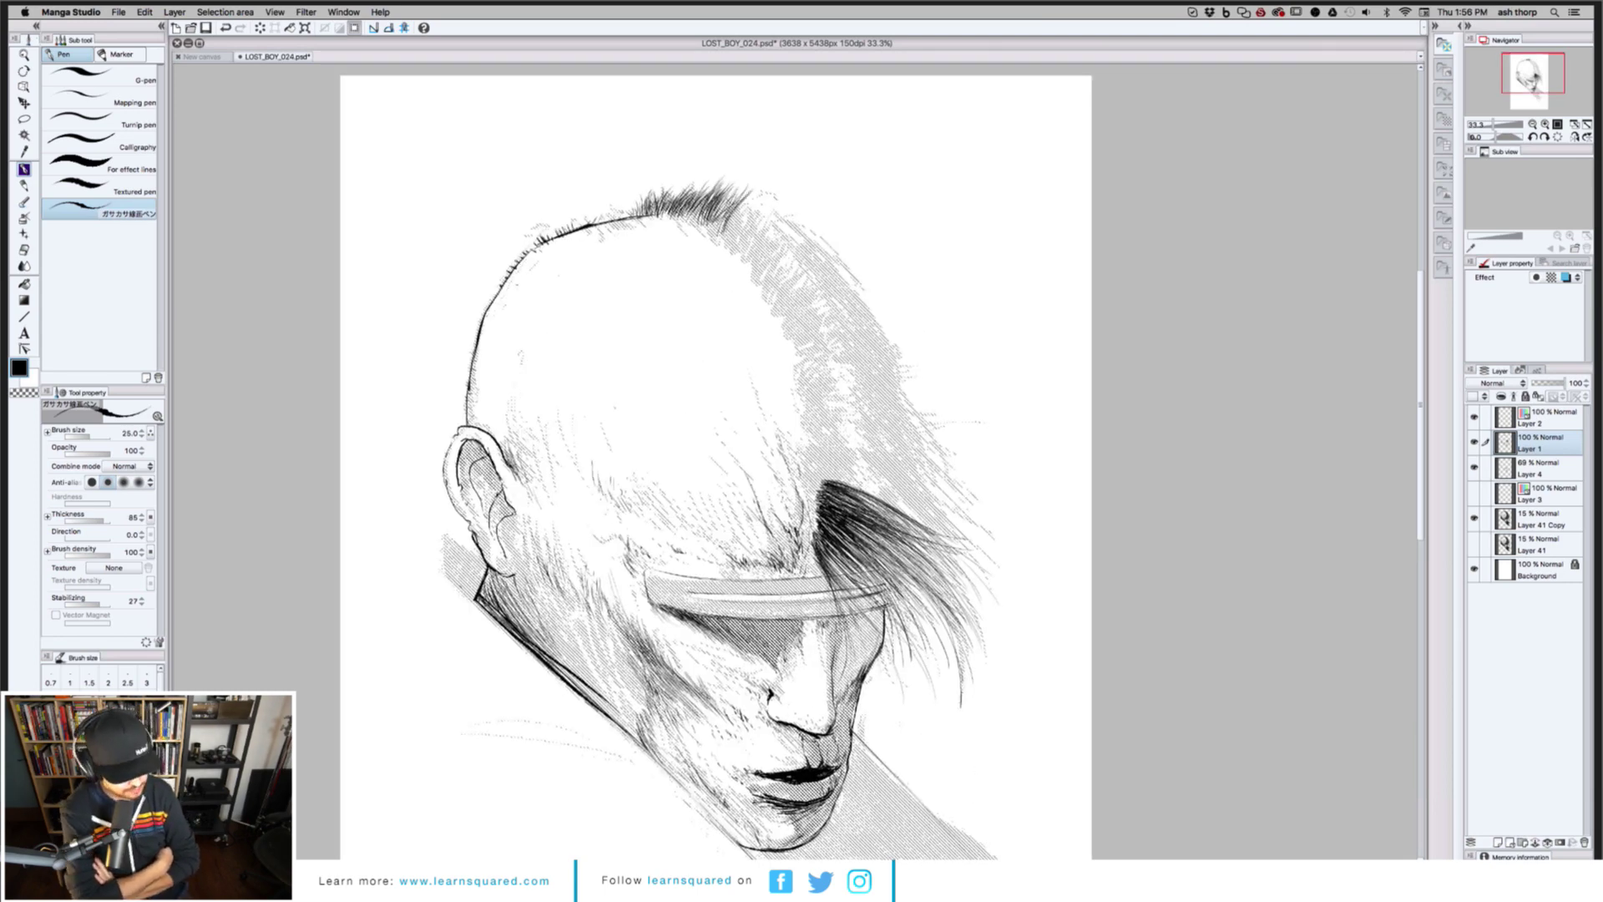
Ink a few more short, slanting hair strokes at the front end of the crown tuft
{"action": "left_click_drag", "start_coordinate": [737, 207], "coordinate": [755, 181]}
{"action": "mouse_move", "coordinate": [726, 234]}
{"action": "left_mouse_down"}
{"action": "mouse_move", "coordinate": [755, 191]}
{"action": "mouse_move", "coordinate": [756, 212]}
{"action": "left_mouse_up"}
{"action": "left_click_drag", "start_coordinate": [739, 234], "coordinate": [763, 206]}
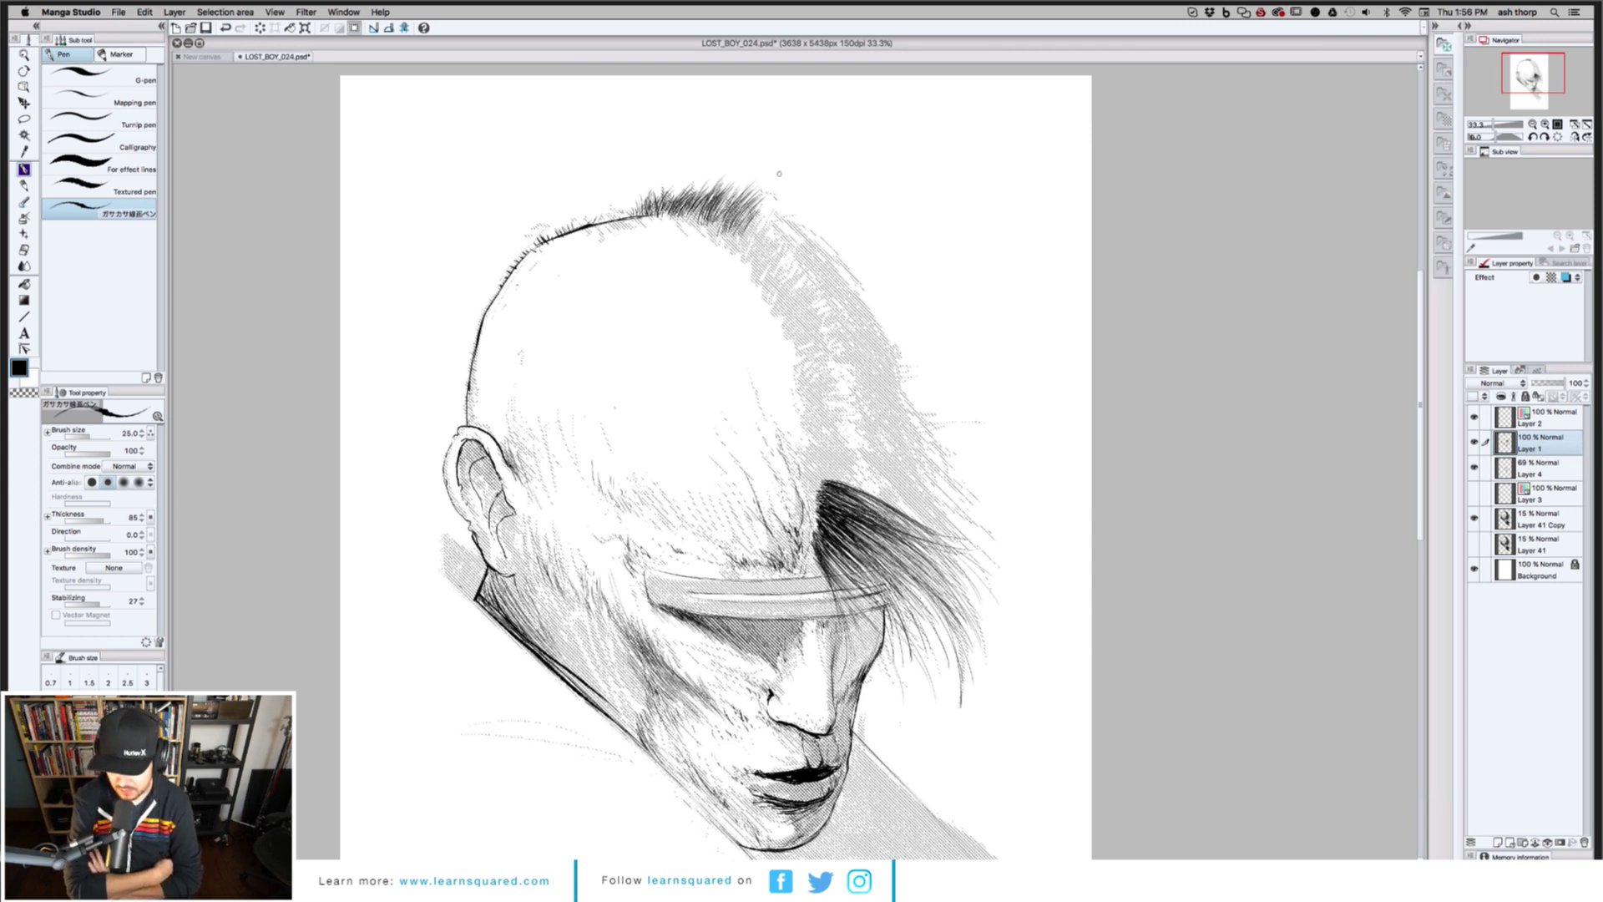
{"action": "left_click", "coordinate": [515, 320]}
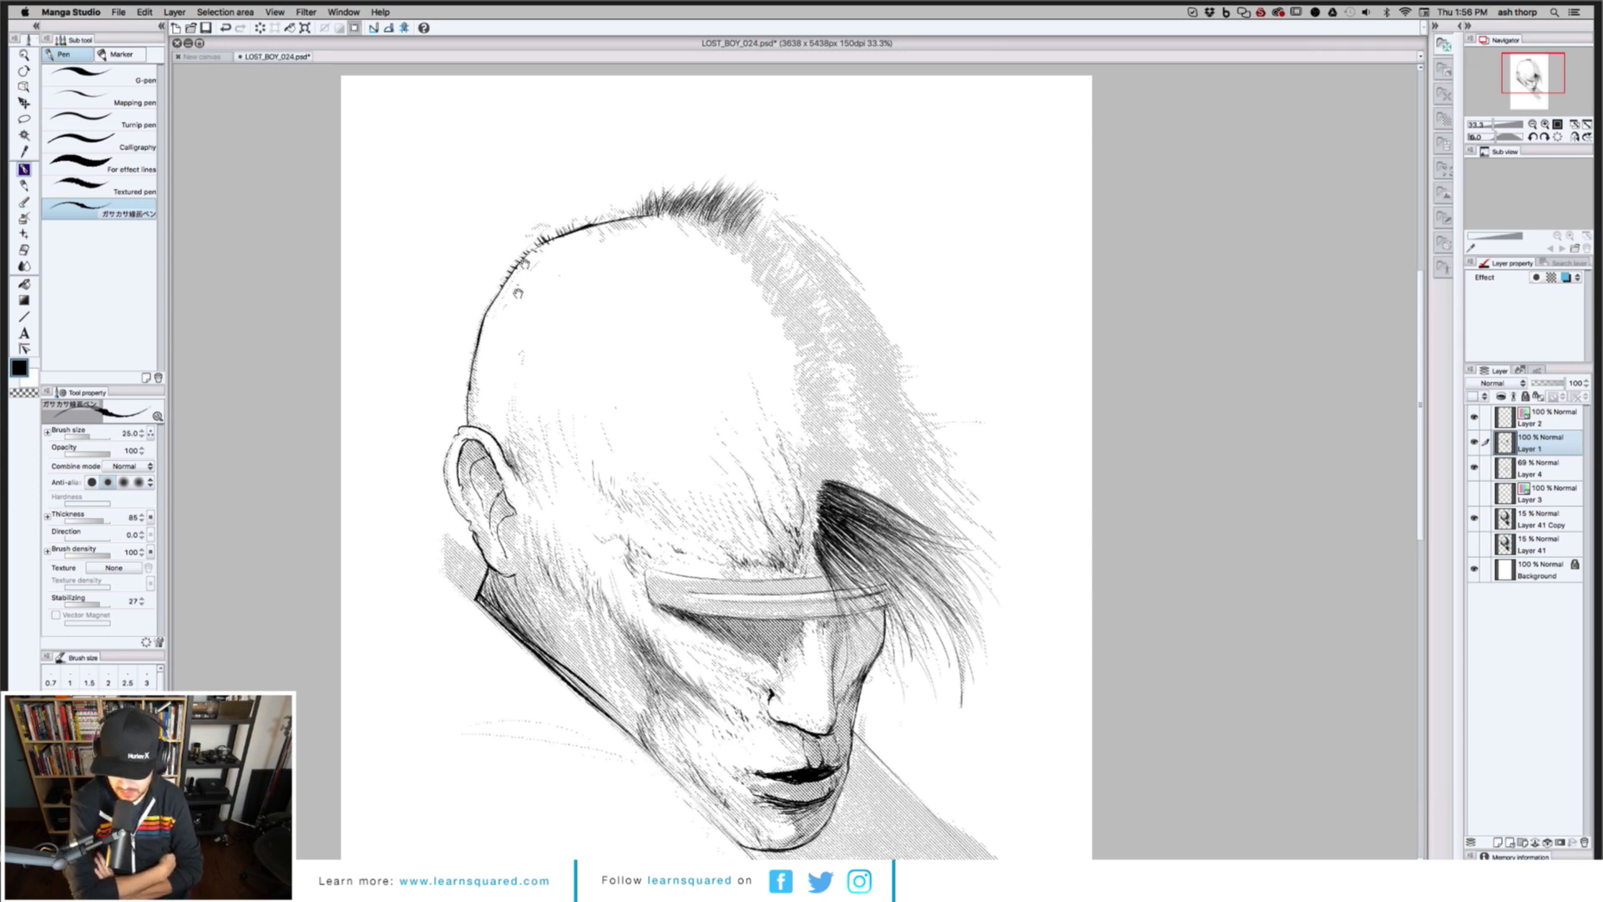
Ink thin crease lines on the cheek below the blindfold and toward the corner of the mouth
{"action": "scroll", "coordinate": [520, 292], "scroll_direction": "down", "scroll_amount": 2}
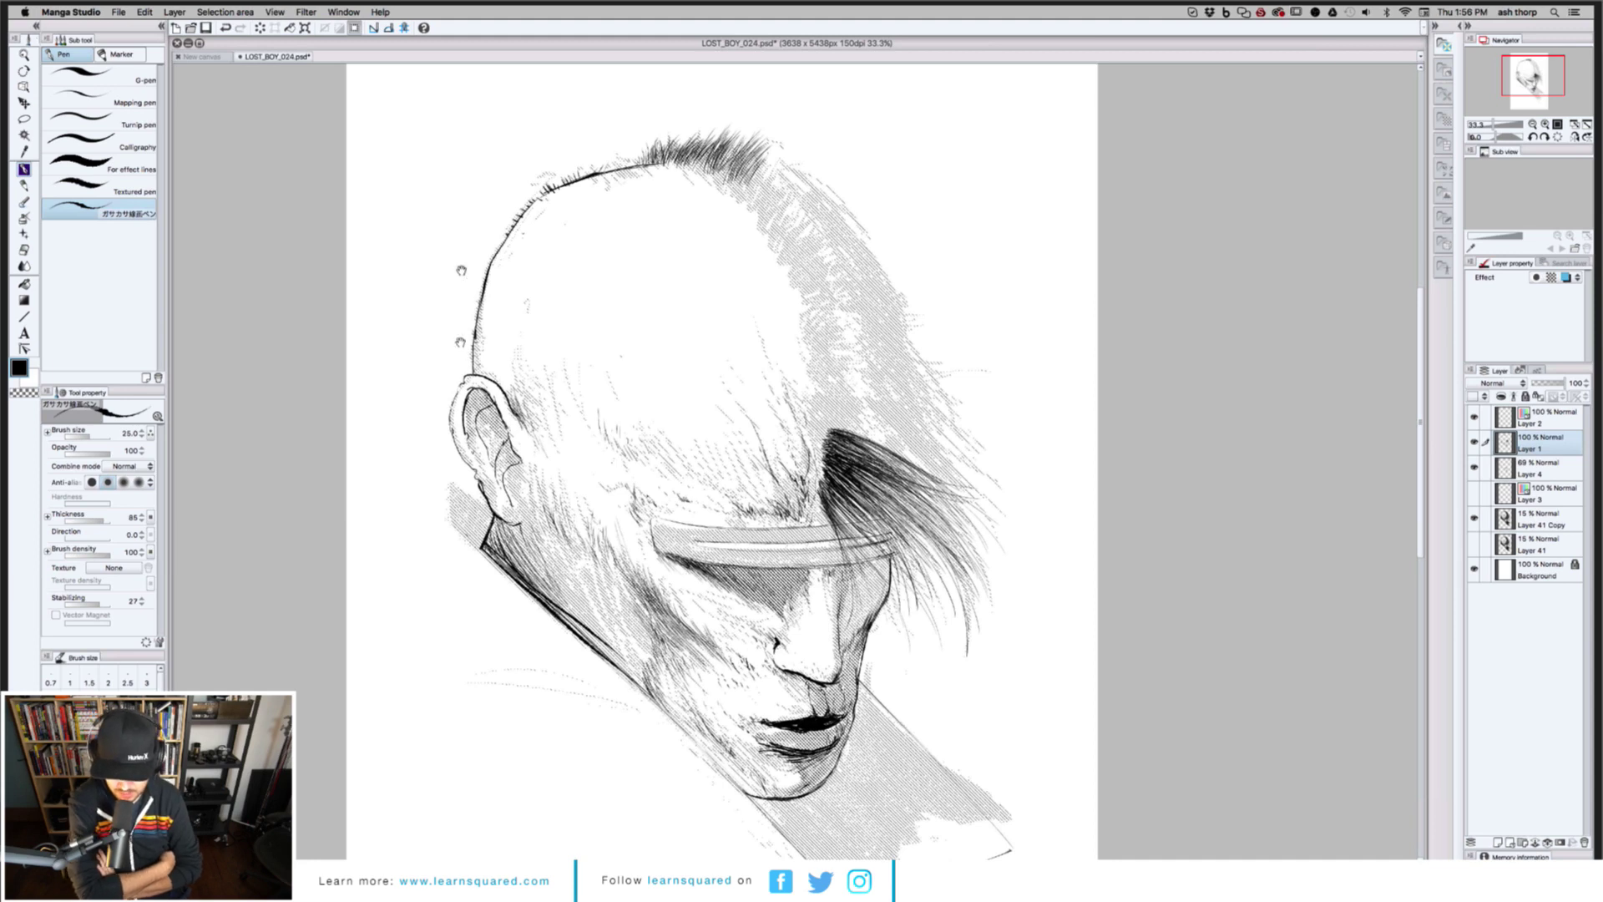
{"action": "mouse_move", "coordinate": [460, 342]}
{"action": "left_mouse_down"}
{"action": "mouse_move", "coordinate": [464, 279]}
{"action": "mouse_move", "coordinate": [524, 268]}
{"action": "left_mouse_up"}
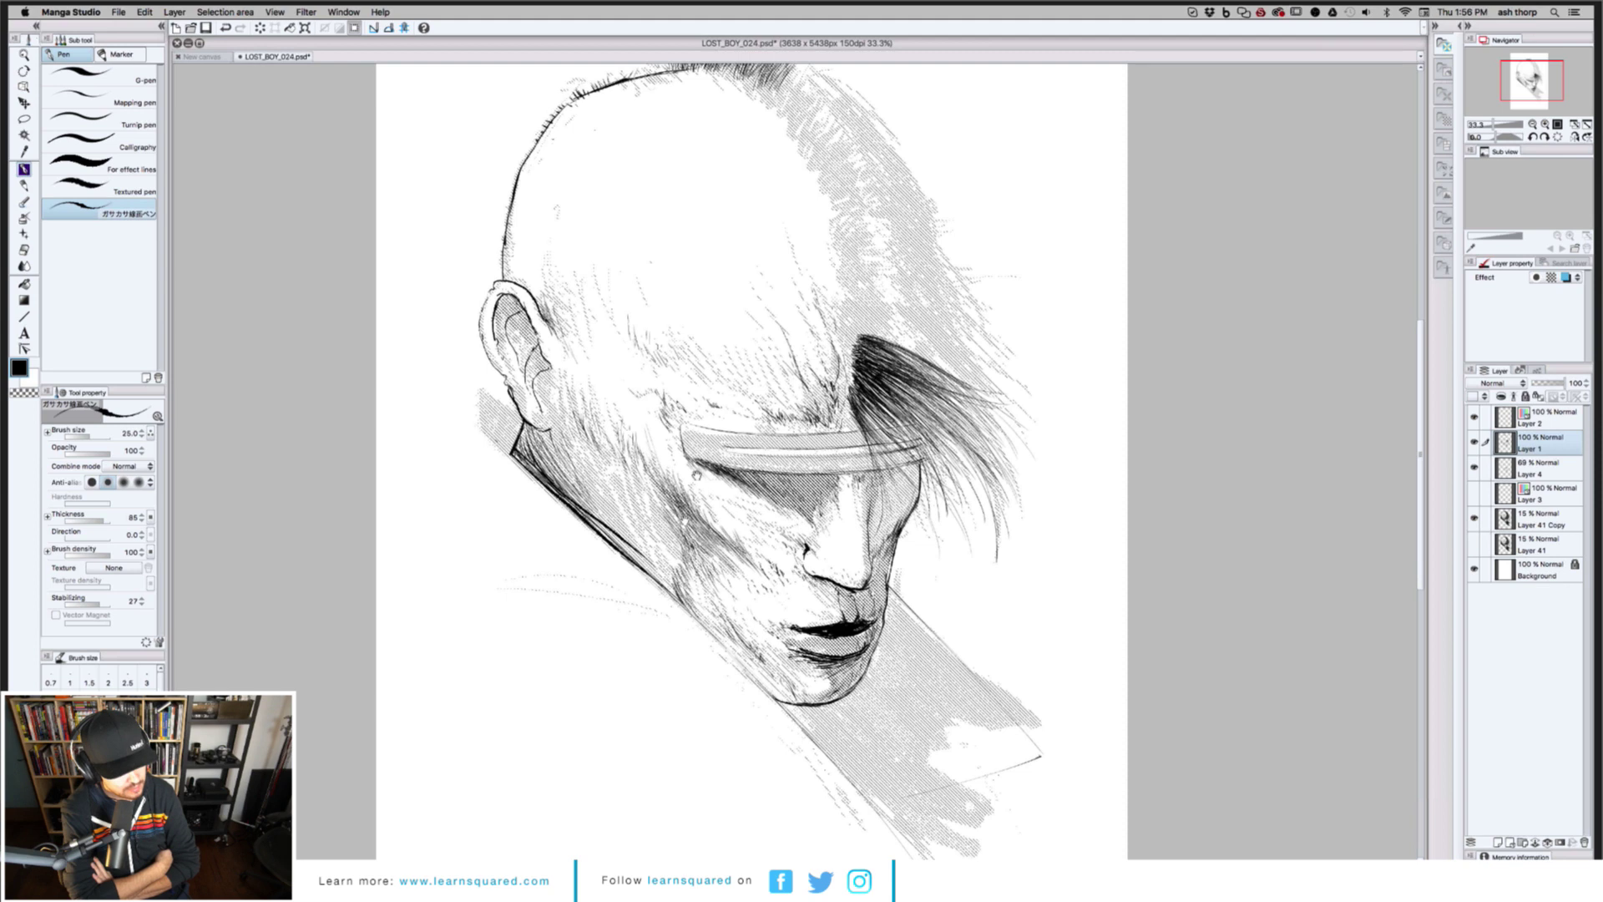
{"action": "scroll", "coordinate": [696, 474], "scroll_direction": "down", "scroll_amount": 2}
{"action": "scroll", "coordinate": [697, 477], "scroll_direction": "down", "scroll_amount": 4}
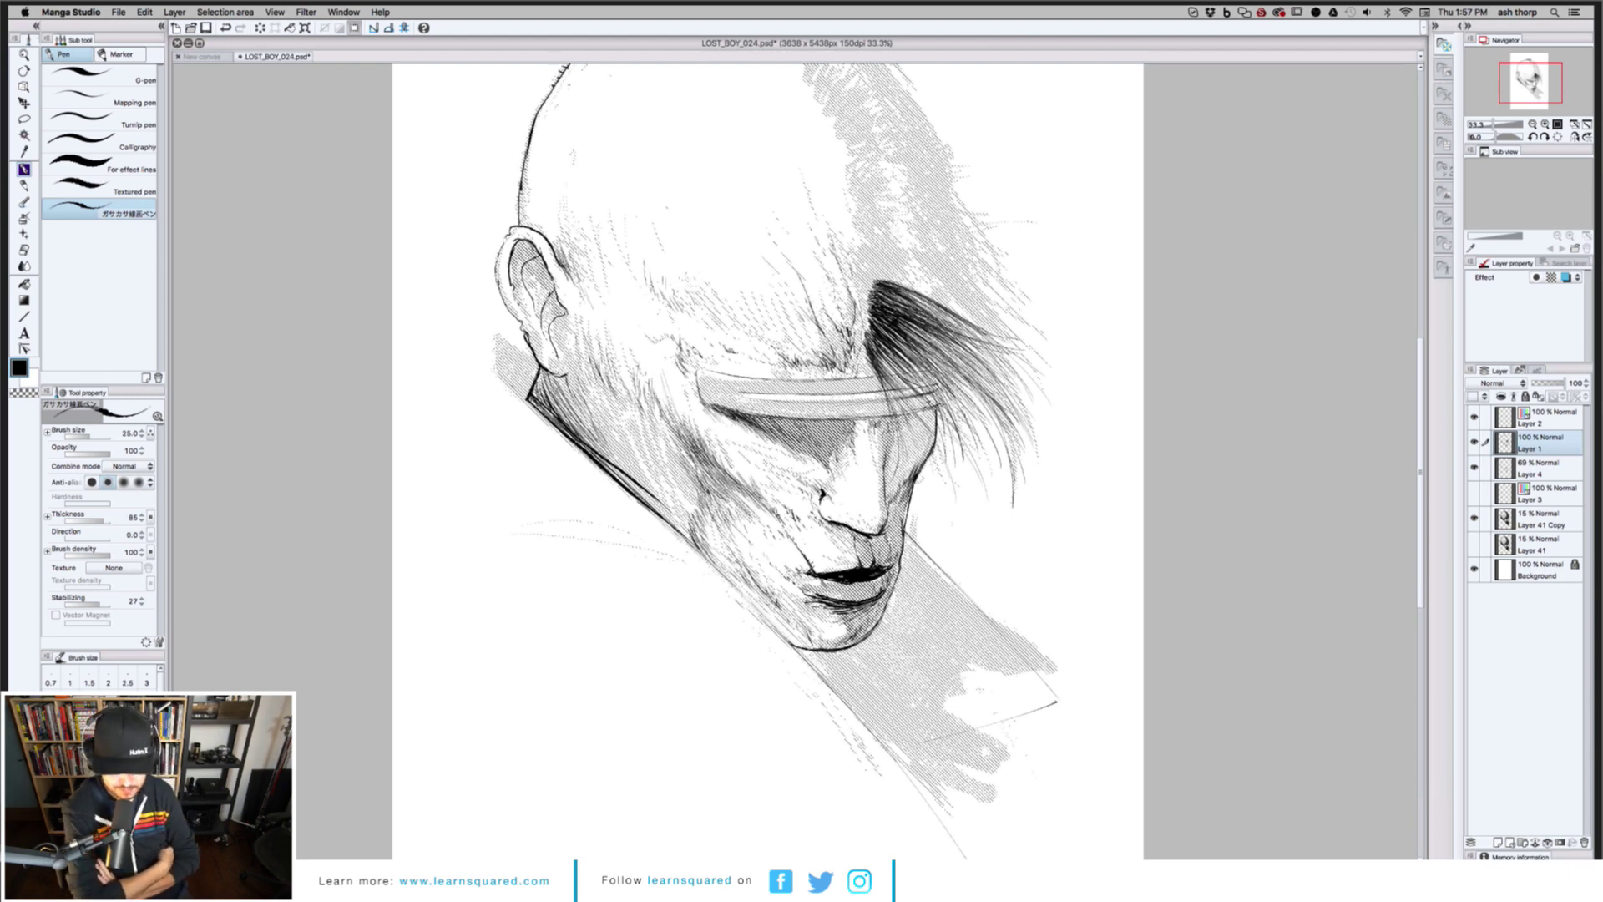
{"action": "left_click_drag", "start_coordinate": [744, 472], "coordinate": [732, 441]}
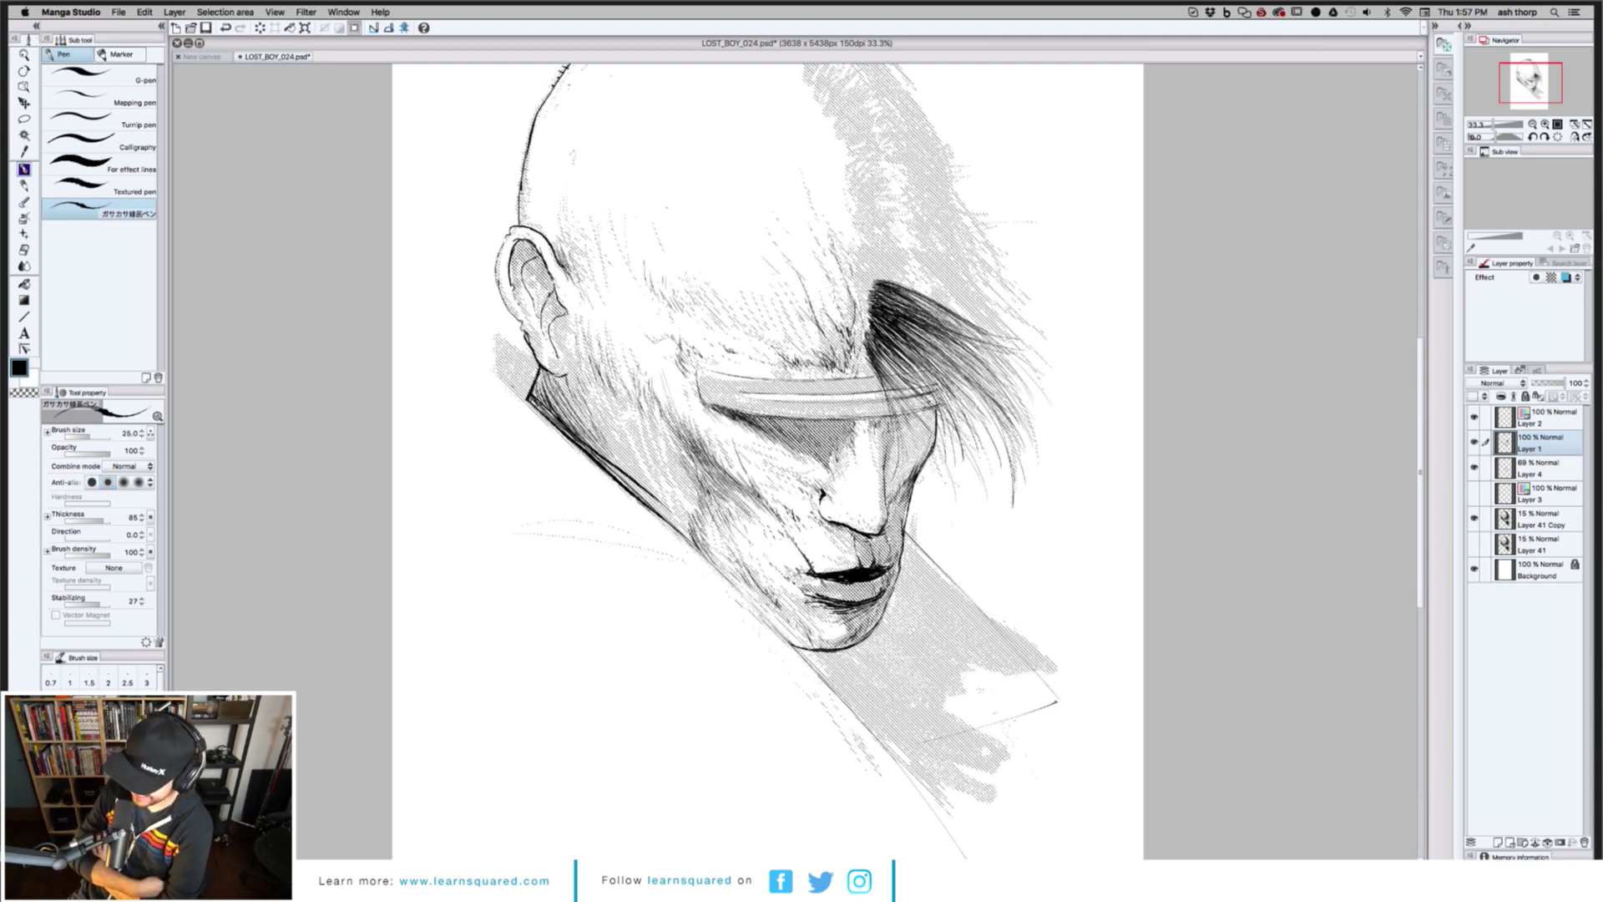
{"action": "left_click_drag", "start_coordinate": [584, 437], "coordinate": [574, 404]}
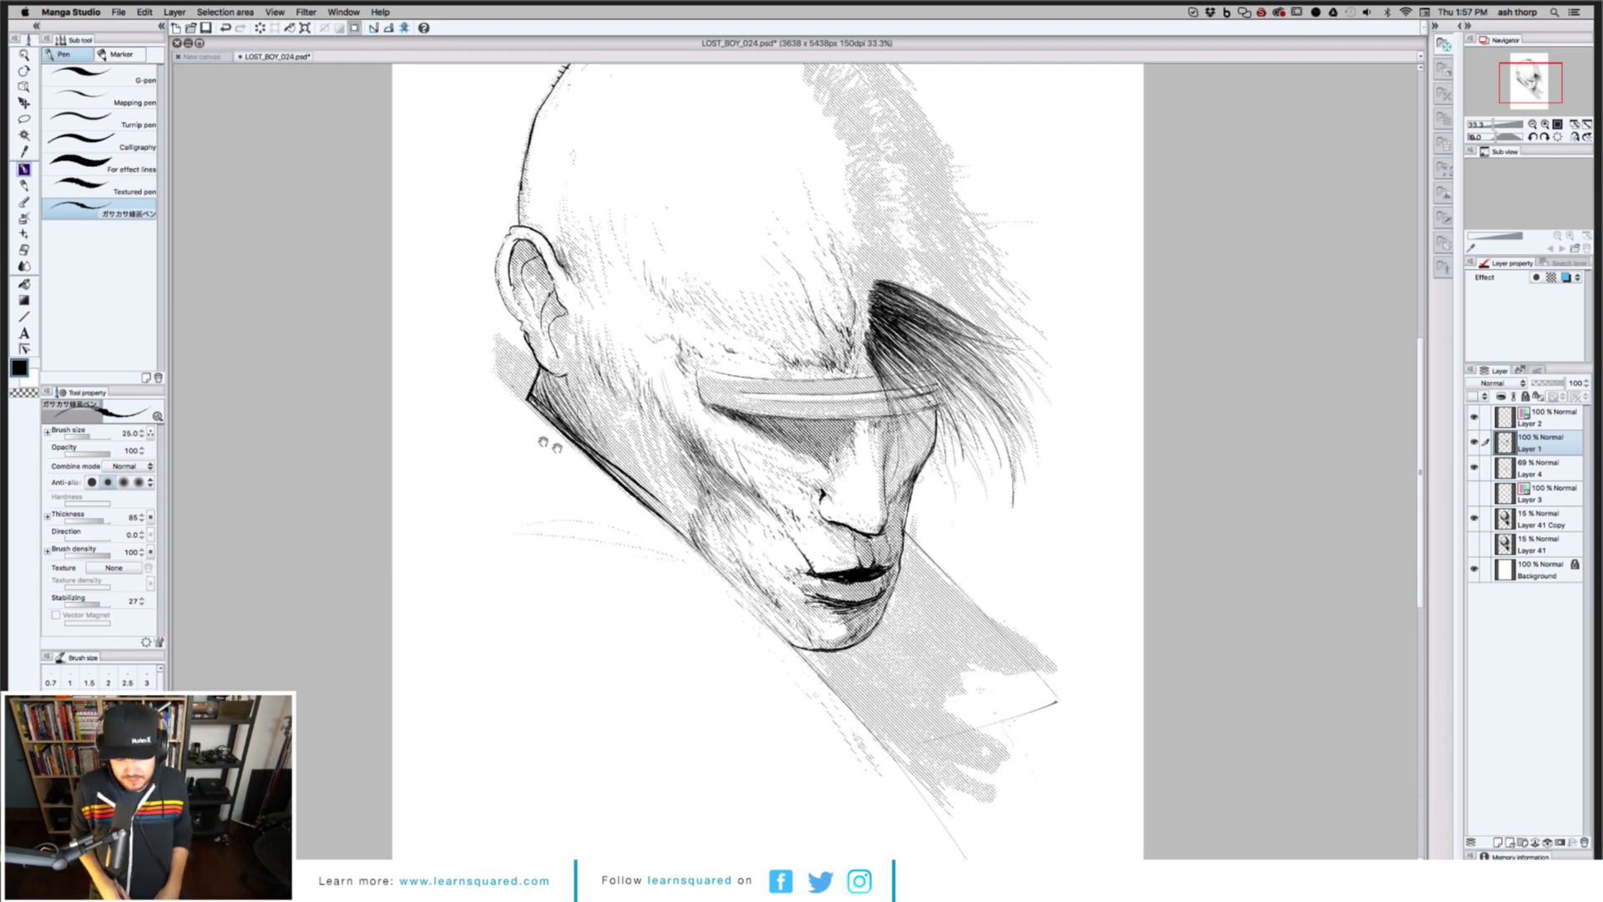
{"action": "left_click_drag", "start_coordinate": [549, 445], "coordinate": [525, 430]}
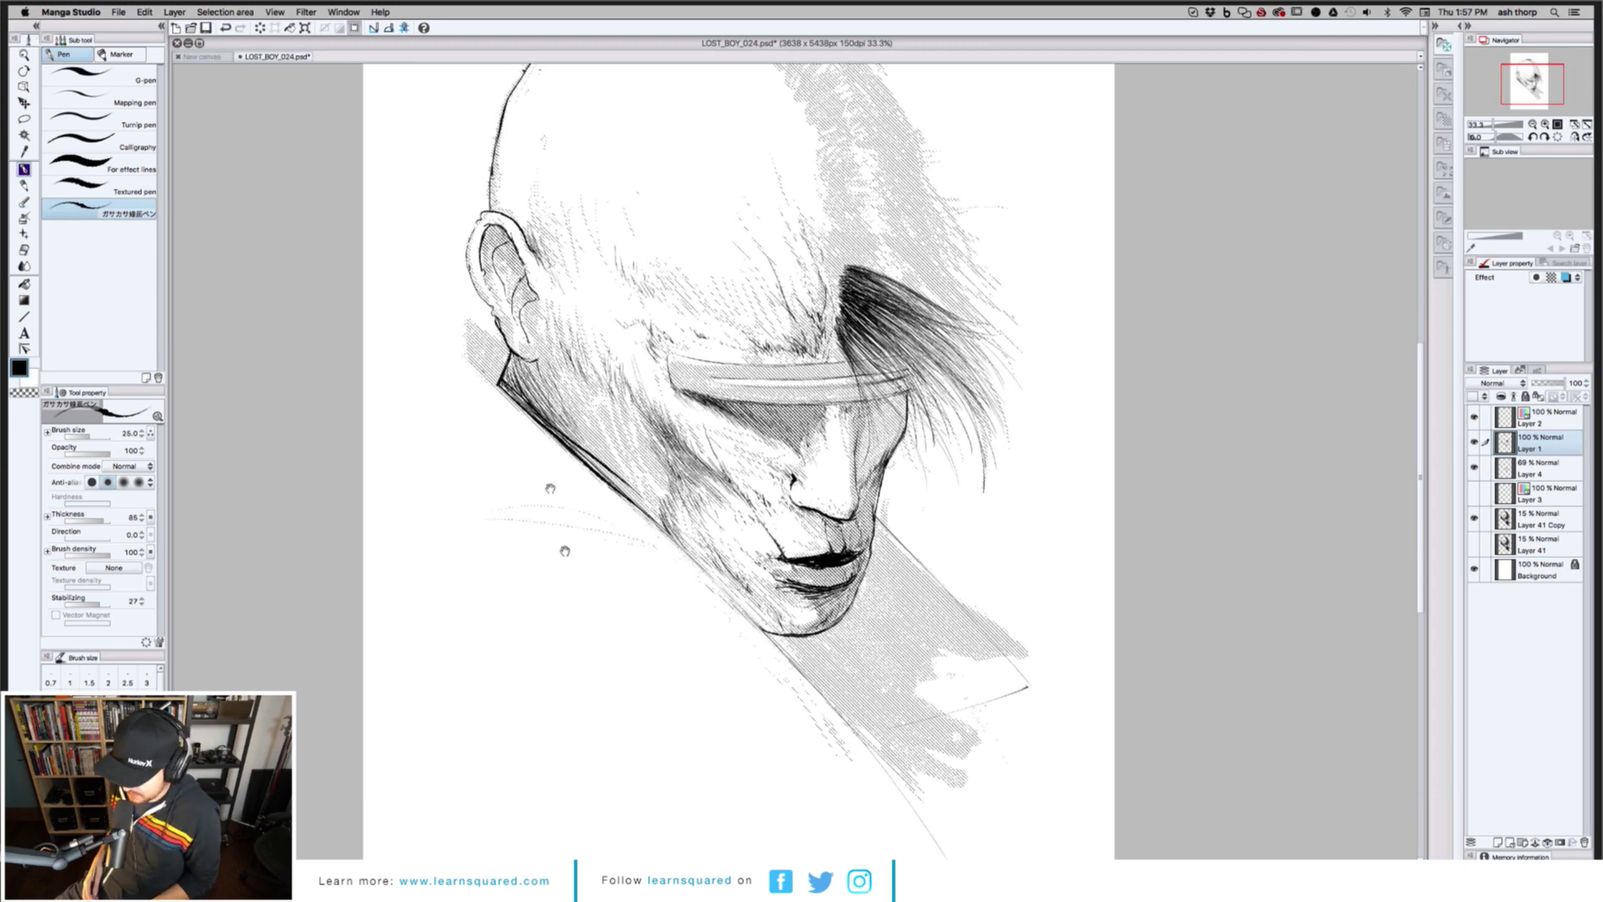
Add short, dark hatching strokes to the temple just above the ear
{"action": "left_click_drag", "start_coordinate": [564, 551], "coordinate": [605, 743]}
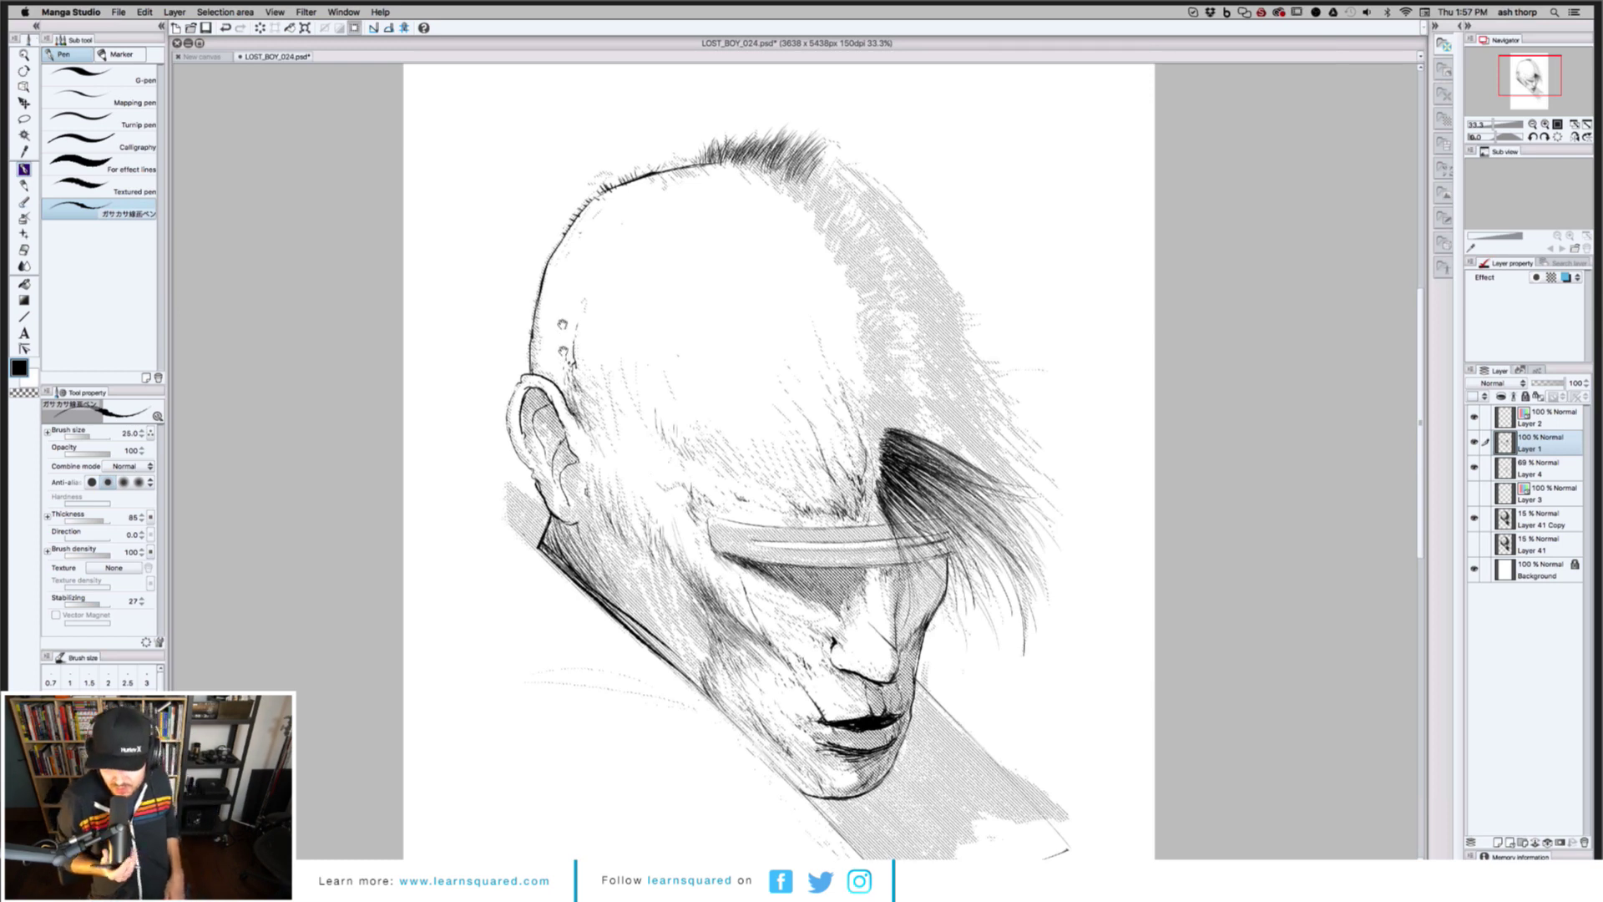
{"action": "left_click_drag", "start_coordinate": [561, 321], "coordinate": [549, 277]}
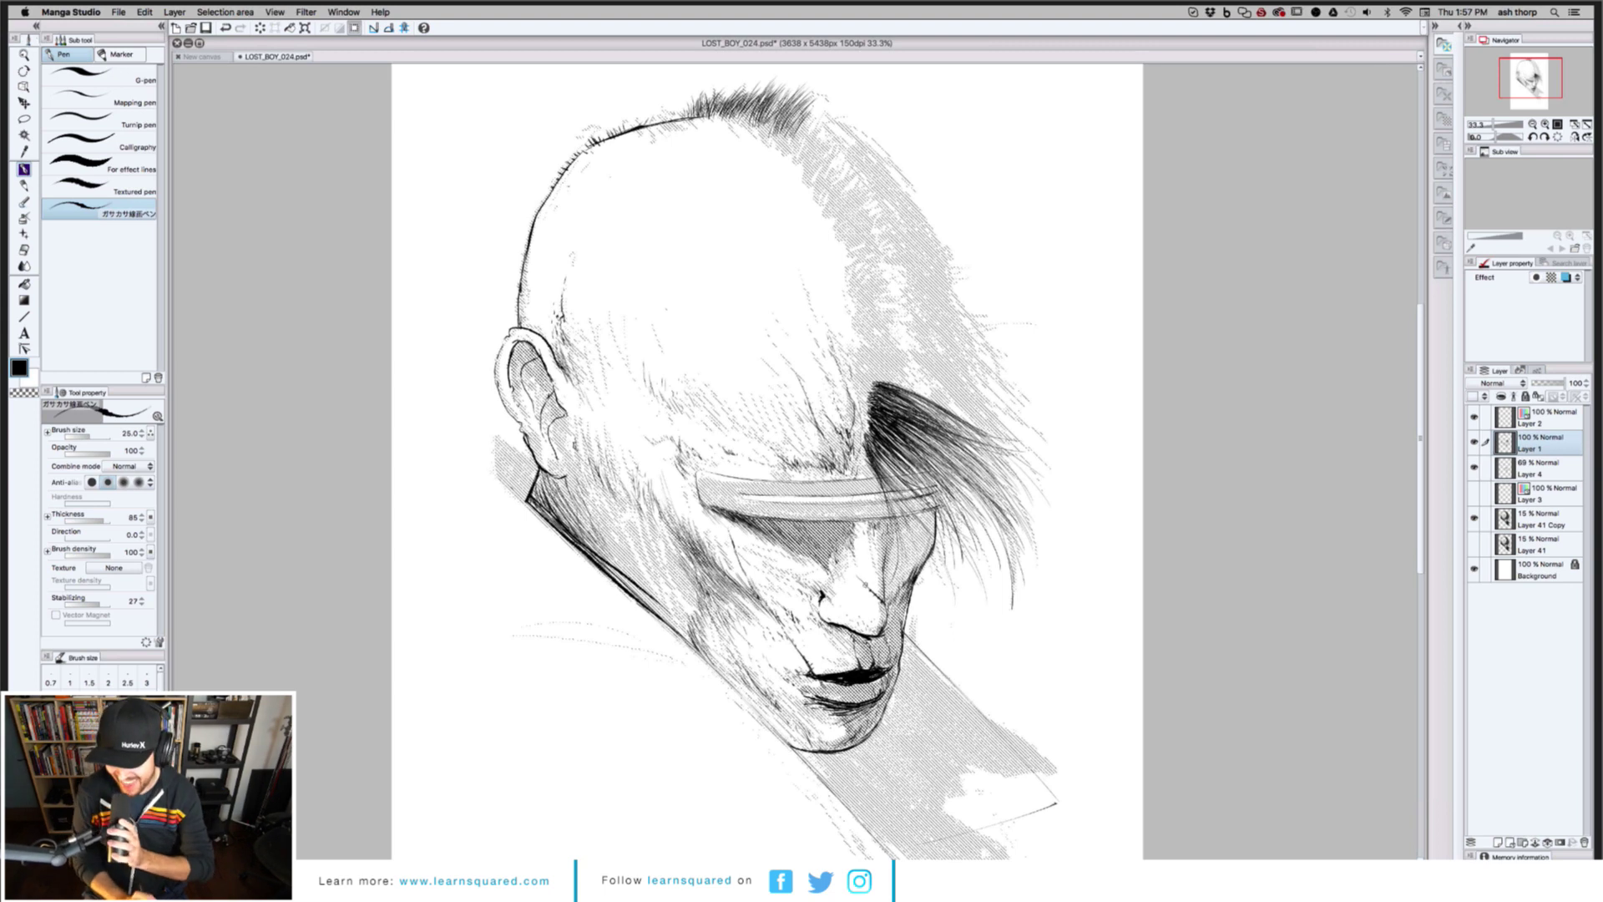
{"action": "left_click_drag", "start_coordinate": [496, 636], "coordinate": [513, 629]}
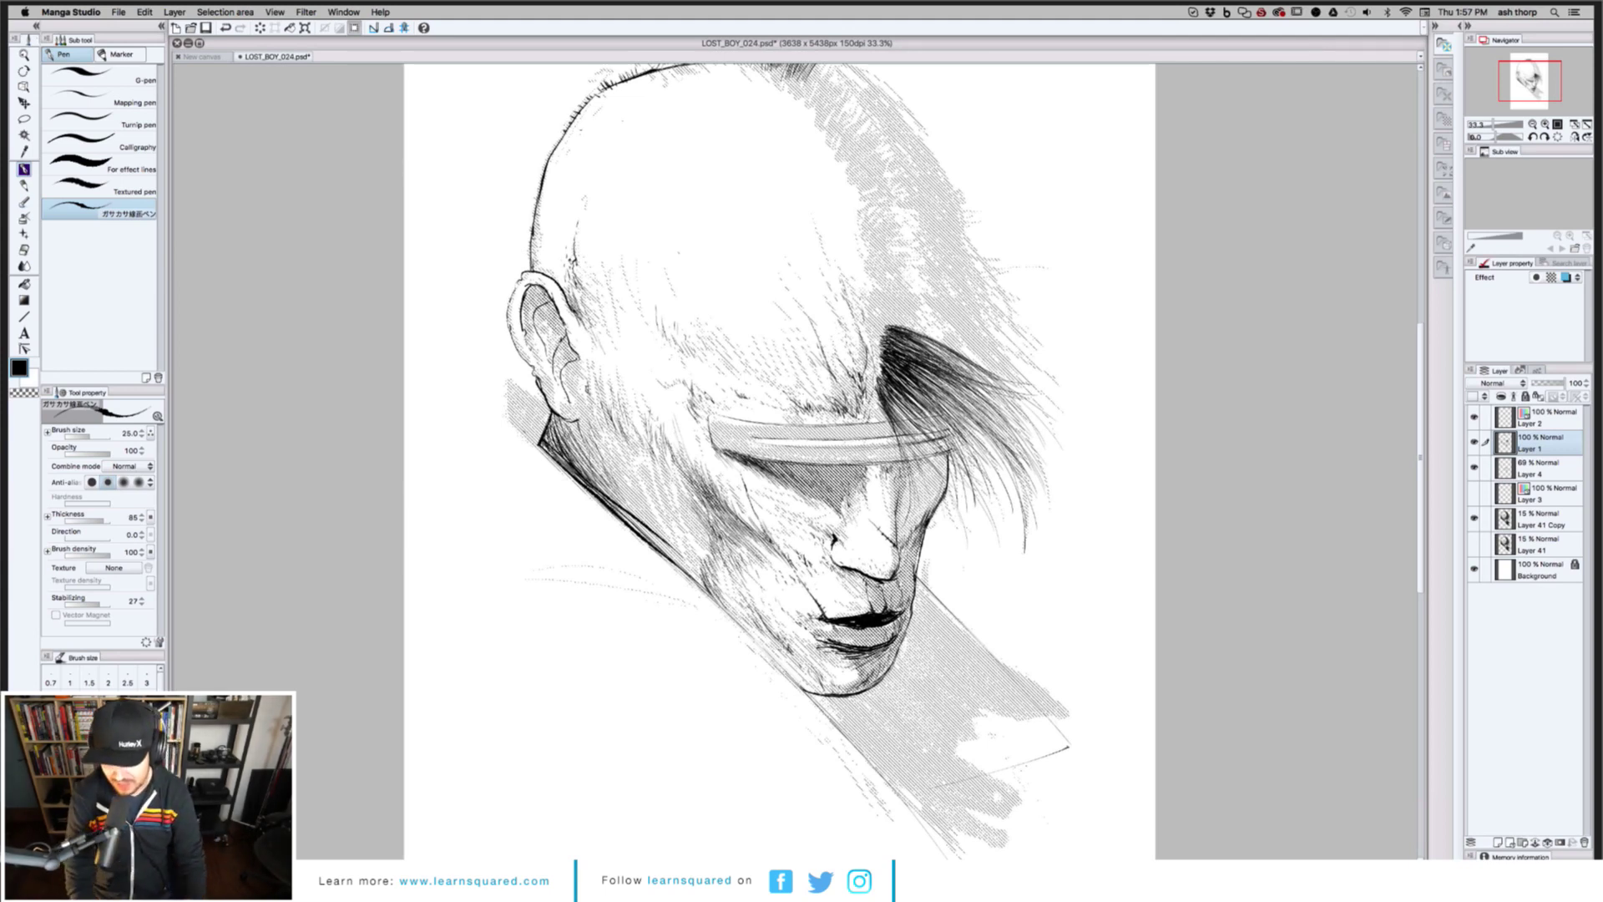
Extend the neck line behind the ear and reinforce the long diagonal line running along the jaw past the chin
{"action": "left_click_drag", "start_coordinate": [501, 406], "coordinate": [536, 441]}
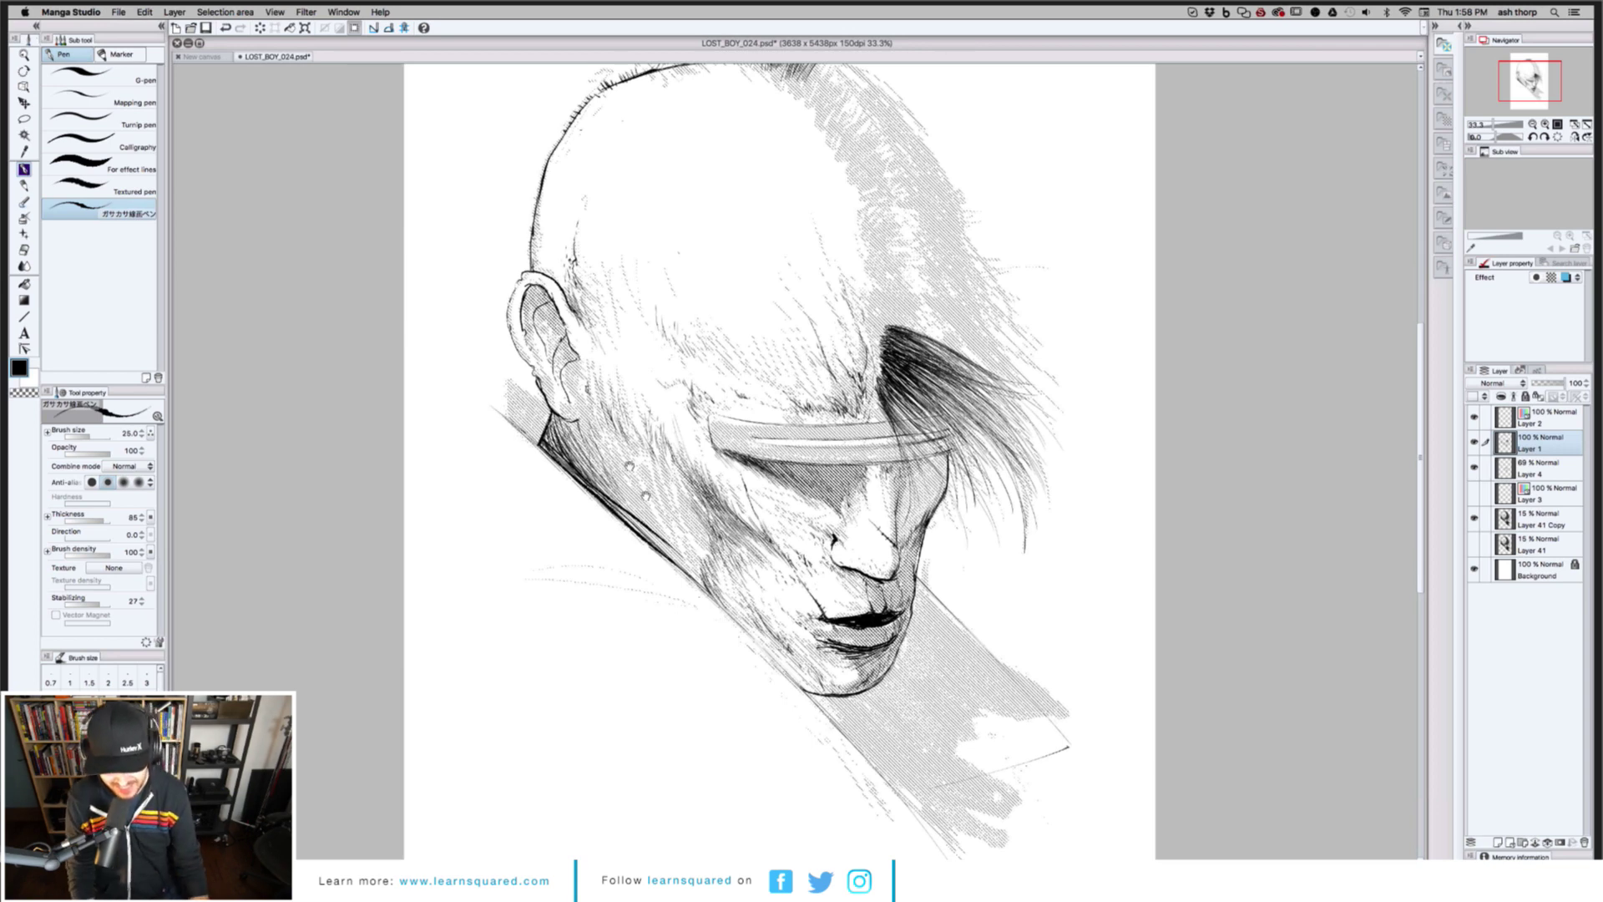
{"action": "left_click_drag", "start_coordinate": [714, 602], "coordinate": [690, 554]}
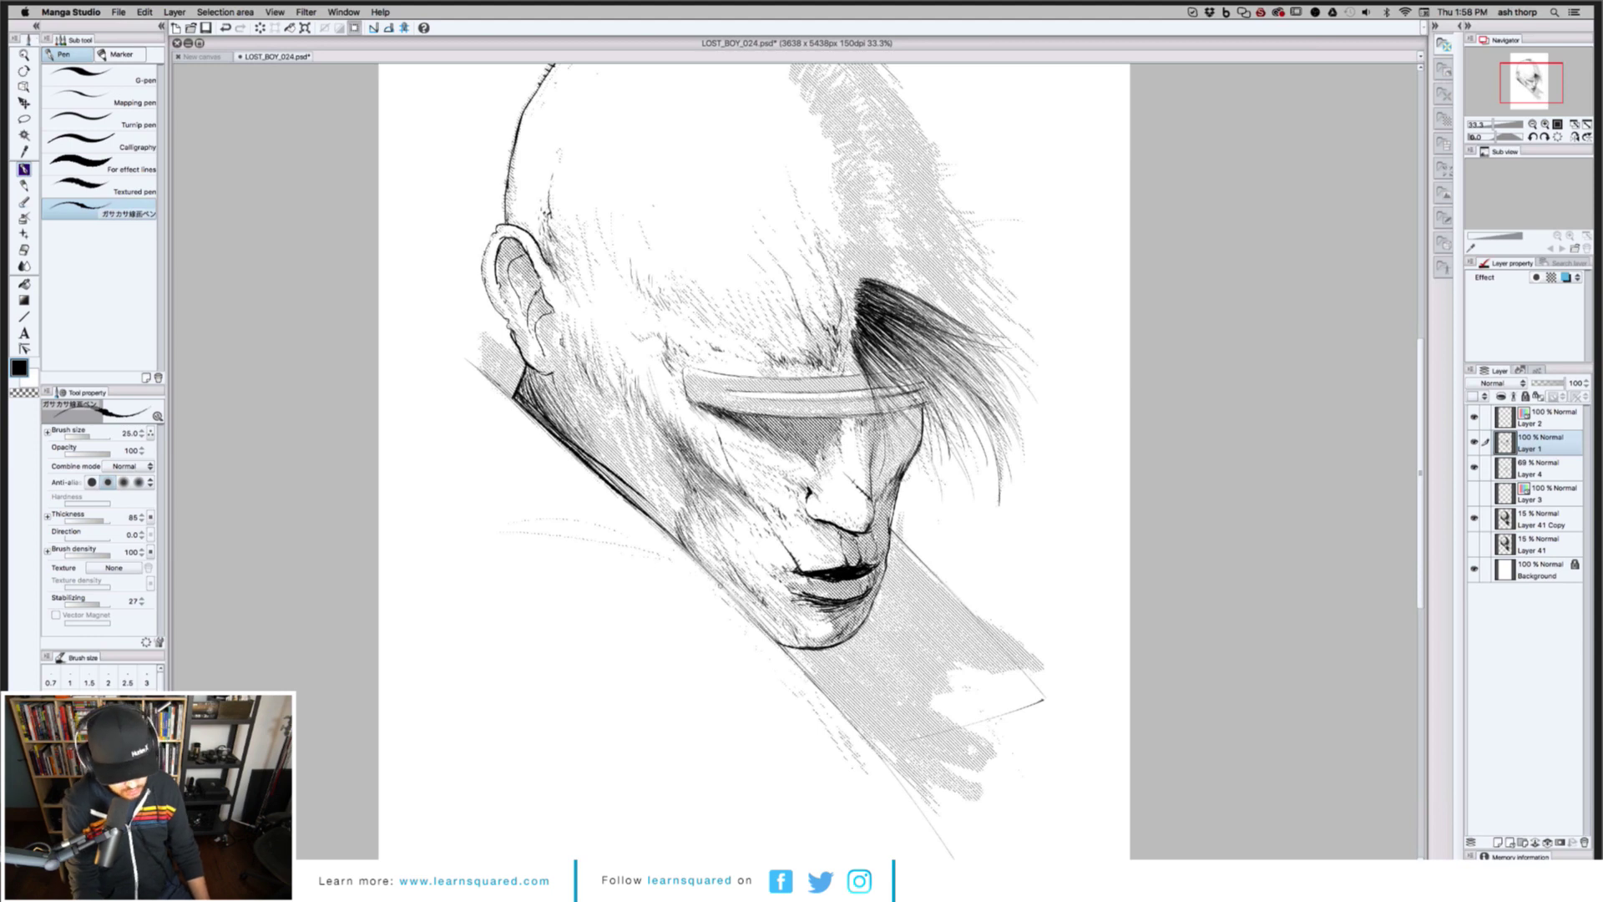
{"action": "left_click_drag", "start_coordinate": [741, 601], "coordinate": [807, 666]}
{"action": "left_click_drag", "start_coordinate": [662, 529], "coordinate": [734, 594]}
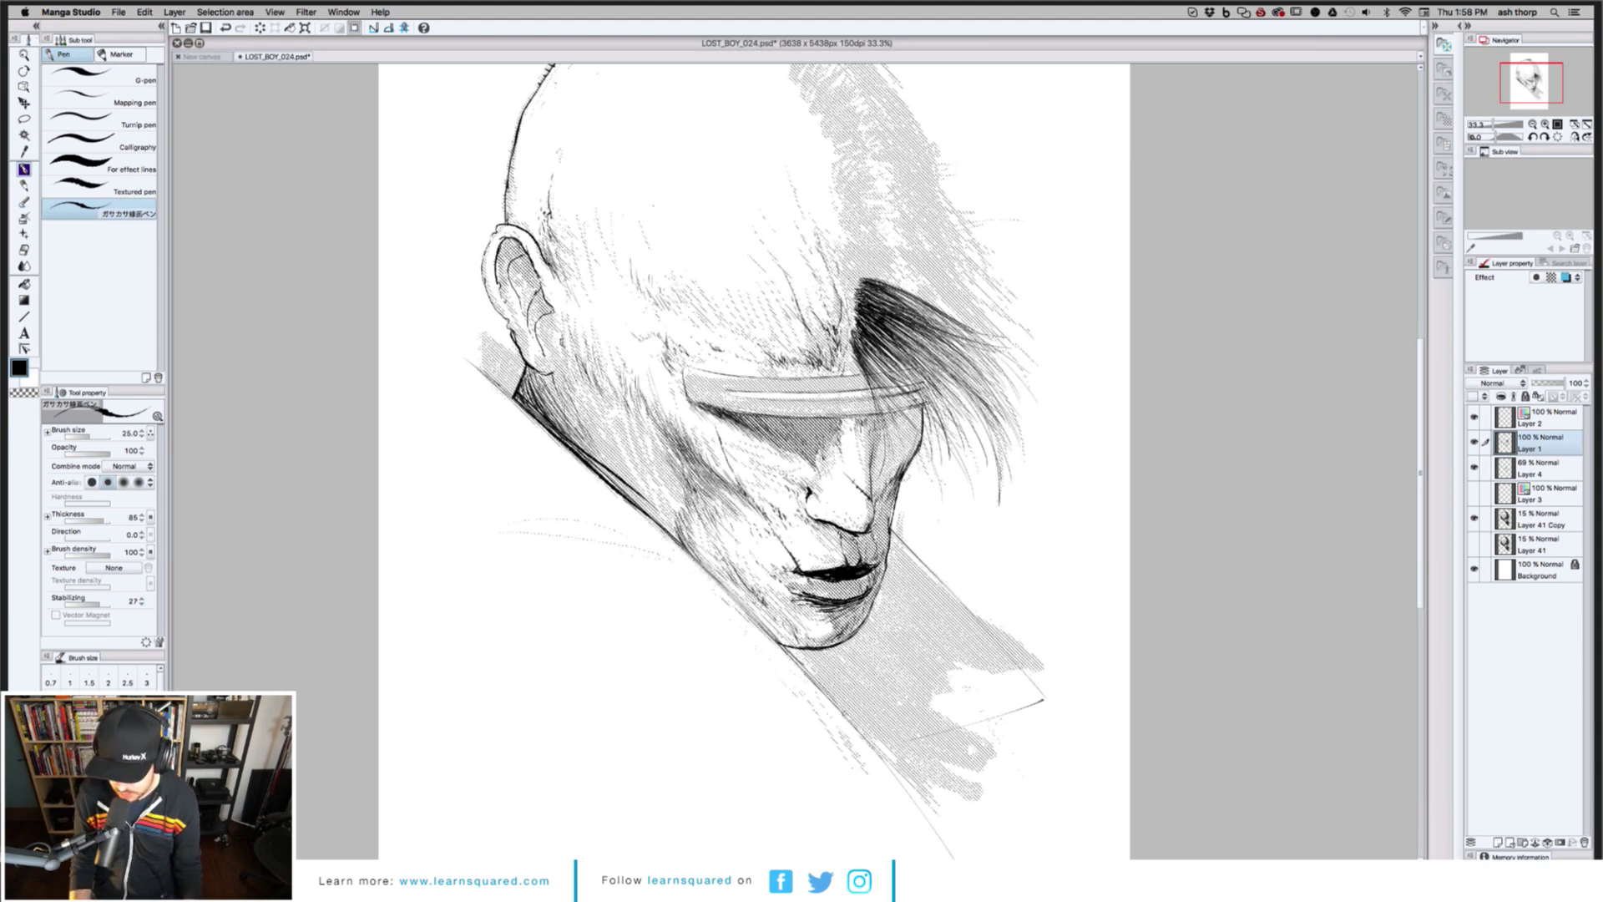
{"action": "left_click_drag", "start_coordinate": [609, 476], "coordinate": [636, 503]}
{"action": "left_click_drag", "start_coordinate": [704, 569], "coordinate": [832, 679]}
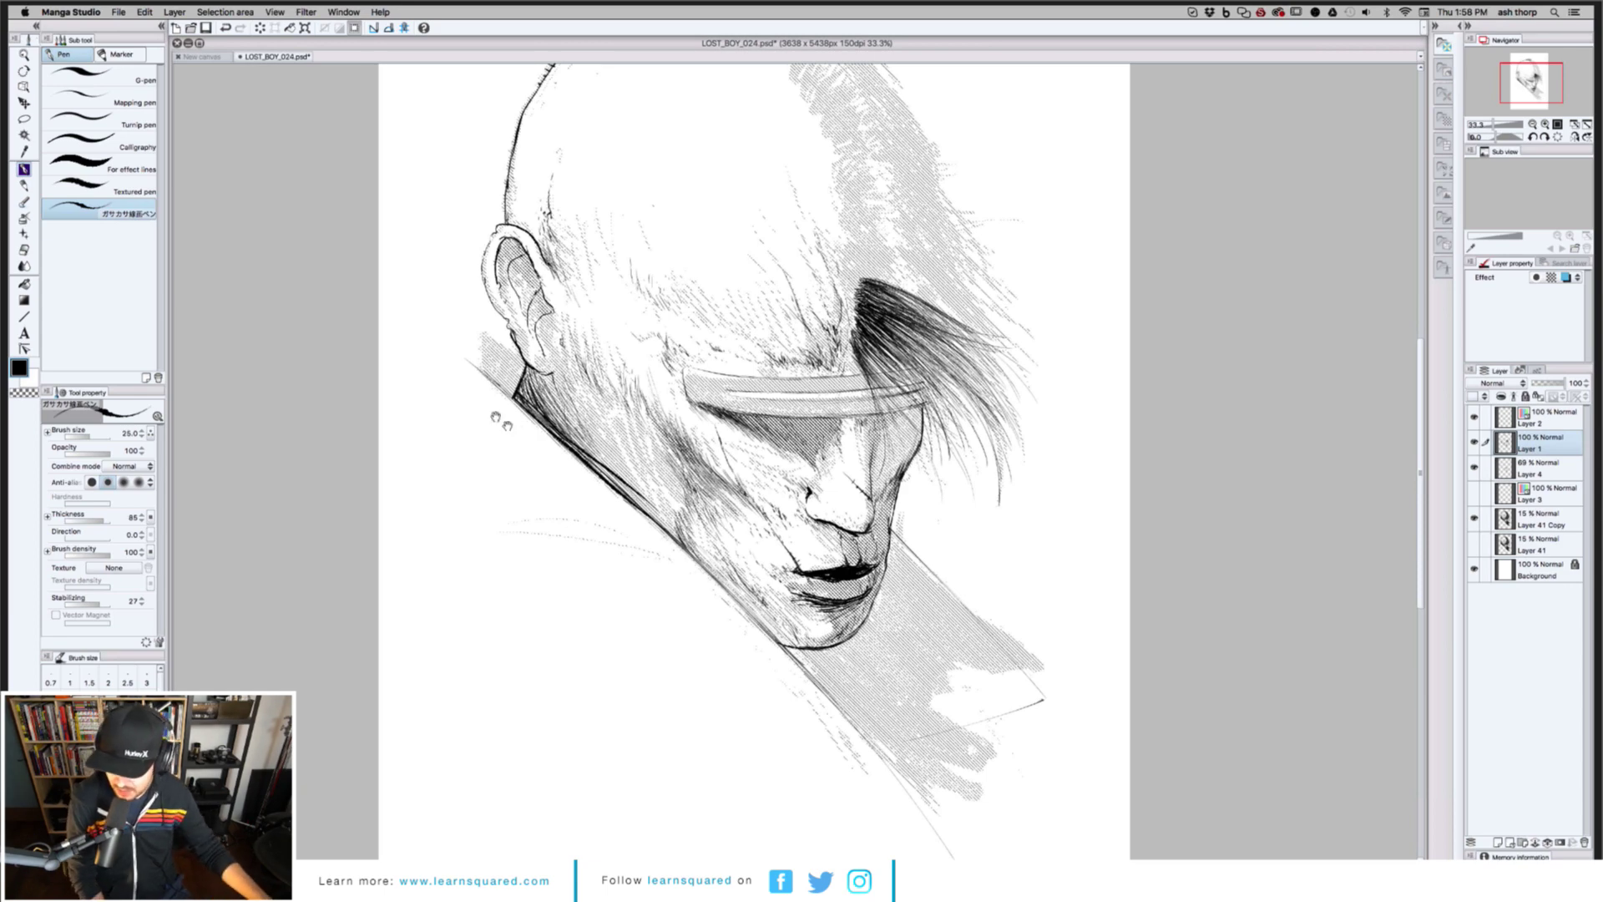
Darken the brow with dense hatching strokes just above the blindfold
{"action": "left_click_drag", "start_coordinate": [507, 425], "coordinate": [487, 407]}
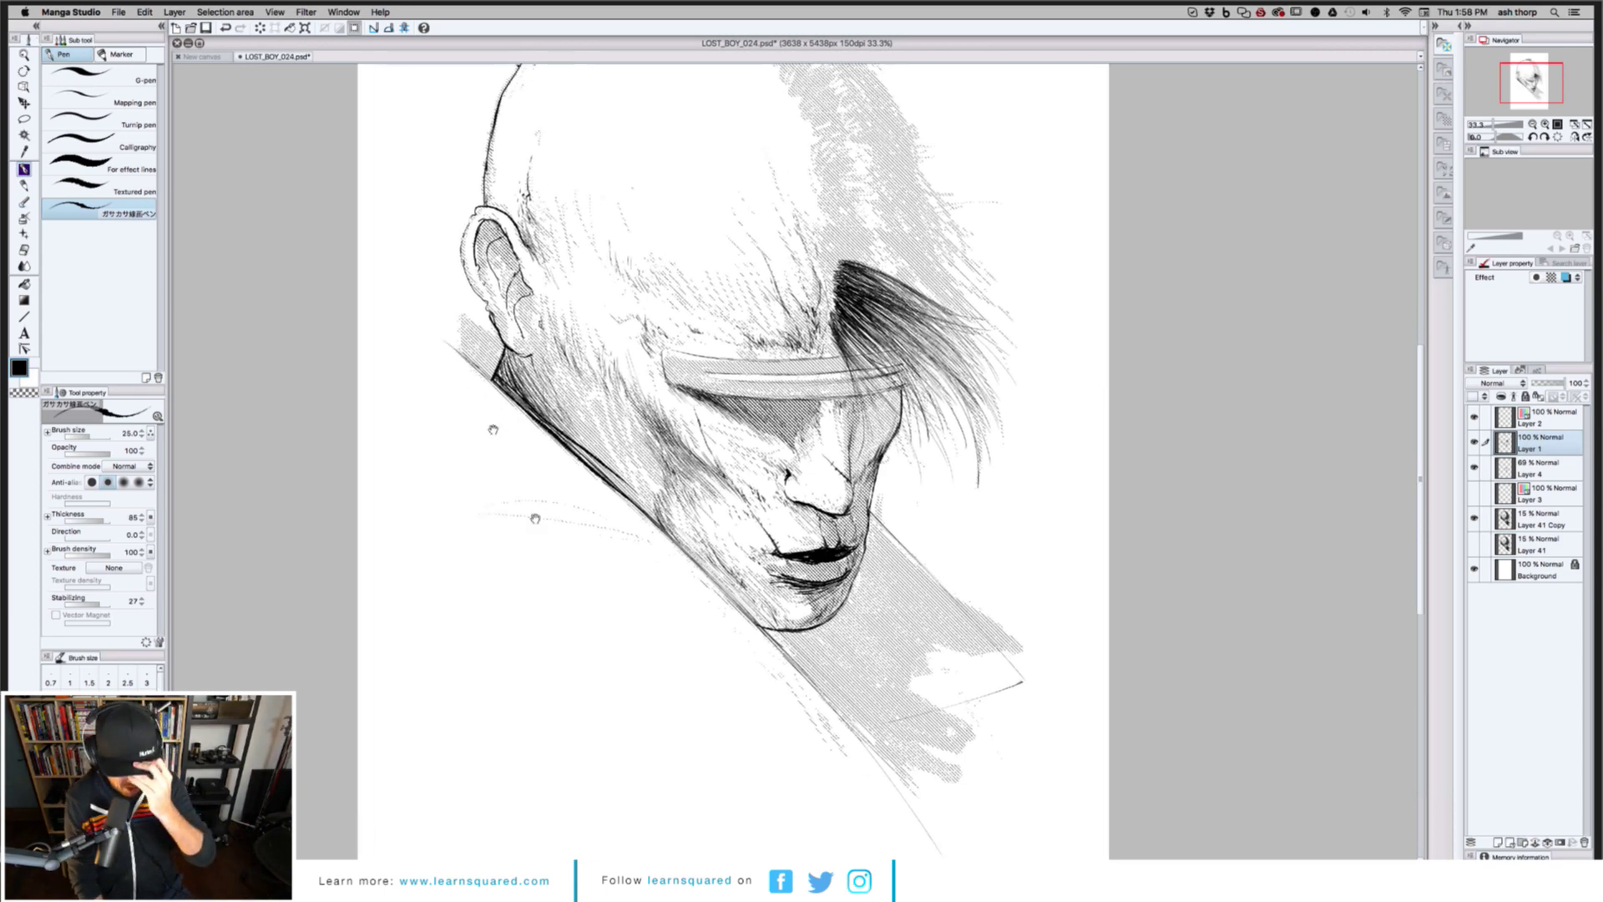
{"action": "scroll", "coordinate": [493, 430], "scroll_direction": "up", "scroll_amount": 3}
{"action": "scroll", "coordinate": [494, 430], "scroll_direction": "left", "scroll_amount": 2}
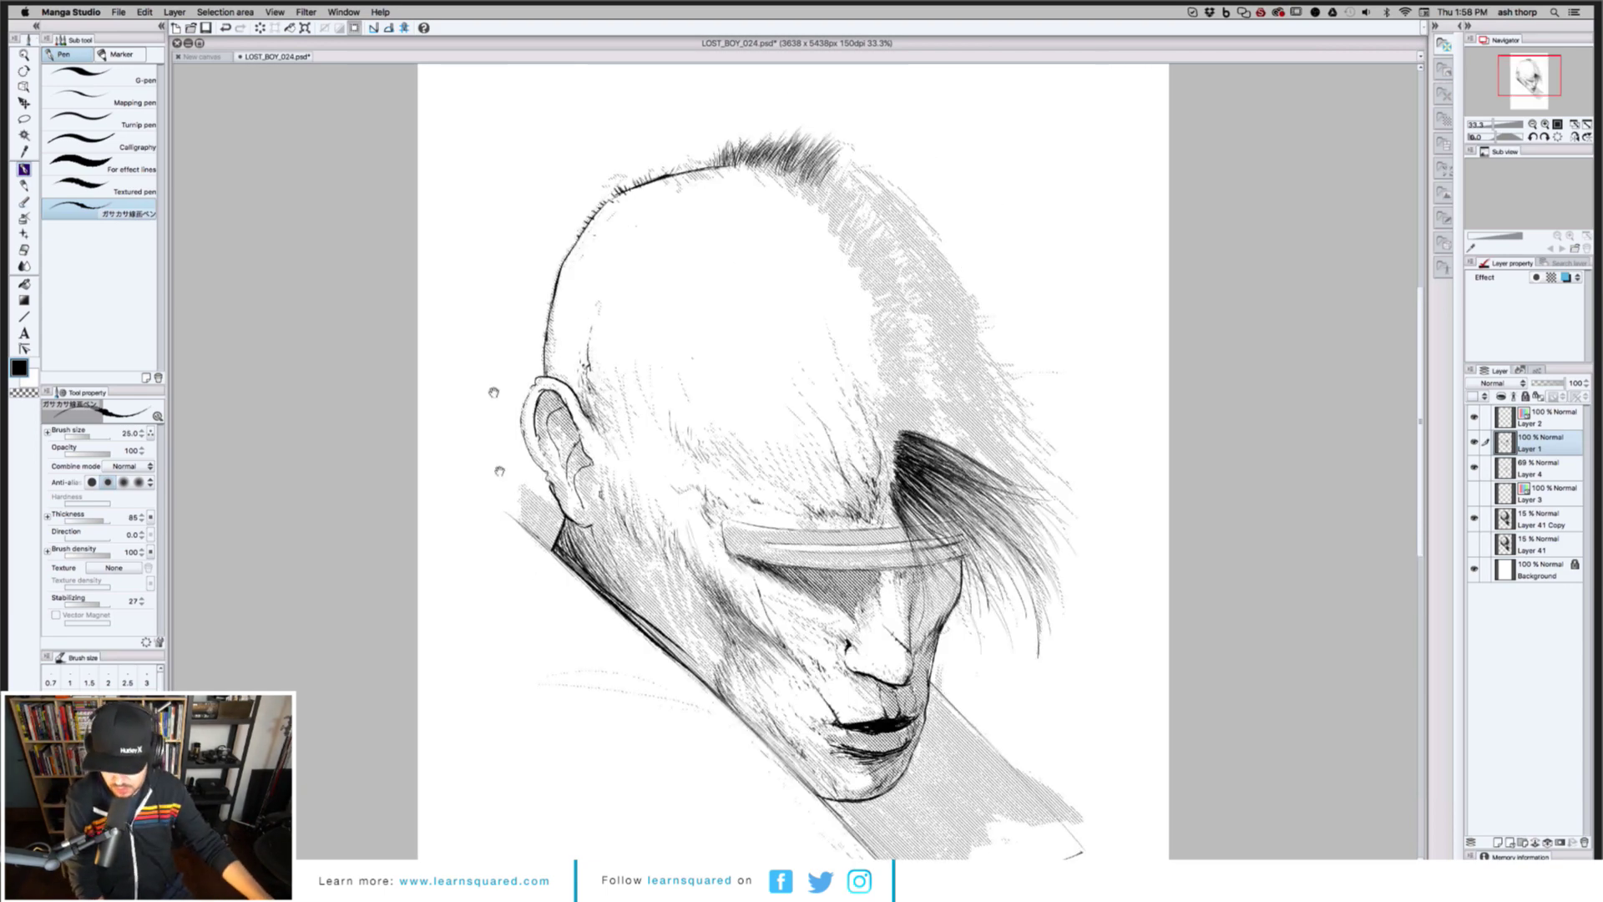
{"action": "scroll", "coordinate": [496, 413], "scroll_direction": "down", "scroll_amount": 3}
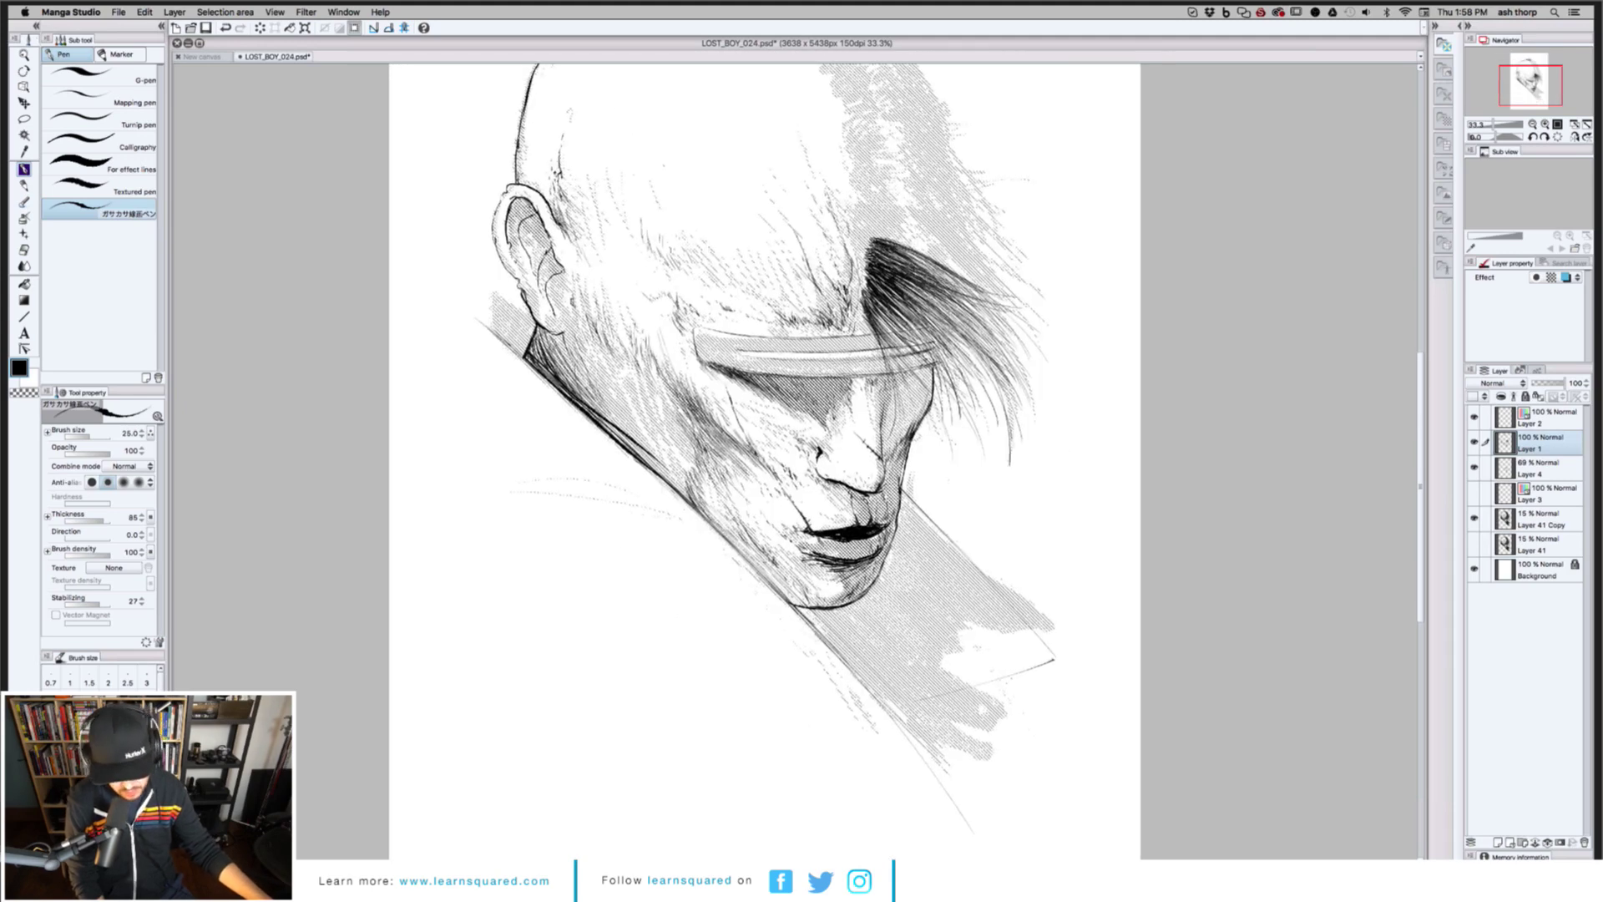
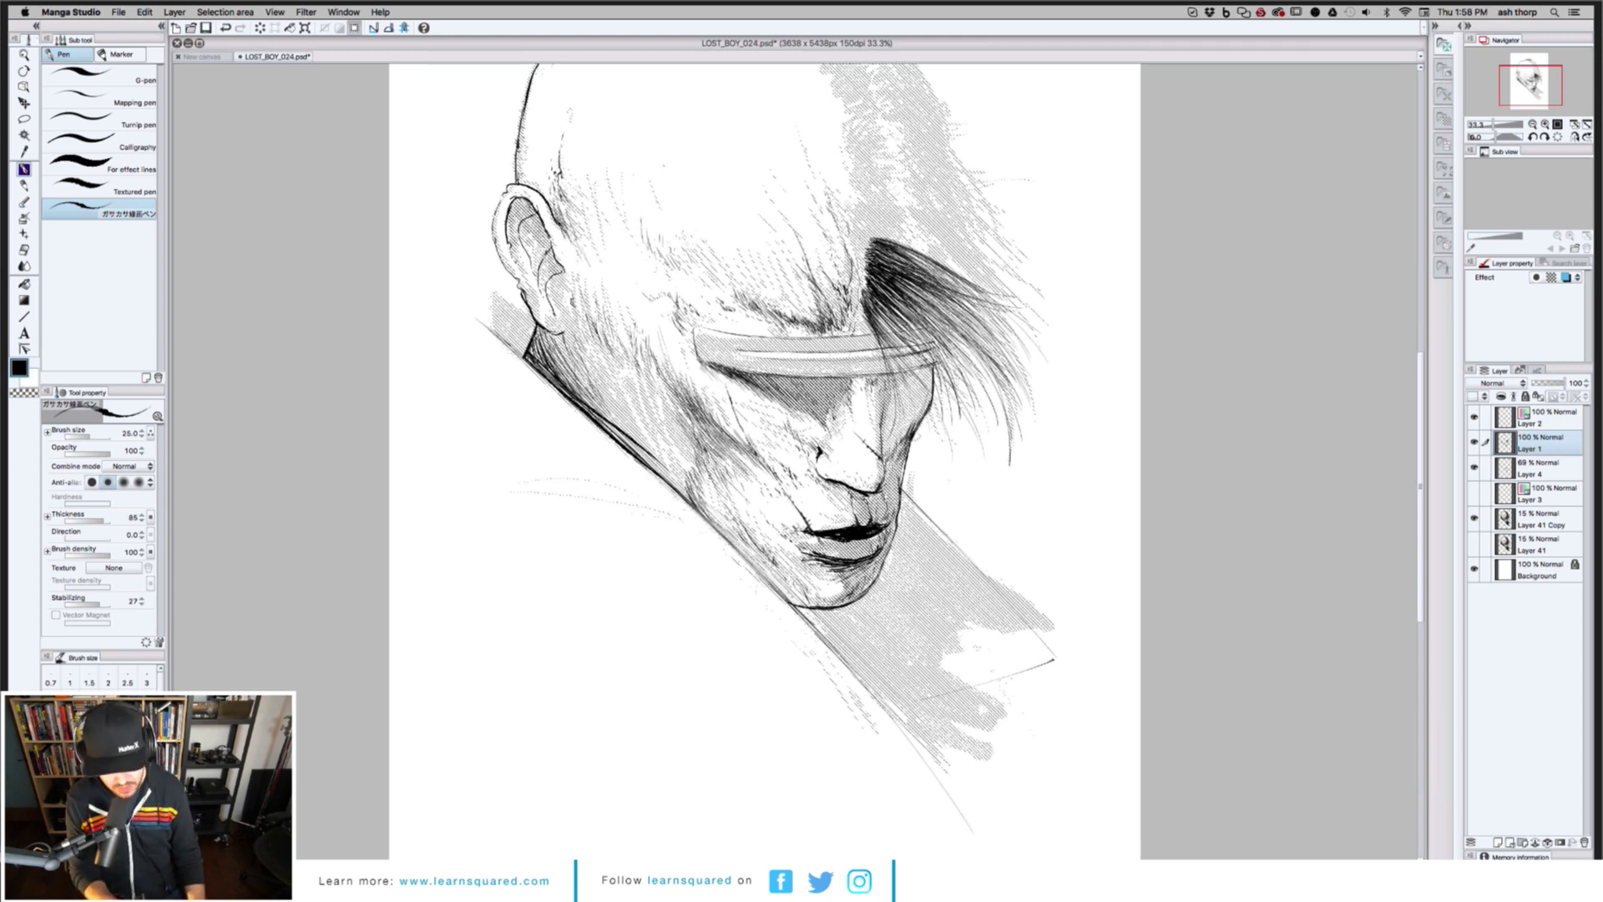
Touch up the forehead hatching between brow and temple with small pen strokes, working at 50% zoom
{"action": "scroll", "coordinate": [615, 448], "scroll_direction": "up", "scroll_amount": 4}
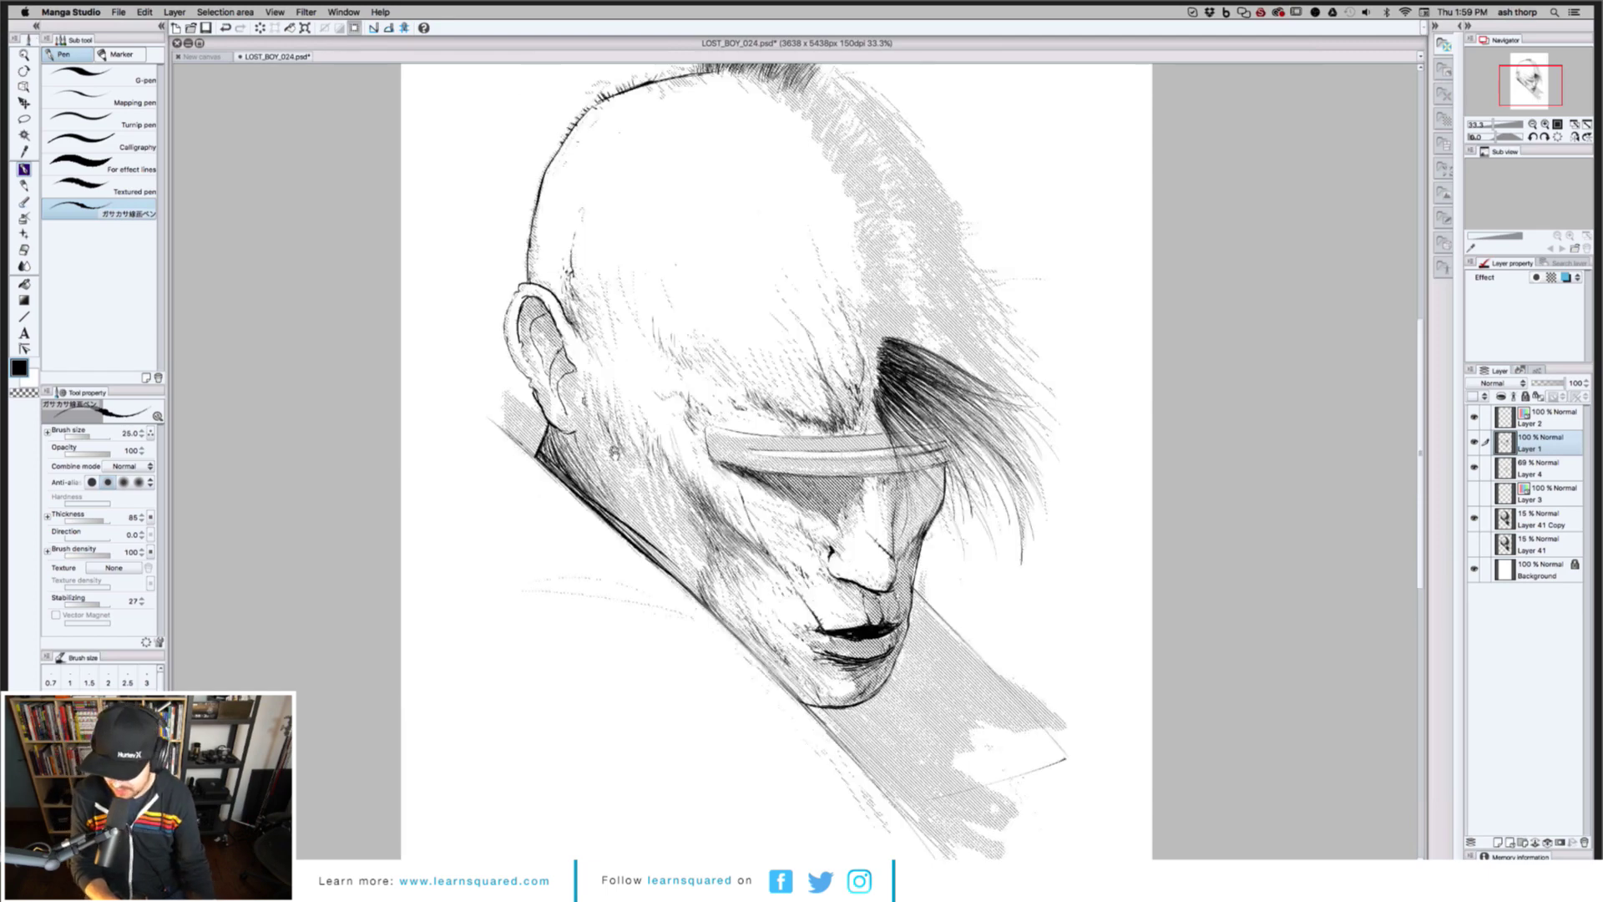
{"action": "scroll", "coordinate": [778, 462], "scroll_direction": "up", "scroll_amount": 1}
{"action": "scroll", "coordinate": [777, 462], "scroll_direction": "up", "scroll_amount": 1}
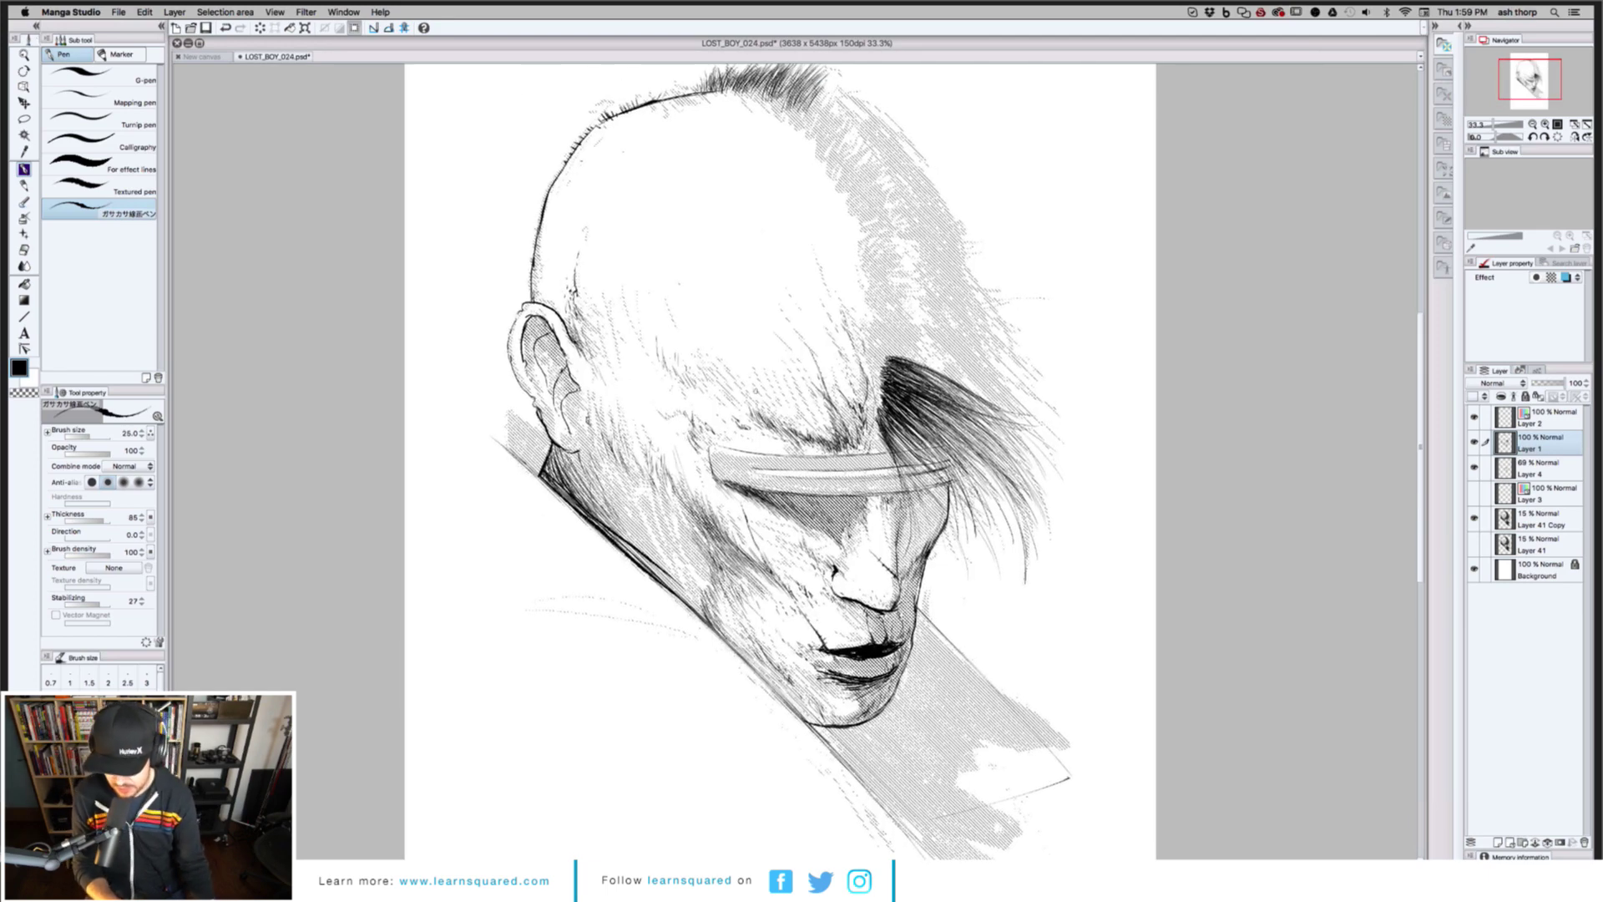
{"action": "left_click_drag", "start_coordinate": [759, 400], "coordinate": [754, 389]}
{"action": "scroll", "coordinate": [756, 391], "scroll_direction": "up", "scroll_amount": 1}
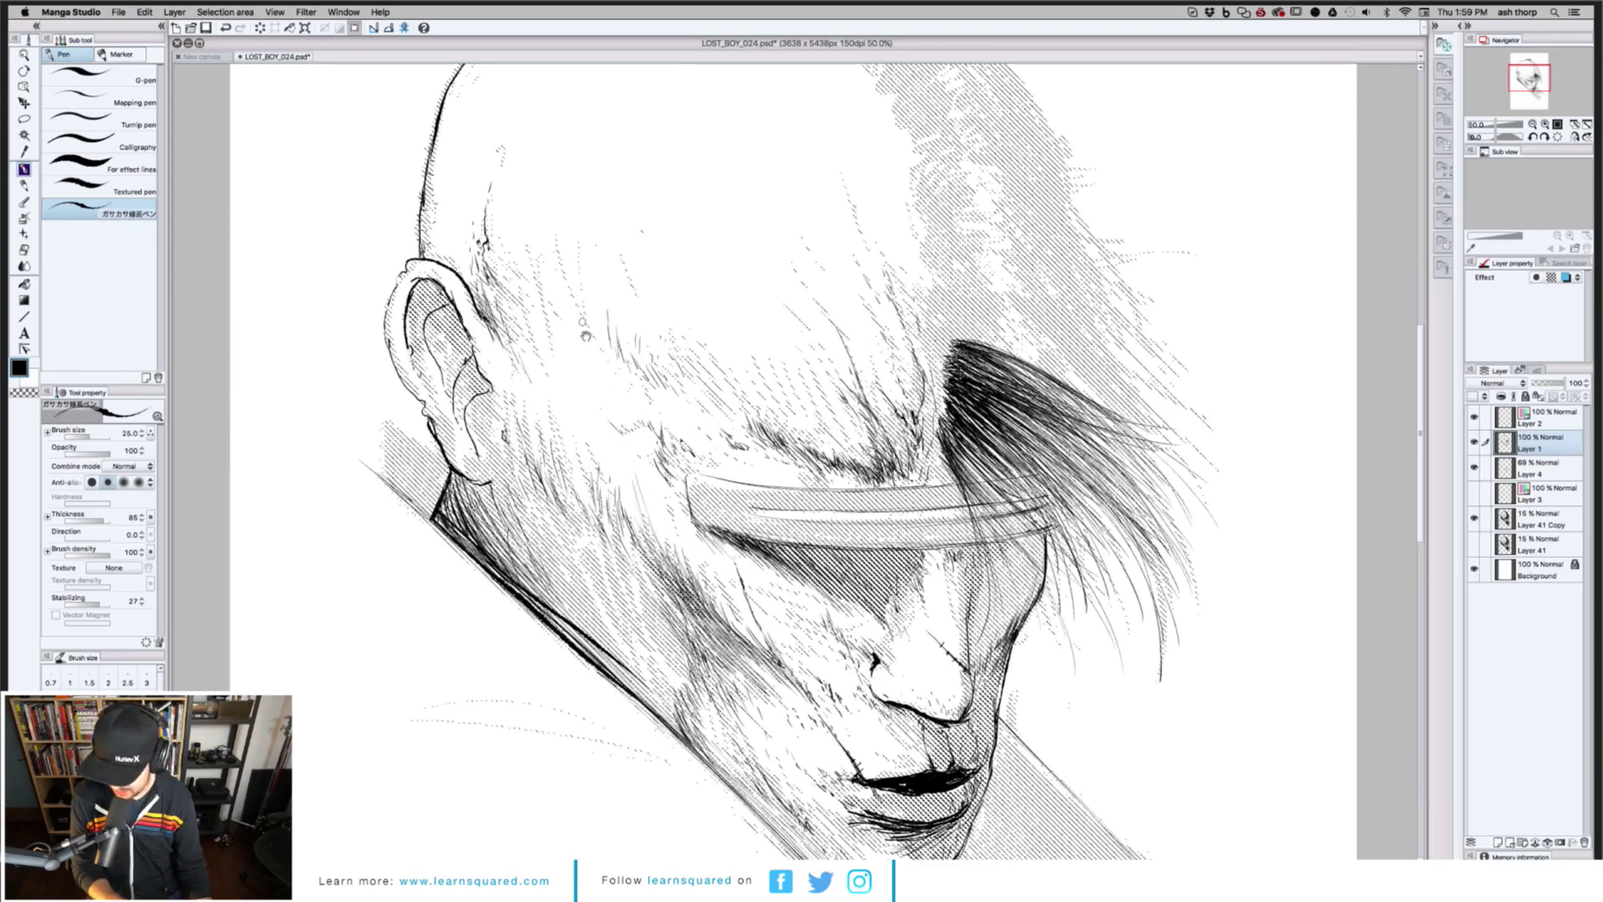
{"action": "left_click_drag", "start_coordinate": [600, 366], "coordinate": [603, 374]}
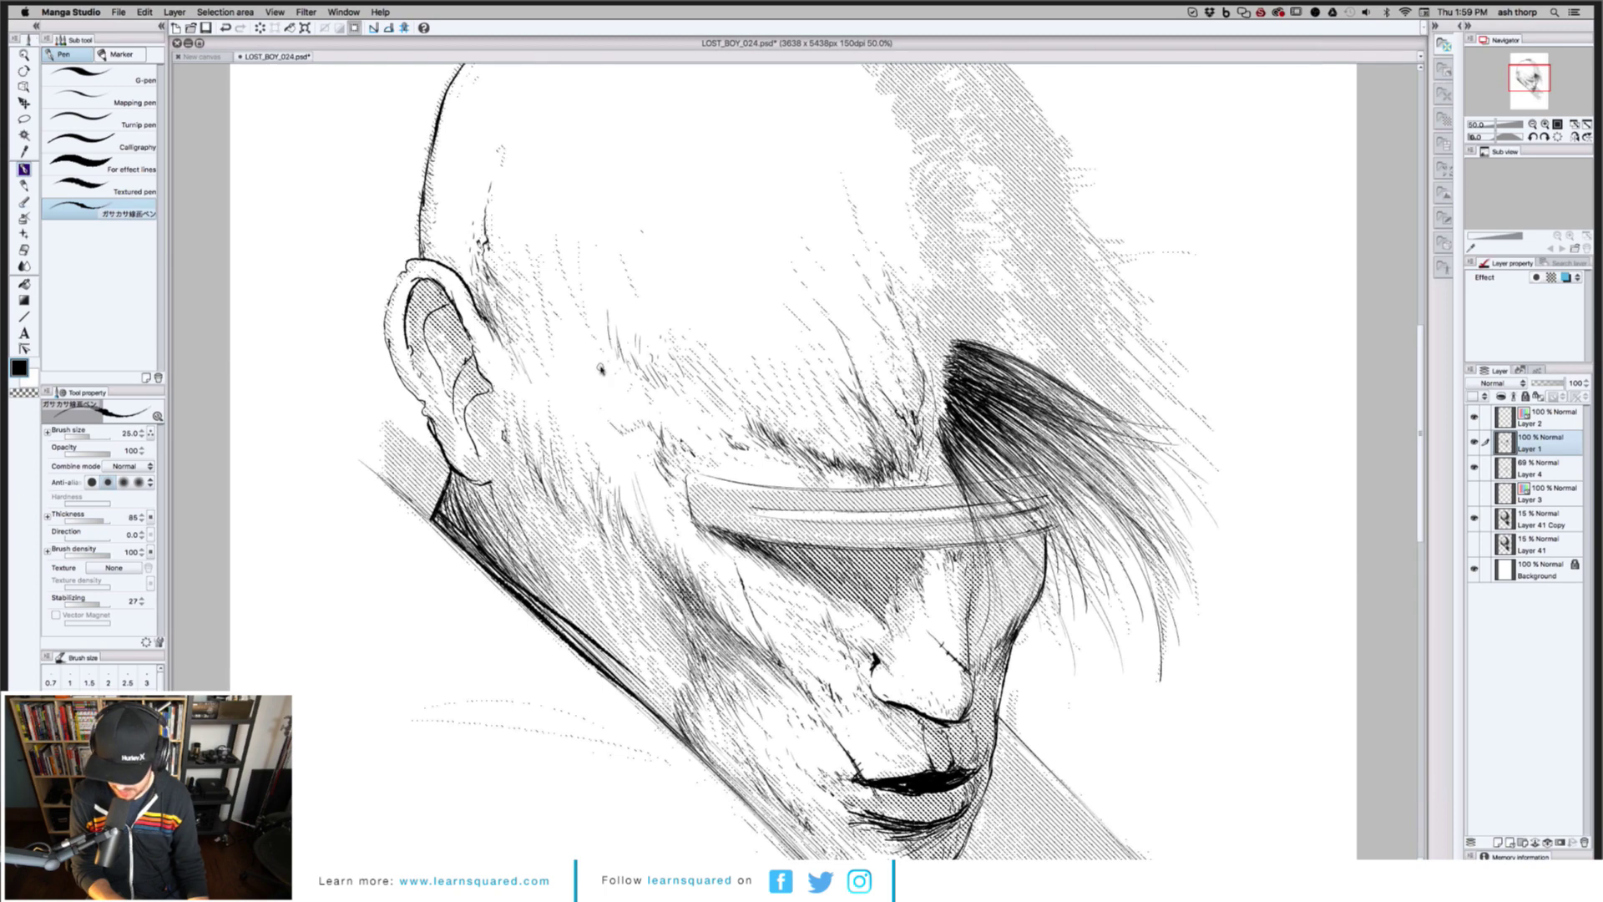
{"action": "scroll", "coordinate": [601, 369], "scroll_direction": "down", "scroll_amount": 1}
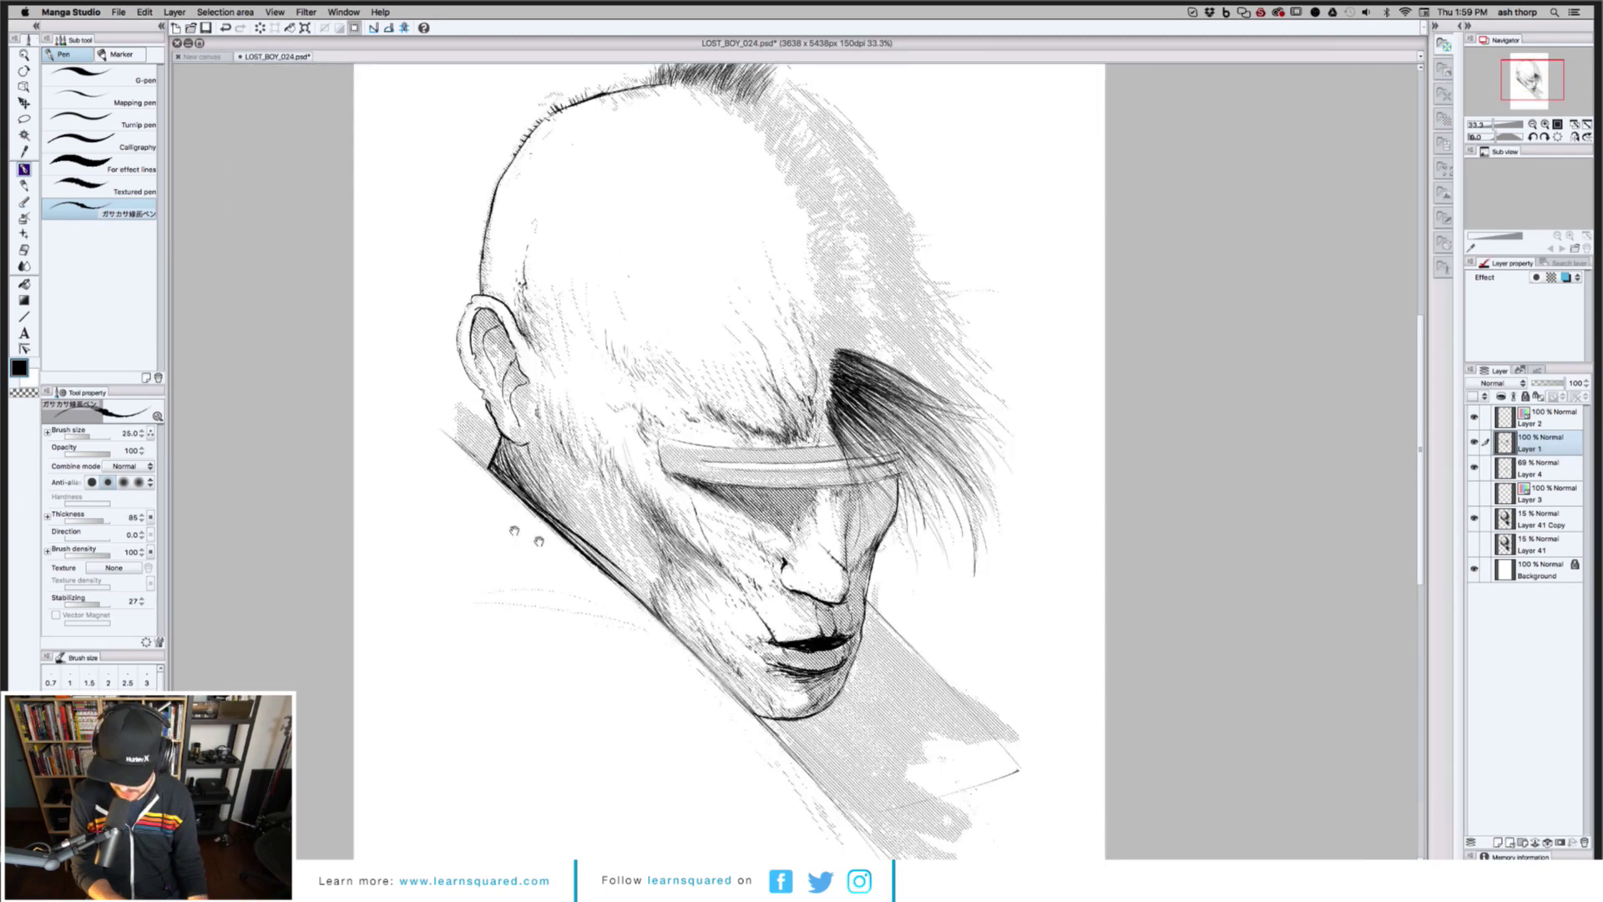
Review the brow, temple and jaw inking across the whole head at 33.3%
{"action": "left_click_drag", "start_coordinate": [539, 541], "coordinate": [614, 566]}
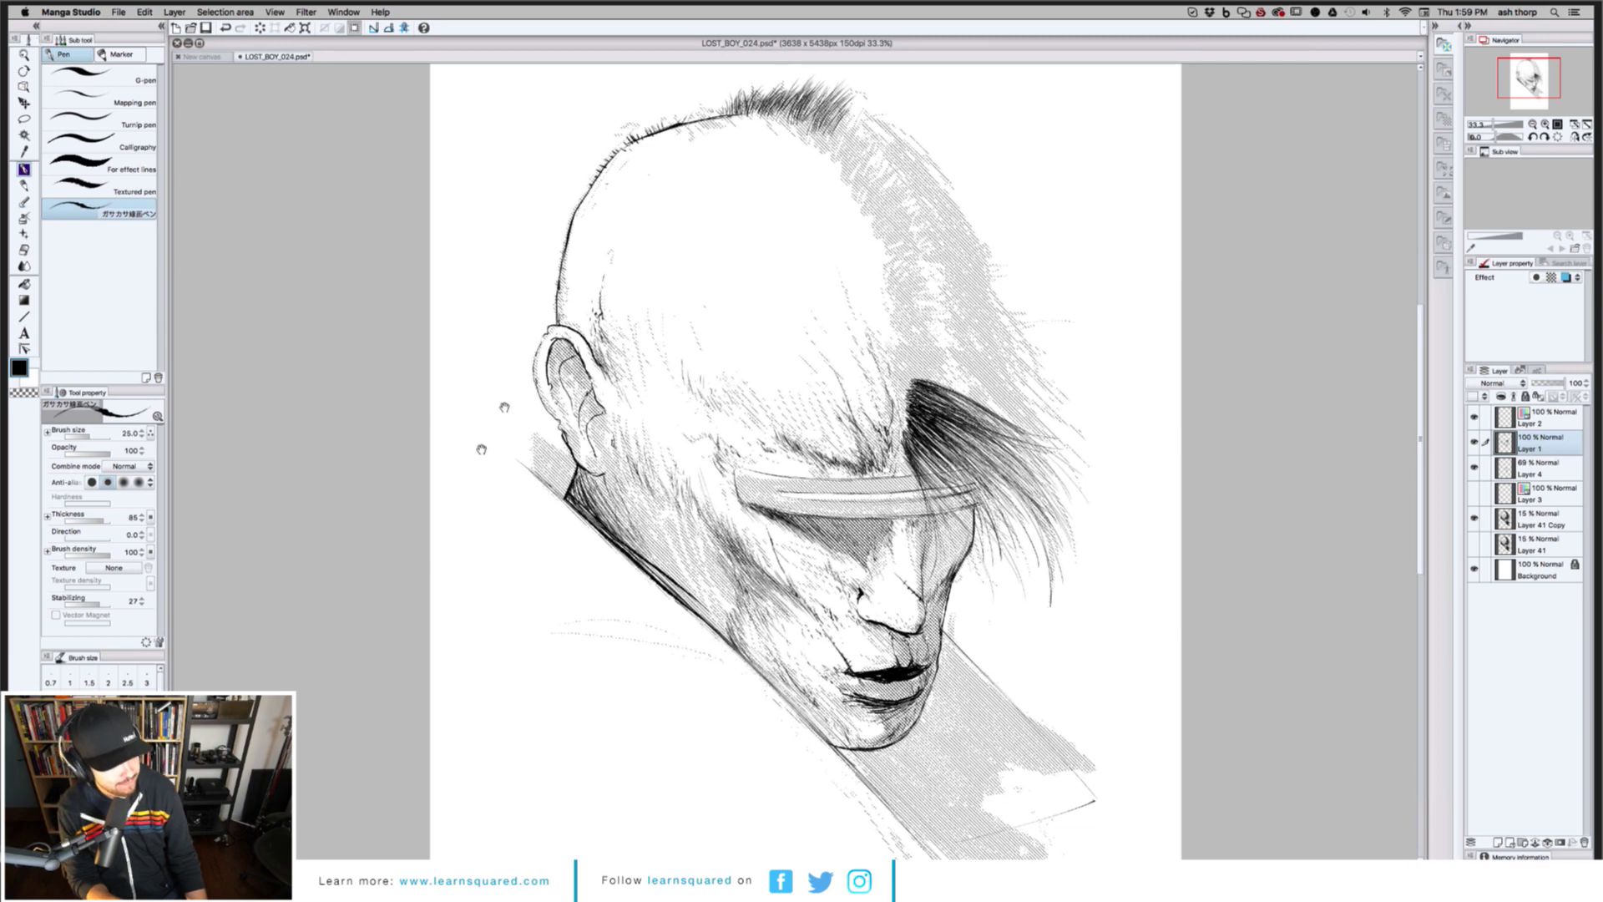
{"action": "left_click_drag", "start_coordinate": [504, 407], "coordinate": [488, 445]}
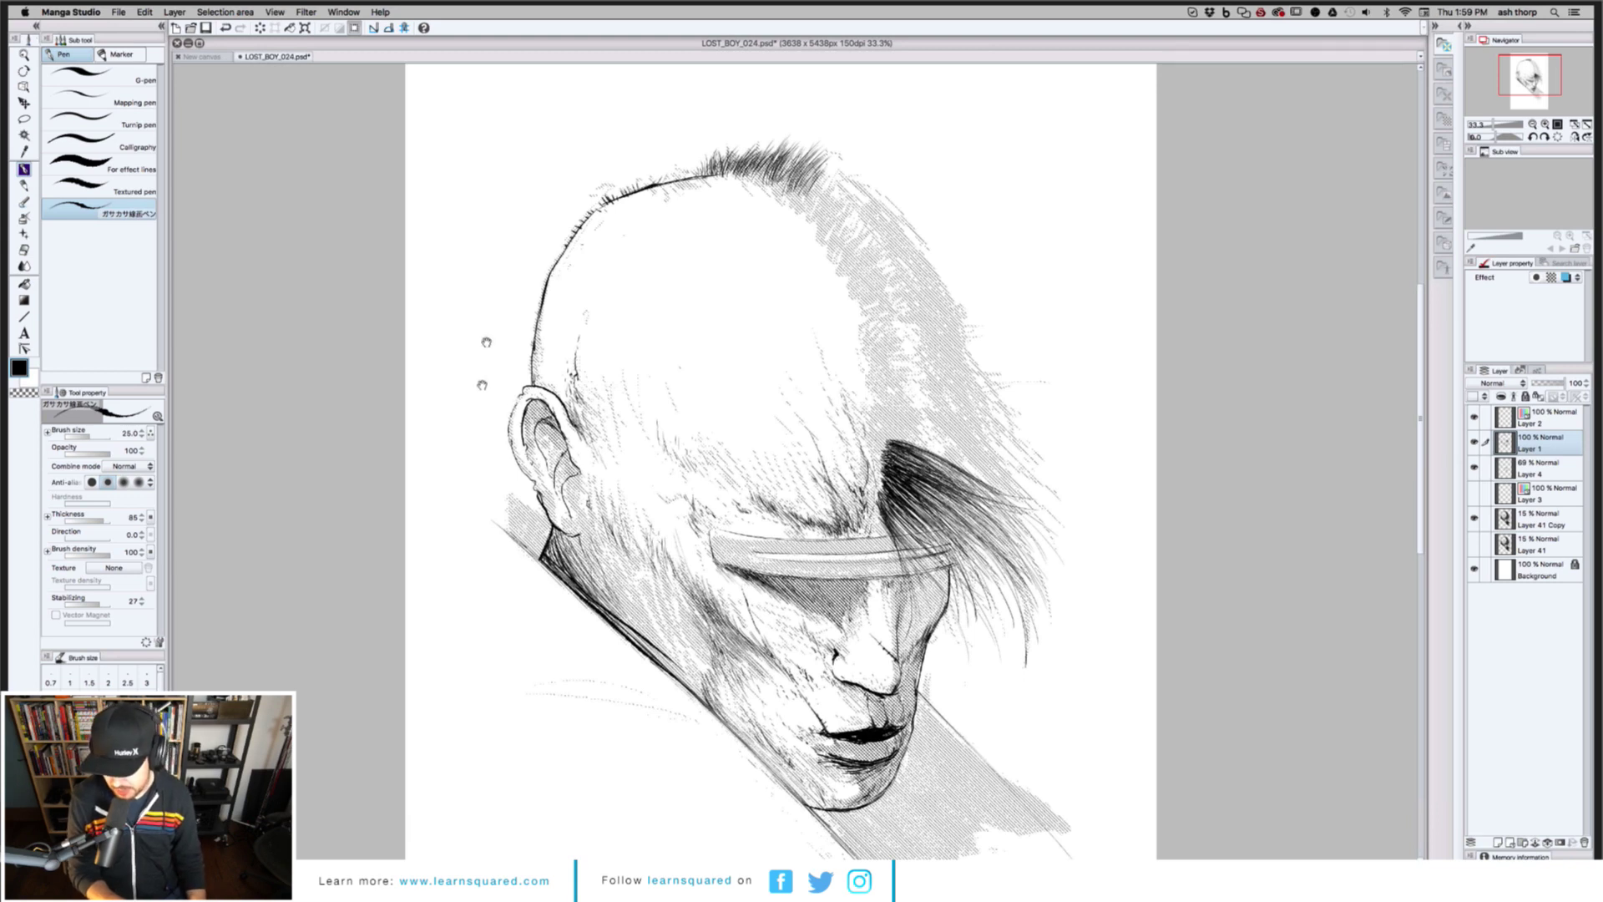
{"action": "left_click_drag", "start_coordinate": [482, 385], "coordinate": [492, 297]}
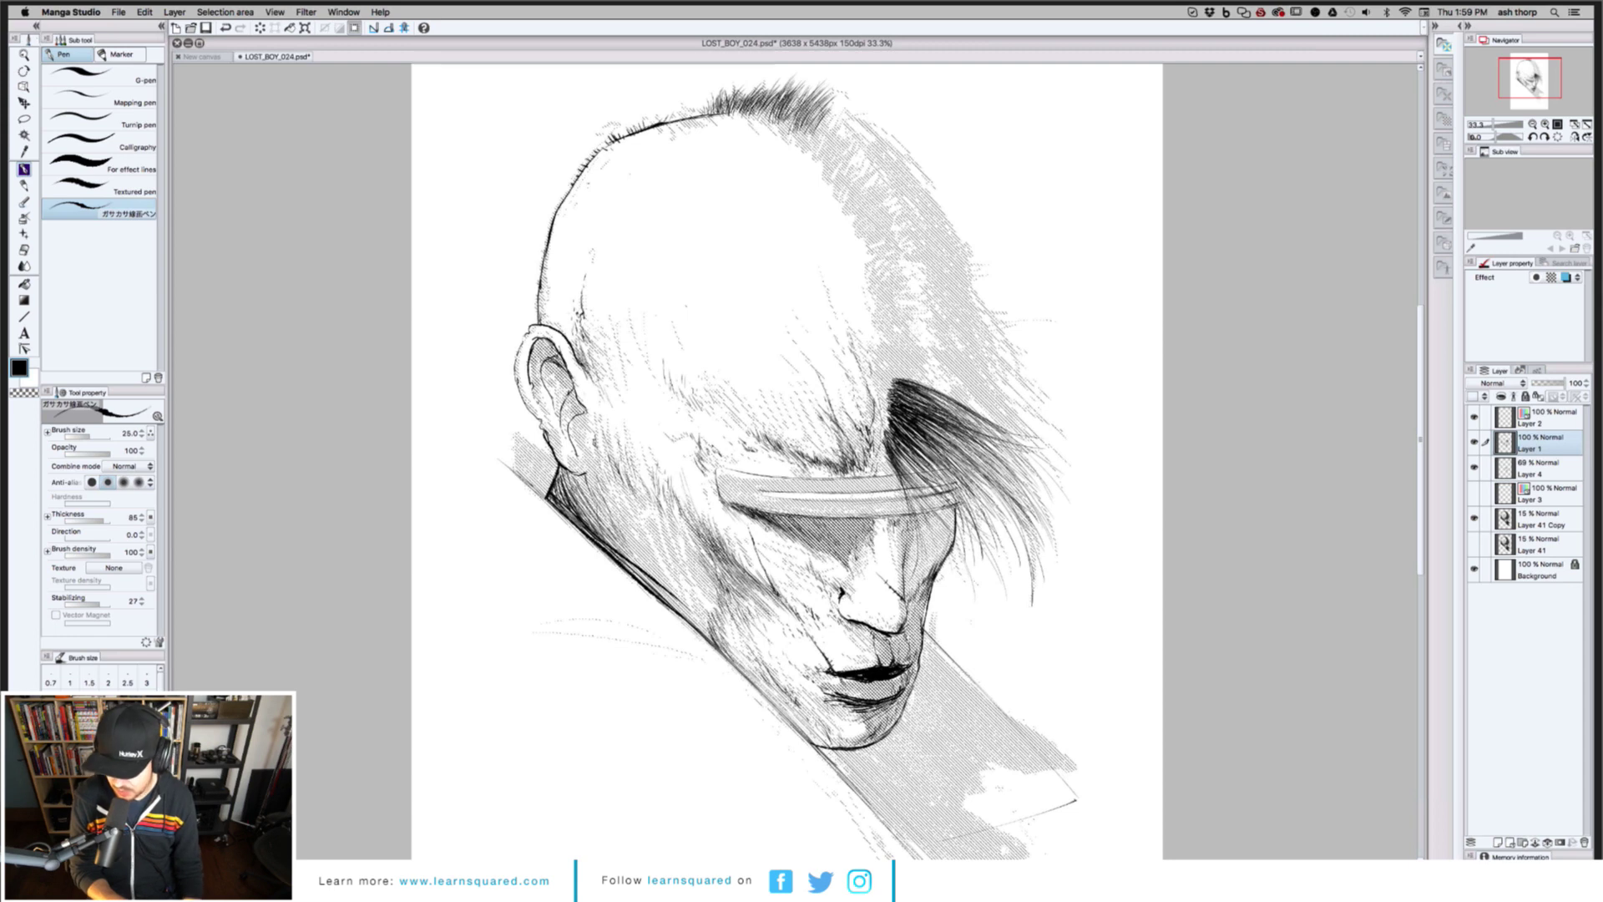
{"action": "scroll", "coordinate": [788, 461], "scroll_direction": "down", "scroll_amount": 2}
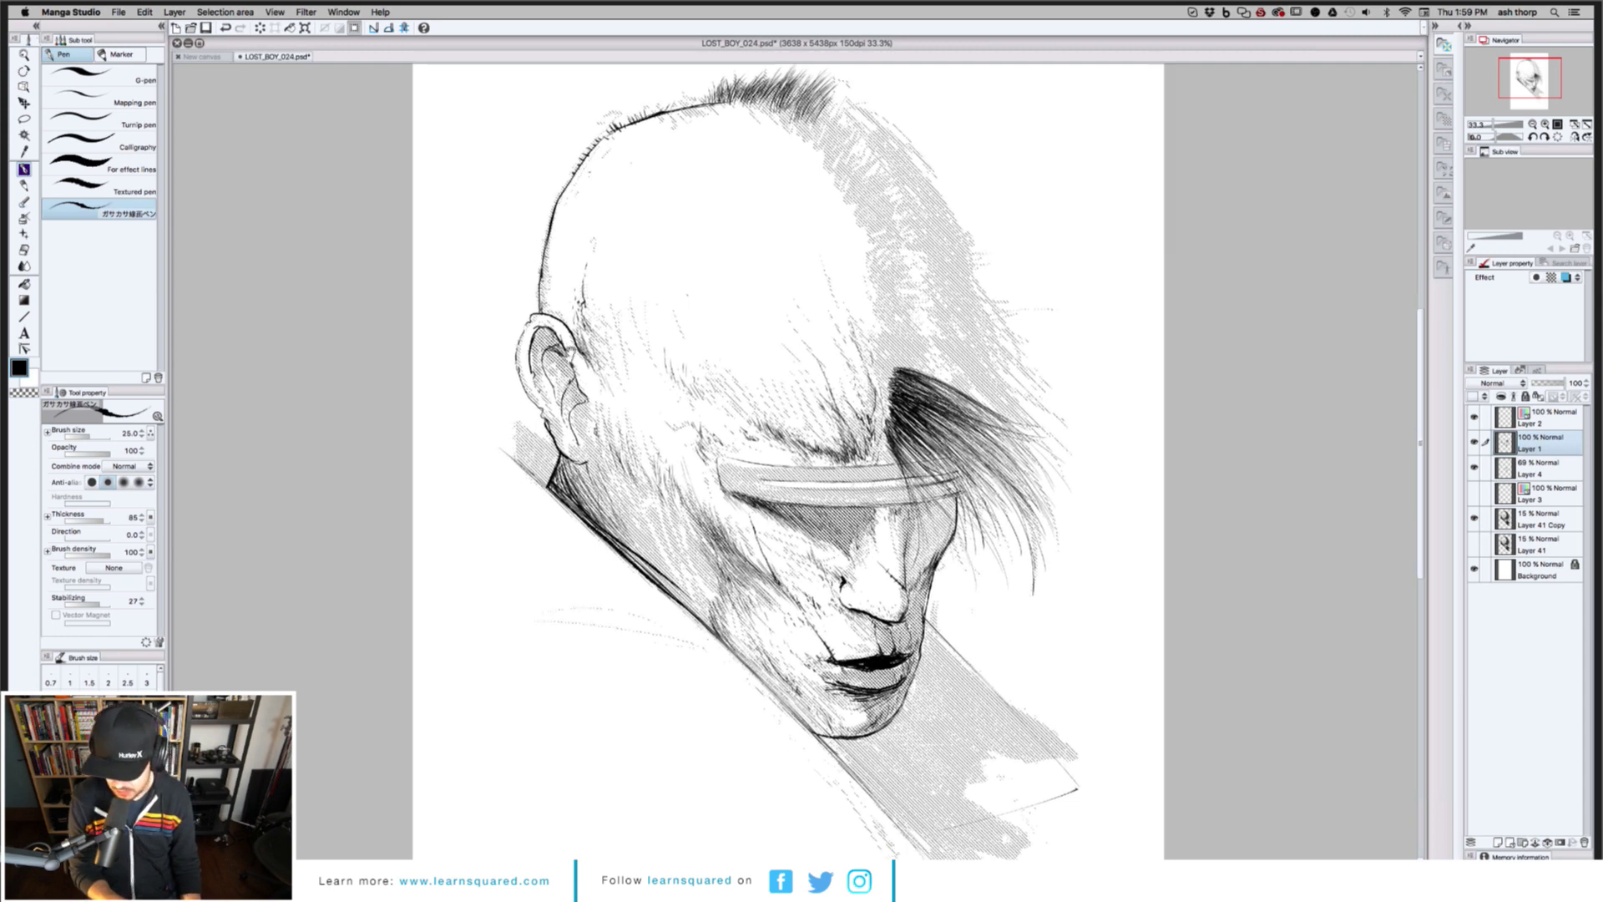
{"action": "scroll", "coordinate": [787, 461], "scroll_direction": "down", "scroll_amount": 2}
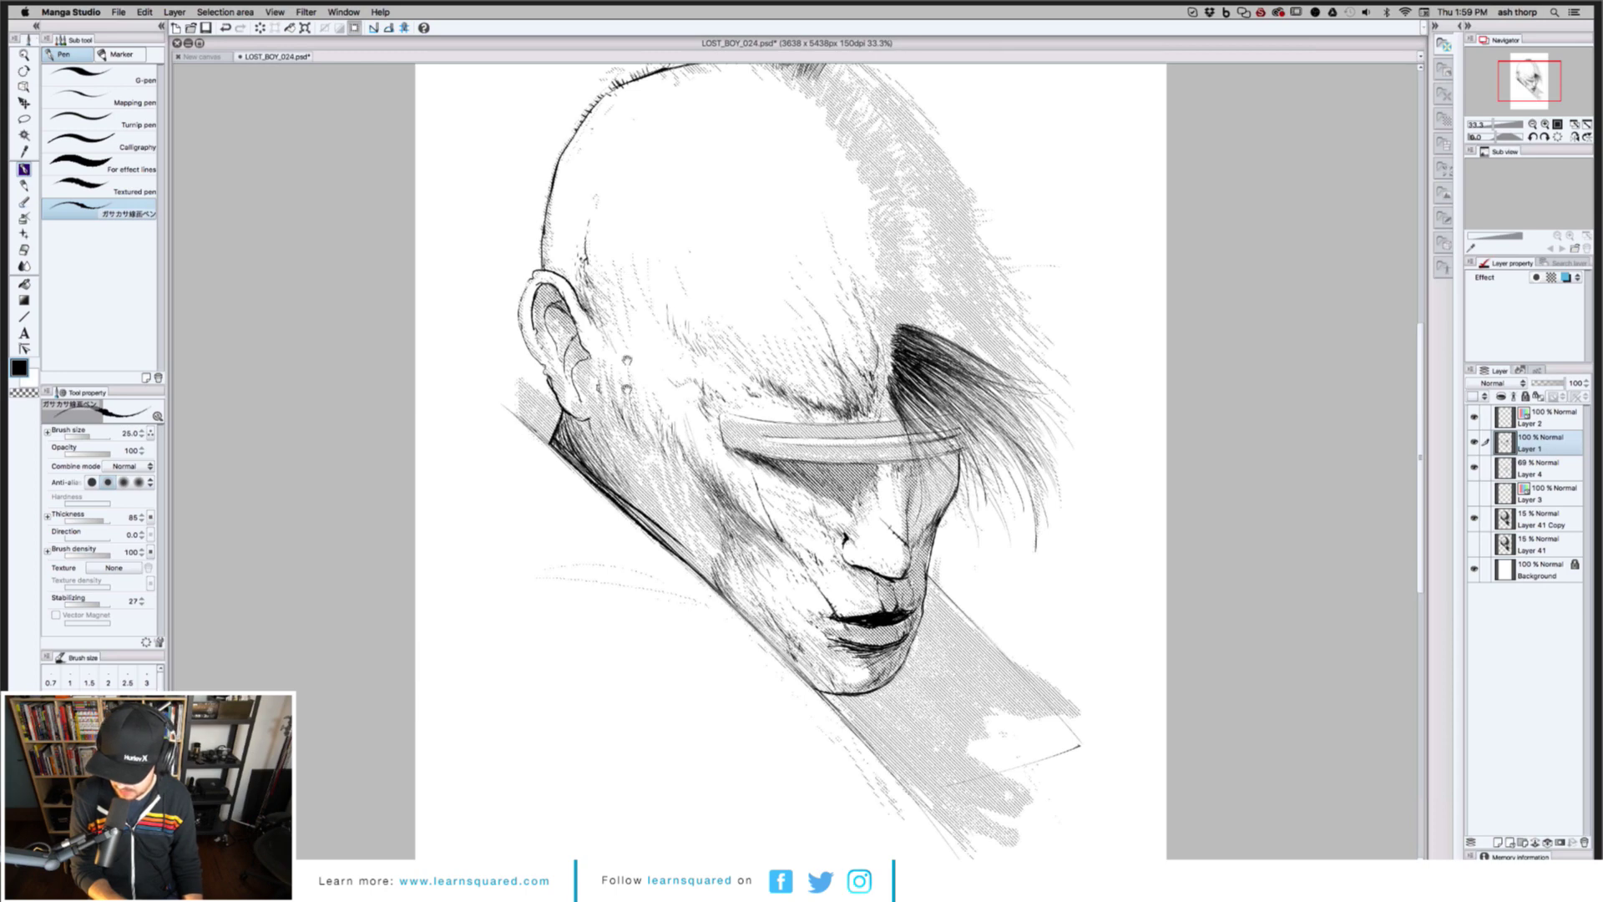
{"action": "left_click_drag", "start_coordinate": [734, 376], "coordinate": [635, 476]}
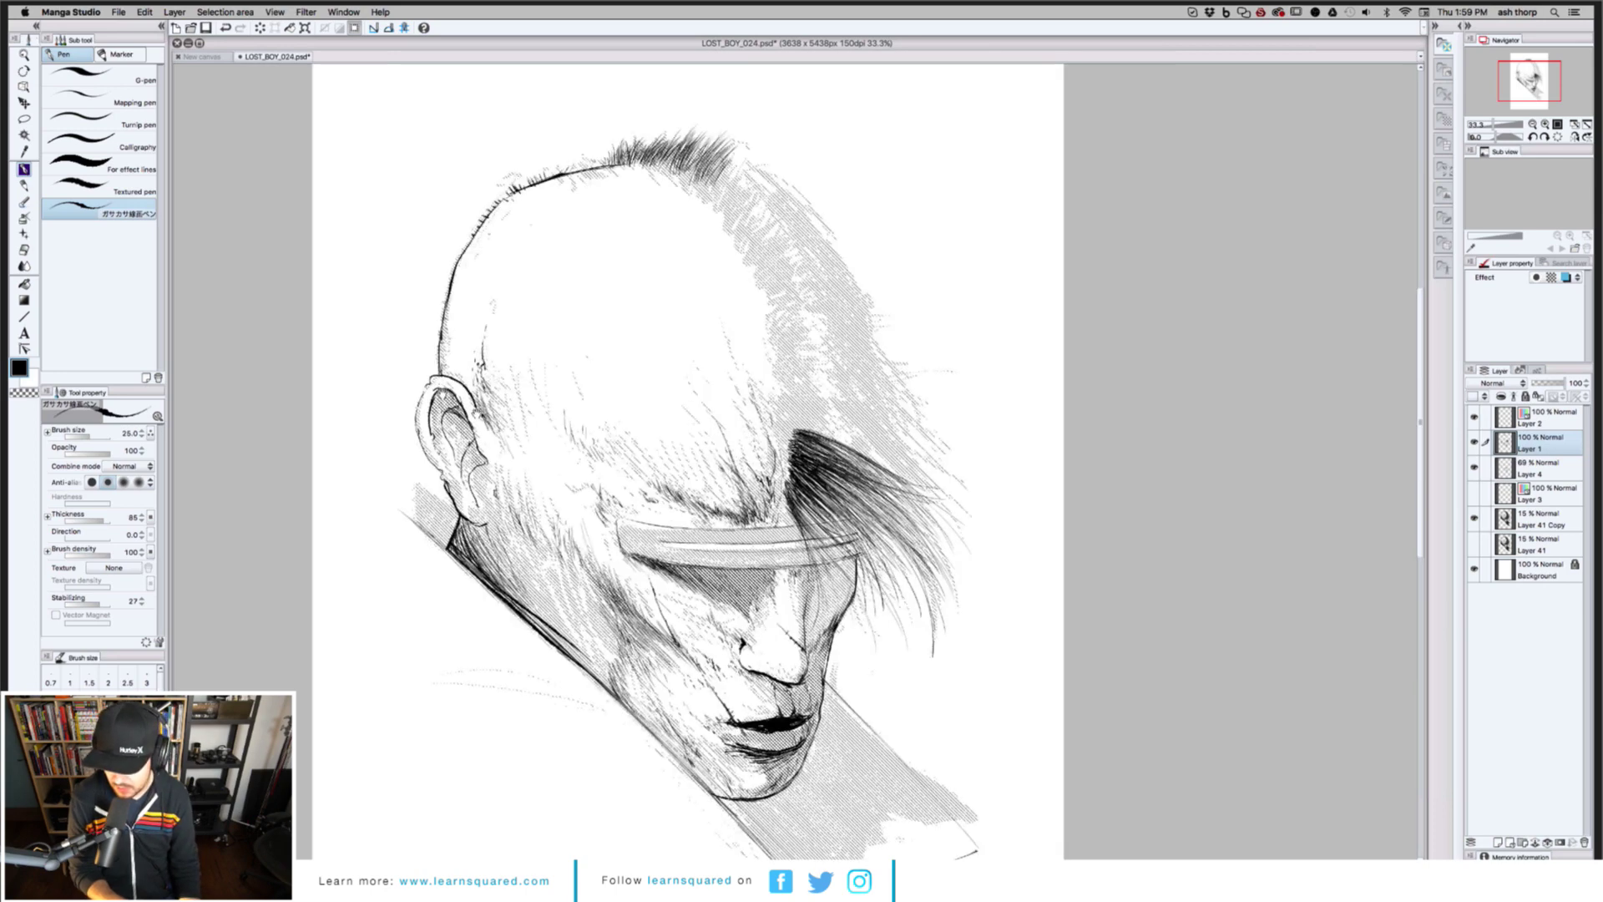
{"action": "left_click_drag", "start_coordinate": [857, 455], "coordinate": [777, 393]}
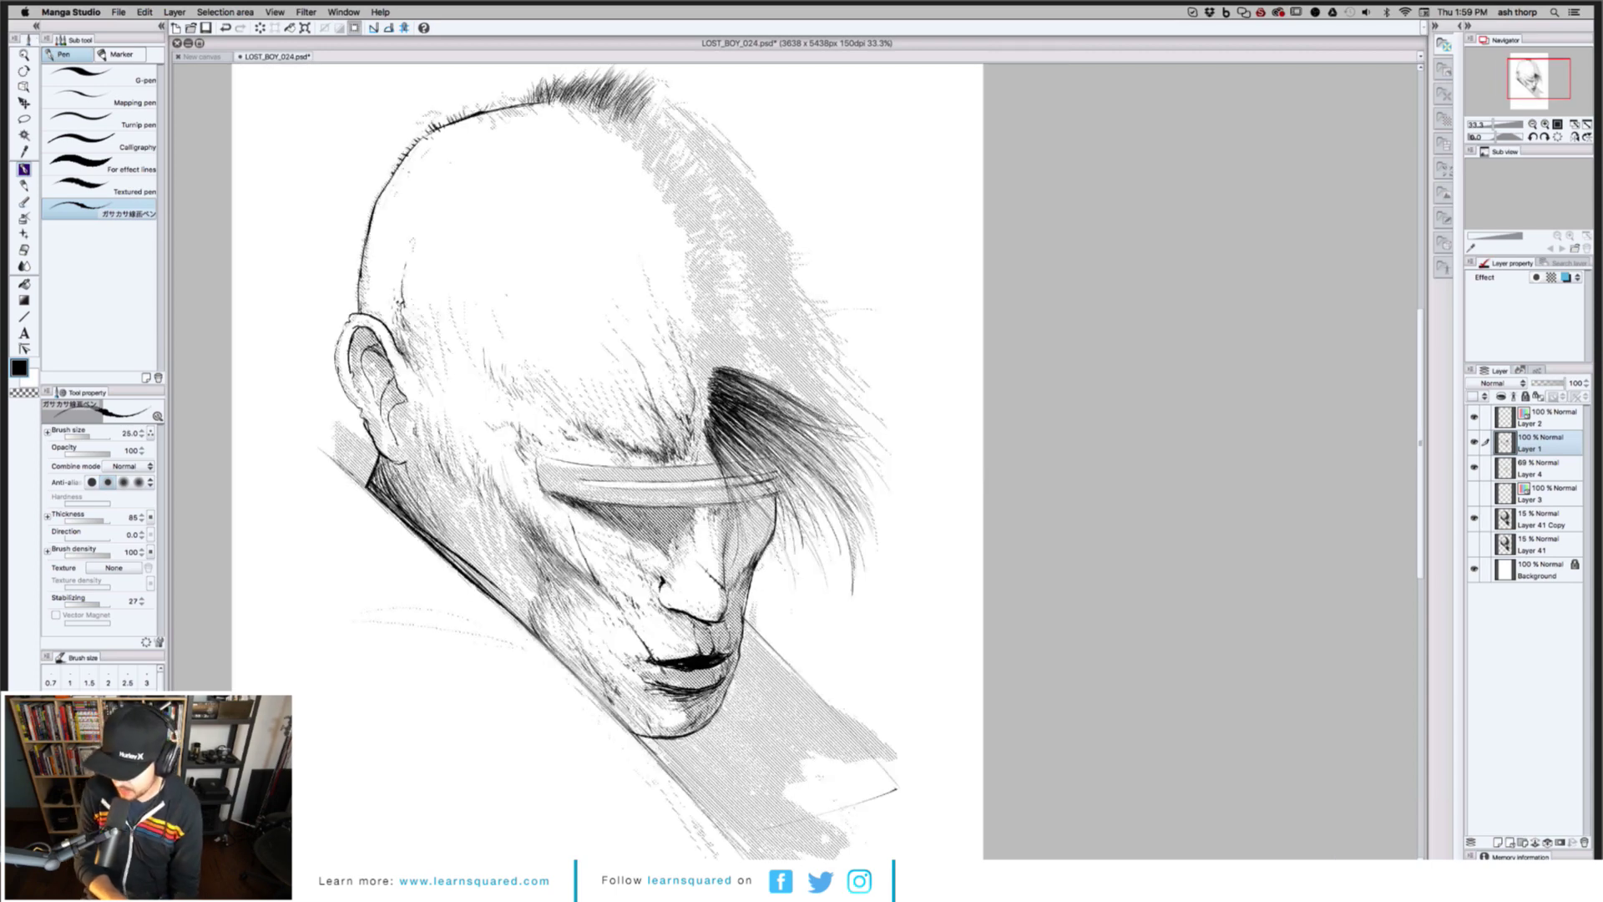
{"action": "key", "text": "x"}
{"action": "key", "text": "x"}
{"action": "key", "text": "x"}
{"action": "key", "text": "x"}
{"action": "key", "text": "x"}
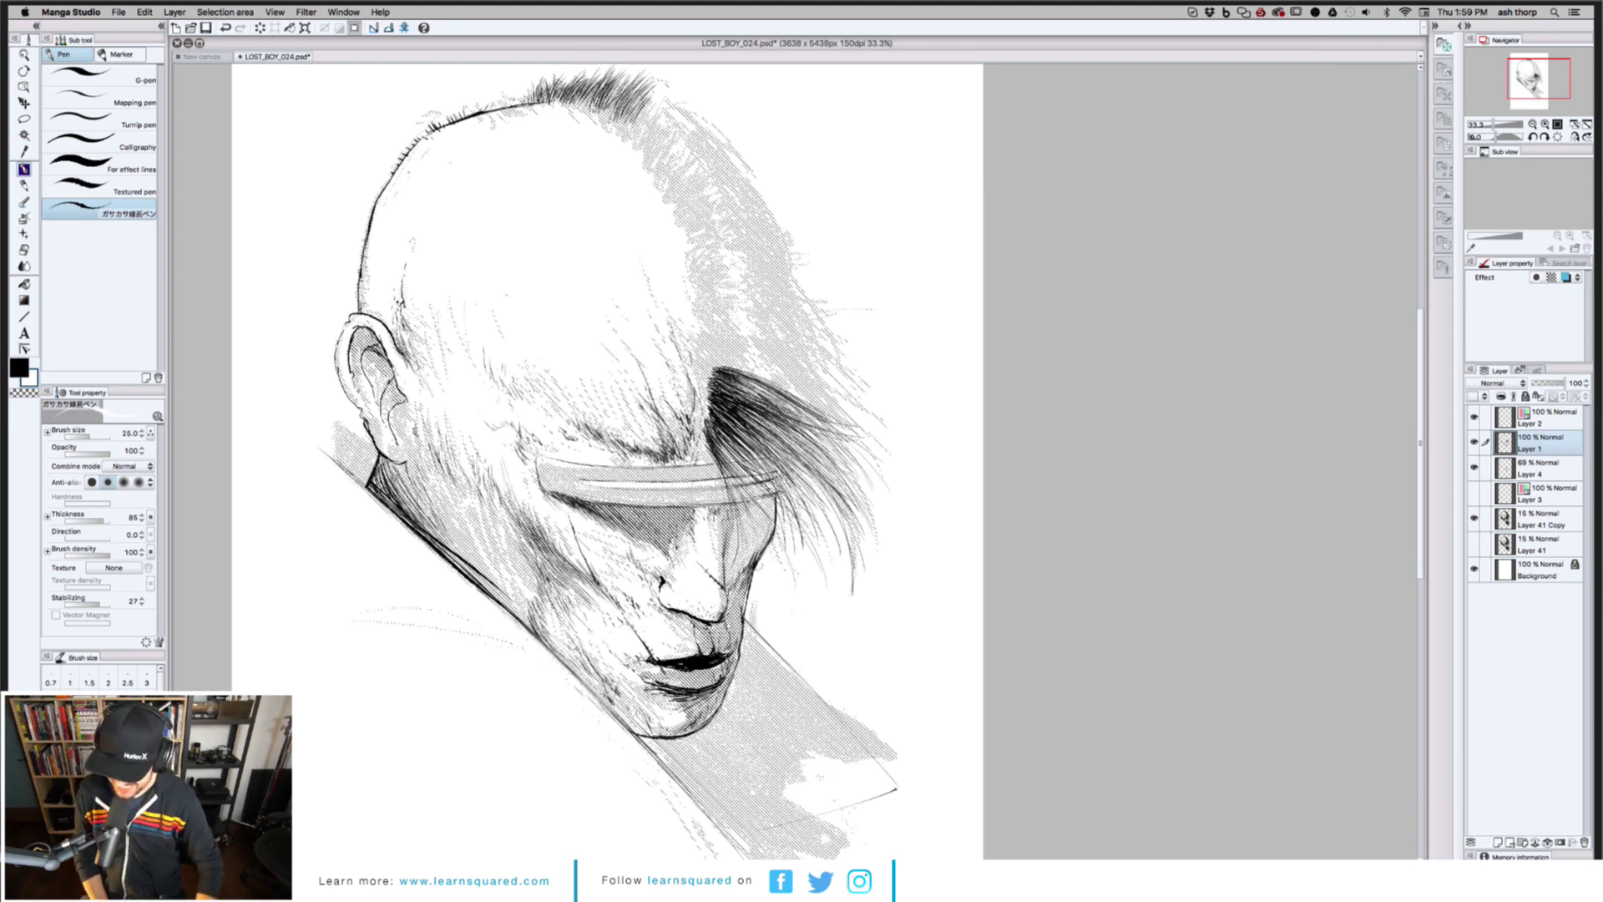
{"action": "key", "text": "x"}
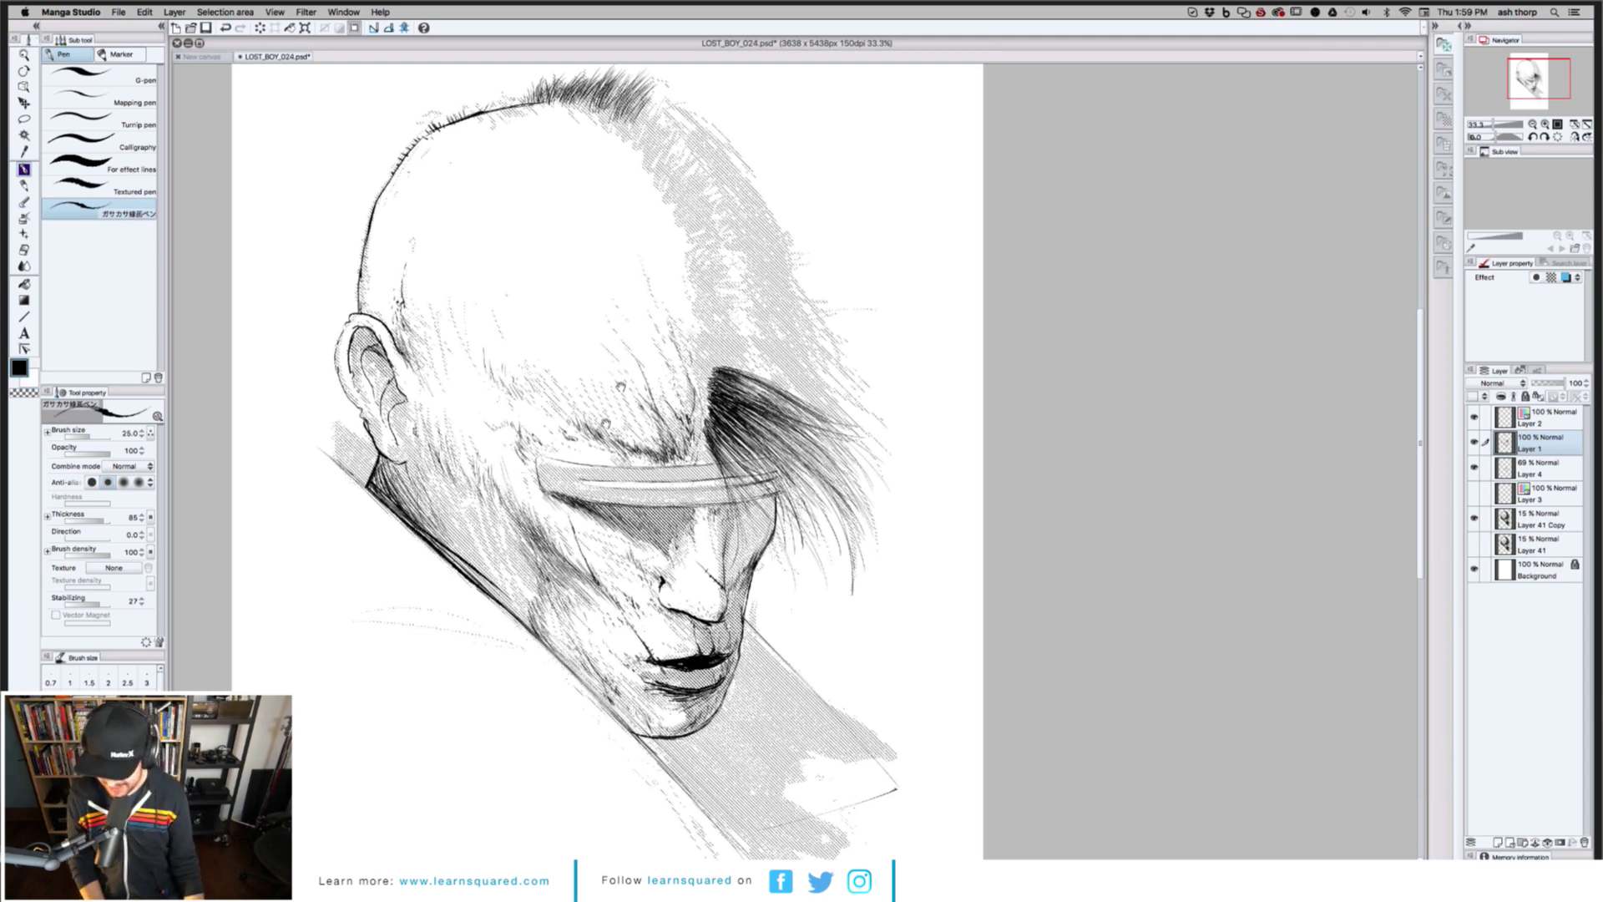
{"action": "mouse_move", "coordinate": [620, 386]}
{"action": "left_mouse_down"}
{"action": "mouse_move", "coordinate": [602, 429]}
{"action": "mouse_move", "coordinate": [623, 451]}
{"action": "left_mouse_up"}
{"action": "scroll", "coordinate": [636, 348], "scroll_direction": "up", "scroll_amount": 3}
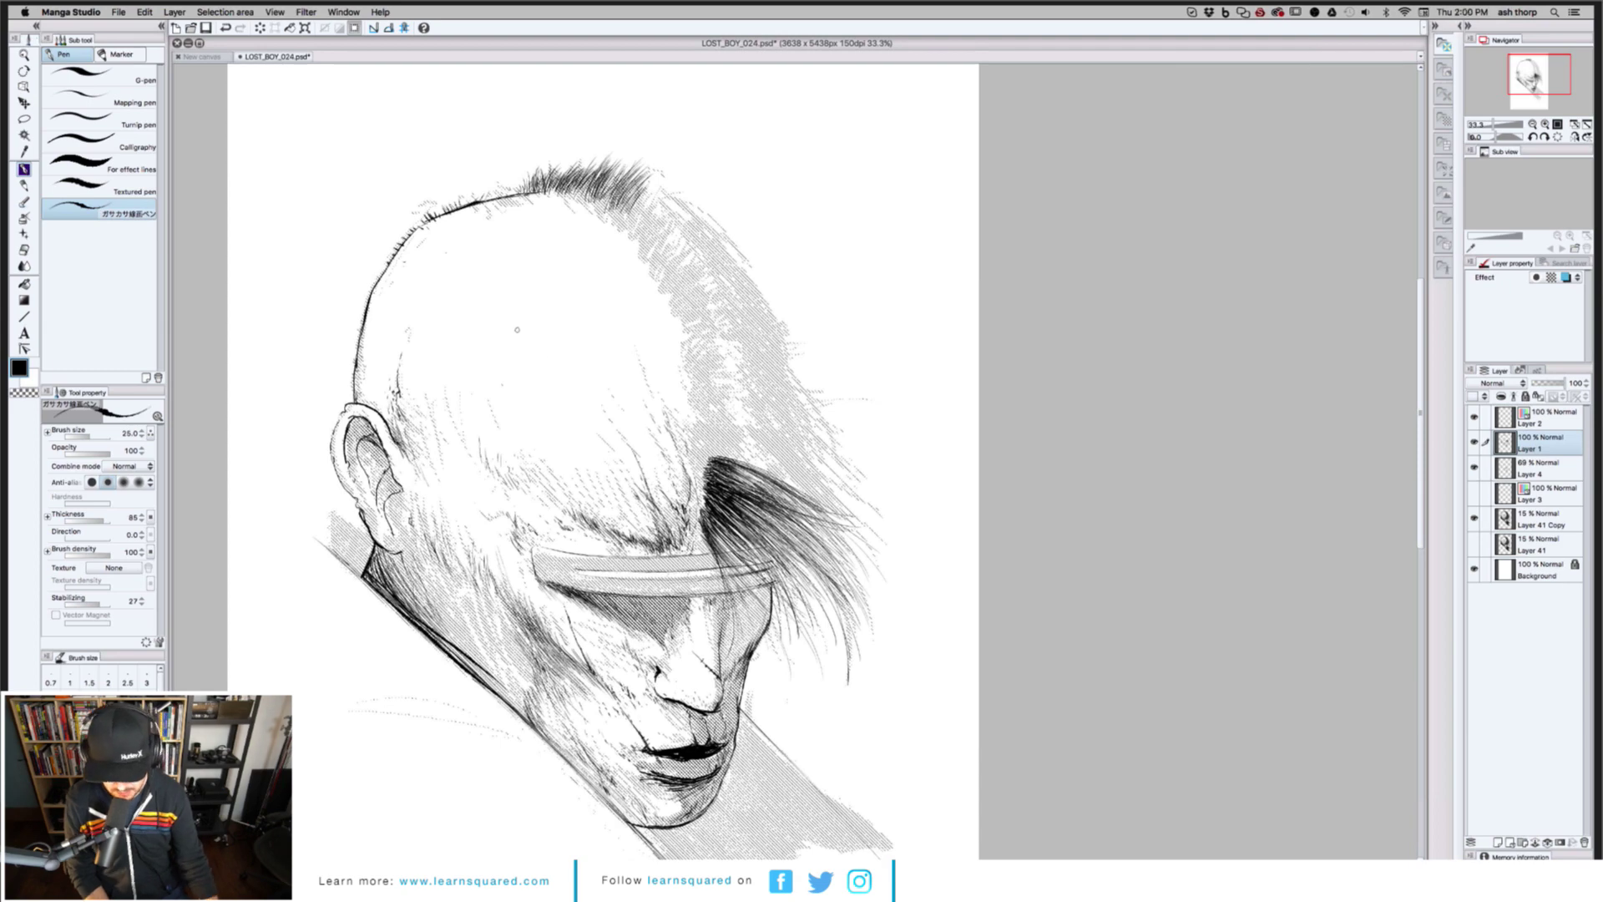
Darken the root edge of the forelock tuft above the blindfold with short pen hair strokes, working on a rotated canvas
{"action": "key", "text": "r"}
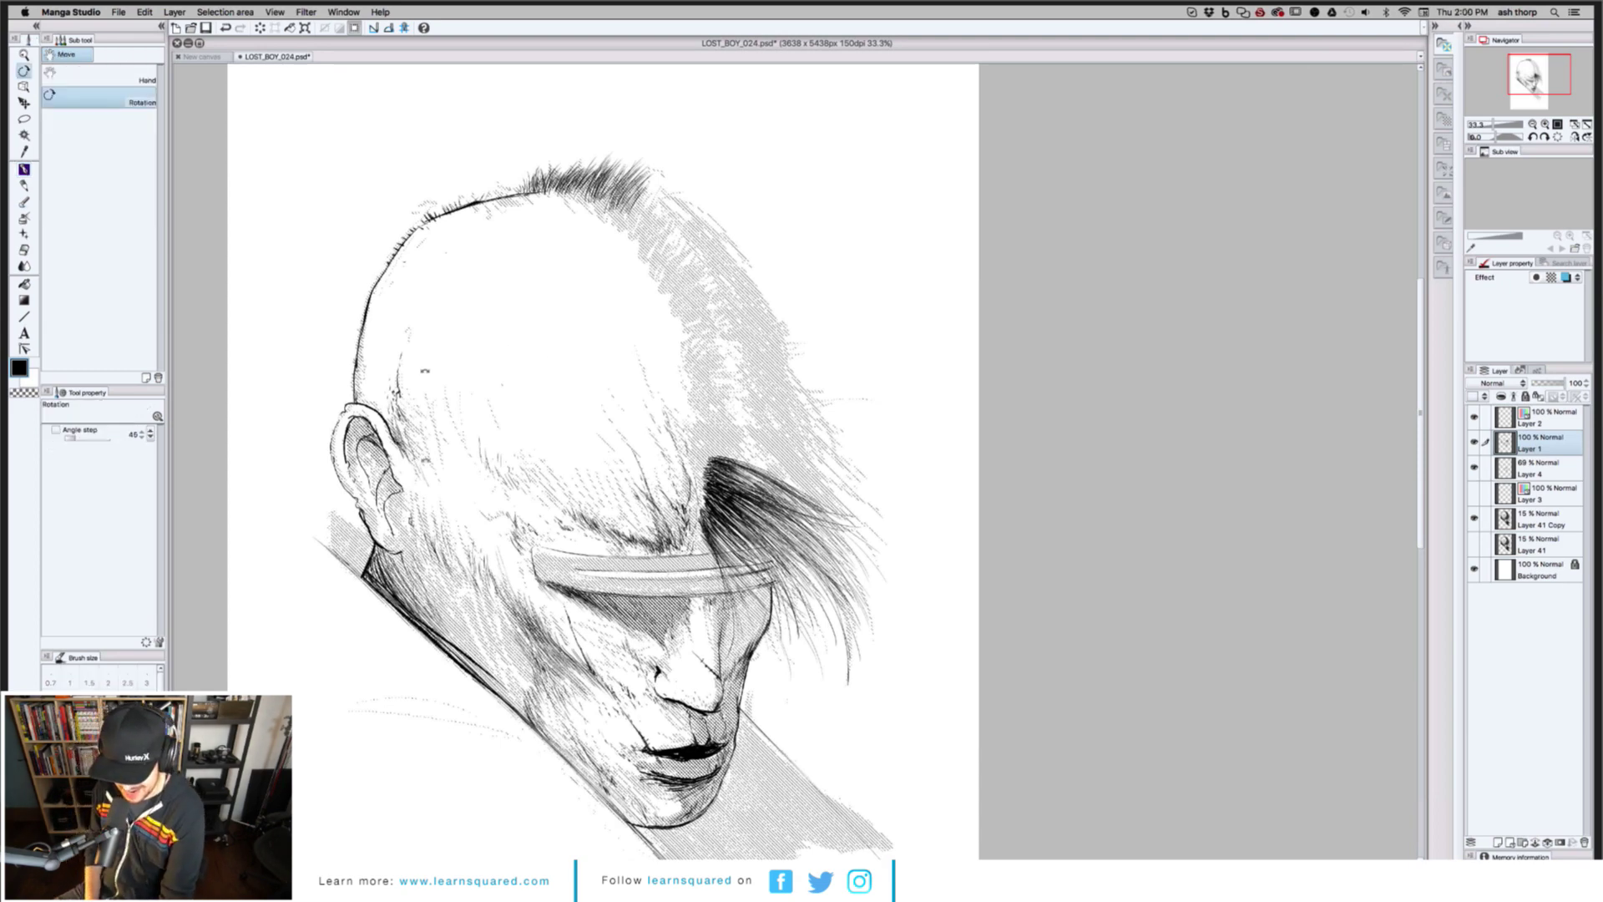
{"action": "left_click_drag", "start_coordinate": [425, 370], "coordinate": [918, 802]}
{"action": "key", "text": "p"}
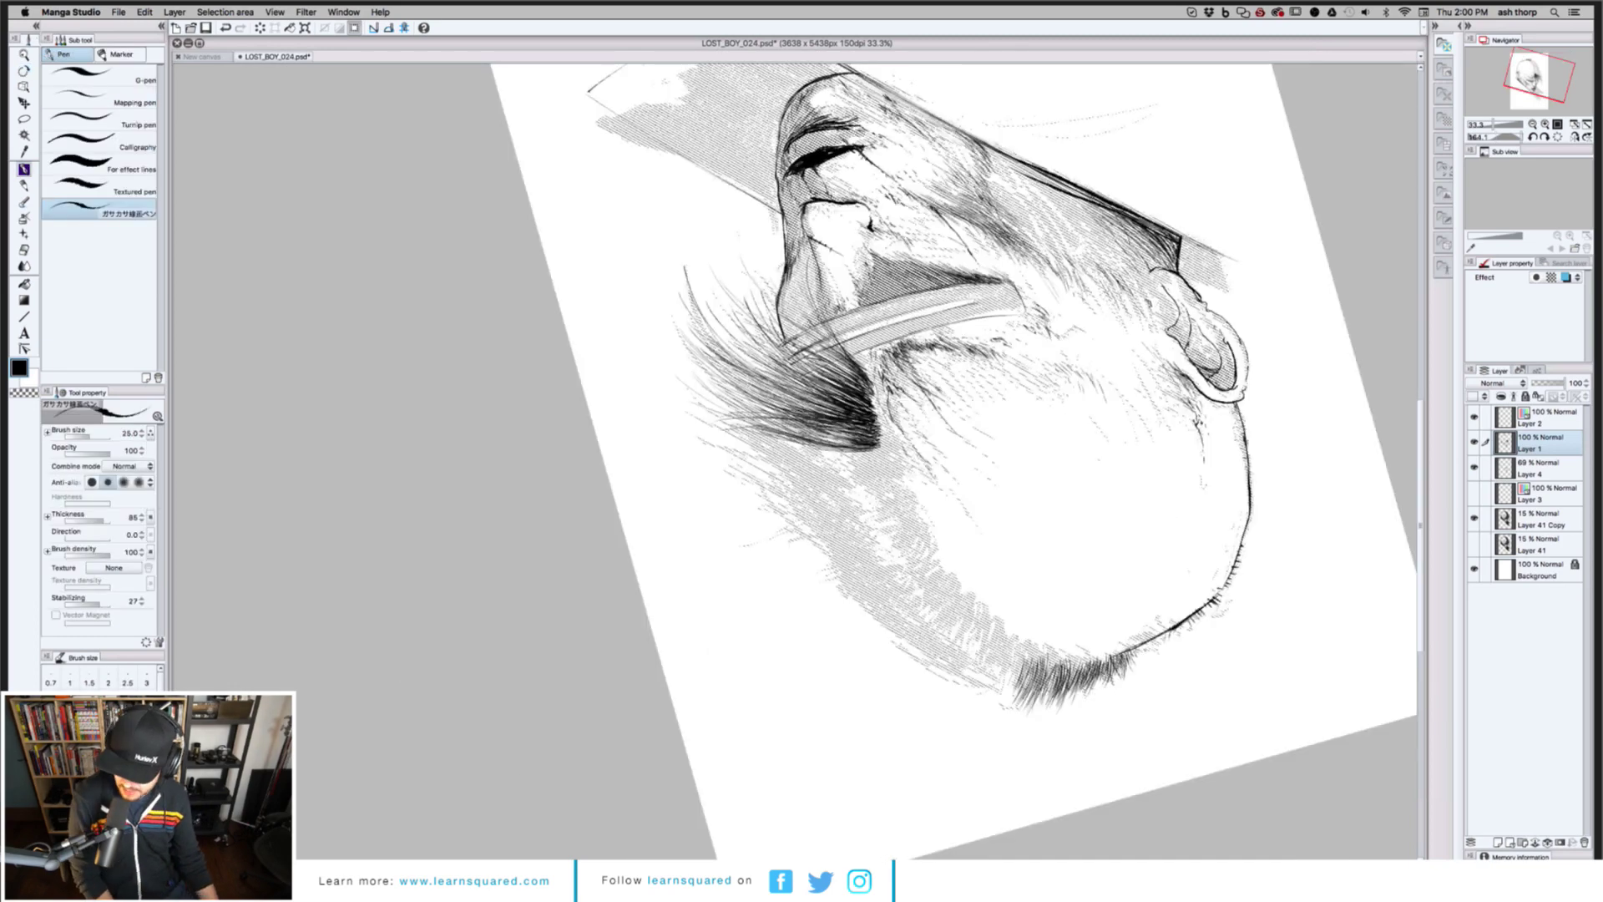
{"action": "key", "text": "r"}
{"action": "mouse_move", "coordinate": [635, 468]}
{"action": "left_mouse_down"}
{"action": "mouse_move", "coordinate": [710, 375]}
{"action": "mouse_move", "coordinate": [771, 341]}
{"action": "mouse_move", "coordinate": [826, 393]}
{"action": "left_mouse_up"}
{"action": "key", "text": "b"}
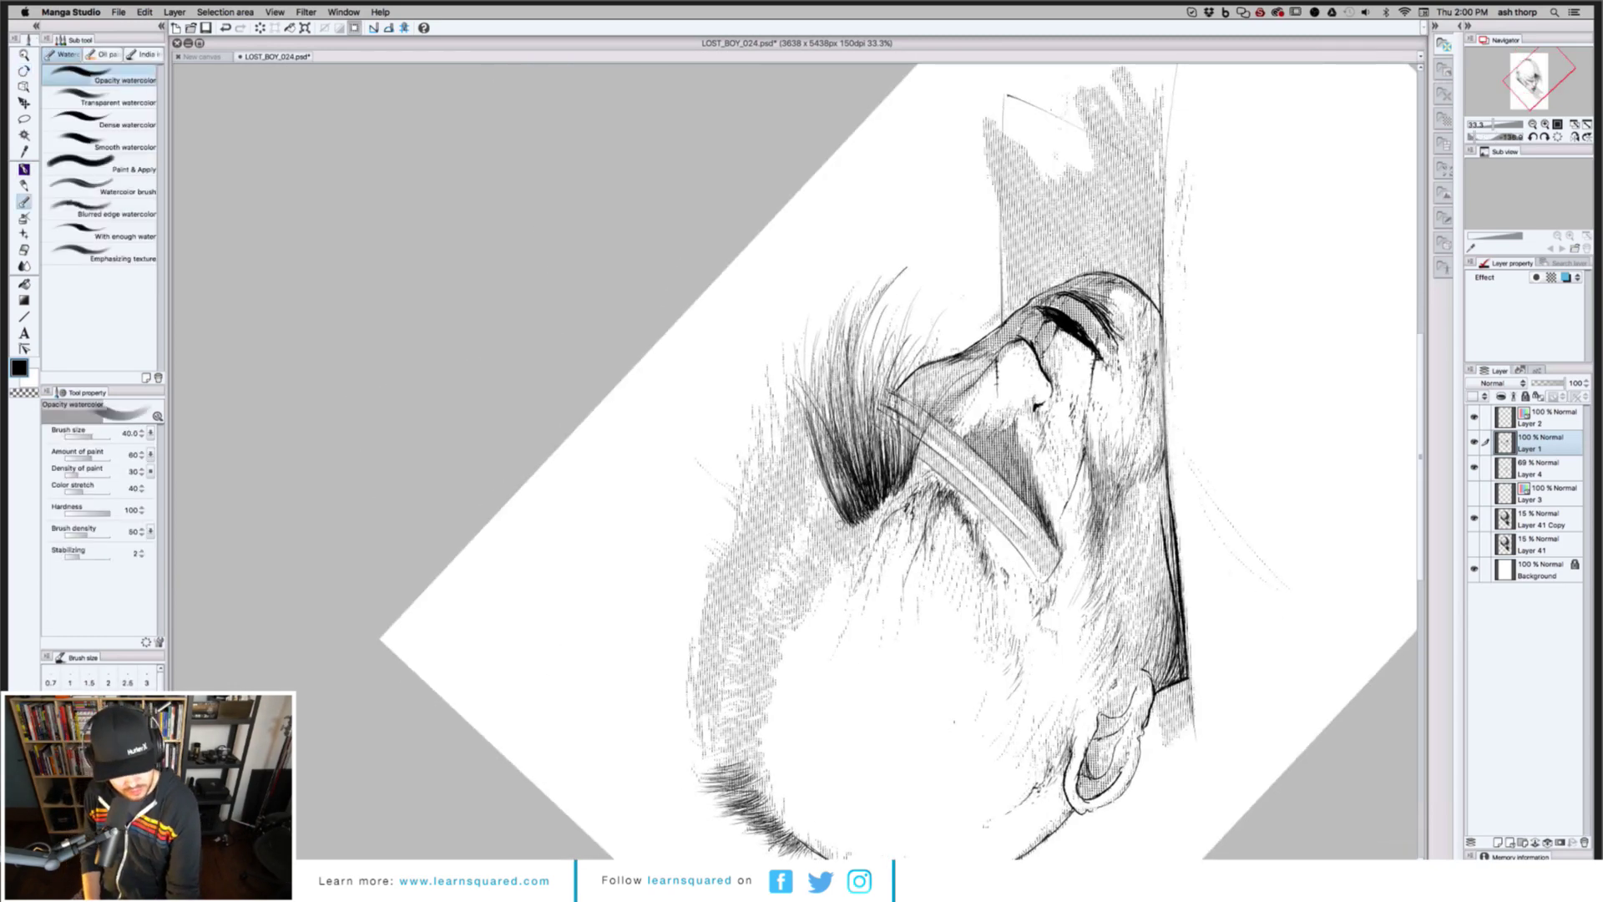
{"action": "key", "text": "p"}
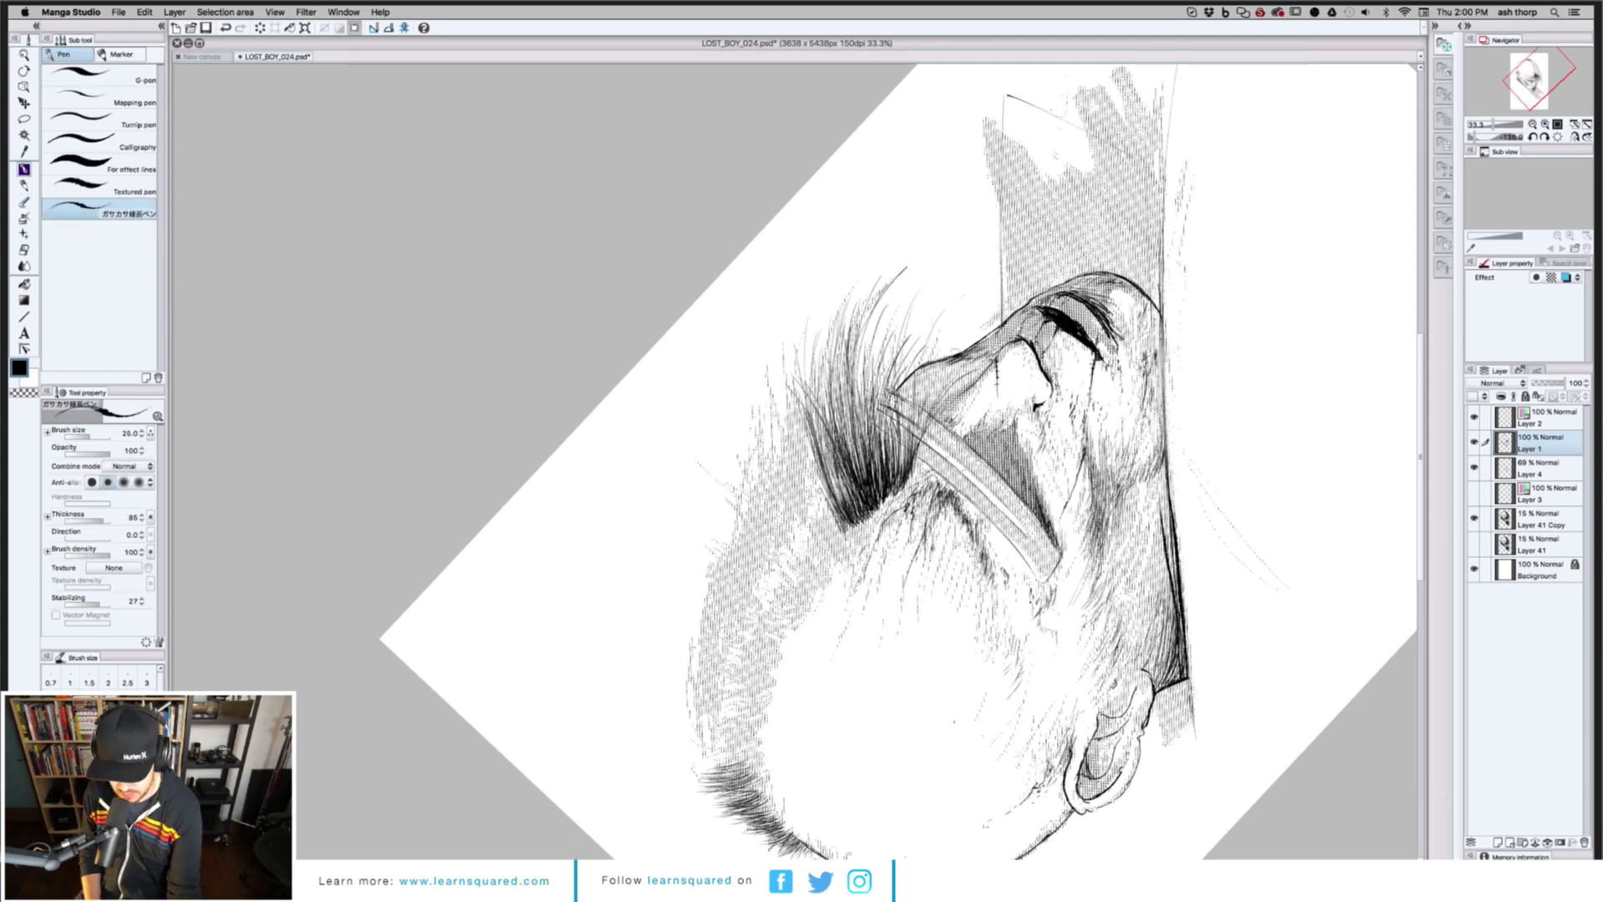
{"action": "left_click_drag", "start_coordinate": [839, 525], "coordinate": [808, 448]}
{"action": "left_click_drag", "start_coordinate": [838, 514], "coordinate": [811, 465]}
{"action": "left_click_drag", "start_coordinate": [811, 461], "coordinate": [805, 437]}
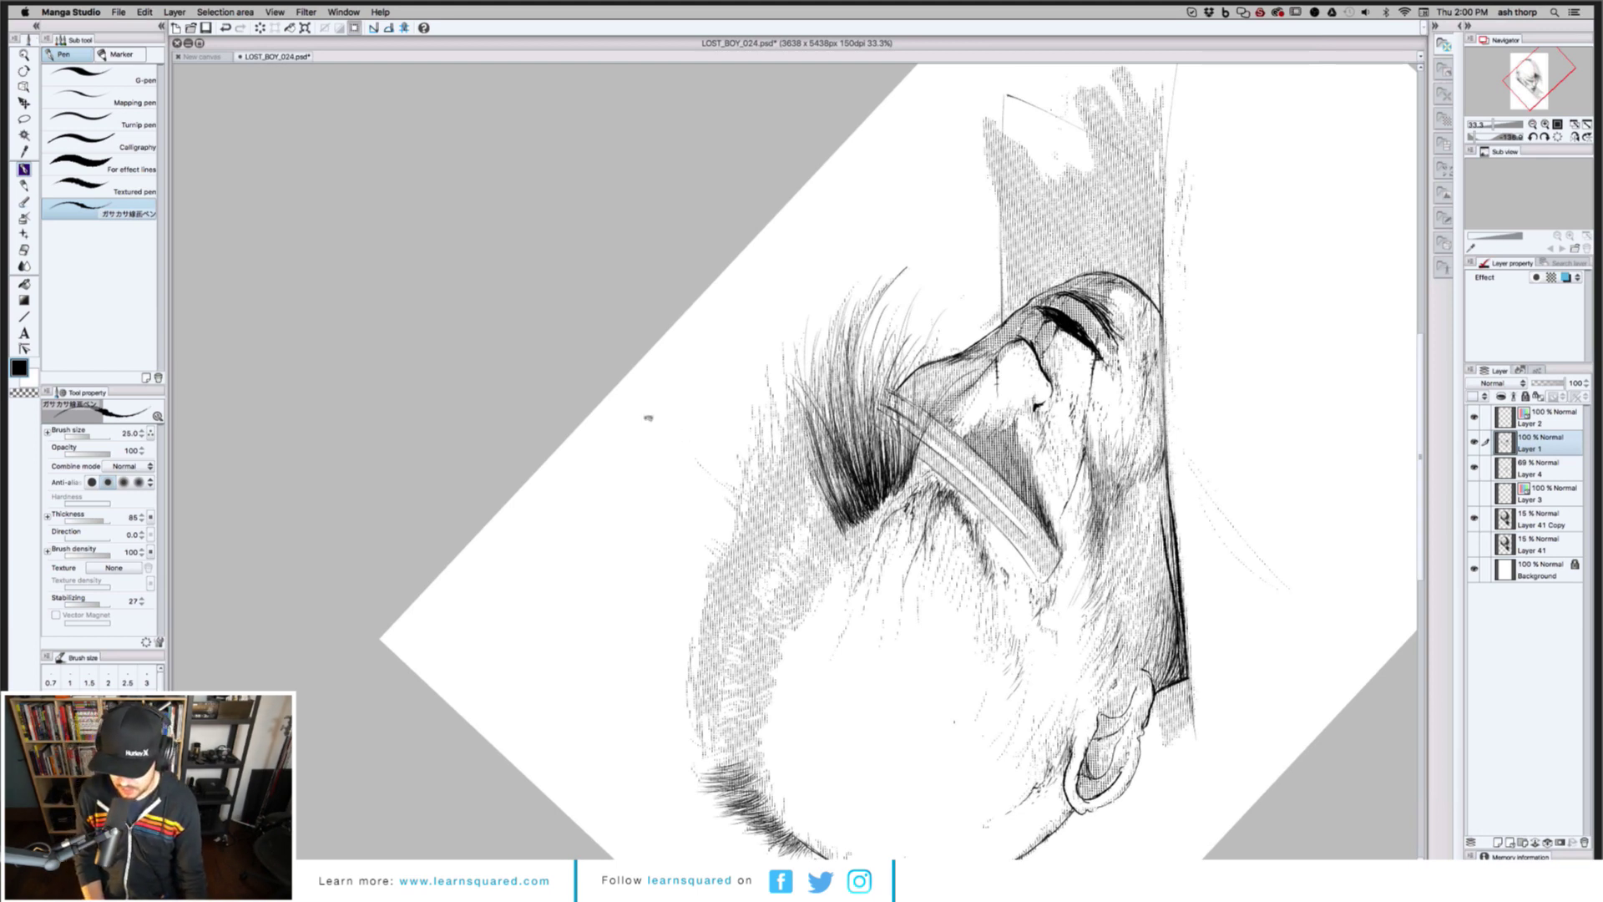
{"action": "key", "text": "r"}
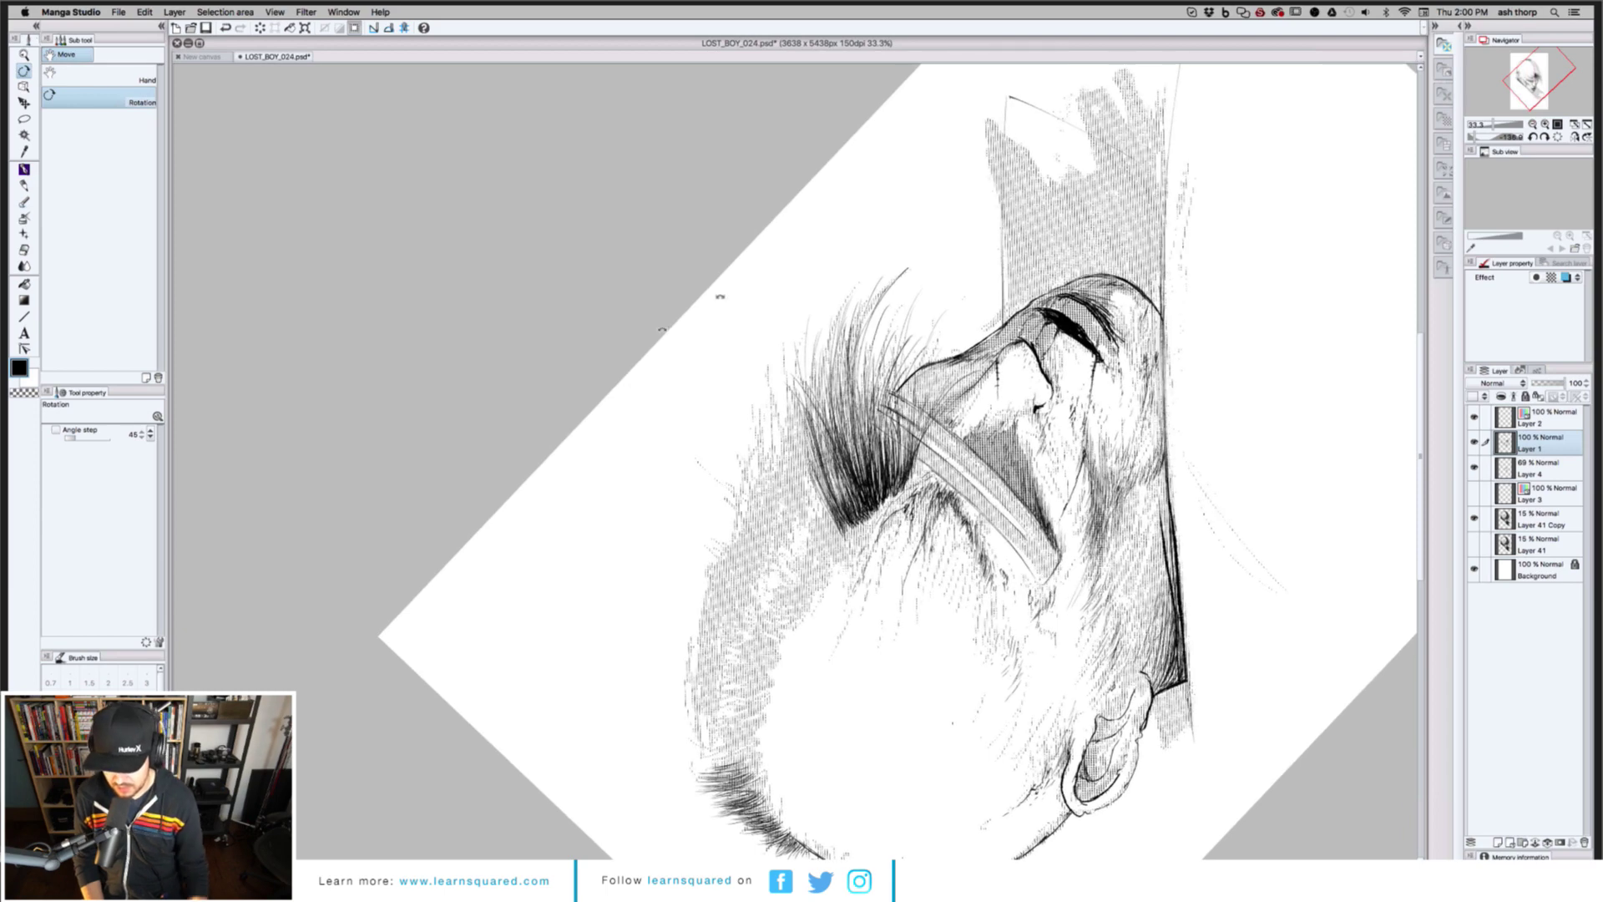
{"action": "left_click_drag", "start_coordinate": [667, 324], "coordinate": [780, 305]}
{"action": "key", "text": "ctrl+@"}
{"action": "key", "text": "p"}
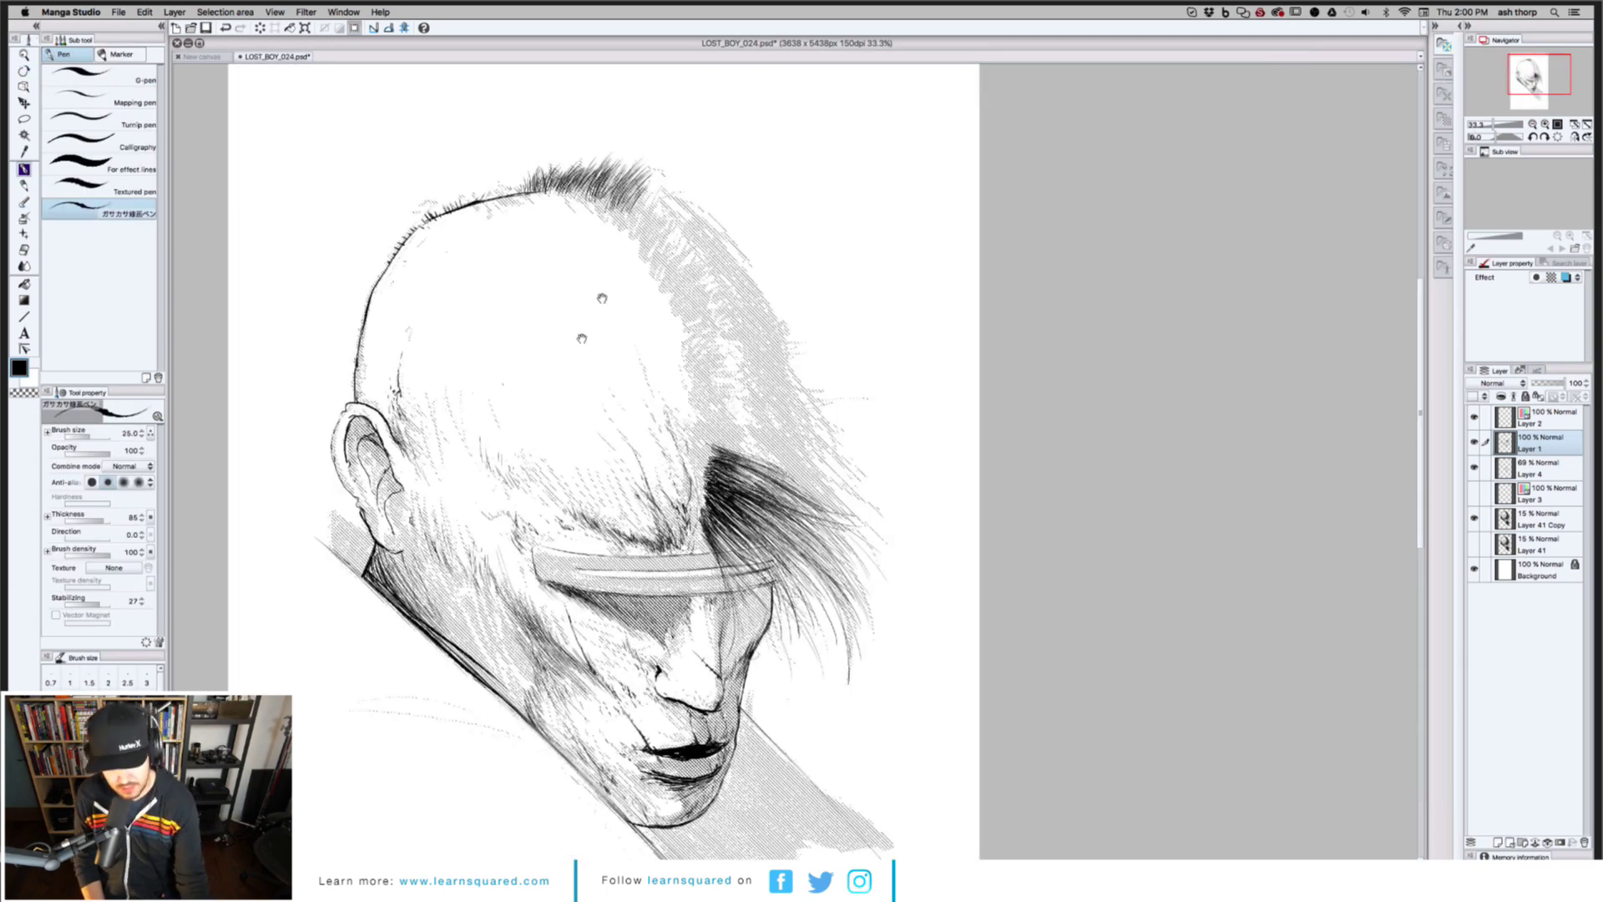
Add short pen strokes to the cheek fold, the corner of the mouth and the skin just below the earlobe
{"action": "left_click_drag", "start_coordinate": [584, 335], "coordinate": [606, 292]}
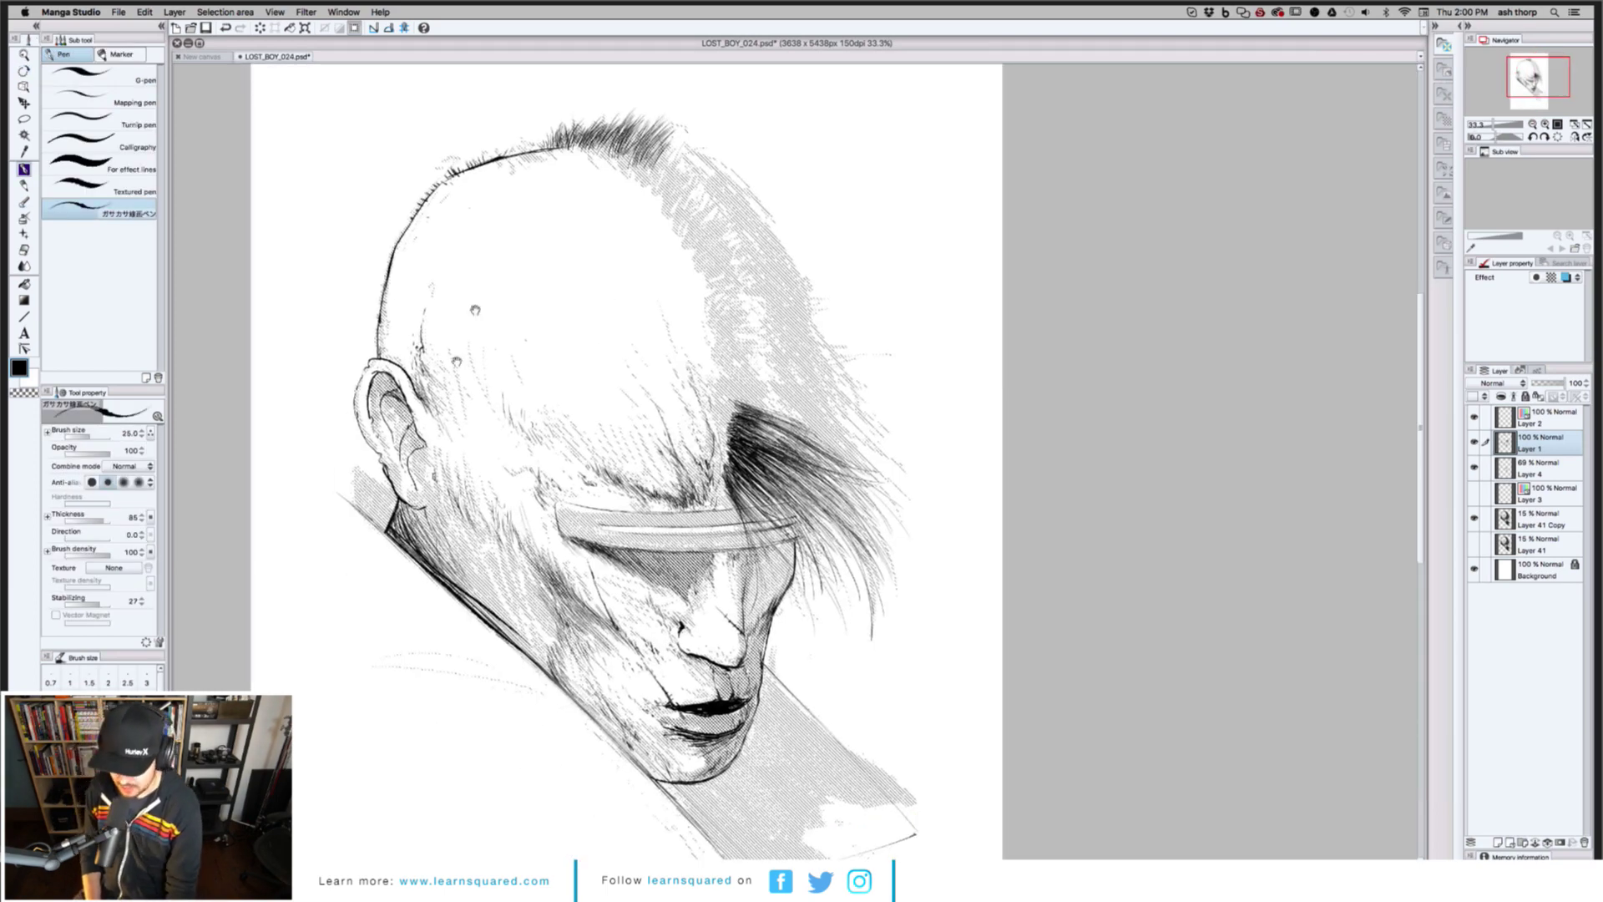
{"action": "mouse_move", "coordinate": [476, 310]}
{"action": "left_mouse_down"}
{"action": "mouse_move", "coordinate": [604, 216]}
{"action": "mouse_move", "coordinate": [595, 248]}
{"action": "left_mouse_up"}
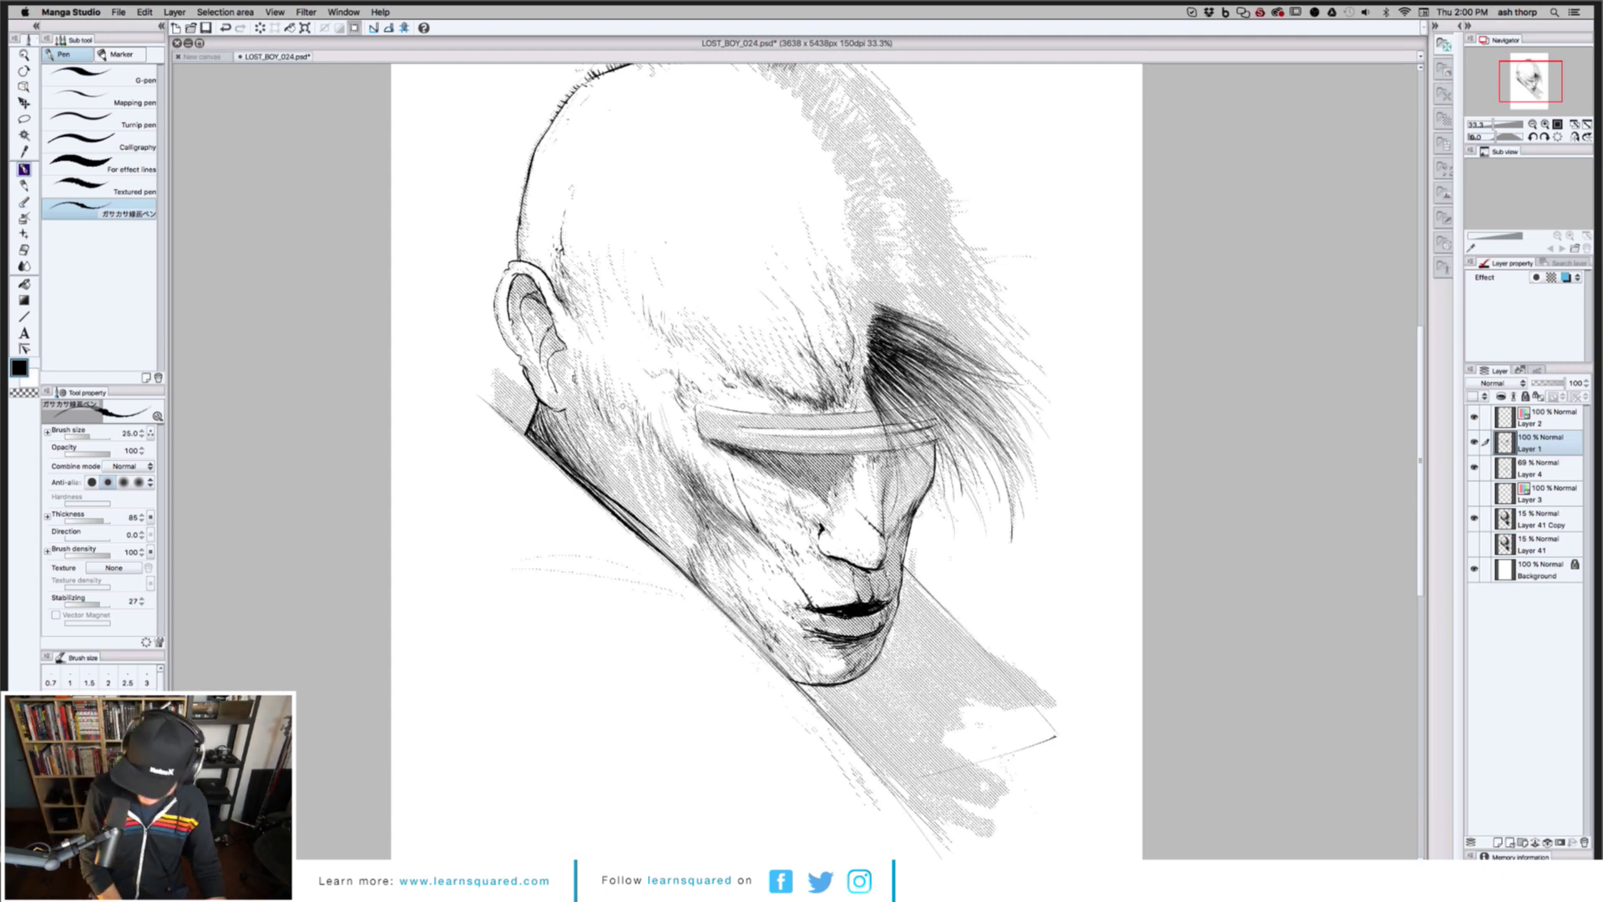
{"action": "left_click_drag", "start_coordinate": [622, 424], "coordinate": [622, 433]}
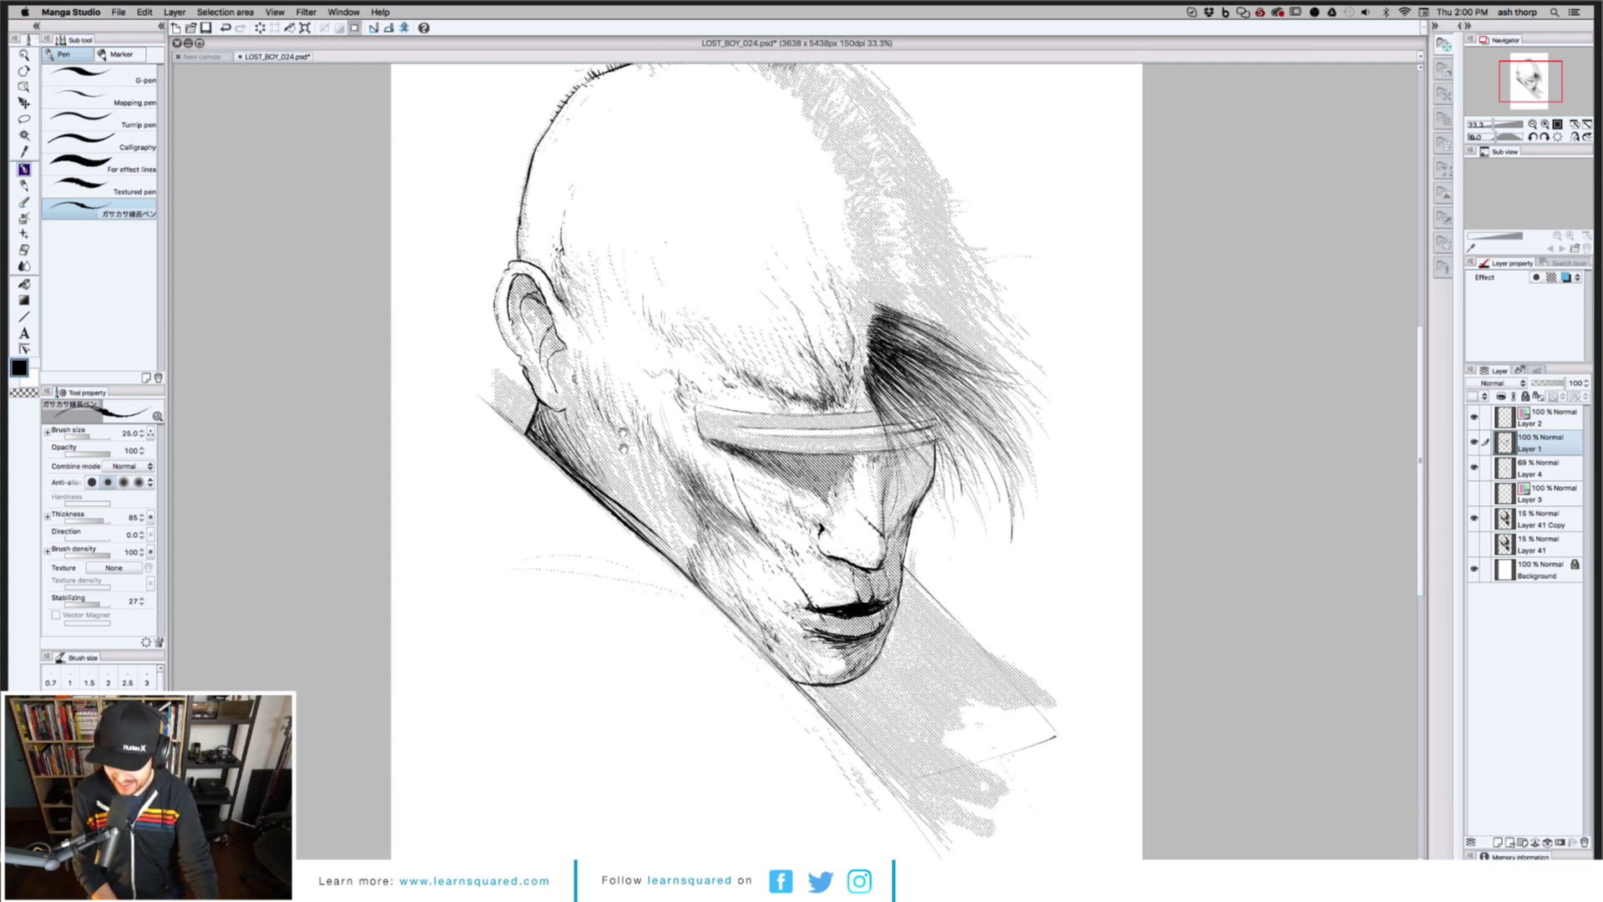
{"action": "scroll", "coordinate": [625, 449], "scroll_direction": "up", "scroll_amount": 3}
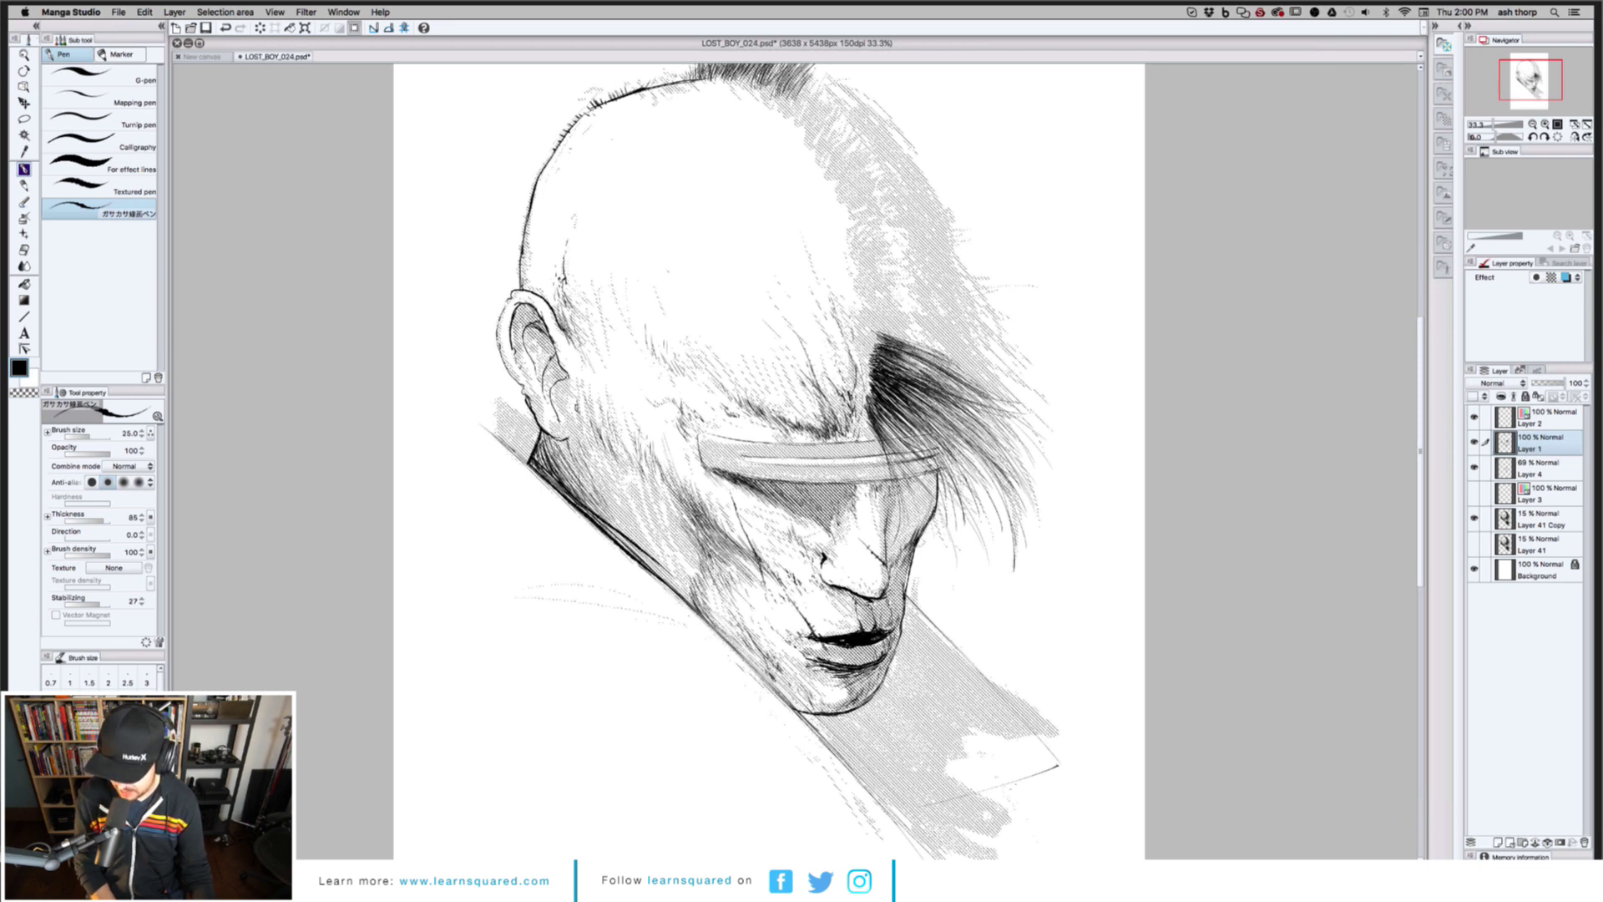
{"action": "left_click_drag", "start_coordinate": [763, 588], "coordinate": [771, 621]}
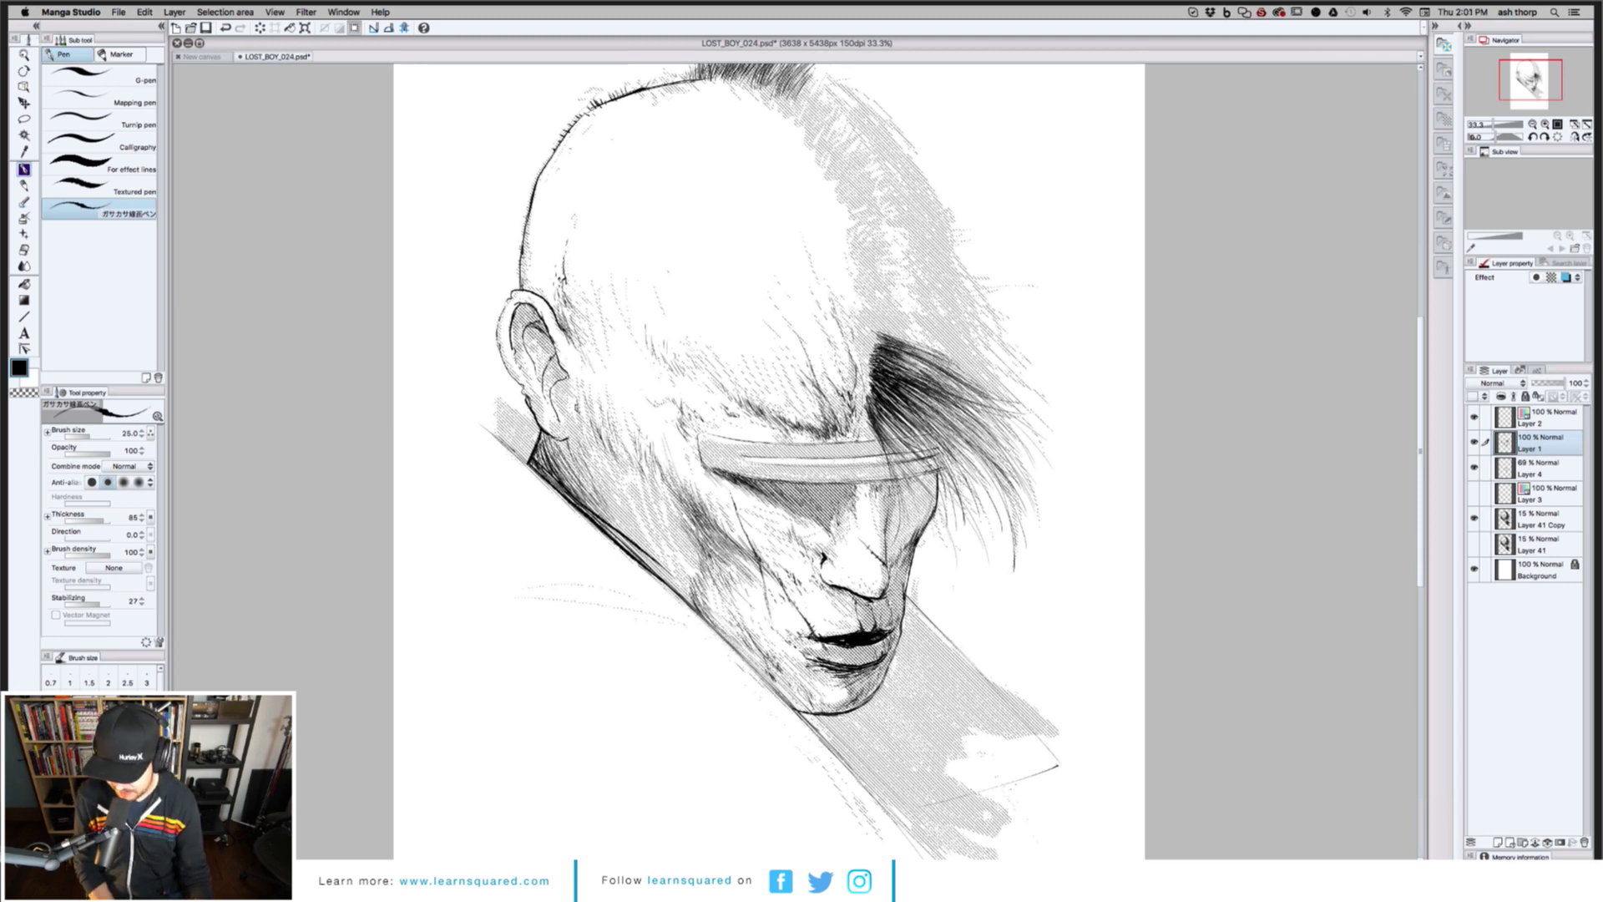
{"action": "left_click_drag", "start_coordinate": [808, 625], "coordinate": [816, 641]}
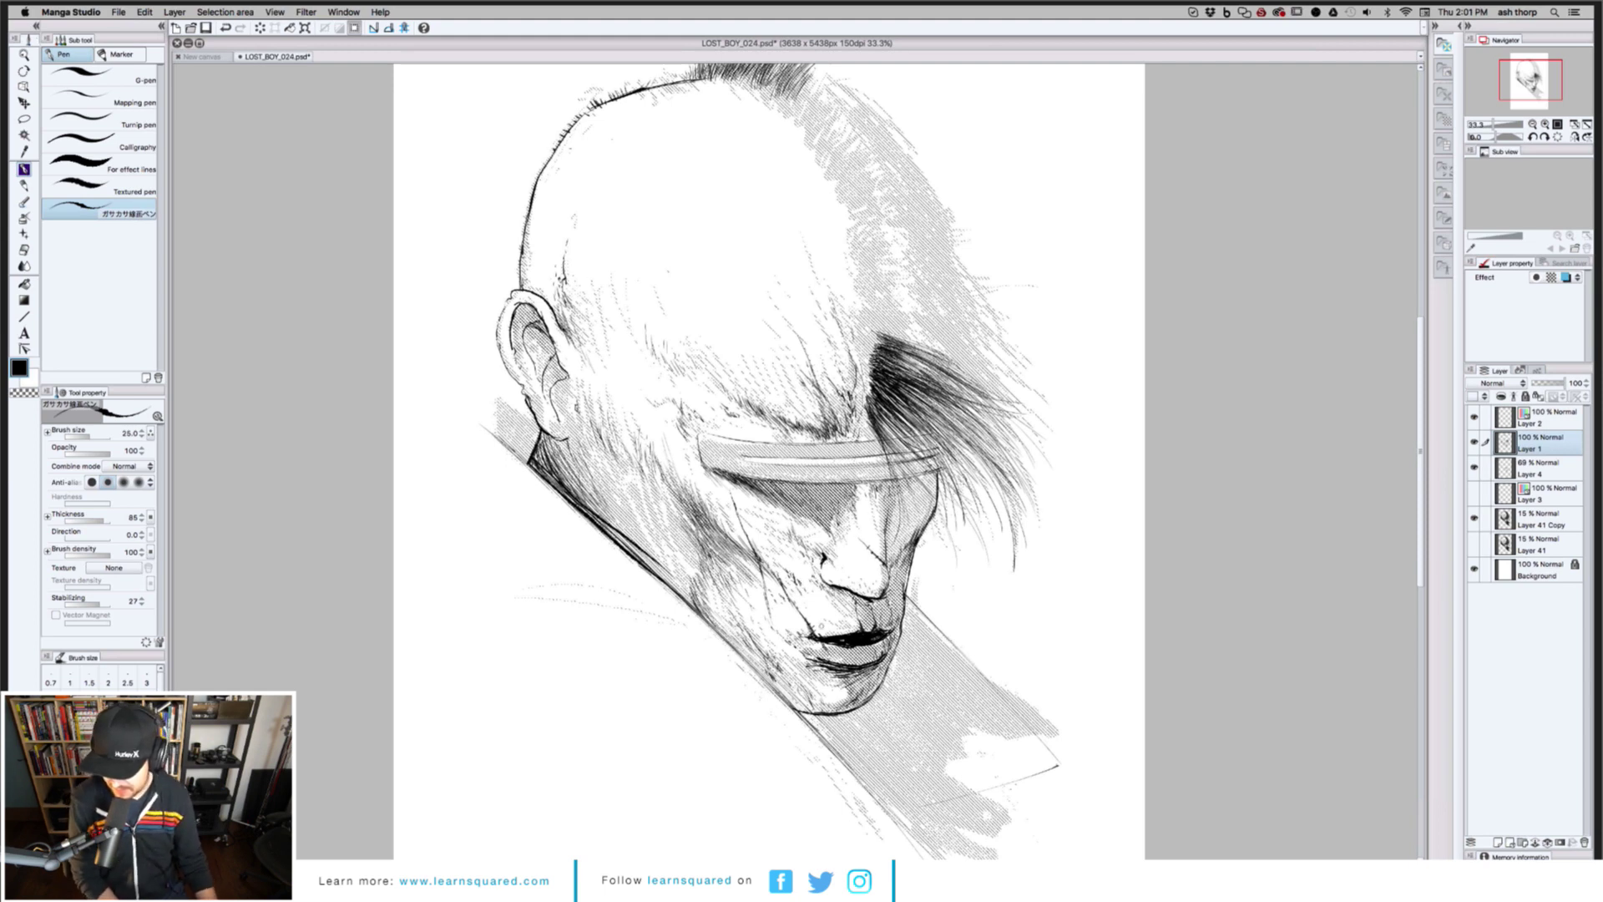
{"action": "left_click_drag", "start_coordinate": [572, 417], "coordinate": [575, 429]}
{"action": "left_click_drag", "start_coordinate": [582, 443], "coordinate": [587, 449]}
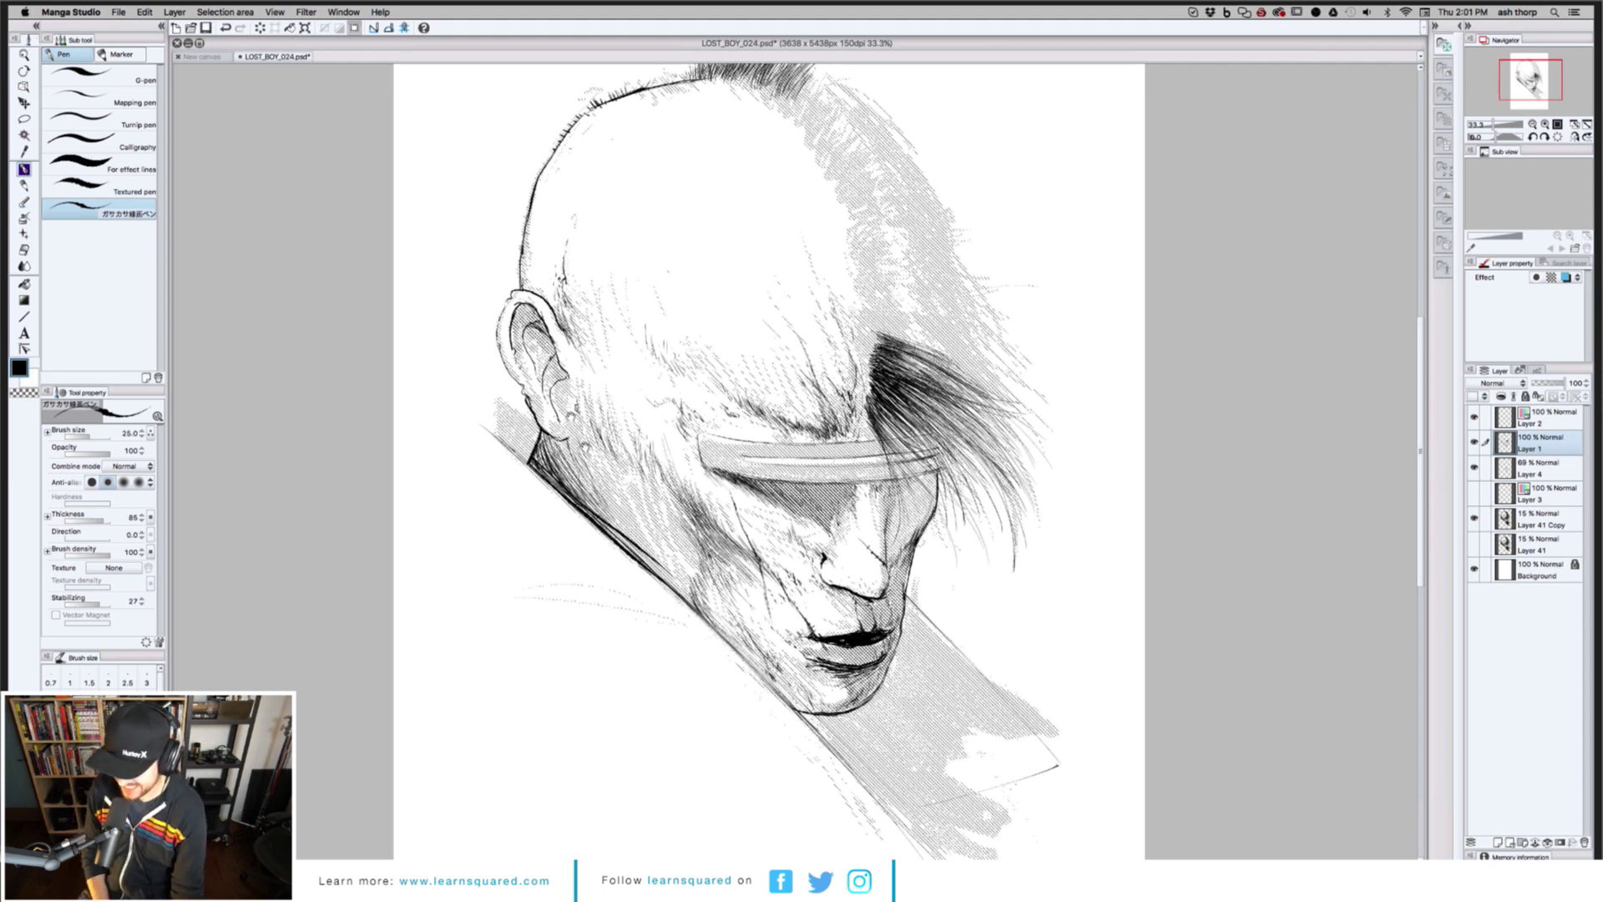
Try to extend the thin broken contour line inside the back of the skull up toward the crown hair tuft
{"action": "scroll", "coordinate": [769, 462], "scroll_direction": "up", "scroll_amount": 2}
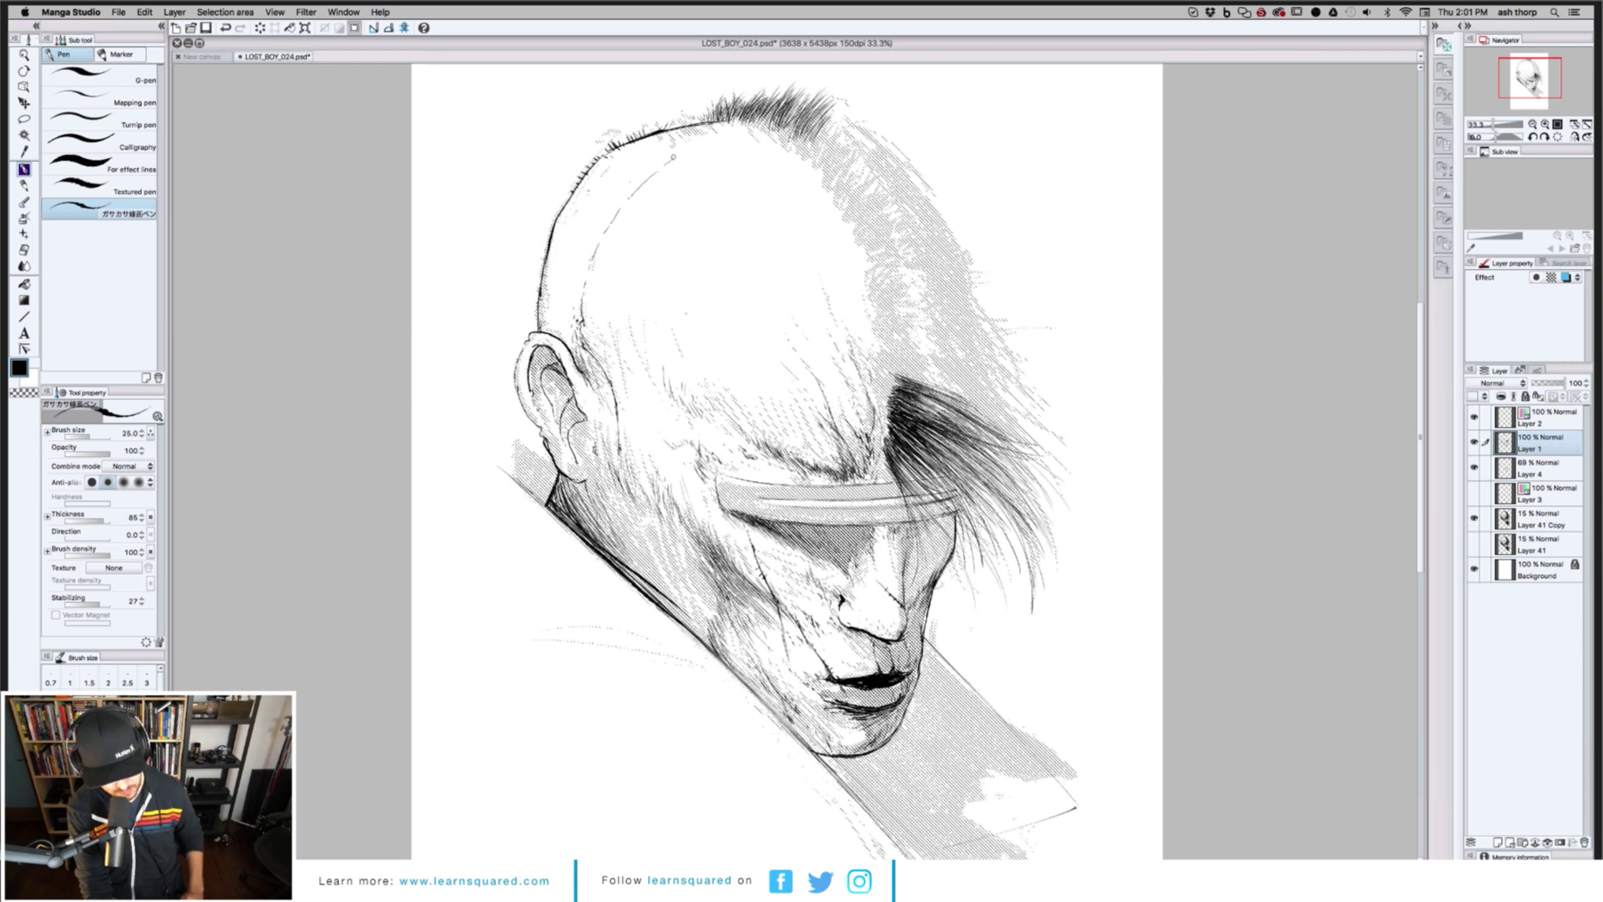
{"action": "left_click_drag", "start_coordinate": [669, 160], "coordinate": [711, 136]}
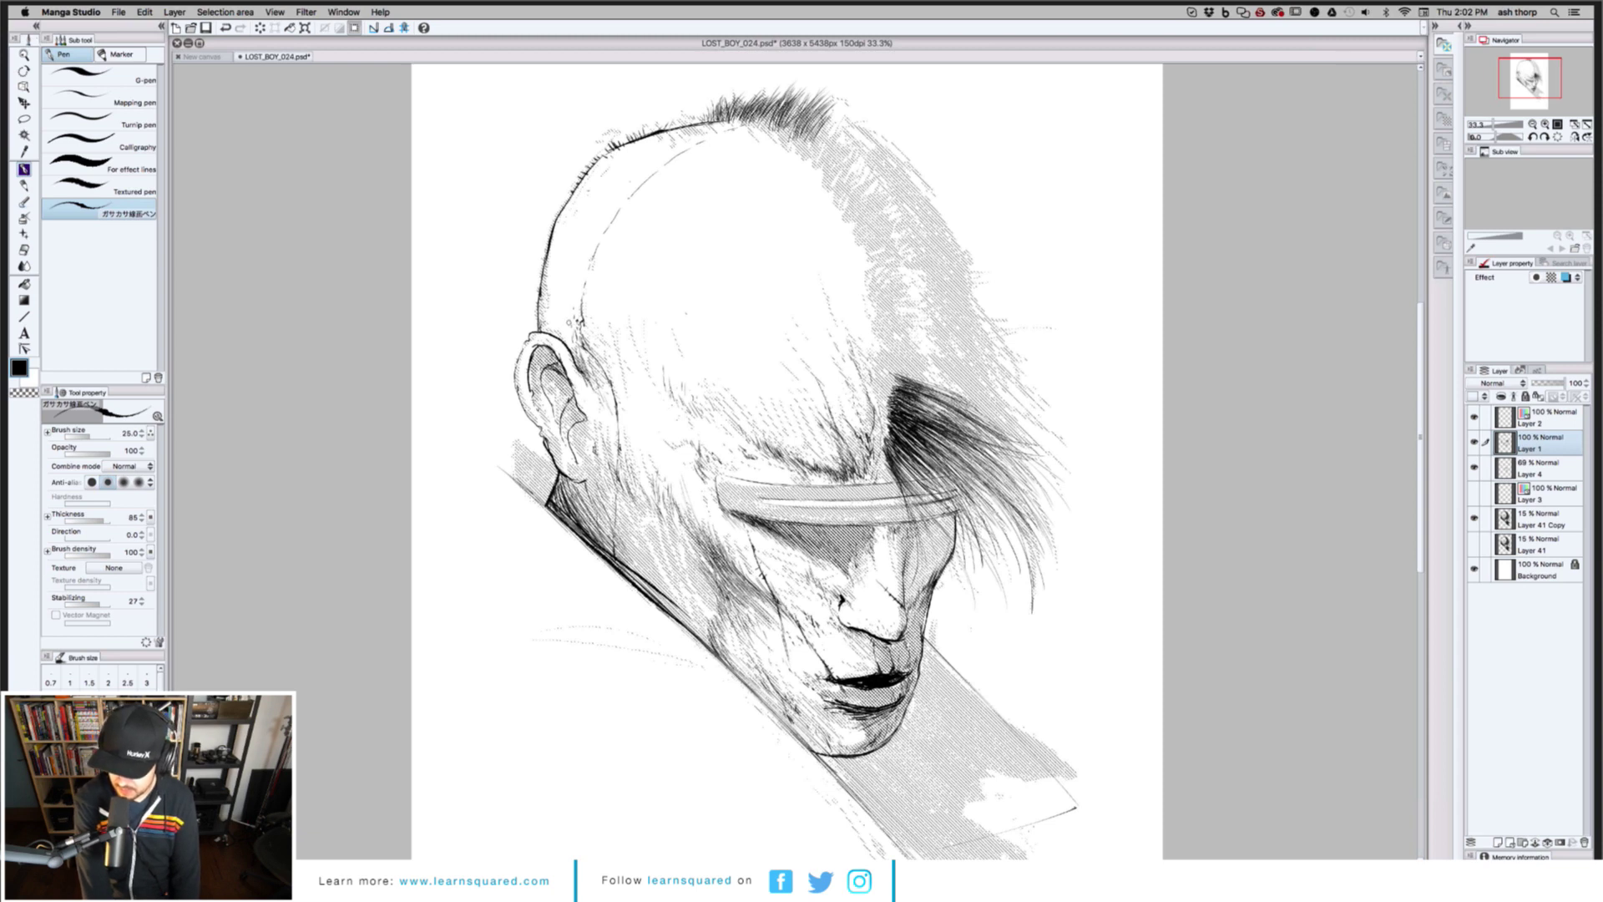
{"action": "key", "text": "e"}
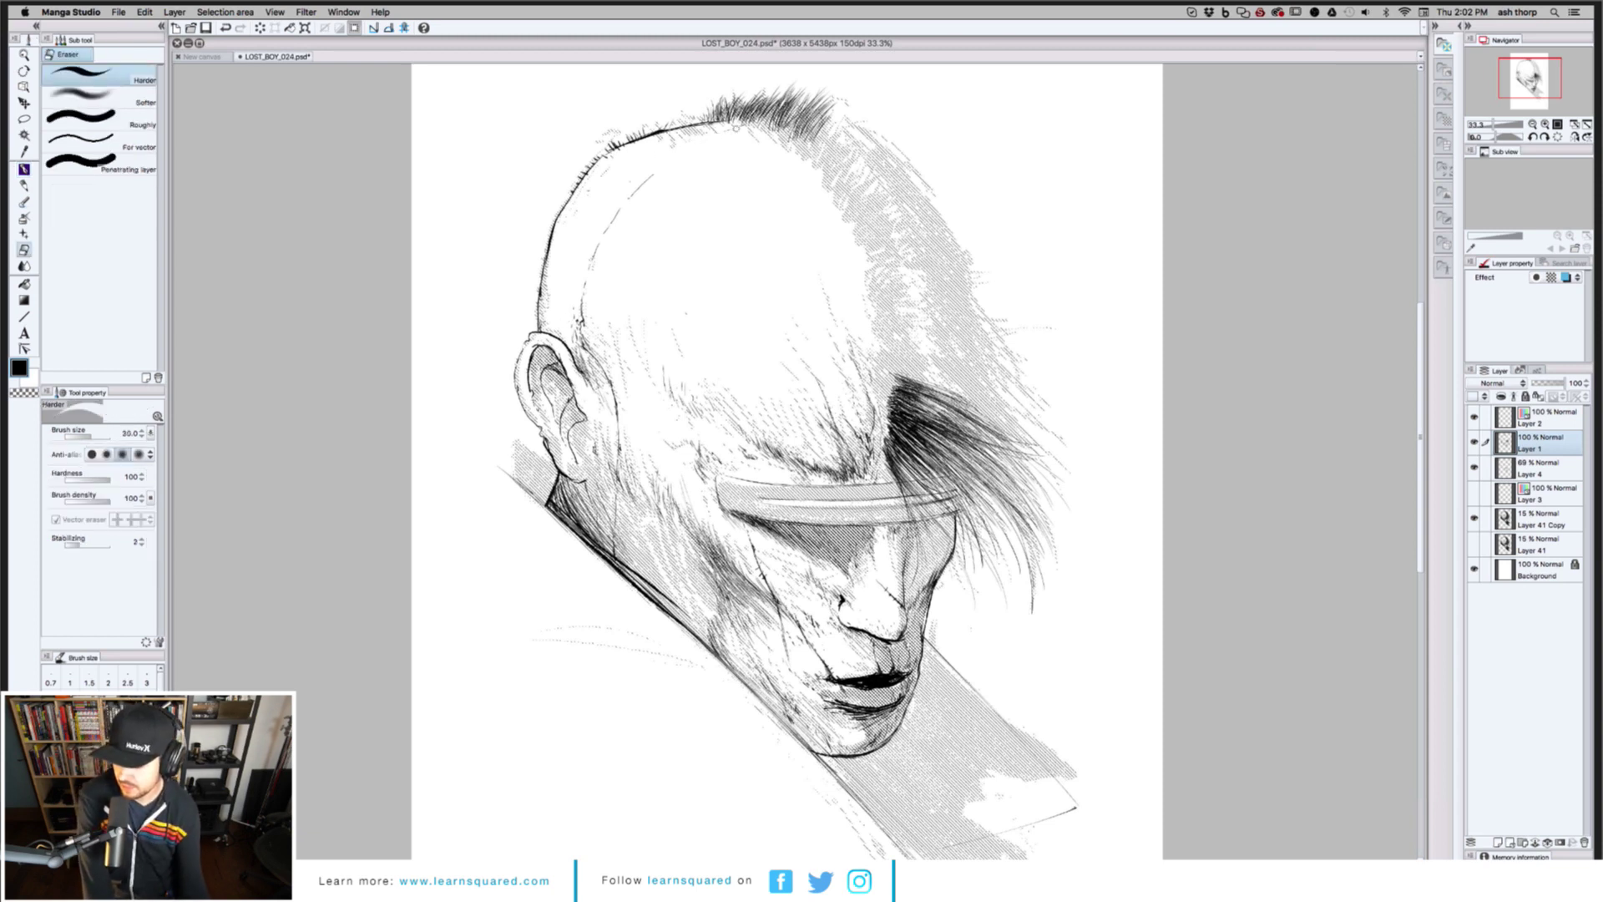
{"action": "key", "text": "b"}
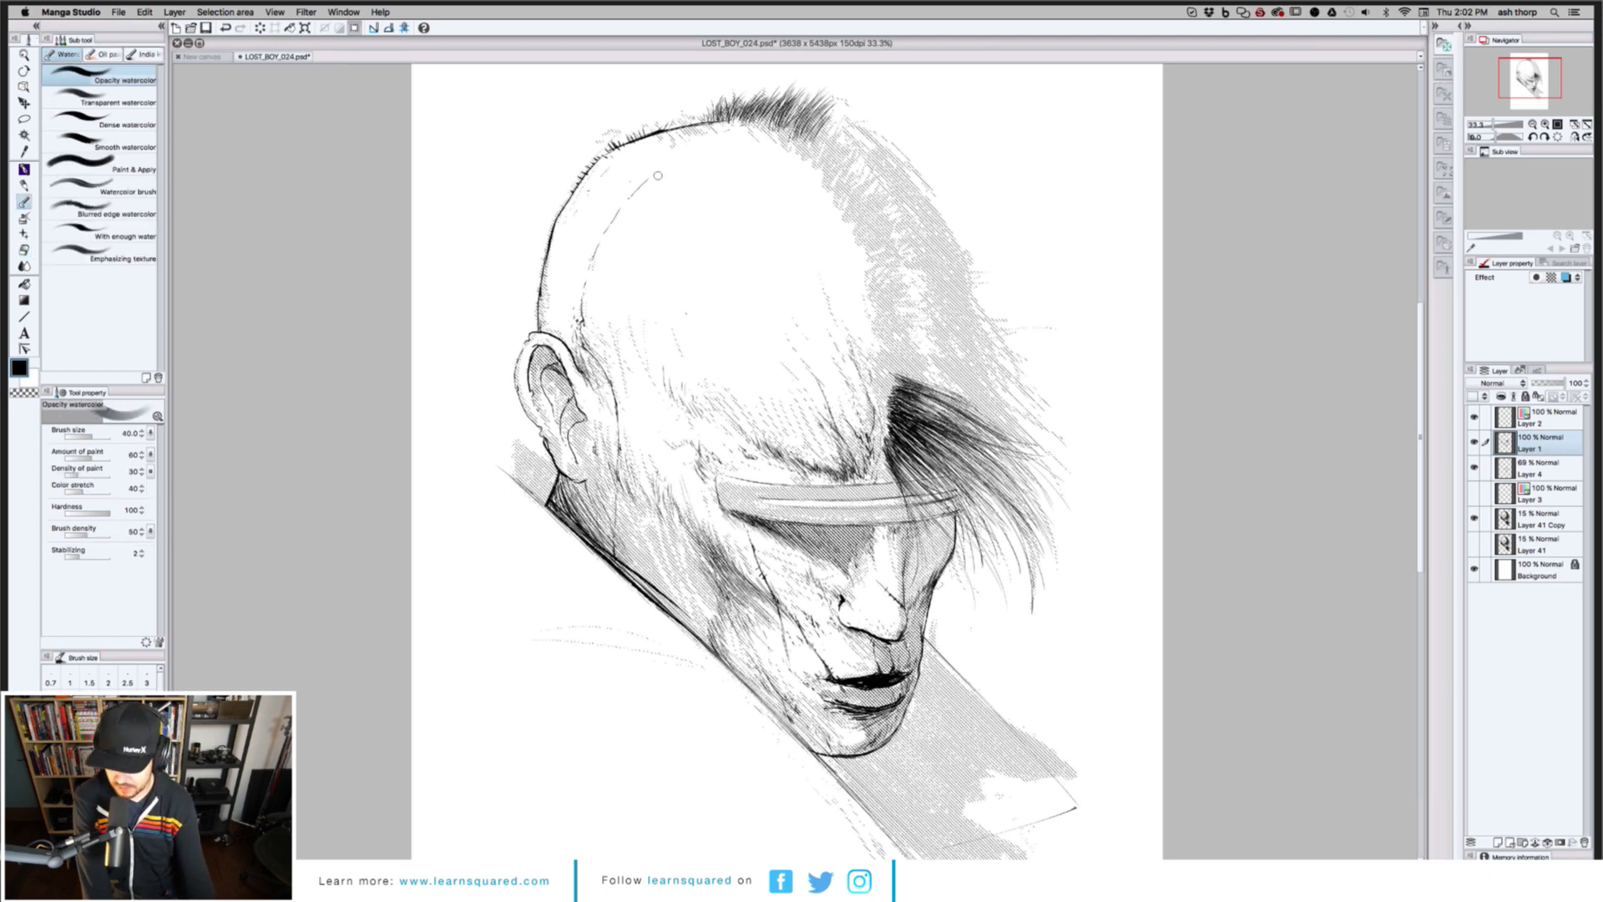
{"action": "key", "text": "p"}
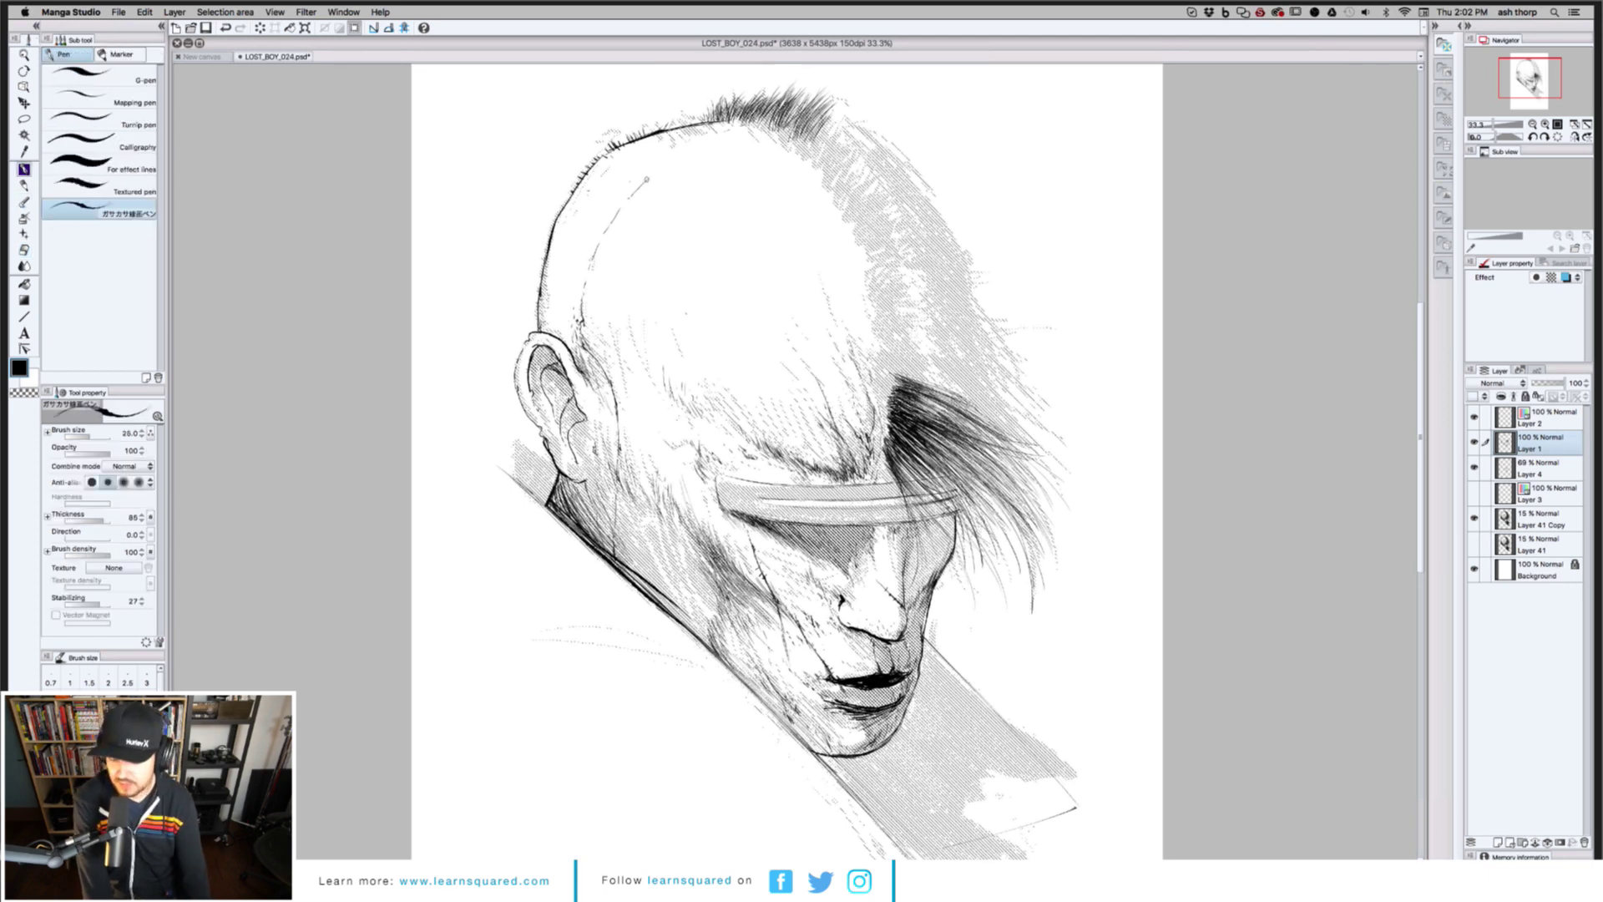
{"action": "left_click_drag", "start_coordinate": [647, 179], "coordinate": [744, 134]}
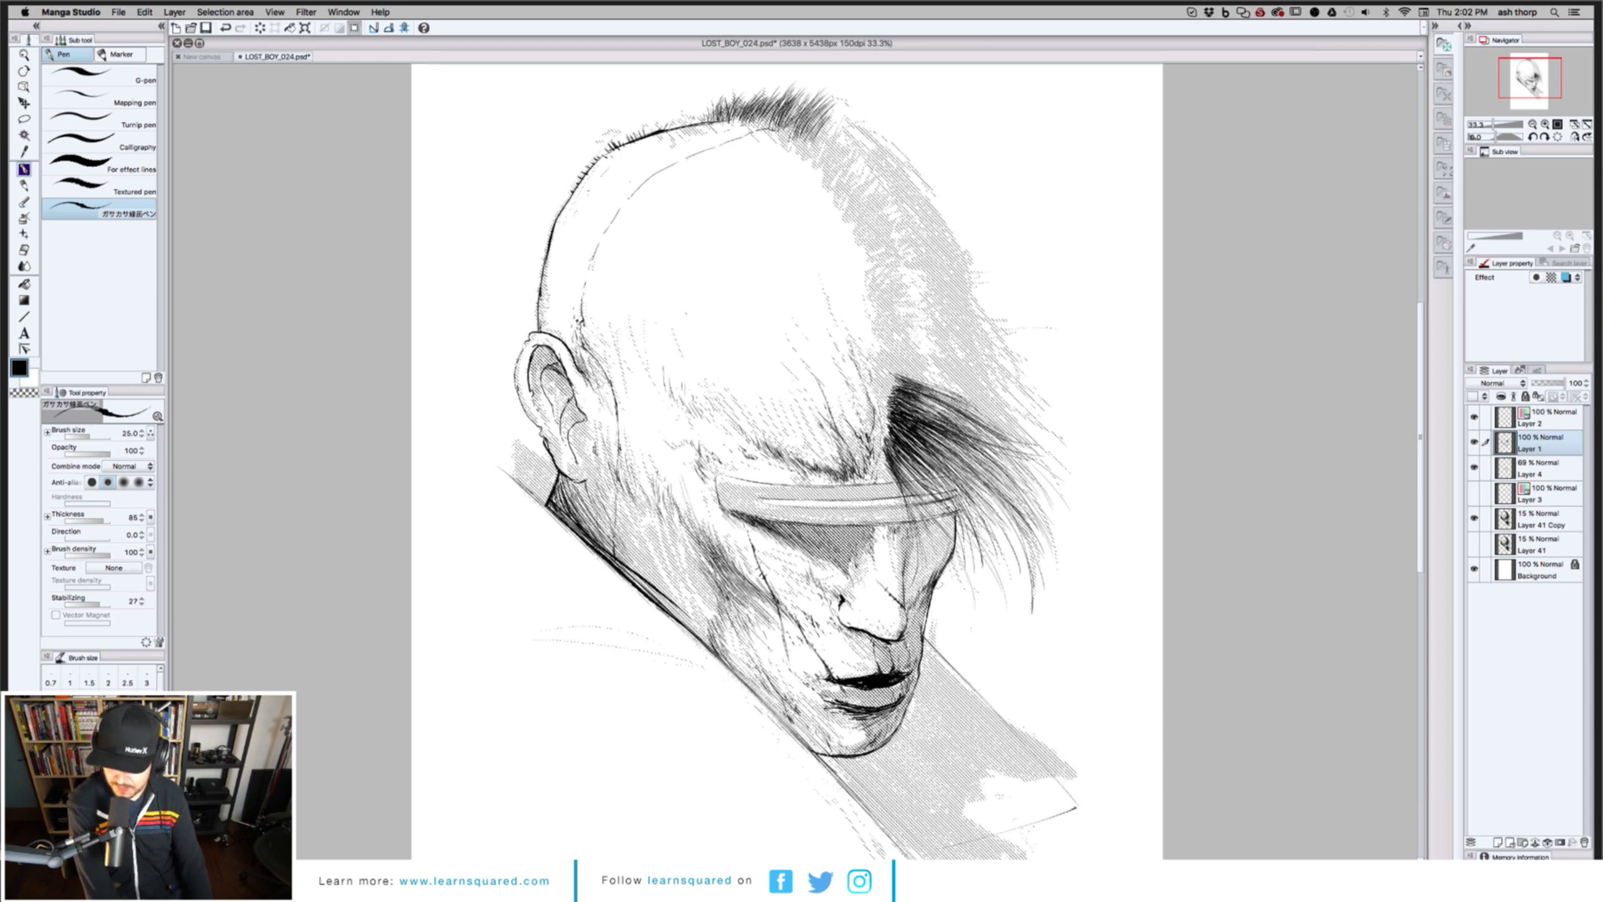
Erase the upper end of the inner skull contour and redraw it as a fine line reaching the crown hair tuft
{"action": "key", "text": "e"}
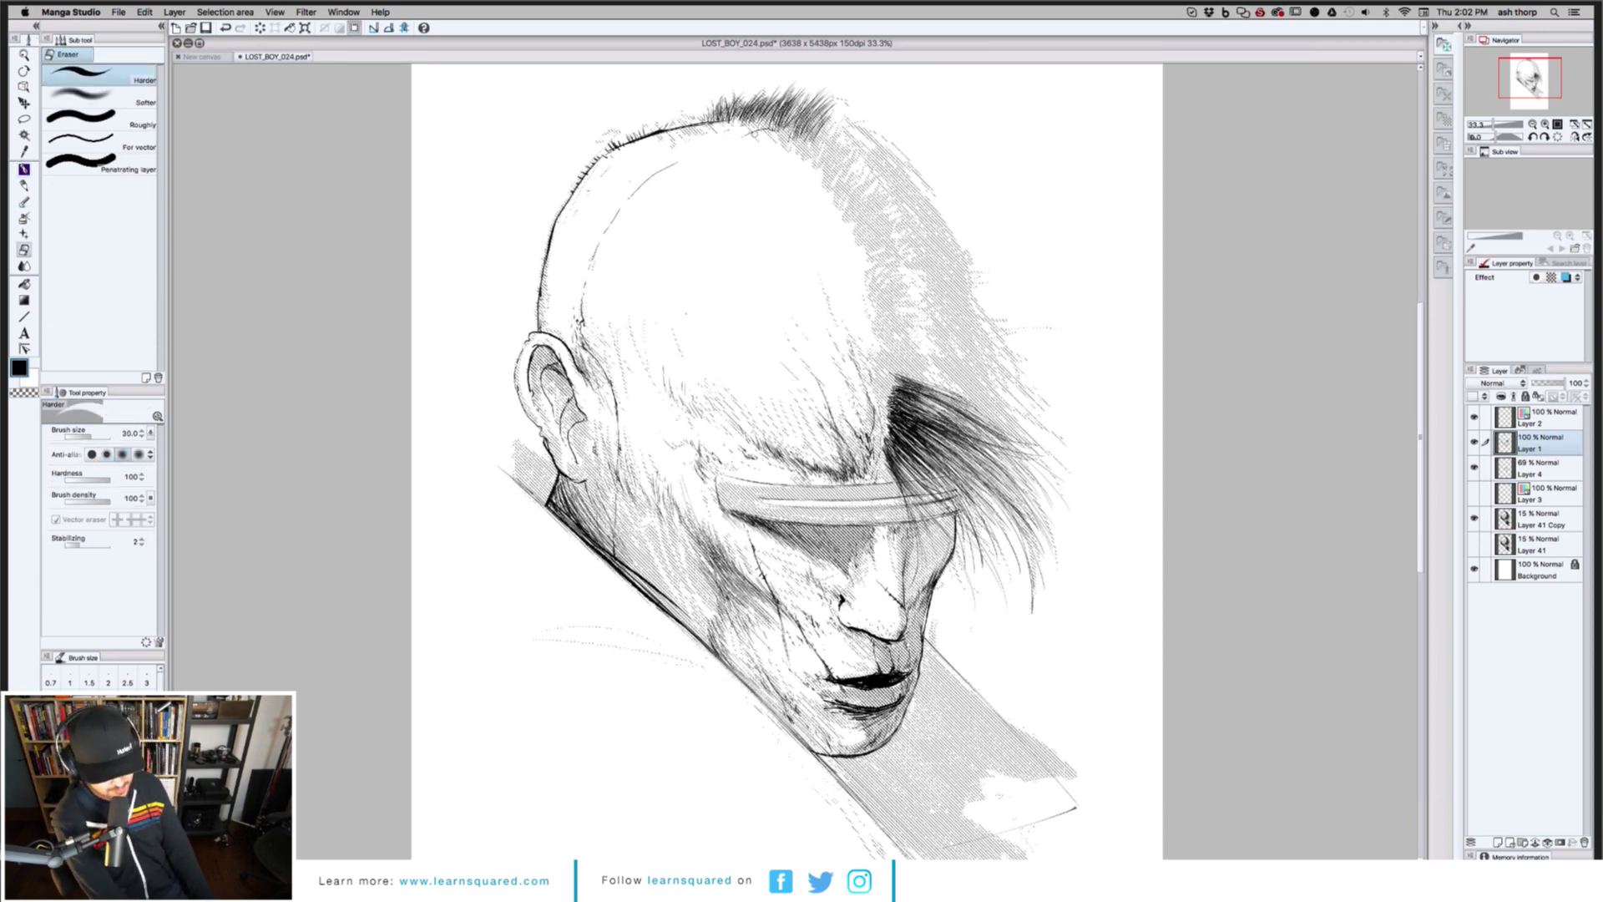
{"action": "left_click_drag", "start_coordinate": [670, 161], "coordinate": [654, 173]}
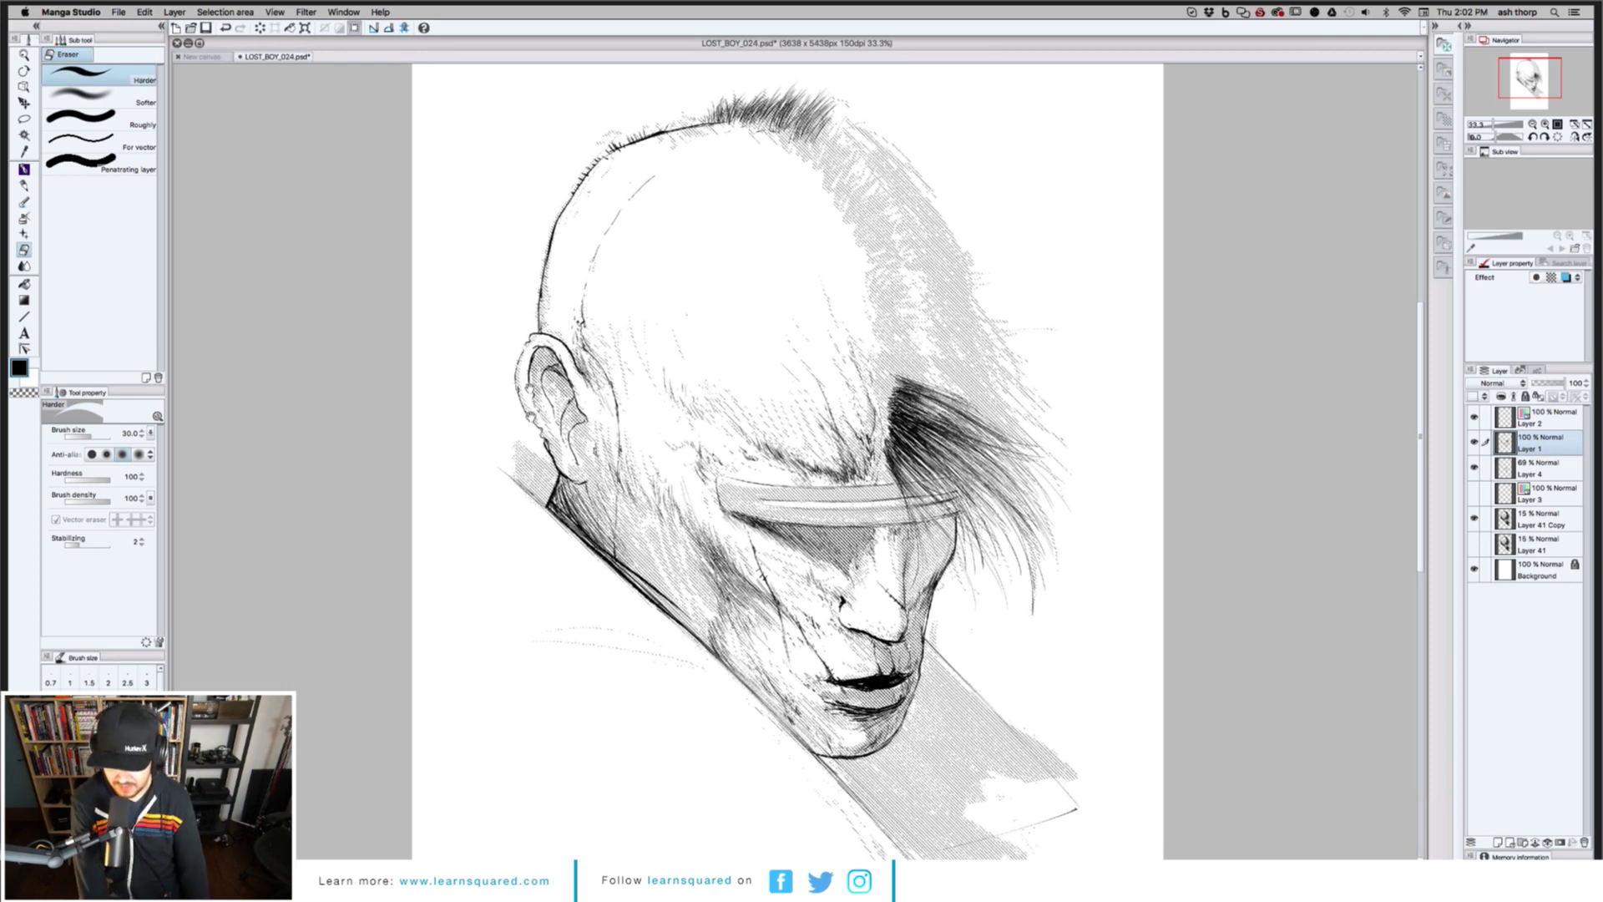
{"action": "scroll", "coordinate": [531, 417], "scroll_direction": "up", "scroll_amount": 3}
{"action": "scroll", "coordinate": [527, 437], "scroll_direction": "up", "scroll_amount": 1}
{"action": "key", "text": "p"}
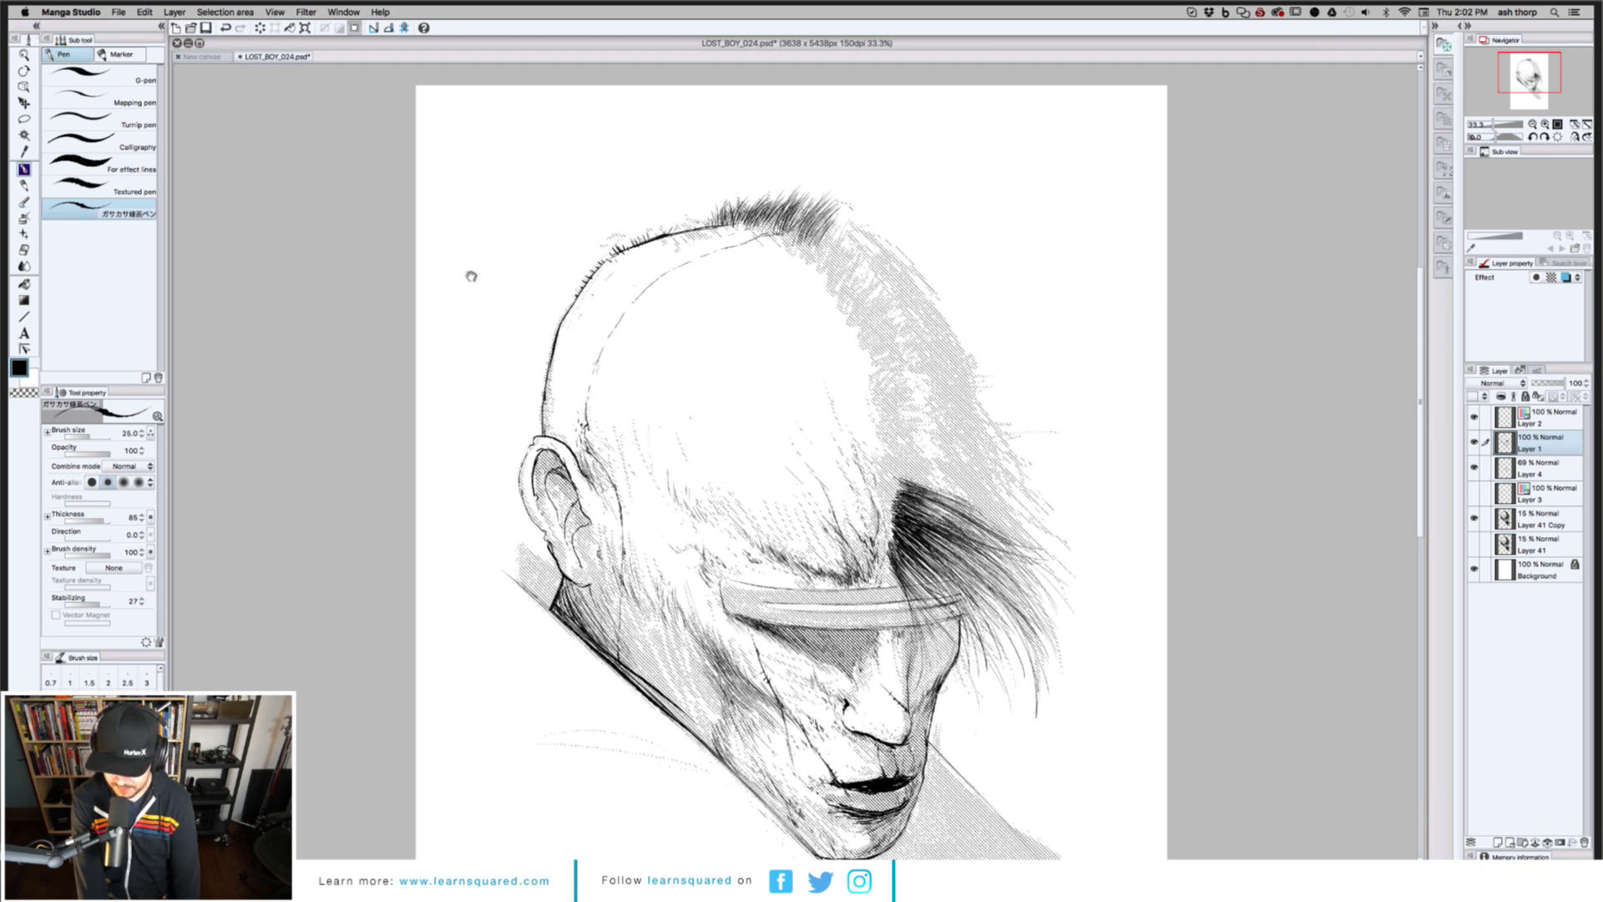
{"action": "scroll", "coordinate": [471, 275], "scroll_direction": "down", "scroll_amount": 3}
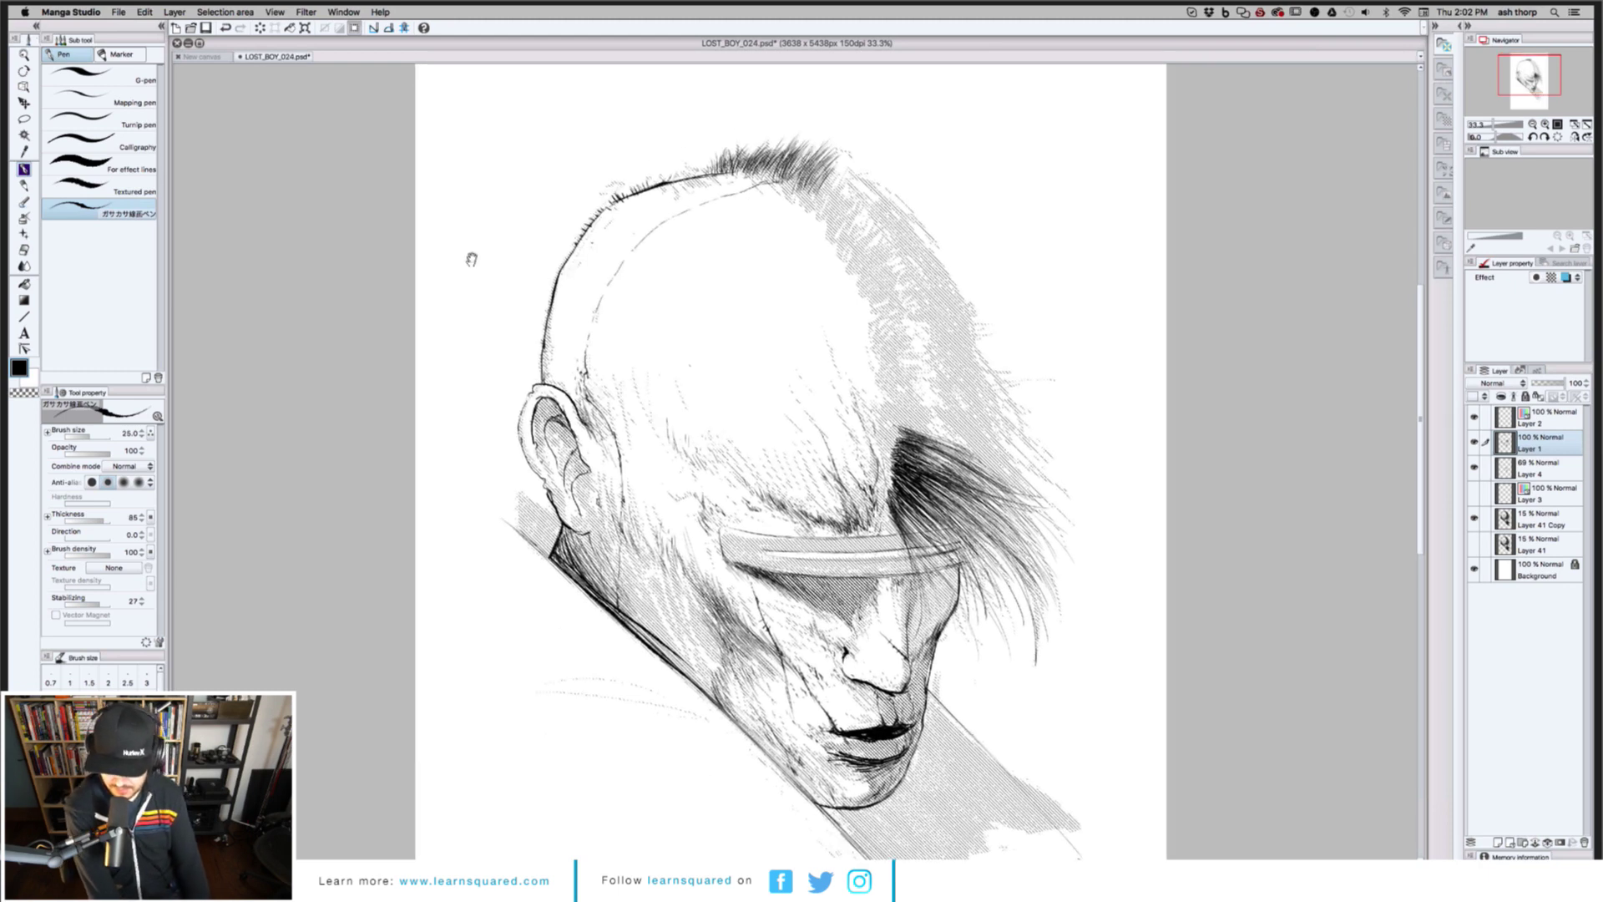
{"action": "scroll", "coordinate": [493, 276], "scroll_direction": "down", "scroll_amount": 1}
{"action": "scroll", "coordinate": [507, 276], "scroll_direction": "down", "scroll_amount": 2}
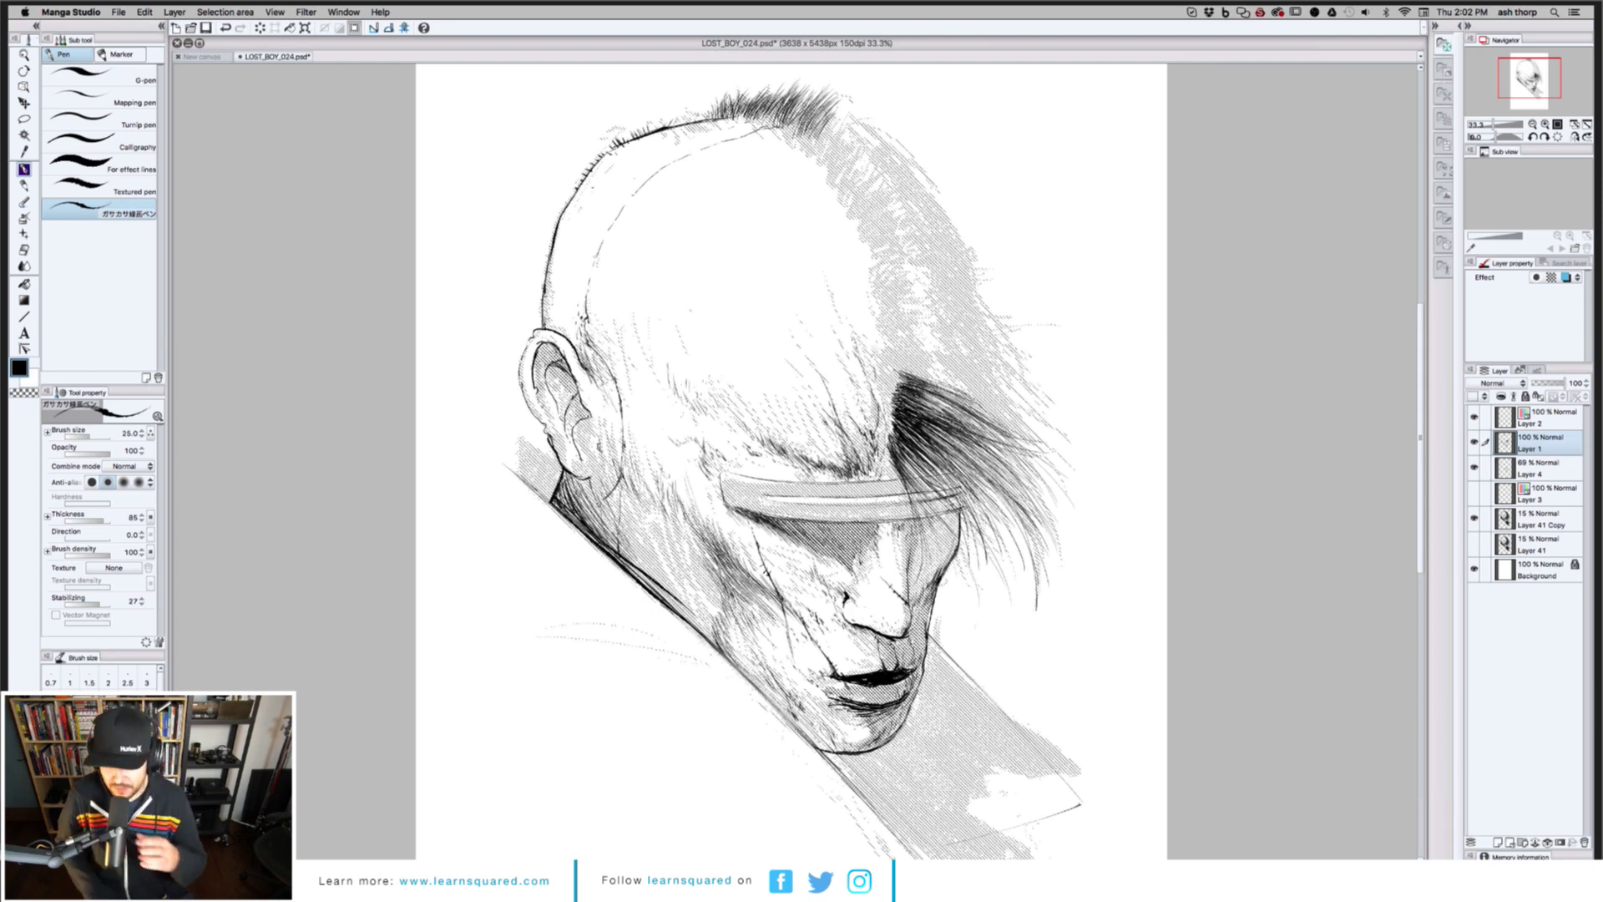
{"action": "key", "text": "e"}
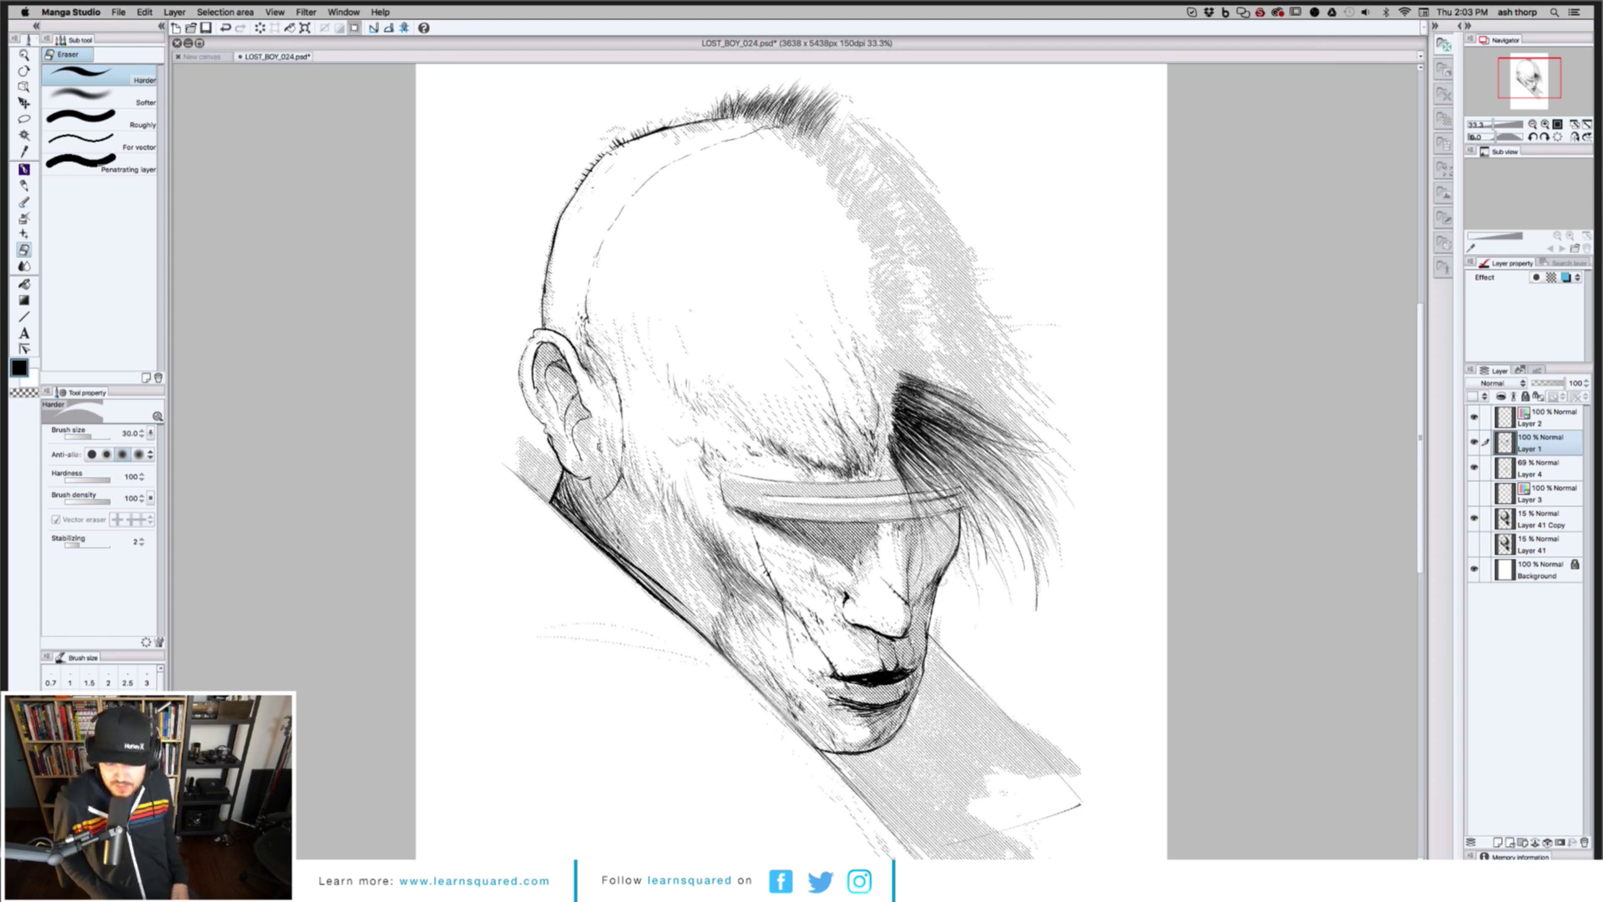
{"action": "key", "text": "b"}
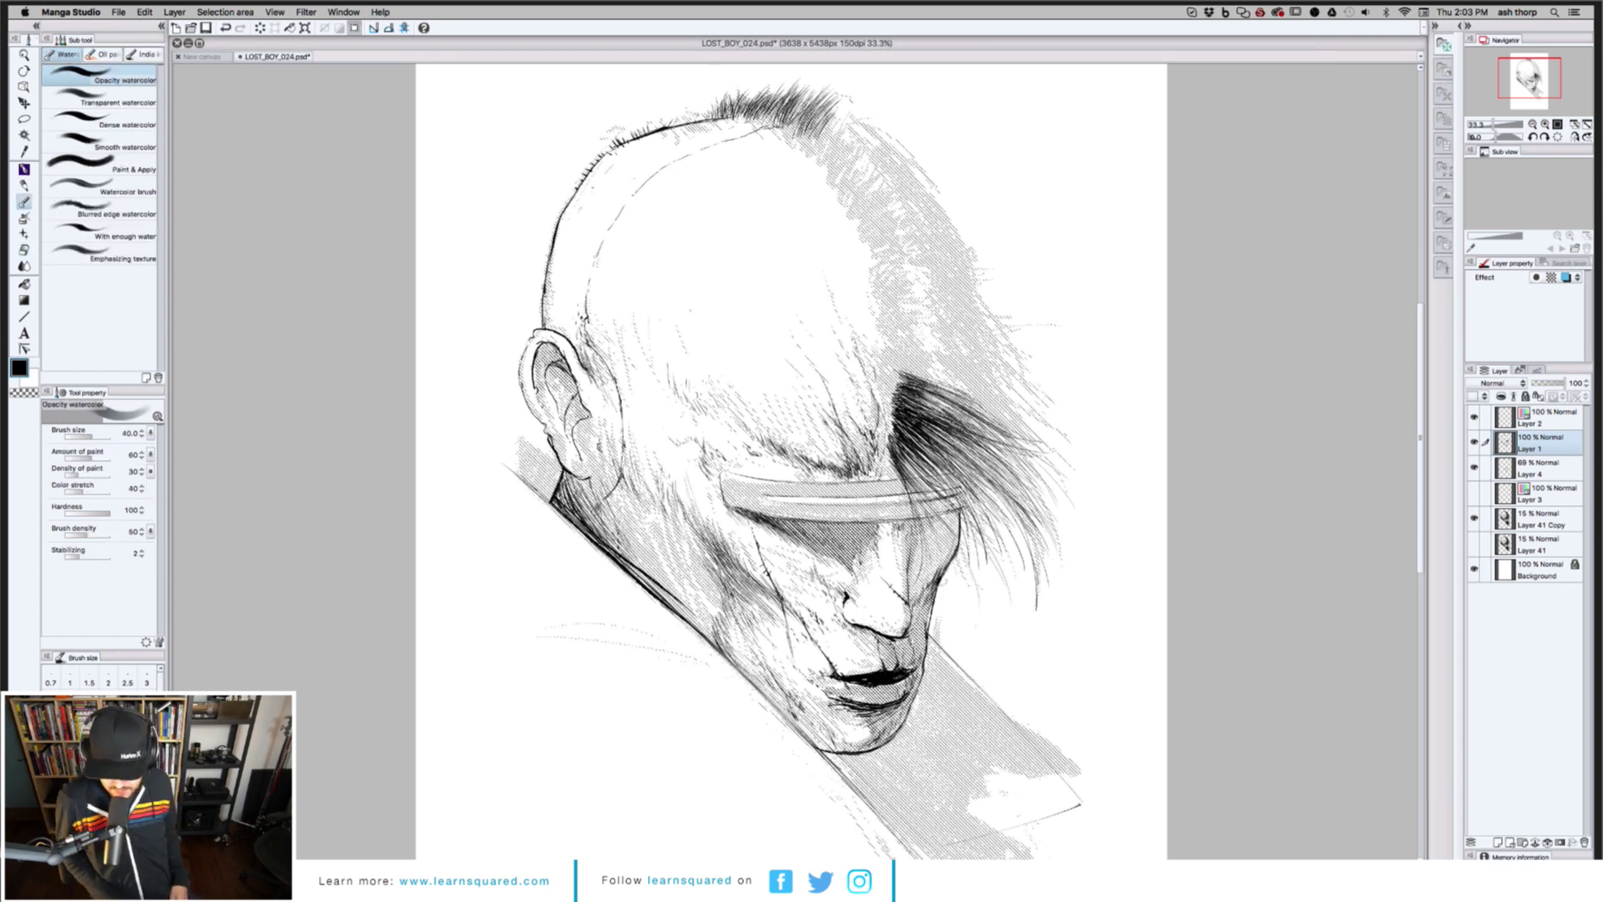
{"action": "key", "text": "p"}
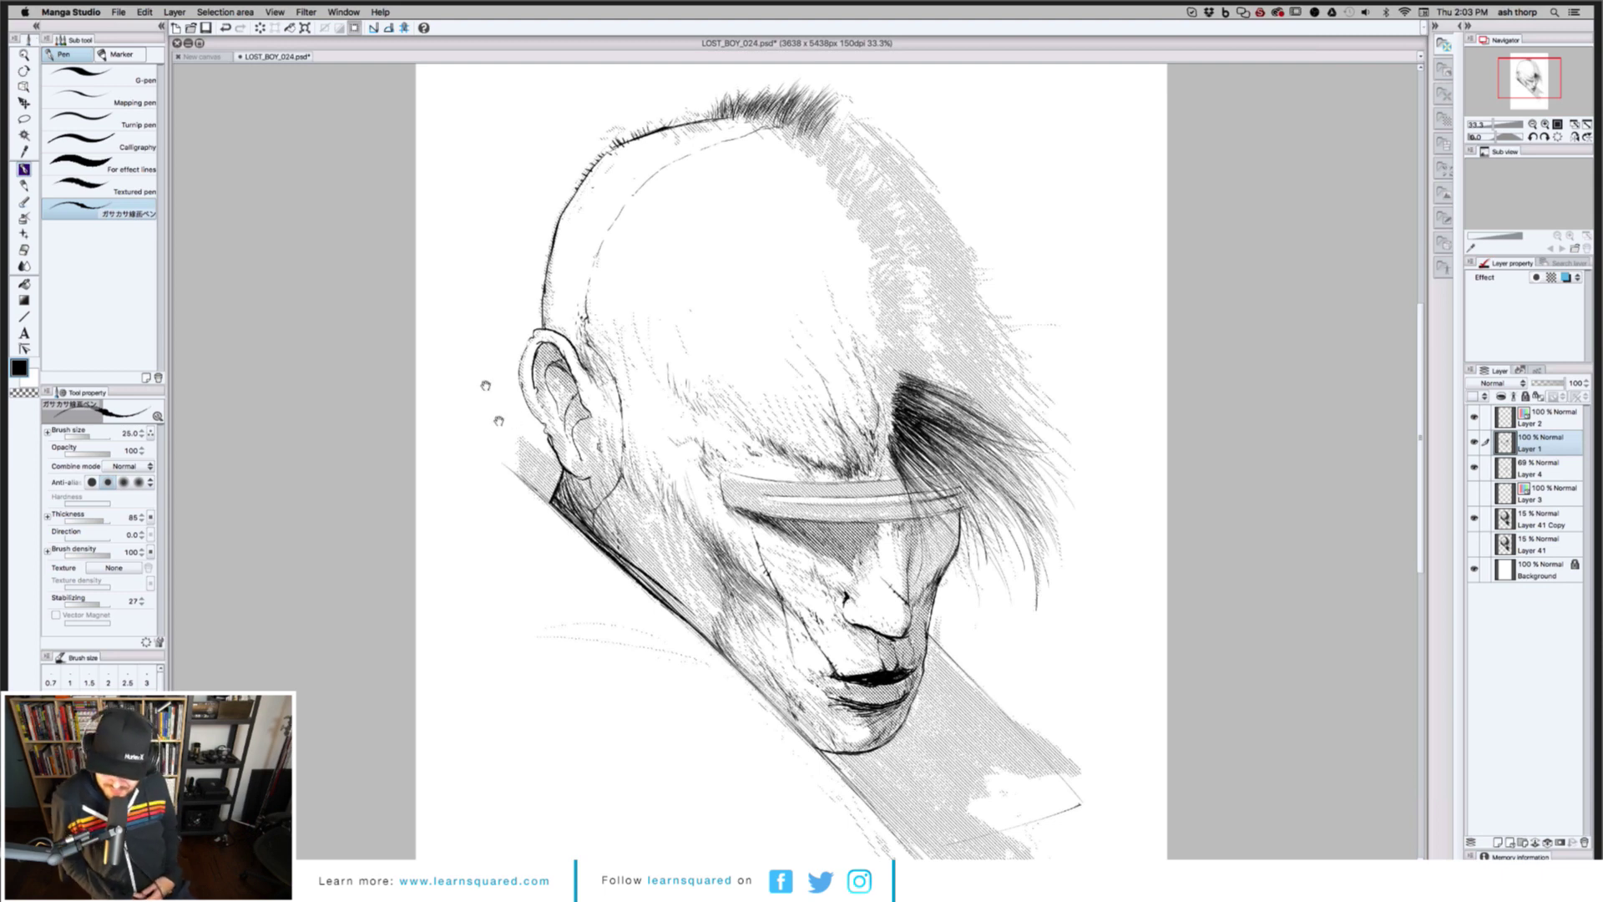
{"action": "left_click_drag", "start_coordinate": [499, 420], "coordinate": [479, 361]}
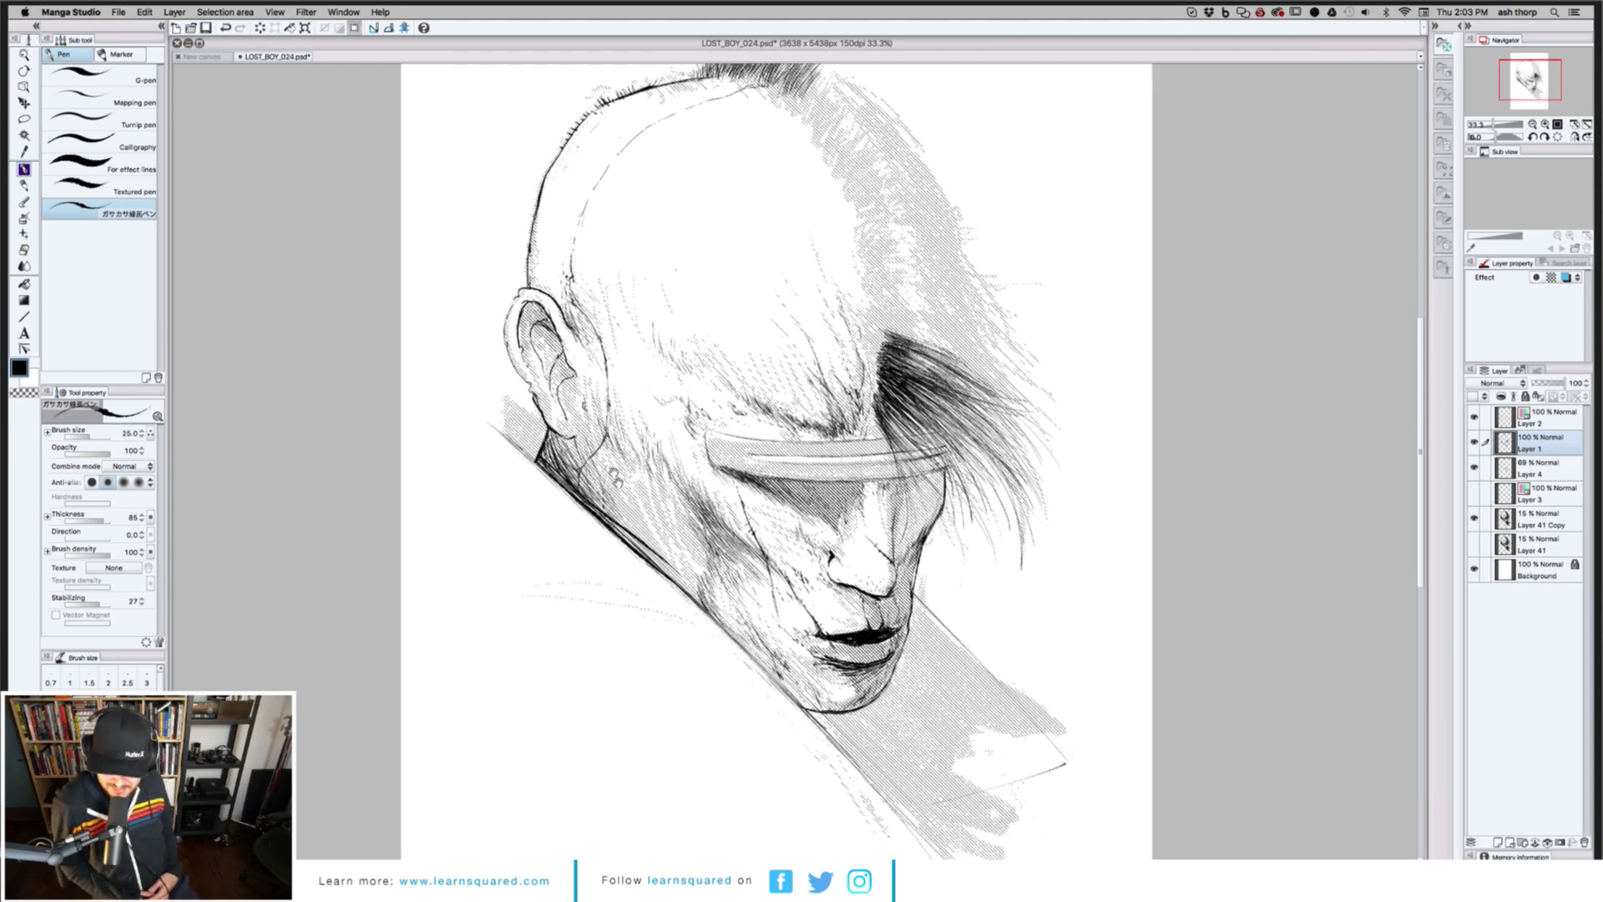
{"action": "left_click_drag", "start_coordinate": [615, 478], "coordinate": [611, 465]}
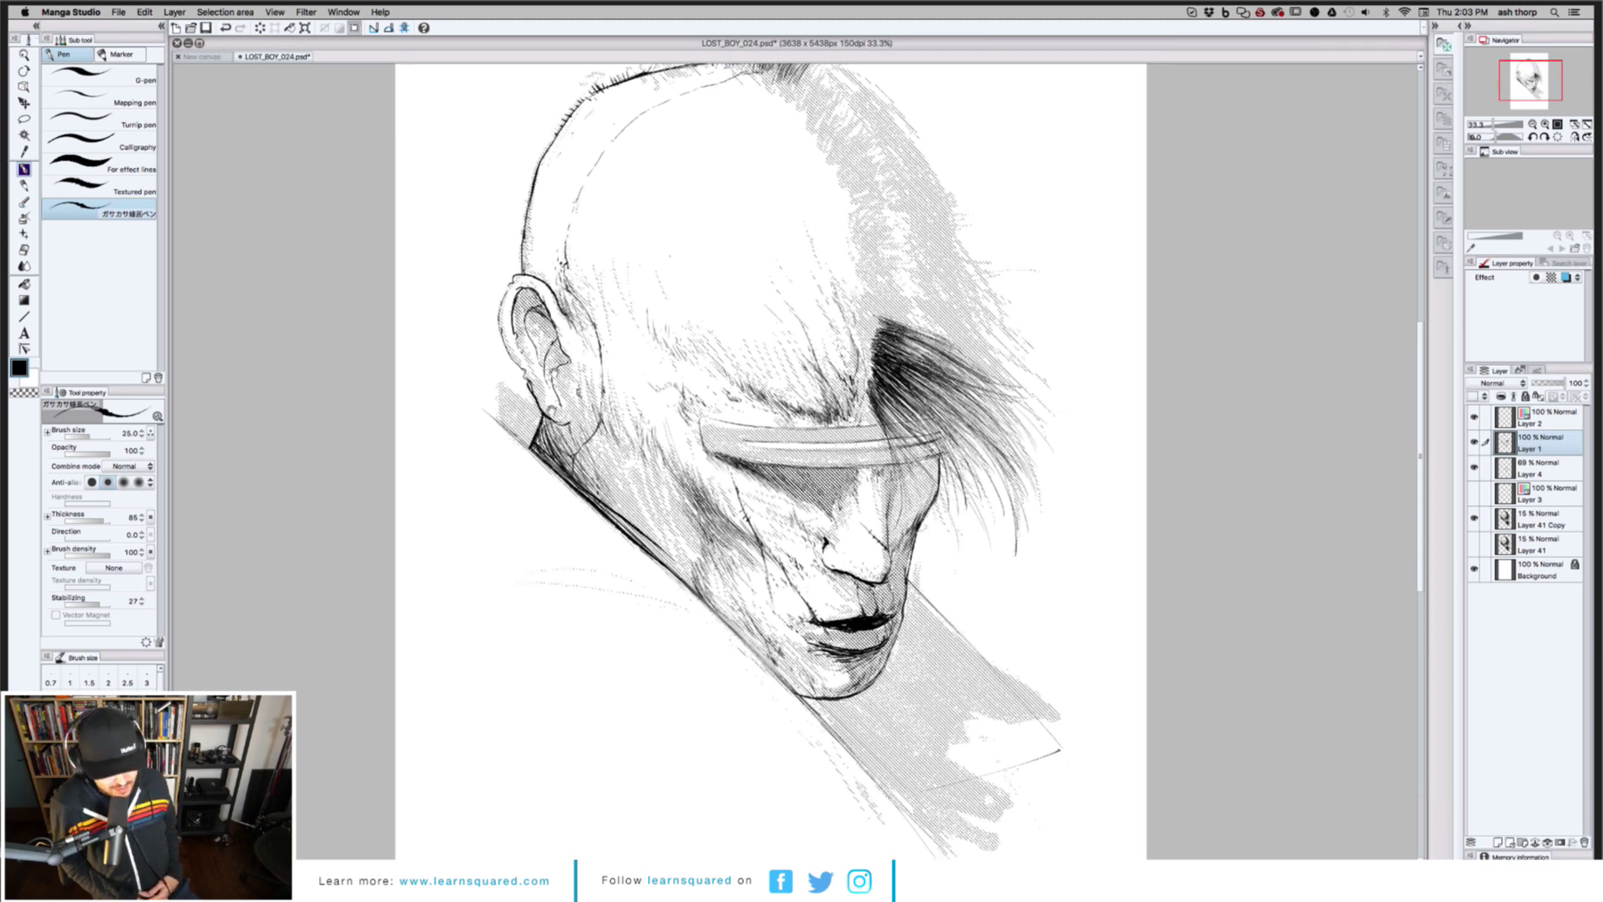
Draw a thin seam line down the cheek below the blindfold and a rounded seam corner across the forehead to the forelock root
{"action": "scroll", "coordinate": [768, 462], "scroll_direction": "up", "scroll_amount": 1}
{"action": "scroll", "coordinate": [768, 461], "scroll_direction": "up", "scroll_amount": 1}
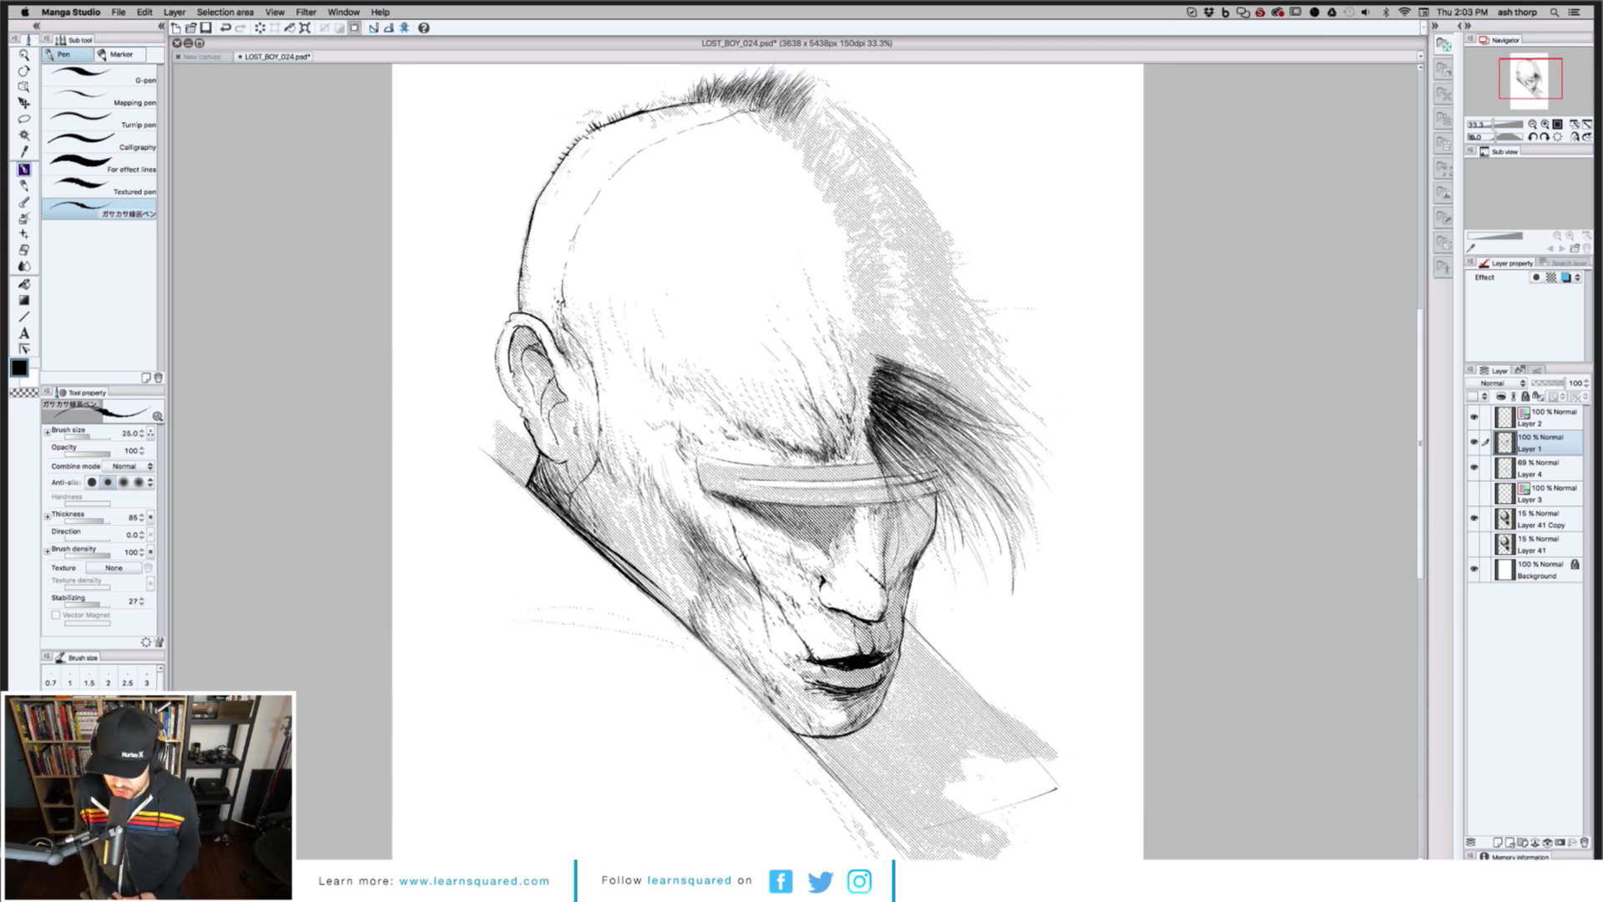
{"action": "left_click_drag", "start_coordinate": [795, 516], "coordinate": [790, 602]}
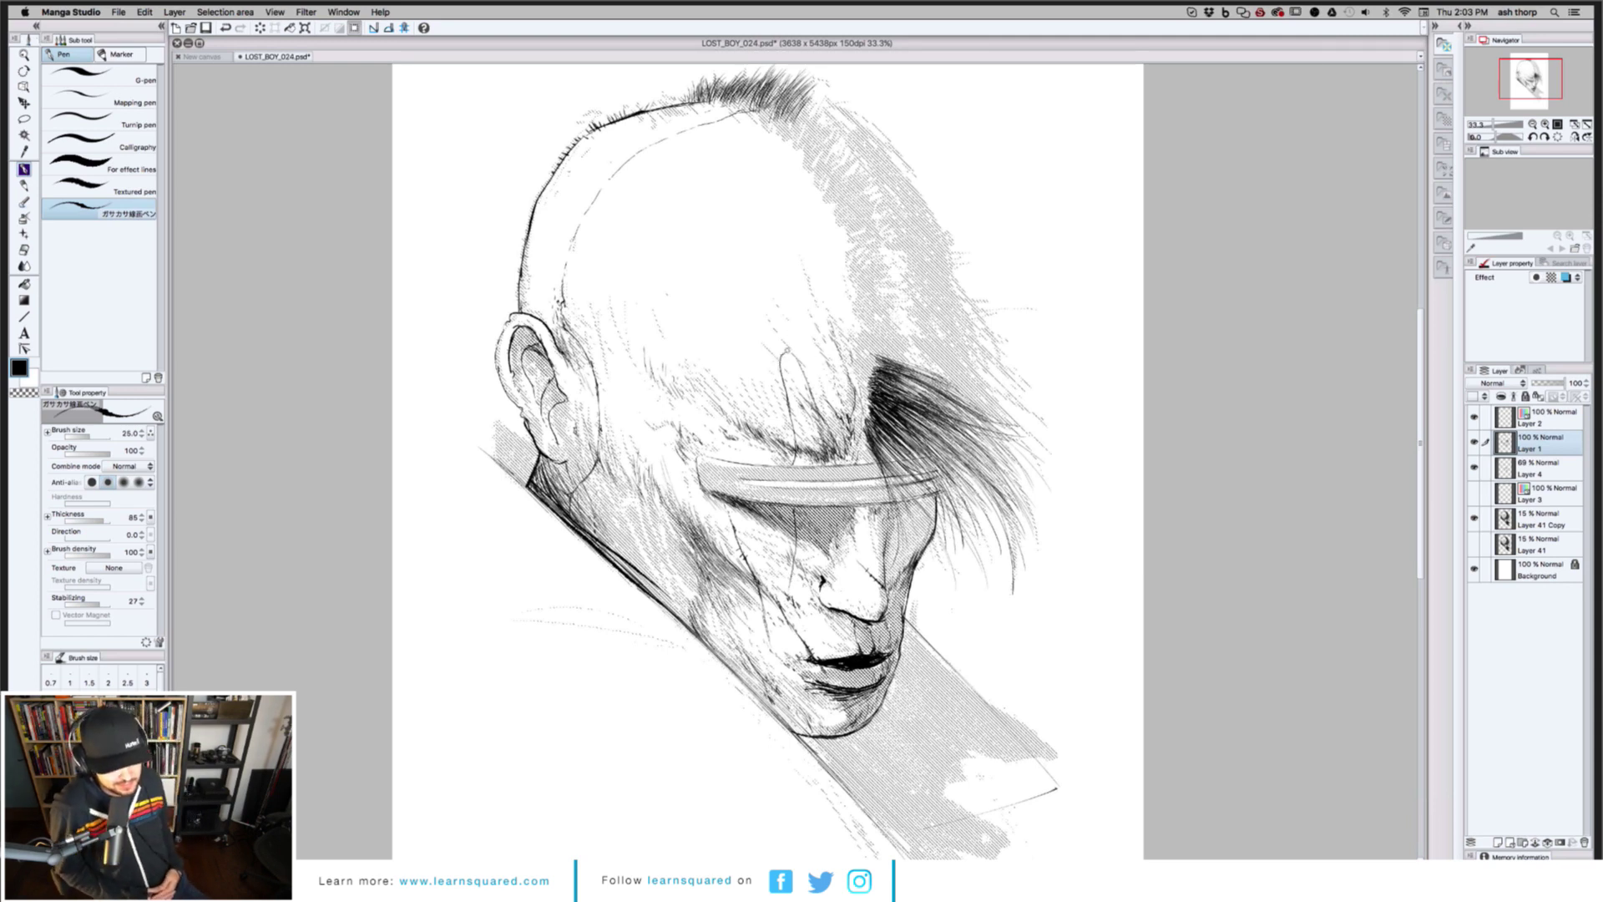
{"action": "left_click_drag", "start_coordinate": [785, 350], "coordinate": [827, 344]}
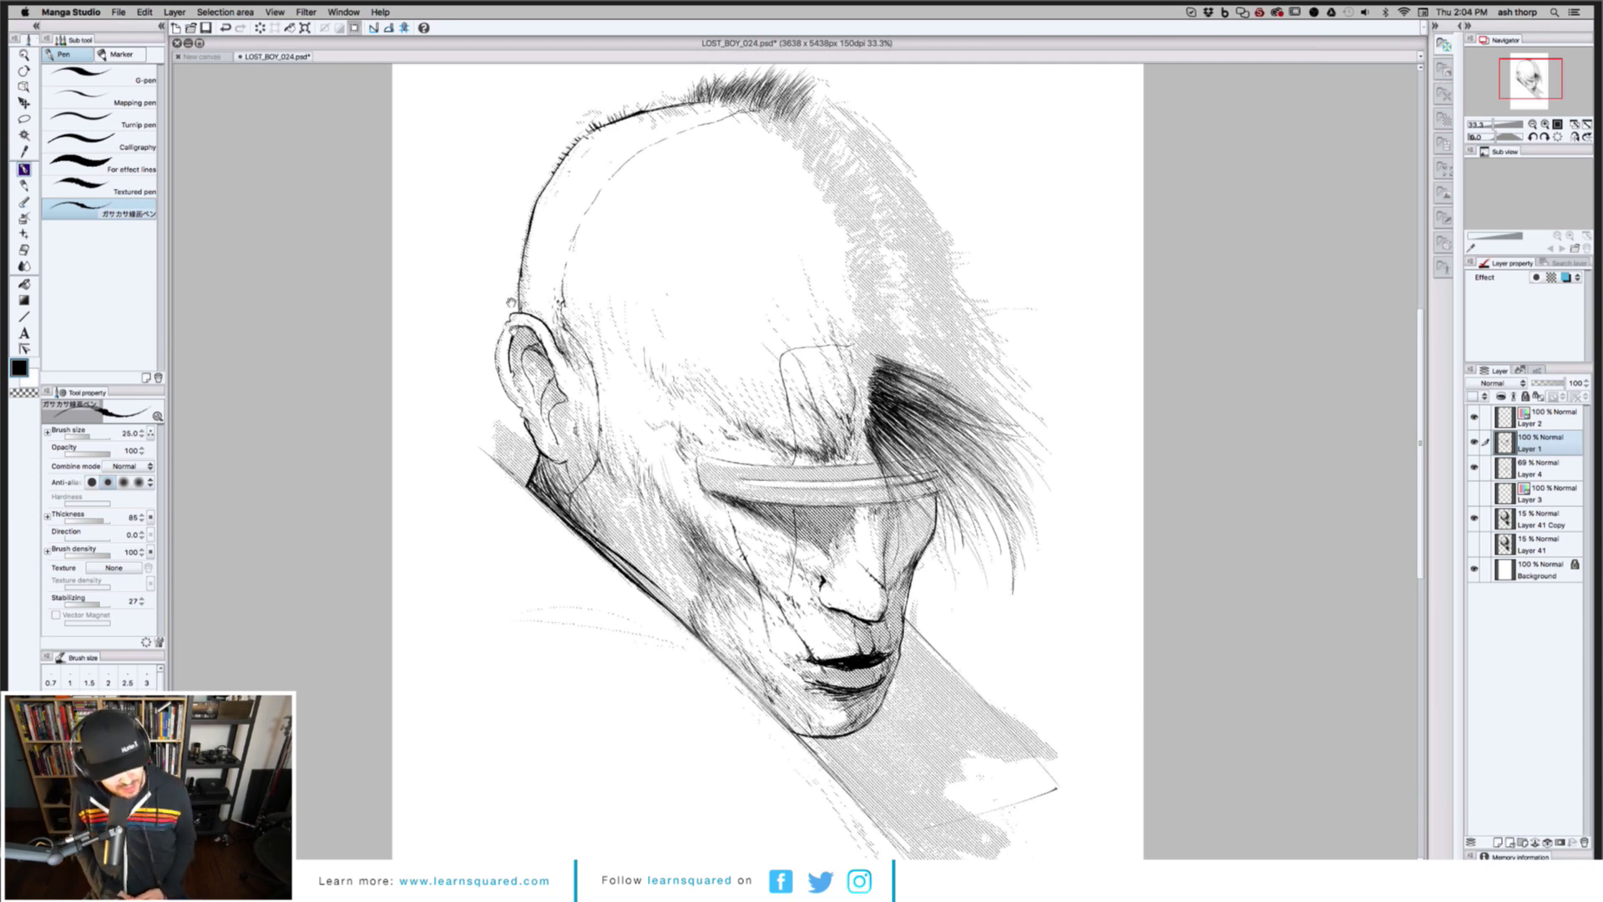
{"action": "left_click_drag", "start_coordinate": [512, 302], "coordinate": [514, 340]}
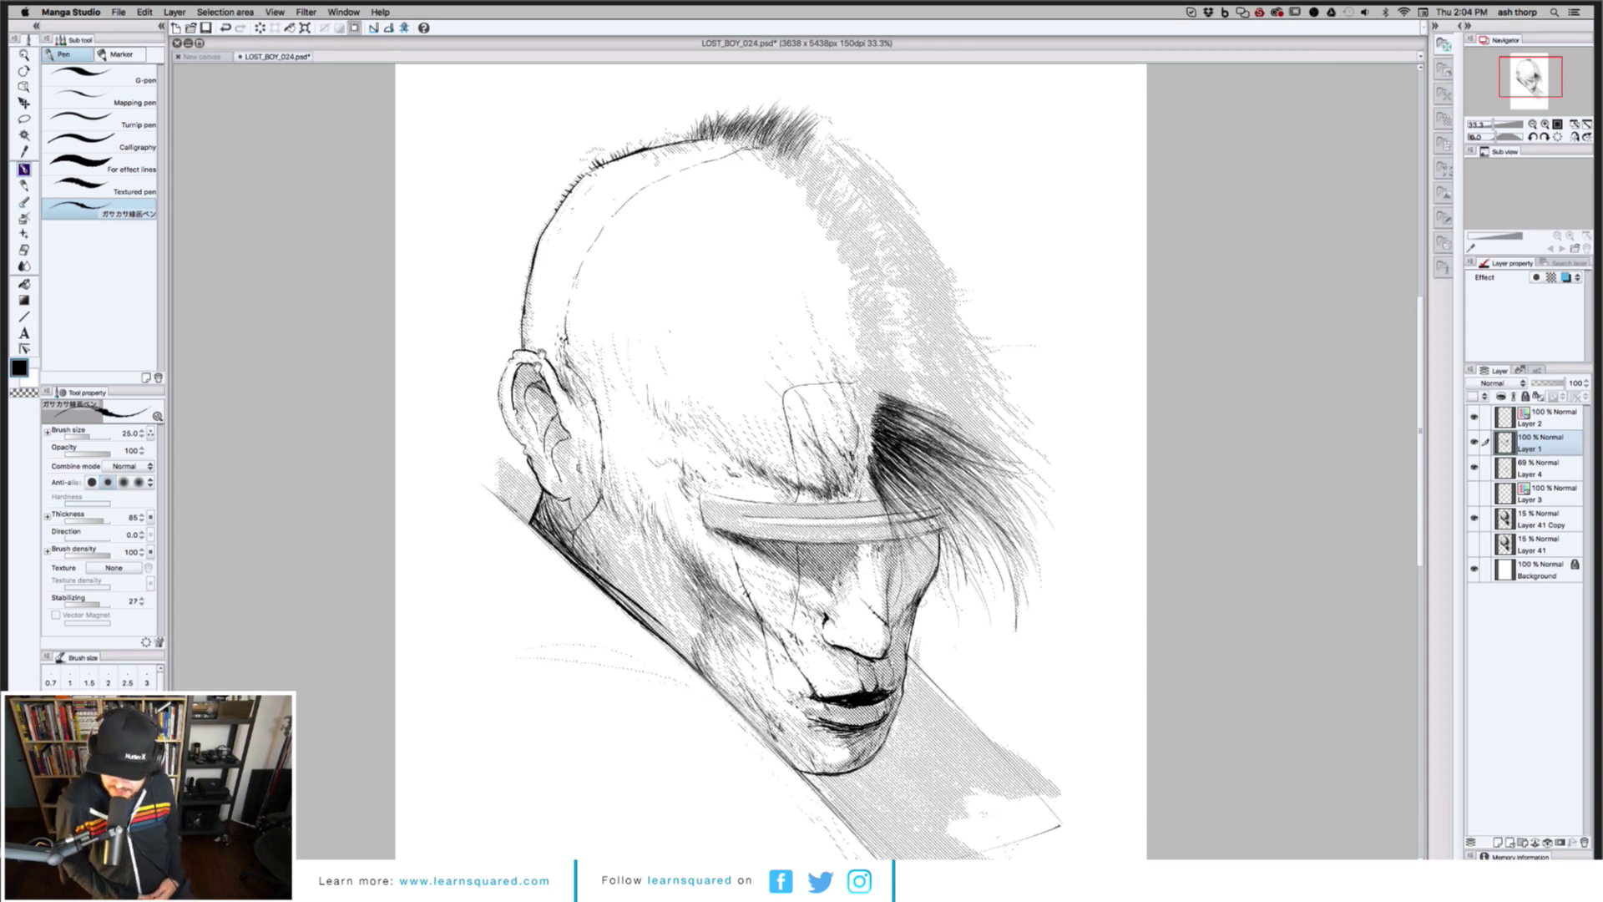
{"action": "left_click_drag", "start_coordinate": [548, 351], "coordinate": [562, 278]}
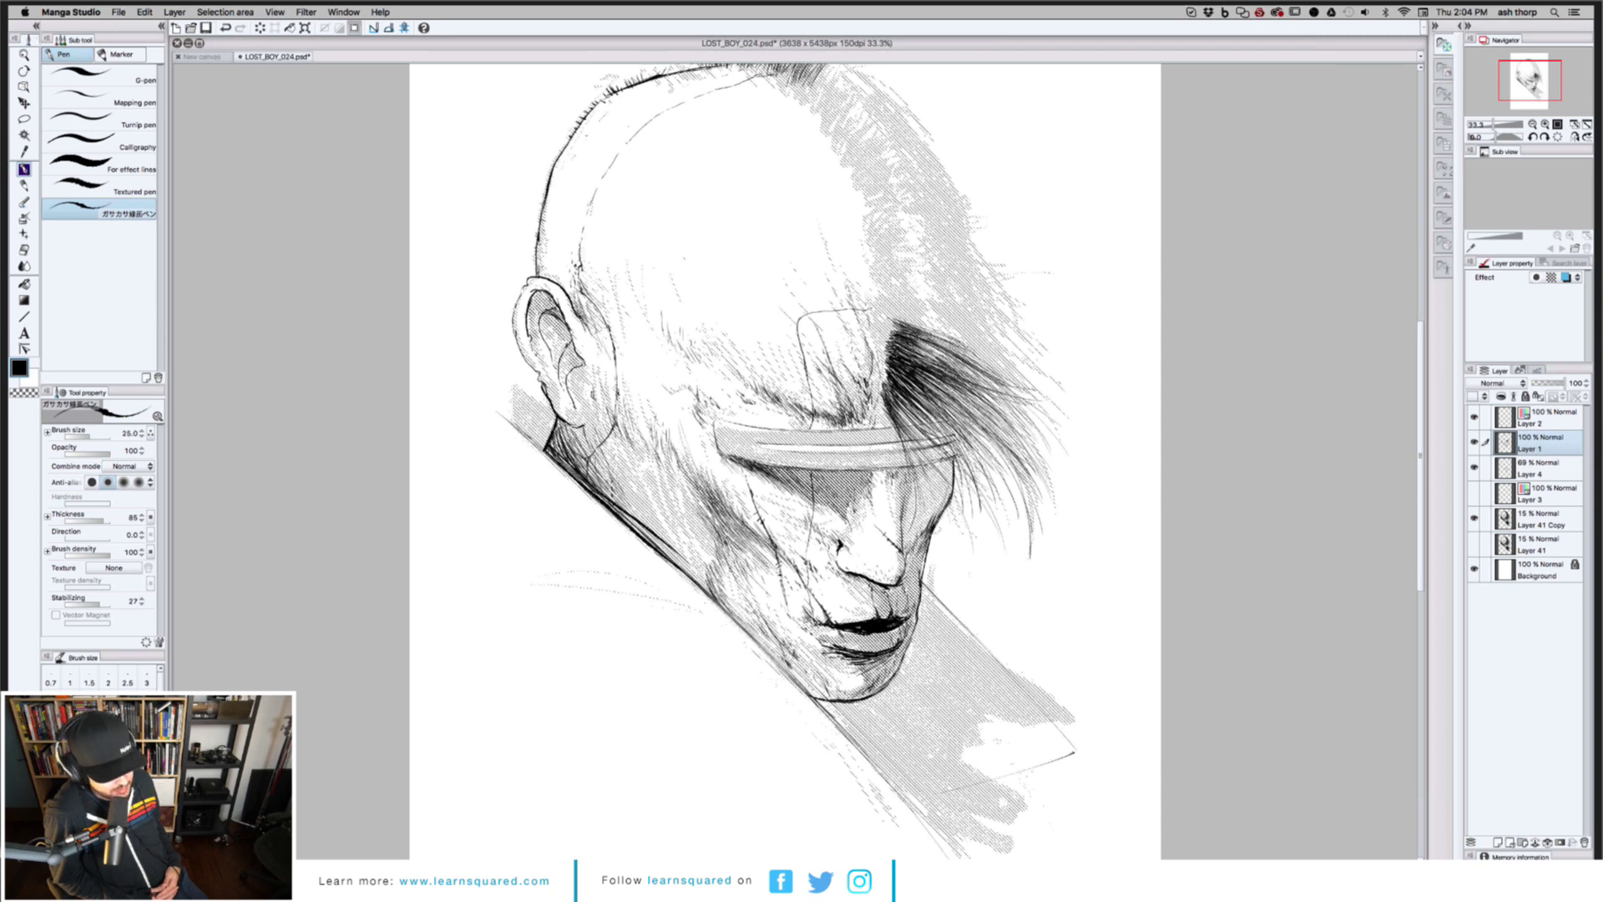
Add short, fine hatch strokes to the shaded cheek and temple between the ear and the blindfold's end
{"action": "mouse_move", "coordinate": [710, 486]}
{"action": "left_mouse_down"}
{"action": "mouse_move", "coordinate": [685, 509]}
{"action": "mouse_move", "coordinate": [703, 547]}
{"action": "left_mouse_up"}
{"action": "mouse_move", "coordinate": [694, 500]}
{"action": "left_mouse_down"}
{"action": "mouse_move", "coordinate": [681, 532]}
{"action": "mouse_move", "coordinate": [675, 492]}
{"action": "left_mouse_up"}
{"action": "mouse_move", "coordinate": [680, 472]}
{"action": "left_mouse_down"}
{"action": "mouse_move", "coordinate": [687, 529]}
{"action": "mouse_move", "coordinate": [679, 511]}
{"action": "left_mouse_up"}
{"action": "left_click_drag", "start_coordinate": [686, 474], "coordinate": [681, 504]}
{"action": "left_click_drag", "start_coordinate": [684, 486], "coordinate": [684, 541]}
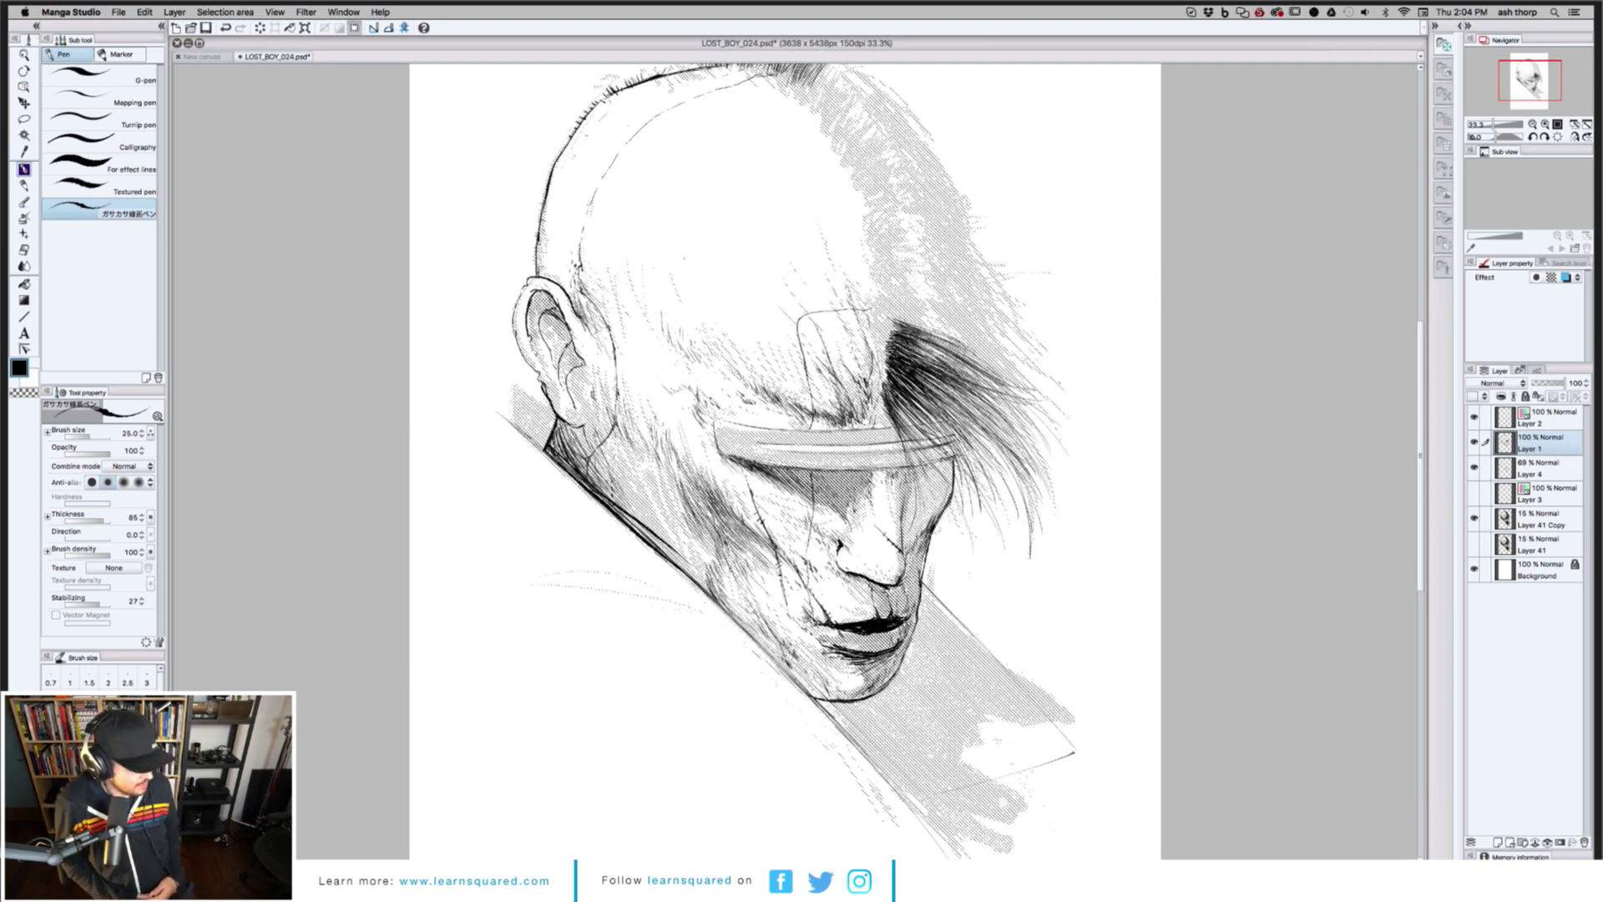
{"action": "left_click_drag", "start_coordinate": [608, 448], "coordinate": [598, 458]}
{"action": "scroll", "coordinate": [785, 460], "scroll_direction": "down", "scroll_amount": 1}
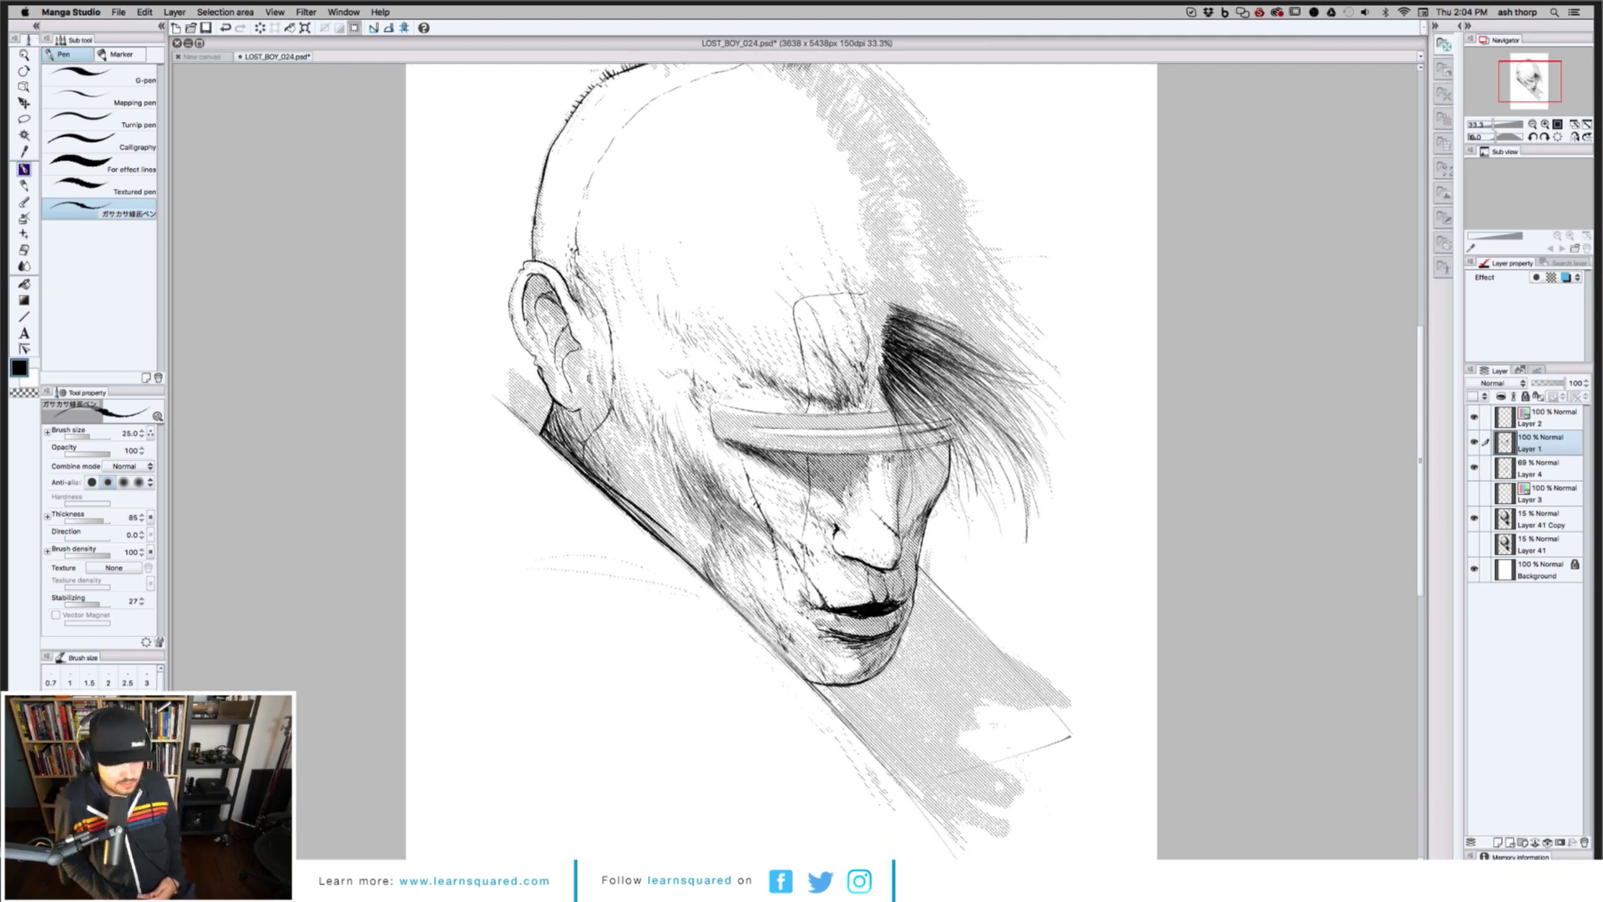
{"action": "left_click", "coordinate": [634, 443]}
{"action": "left_click", "coordinate": [629, 481]}
{"action": "scroll", "coordinate": [785, 459], "scroll_direction": "up", "scroll_amount": 4}
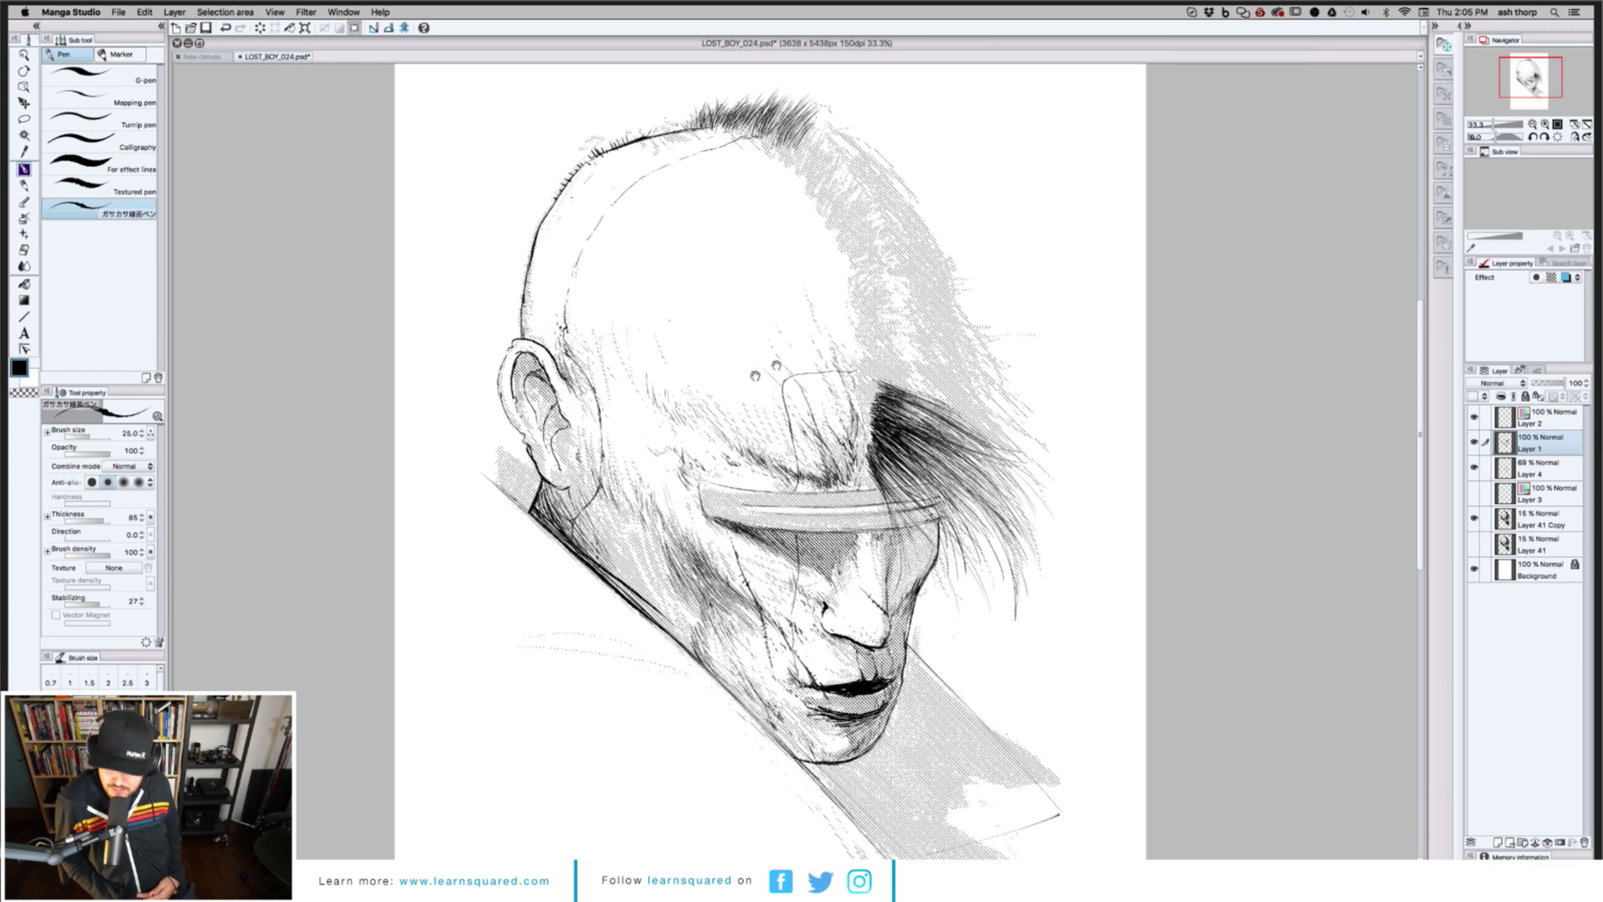
{"action": "left_click", "coordinate": [757, 414]}
{"action": "scroll", "coordinate": [755, 376], "scroll_direction": "up", "scroll_amount": 3}
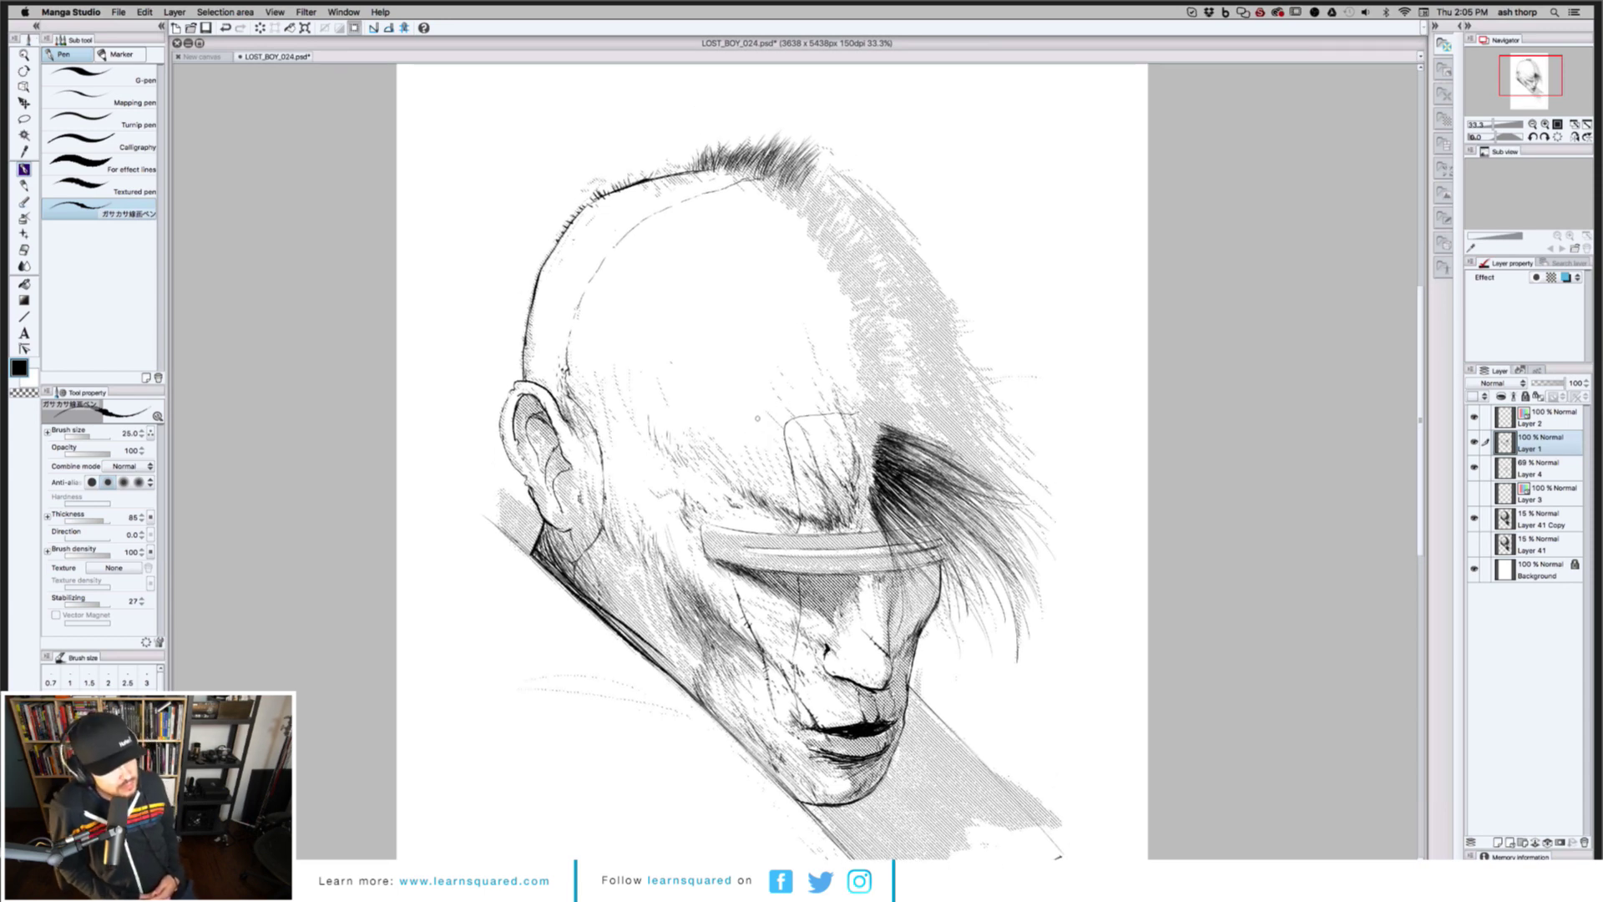
{"action": "left_click", "coordinate": [755, 422]}
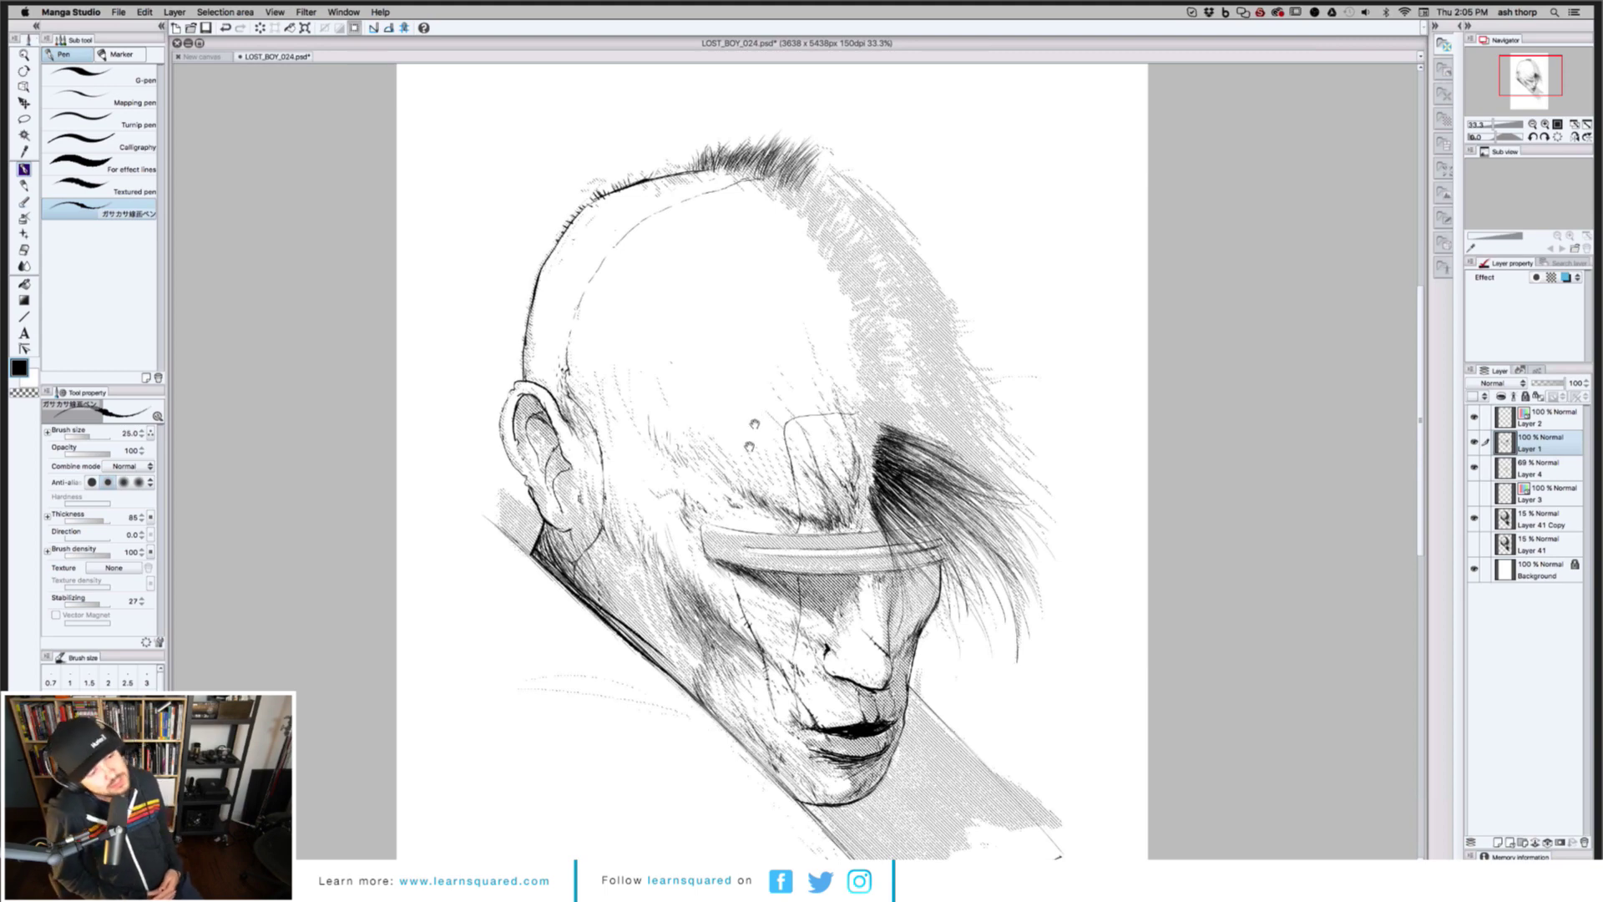
{"action": "scroll", "coordinate": [749, 447], "scroll_direction": "up", "scroll_amount": 5}
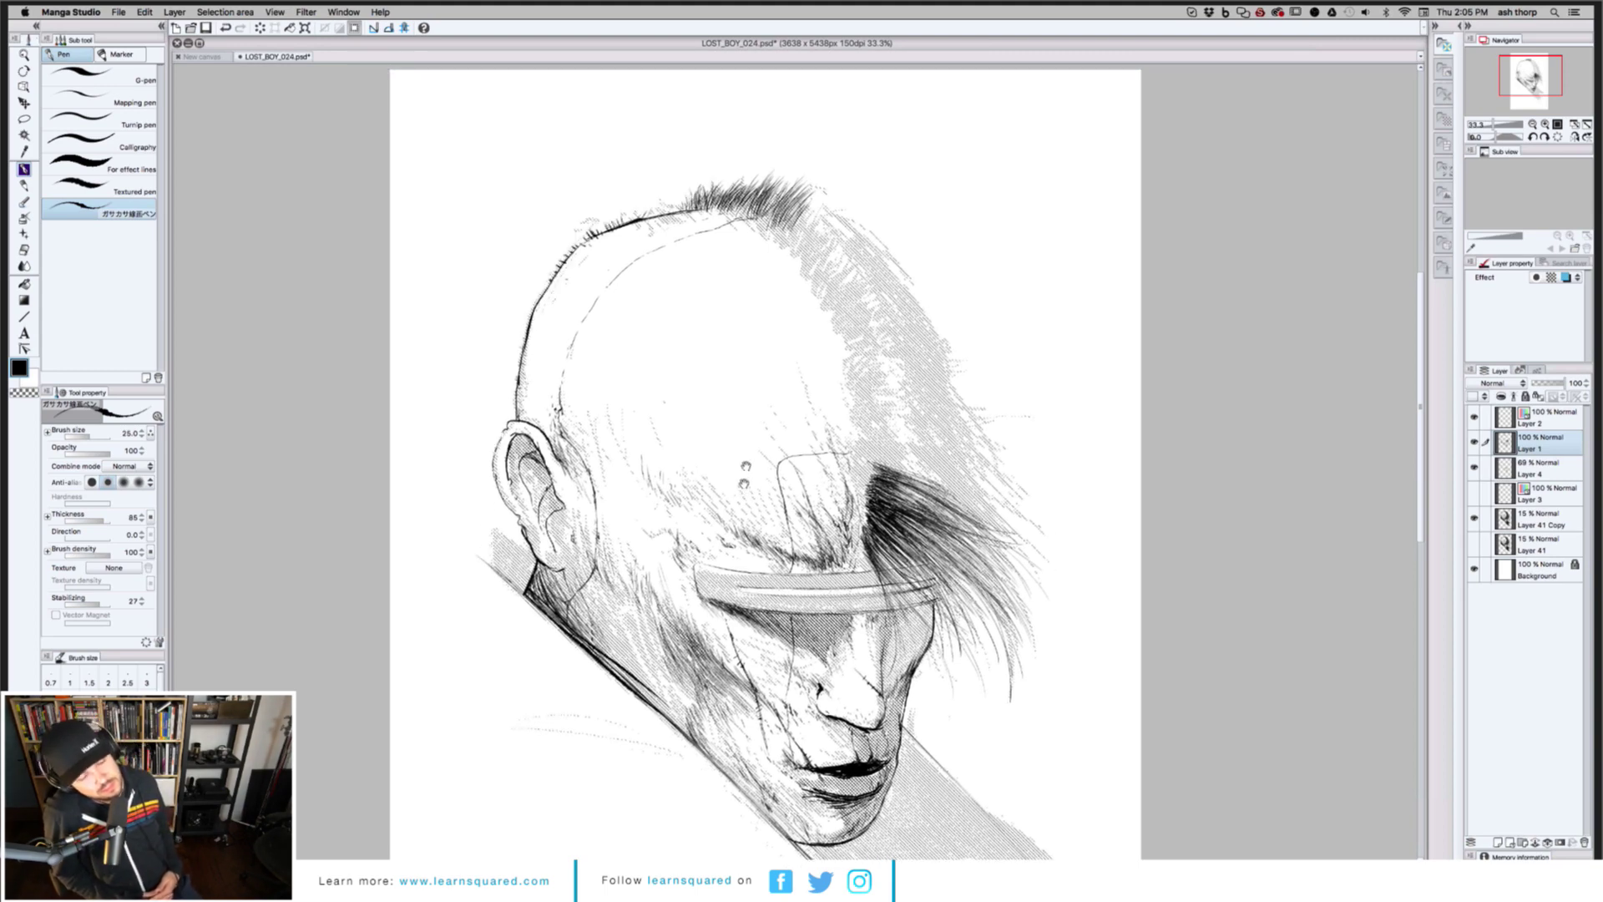
{"action": "scroll", "coordinate": [726, 546], "scroll_direction": "down", "scroll_amount": 2}
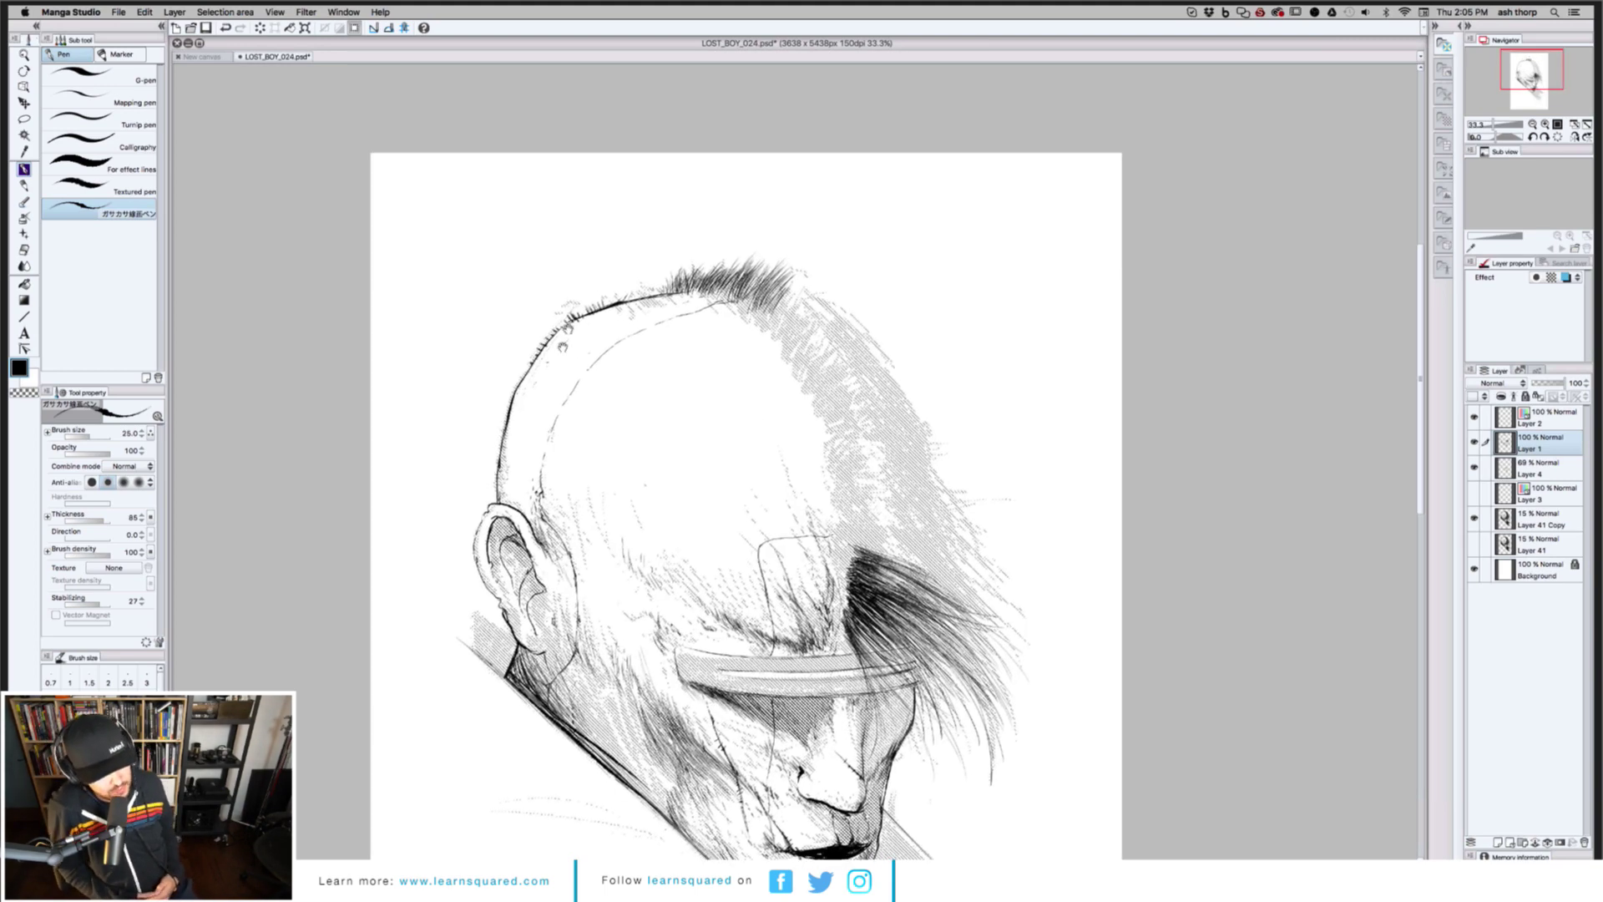
{"action": "scroll", "coordinate": [563, 366], "scroll_direction": "down", "scroll_amount": 2}
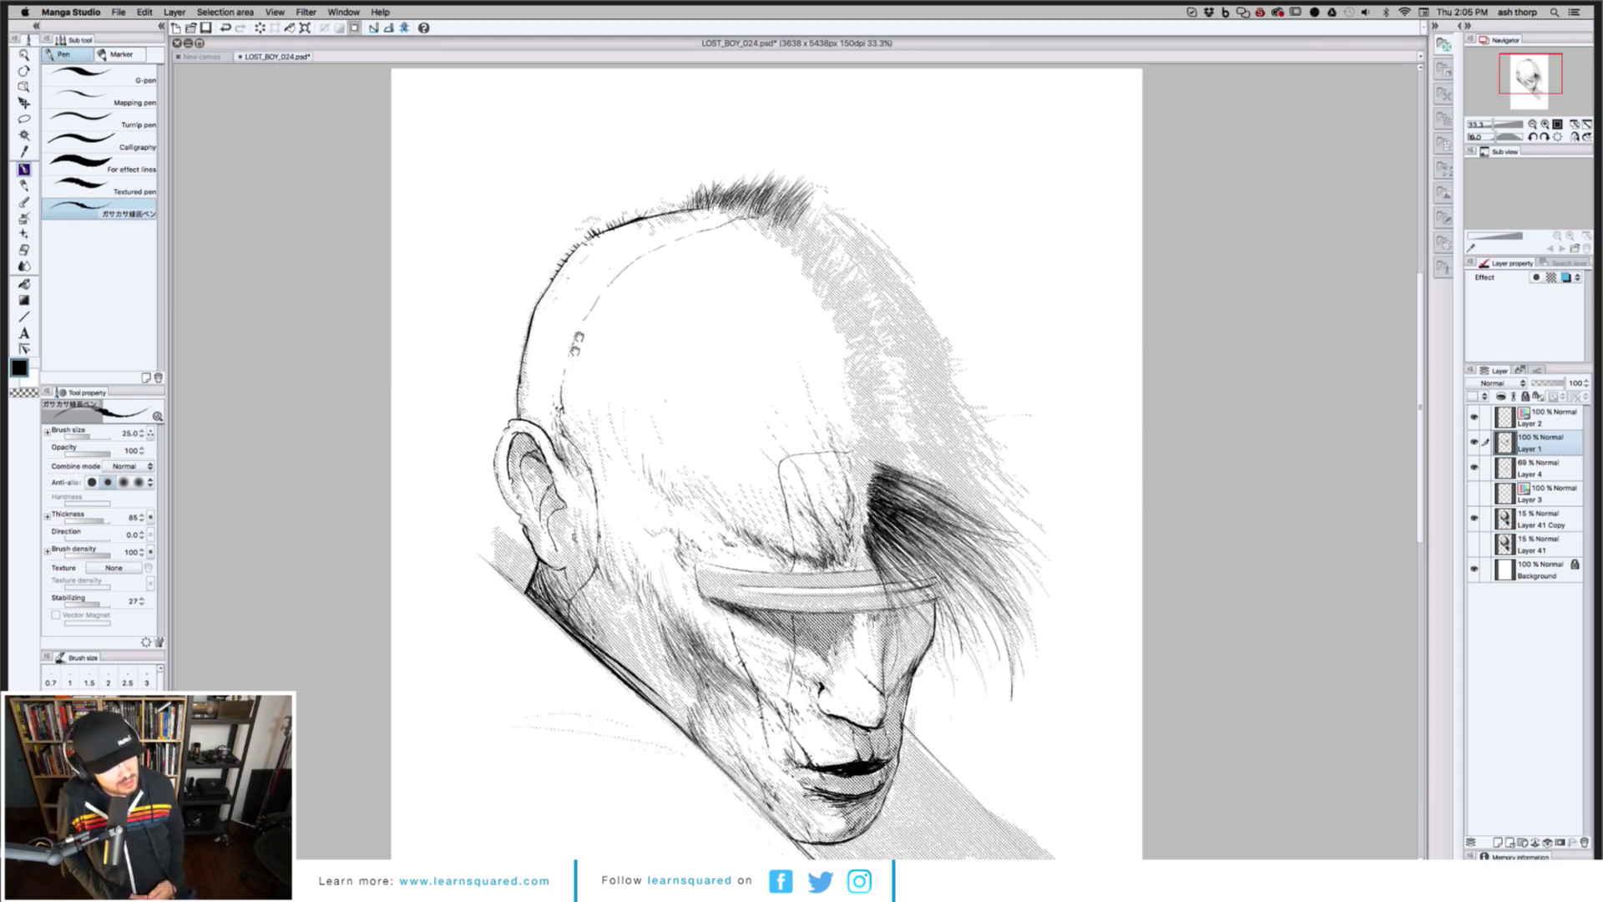
{"action": "left_click_drag", "start_coordinate": [577, 343], "coordinate": [588, 303]}
{"action": "scroll", "coordinate": [587, 305], "scroll_direction": "down", "scroll_amount": 2}
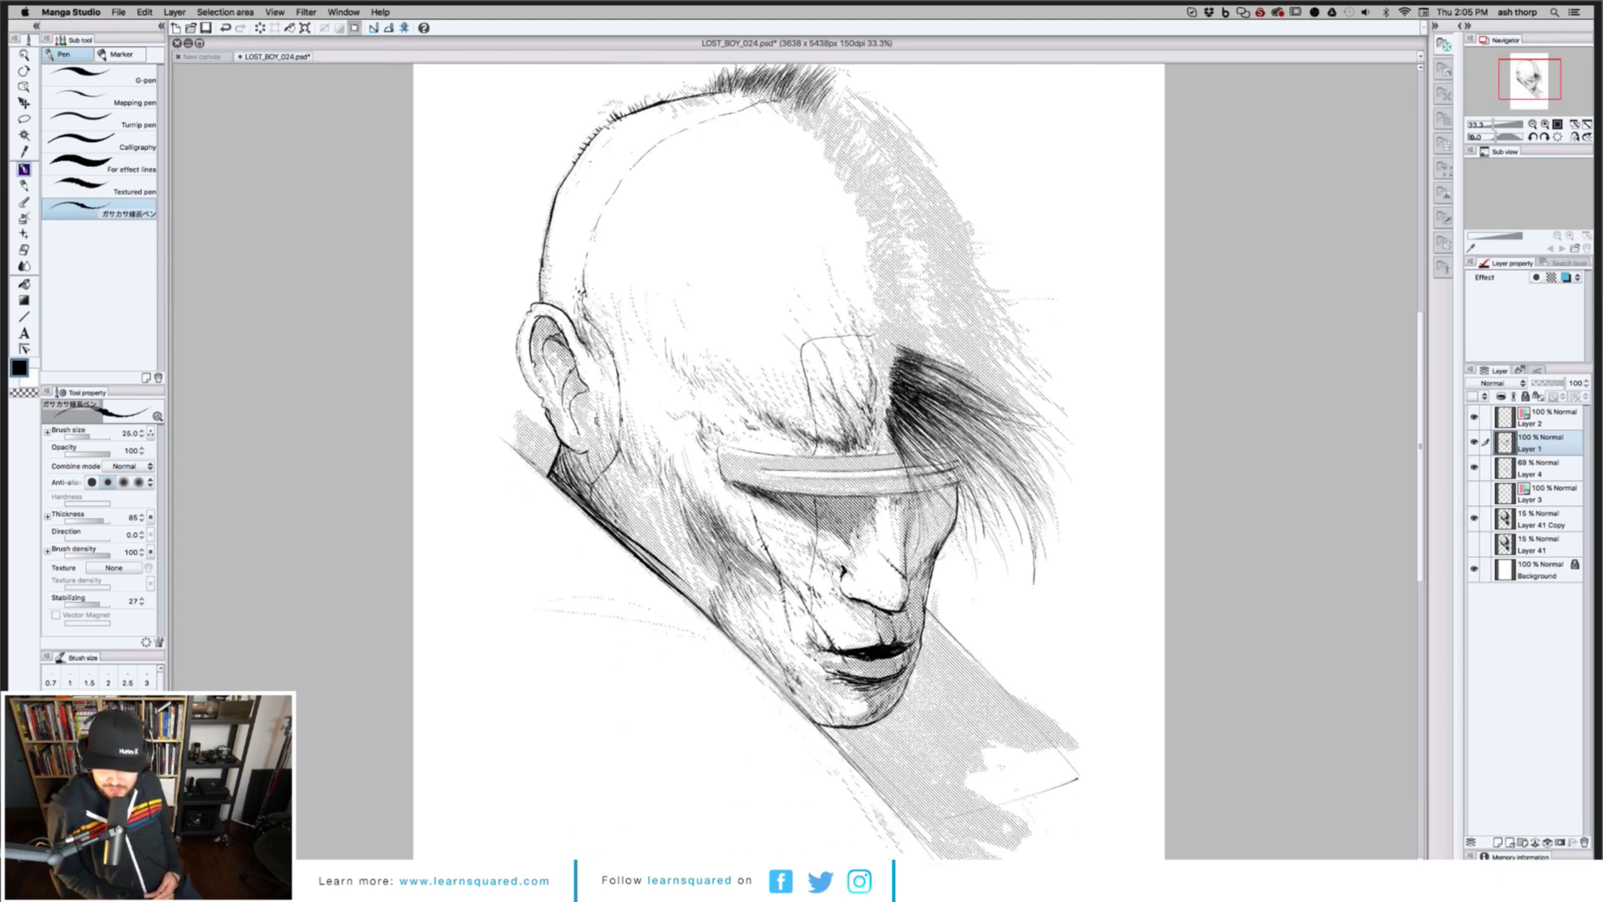
{"action": "scroll", "coordinate": [587, 305], "scroll_direction": "down", "scroll_amount": 2}
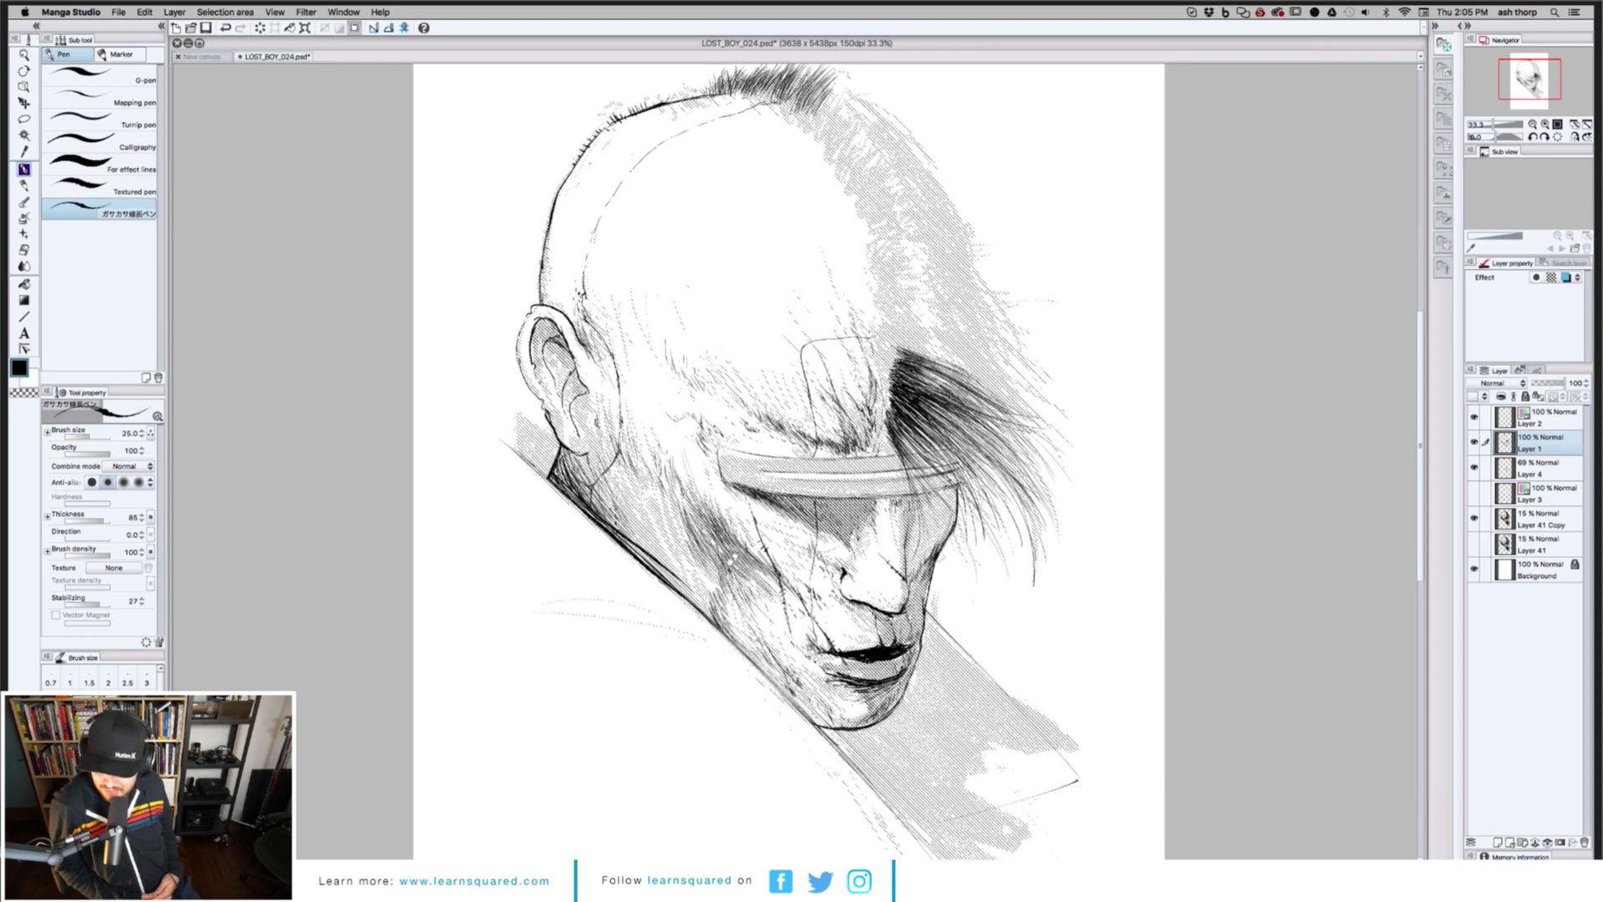
Draw long, fine hair strokes from the underside of the forelock down across the blindfold and beside the face
{"action": "scroll", "coordinate": [728, 558], "scroll_direction": "up", "scroll_amount": 1}
{"action": "left_click_drag", "start_coordinate": [885, 471], "coordinate": [911, 586]}
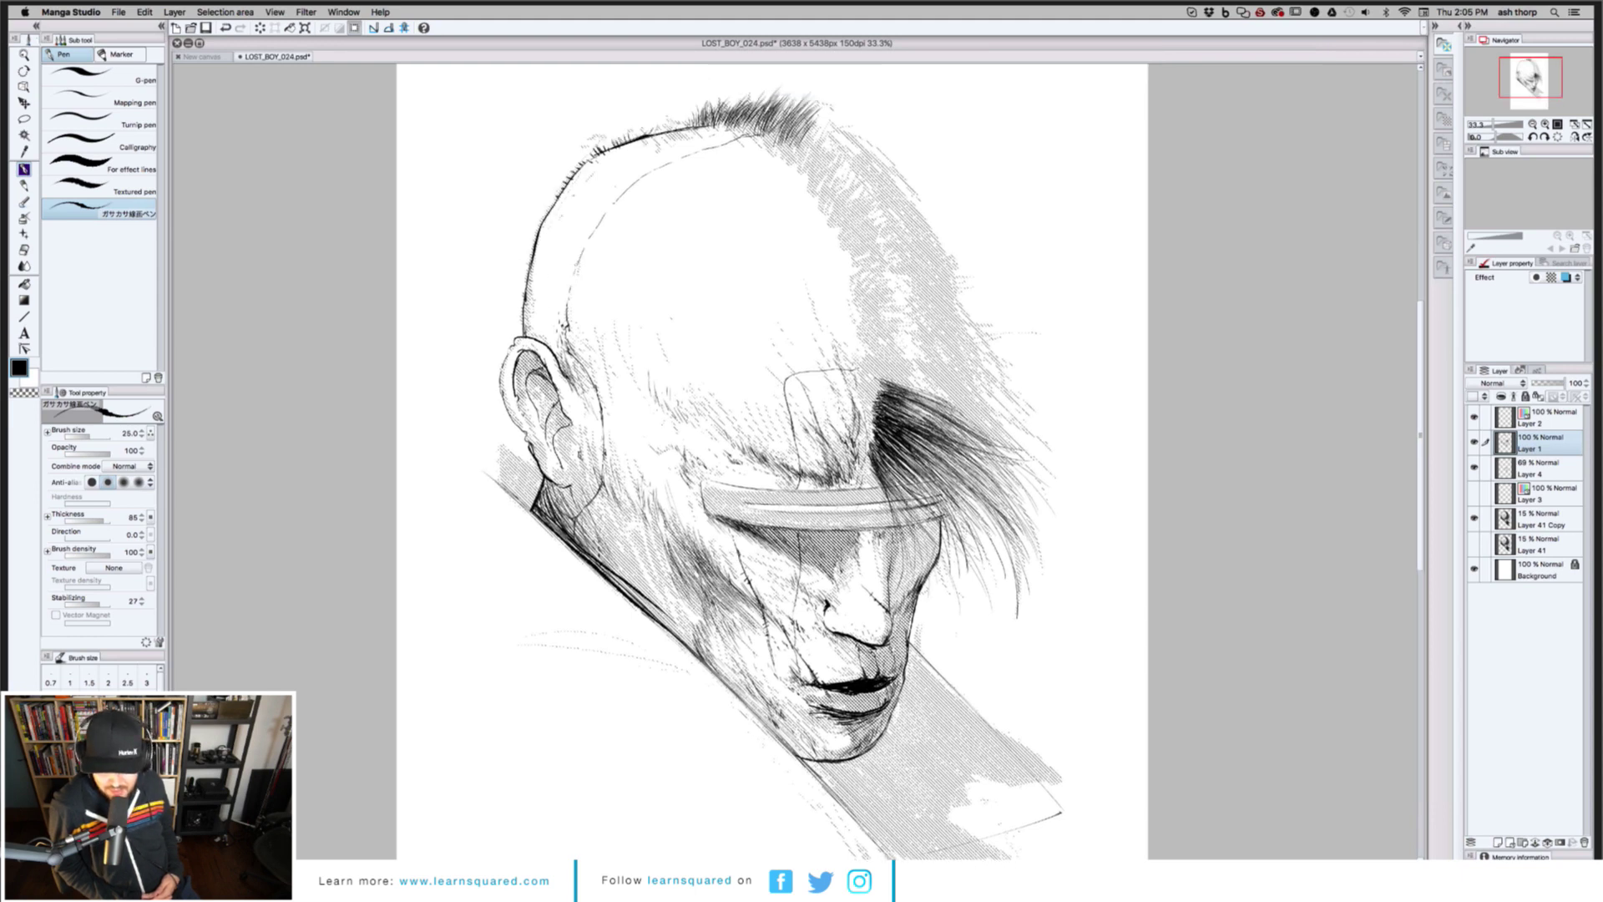
{"action": "left_click_drag", "start_coordinate": [891, 477], "coordinate": [942, 609]}
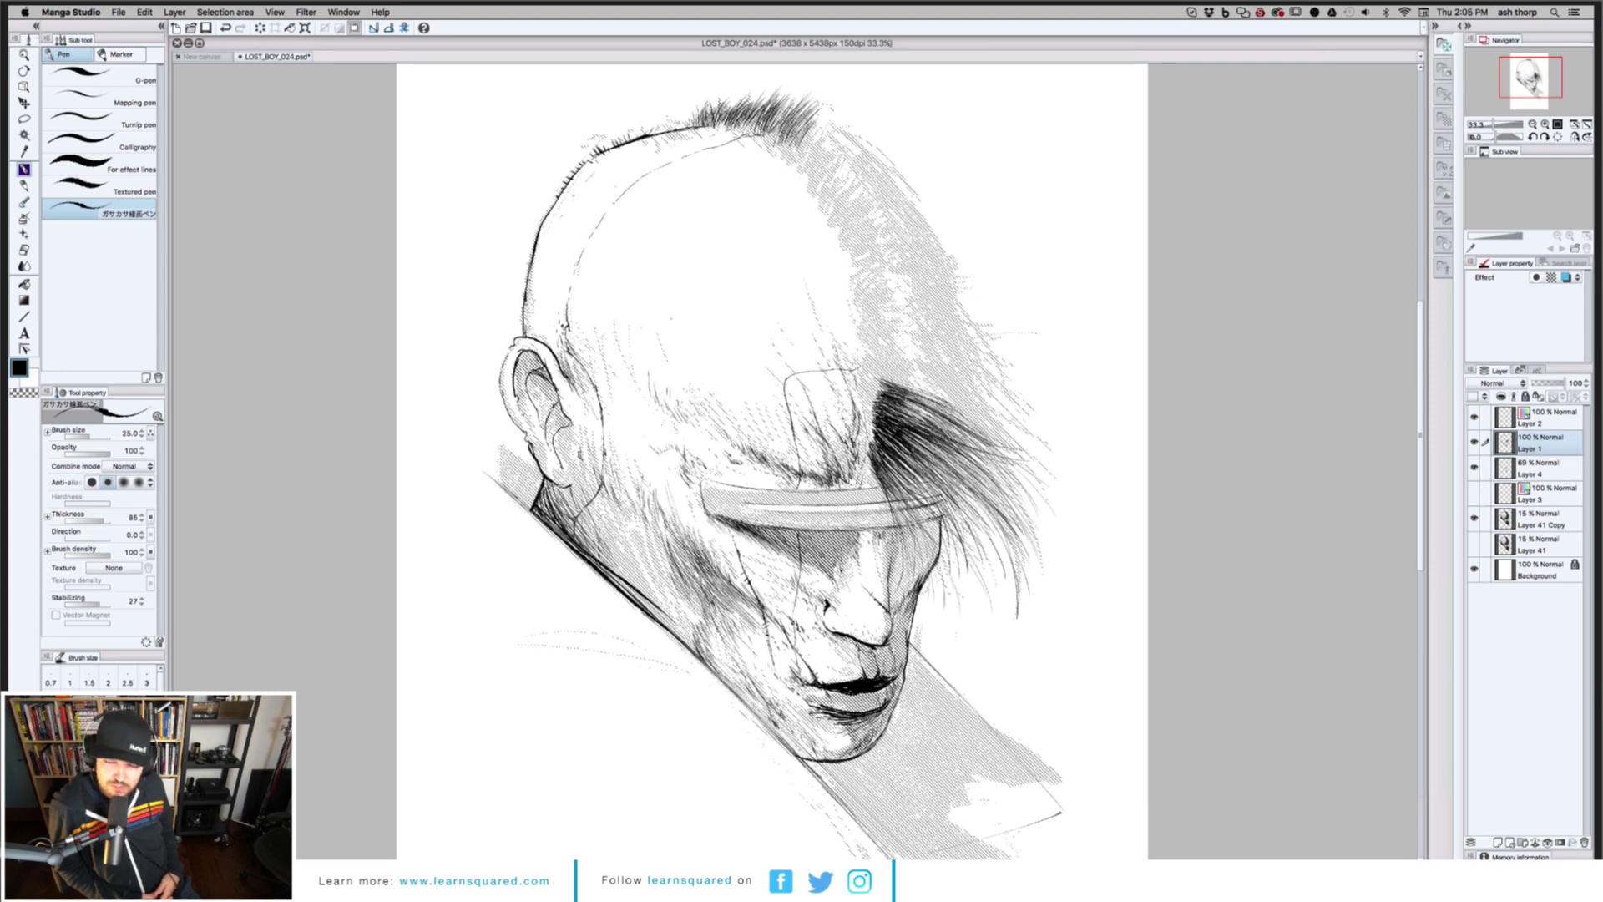
{"action": "left_click_drag", "start_coordinate": [885, 484], "coordinate": [934, 563]}
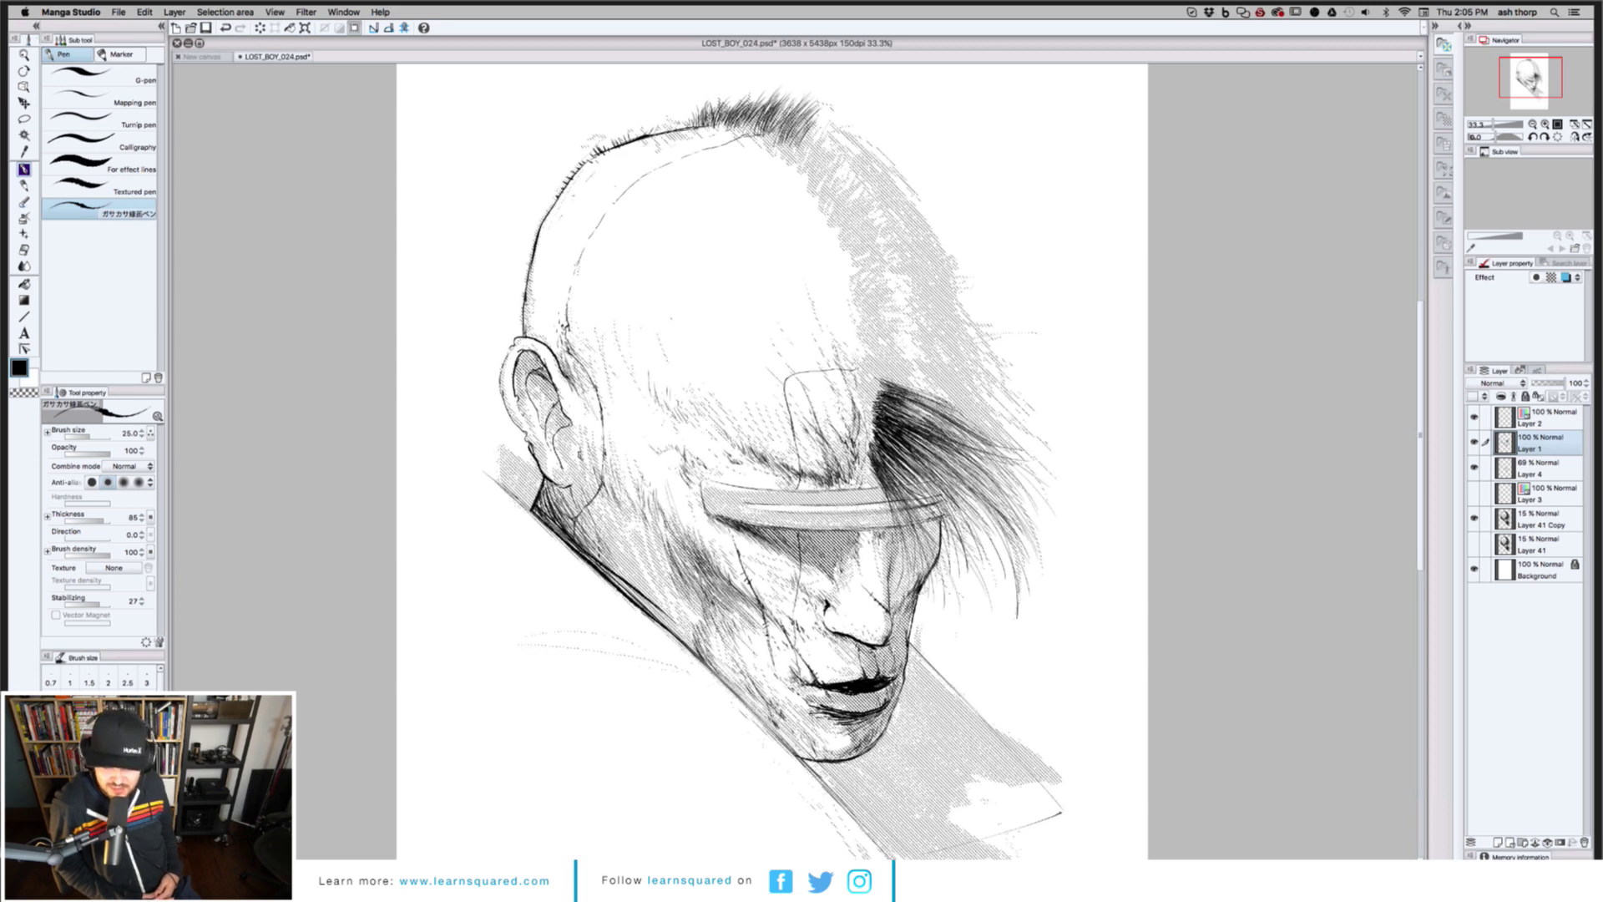
{"action": "left_click_drag", "start_coordinate": [883, 464], "coordinate": [902, 490]}
{"action": "left_click_drag", "start_coordinate": [958, 534], "coordinate": [945, 604]}
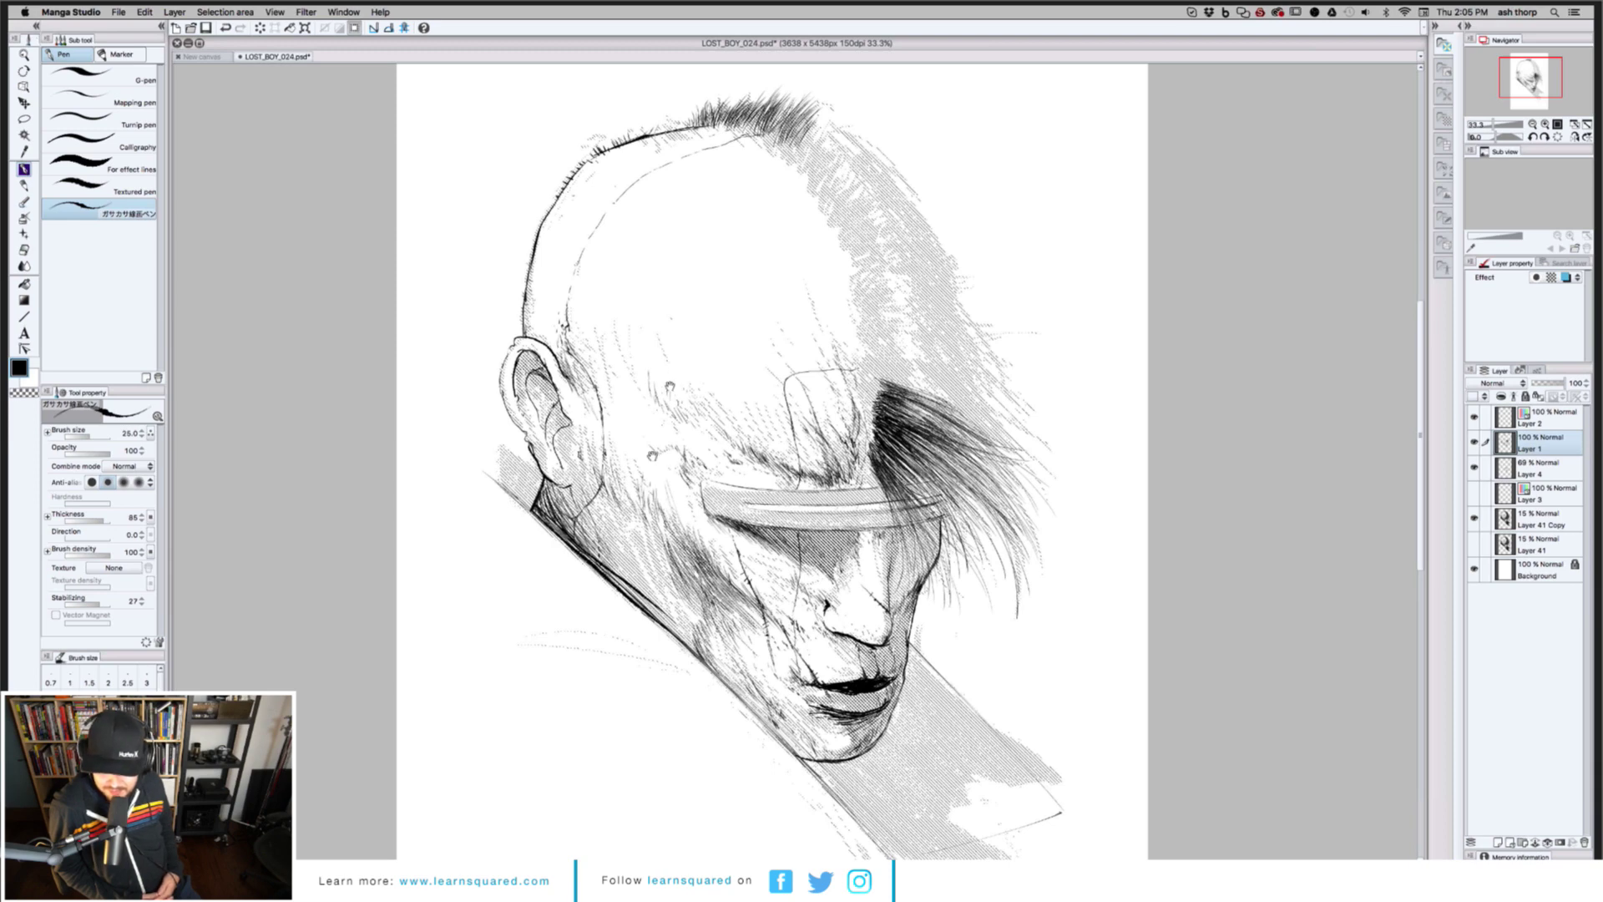
{"action": "scroll", "coordinate": [752, 459], "scroll_direction": "up", "scroll_amount": 3}
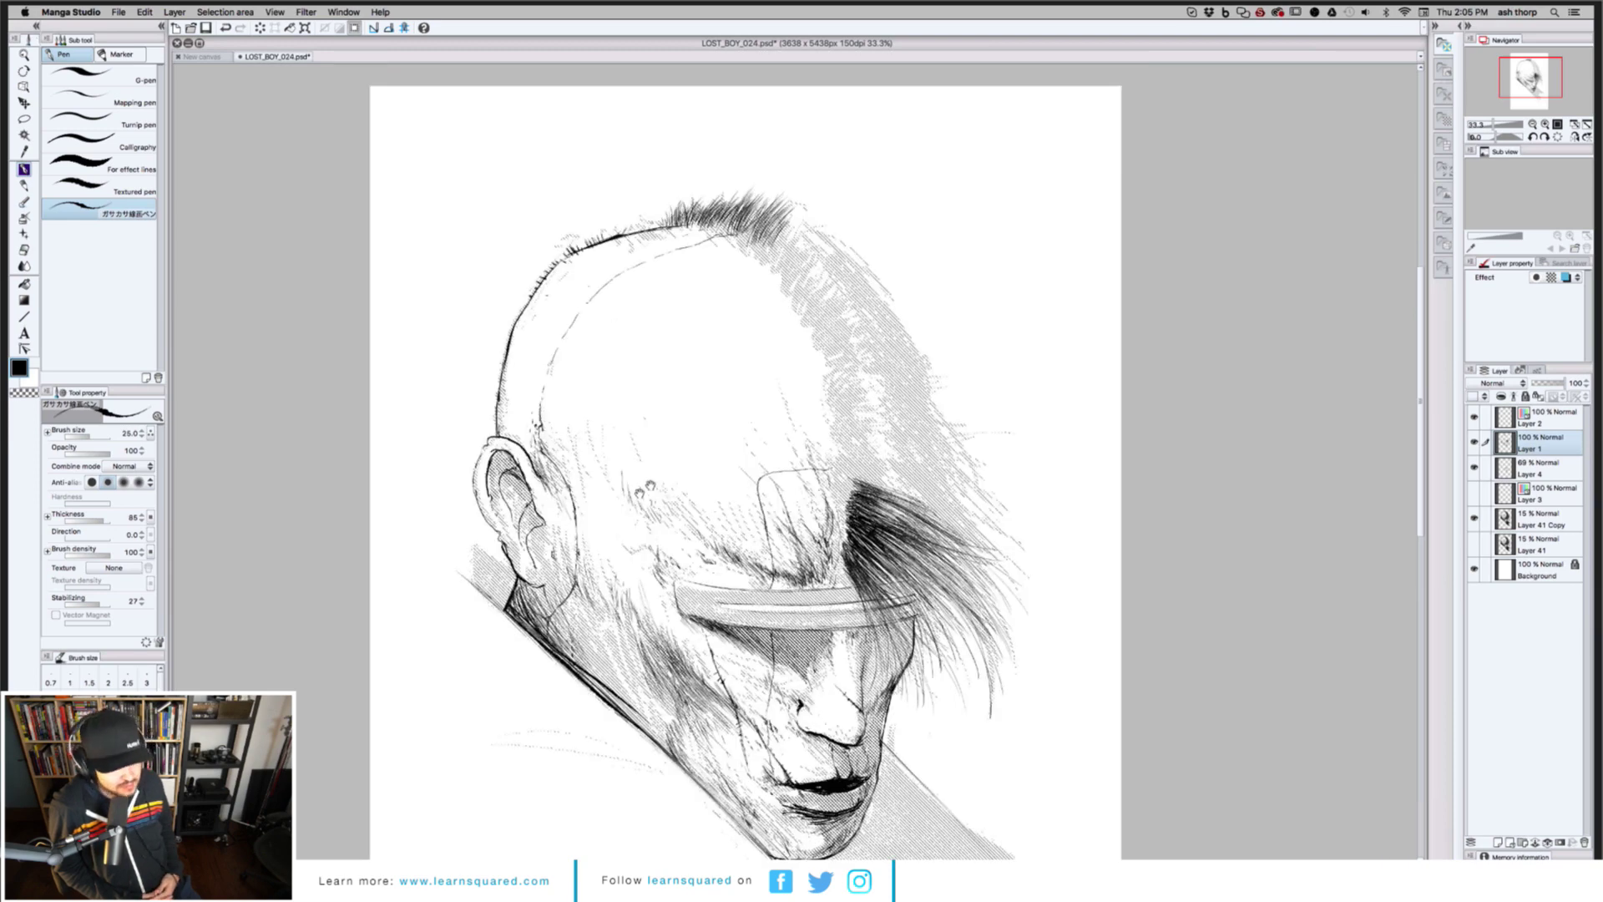
{"action": "scroll", "coordinate": [550, 318], "scroll_direction": "down", "scroll_amount": 1}
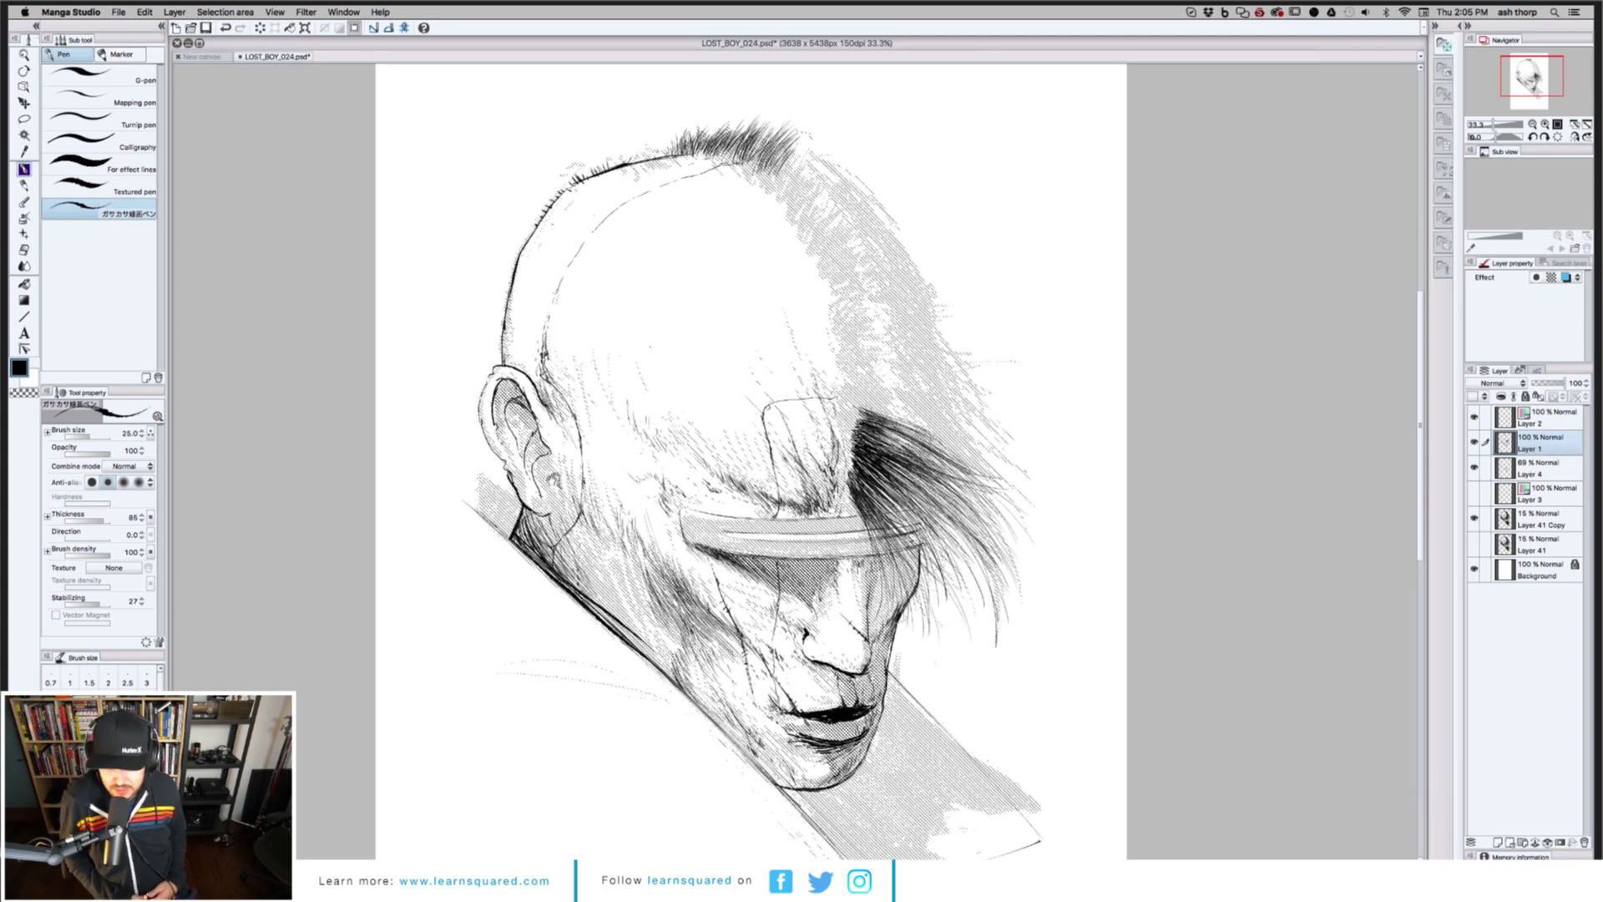
{"action": "left_click_drag", "start_coordinate": [558, 474], "coordinate": [576, 467]}
{"action": "left_click_drag", "start_coordinate": [651, 606], "coordinate": [593, 463]}
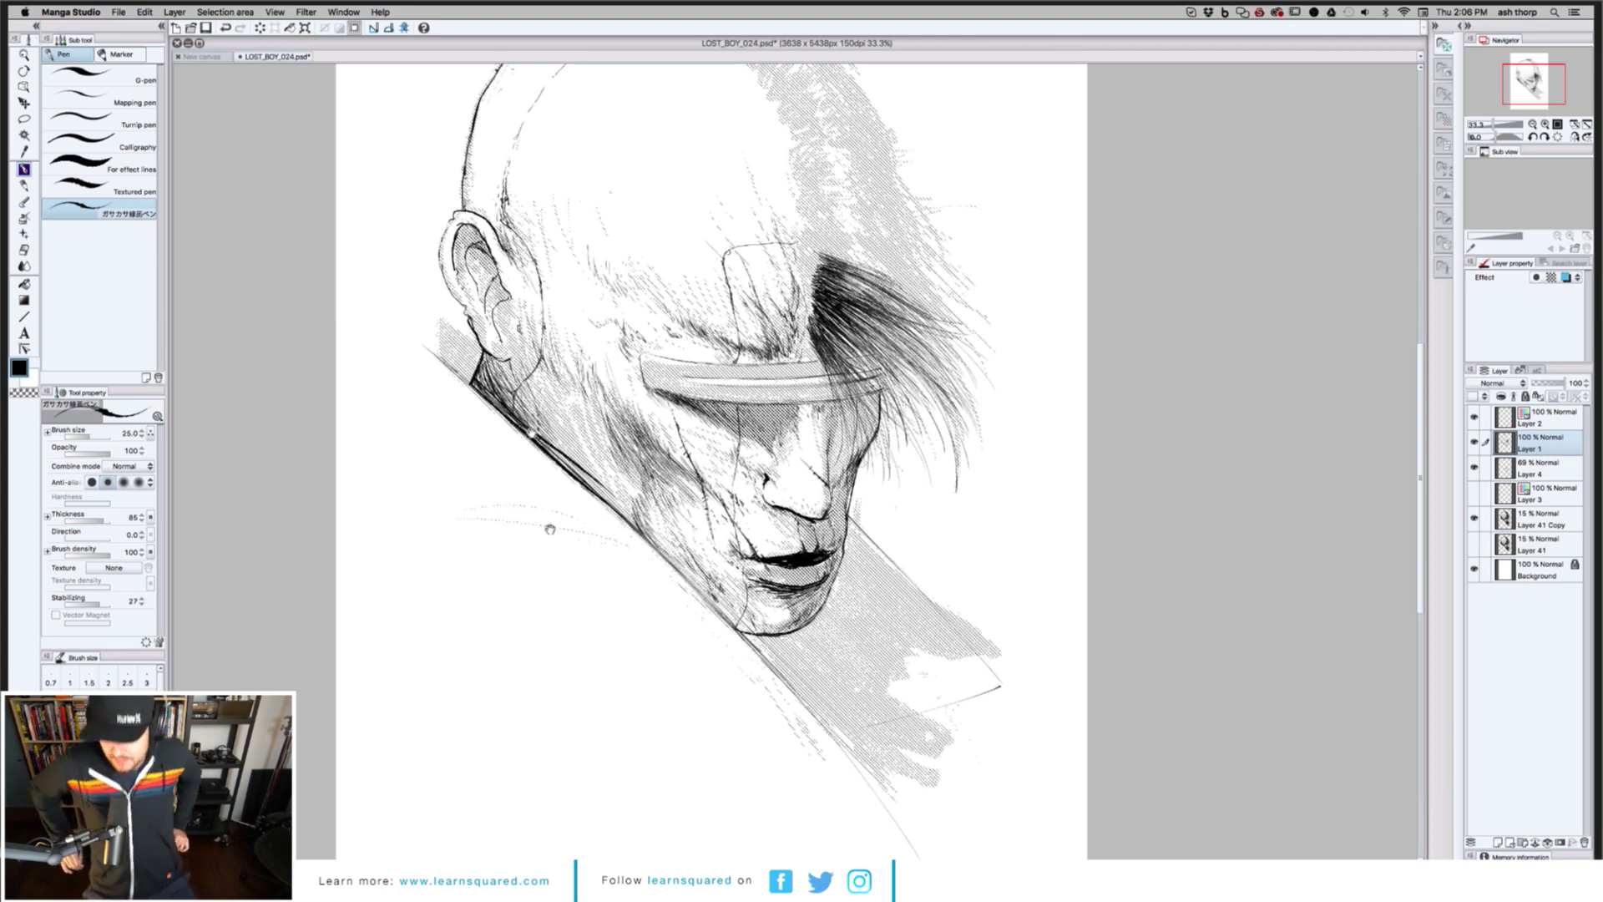
{"action": "left_click_drag", "start_coordinate": [551, 533], "coordinate": [566, 669]}
{"action": "left_click_drag", "start_coordinate": [486, 463], "coordinate": [495, 441]}
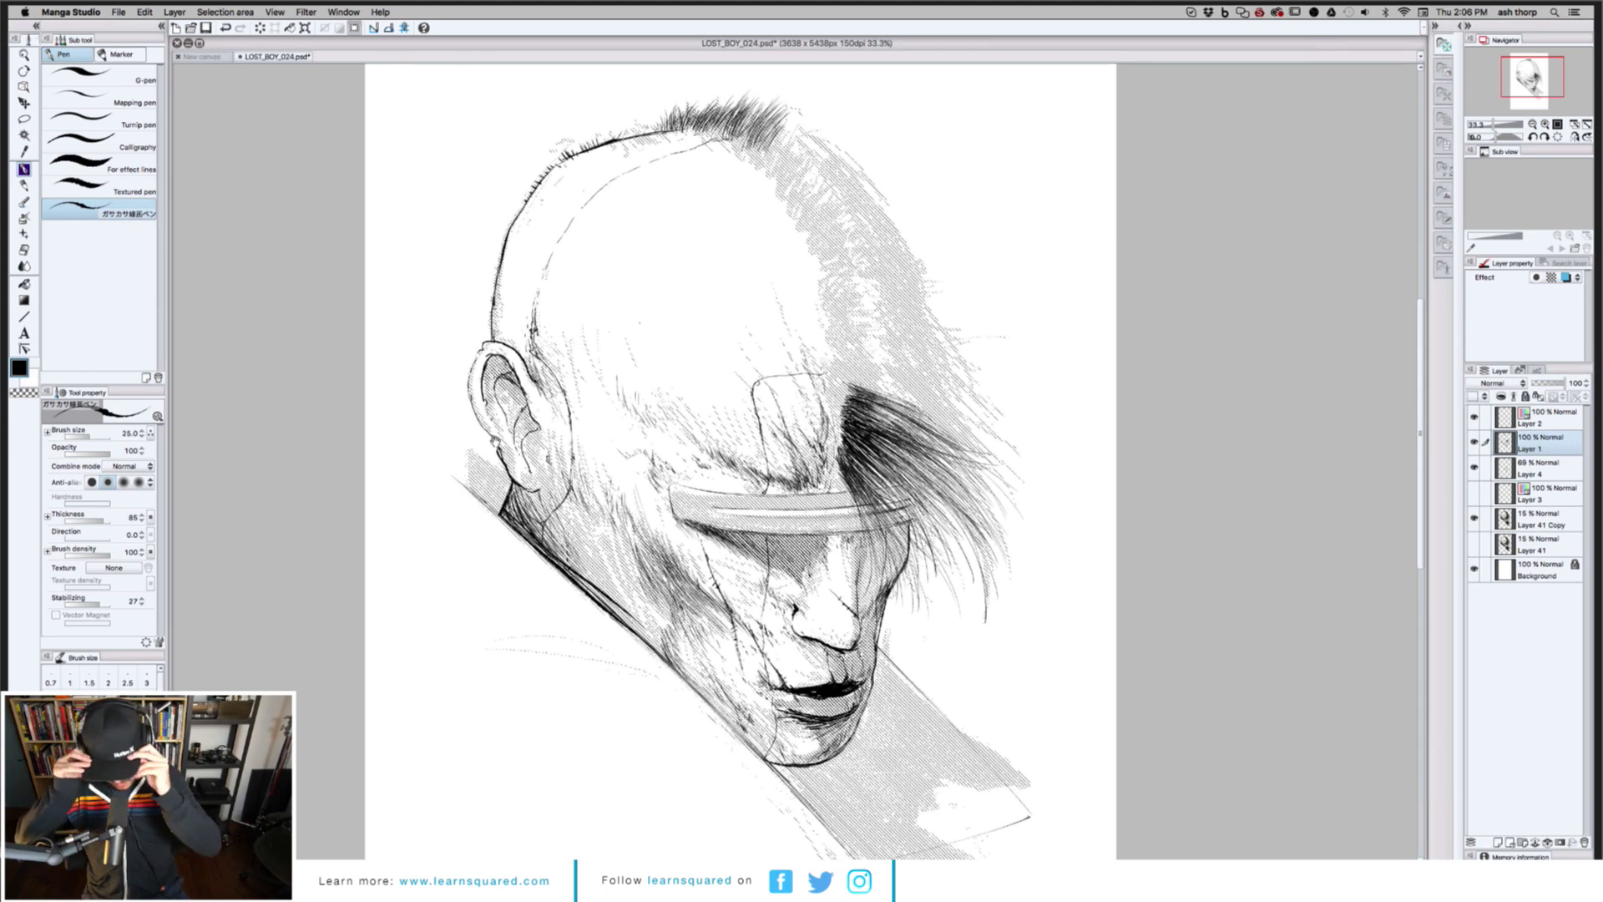
{"action": "left_click_drag", "start_coordinate": [703, 431], "coordinate": [710, 413]}
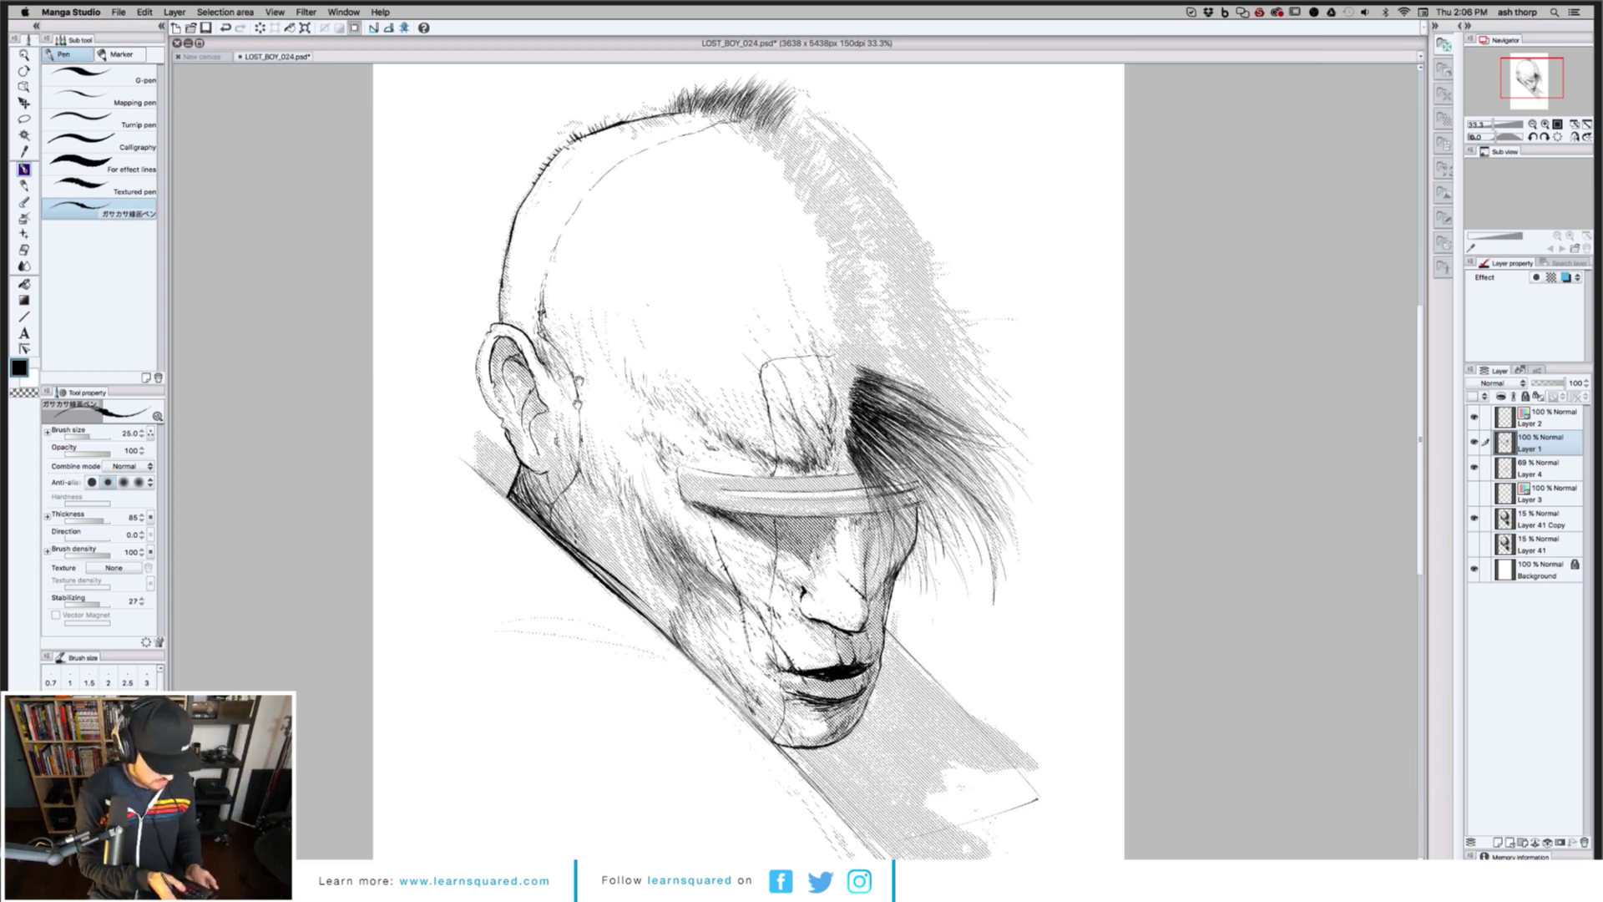
Add a short pen stroke to the hatching on the upper cheek beside the blindfold's end
{"action": "scroll", "coordinate": [578, 383], "scroll_direction": "down", "scroll_amount": 1}
{"action": "scroll", "coordinate": [580, 380], "scroll_direction": "down", "scroll_amount": 2}
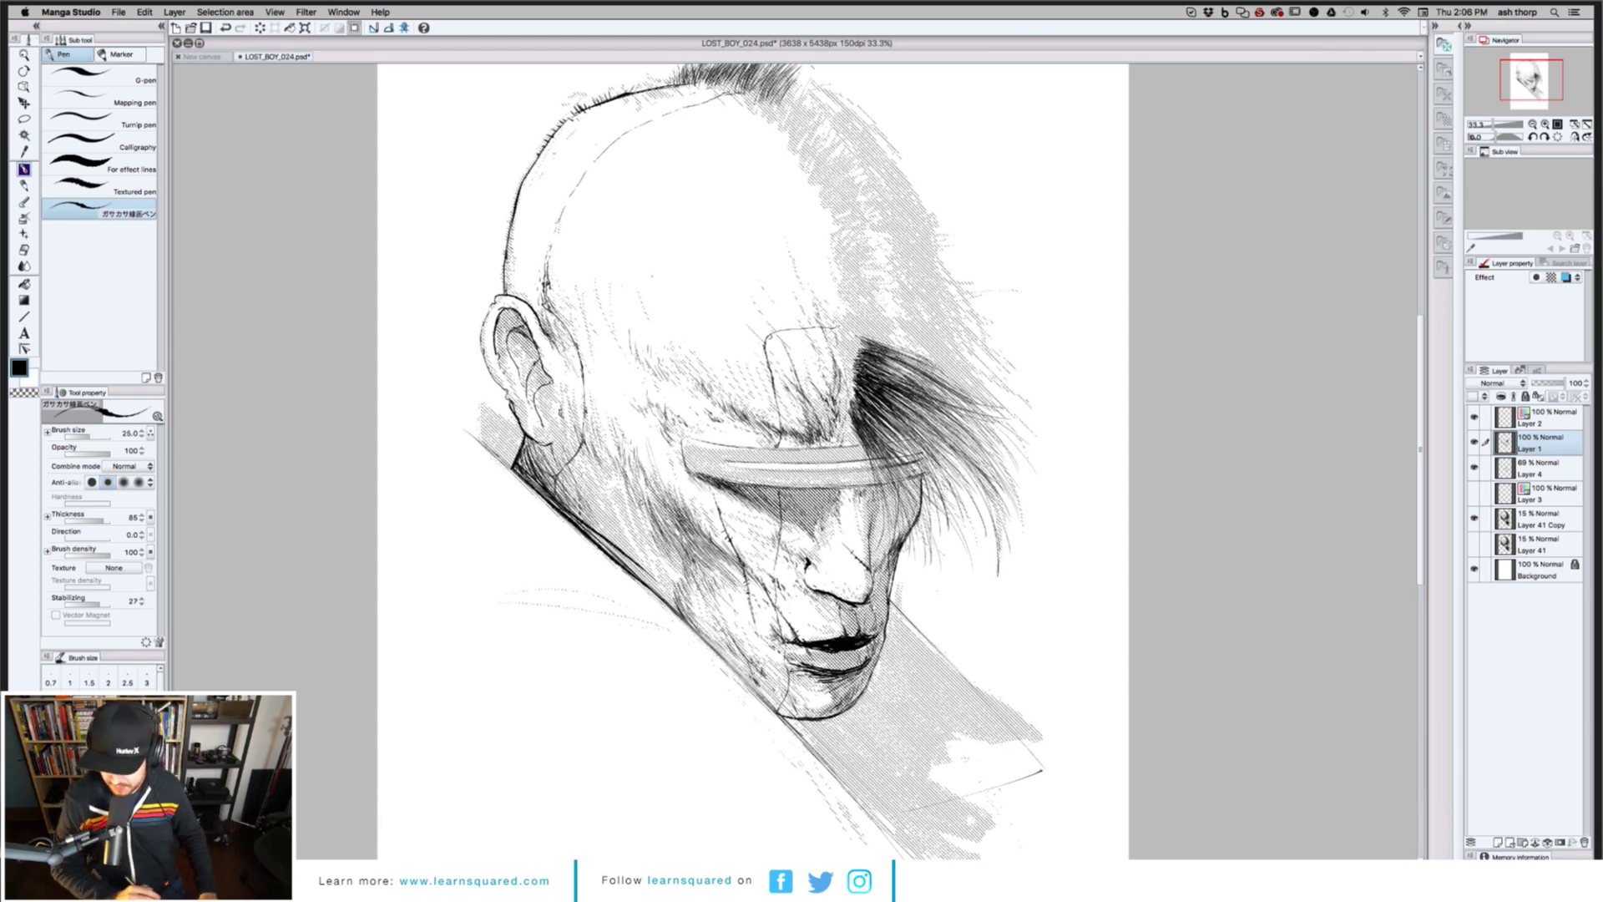
{"action": "left_click_drag", "start_coordinate": [651, 486], "coordinate": [639, 515]}
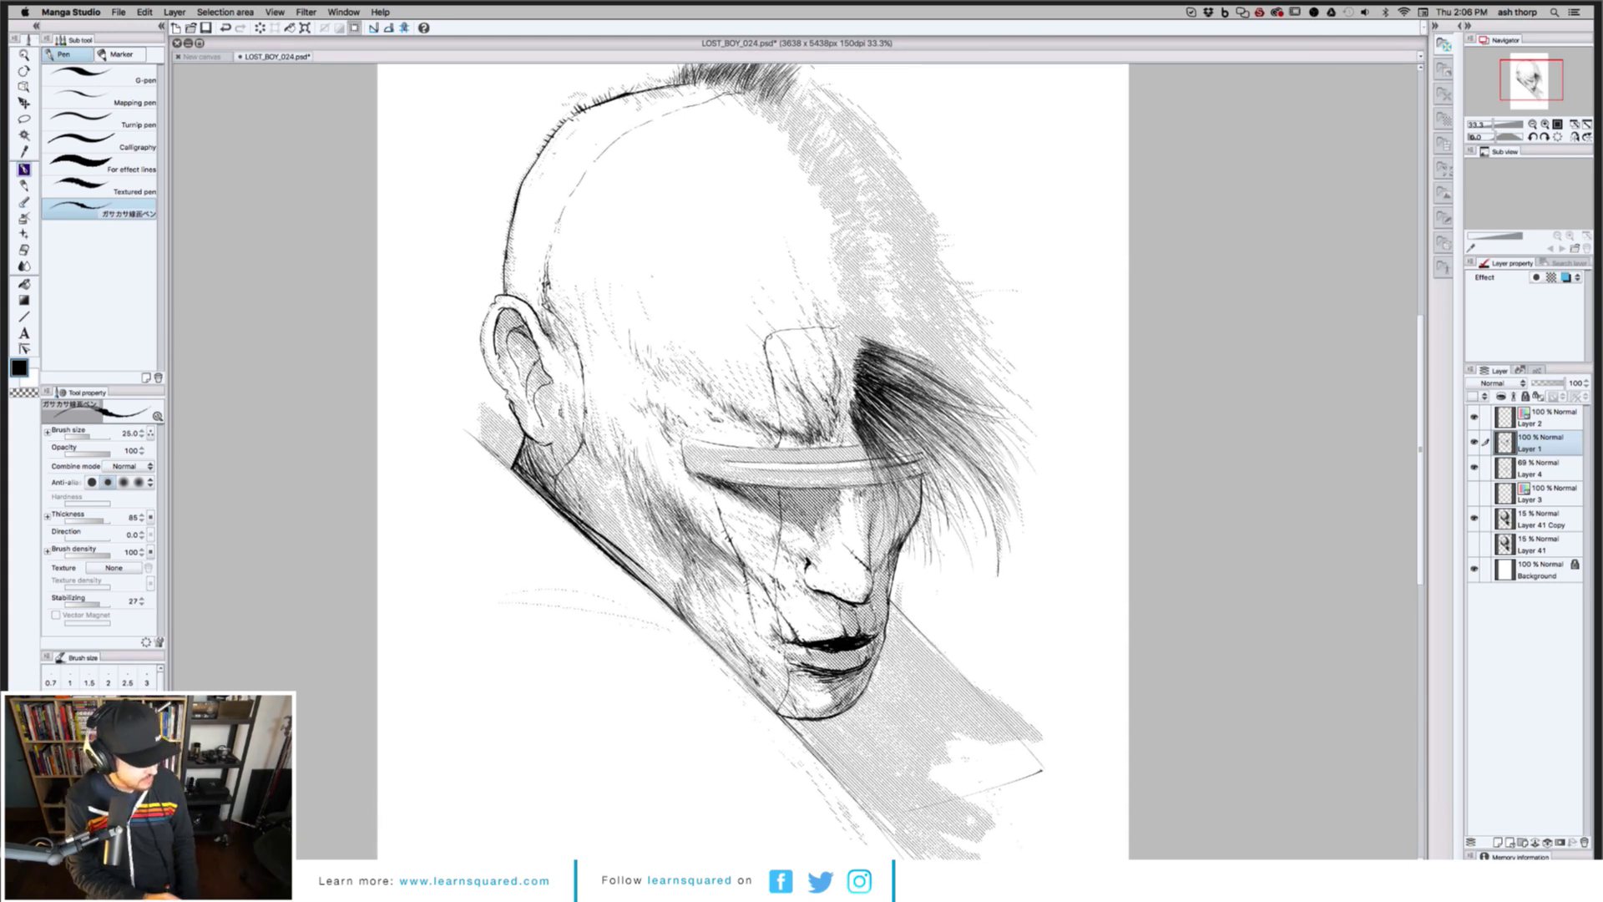
{"action": "scroll", "coordinate": [506, 450], "scroll_direction": "up", "scroll_amount": 3}
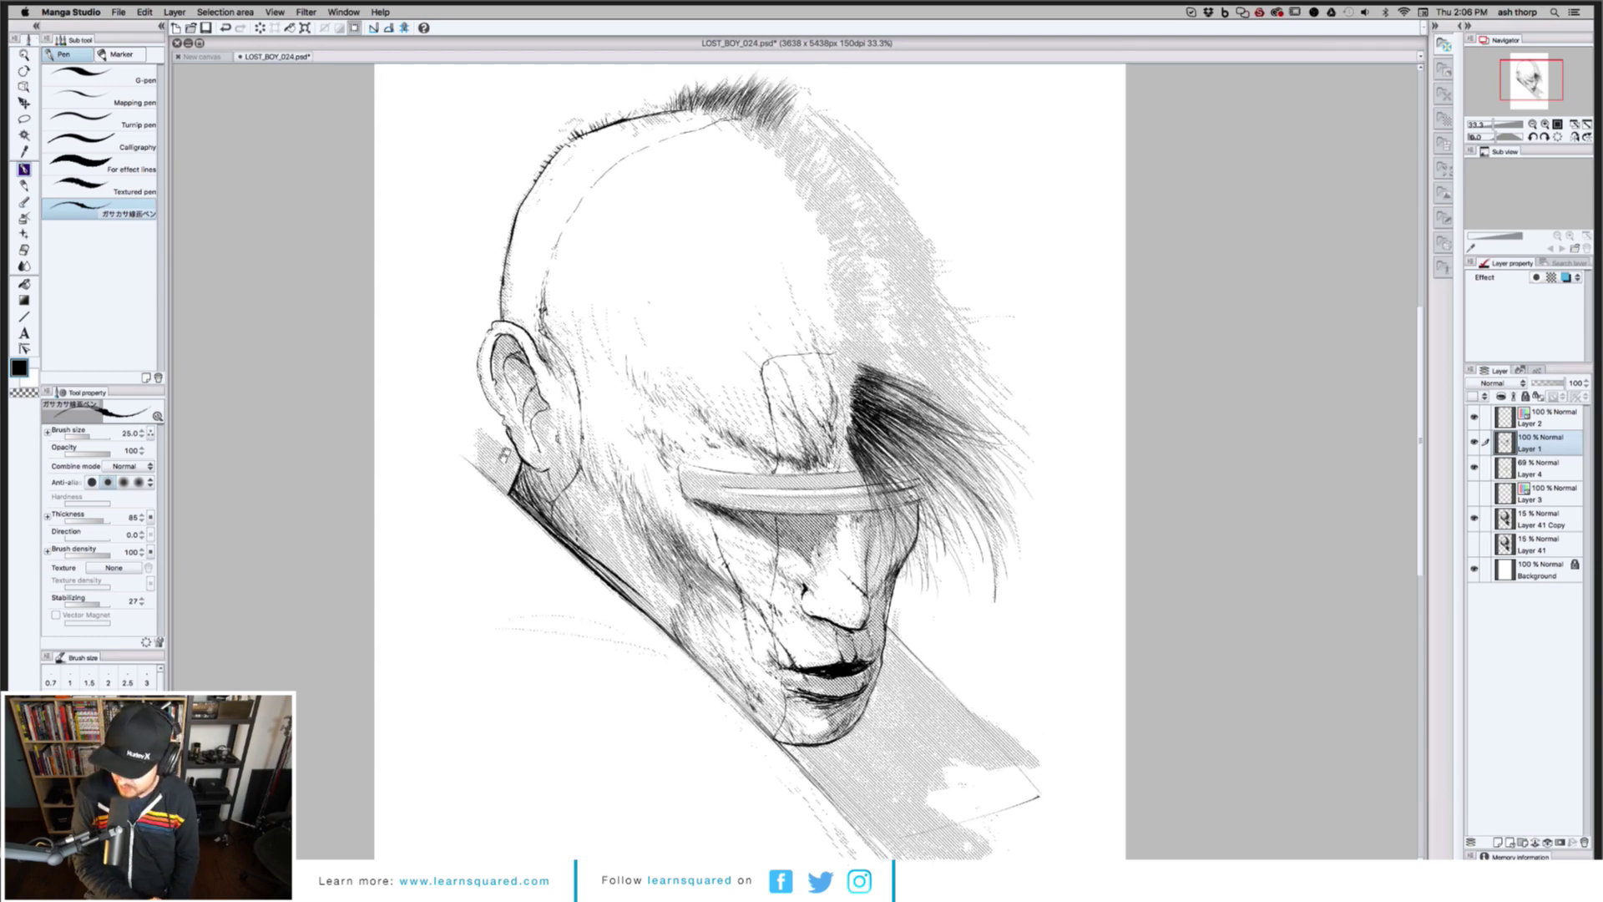
{"action": "left_click_drag", "start_coordinate": [505, 455], "coordinate": [507, 509]}
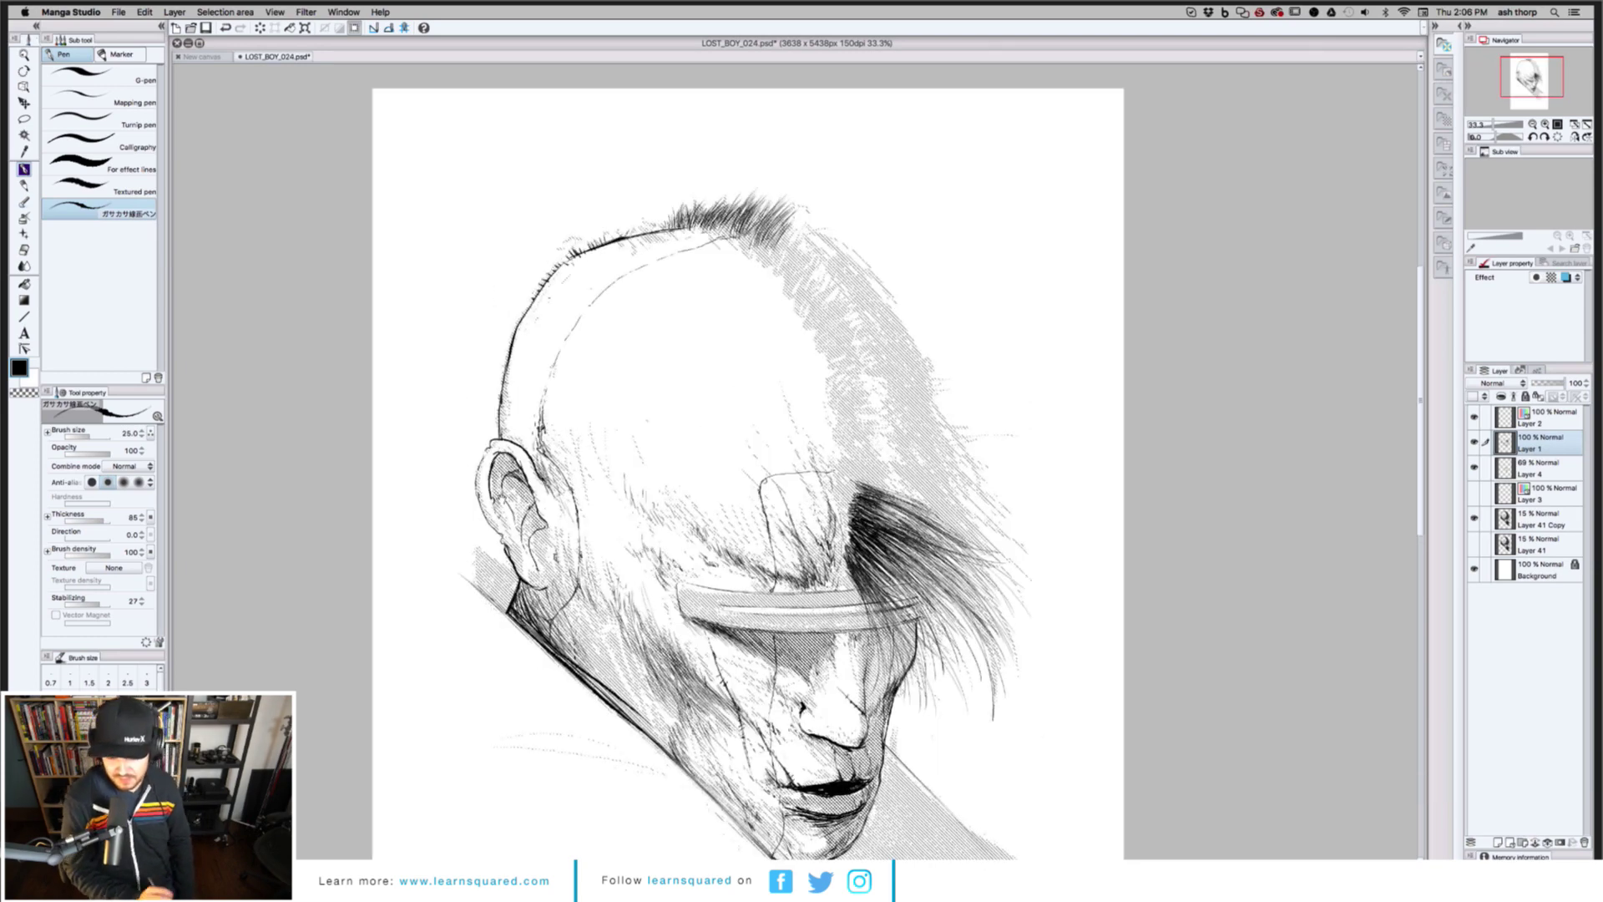
{"action": "left_click_drag", "start_coordinate": [498, 434], "coordinate": [509, 402]}
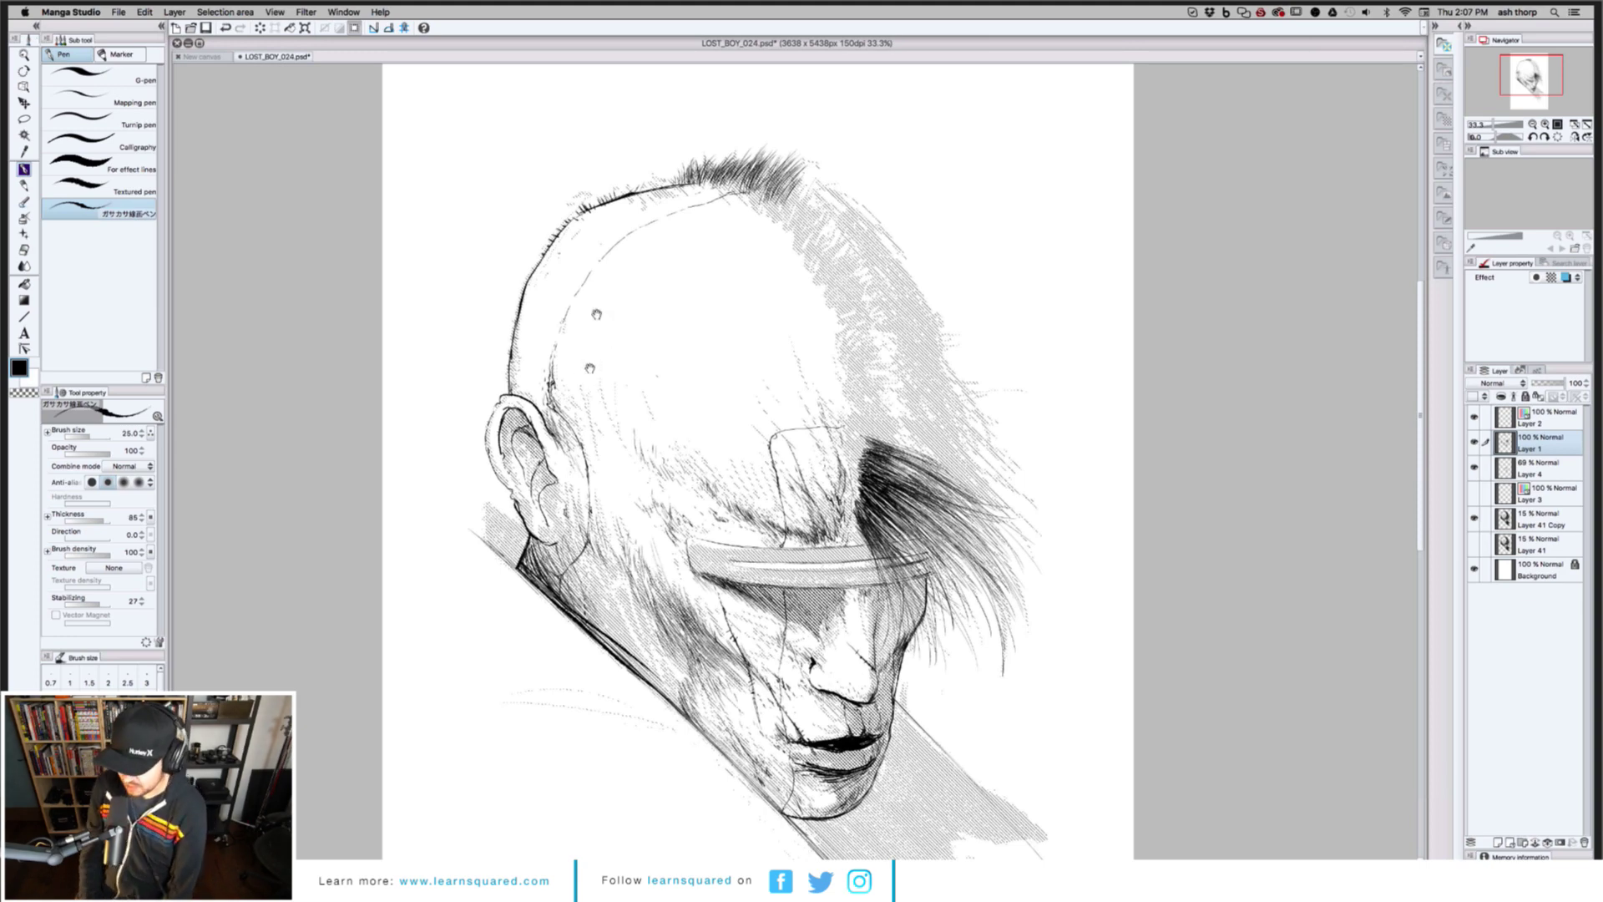
Thicken the forelock's upper edge with fine hair strokes sweeping outward from its root
{"action": "scroll", "coordinate": [597, 311], "scroll_direction": "down", "scroll_amount": 2}
{"action": "scroll", "coordinate": [598, 309], "scroll_direction": "down", "scroll_amount": 1}
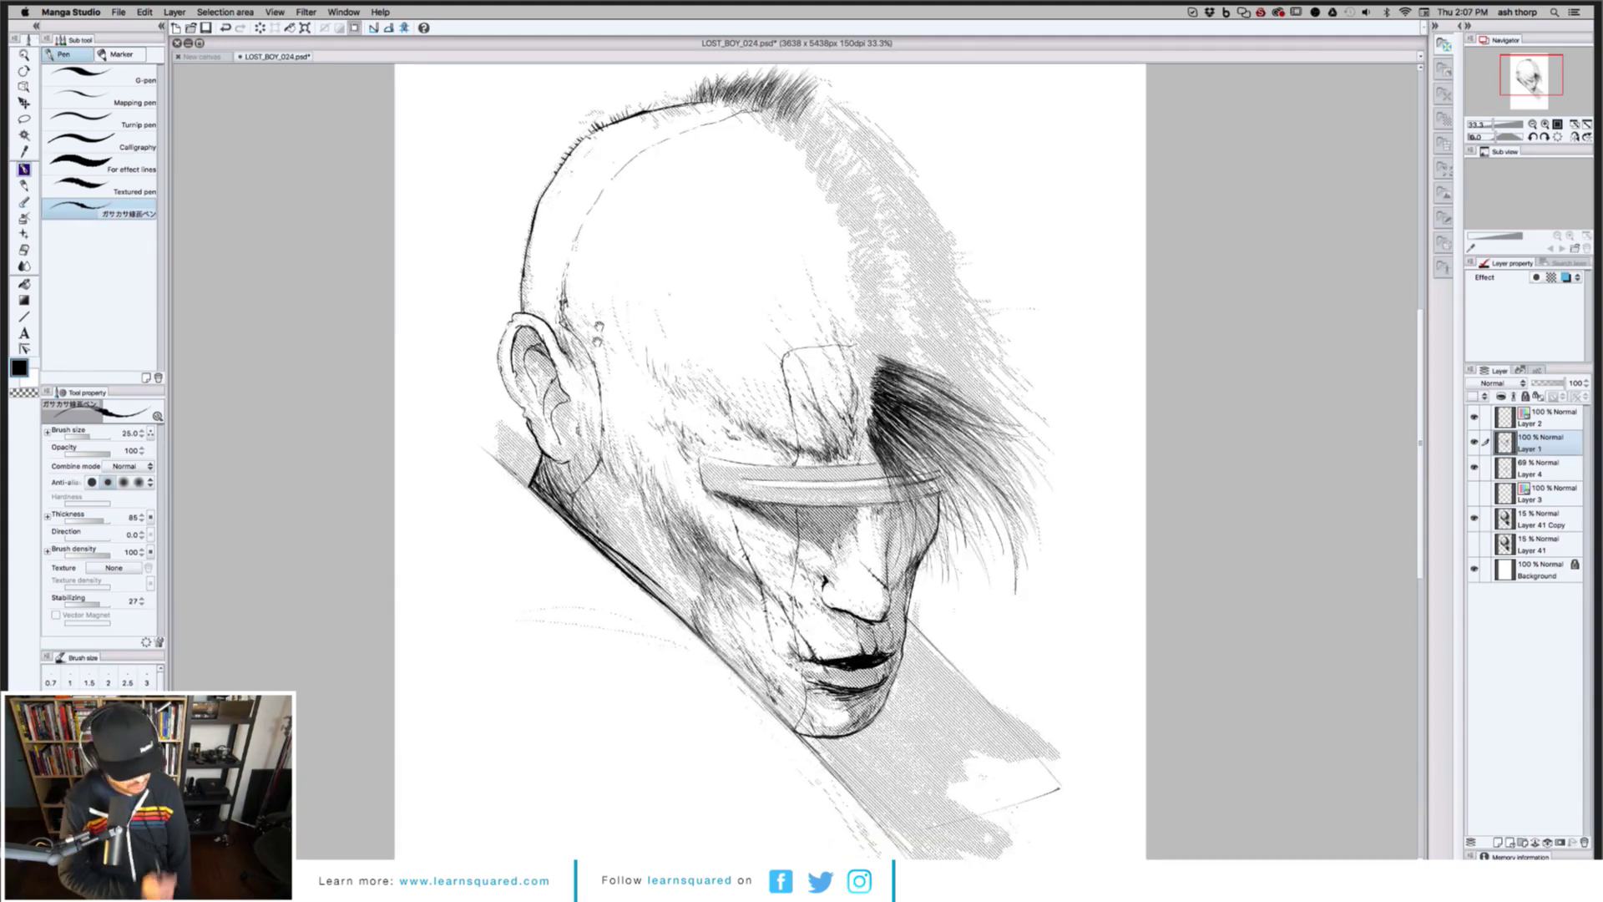
{"action": "scroll", "coordinate": [598, 342], "scroll_direction": "down", "scroll_amount": 1}
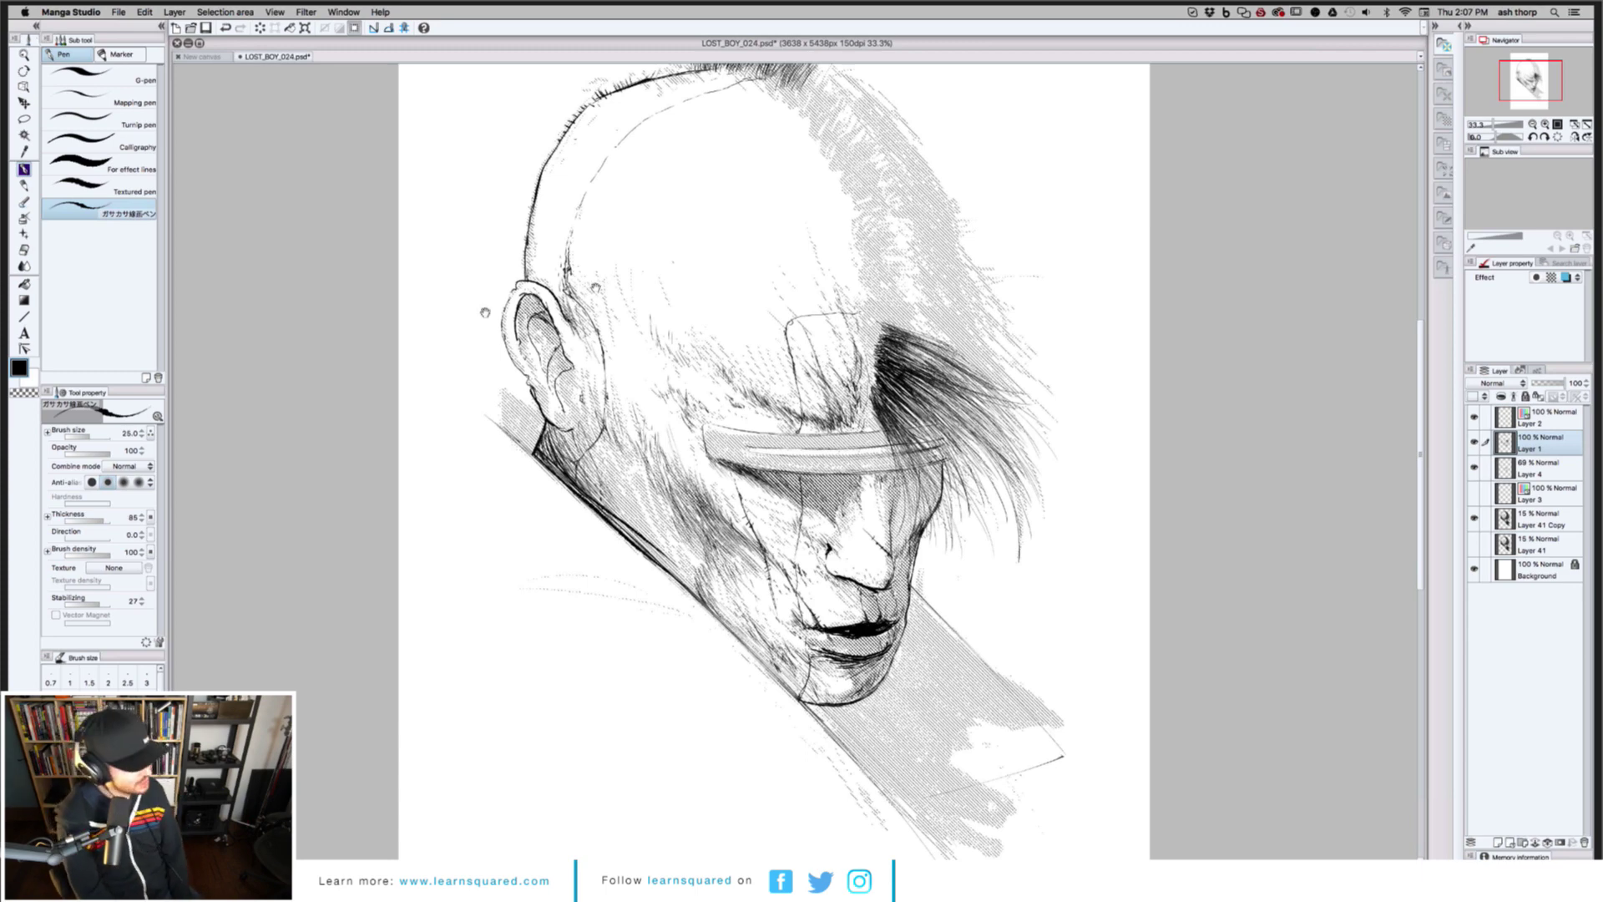
{"action": "left_click_drag", "start_coordinate": [485, 313], "coordinate": [406, 306]}
{"action": "left_click_drag", "start_coordinate": [613, 260], "coordinate": [419, 276]}
{"action": "left_click_drag", "start_coordinate": [712, 342], "coordinate": [789, 375]}
{"action": "mouse_move", "coordinate": [720, 342]}
{"action": "left_mouse_down"}
{"action": "mouse_move", "coordinate": [809, 412]}
{"action": "mouse_move", "coordinate": [753, 363]}
{"action": "mouse_move", "coordinate": [832, 391]}
{"action": "mouse_move", "coordinate": [840, 449]}
{"action": "left_mouse_up"}
{"action": "left_click_drag", "start_coordinate": [779, 376], "coordinate": [804, 409]}
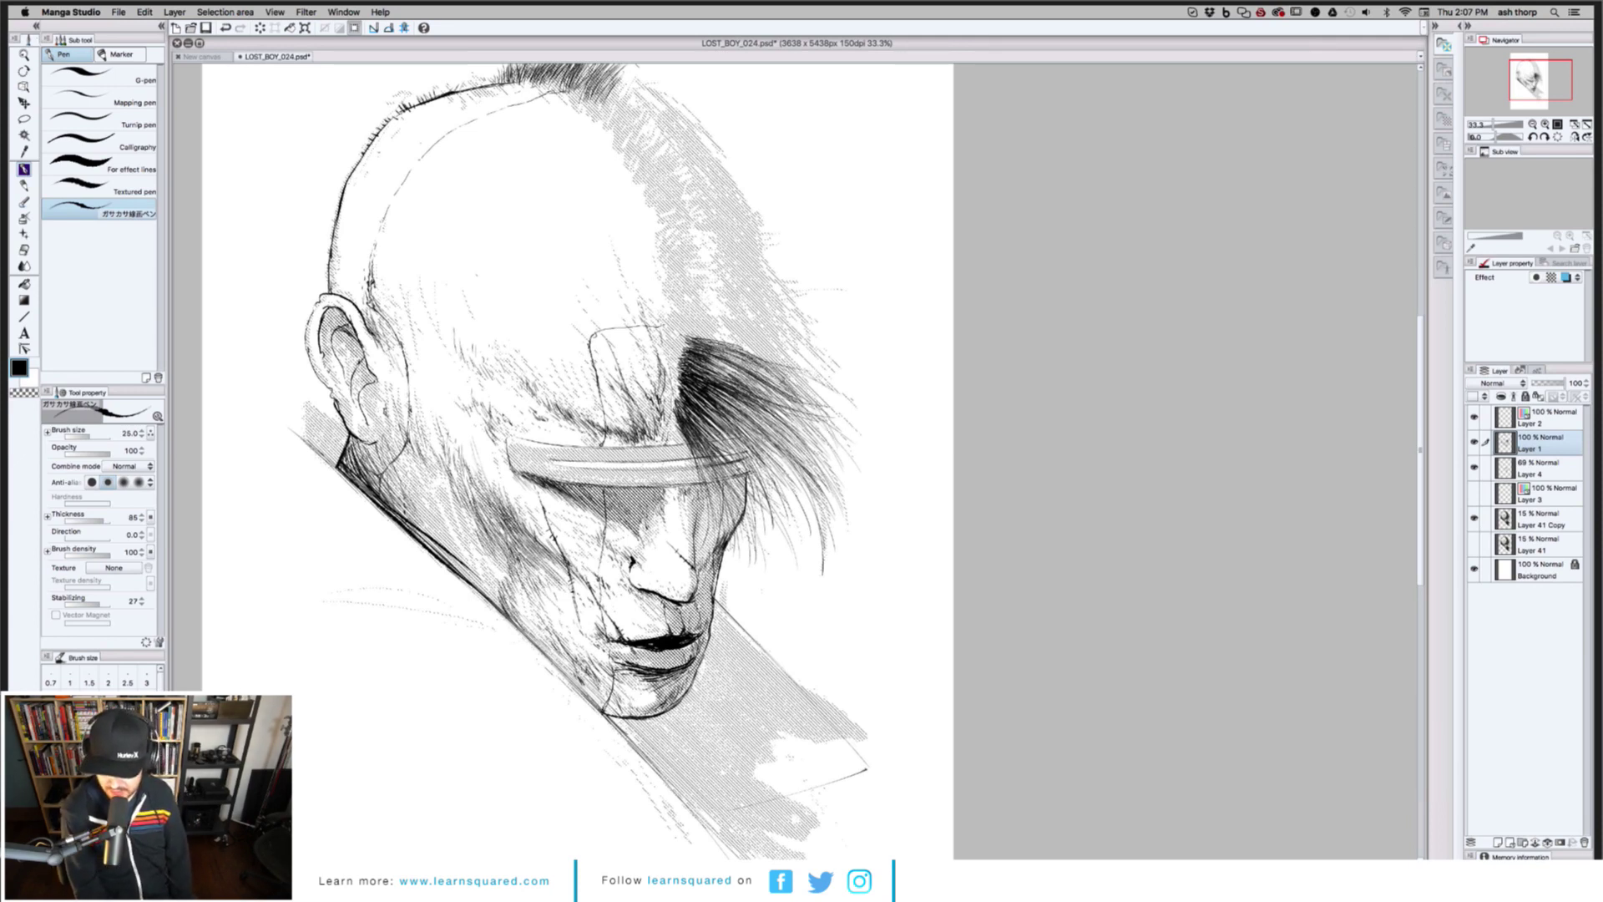
{"action": "left_click_drag", "start_coordinate": [742, 353], "coordinate": [832, 403]}
{"action": "left_click_drag", "start_coordinate": [764, 366], "coordinate": [799, 381]}
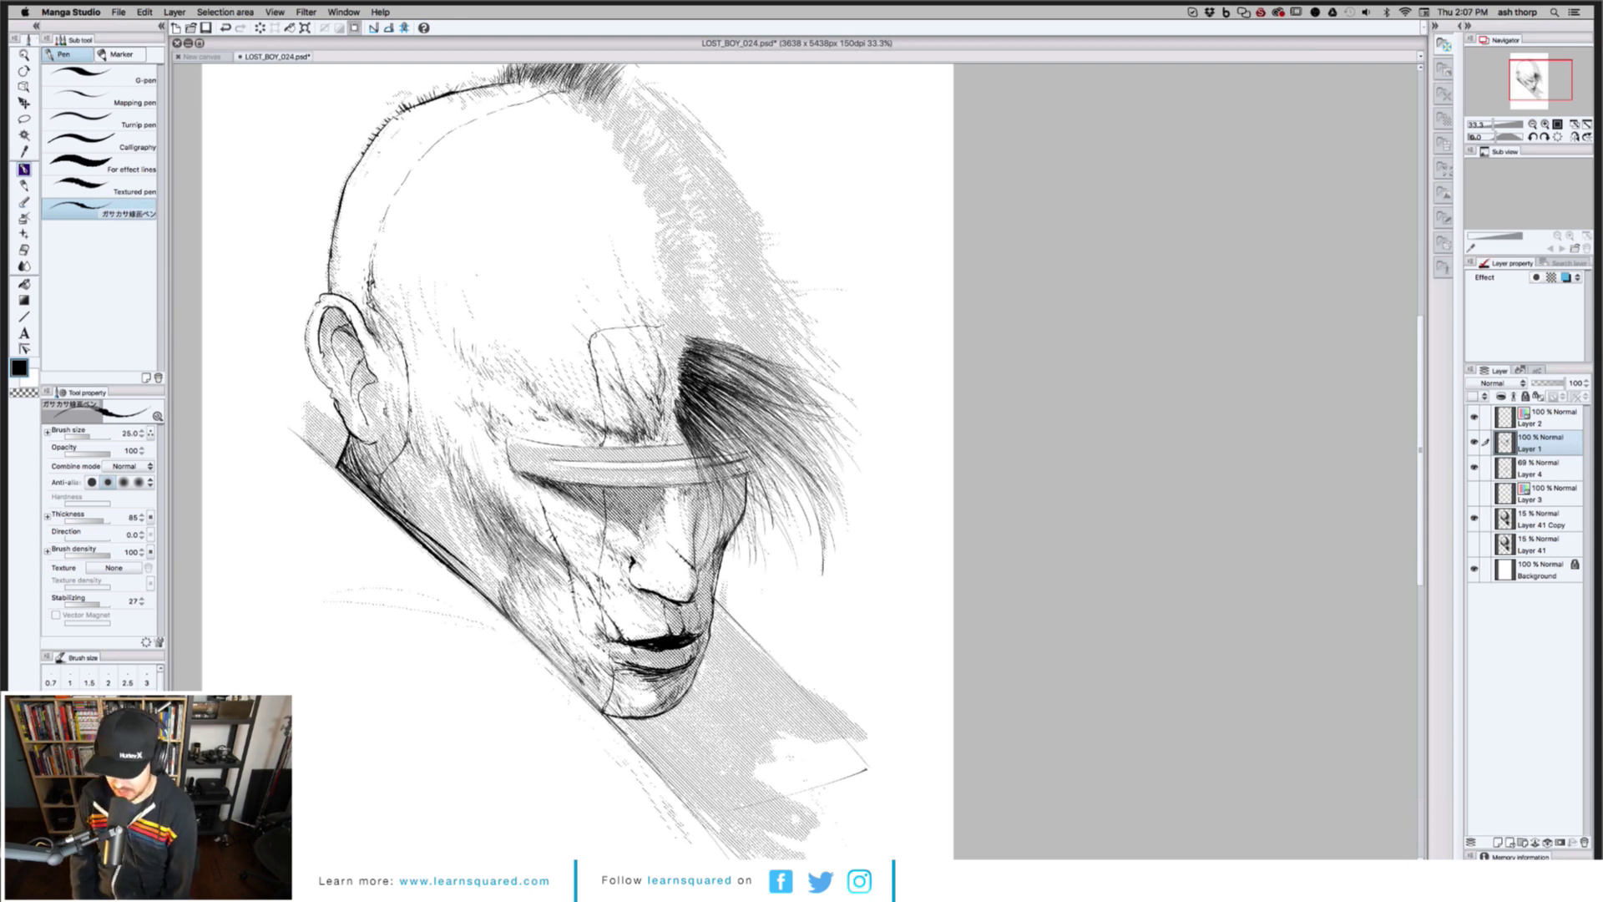
{"action": "left_click_drag", "start_coordinate": [734, 341], "coordinate": [774, 363]}
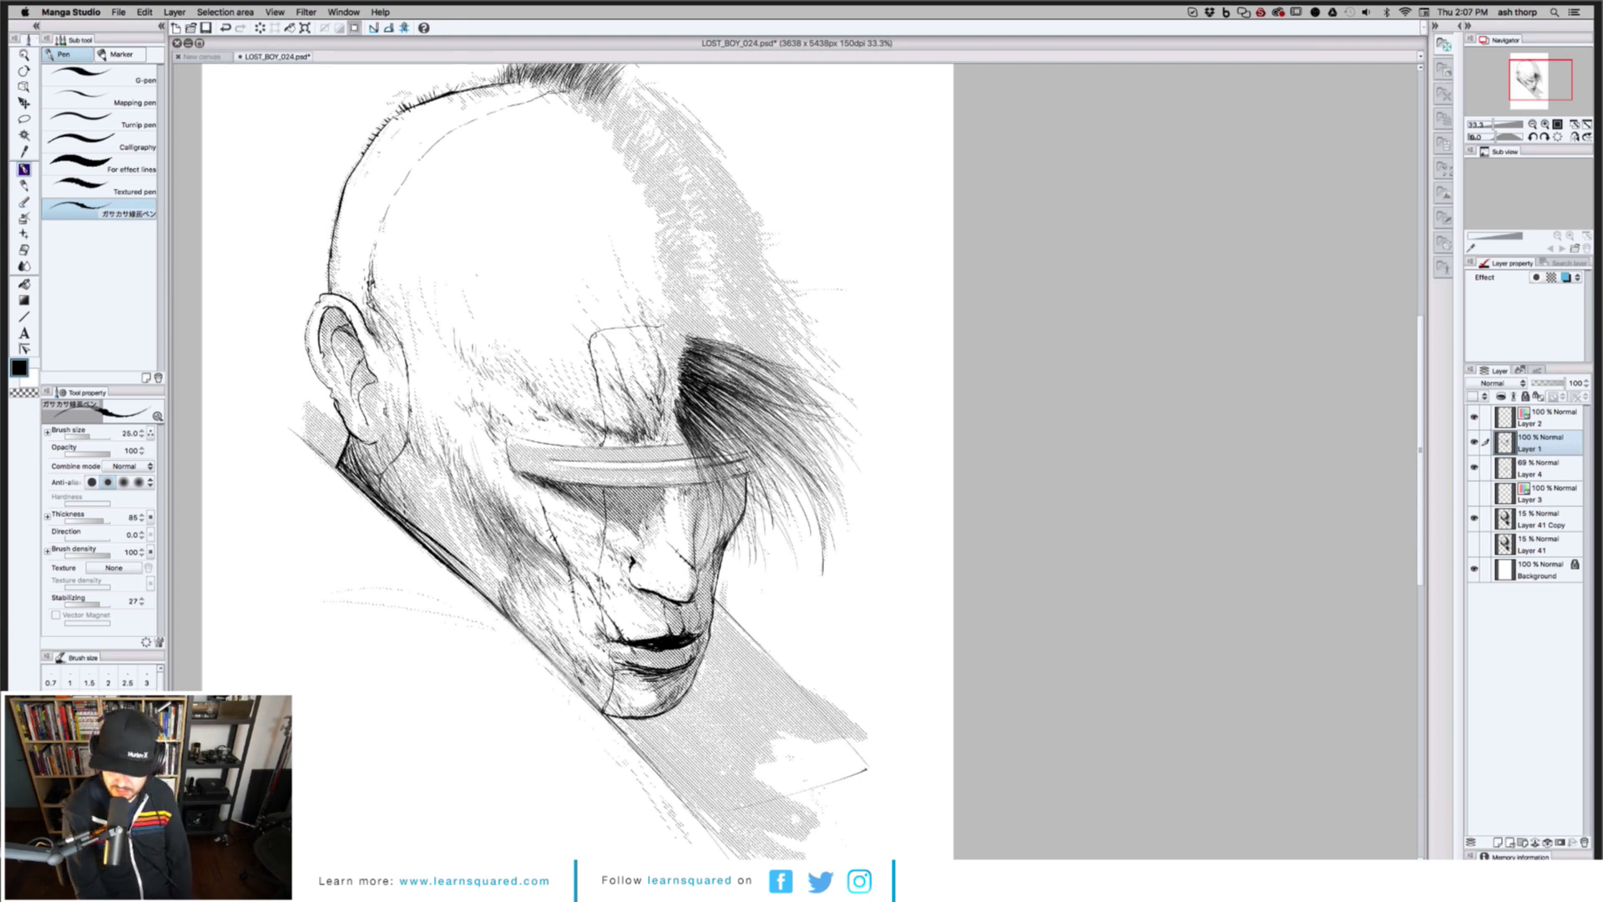
{"action": "left_click_drag", "start_coordinate": [690, 331], "coordinate": [787, 366]}
{"action": "left_click_drag", "start_coordinate": [782, 359], "coordinate": [809, 371]}
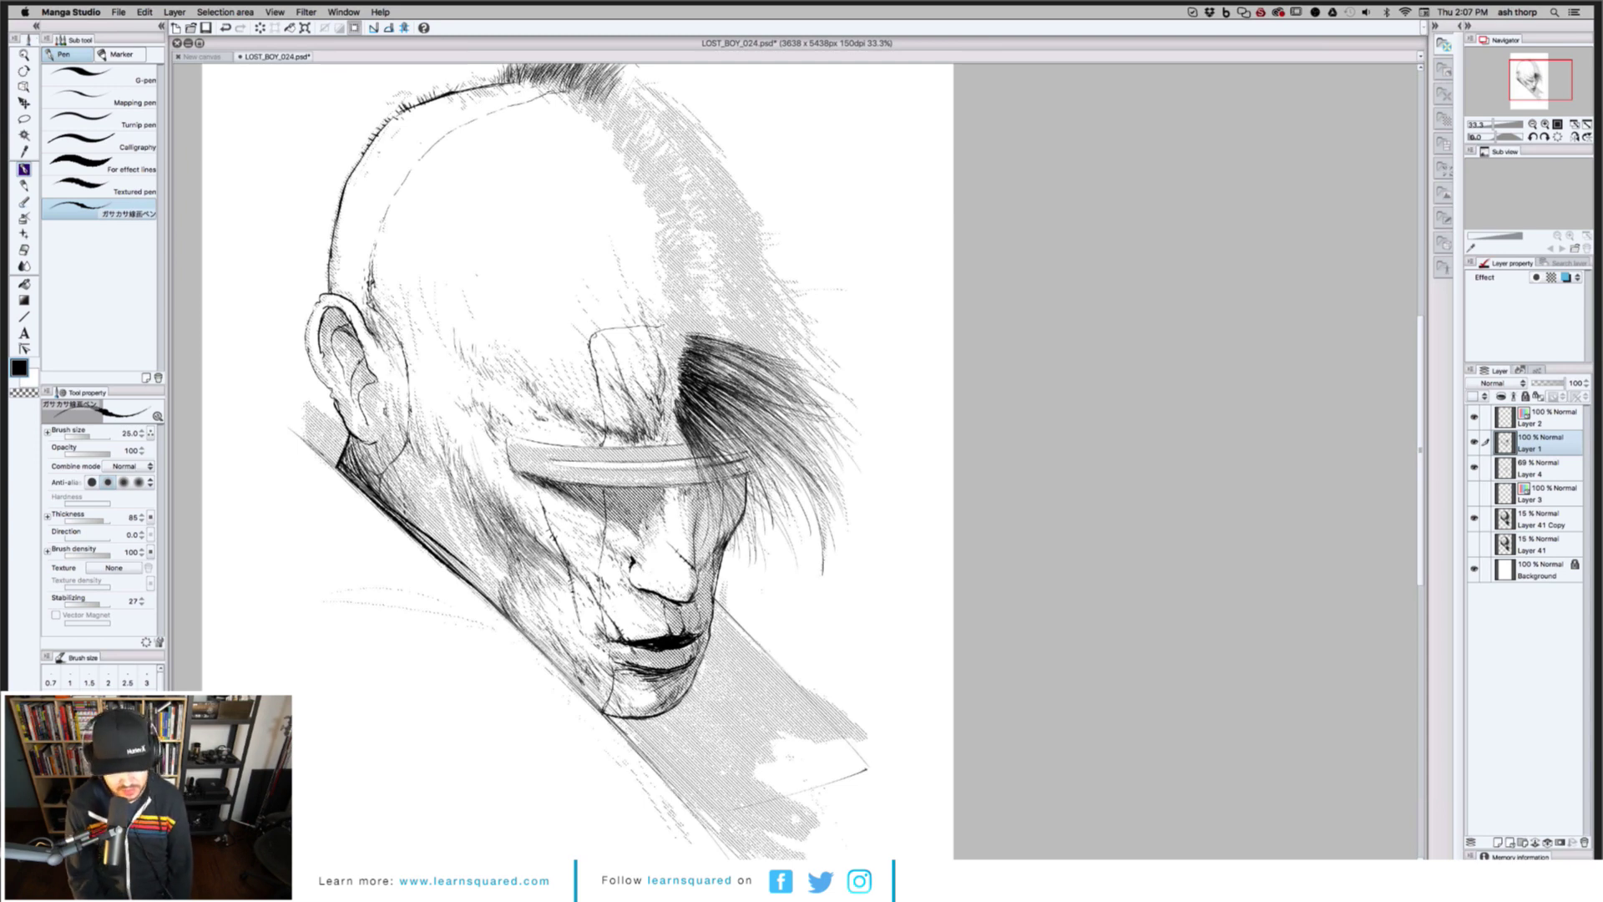
Draw more long, fine hair strokes along the forelock's upper edge from its root toward the tips
{"action": "mouse_move", "coordinate": [691, 329]}
{"action": "left_mouse_down"}
{"action": "mouse_move", "coordinate": [799, 359]}
{"action": "mouse_move", "coordinate": [749, 339]}
{"action": "mouse_move", "coordinate": [781, 355]}
{"action": "mouse_move", "coordinate": [786, 341]}
{"action": "mouse_move", "coordinate": [822, 384]}
{"action": "left_mouse_up"}
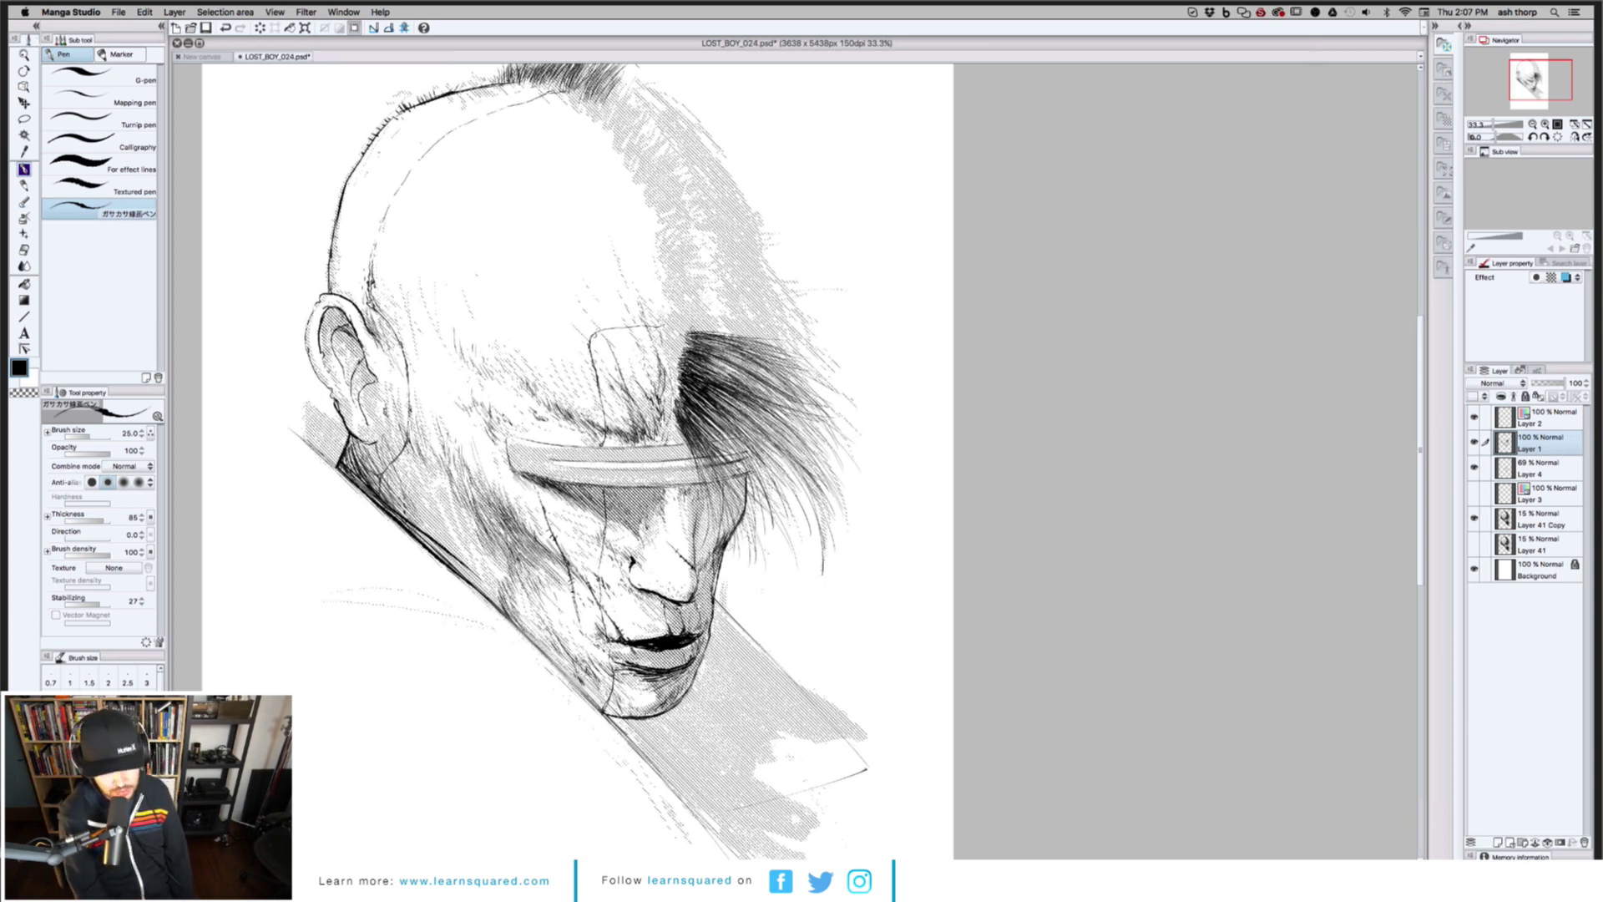
{"action": "left_click_drag", "start_coordinate": [707, 331], "coordinate": [752, 341]}
{"action": "left_click_drag", "start_coordinate": [779, 348], "coordinate": [804, 360]}
{"action": "left_click_drag", "start_coordinate": [694, 328], "coordinate": [821, 374]}
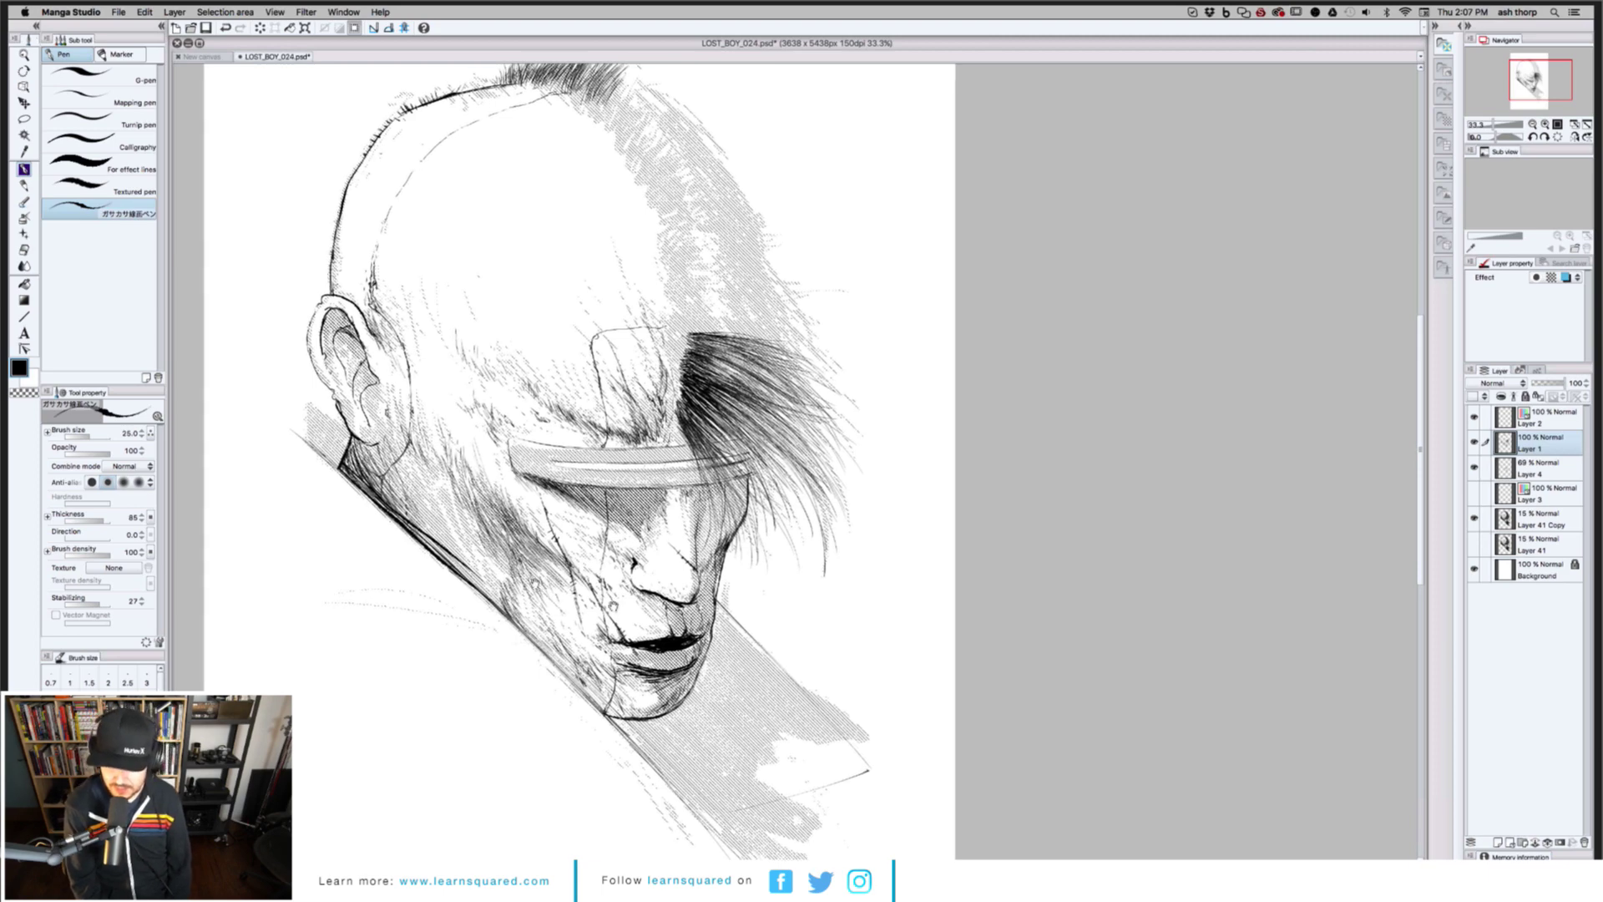
Draw a thin strap line from the ear to the blindfold's near end and add a short pen stroke beside the forelock's root
{"action": "left_click_drag", "start_coordinate": [415, 413], "coordinate": [678, 491]}
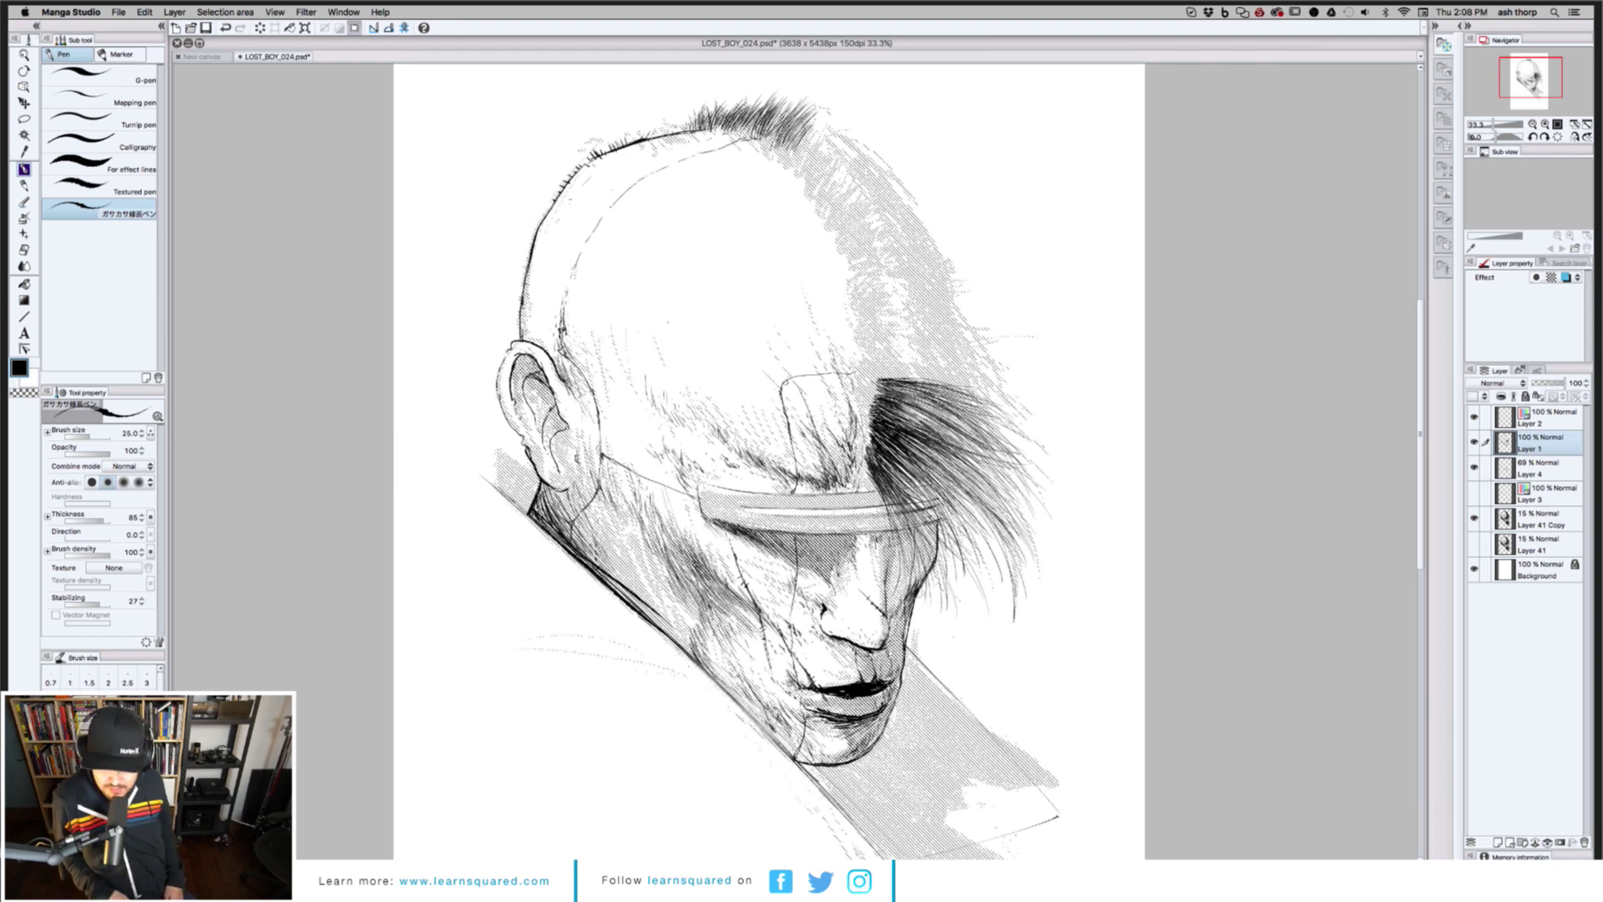
{"action": "mouse_move", "coordinate": [496, 408]}
{"action": "left_mouse_down"}
{"action": "mouse_move", "coordinate": [507, 361]}
{"action": "mouse_move", "coordinate": [538, 383]}
{"action": "left_mouse_up"}
{"action": "scroll", "coordinate": [784, 462], "scroll_direction": "down", "scroll_amount": 2}
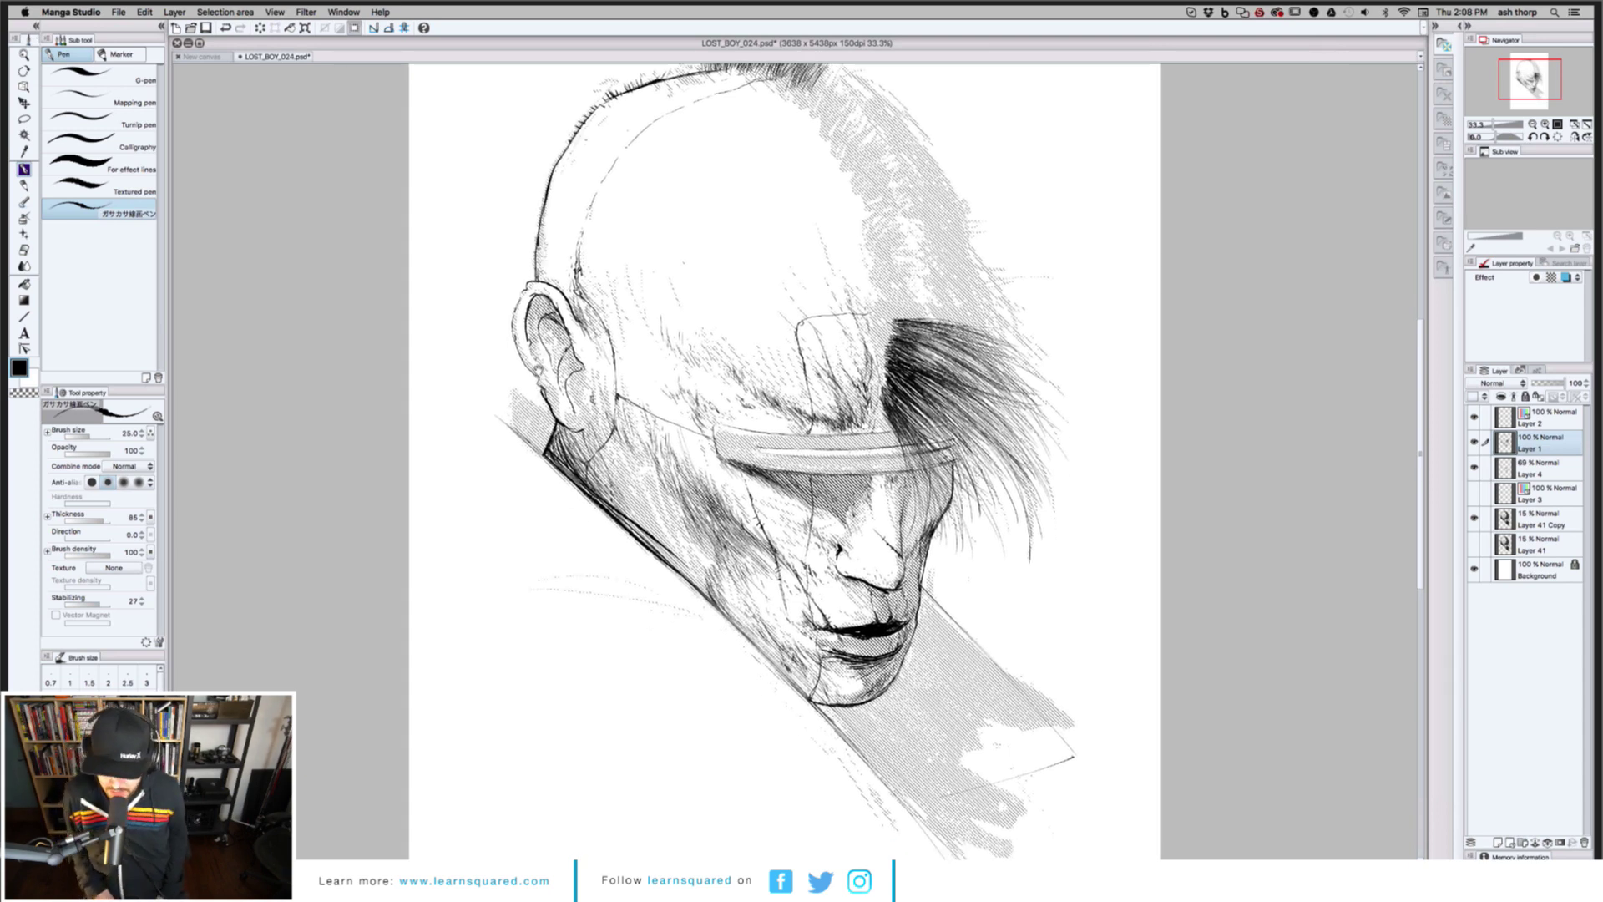
{"action": "scroll", "coordinate": [784, 461], "scroll_direction": "down", "scroll_amount": 2}
{"action": "scroll", "coordinate": [784, 462], "scroll_direction": "up", "scroll_amount": 2}
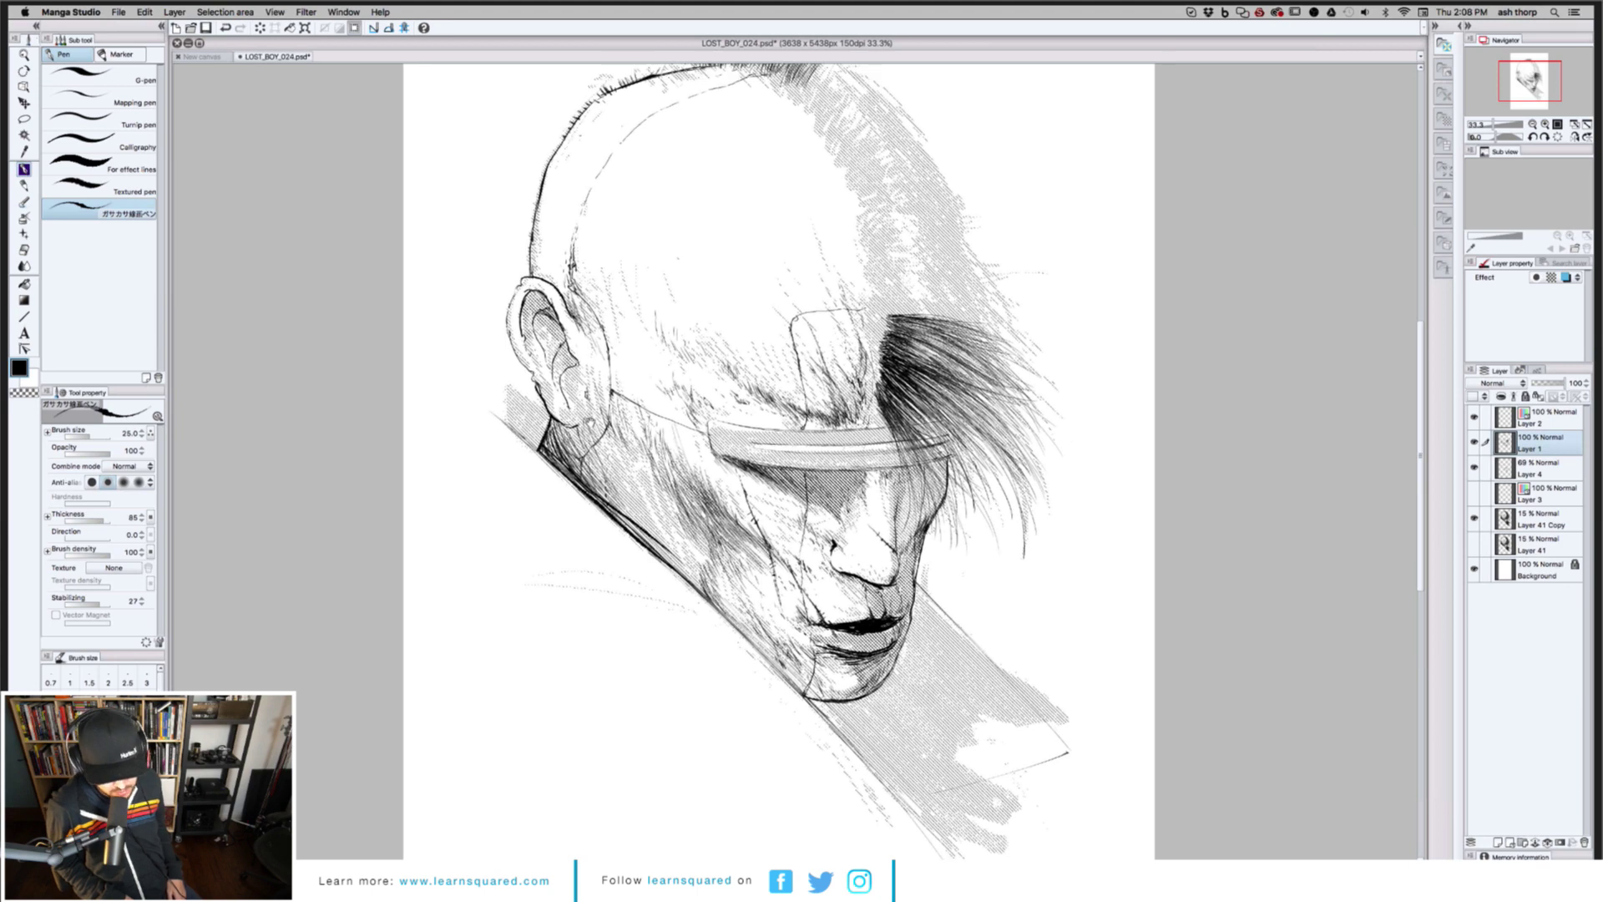
{"action": "scroll", "coordinate": [784, 462], "scroll_direction": "right", "scroll_amount": 3}
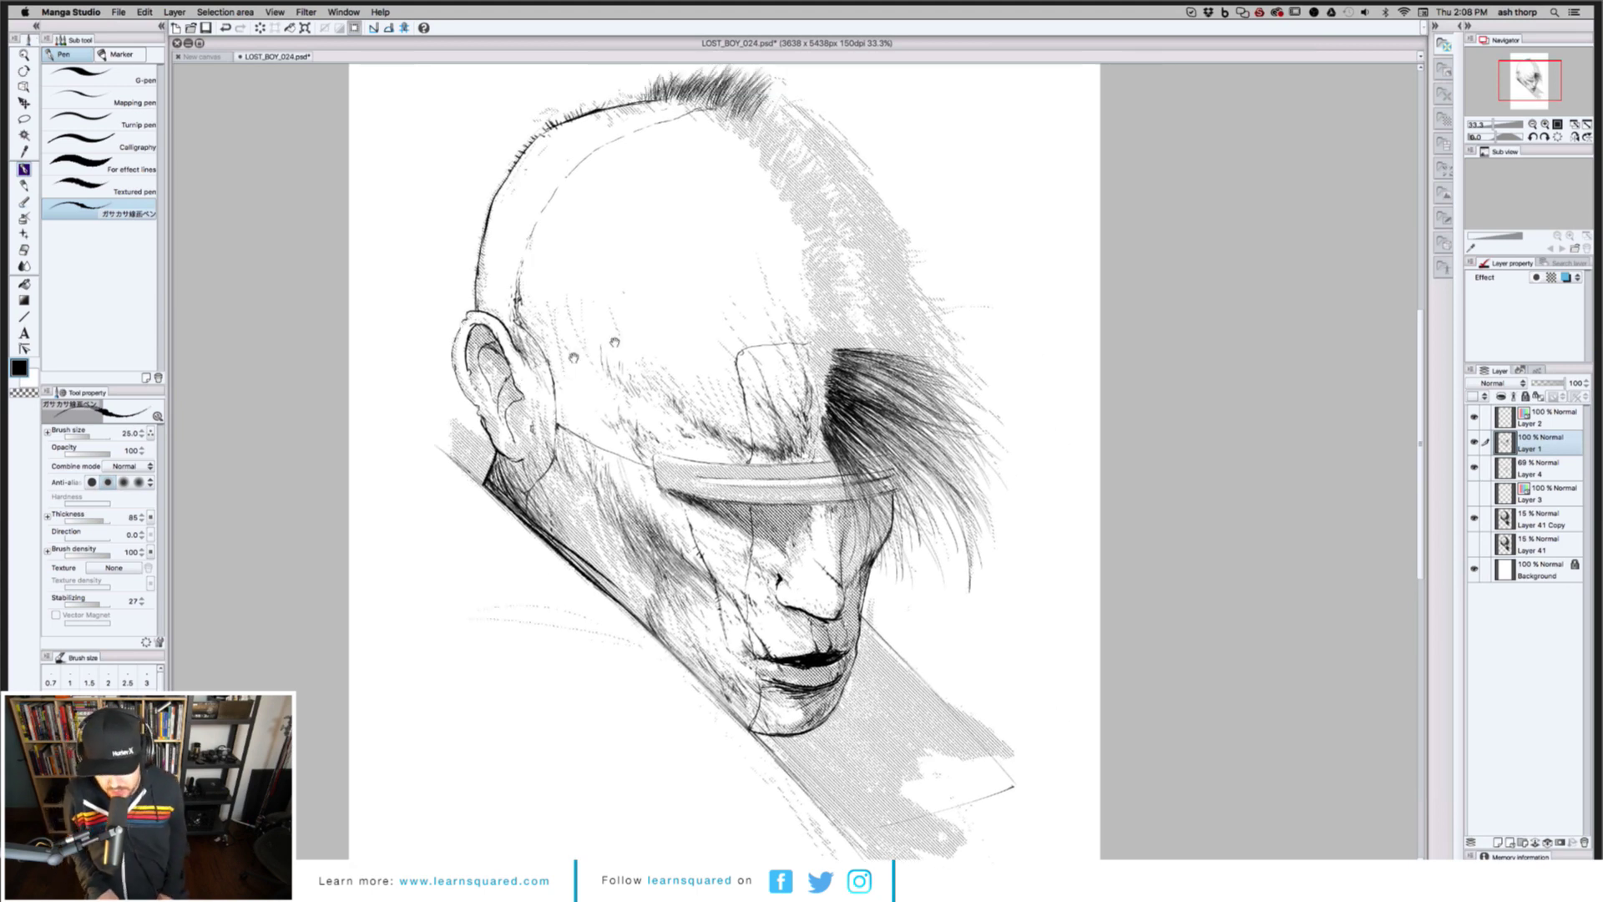
{"action": "scroll", "coordinate": [677, 461], "scroll_direction": "right", "scroll_amount": 4}
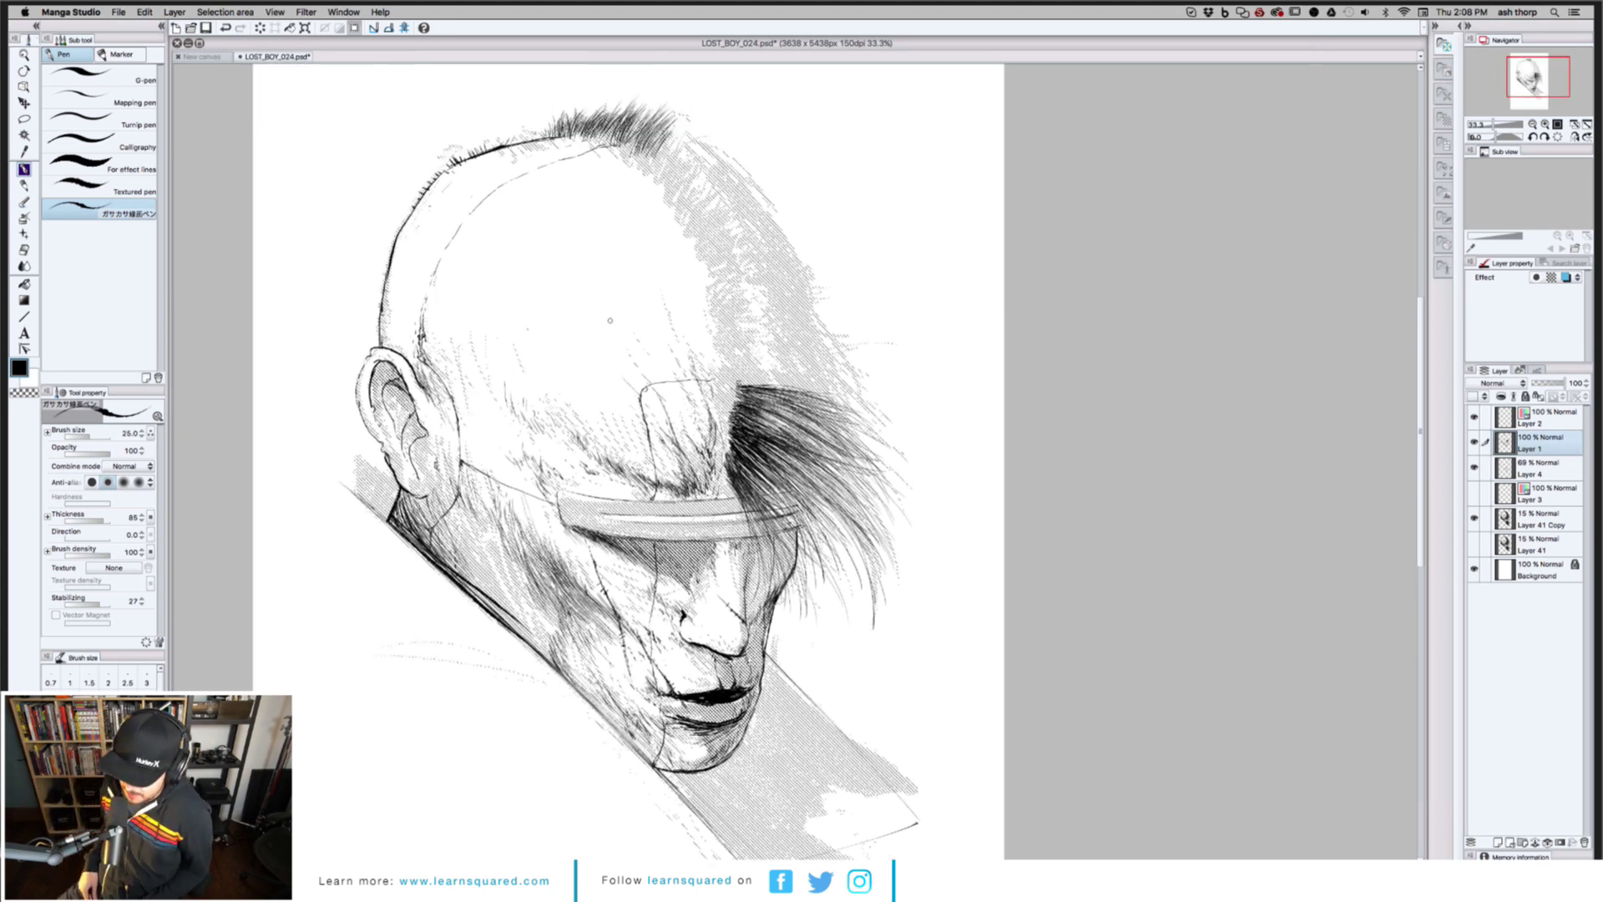
{"action": "left_click_drag", "start_coordinate": [723, 440], "coordinate": [719, 453]}
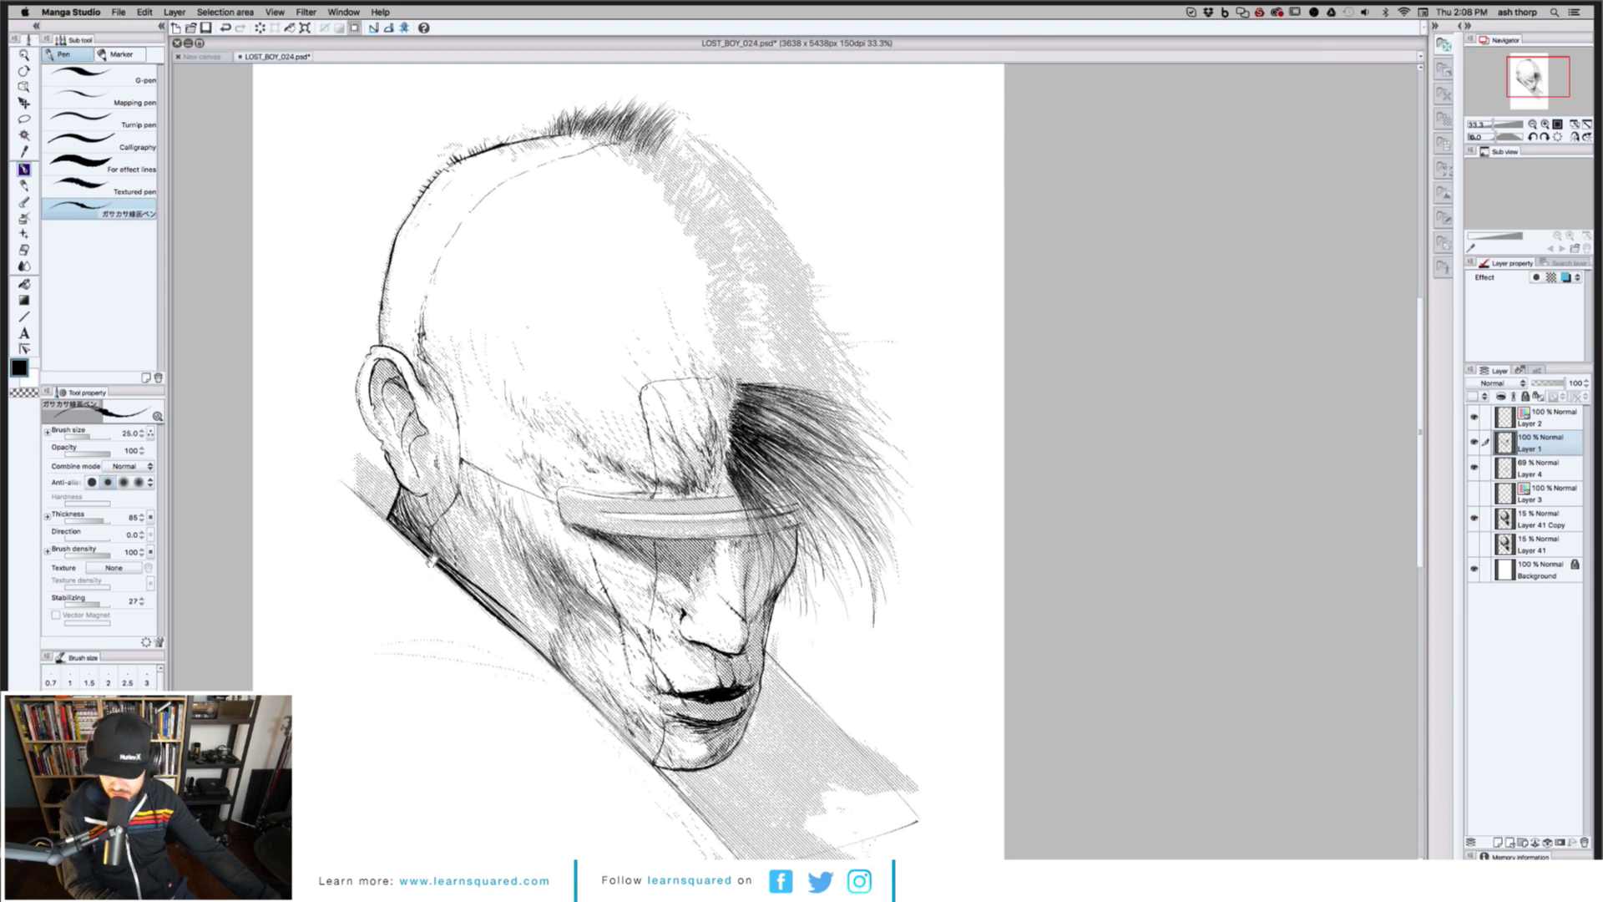
{"action": "scroll", "coordinate": [431, 559], "scroll_direction": "down", "scroll_amount": 2}
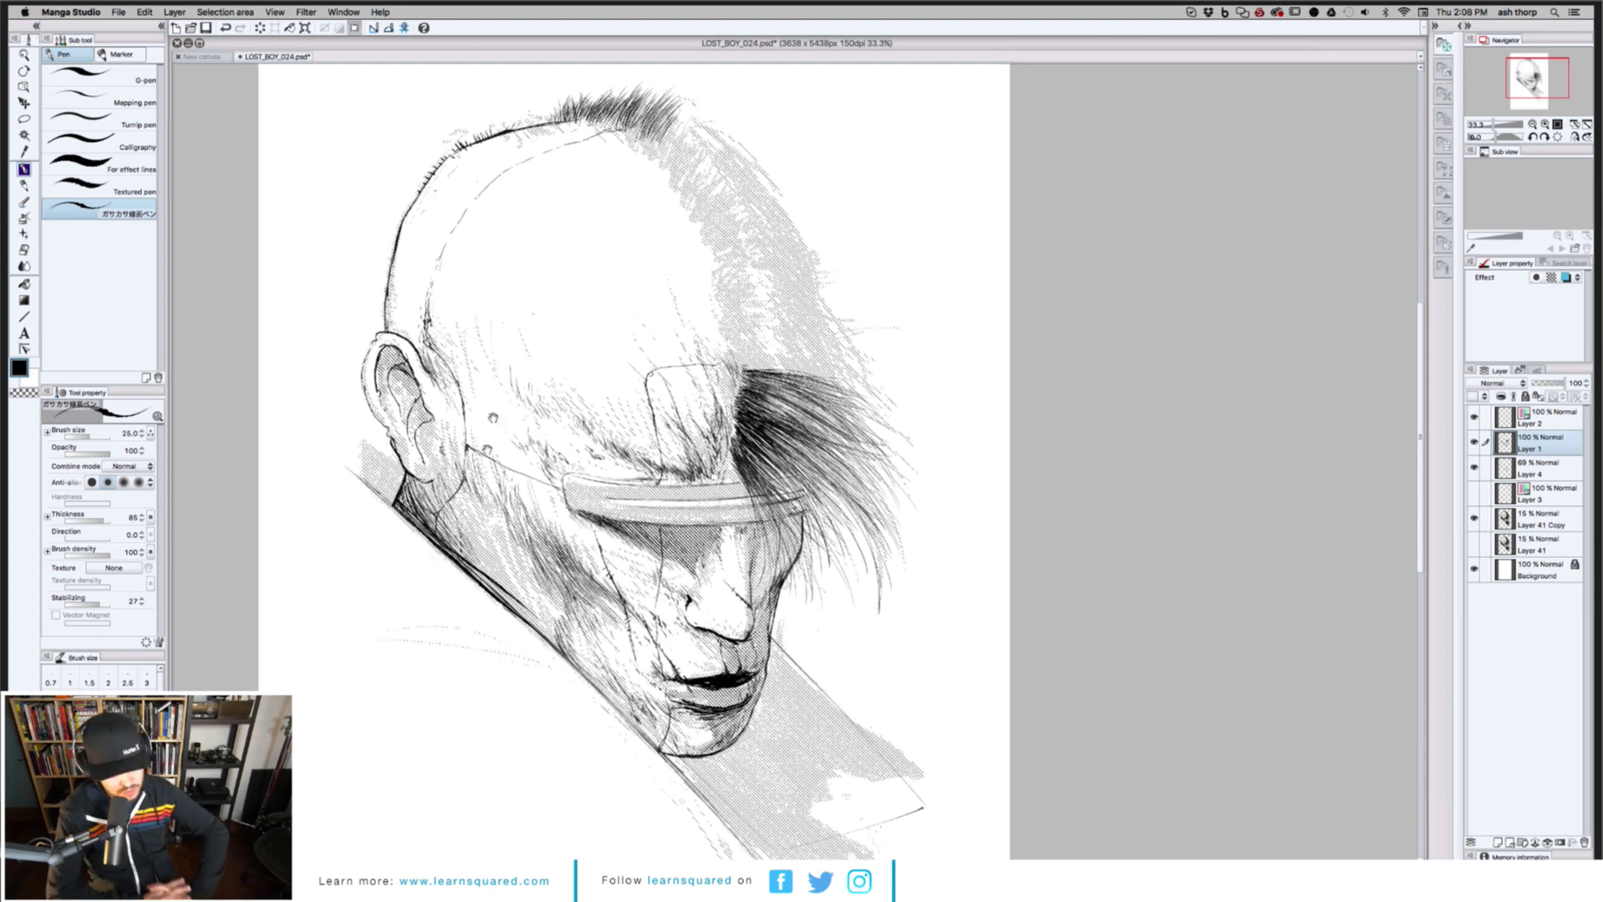
{"action": "scroll", "coordinate": [494, 413], "scroll_direction": "down", "scroll_amount": 4}
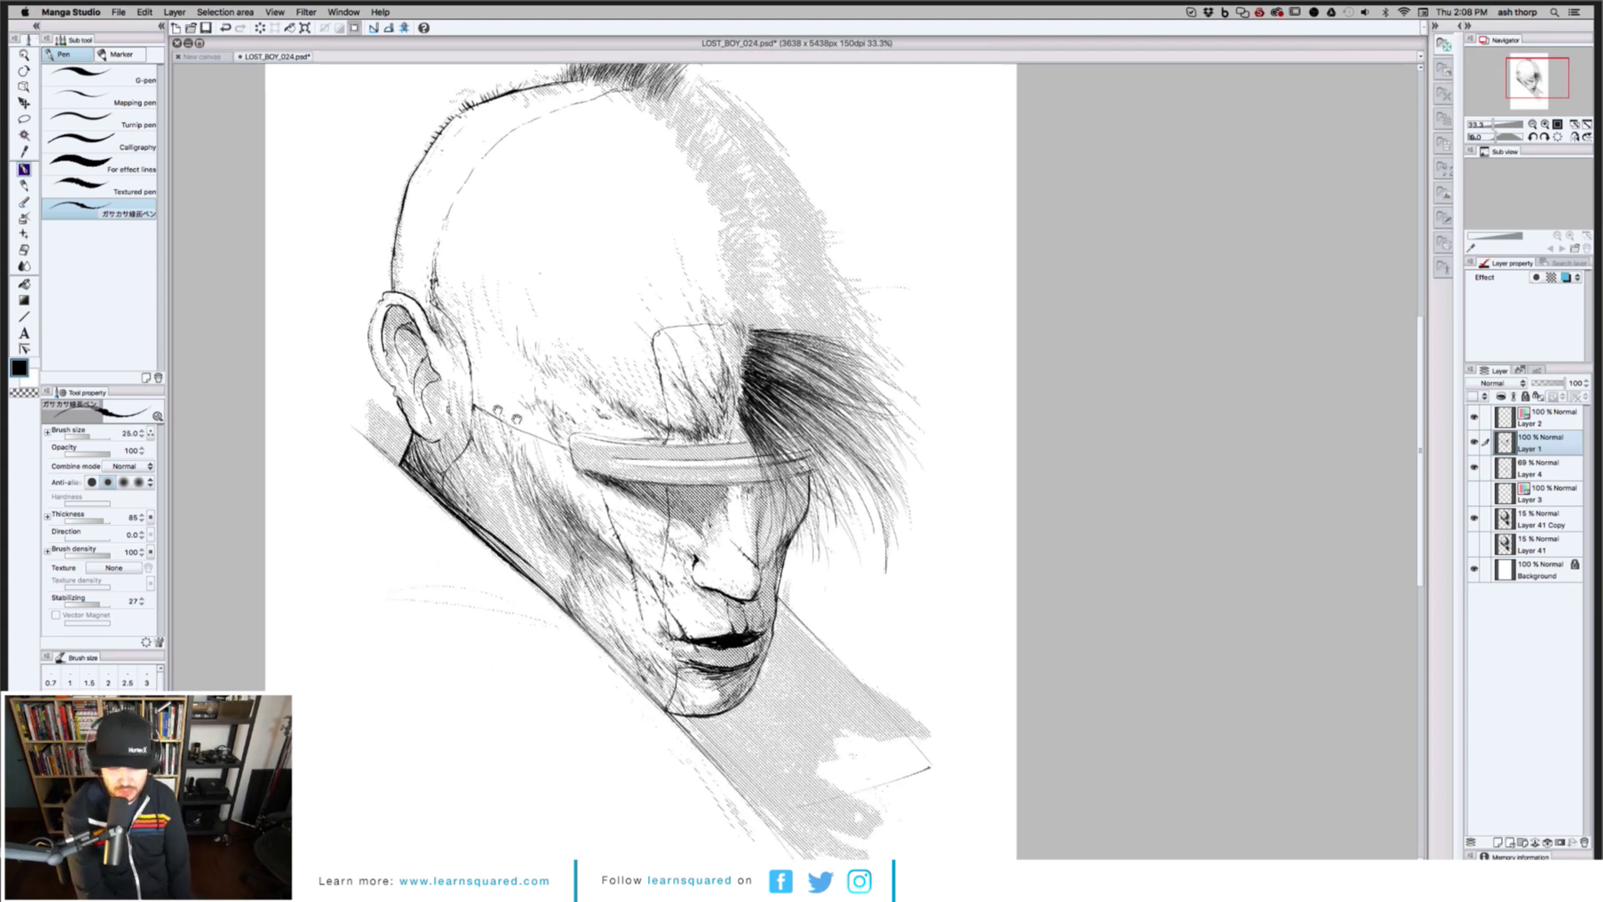
{"action": "scroll", "coordinate": [578, 458], "scroll_direction": "up", "scroll_amount": 2}
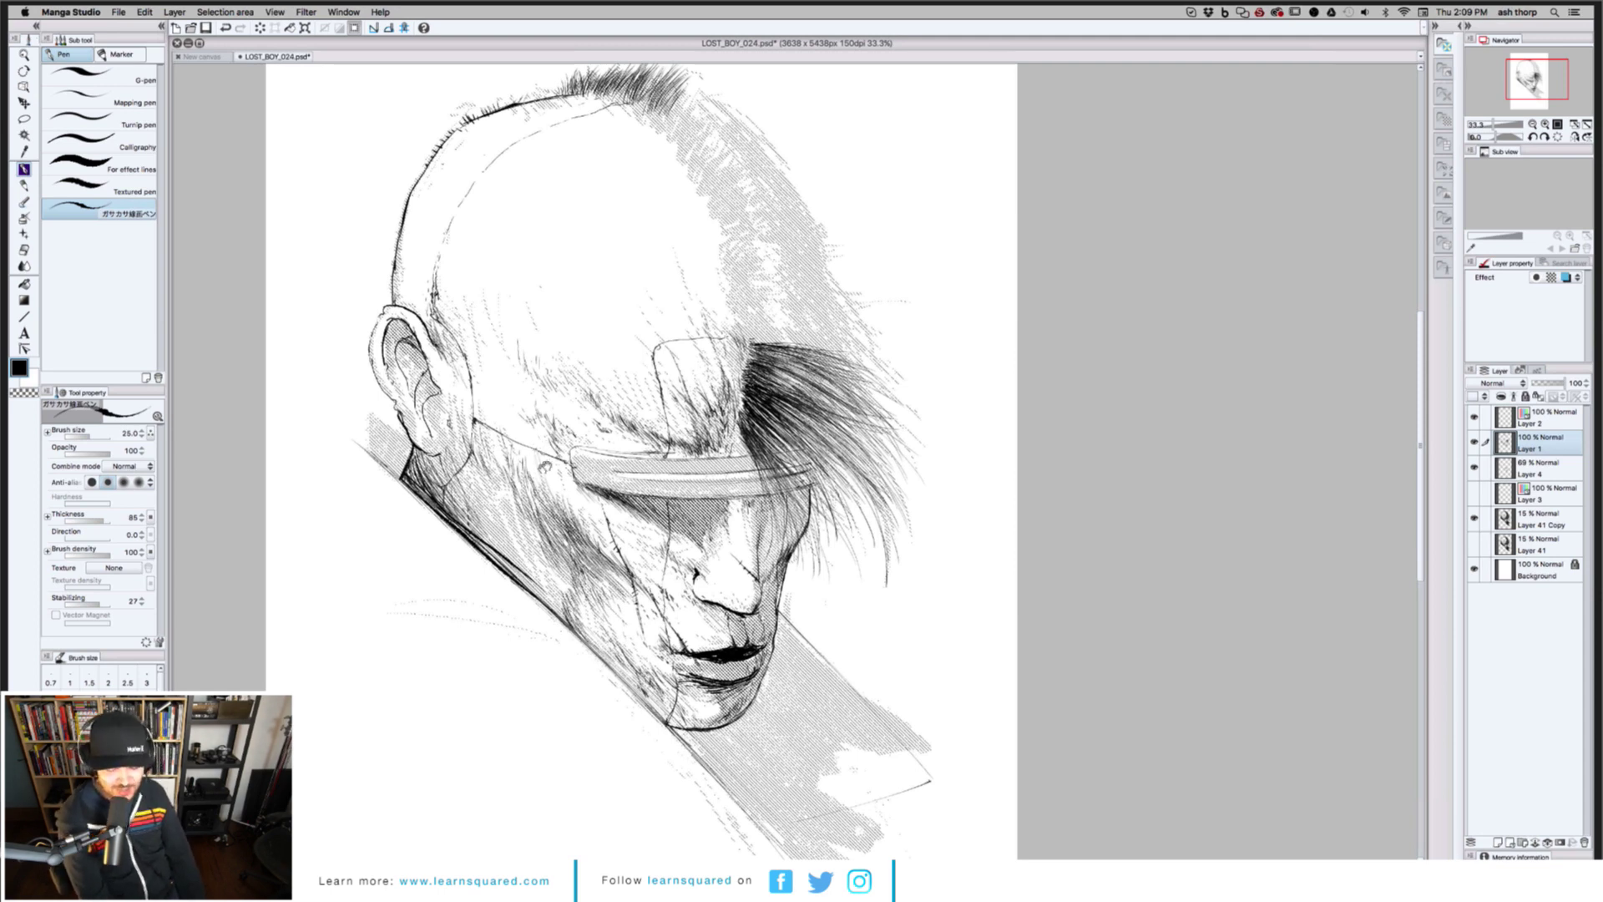
{"action": "scroll", "coordinate": [575, 462], "scroll_direction": "left", "scroll_amount": 3}
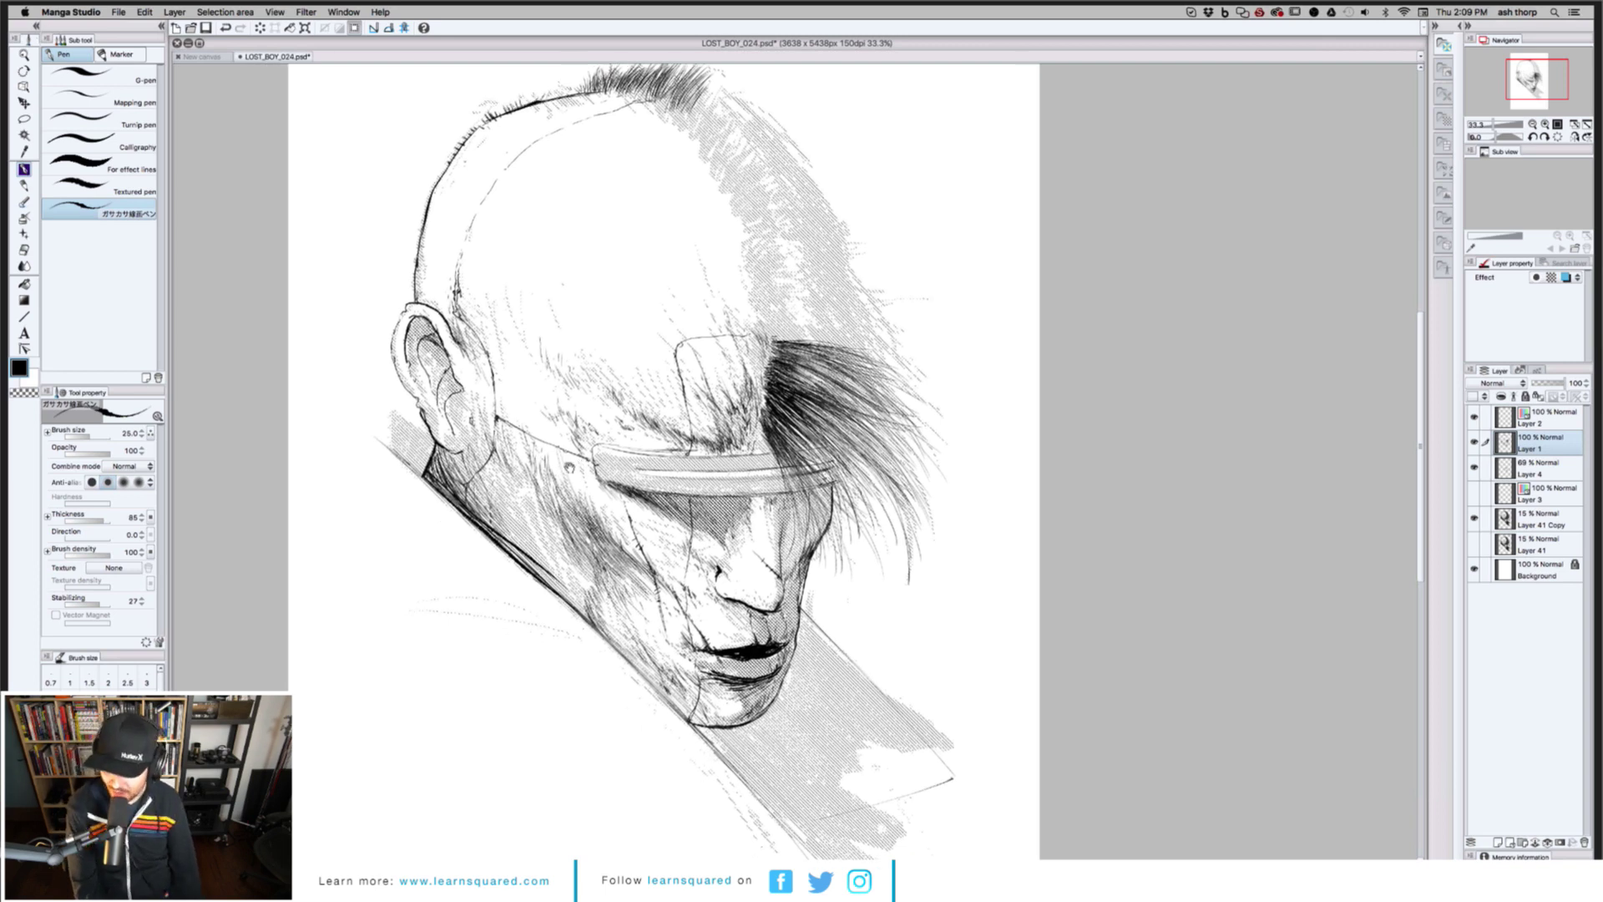
{"action": "scroll", "coordinate": [576, 462], "scroll_direction": "left", "scroll_amount": 1}
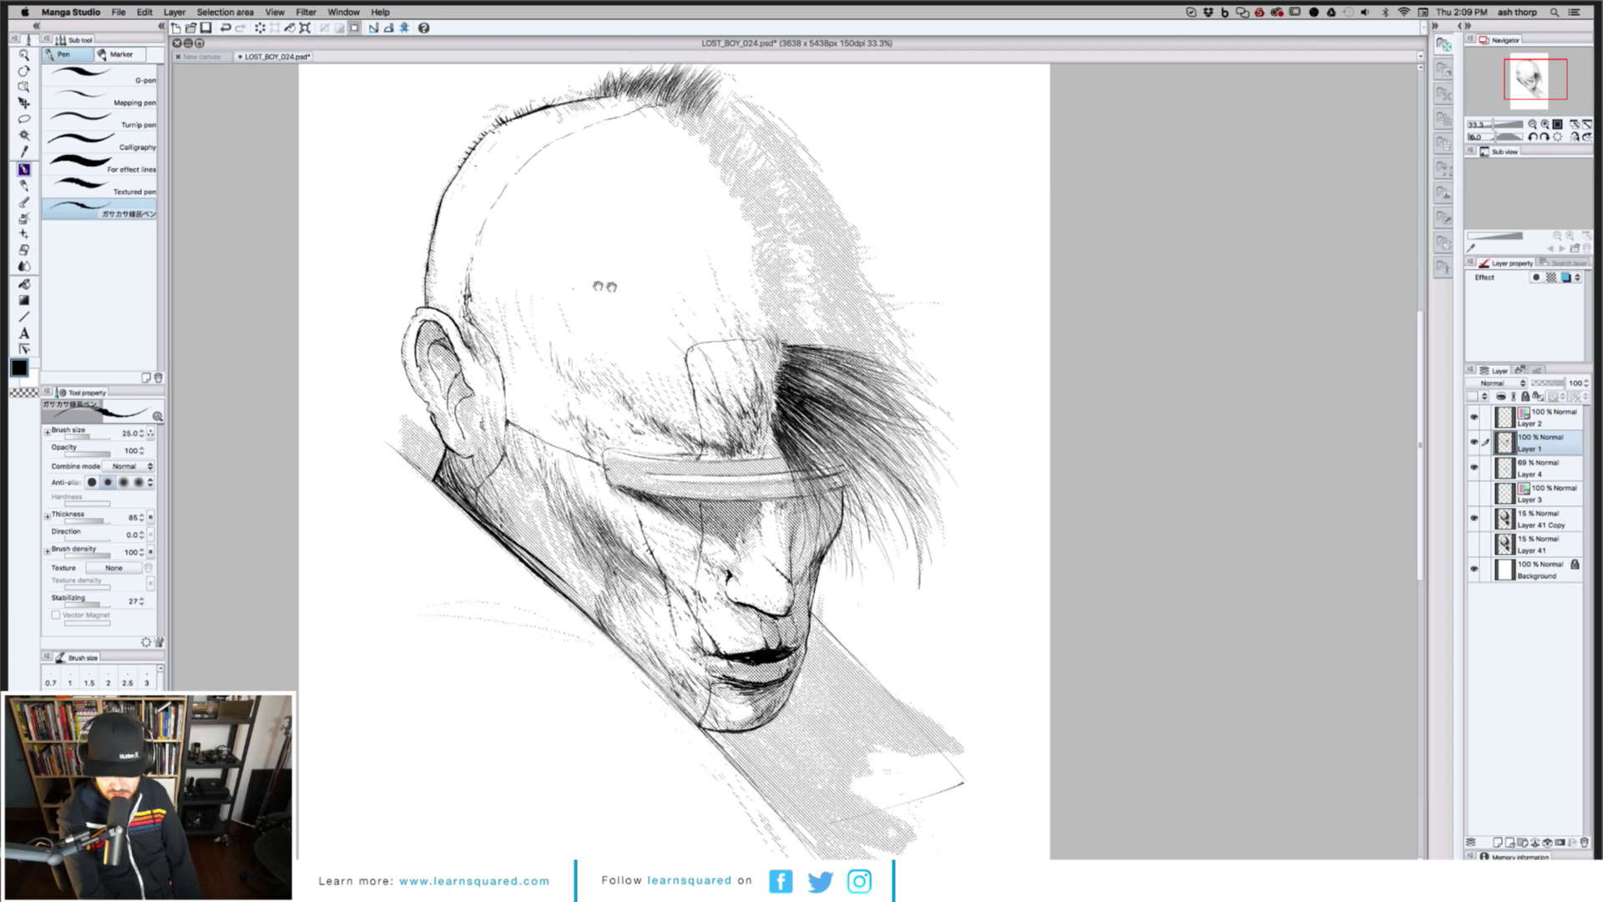
Darken the forelock's root and upper outer edge with dense, short hair strokes
{"action": "left_click_drag", "start_coordinate": [604, 287], "coordinate": [767, 526]}
{"action": "key", "text": "r"}
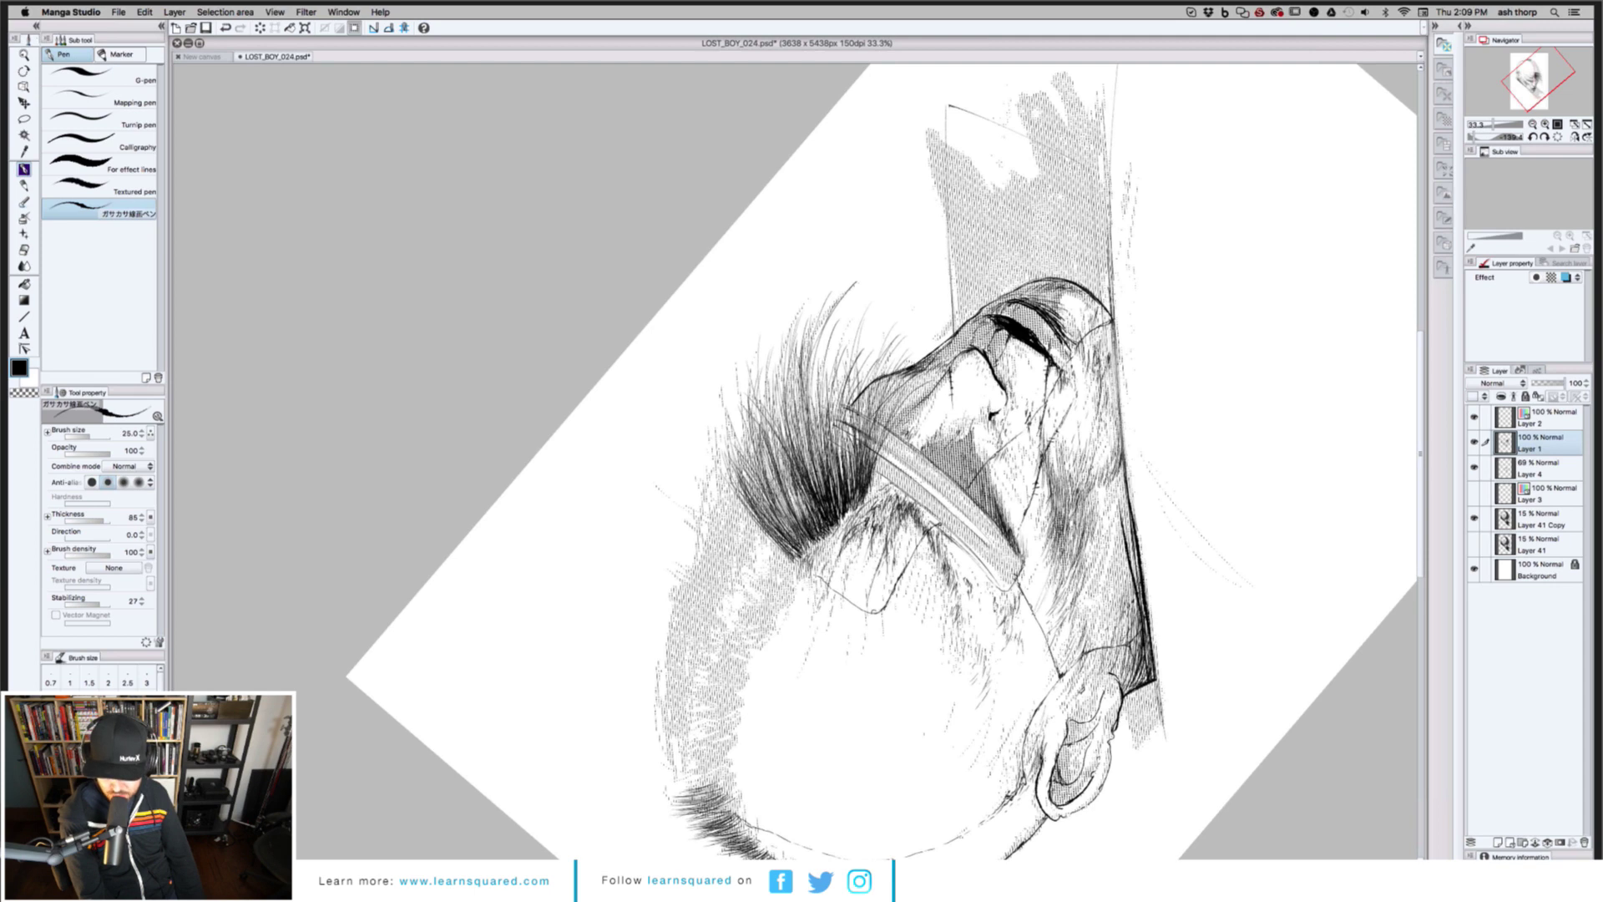
{"action": "left_click_drag", "start_coordinate": [760, 530], "coordinate": [724, 470]}
{"action": "left_click_drag", "start_coordinate": [753, 515], "coordinate": [723, 461]}
{"action": "left_click_drag", "start_coordinate": [760, 527], "coordinate": [724, 444]}
{"action": "mouse_move", "coordinate": [772, 550]}
{"action": "left_mouse_down"}
{"action": "mouse_move", "coordinate": [723, 470]}
{"action": "mouse_move", "coordinate": [770, 544]}
{"action": "left_mouse_up"}
{"action": "left_click_drag", "start_coordinate": [746, 515], "coordinate": [728, 487]}
{"action": "mouse_move", "coordinate": [781, 555]}
{"action": "left_mouse_down"}
{"action": "mouse_move", "coordinate": [728, 485]}
{"action": "mouse_move", "coordinate": [761, 538]}
{"action": "mouse_move", "coordinate": [731, 485]}
{"action": "mouse_move", "coordinate": [747, 523]}
{"action": "mouse_move", "coordinate": [739, 509]}
{"action": "left_mouse_up"}
{"action": "left_click_drag", "start_coordinate": [784, 571], "coordinate": [746, 519]}
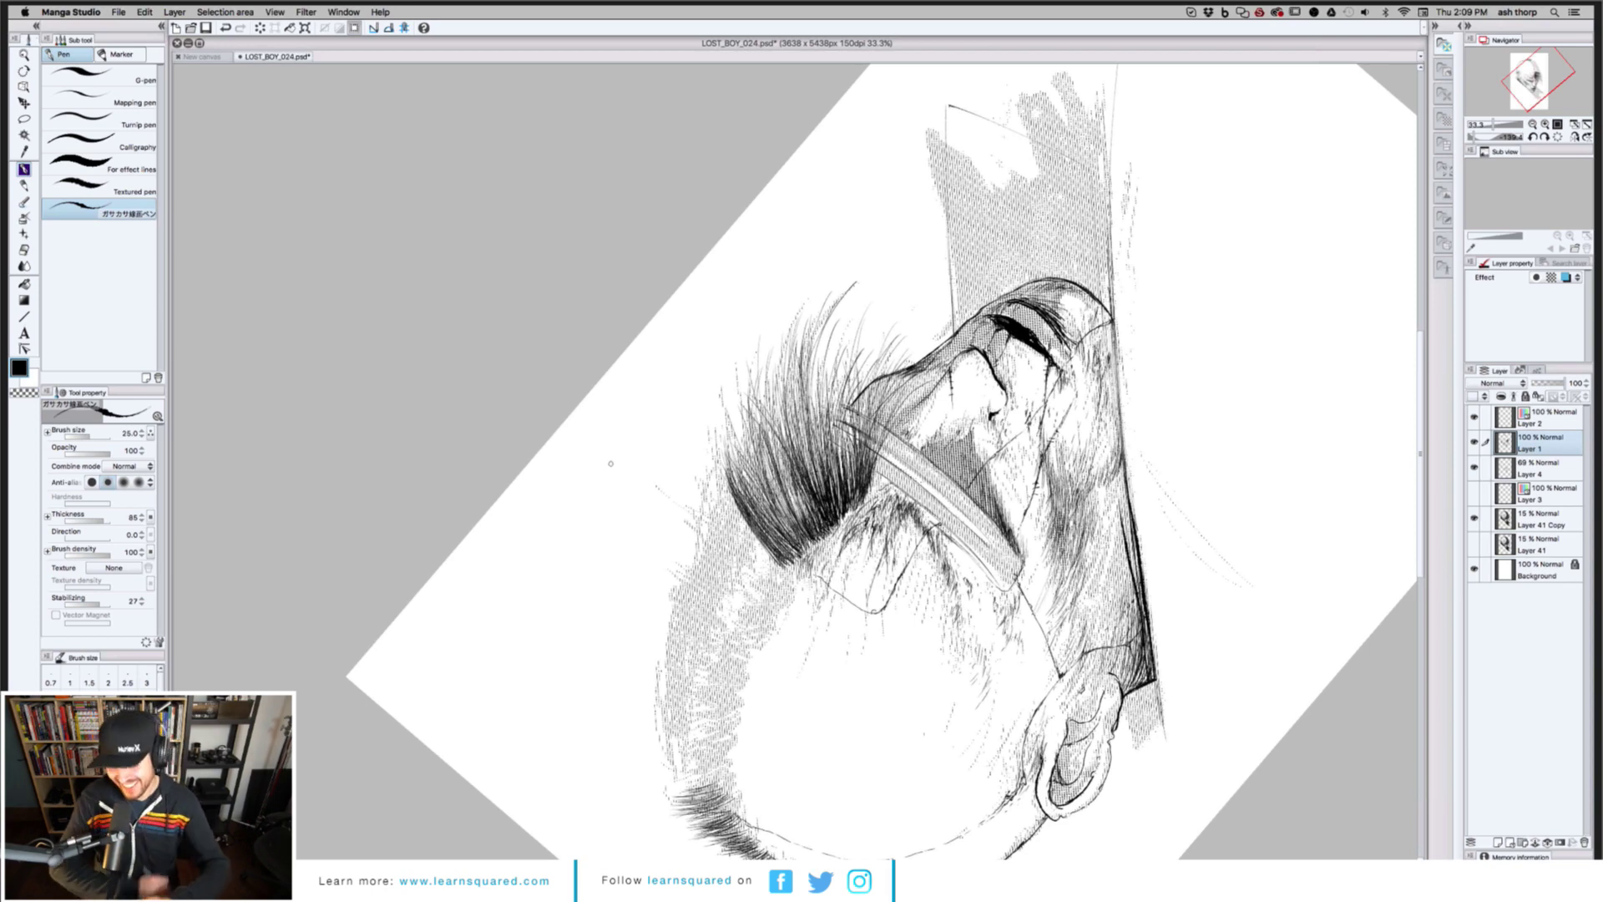
Draw a thin seam line across the bridge of the nose with the pen
{"action": "key", "text": "r"}
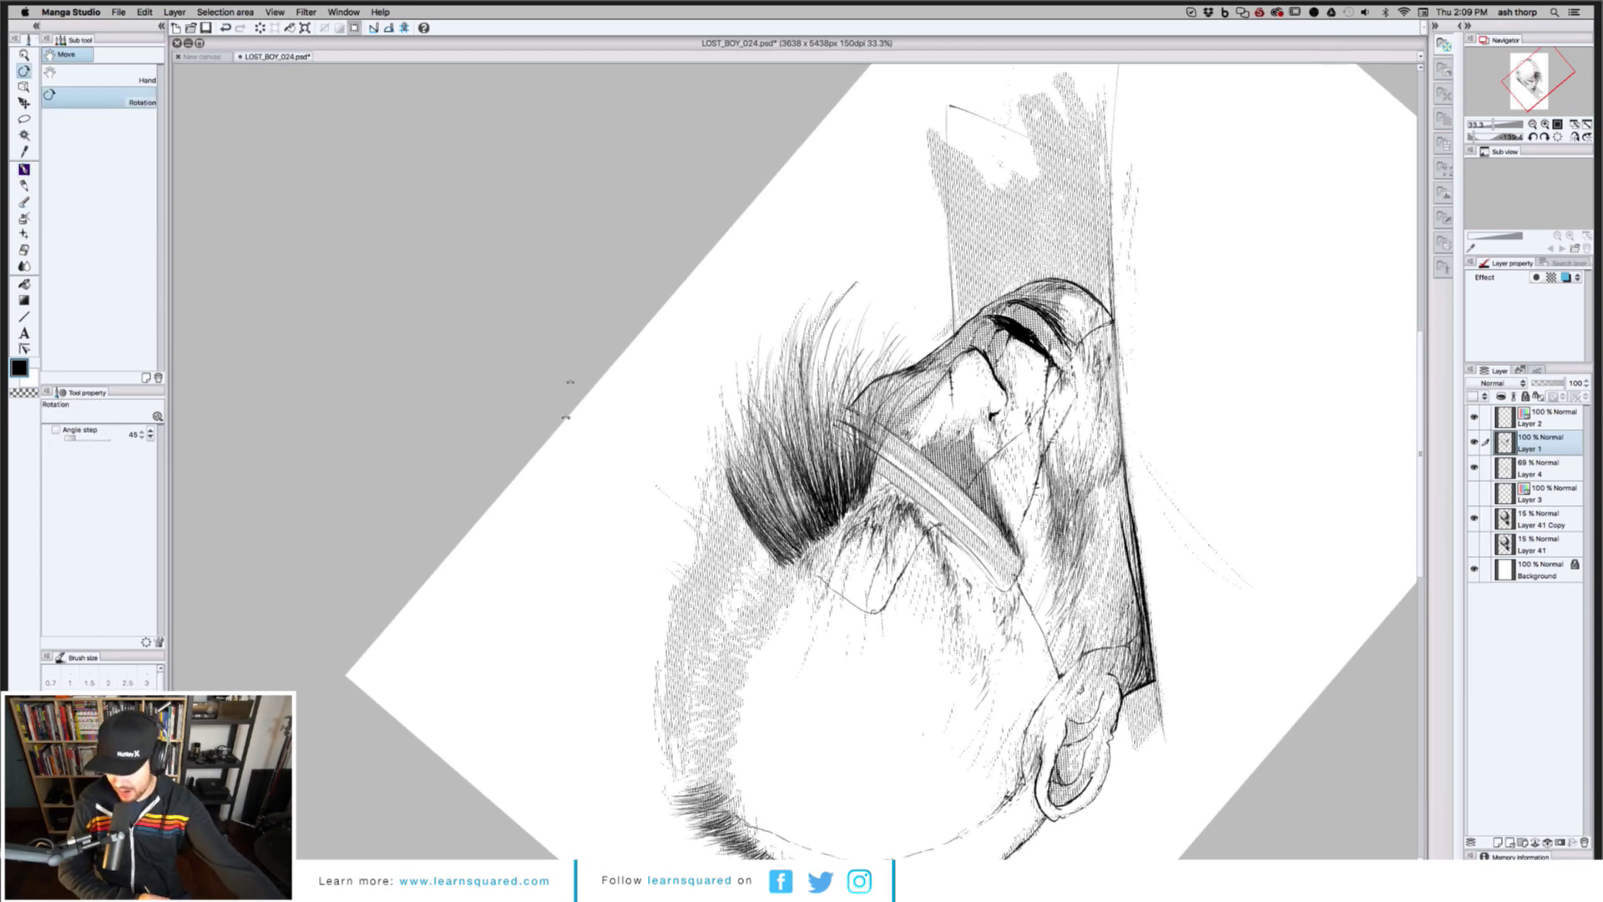
{"action": "left_click_drag", "start_coordinate": [571, 382], "coordinate": [853, 414]}
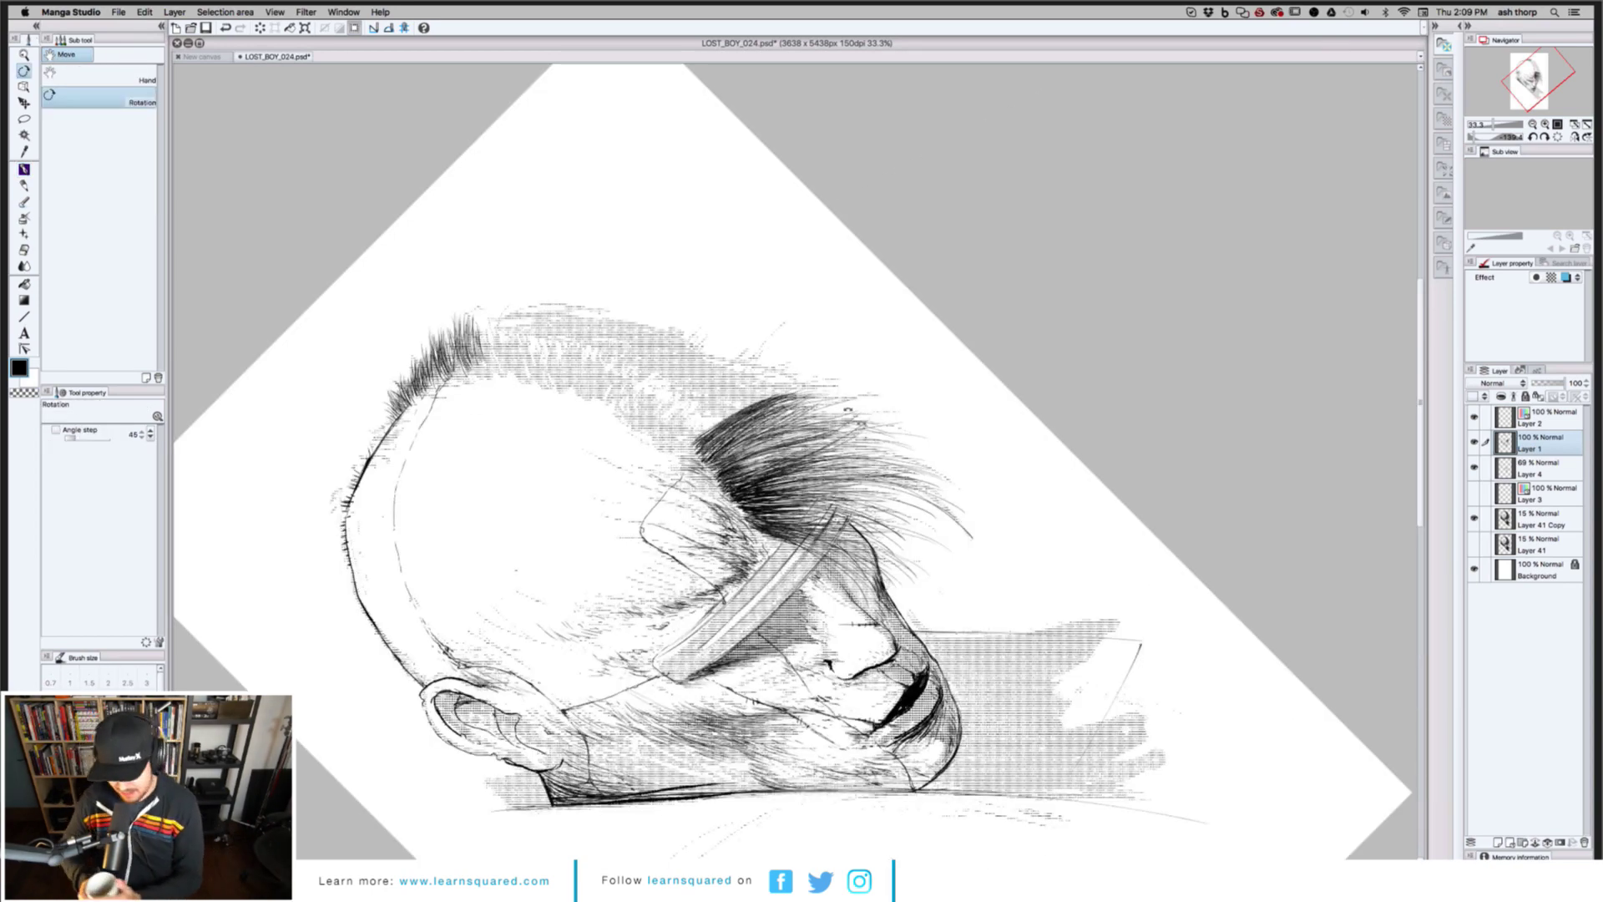
{"action": "key", "text": "p"}
{"action": "key", "text": "ctrl+0"}
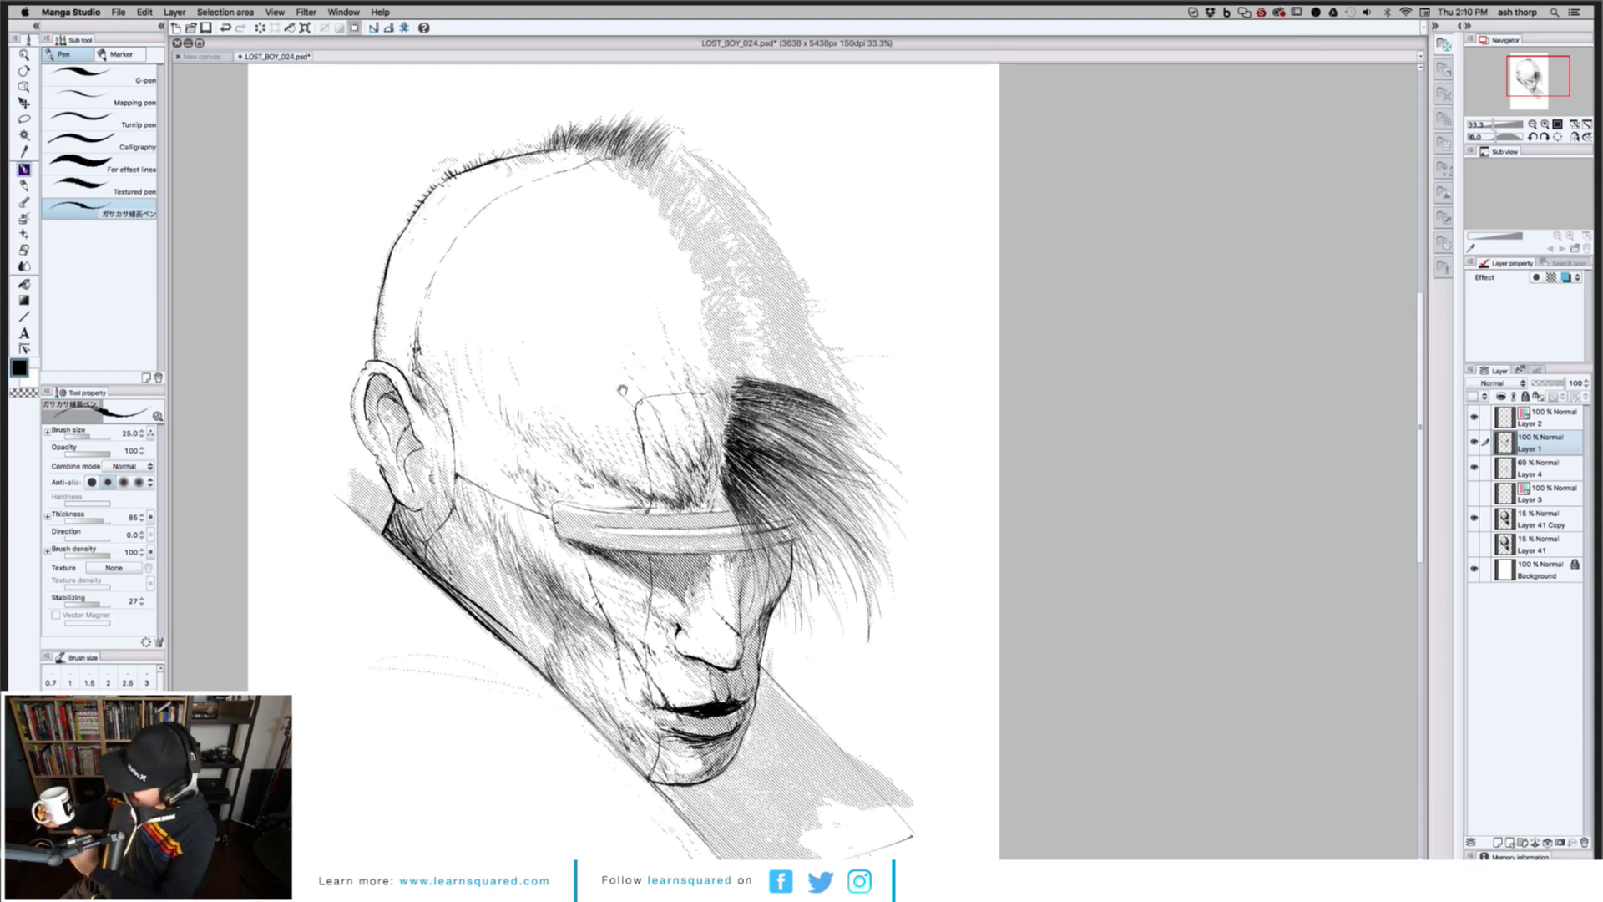
{"action": "left_click_drag", "start_coordinate": [523, 347], "coordinate": [589, 326]}
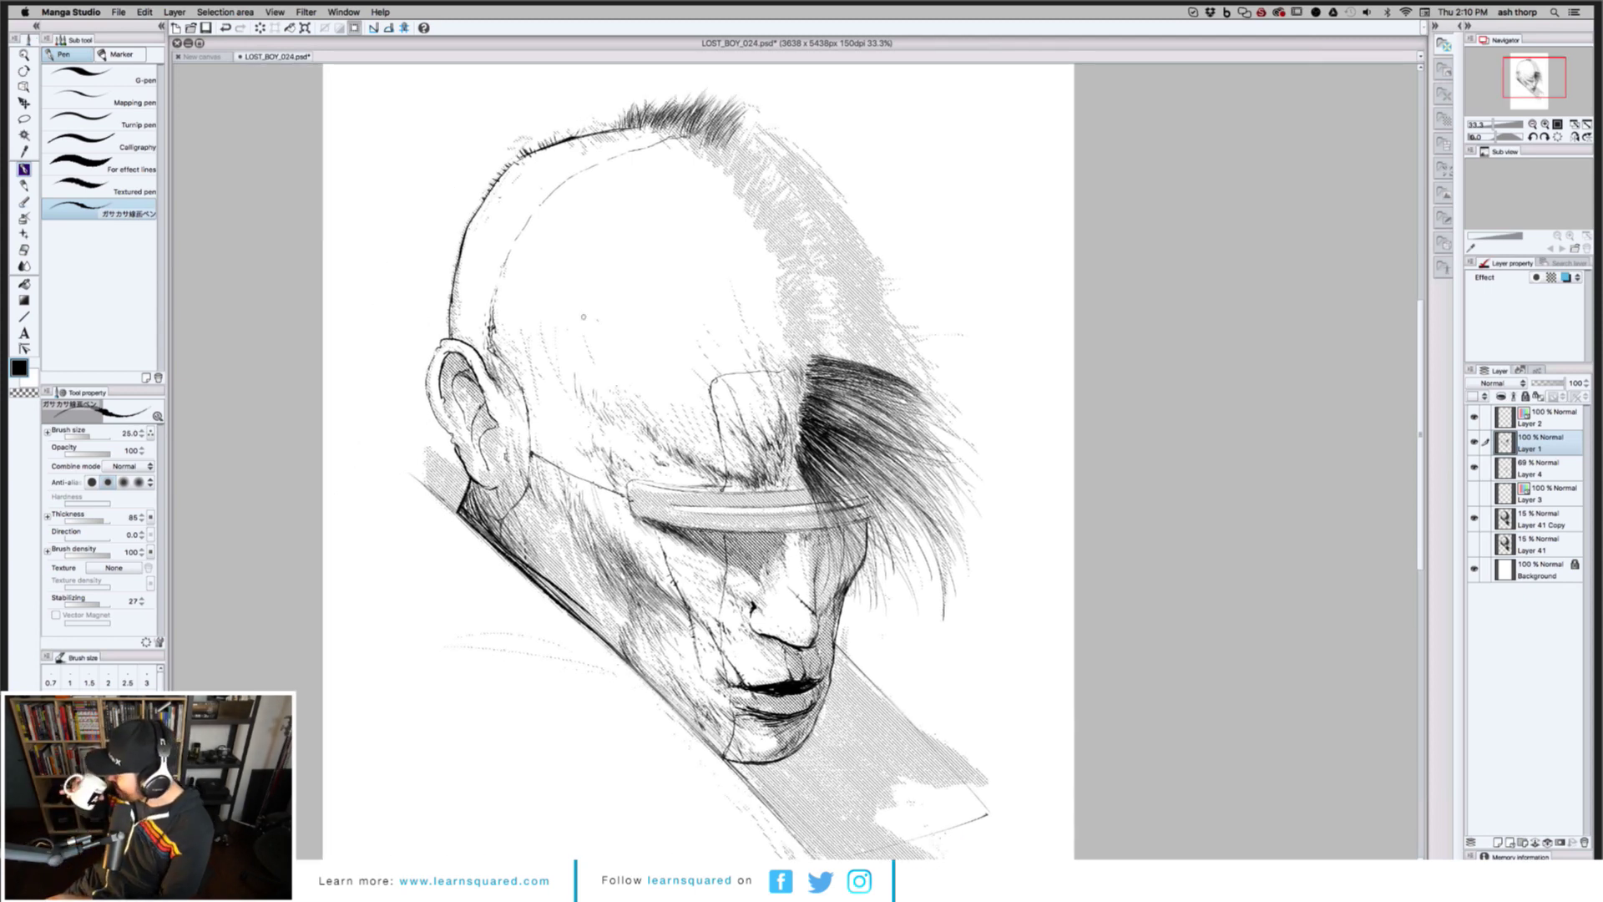
{"action": "mouse_move", "coordinate": [572, 342]}
{"action": "left_mouse_down"}
{"action": "mouse_move", "coordinate": [581, 365]}
{"action": "mouse_move", "coordinate": [564, 378]}
{"action": "mouse_move", "coordinate": [559, 358]}
{"action": "left_mouse_up"}
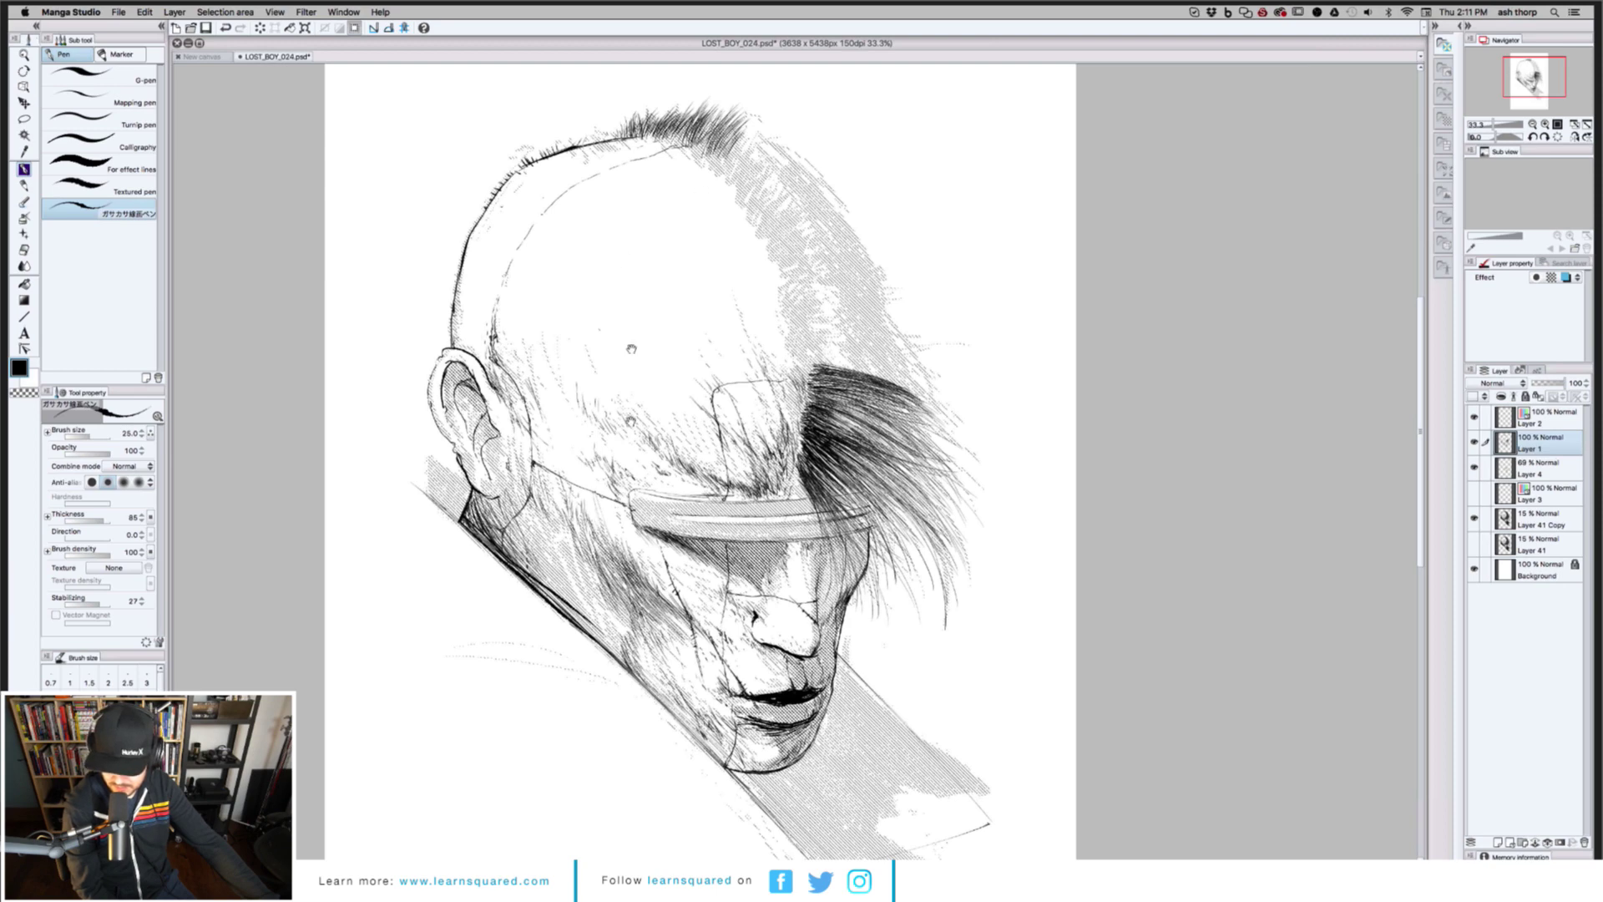
{"action": "scroll", "coordinate": [631, 384], "scroll_direction": "up", "scroll_amount": 5}
{"action": "left_click_drag", "start_coordinate": [631, 416], "coordinate": [633, 413]}
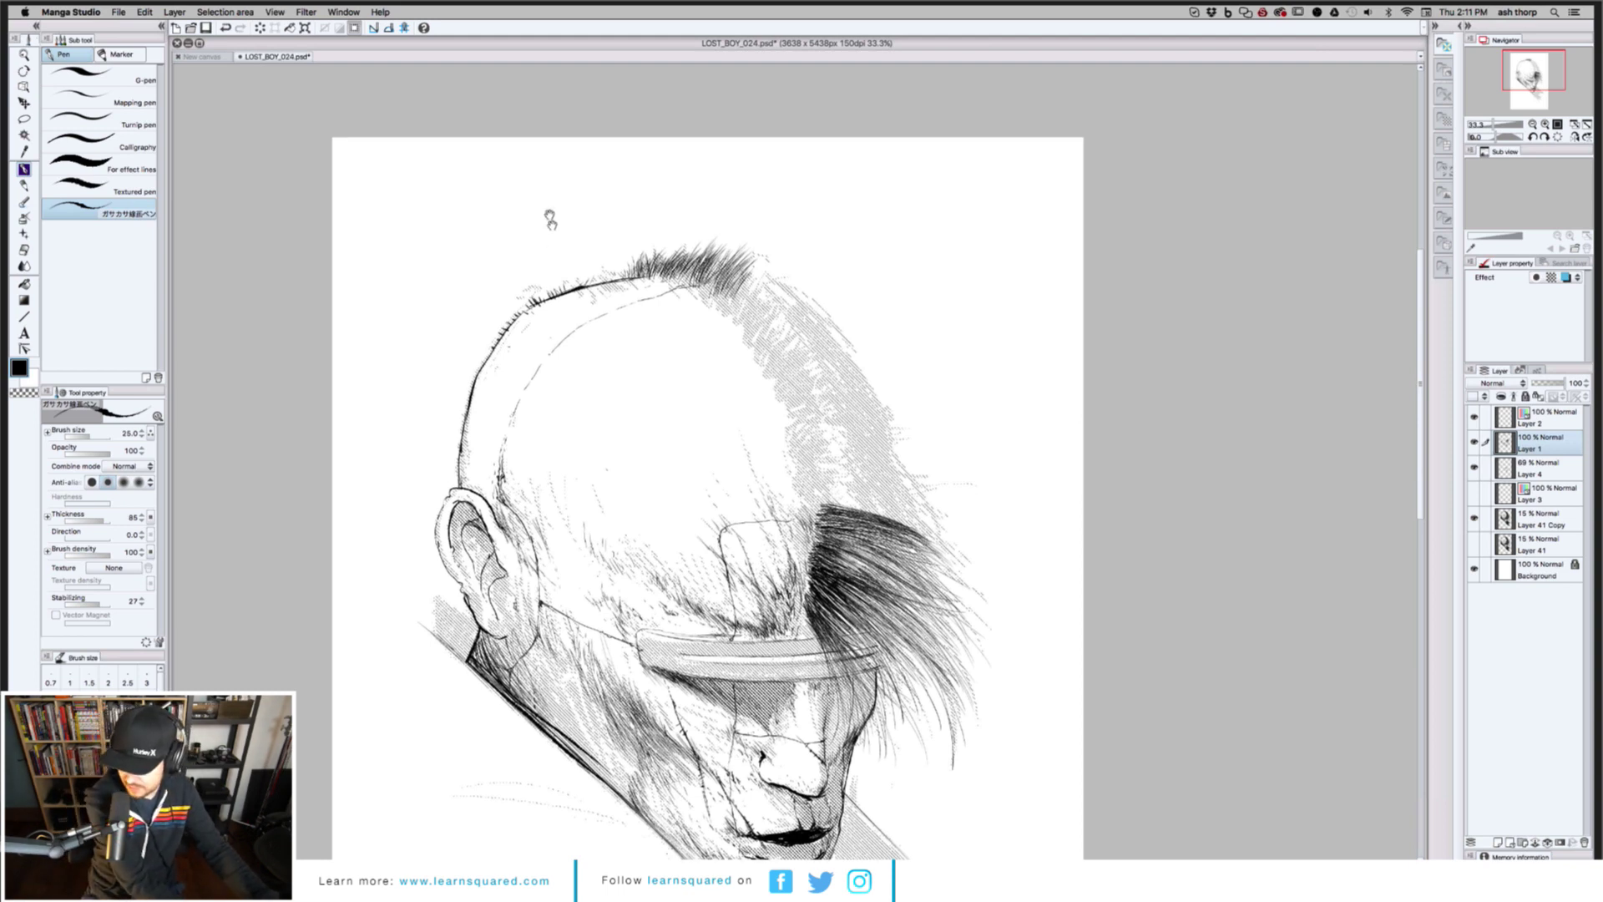
{"action": "left_click_drag", "start_coordinate": [549, 219], "coordinate": [545, 181]}
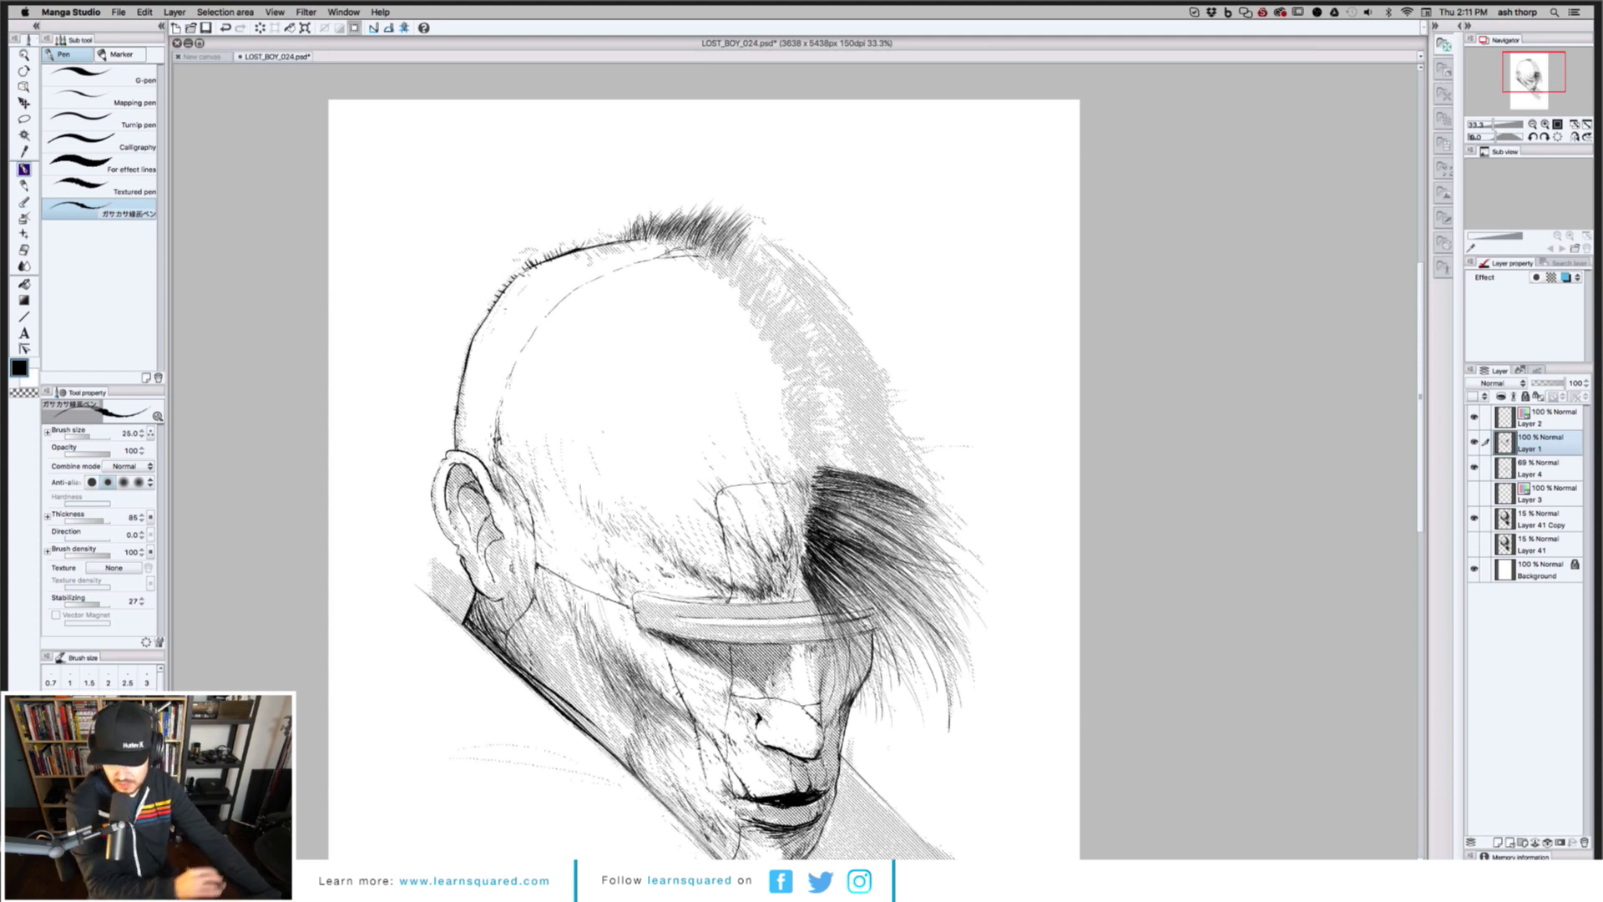
{"action": "key", "text": "e"}
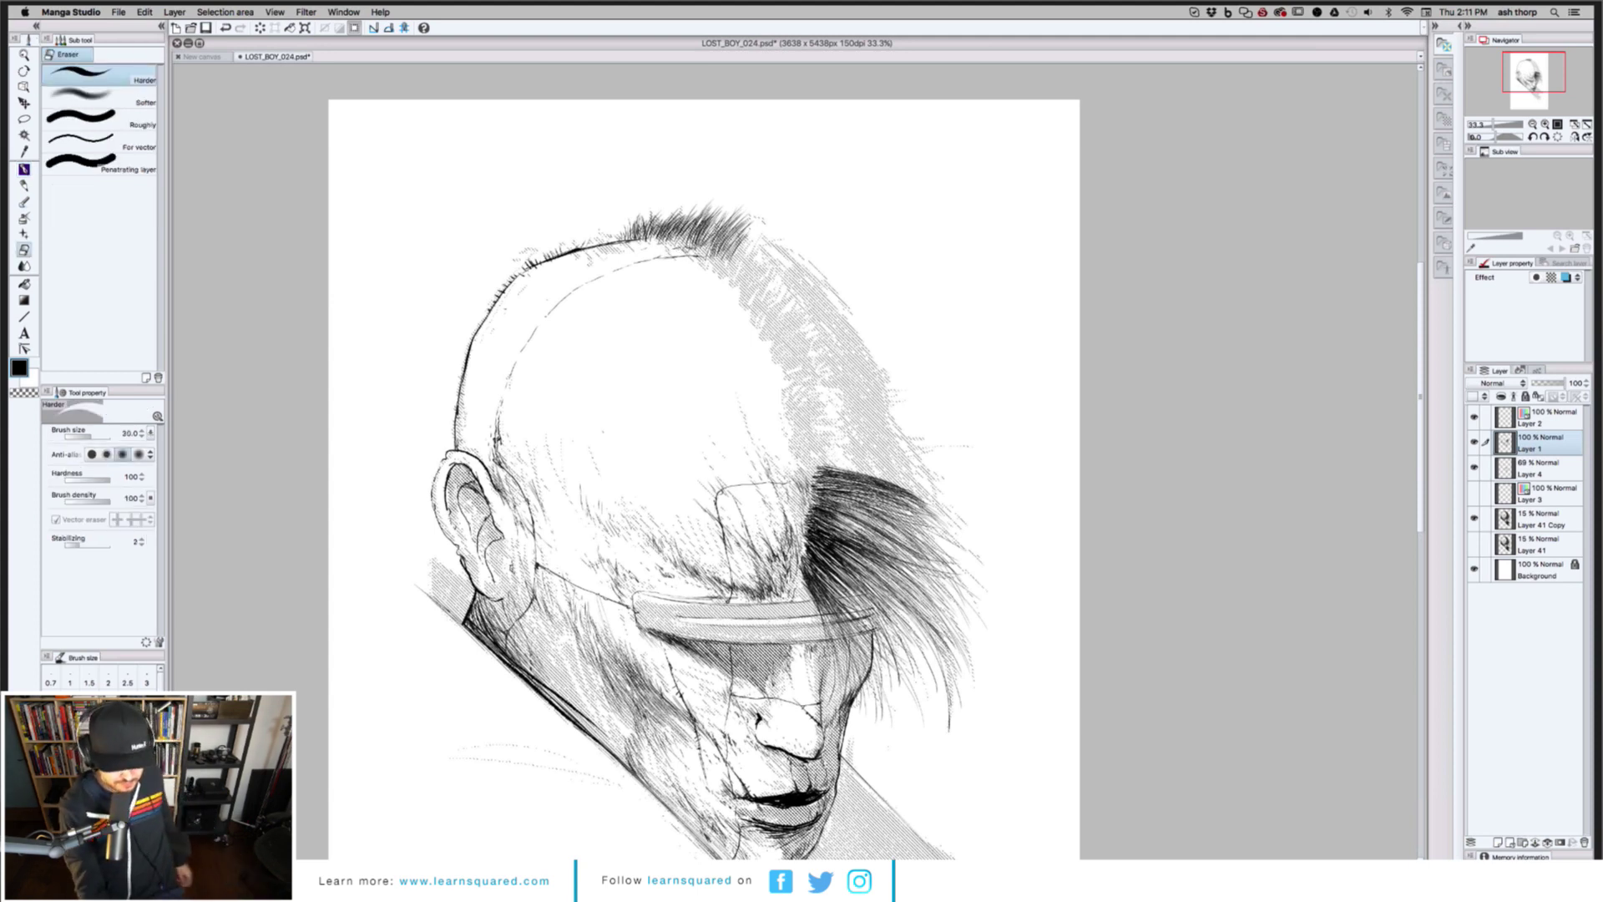
{"action": "key", "text": "b"}
{"action": "left_click", "coordinate": [700, 255]}
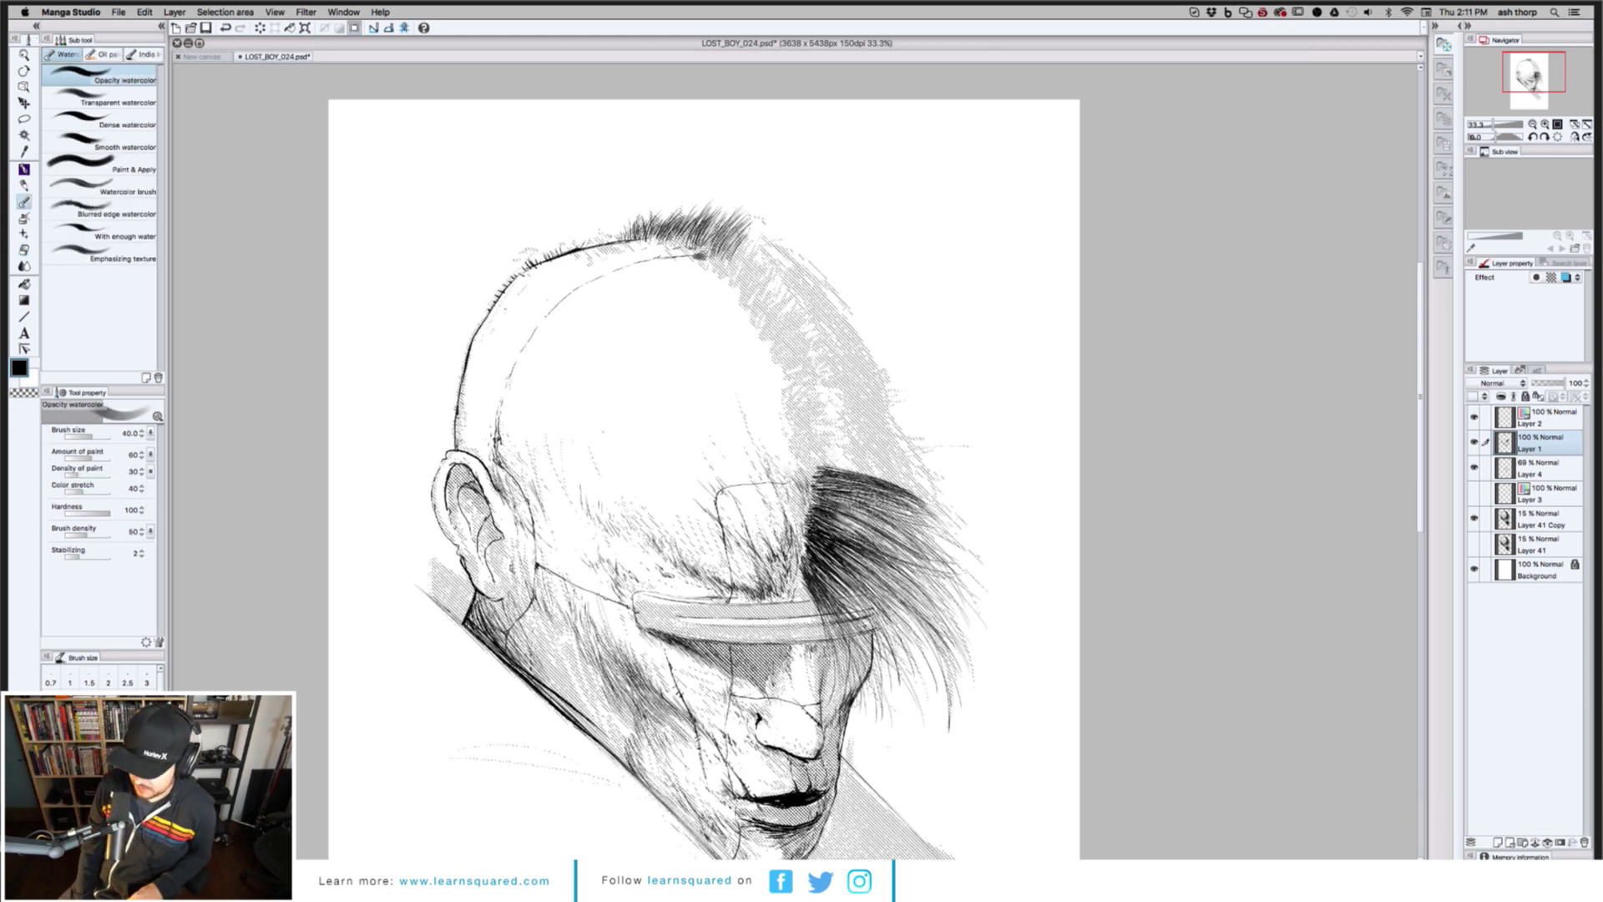
{"action": "key", "text": "ctrl+z"}
{"action": "left_click", "coordinate": [704, 253]}
{"action": "key", "text": "ctrl+z"}
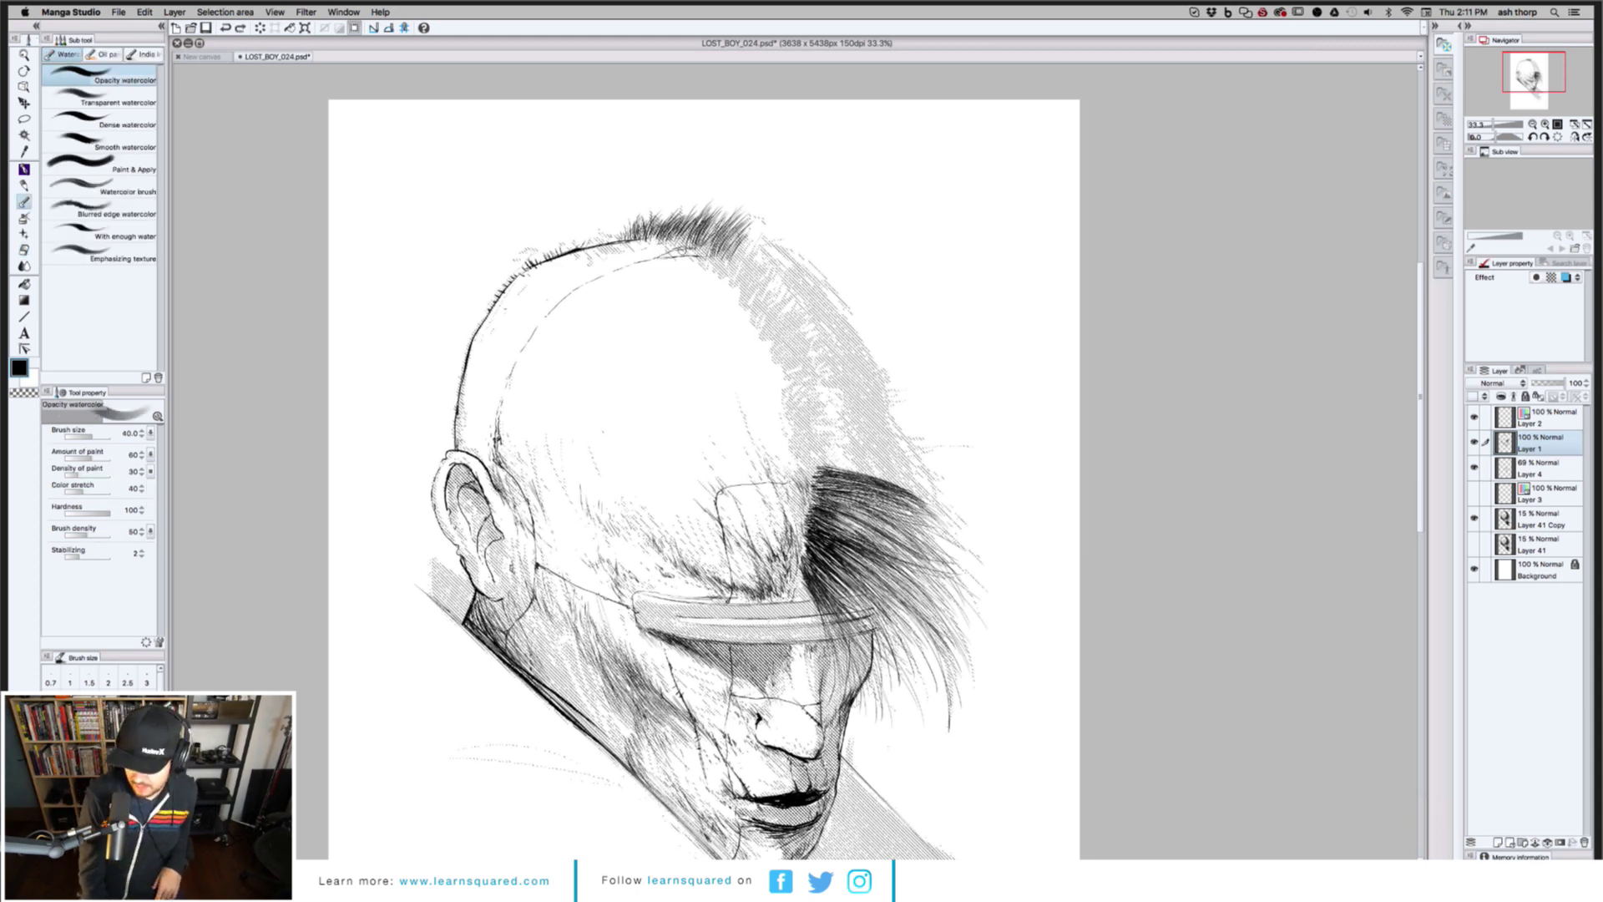
{"action": "key", "text": "e"}
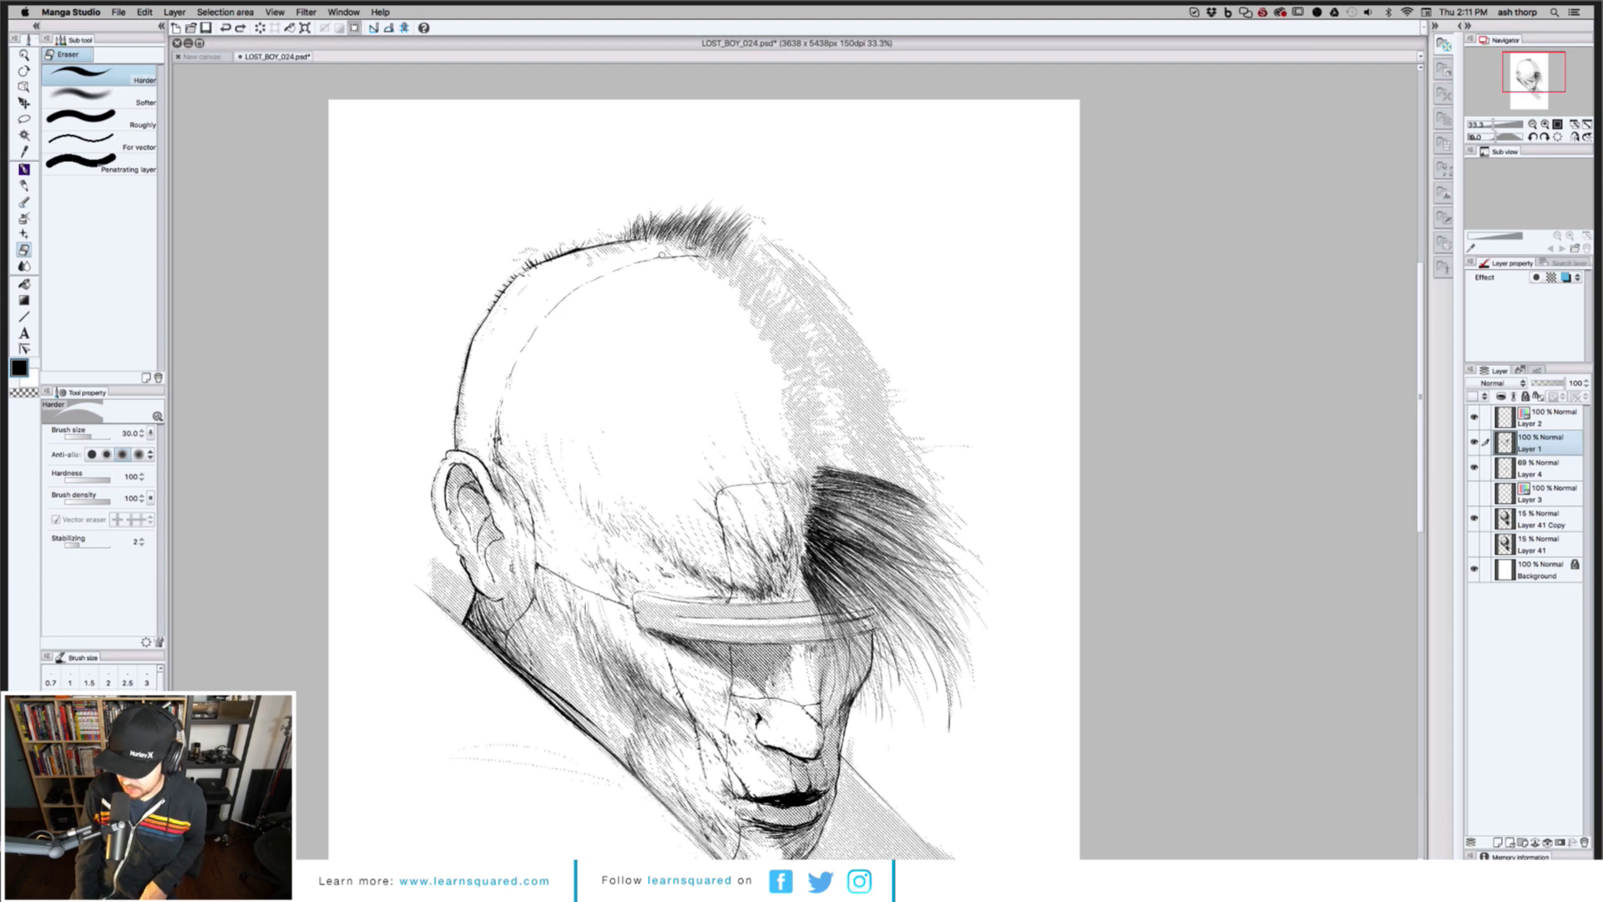
Extend the dark hair tuft at the crown toward the toned hair area with short, fine pen strokes
{"action": "key", "text": "p"}
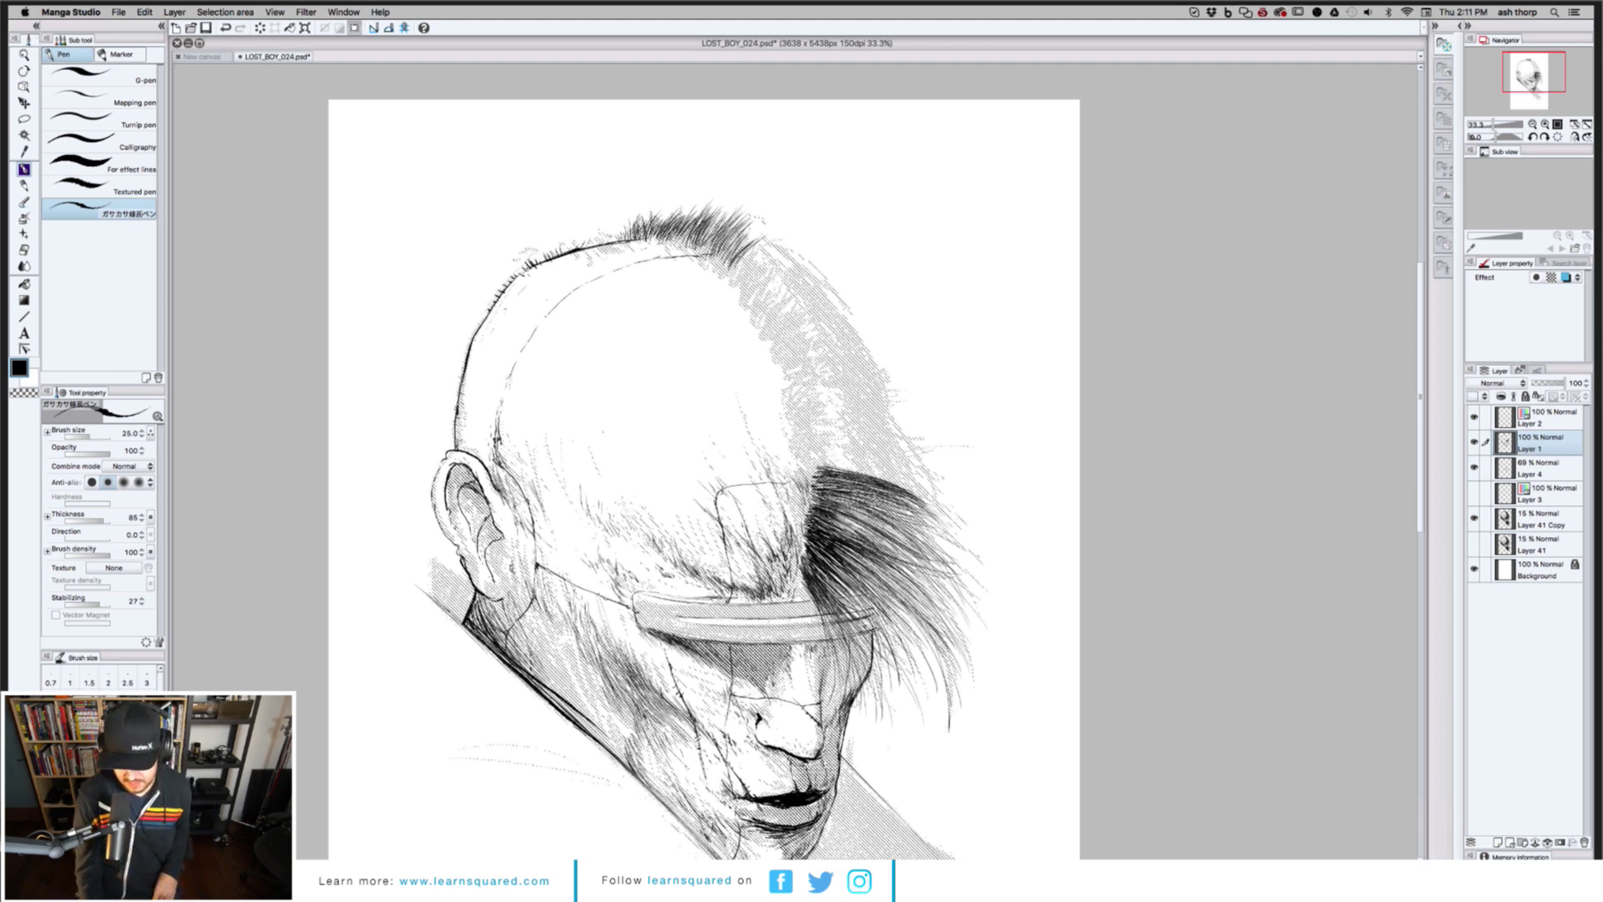
{"action": "left_click_drag", "start_coordinate": [738, 257], "coordinate": [752, 228]}
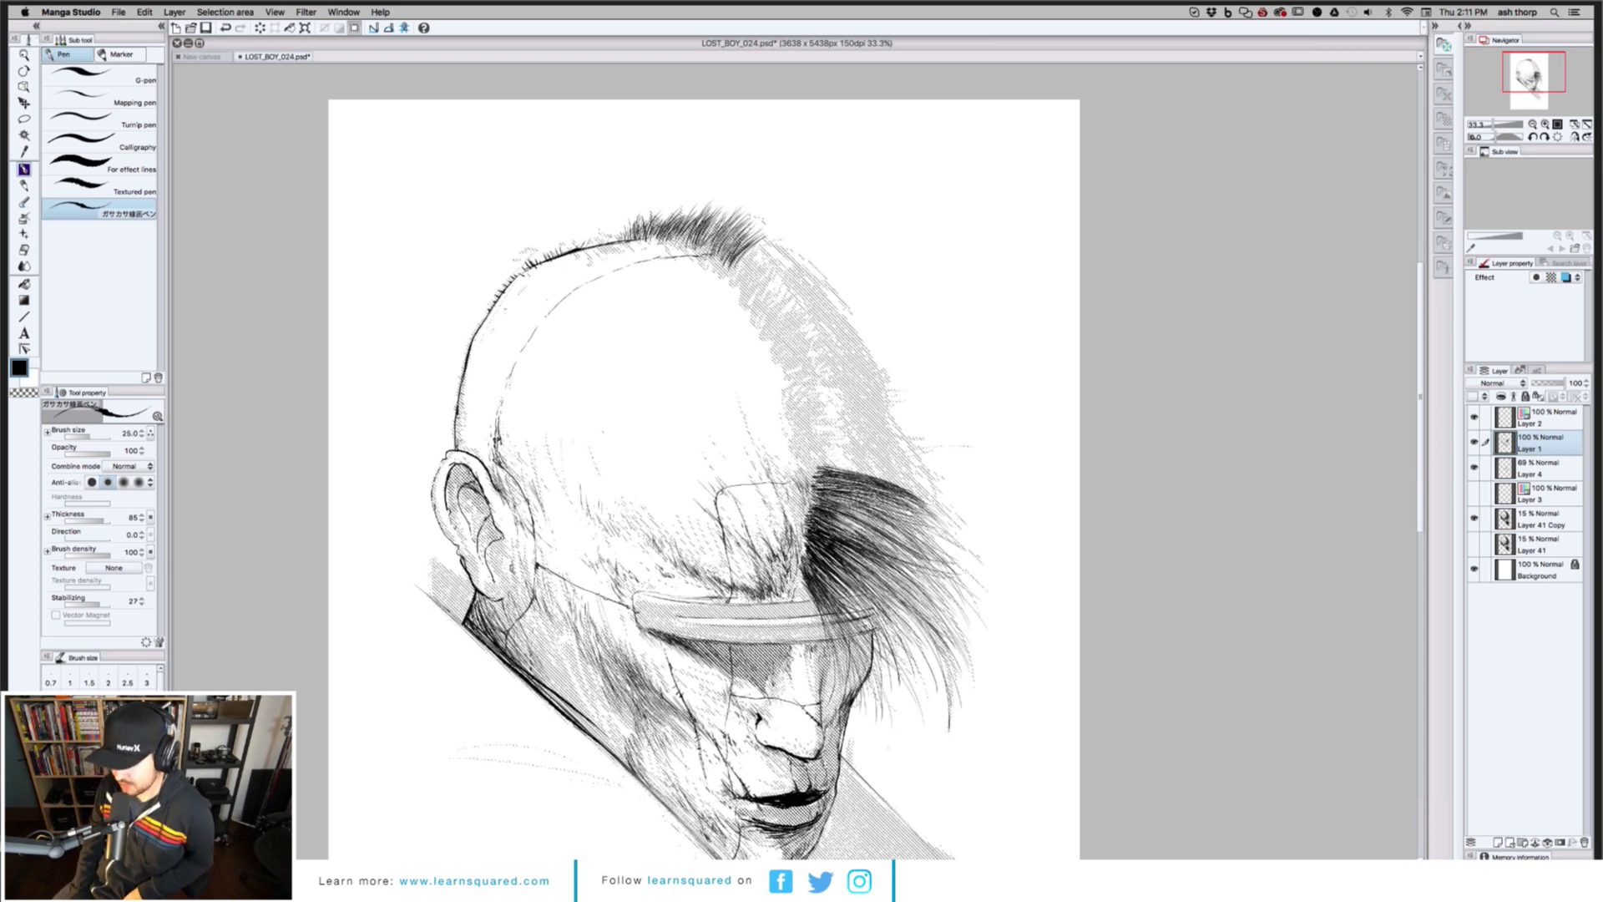
{"action": "left_click_drag", "start_coordinate": [616, 243], "coordinate": [615, 231]}
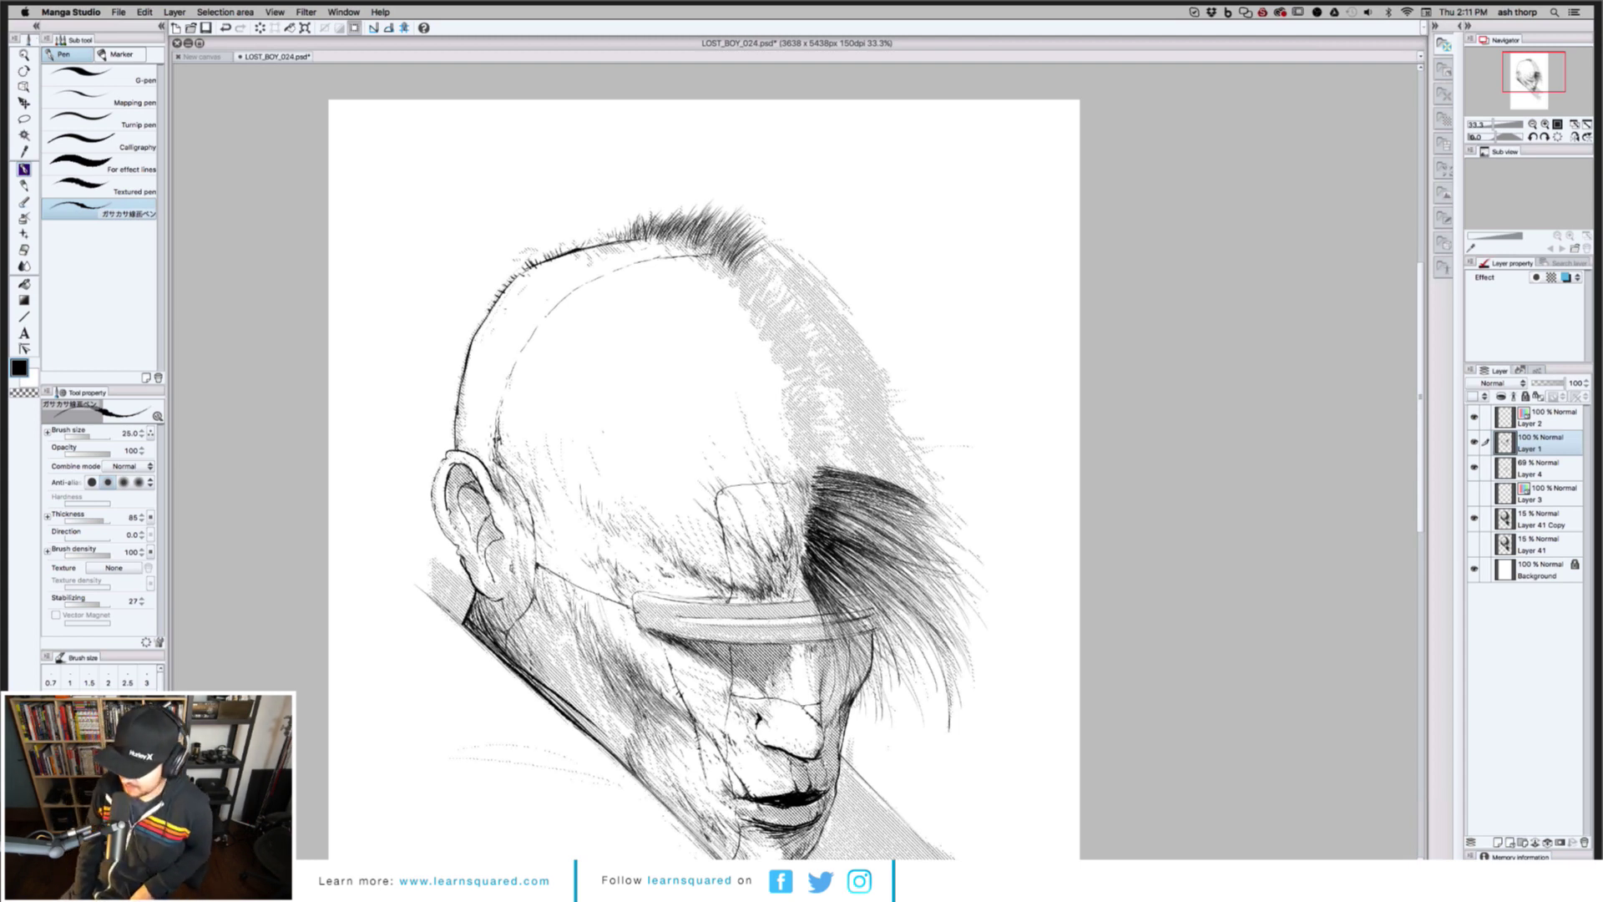
{"action": "mouse_move", "coordinate": [763, 255]}
{"action": "left_mouse_down"}
{"action": "mouse_move", "coordinate": [776, 226]}
{"action": "mouse_move", "coordinate": [769, 251]}
{"action": "left_mouse_up"}
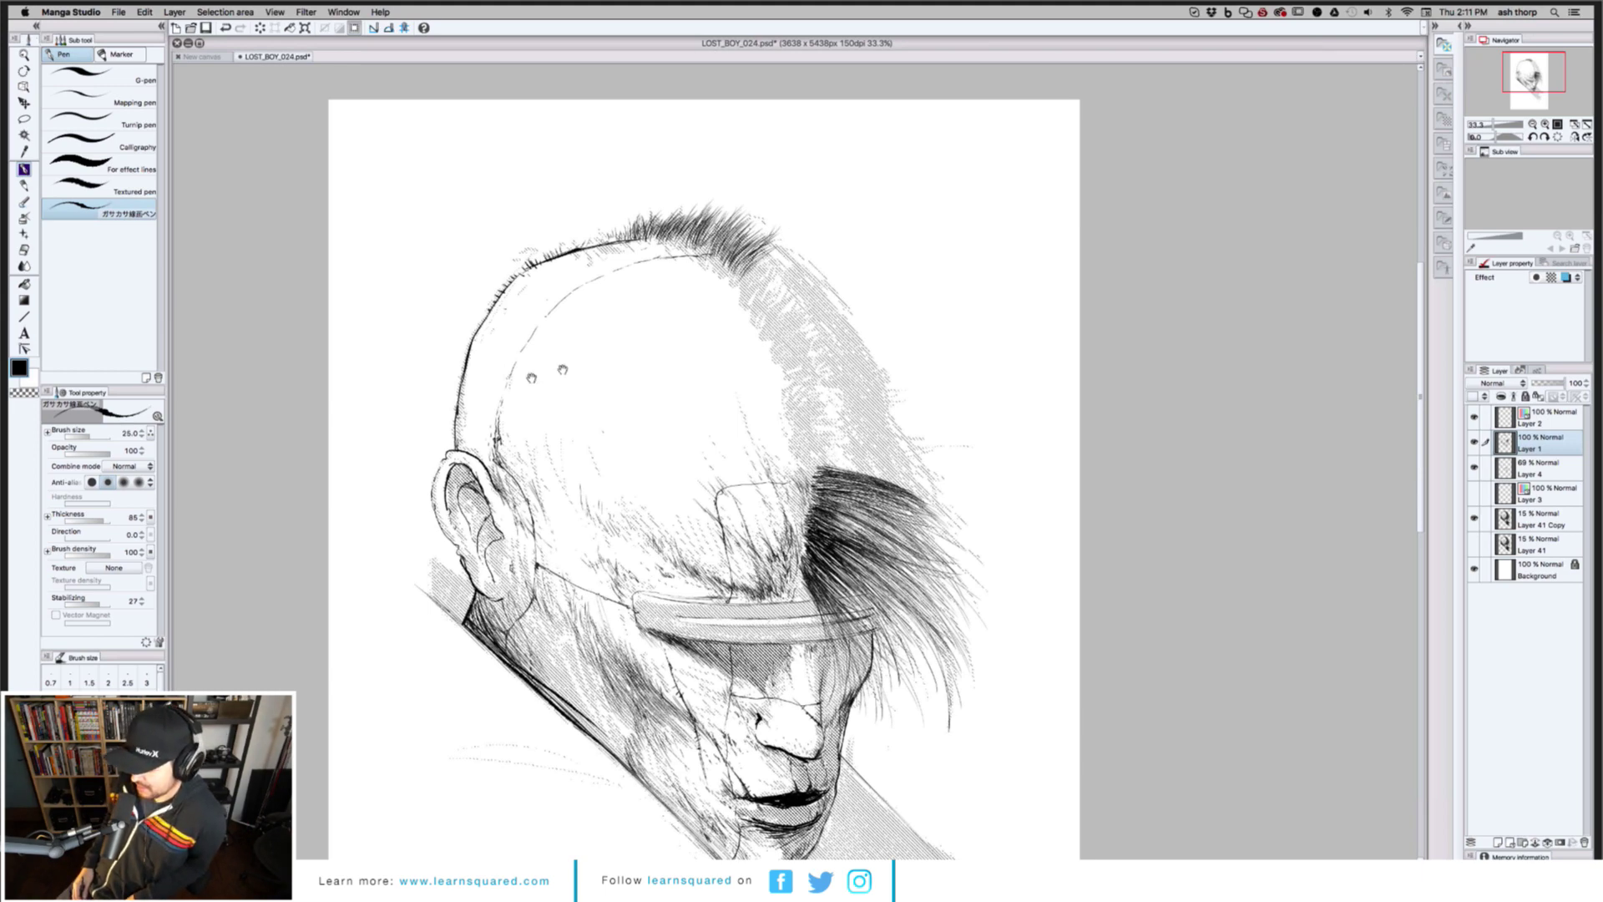
Add a short pen stroke to the brow shading just above the blindfold and switch to the Harder eraser
{"action": "left_click_drag", "start_coordinate": [521, 318], "coordinate": [525, 319]}
{"action": "mouse_move", "coordinate": [532, 380]}
{"action": "left_mouse_down"}
{"action": "mouse_move", "coordinate": [524, 320]}
{"action": "mouse_move", "coordinate": [543, 318]}
{"action": "left_mouse_up"}
{"action": "scroll", "coordinate": [543, 317], "scroll_direction": "down", "scroll_amount": 1}
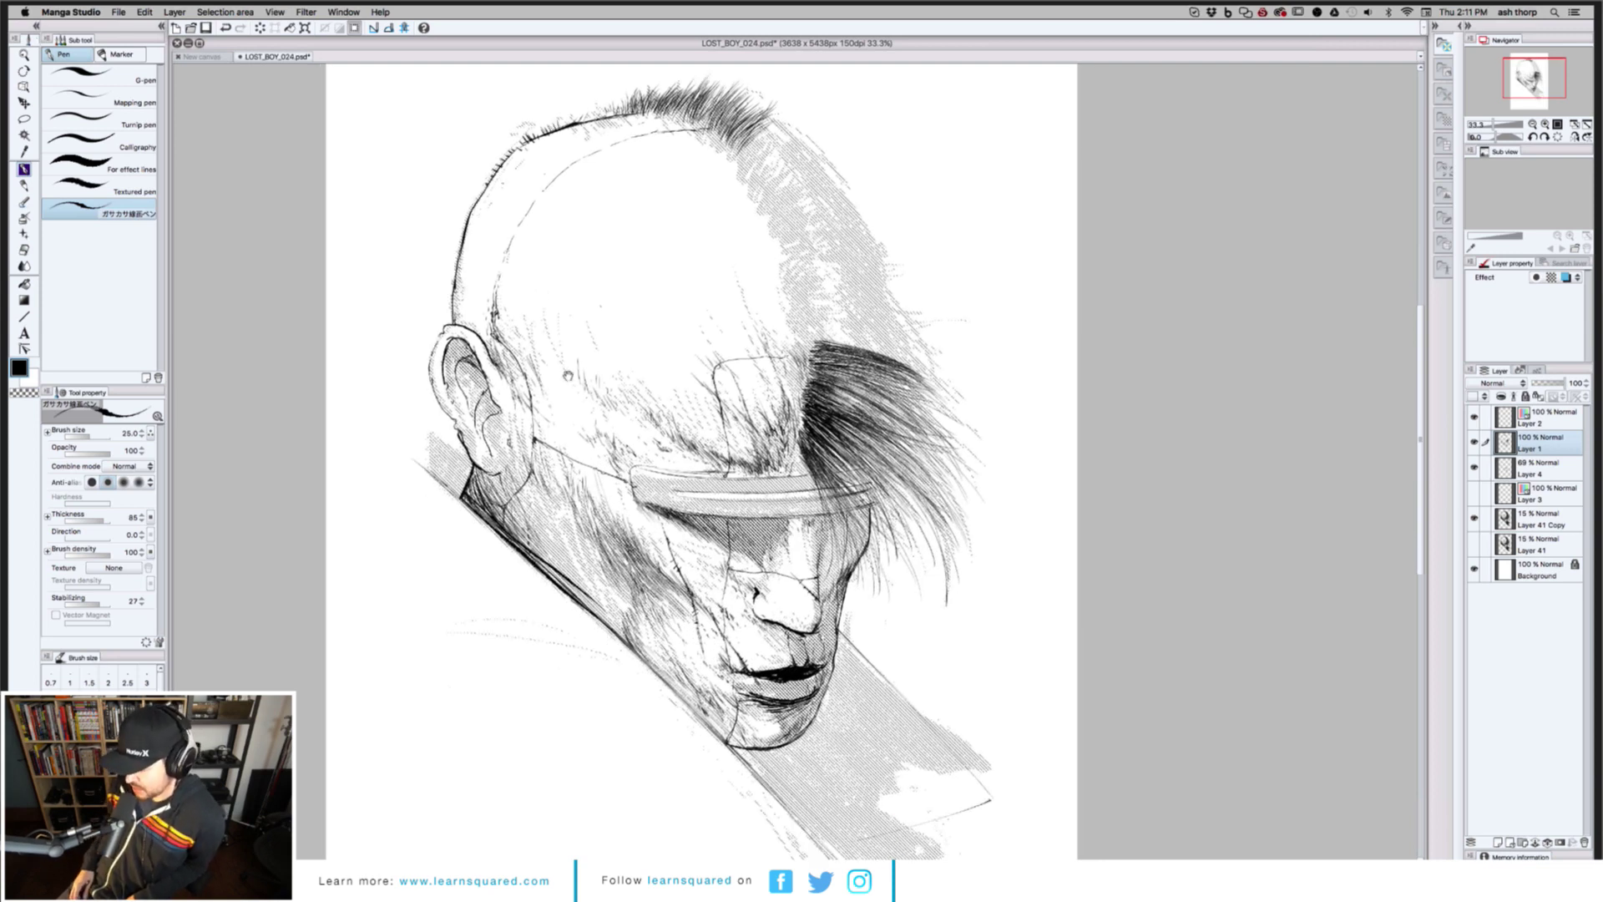
{"action": "mouse_move", "coordinate": [566, 375]}
{"action": "left_mouse_down"}
{"action": "mouse_move", "coordinate": [552, 309]}
{"action": "mouse_move", "coordinate": [562, 365]}
{"action": "left_mouse_up"}
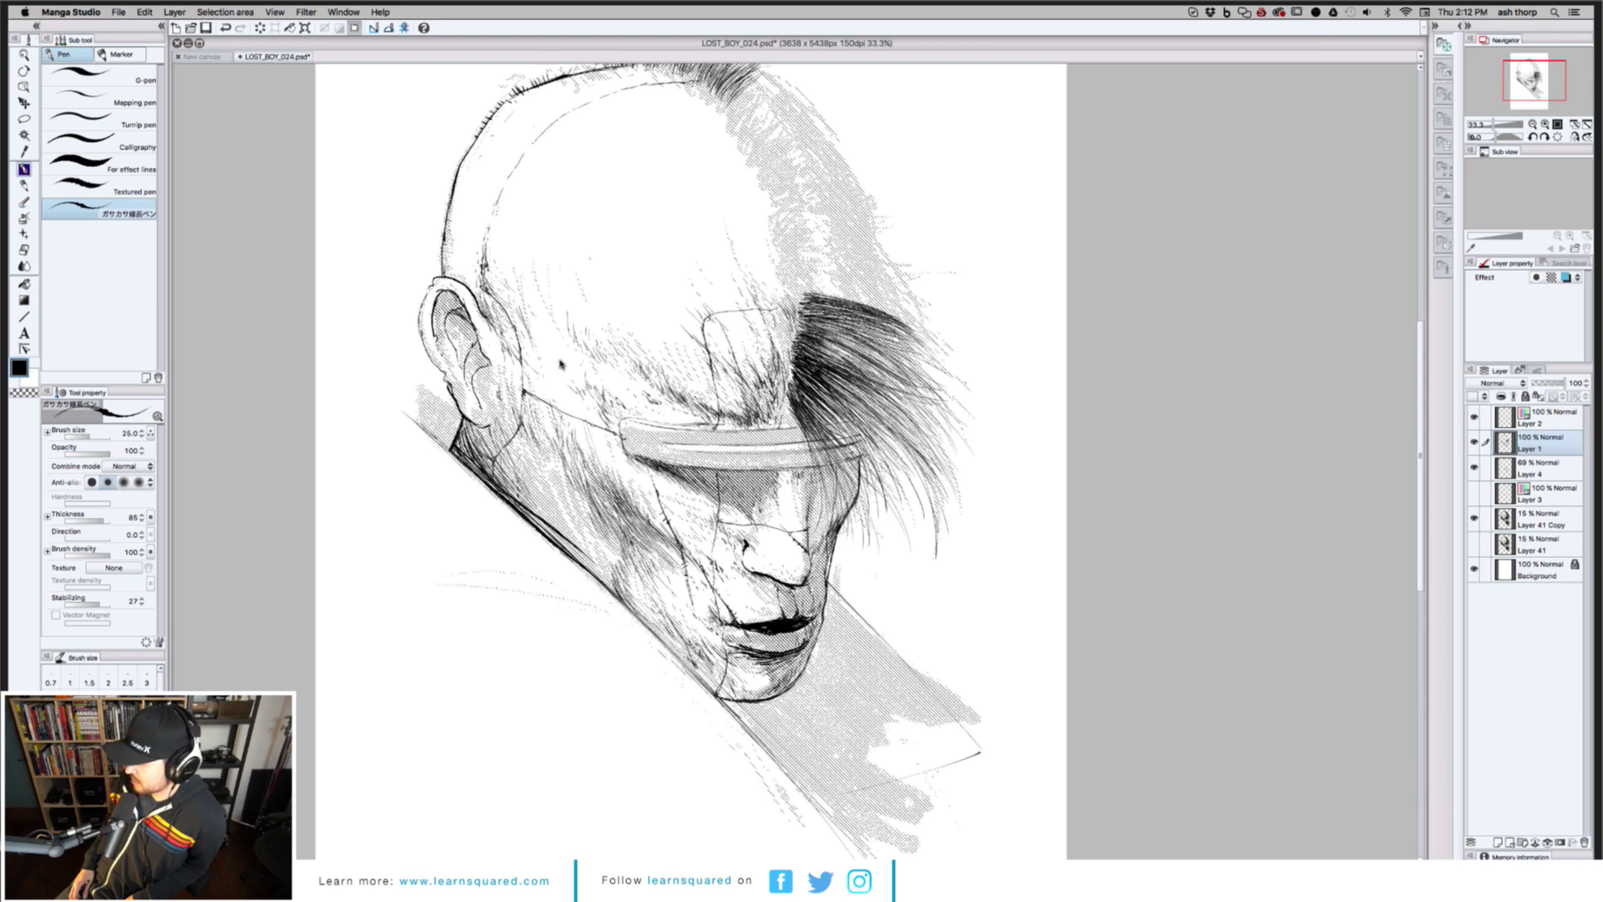
{"action": "scroll", "coordinate": [561, 364], "scroll_direction": "up", "scroll_amount": 1}
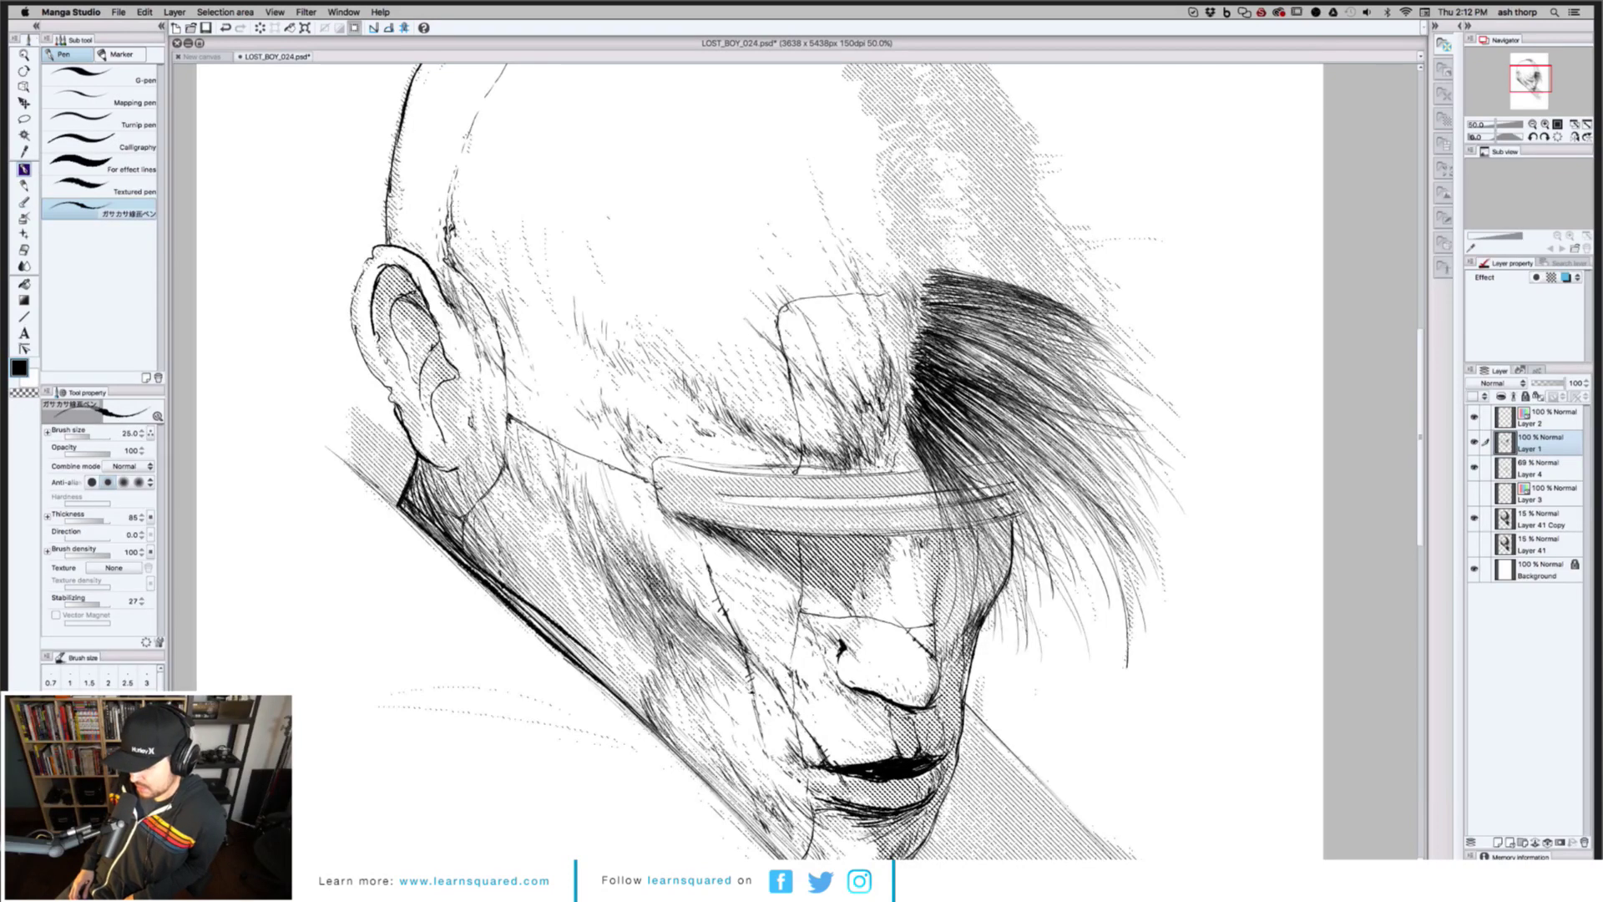
{"action": "left_click_drag", "start_coordinate": [852, 469], "coordinate": [864, 464]}
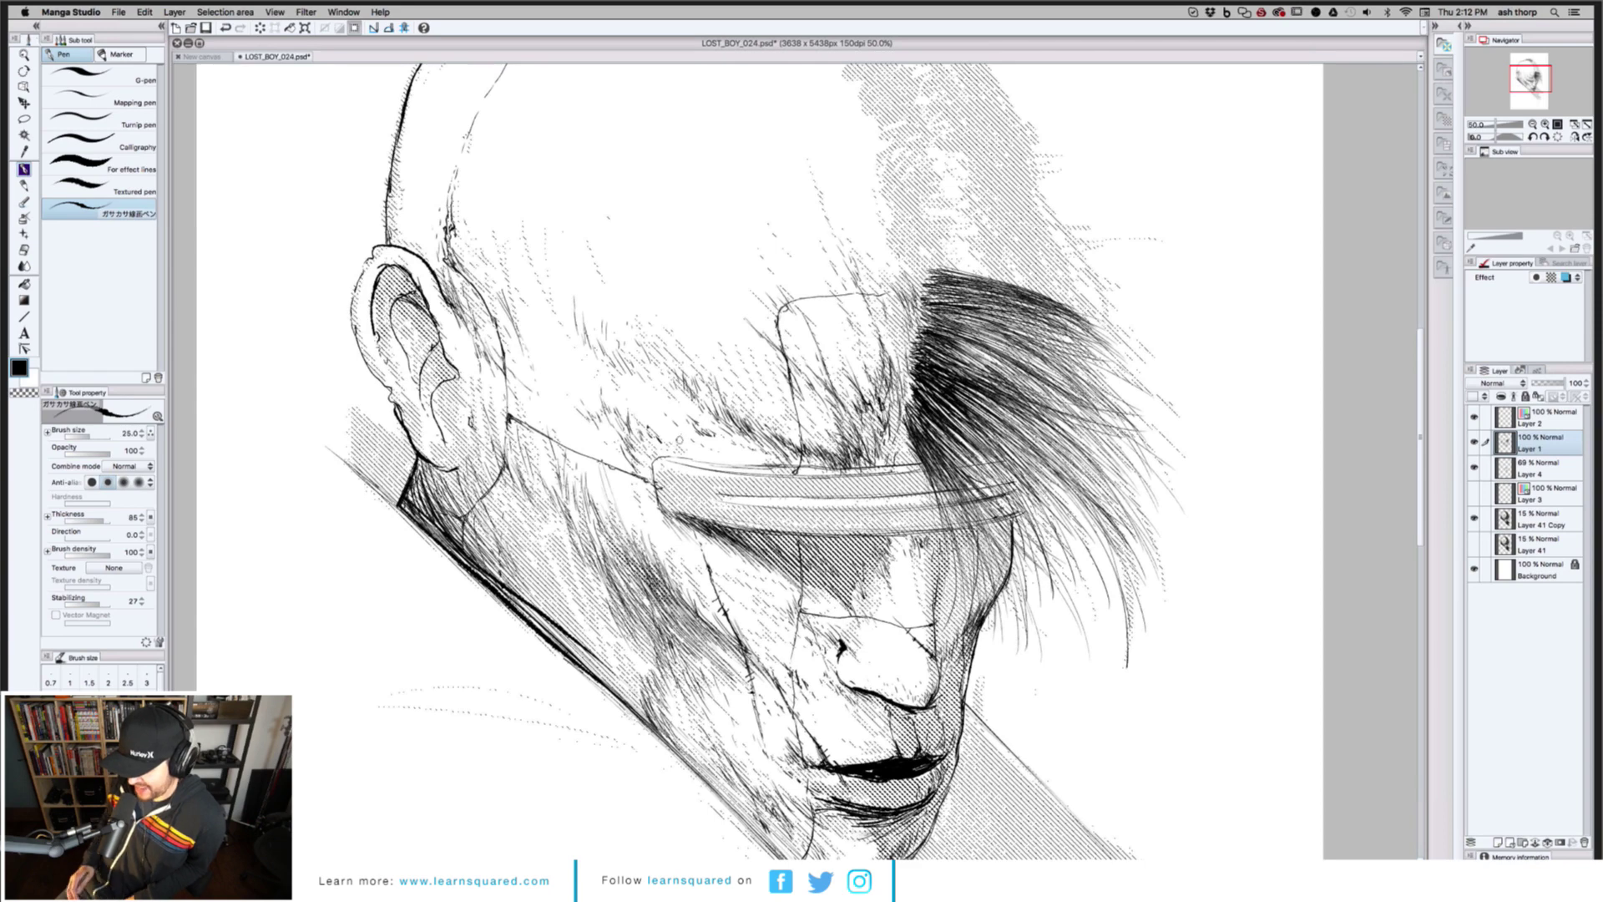
{"action": "key", "text": "e"}
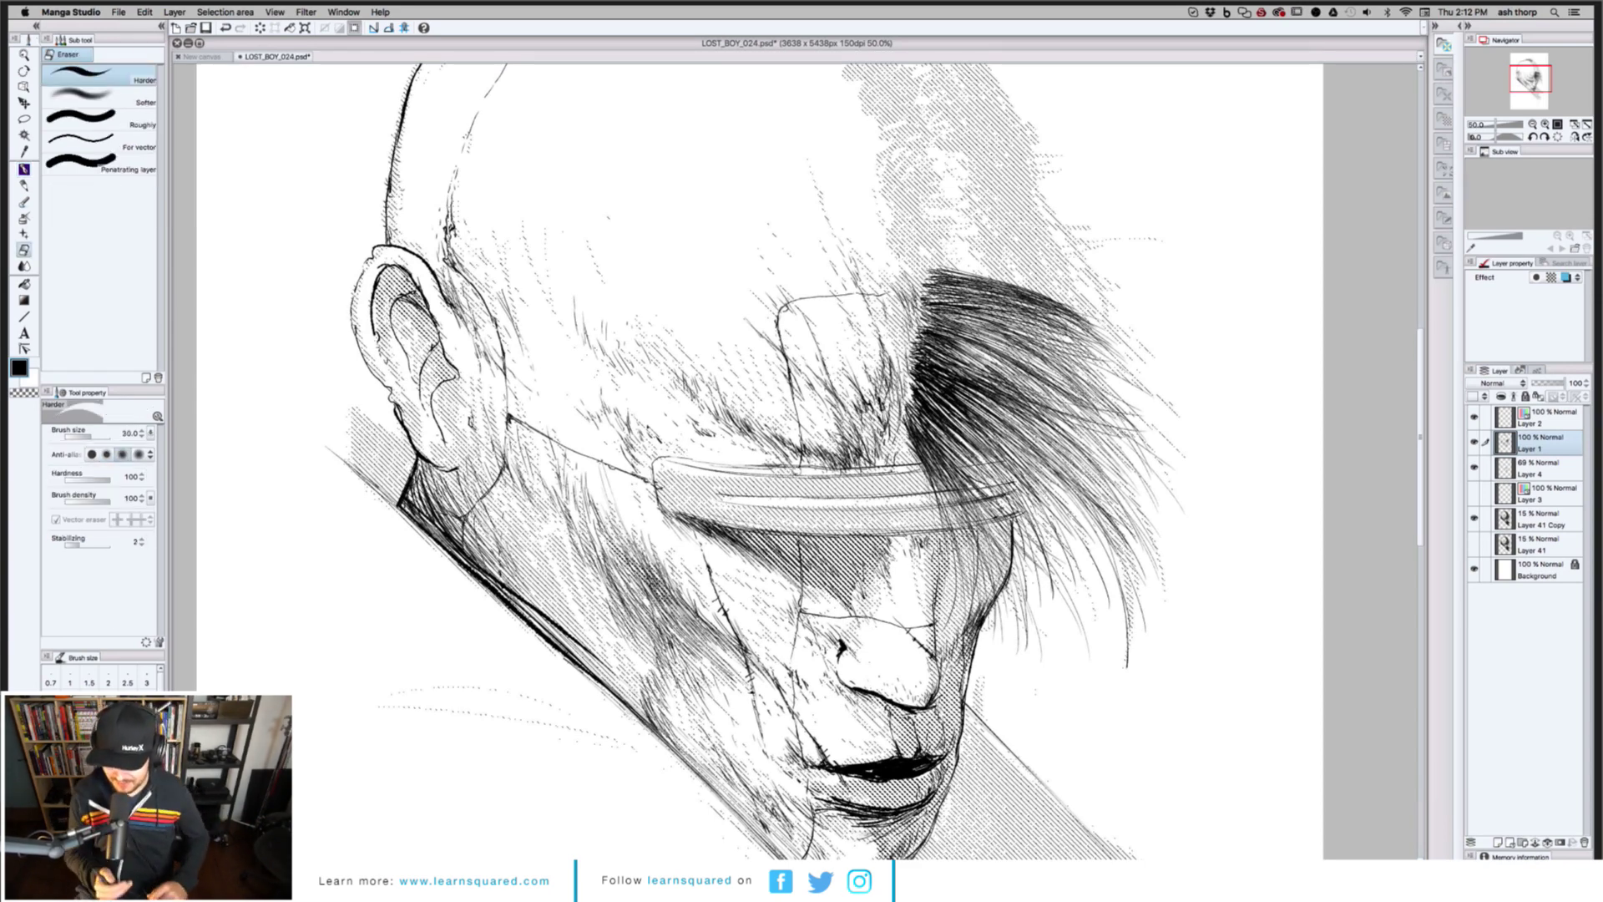
{"action": "key", "text": "b"}
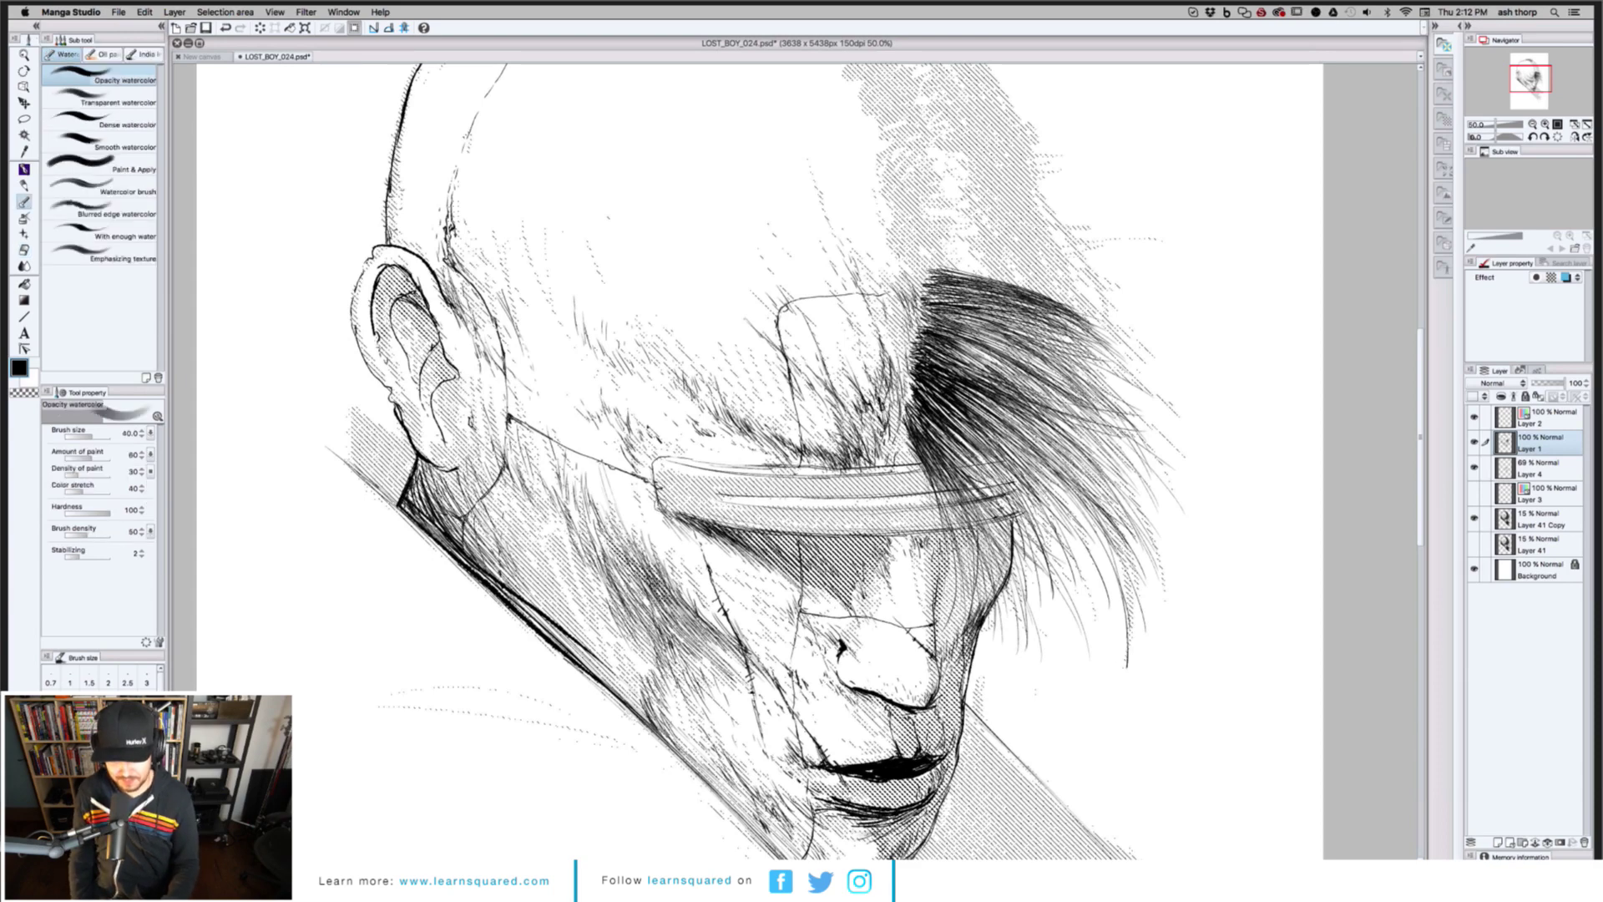
{"action": "key", "text": "p"}
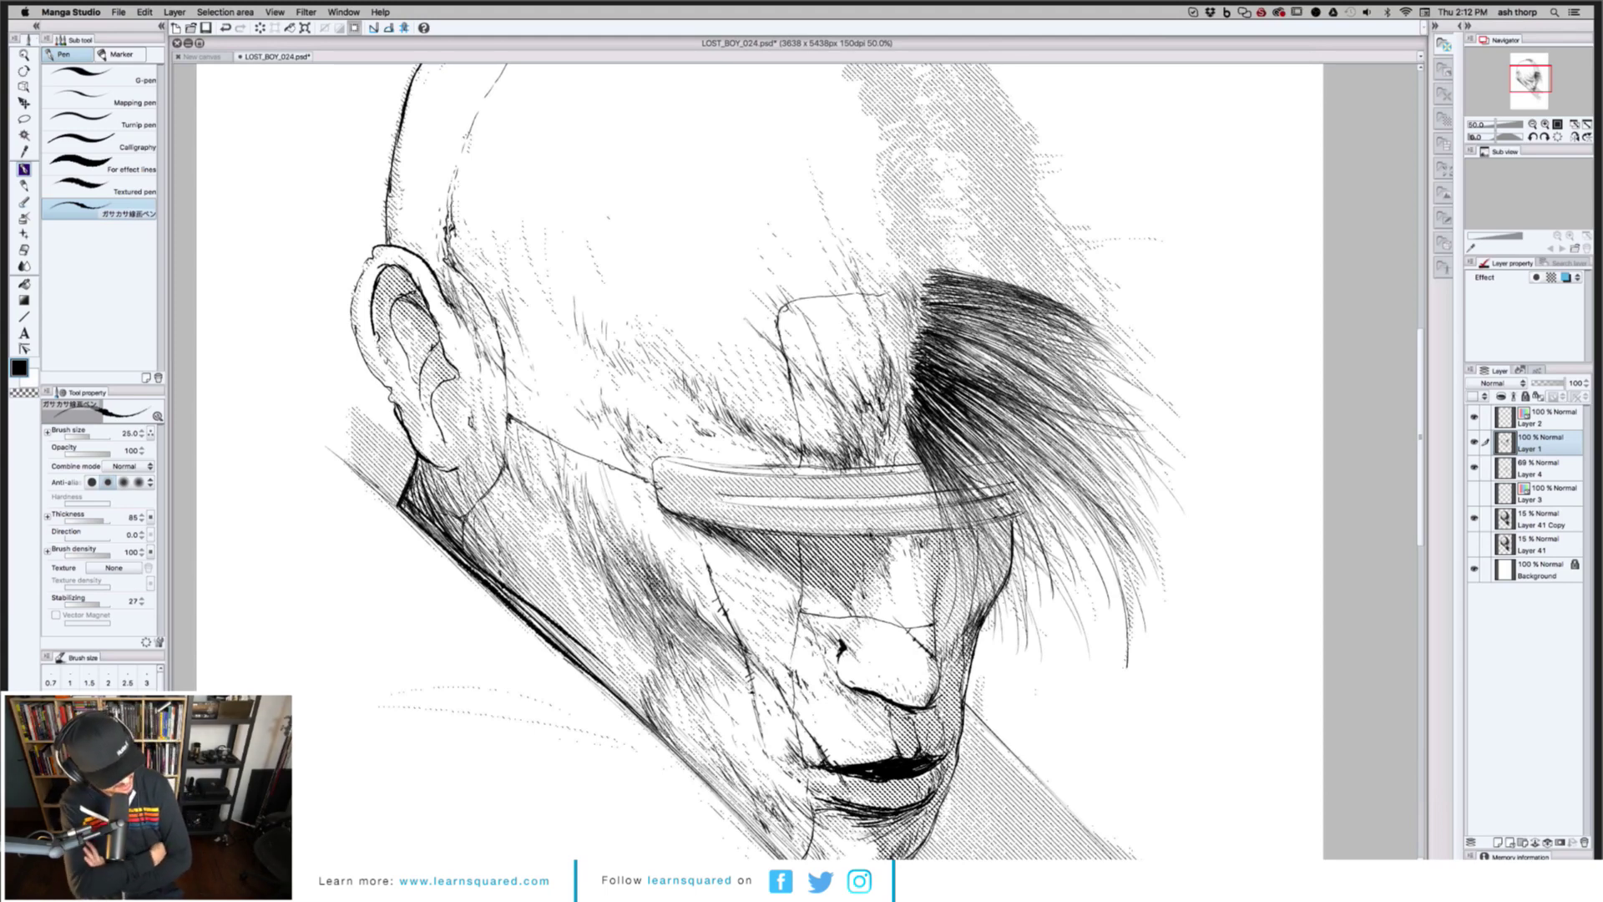
{"action": "scroll", "coordinate": [873, 539], "scroll_direction": "down", "scroll_amount": 1}
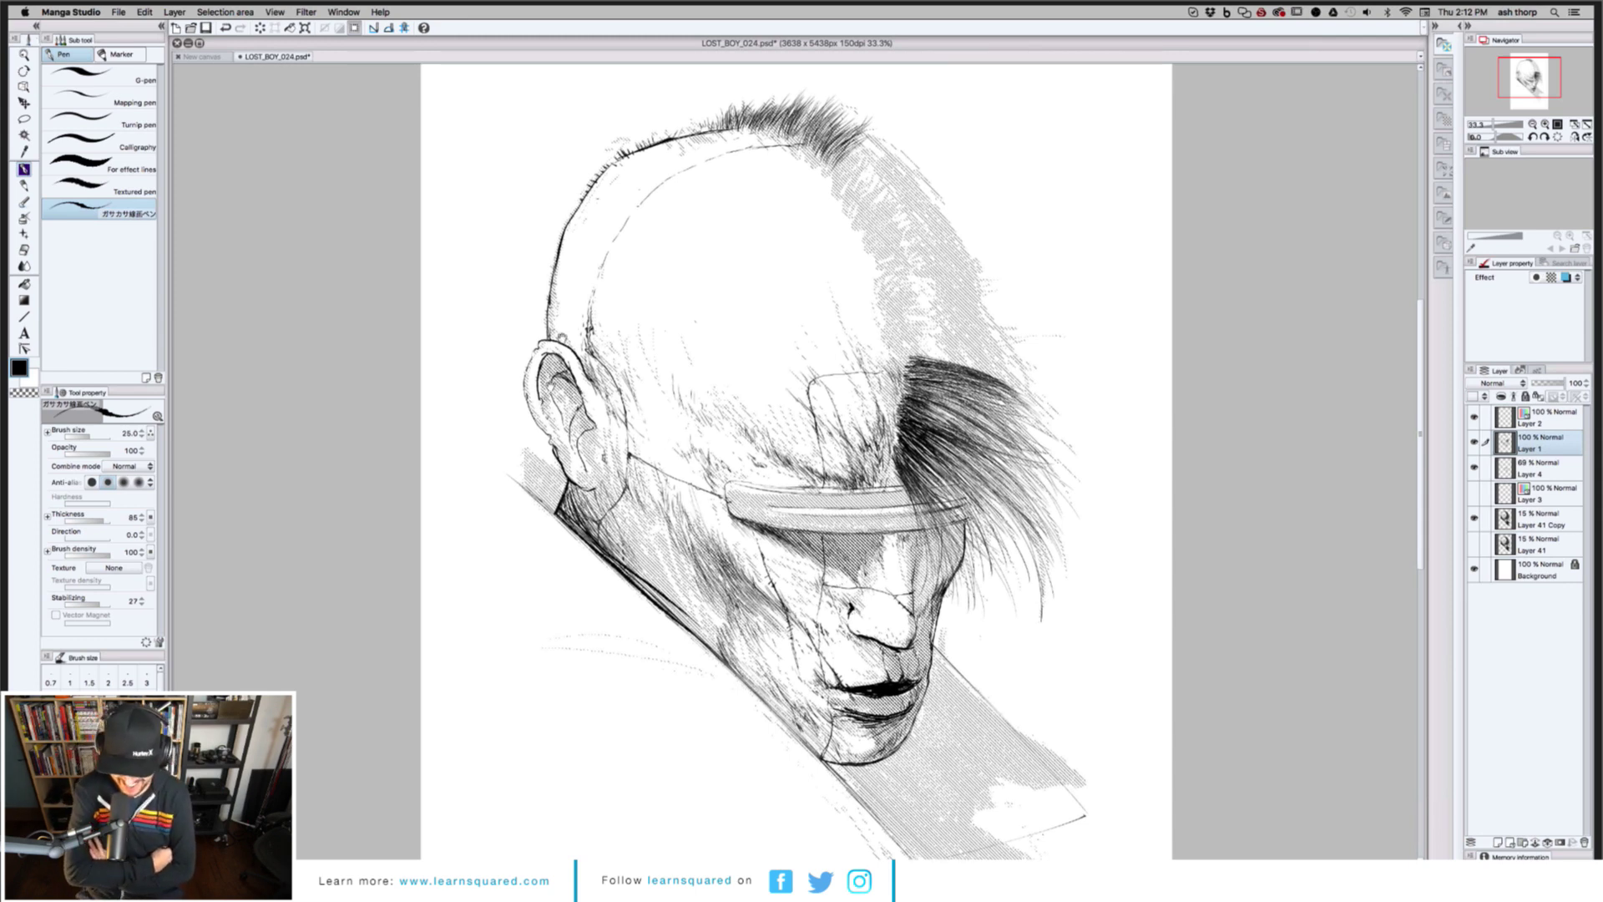
{"action": "left_click_drag", "start_coordinate": [565, 337], "coordinate": [579, 270]}
{"action": "key", "text": "e"}
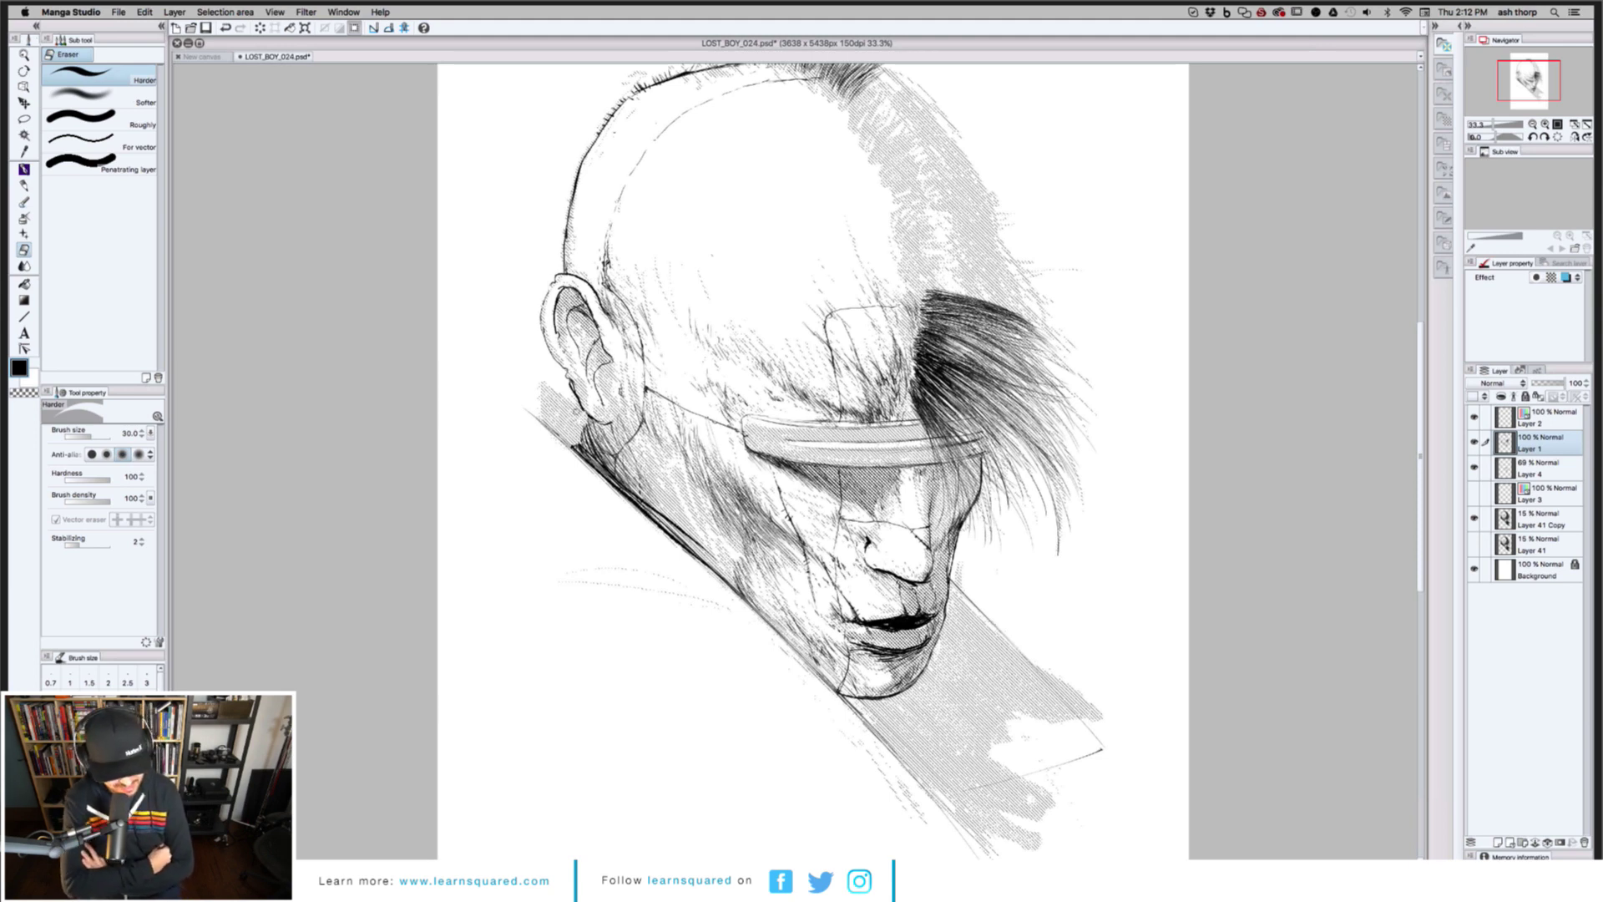
{"action": "key", "text": "b"}
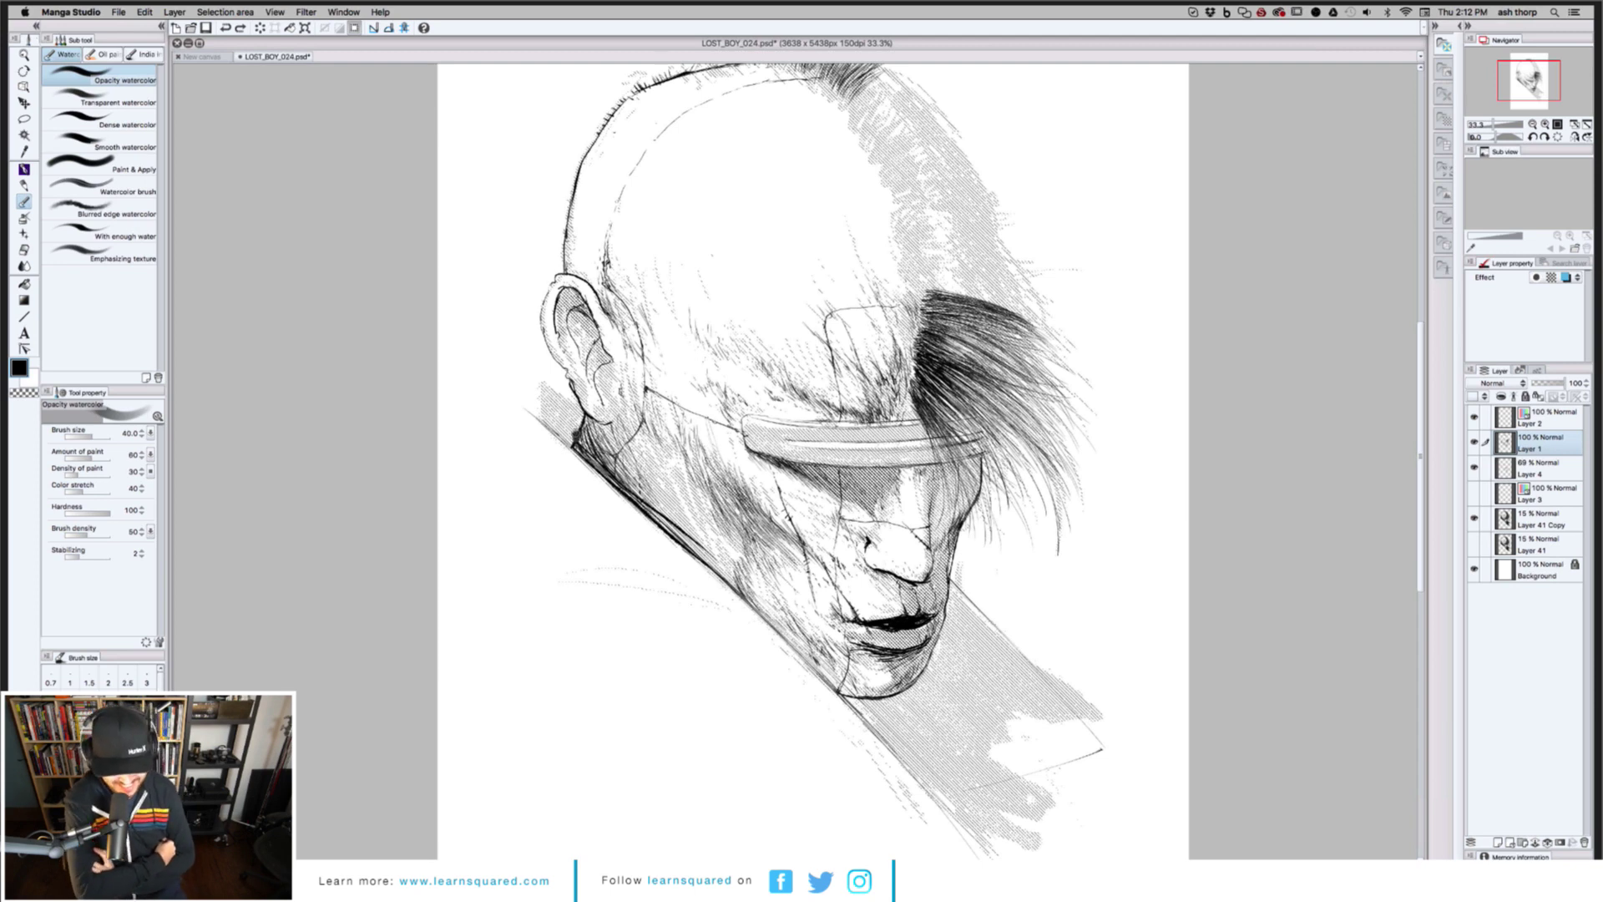
{"action": "key", "text": "e"}
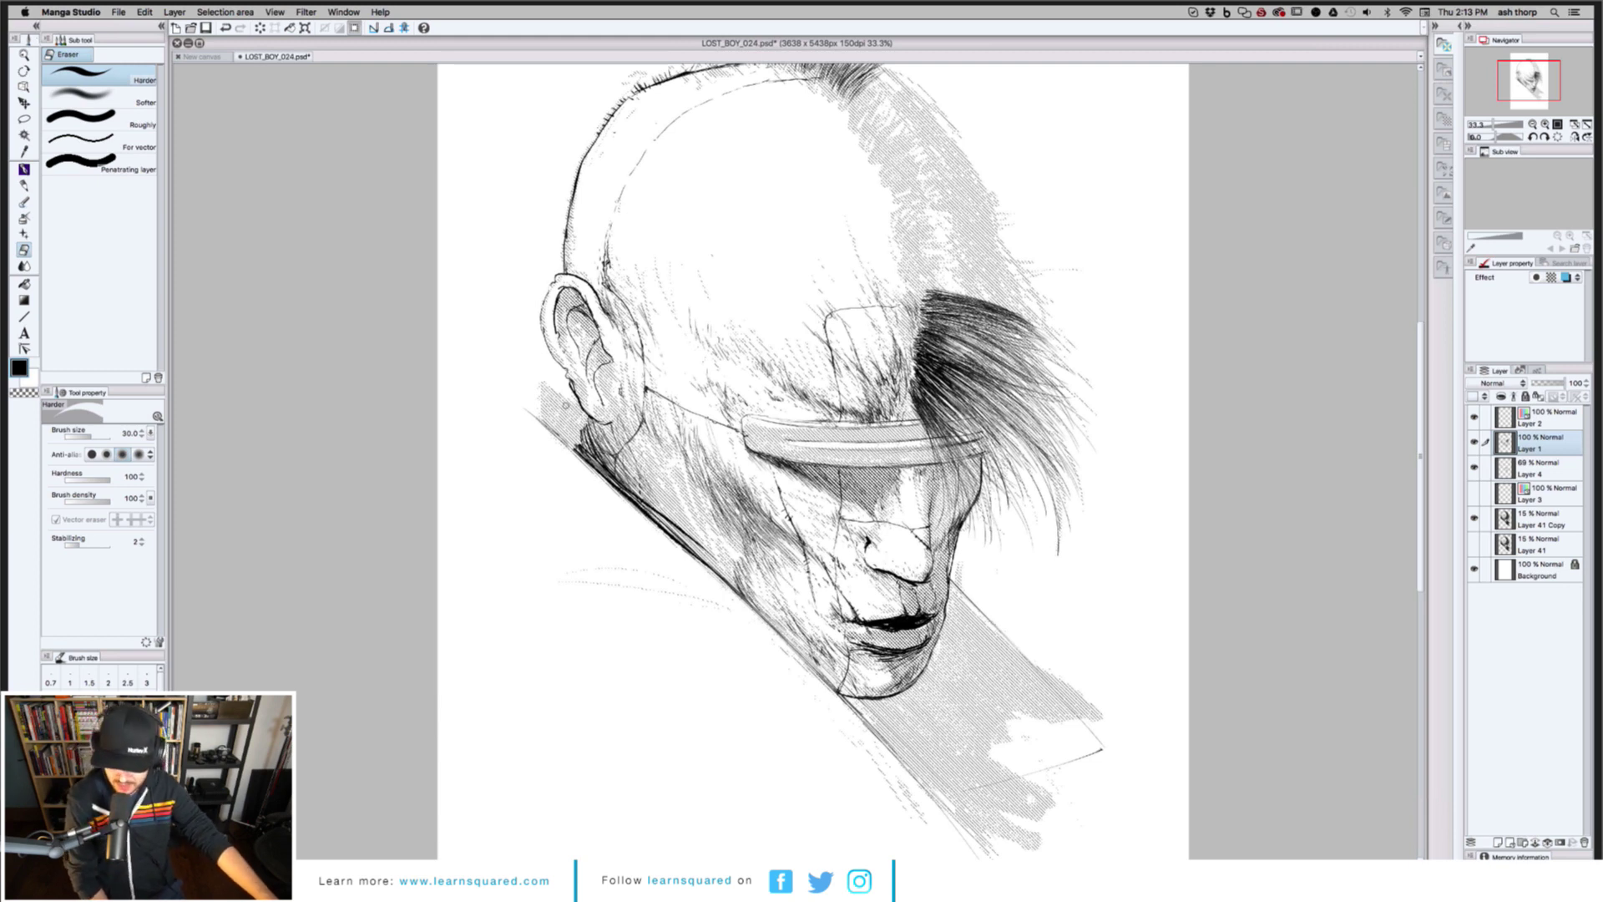
{"action": "key", "text": "p"}
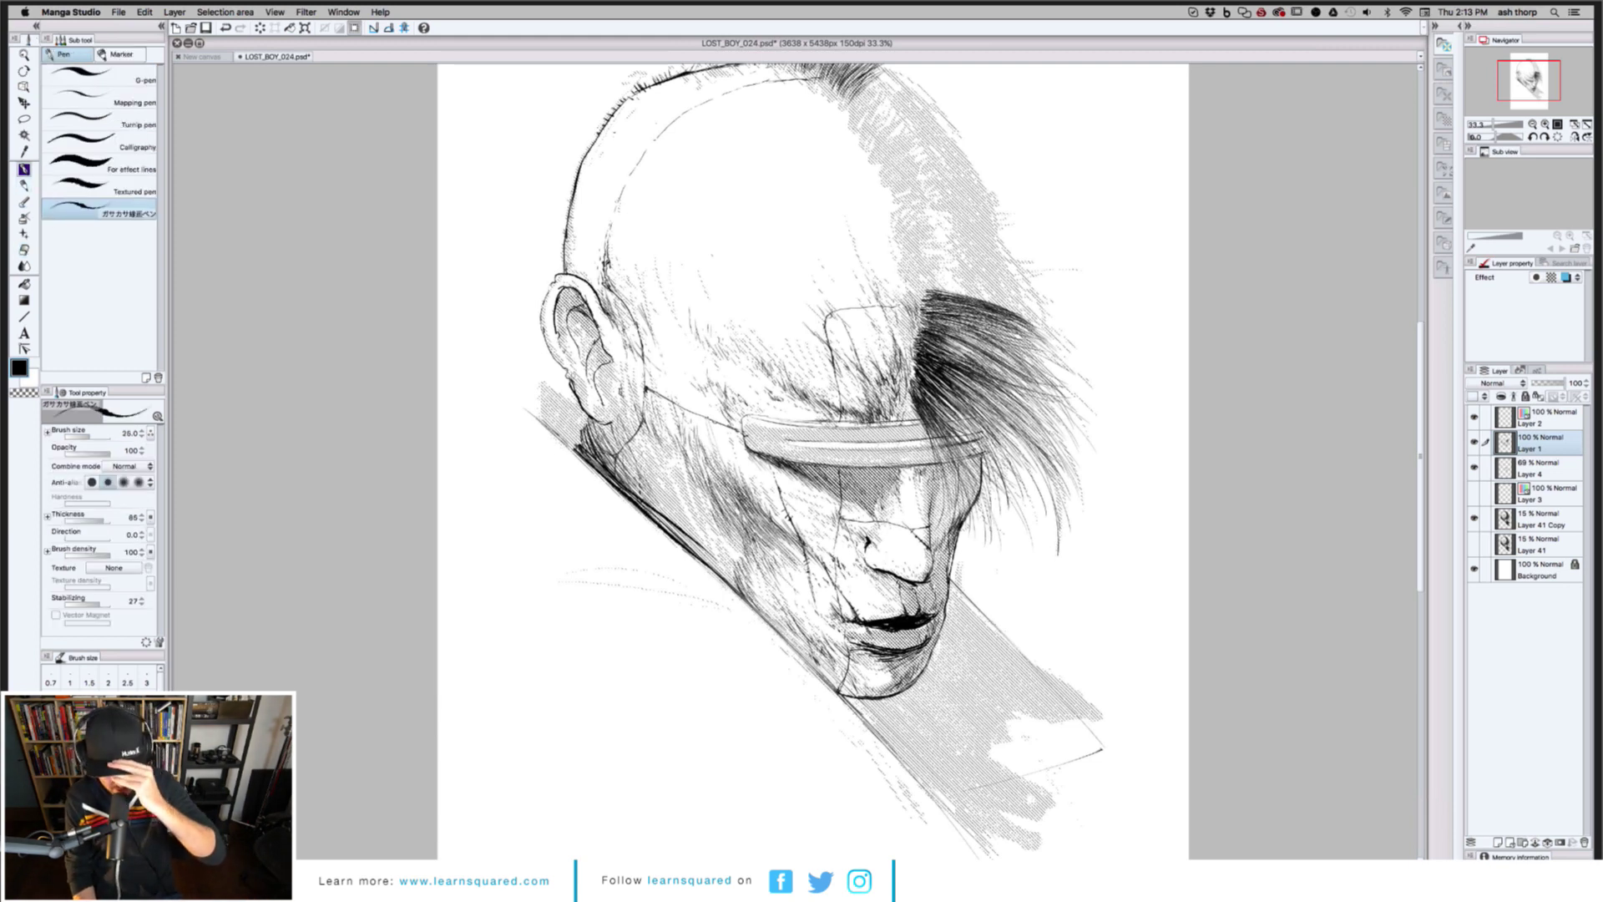
{"action": "key", "text": "p"}
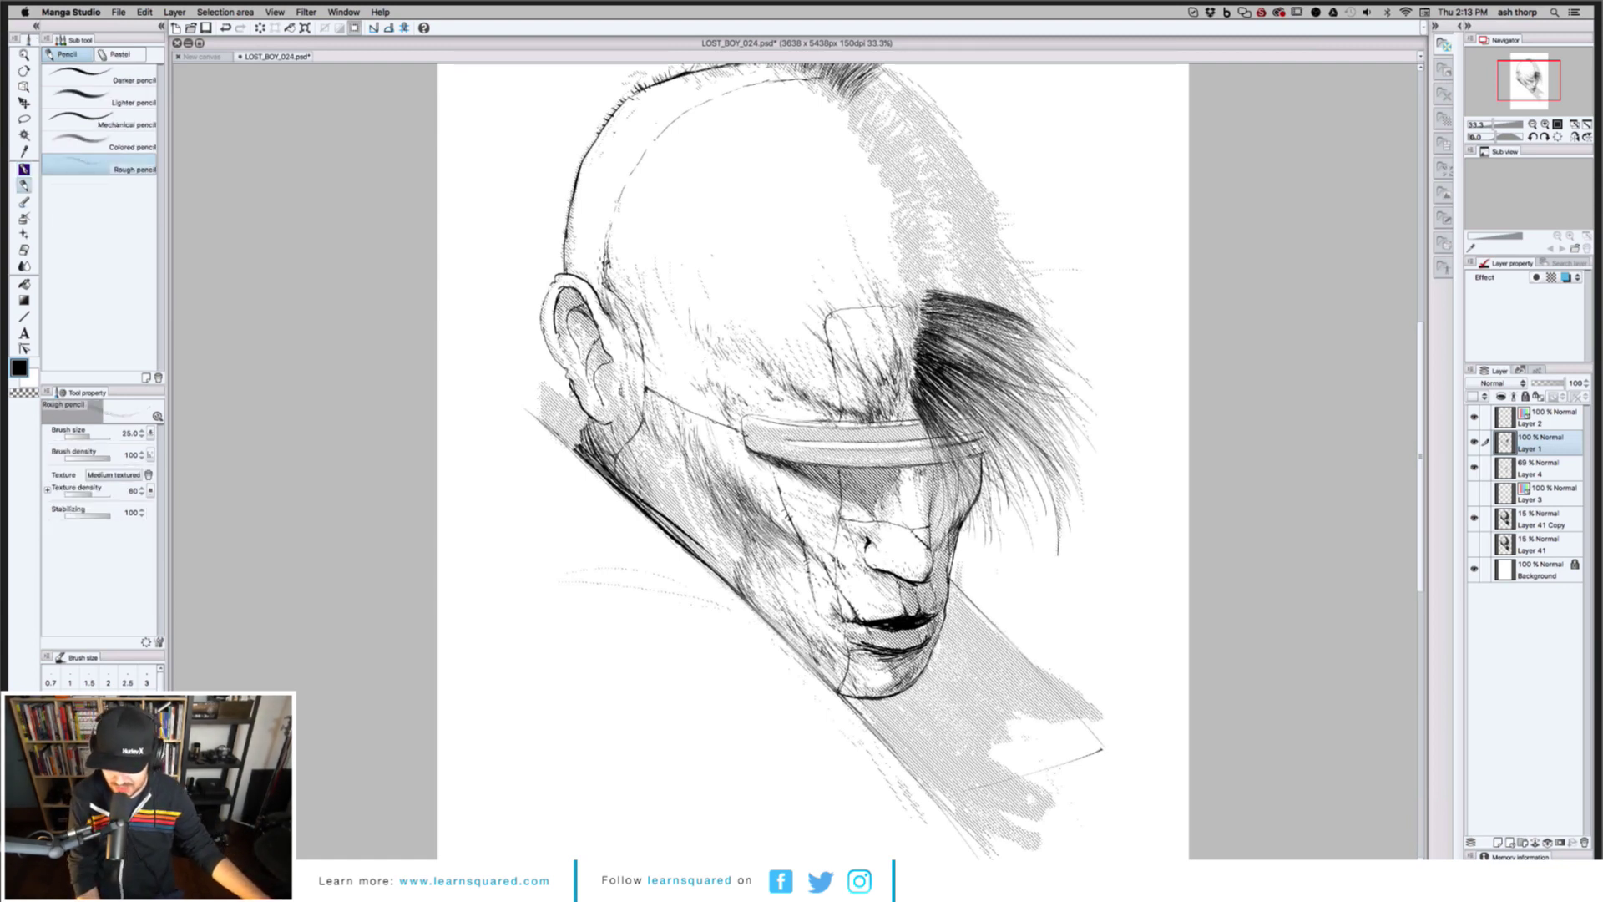
{"action": "key", "text": "p"}
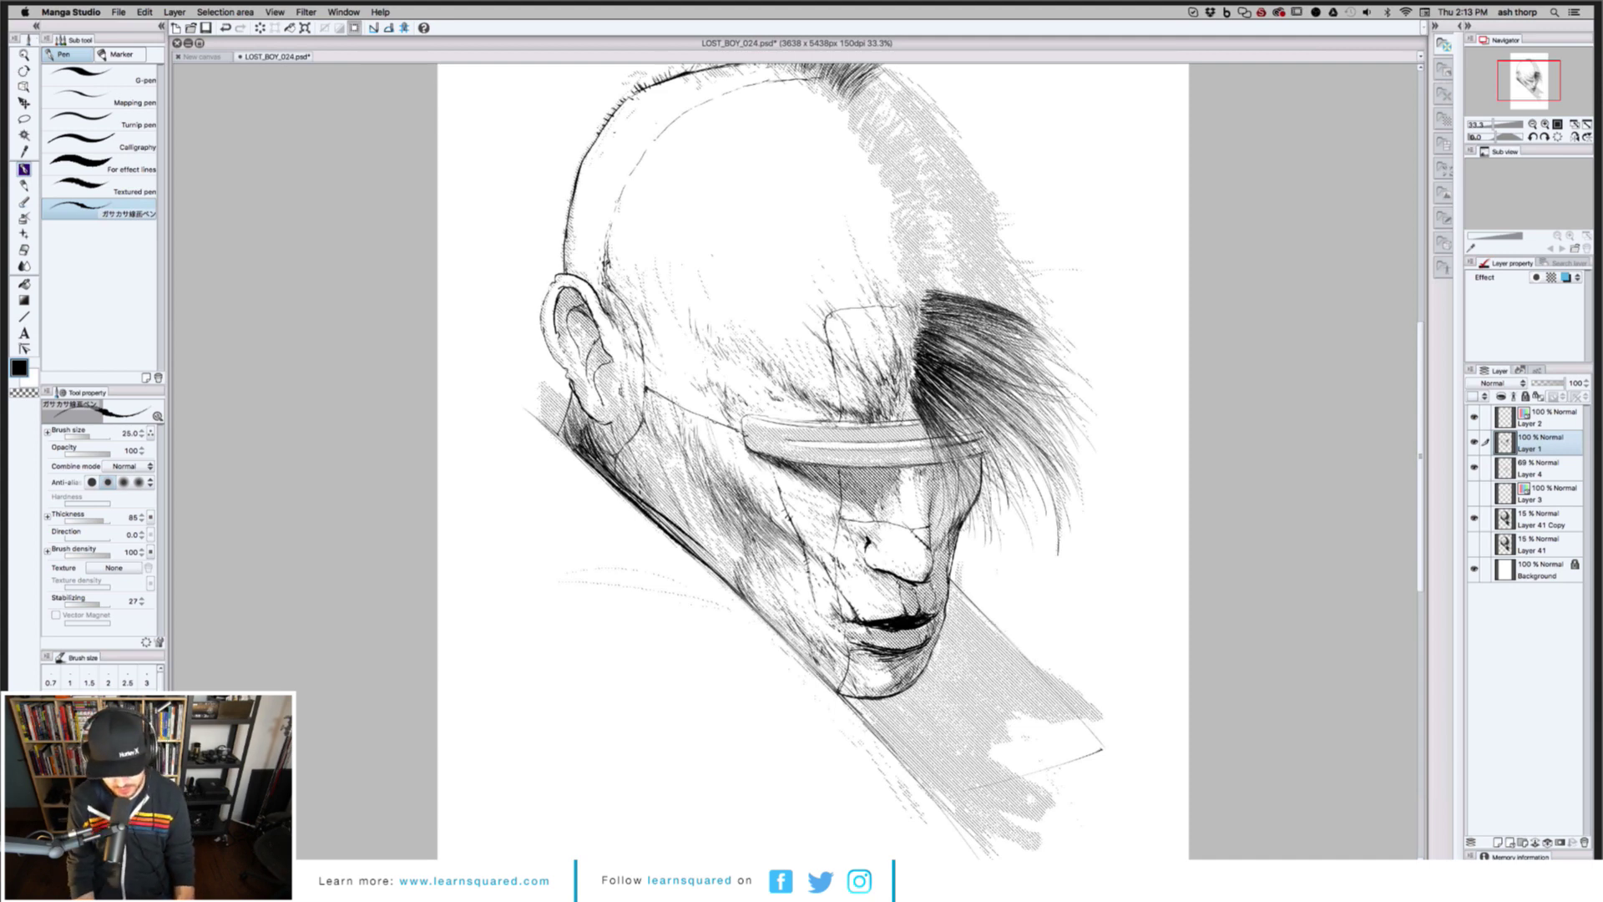
Reduce the Harder eraser's brush size to 10
{"action": "key", "text": "e"}
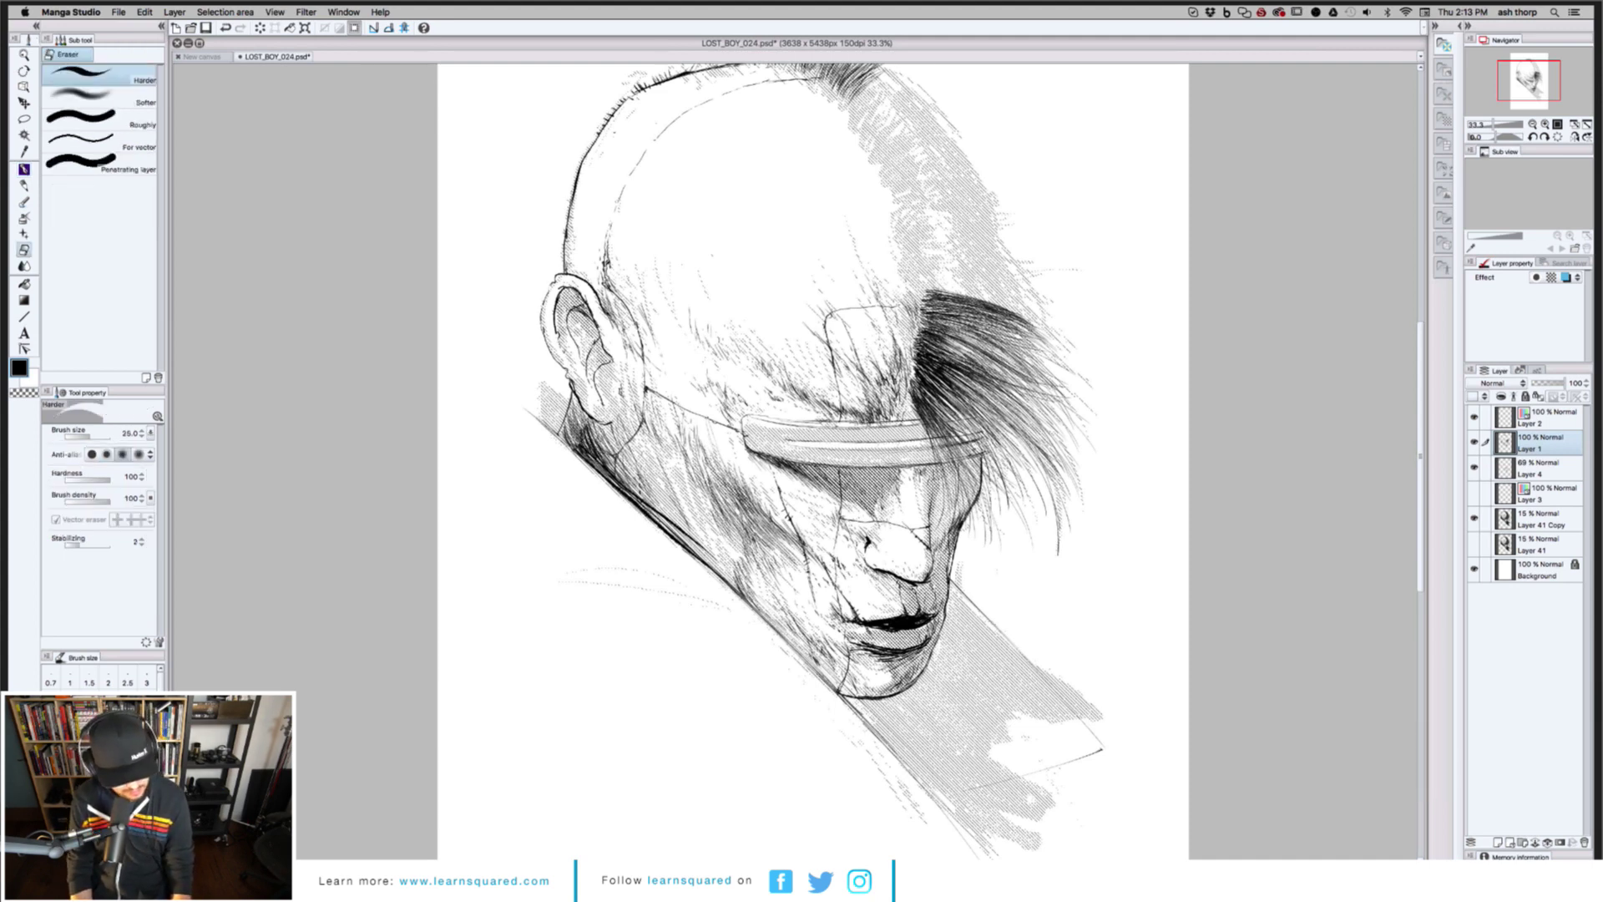
{"action": "key", "text": "bracketleft"}
{"action": "key", "text": "bracketleft"}
{"action": "key", "text": "bracketleft"}
{"action": "key", "text": "bracketleft"}
{"action": "key", "text": "bracketleft"}
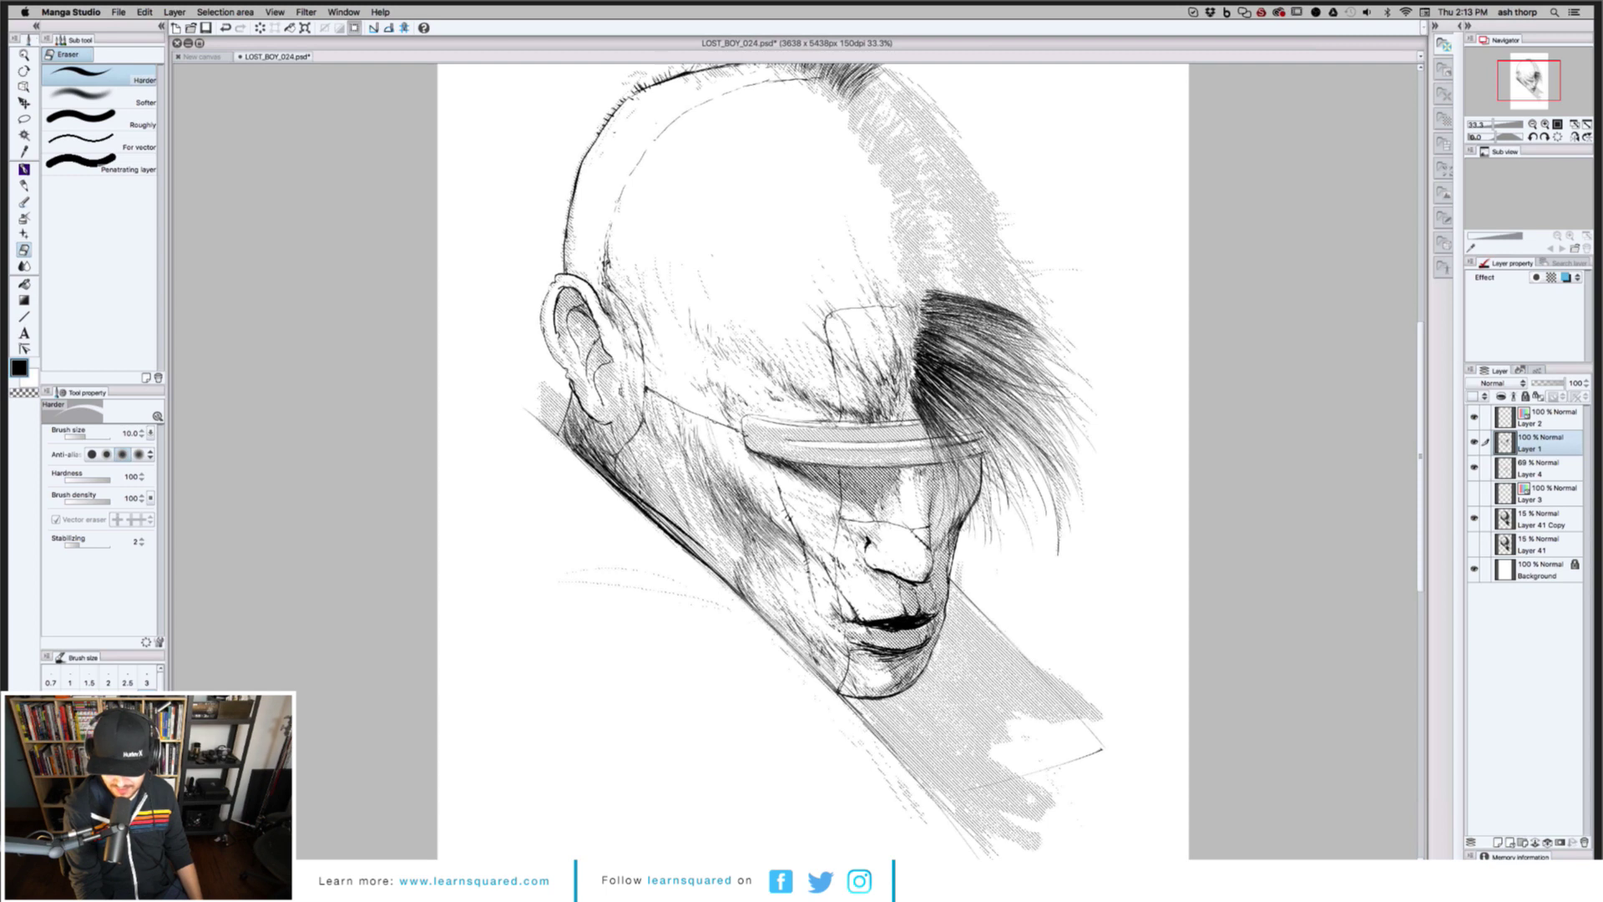
Return to the pen and examine the inked head at several magnifications, from the ear and neck across to the blindfold and mouth
{"action": "key", "text": "p"}
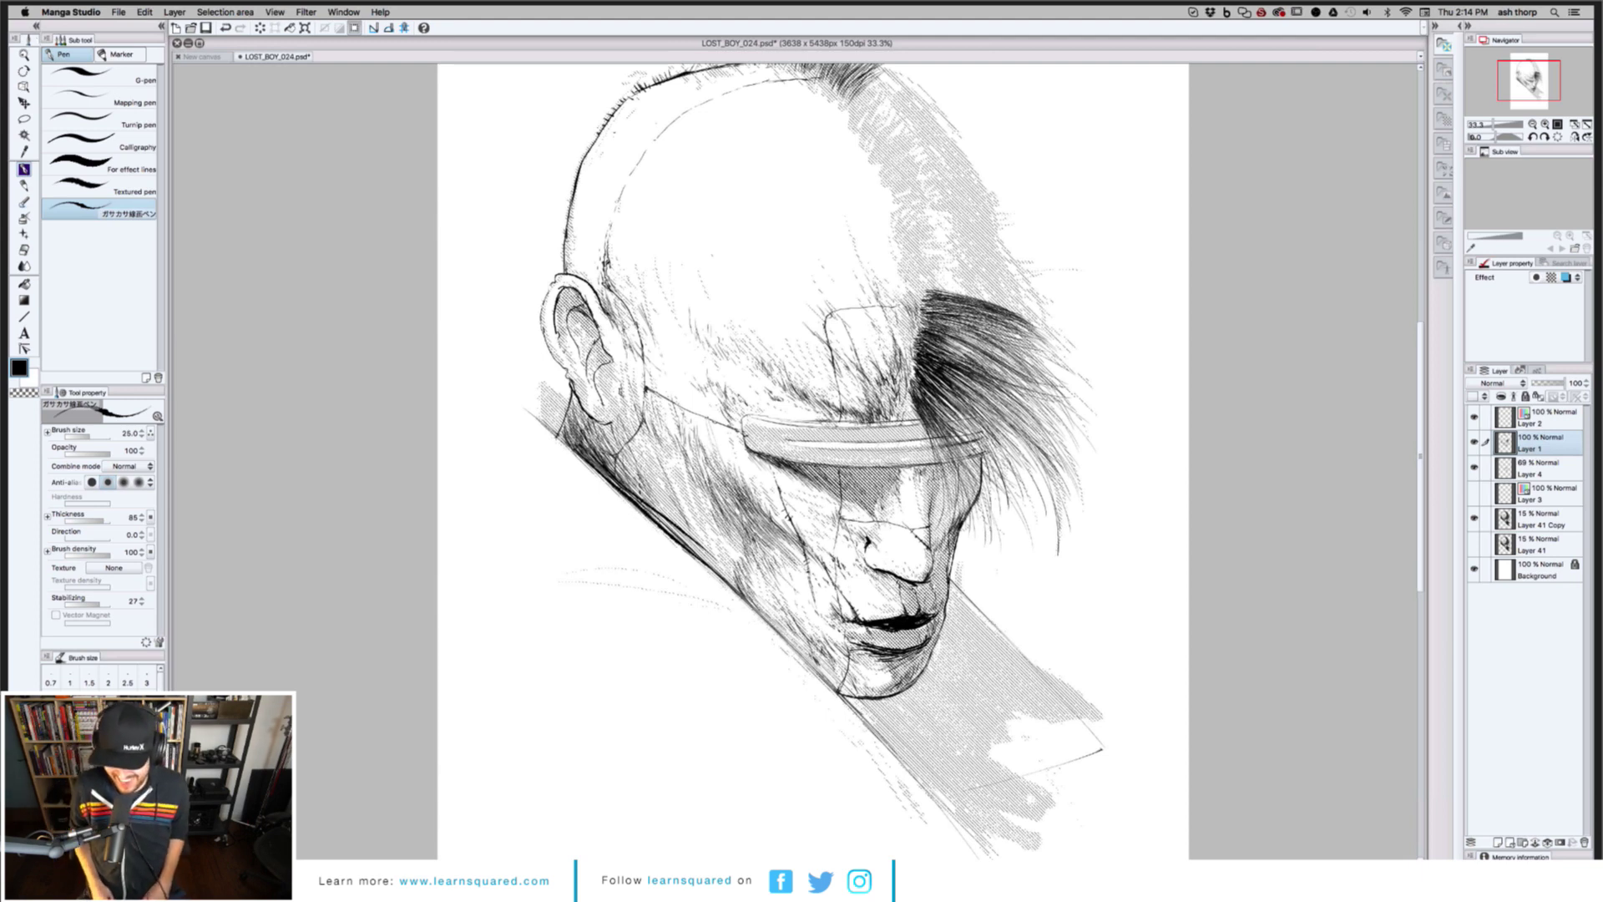
{"action": "left_click_drag", "start_coordinate": [560, 372], "coordinate": [566, 384]}
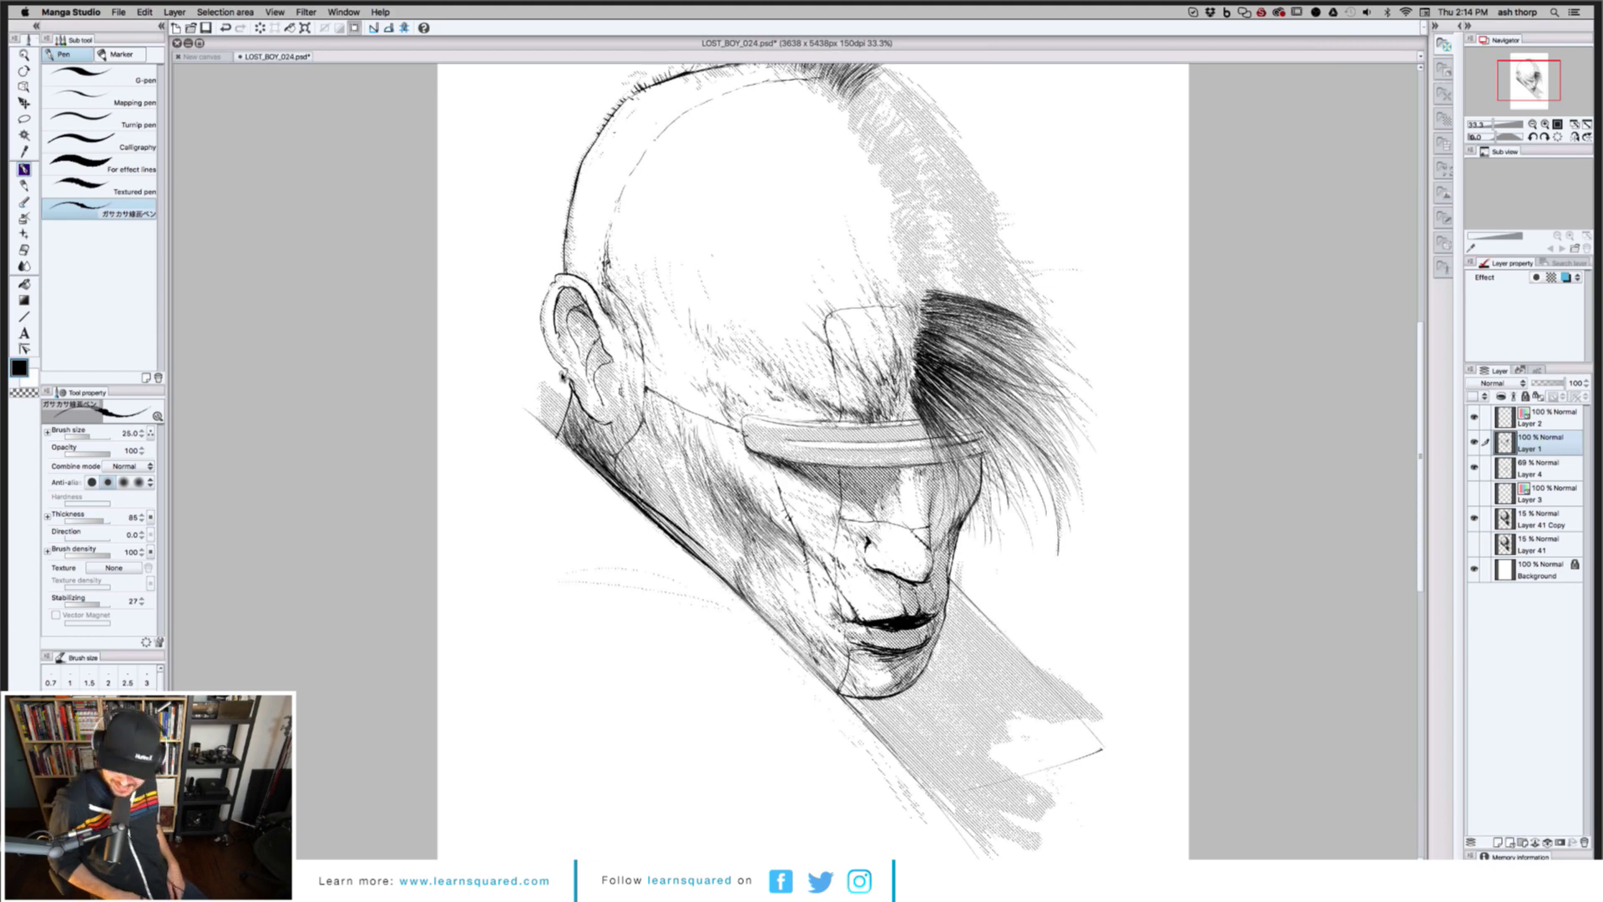
{"action": "key", "text": "ctrl+minus"}
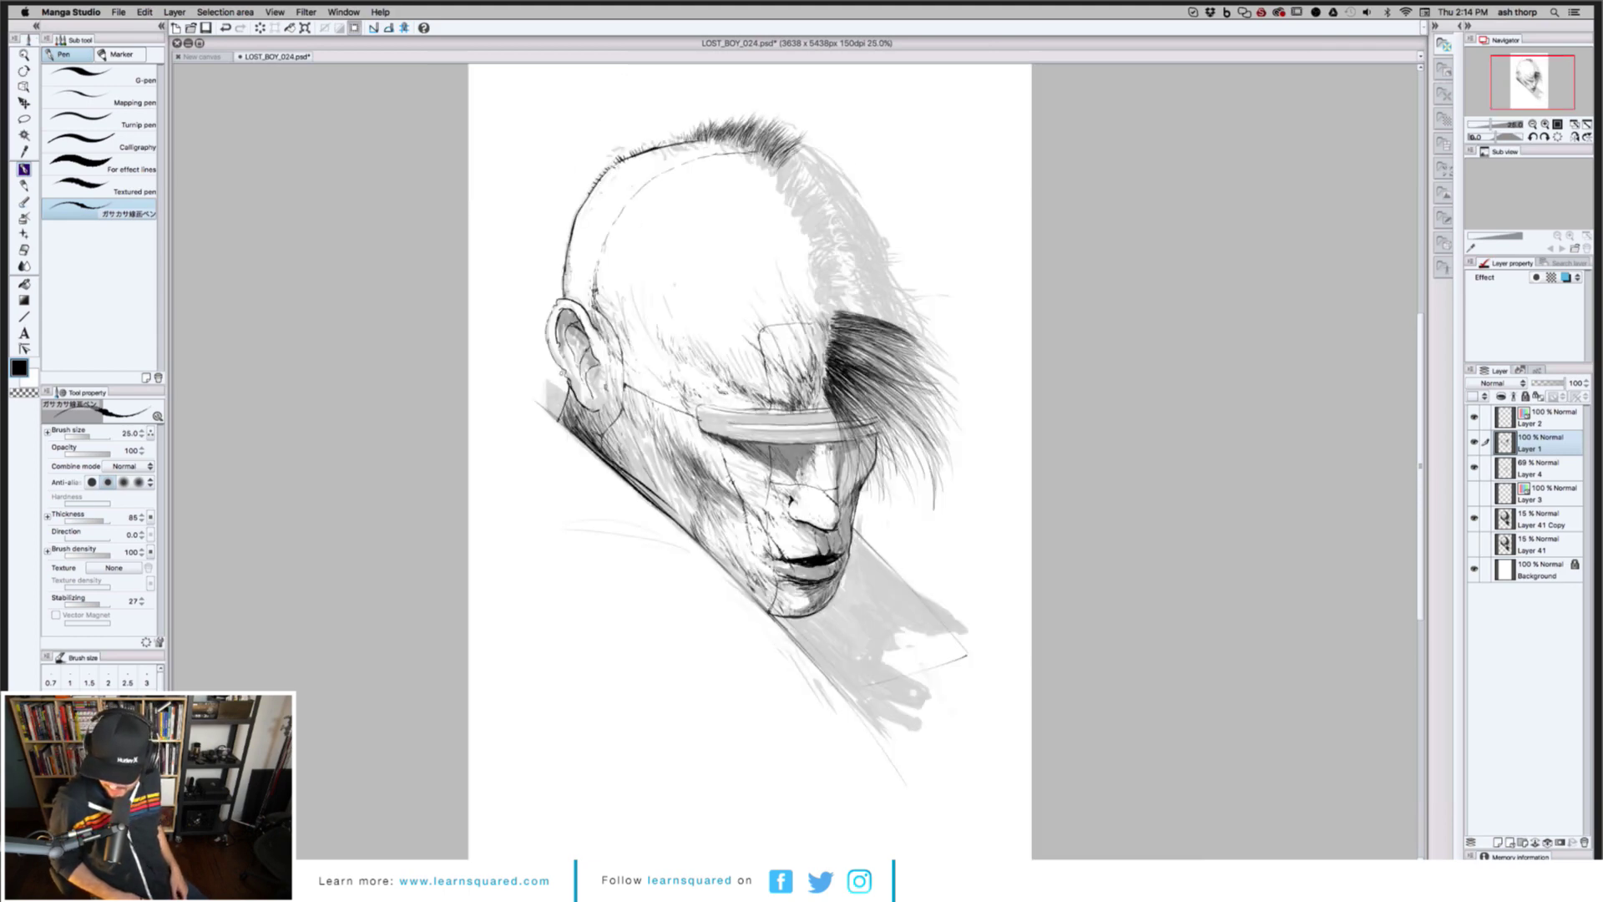
{"action": "scroll", "coordinate": [562, 377], "scroll_direction": "up", "scroll_amount": 1}
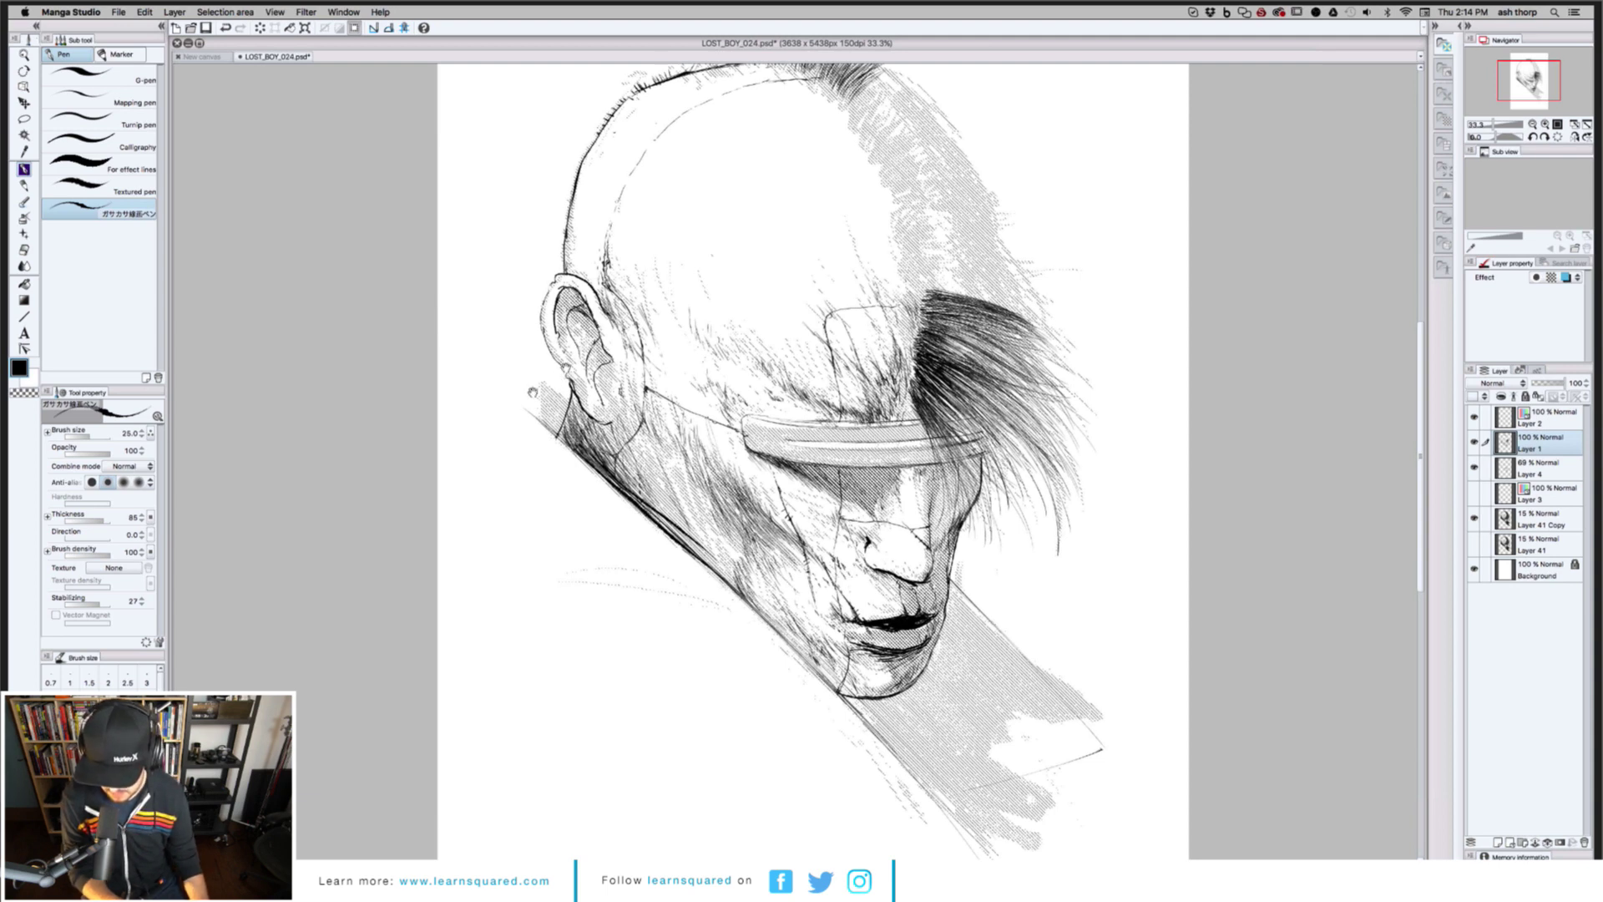
{"action": "left_click_drag", "start_coordinate": [532, 392], "coordinate": [496, 427]}
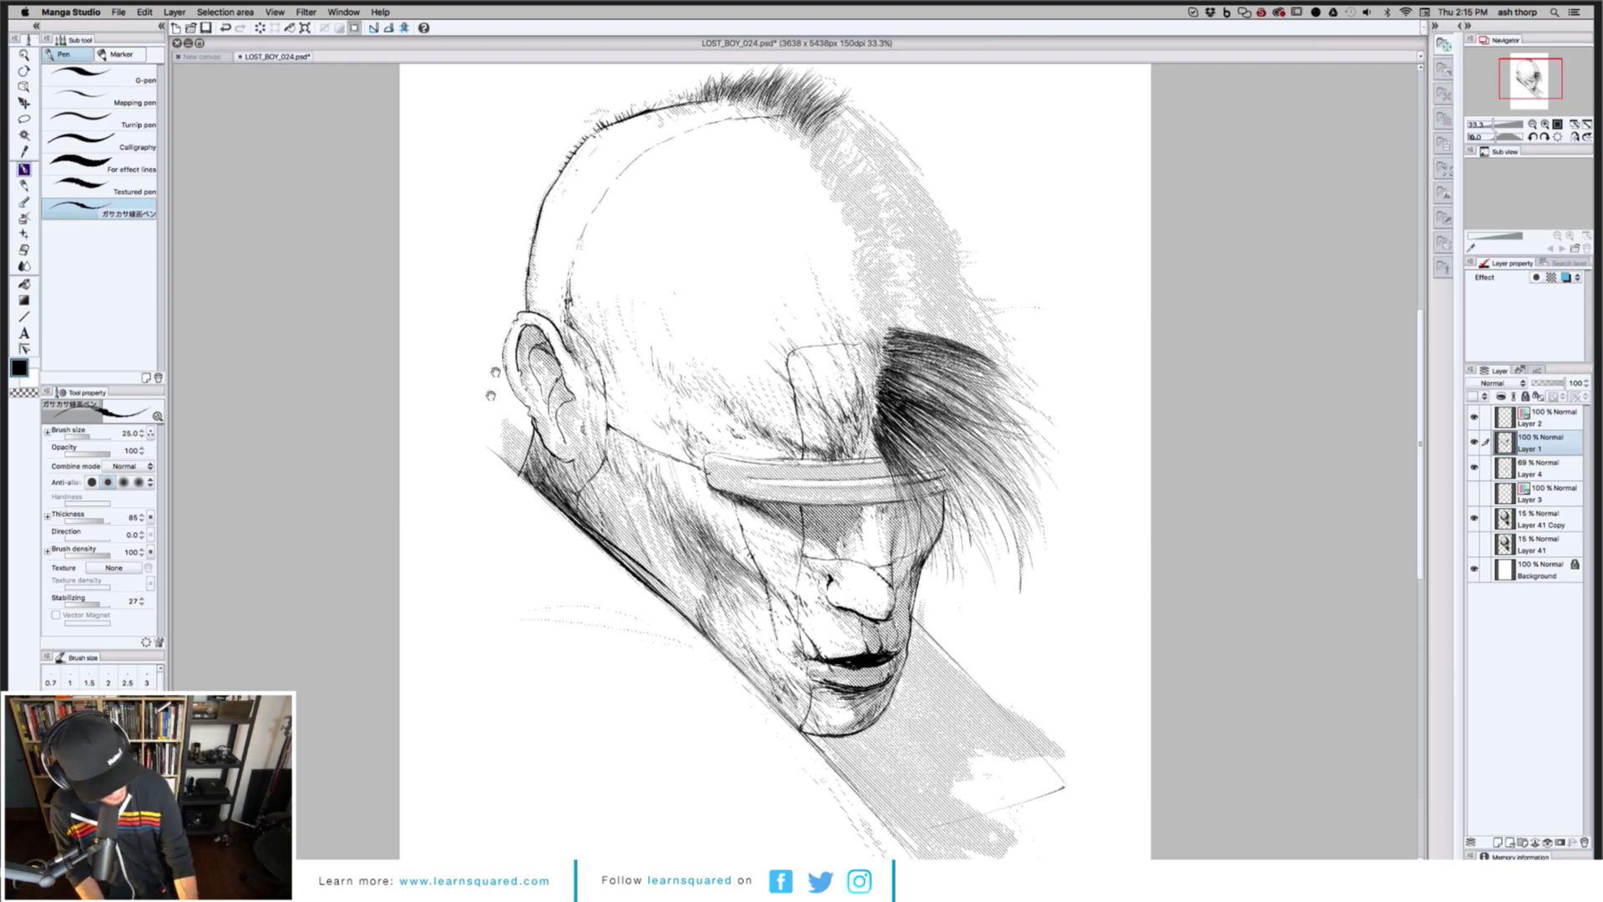
{"action": "left_click_drag", "start_coordinate": [491, 395], "coordinate": [498, 381]}
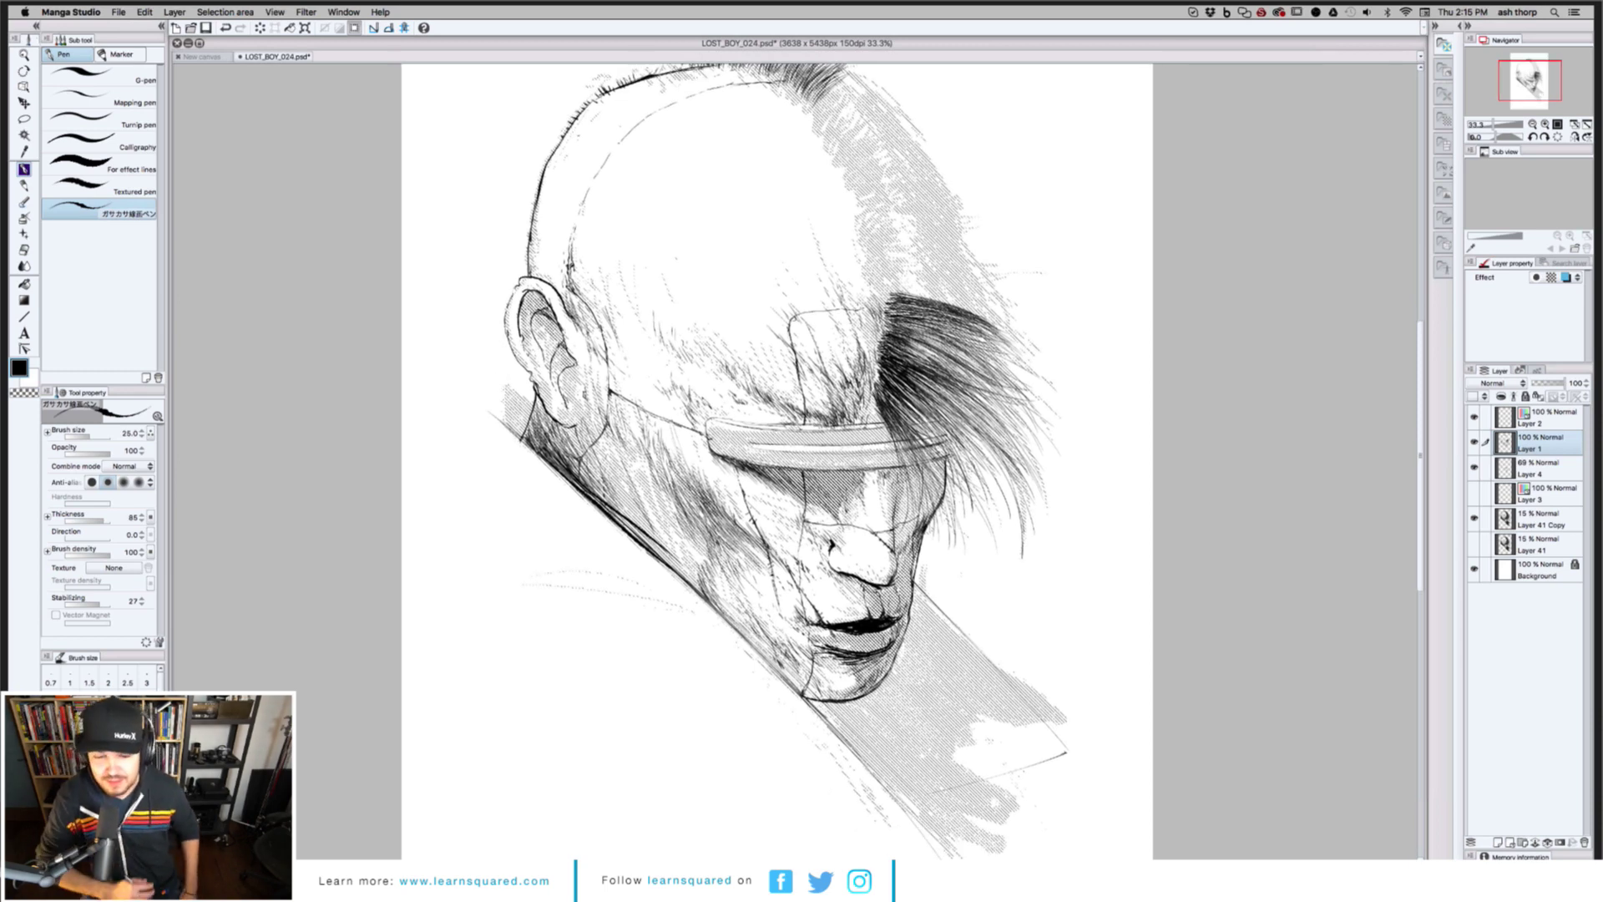
{"action": "key", "text": "e"}
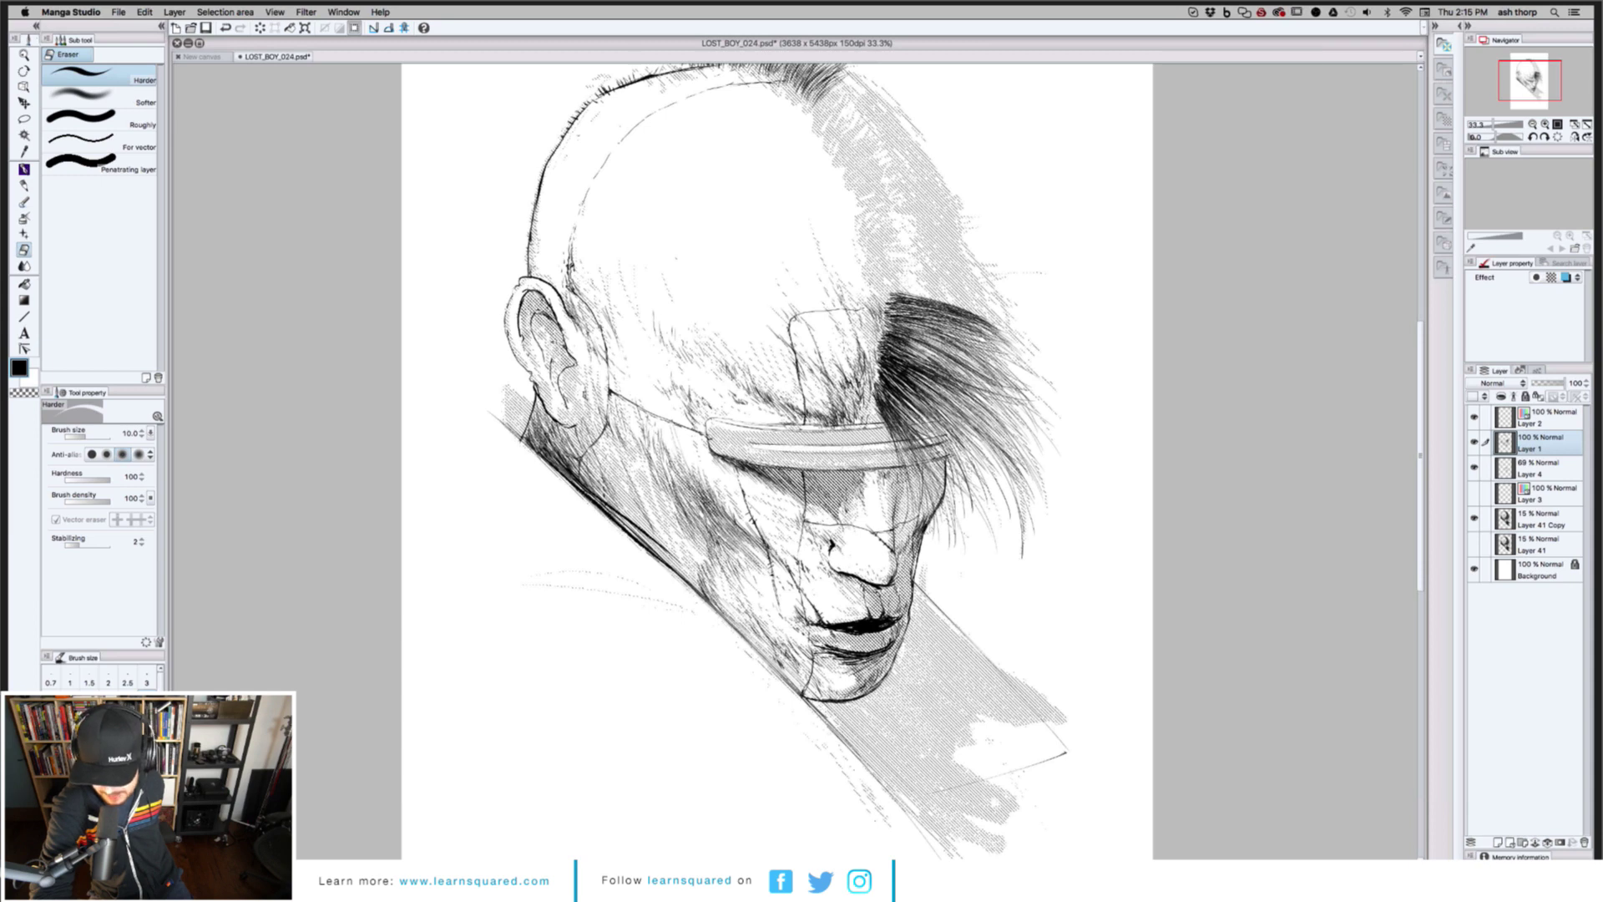
{"action": "key", "text": "b"}
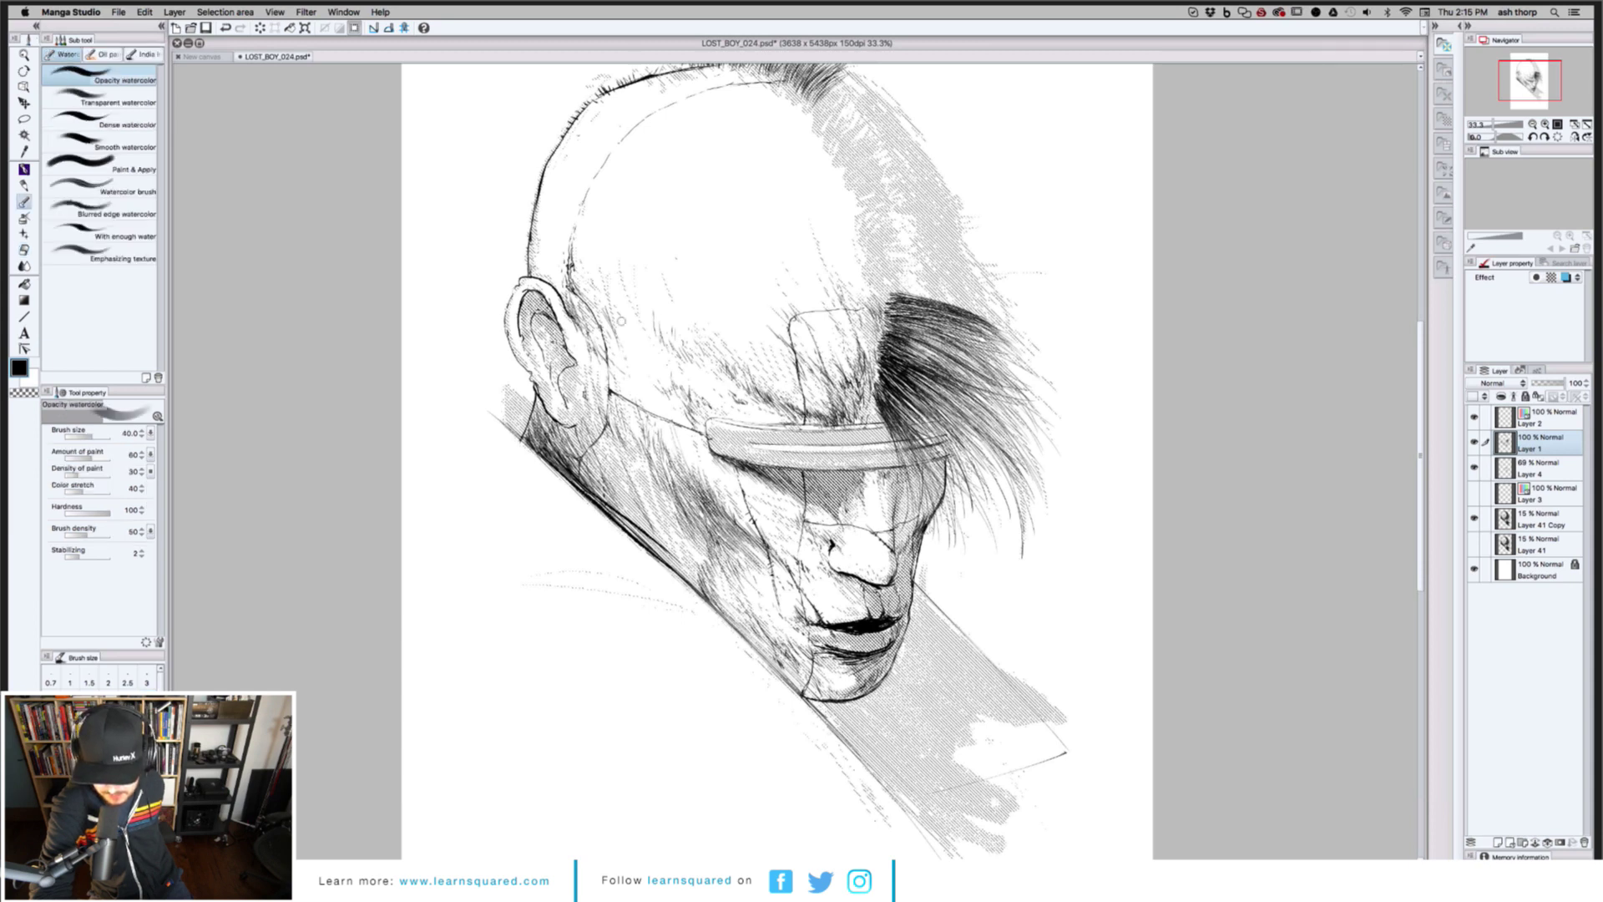
{"action": "key", "text": "p"}
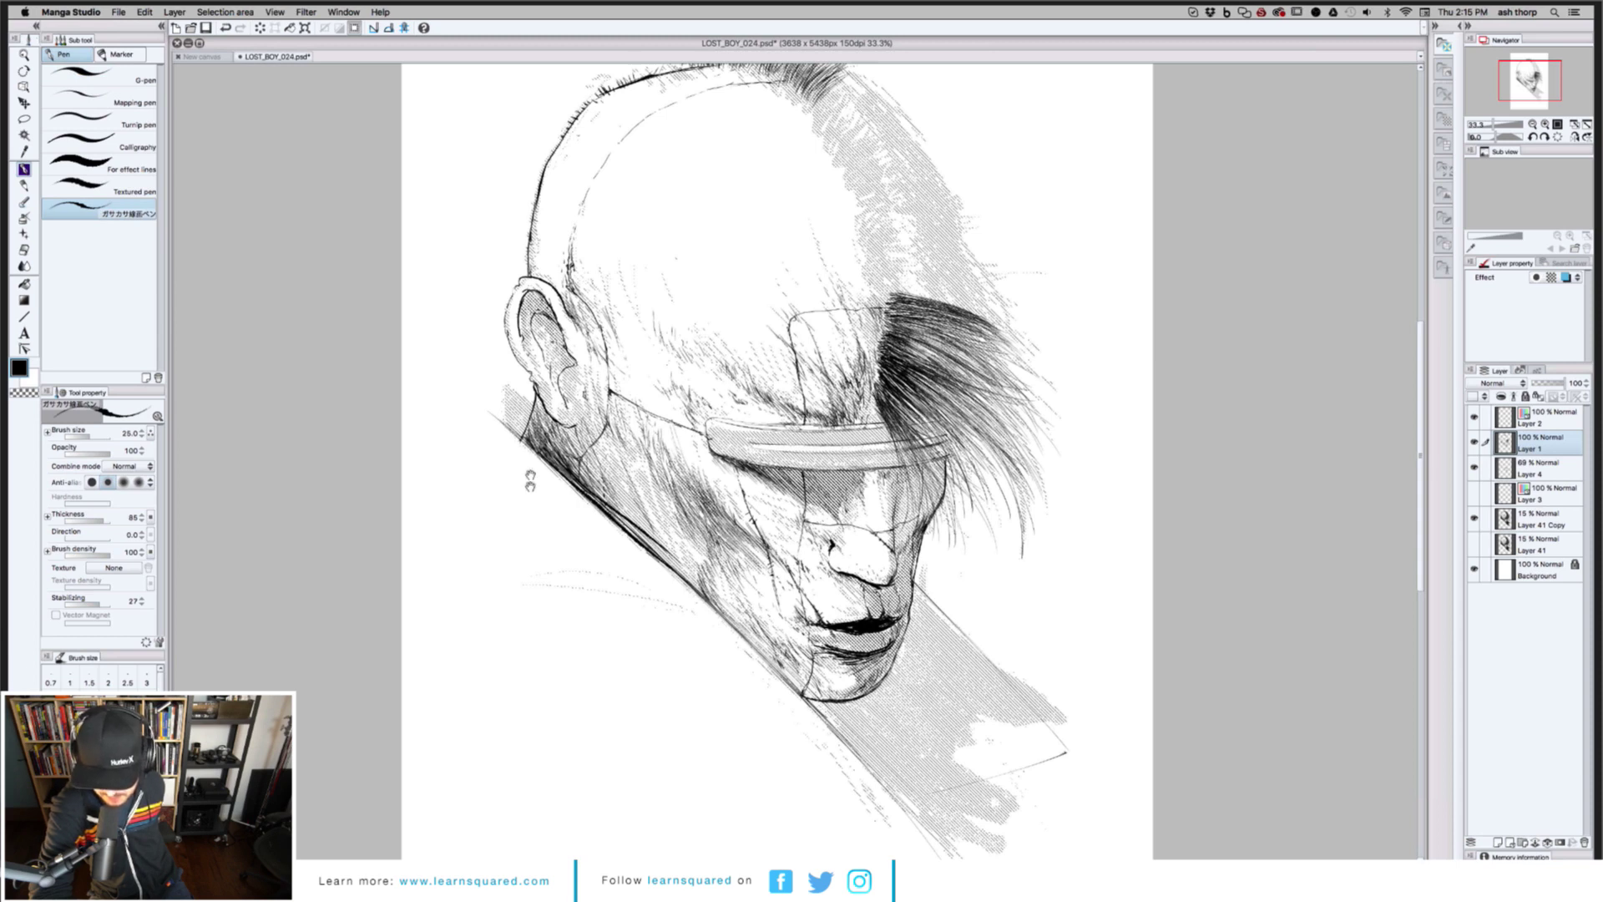
{"action": "left_click_drag", "start_coordinate": [529, 480], "coordinate": [533, 522]}
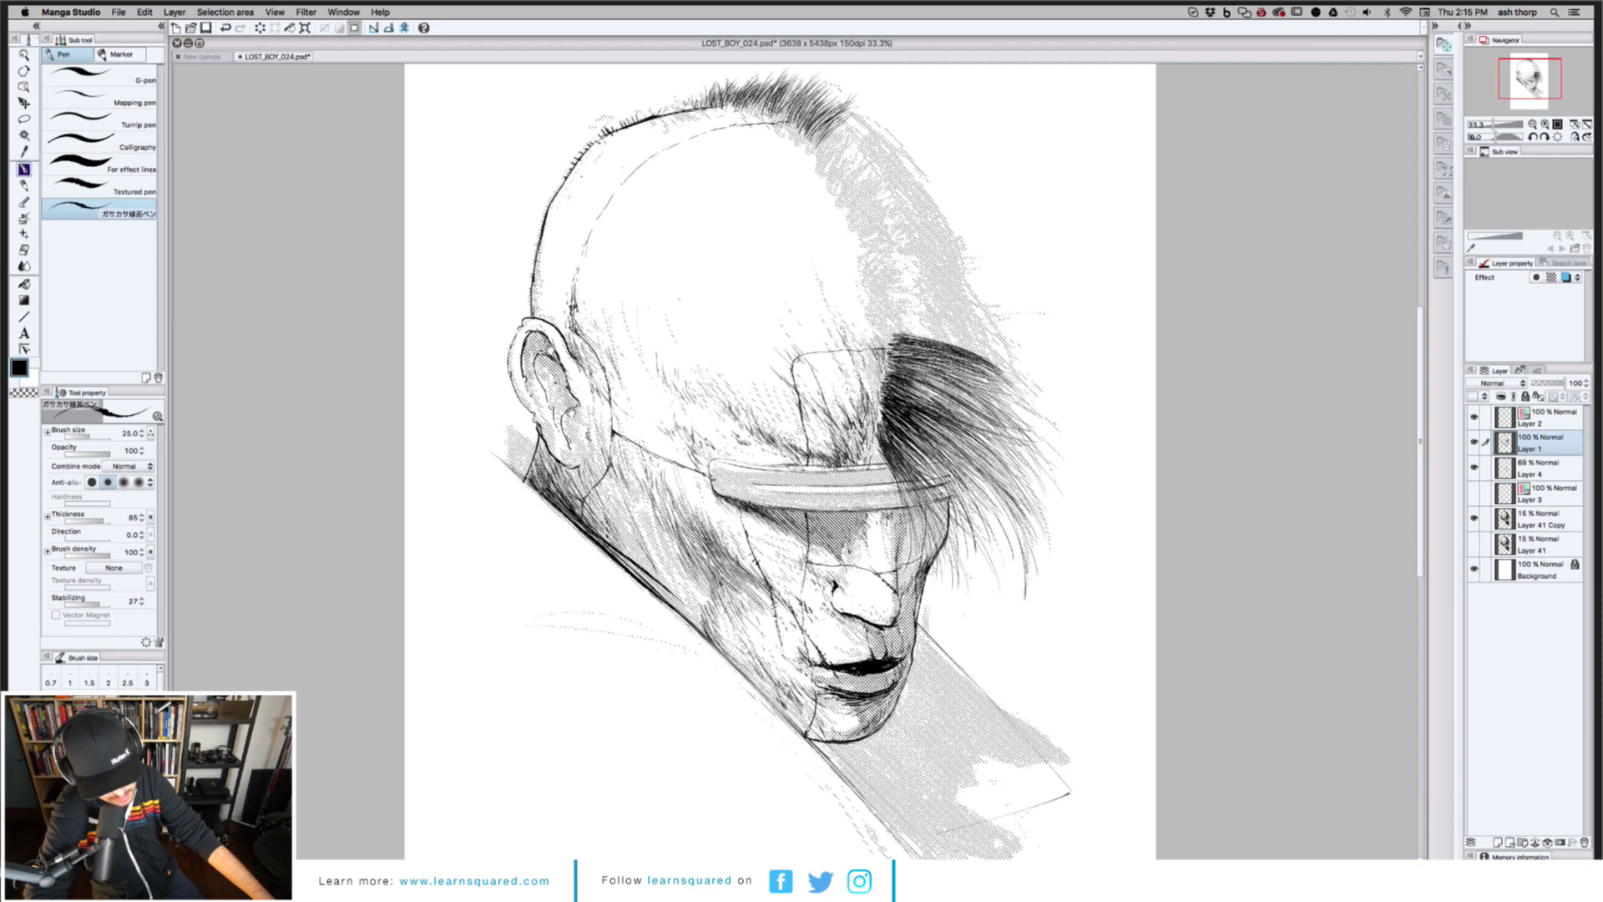
{"action": "scroll", "coordinate": [793, 459], "scroll_direction": "left", "scroll_amount": 3}
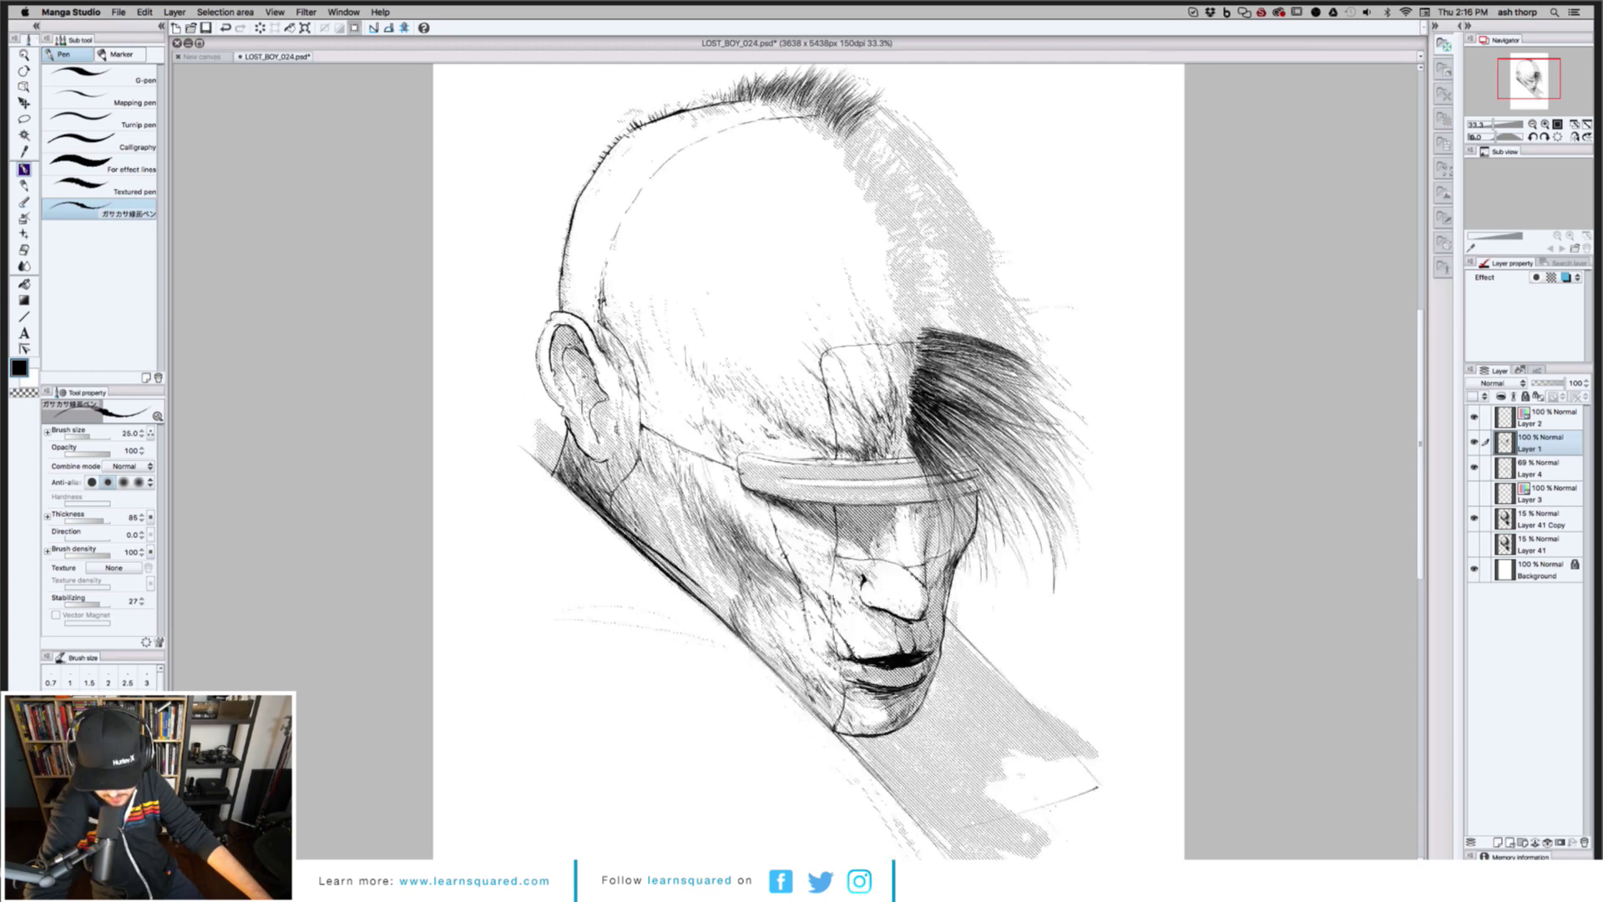
{"action": "scroll", "coordinate": [585, 375], "scroll_direction": "up", "scroll_amount": 1}
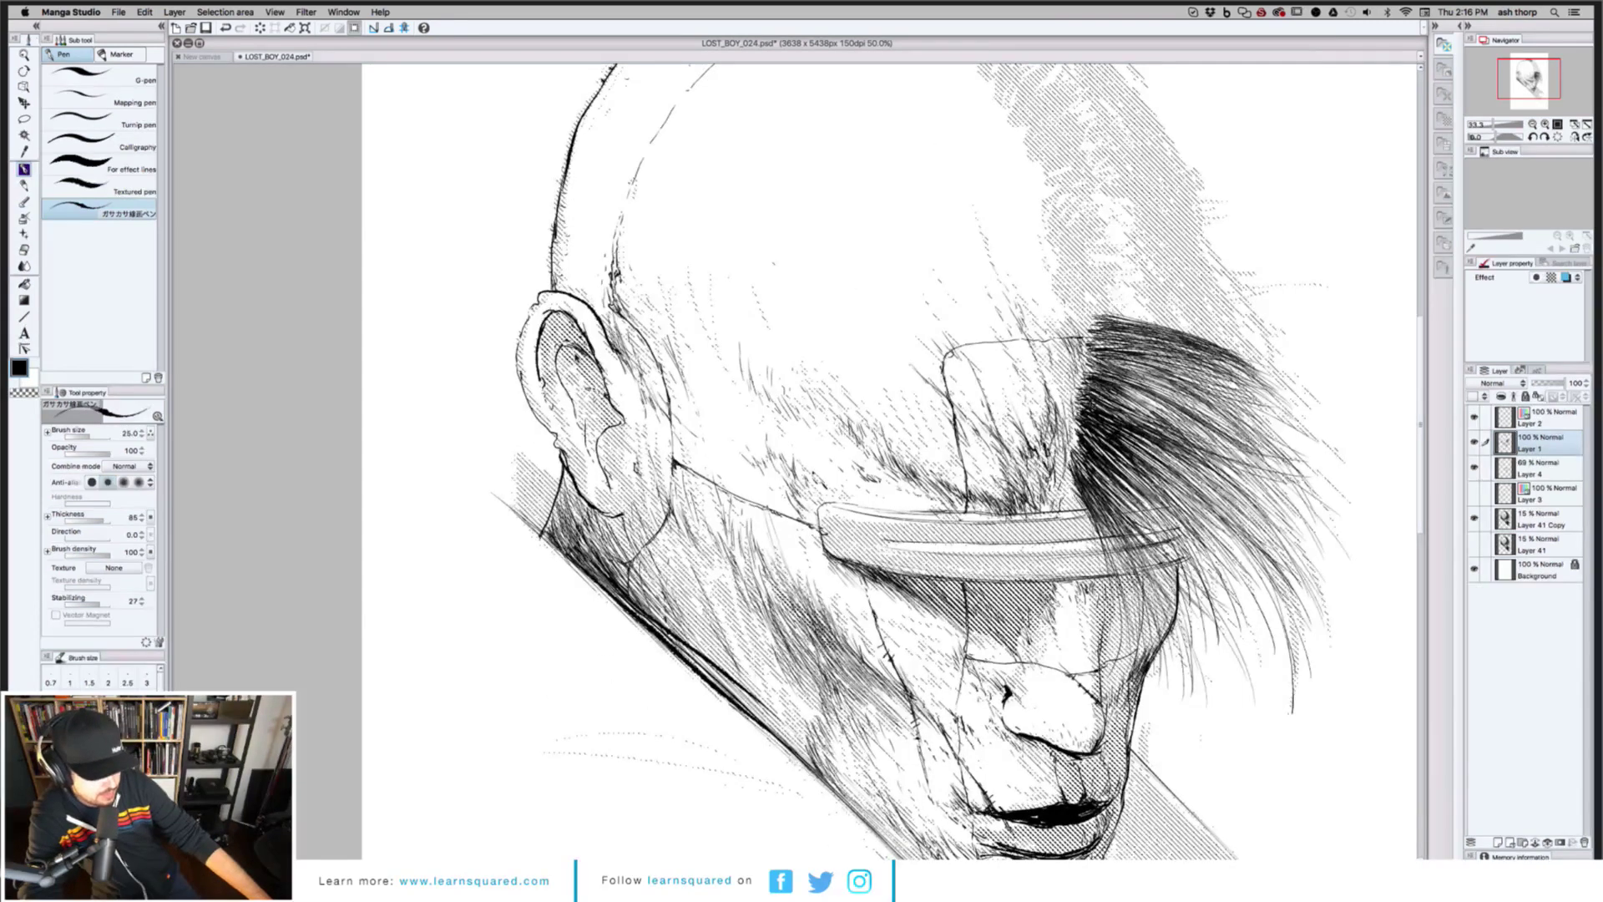
{"action": "left_click_drag", "start_coordinate": [506, 300], "coordinate": [419, 164]}
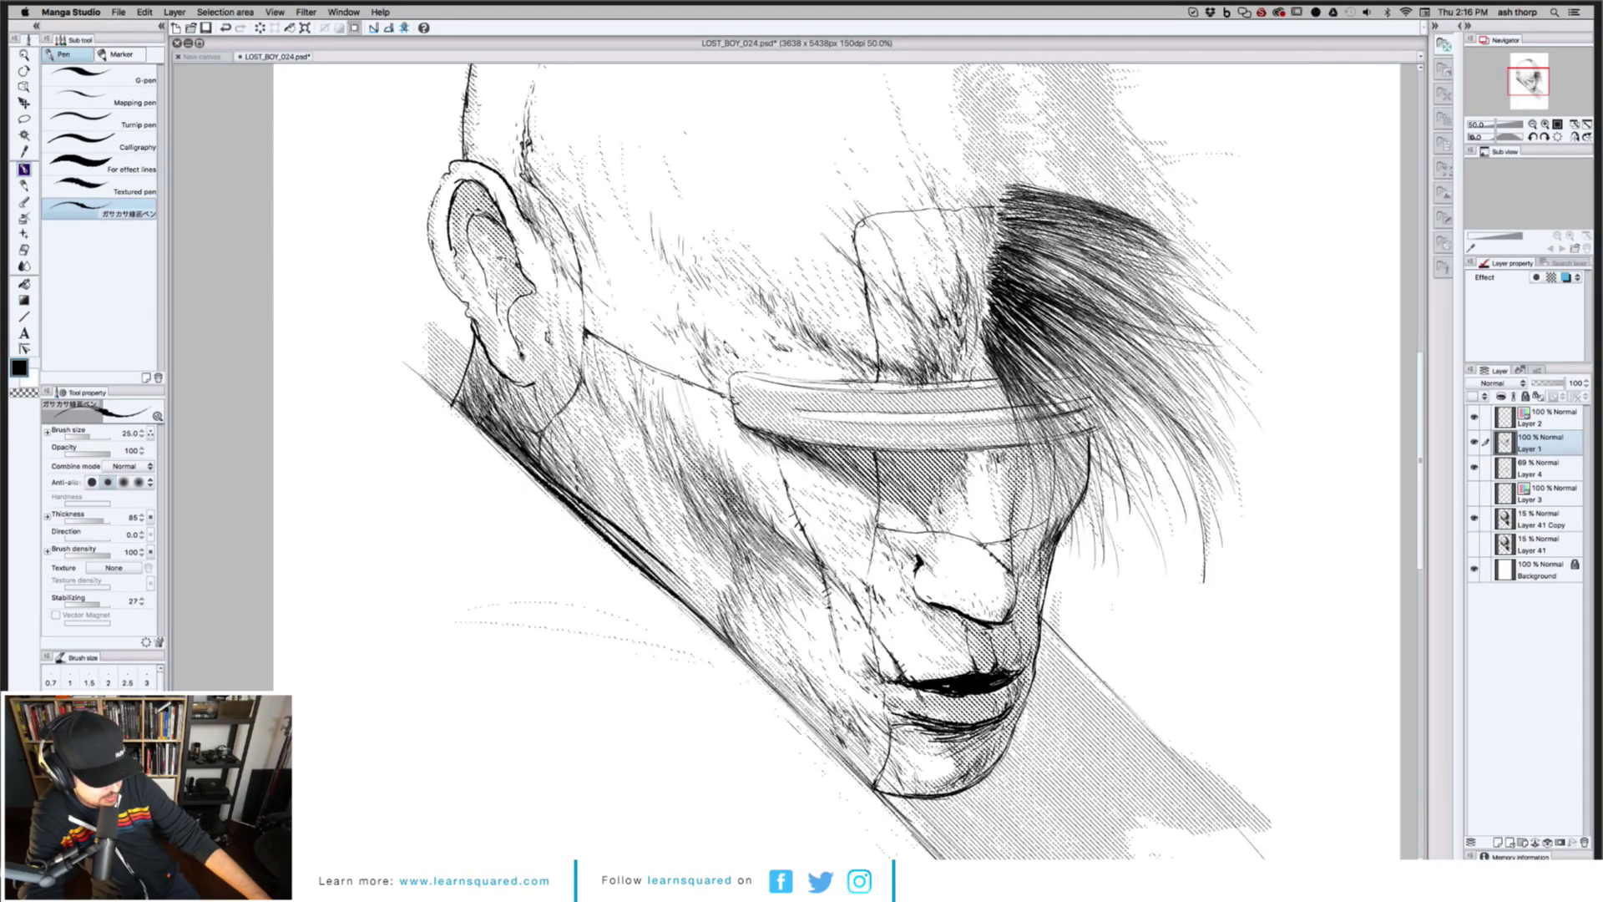
{"action": "scroll", "coordinate": [519, 352], "scroll_direction": "down", "scroll_amount": 1}
{"action": "left_click_drag", "start_coordinate": [590, 525], "coordinate": [630, 591]}
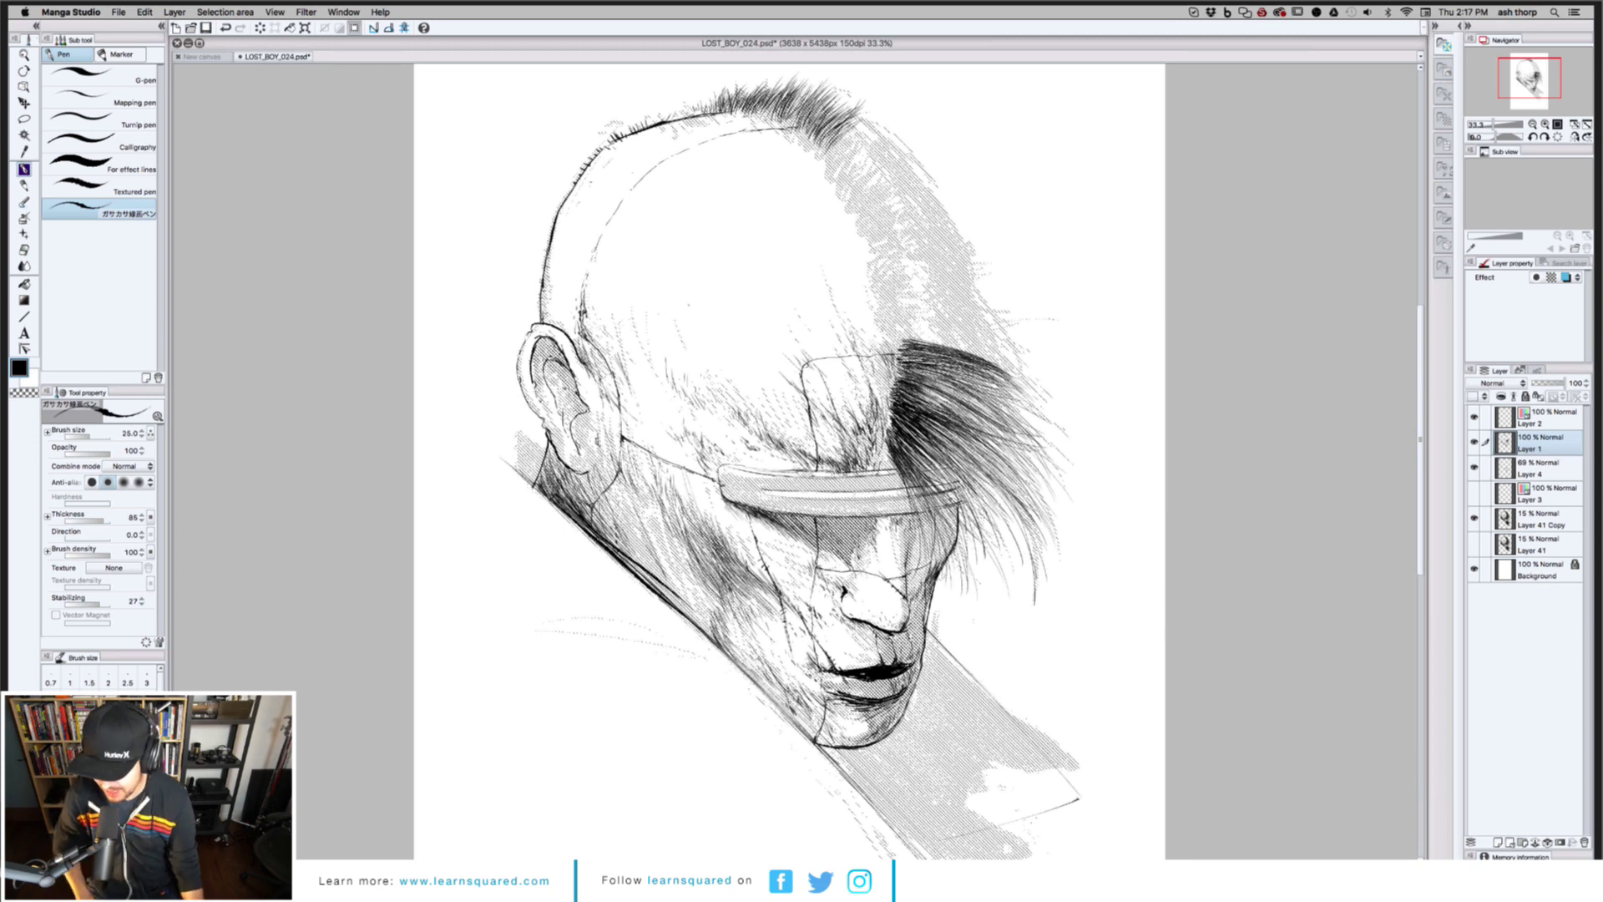
Switch to Chrome and look through the Assassin's Creed project page down to its in-camera image gallery
{"action": "key", "text": "super+Tab"}
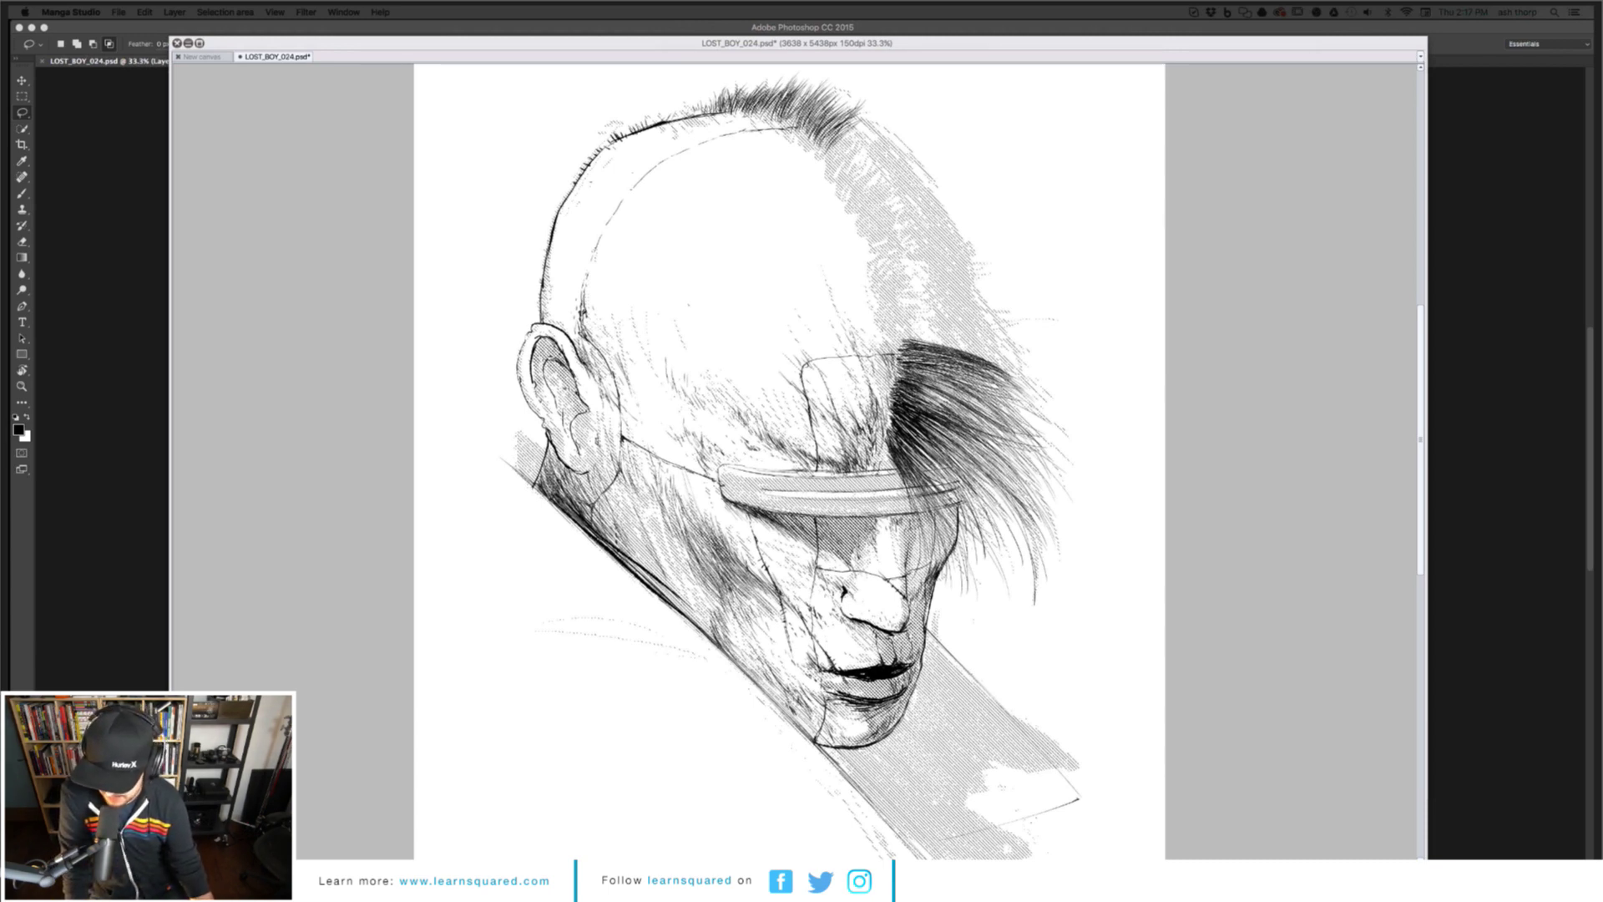
{"action": "key", "text": "super+Tab"}
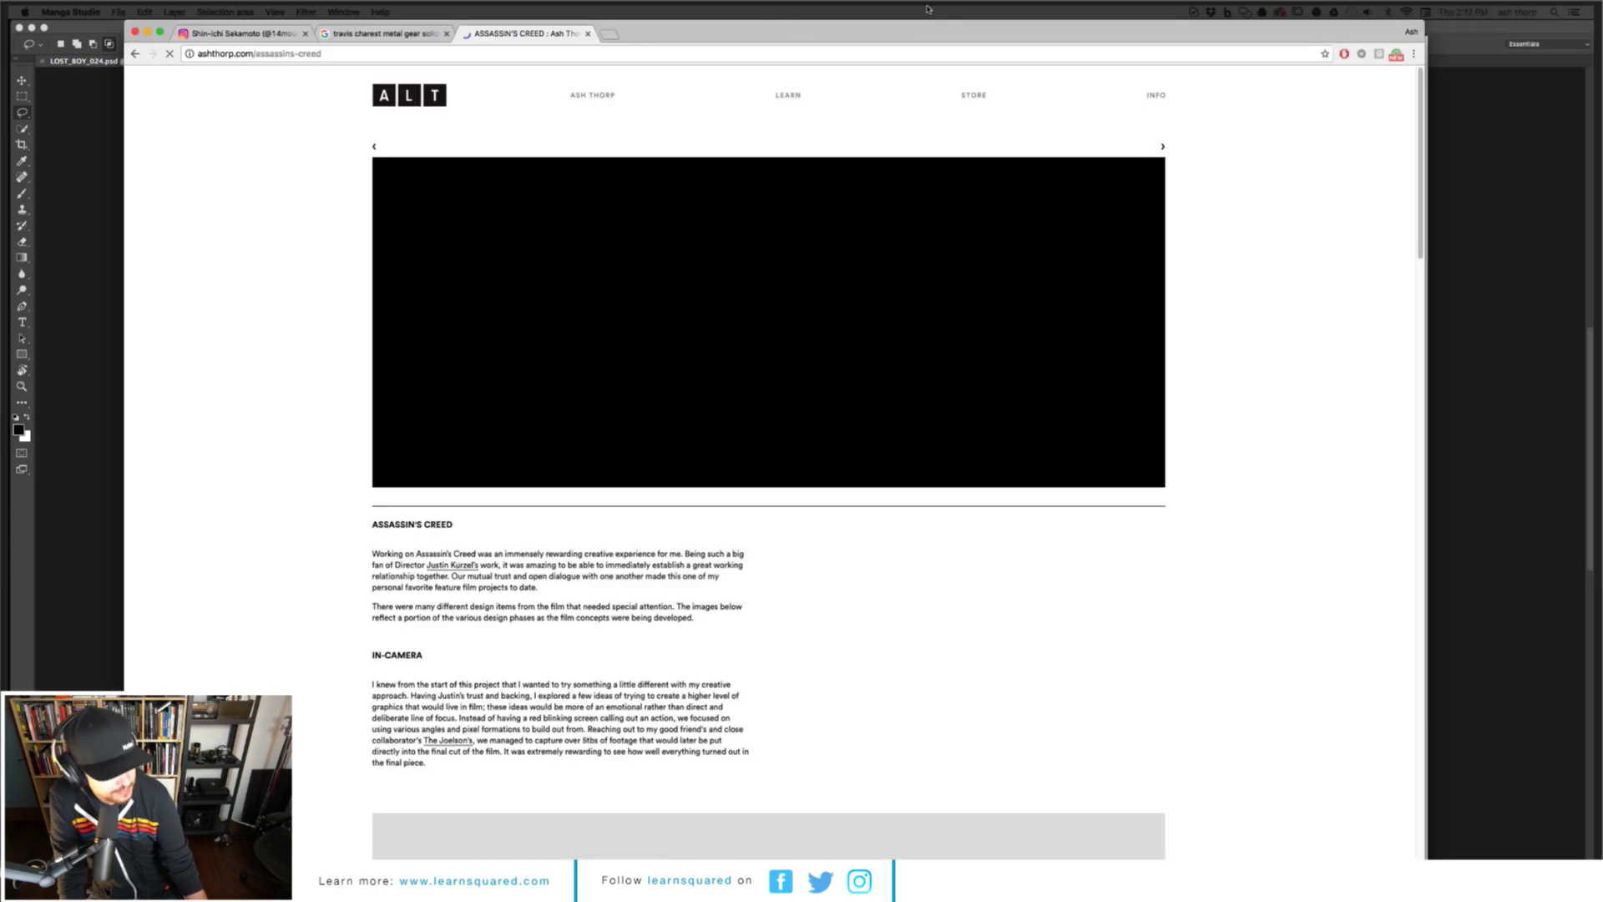
{"action": "scroll", "coordinate": [1219, 340], "scroll_direction": "down", "scroll_amount": 1}
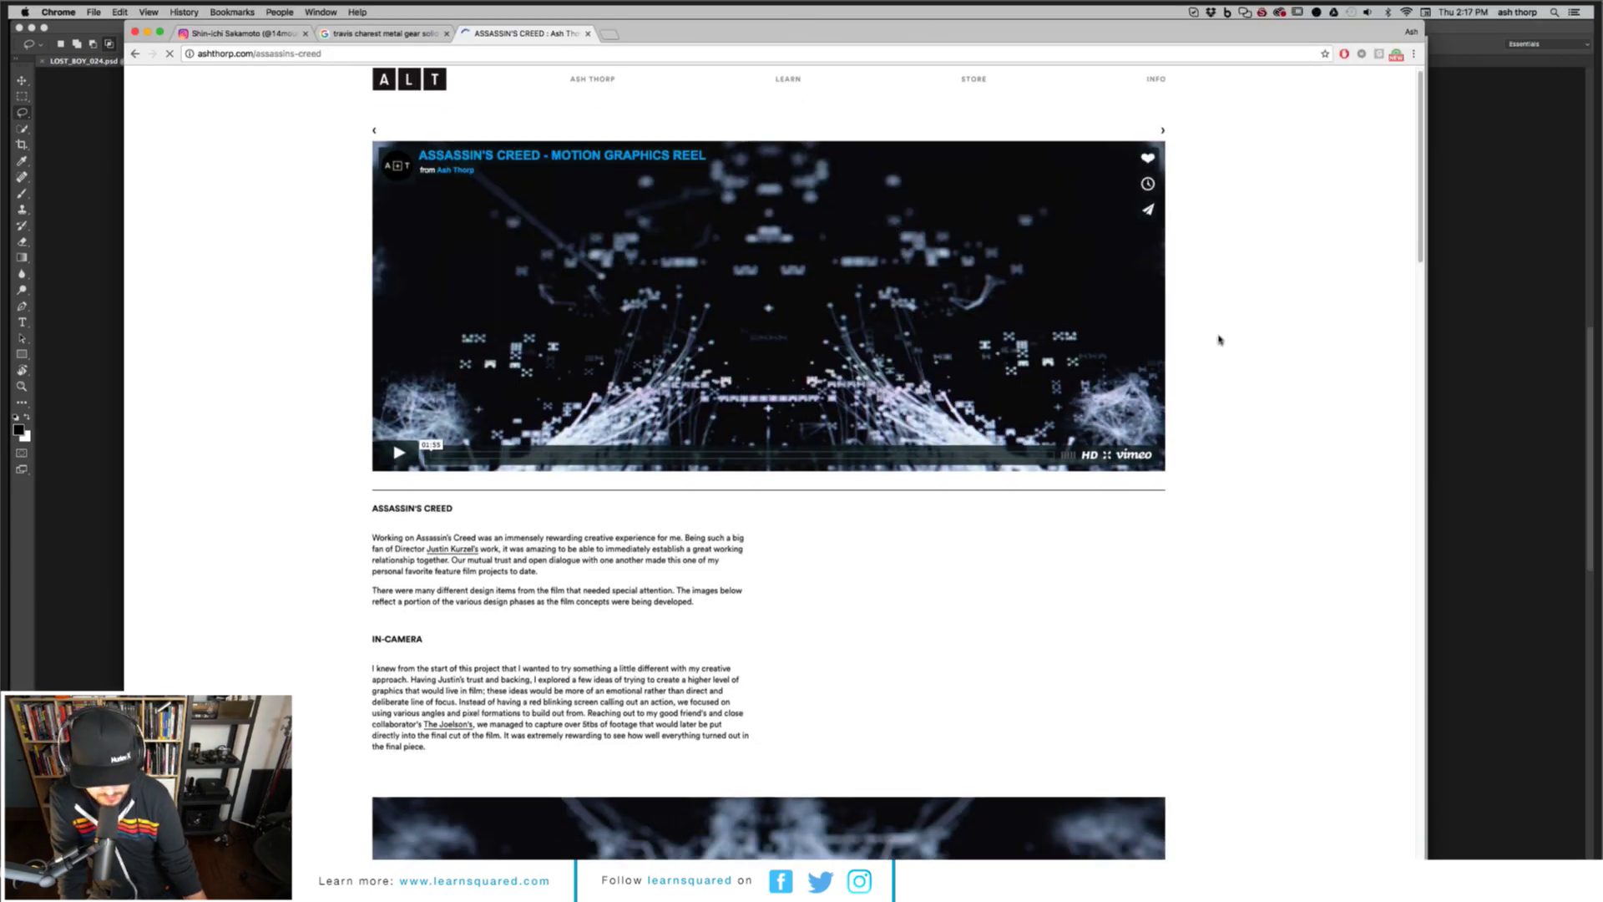
{"action": "scroll", "coordinate": [1220, 340], "scroll_direction": "down", "scroll_amount": 5}
{"action": "scroll", "coordinate": [1219, 340], "scroll_direction": "down", "scroll_amount": 6}
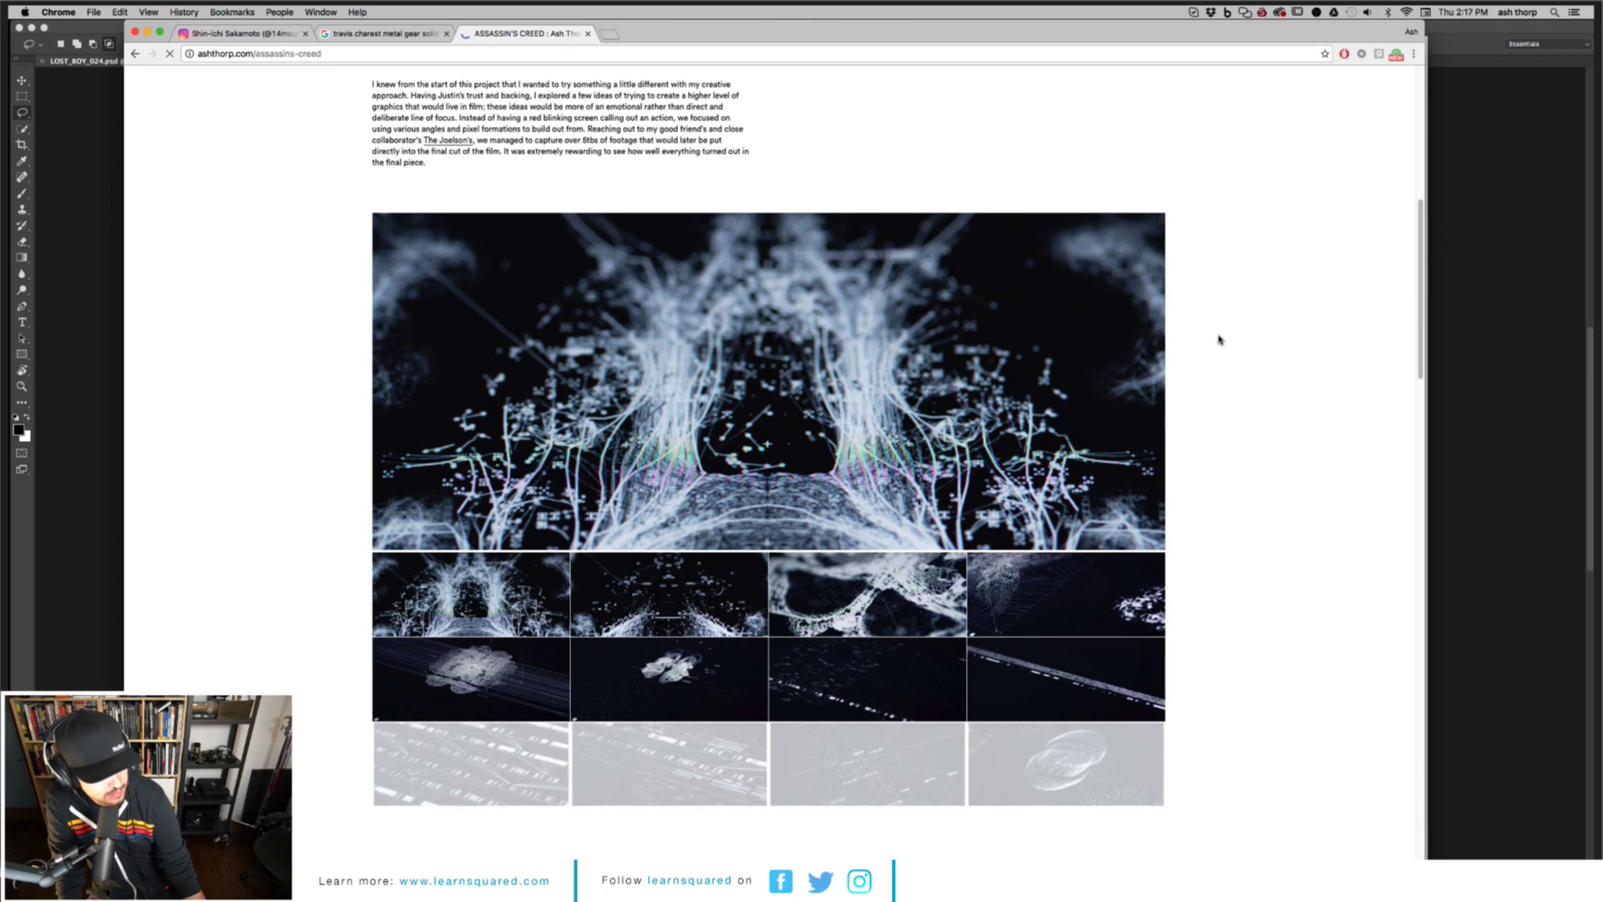
{"action": "scroll", "coordinate": [1219, 340], "scroll_direction": "down", "scroll_amount": 4}
{"action": "scroll", "coordinate": [1219, 340], "scroll_direction": "down", "scroll_amount": 1}
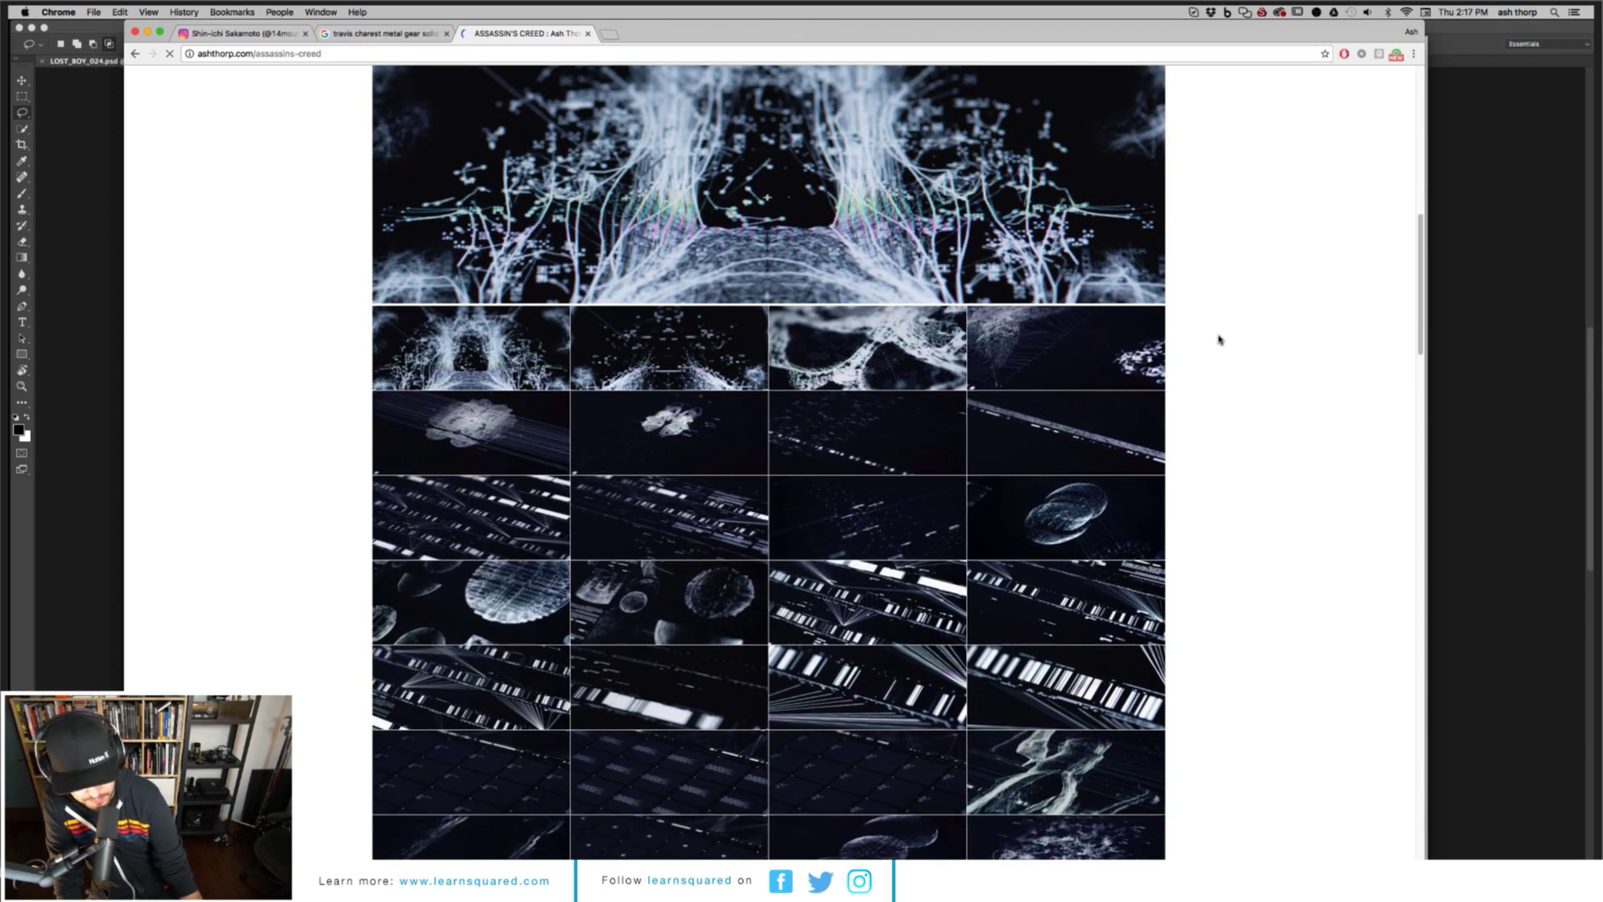
{"action": "scroll", "coordinate": [1220, 340], "scroll_direction": "down", "scroll_amount": 1}
{"action": "scroll", "coordinate": [1219, 340], "scroll_direction": "down", "scroll_amount": 3}
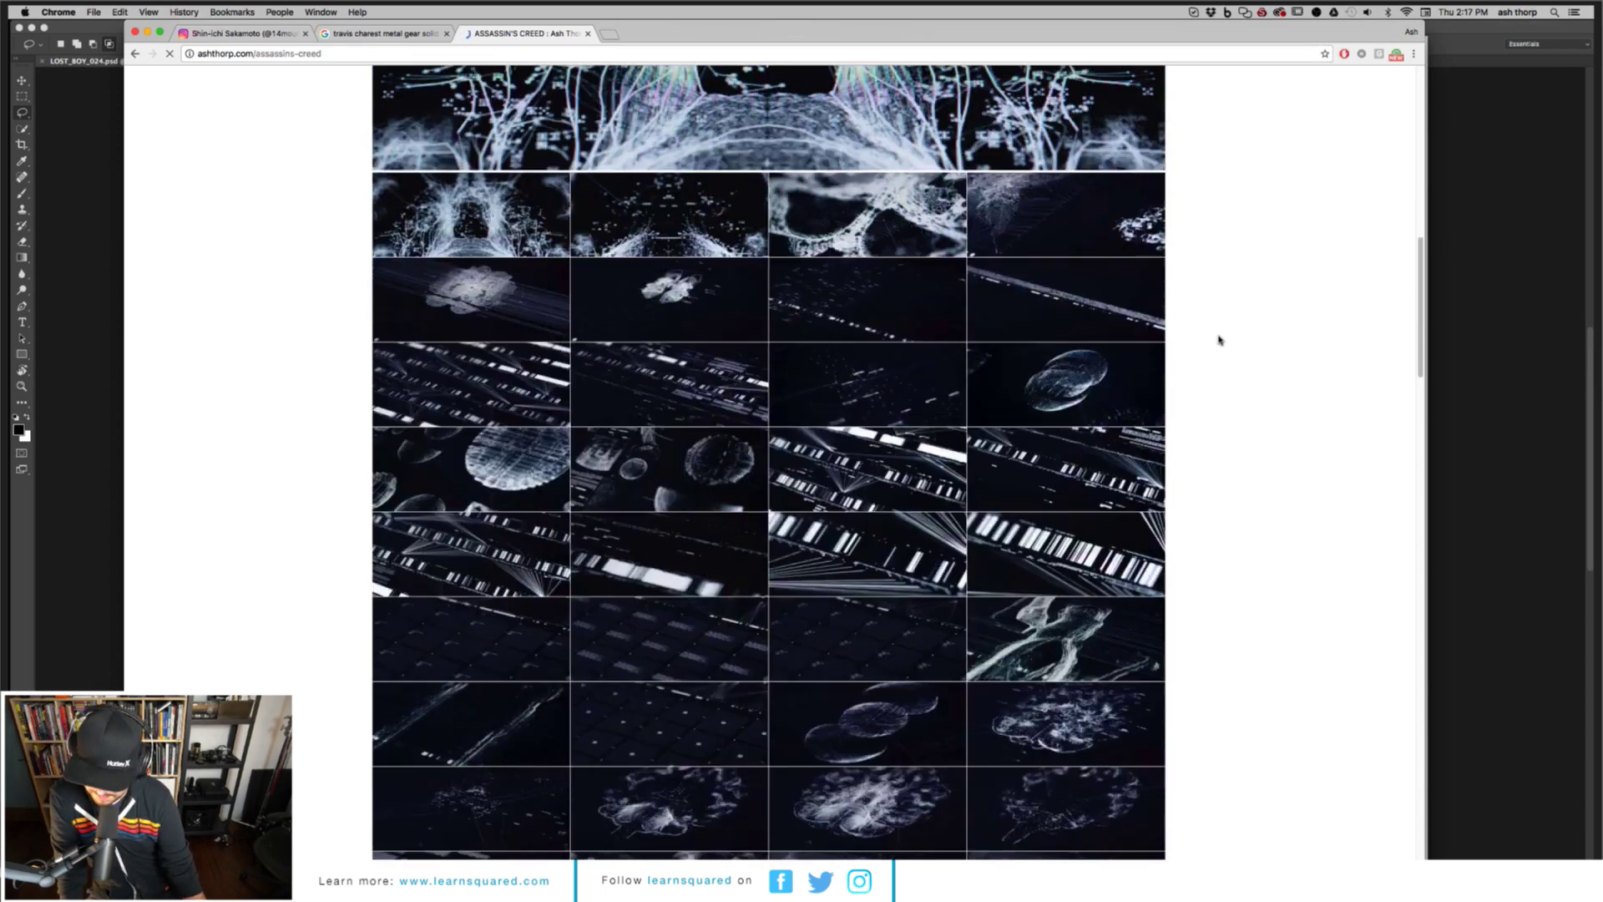
{"action": "scroll", "coordinate": [709, 236], "scroll_direction": "up", "scroll_amount": 7}
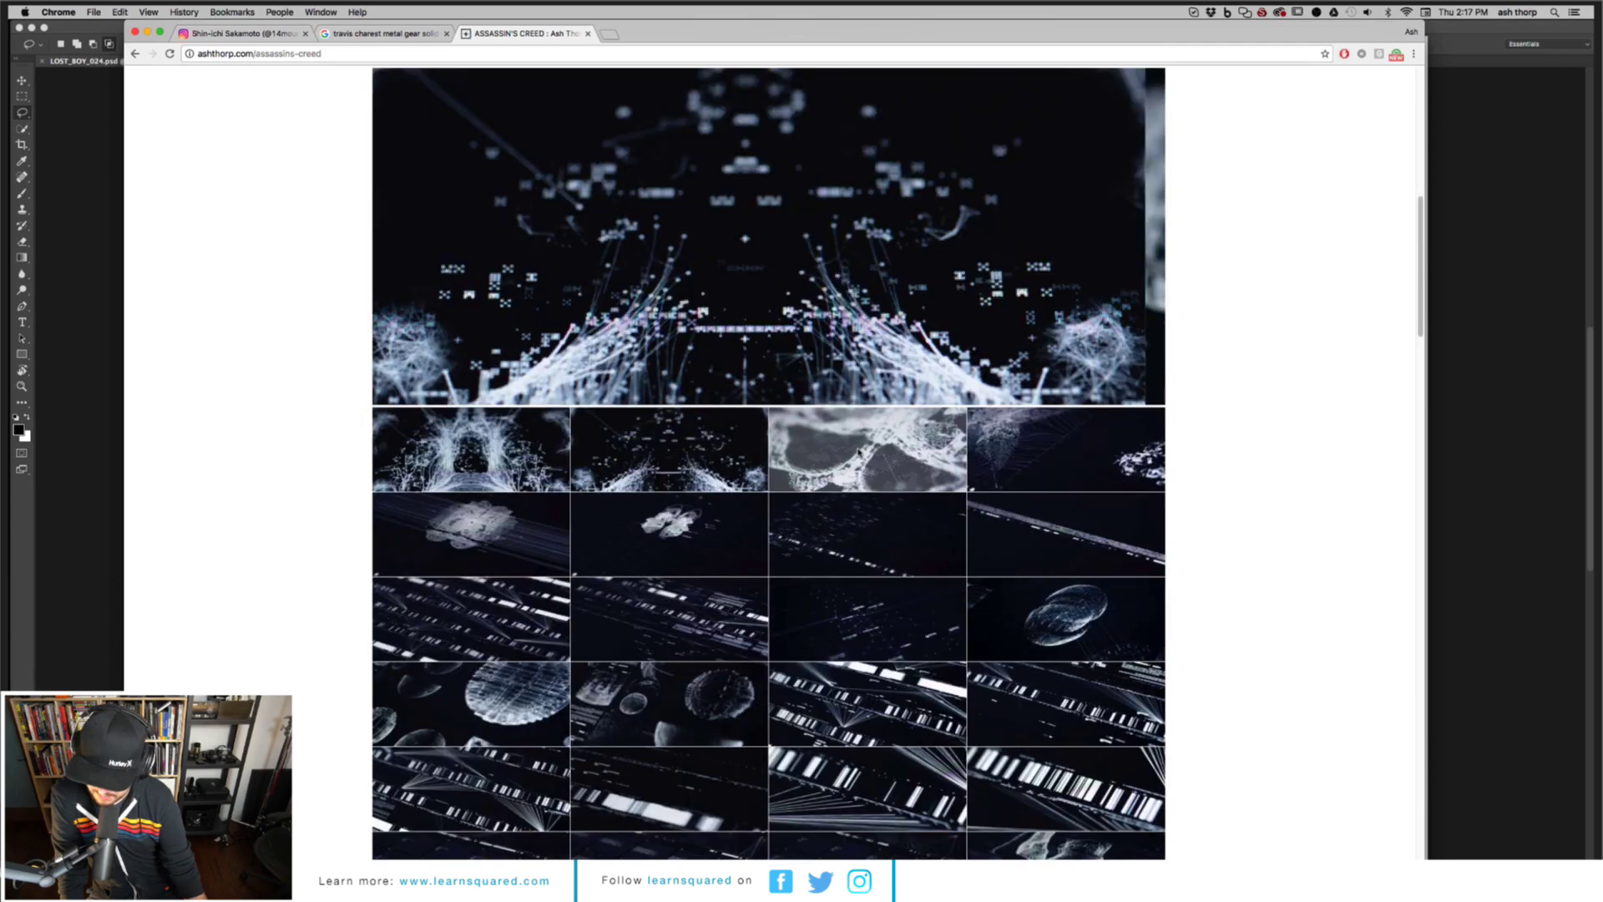
View three gallery images enlarged: the small white cell cluster, the lacy cluster over streaked lines, and the diagonal barcode-like strips
{"action": "left_click", "coordinate": [690, 524]}
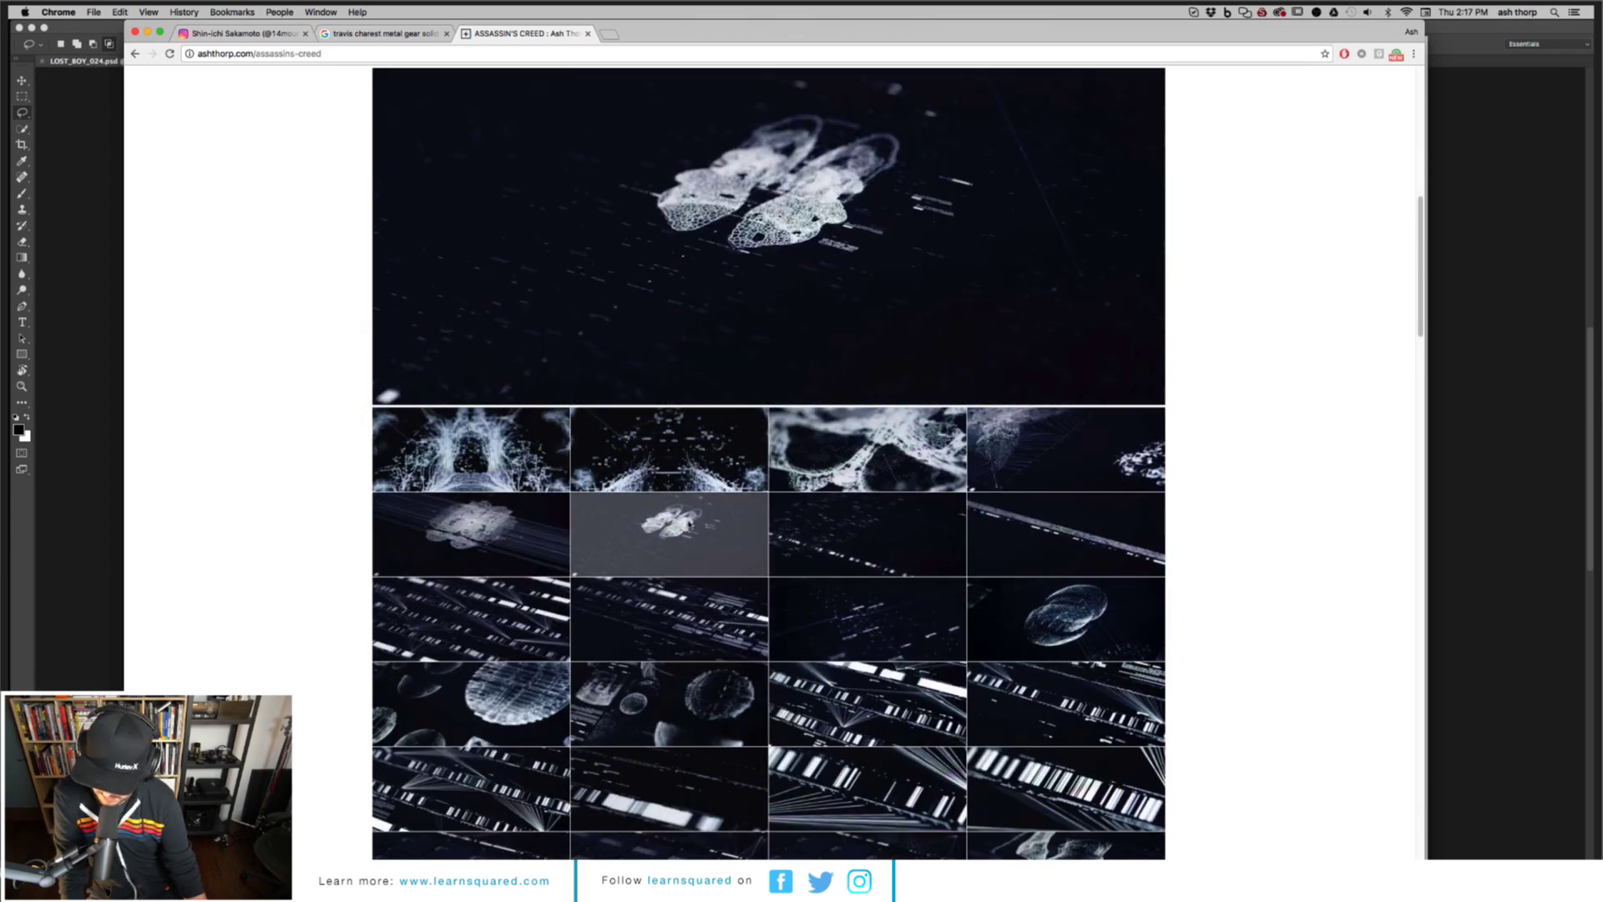
{"action": "left_click", "coordinate": [497, 536]}
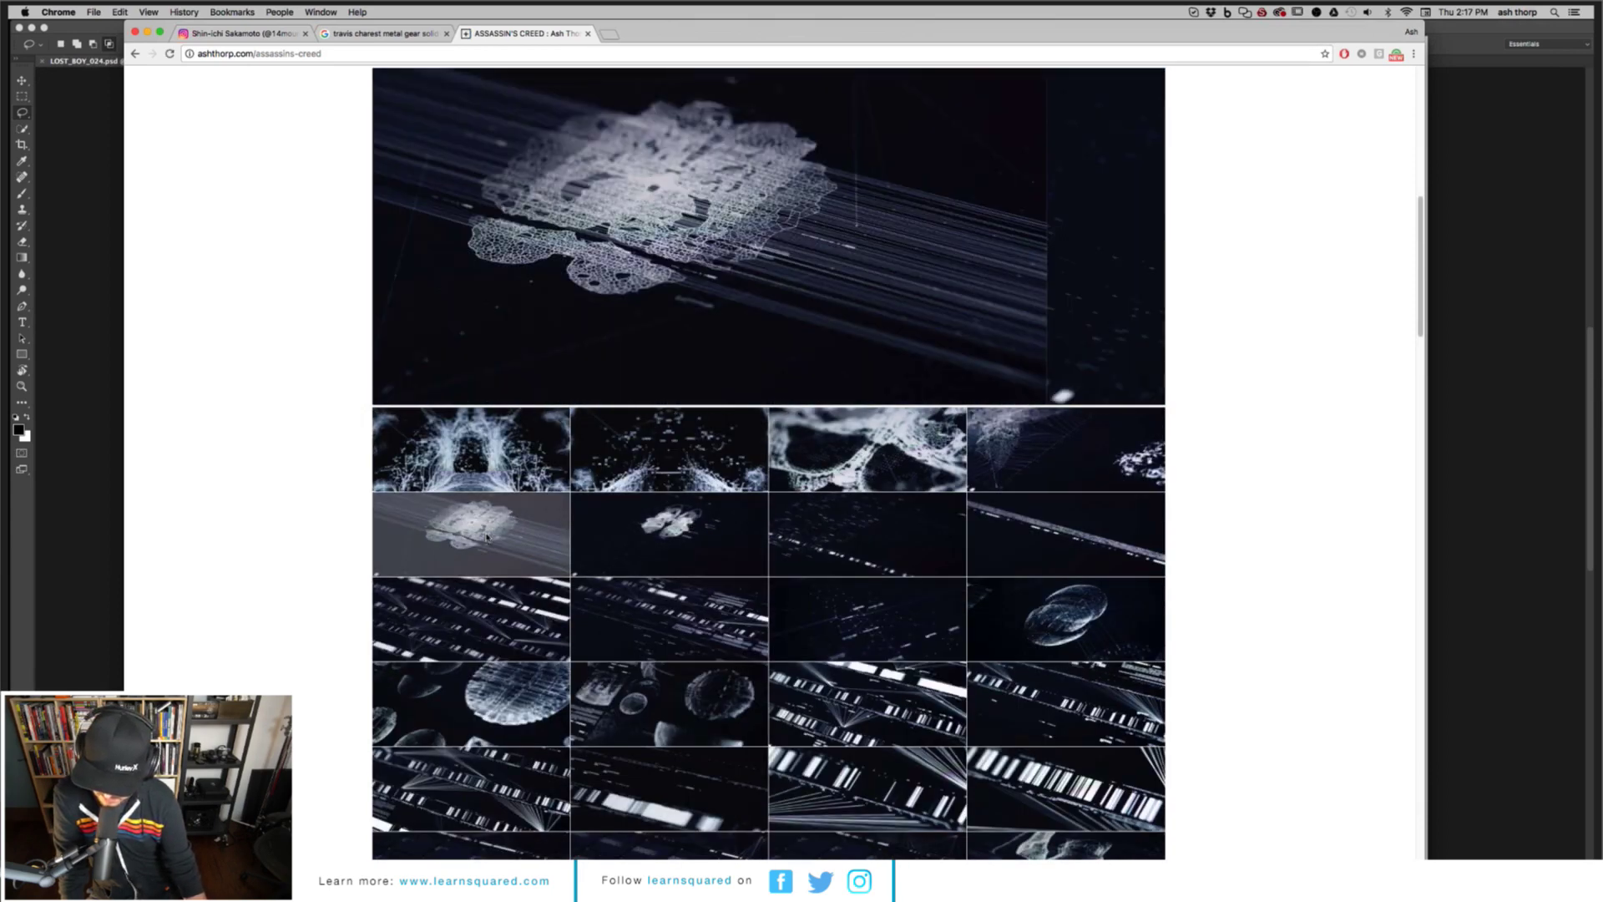
{"action": "left_click", "coordinate": [497, 589]}
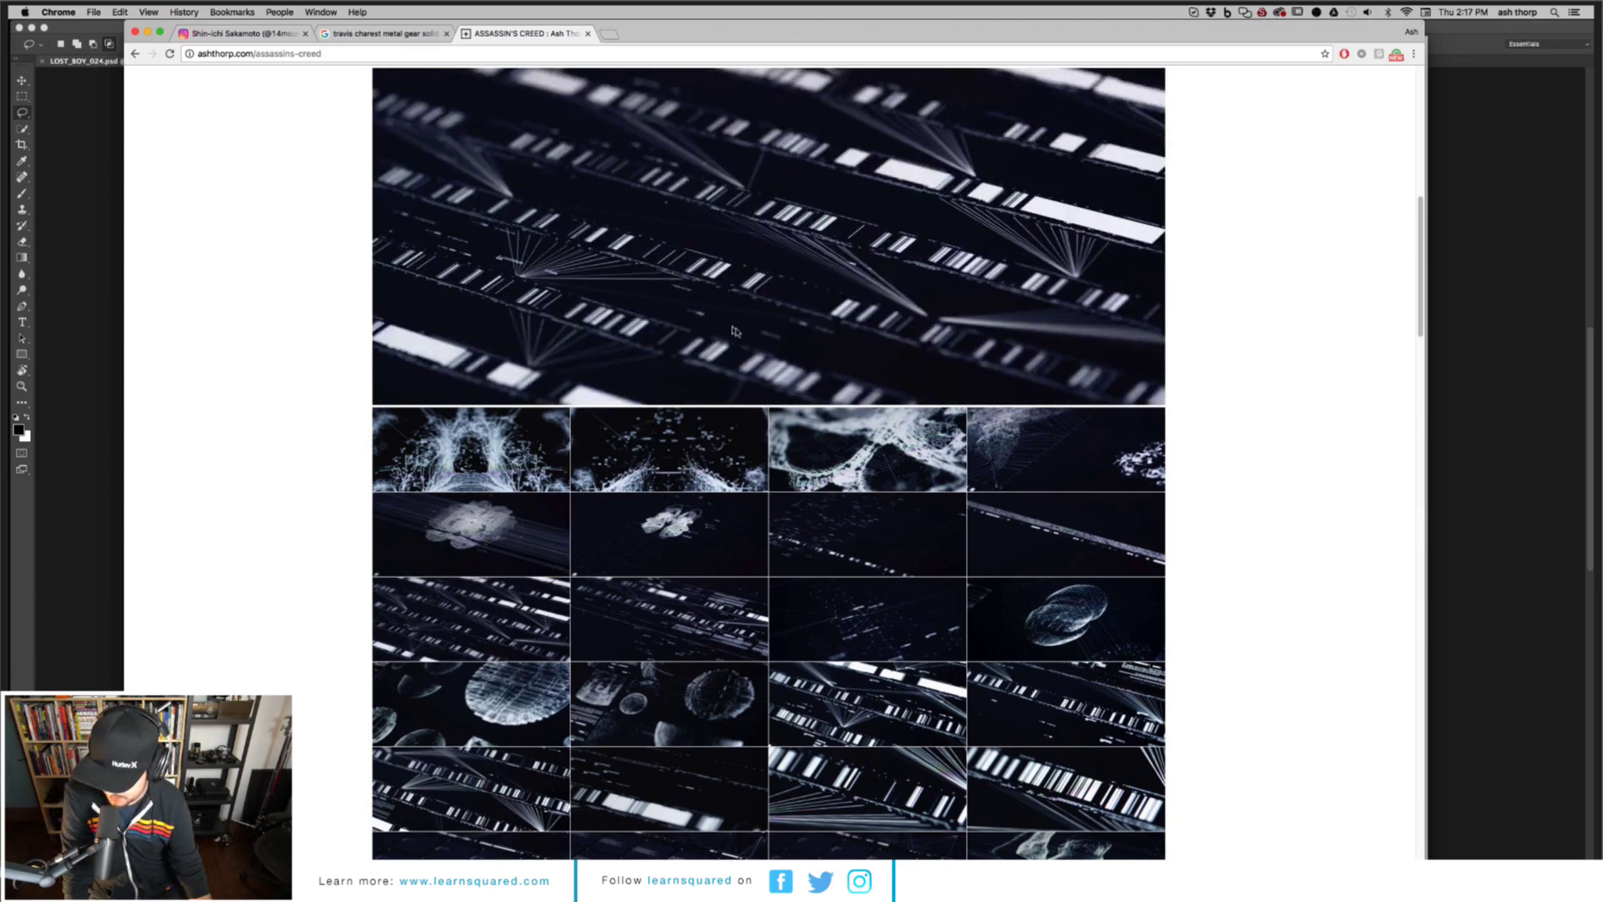
Examine the Assassin's Creed gallery thumbnails, from the barcode-like strips down to the brain-shaped clusters and back to the enlarged image
{"action": "scroll", "coordinate": [824, 464], "scroll_direction": "down", "scroll_amount": 2}
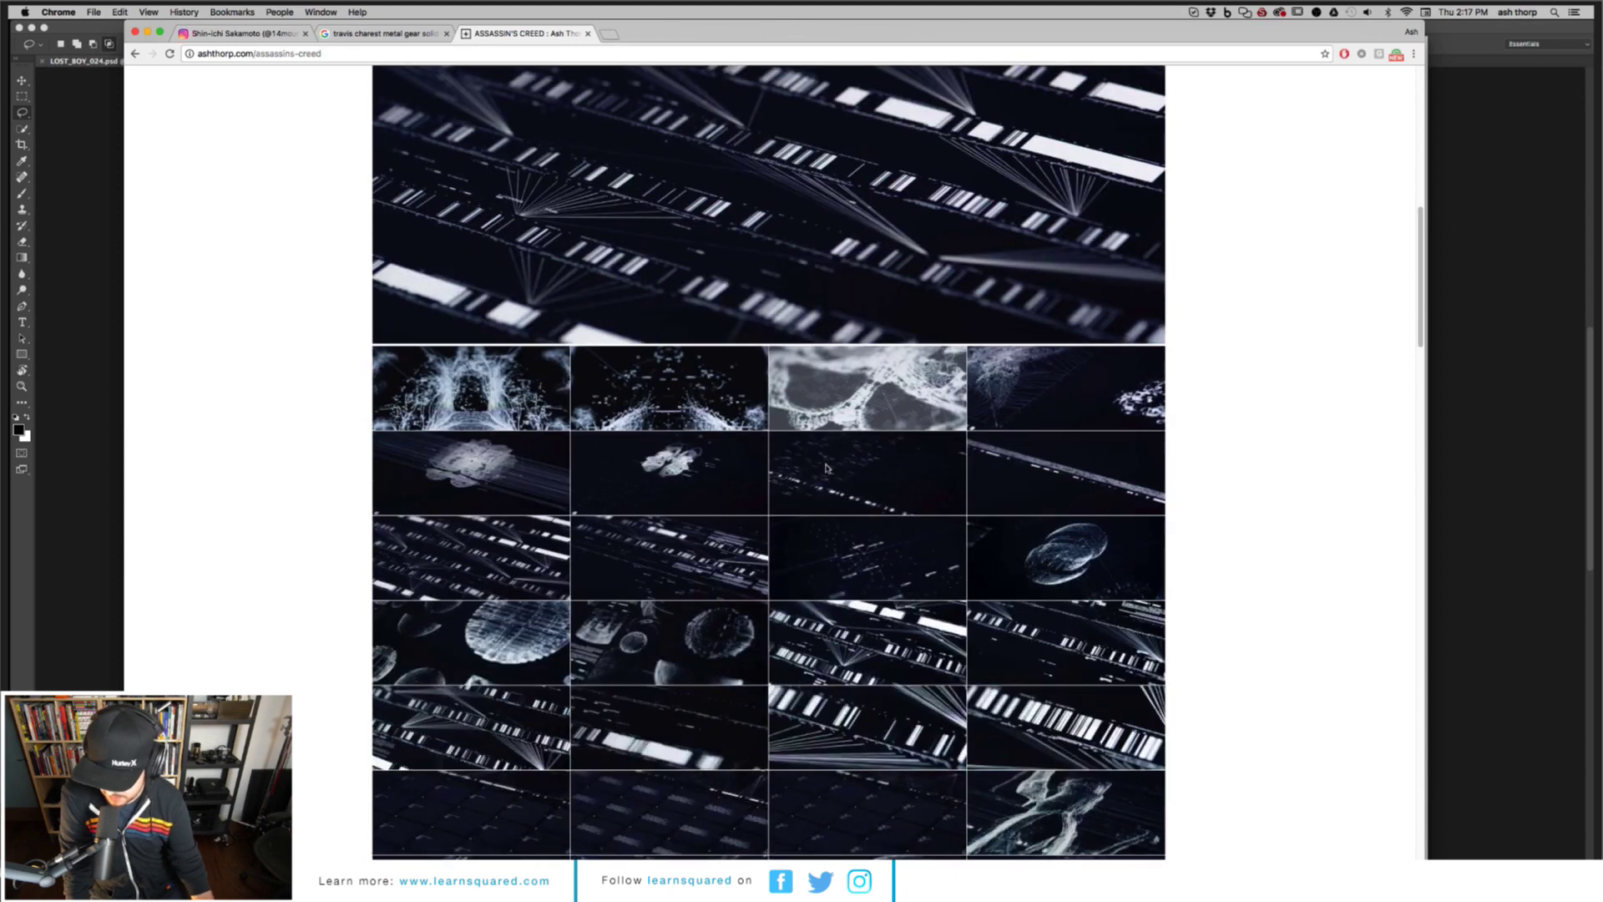
{"action": "scroll", "coordinate": [826, 468], "scroll_direction": "down", "scroll_amount": 2}
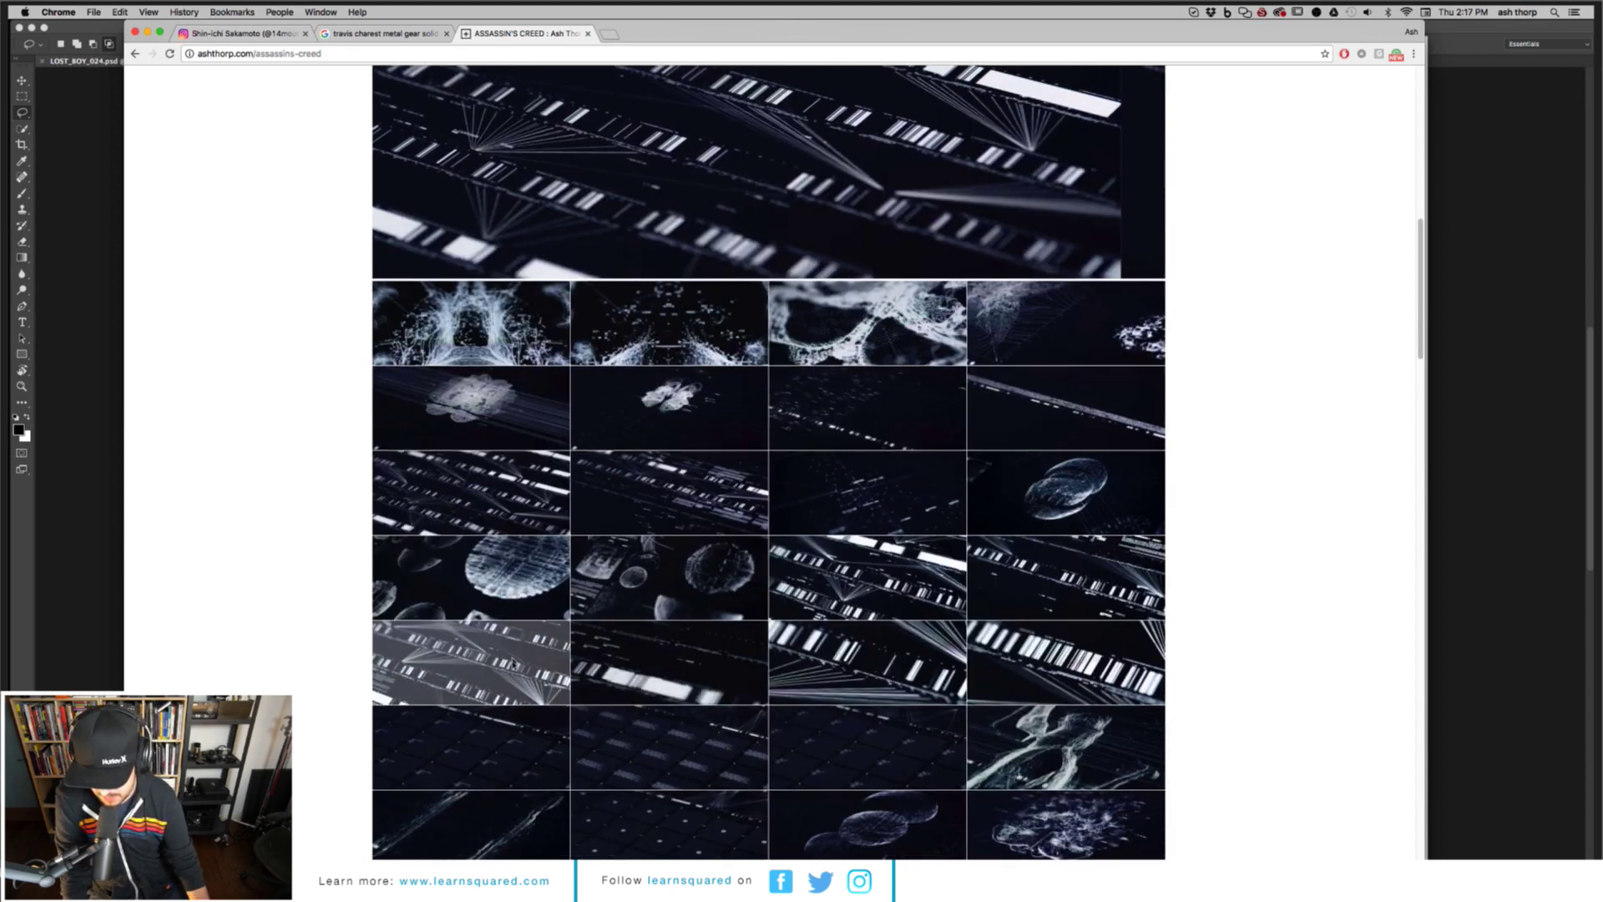
{"action": "scroll", "coordinate": [519, 666], "scroll_direction": "up", "scroll_amount": 4}
{"action": "scroll", "coordinate": [519, 668], "scroll_direction": "down", "scroll_amount": 1}
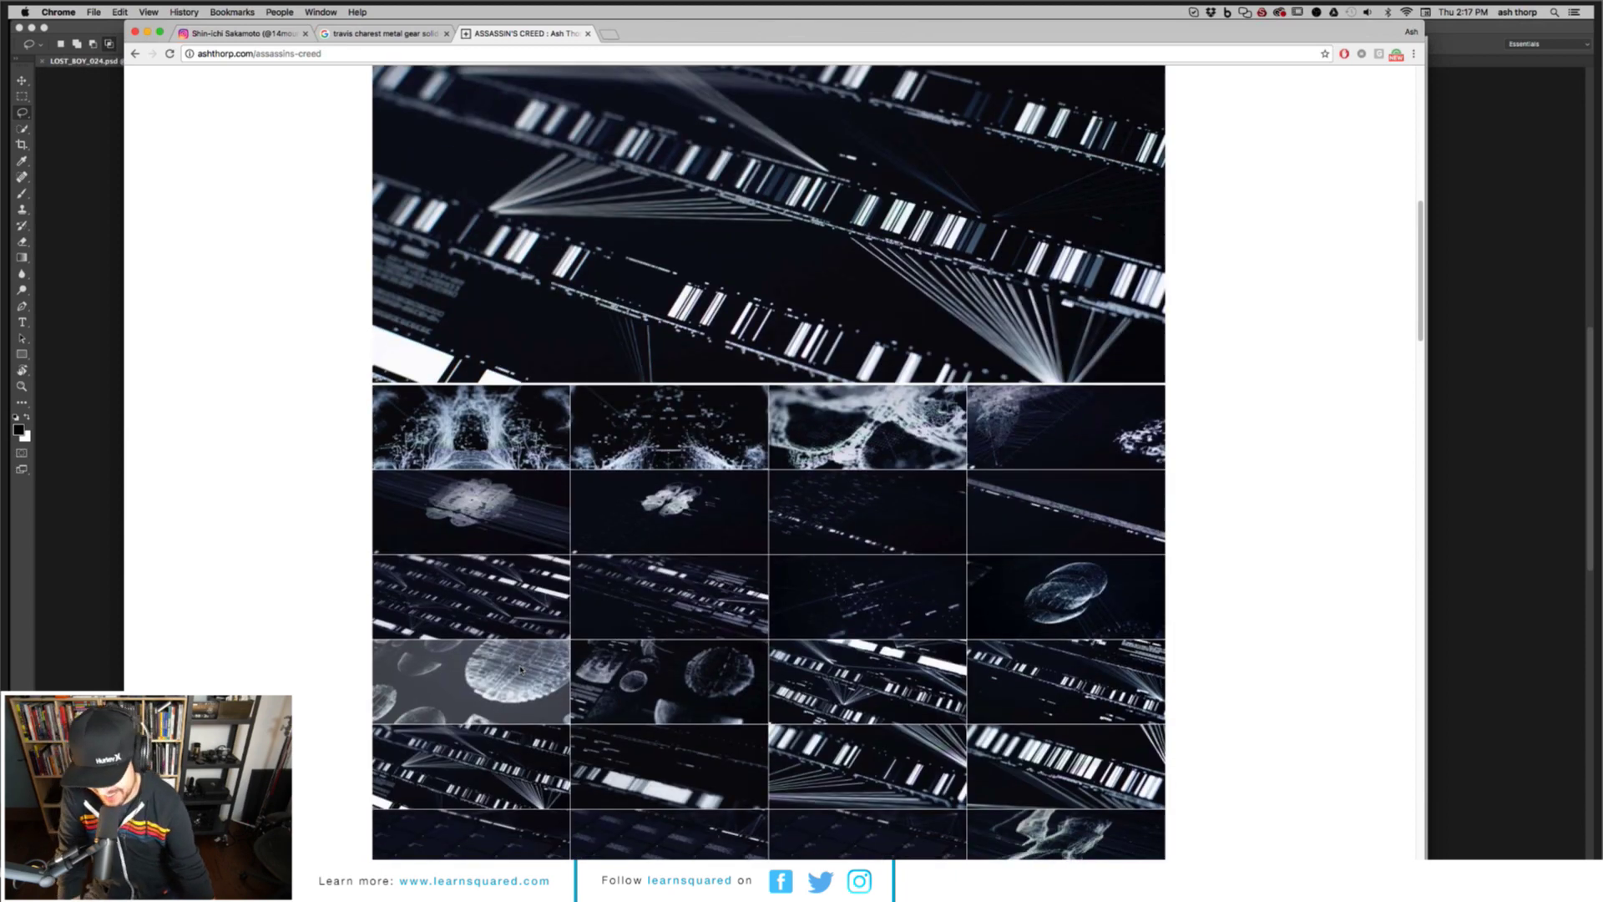
{"action": "scroll", "coordinate": [520, 668], "scroll_direction": "down", "scroll_amount": 6}
{"action": "scroll", "coordinate": [520, 668], "scroll_direction": "down", "scroll_amount": 15}
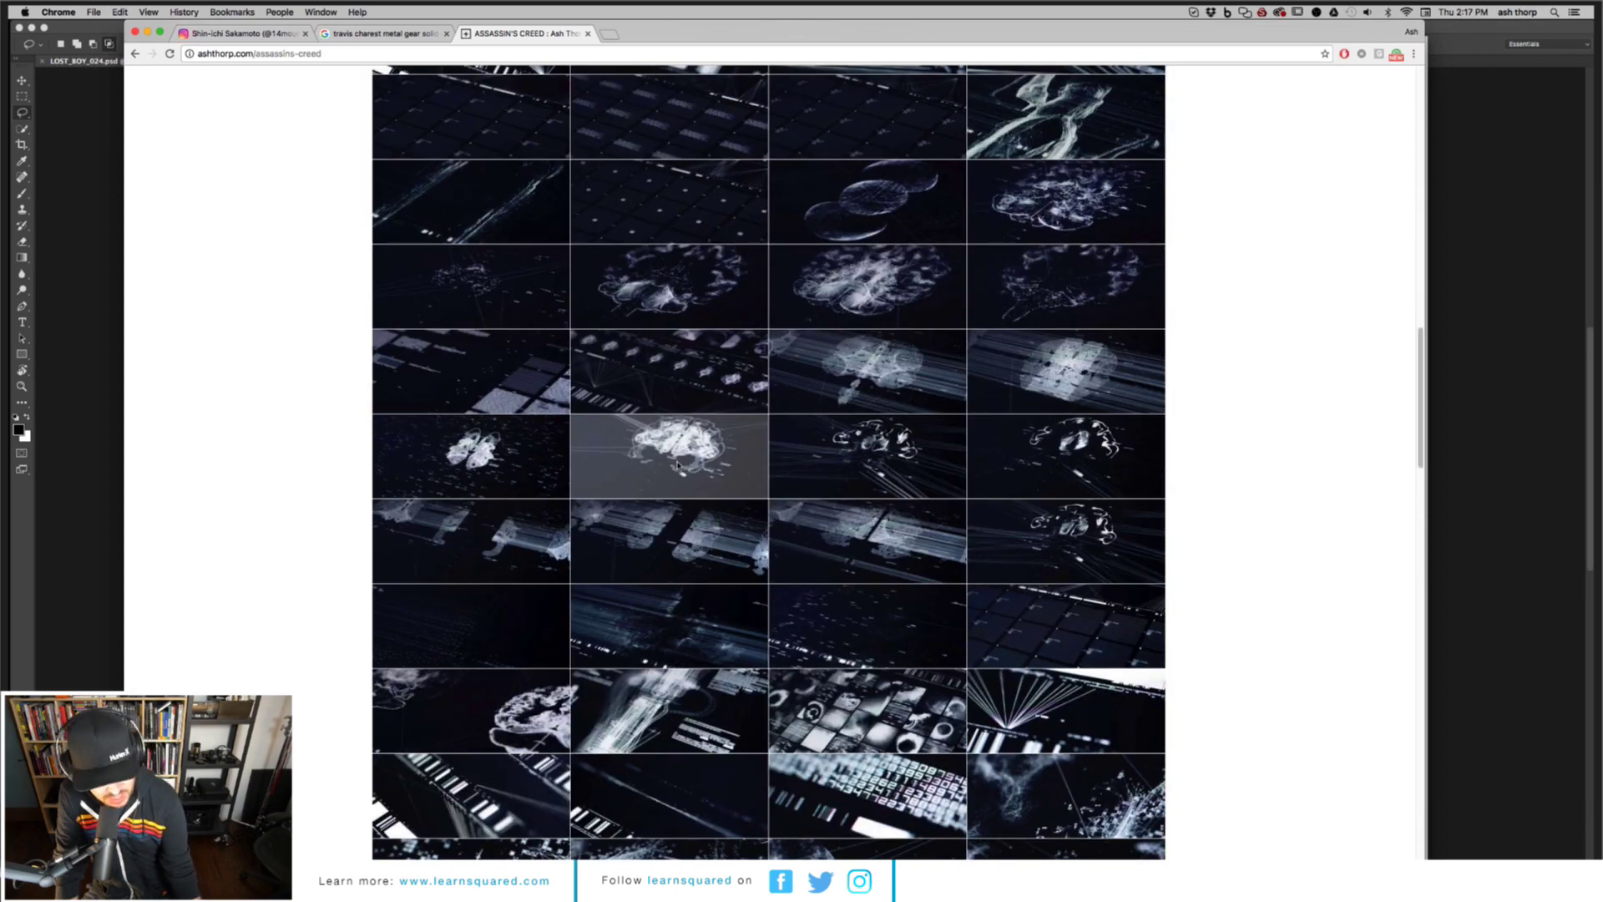
{"action": "scroll", "coordinate": [678, 464], "scroll_direction": "up", "scroll_amount": 20}
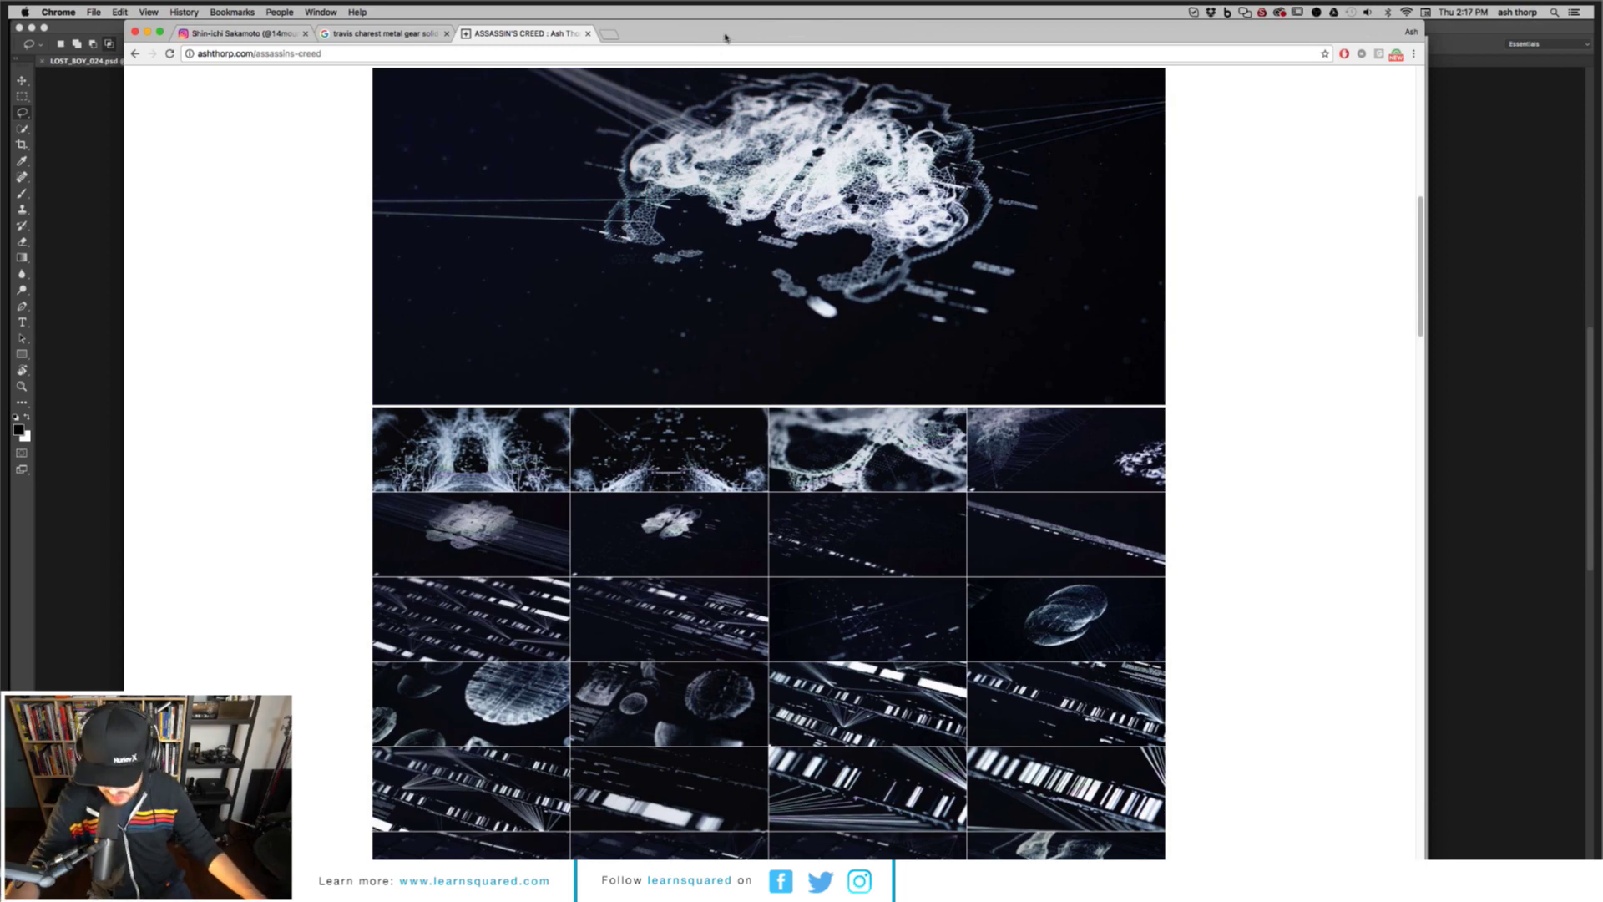
Switch to the other Chrome window showing the Twitch stream and open learnsquared.com in a new tab
{"action": "key", "text": "super+Tab"}
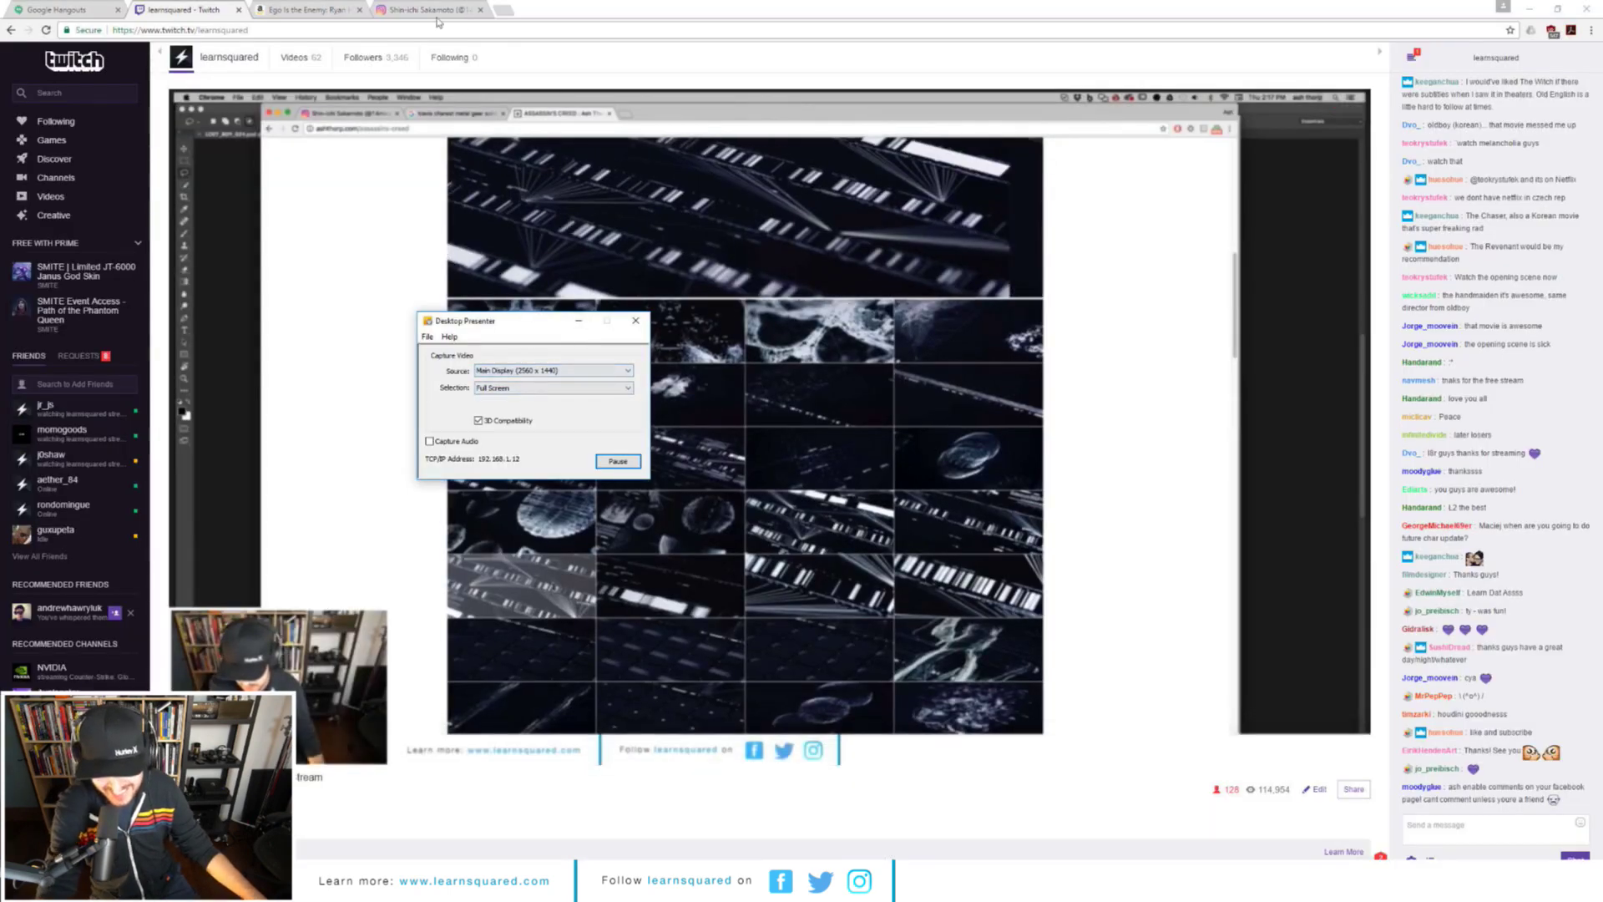
{"action": "key", "text": "ctrl+t"}
{"action": "type", "text": "learnsquared.com"}
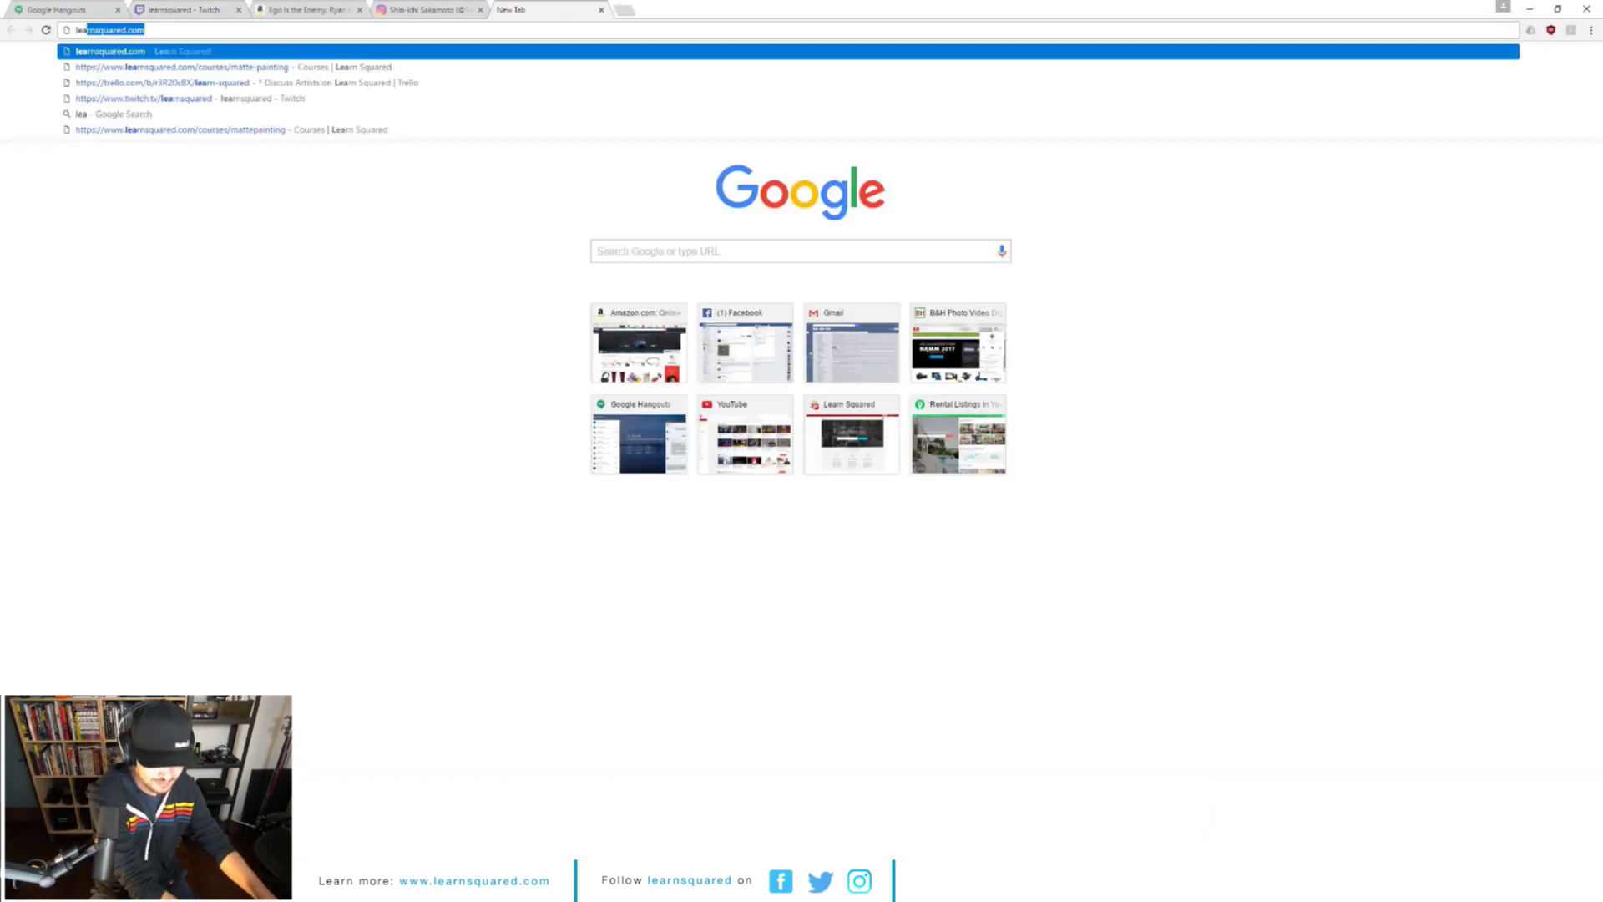
{"action": "key", "text": "Return"}
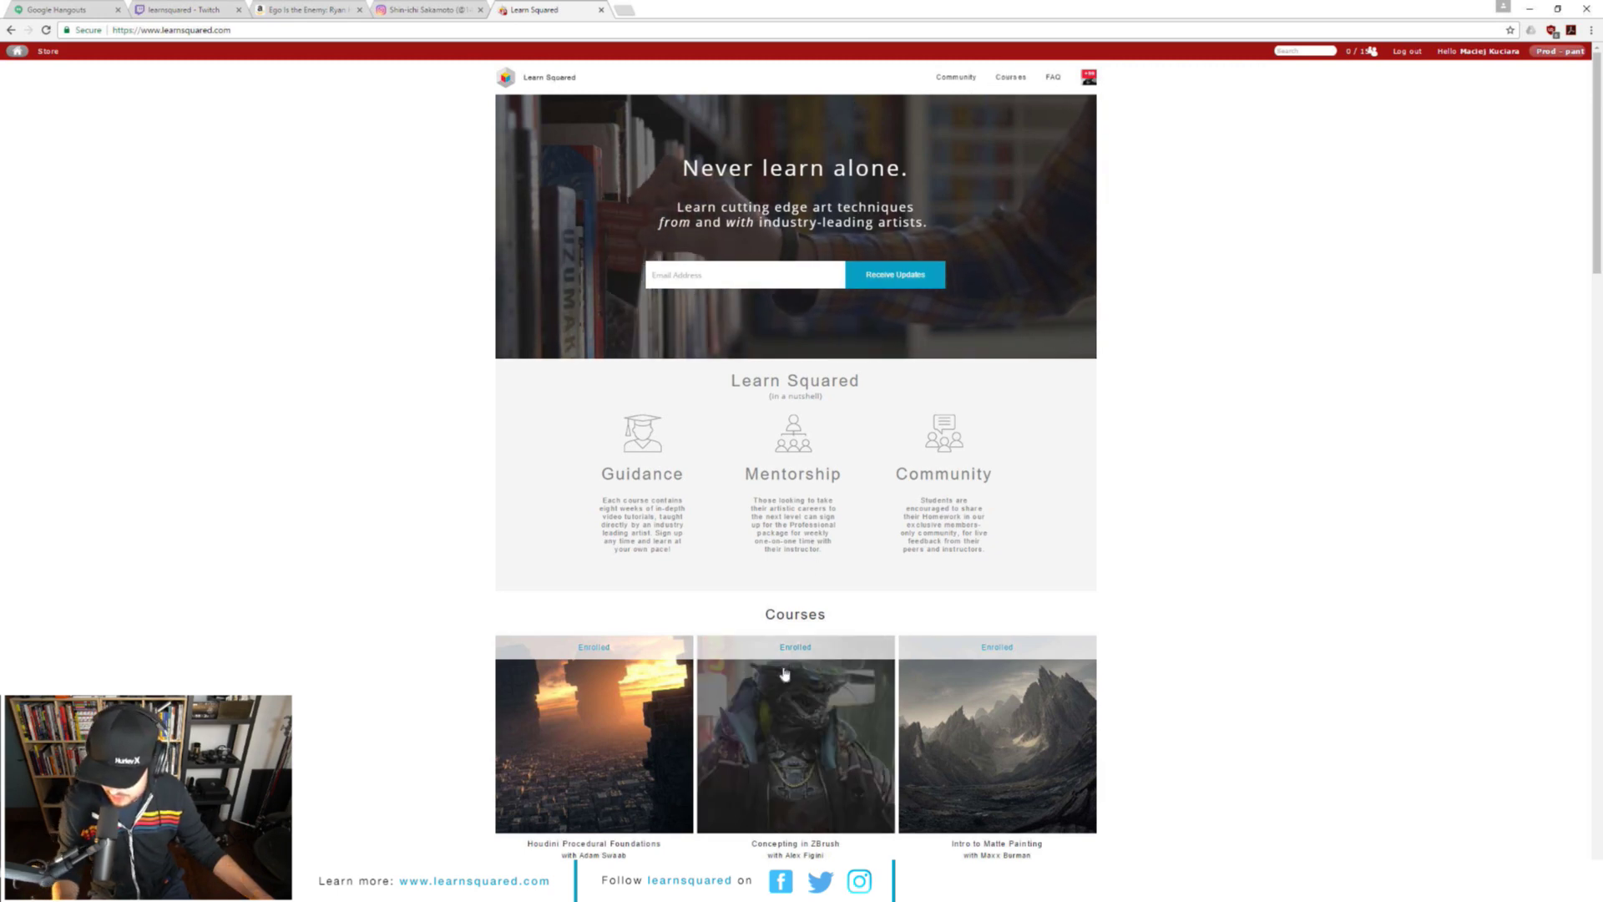
Open the Houdini Procedural Foundations course from the course list and show its promo video in full screen
{"action": "scroll", "coordinate": [1002, 468], "scroll_direction": "down", "scroll_amount": 3}
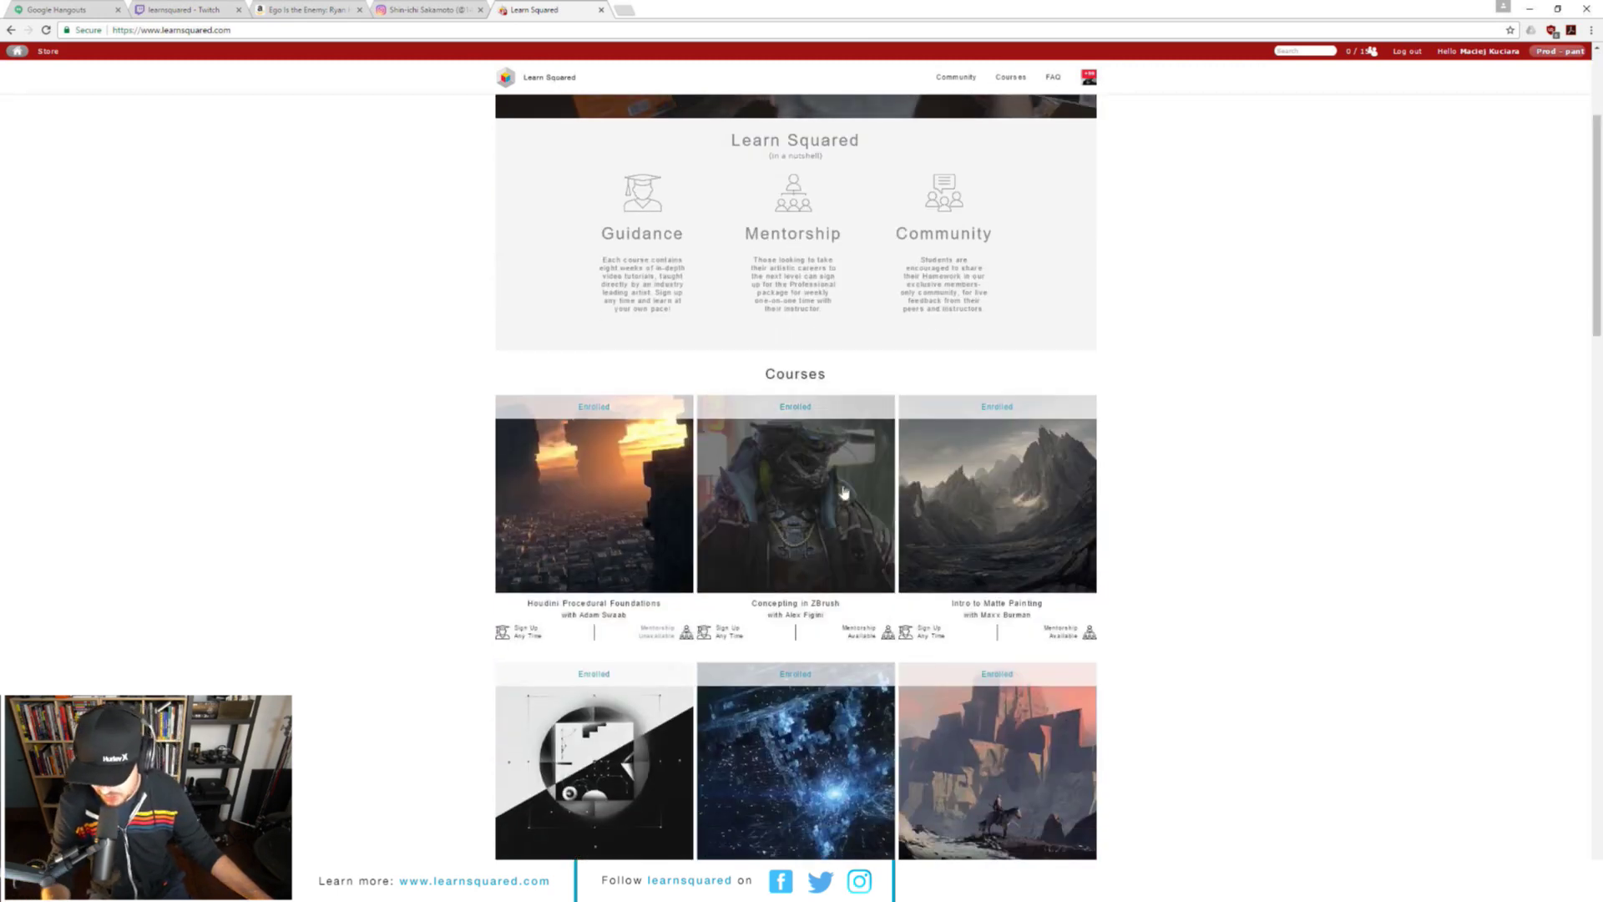
{"action": "left_click", "coordinate": [622, 512]}
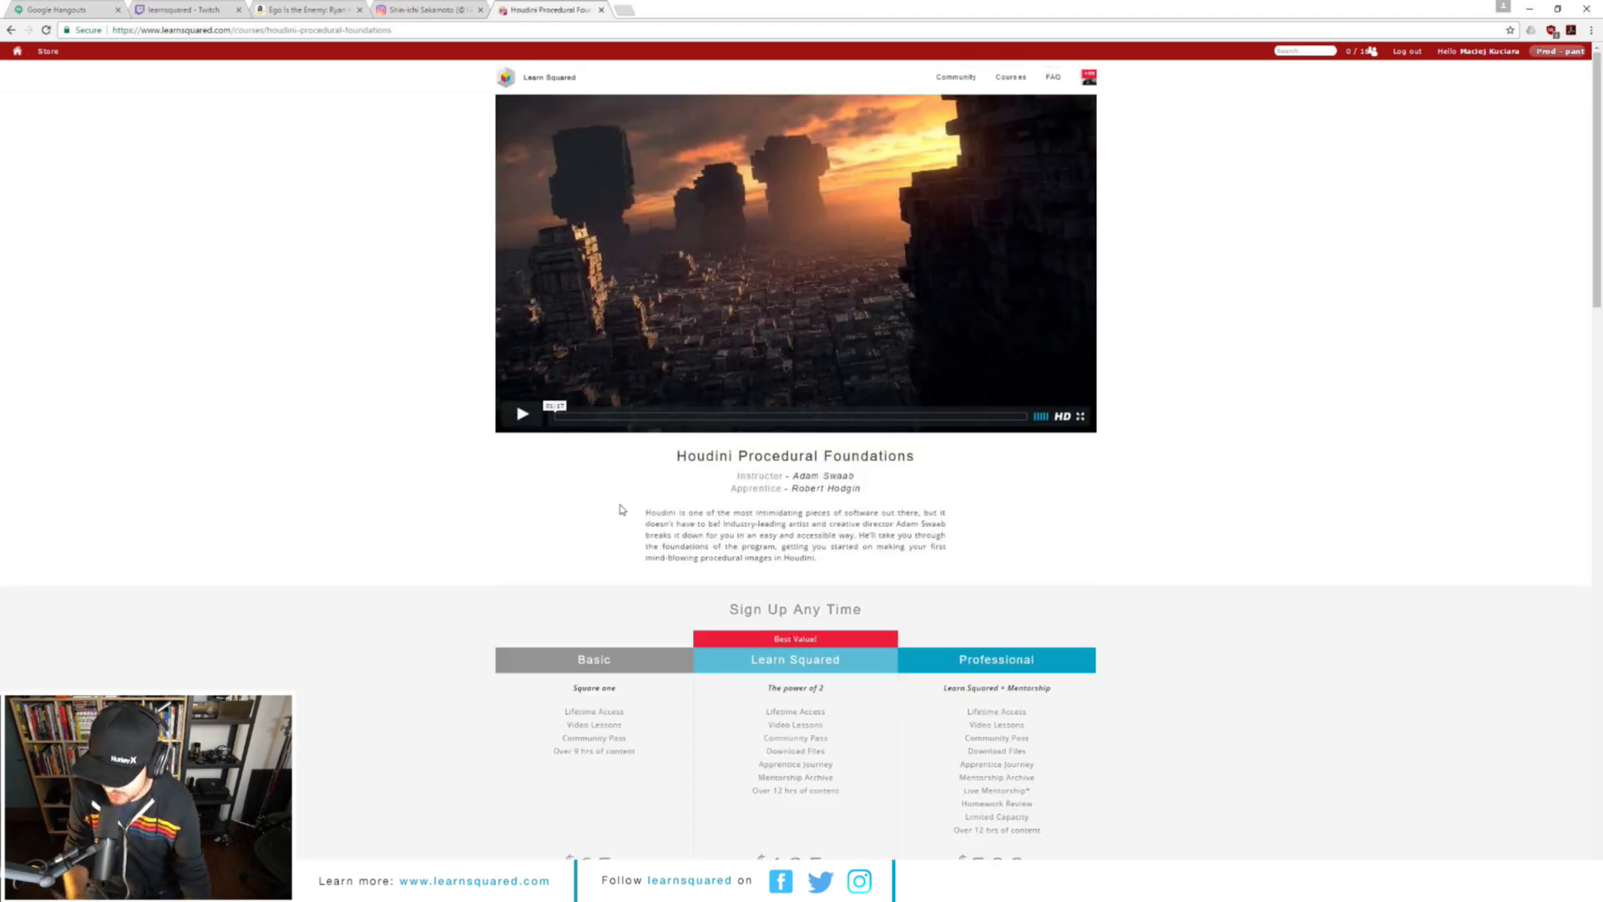
{"action": "left_click", "coordinate": [1080, 416]}
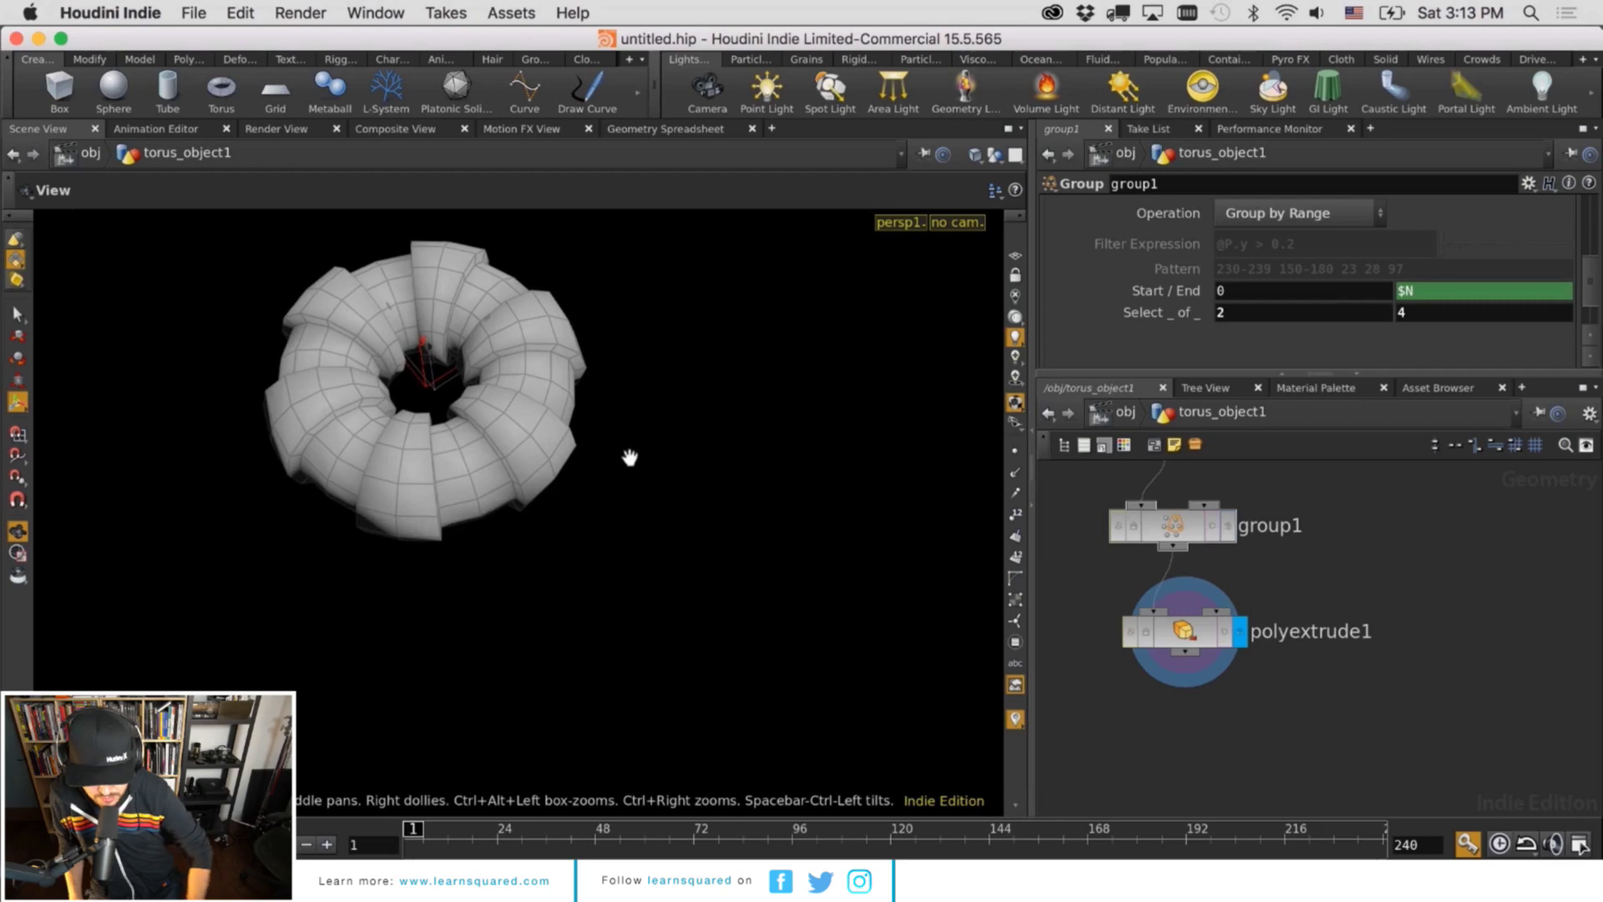
{"action": "left_click_drag", "start_coordinate": [630, 458], "coordinate": [740, 443]}
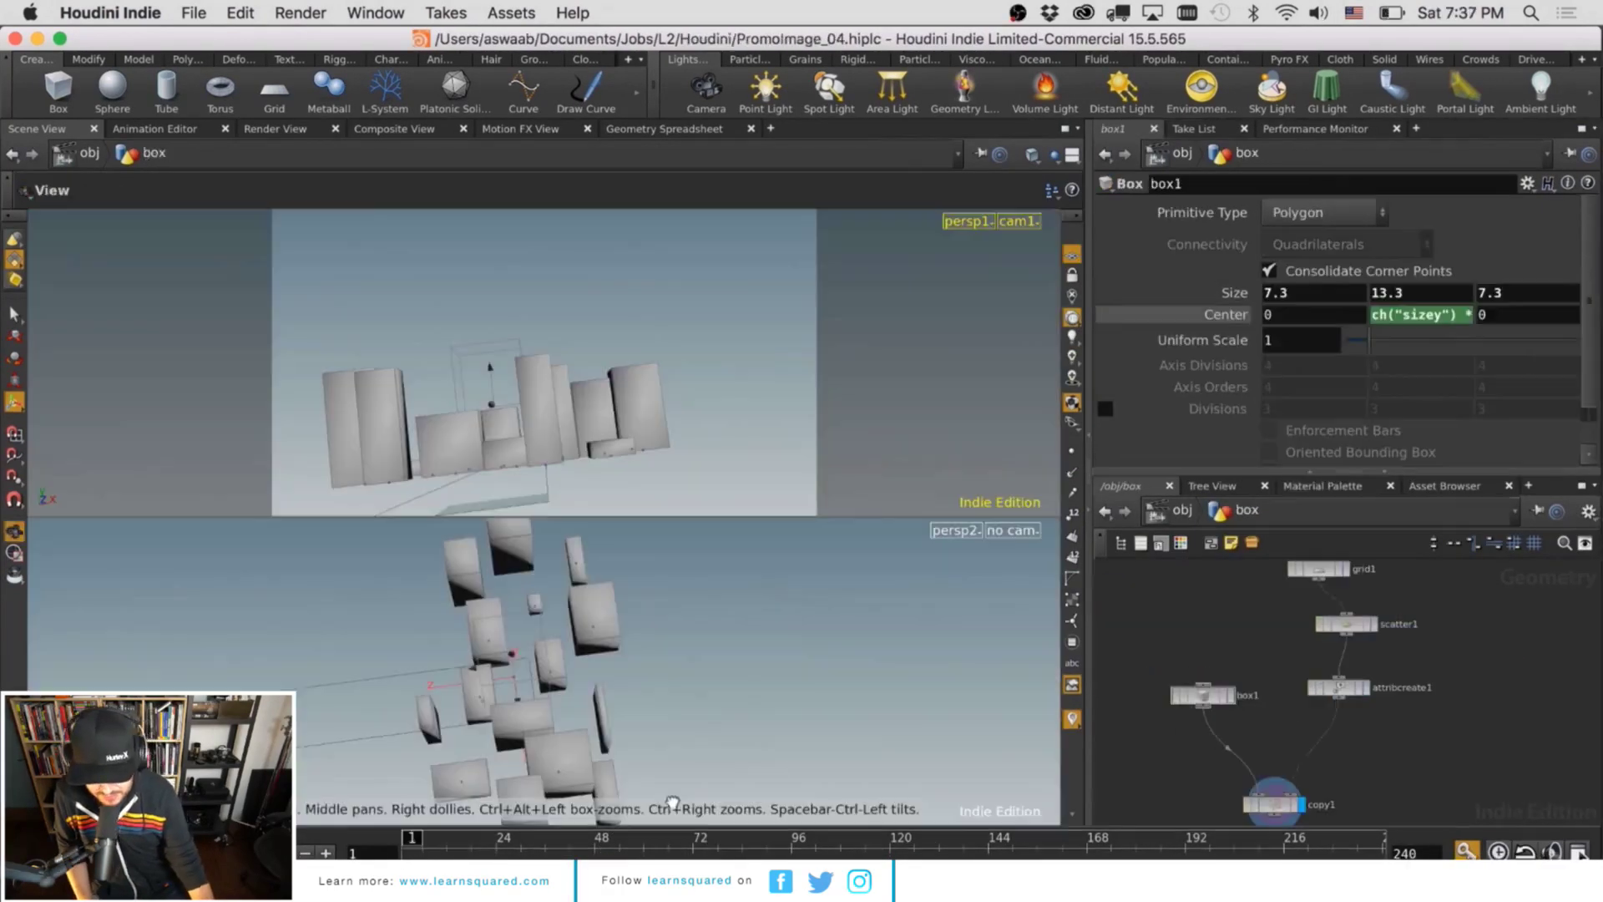
{"action": "left_click_drag", "start_coordinate": [866, 615], "coordinate": [868, 585]}
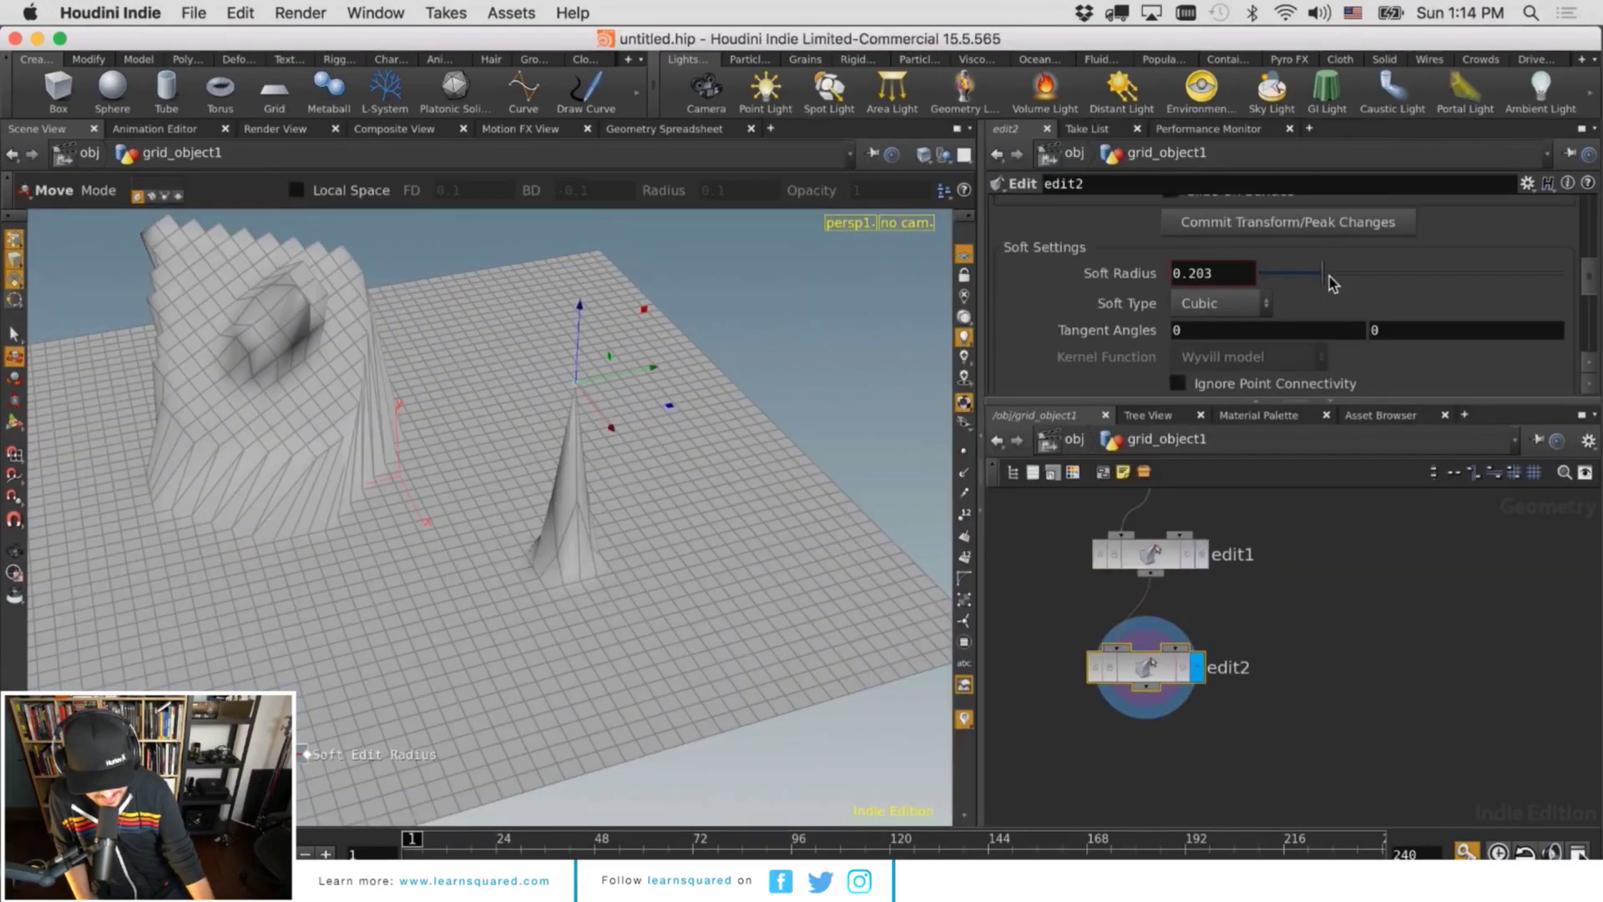
{"action": "left_click_drag", "start_coordinate": [1328, 280], "coordinate": [1437, 286]}
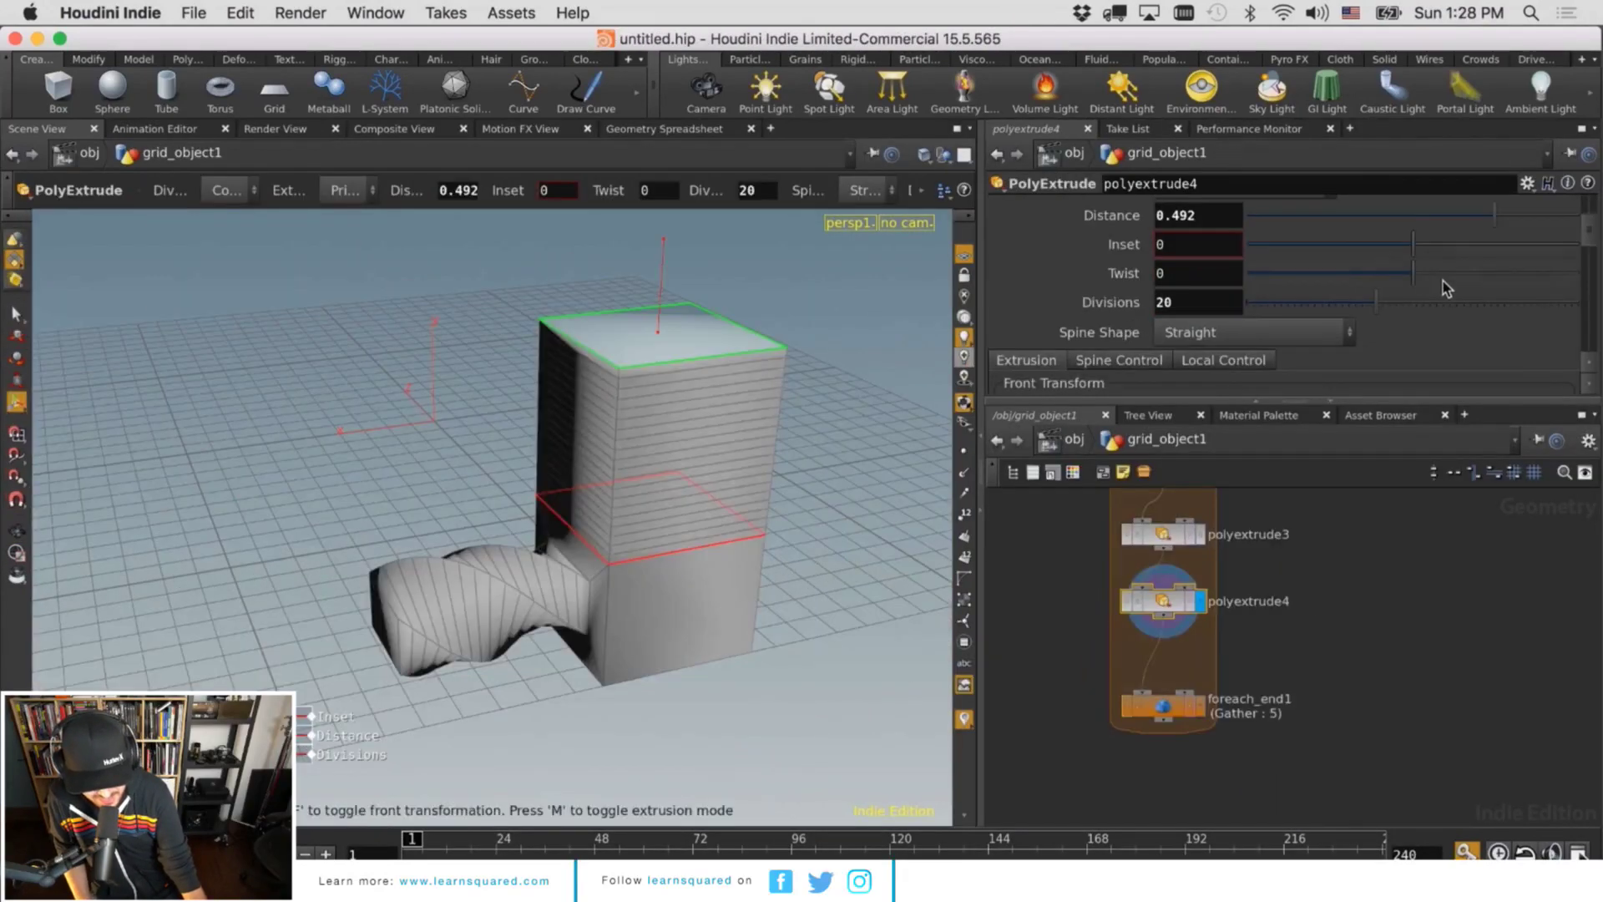
{"action": "left_click_drag", "start_coordinate": [1444, 280], "coordinate": [1561, 278]}
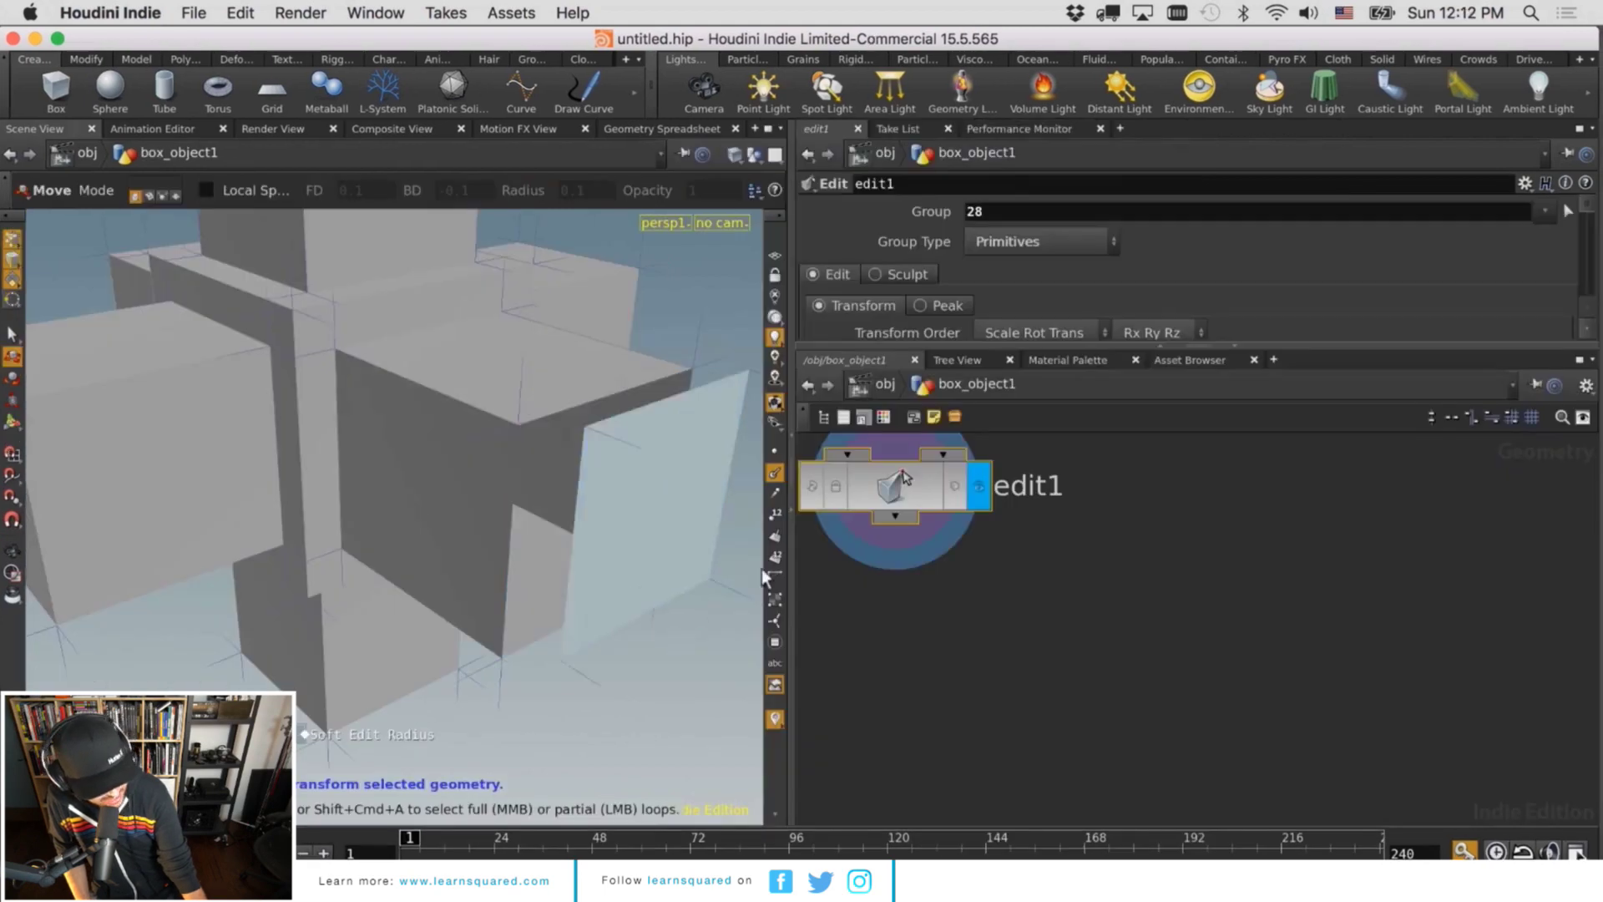
{"action": "left_click_drag", "start_coordinate": [722, 563], "coordinate": [758, 581]}
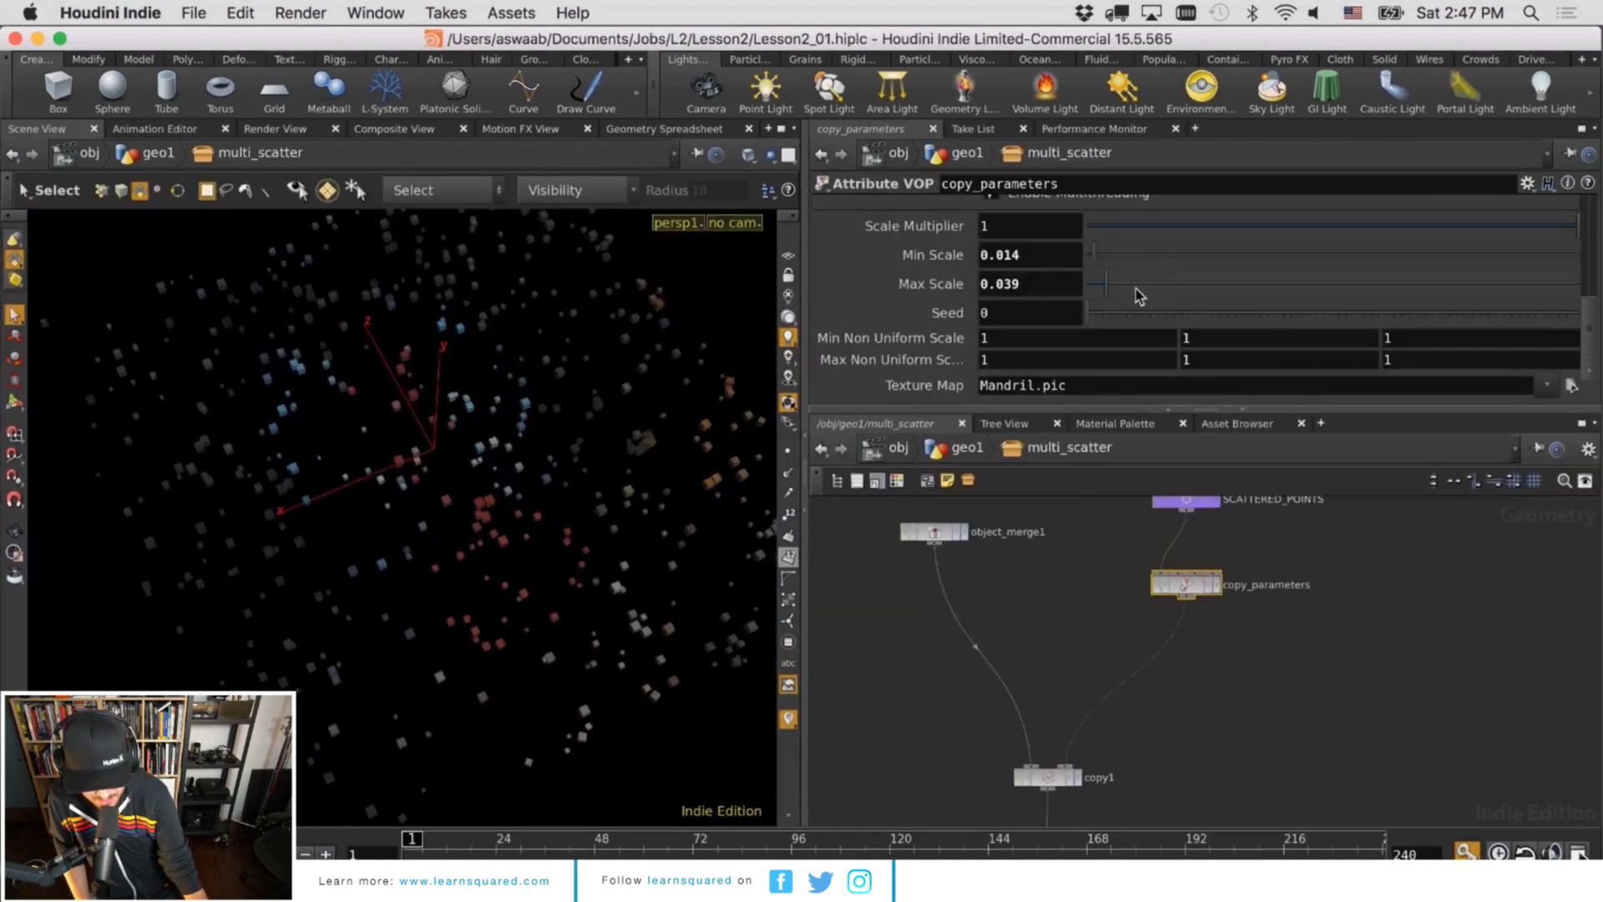
{"action": "left_click_drag", "start_coordinate": [1138, 294], "coordinate": [1150, 259]}
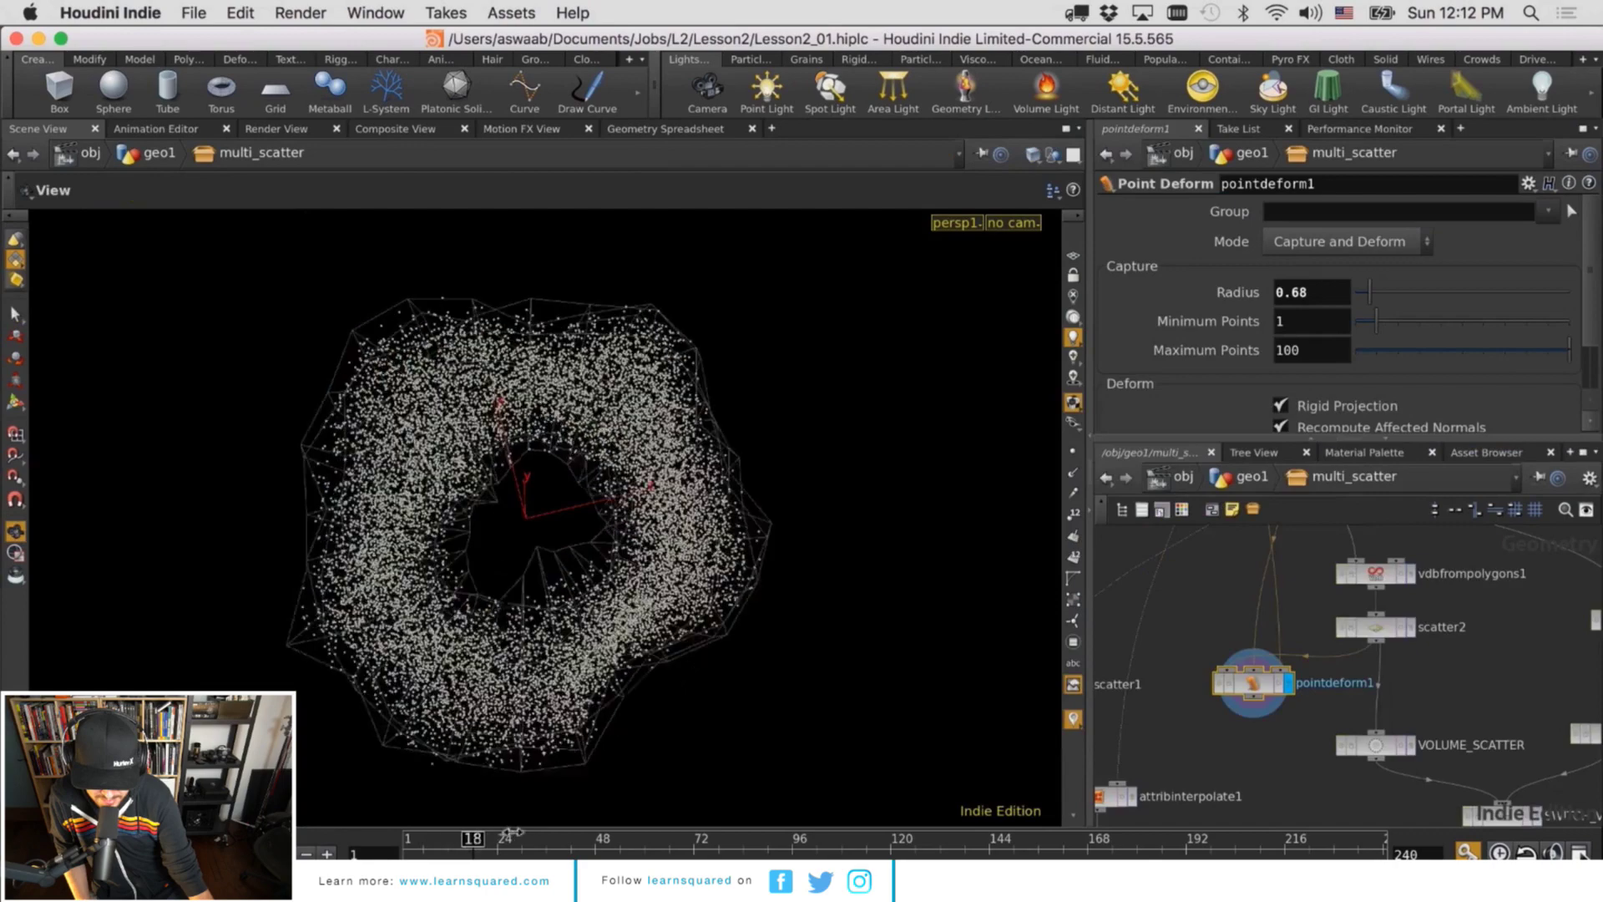
{"action": "left_click_drag", "start_coordinate": [511, 832], "coordinate": [617, 834]}
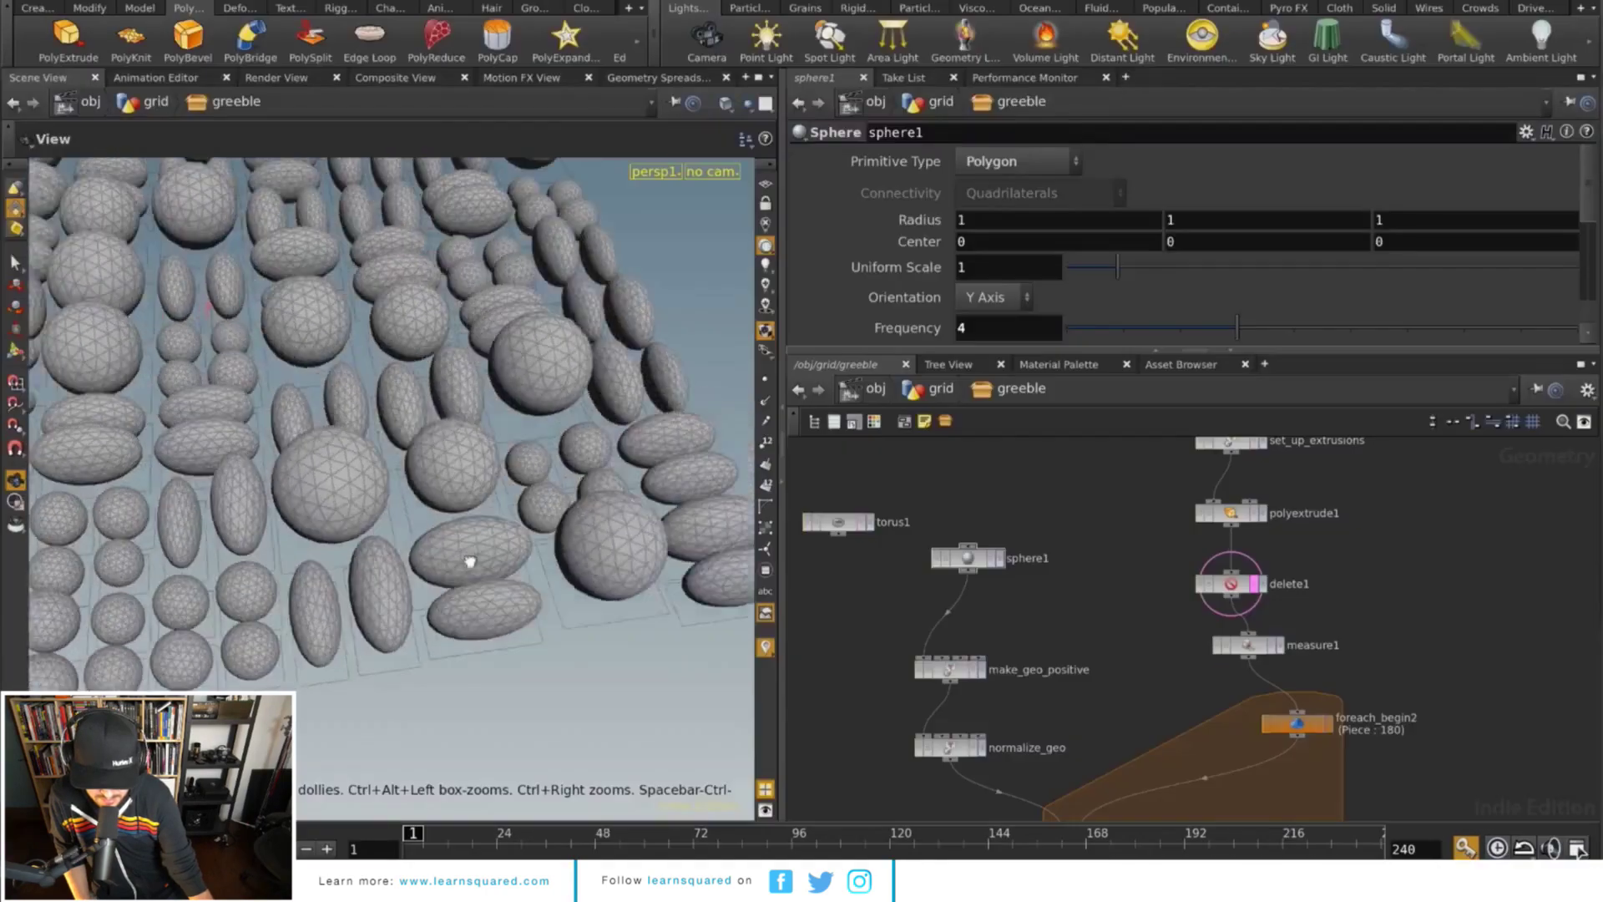
{"action": "left_click_drag", "start_coordinate": [471, 561], "coordinate": [490, 401]}
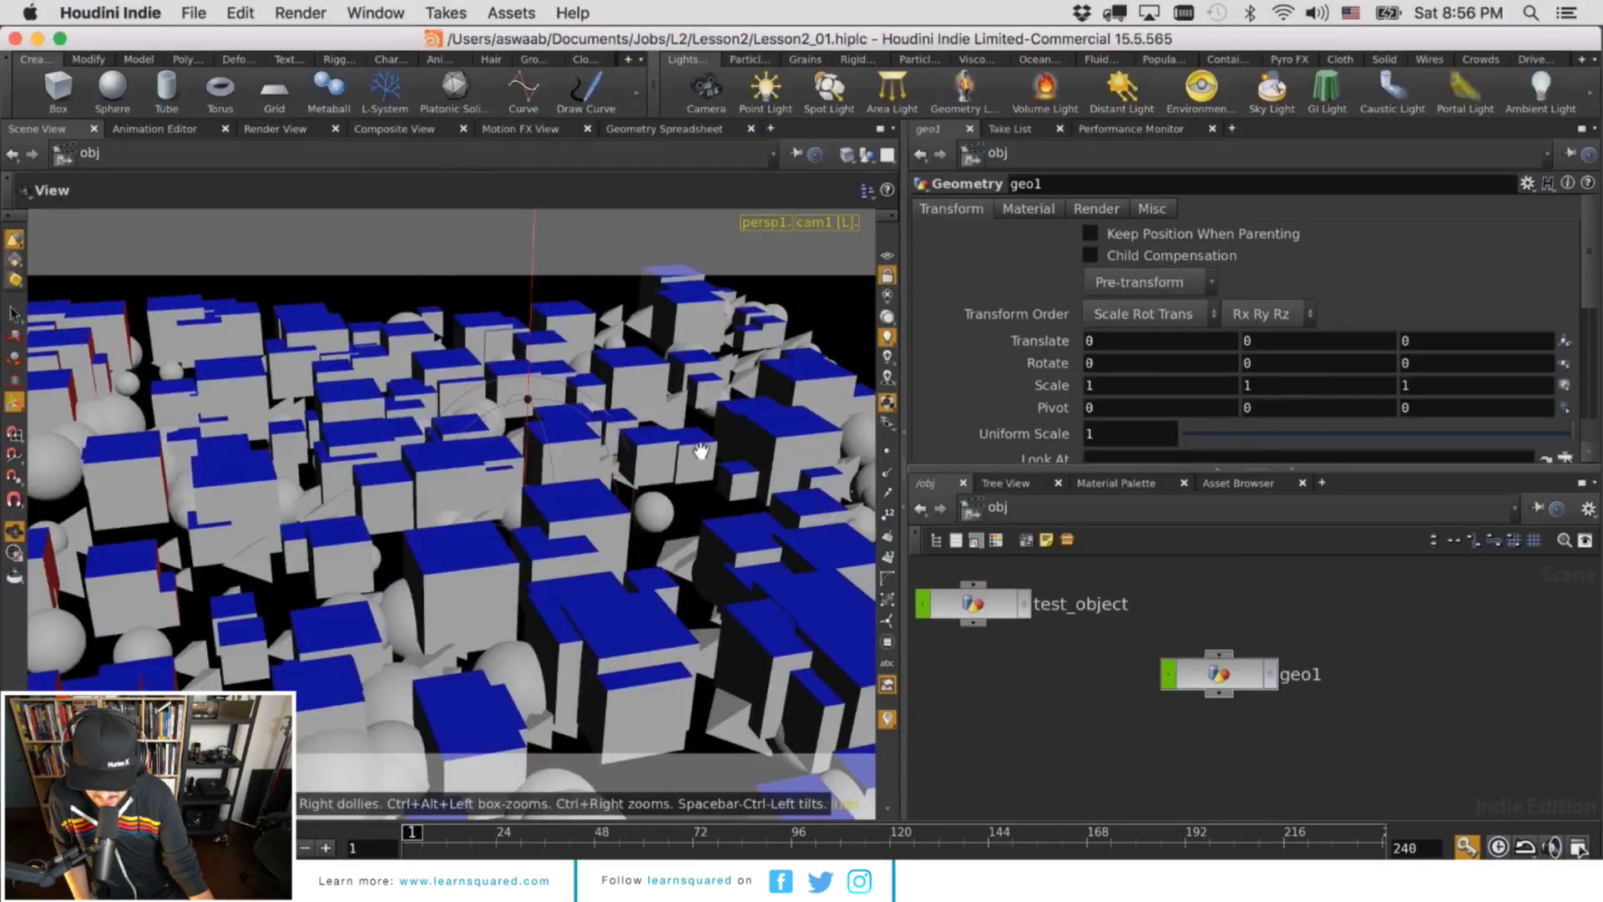
{"action": "left_click_drag", "start_coordinate": [643, 459], "coordinate": [614, 618]}
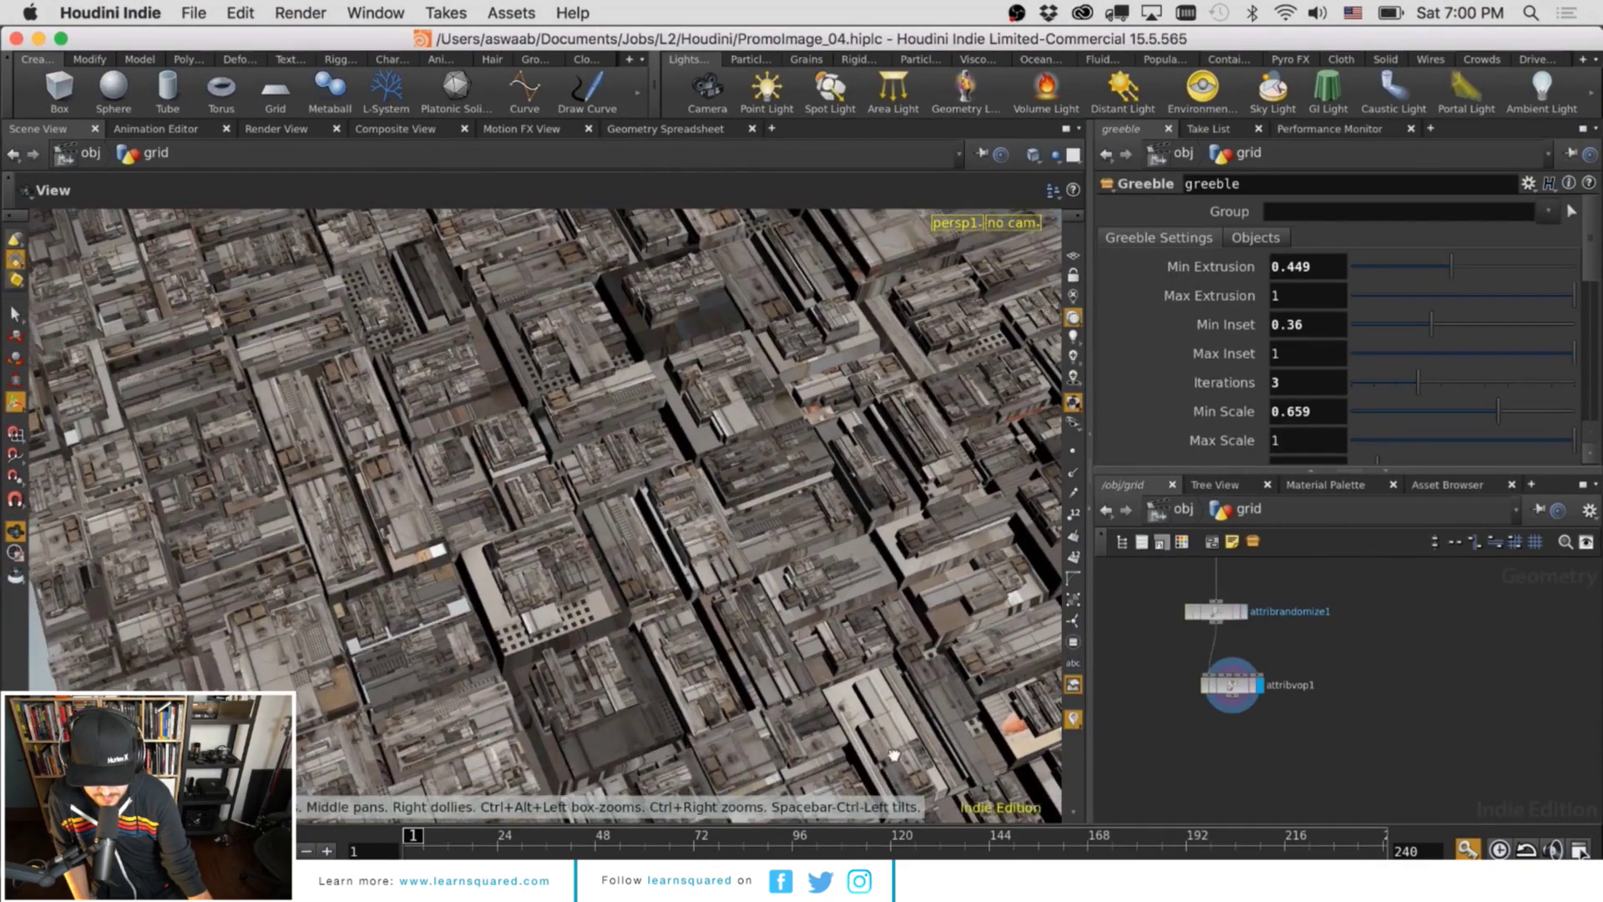
{"action": "left_click_drag", "start_coordinate": [894, 756], "coordinate": [872, 714]}
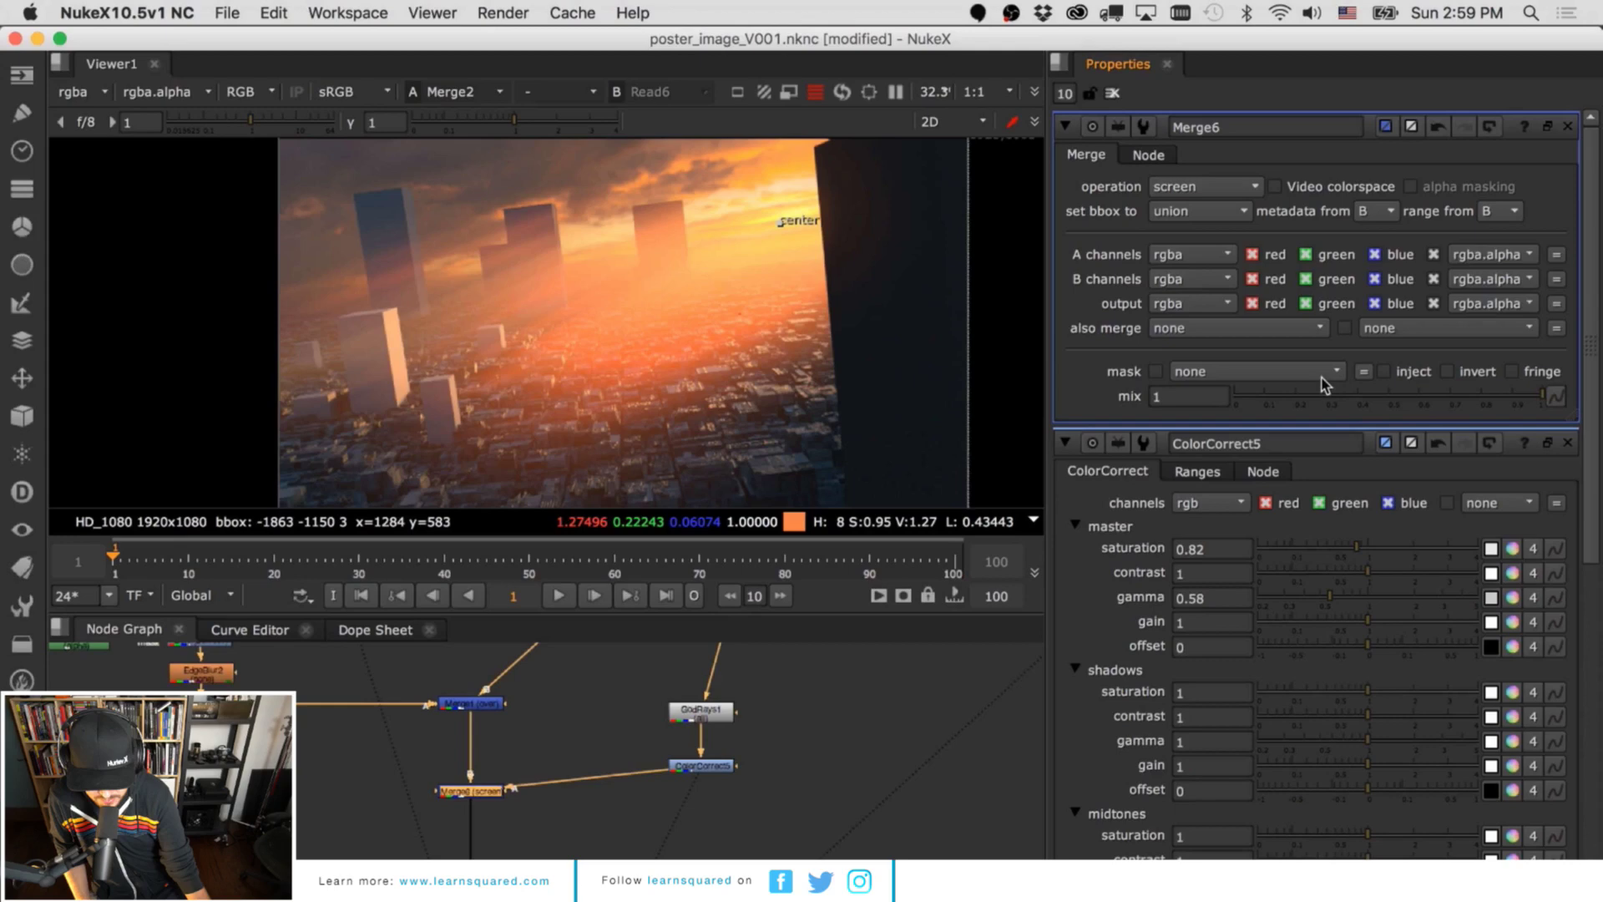
{"action": "left_click_drag", "start_coordinate": [1324, 386], "coordinate": [1386, 398]}
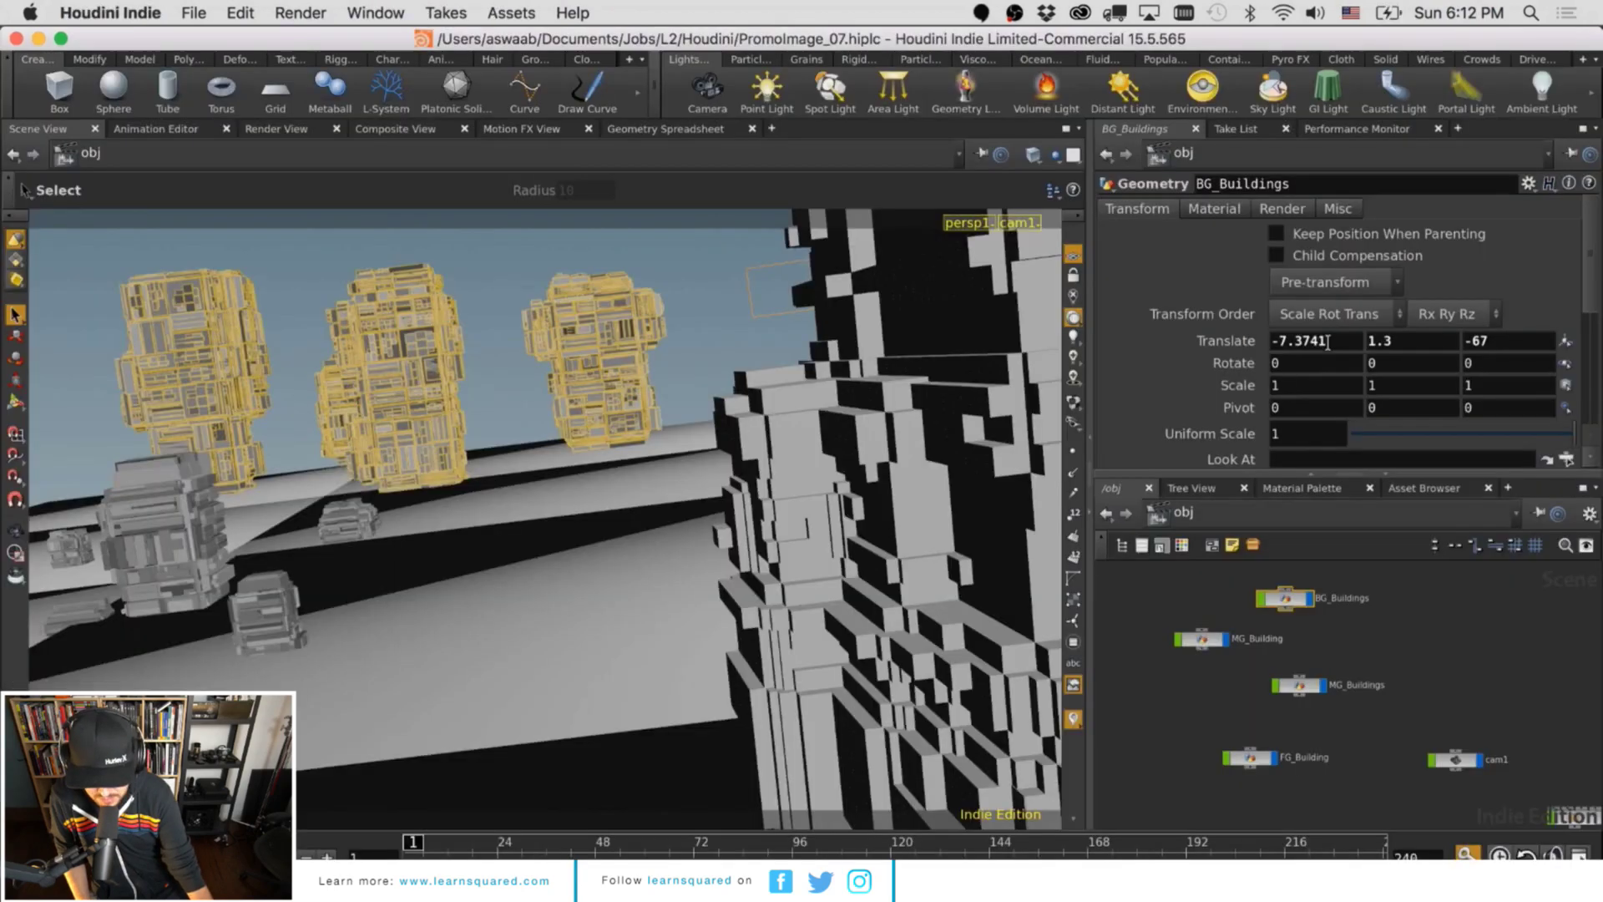
{"action": "mouse_move", "coordinate": [1324, 343]}
{"action": "left_mouse_down"}
{"action": "mouse_move", "coordinate": [1324, 376]}
{"action": "mouse_move", "coordinate": [1340, 344]}
{"action": "left_mouse_up"}
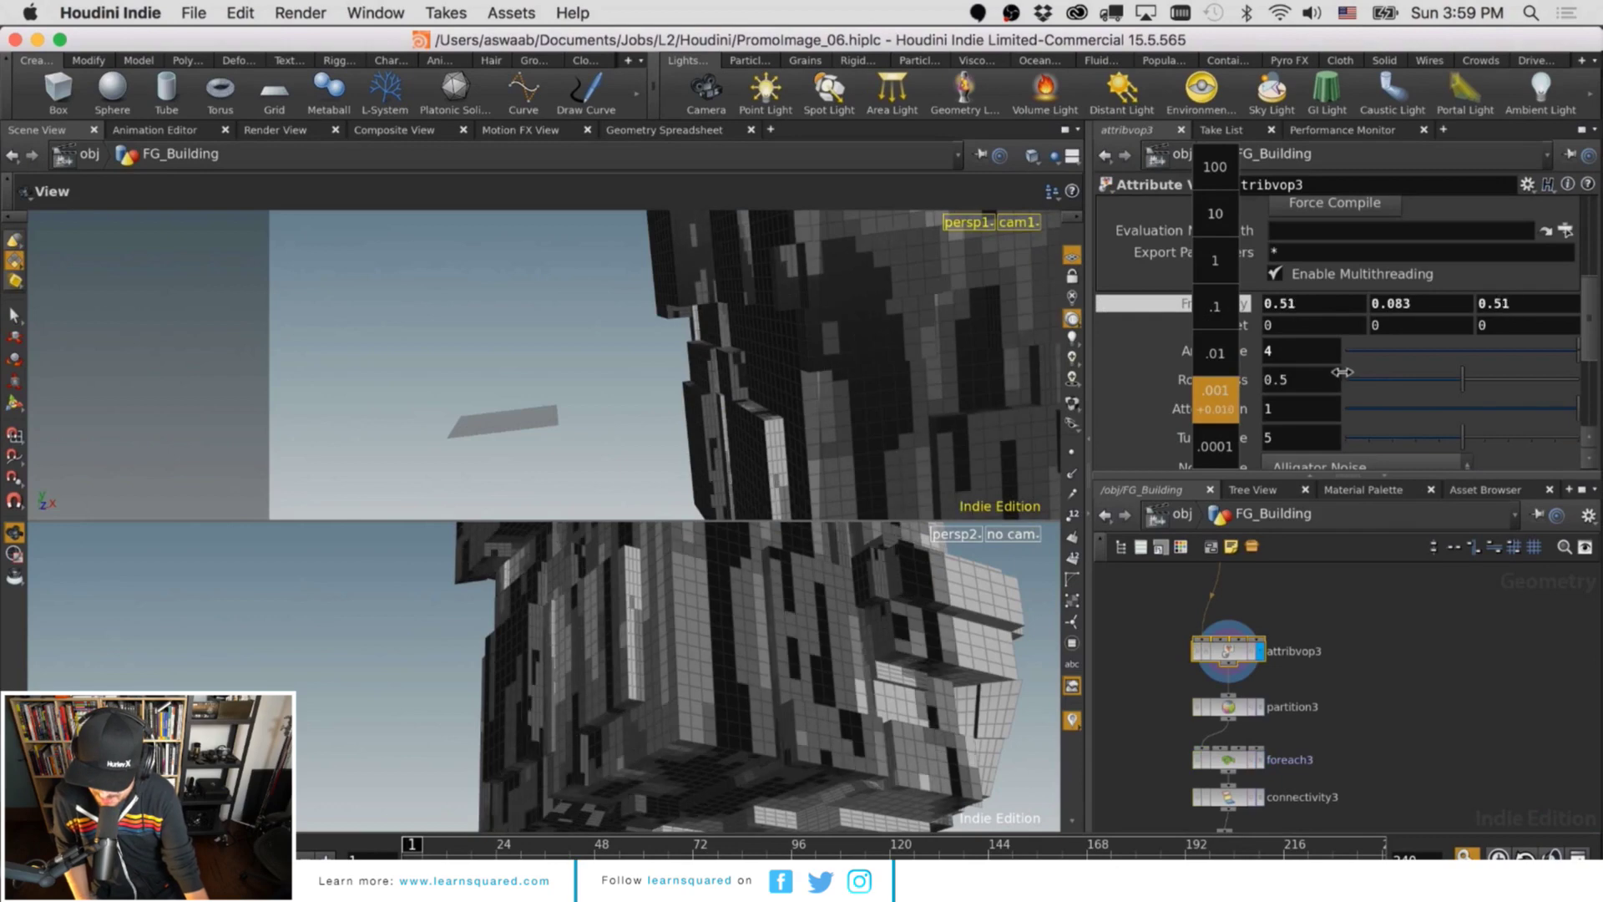
{"action": "left_click_drag", "start_coordinate": [1342, 372], "coordinate": [1345, 373]}
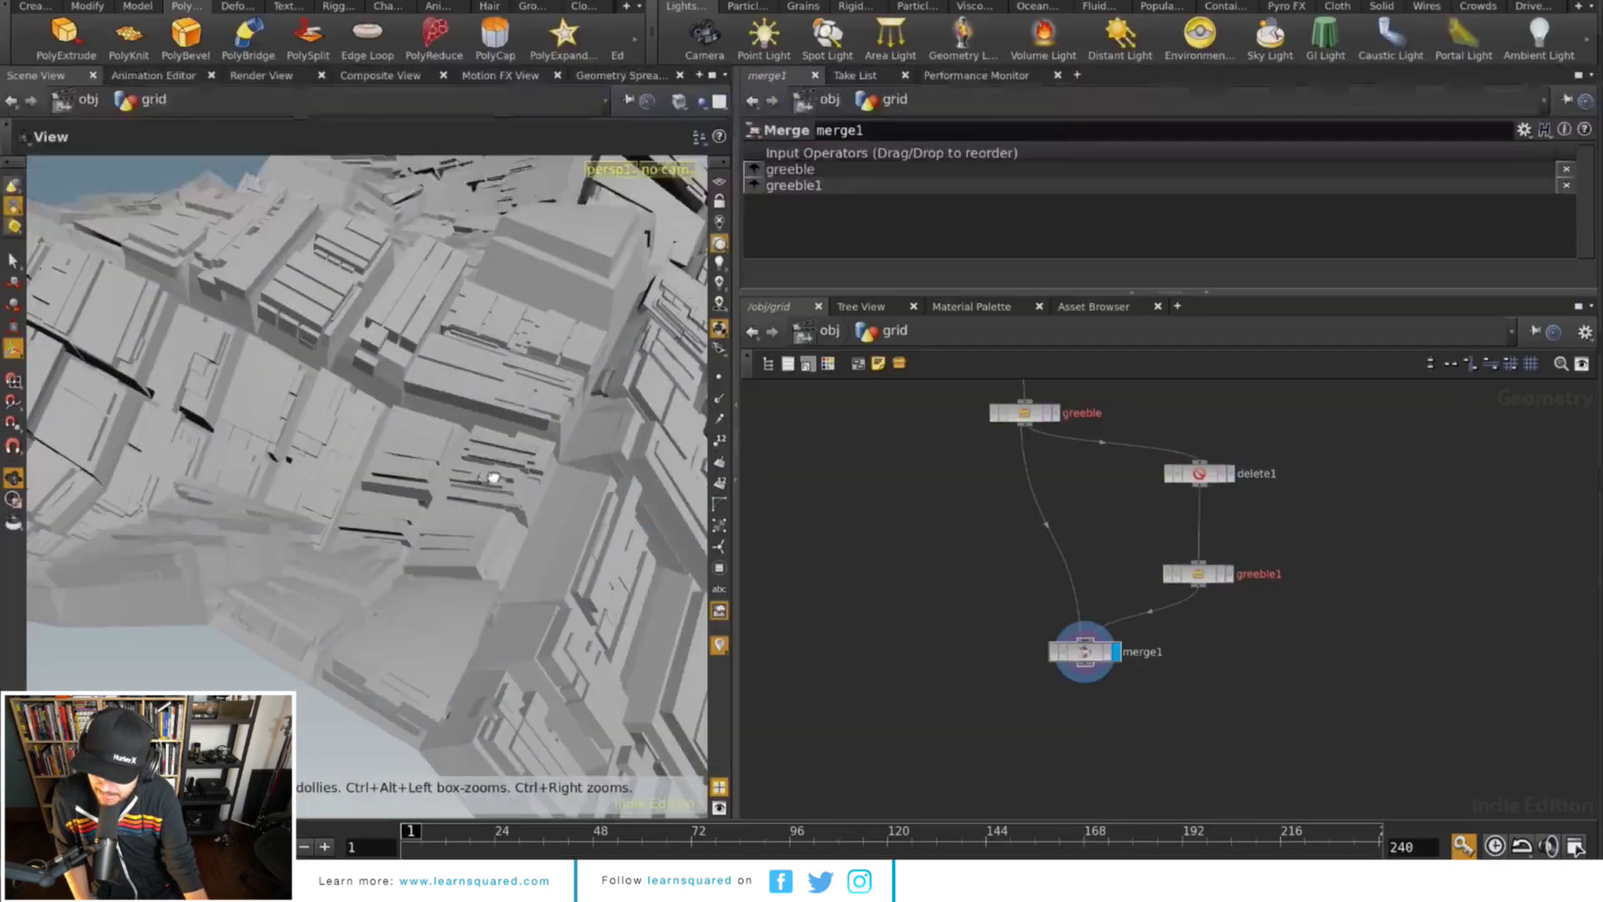
{"action": "left_click_drag", "start_coordinate": [612, 473], "coordinate": [548, 422]}
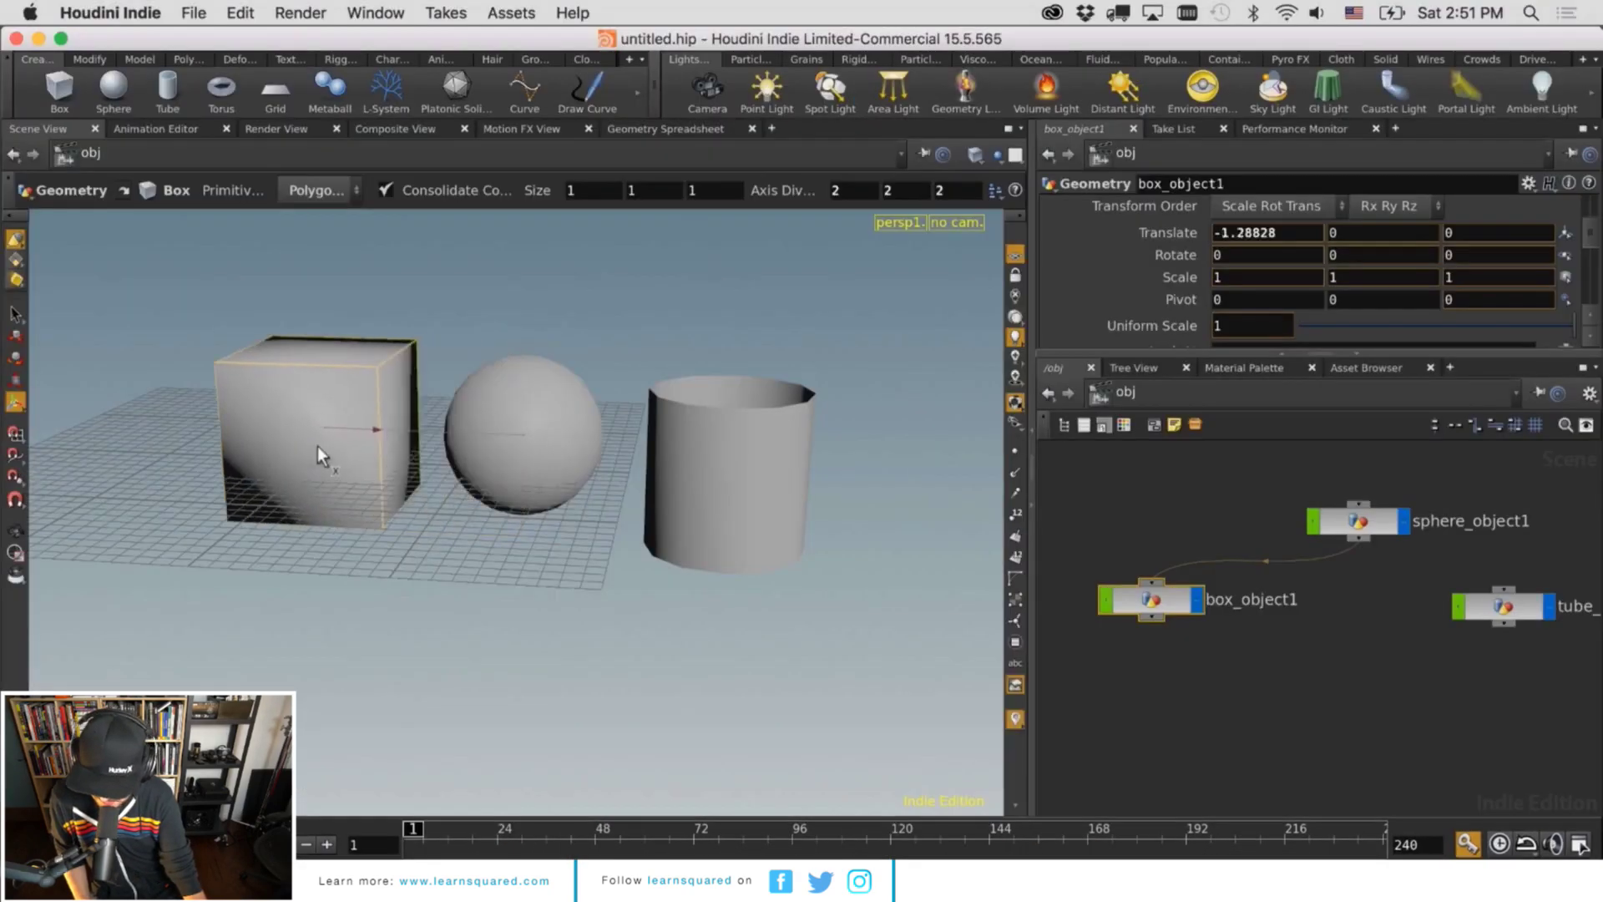
{"action": "left_click_drag", "start_coordinate": [318, 446], "coordinate": [363, 453]}
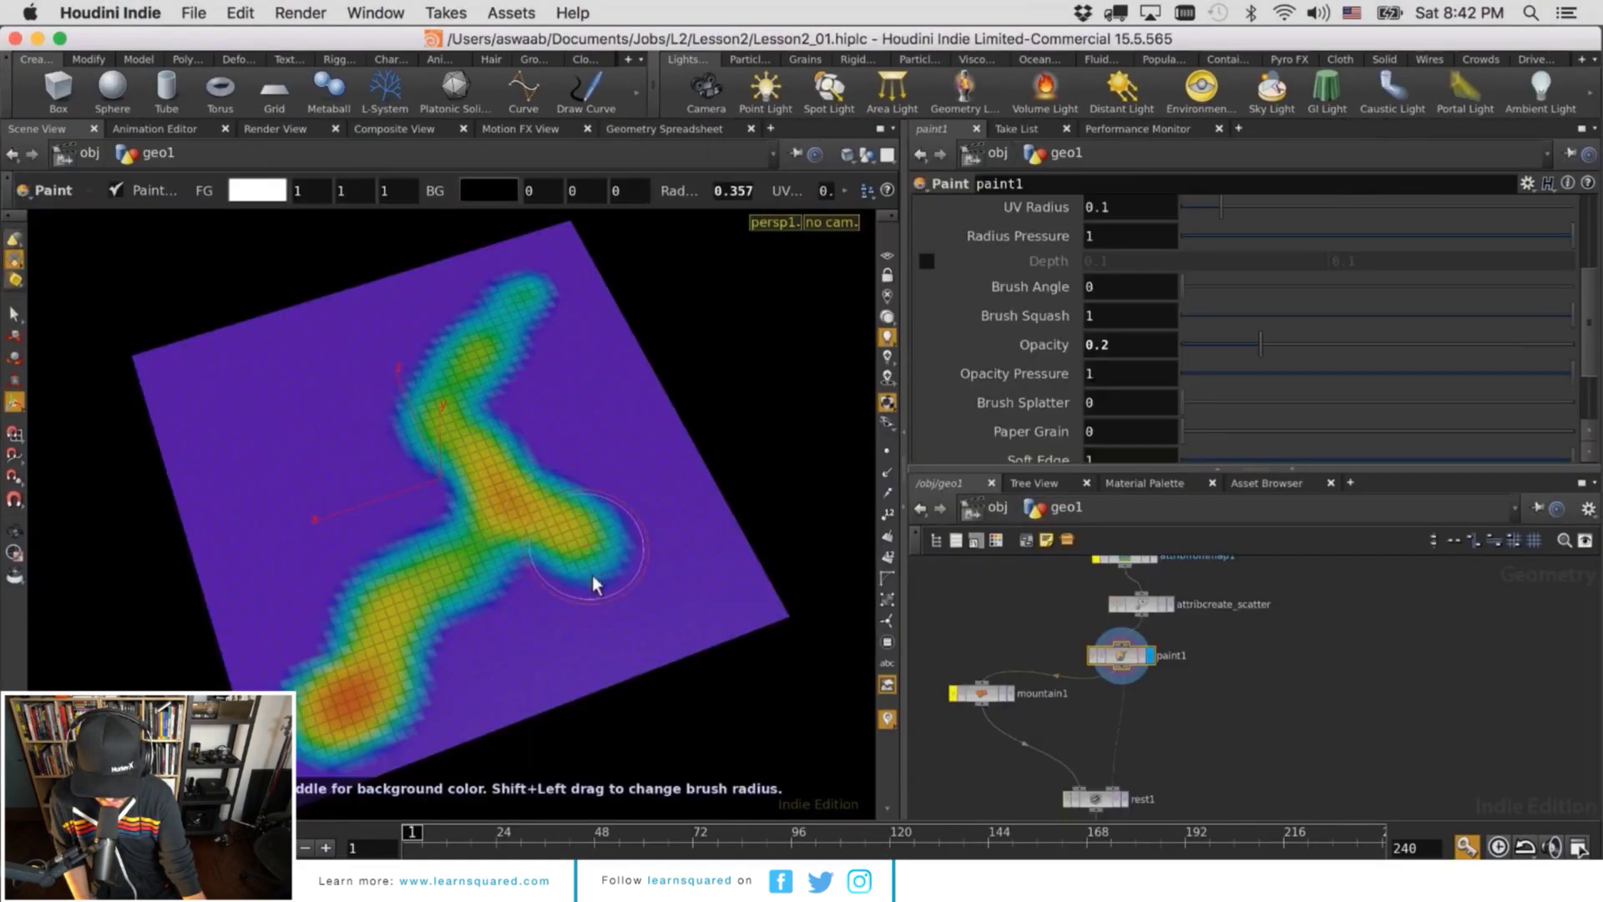
{"action": "left_click_drag", "start_coordinate": [602, 579], "coordinate": [554, 673]}
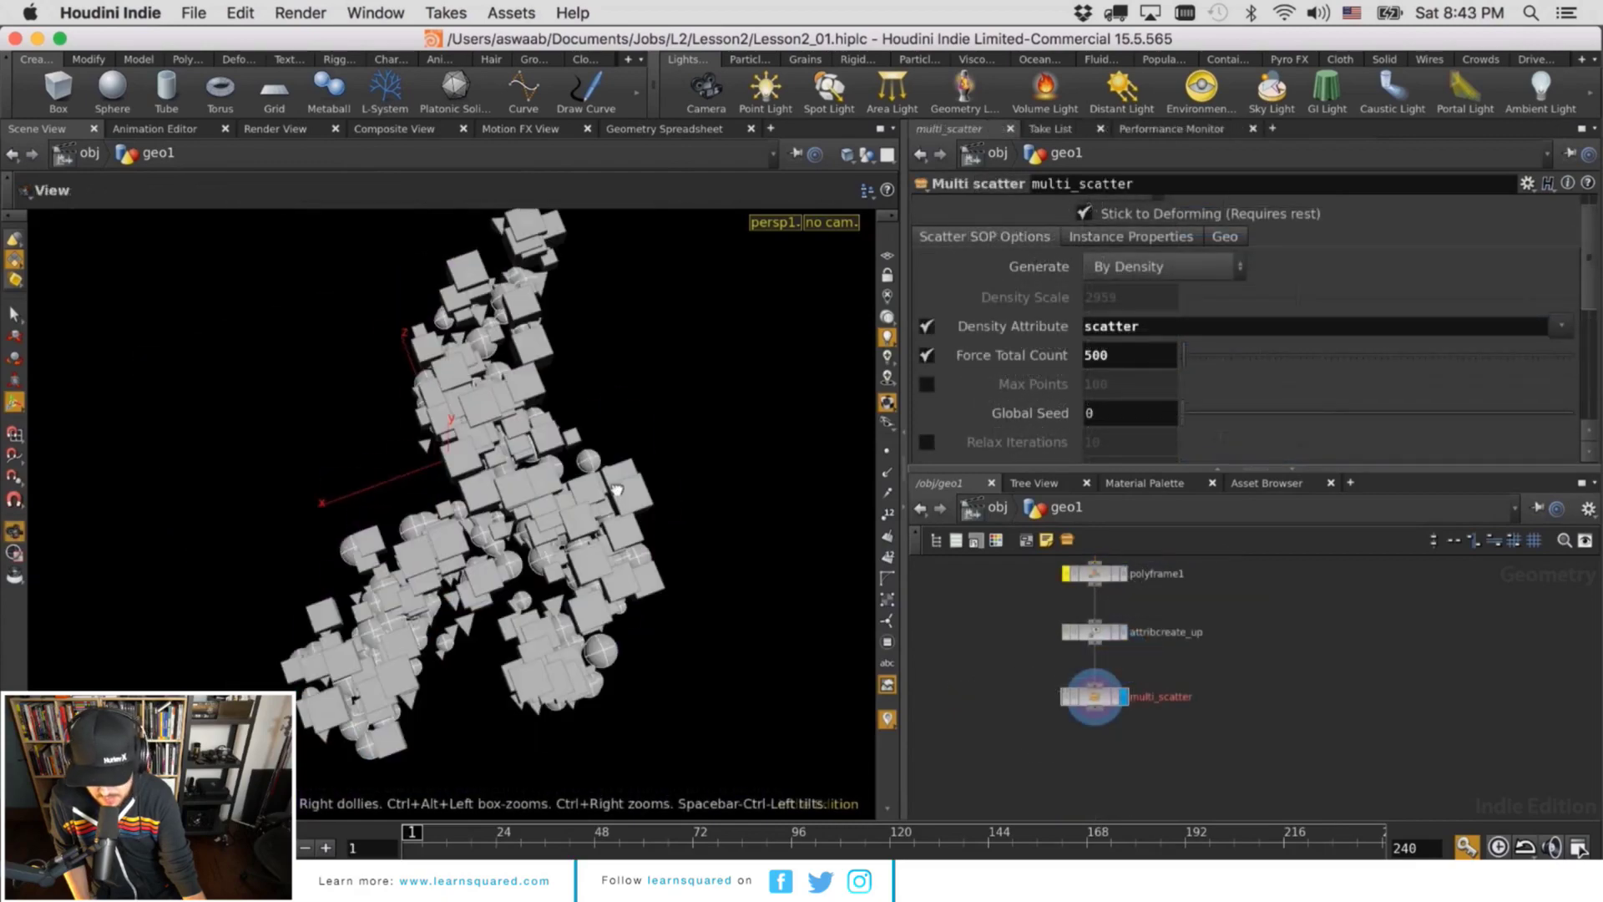
{"action": "left_click_drag", "start_coordinate": [616, 489], "coordinate": [614, 501]}
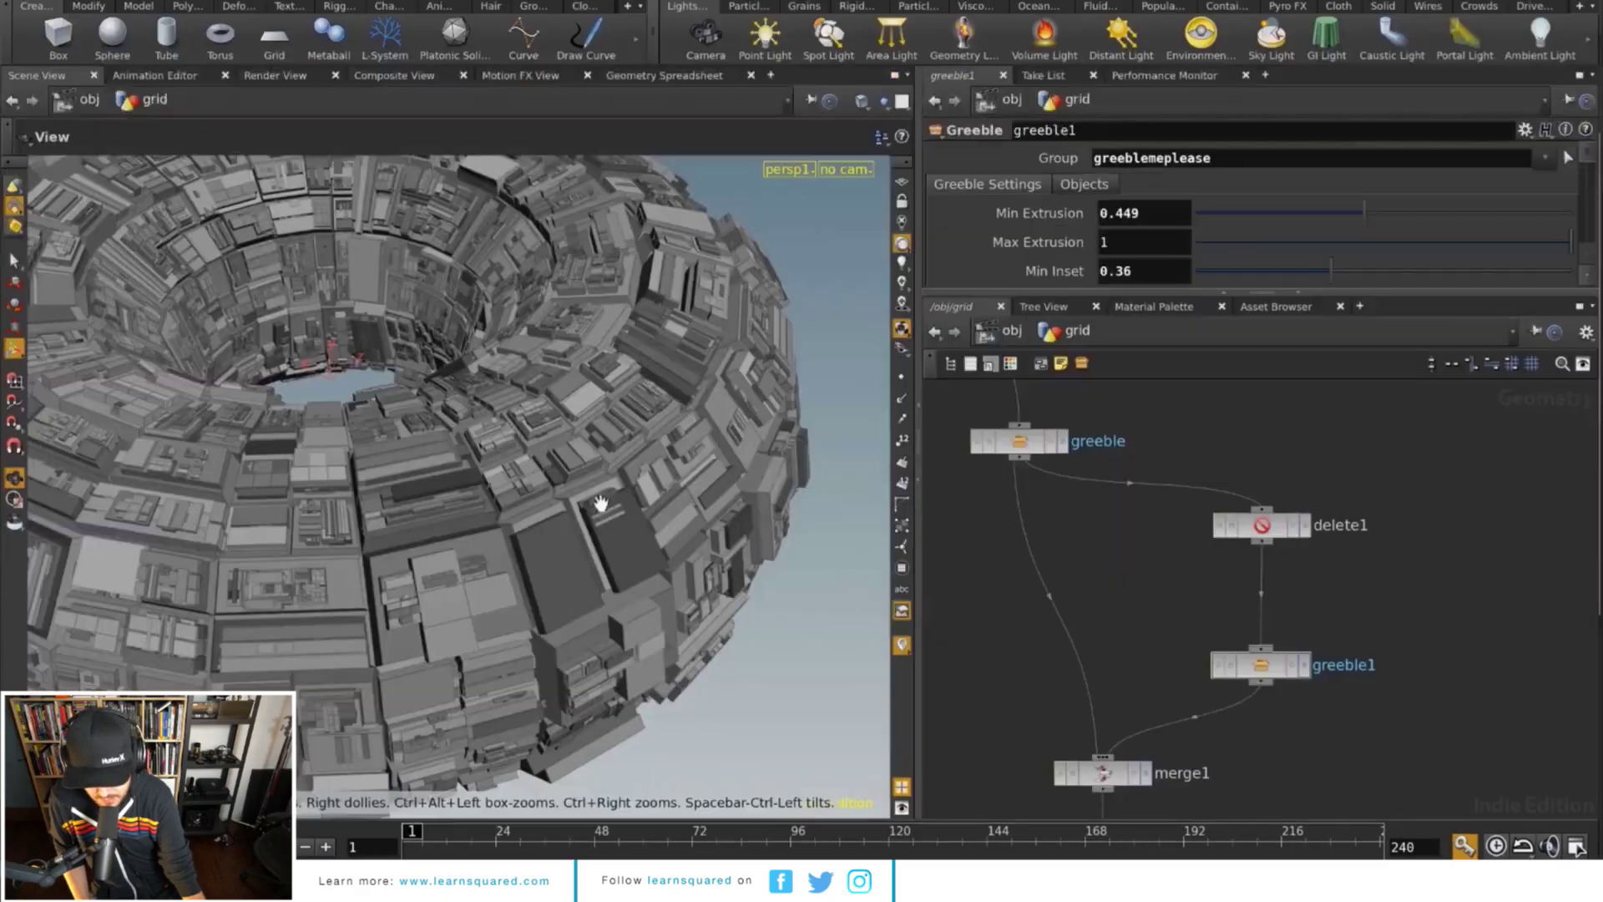
{"action": "mouse_move", "coordinate": [601, 505]}
{"action": "left_mouse_down"}
{"action": "mouse_move", "coordinate": [614, 525]}
{"action": "mouse_move", "coordinate": [607, 473]}
{"action": "mouse_move", "coordinate": [598, 523]}
{"action": "left_mouse_up"}
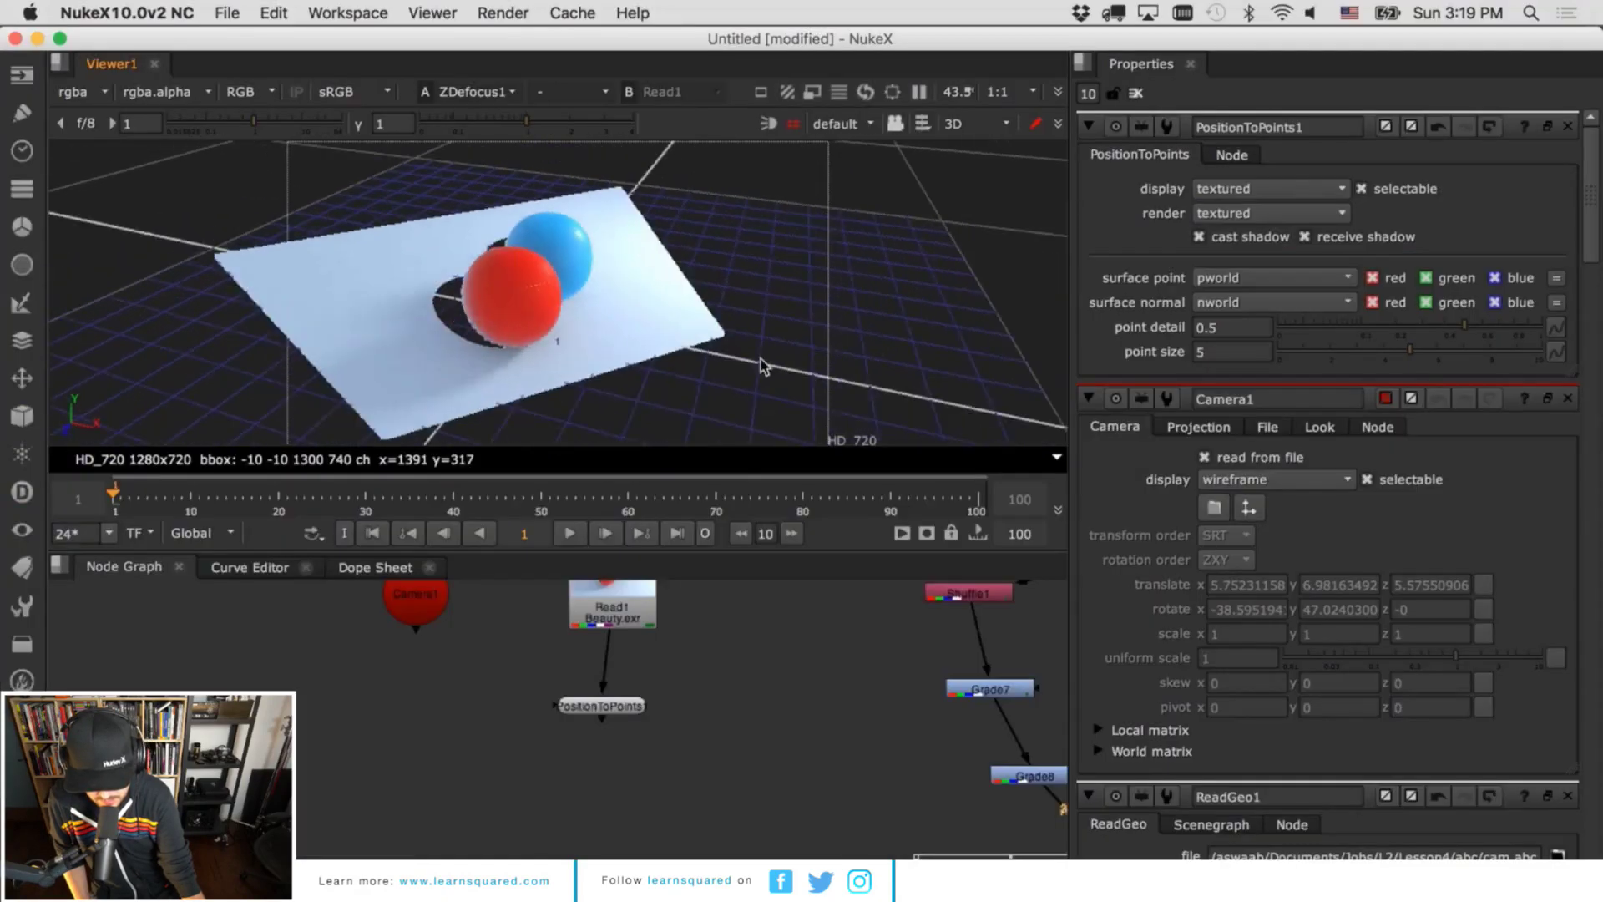
{"action": "left_click_drag", "start_coordinate": [762, 366], "coordinate": [1013, 322]}
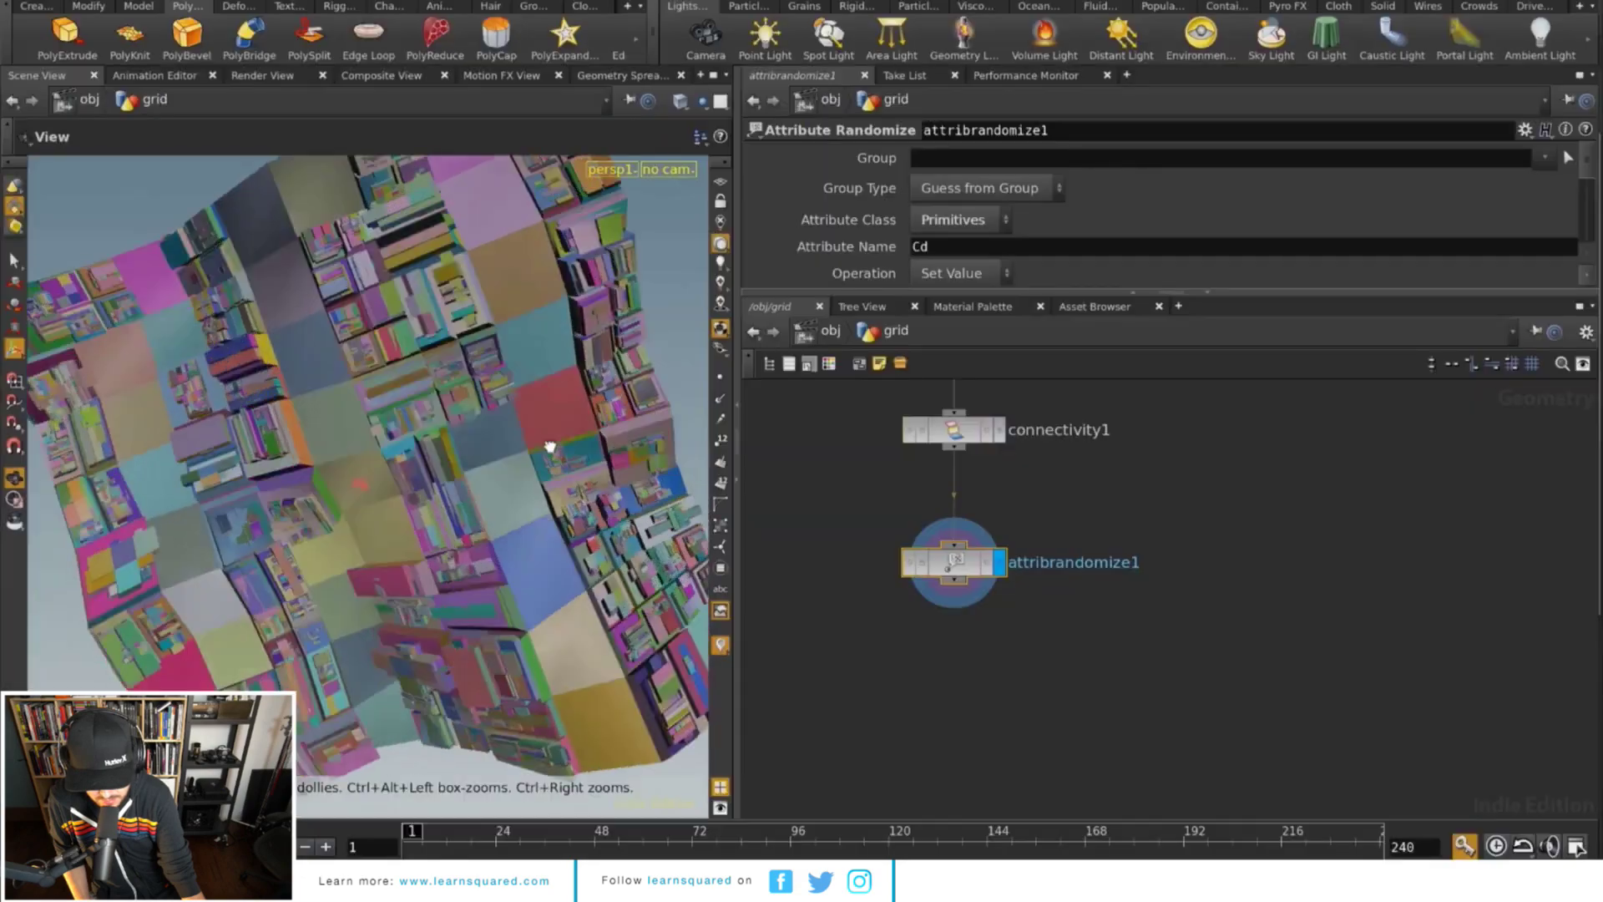
{"action": "left_click_drag", "start_coordinate": [556, 367], "coordinate": [553, 366]}
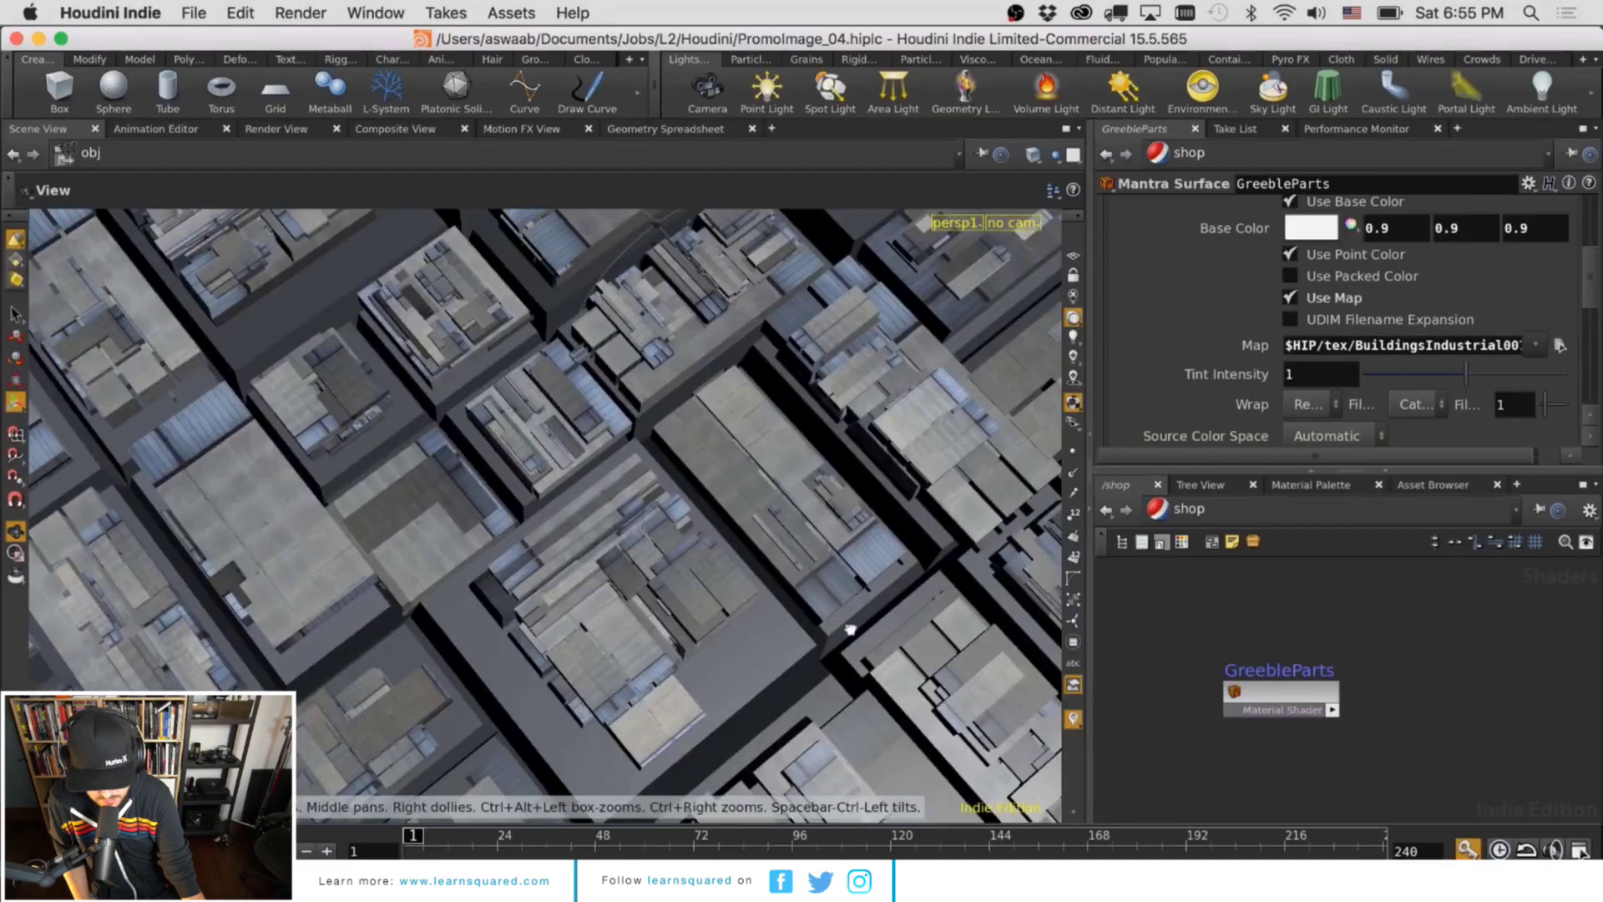
{"action": "left_click_drag", "start_coordinate": [860, 577], "coordinate": [873, 571]}
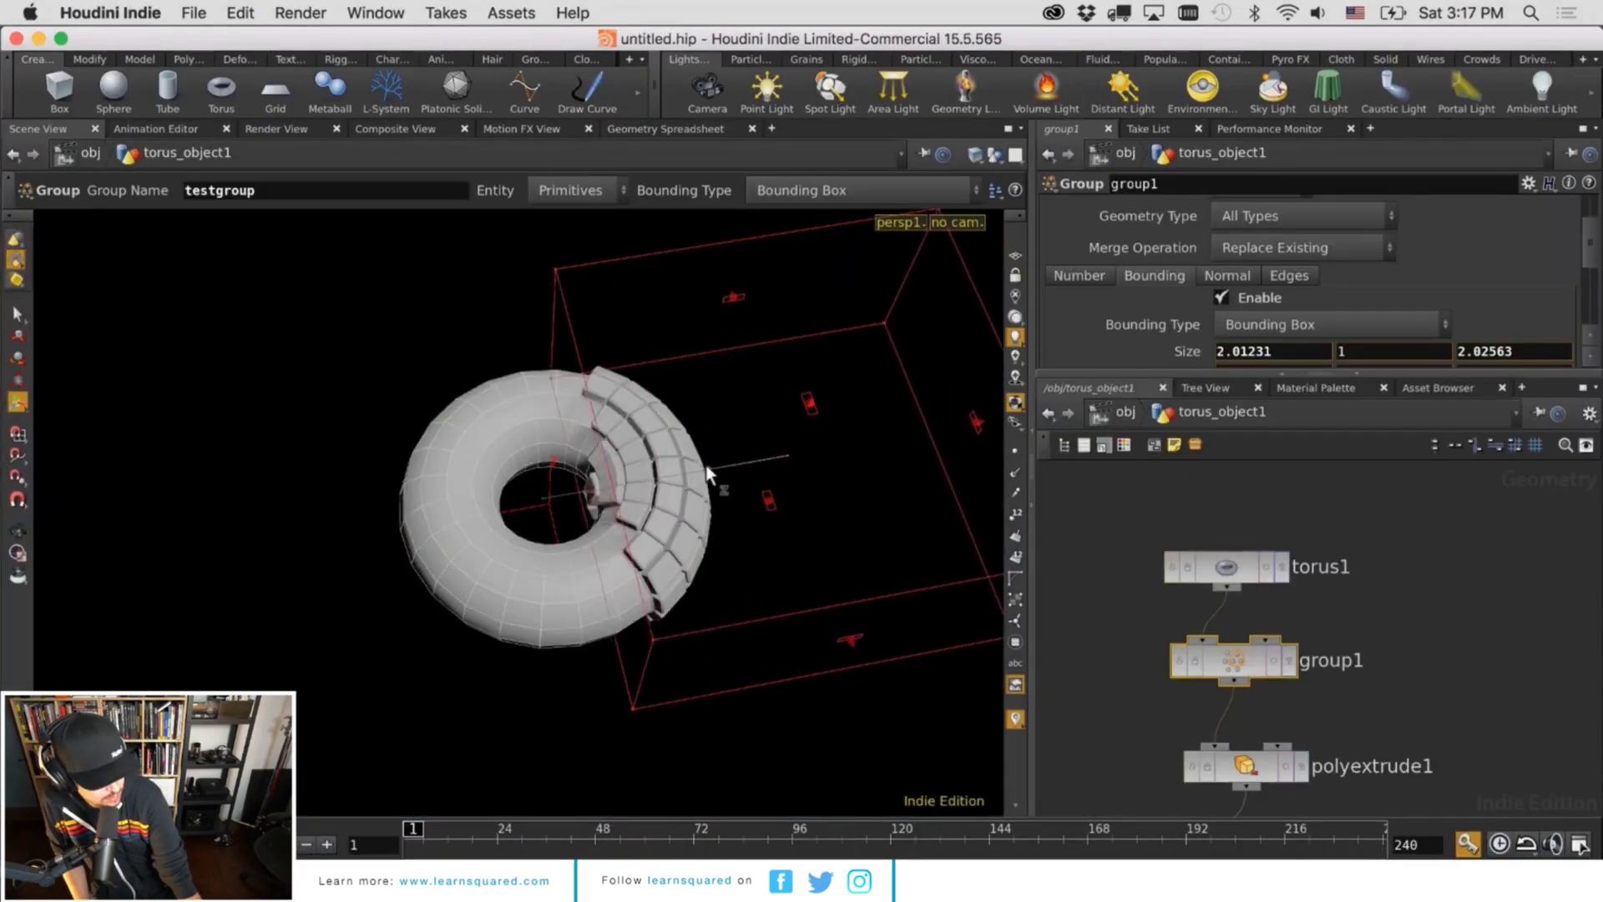
{"action": "left_click_drag", "start_coordinate": [715, 476], "coordinate": [564, 475]}
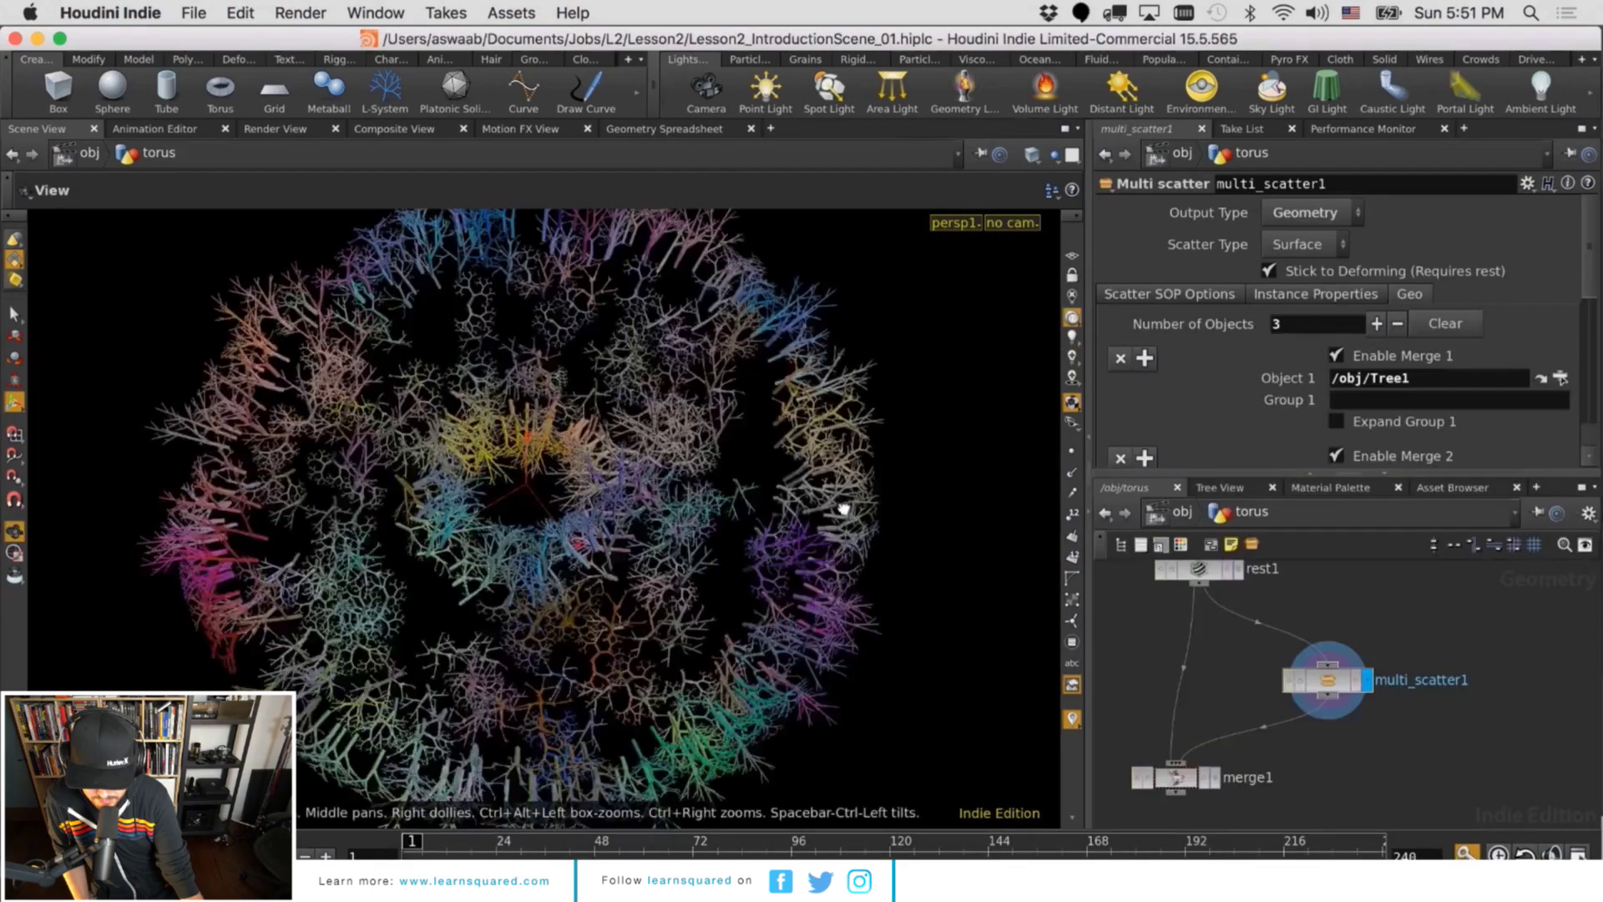
{"action": "left_click_drag", "start_coordinate": [844, 509], "coordinate": [852, 476]}
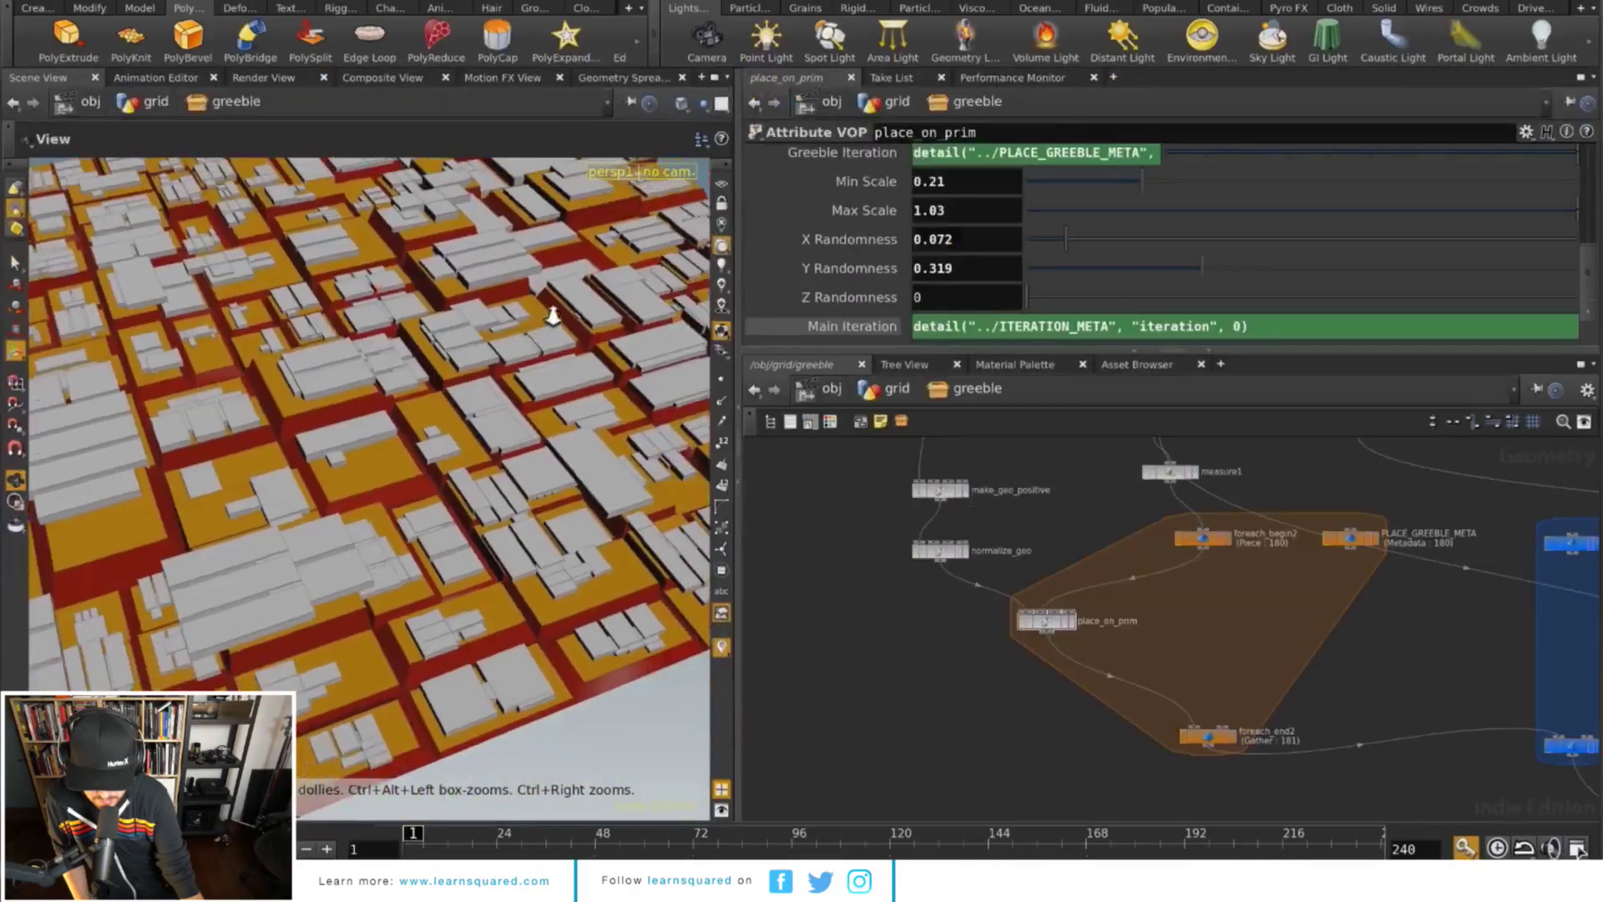
{"action": "mouse_move", "coordinate": [468, 426]}
{"action": "left_mouse_down"}
{"action": "mouse_move", "coordinate": [492, 405]}
{"action": "mouse_move", "coordinate": [458, 429]}
{"action": "left_mouse_up"}
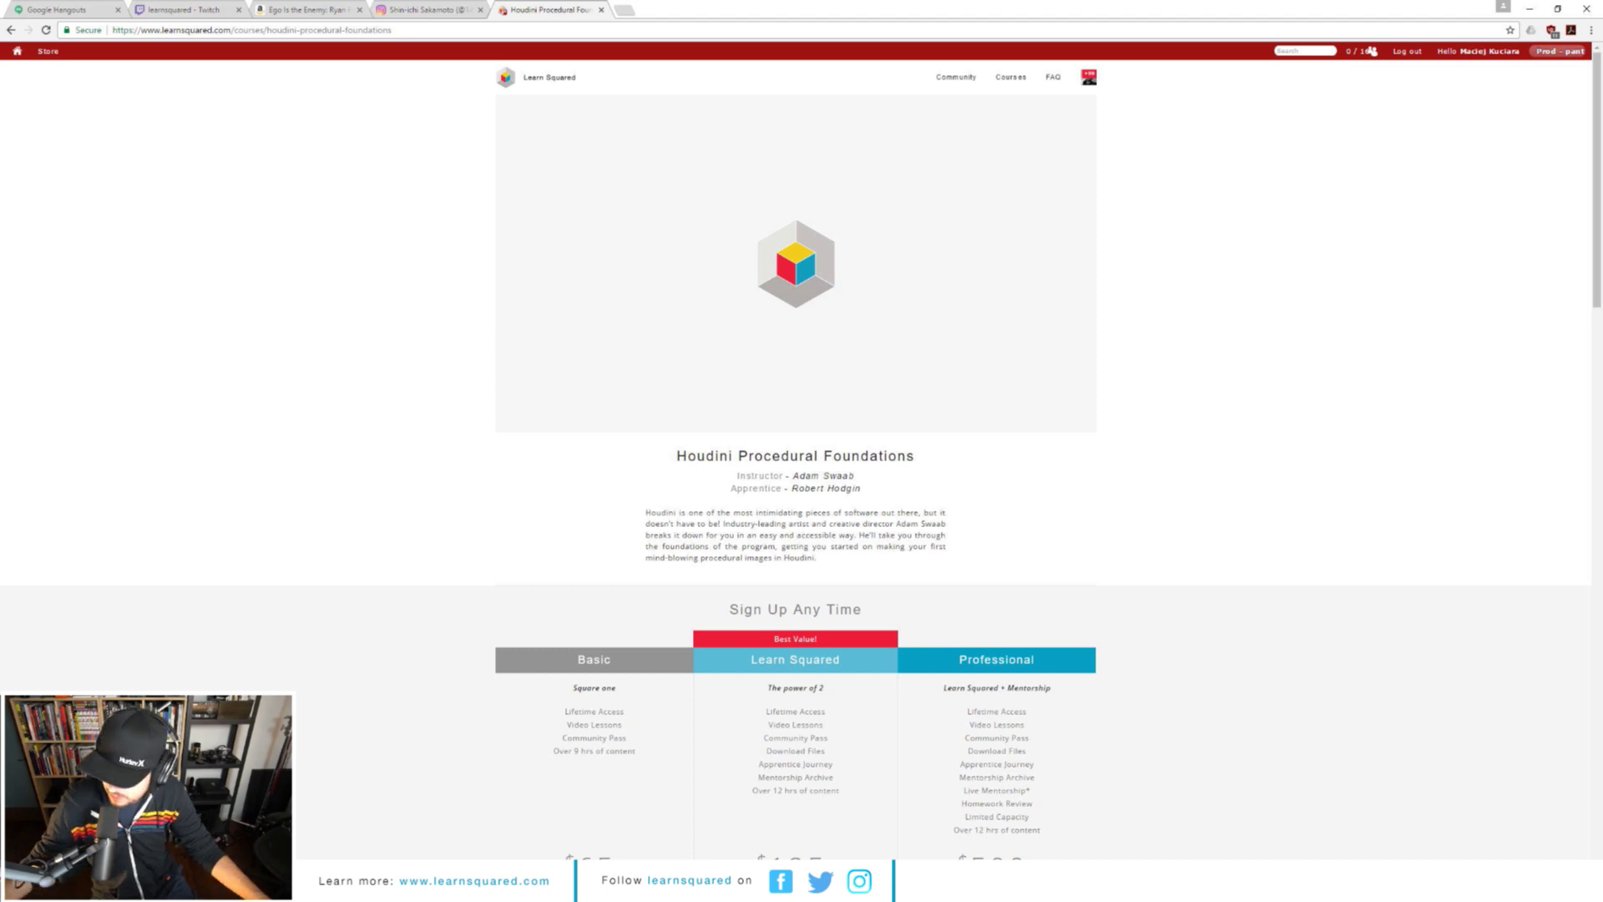
Show the Houdini course's sign-up plans and switch to the Rebel_Comb_Hair_10 illustration in Clip Studio Paint
{"action": "scroll", "coordinate": [1373, 52], "scroll_direction": "down", "scroll_amount": 2}
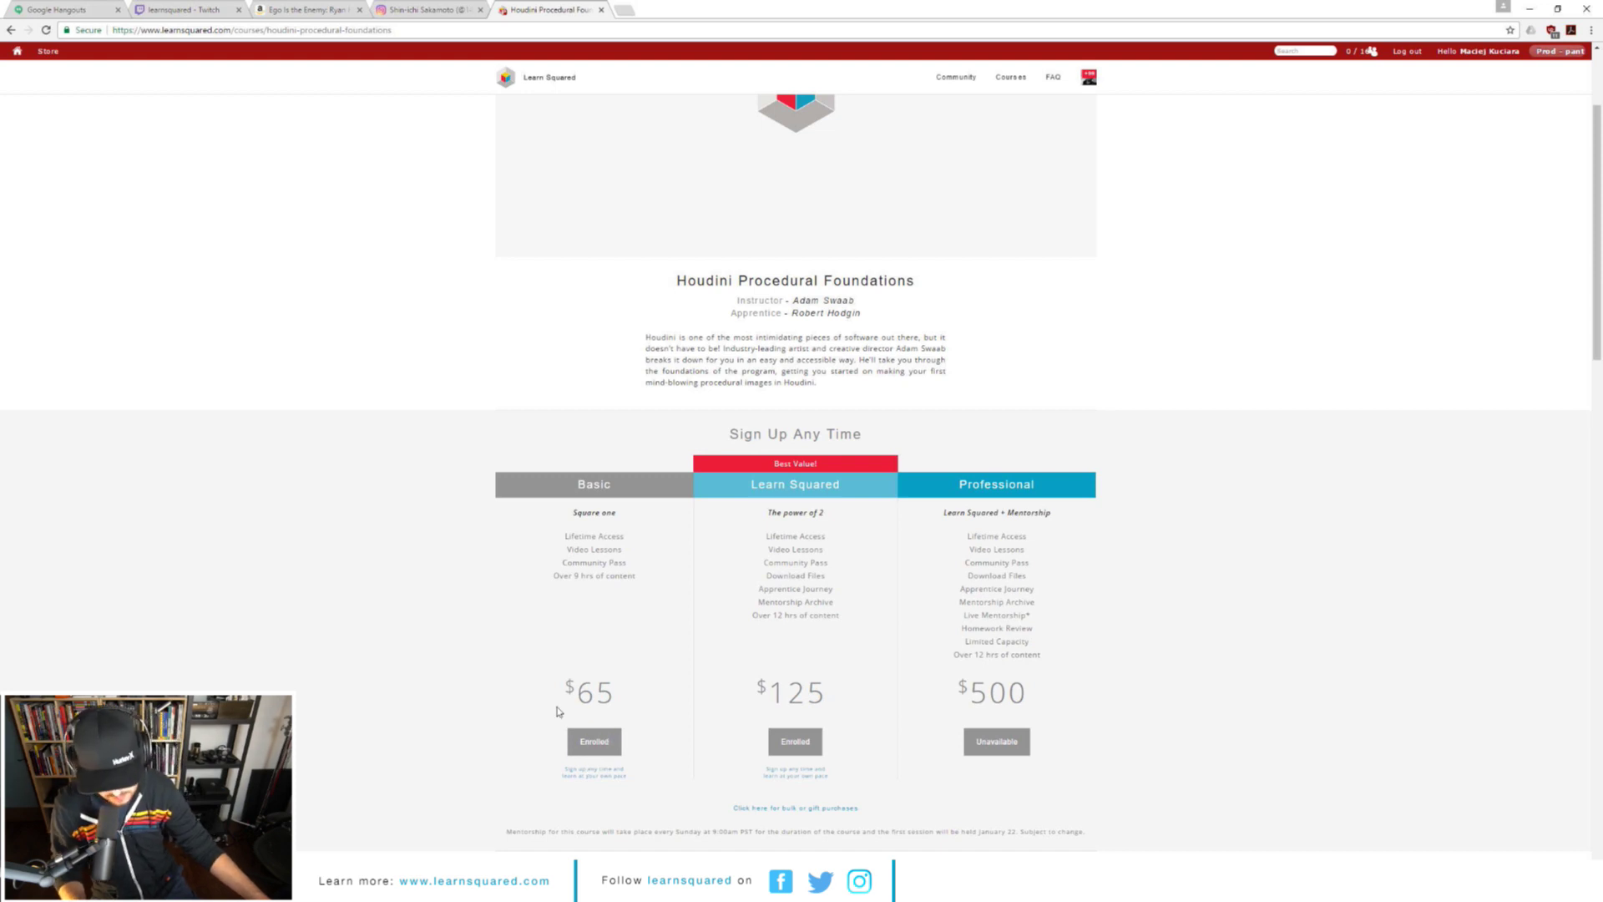
{"action": "key", "text": "alt+Tab"}
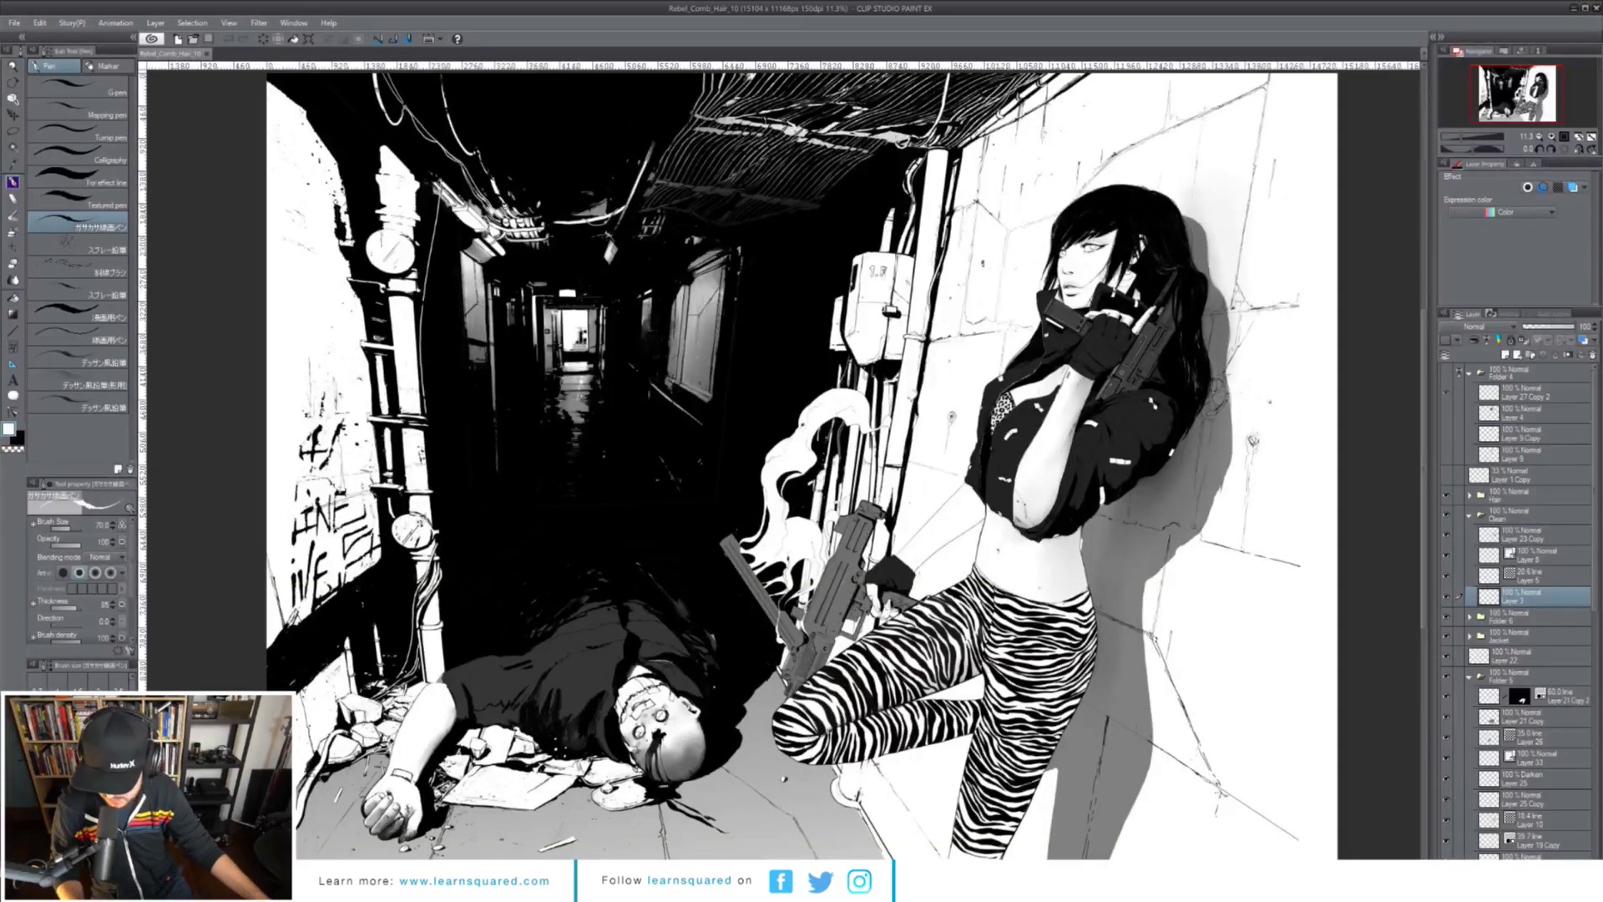
Examine the corridor illustration, including the smoke and the woman's gun close up, and return to the overall composition
{"action": "key", "text": "ctrl+plus"}
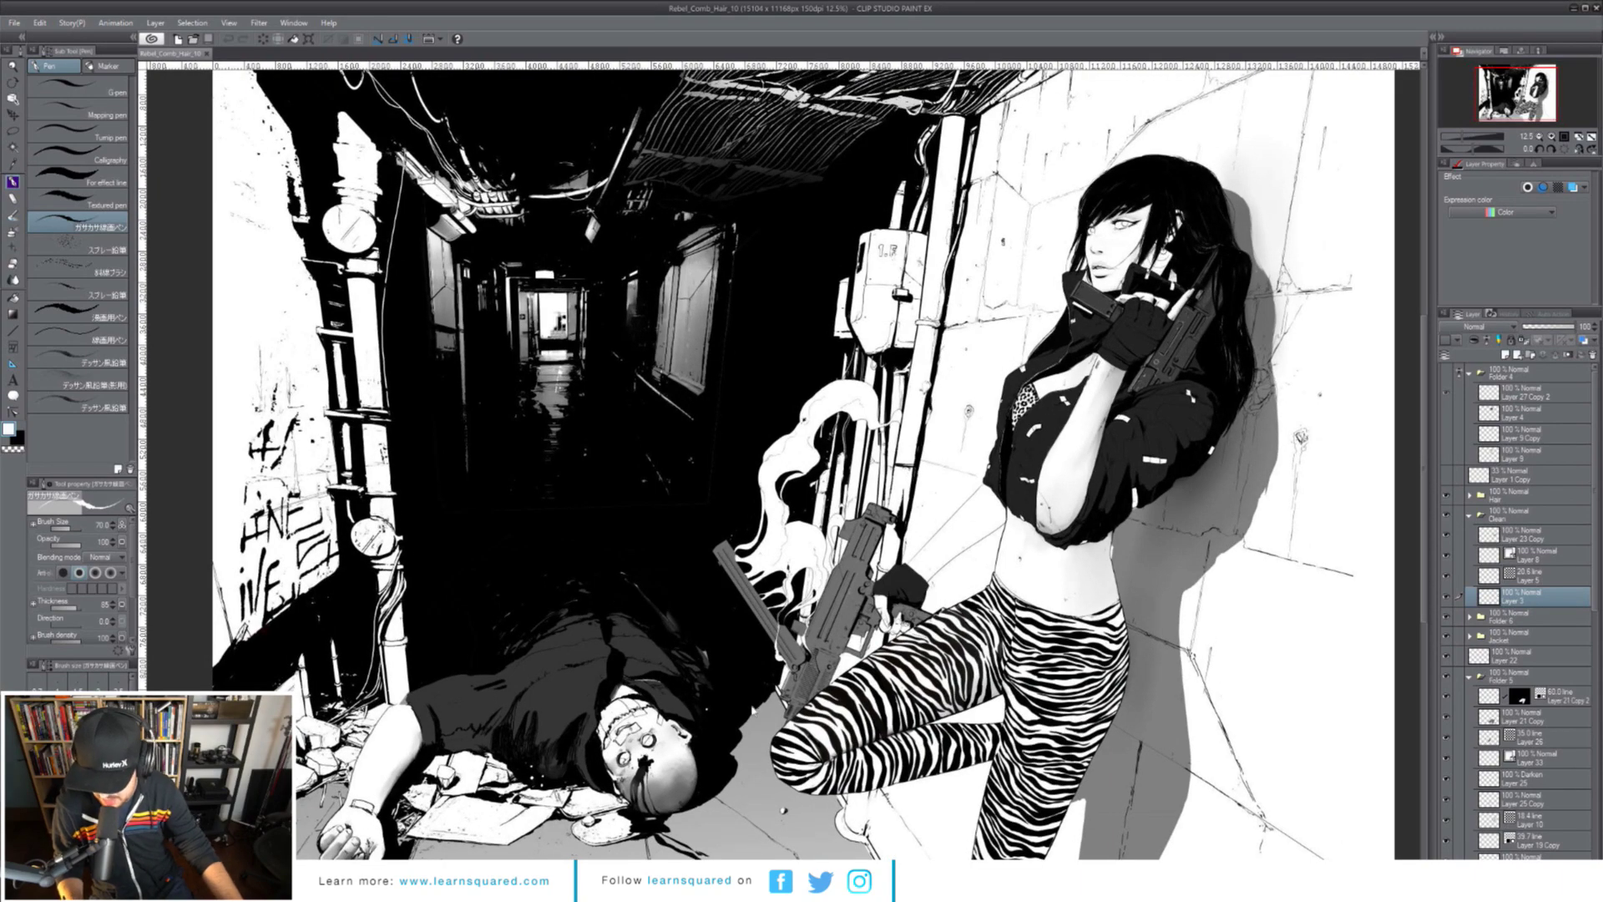
{"action": "key", "text": "ctrl+plus"}
{"action": "key", "text": "ctrl+minus"}
{"action": "key", "text": "ctrl+minus"}
{"action": "key", "text": "ctrl+minus"}
{"action": "key", "text": "ctrl+minus"}
{"action": "key", "text": "ctrl+minus"}
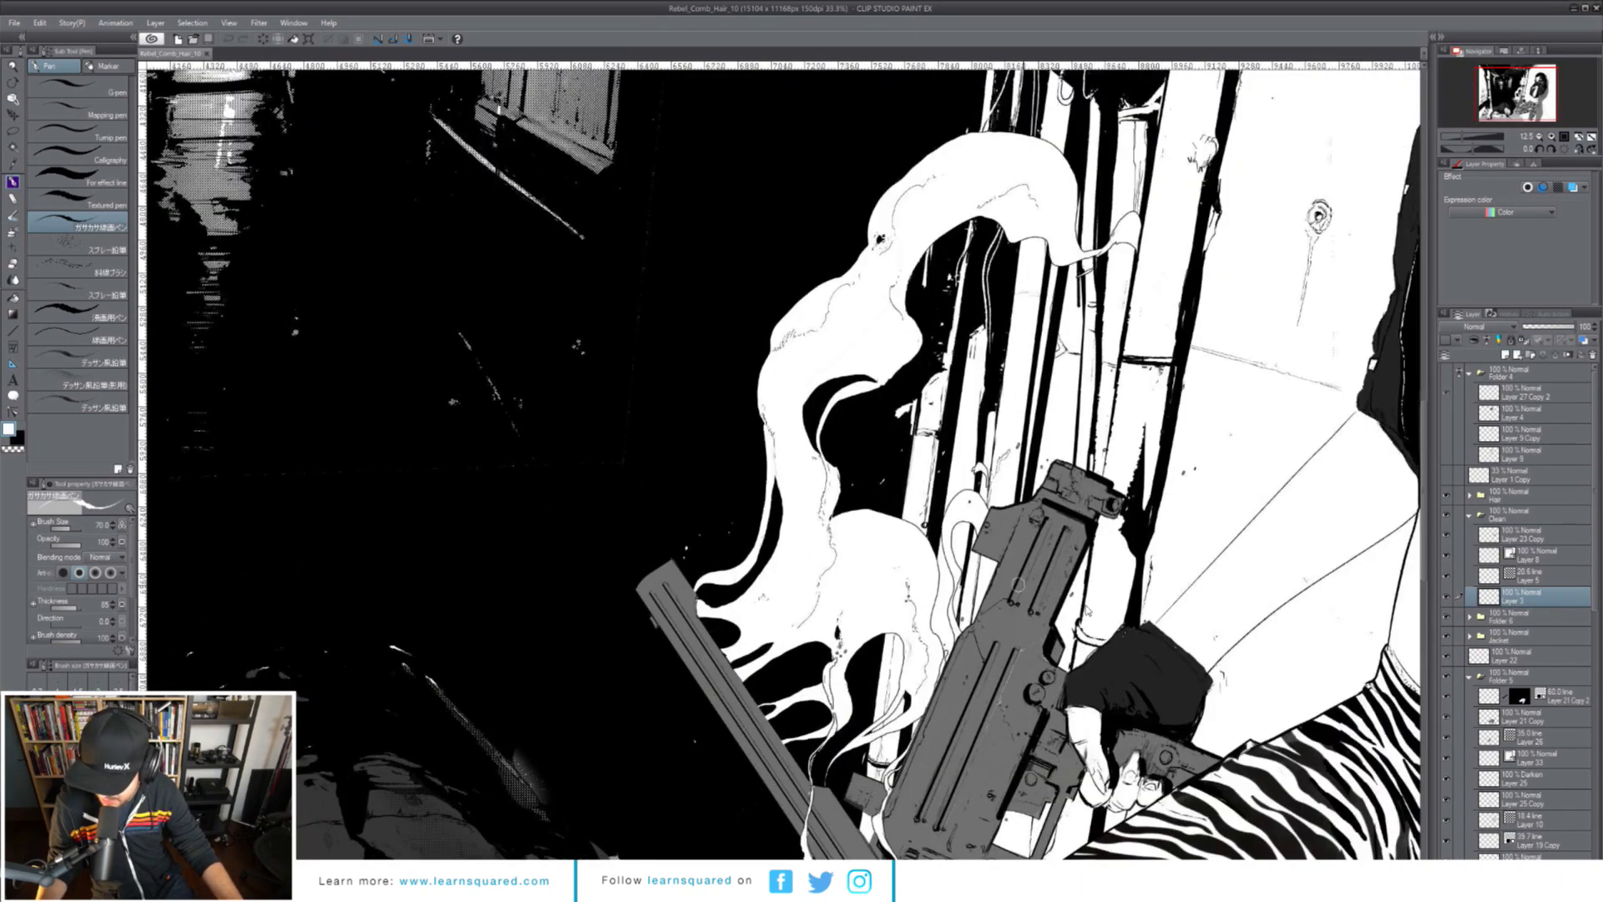
{"action": "key", "text": "ctrl+plus"}
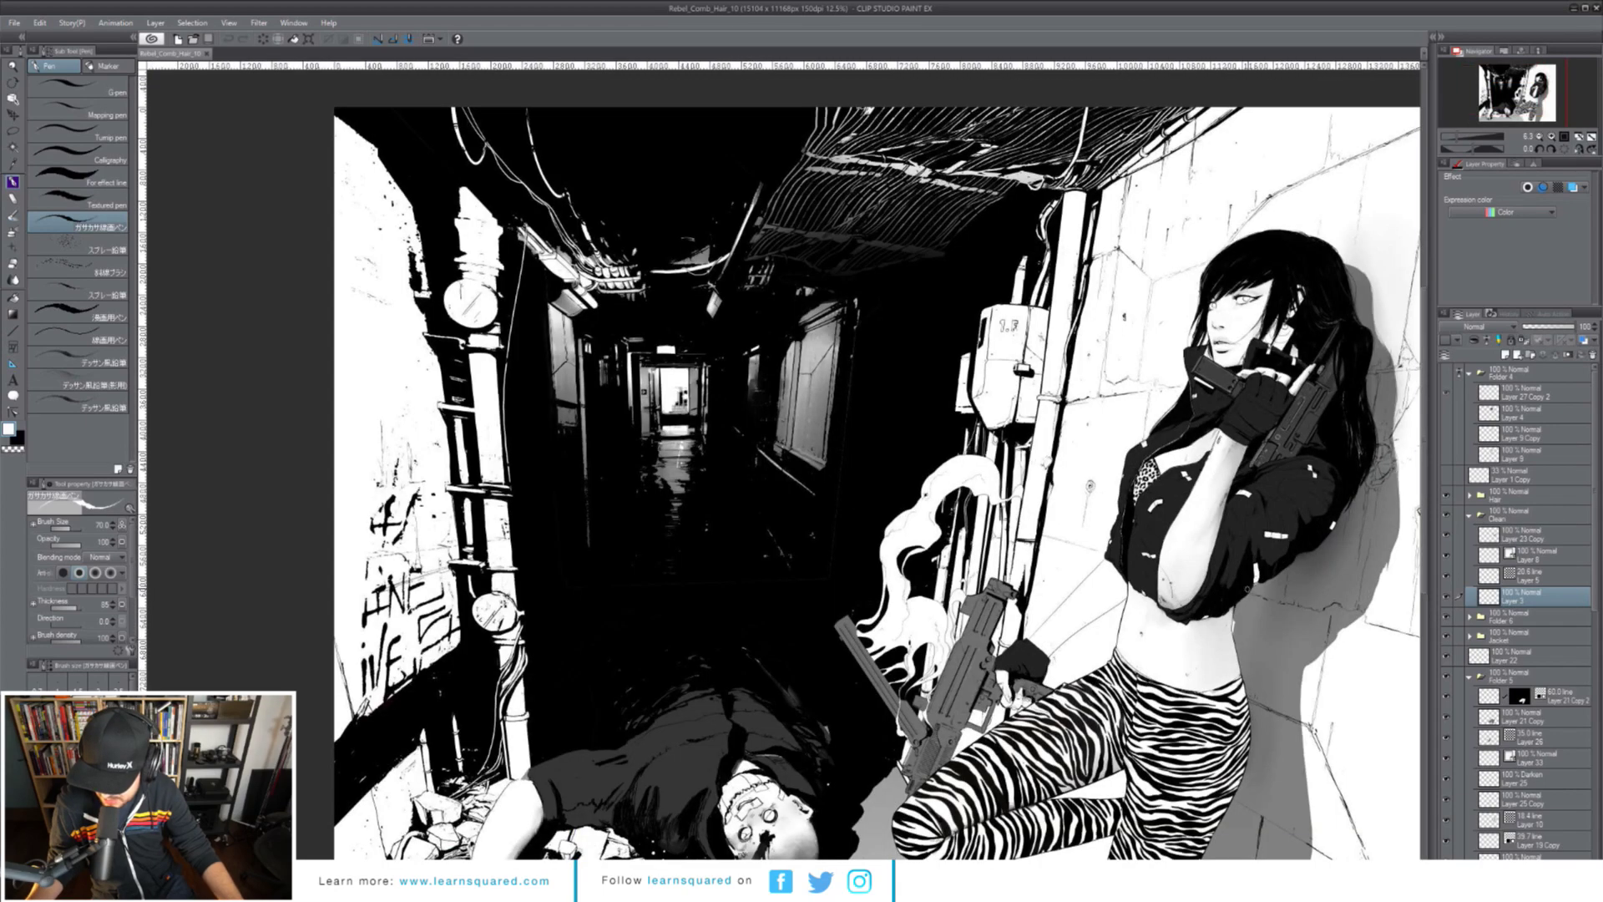
{"action": "key", "text": "ctrl+plus"}
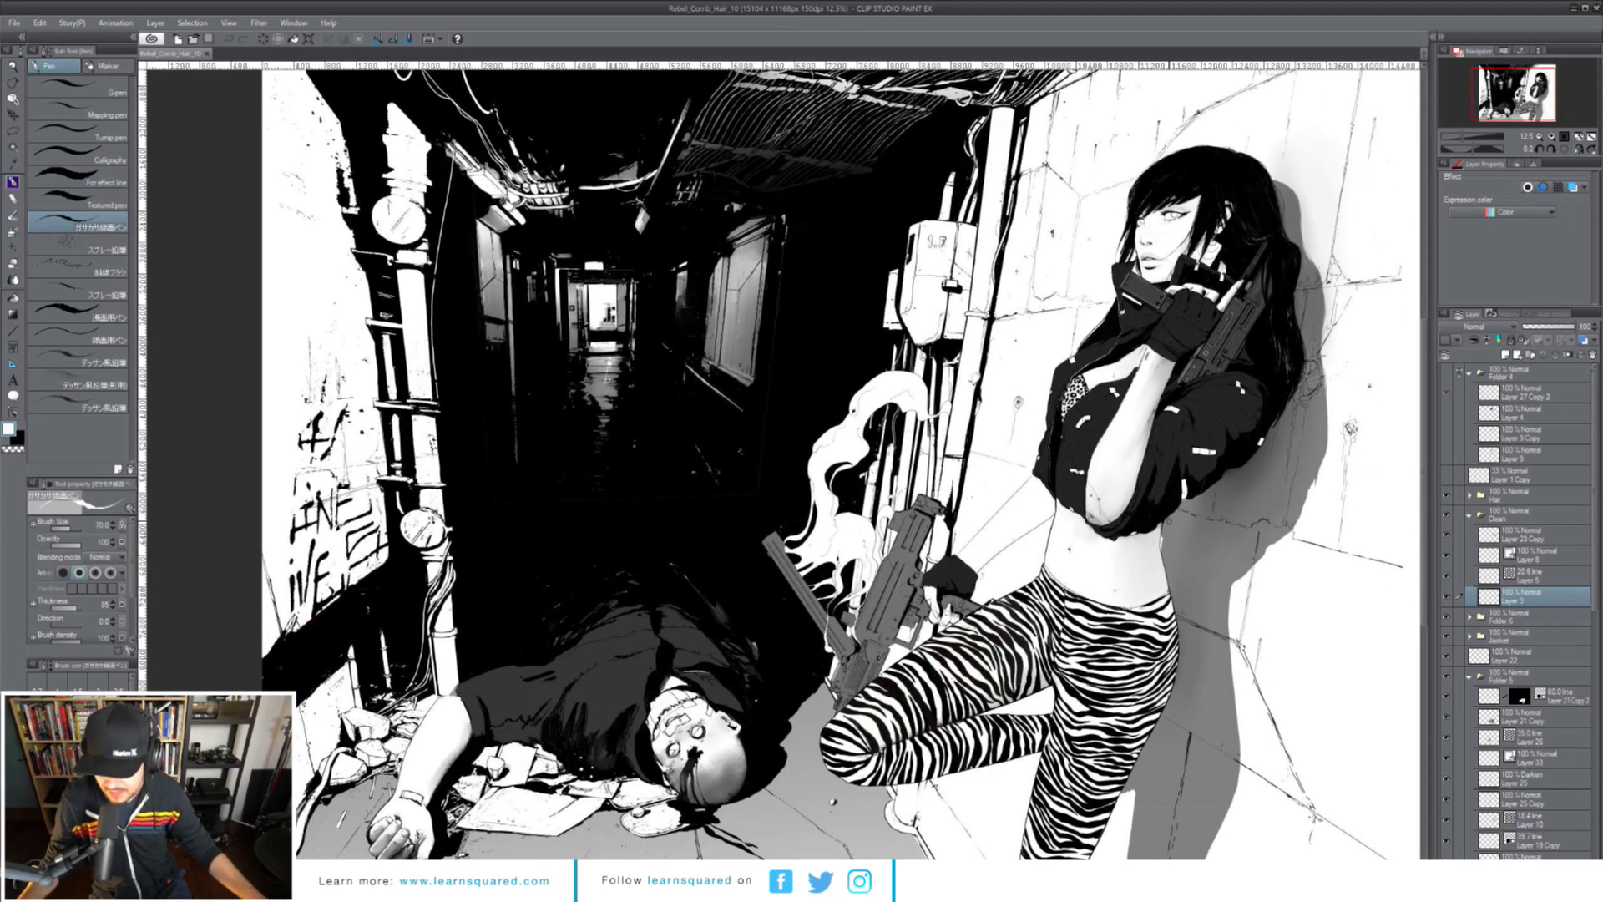
{"action": "left_click_drag", "start_coordinate": [1322, 618], "coordinate": [1283, 590]}
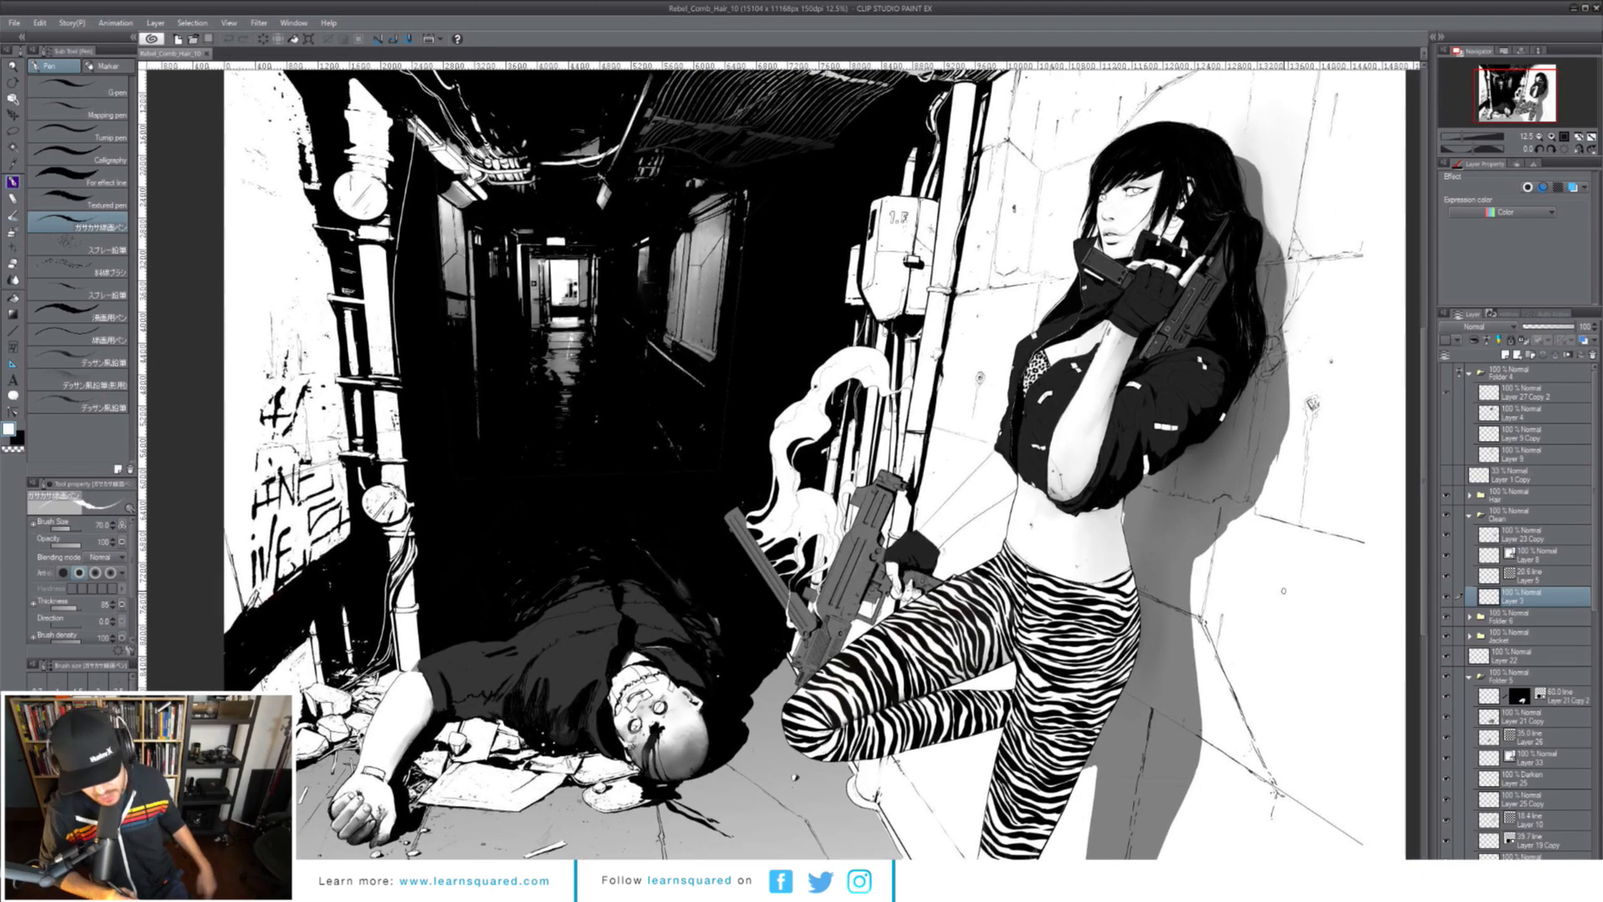